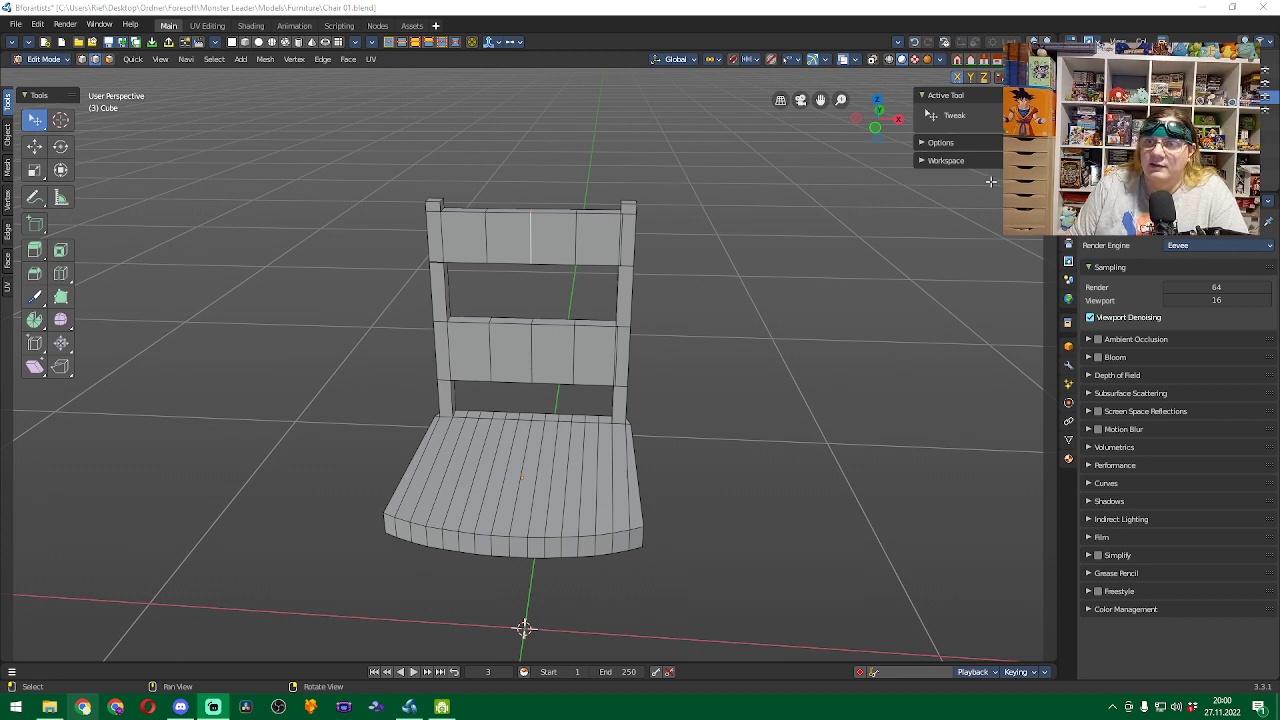
Examine the viewport sidebar's View, Edit, 3D Cursor, Collections and Annotations settings for an option affecting how edges move.
left_click(1012, 150)
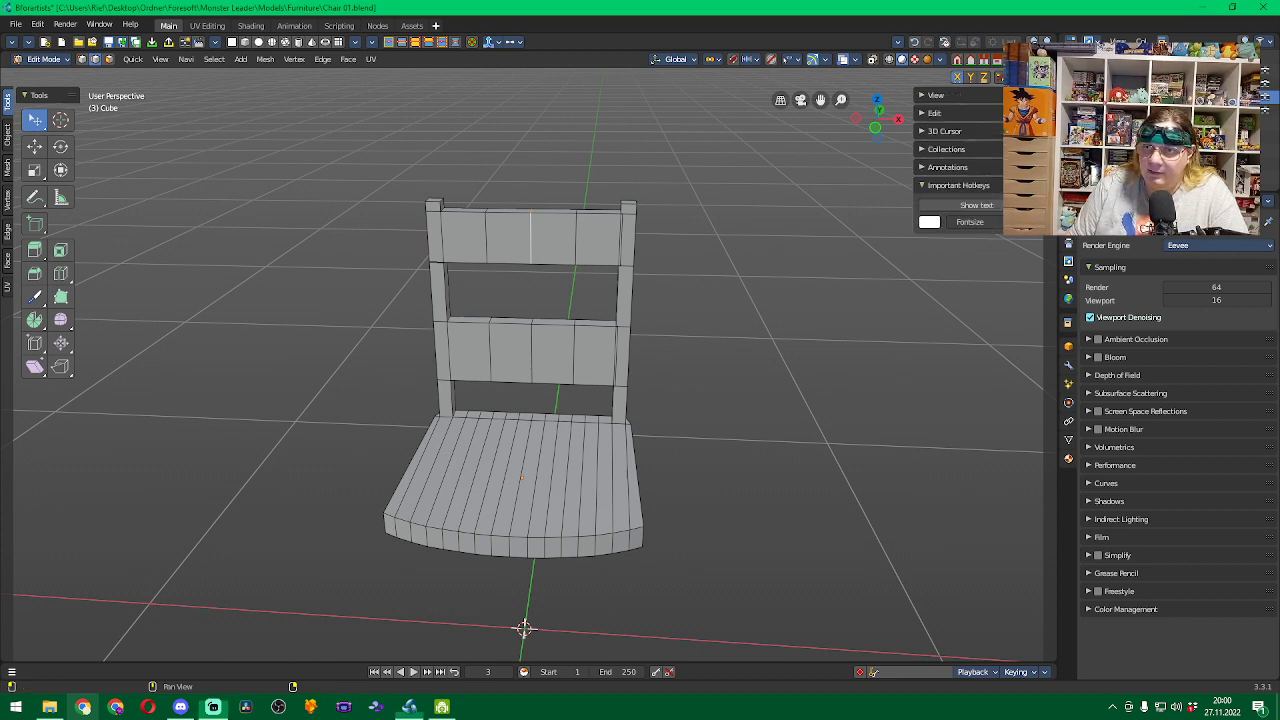
left_click(922, 95)
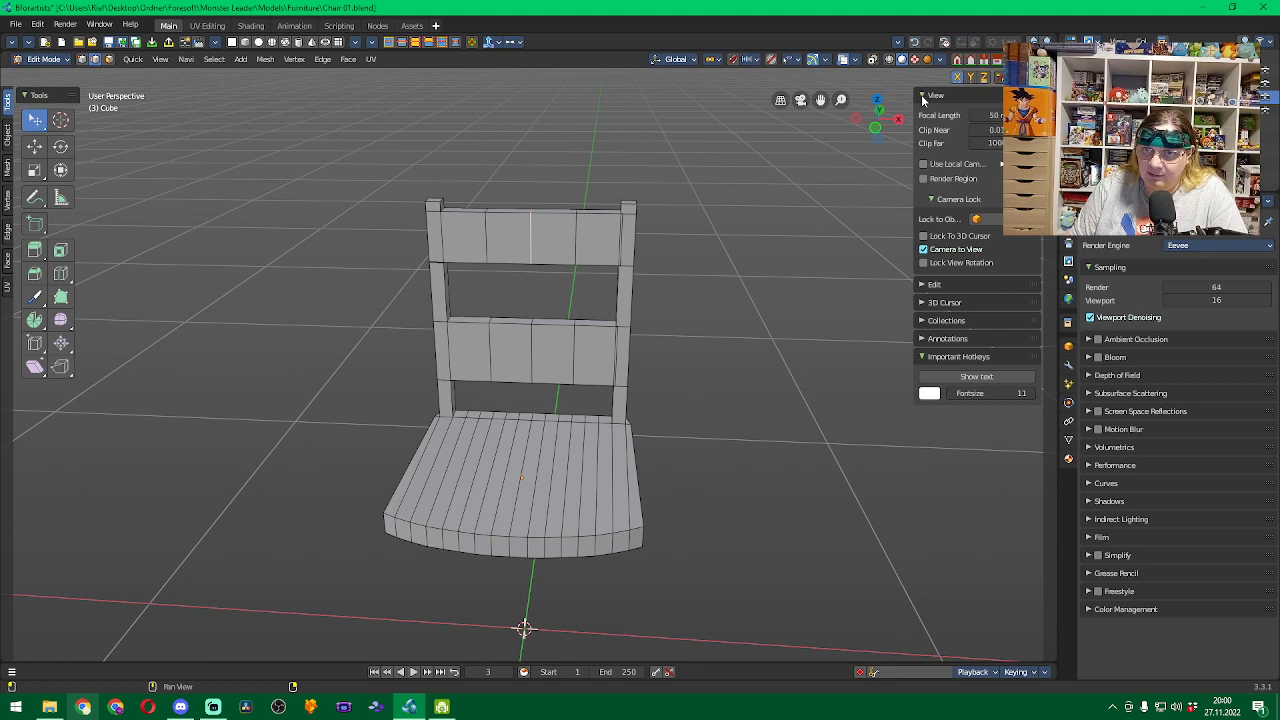
left_click(921, 95)
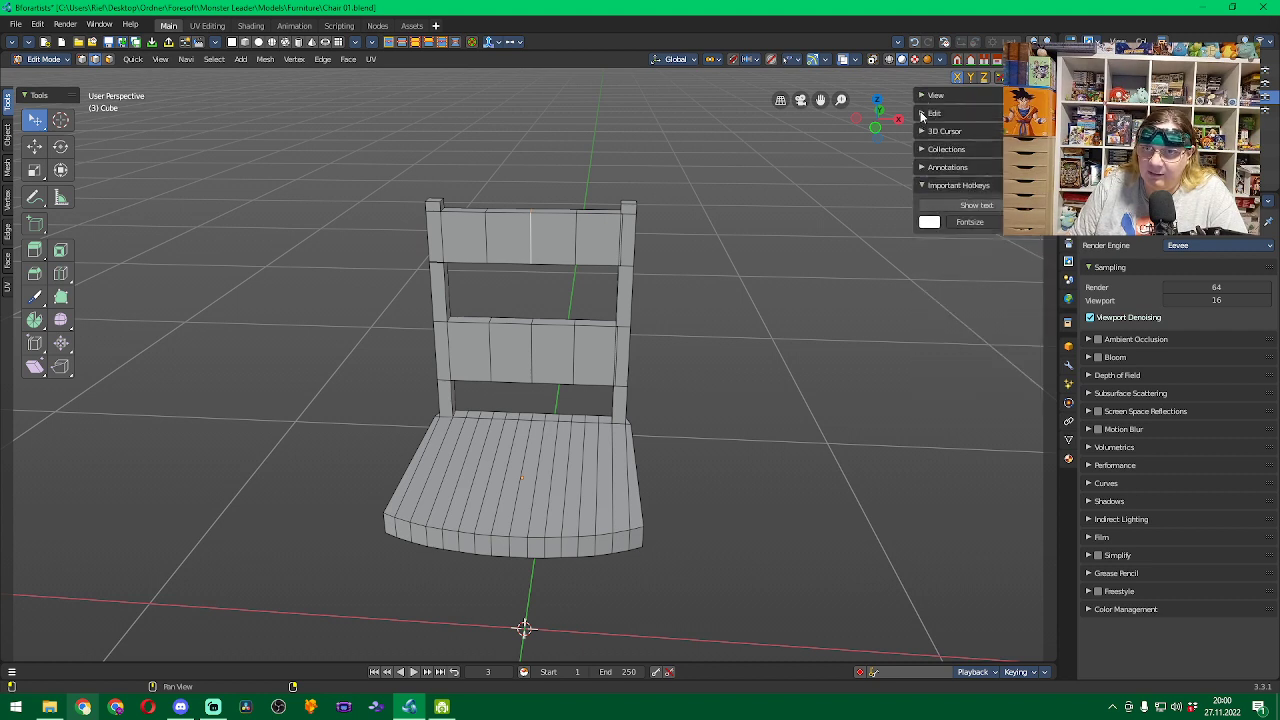
left_click(922, 114)
left_click(922, 114)
left_click(922, 131)
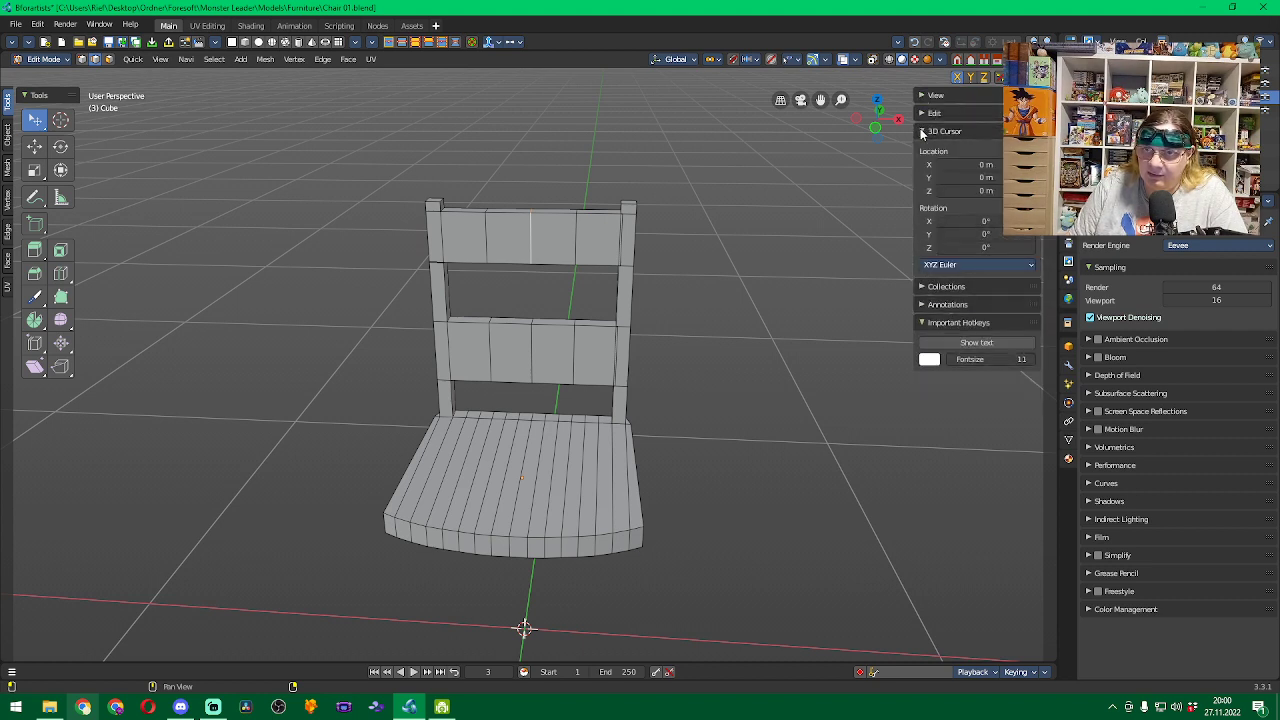
left_click(922, 132)
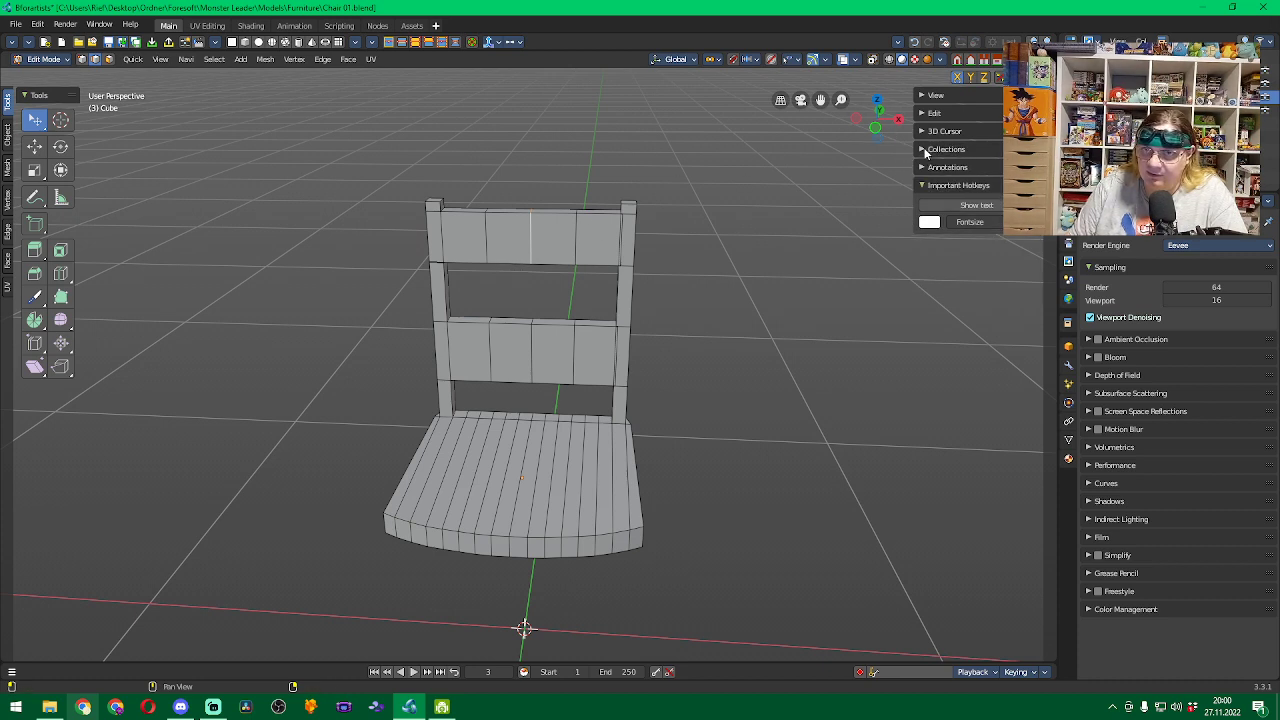
left_click(923, 150)
left_click(923, 150)
left_click(921, 168)
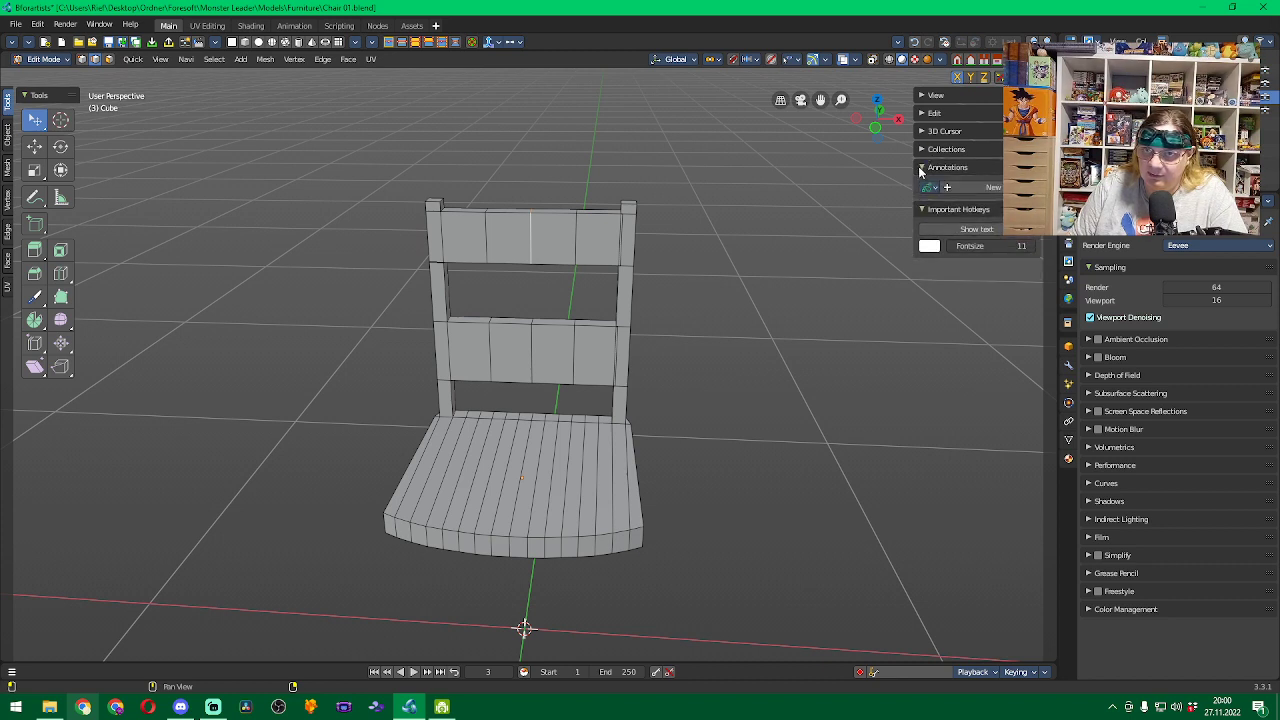
left_click(921, 168)
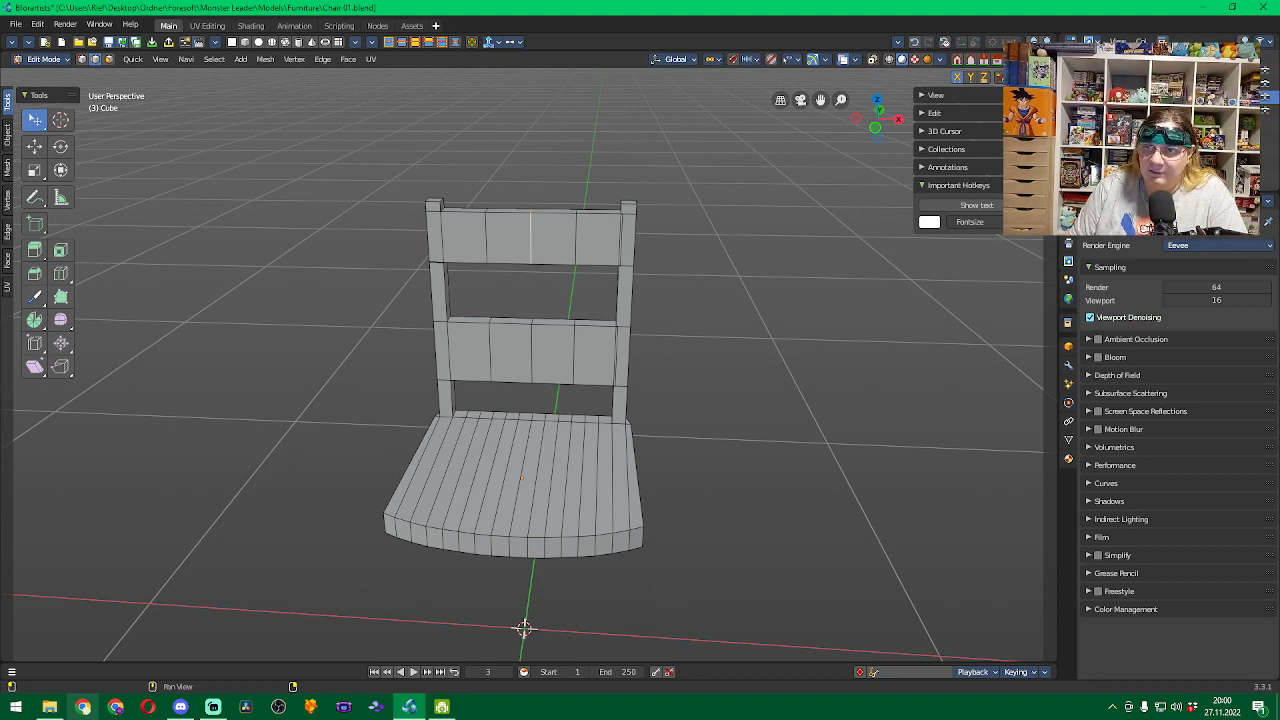
scroll(958, 130, "up", 1, "ctrl")
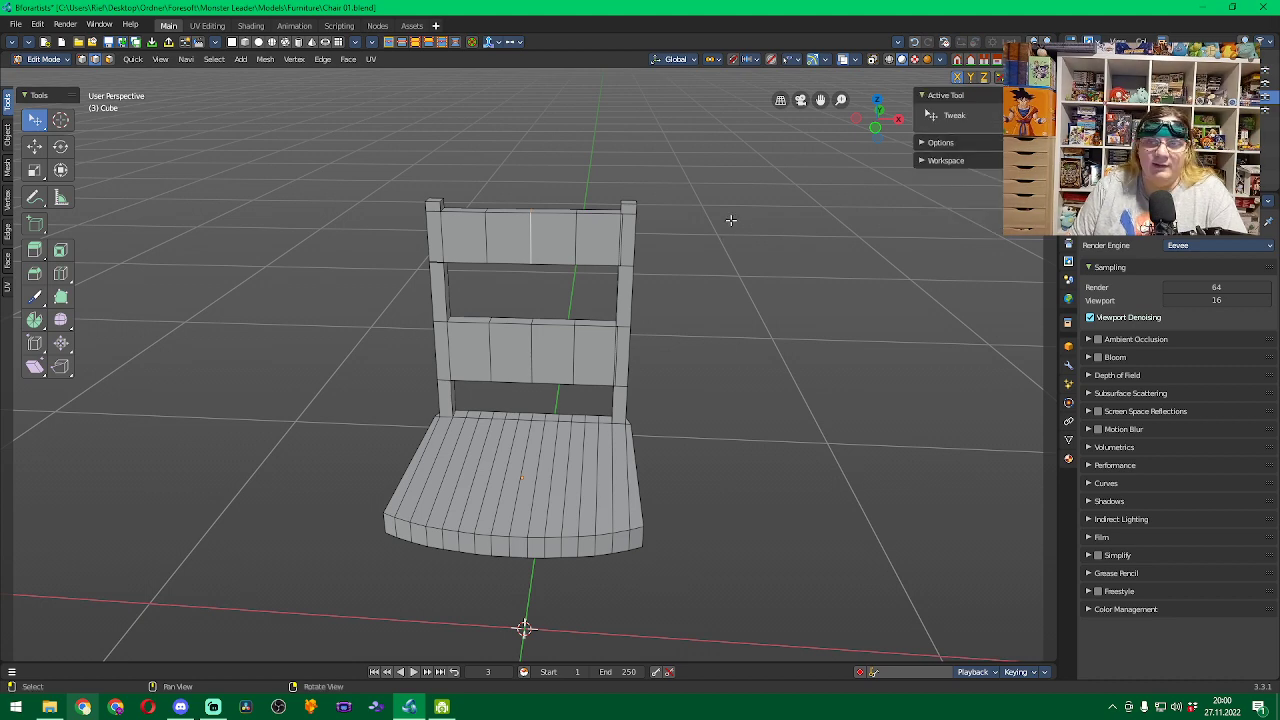
Try to move the middle edge of the chair's upper backrest slat backward from above, and undo the move.
middle_click_drag(714, 166, 723, 314)
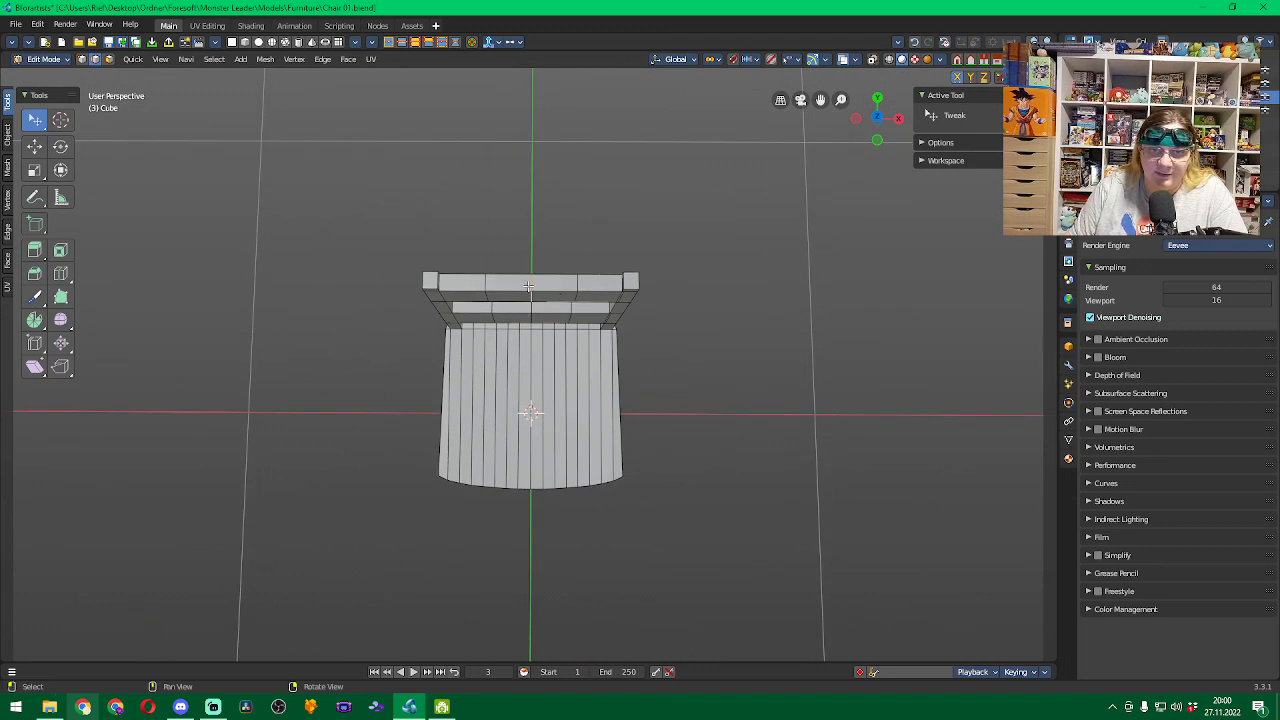
left_click_drag(531, 256, 535, 226)
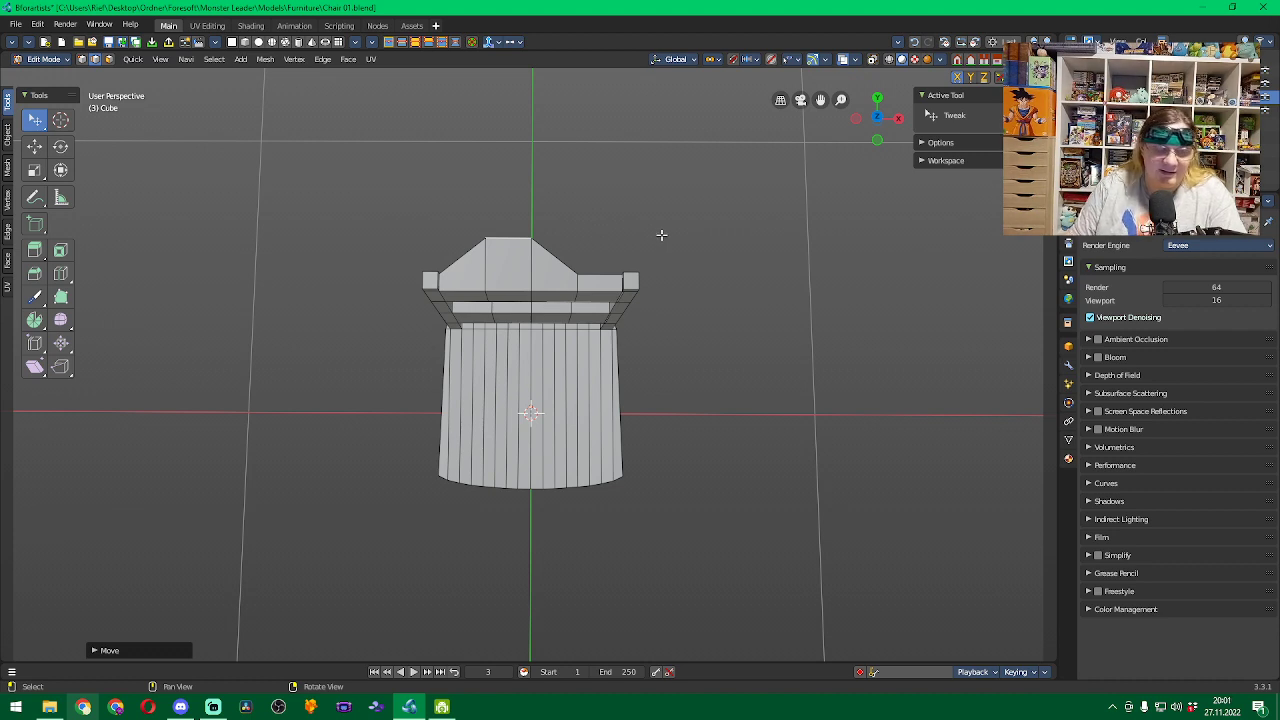
key("ctrl+z")
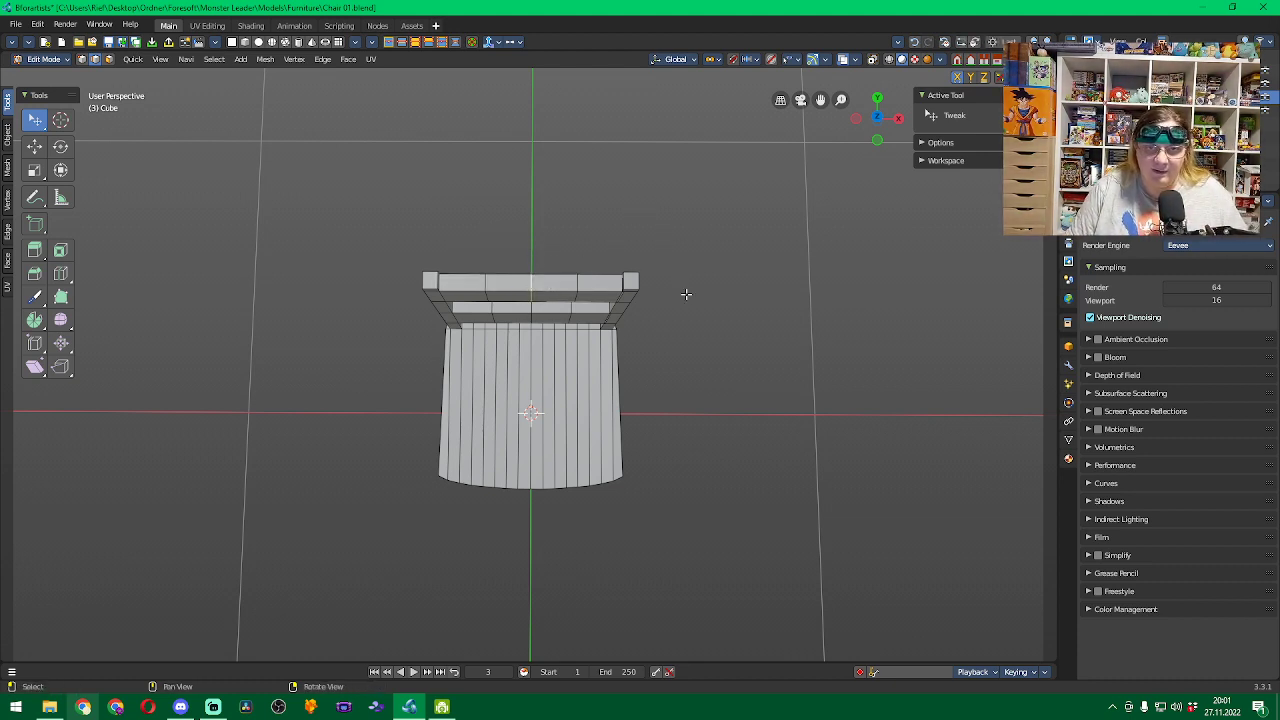
Try to pull the upper slat's middle edge backward in the orthographic top view, inspect the shape, and undo it.
mouse_move(677, 277)
middle_mouse_down()
mouse_move(677, 177)
mouse_move(620, 223)
mouse_move(560, 200)
mouse_move(426, 200)
mouse_move(363, 237)
mouse_move(597, 240)
mouse_move(651, 223)
mouse_move(660, 197)
mouse_move(663, 266)
mouse_move(680, 249)
mouse_move(679, 286)
mouse_move(681, 263)
middle_mouse_up()
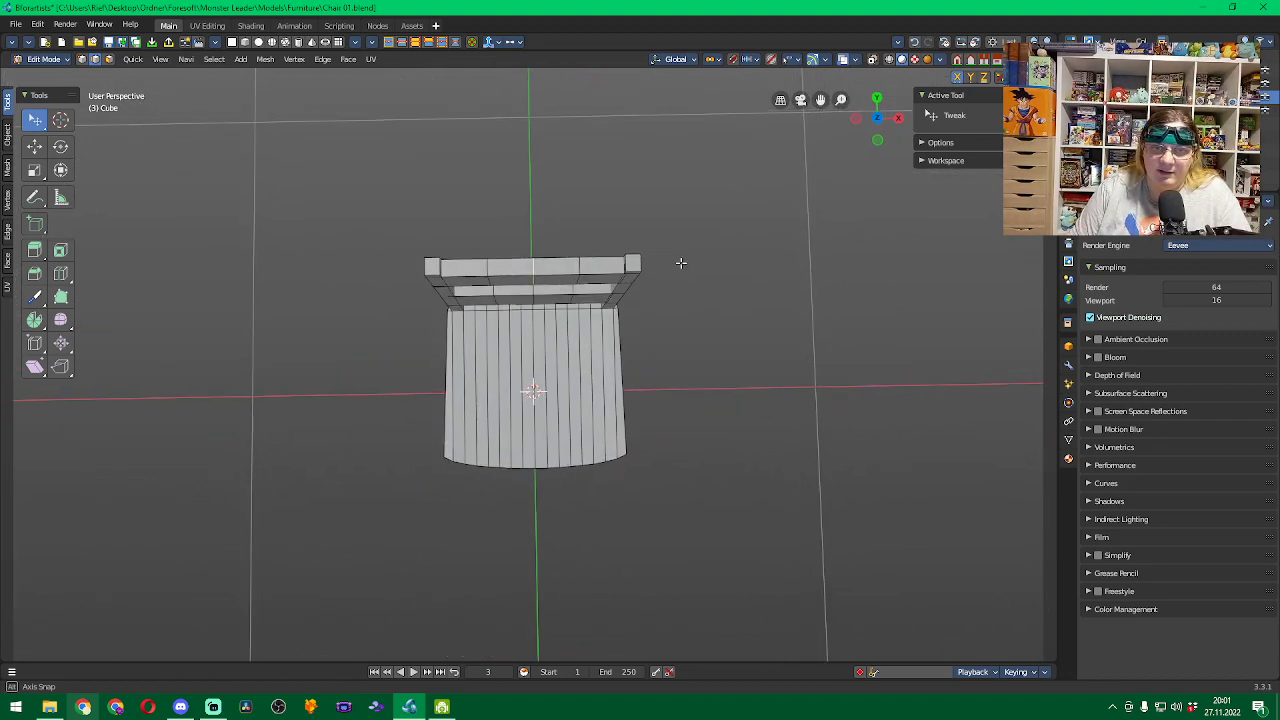
middle_click_drag(680, 263, 679, 282)
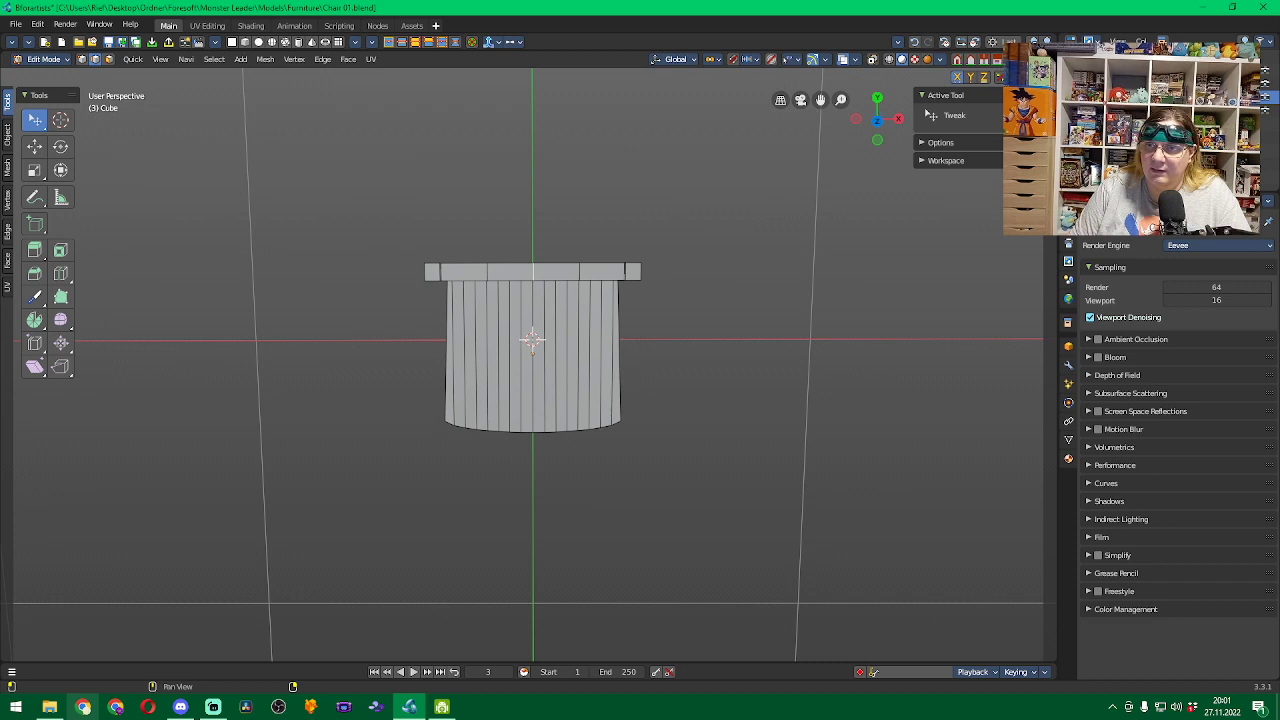
key("KP_7")
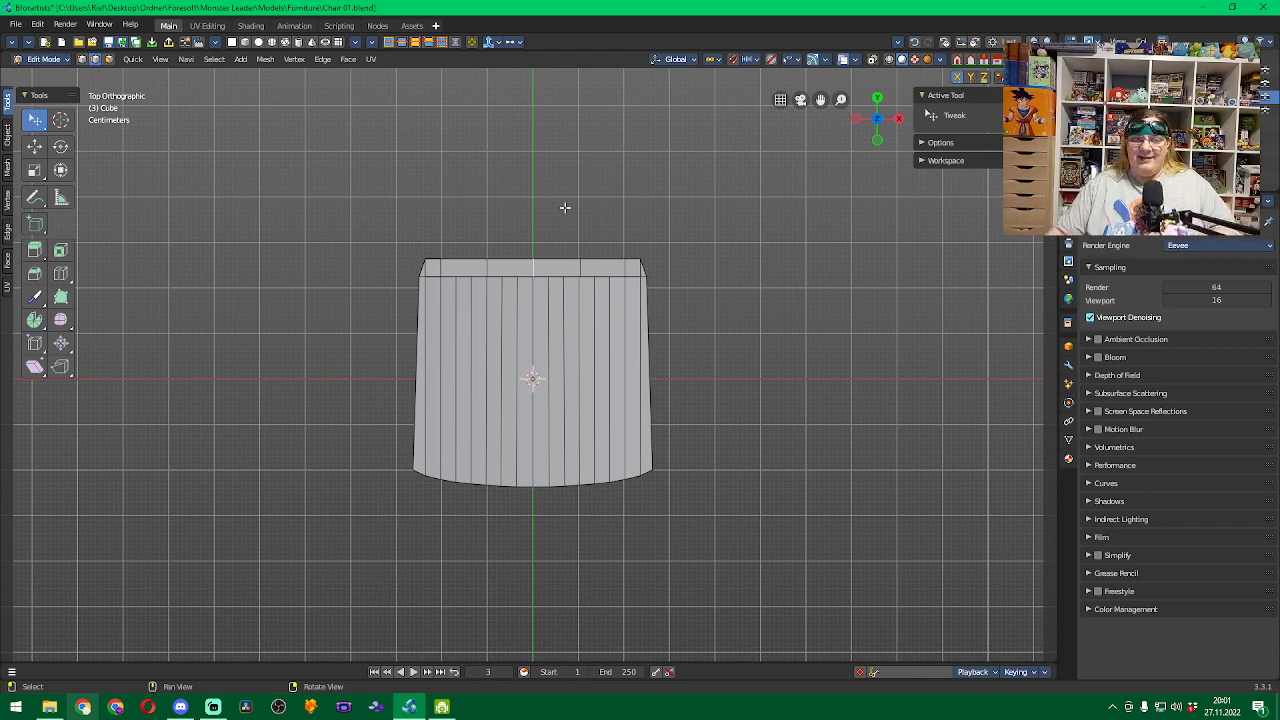
middle_click_drag(654, 254, 700, 166, "shift")
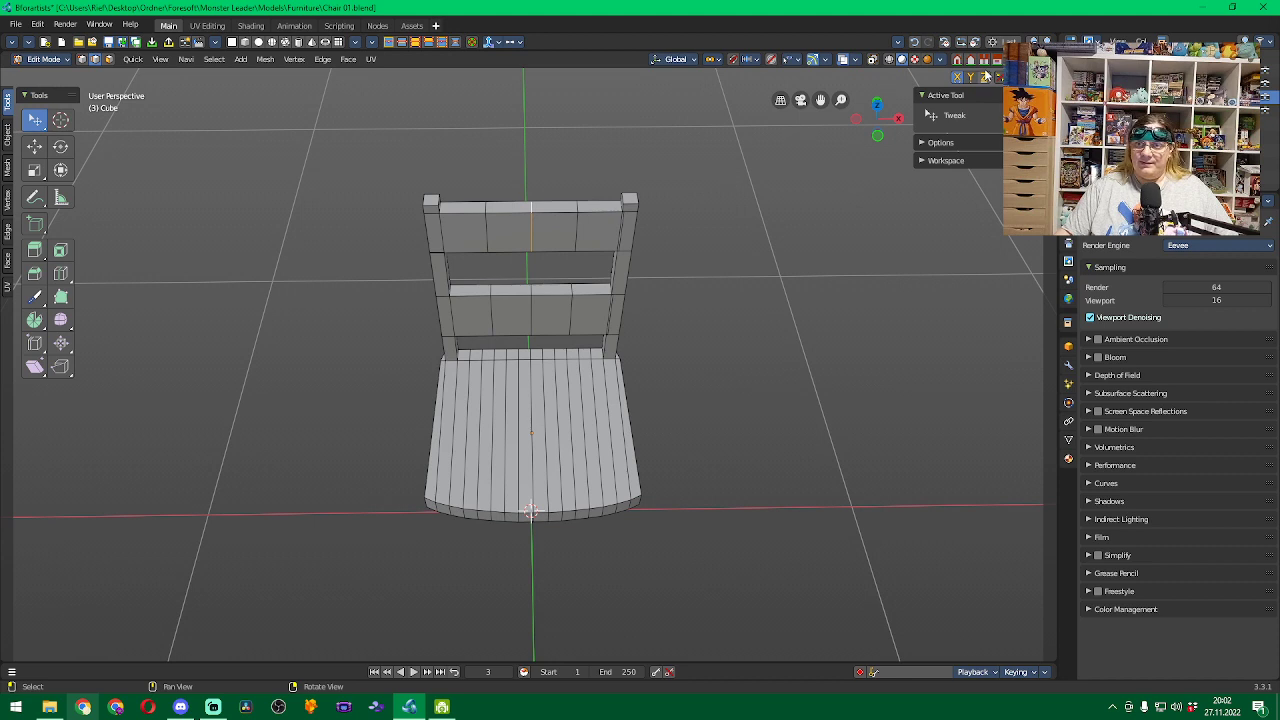
key("KP_7")
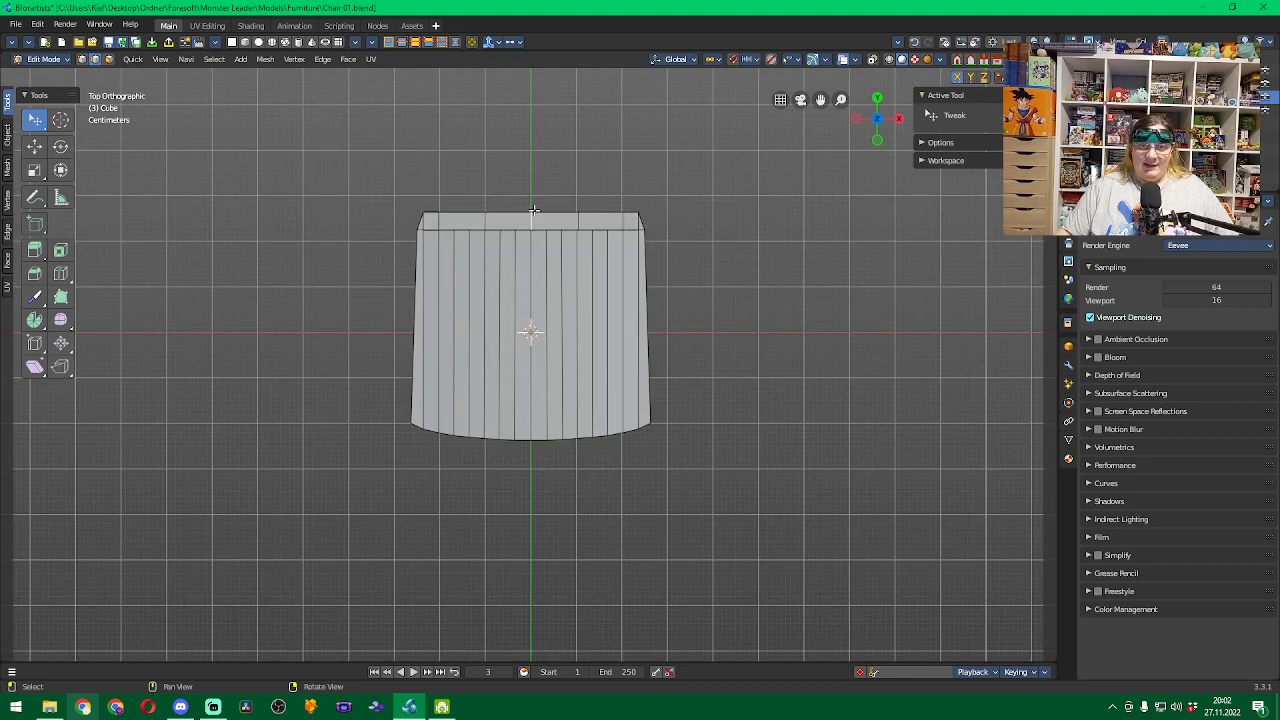
left_click_drag(530, 213, 531, 188)
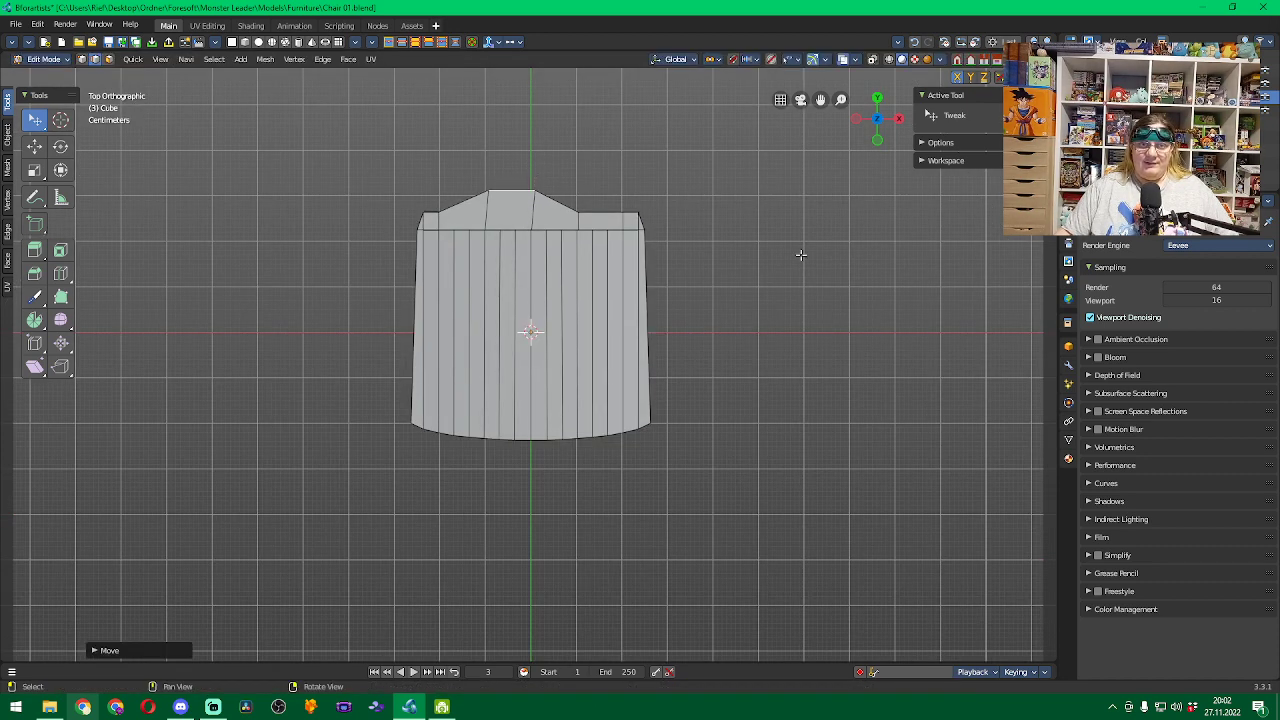
middle_click_drag(880, 287, 875, 235)
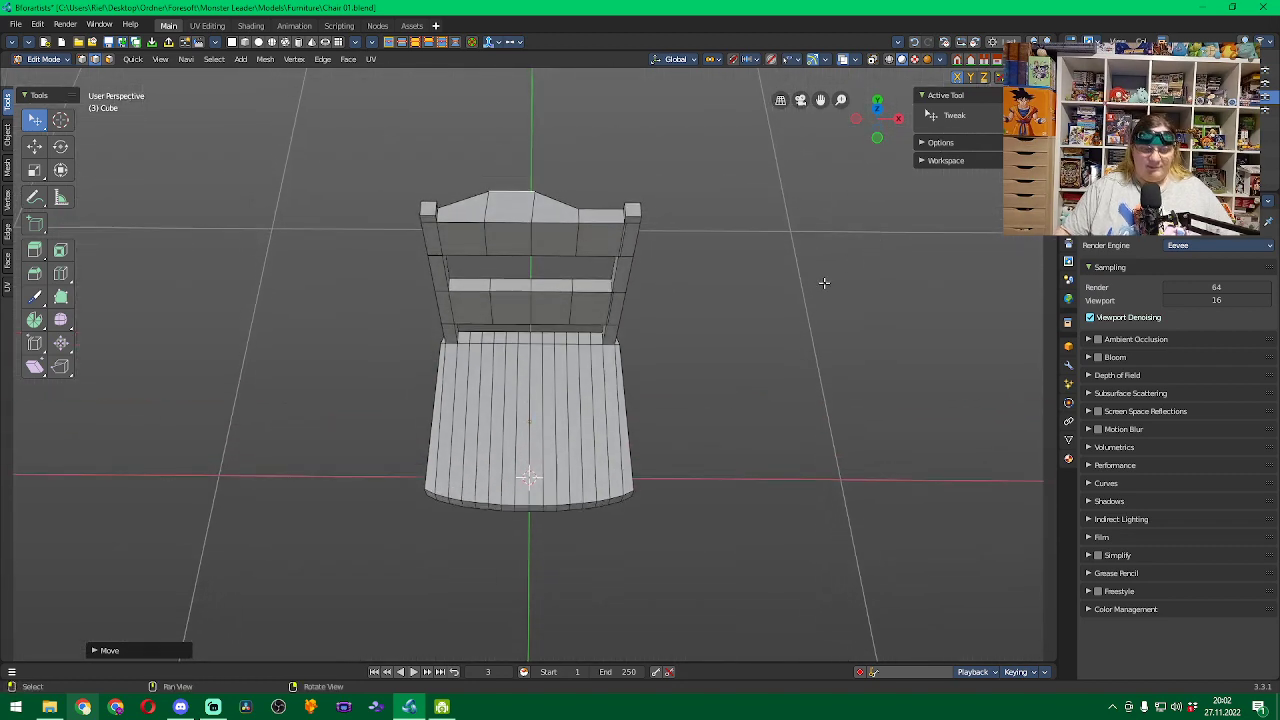
key("ctrl+z")
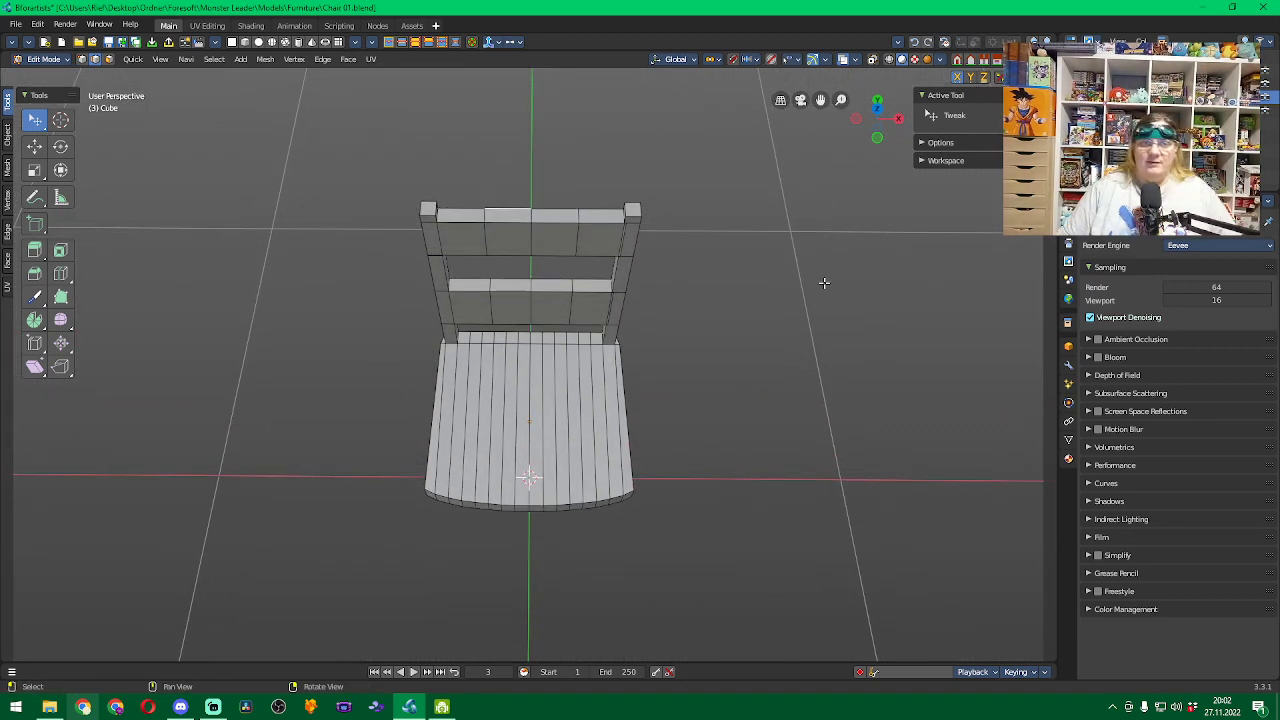
Try to move the upper slat's middle edge loop upward in the perspective view, and undo it.
left_click(531, 214, "alt")
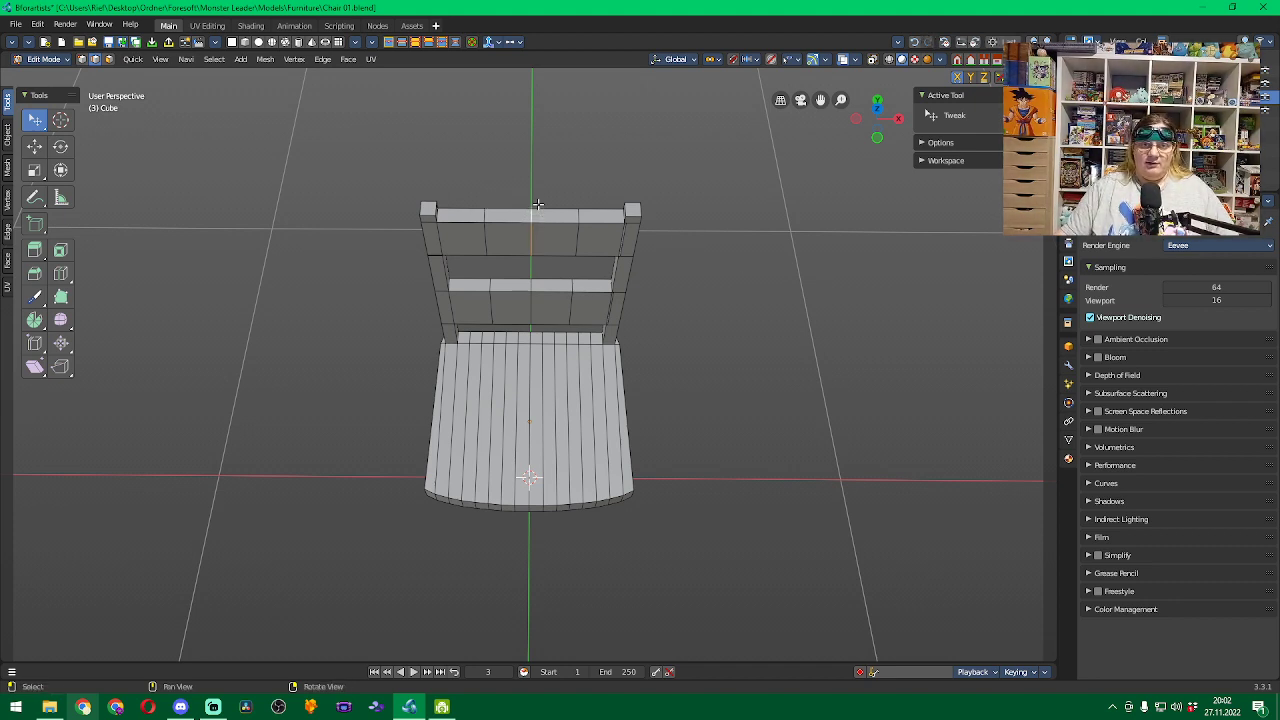
key("g")
key("z")
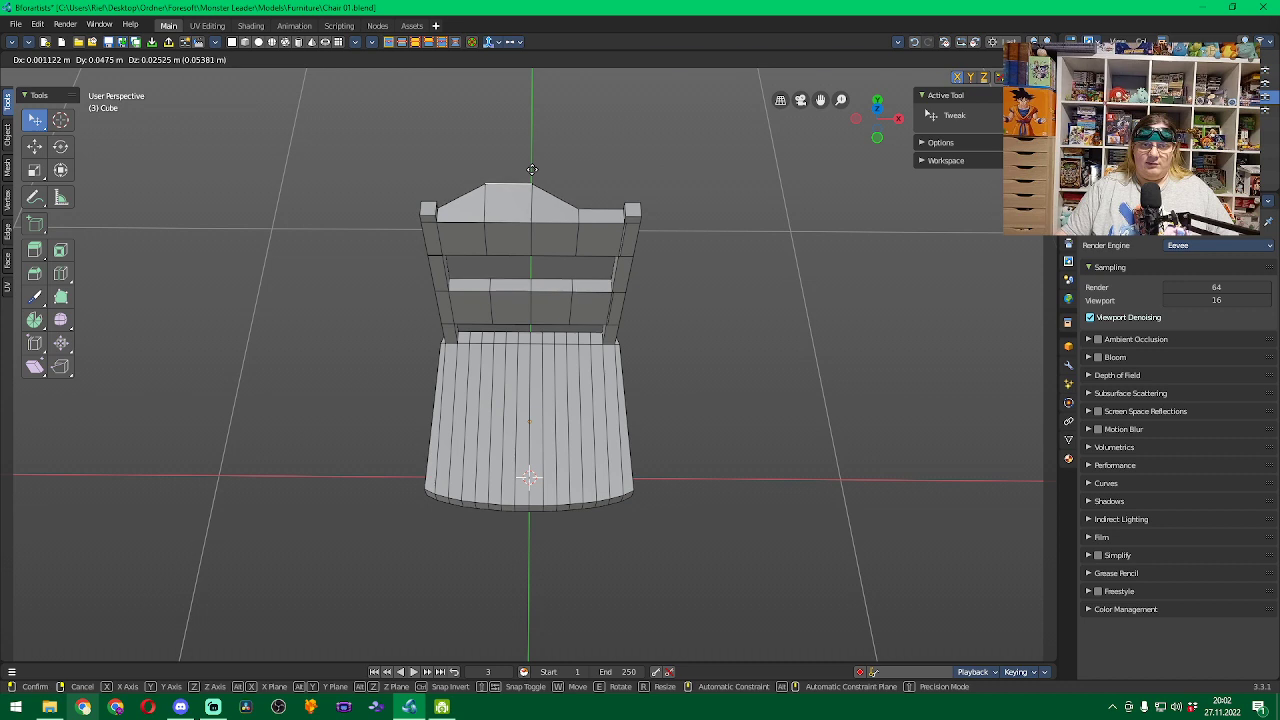
left_click(532, 170)
key("ctrl+z")
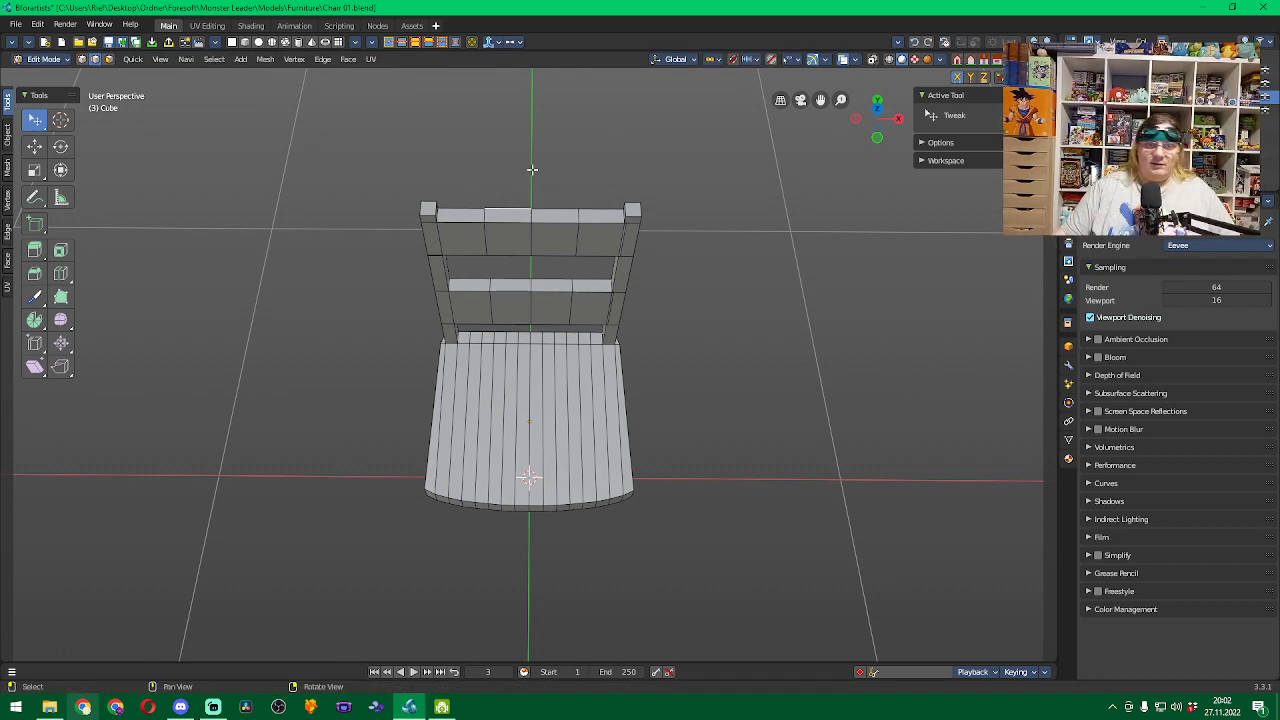
Select the upper backrest slat's middle edge loop and cycle through the selection tools back to Tweak.
left_click(531, 213, "alt")
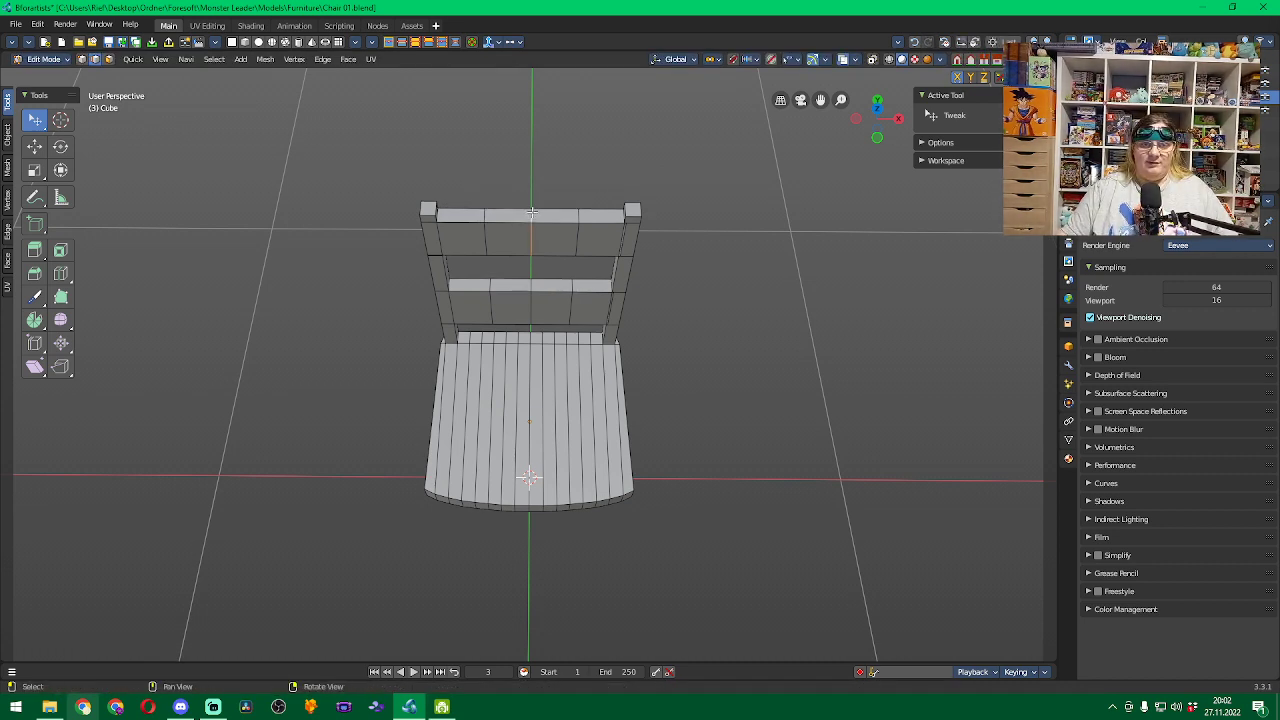
mouse_move(531, 213)
middle_mouse_down()
mouse_move(528, 191)
mouse_move(531, 225)
middle_mouse_up()
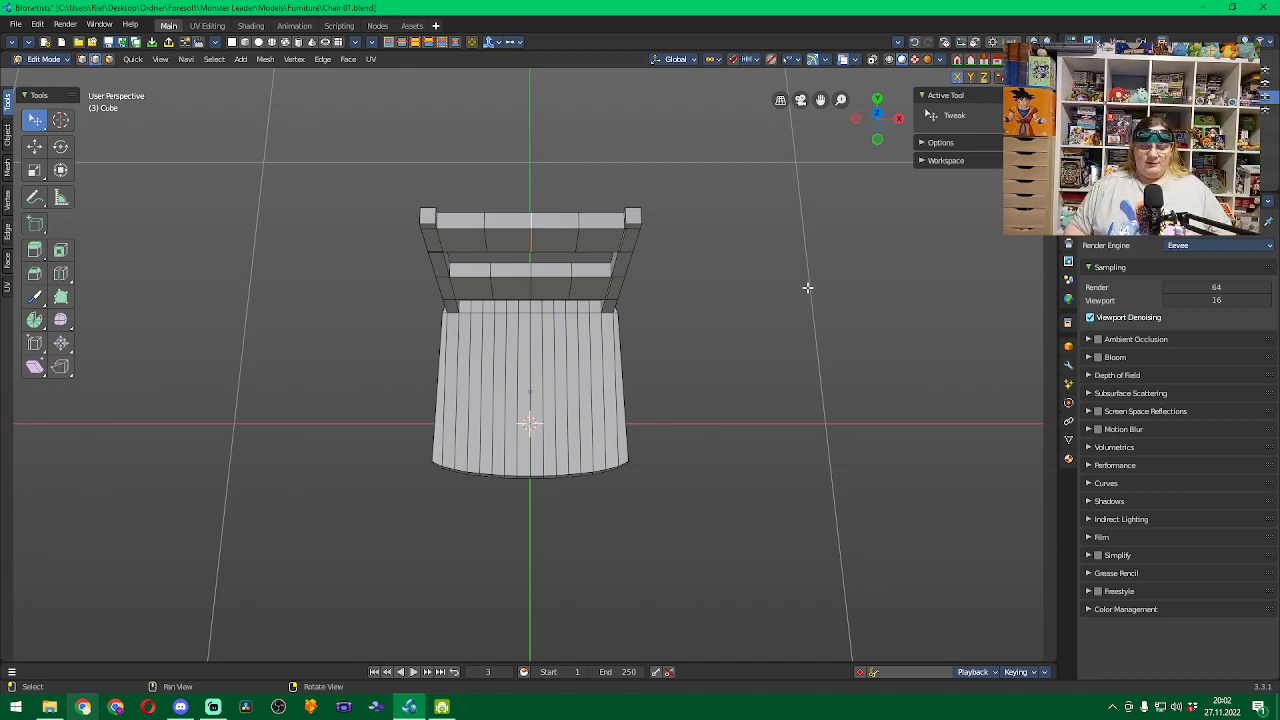
key("w")
key("w")
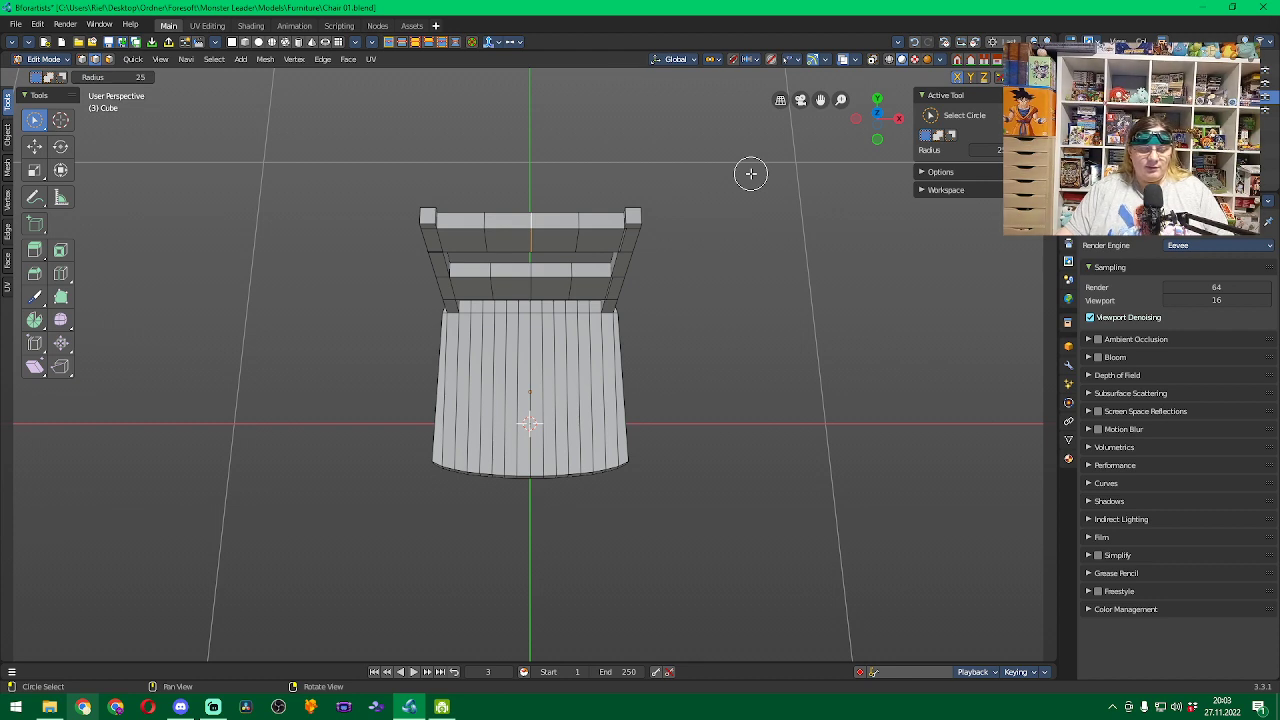
key("w")
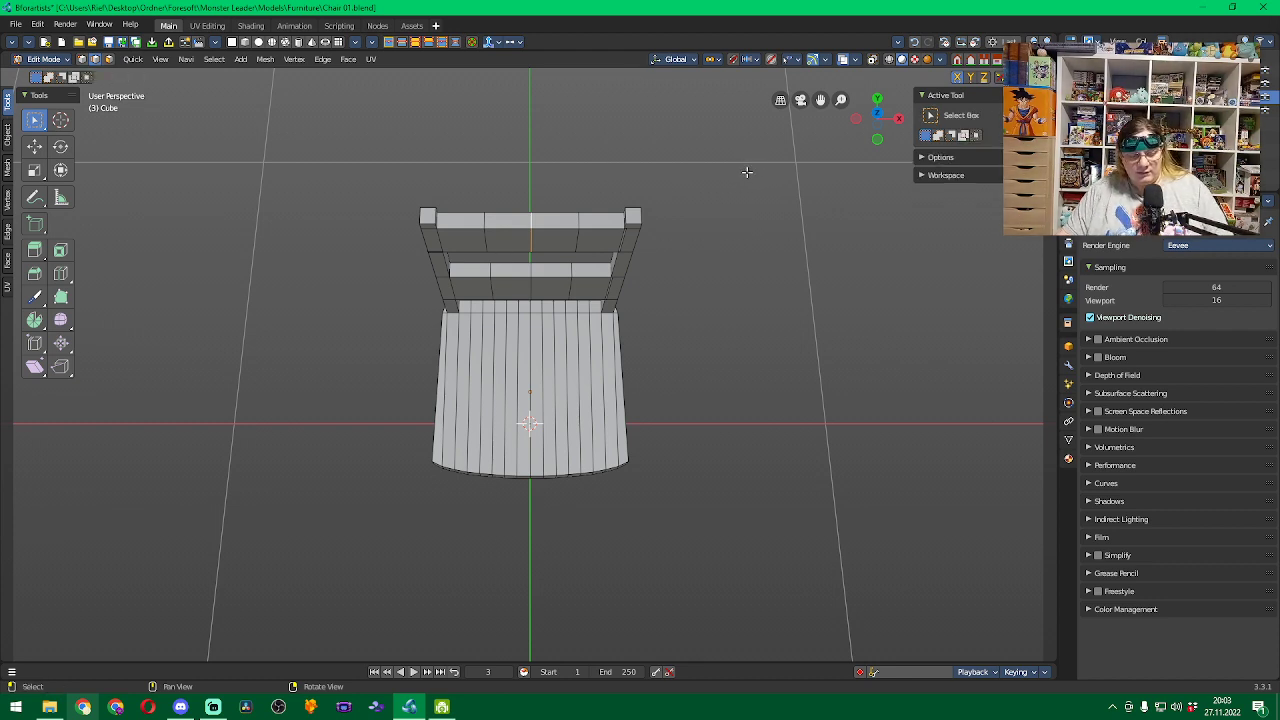
key("w")
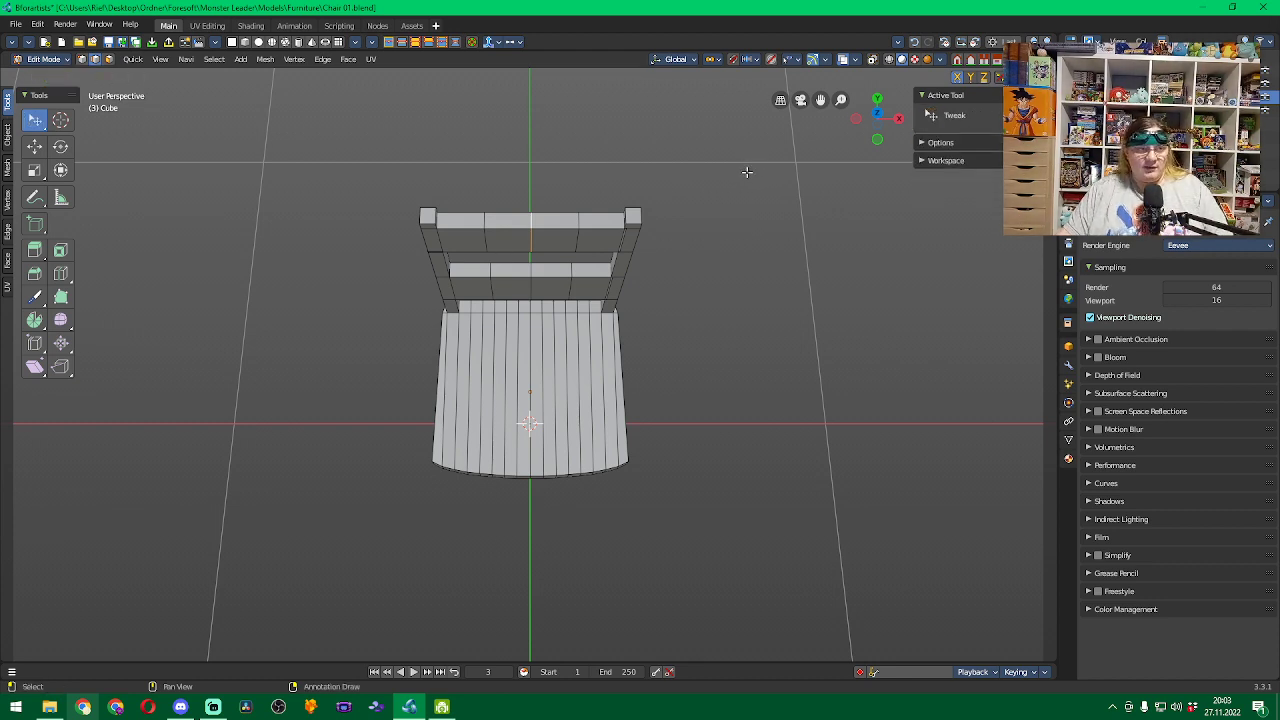
Examine the tool options, the object's modifiers and the Volumetrics render settings with the chair in top view.
left_click(930, 146)
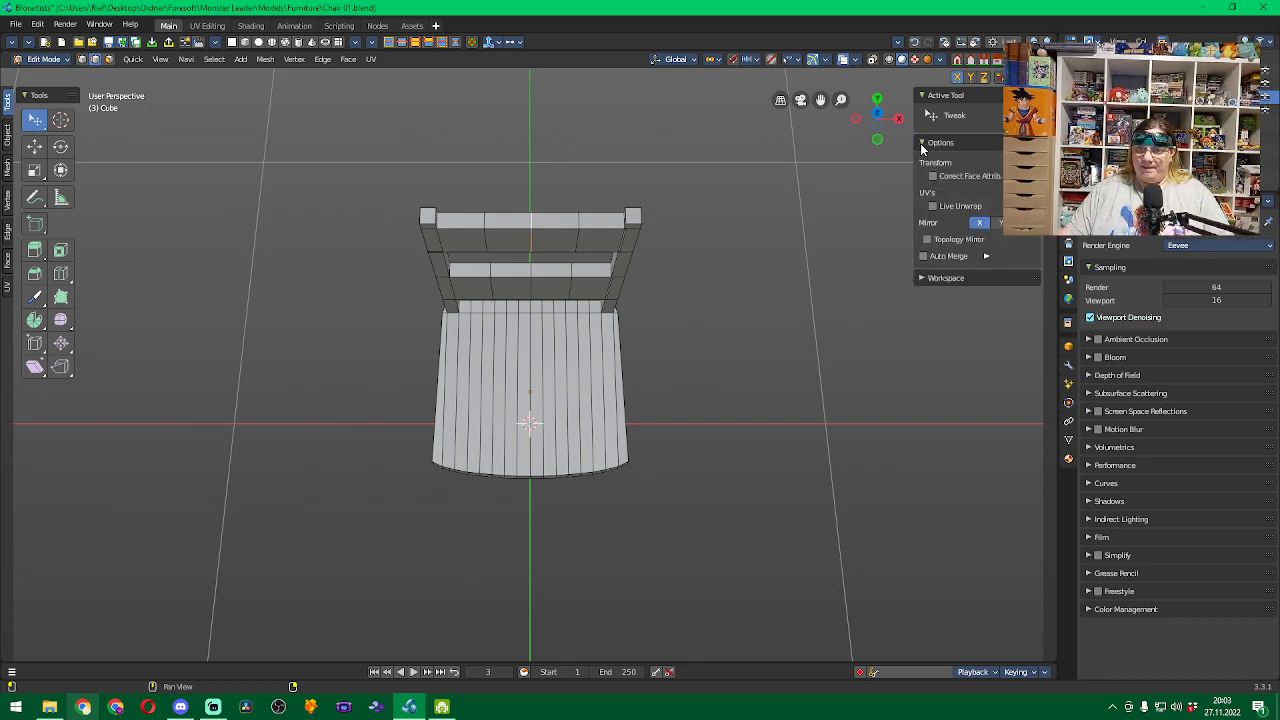
left_click(922, 146)
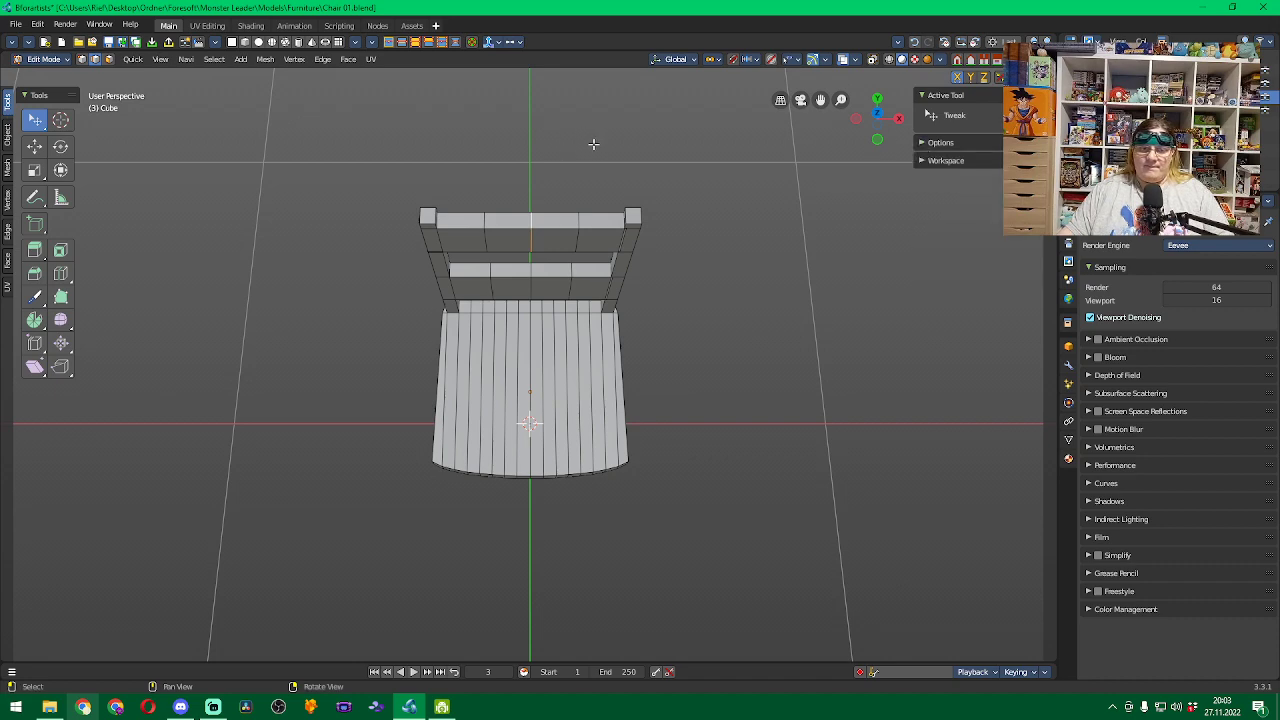
middle_click_drag(599, 145, 600, 193)
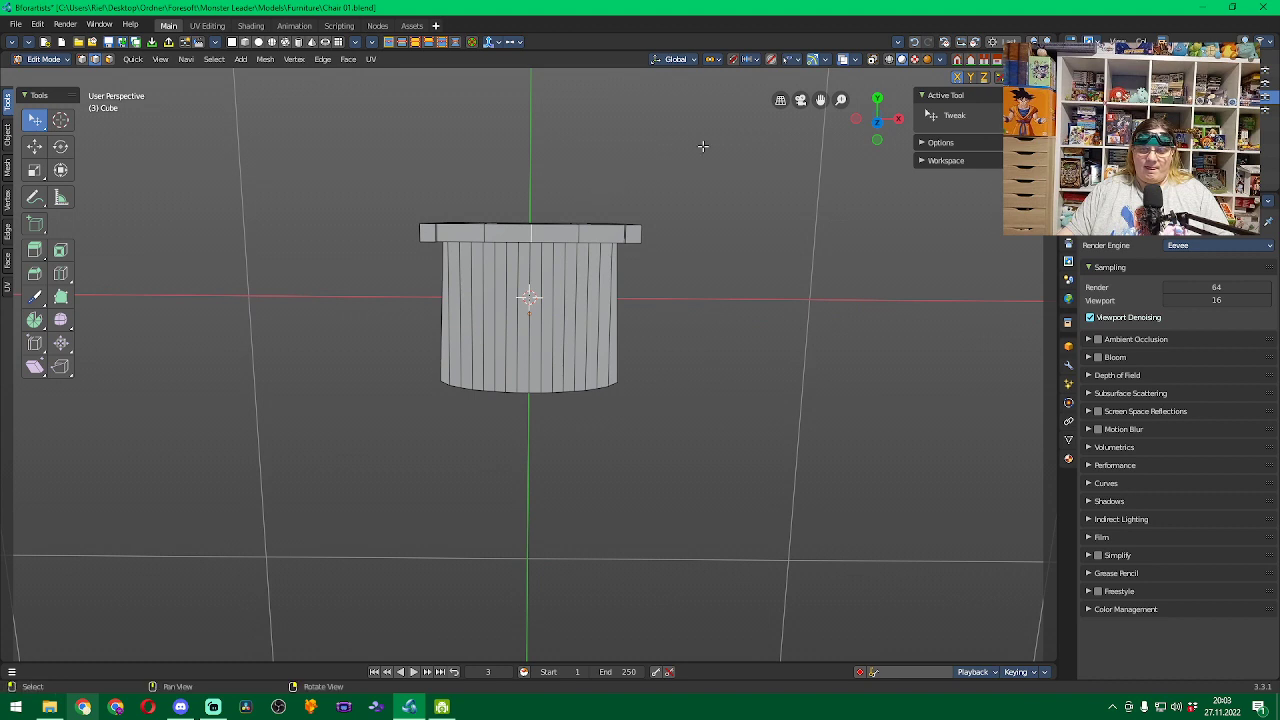
key("KP_7")
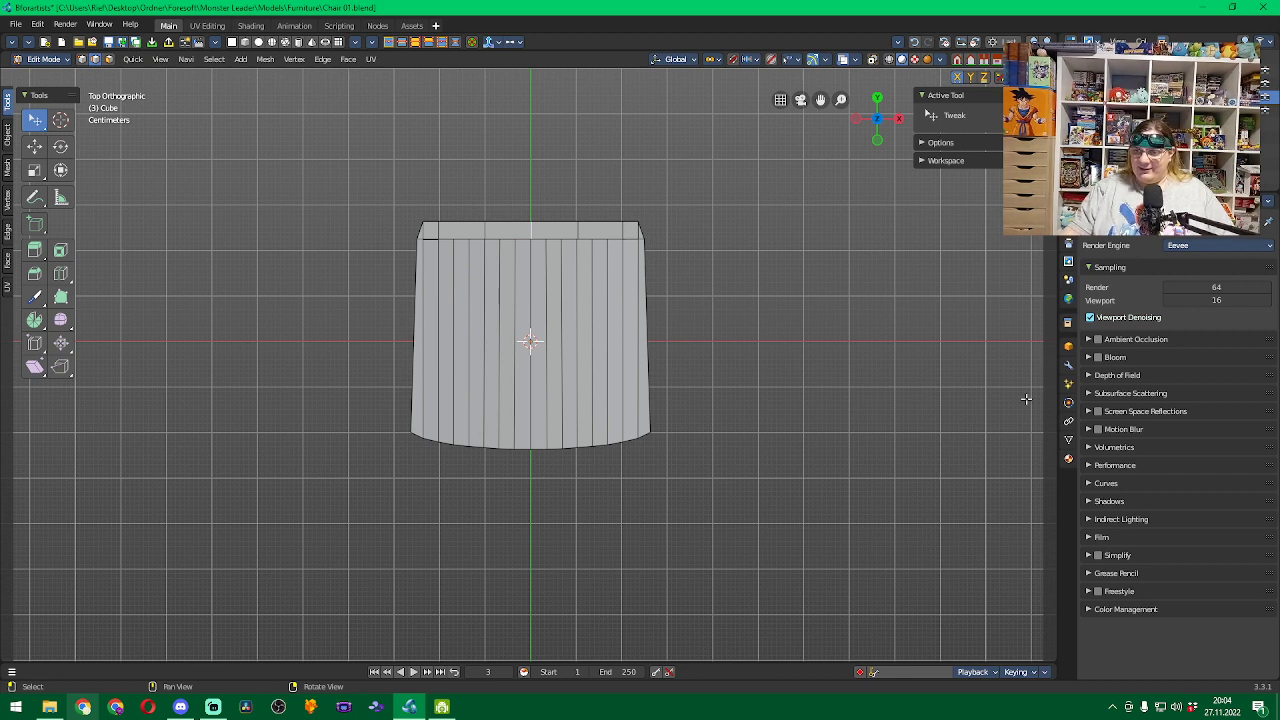
left_click(1068, 368)
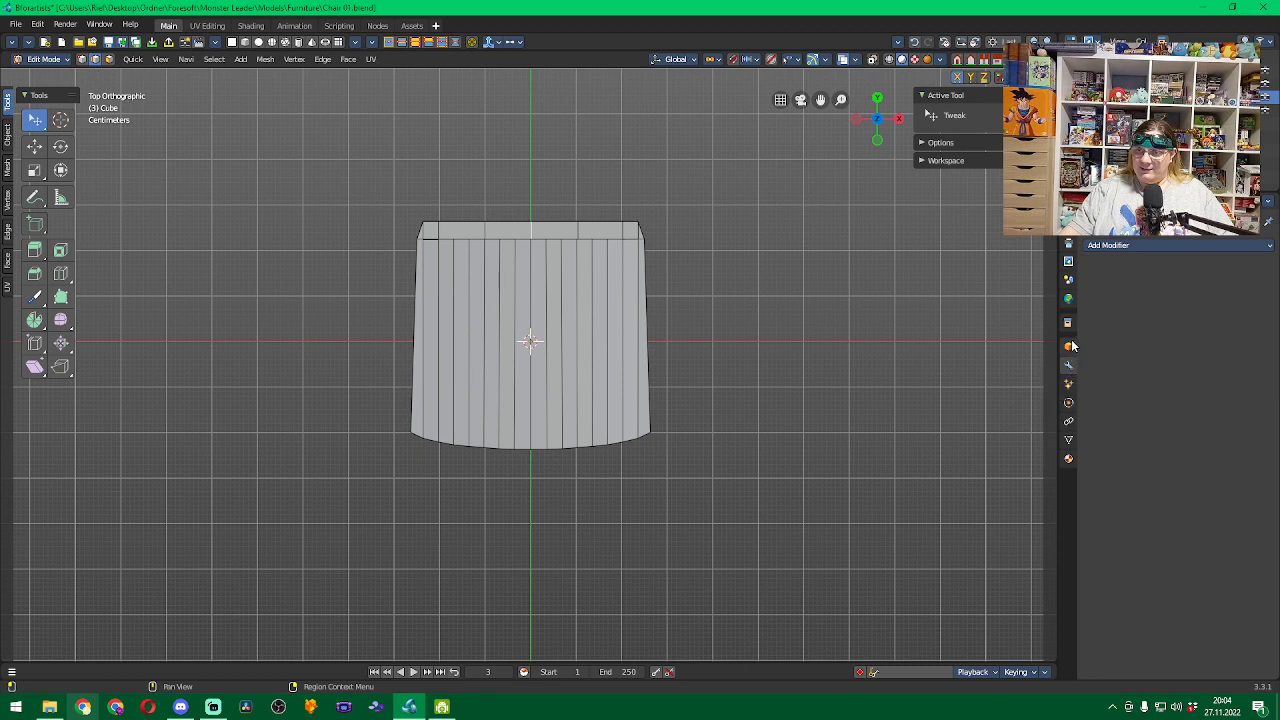
left_click(1068, 260)
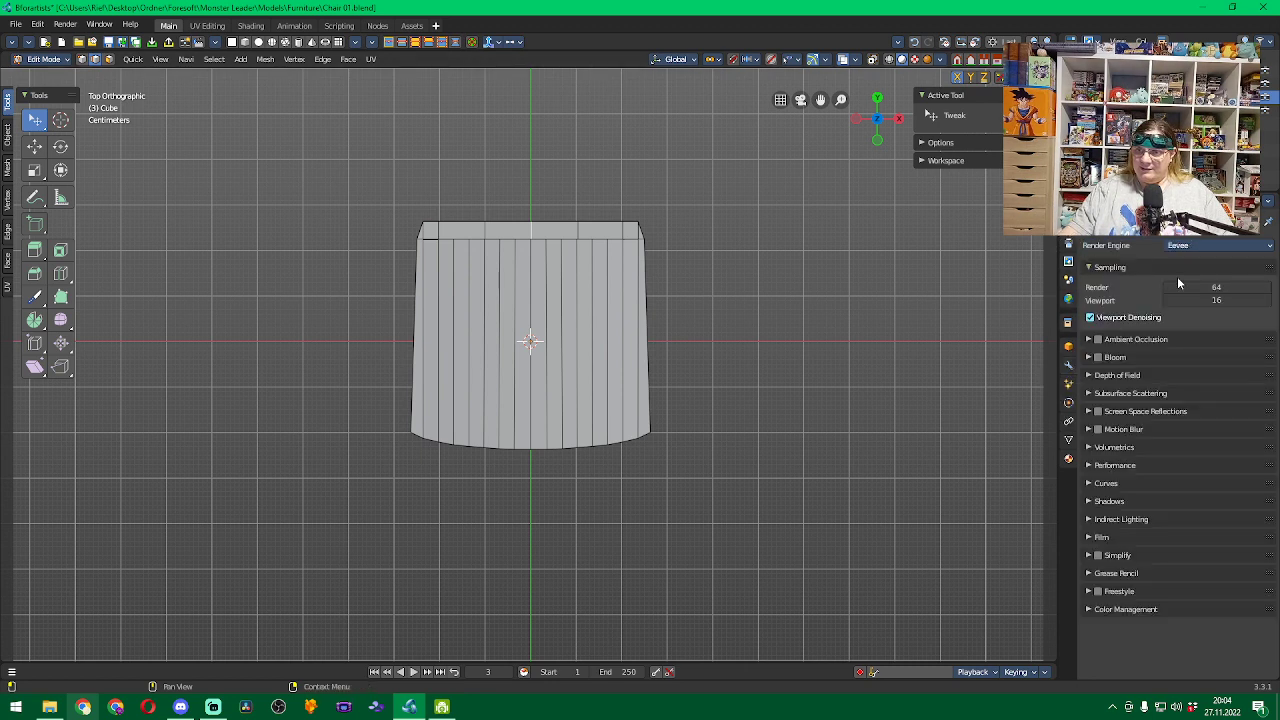
left_click(1090, 448)
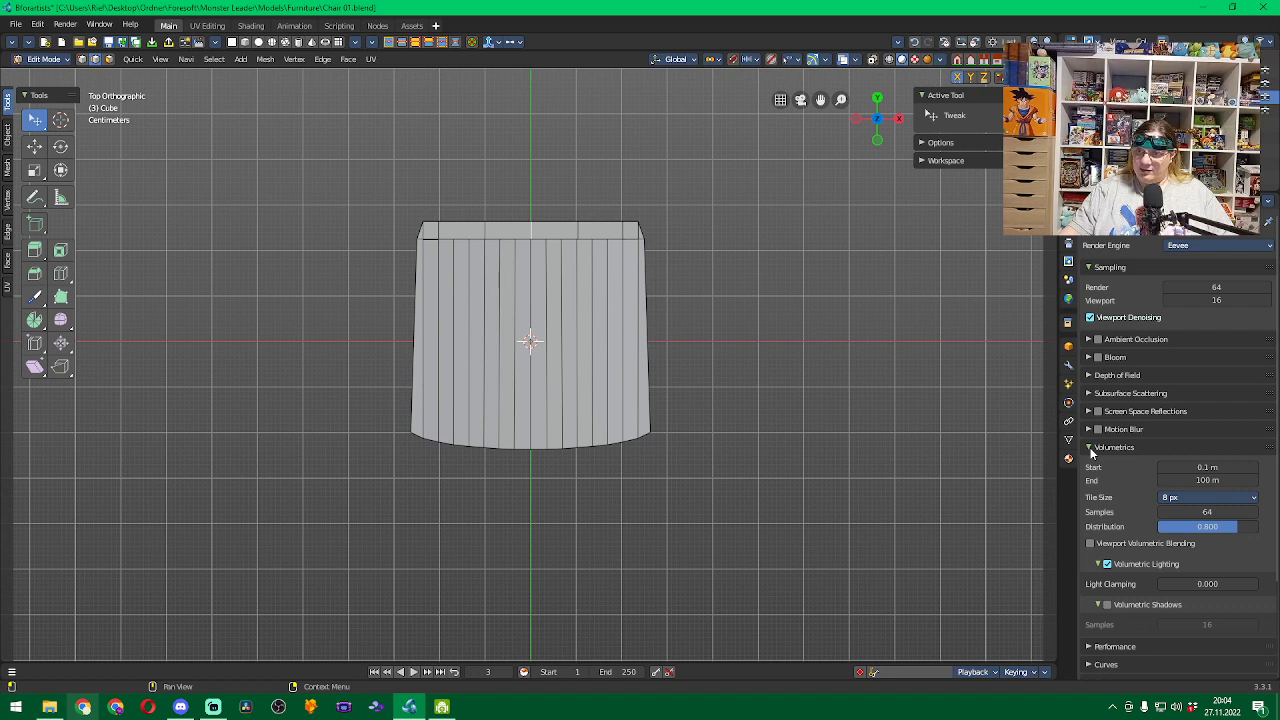
left_click(1090, 448)
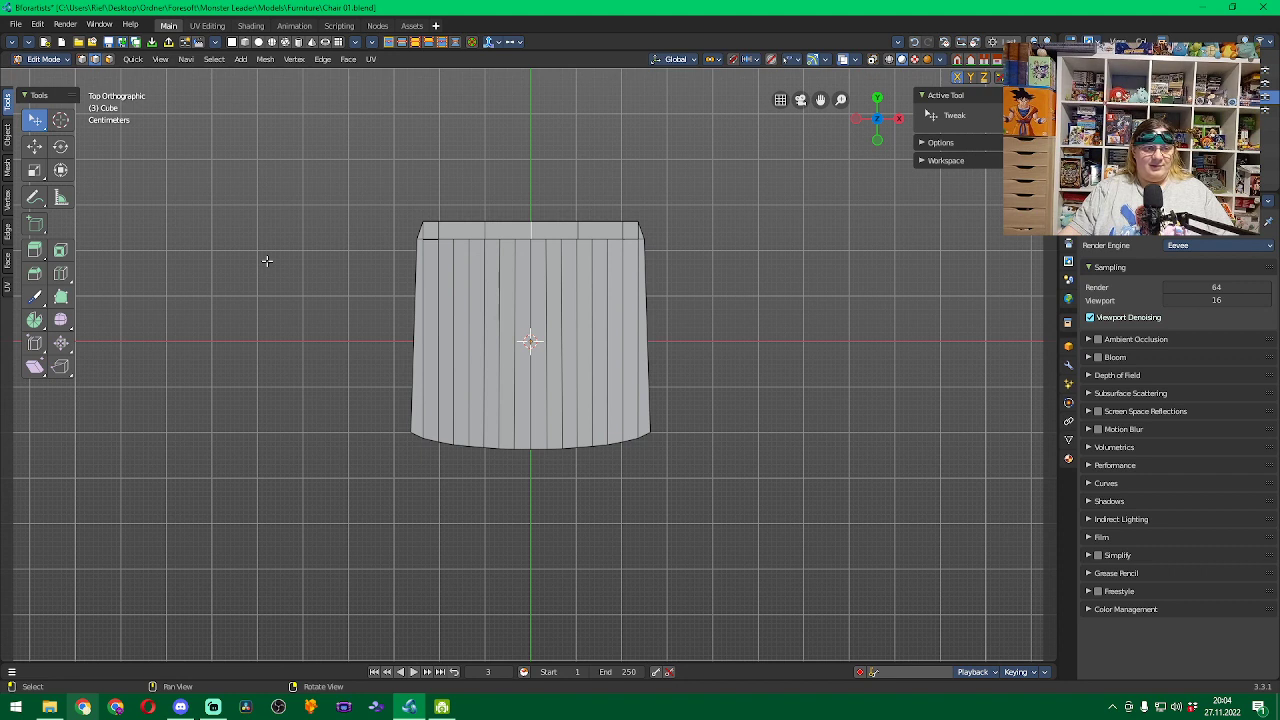
Examine the tool shelf's Object, Mesh, Vertex, Edge and Face tools for options that affect how edges move.
left_click(7, 138)
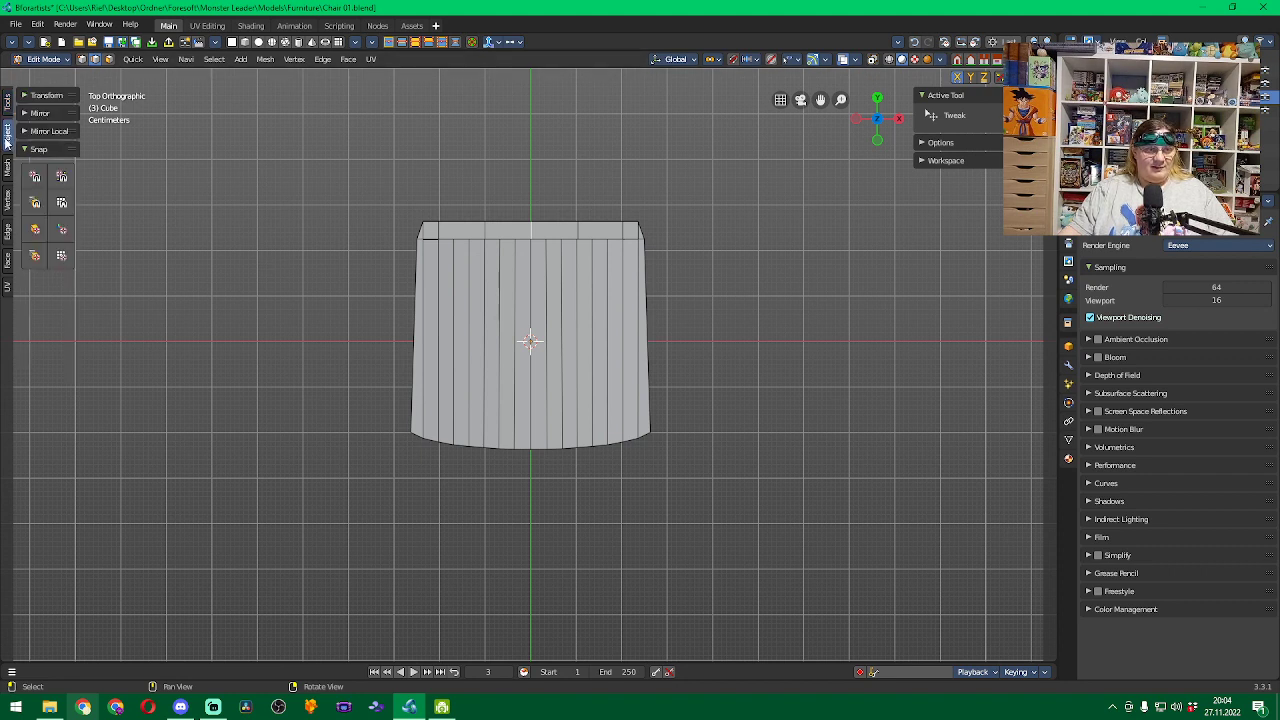
left_click(50, 96)
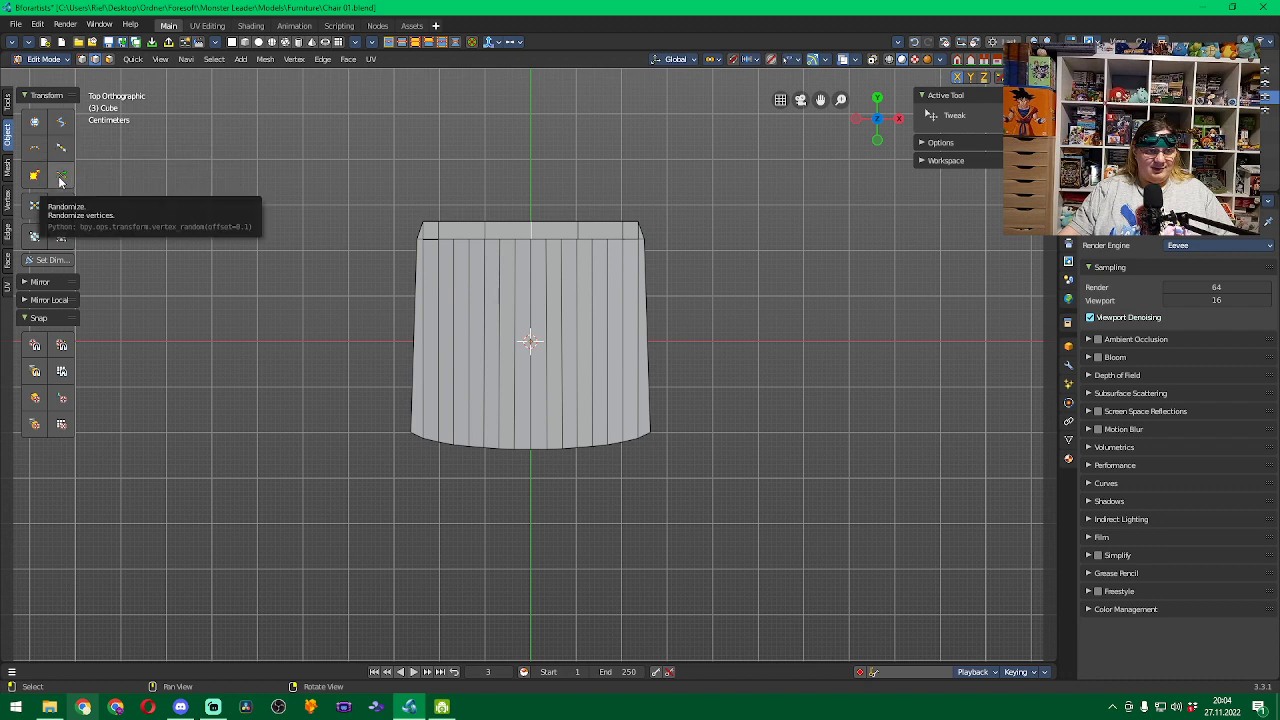
left_click(7, 167)
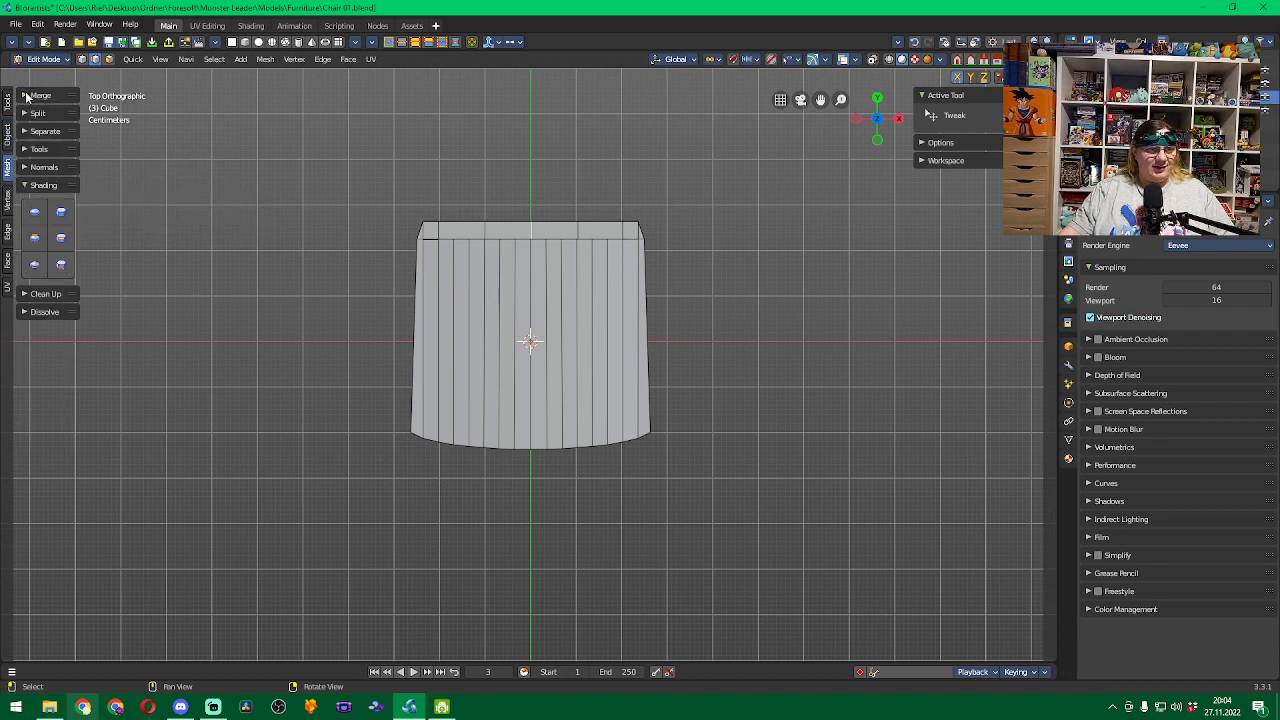
left_click(27, 96)
left_click(27, 96)
left_click(7, 212)
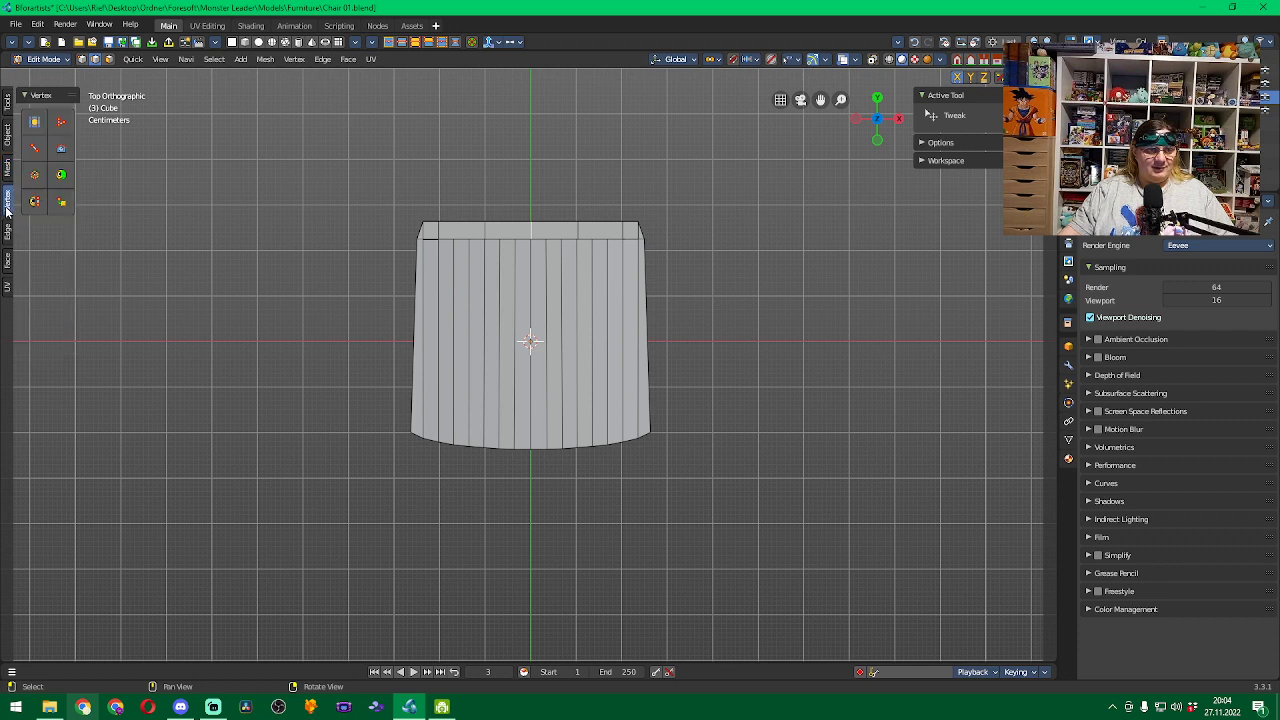
left_click(8, 234)
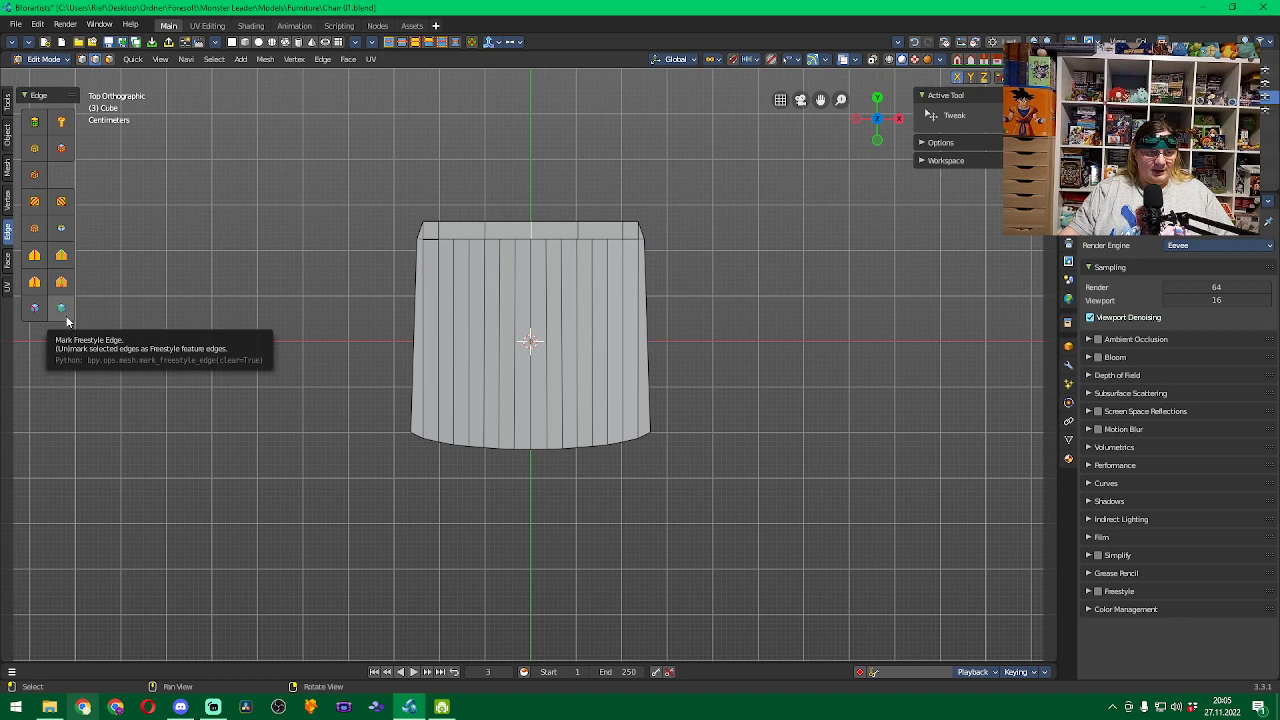
left_click(9, 264)
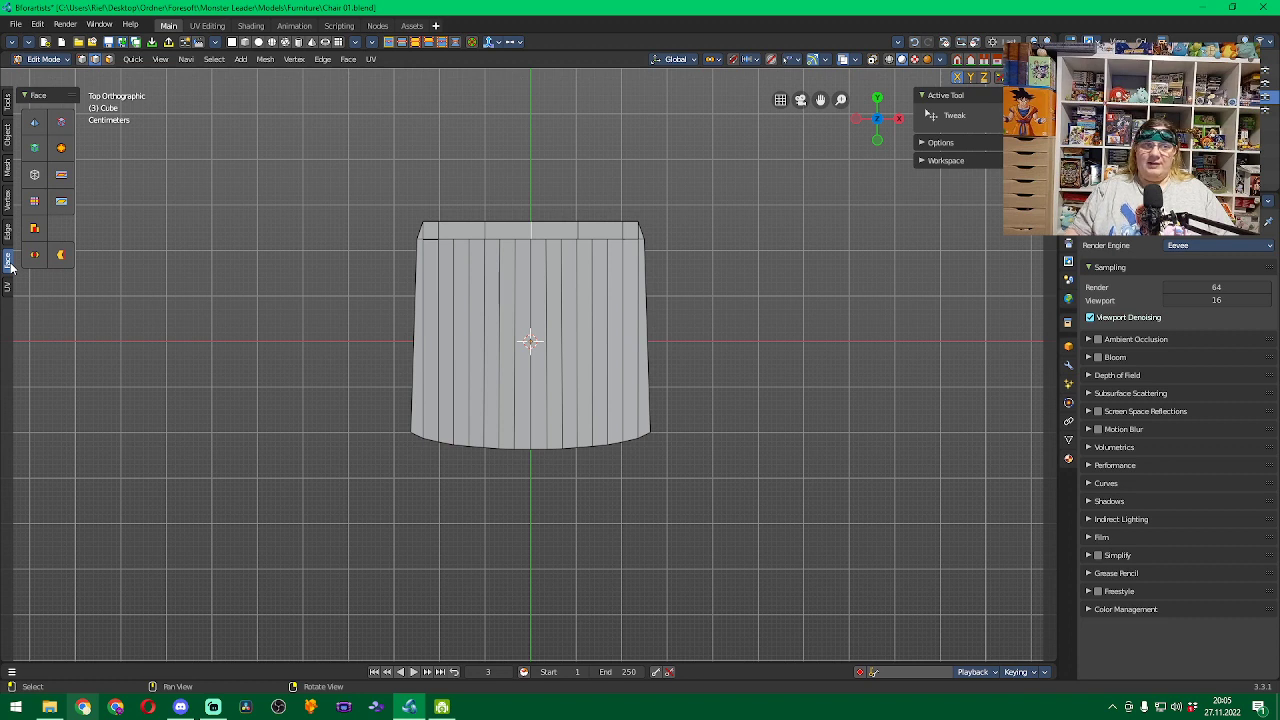
Open the online Bforartists Reference Manual and load its complete PDF, Bforartists3_v331_Reference_Manual.pdf.
left_click(43, 27)
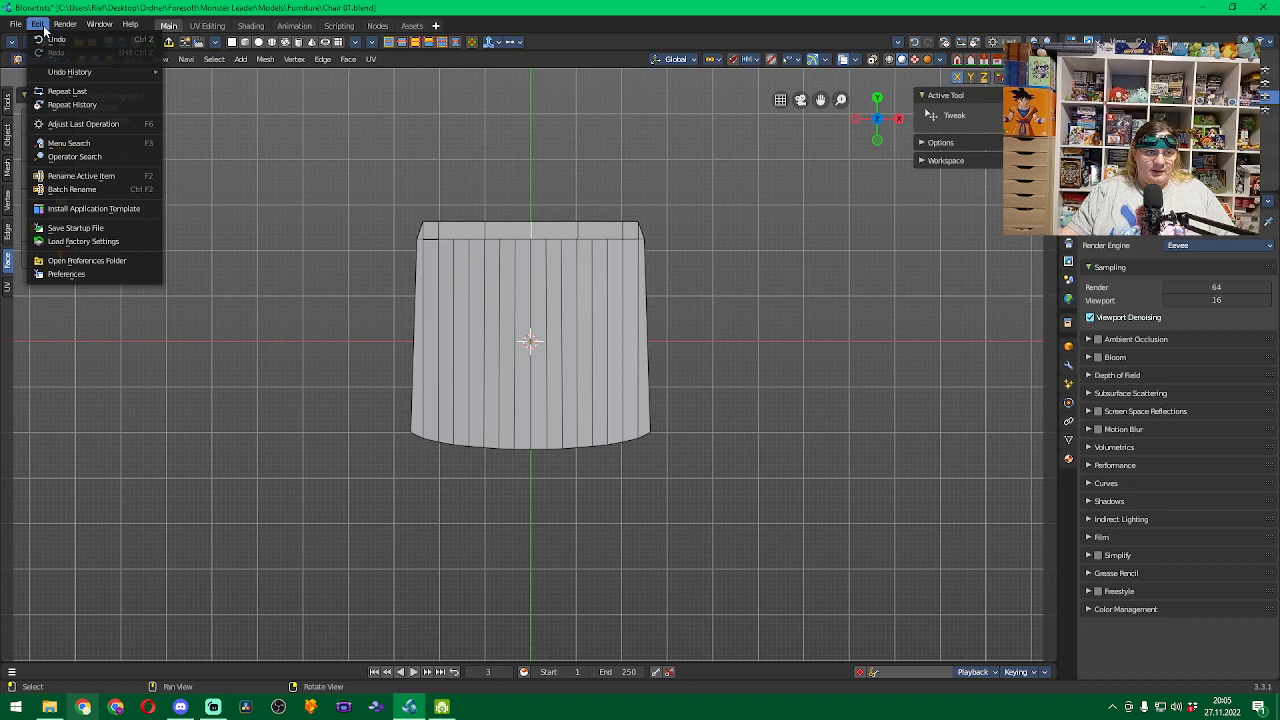
mouse_move(65, 32)
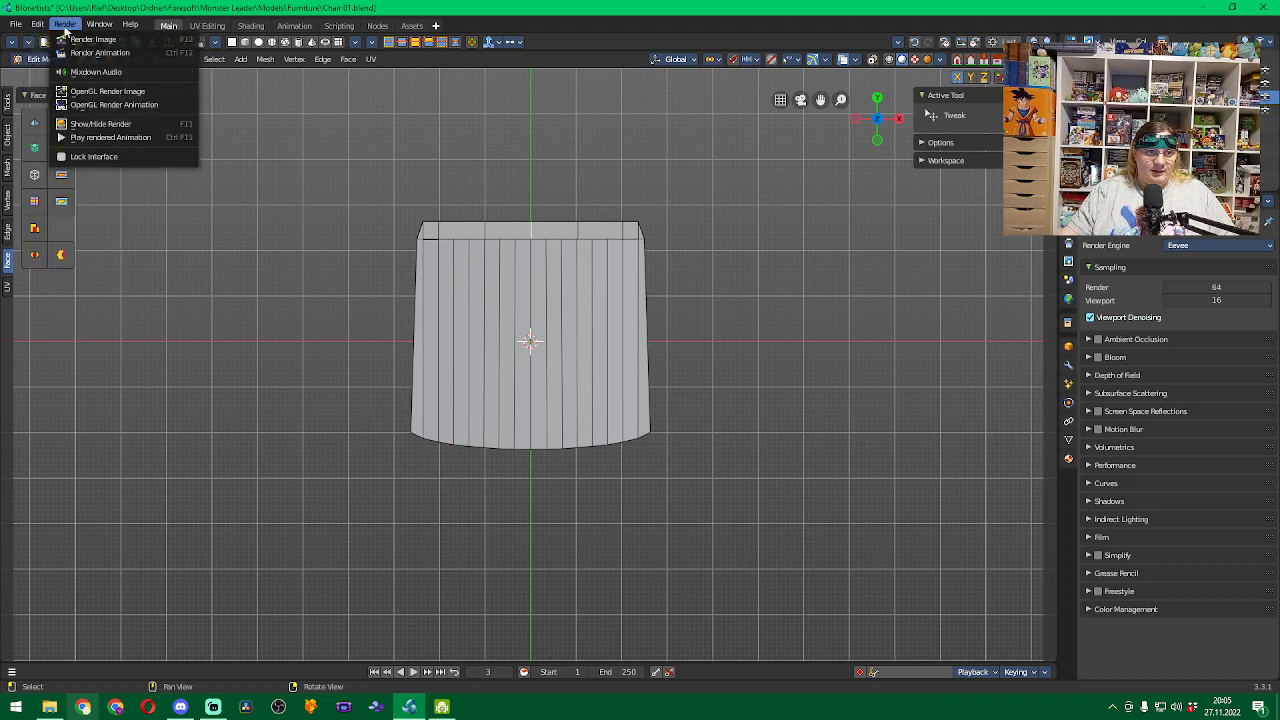
left_click(130, 26)
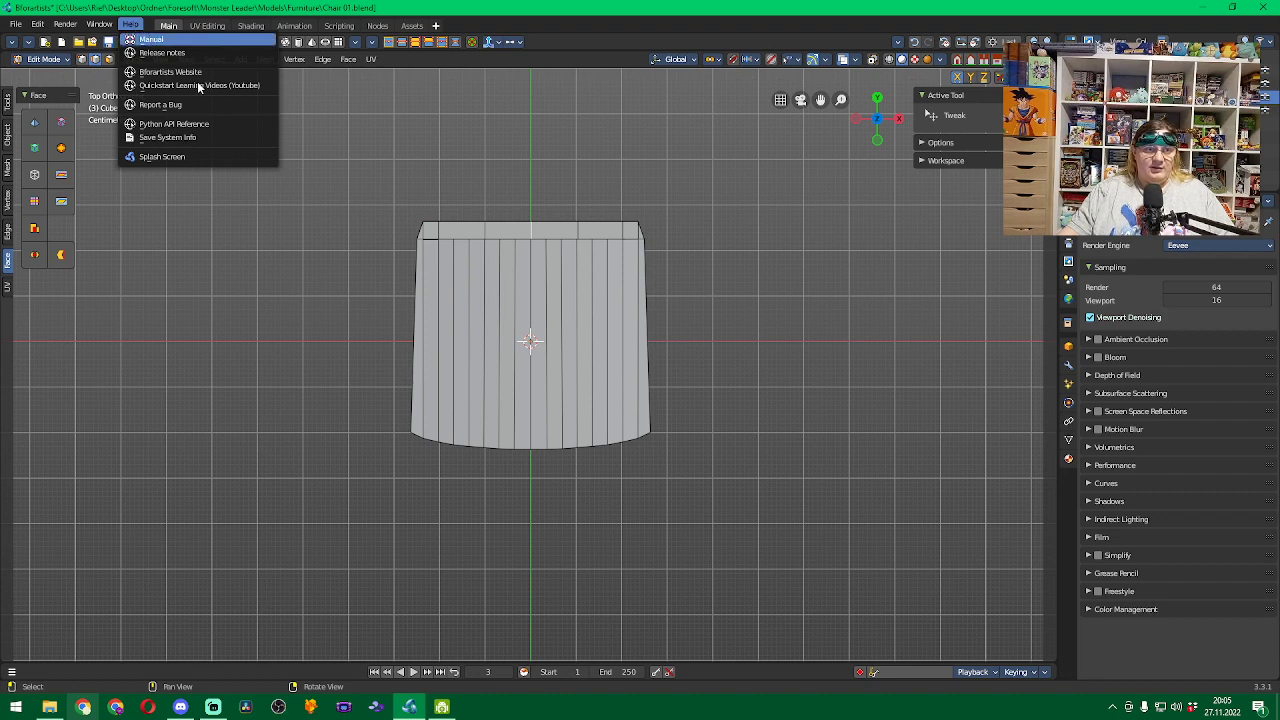
left_click(309, 127)
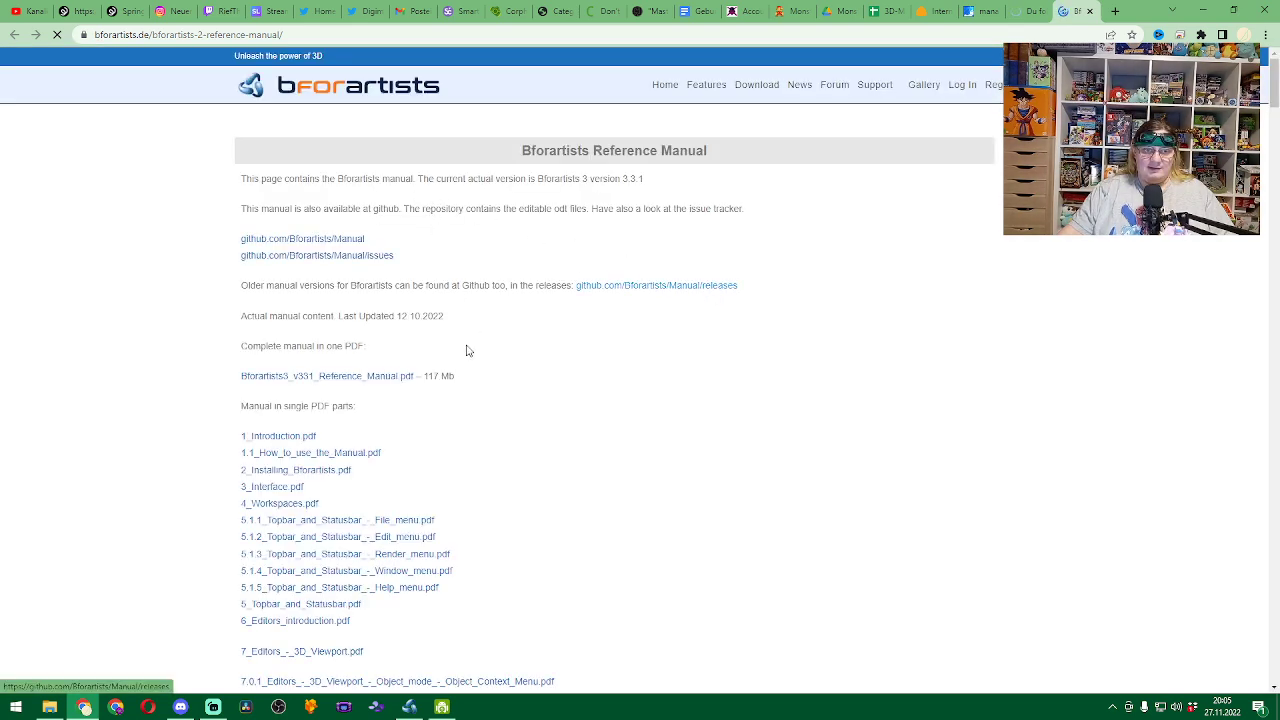
left_click(375, 381)
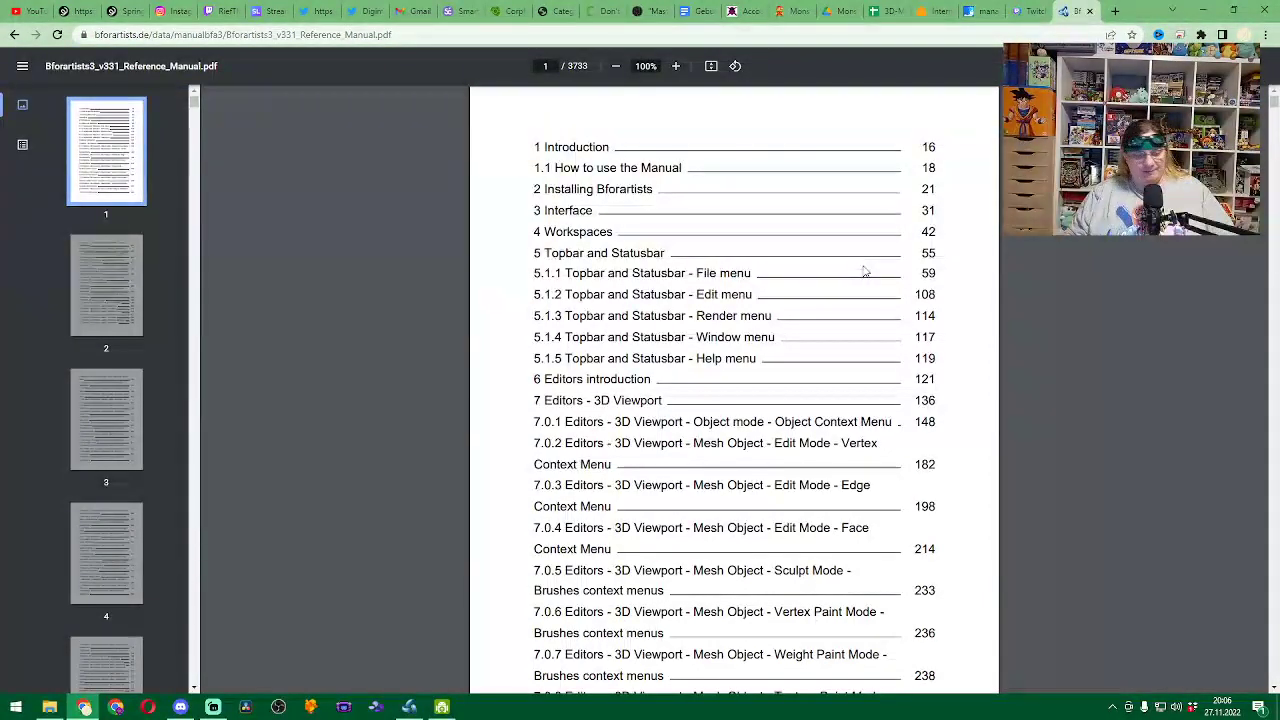
Search the reference manual for "grab" and go through the first several matches.
key("ctrl+f")
type("grab")
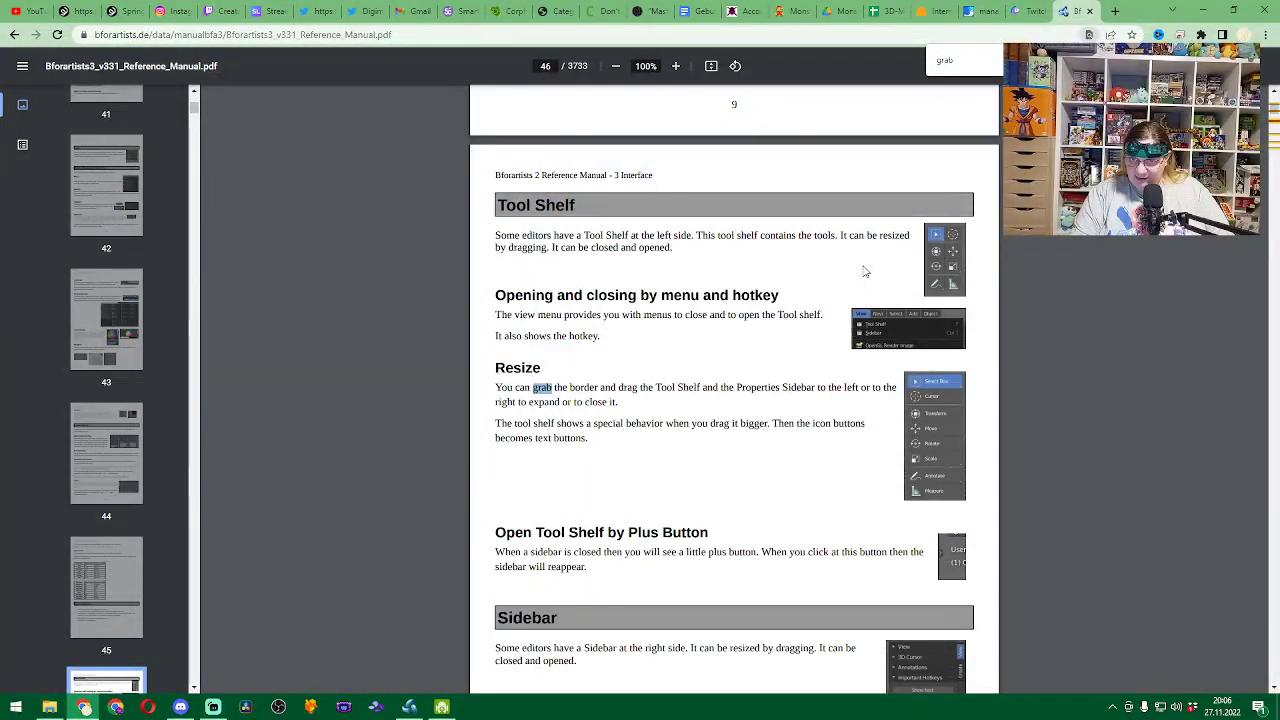
key("Return")
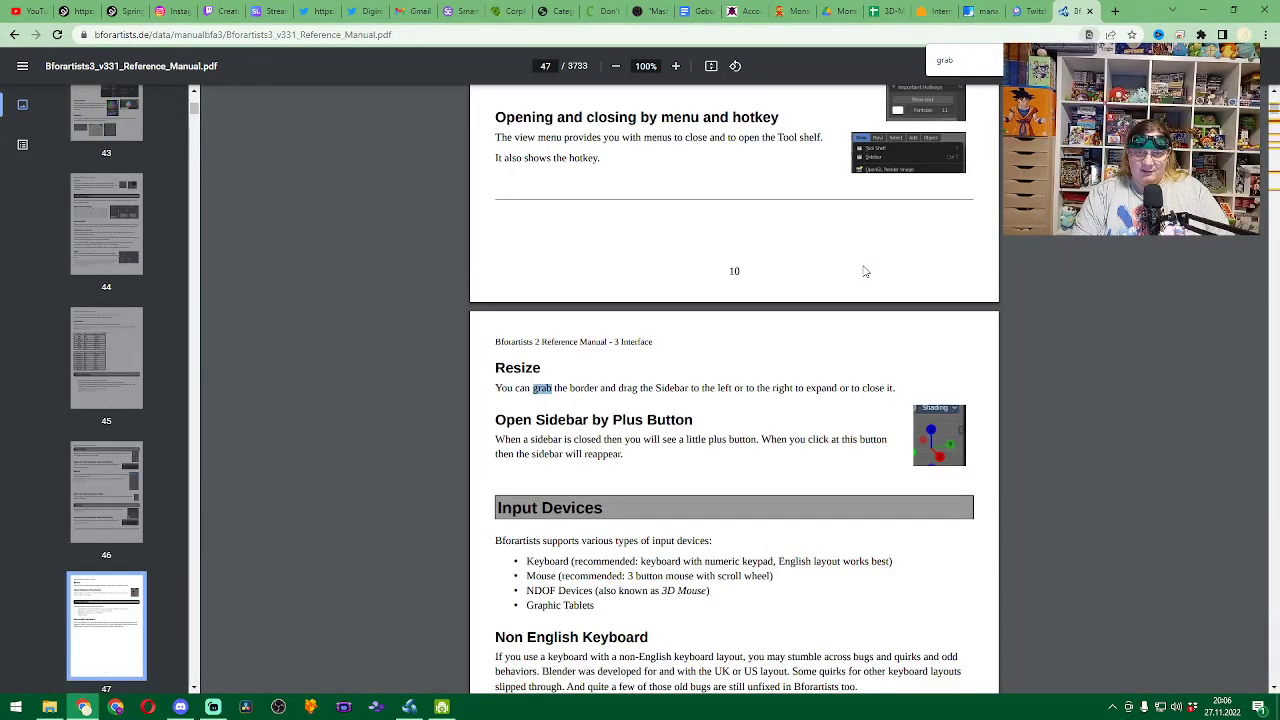
key("Return")
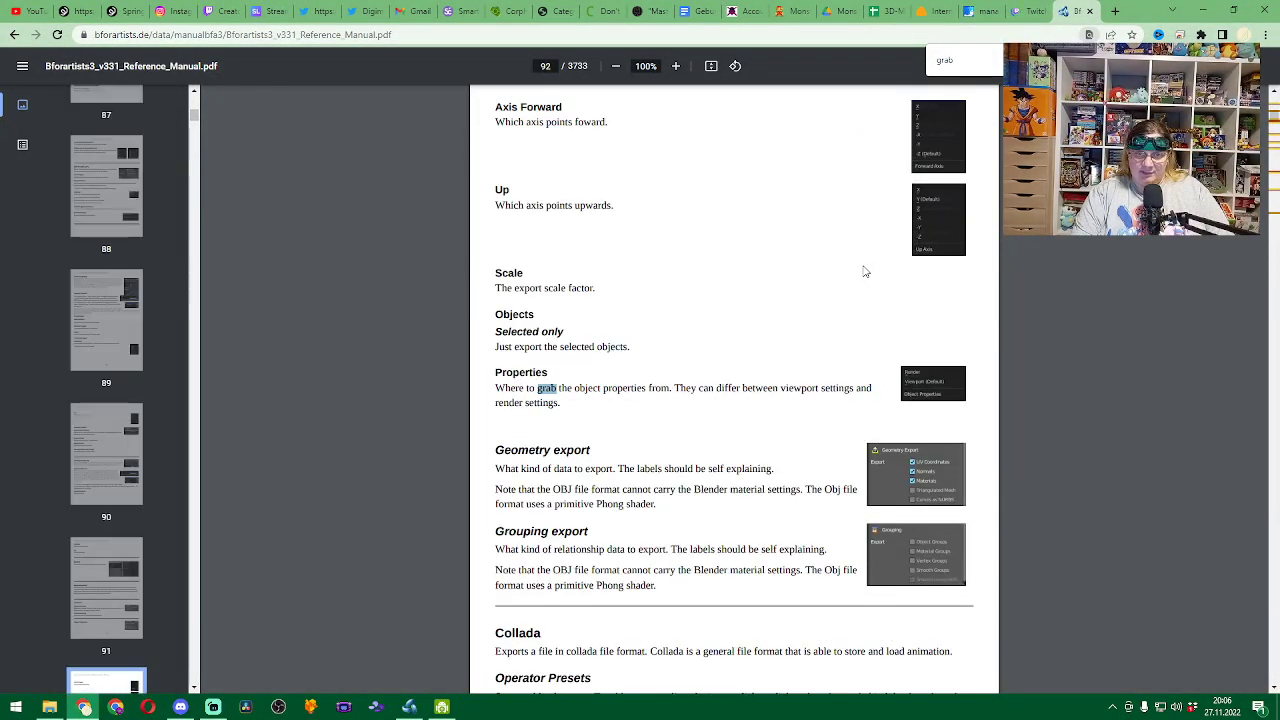
key("Return")
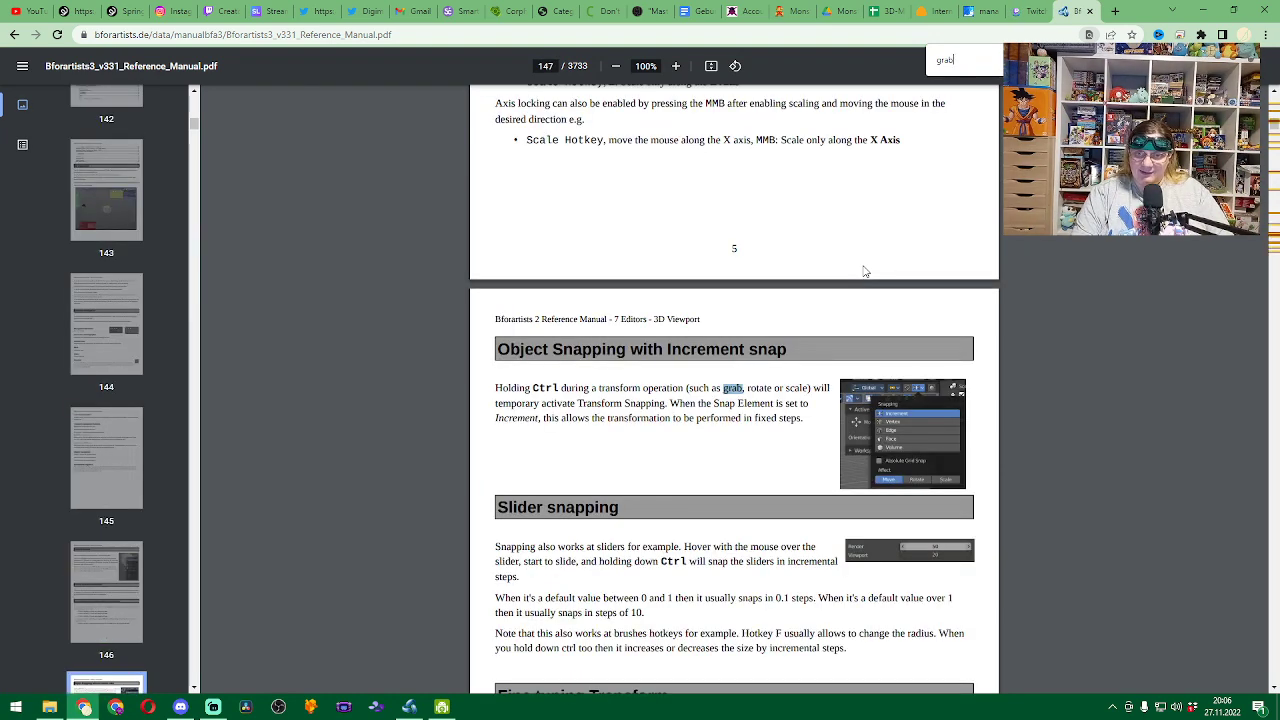
key("Return")
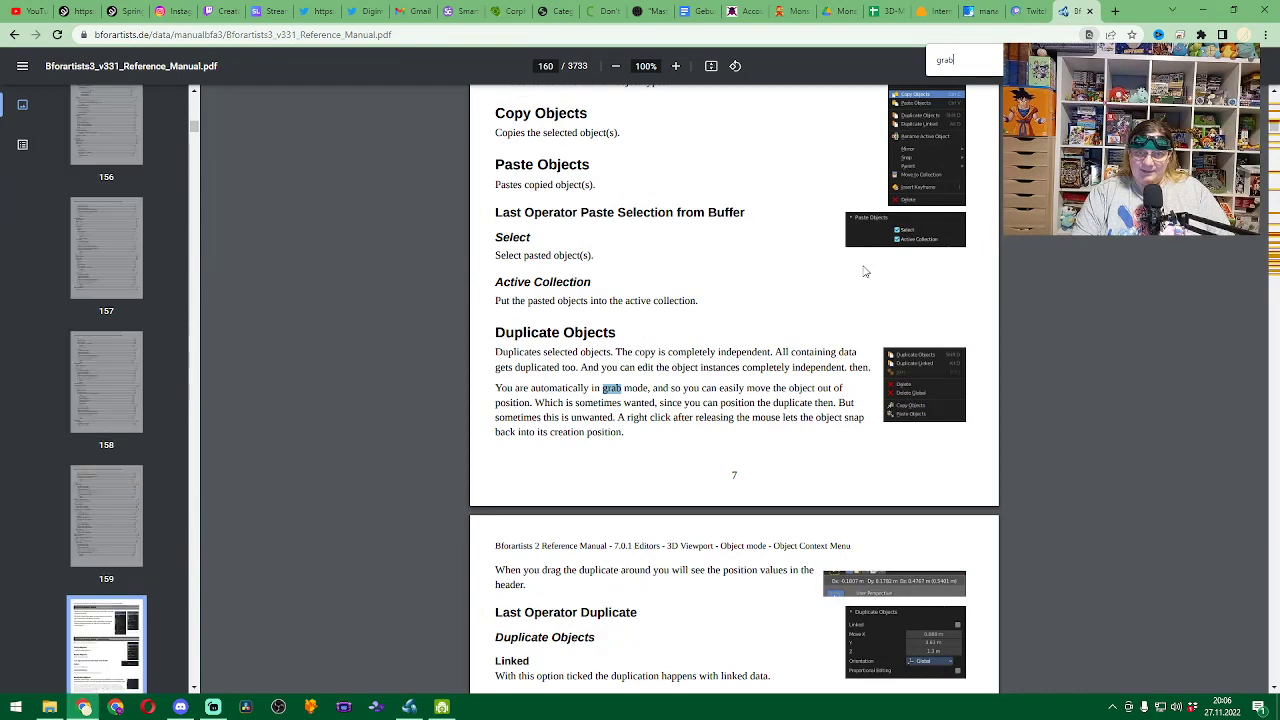
key("Return")
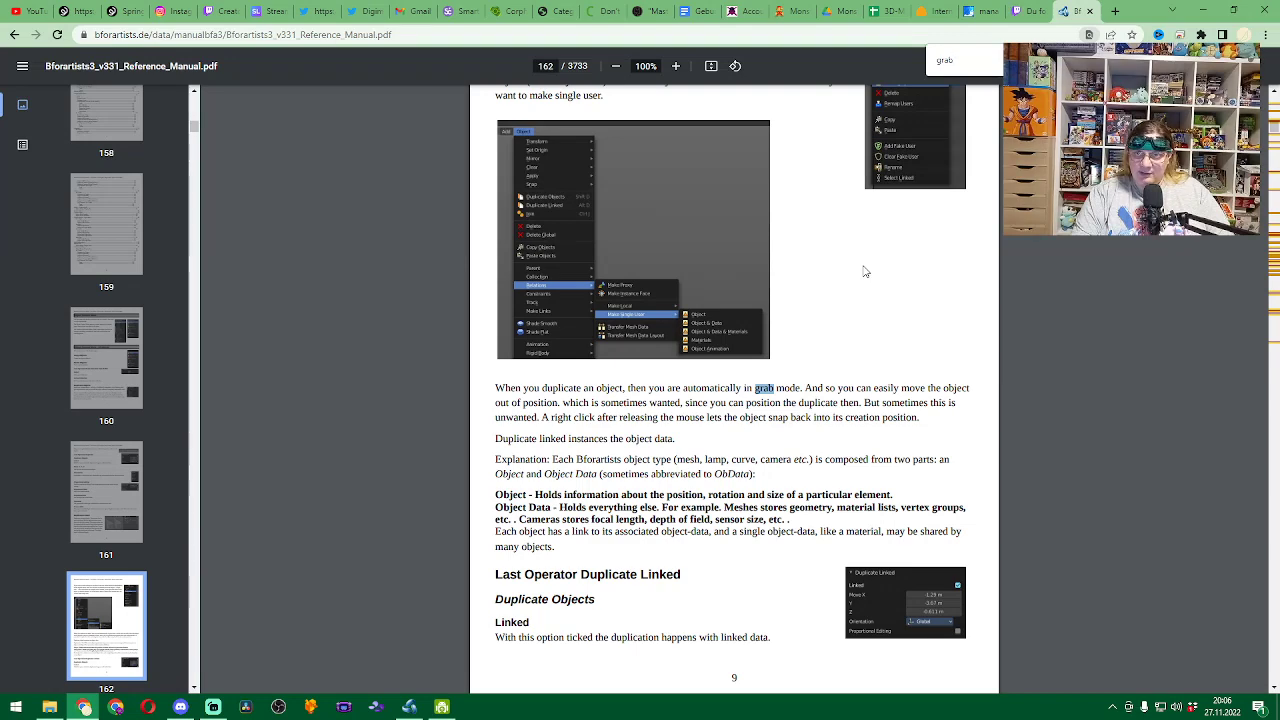
Narrow the manual search to "grab mode" and go through the matching passages.
type("mode")
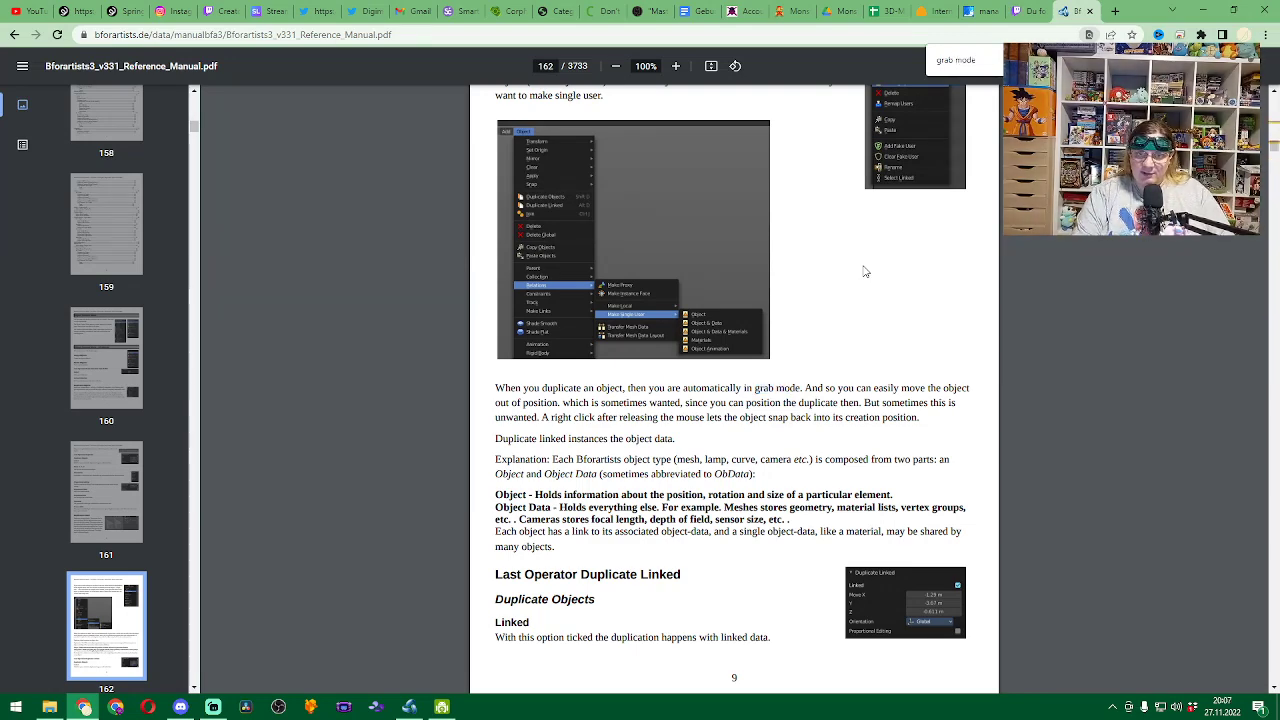
key("Return")
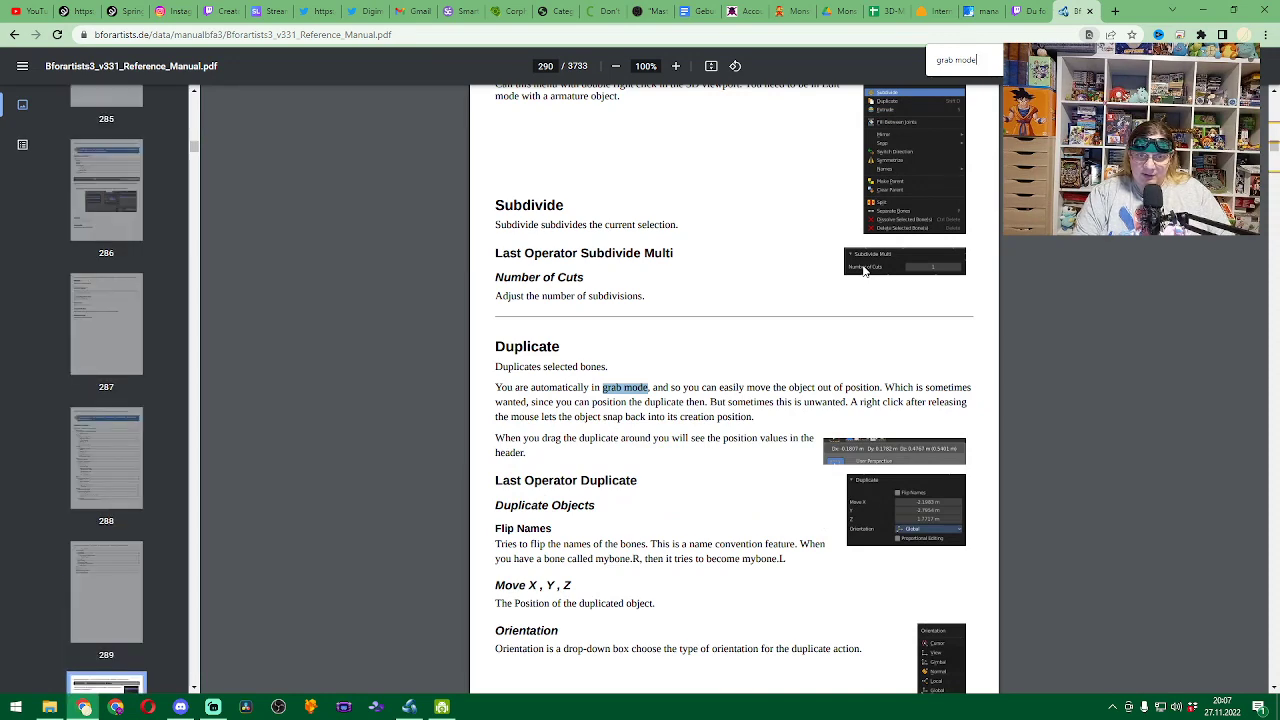
key("Return")
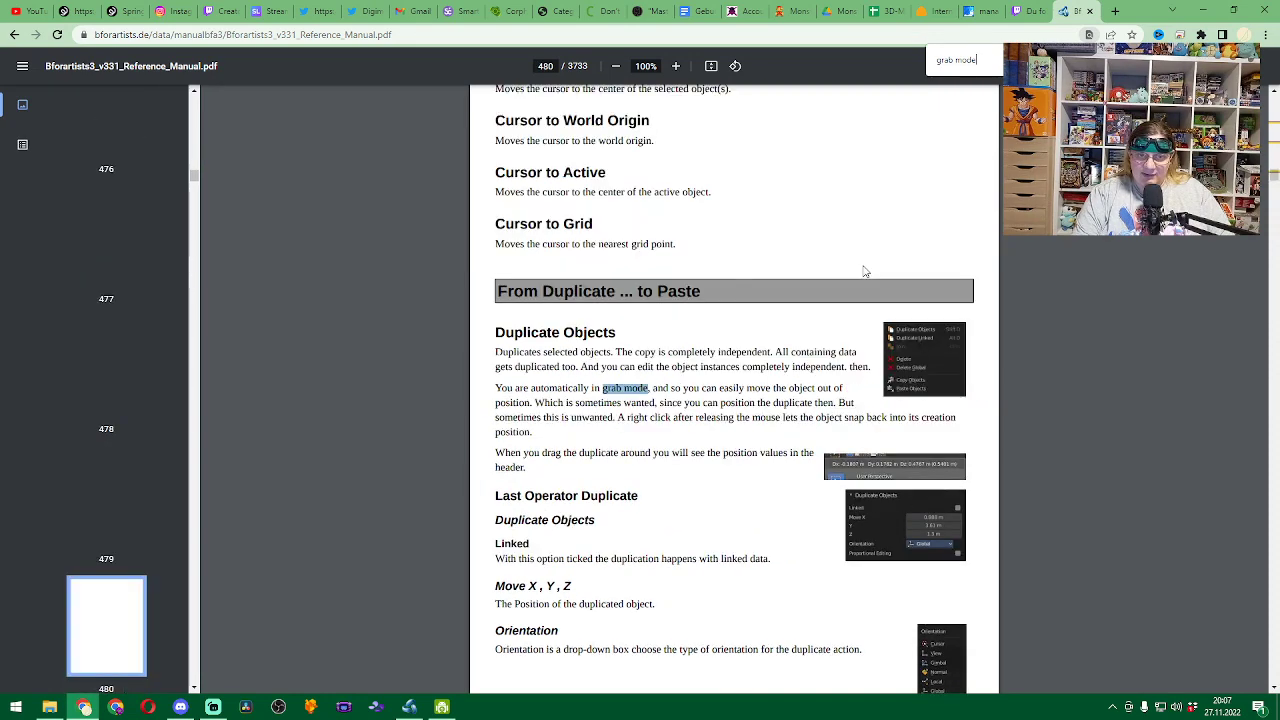
key("Return")
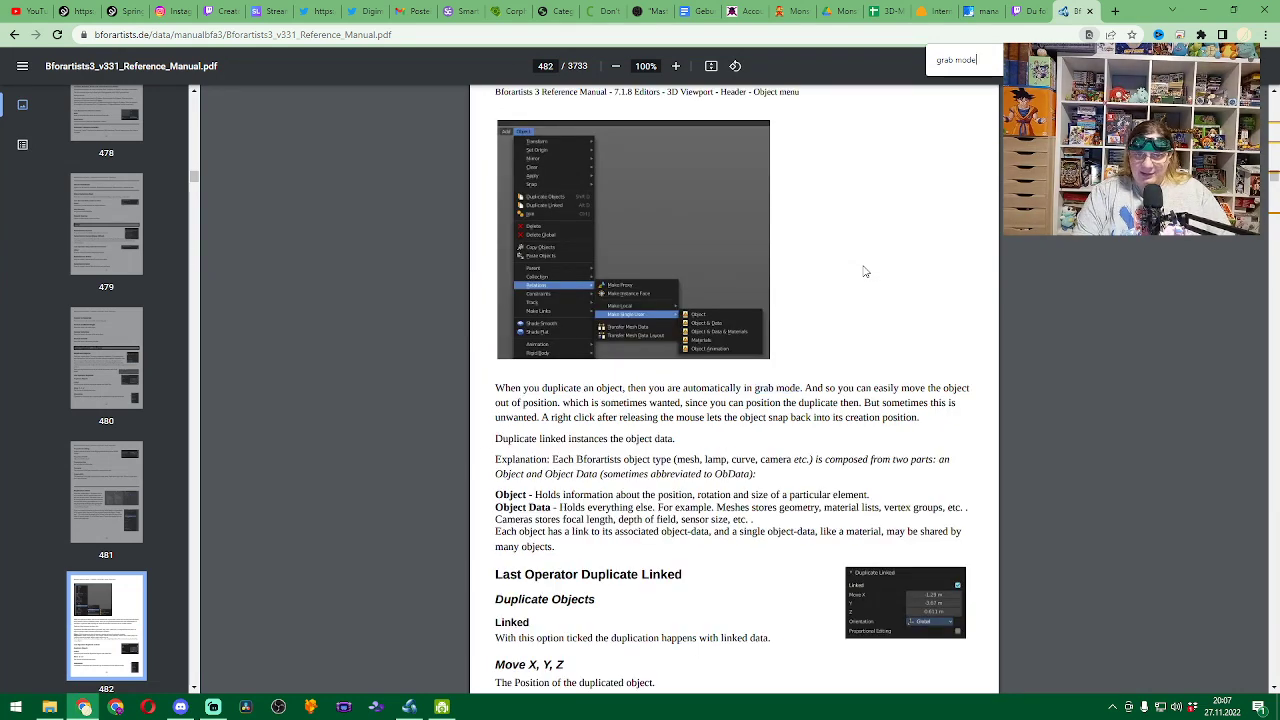
key("Return")
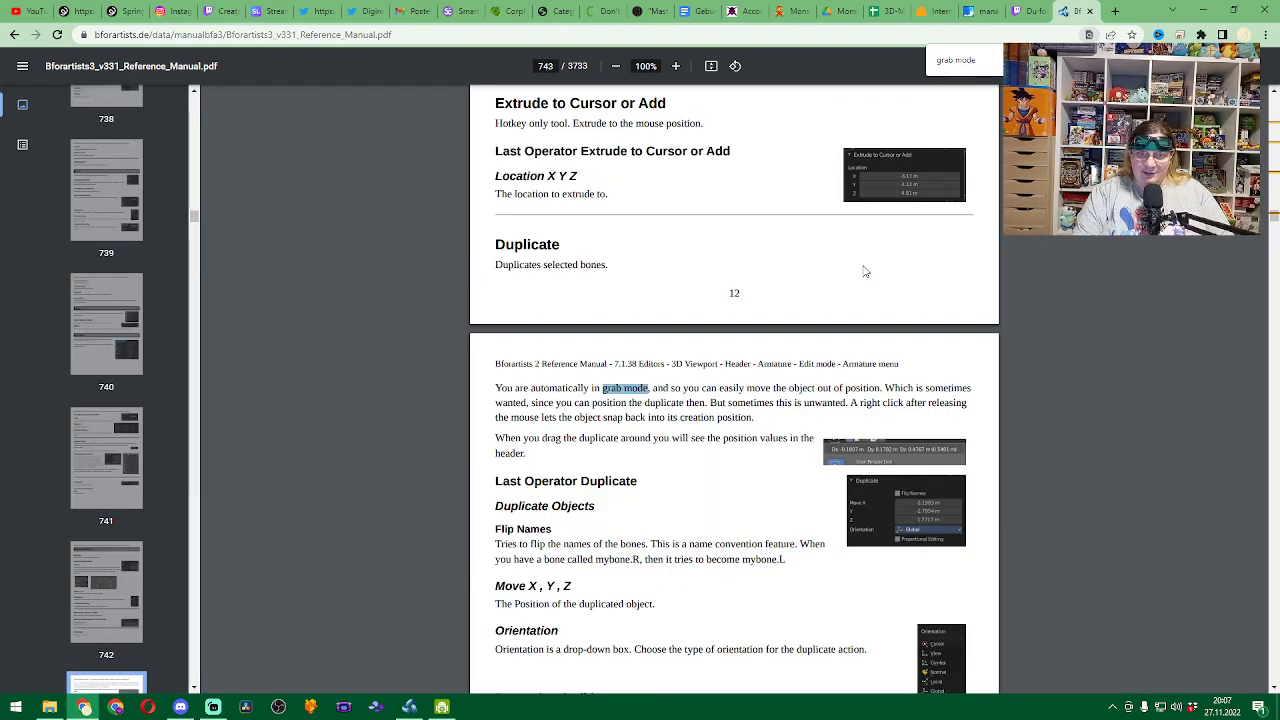
key("Return")
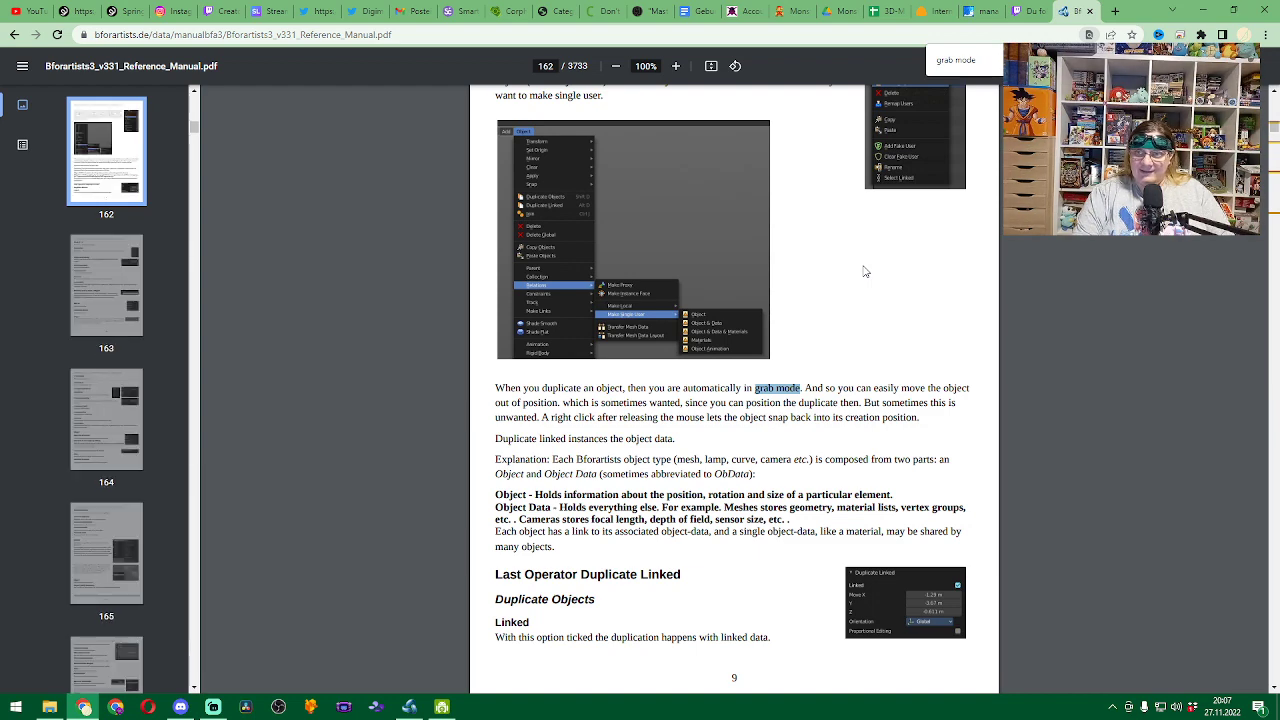
key("Return")
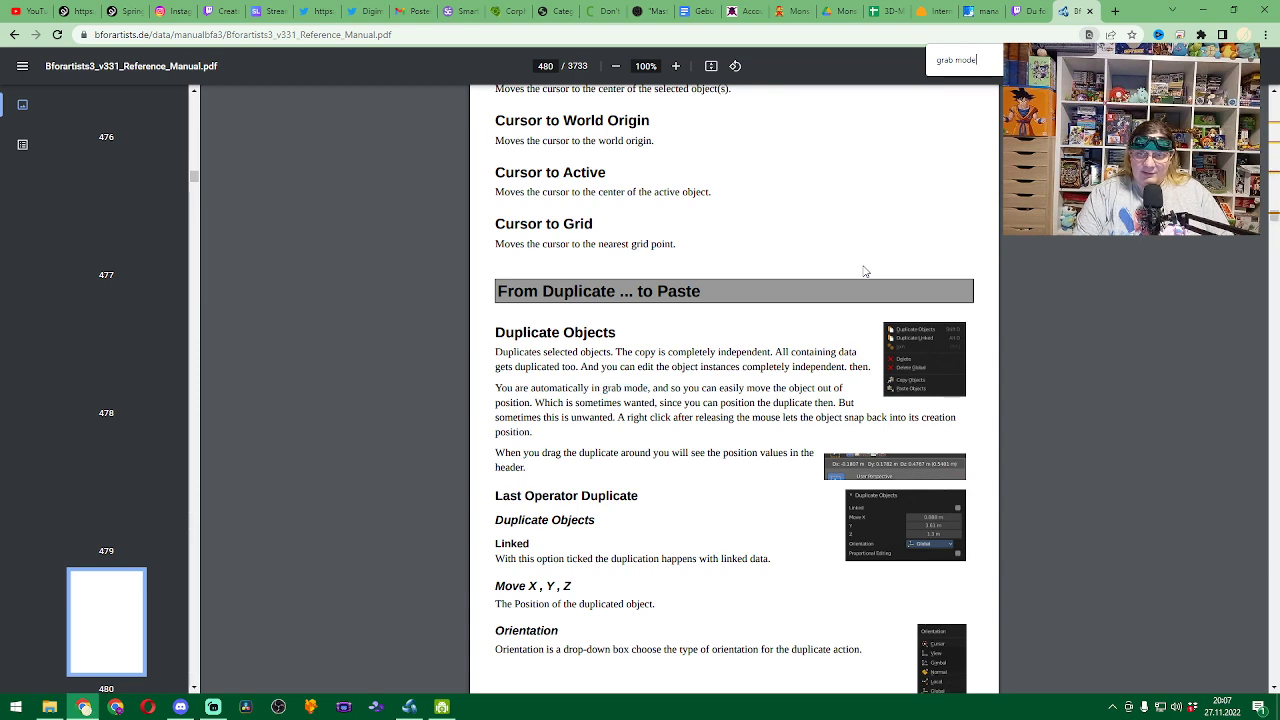
key("Return")
Switch back to Bforartists and use the Transform tool to move the upper slat's middle edge loop slightly backward along Y.
key("alt+Tab")
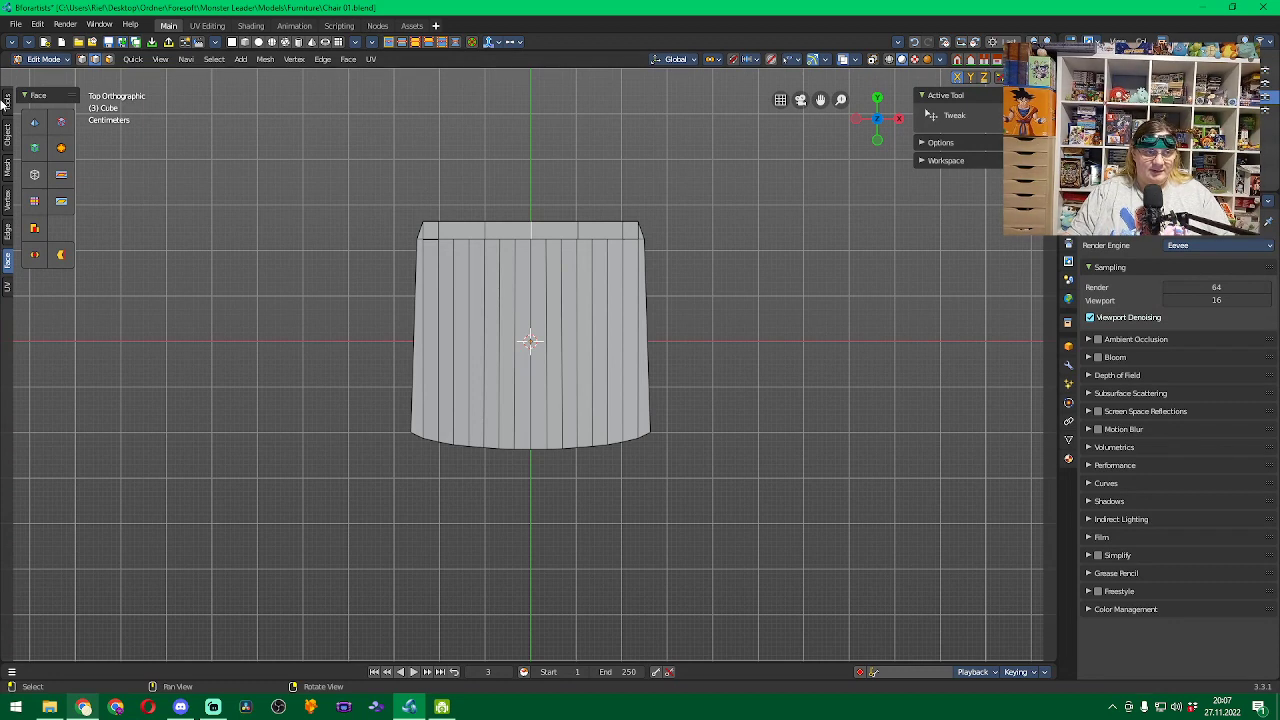
left_click(7, 104)
left_click(45, 133)
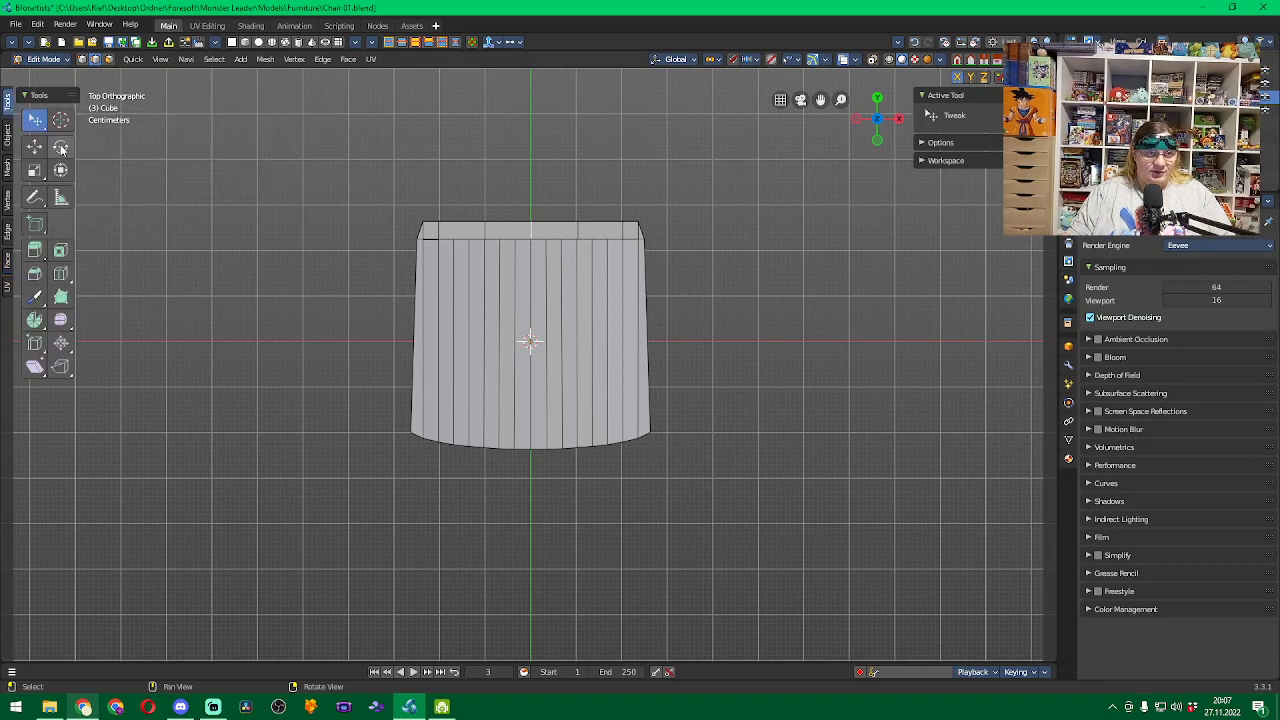
left_click(42, 176)
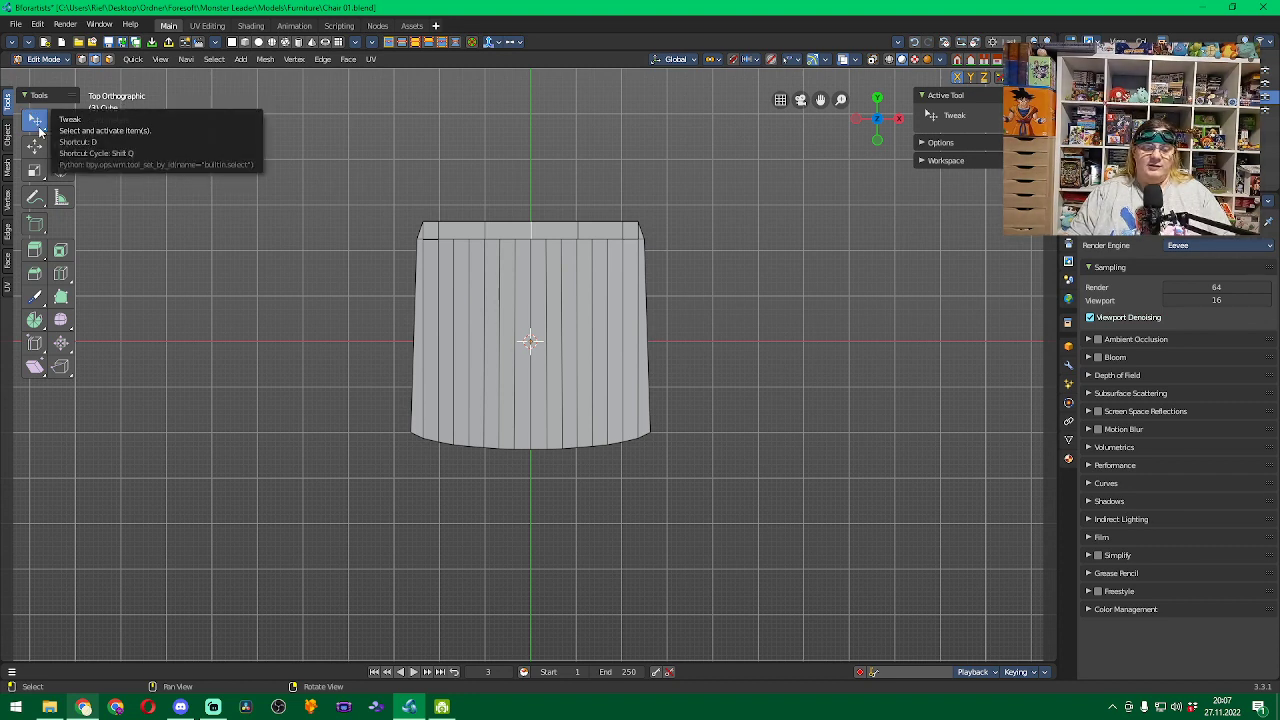
left_click(60, 170)
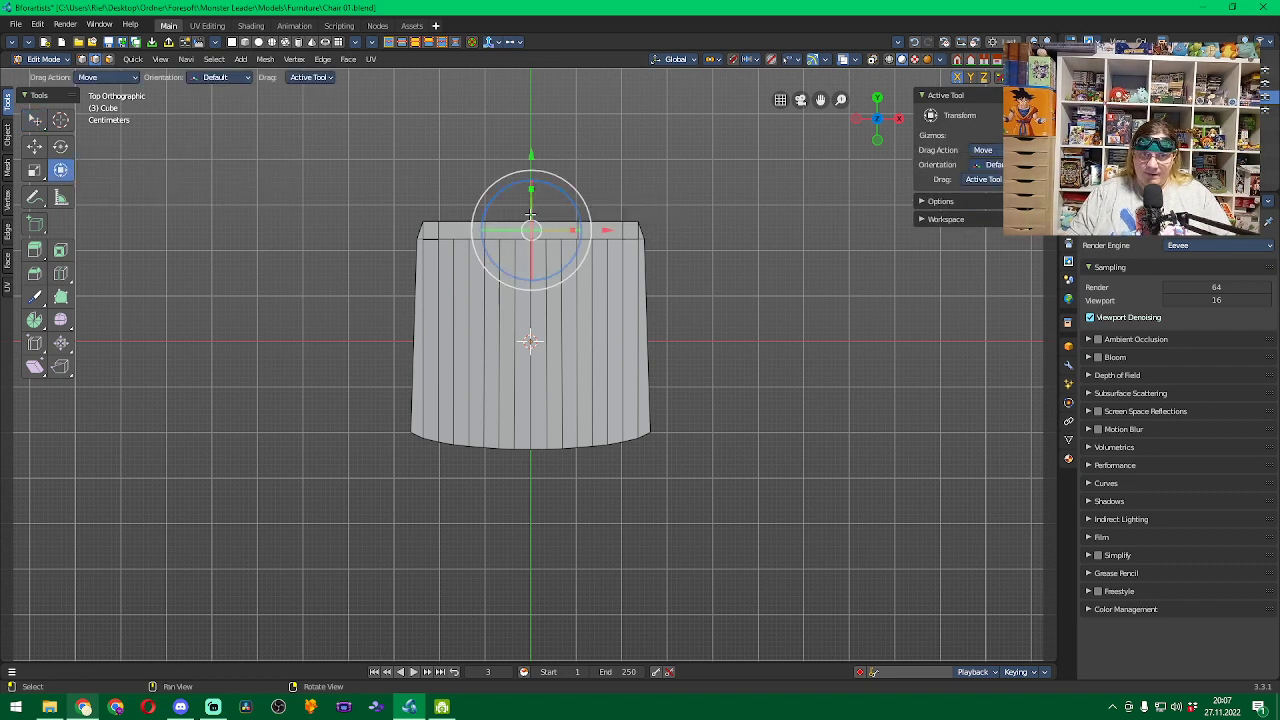
left_click_drag(530, 211, 531, 193)
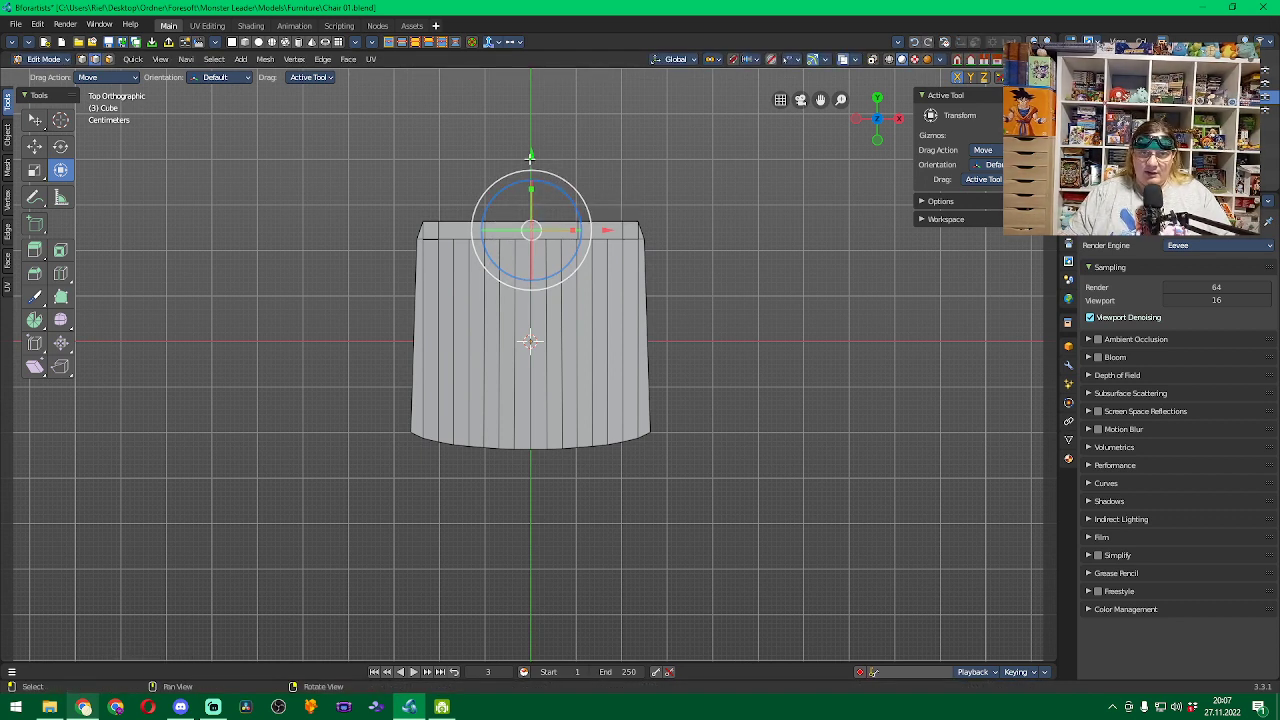
left_click_drag(530, 155, 537, 147)
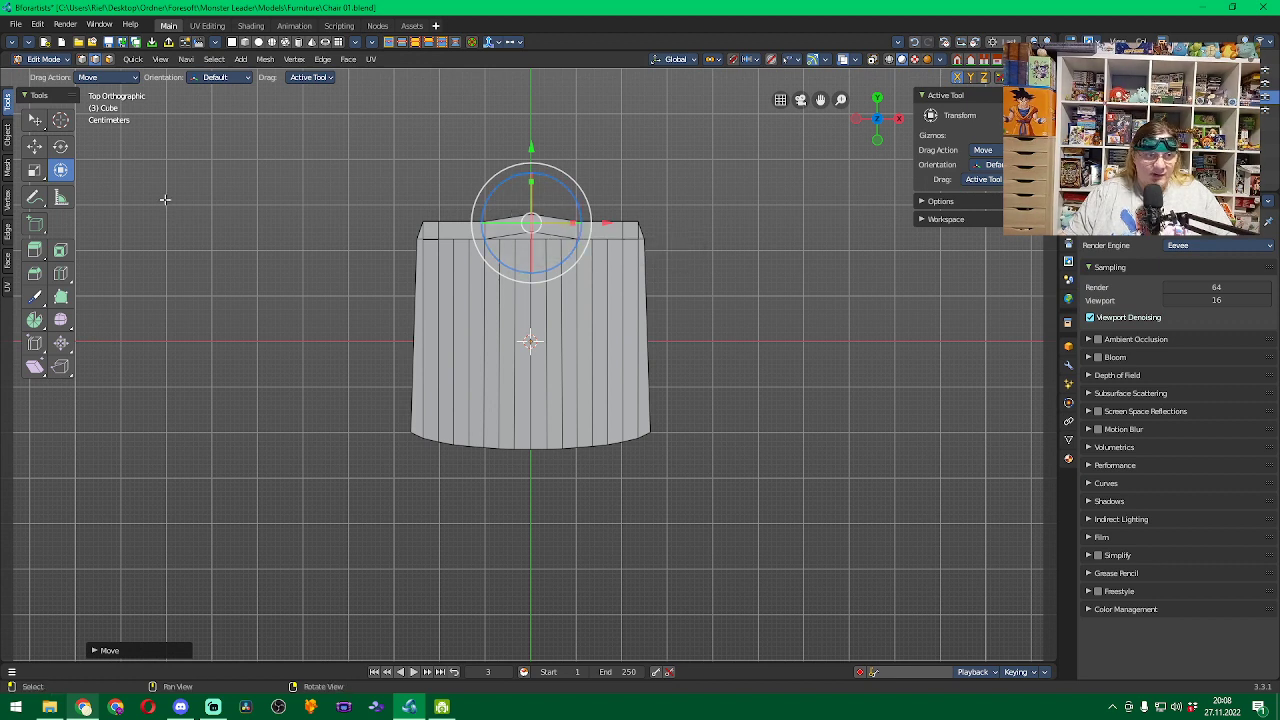
Select the slat's edge loop just right of the middle and move it slightly backward along Y with Transform, redoing the first attempt.
left_click(38, 121)
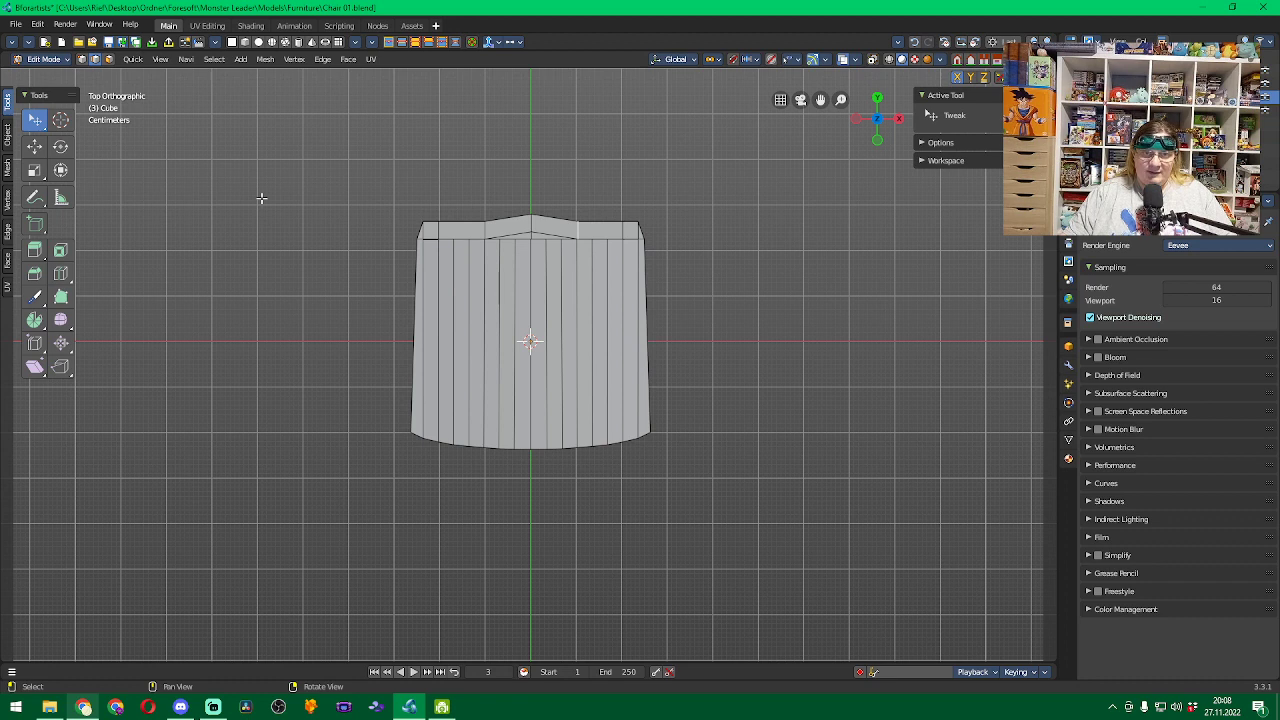
left_click(61, 172)
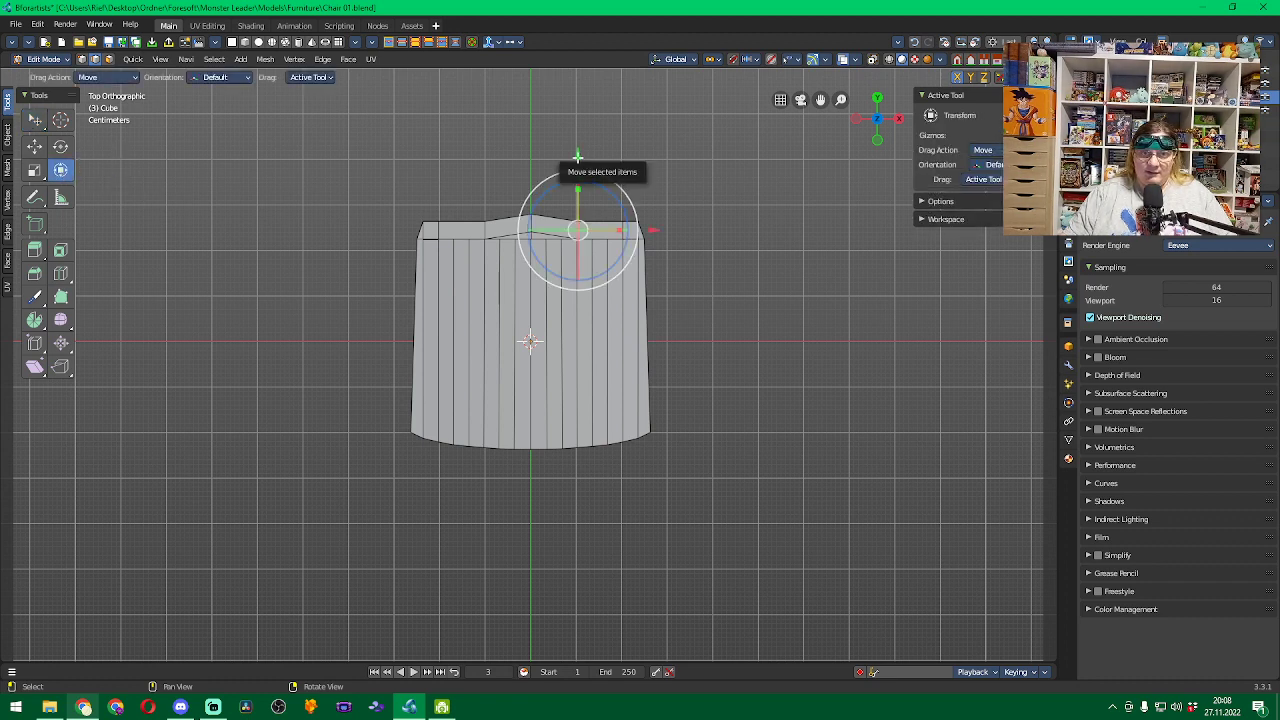
left_click_drag(577, 157, 577, 150)
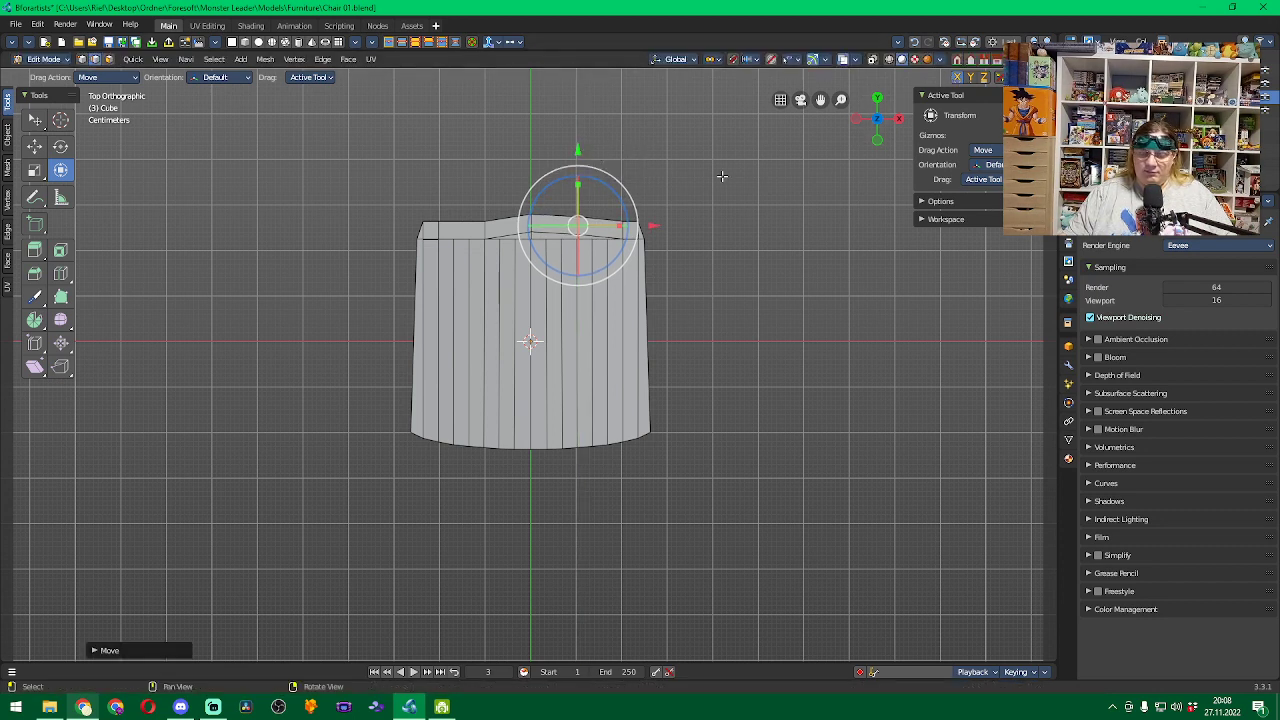
key("ctrl+z")
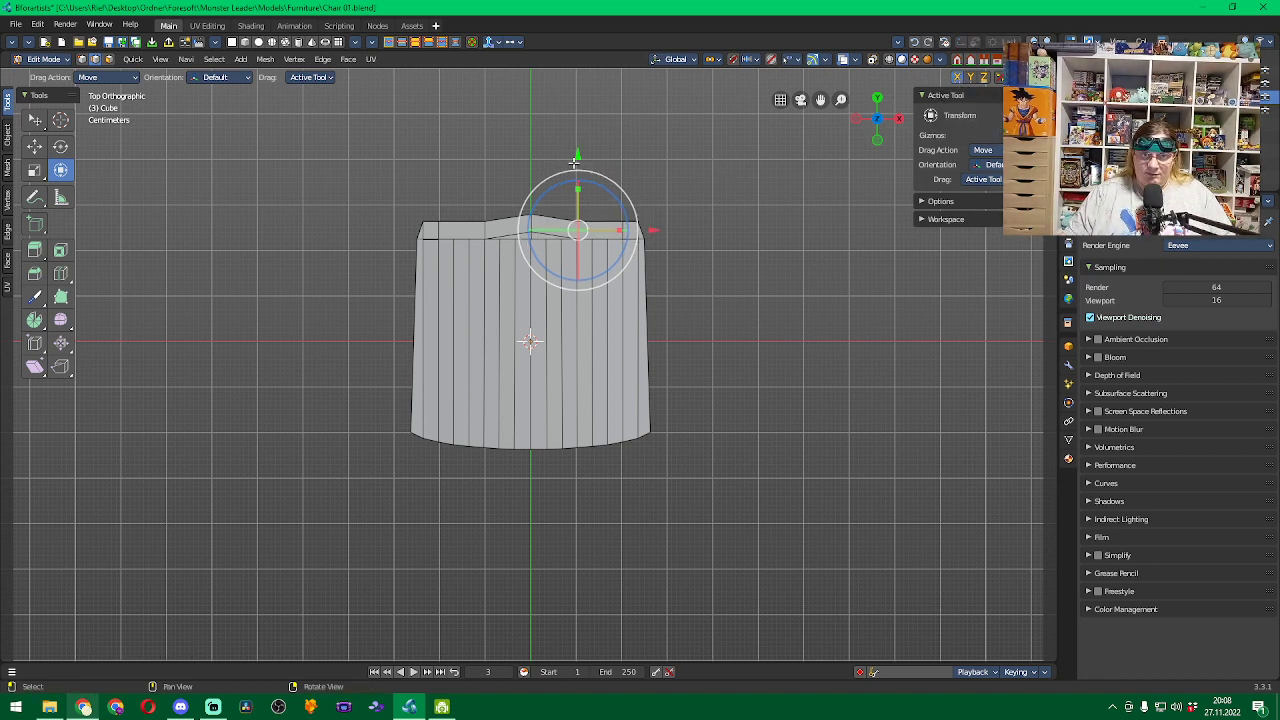
left_click_drag(577, 155, 578, 148)
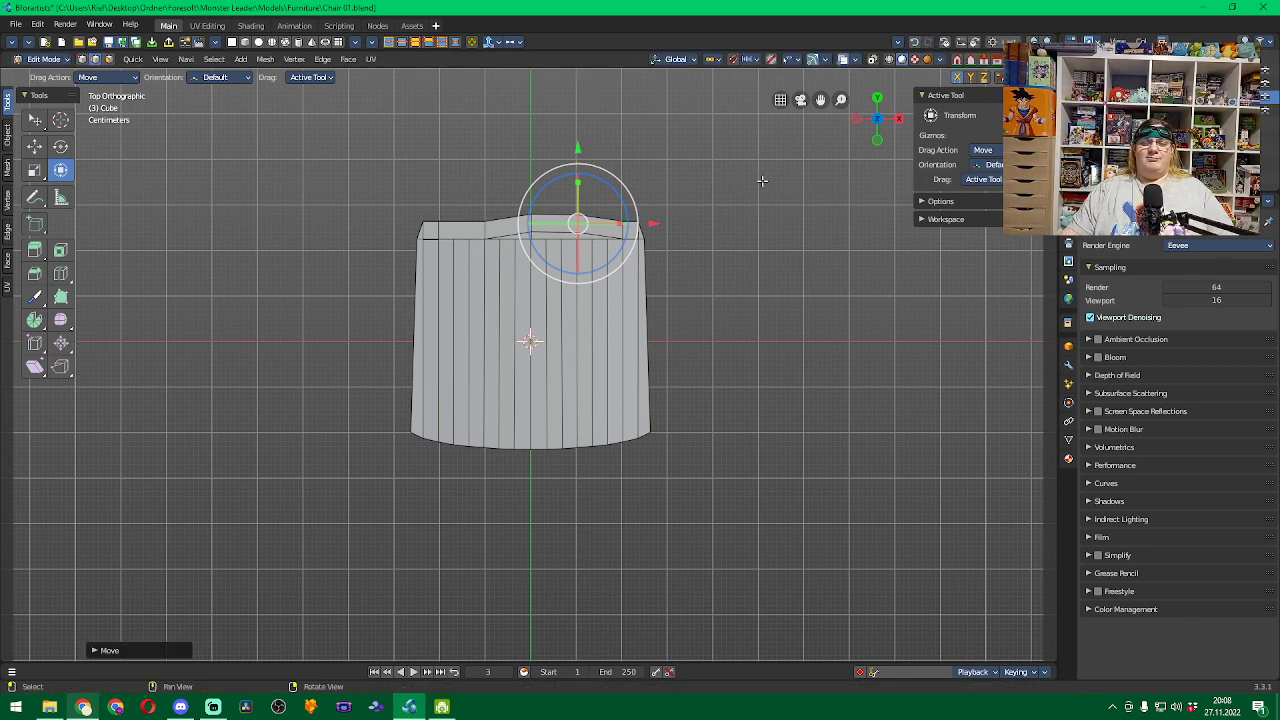
Undo the move of the loop just right of the upper slat's middle, and retry moving it backward along Y with Transform before undoing it.
key("ctrl+z")
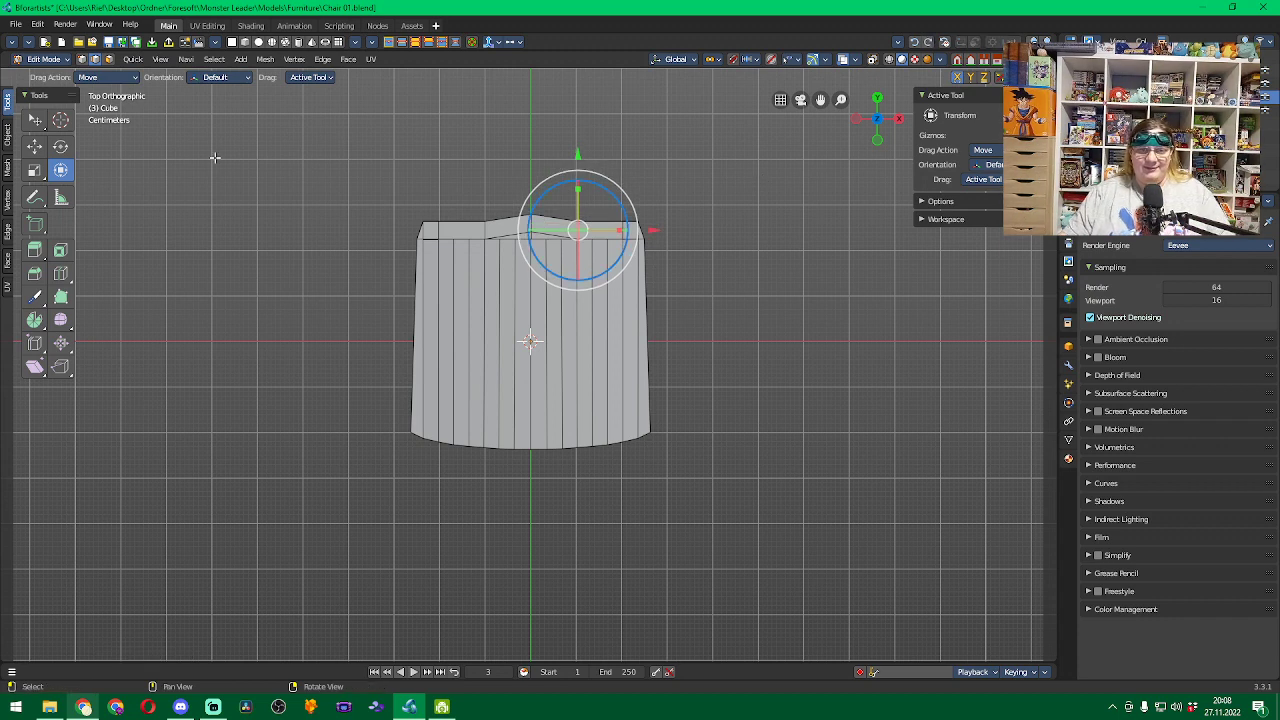
left_click(34, 120)
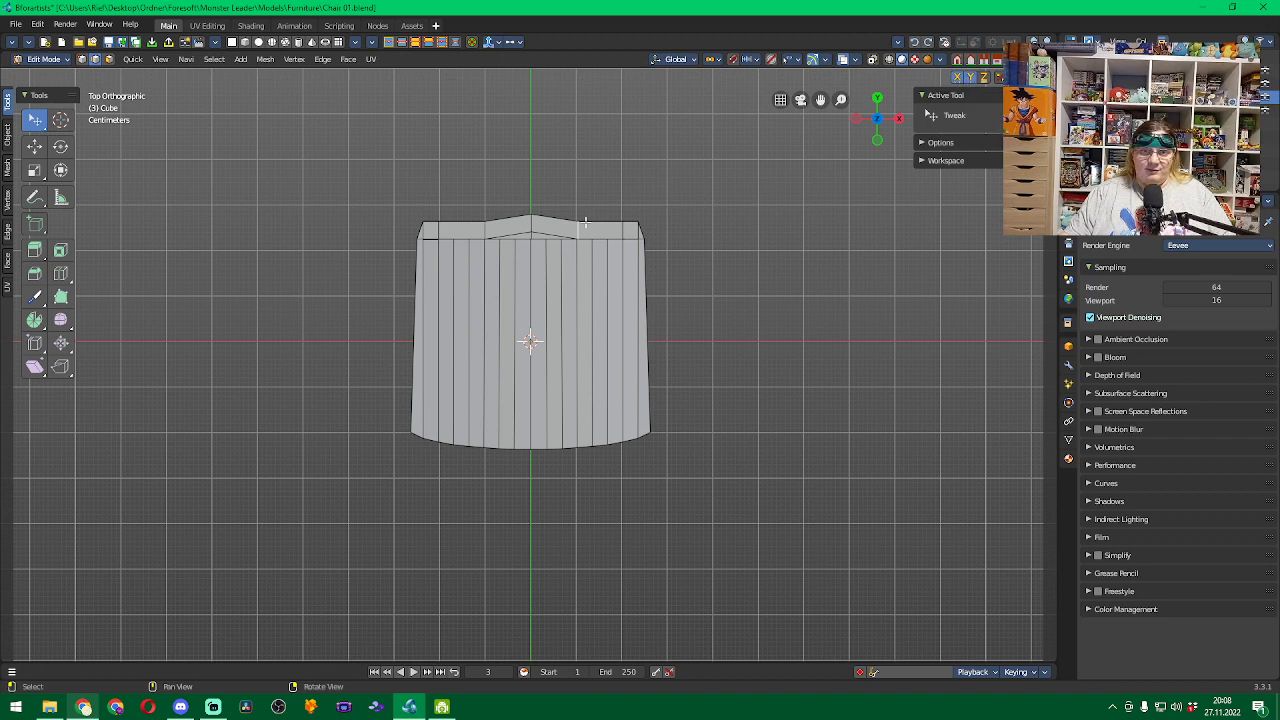
key("shift+space")
key("t")
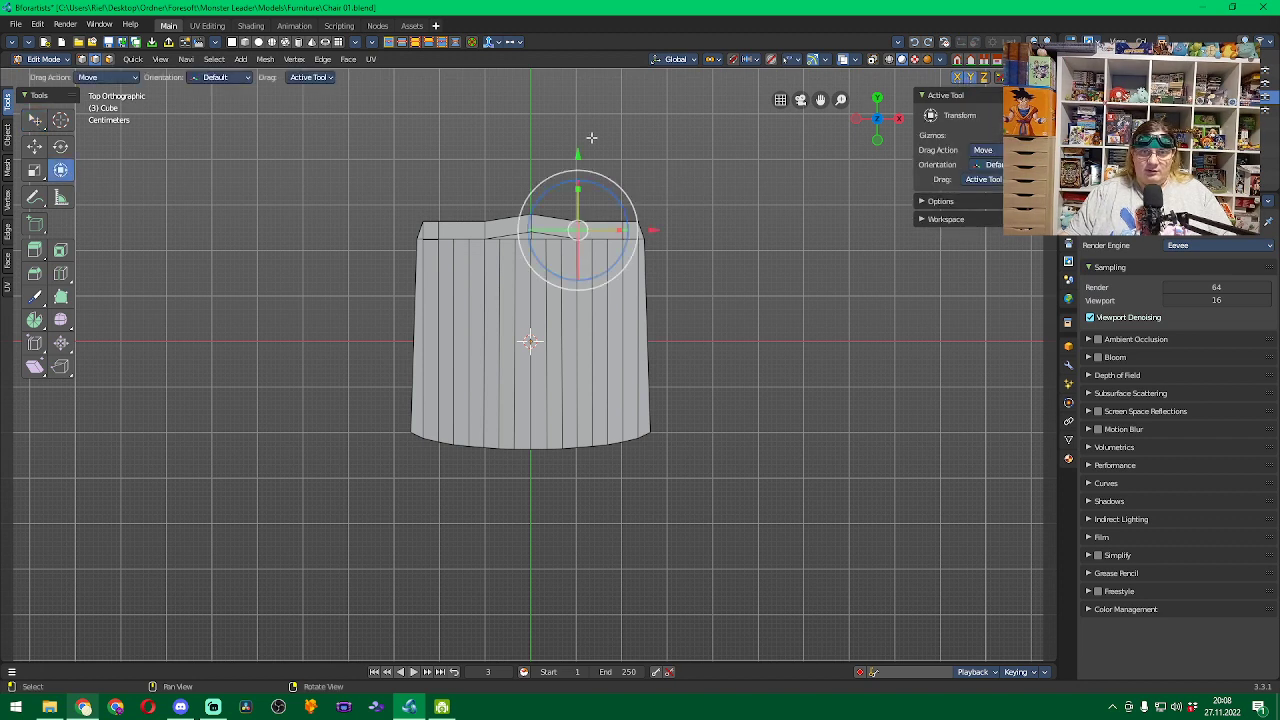
left_click_drag(578, 155, 578, 148)
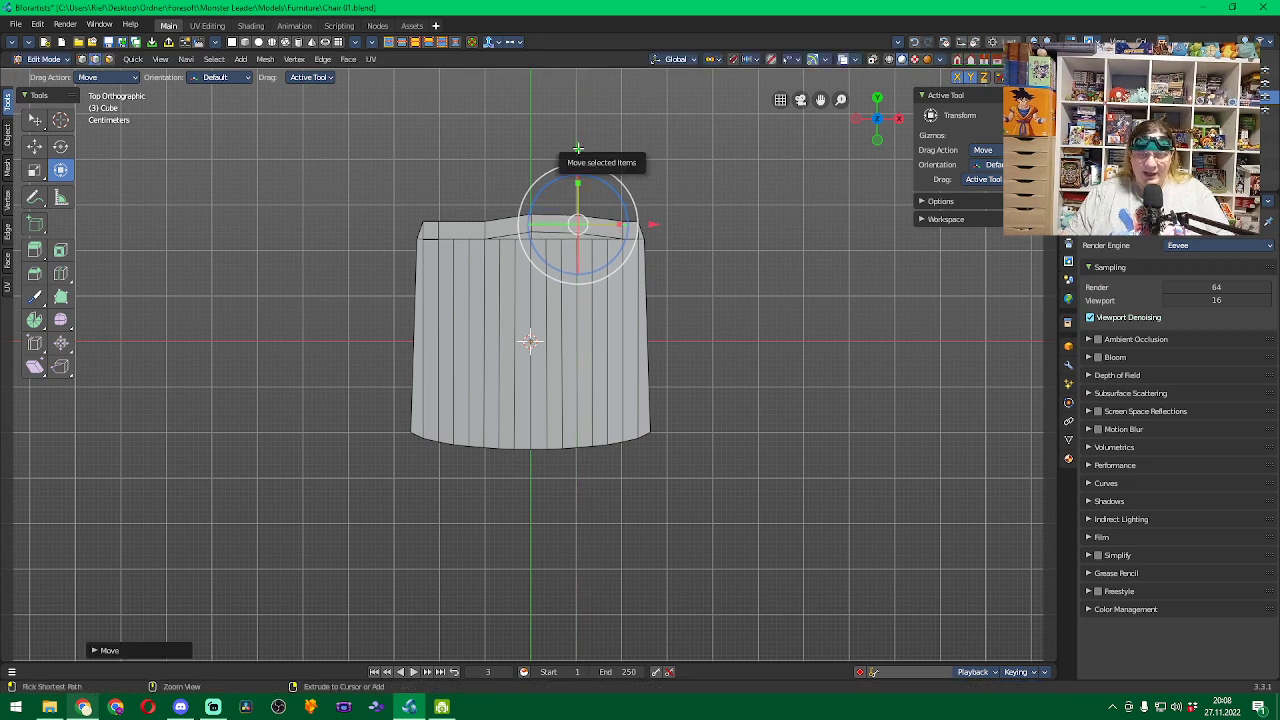
key("ctrl+z")
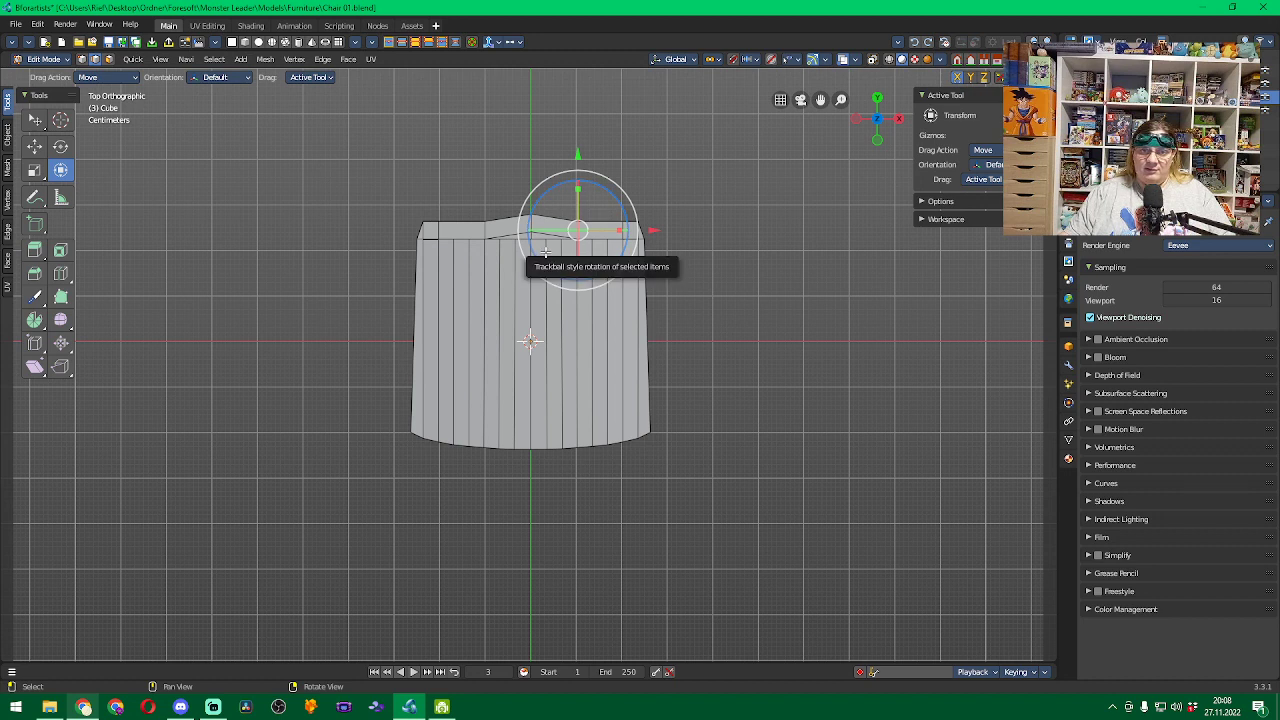
Select the upper slat's edge loops on both sides of the middle and move them about 0.01 m backward along Y with Transform.
left_click(34, 119)
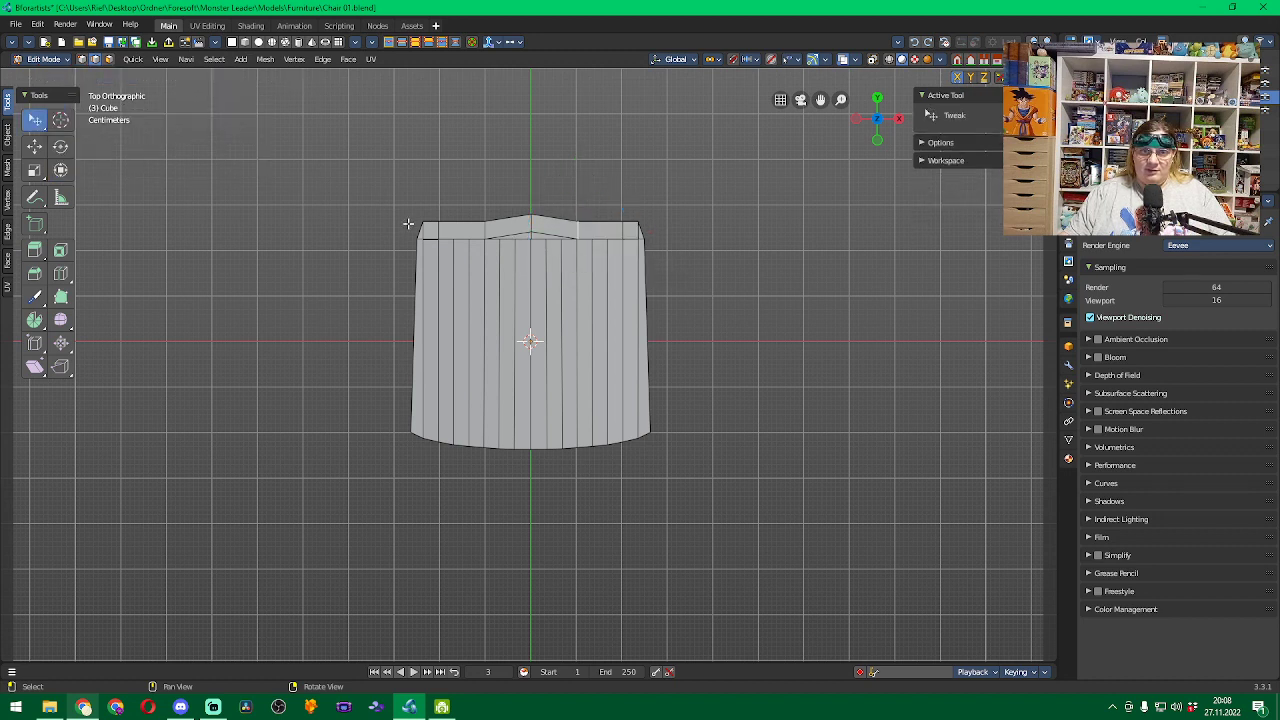
left_click(485, 230, "ctrl+alt")
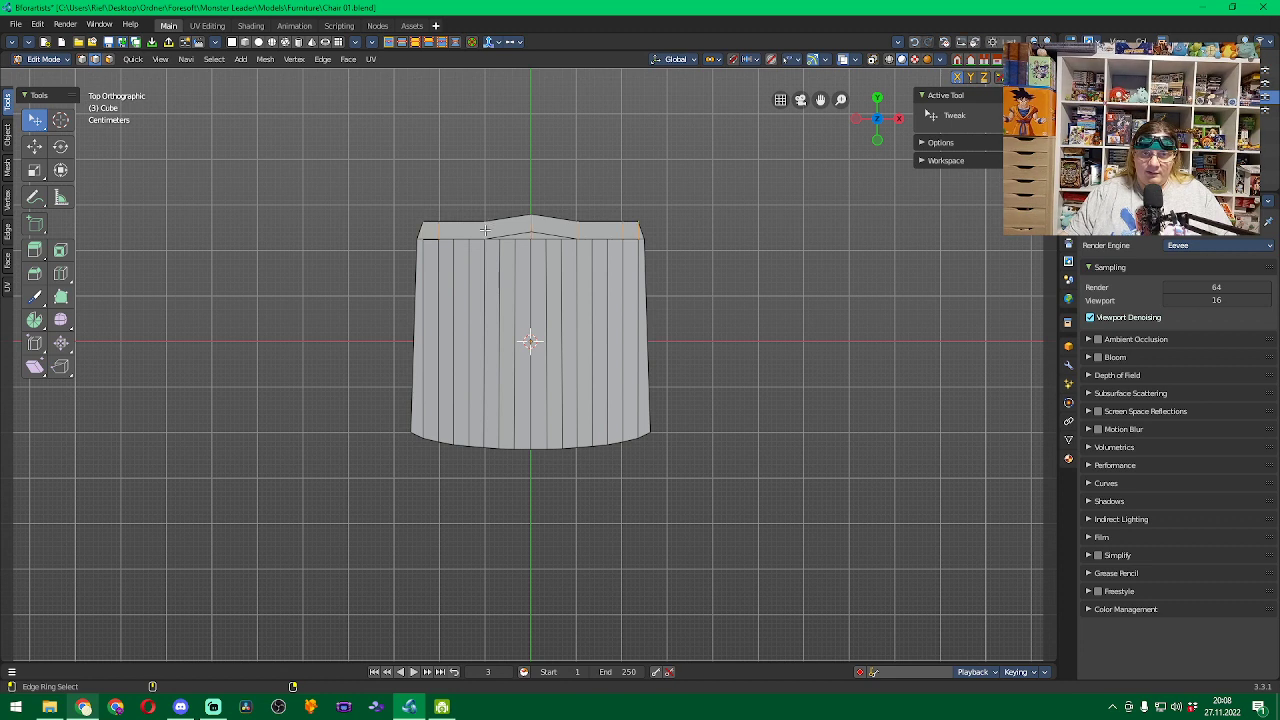
left_click(503, 174)
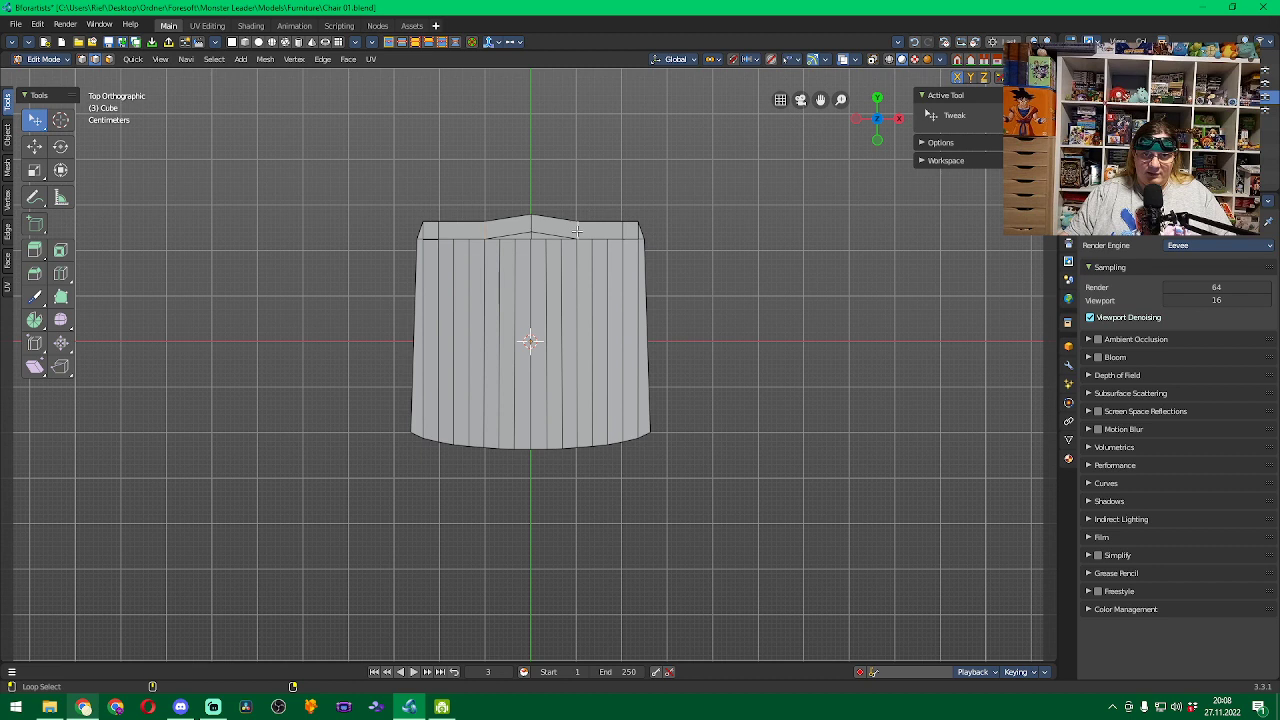
left_click(576, 231, "alt")
left_click(60, 170)
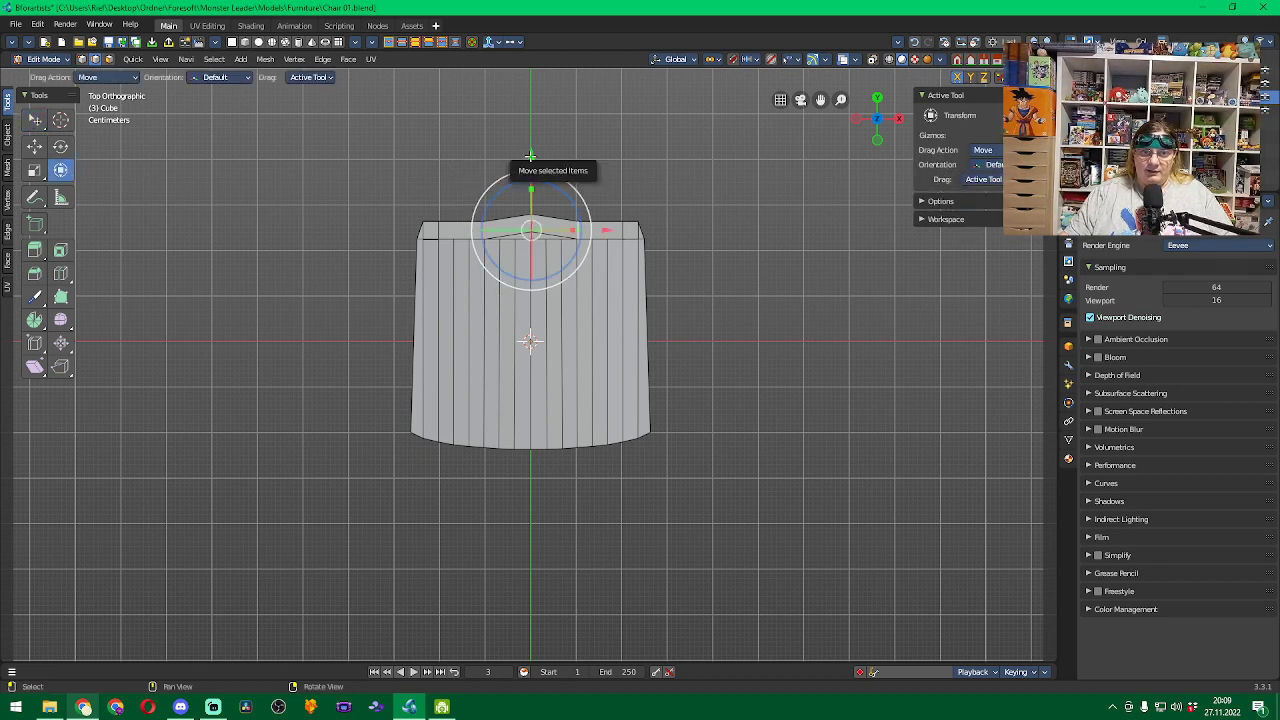
left_click_drag(530, 155, 530, 149)
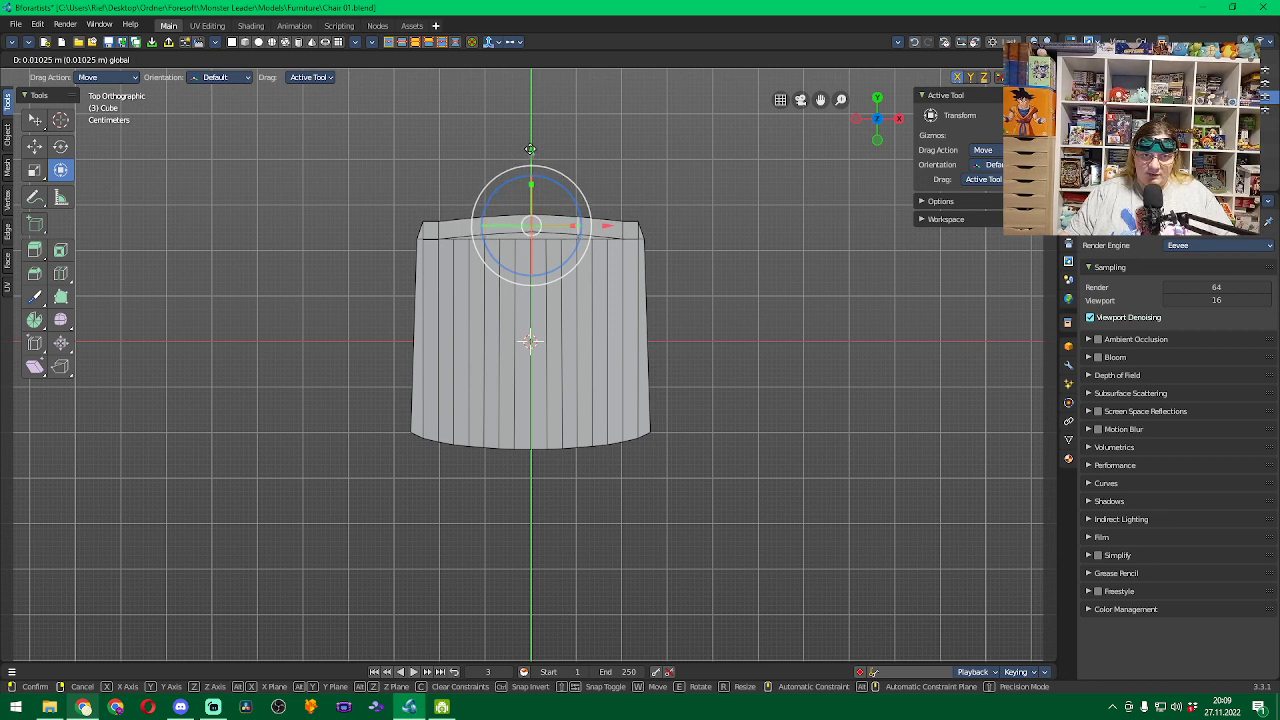
left_click_drag(530, 149, 530, 149)
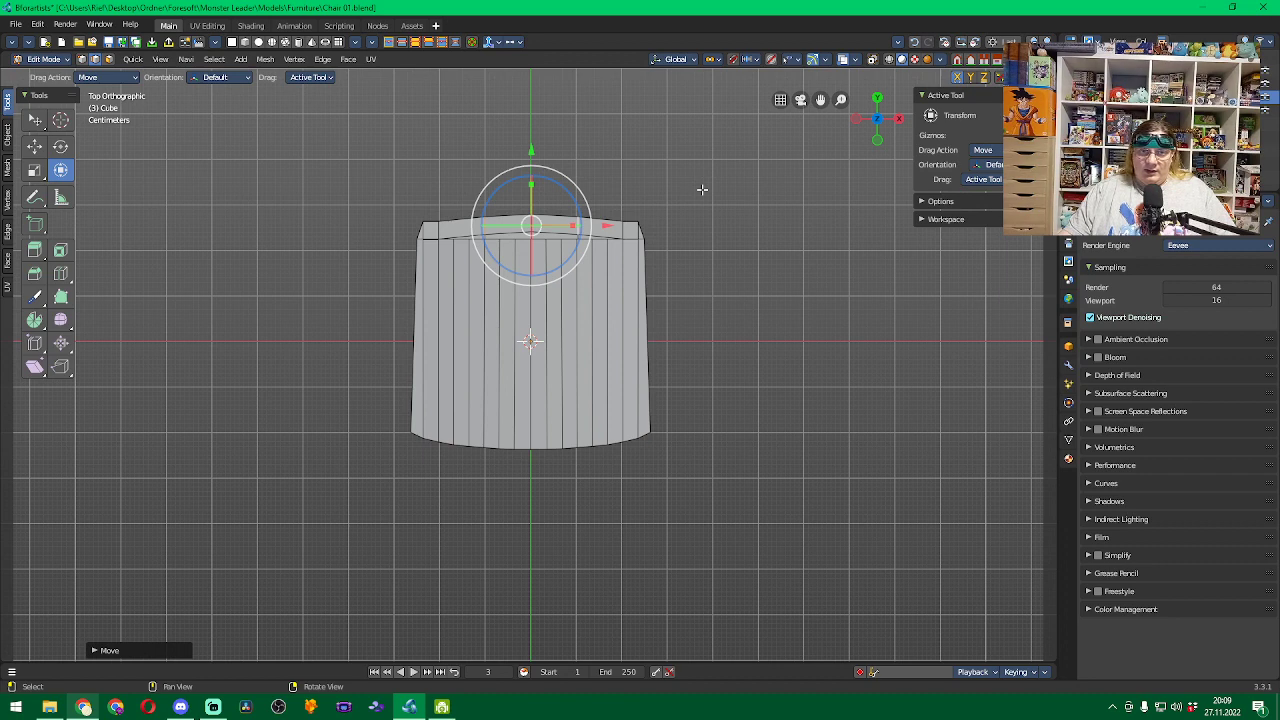
key("alt+a")
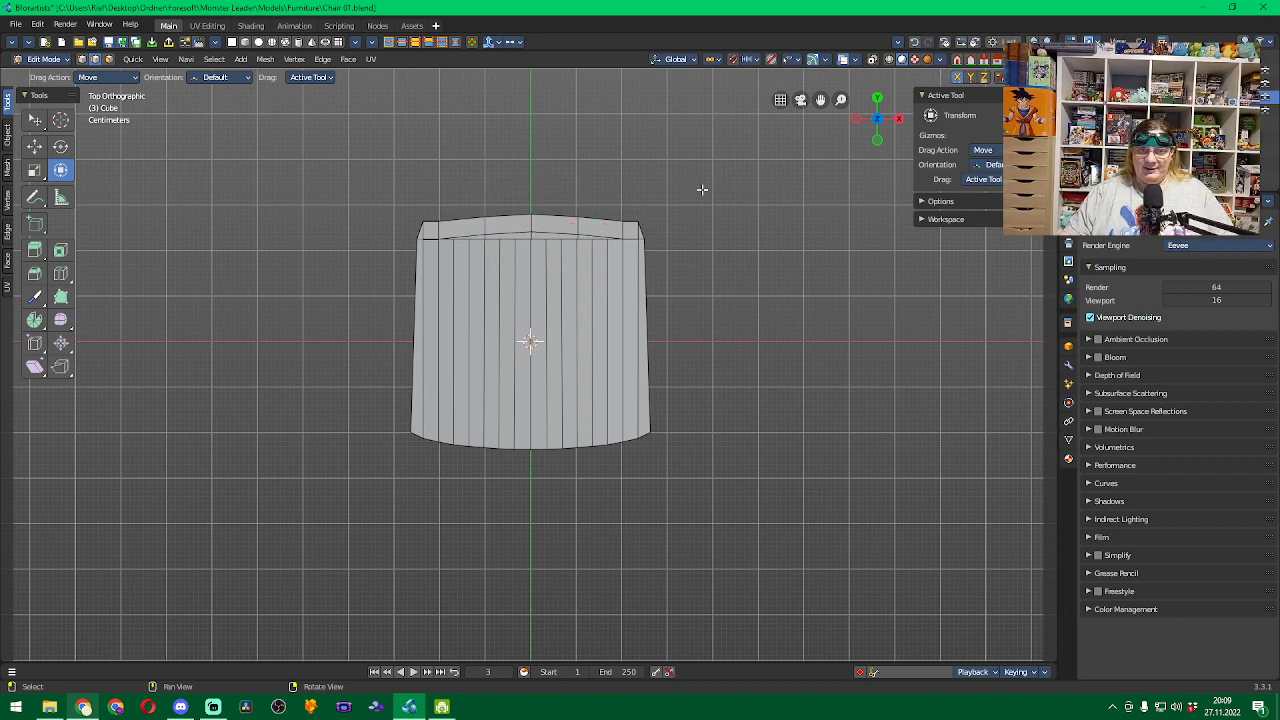
middle_click_drag(702, 189, 699, 141)
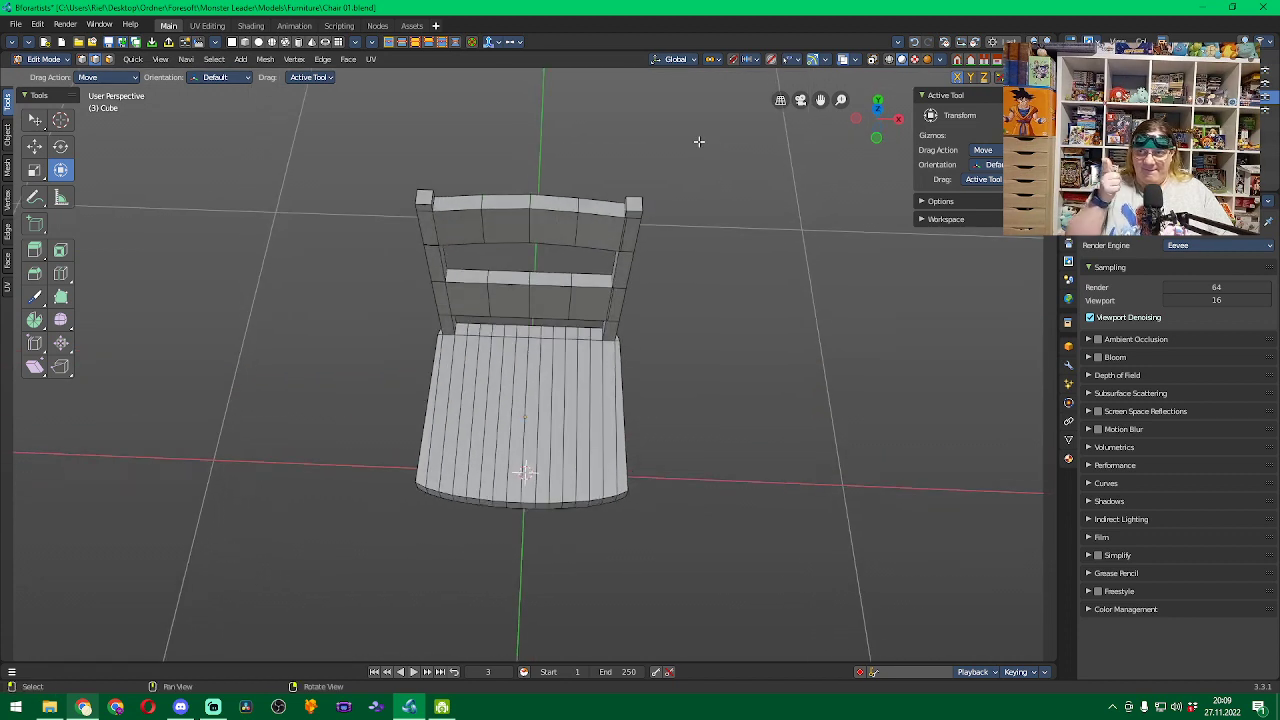
Undo the backward moves of the upper slat's side and middle edge loops.
key("ctrl+KP_Add")
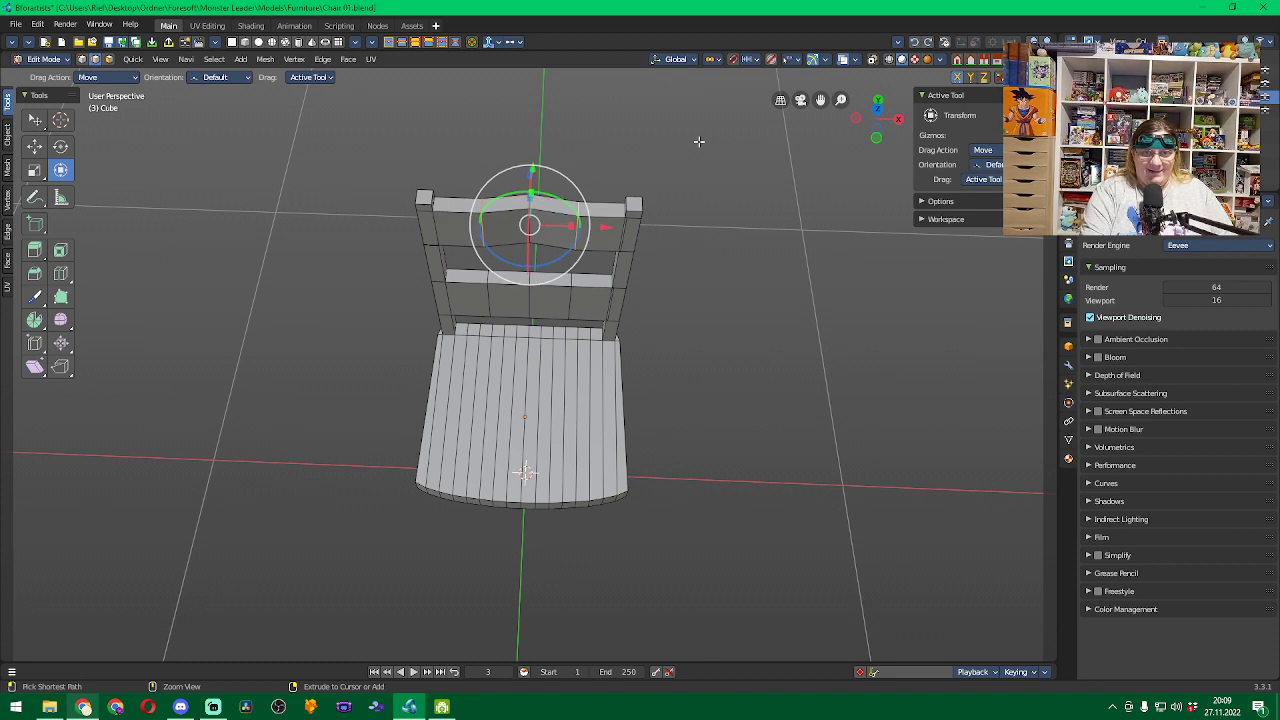
key("ctrl+KP_Add")
key("ctrl+KP_Add")
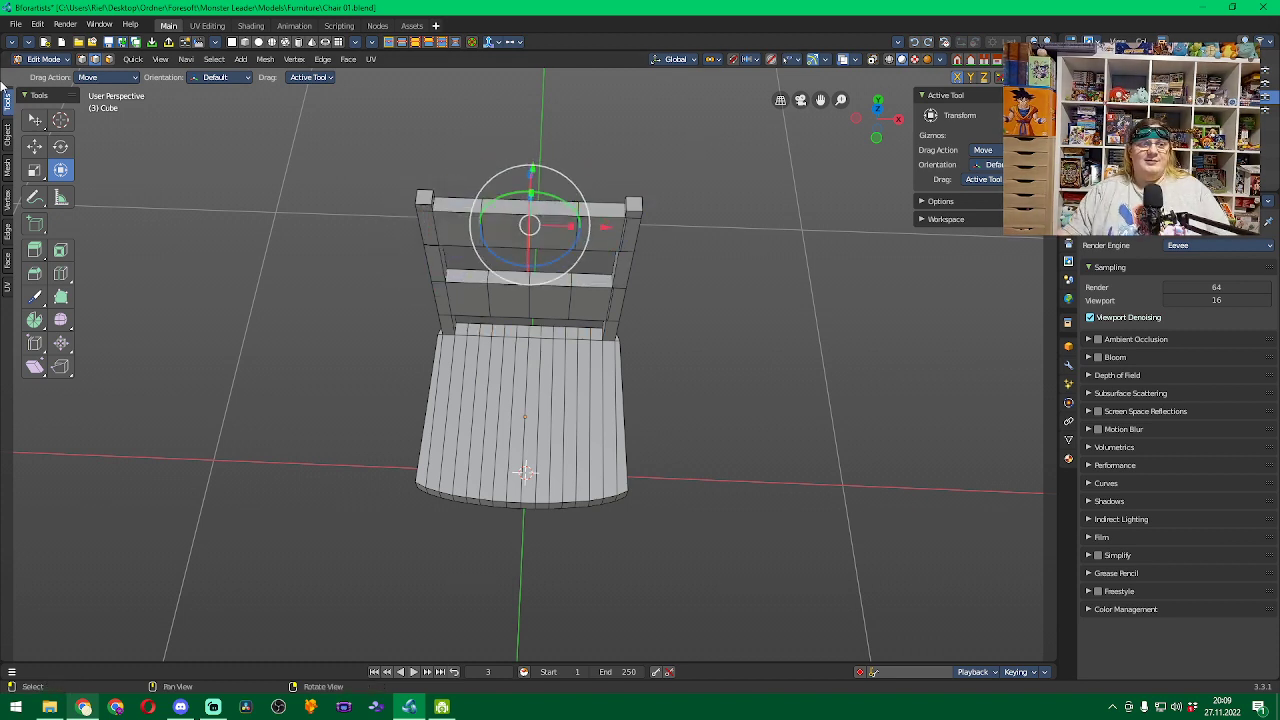
Move the middle edge loops of both backrest slats together slightly backward along Y with Transform in top view.
key("w")
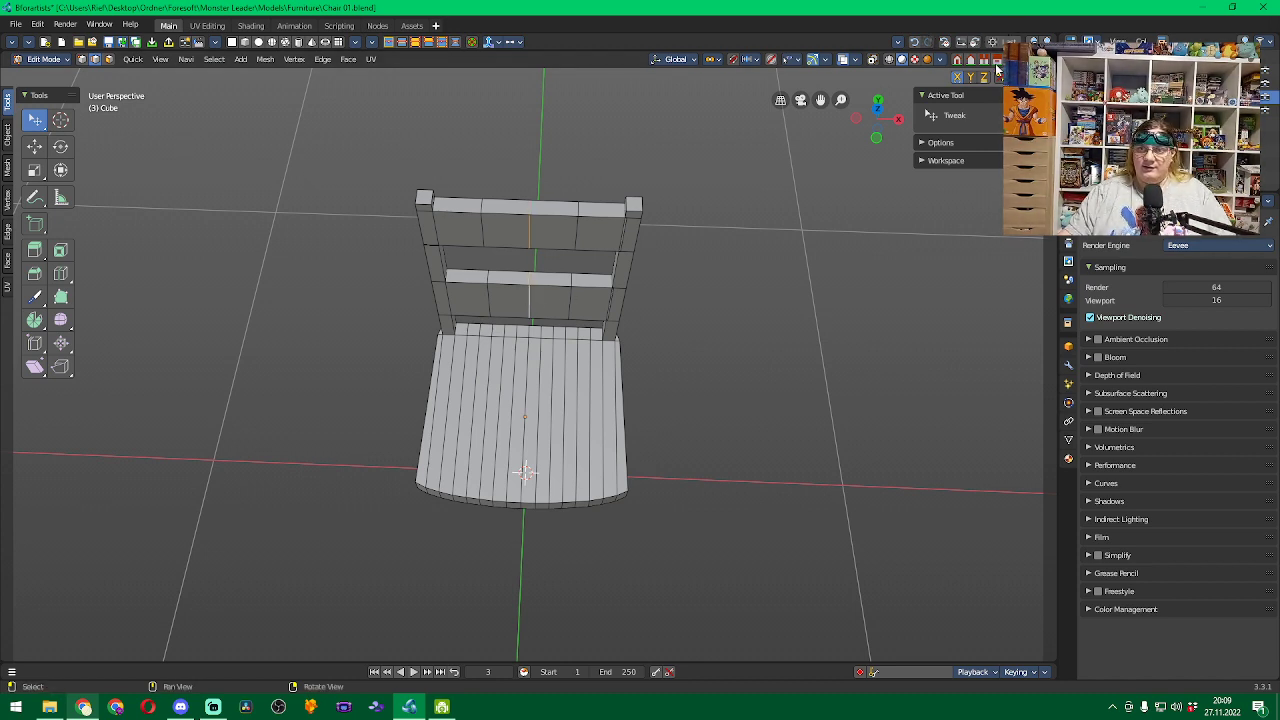
left_click(877, 101)
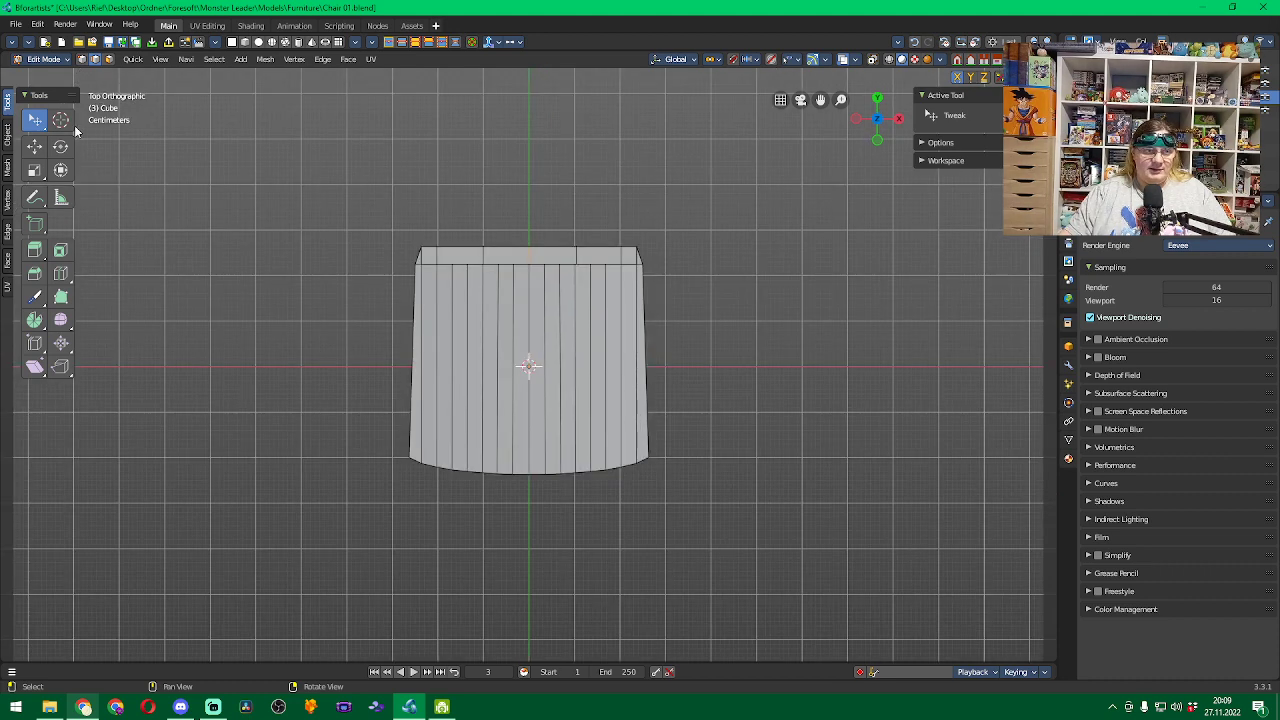
left_click(59, 172)
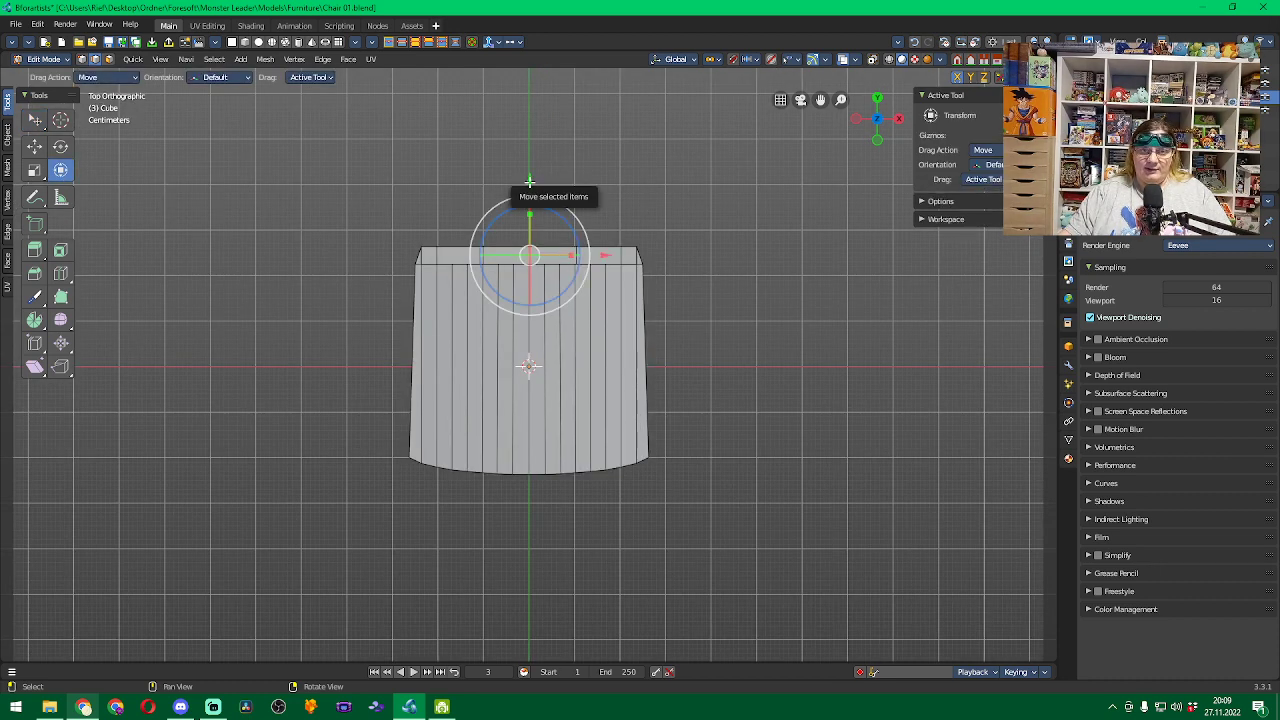
left_click_drag(530, 180, 530, 171)
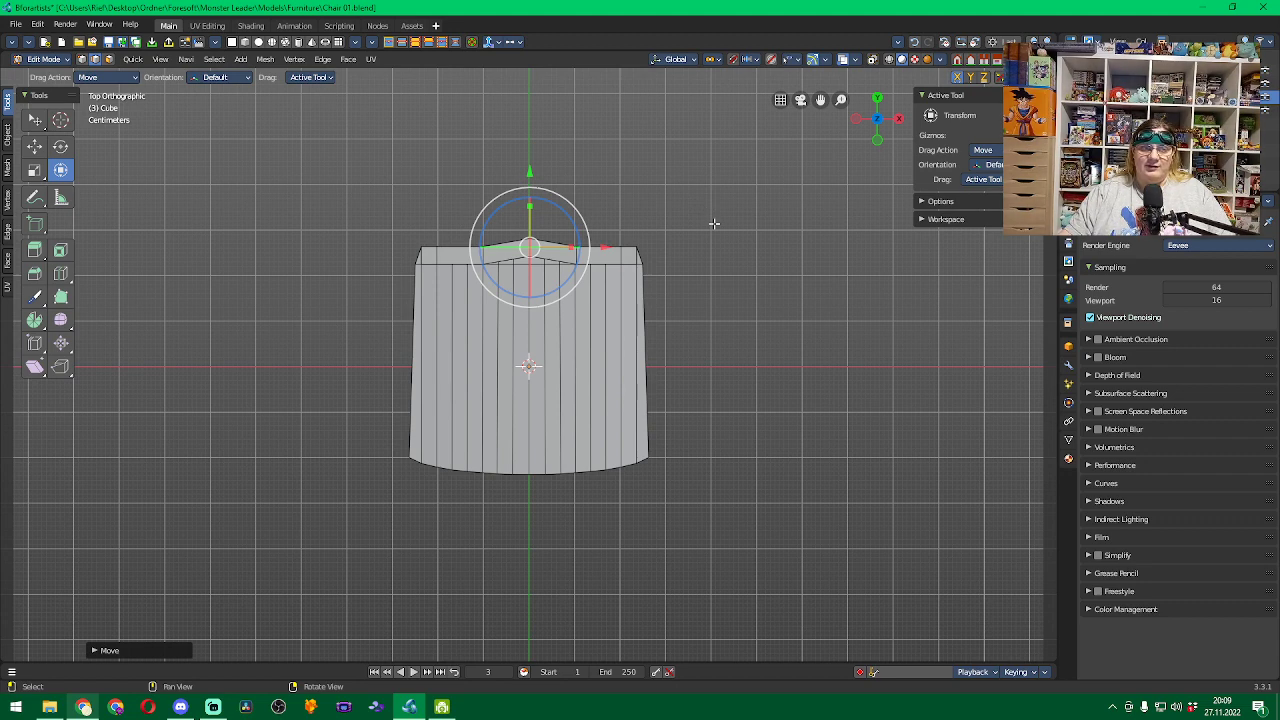
key("w")
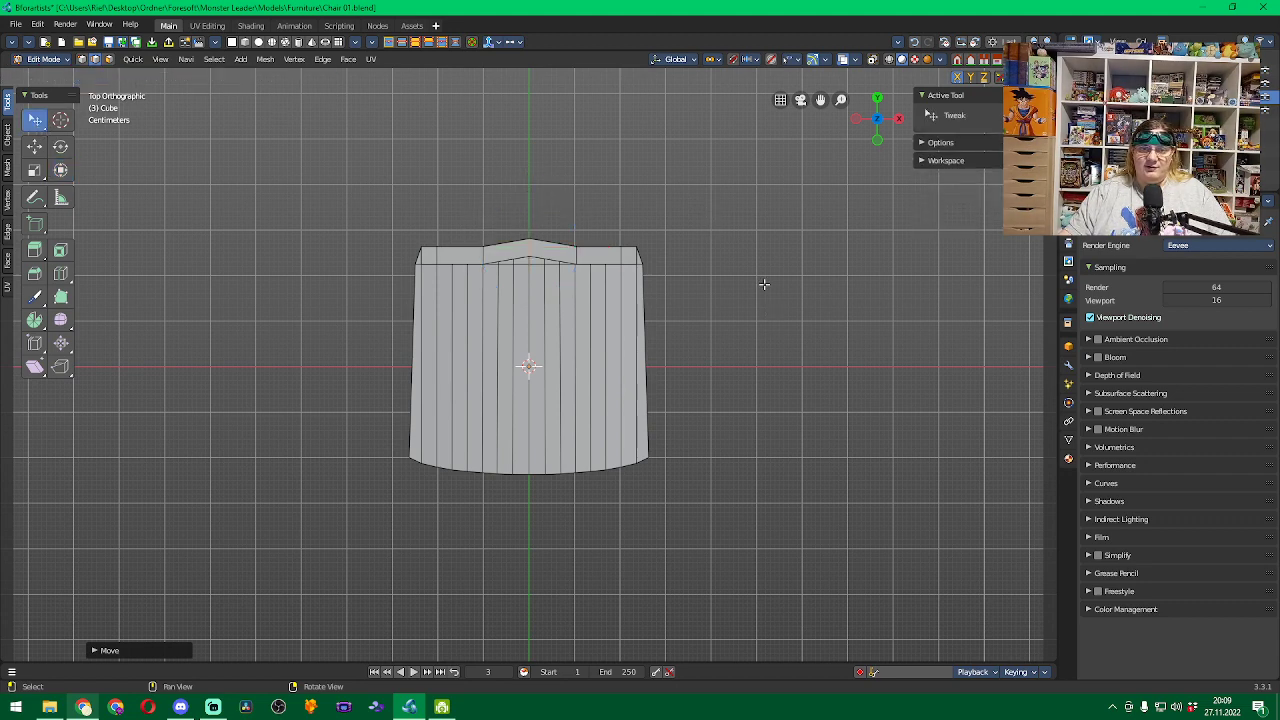
Select the edge loops on either side of the middle on both slats and move them slightly backward along Y with Transform.
middle_click_drag(764, 285, 636, 208)
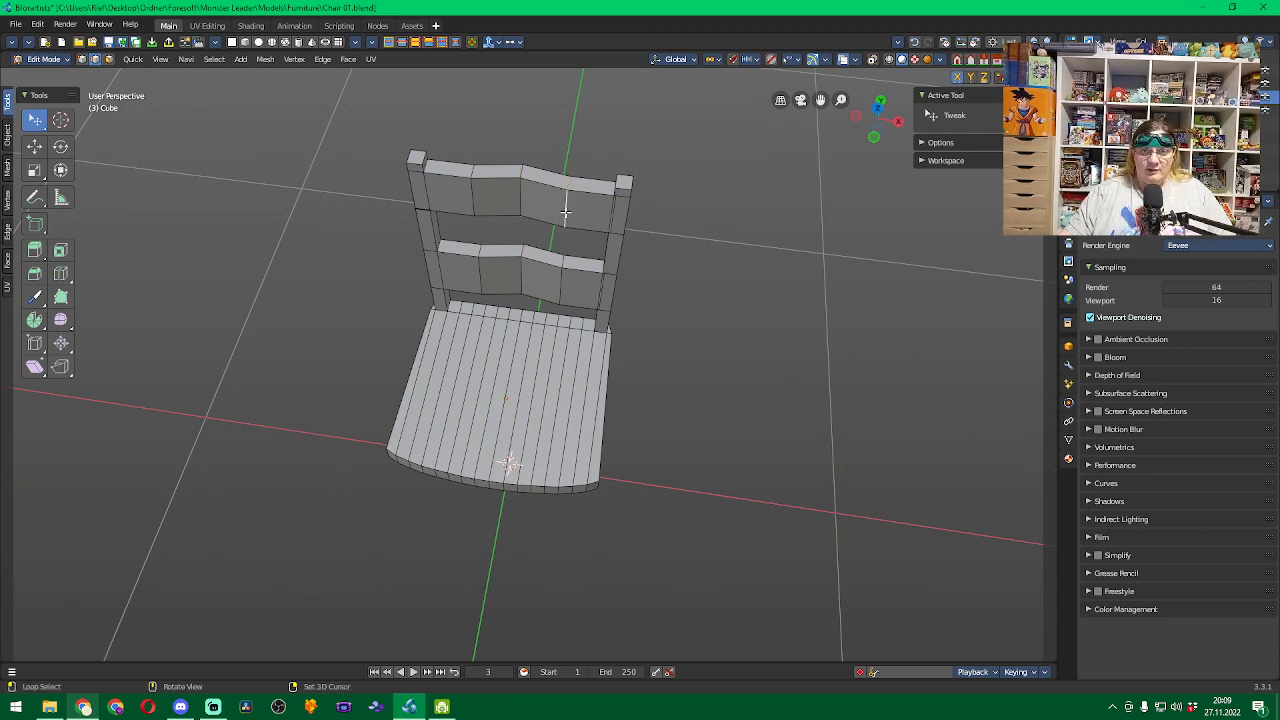
left_click(561, 290, "alt")
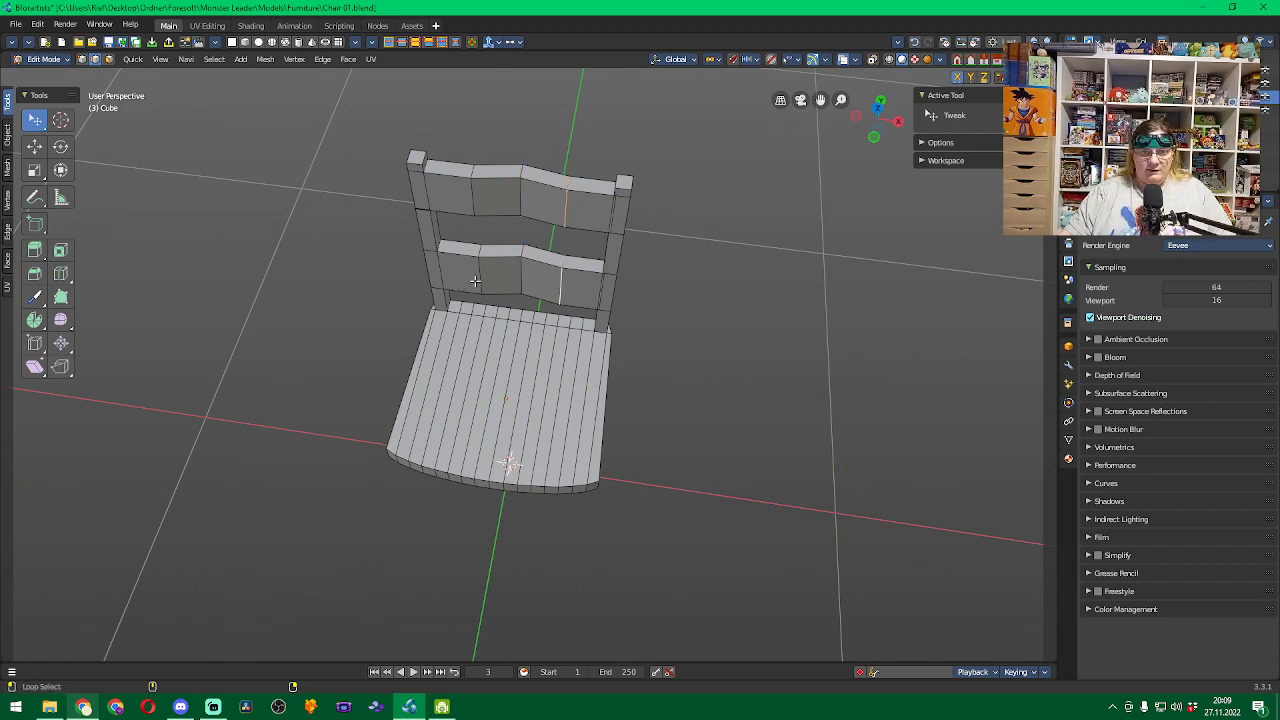
left_click(480, 264, "alt+shift")
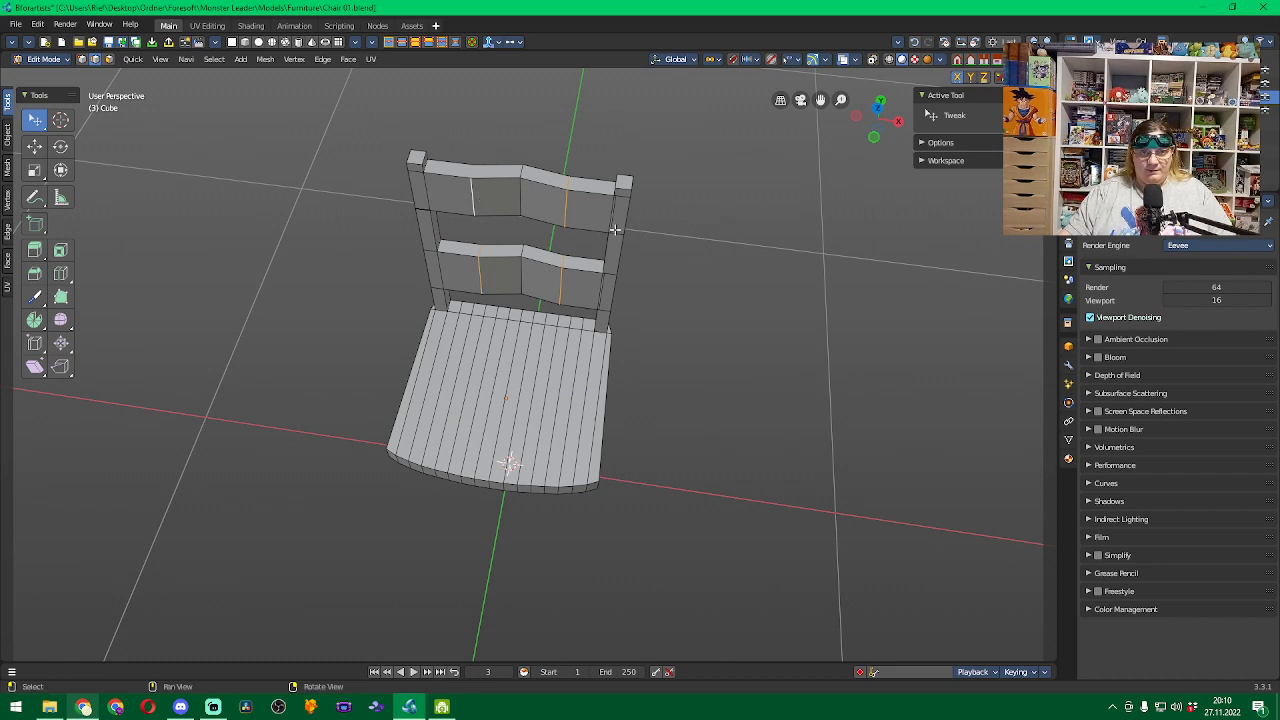
middle_click_drag(690, 239, 724, 147, "shift")
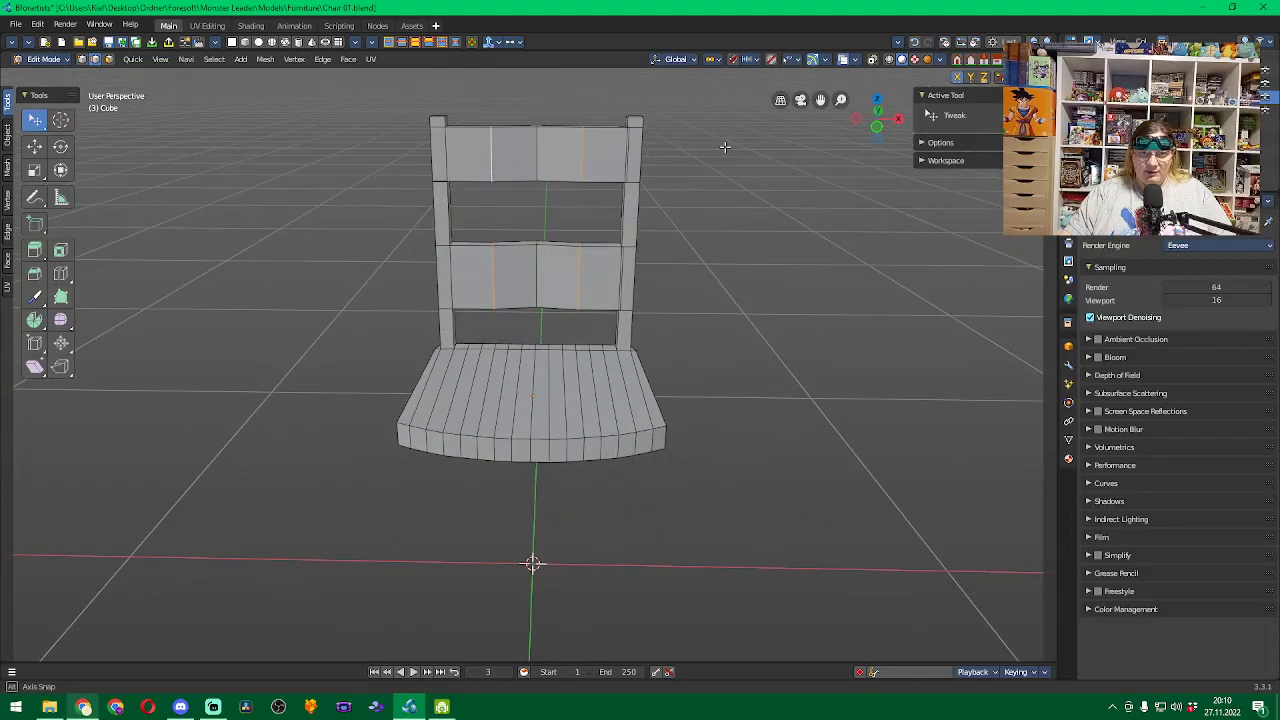
middle_click_drag(731, 147, 760, 147)
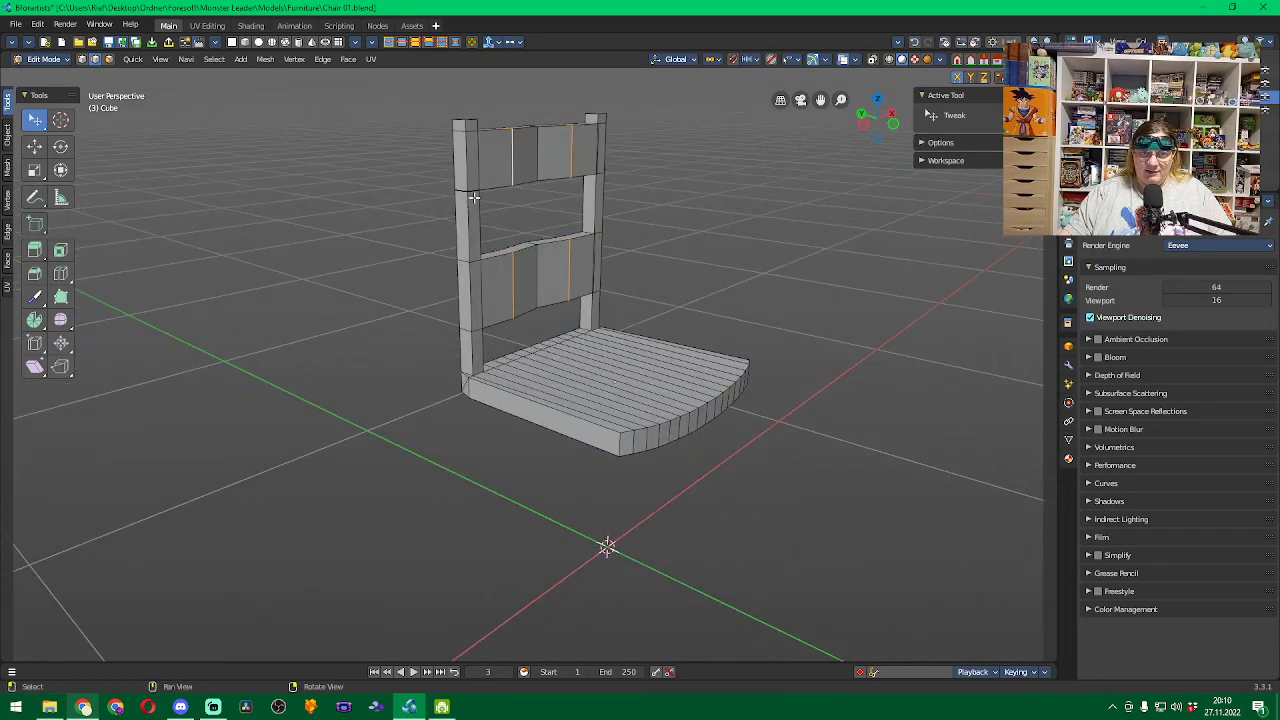
middle_click_drag(828, 199, 757, 205)
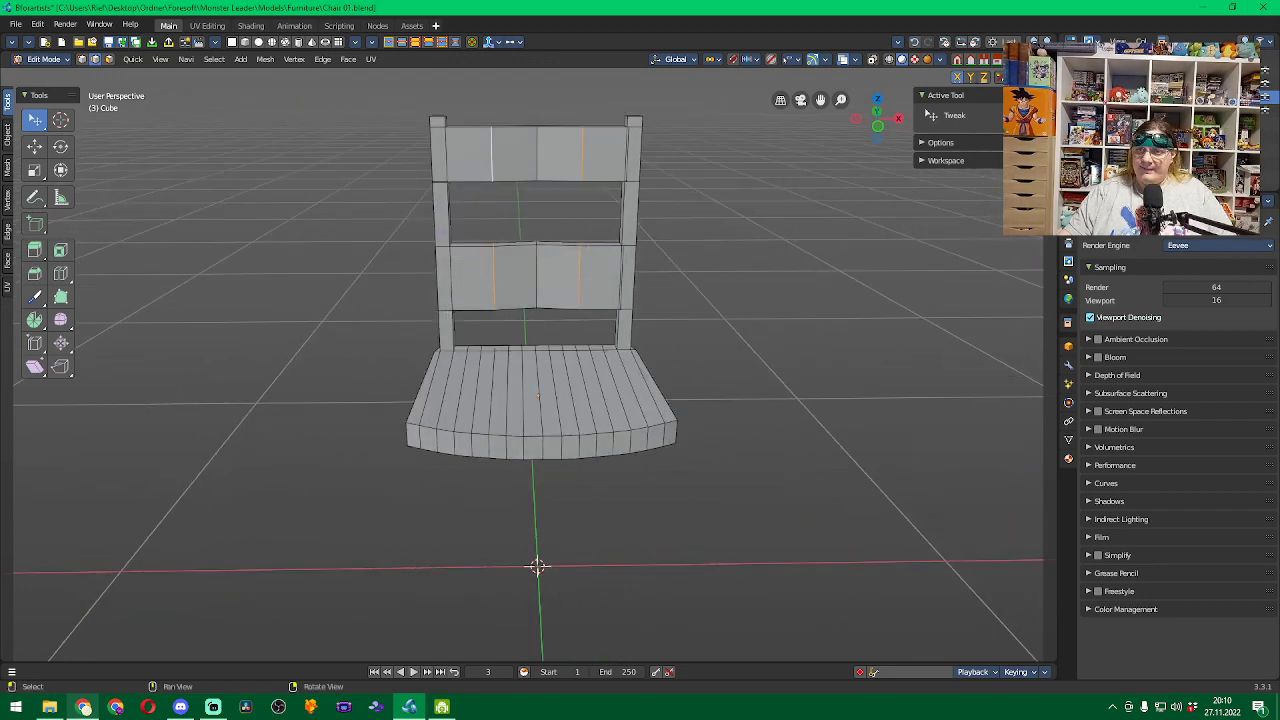
key("KP_1")
key("KP_7")
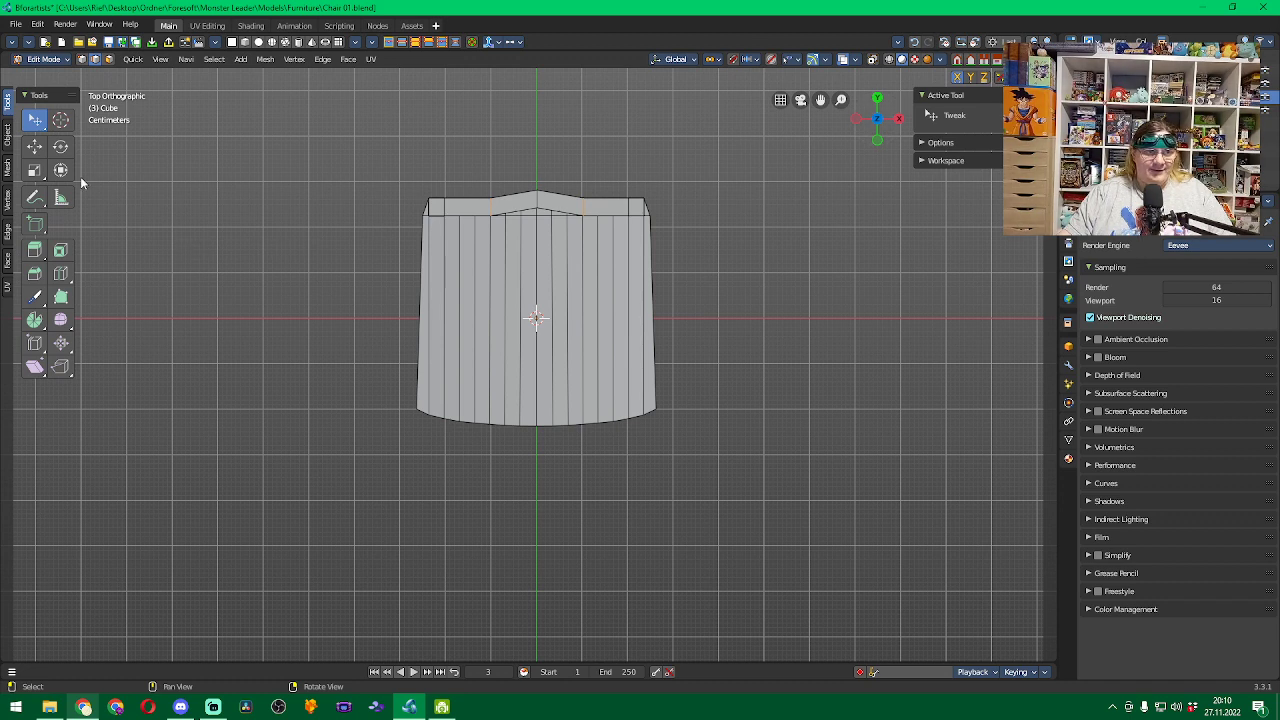
left_click(60, 170)
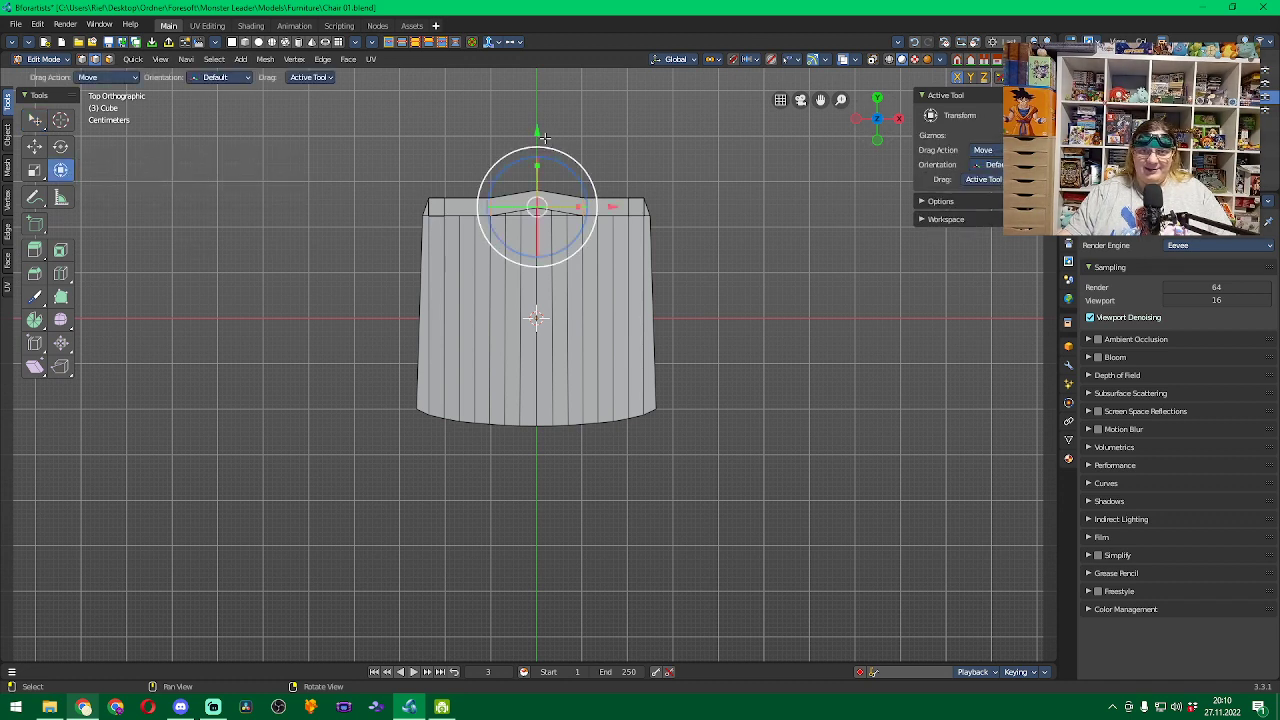
left_click_drag(536, 131, 537, 124)
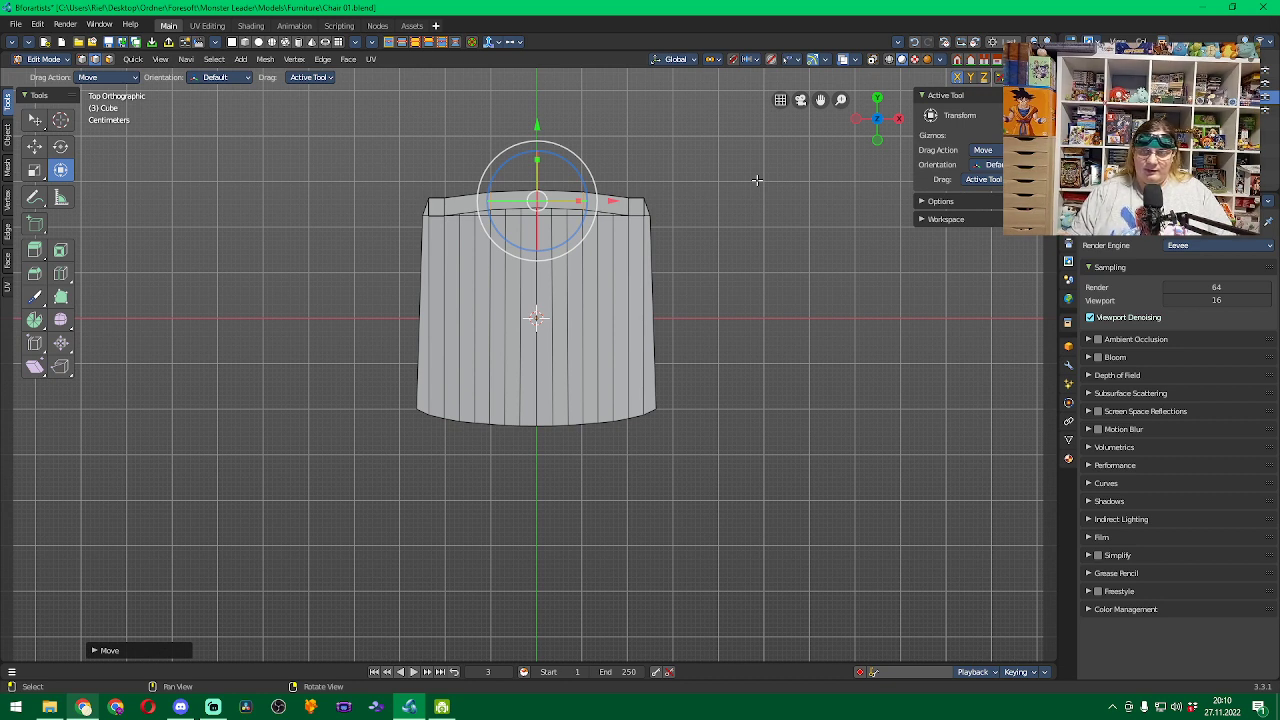
left_click(35, 120)
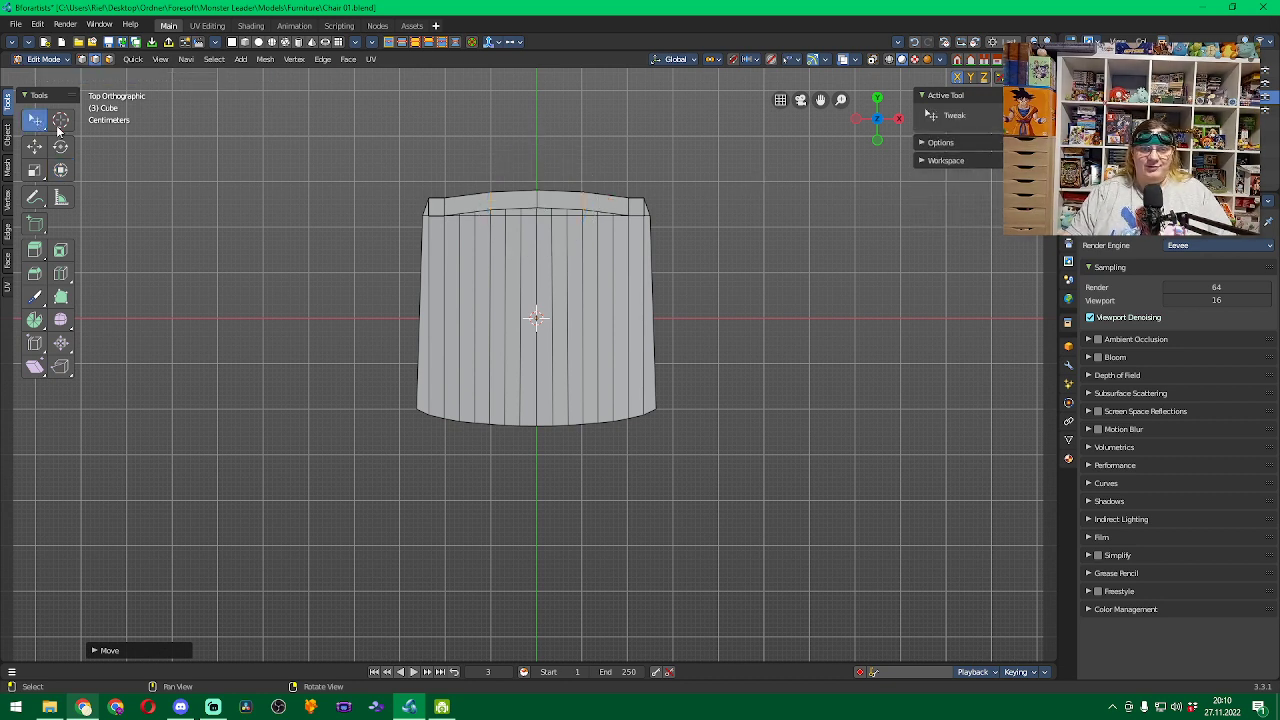
Save the chair file and clear the edge selection on the curved backrest slats.
key("ctrl+s")
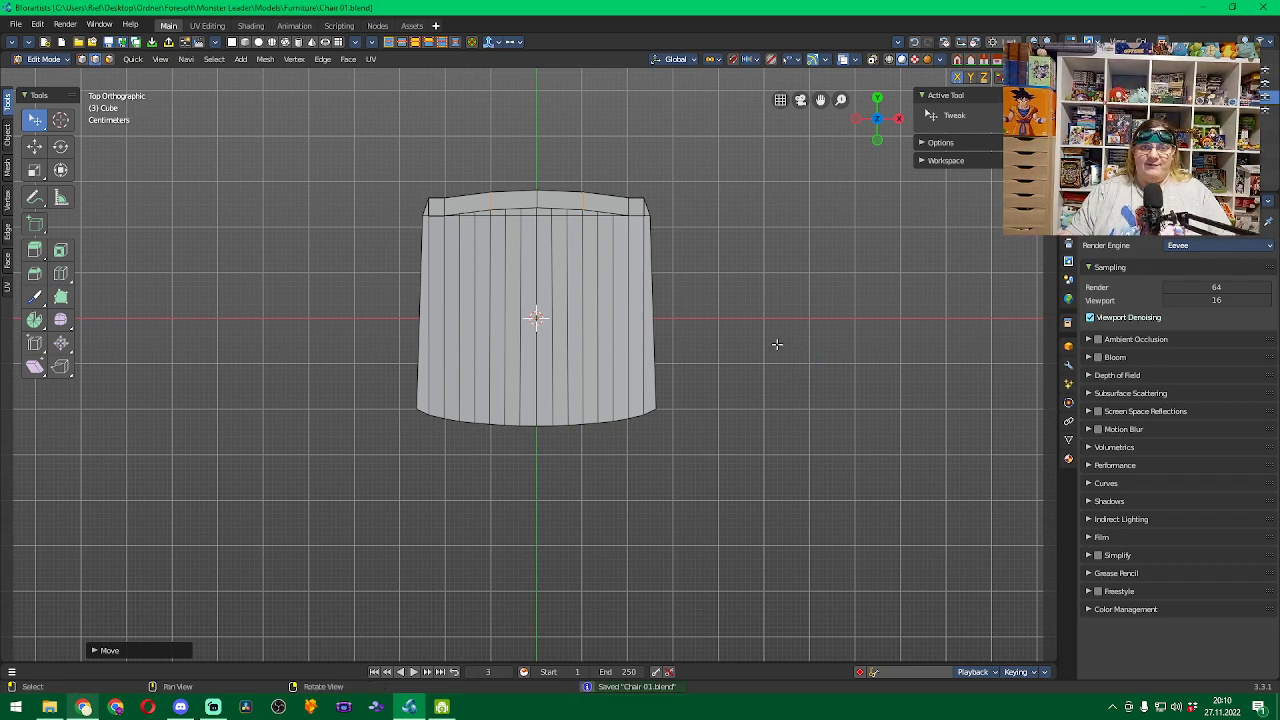
middle_click_drag(777, 344, 179, 281)
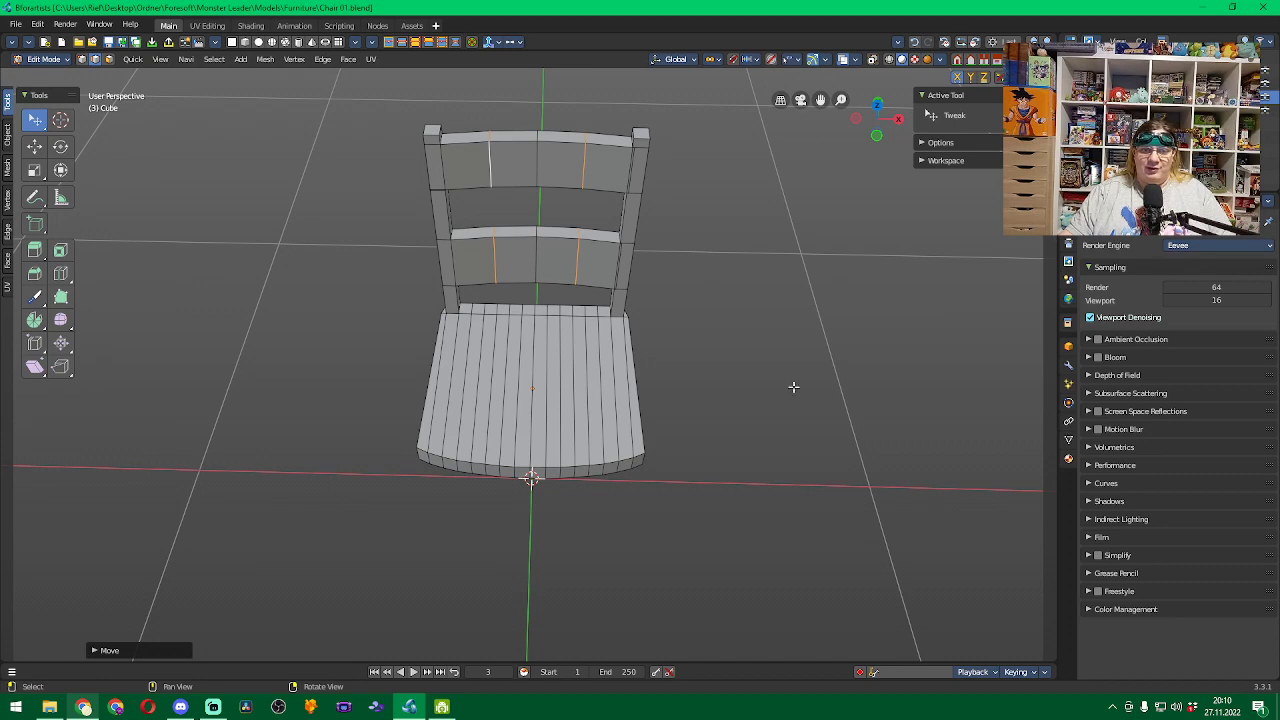
middle_click_drag(793, 387, 797, 312)
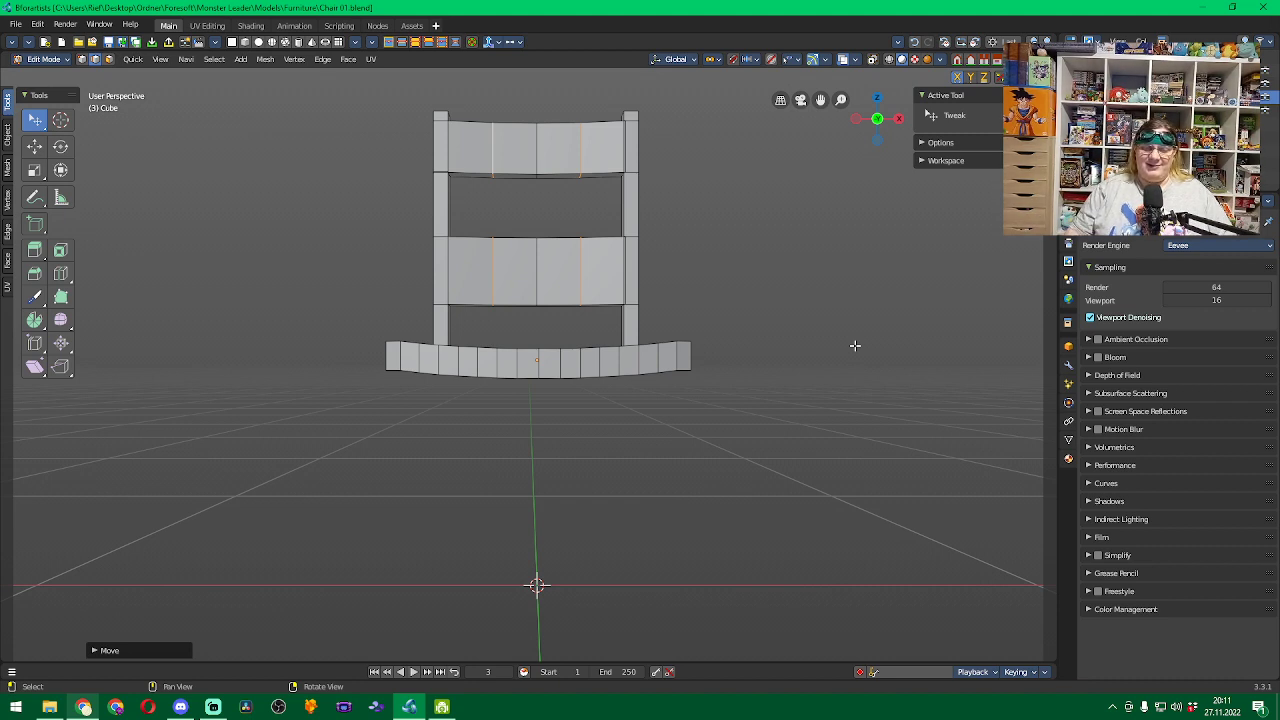
left_click(772, 287)
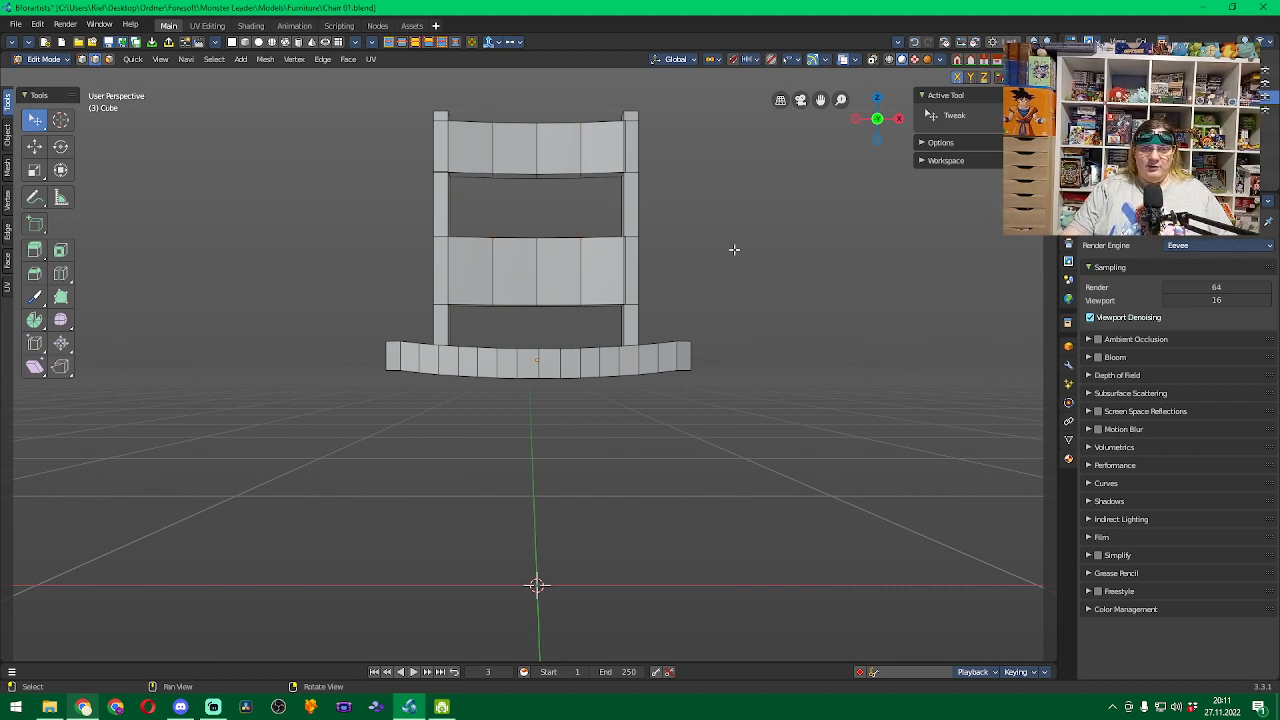
middle_click_drag(737, 229, 829, 306)
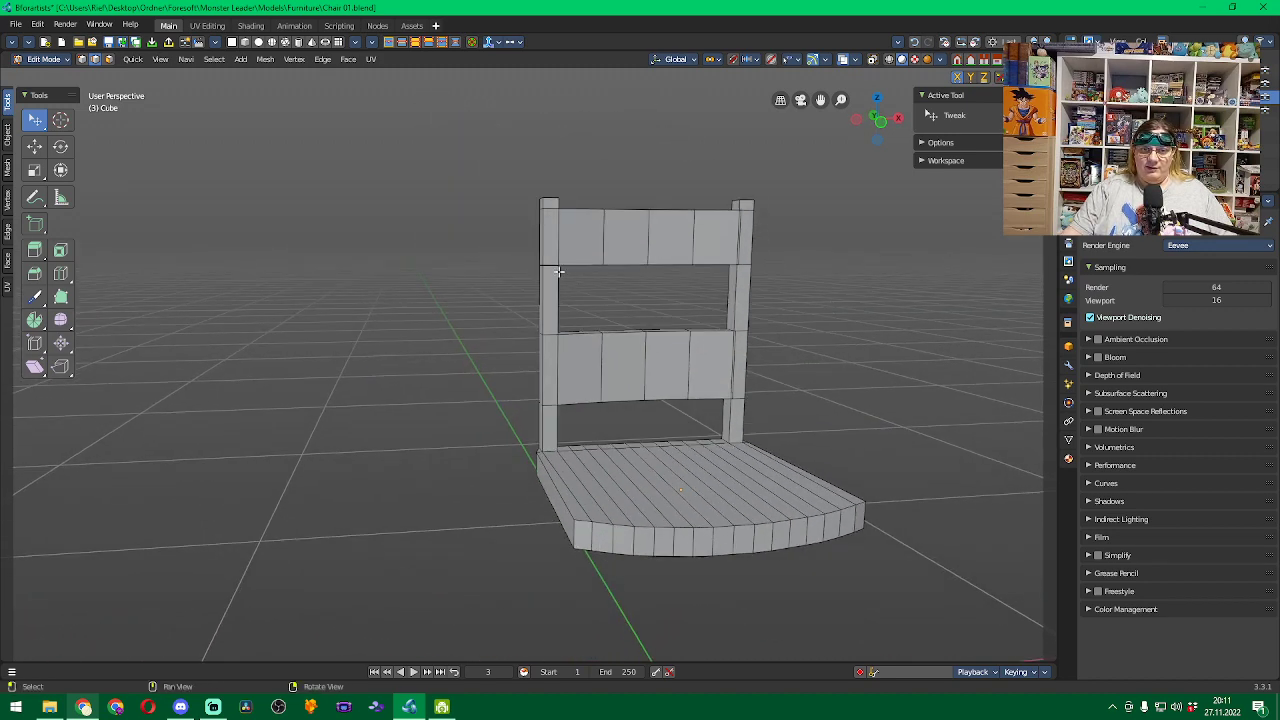
Try extruding the post's front edge below the upper backrest slat, and undo the extrusion.
scroll(551, 264, "up", 5)
scroll(551, 264, "up", 2)
middle_click_drag(517, 171, 474, 316)
scroll(474, 316, "up", 4)
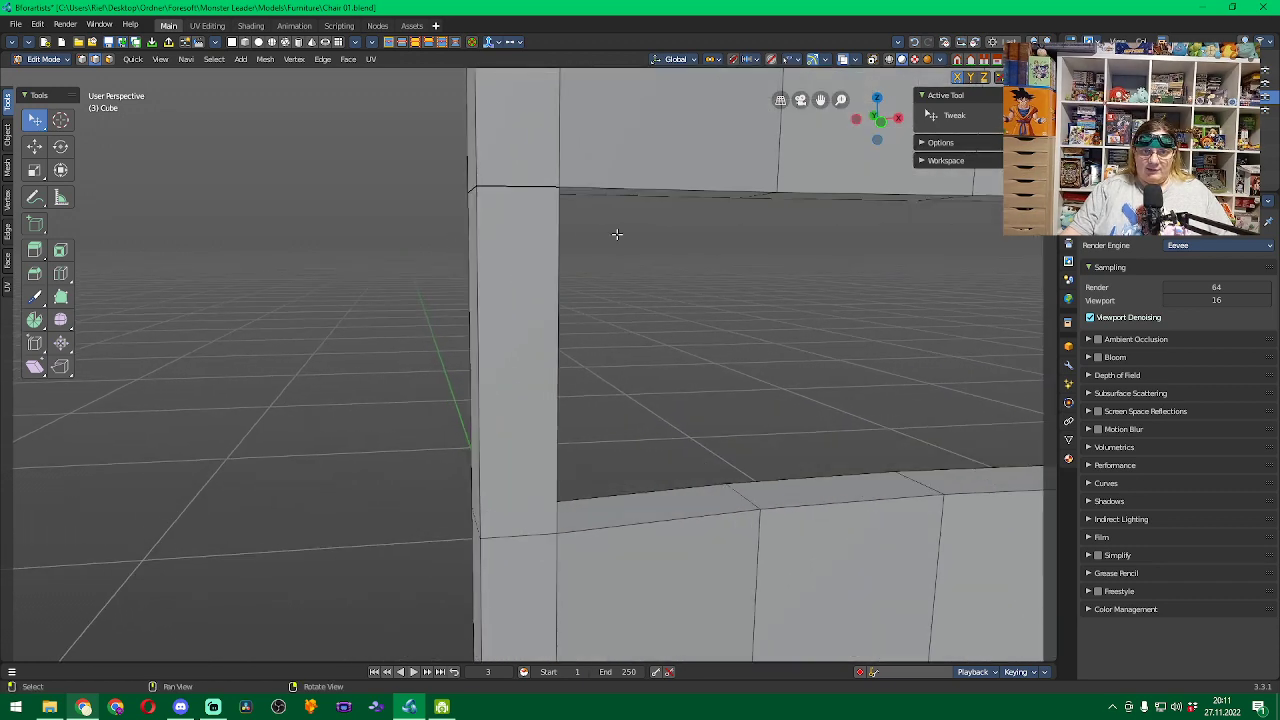
middle_click_drag(617, 234, 603, 363)
scroll(605, 363, "up", 2)
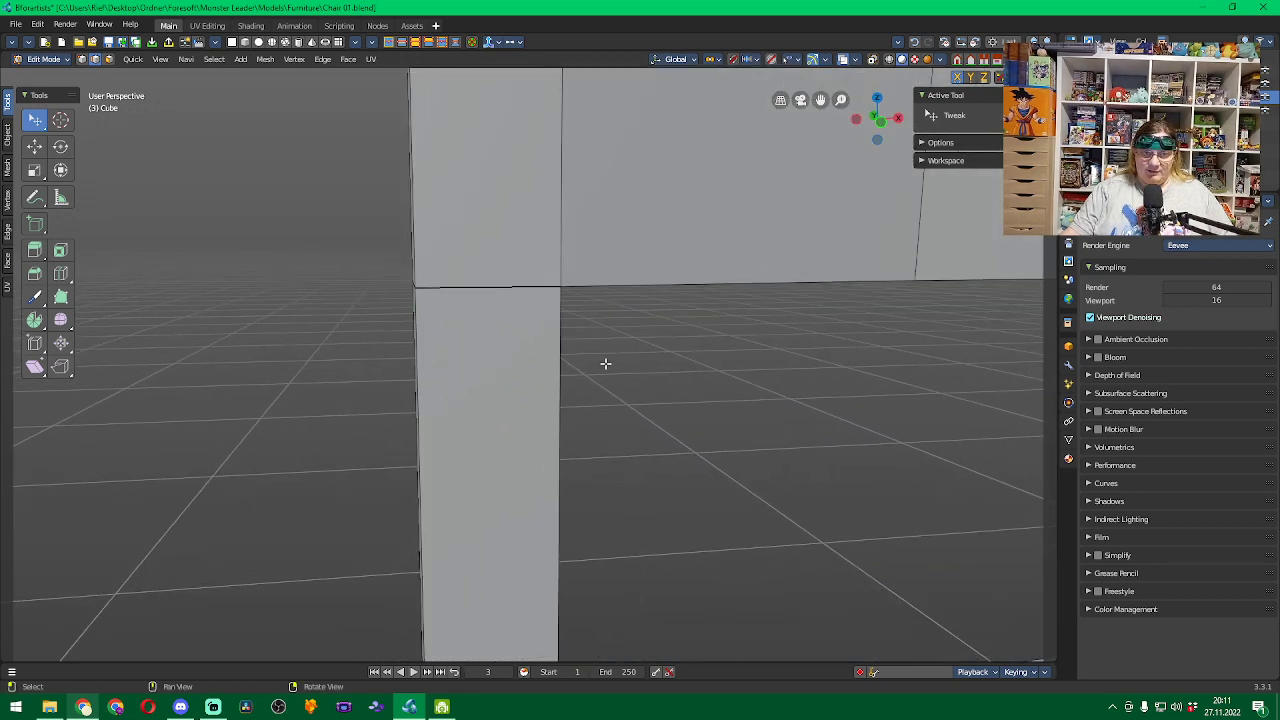
left_click(474, 287)
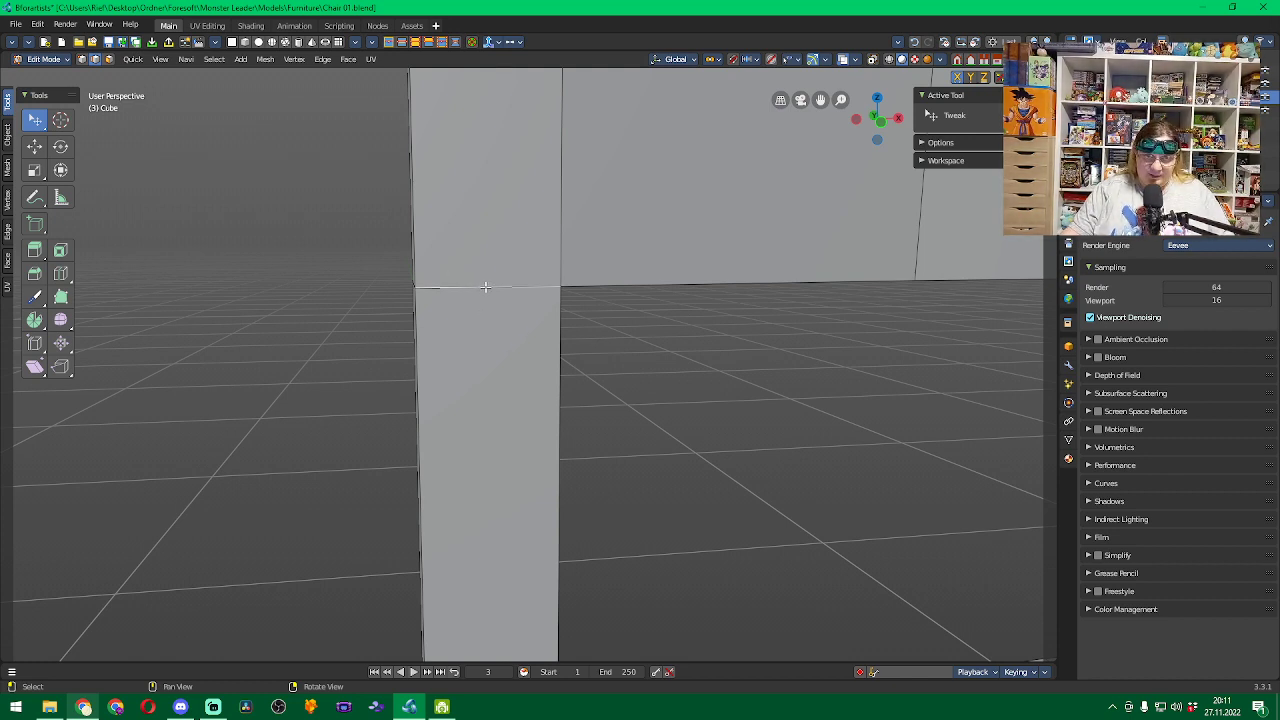
key("e")
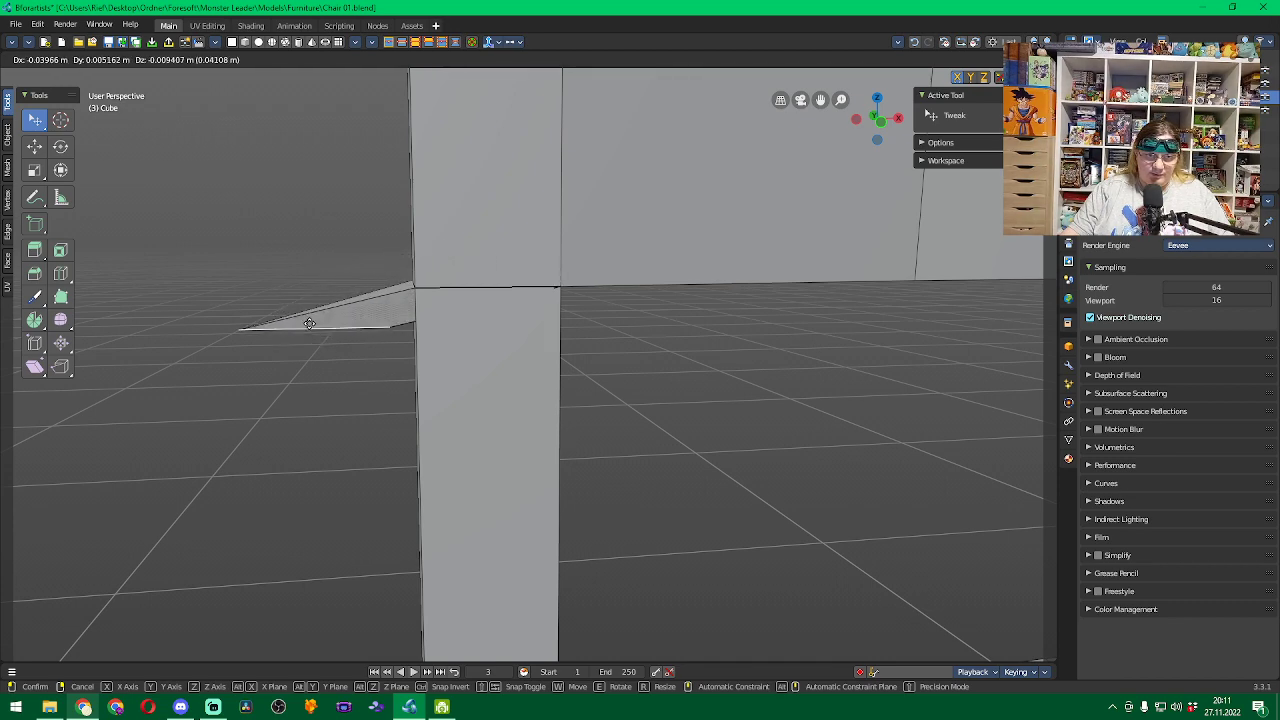
left_click(305, 326)
mouse_move(597, 363)
middle_mouse_down()
mouse_move(714, 354)
mouse_move(617, 371)
mouse_move(629, 371)
mouse_move(617, 358)
middle_mouse_up()
key("ctrl+z")
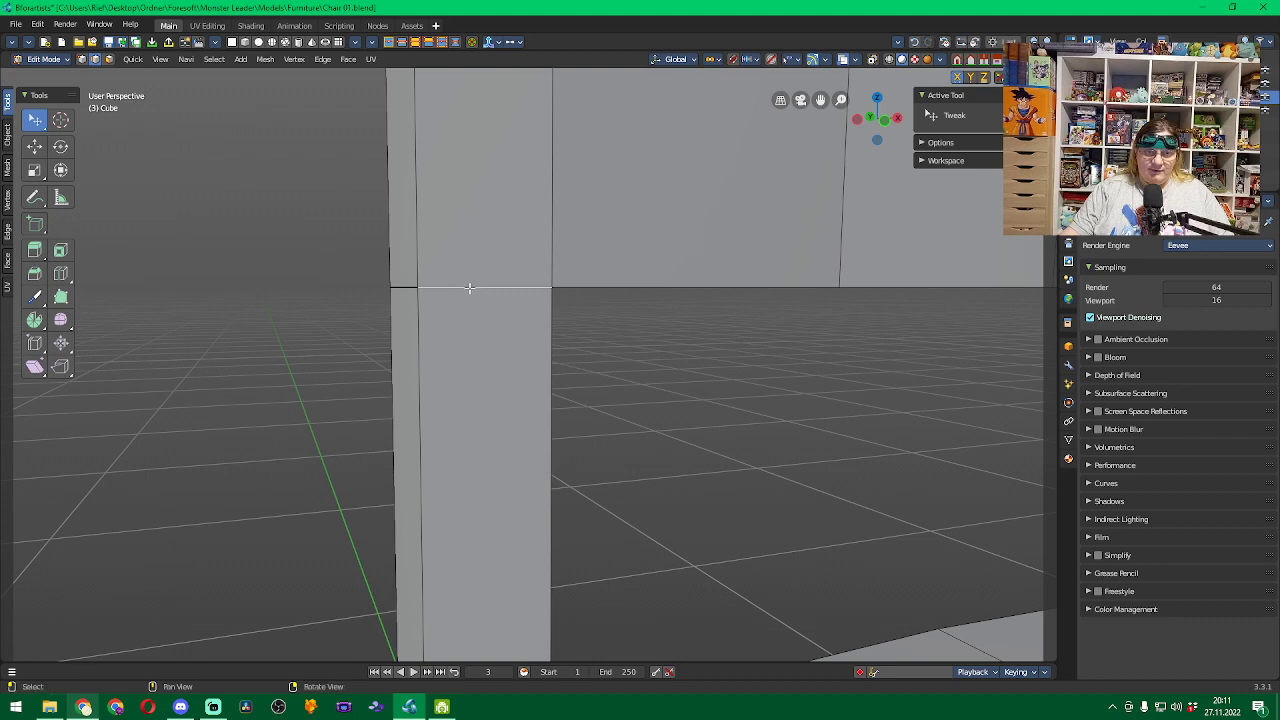
Select the edge loop around the post below the upper slat and examine the joint from several sides.
left_click(401, 287, "alt")
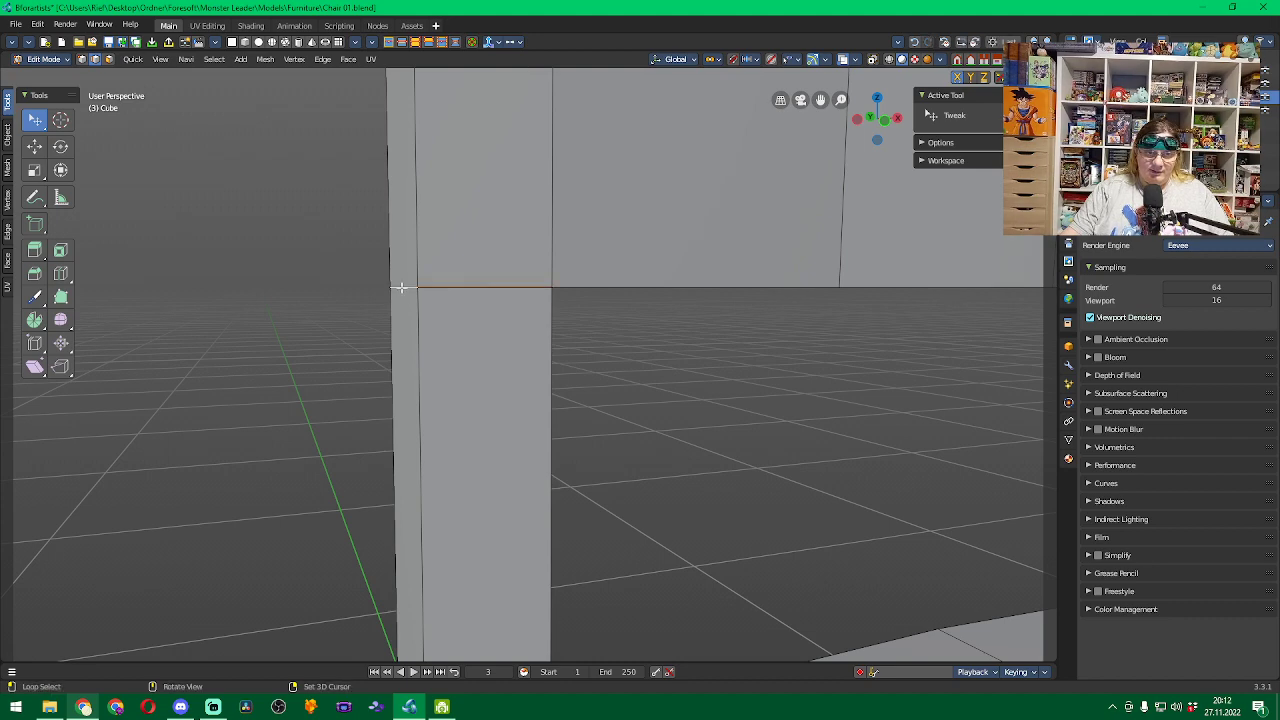
middle_click_drag(635, 343, 877, 343)
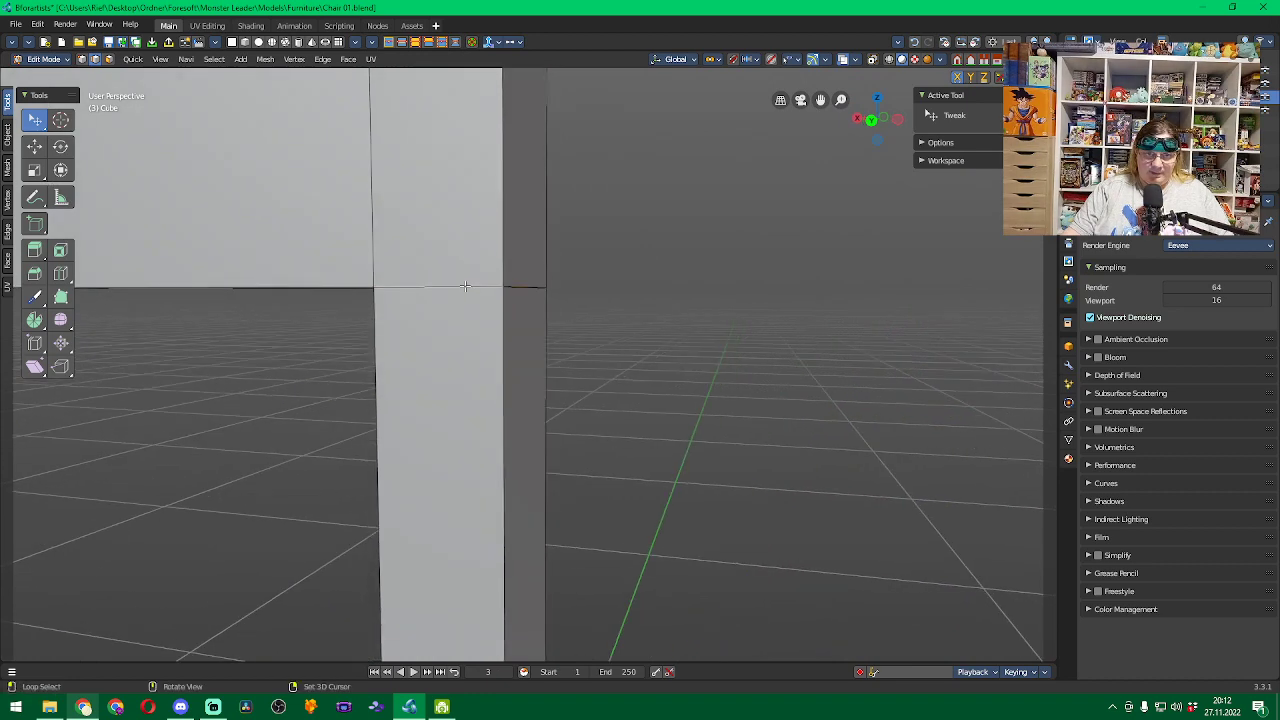
middle_click_drag(623, 289, 418, 293)
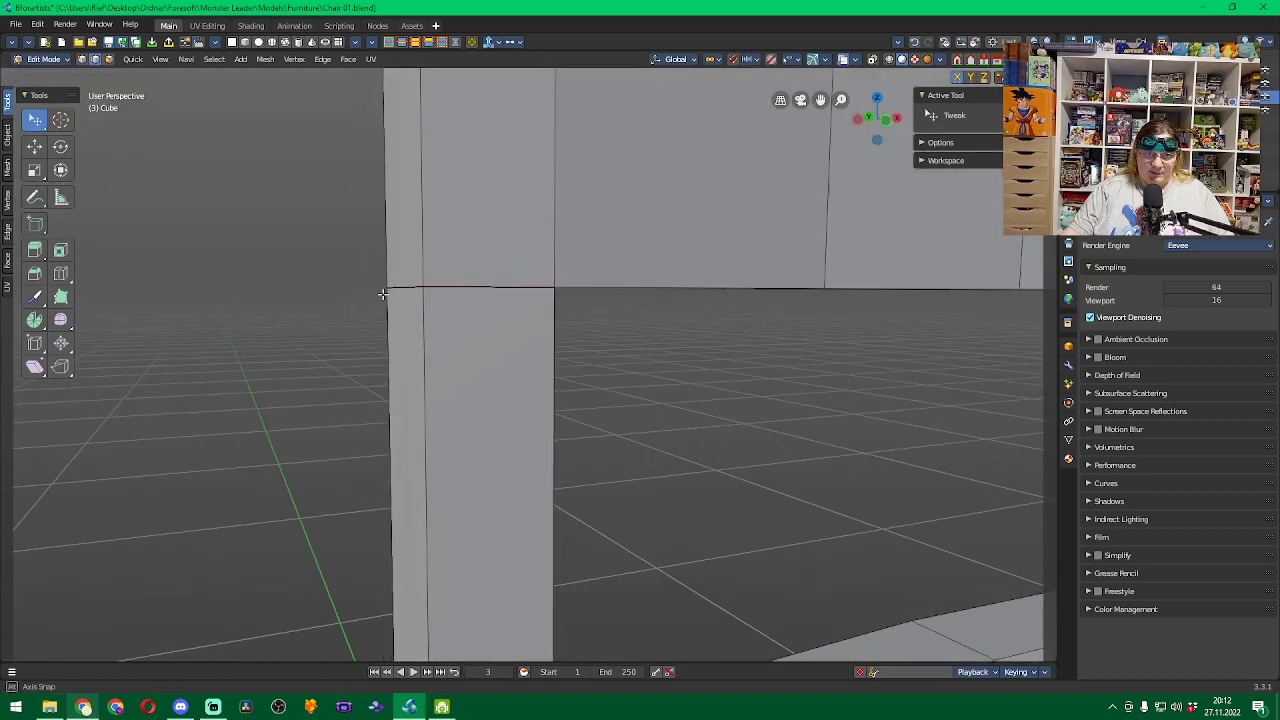
middle_click_drag(595, 311, 540, 357)
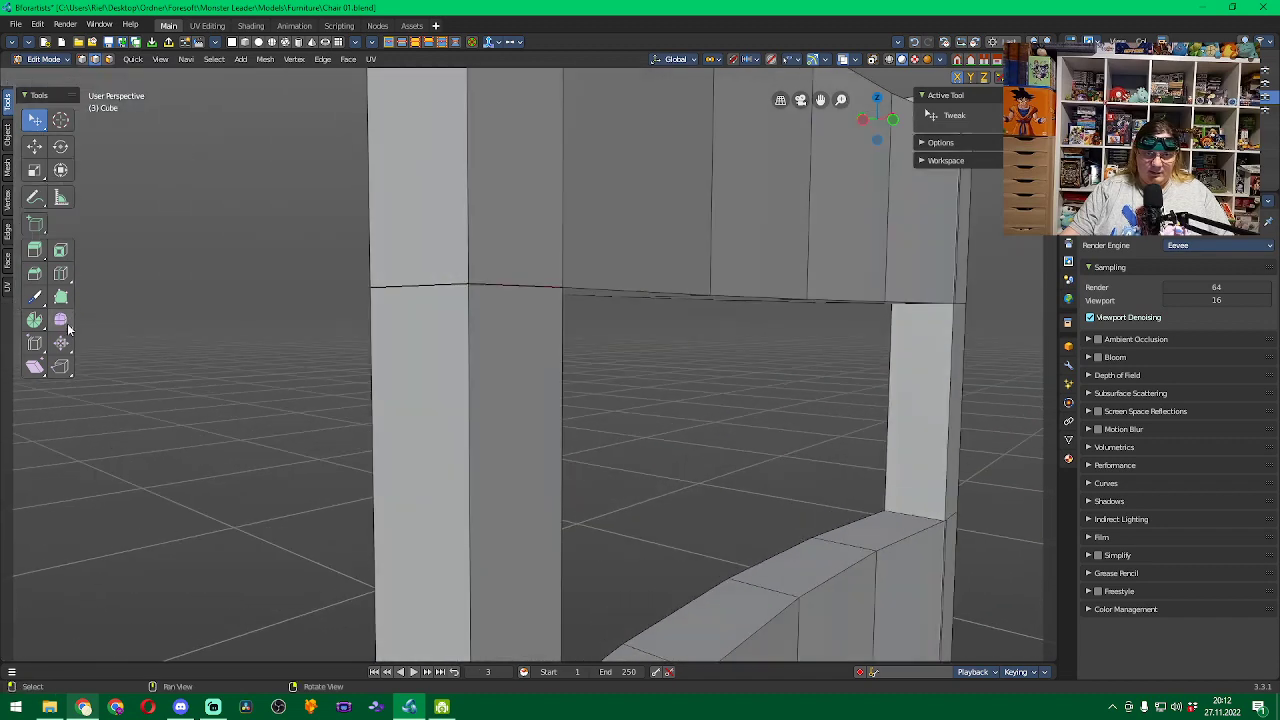
scroll(670, 362, "down", 4)
middle_click_drag(662, 355, 788, 381)
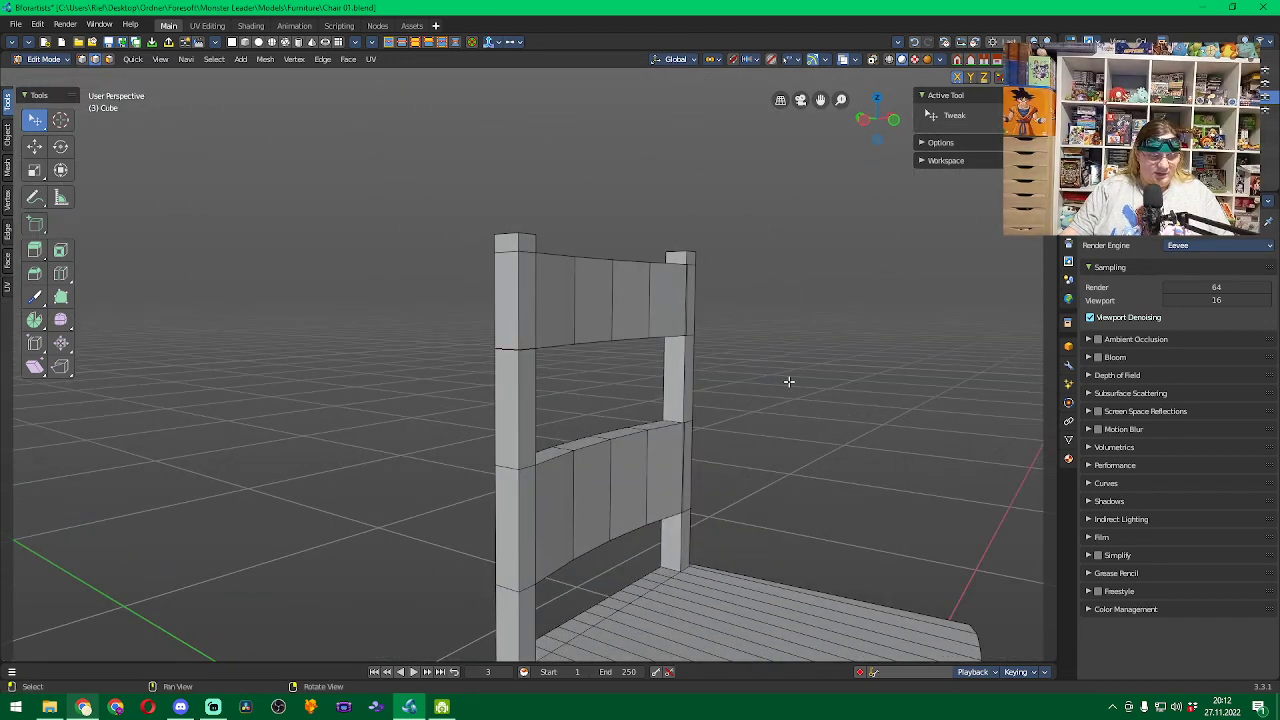
Select the entire chair mesh, merge its vertices by distance, and clear the selection.
key("a")
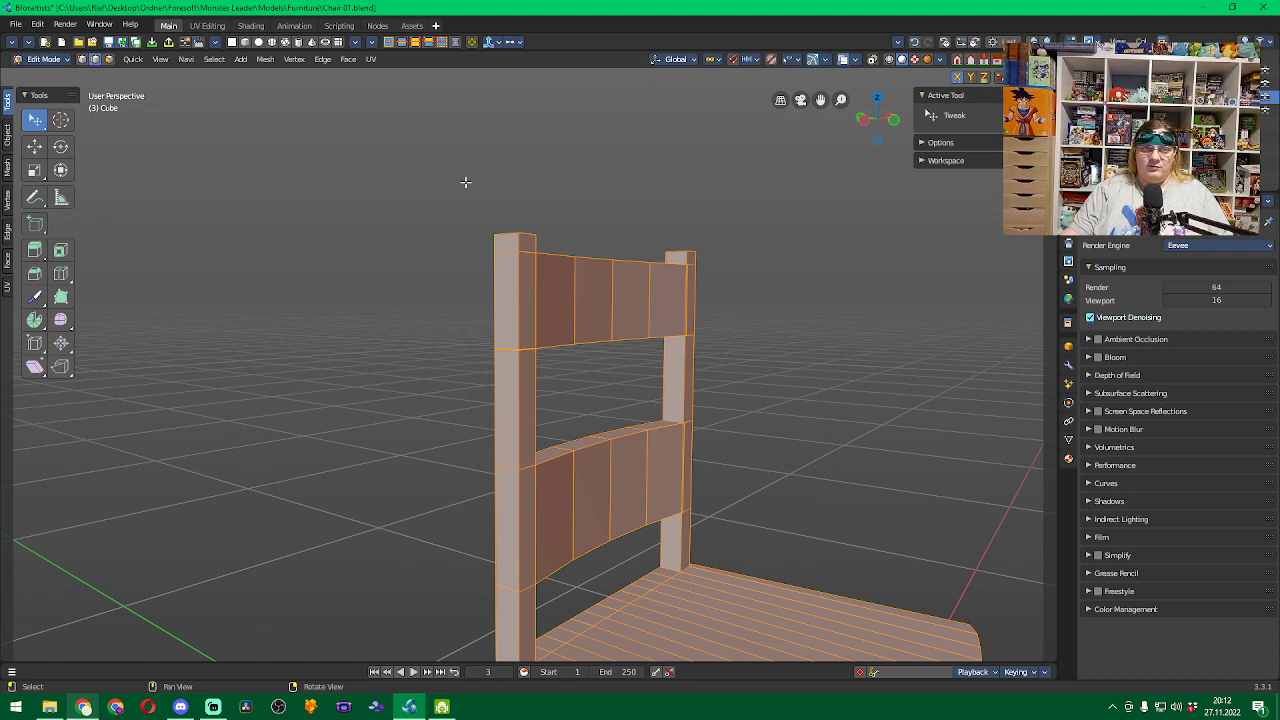
left_click(323, 59)
mouse_move(300, 63)
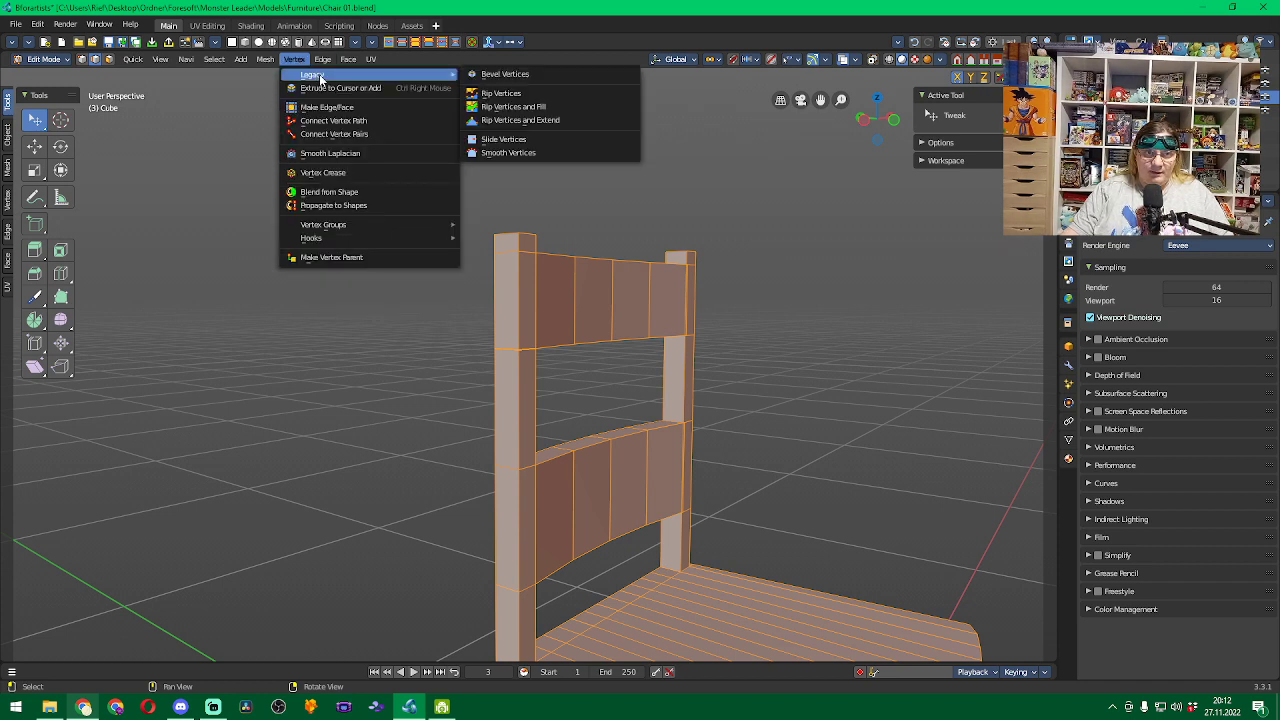
mouse_move(386, 224)
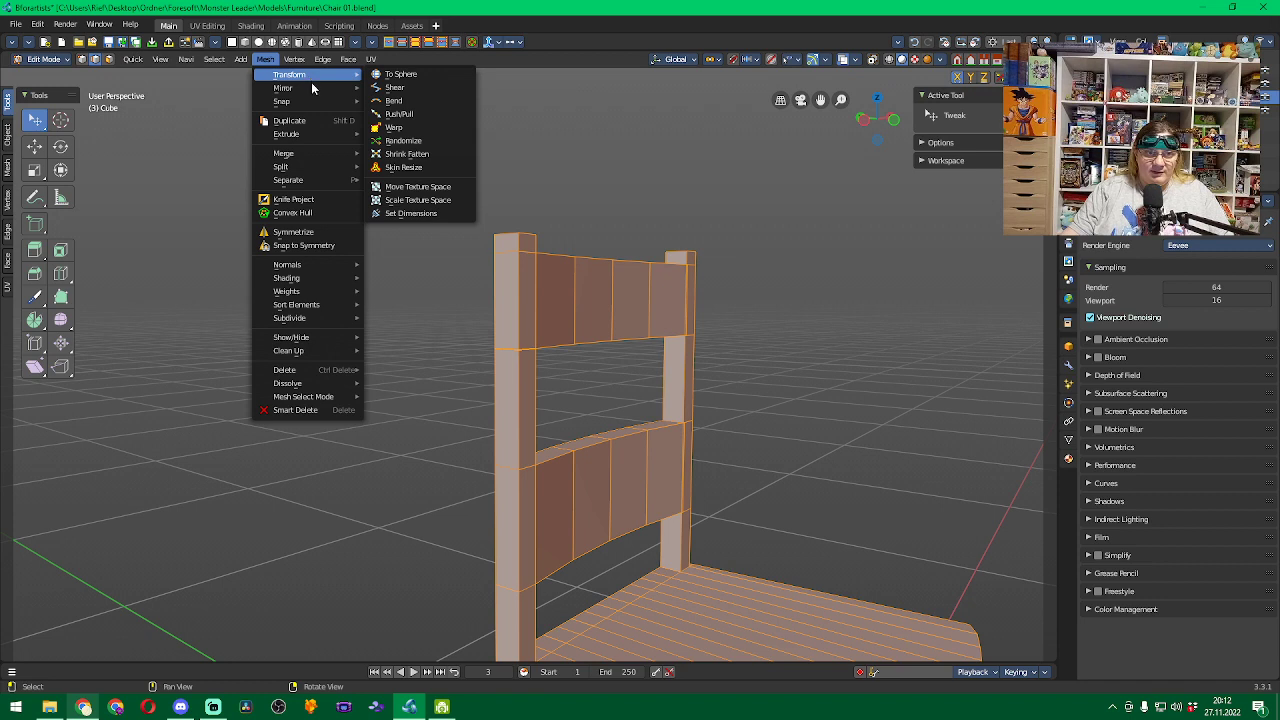
mouse_move(330, 154)
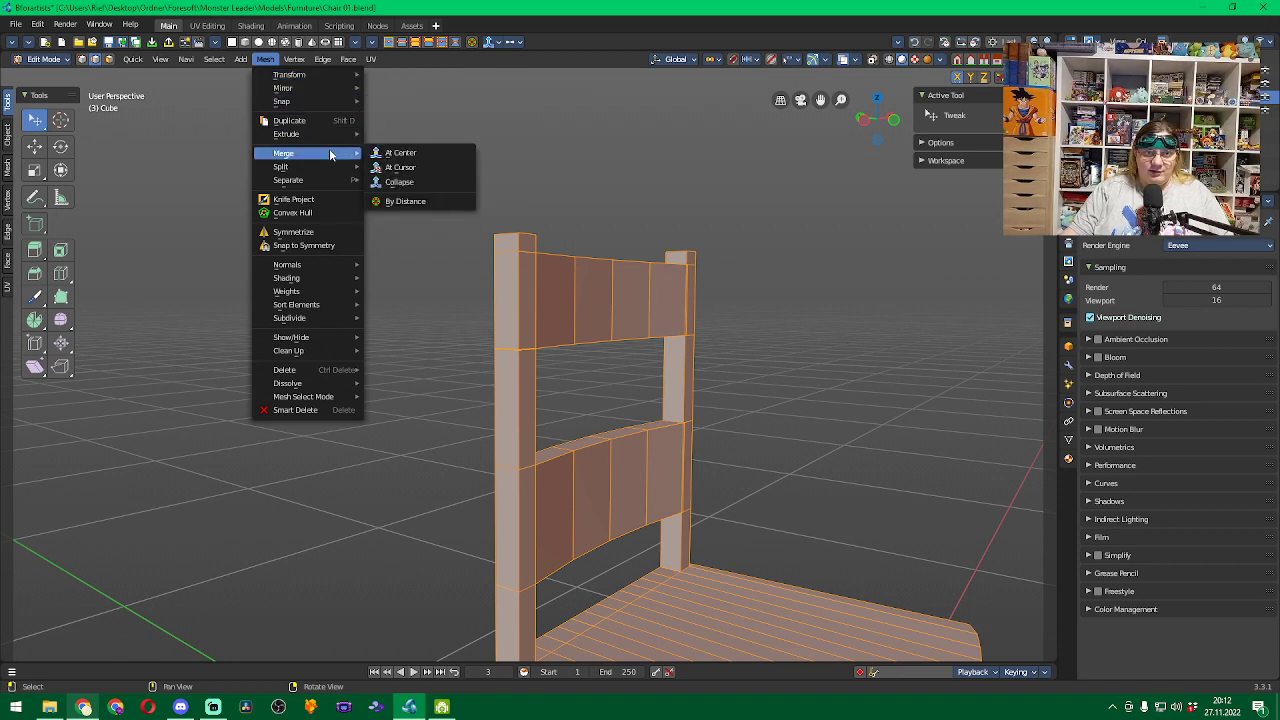
left_click(441, 202)
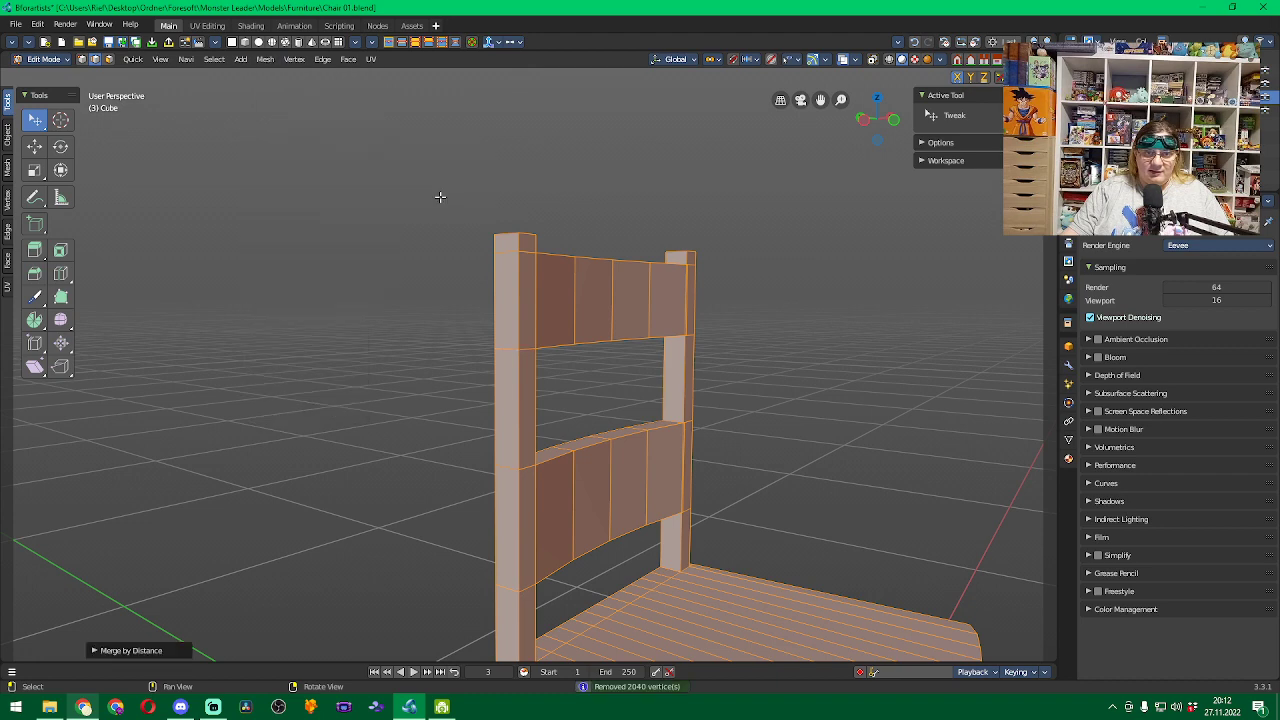
left_click(808, 312)
Examine the backrest slats and their joints with the posts from the front and up close.
middle_click_drag(869, 298, 668, 279)
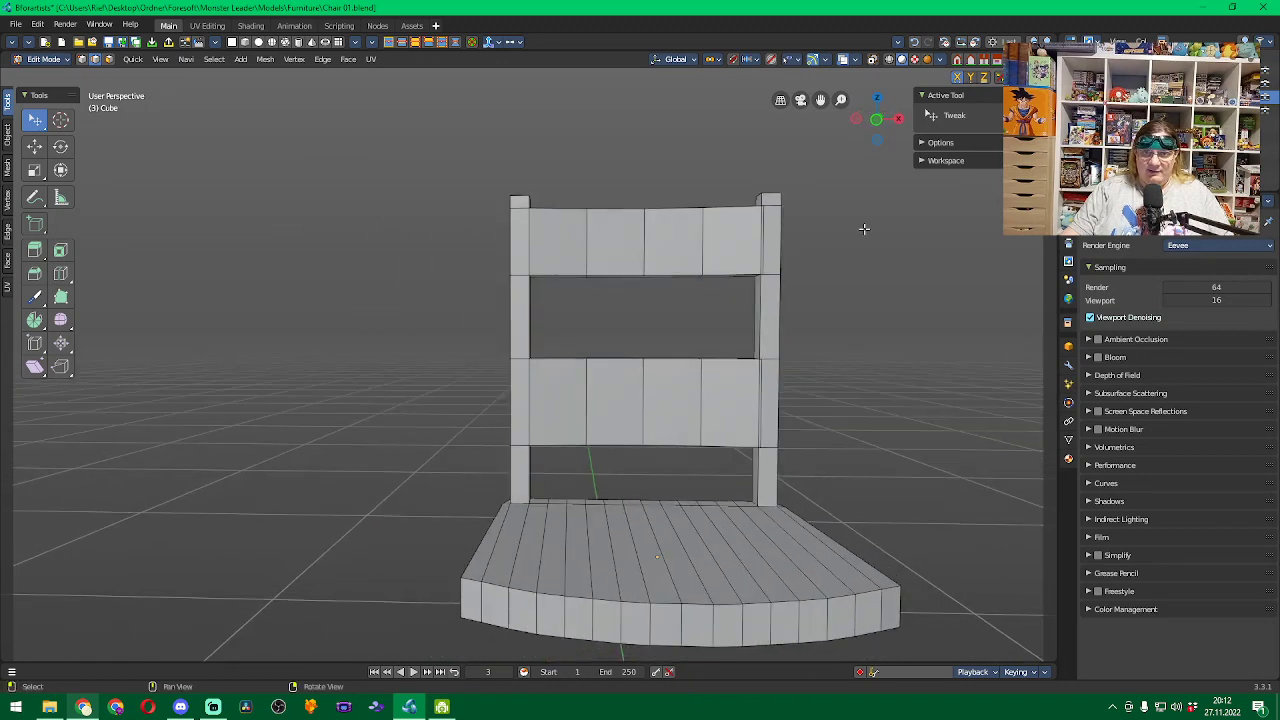
middle_click_drag(864, 228, 798, 276, "shift")
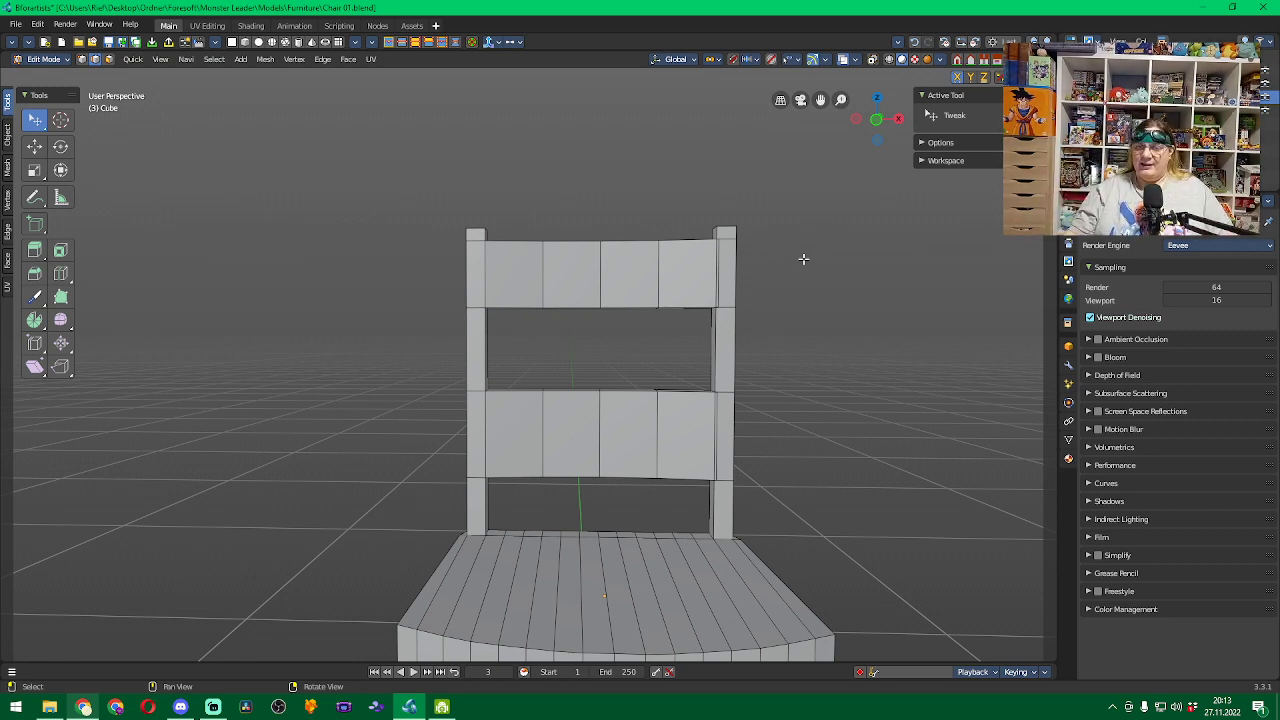
scroll(800, 257, "up", 4)
middle_click_drag(971, 234, 967, 237)
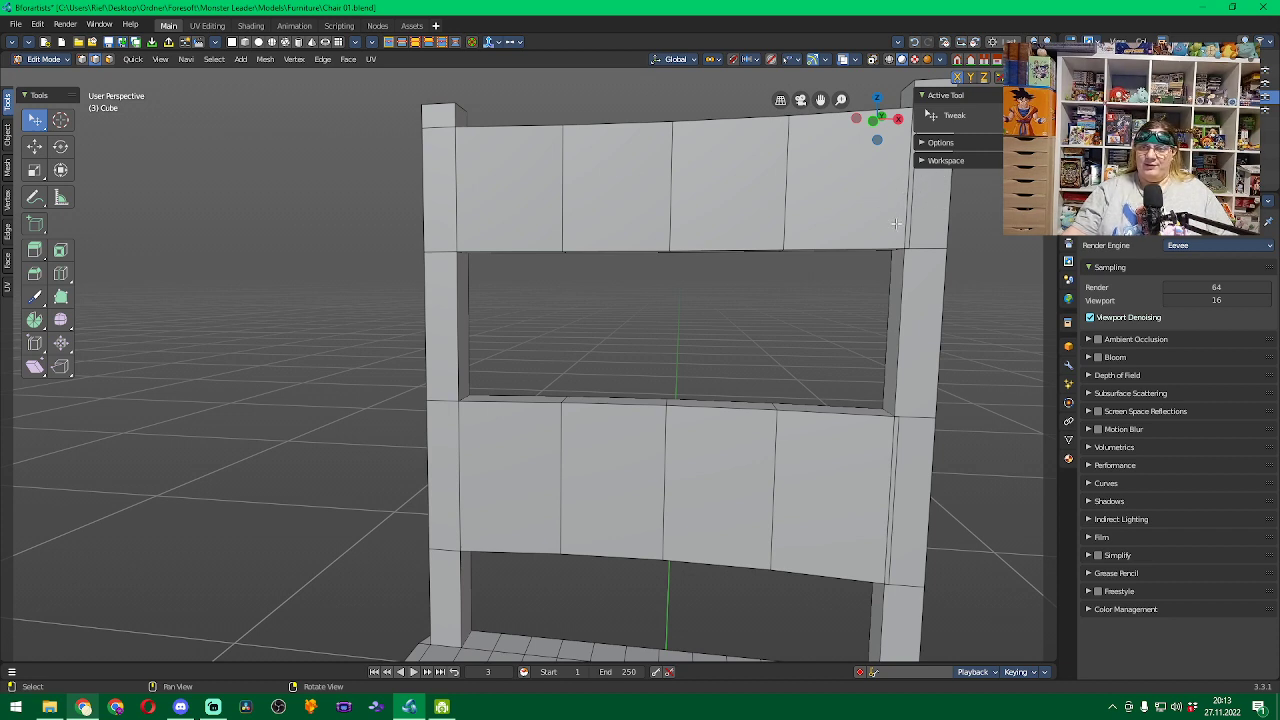
middle_click_drag(998, 223, 870, 270)
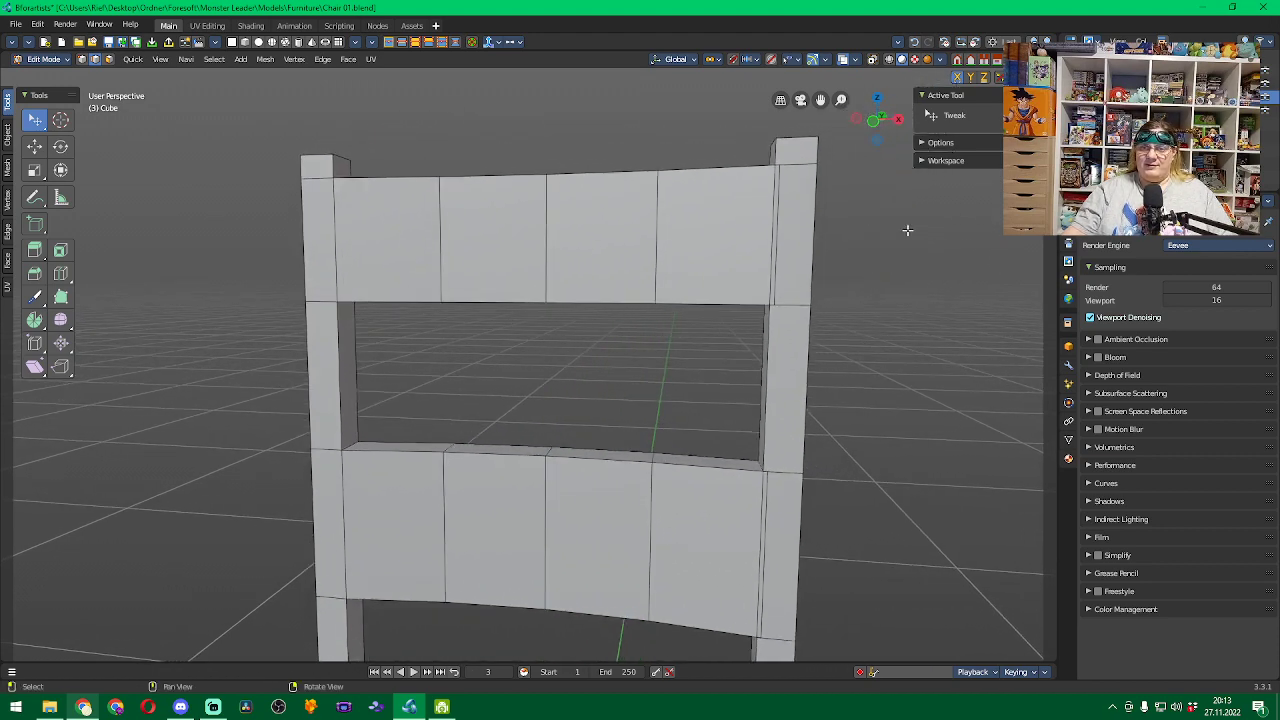
scroll(907, 230, "up", 3)
middle_click_drag(872, 305, 907, 217)
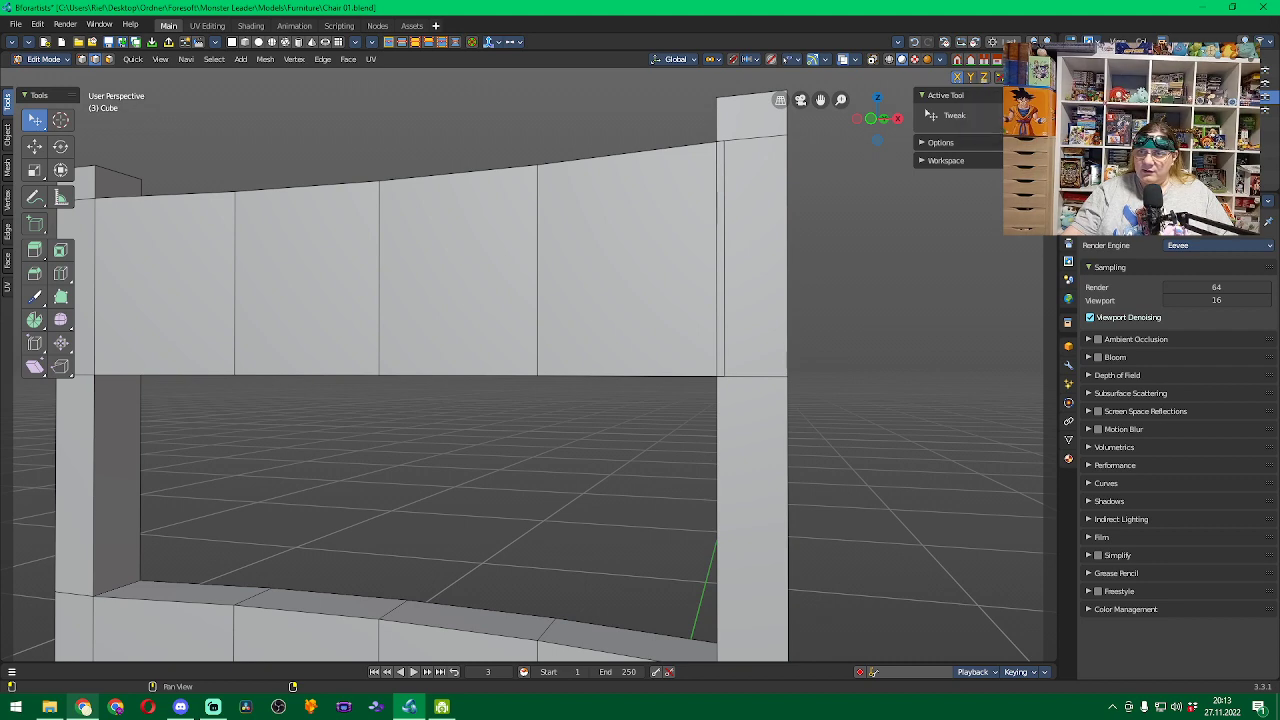
Turn on X-ray display to expose the inner geometry where the upper slat meets the post.
left_click(873, 60)
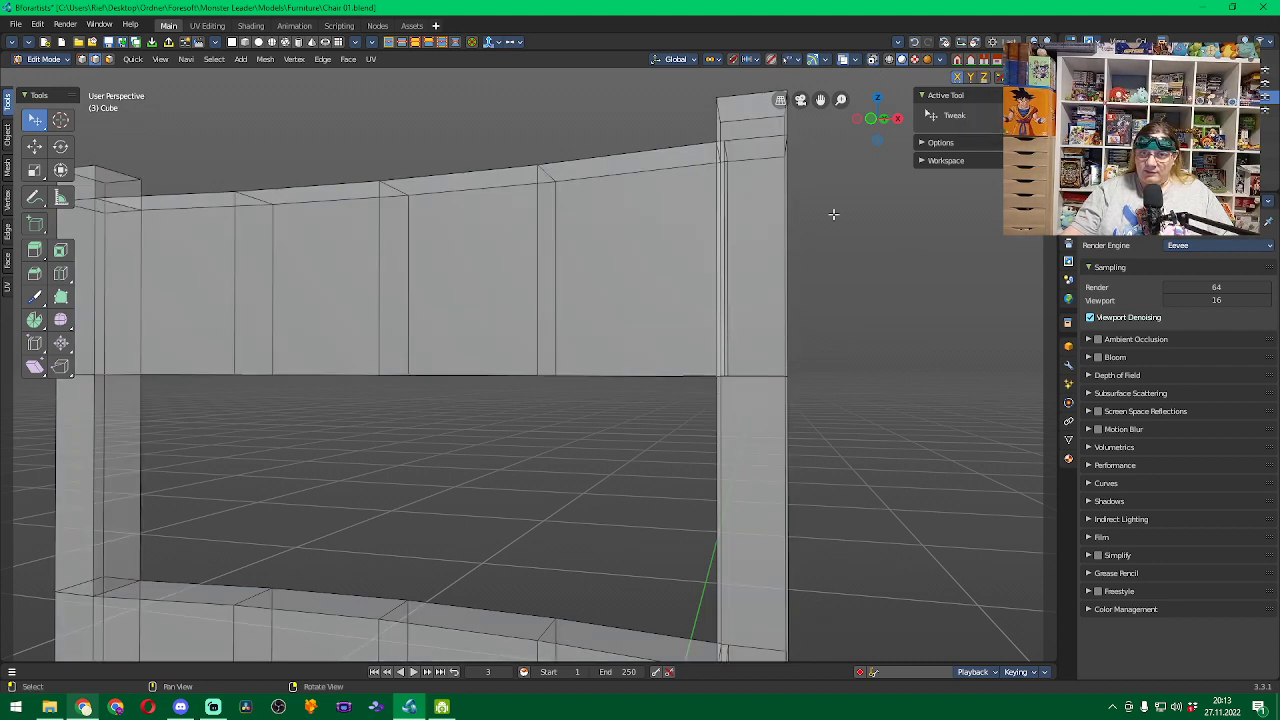
mouse_move(848, 204)
middle_mouse_down()
mouse_move(829, 206)
mouse_move(840, 182)
middle_mouse_up()
scroll(816, 203, "up", 4)
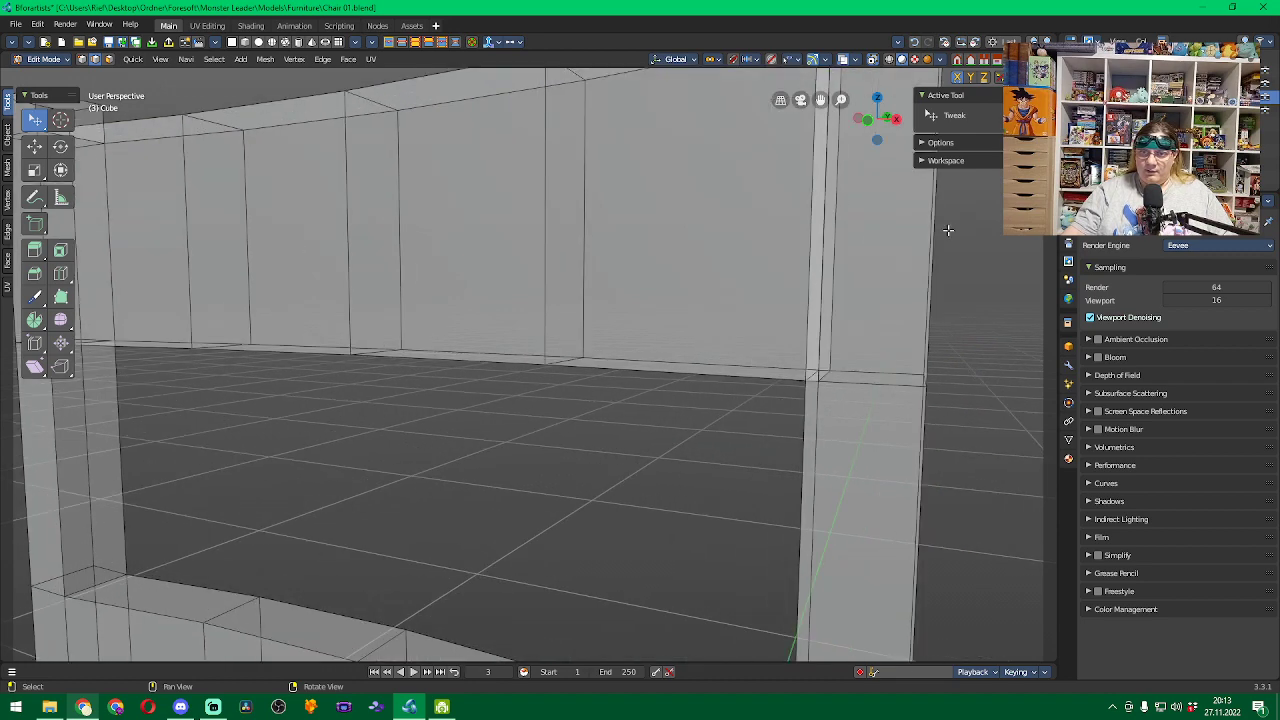
middle_click_drag(967, 218, 917, 348)
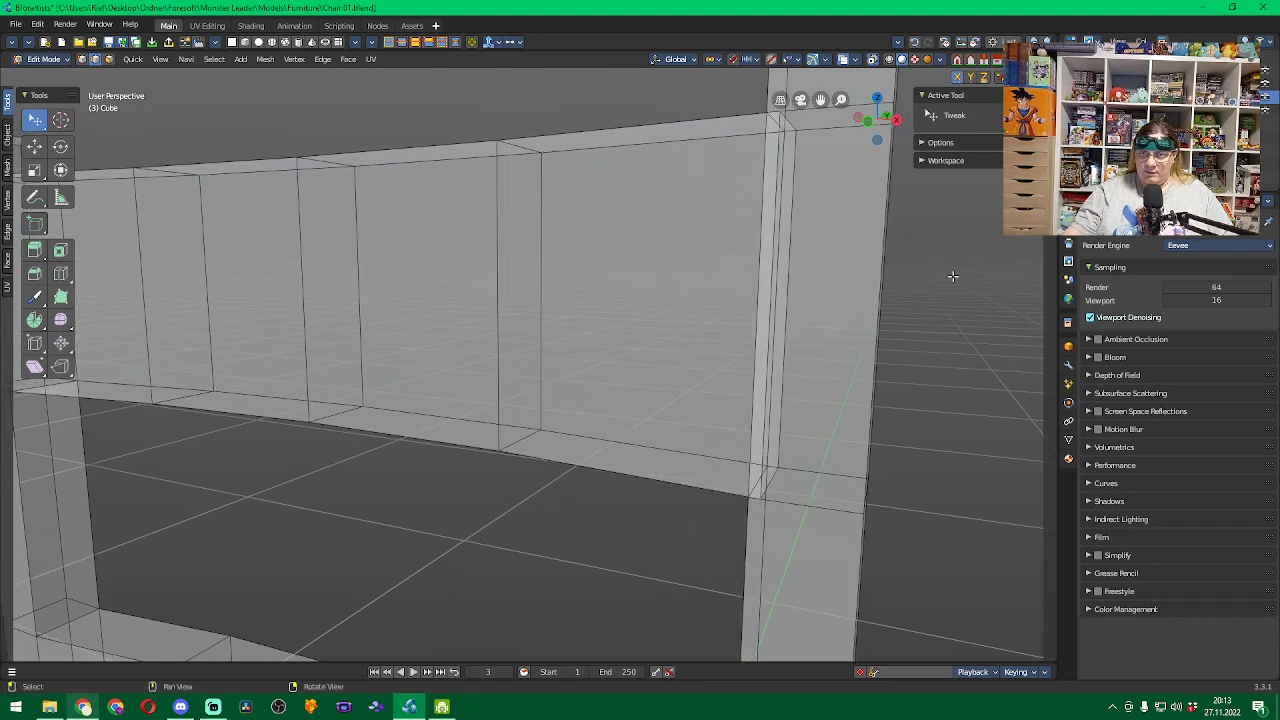
mouse_move(955, 278)
middle_mouse_down()
mouse_move(937, 281)
mouse_move(948, 314)
mouse_move(958, 283)
middle_mouse_up()
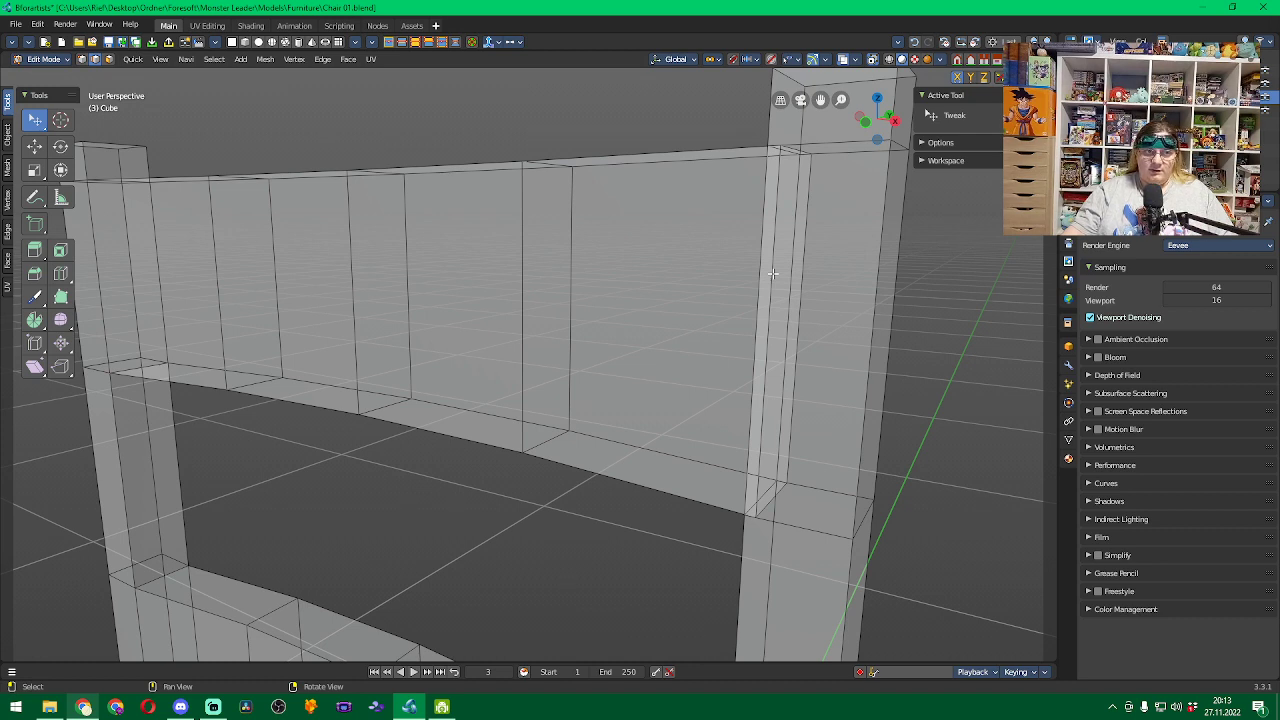
Try hiding the four edges that outline the inner face at the upper slat's joint with the post, and undo the hiding.
left_click(773, 272)
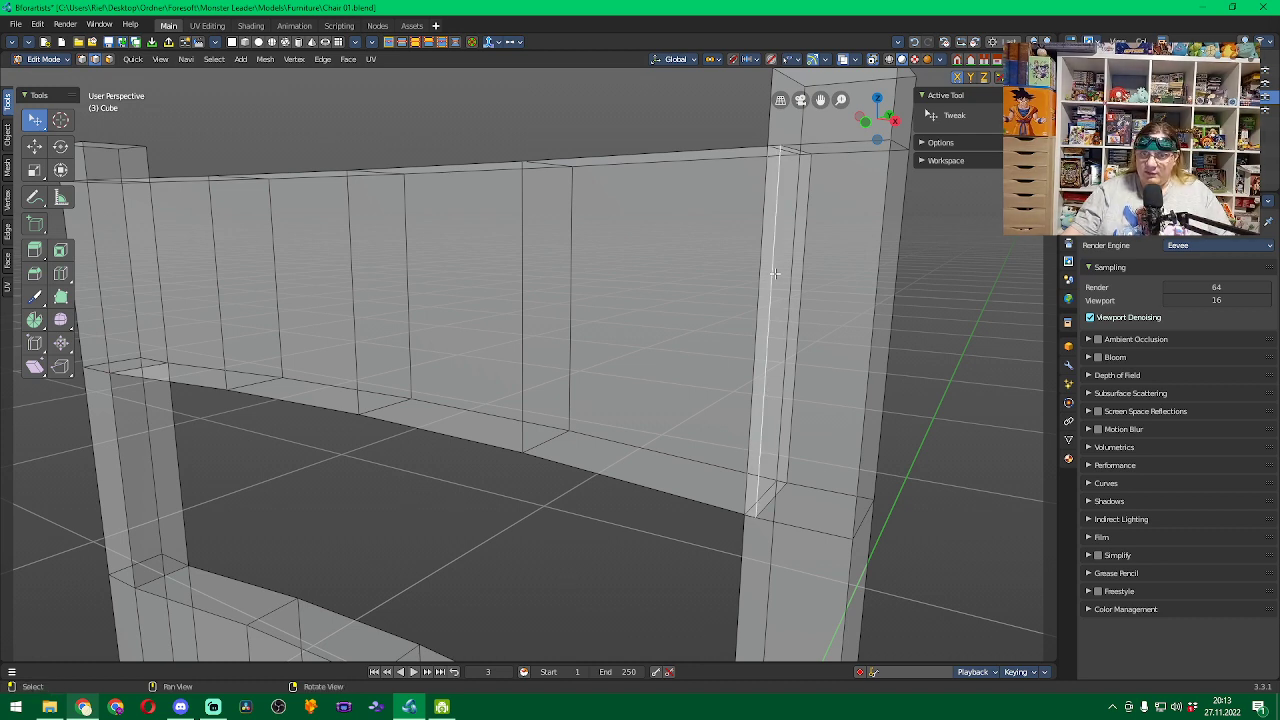
middle_click_drag(968, 335, 651, 283)
left_click(723, 224)
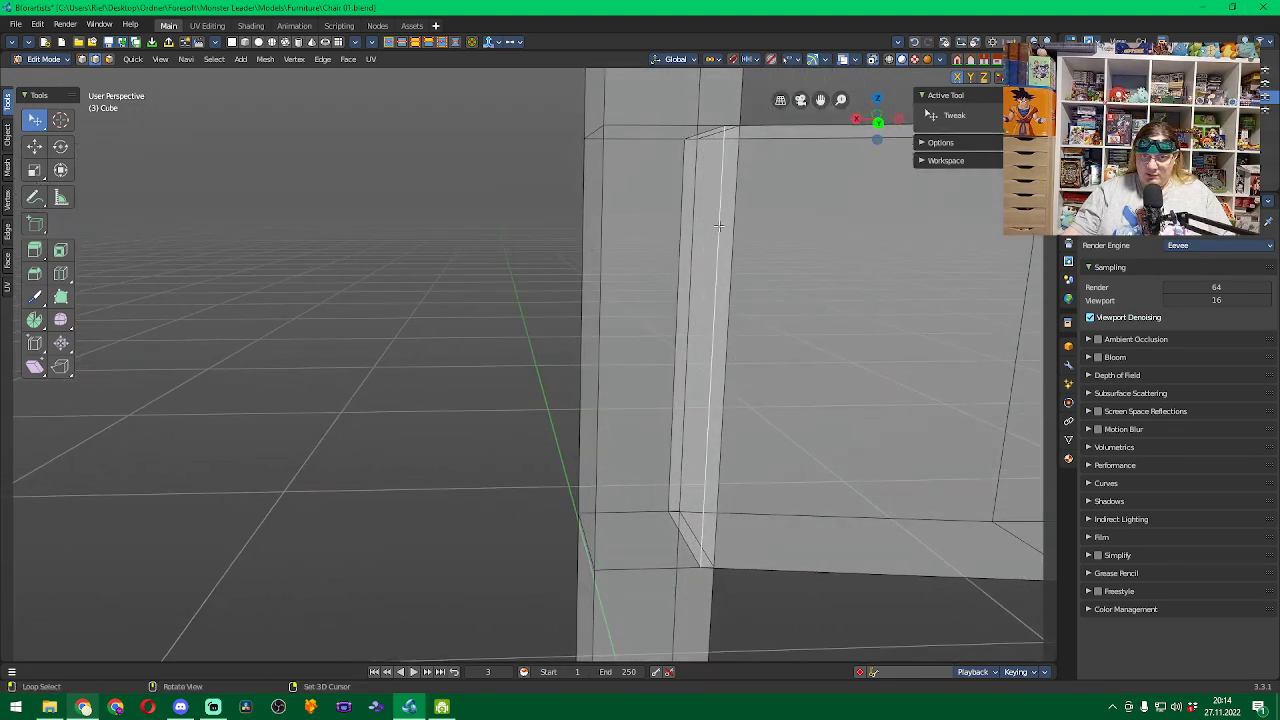
left_click(701, 132, "shift")
left_click(682, 181, "shift")
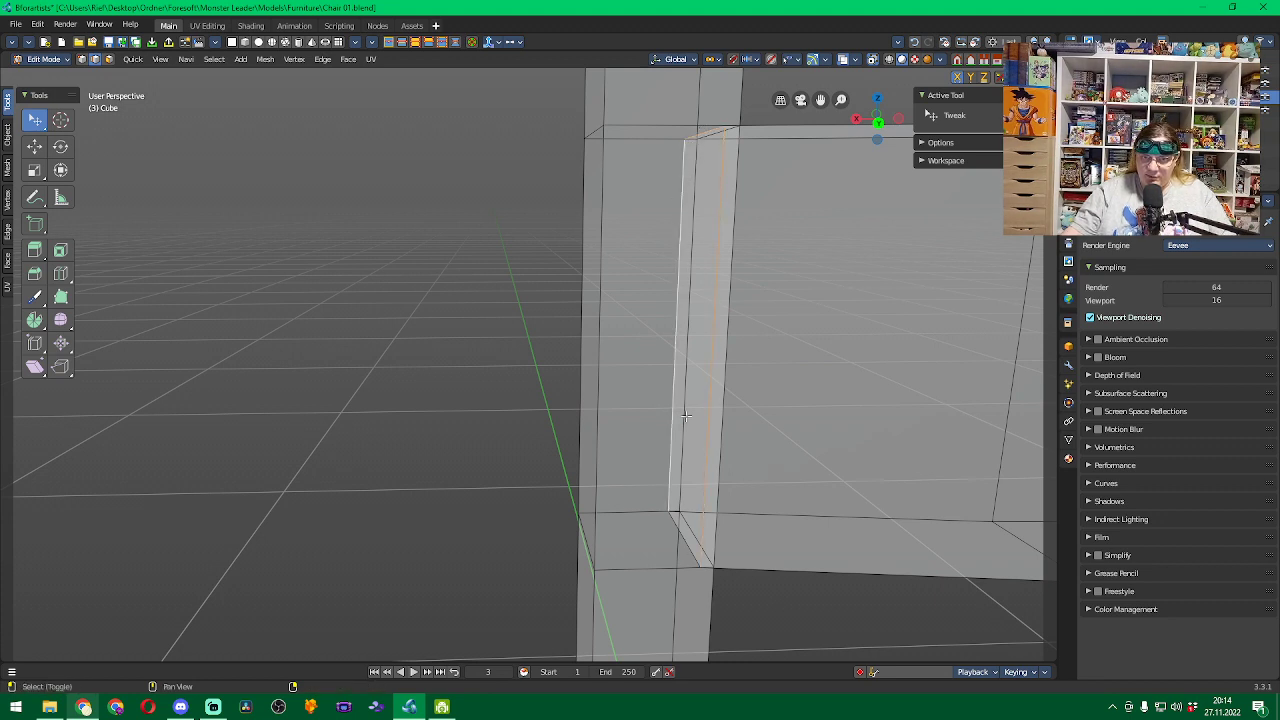
left_click(685, 544, "shift")
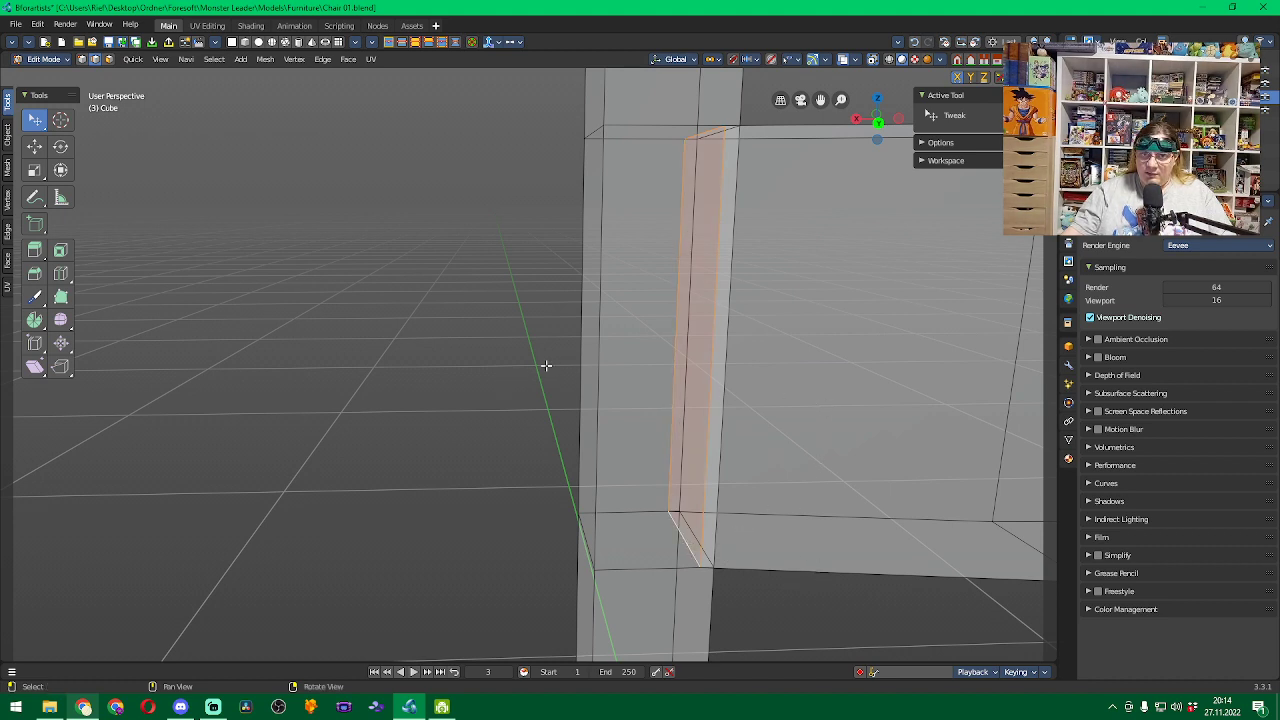
middle_click_drag(546, 363, 451, 356)
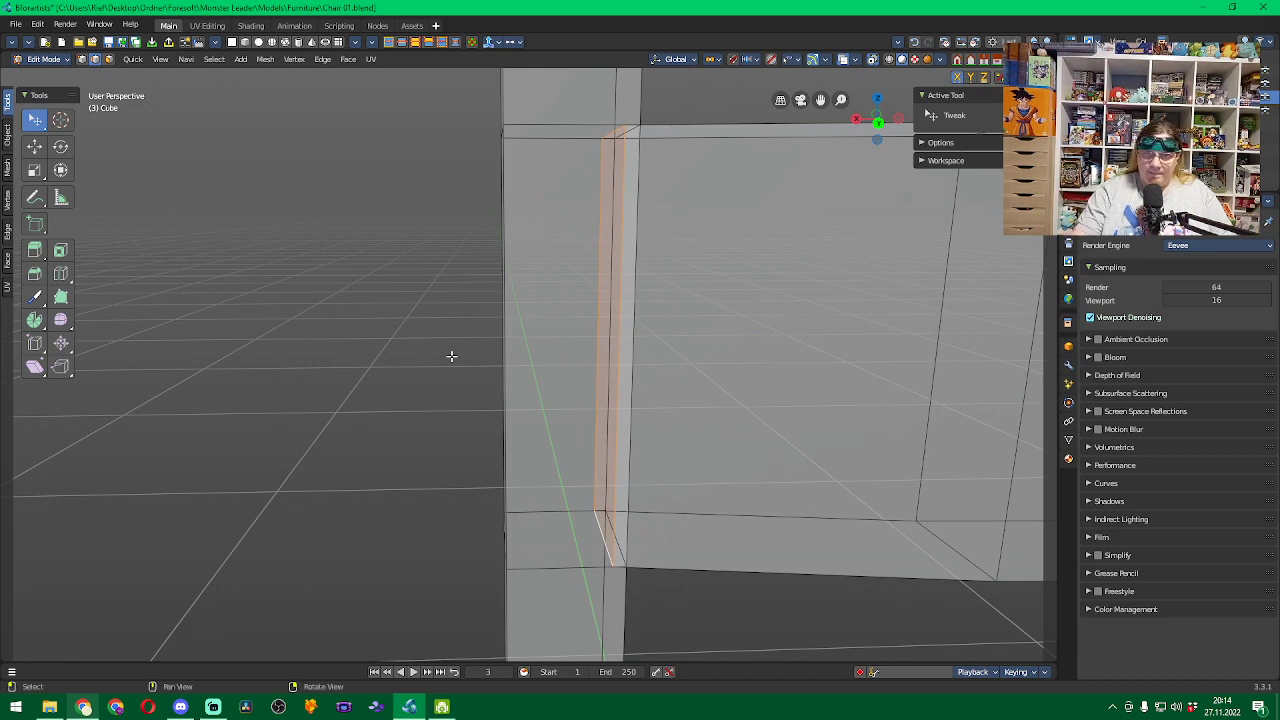
key("h")
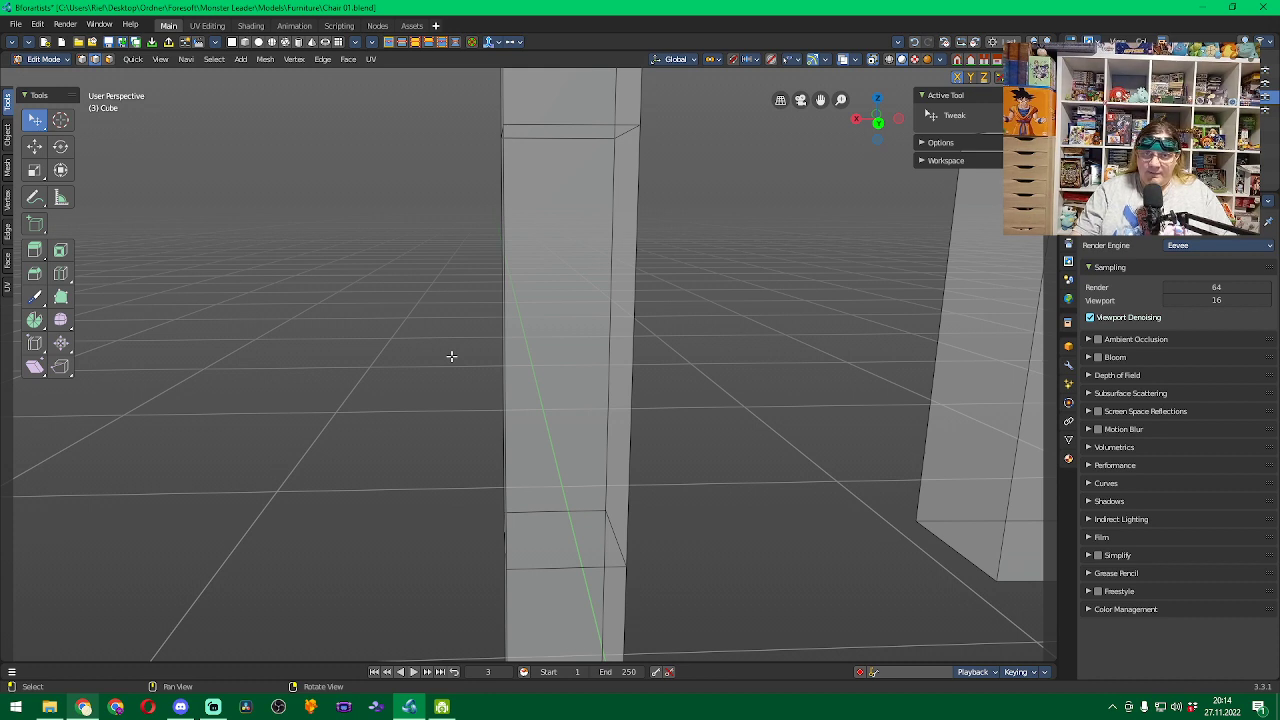
key("ctrl+z")
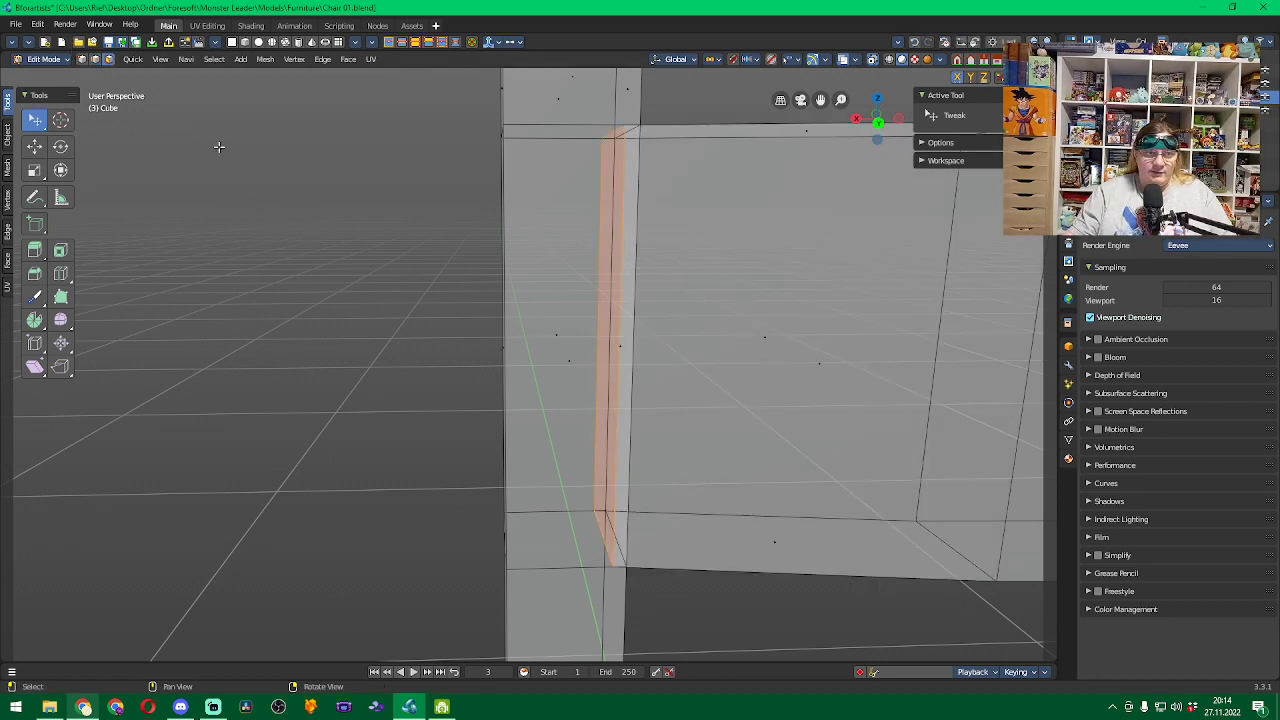
Examine the inner faces at the upper slat's joint up close in face selection mode, and turn off X-ray display.
key("3")
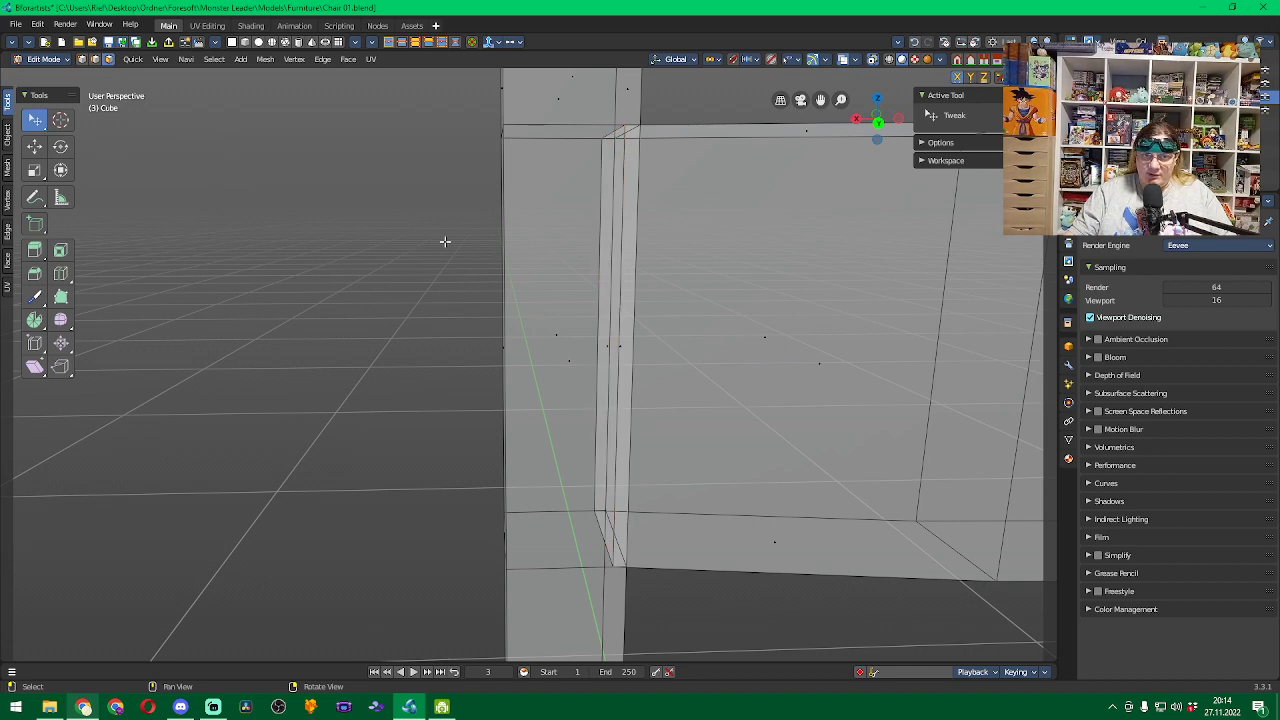
middle_click_drag(445, 241, 492, 236)
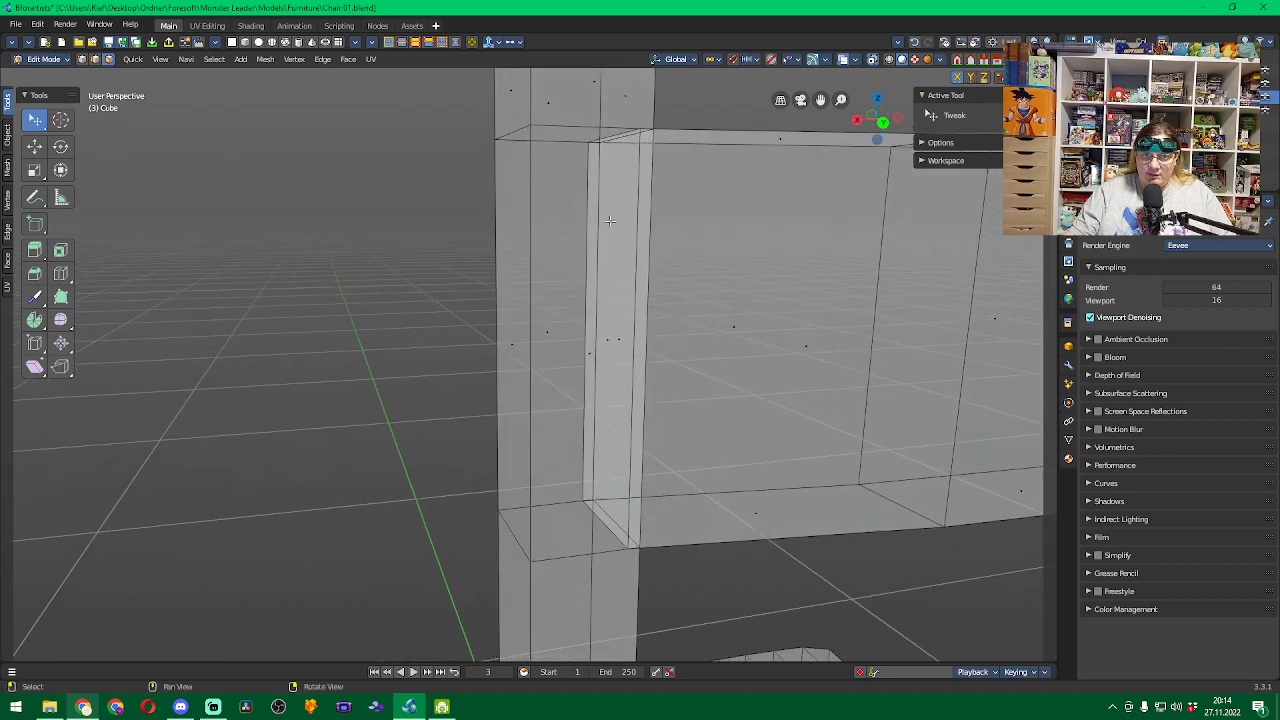
scroll(613, 253, "up", 5)
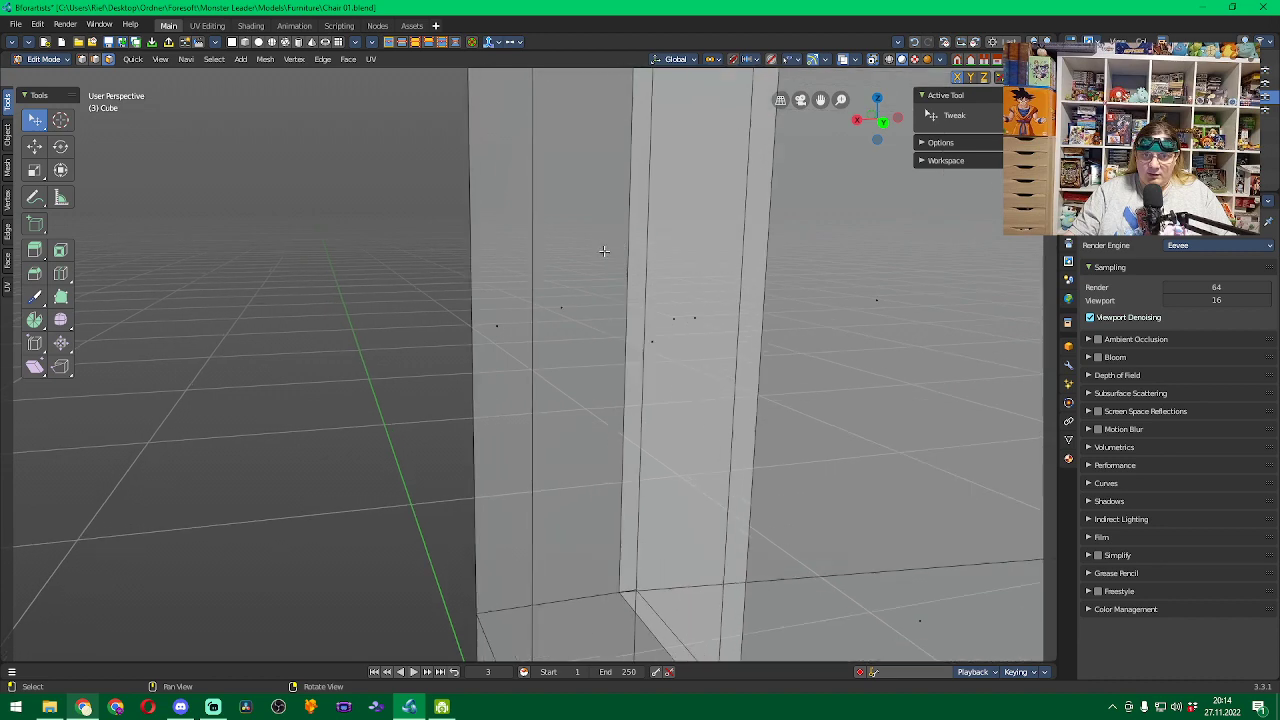
key("ctrl+z")
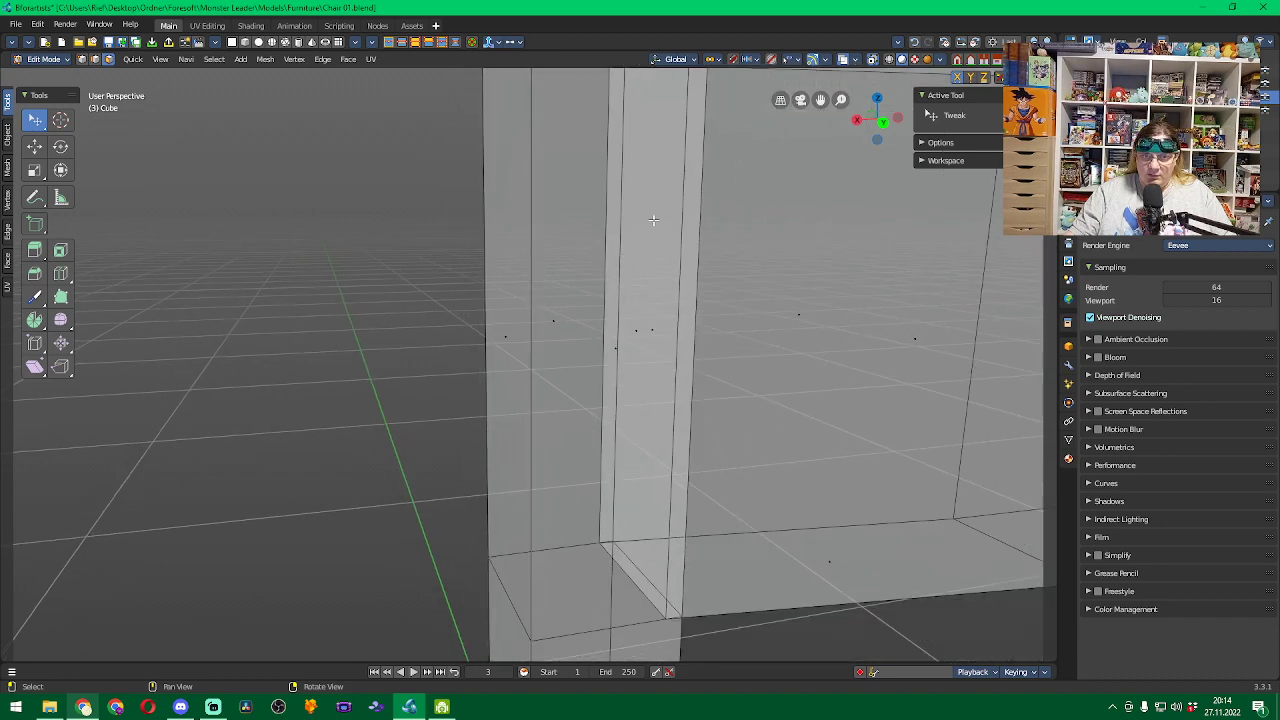
scroll(653, 219, "up", 5)
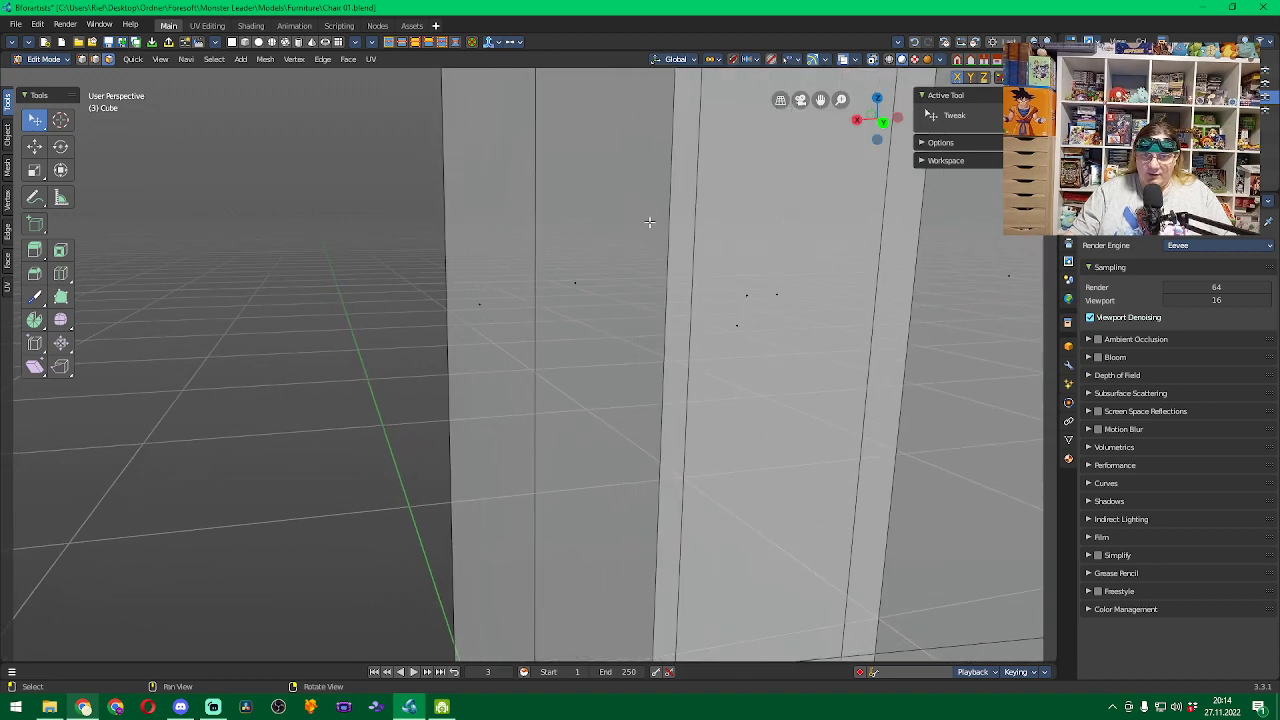
middle_click_drag(804, 233, 836, 225)
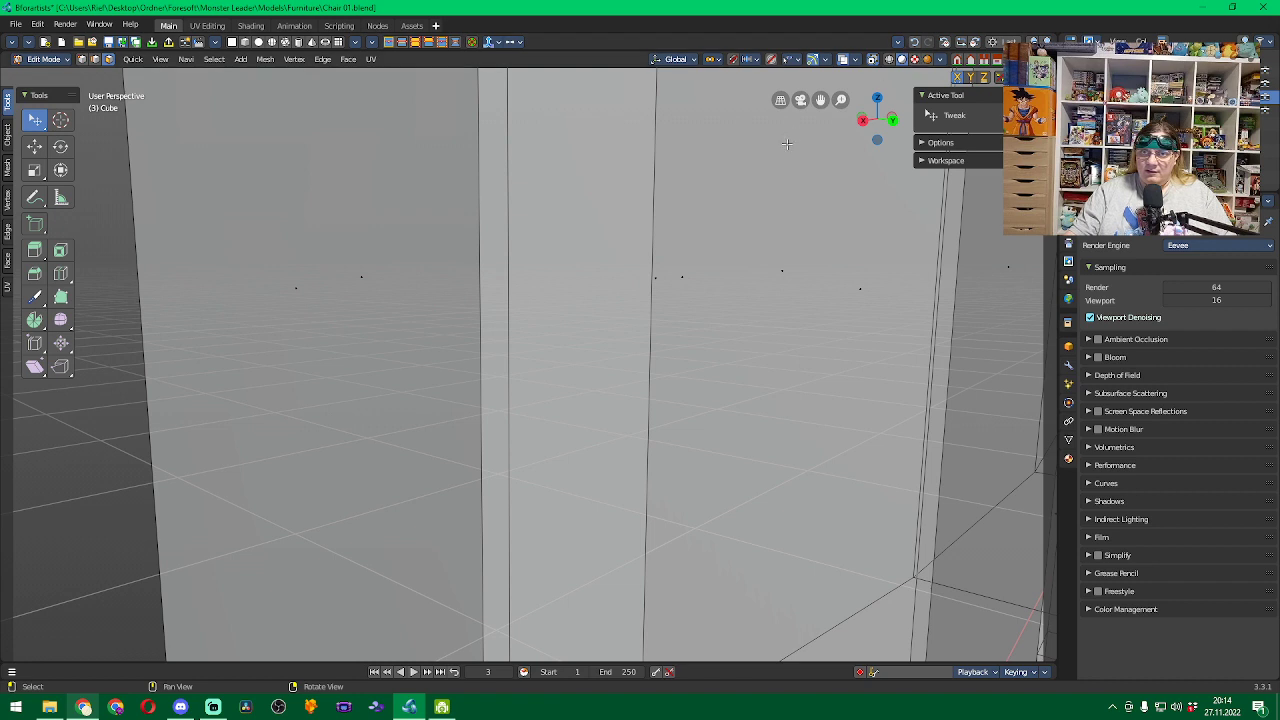
key("alt+z")
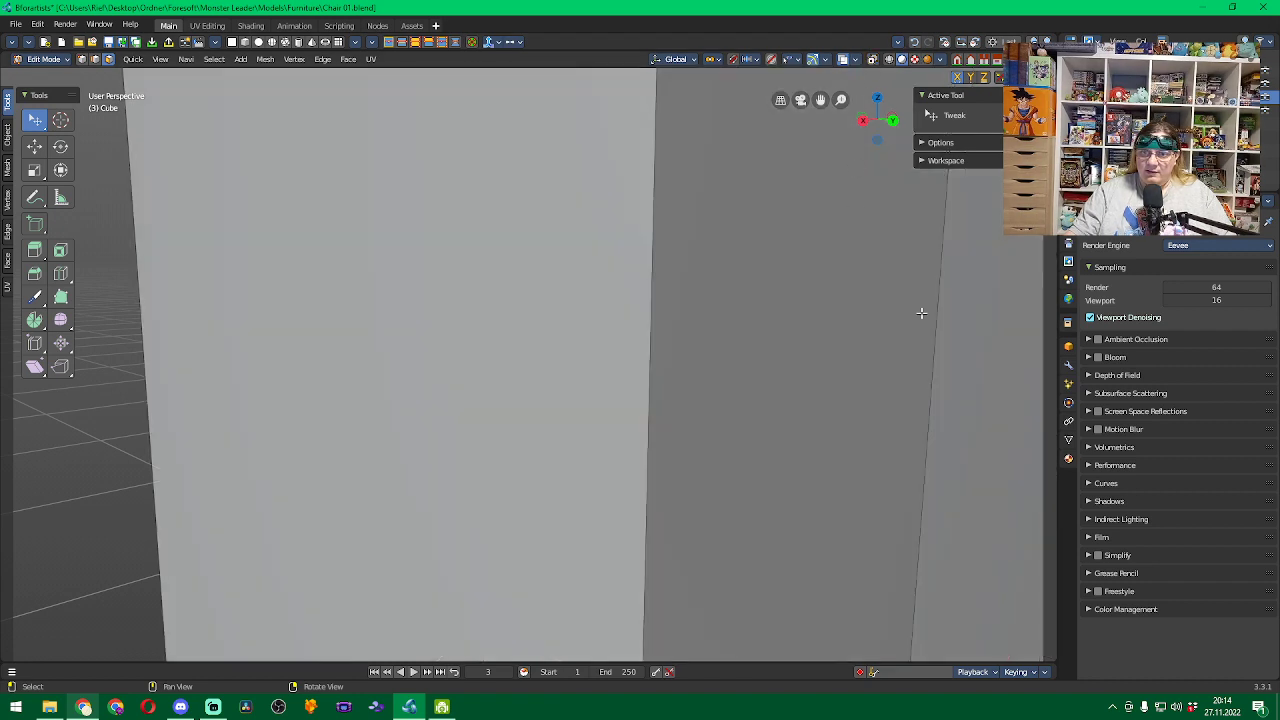
scroll(921, 313, "down", 4)
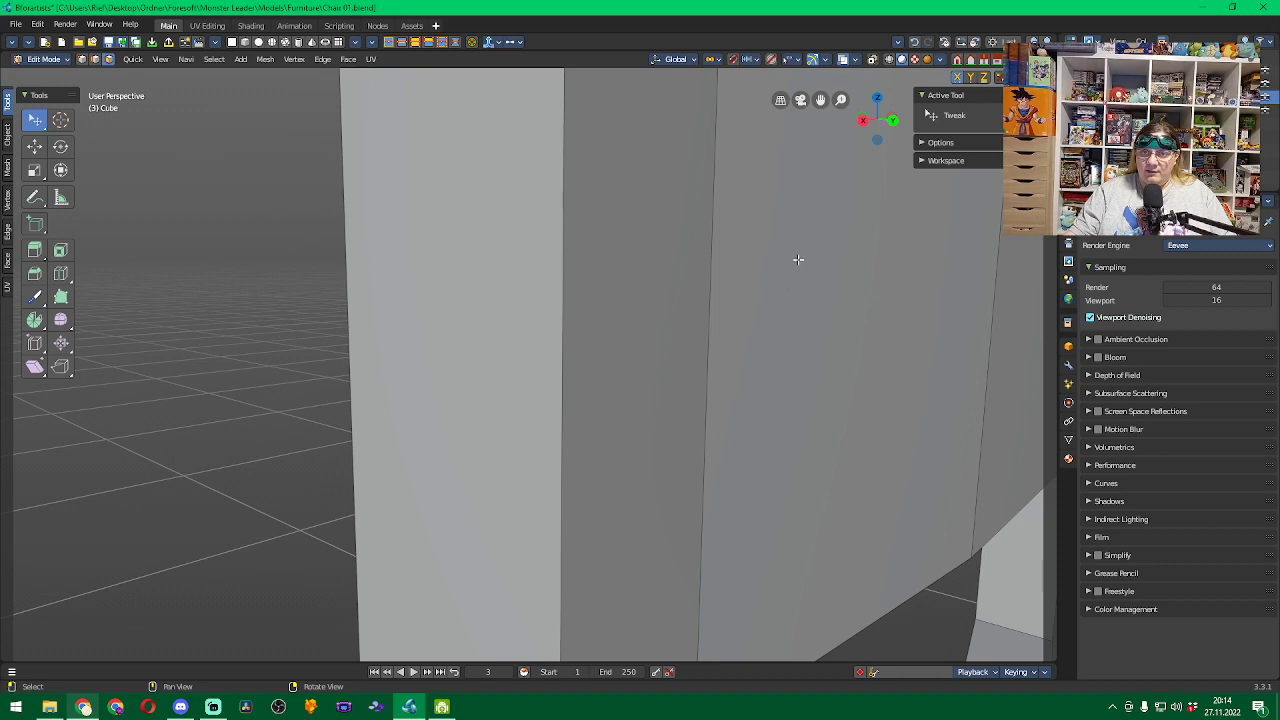
Hide the post's outer side face beside the upper backrest slat.
left_click(786, 260)
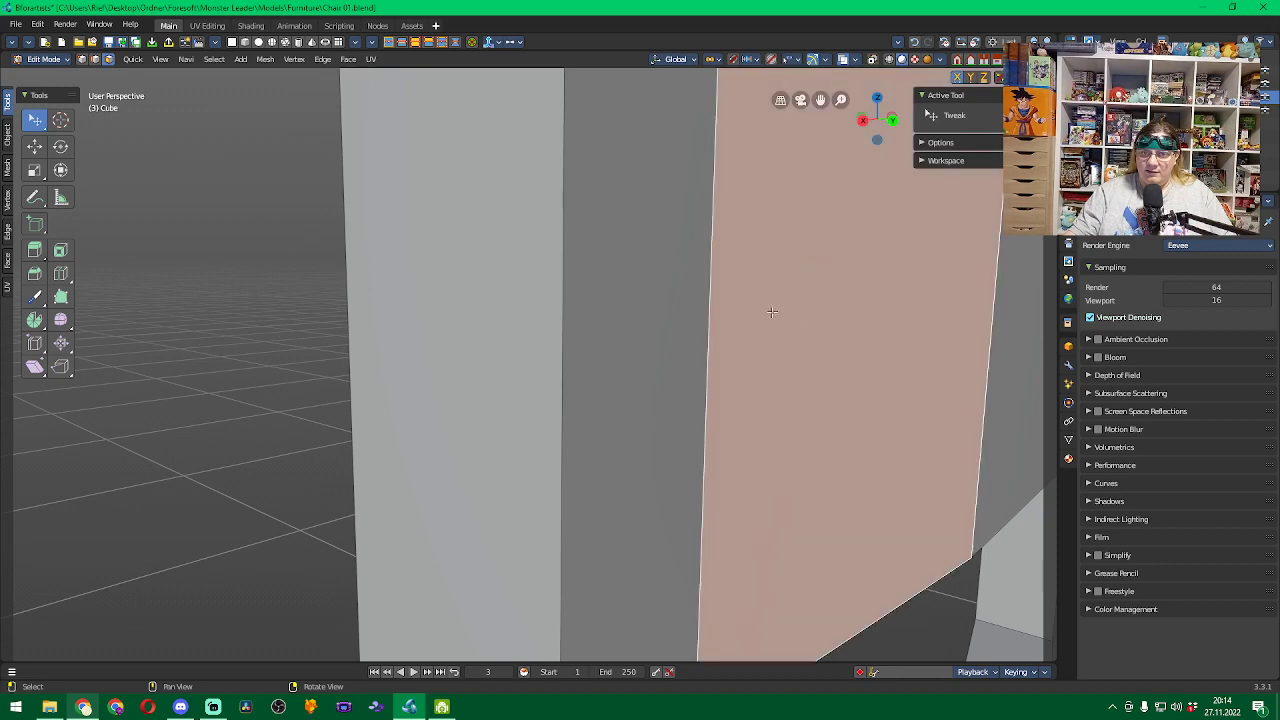
left_click(482, 286)
middle_click_drag(287, 281, 360, 277)
key("h")
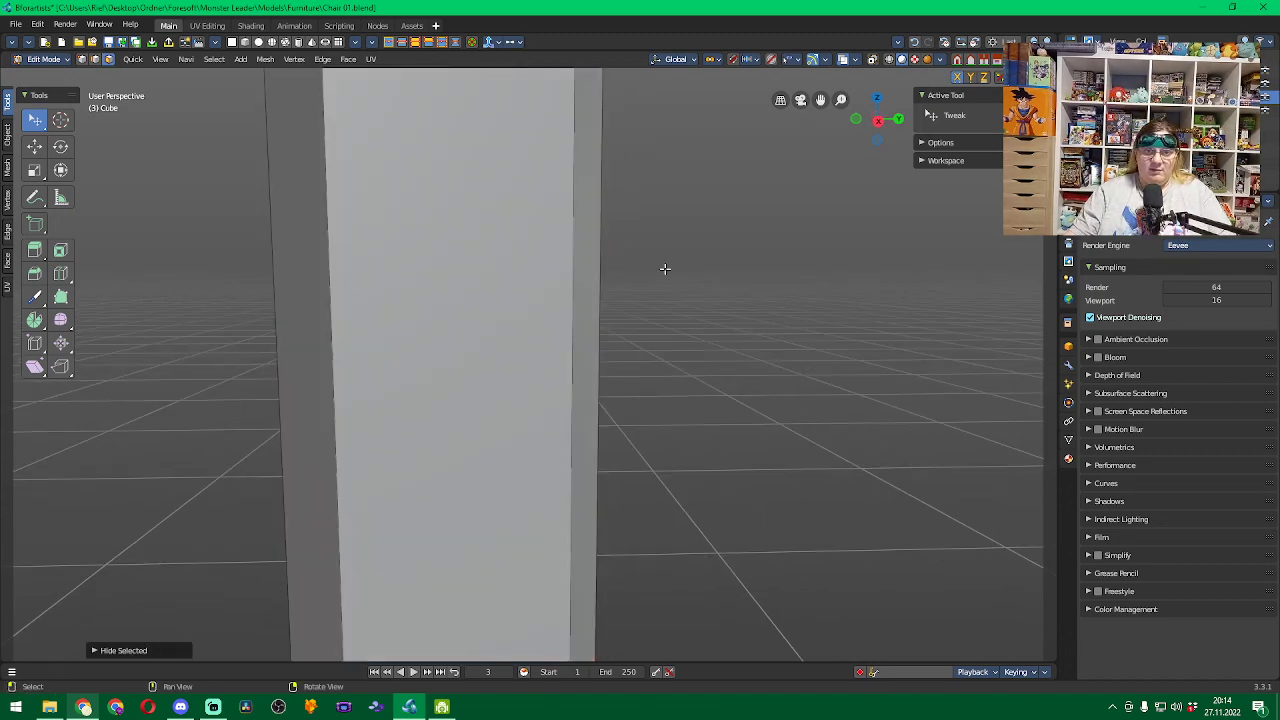
Hide the two inner faces inside the post that close off the end of the upper slat.
middle_click_drag(663, 271, 636, 268)
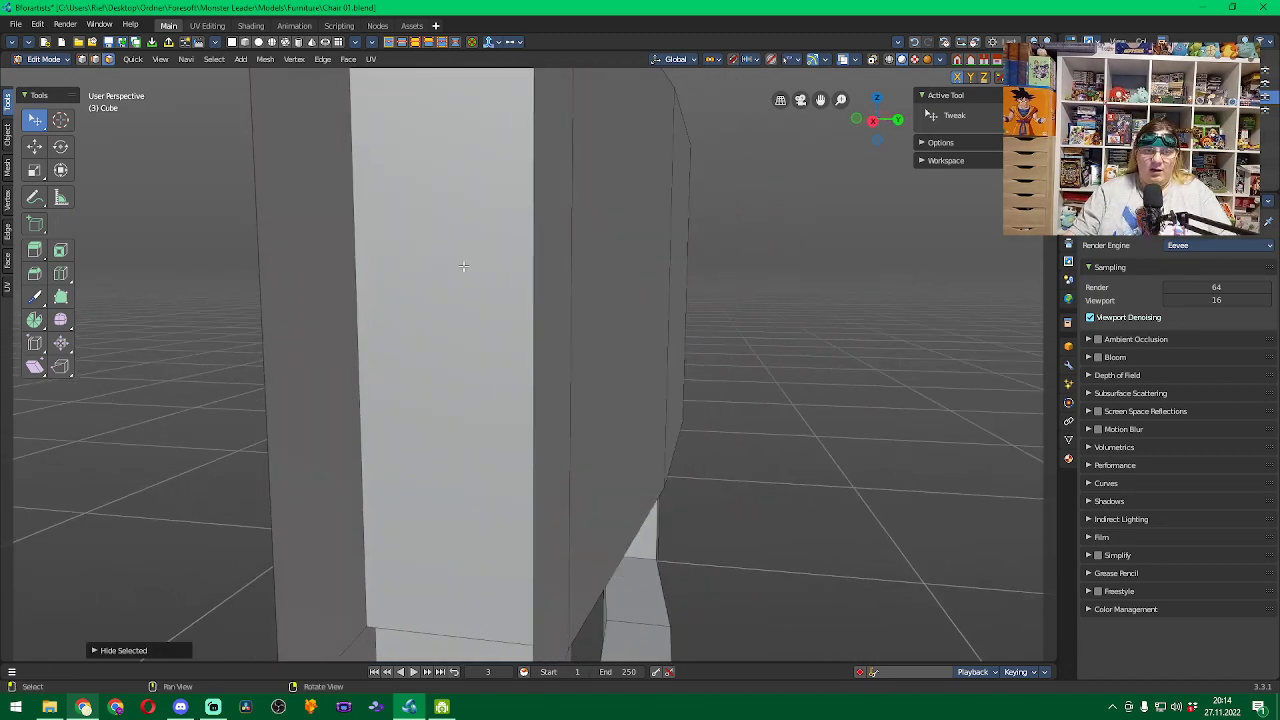
left_click(463, 266)
key("alt+a")
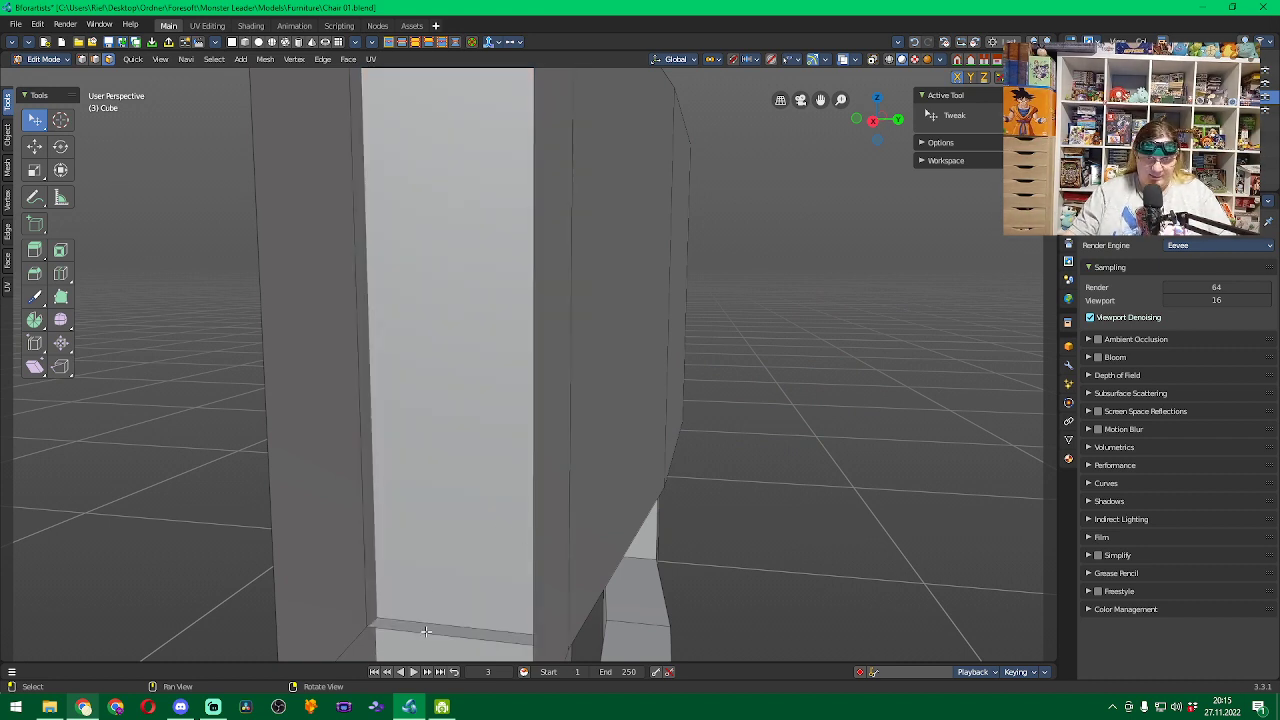
left_click(437, 514)
key("alt+a")
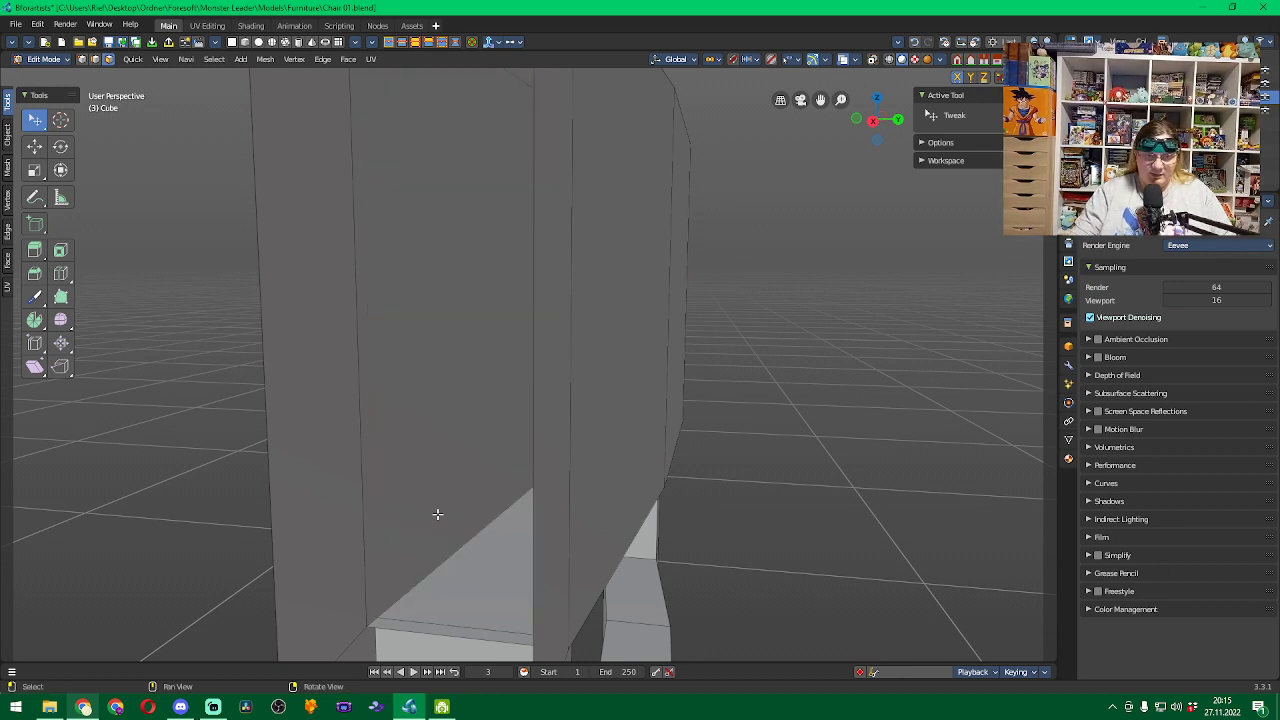
Check the upper slat's underside face and its end edge by selecting them, and clear the selection.
left_click(419, 627)
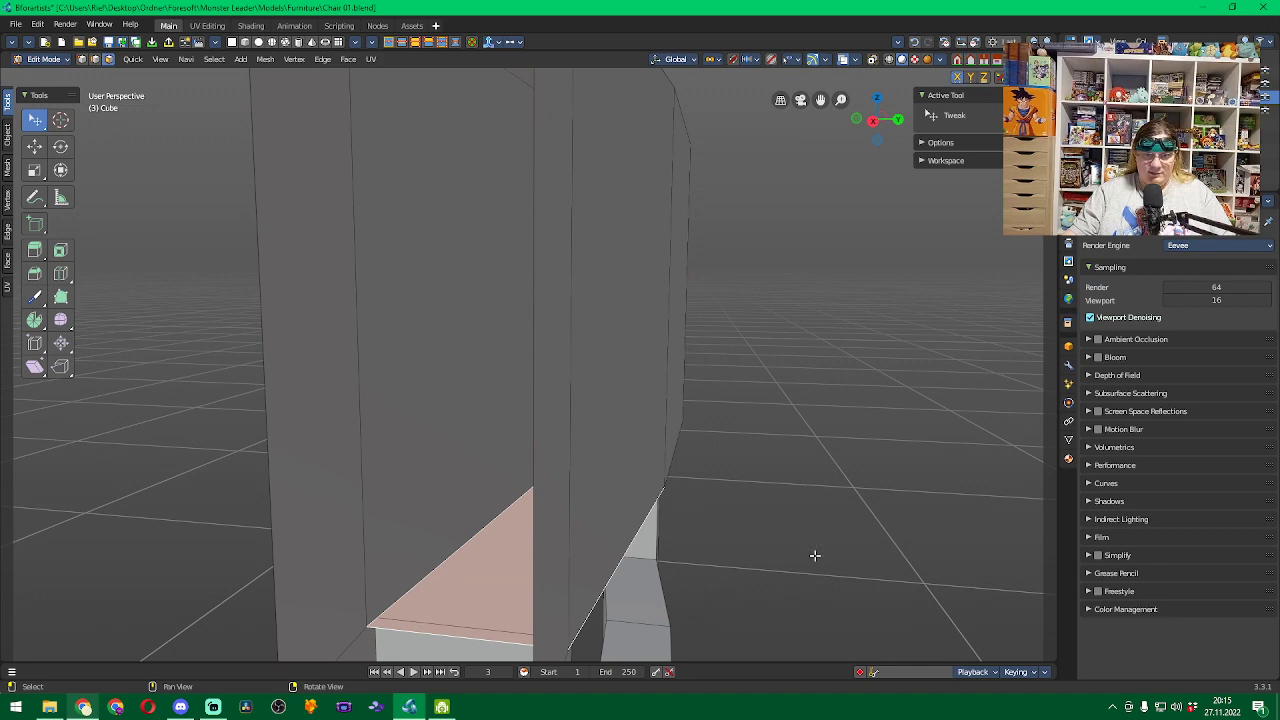
middle_click_drag(817, 554, 746, 551)
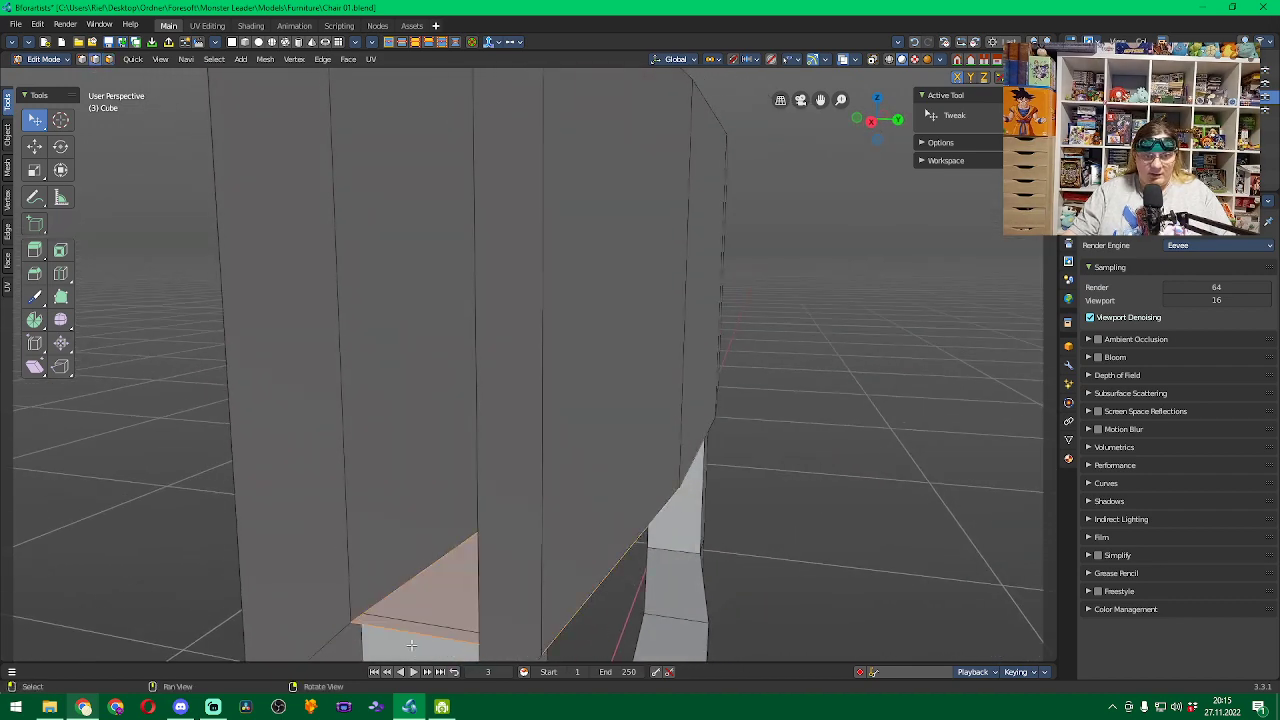
left_click(400, 628)
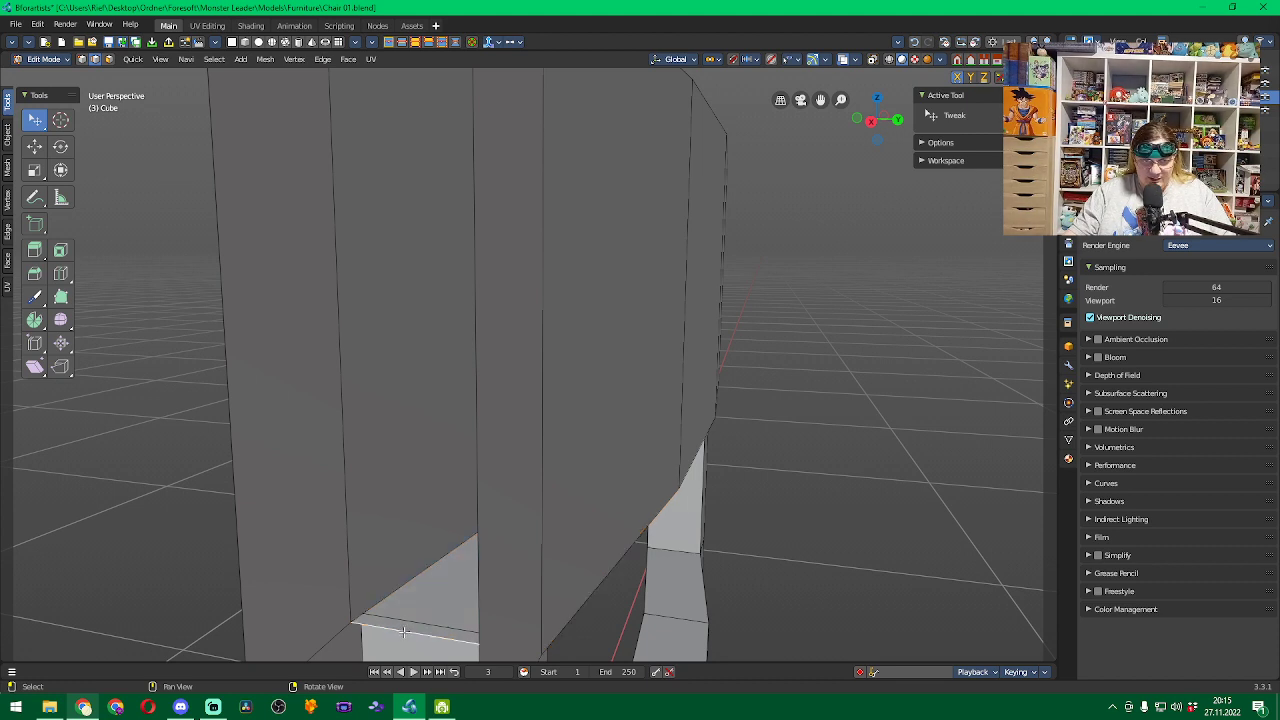
left_click(403, 627, "shift")
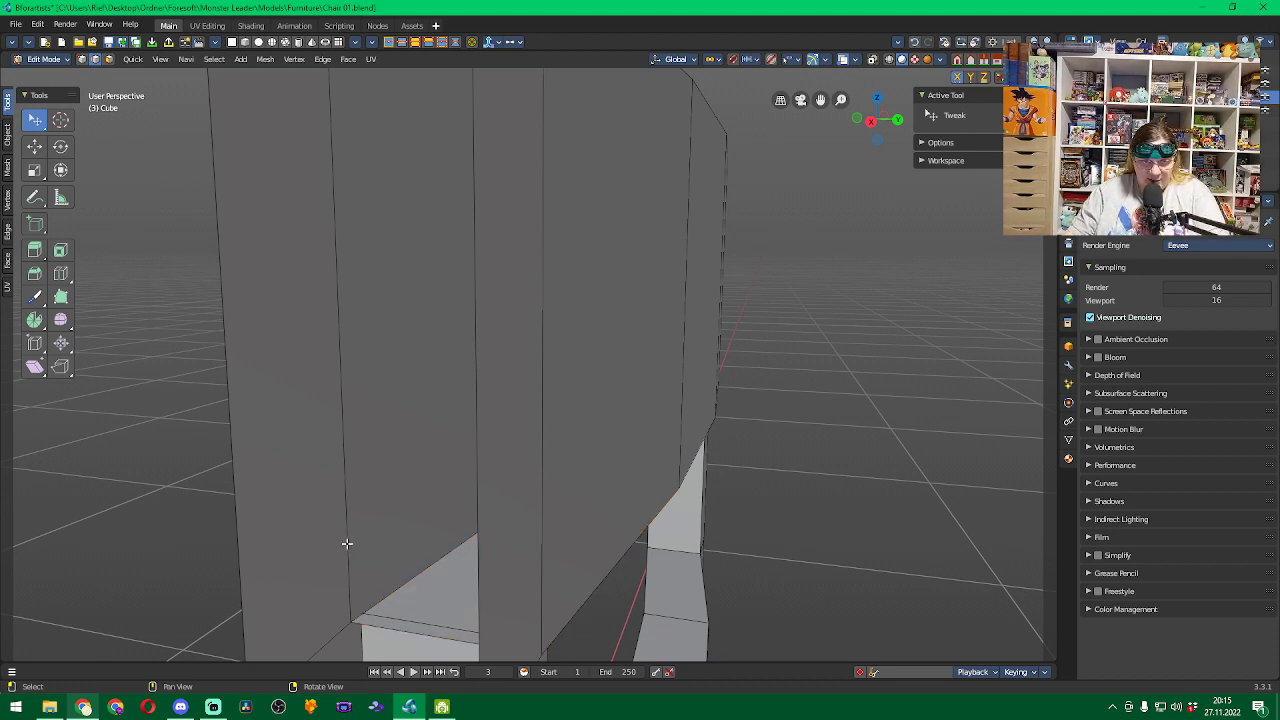
Check the two closely spaced vertical edges where the upper slat meets the post by selecting them individually.
middle_click_drag(206, 537, 175, 522)
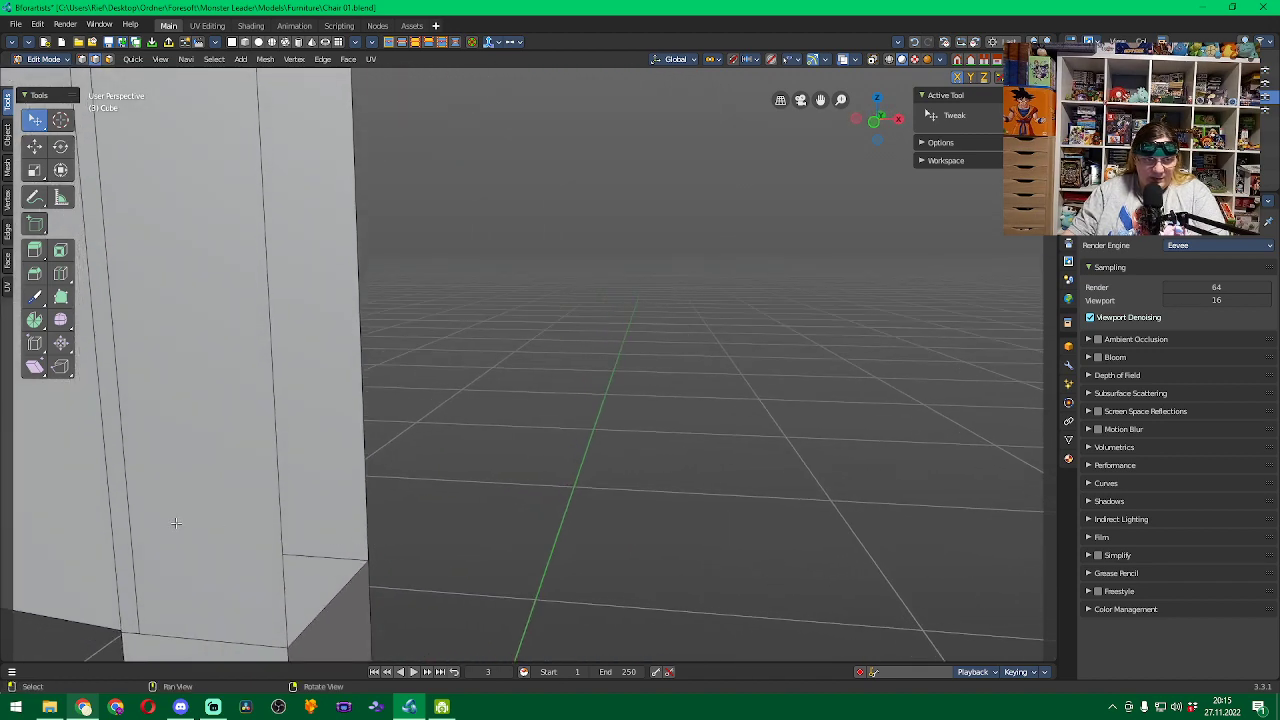
left_click(130, 525)
key("ctrl+z")
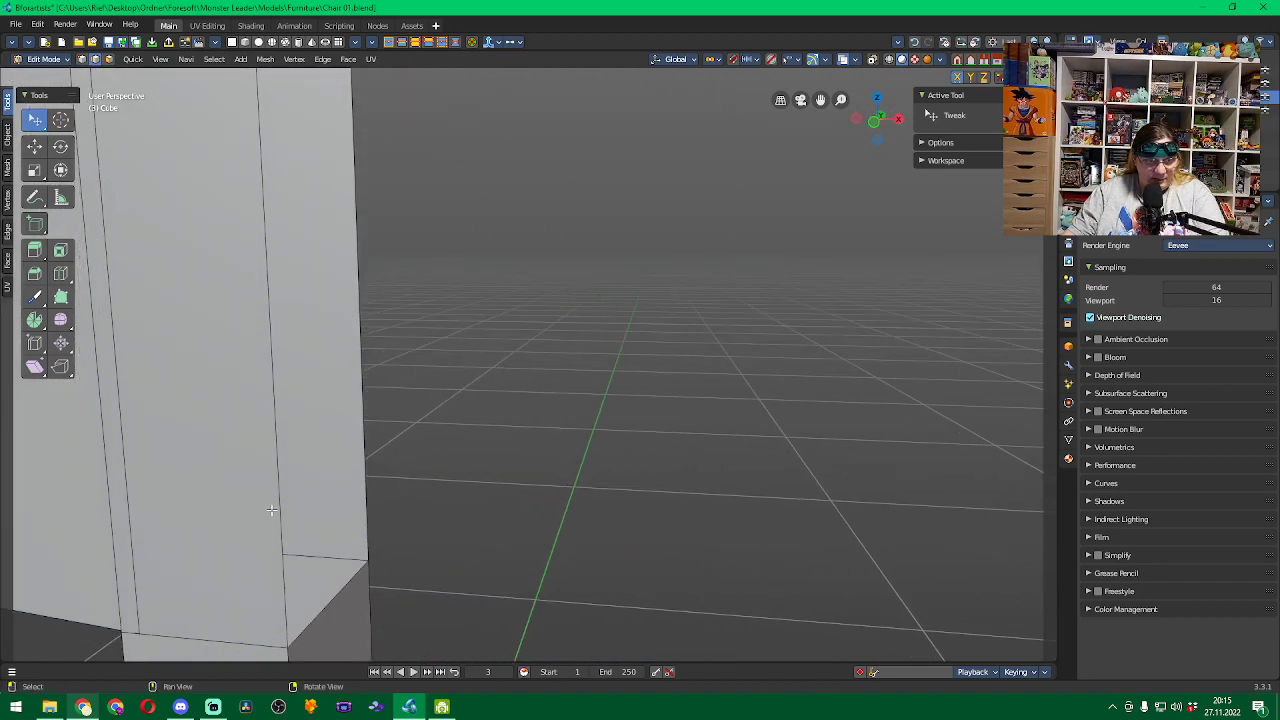
middle_click_drag(510, 494, 481, 501)
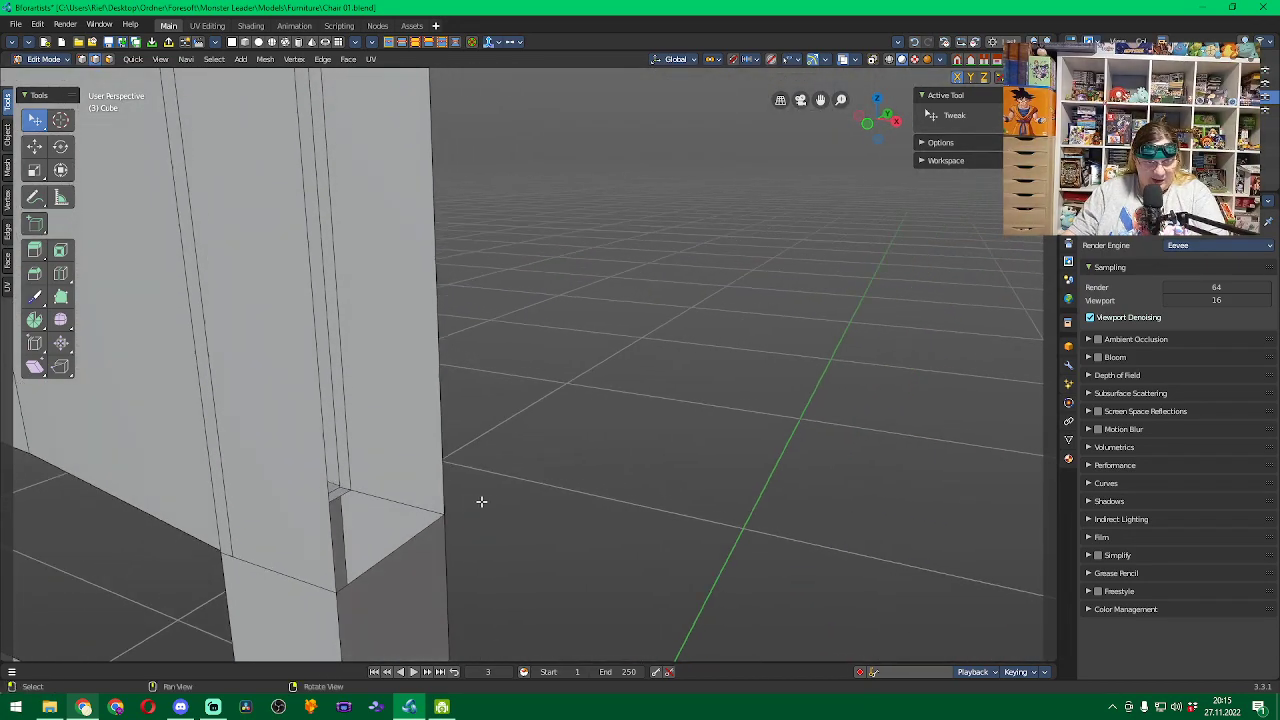
left_click(225, 486)
key("ctrl+z")
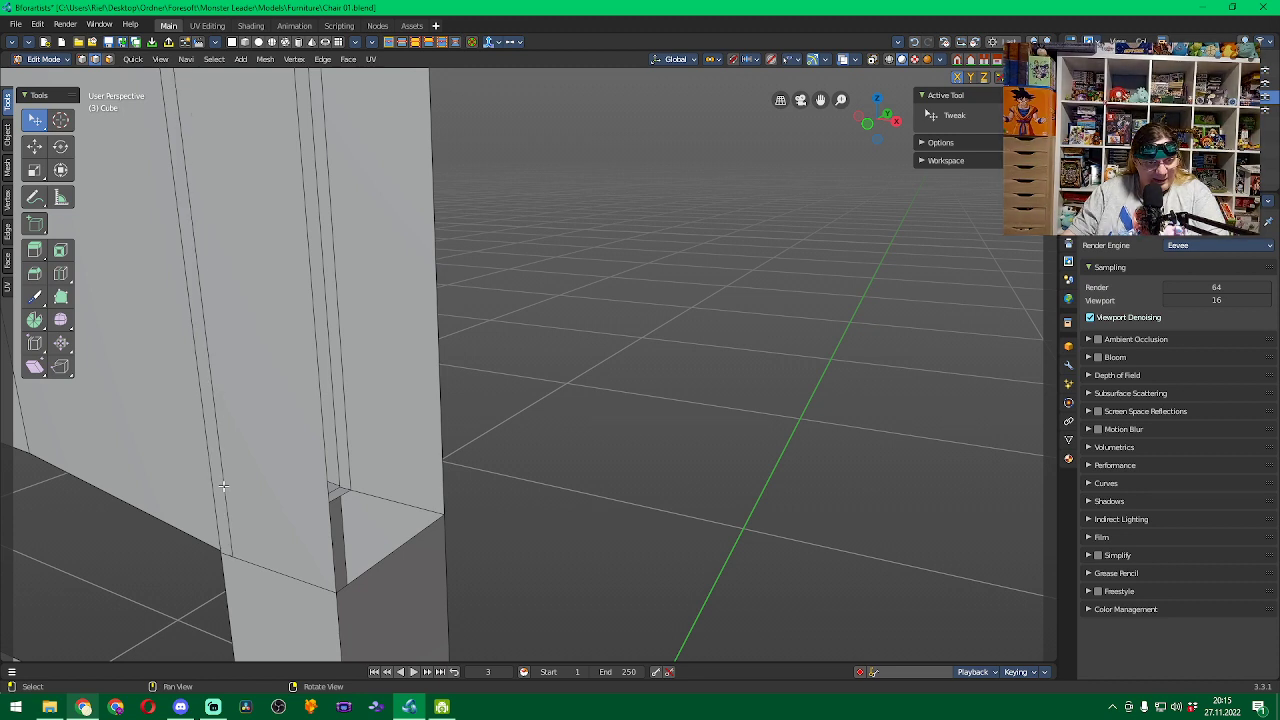
left_click(224, 486)
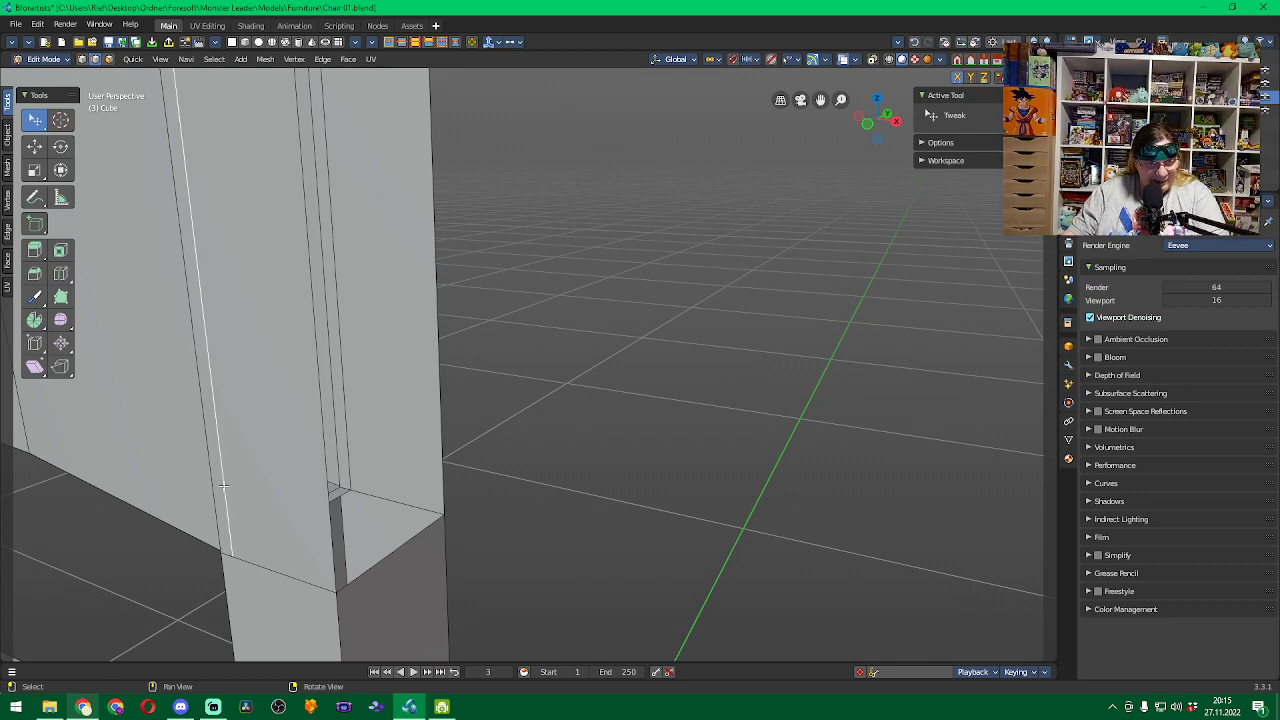
key("ctrl+z")
left_click(212, 487)
key("ctrl+z")
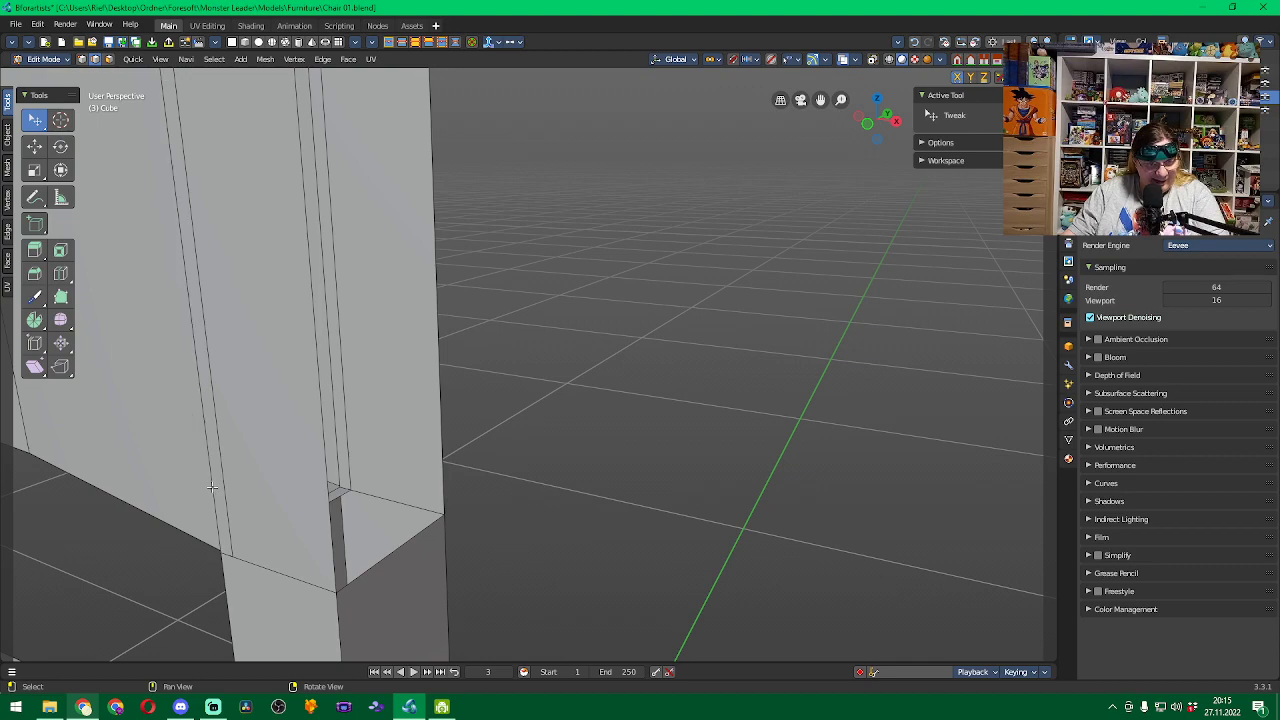
left_click(224, 486)
key("ctrl+z")
Check the end edge of the slat's underside from below, and select the adjoining underside face.
middle_click_drag(621, 455, 660, 415)
left_click(667, 355)
key("ctrl+z")
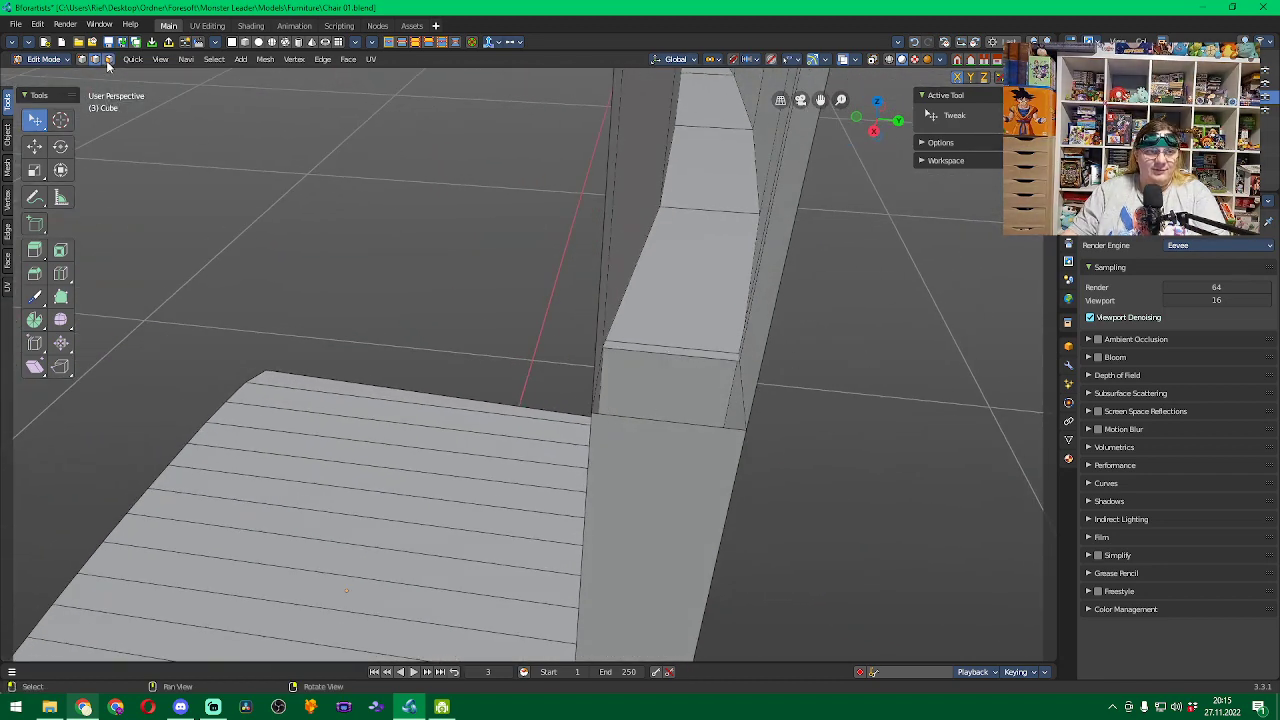
left_click(689, 352)
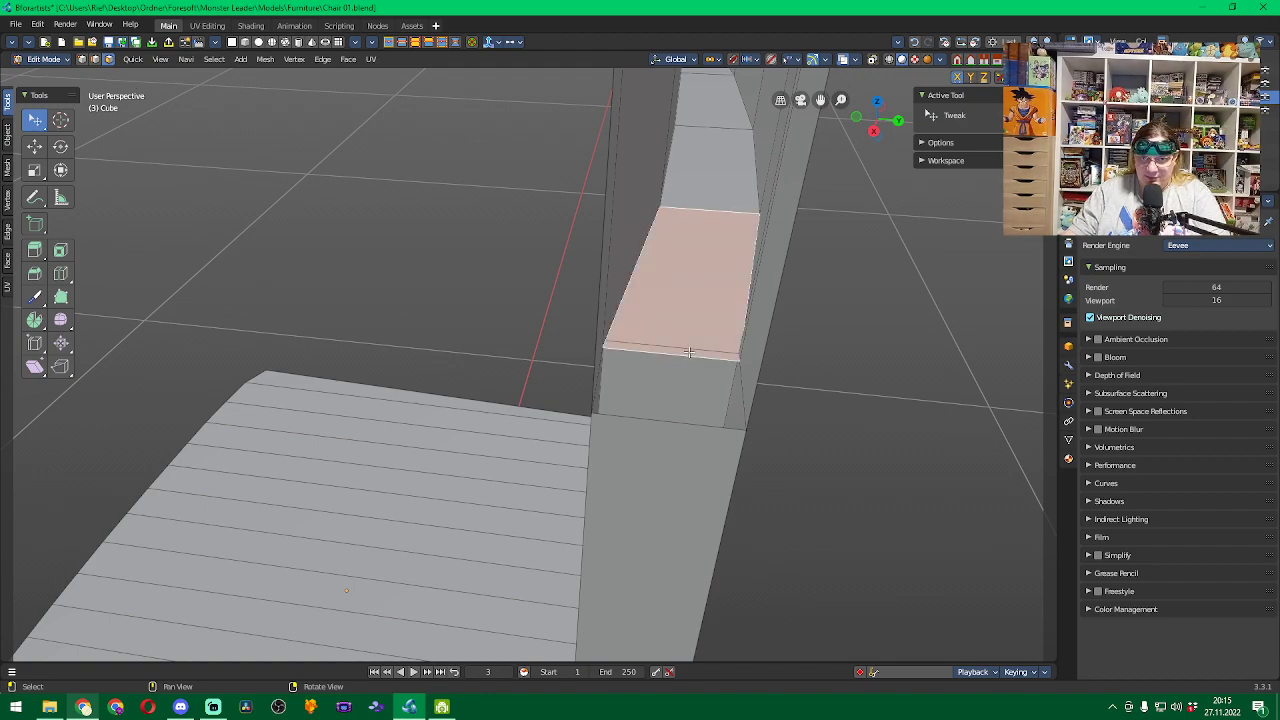
Examine the joint from the front and back, checking the post's edges beside the upper slat in edge selection.
middle_click_drag(871, 389, 859, 422)
middle_click_drag(840, 480, 878, 310)
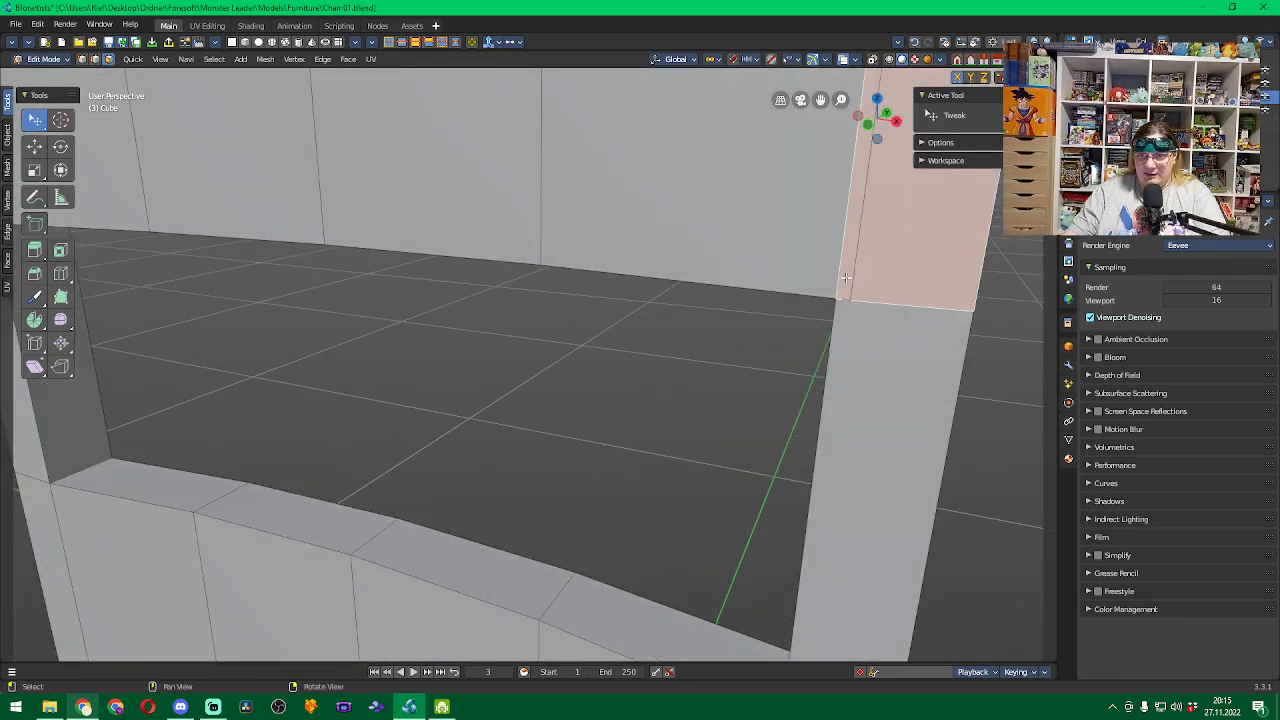
middle_click_drag(1015, 351, 459, 127)
left_click(95, 59)
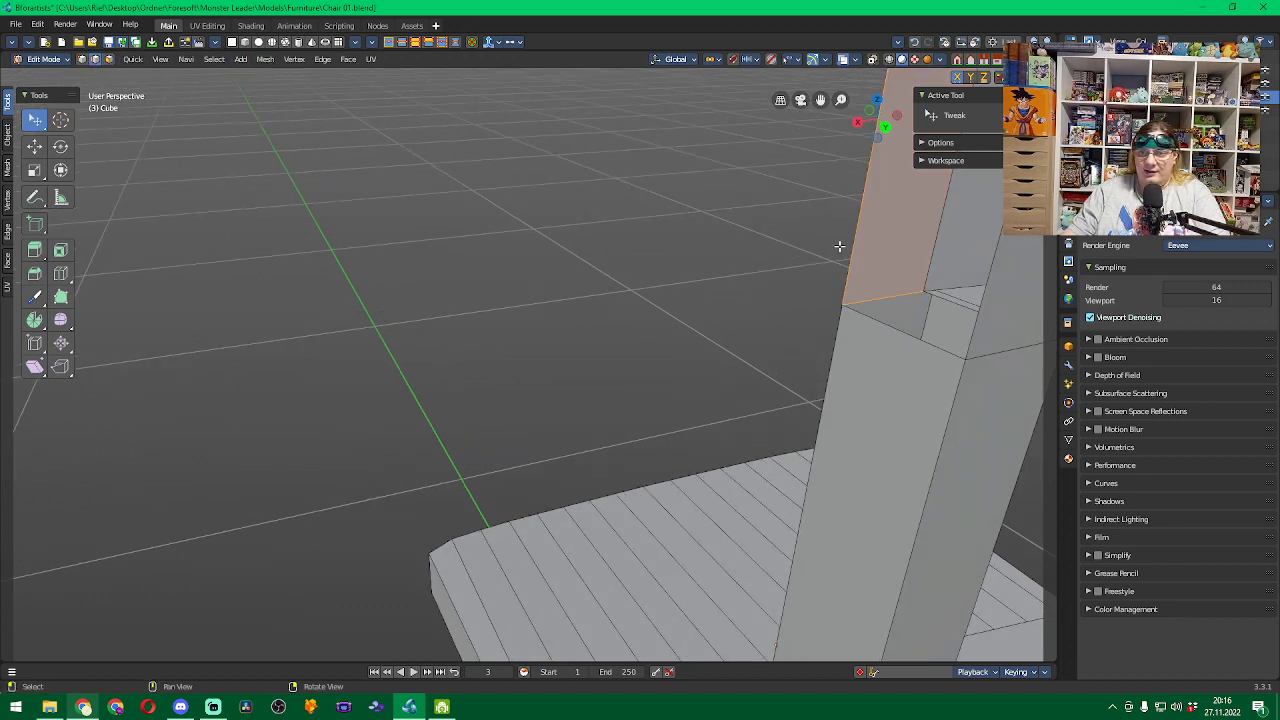
left_click(931, 249)
left_click(919, 305)
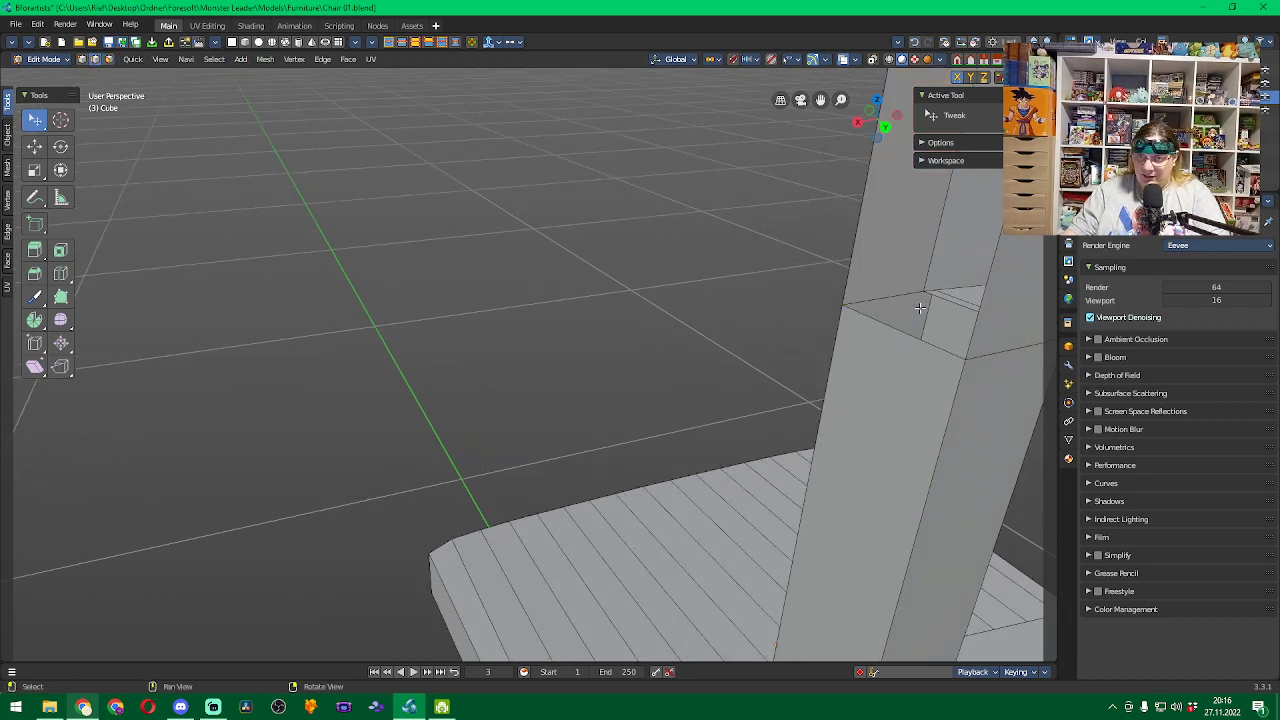
Hide the post's back and front faces beside the upper slat's joint.
middle_click_drag(969, 368, 931, 325)
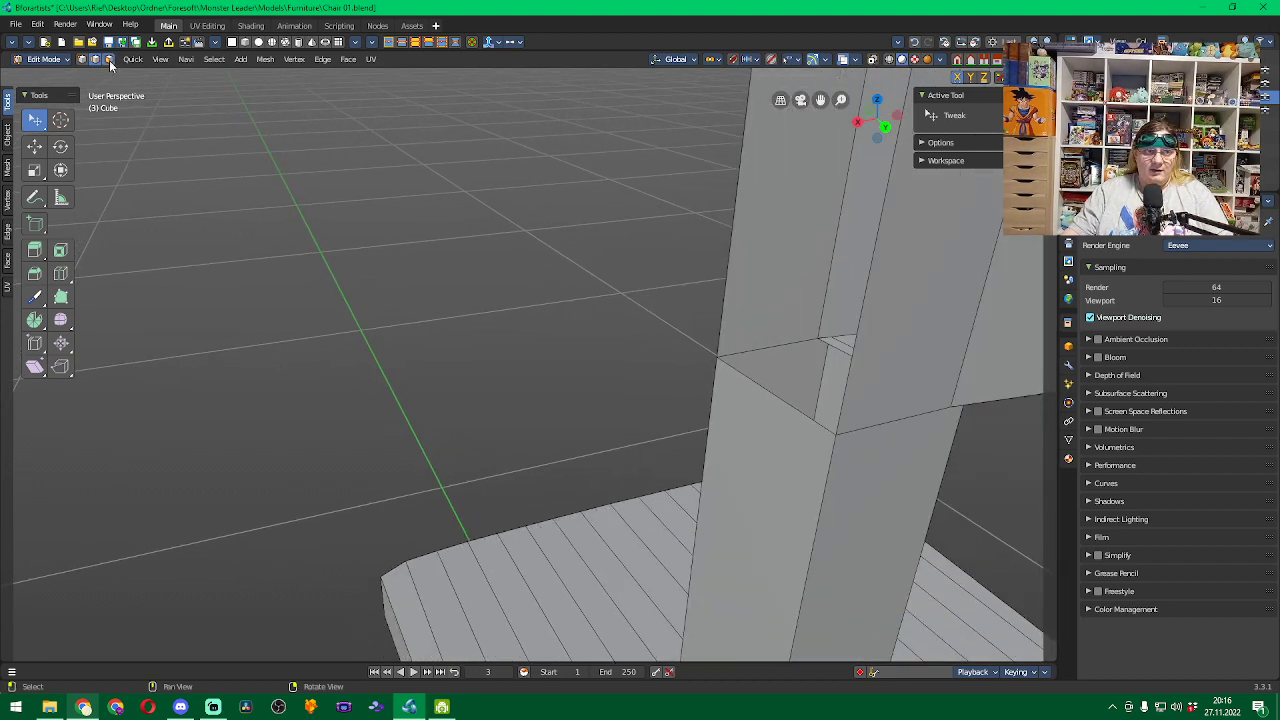
left_click(930, 300)
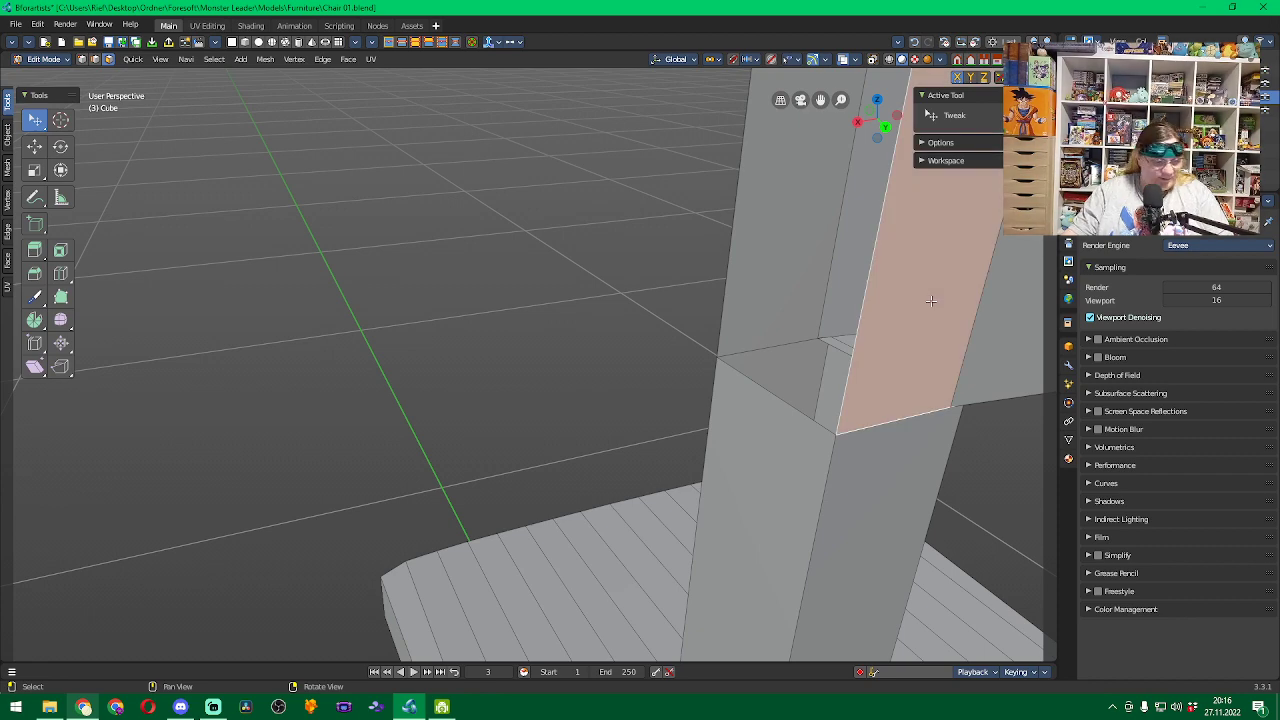
key("h")
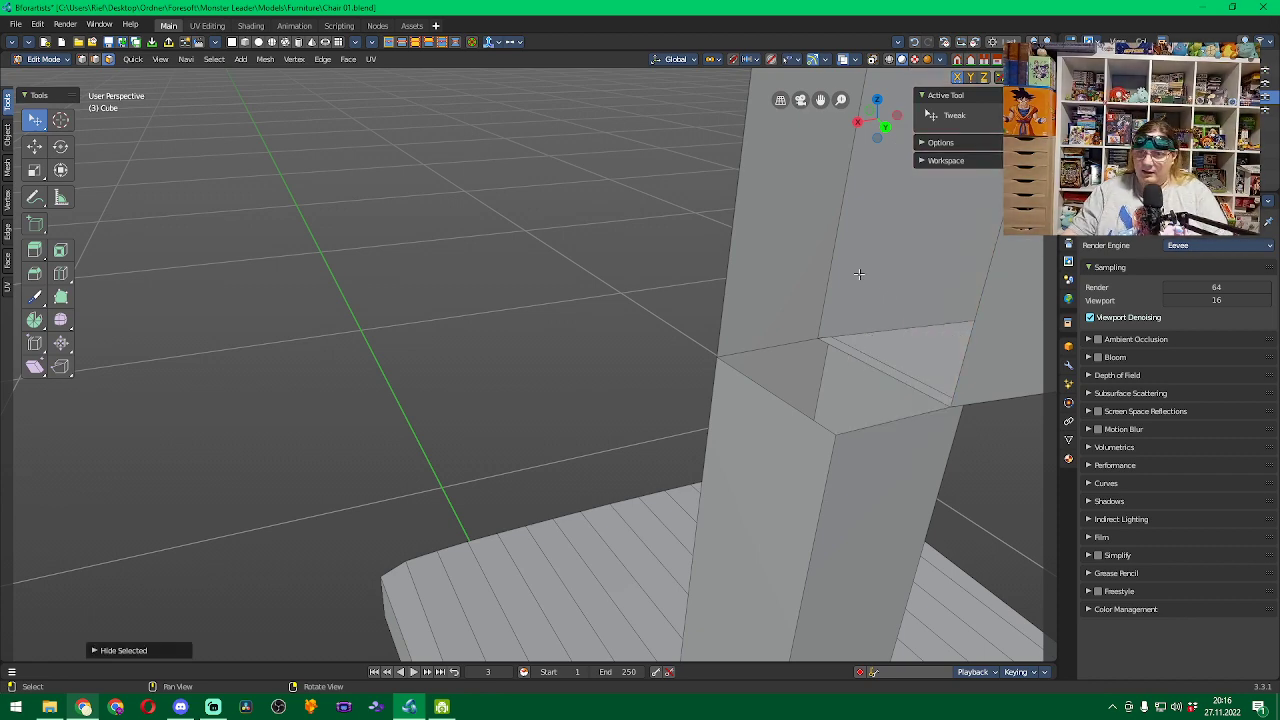
left_click(797, 242)
key("h")
Examine the opened joint between the upper slat and the post from several angles, selecting the narrow face at the slat's underside end.
middle_click_drag(734, 281, 1000, 289)
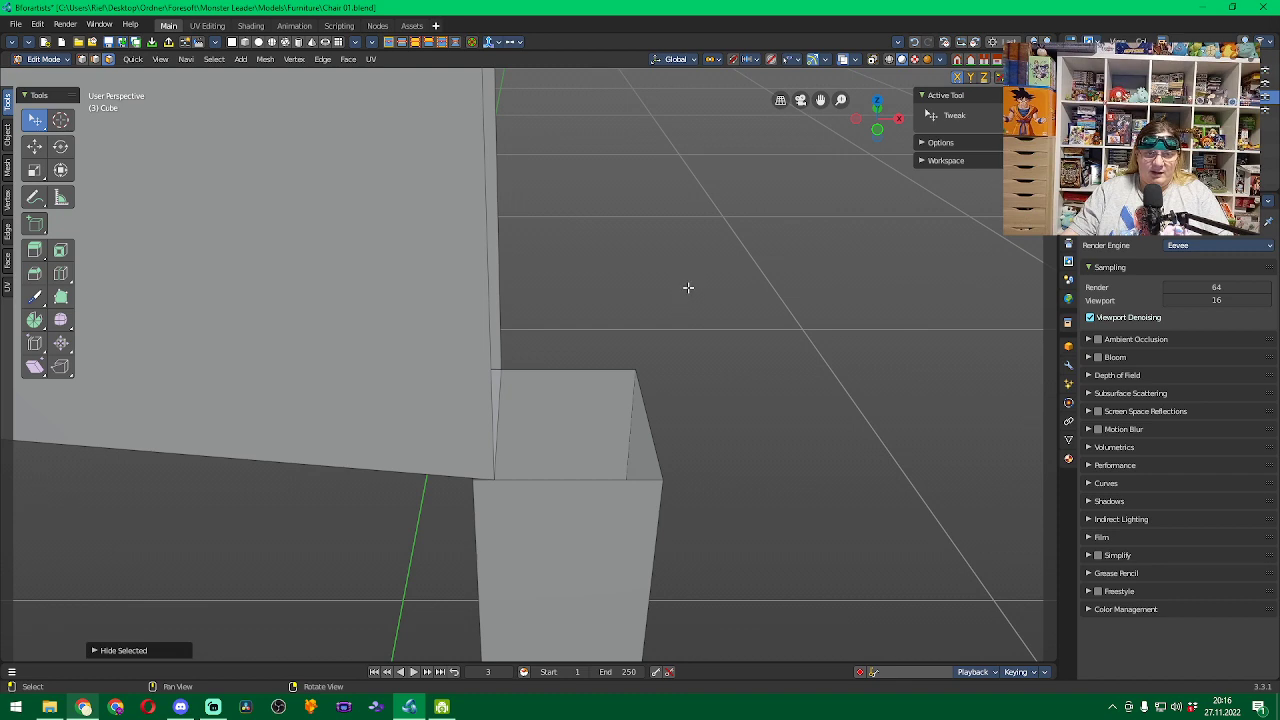
scroll(690, 286, "down", 3)
scroll(697, 284, "down", 2)
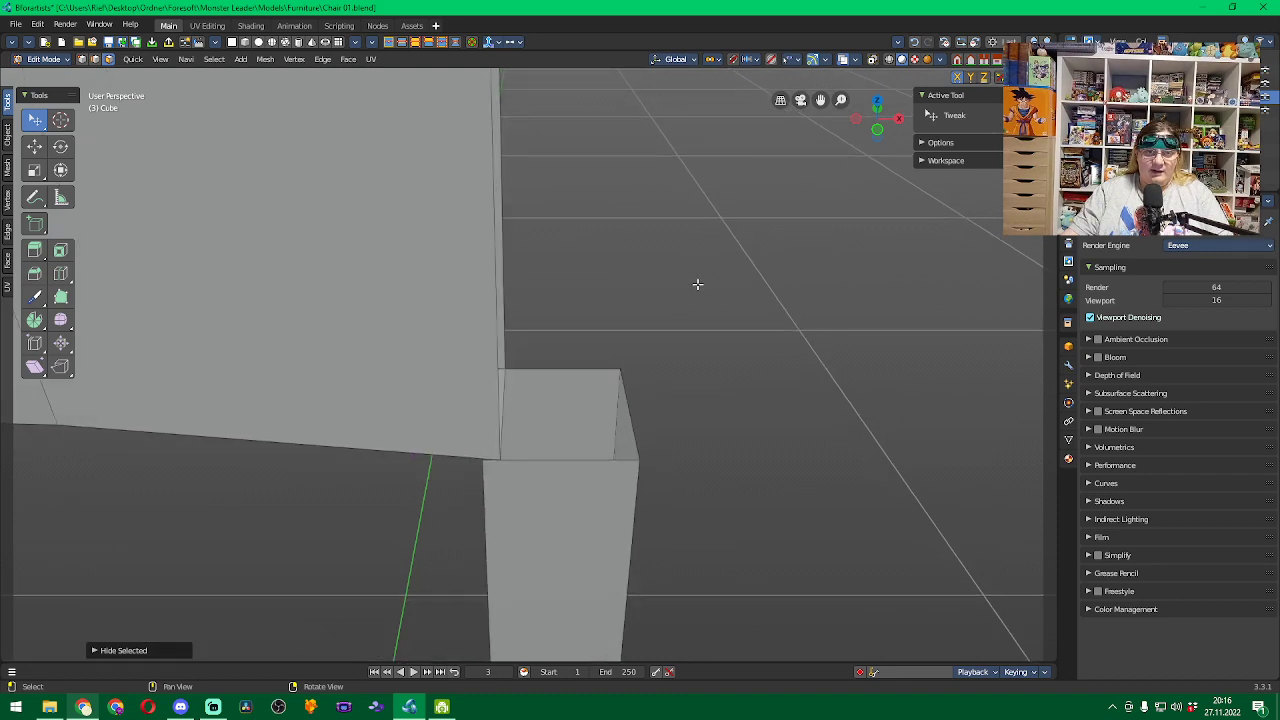
middle_click_drag(677, 226, 577, 232)
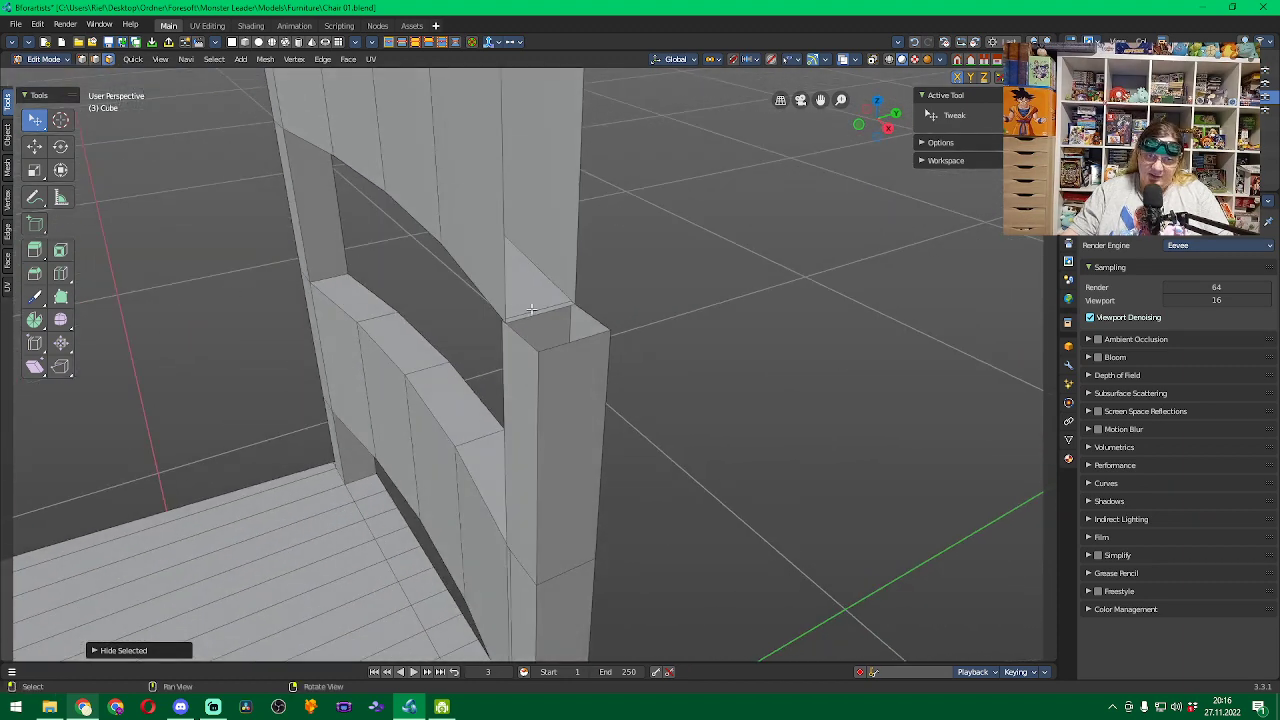
left_click(537, 310)
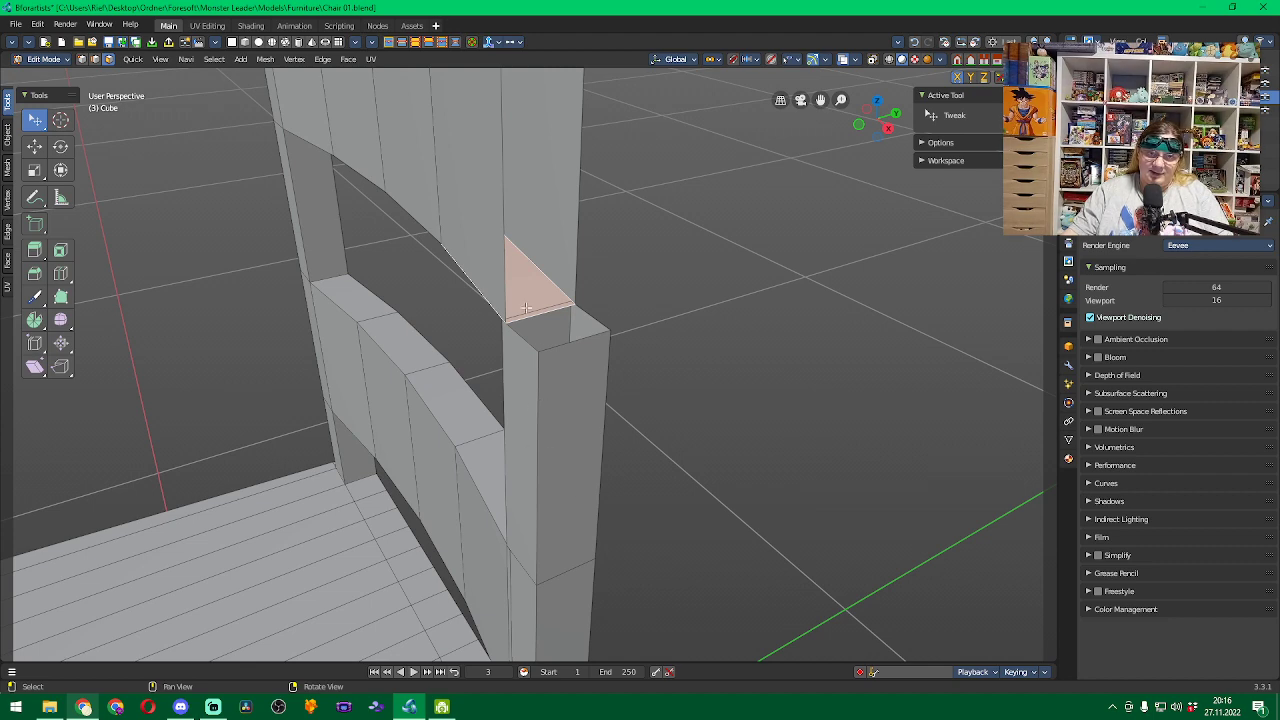
middle_click_drag(652, 269, 689, 274)
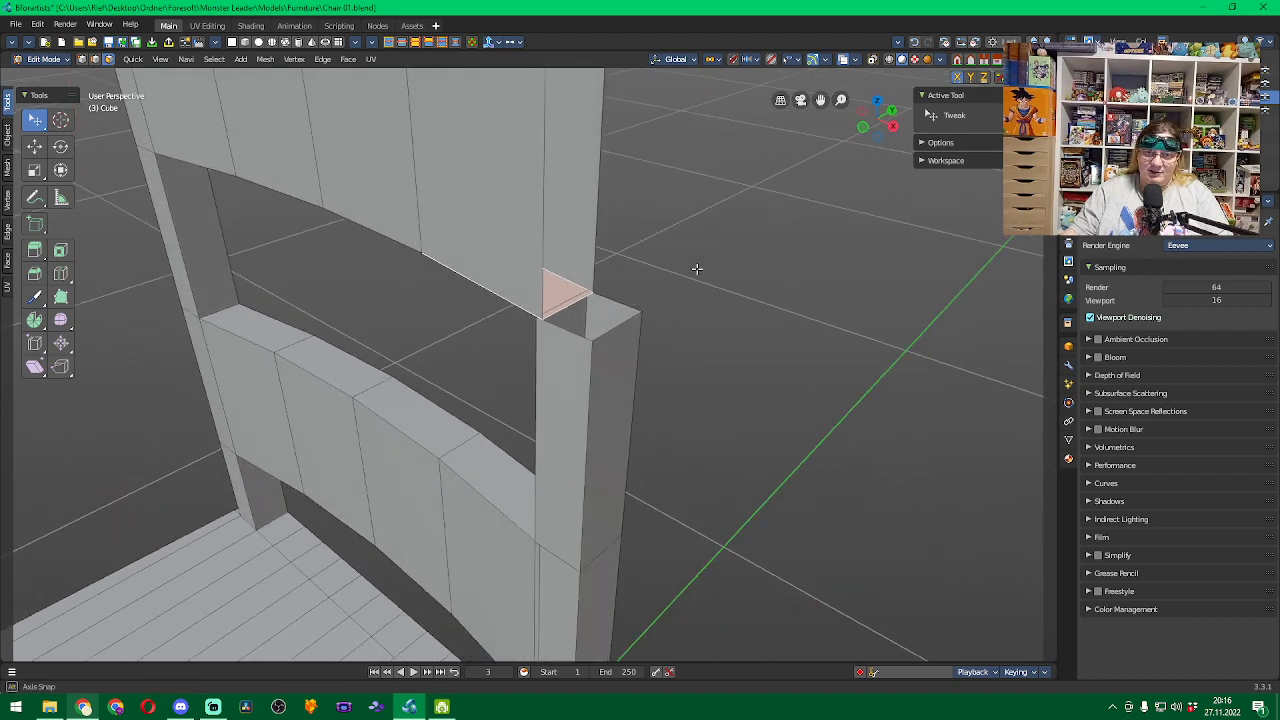
scroll(689, 274, "up", 5)
middle_click_drag(743, 240, 748, 245)
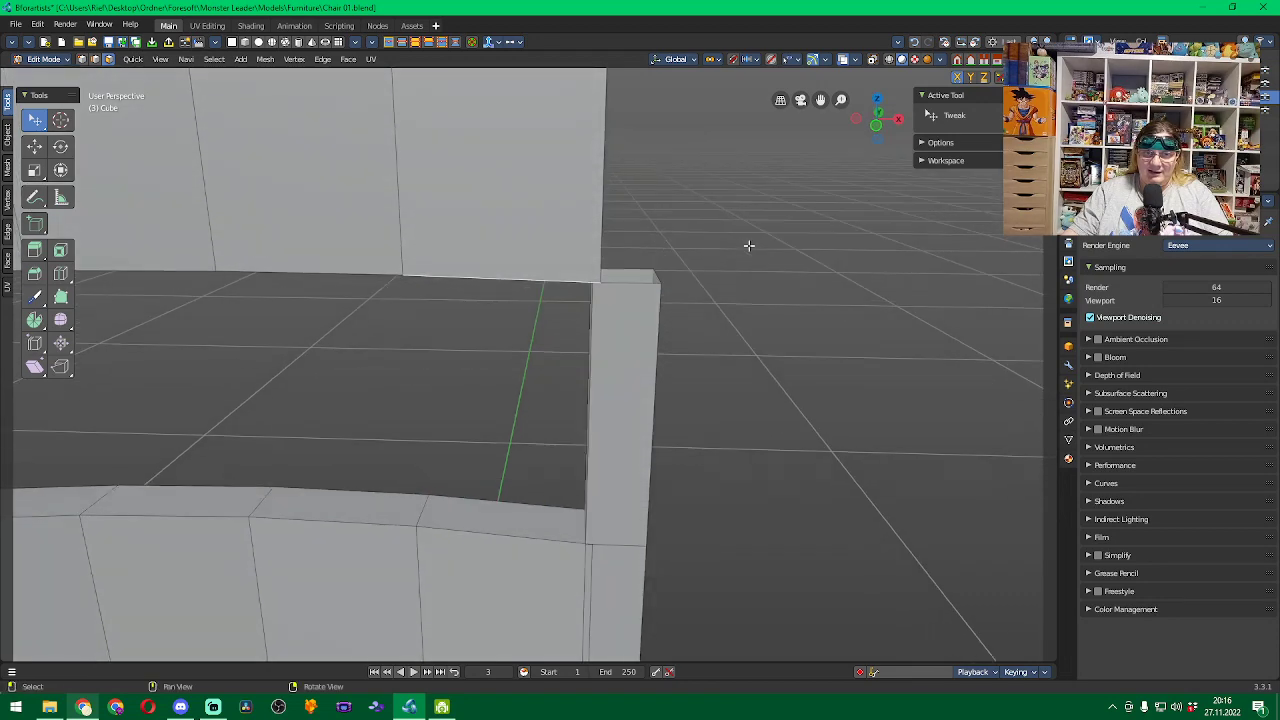
scroll(641, 207, "up", 2)
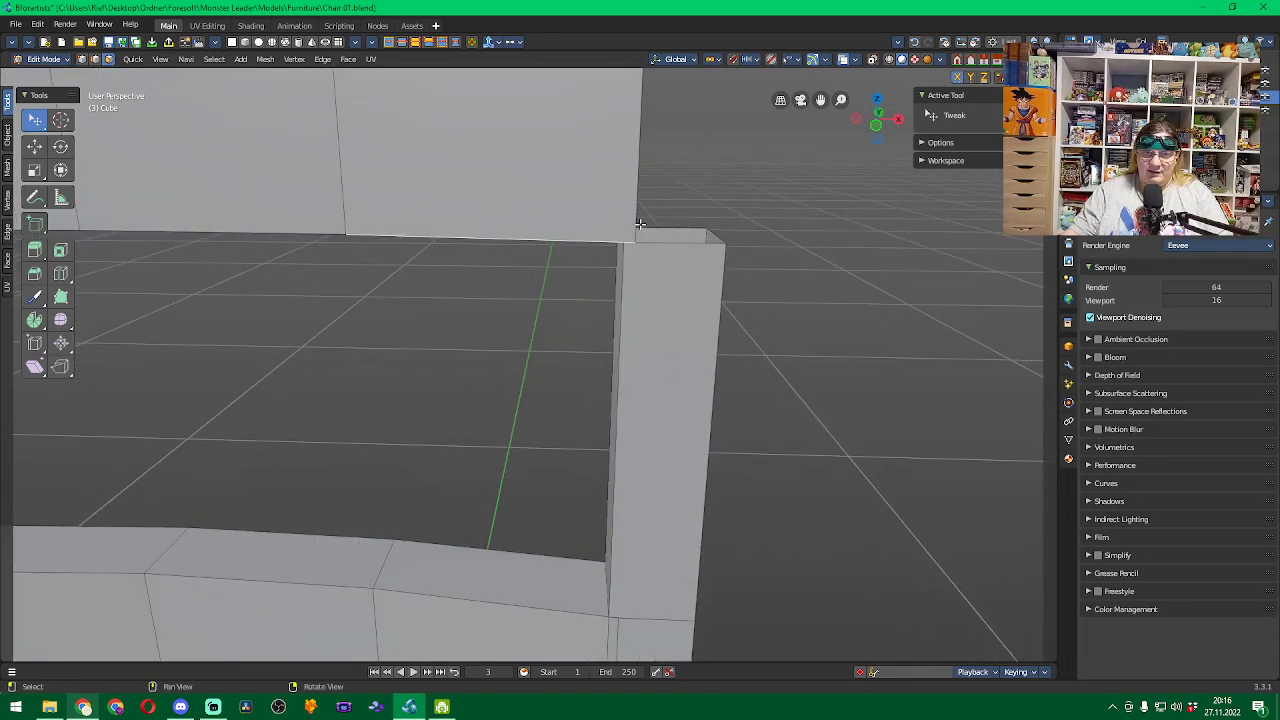
scroll(640, 223, "down", 3)
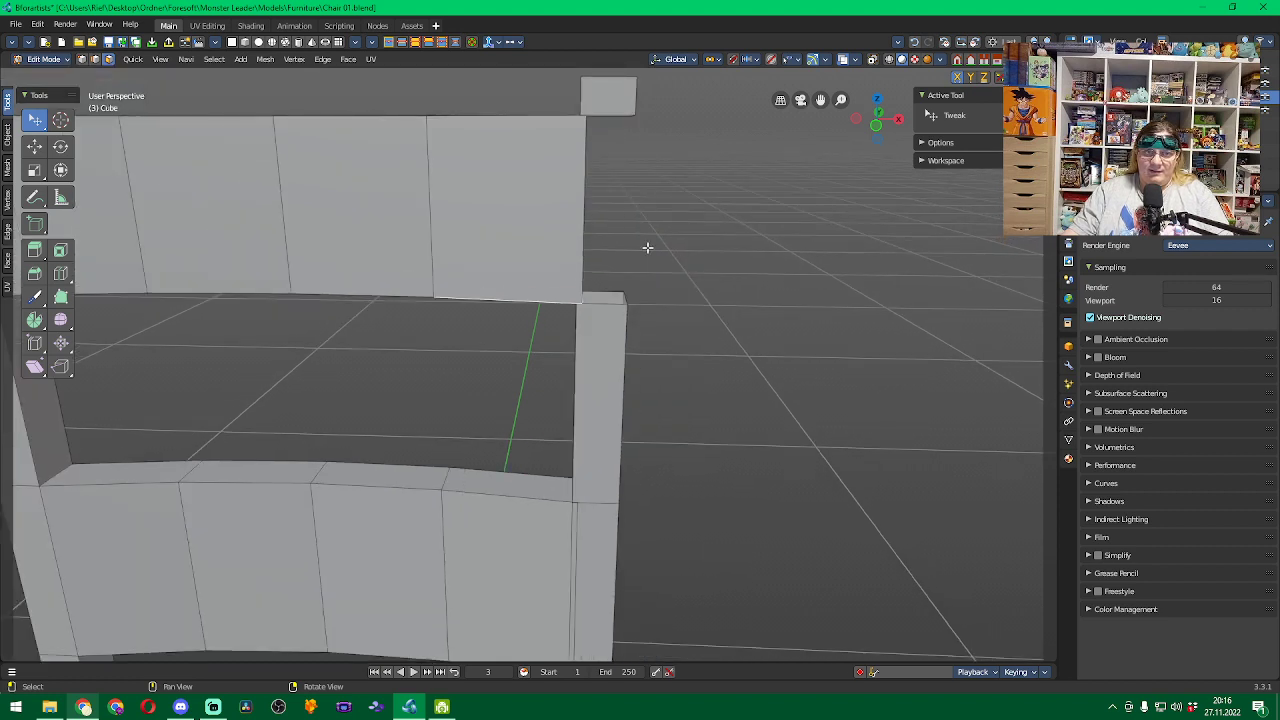
middle_click_drag(666, 262, 615, 265)
Merge all visible vertices of the chair by distance and clear the selection.
key("a")
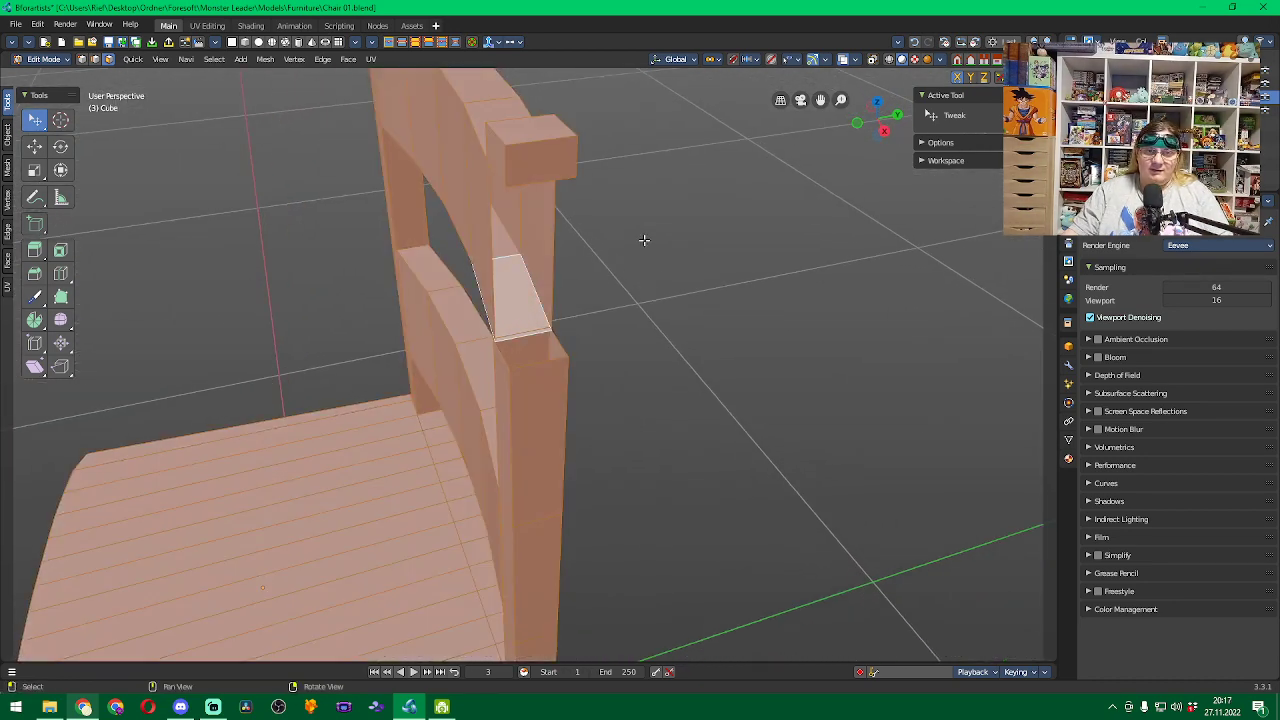
left_click(264, 59)
mouse_move(314, 158)
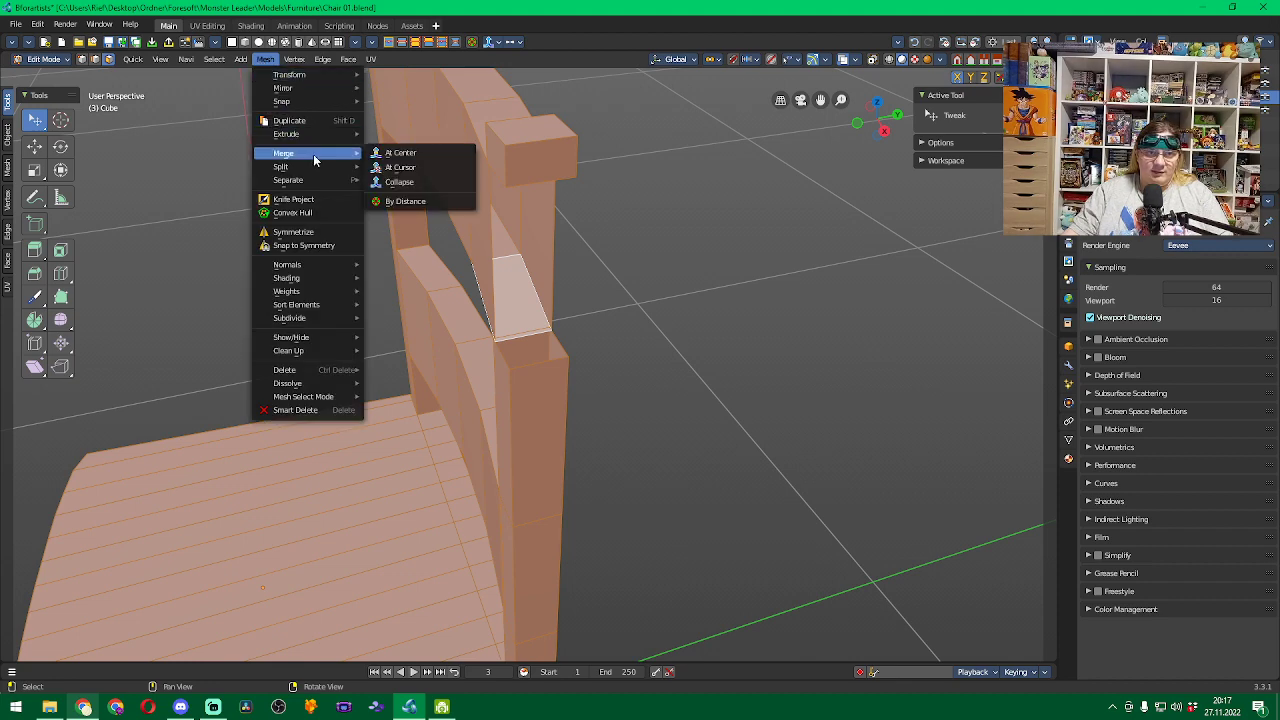
left_click(405, 201)
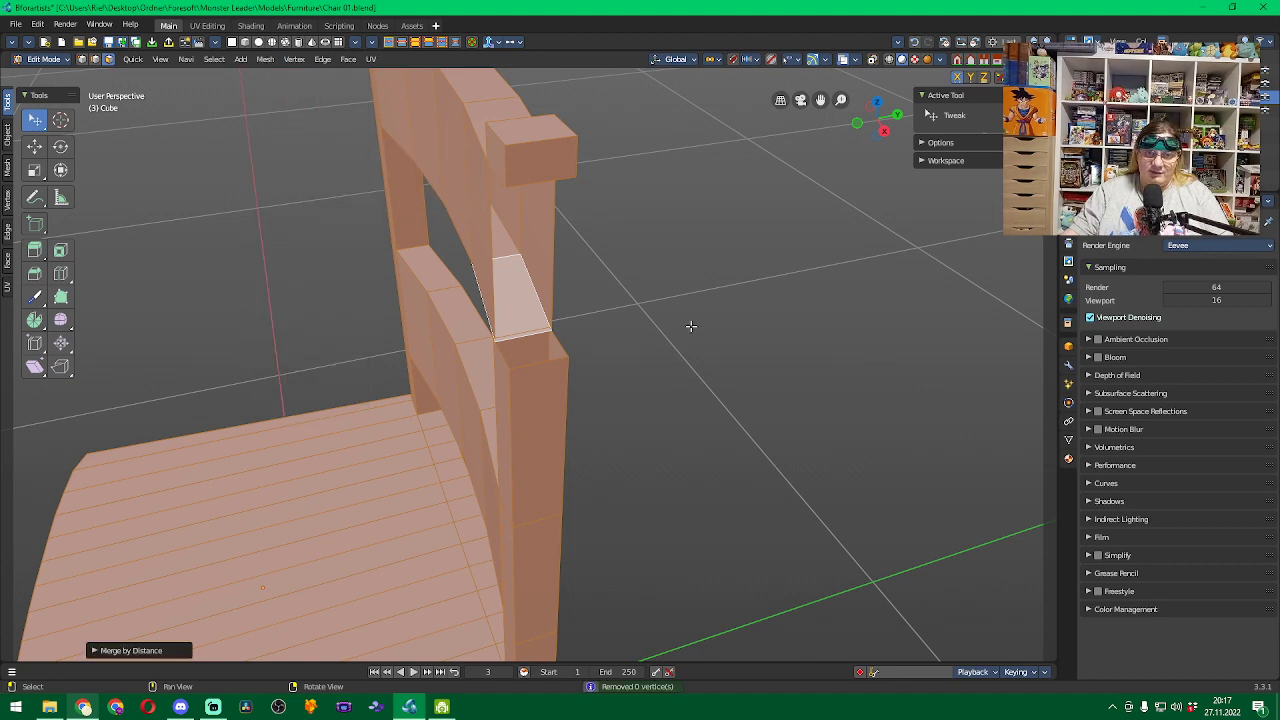
key("alt+a")
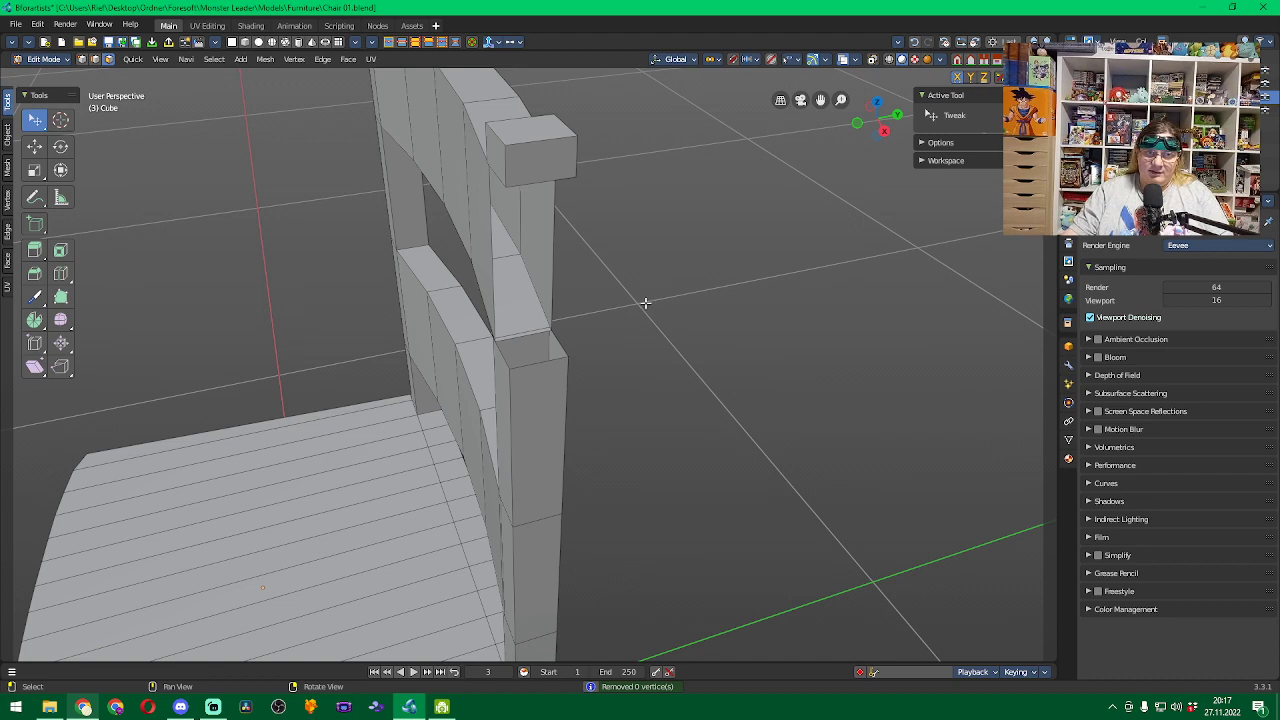
Try to merge the closely spaced edges under the upper slat's joint with the post using Collapse, and undo it.
middle_click_drag(645, 303, 659, 326)
left_click(507, 397)
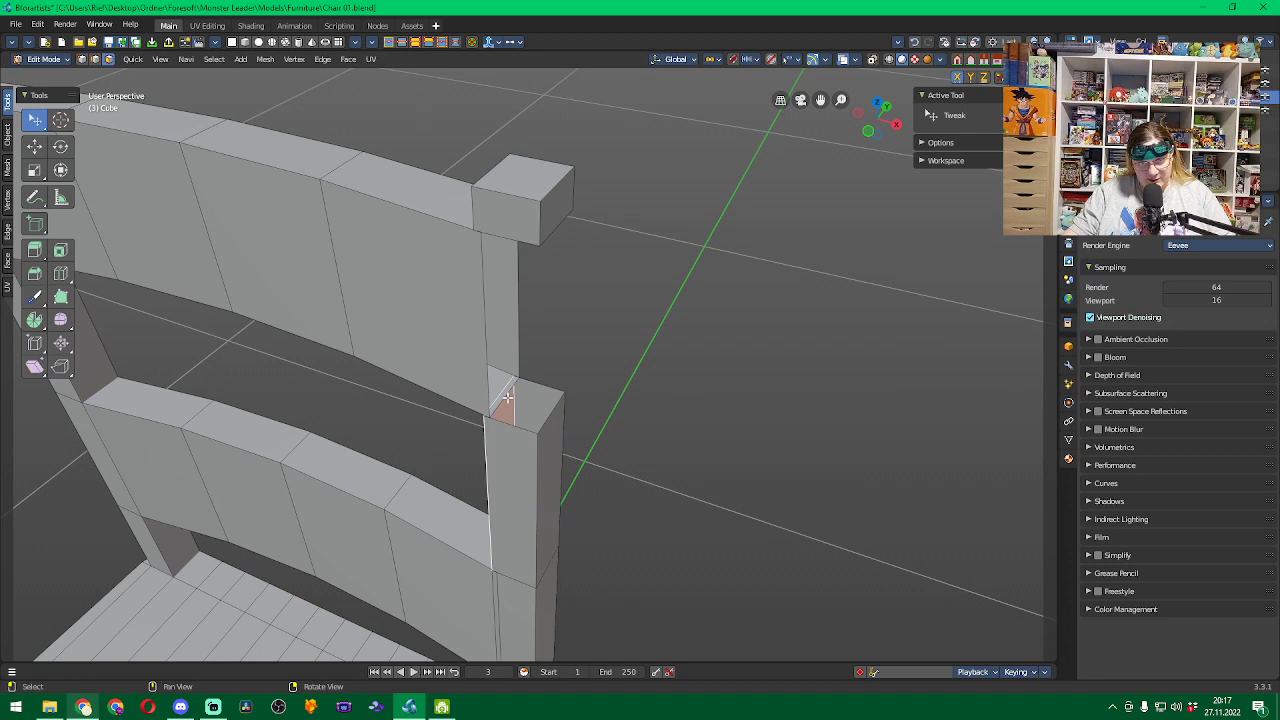
key("x")
key("f")
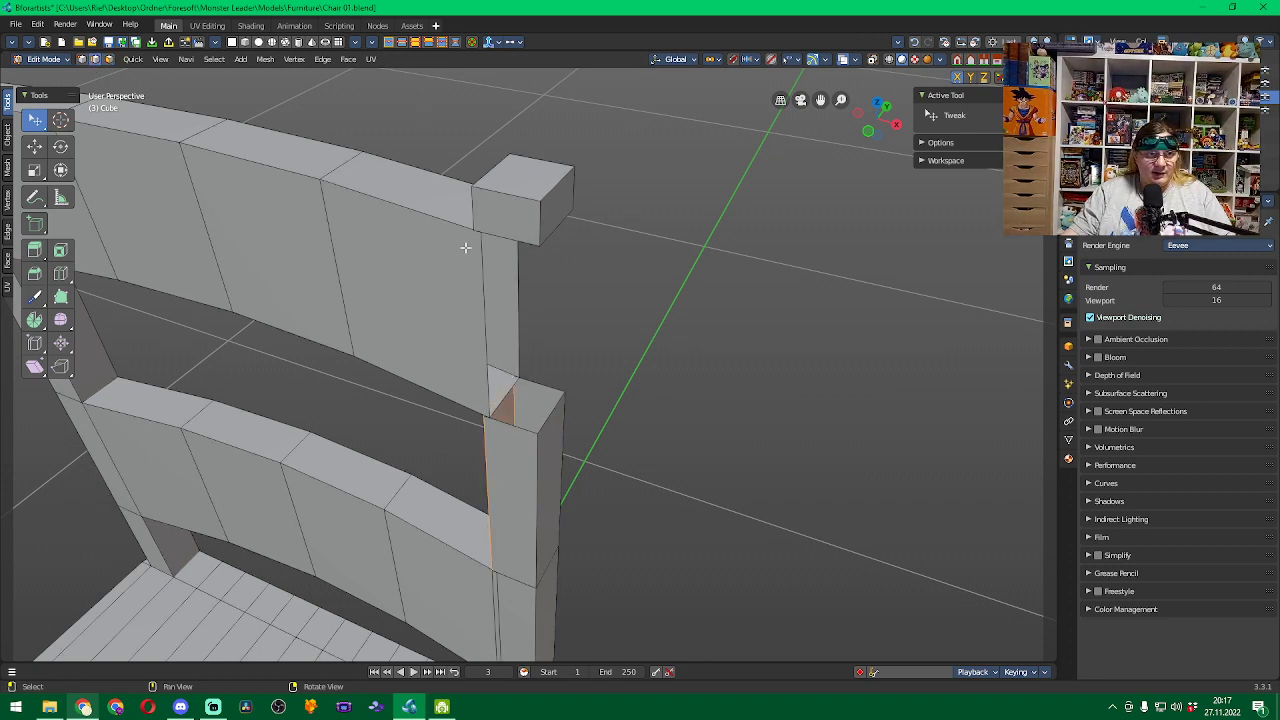
left_click(503, 393, "alt")
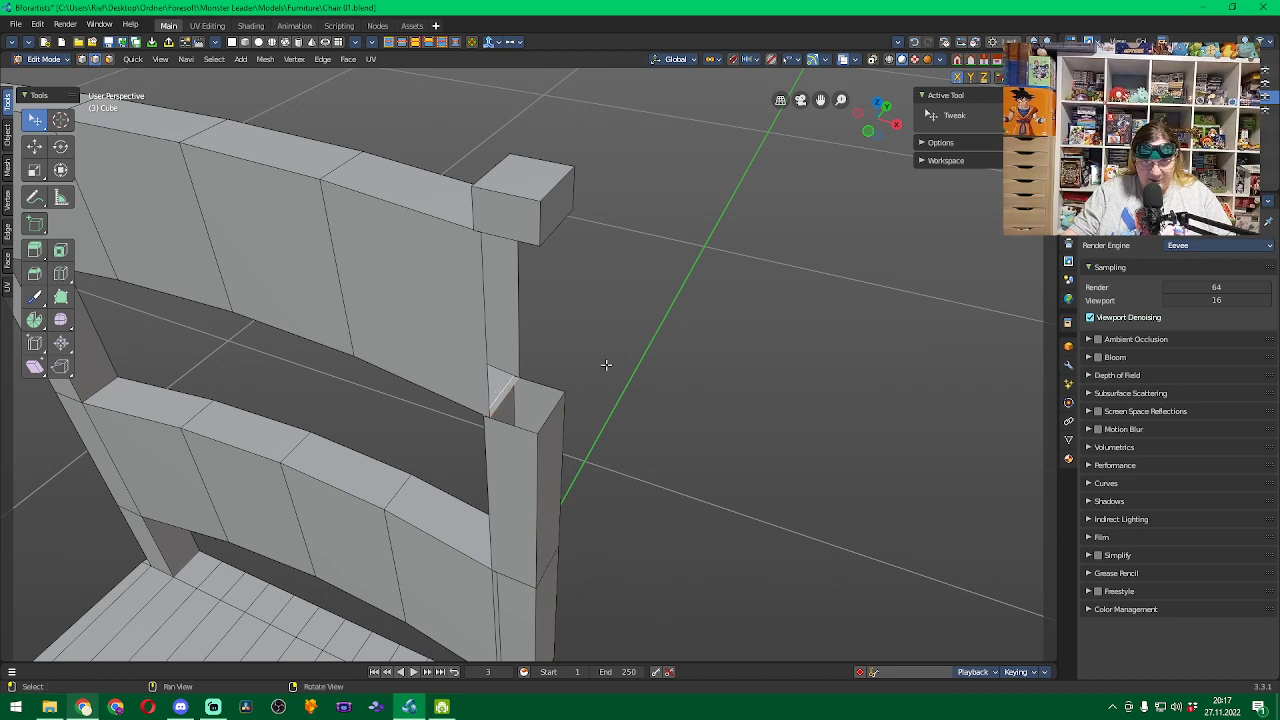
left_click(262, 60)
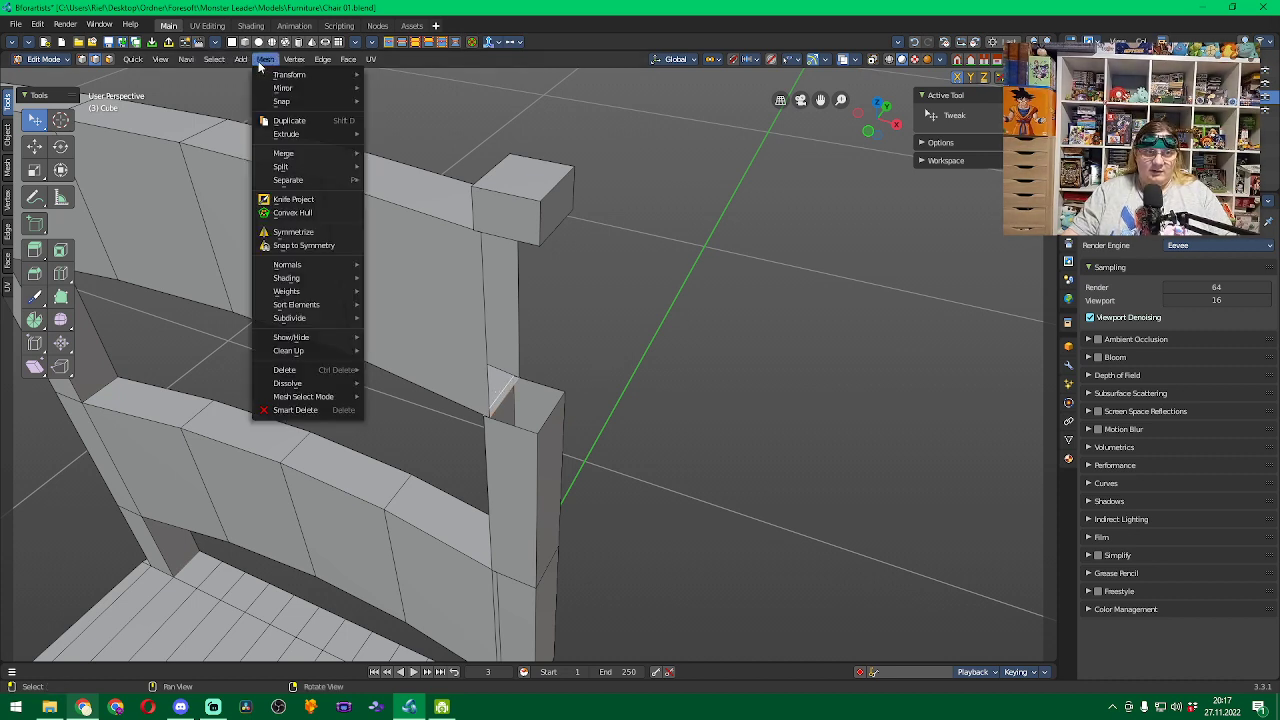
mouse_move(330, 155)
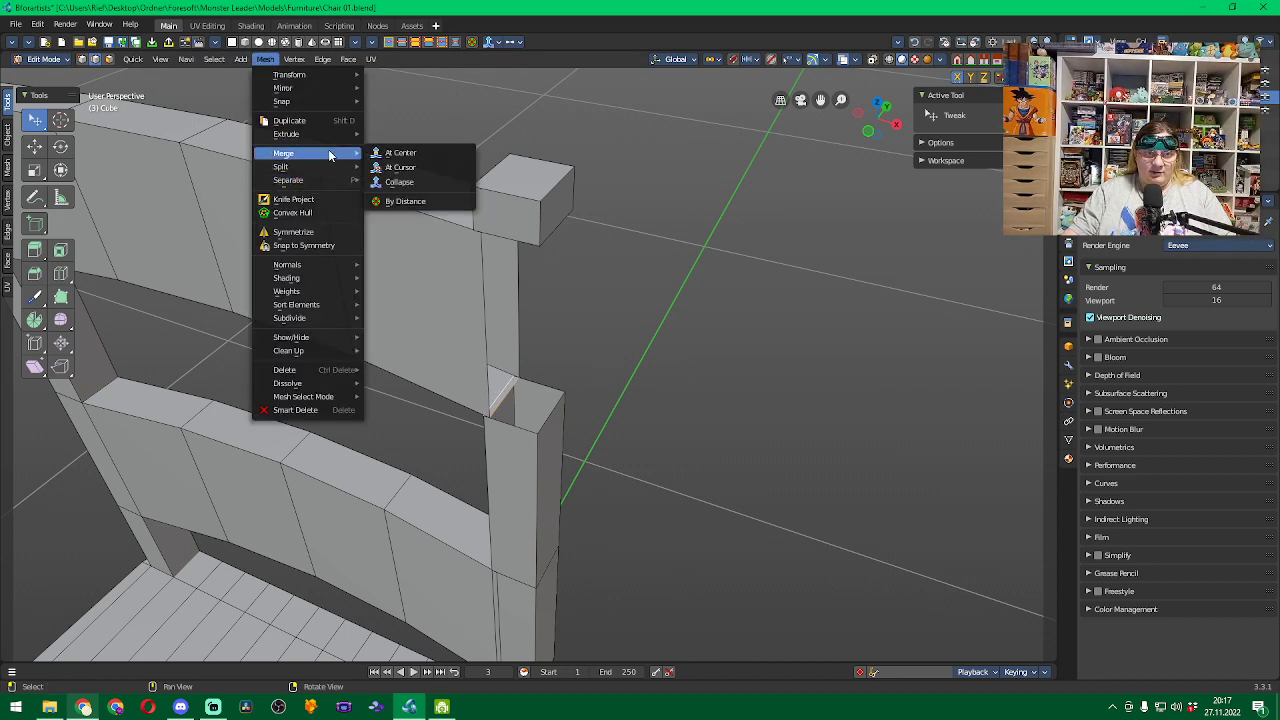
left_click(433, 185)
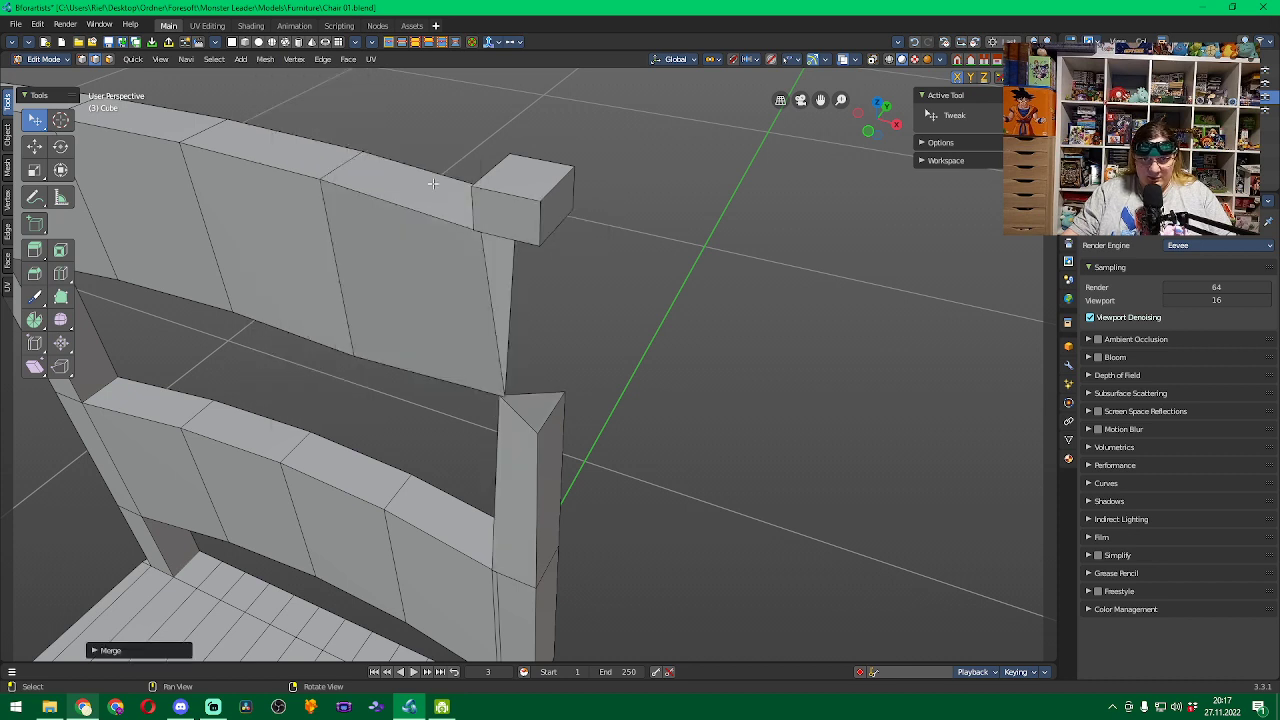
key("ctrl+z")
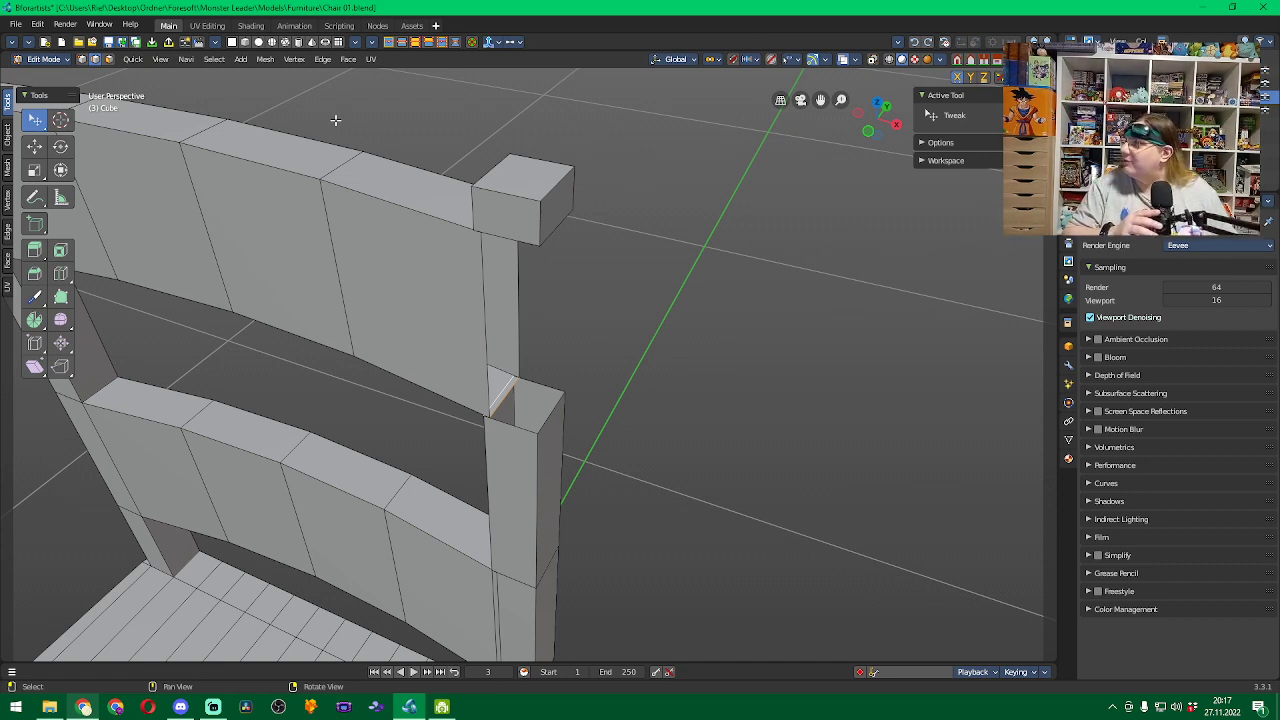
Try to merge the same joint edges at the cursor, undo it, and try merging them at their center instead.
left_click(265, 63)
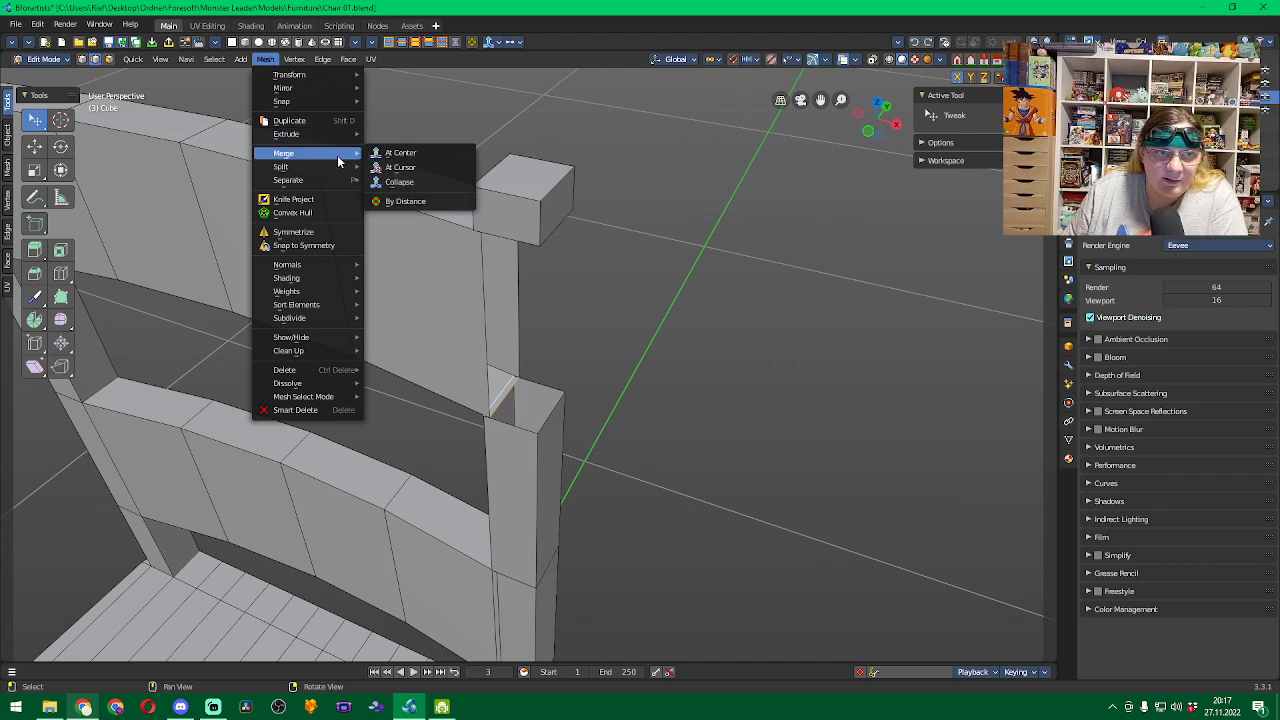
left_click(419, 169)
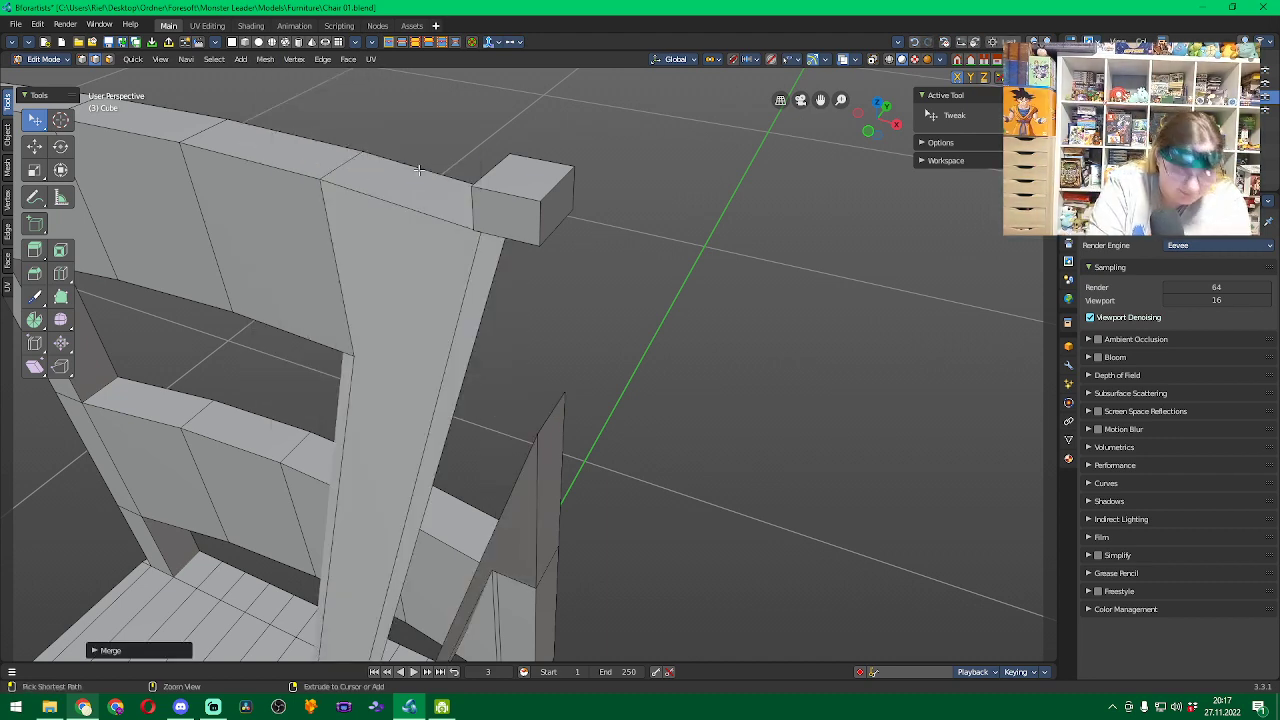
key("ctrl+z")
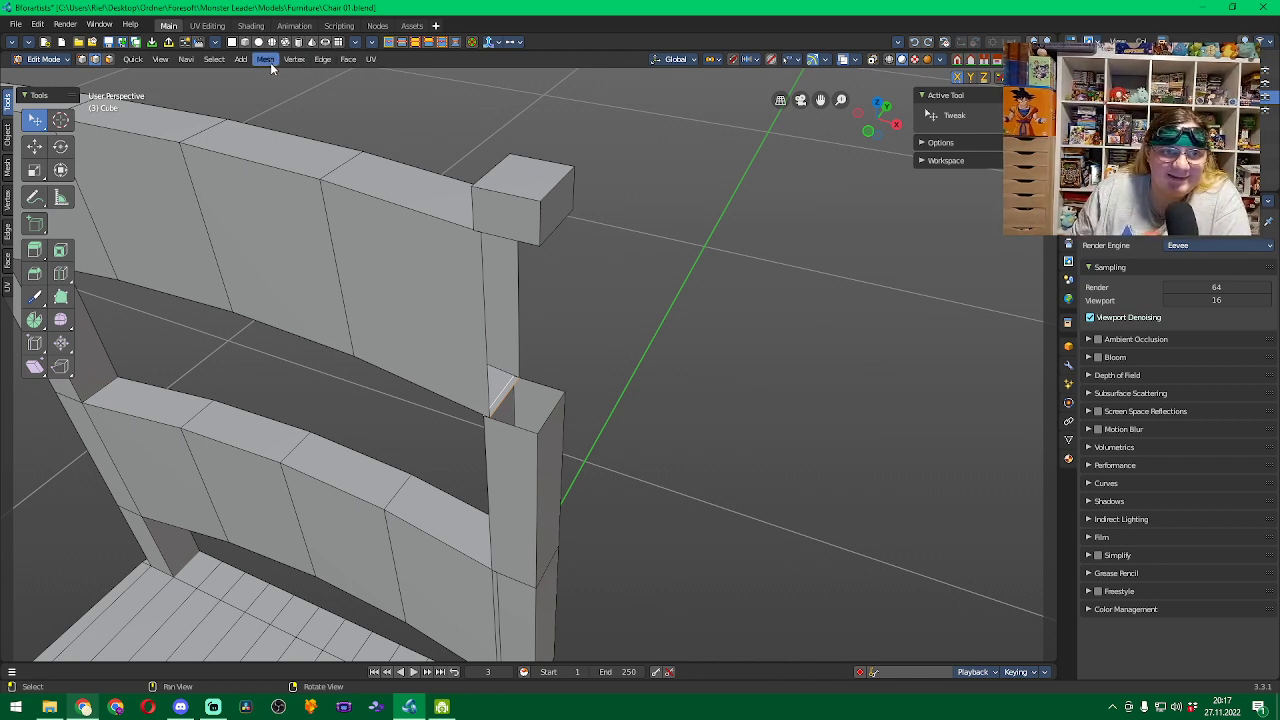
left_click(266, 60)
mouse_move(345, 156)
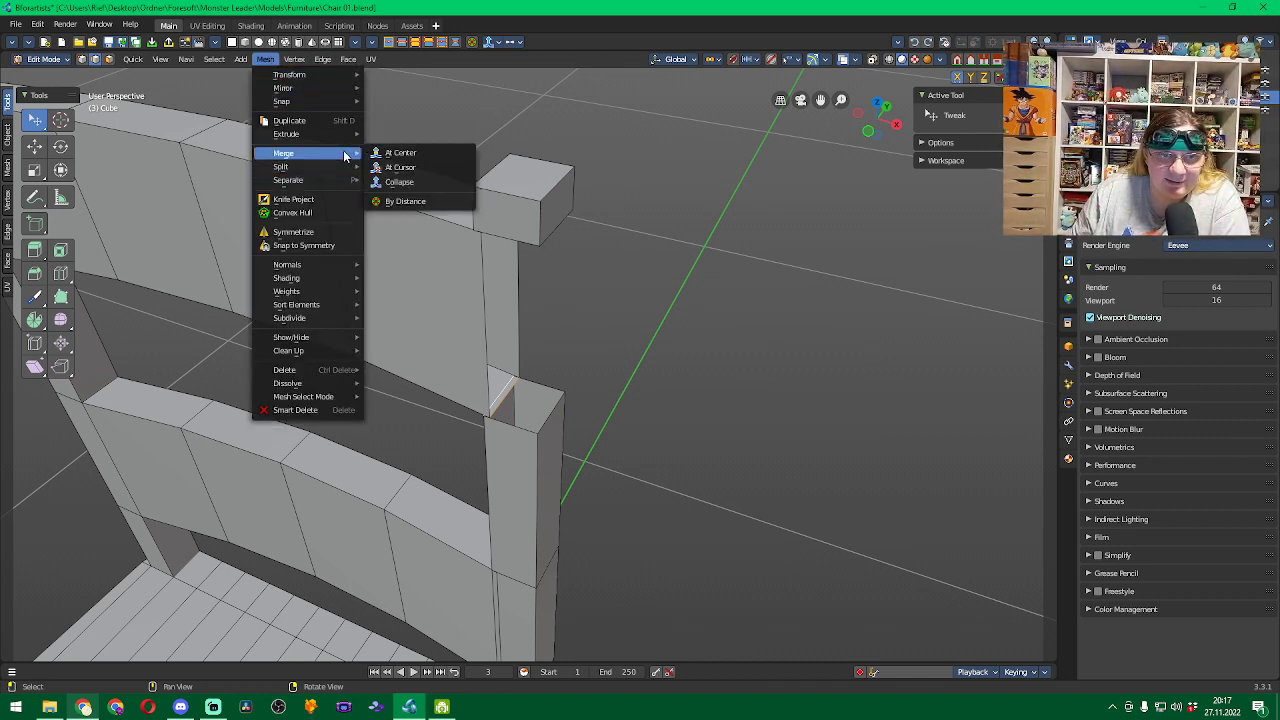
left_click(417, 156)
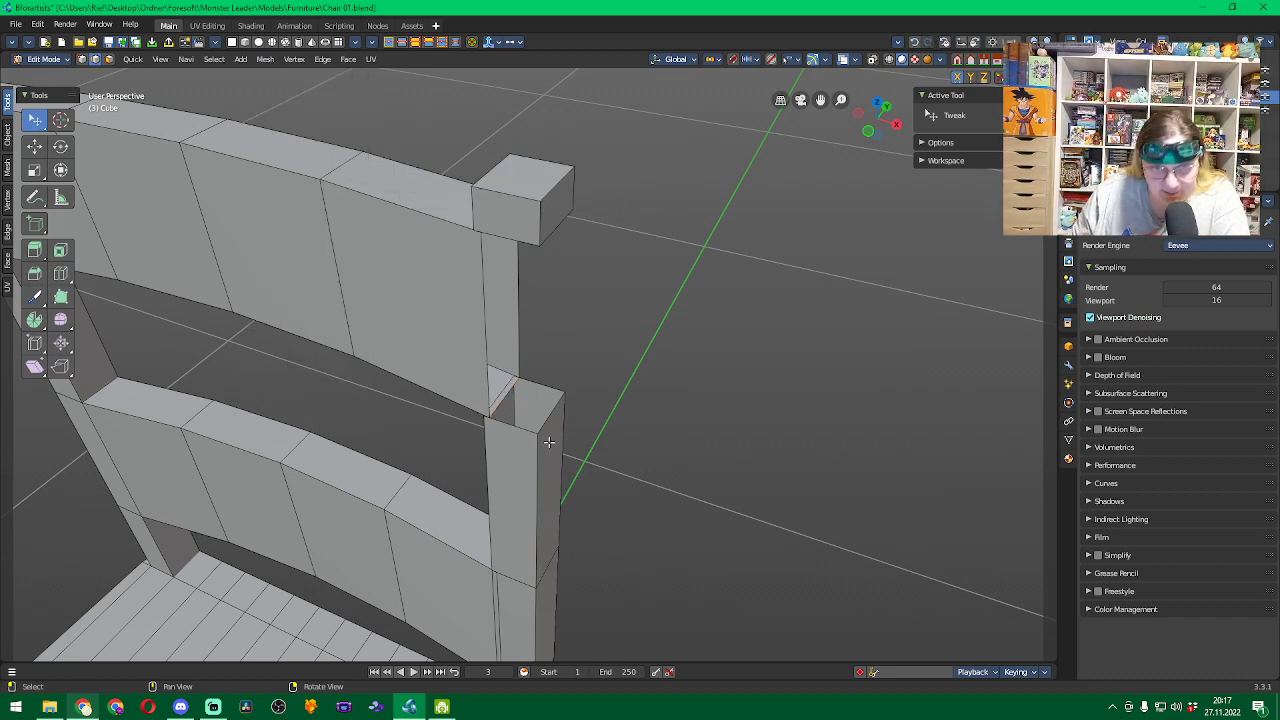
Try to move the slat's outer end edge freely by about 0.0033 m onto the post's inner edge, and undo it.
scroll(520, 440, "up", 5)
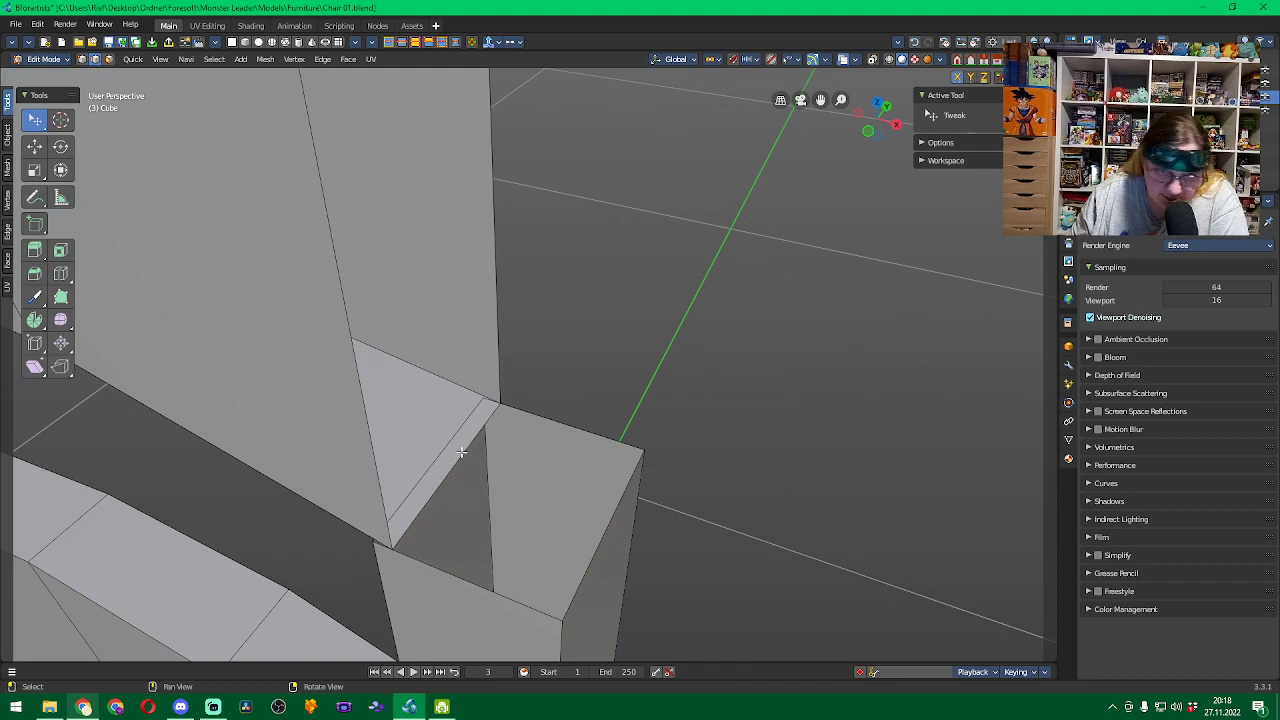
key("g")
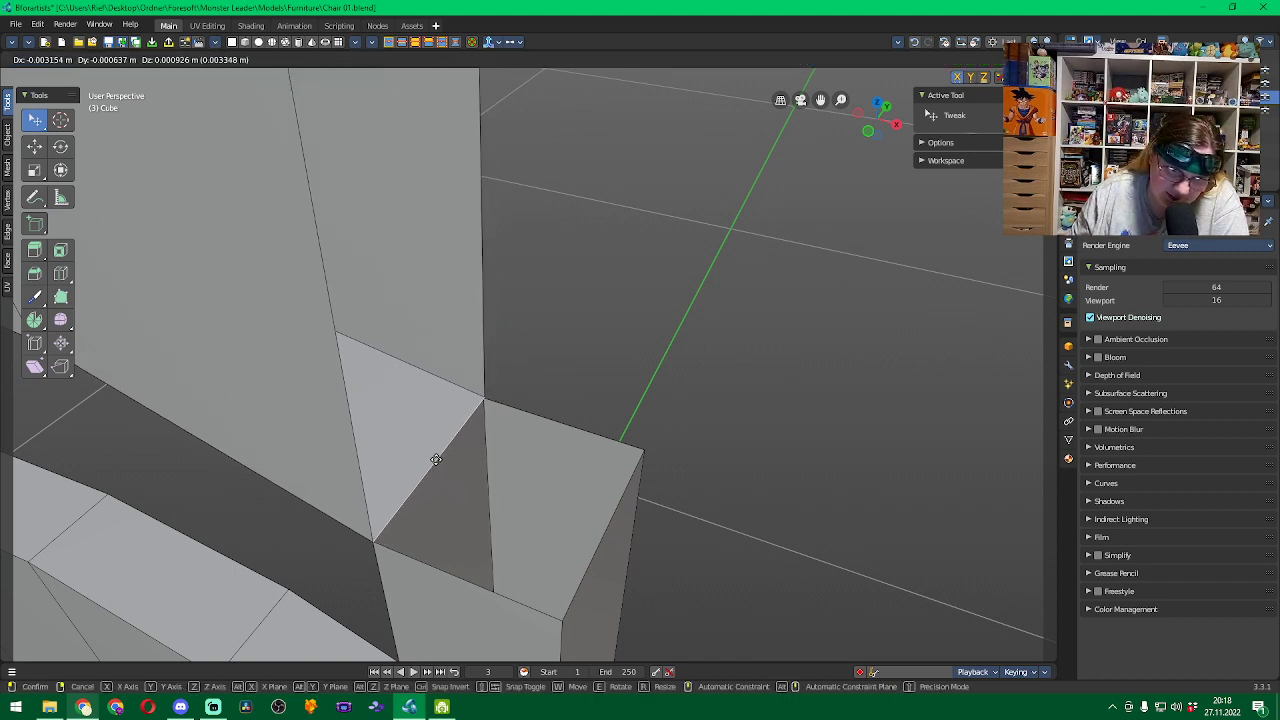
left_click(477, 437)
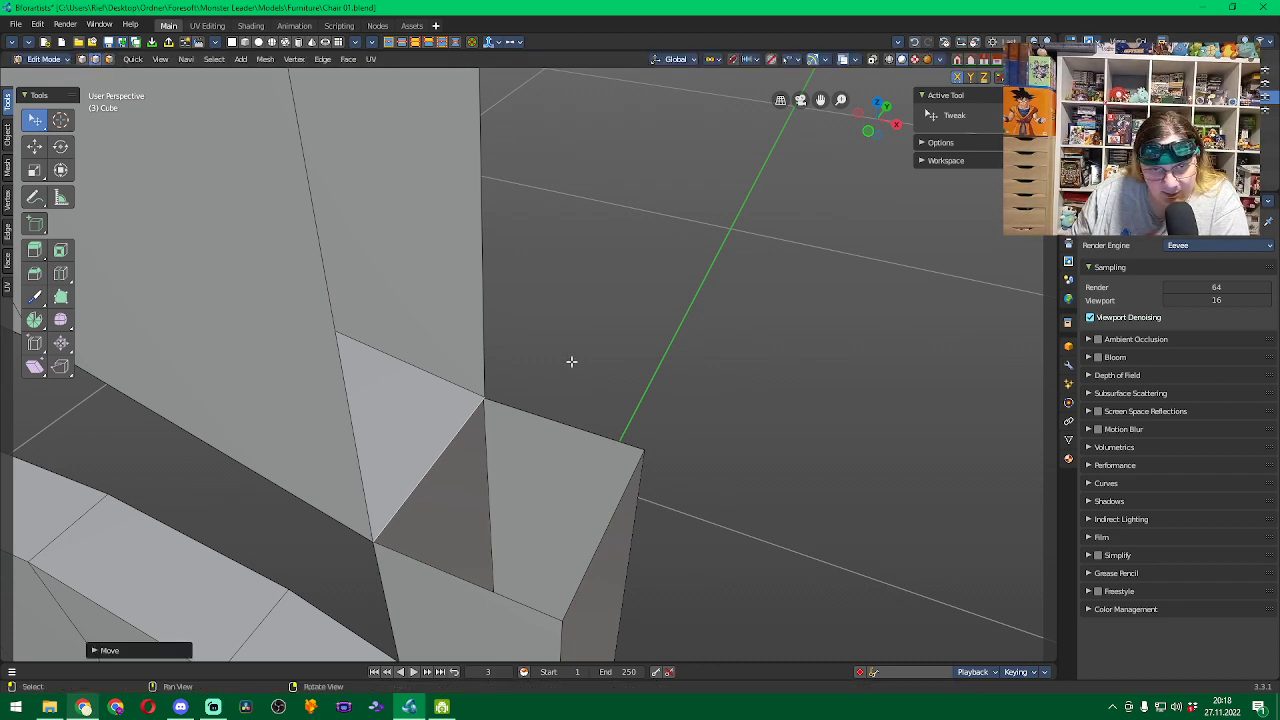
middle_click_drag(571, 360, 749, 220)
key("ctrl+z")
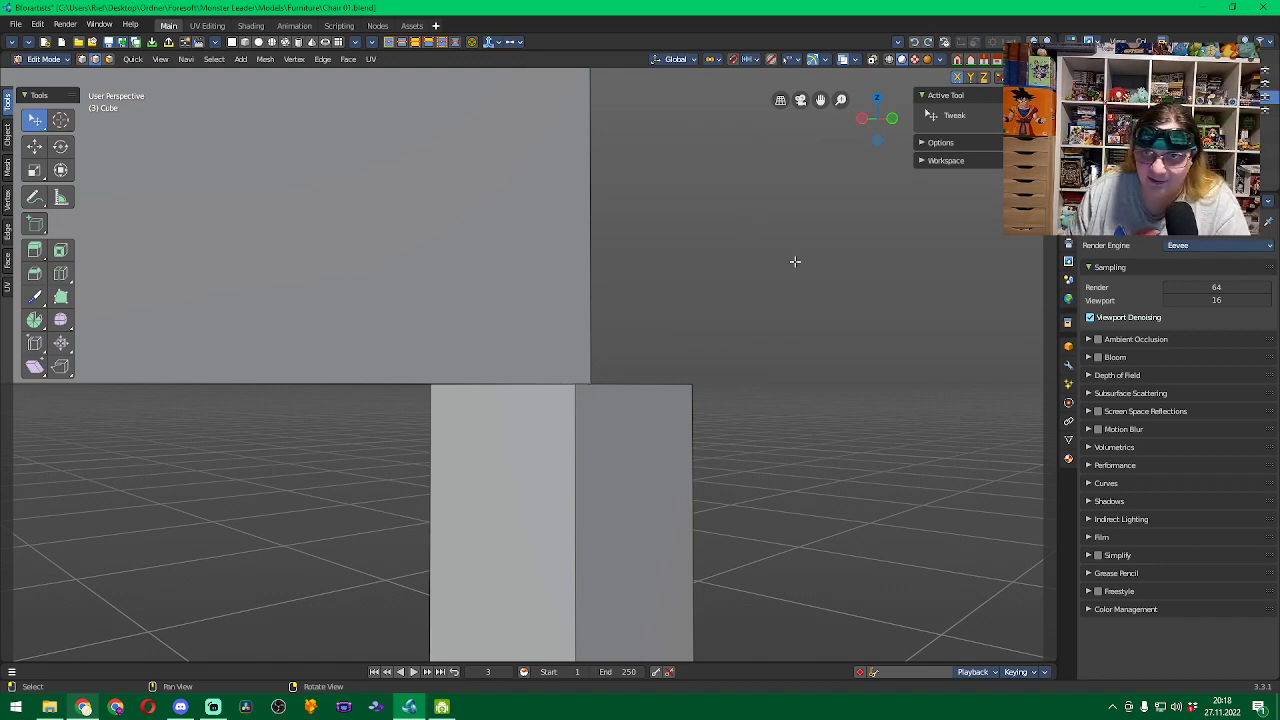
Move the slat's outer end edge about 0.0033 m in the negative X direction to line up with the post's inner edge.
middle_click_drag(794, 261, 617, 314)
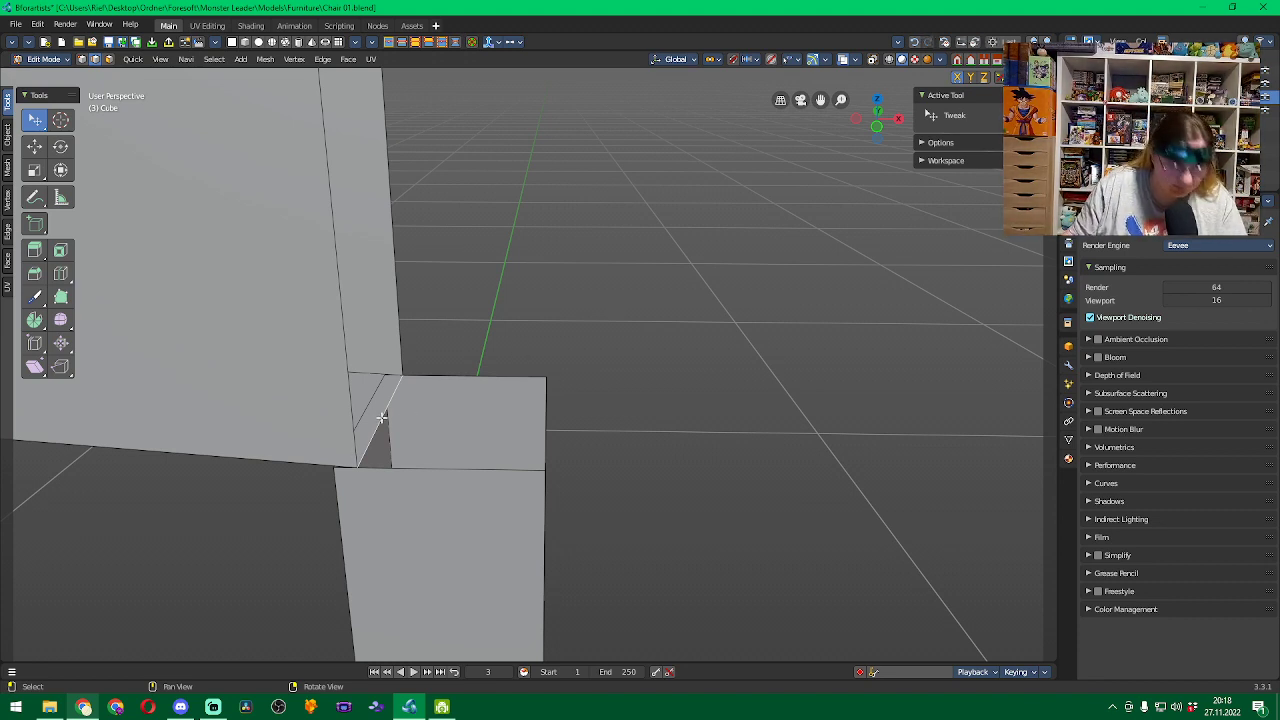
middle_click_drag(381, 417, 421, 383)
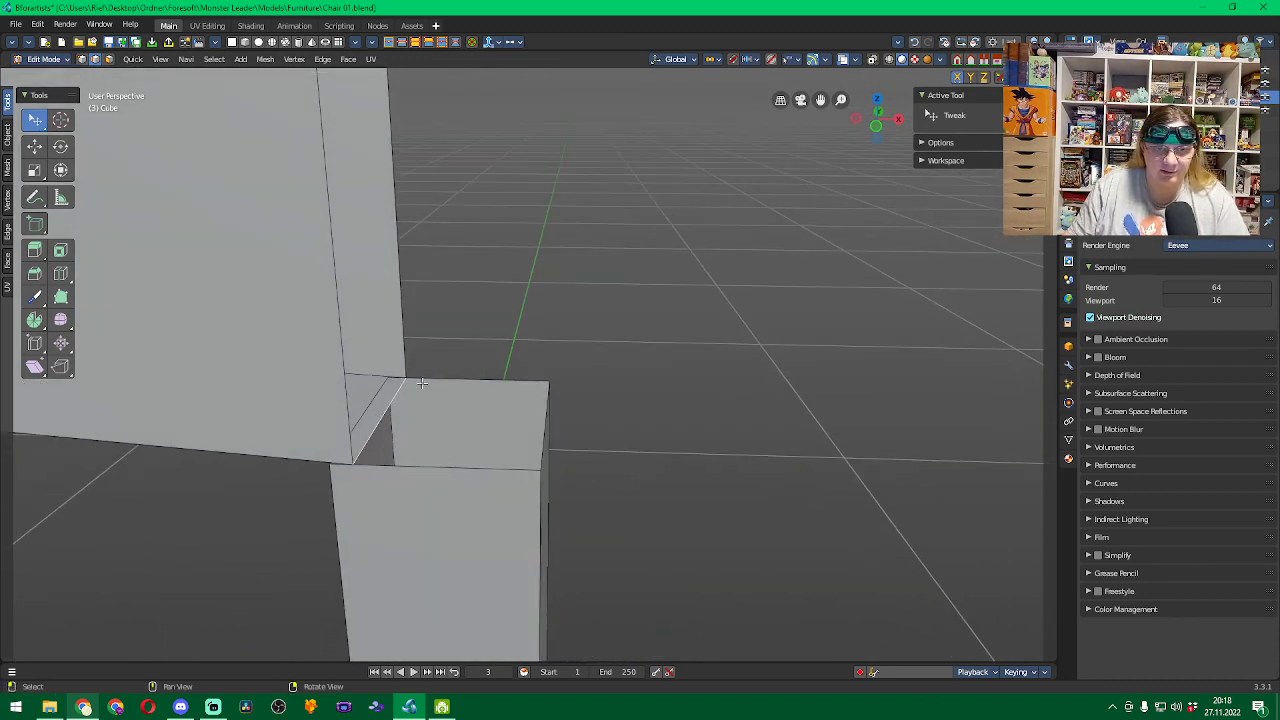
left_click(377, 420, "alt")
key("ctrl+z")
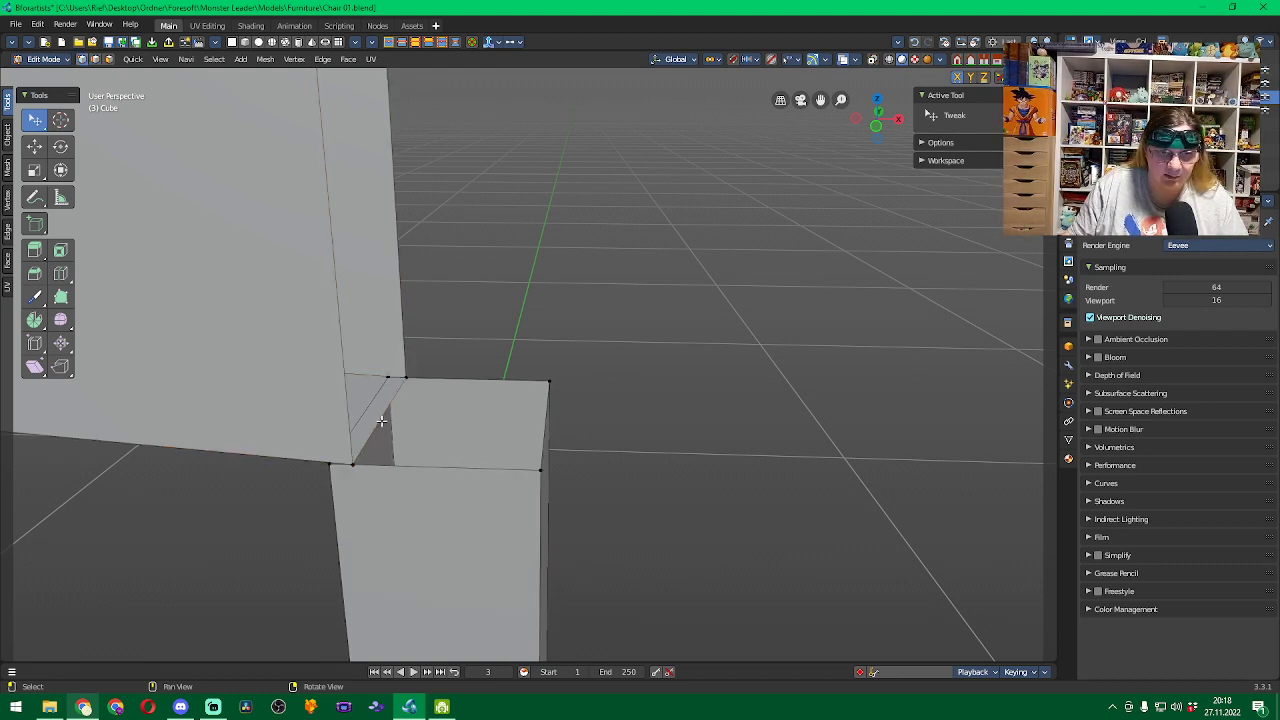
left_click(96, 59)
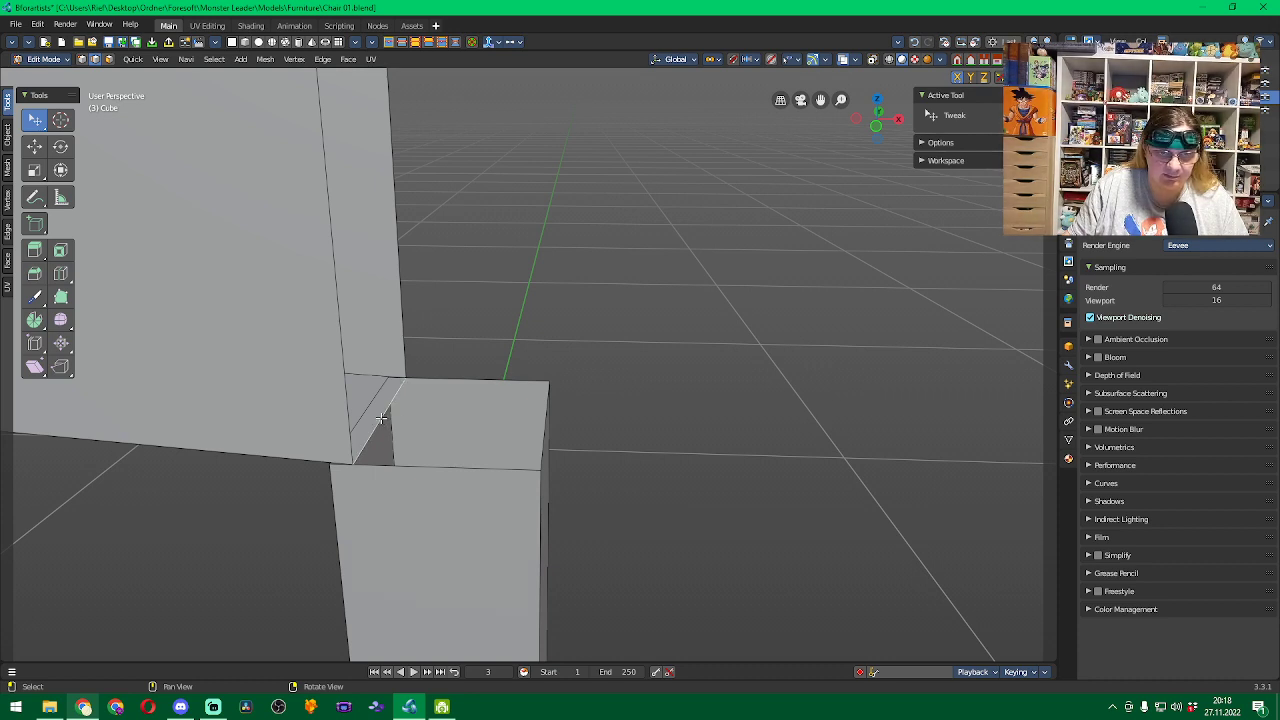
key("g")
key("x")
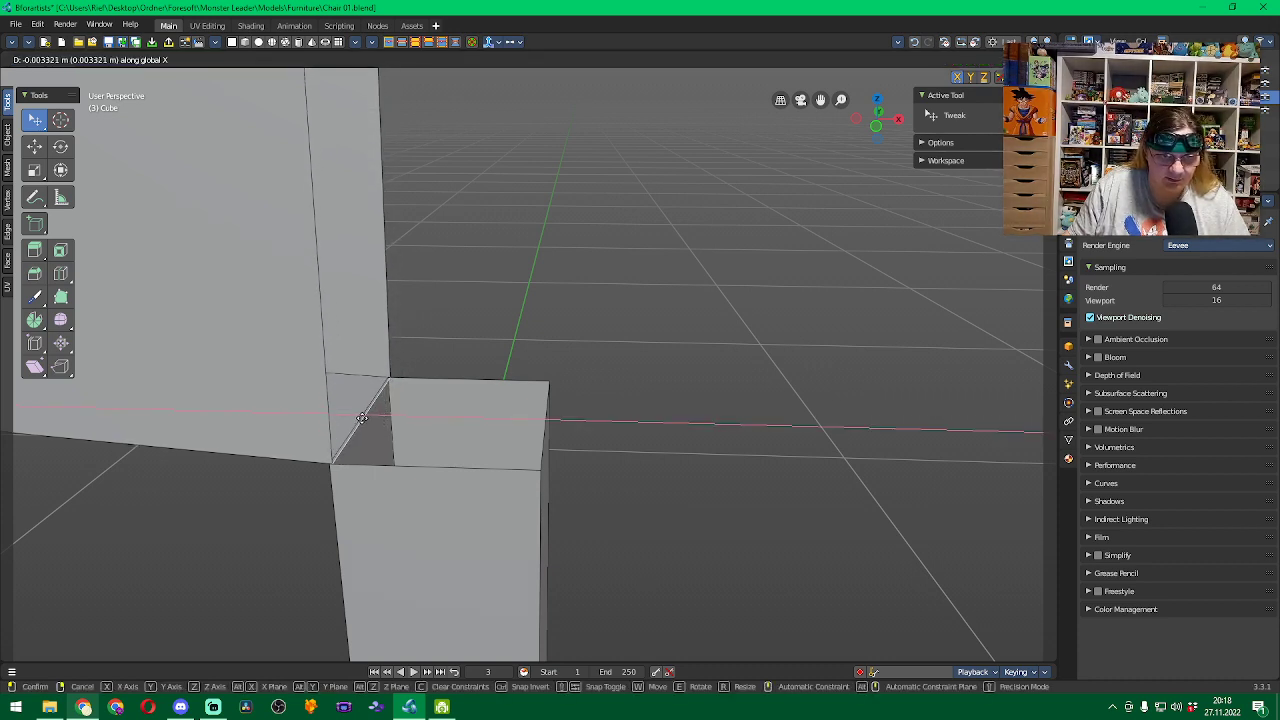
left_click(360, 418)
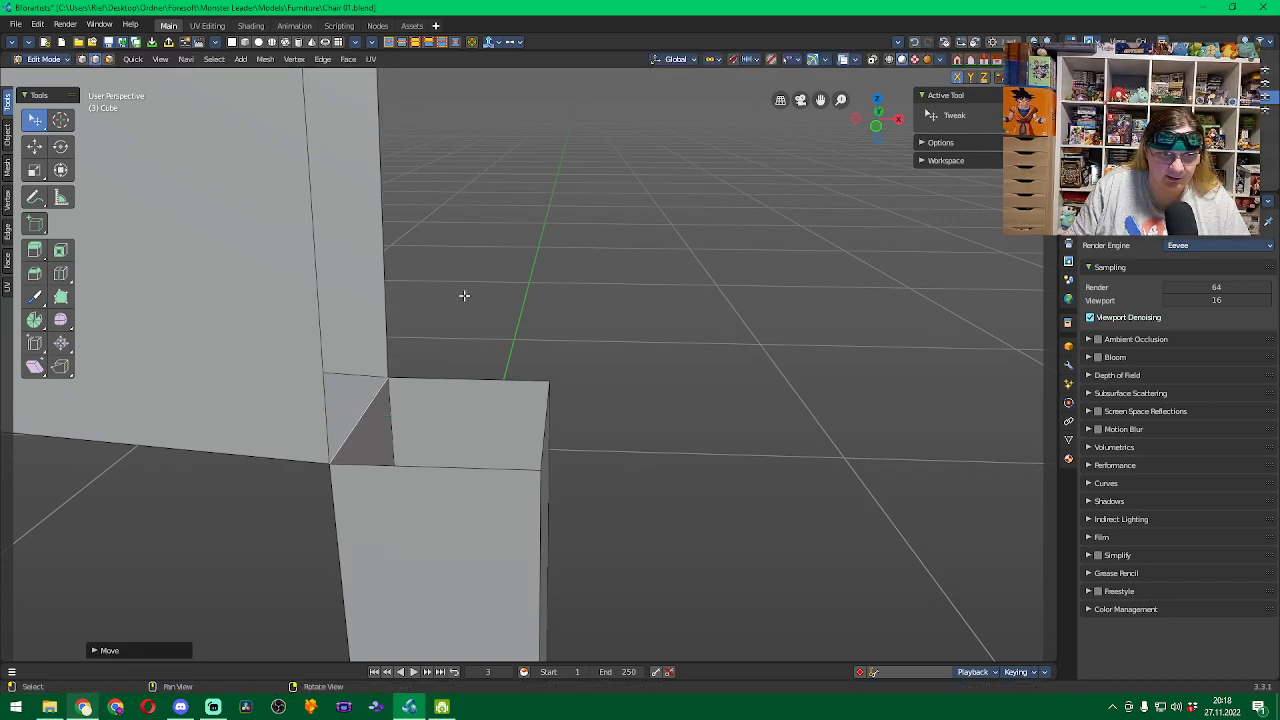
middle_click_drag(463, 291, 194, 240)
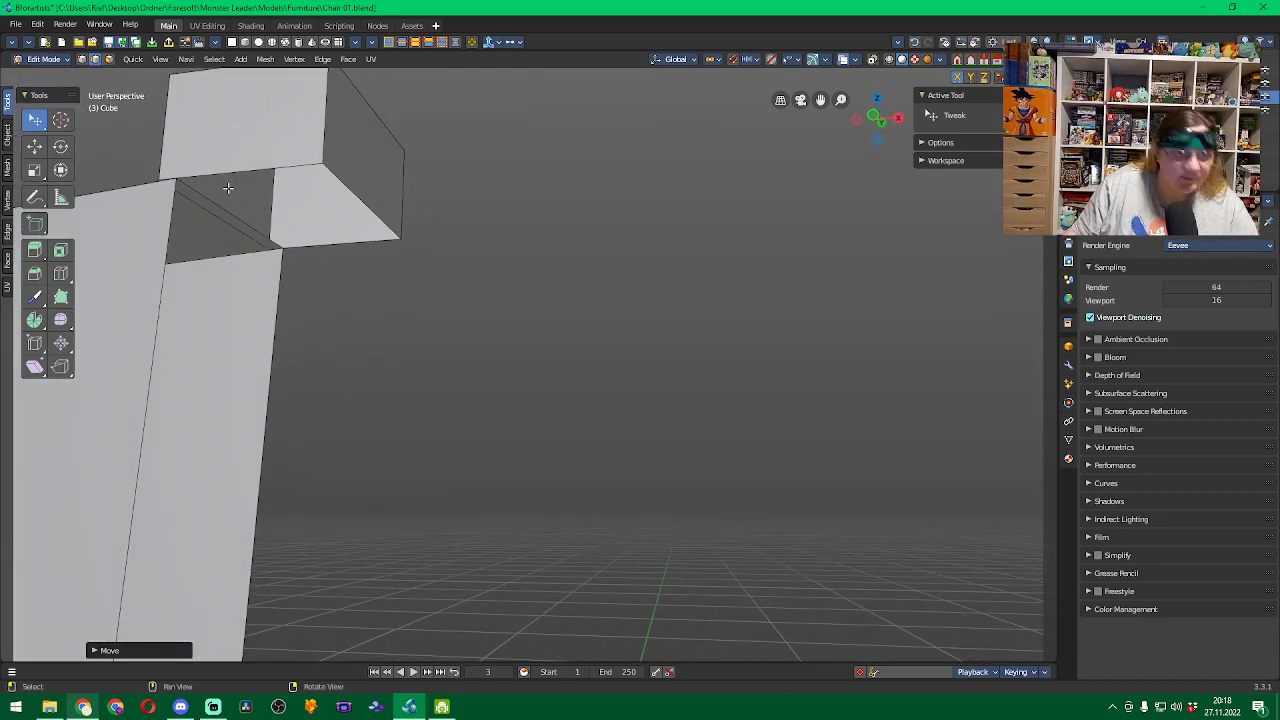
Move the upper slat's top end edge at the post joint about 0.0036 m in the negative X direction, onto the post's inner edge.
left_click(230, 212)
middle_click_drag(230, 212, 233, 219)
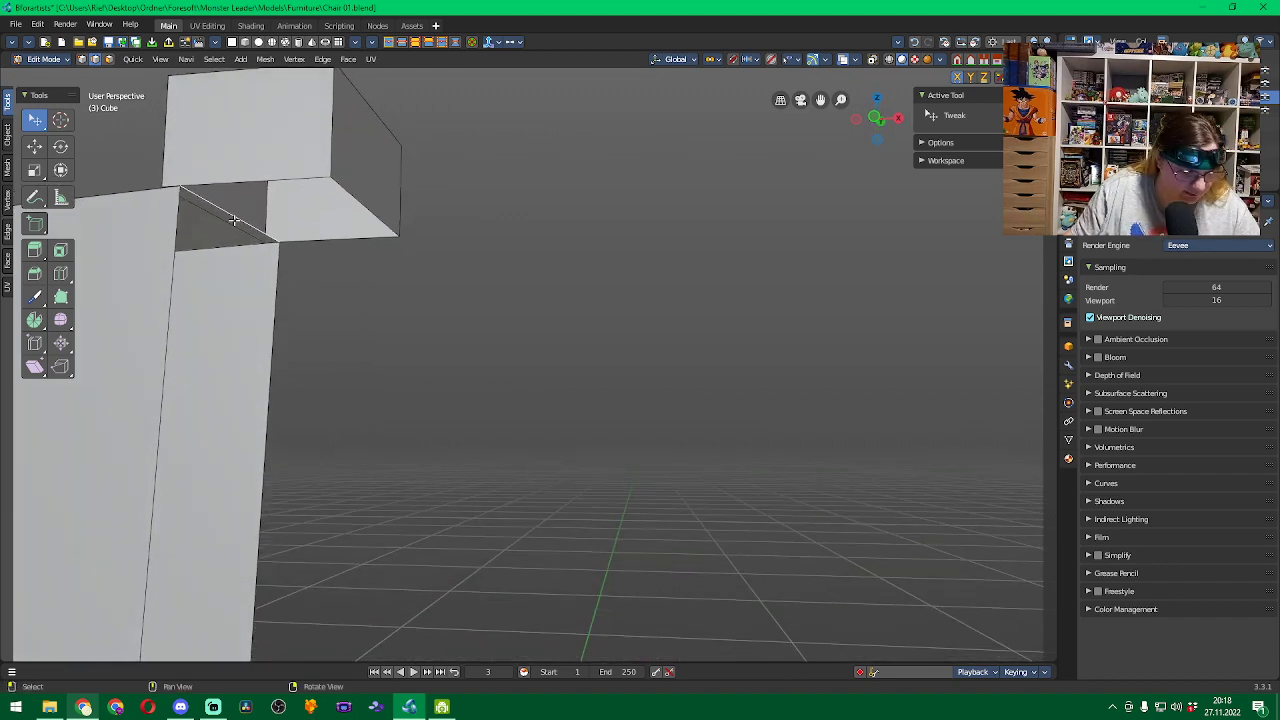
middle_click_drag(233, 216, 282, 243)
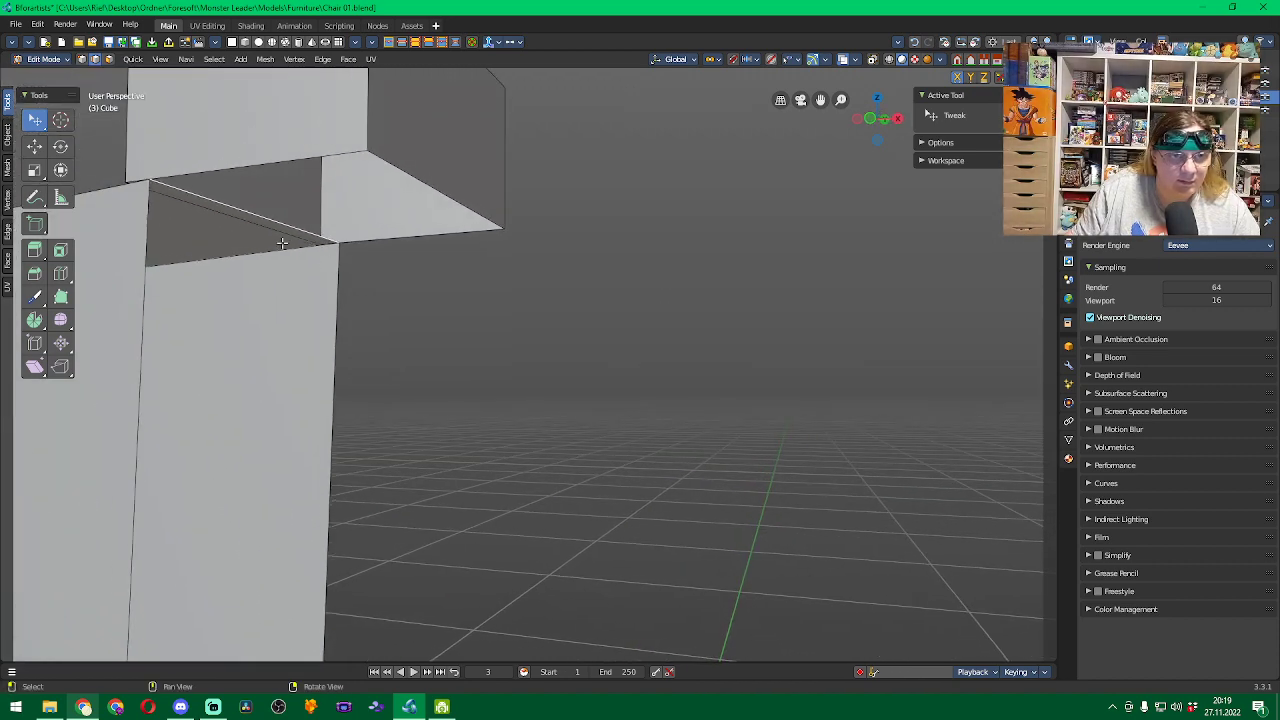
left_click(244, 210, "alt")
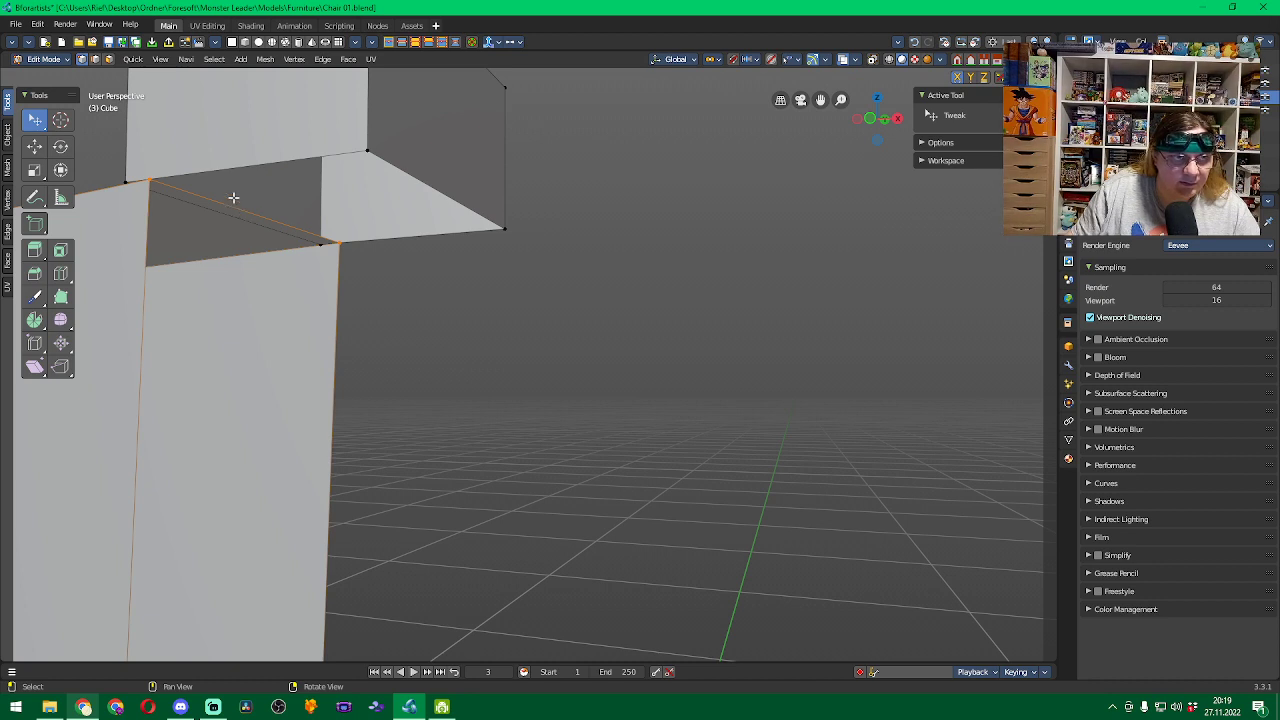
left_click(95, 59)
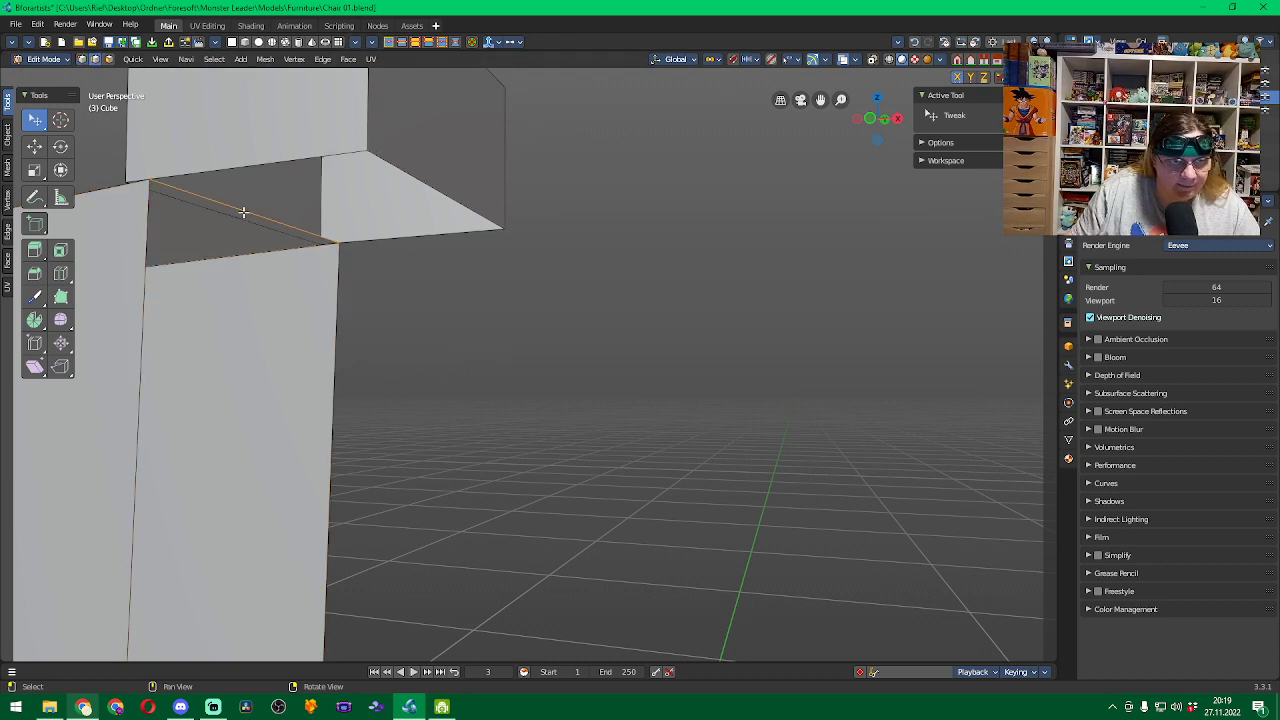
key("g")
key("x")
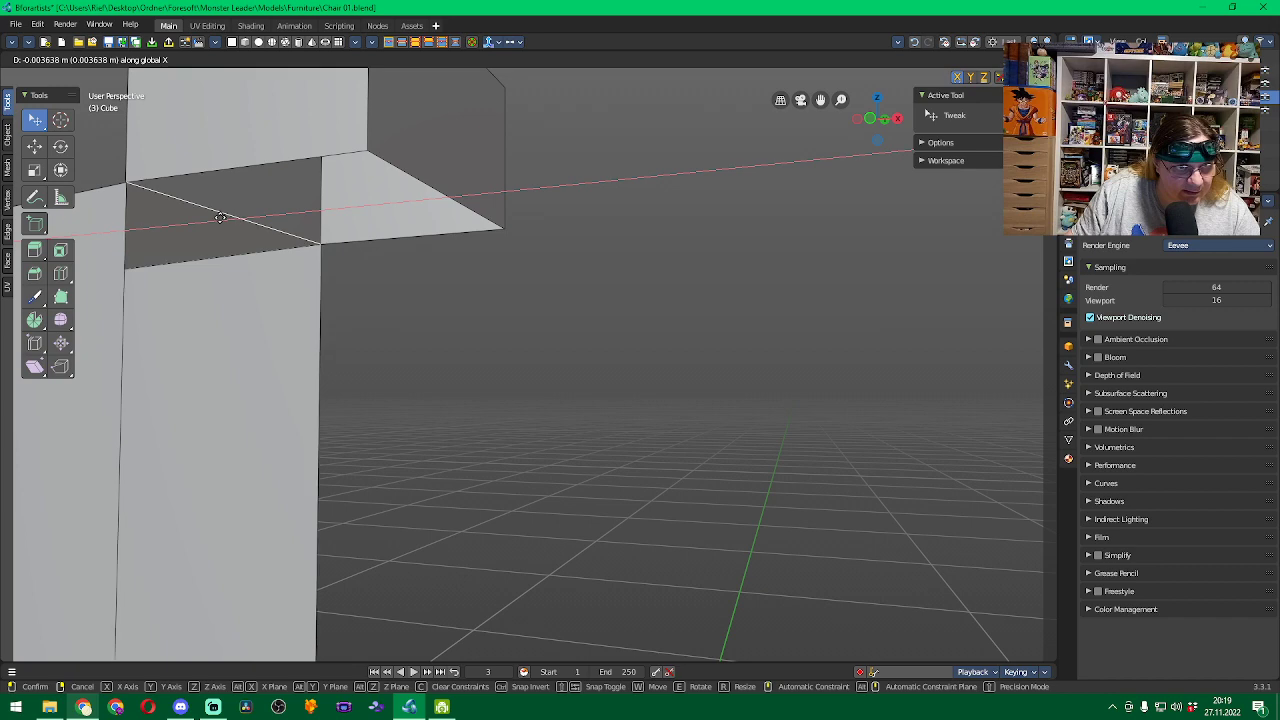
left_click(220, 217)
Select all visible geometry, merge its vertices by distance, and clear the selection.
middle_click_drag(469, 340, 614, 397)
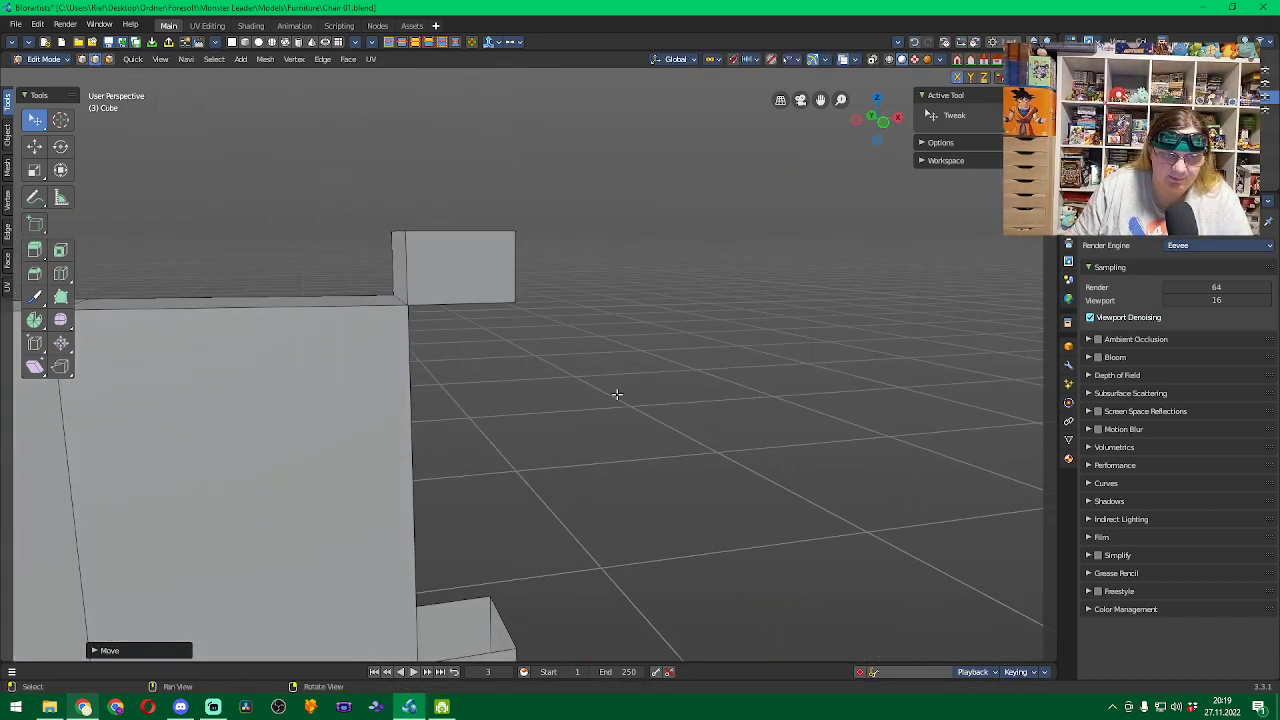
key("a")
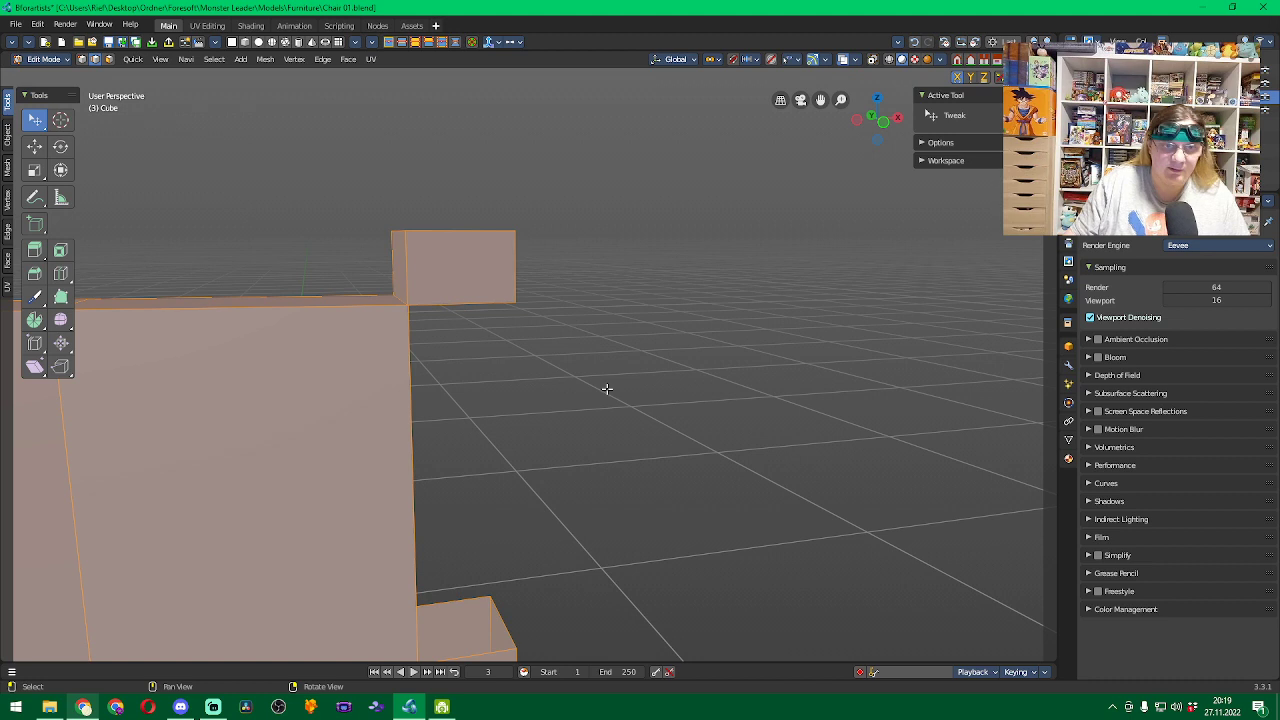
left_click(262, 60)
mouse_move(332, 155)
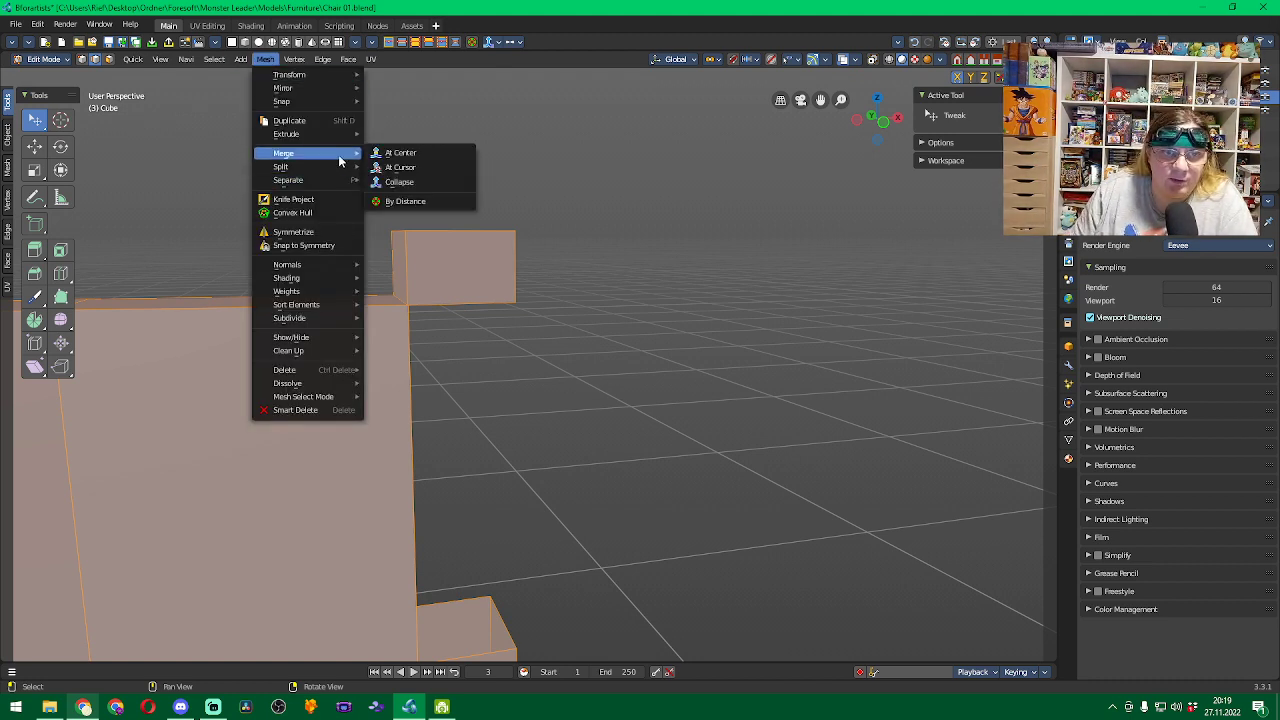
left_click(421, 201)
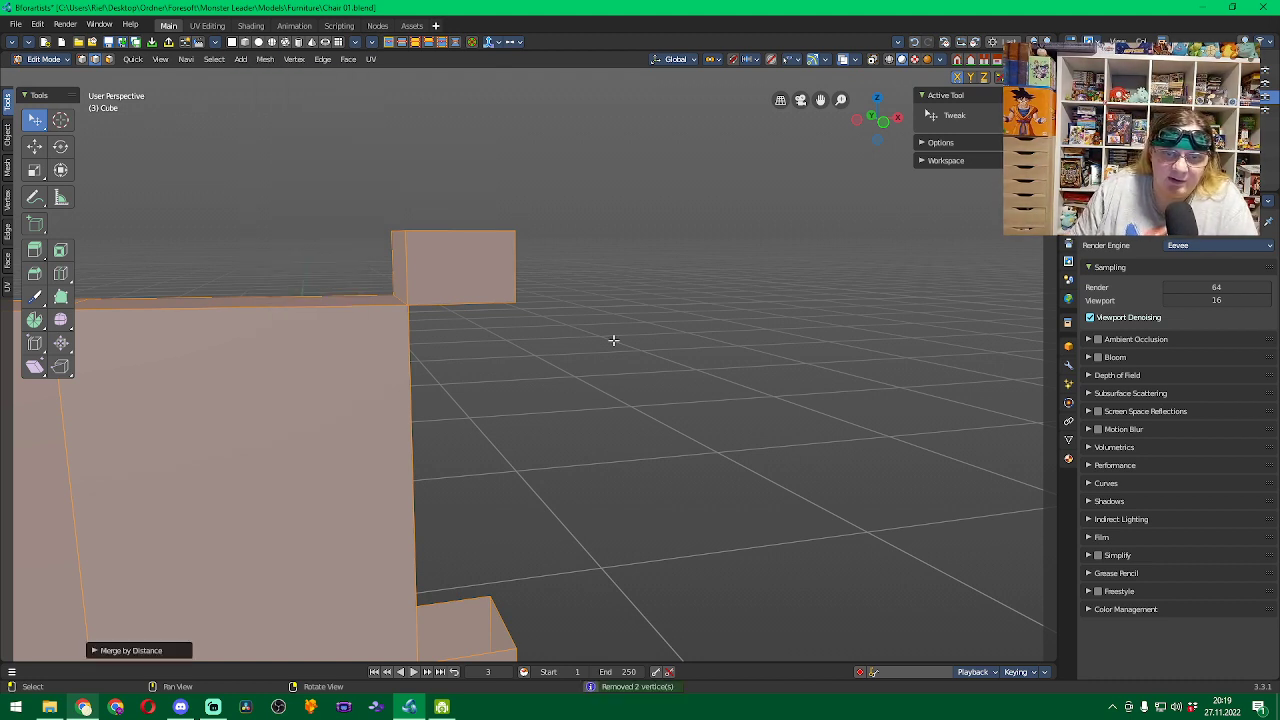
key("g")
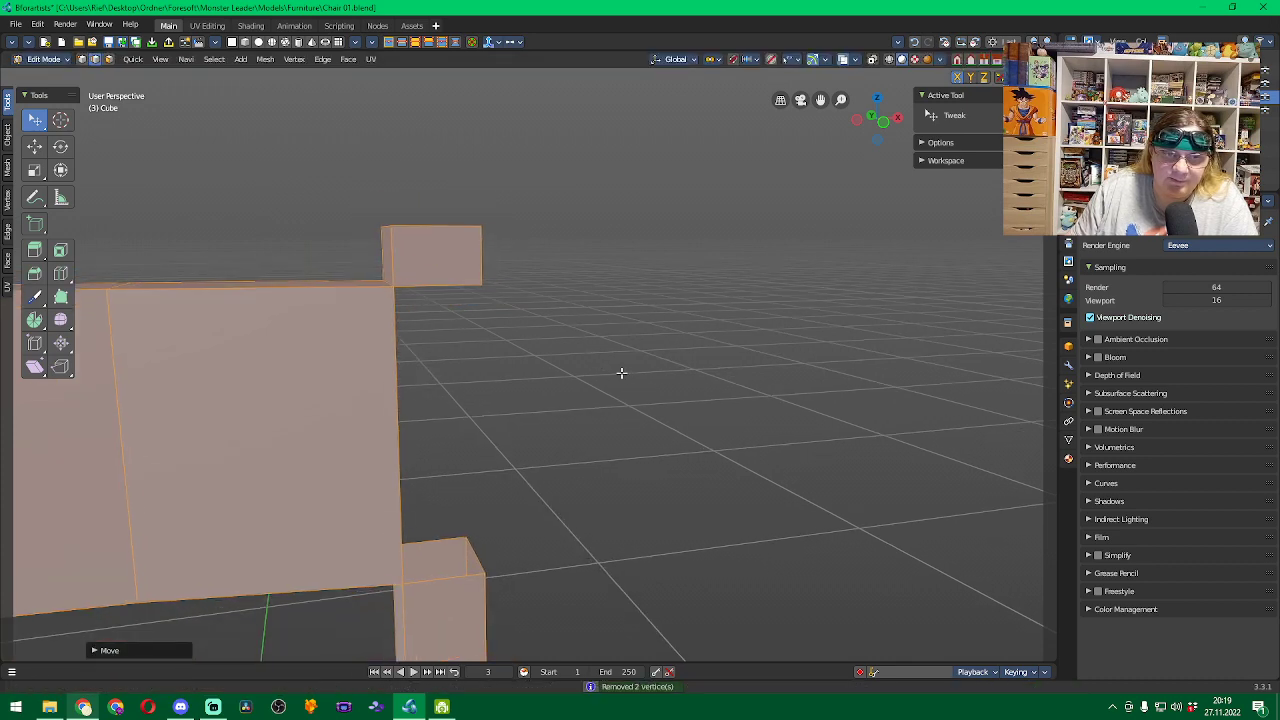
left_click(594, 366)
middle_click_drag(649, 457, 654, 420)
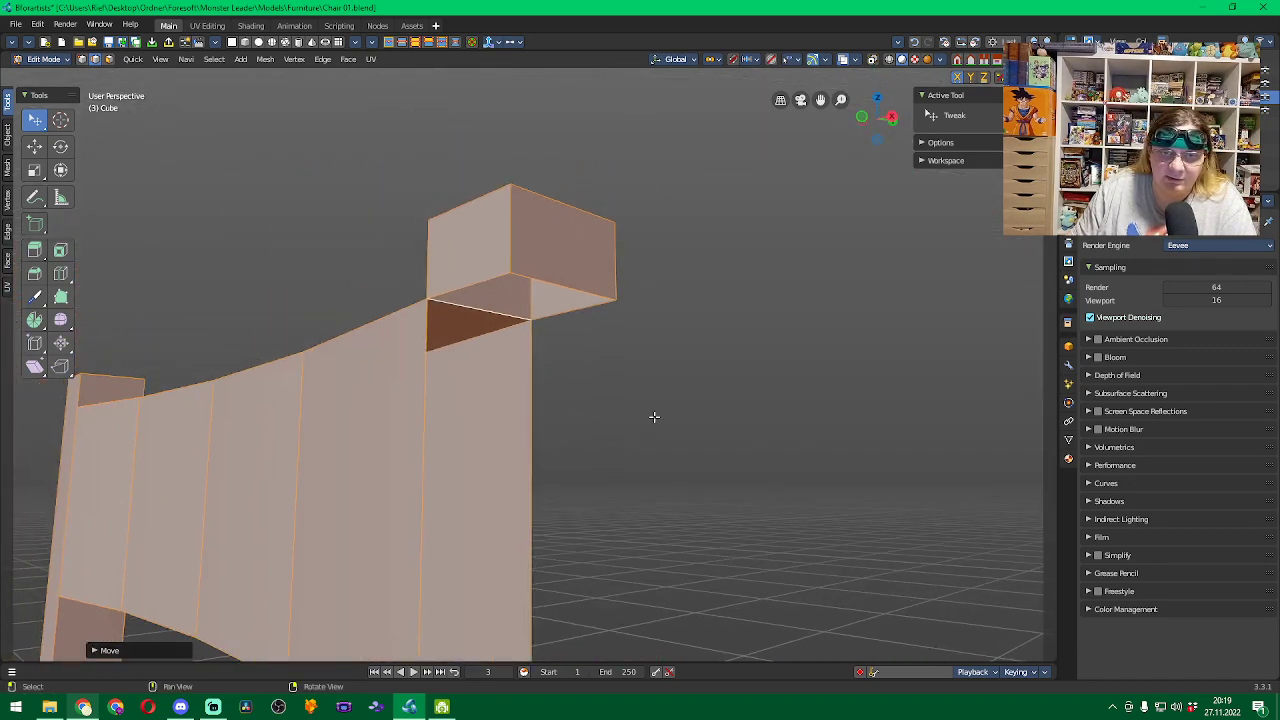
left_click(656, 418)
Reveal the hidden post faces beside the upper slat and deselect everything.
middle_click_drag(790, 451, 509, 423)
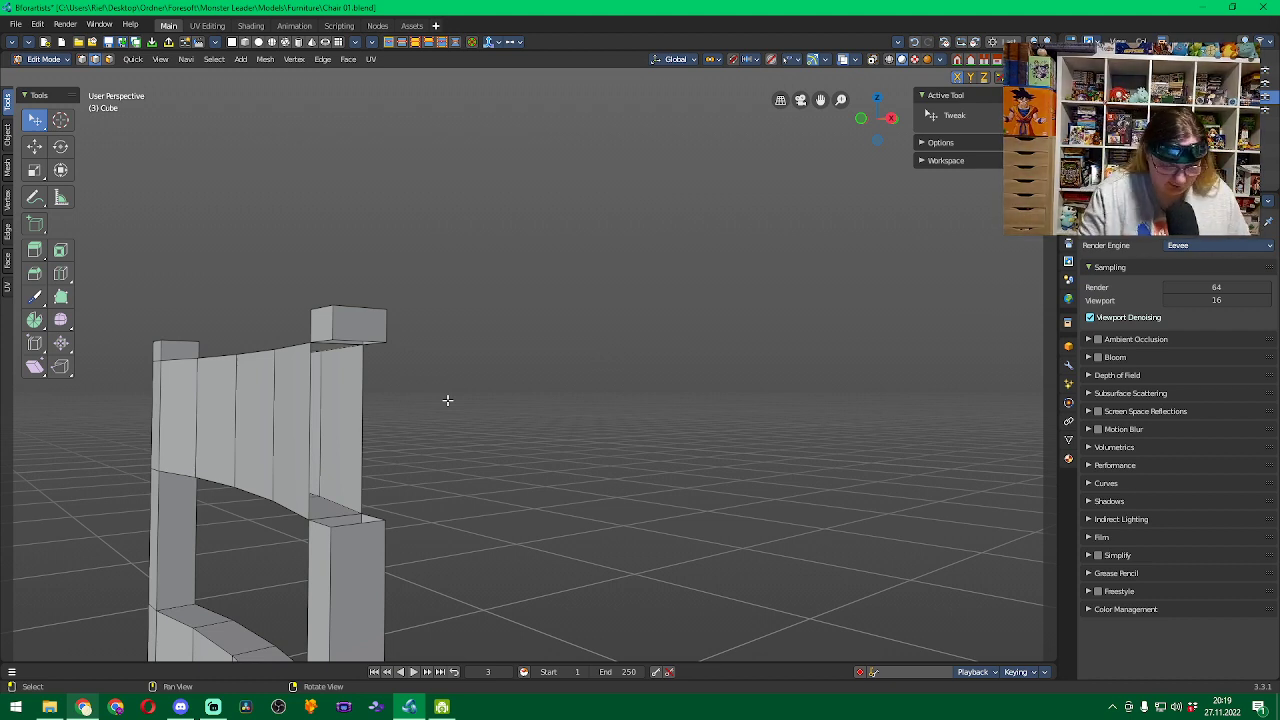
key("alt+h")
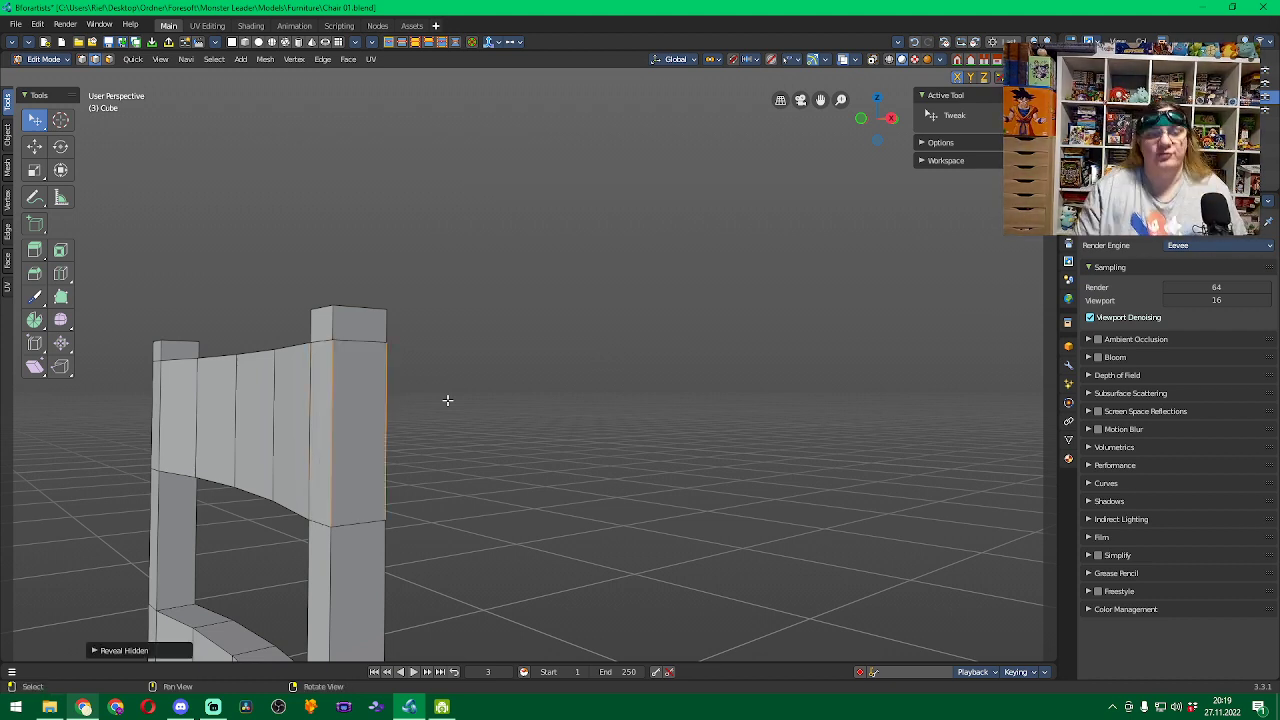
key("alt+a")
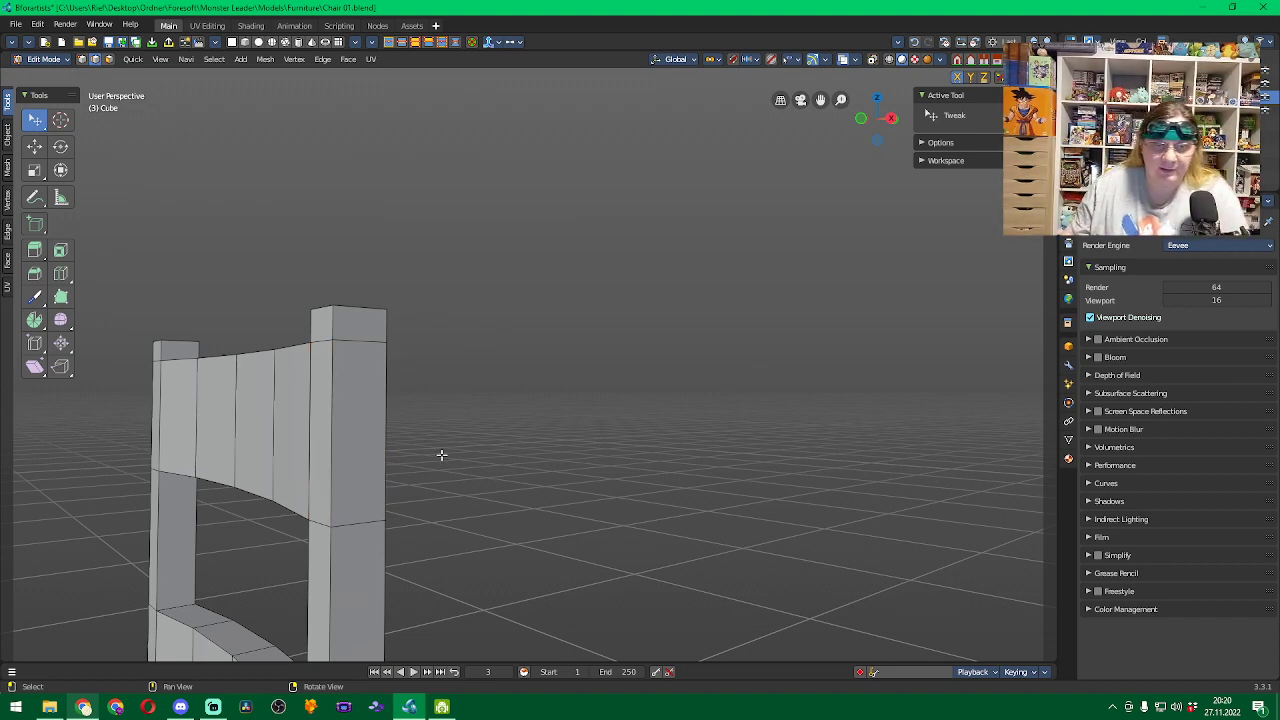
Hide the post's front face beside the lower slat to expose the inner joint.
middle_click_drag(441, 455, 826, 460)
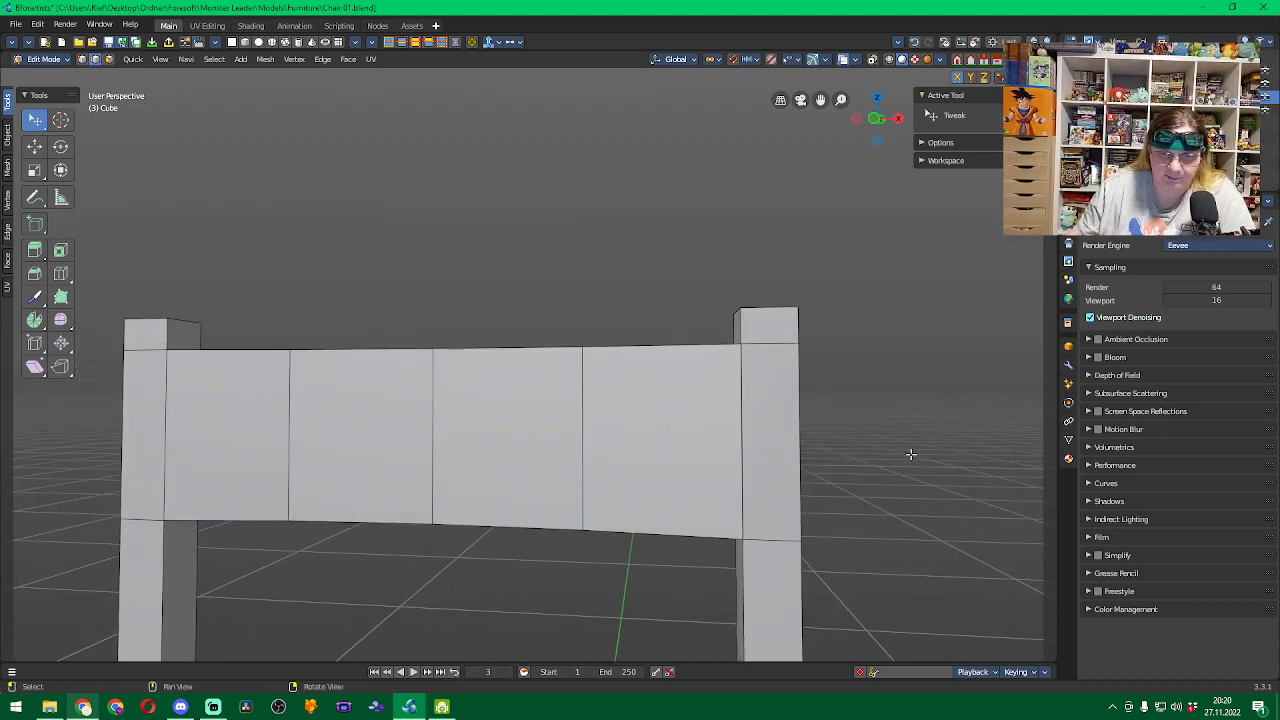
middle_click_drag(910, 454, 766, 373)
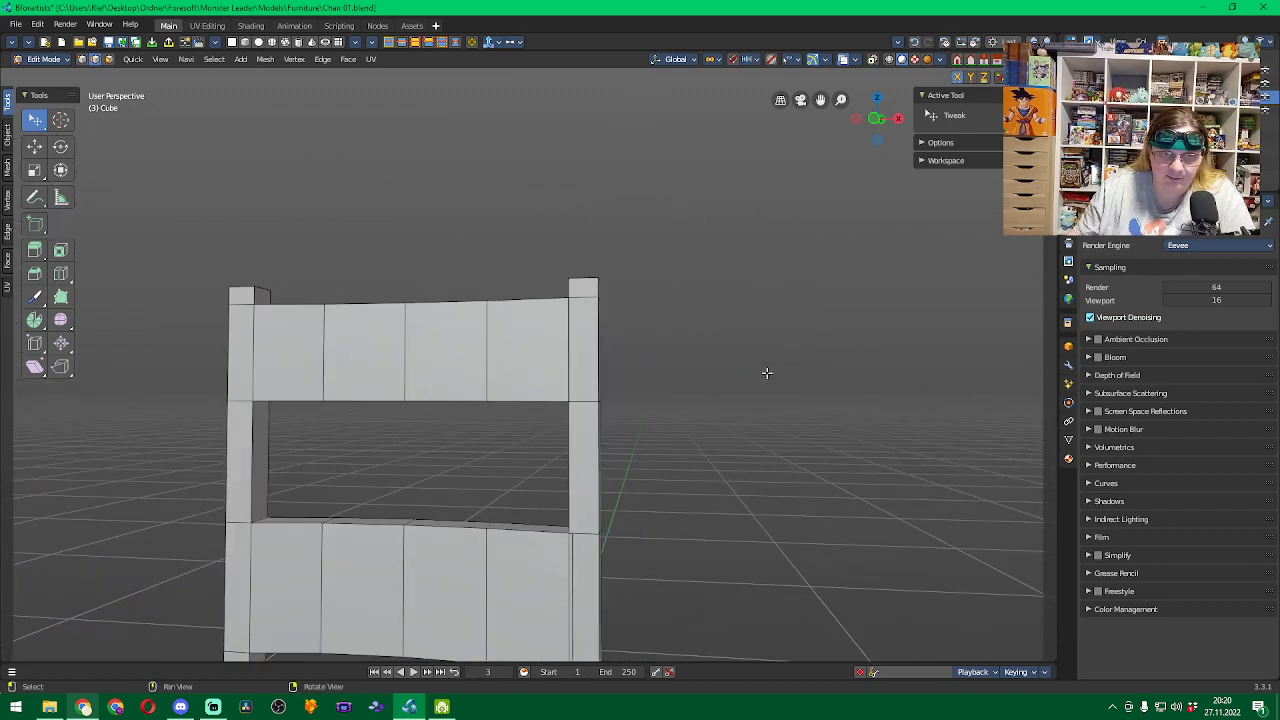
key("KP_1")
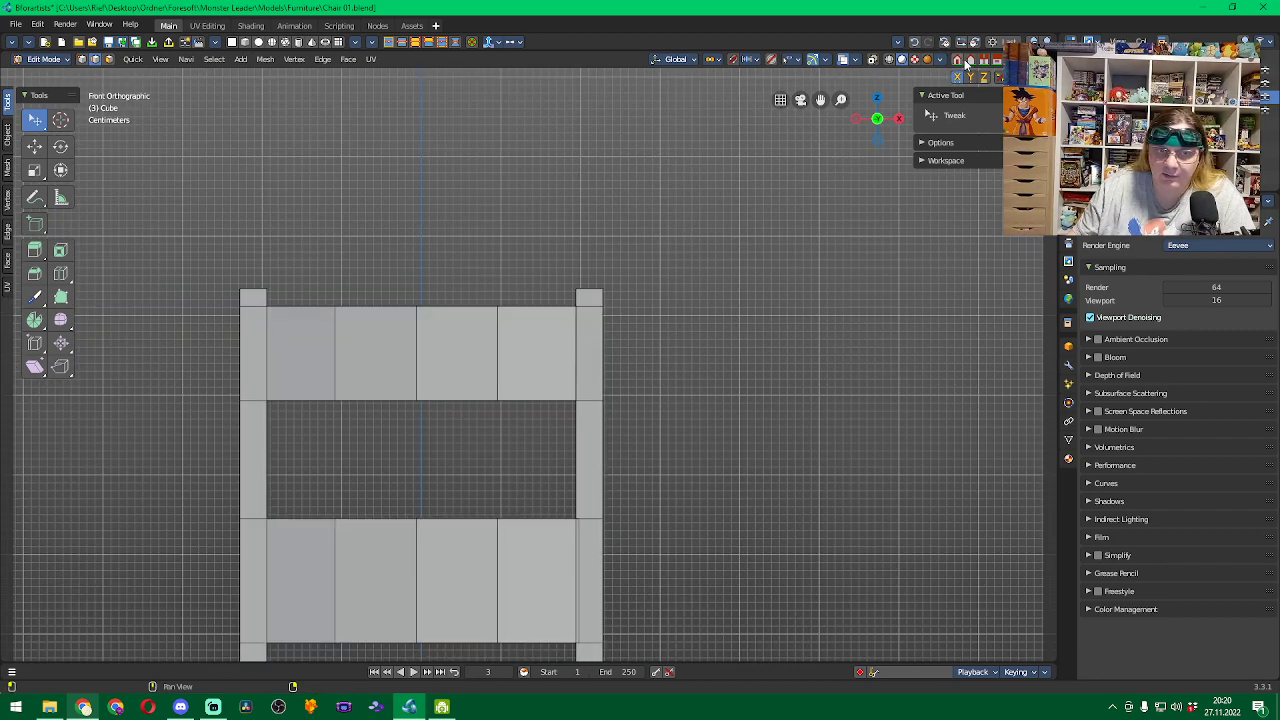
scroll(748, 349, "down", 8)
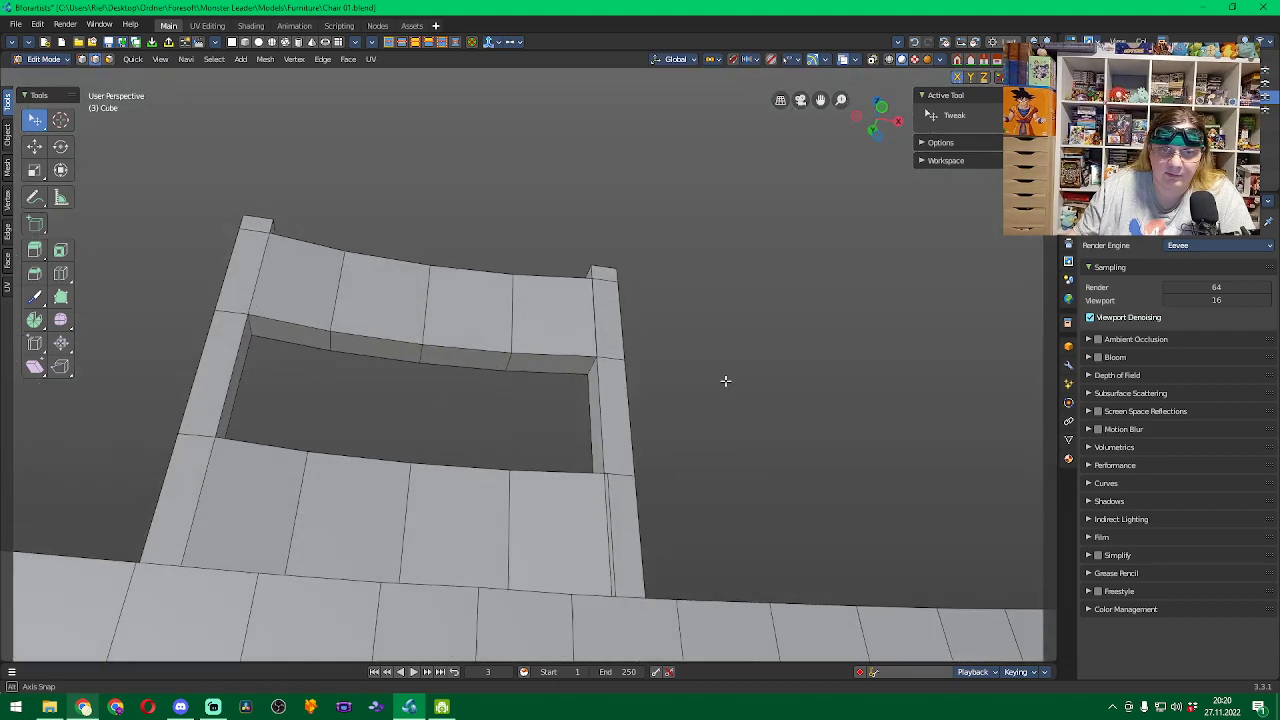
middle_click_drag(723, 380, 667, 380)
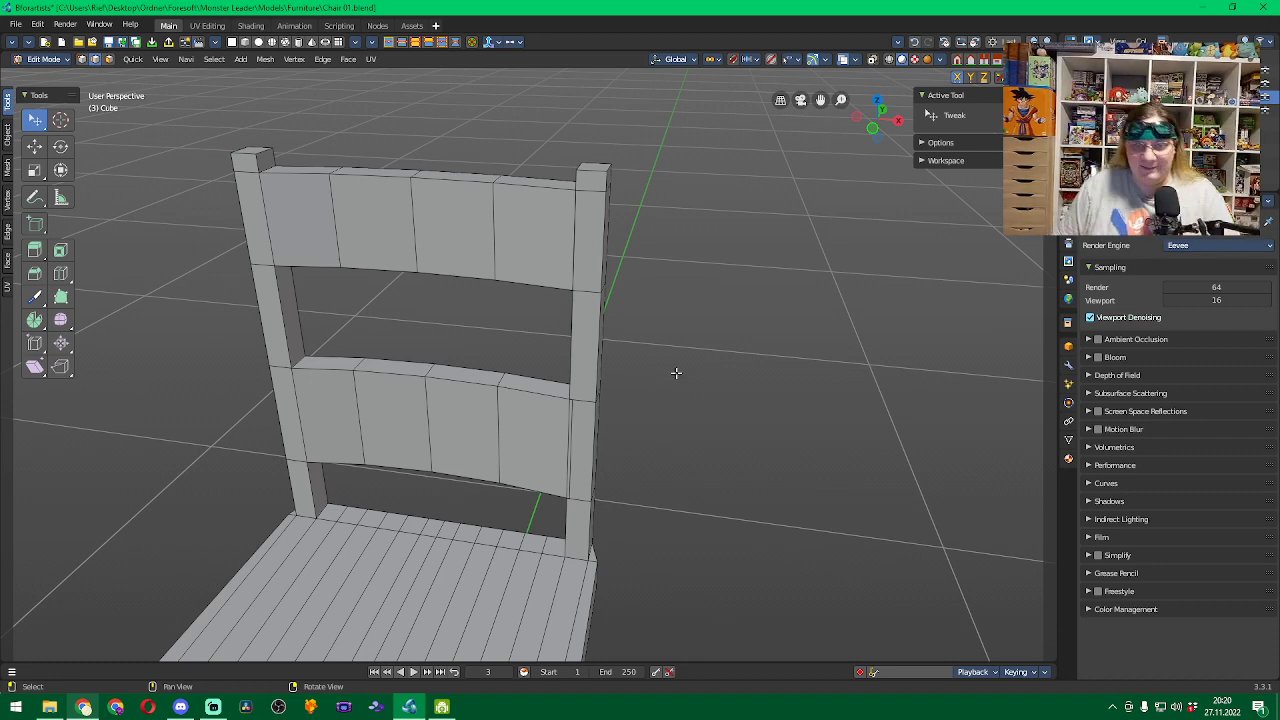
middle_click_drag(634, 403, 823, 360, "shift")
scroll(624, 408, "up", 5)
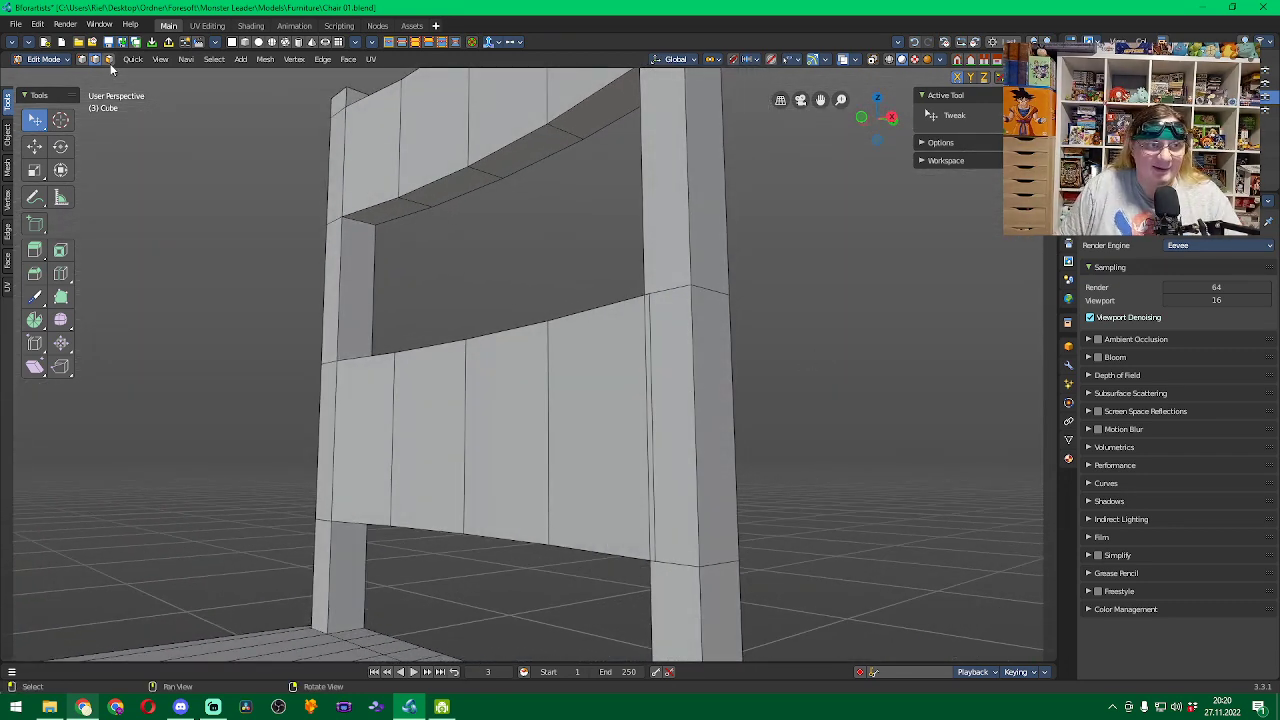
left_click(669, 383)
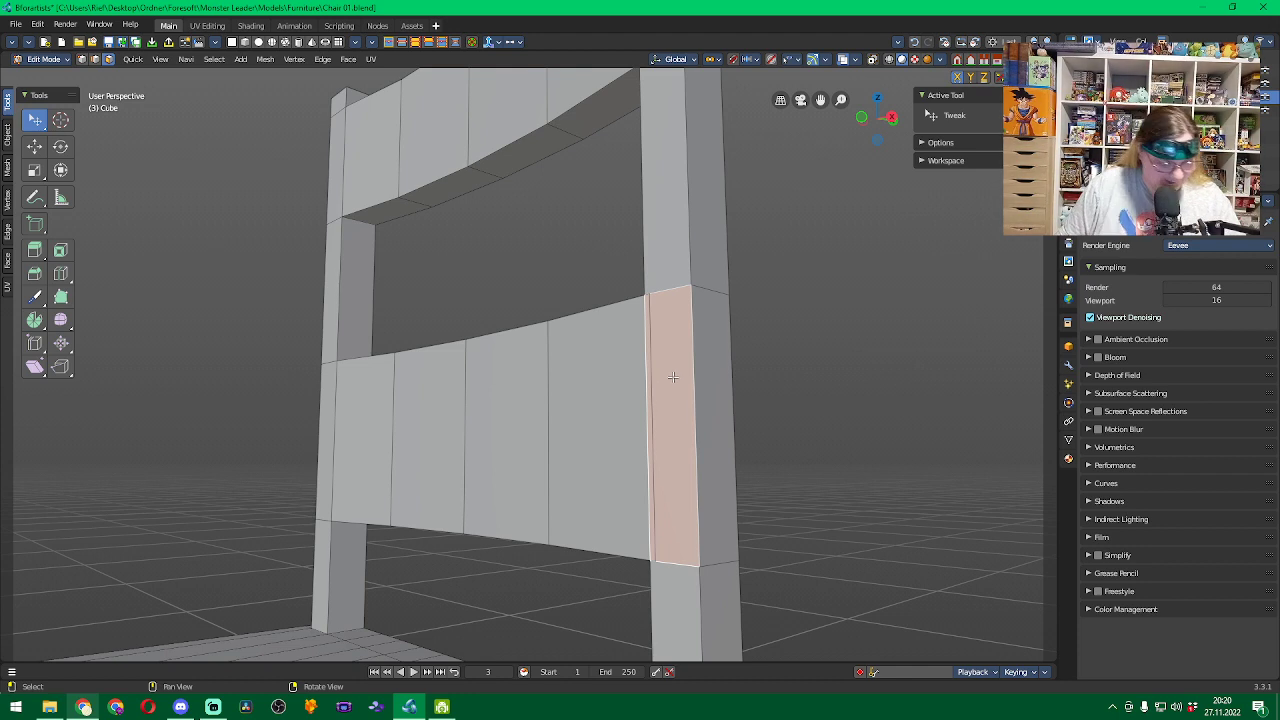
key("h")
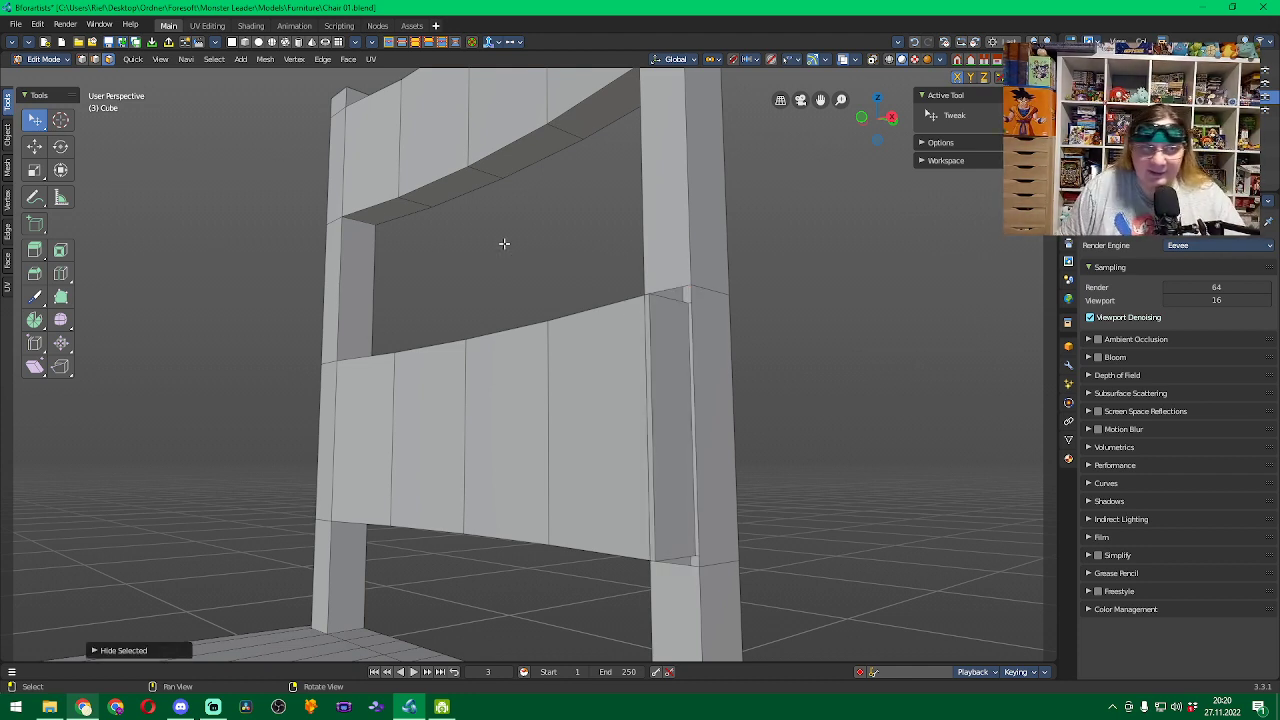
Move the lower slat's top end edge about 0.0033 m in the negative X direction to line up with the post's inner edge.
key("ctrl+z")
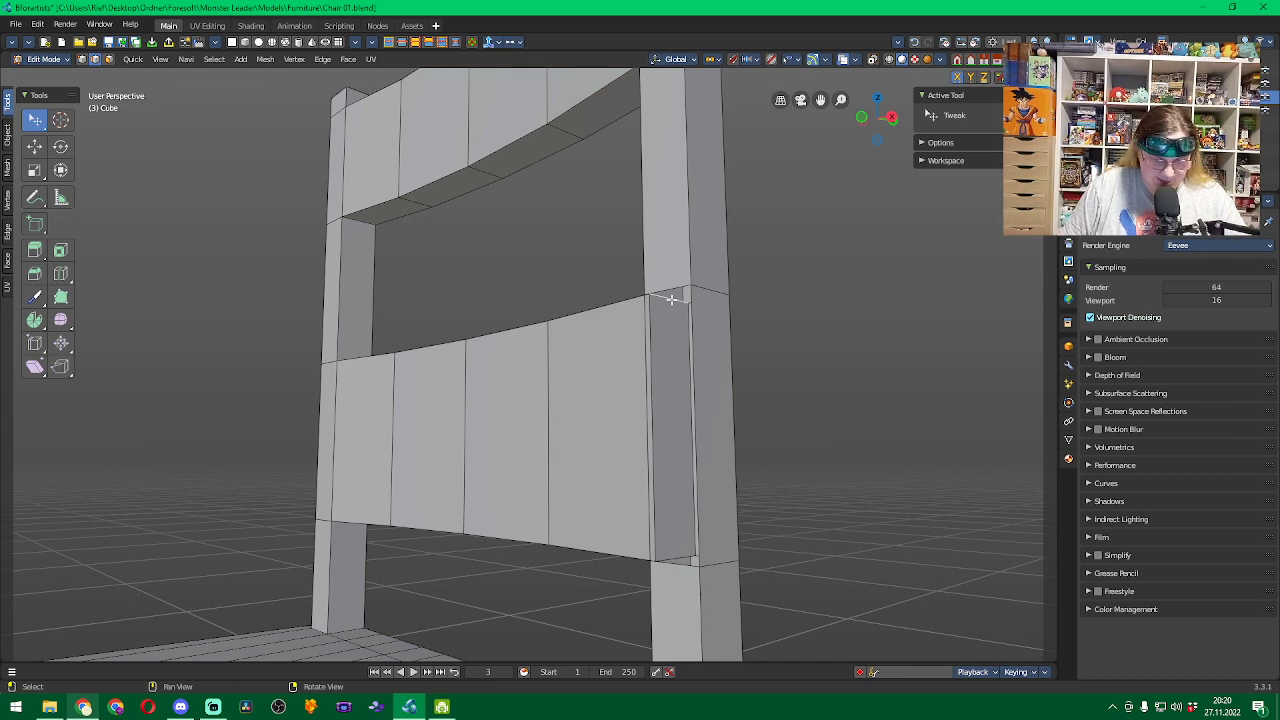
key("g")
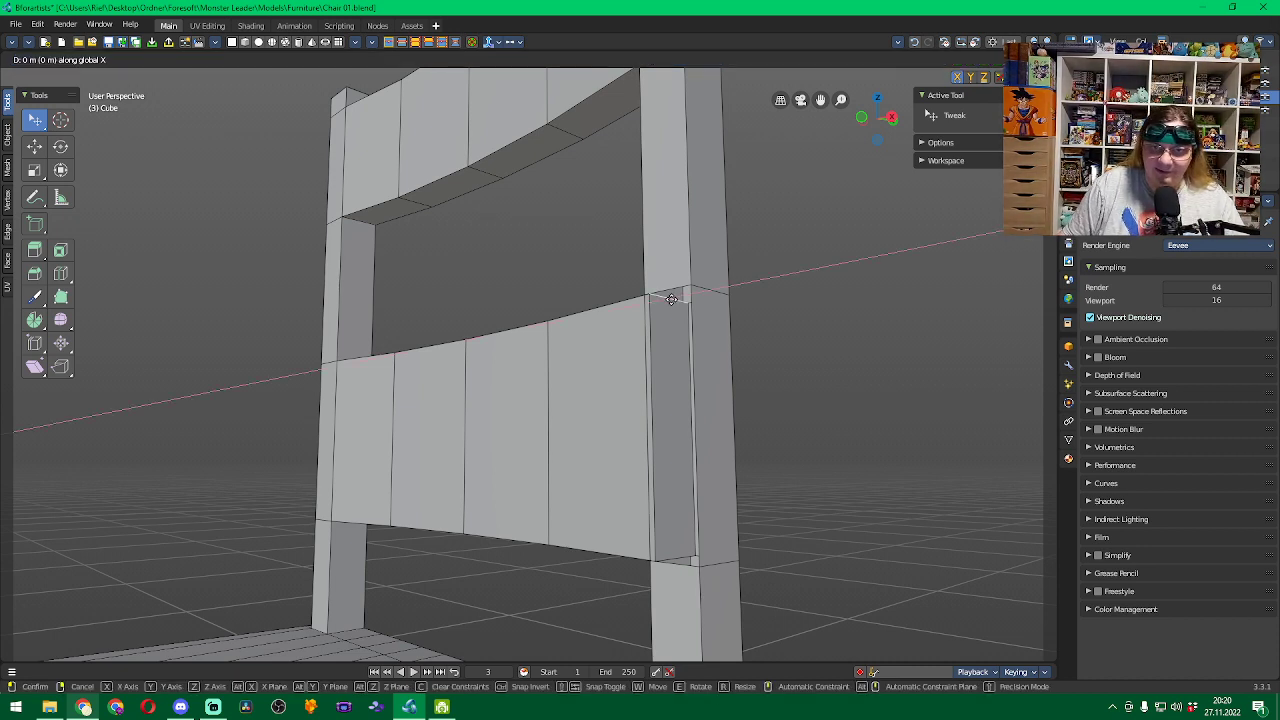
key("x")
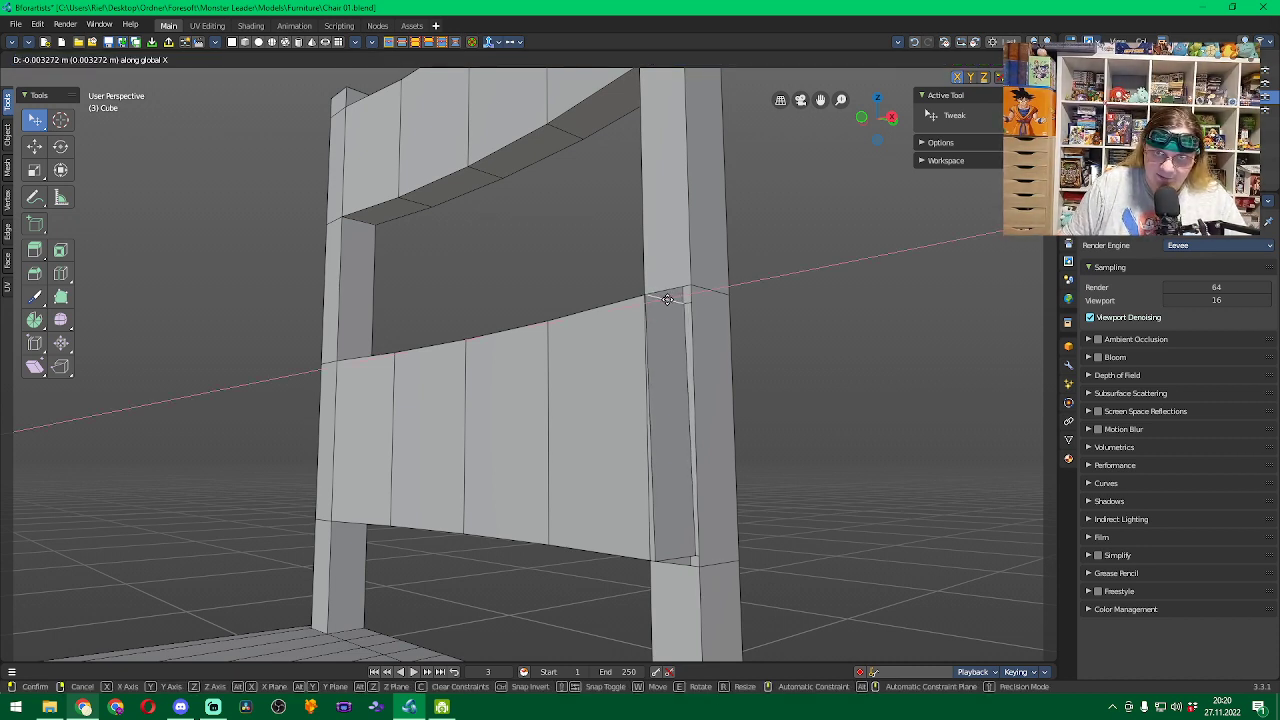
left_click(667, 299)
Move the lower slat's bottom end edge about 0.0036 m in the negative X direction to line up with the post's inner edge.
left_click(676, 560)
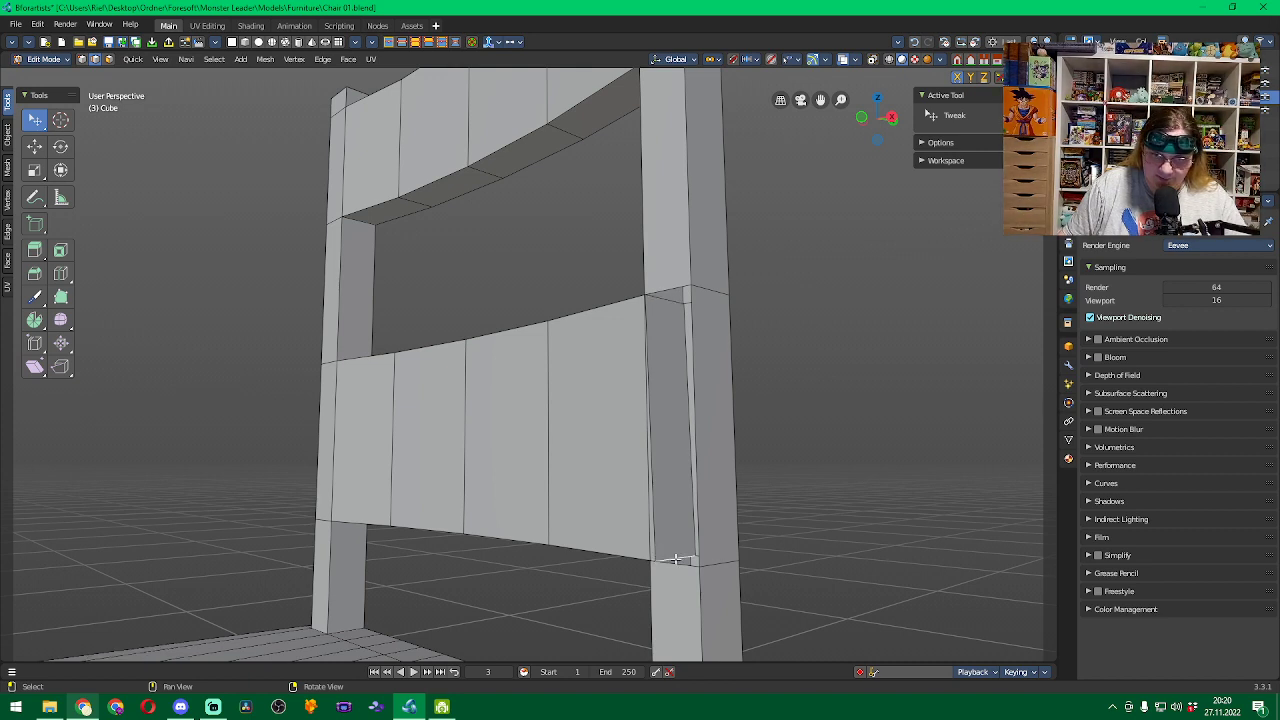
left_click(676, 560, "alt")
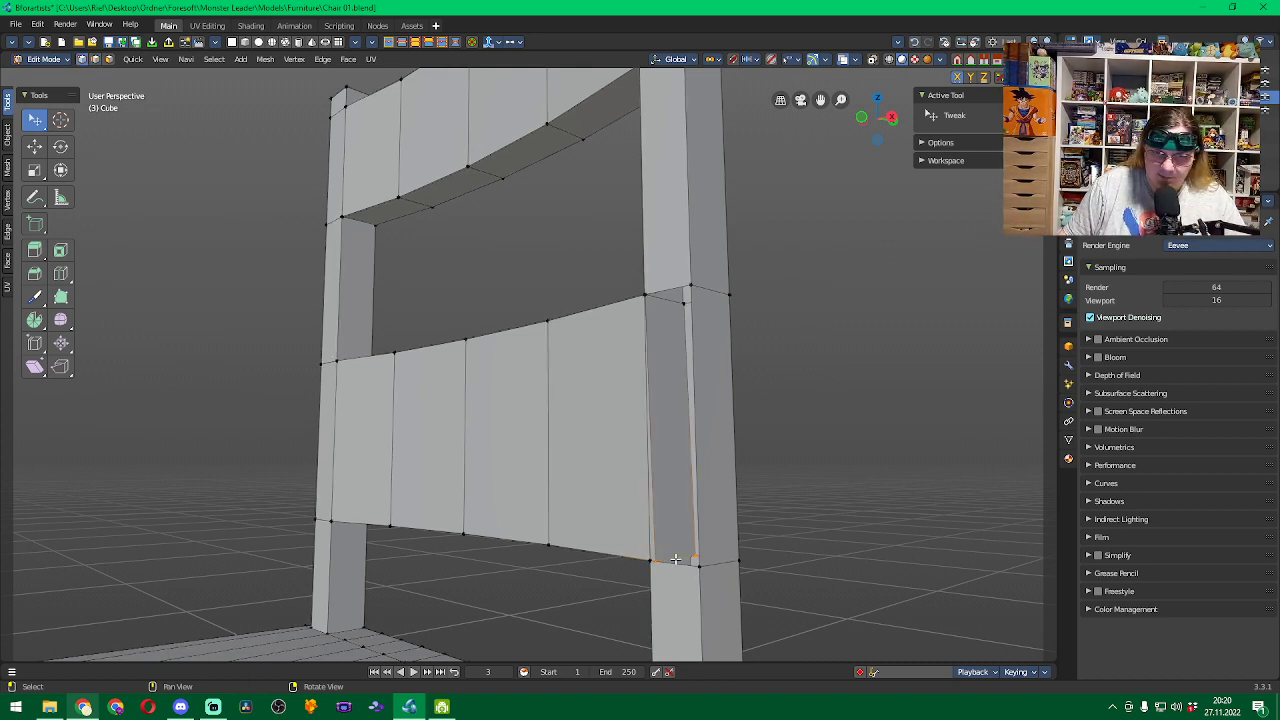
left_click(95, 58)
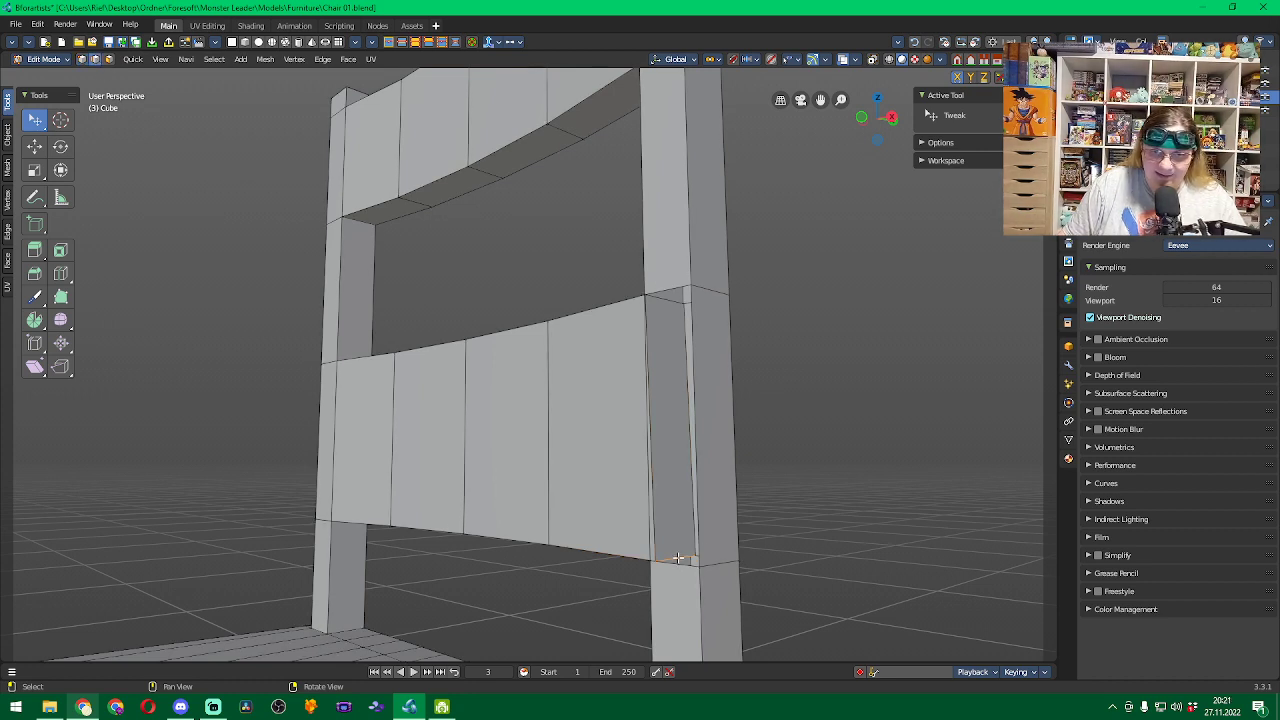
key("g")
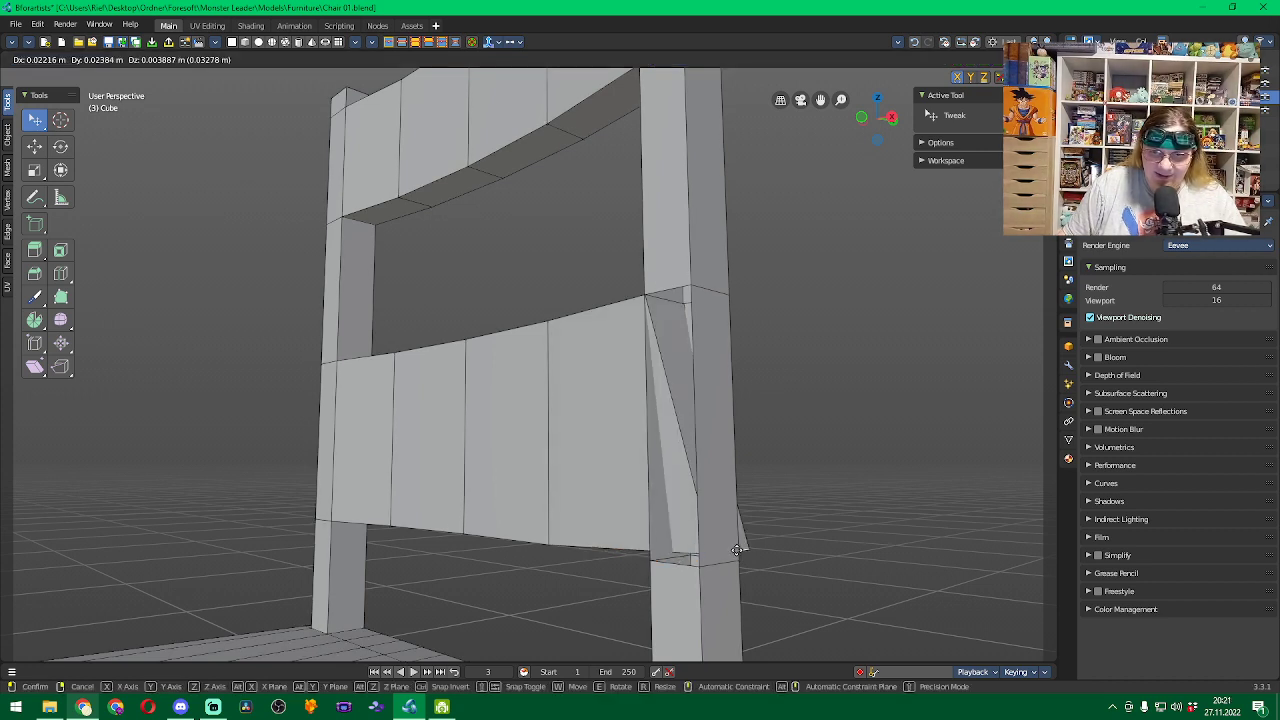
key("x")
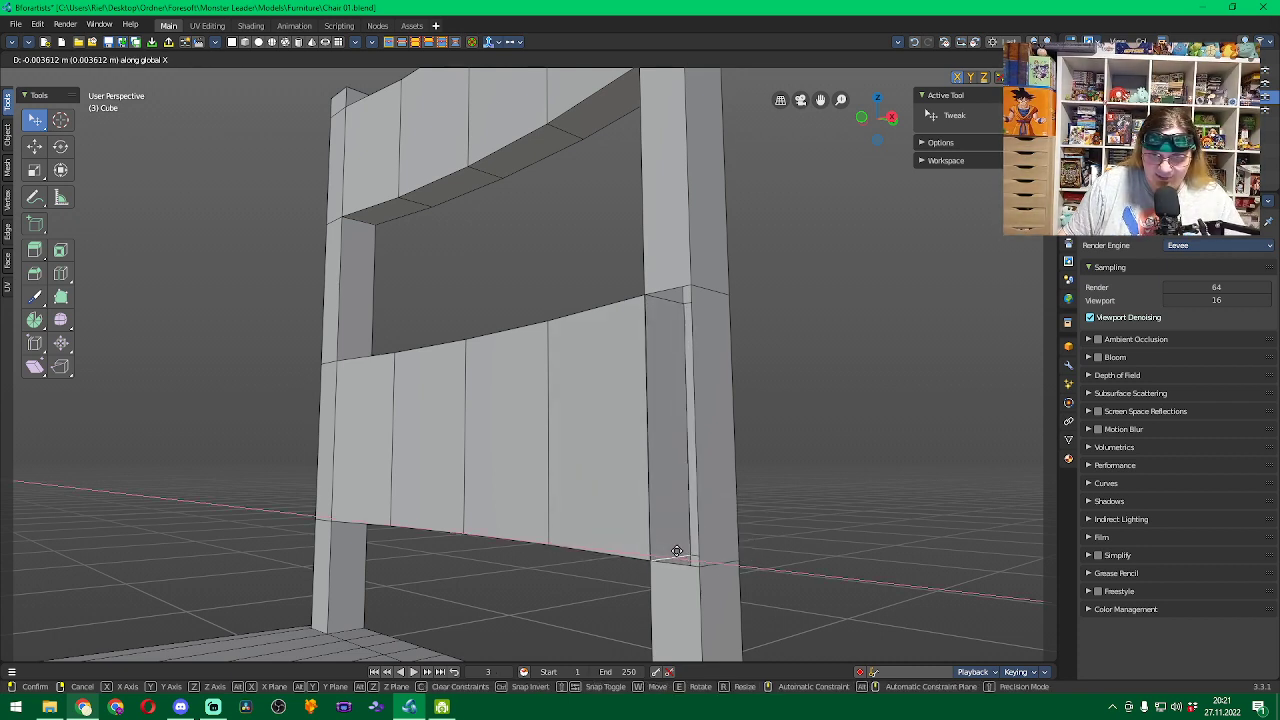
left_click(677, 551)
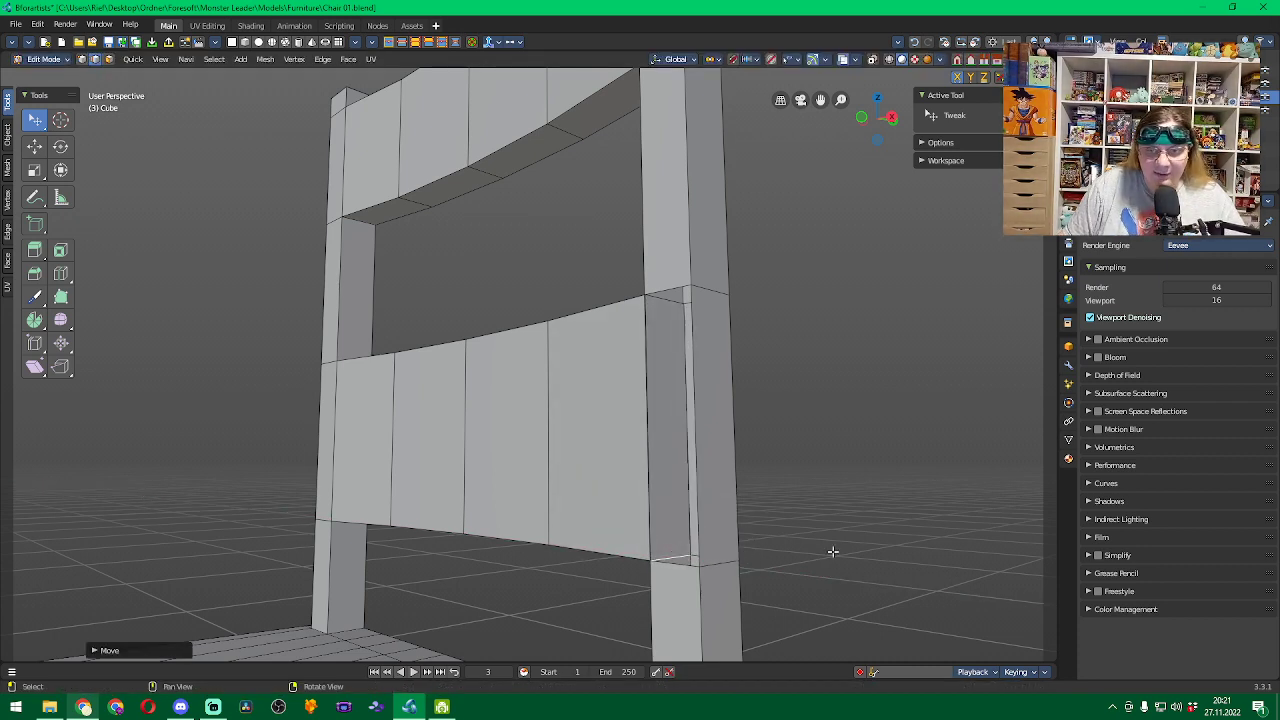
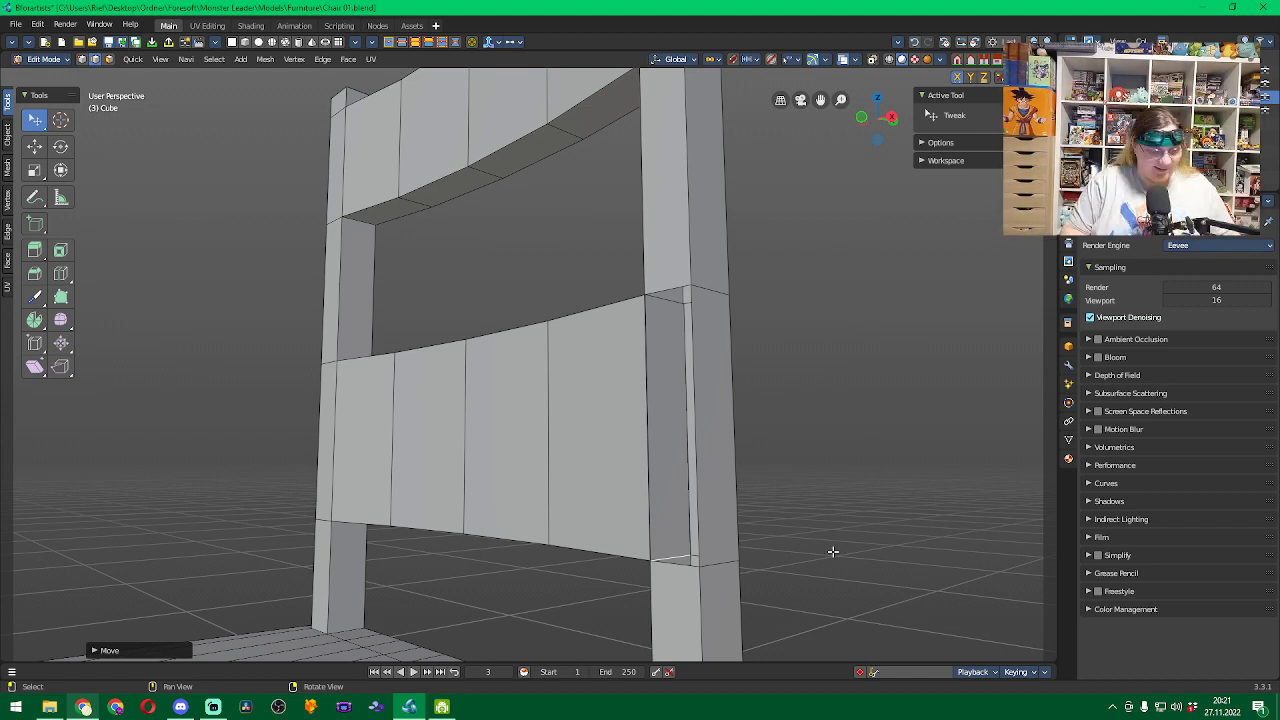
Reveal the hidden post face beside the lower slat and merge the entire chair mesh by distance.
key("alt+h")
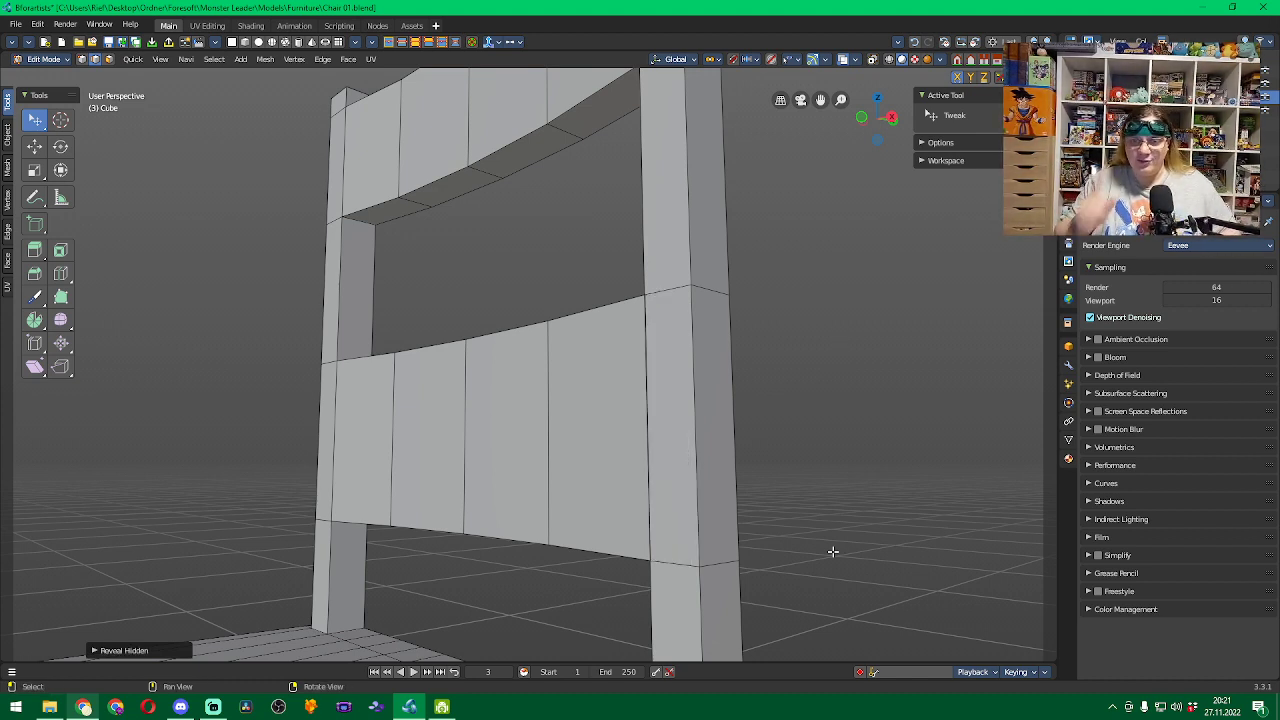
key("a")
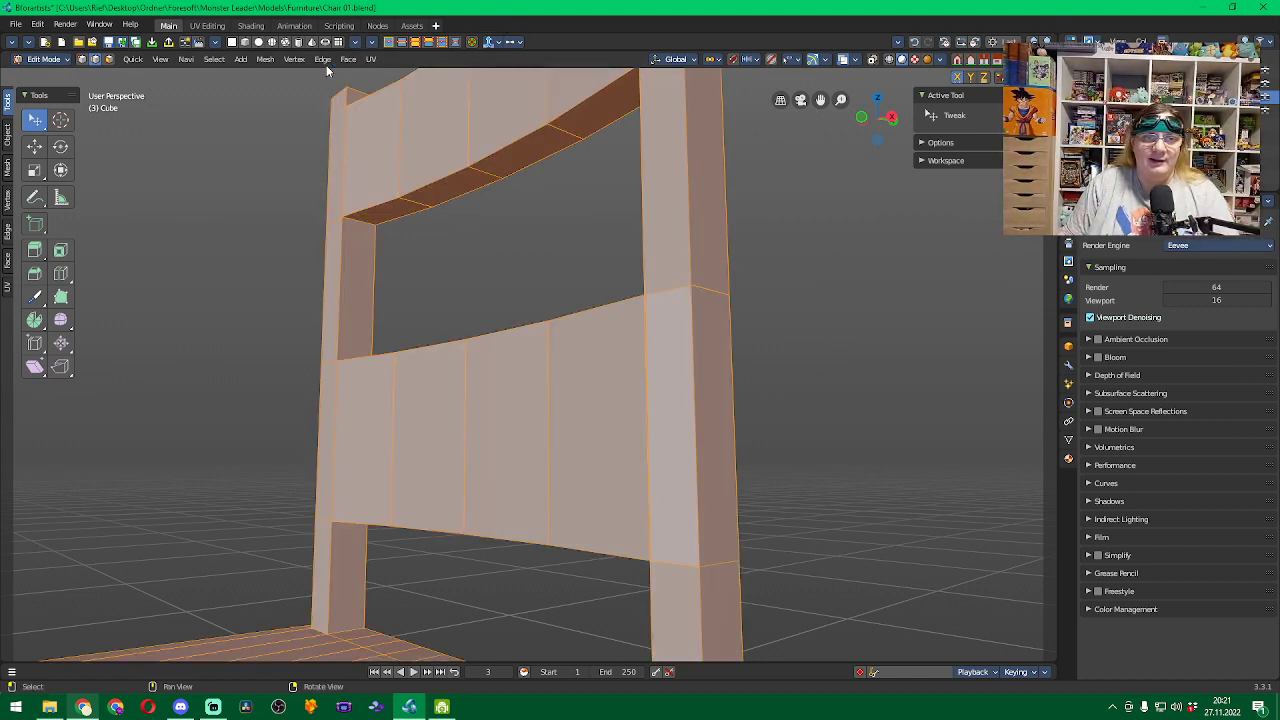
left_click(270, 60)
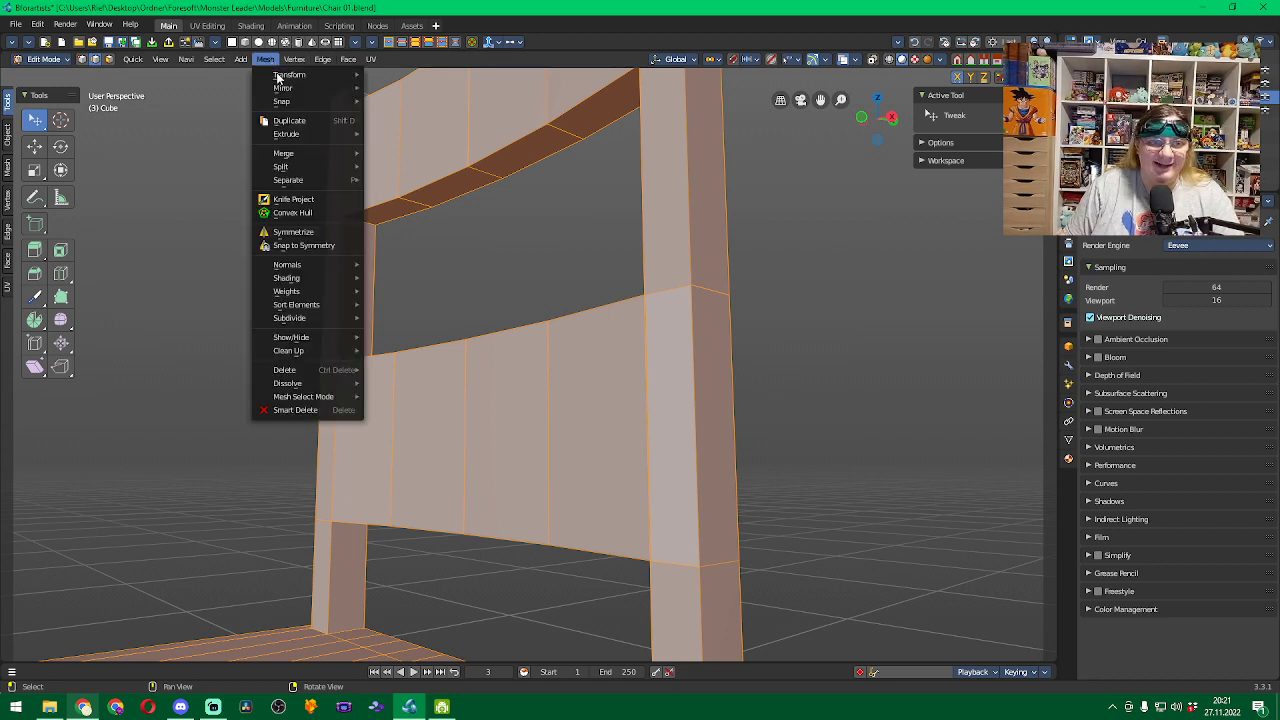
mouse_move(312, 153)
left_click(405, 202)
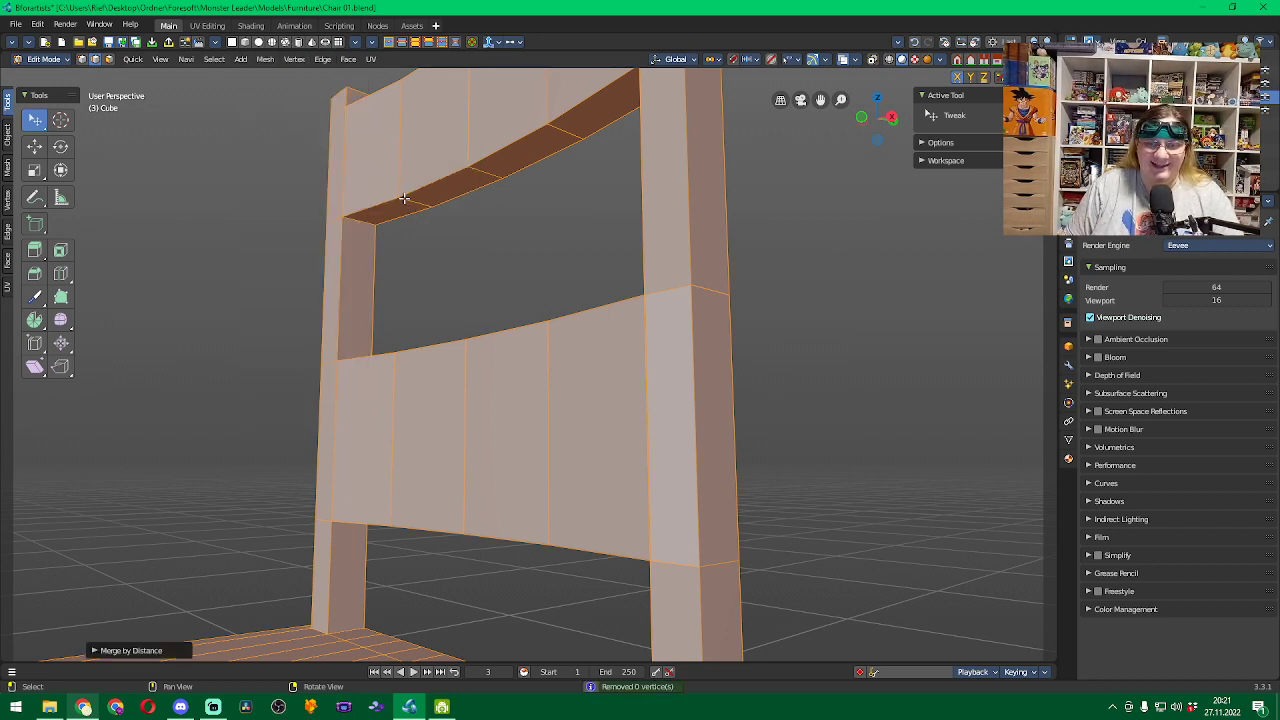
left_click(857, 469)
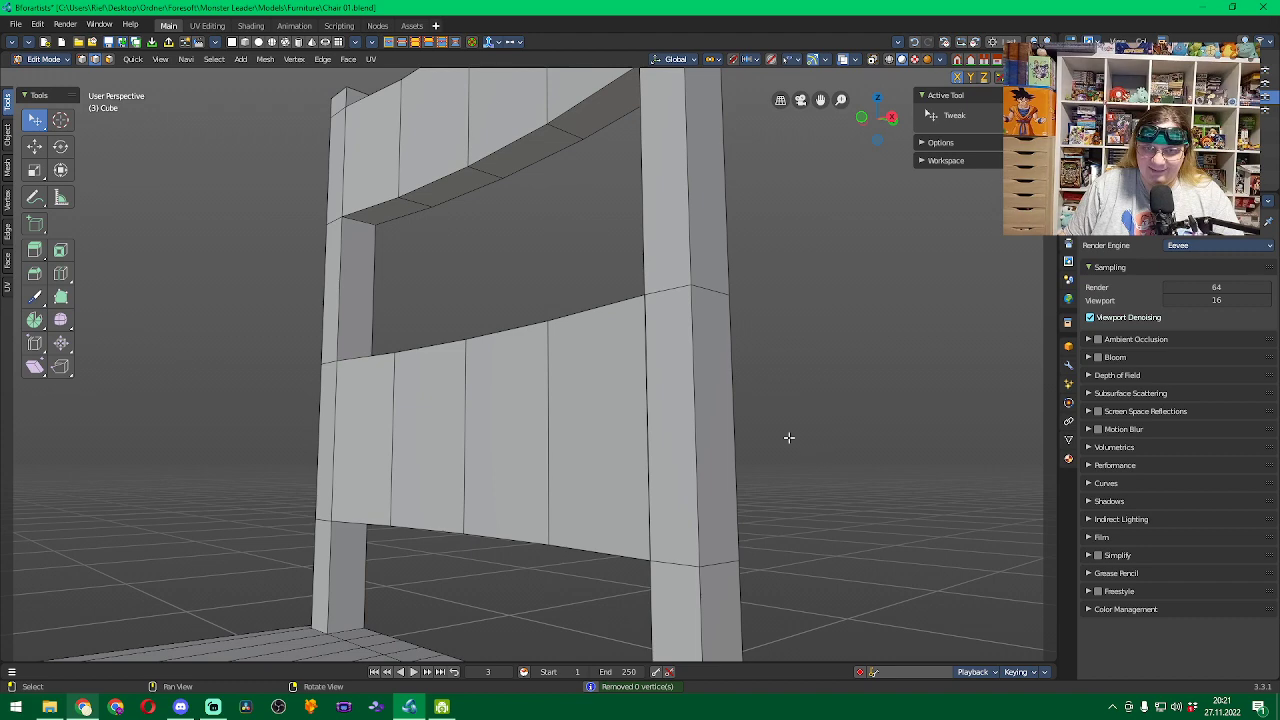
Hide the post's front face beside the lower slat to expose the inner joint.
scroll(837, 434, "up", 8)
middle_click_drag(871, 440, 794, 420)
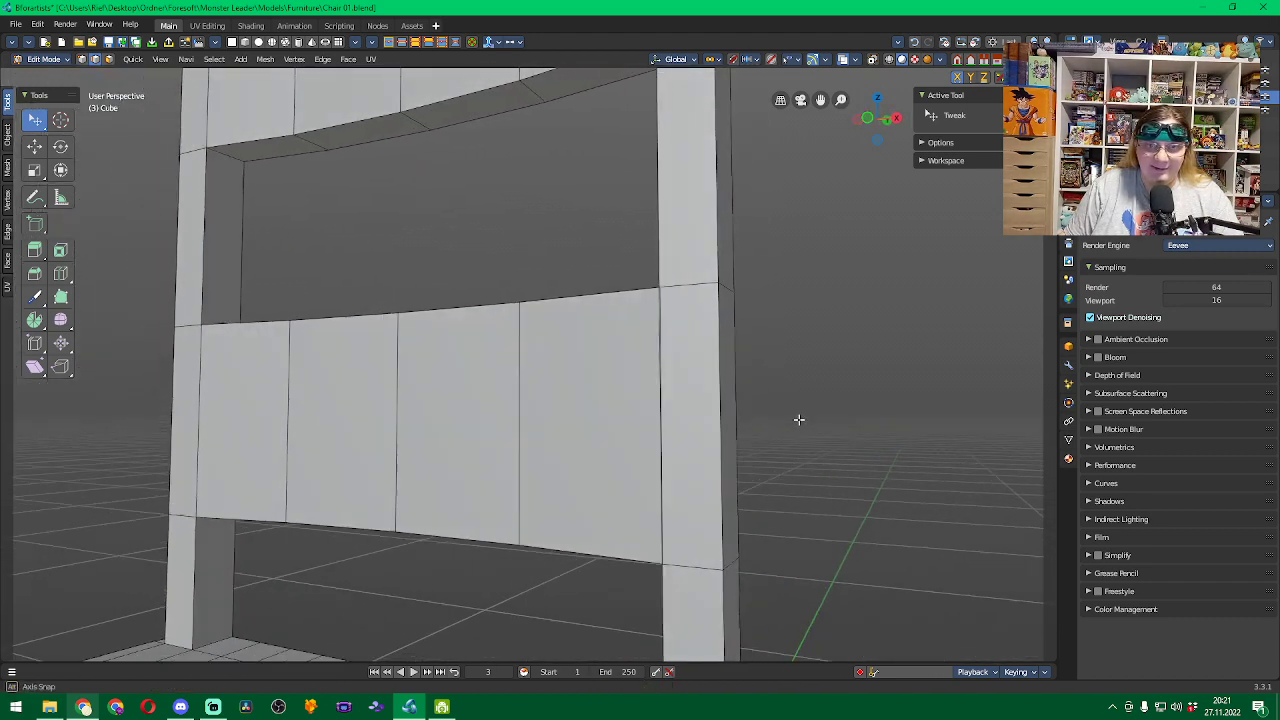
scroll(794, 420, "down", 3)
left_click(109, 60)
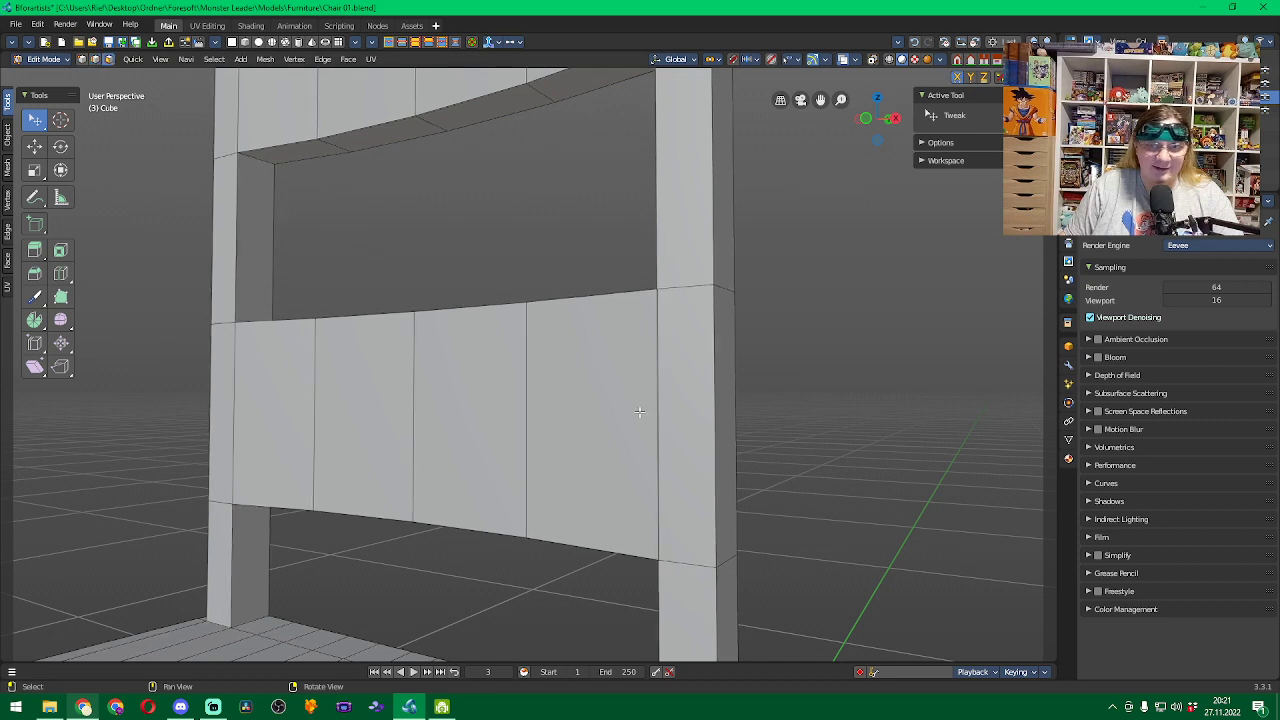
left_click(674, 415)
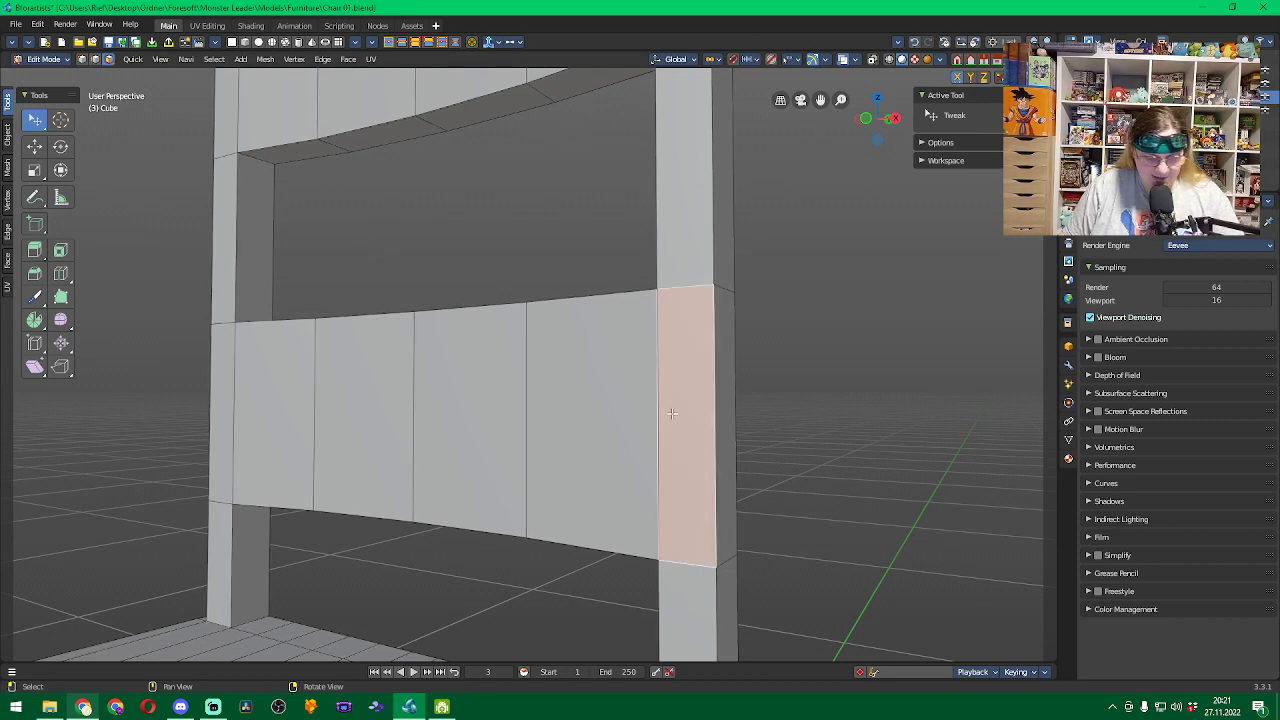
key("h")
scroll(797, 428, "up", 2)
scroll(797, 428, "up", 1)
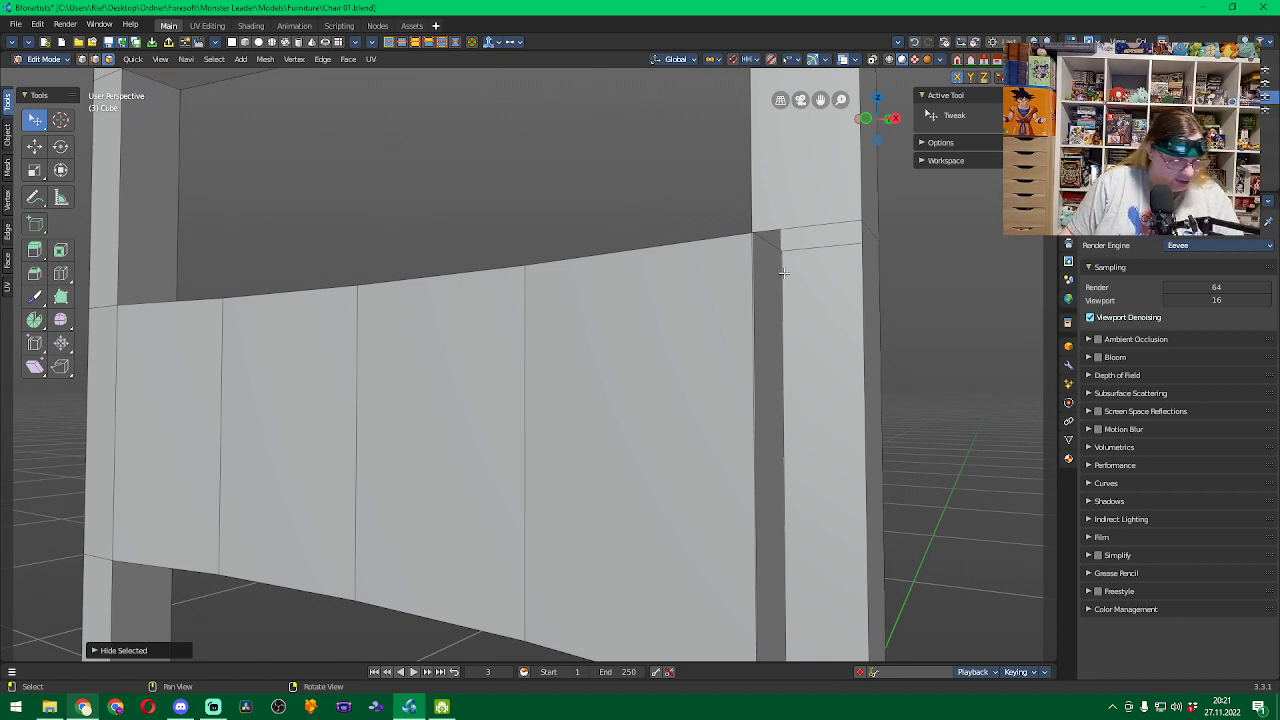
Move the lower slat's top end edge about 0.0008 m in the negative X direction to line up with the post's inner edge.
left_click(97, 60)
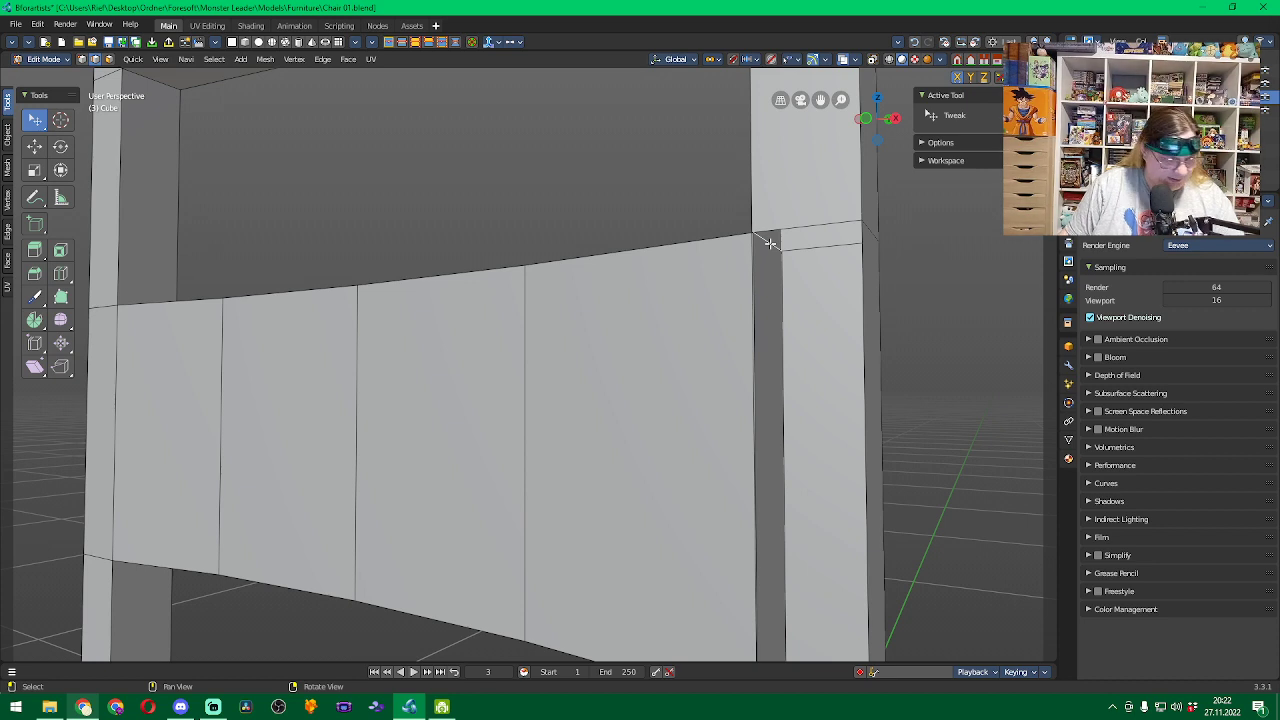
key("g")
key("x")
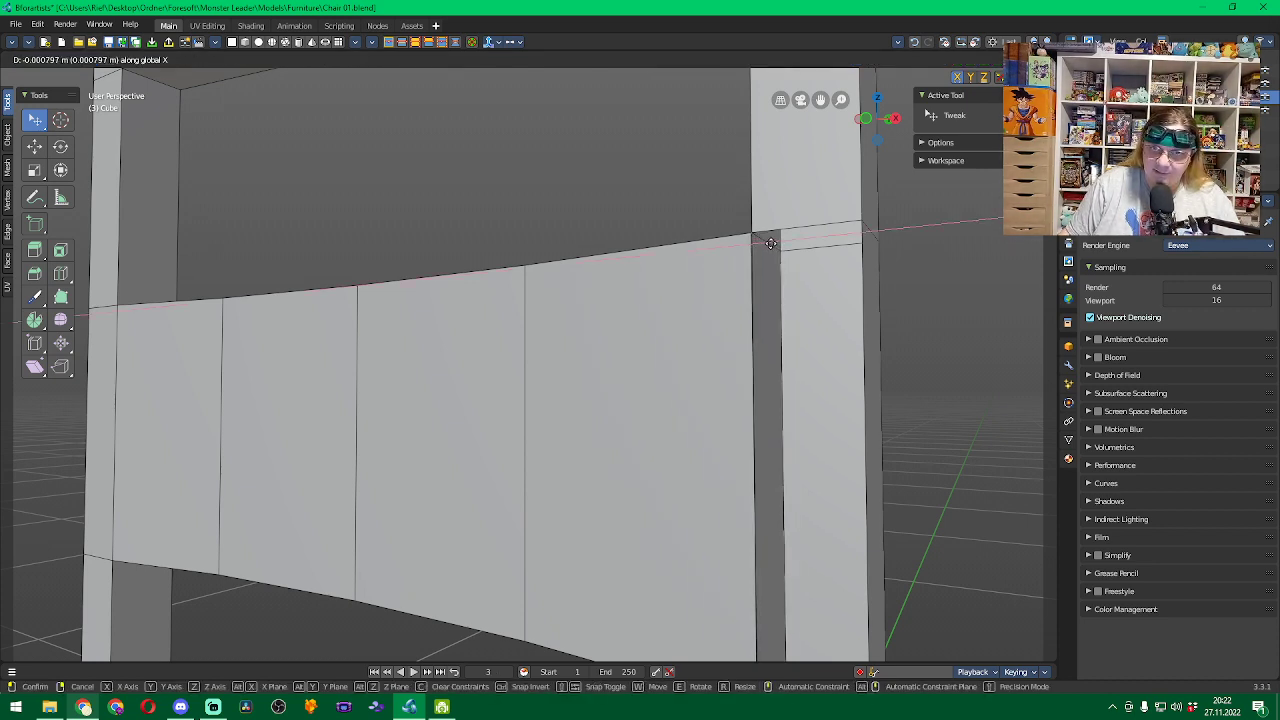
left_click(770, 243)
Reveal the hidden post face, then merge all vertices of the chair by distance and clear the selection.
middle_click_drag(938, 457, 920, 486)
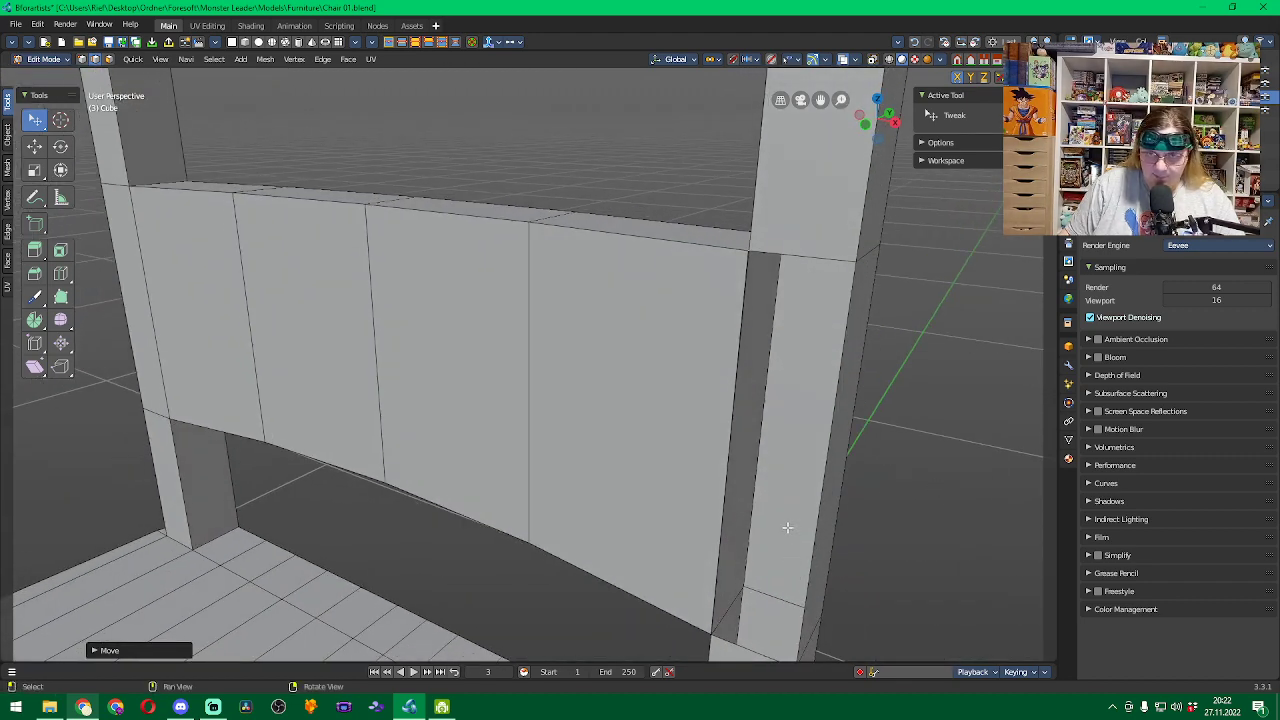
key("alt+h")
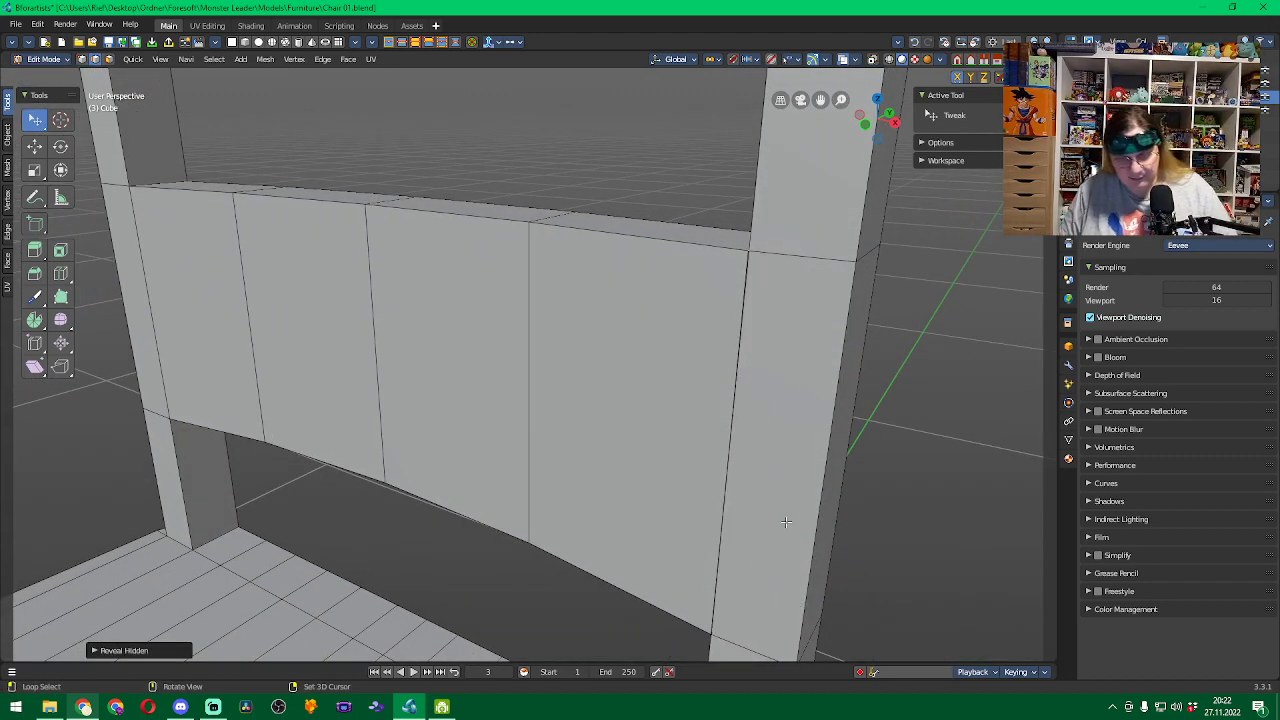
key("a")
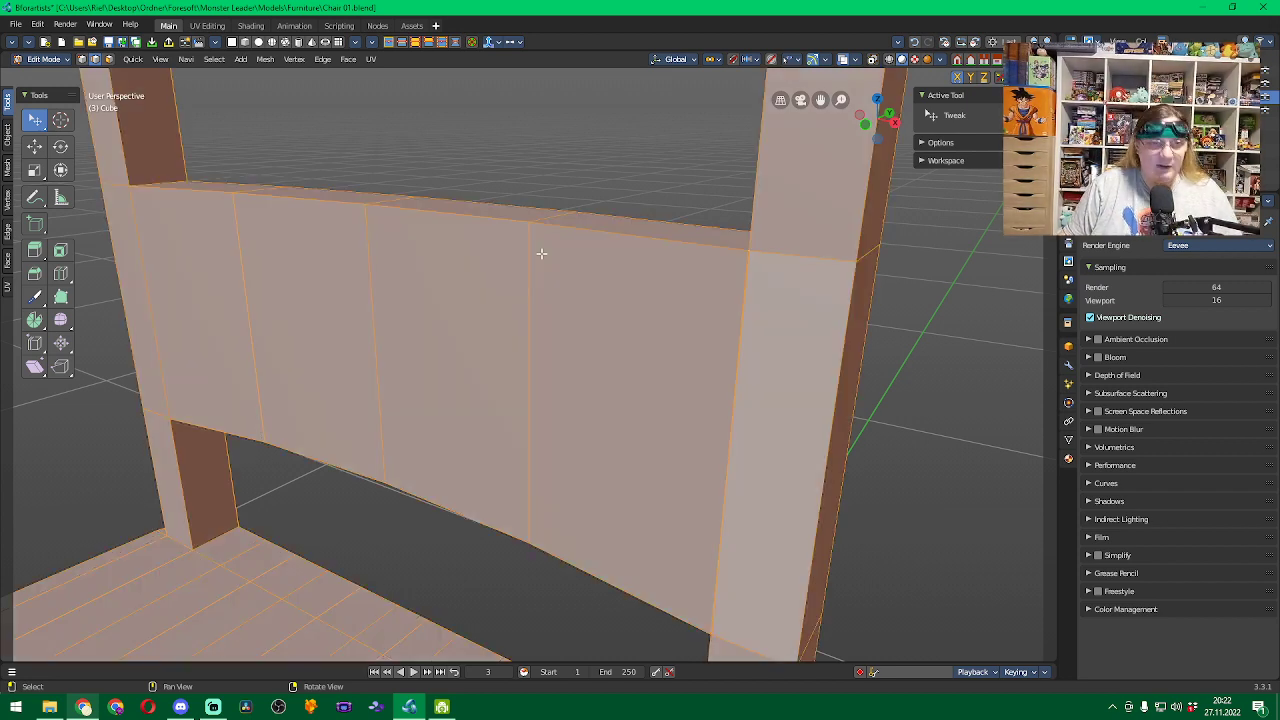
left_click(266, 63)
mouse_move(330, 153)
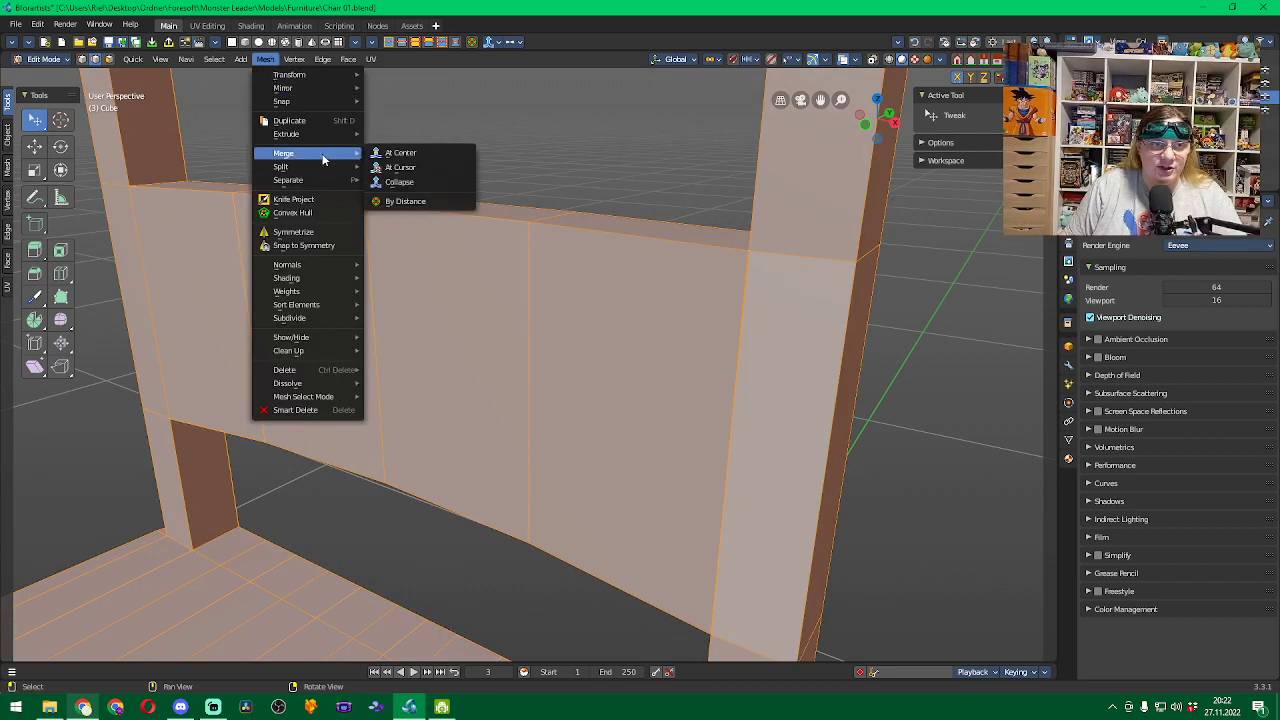
left_click(421, 203)
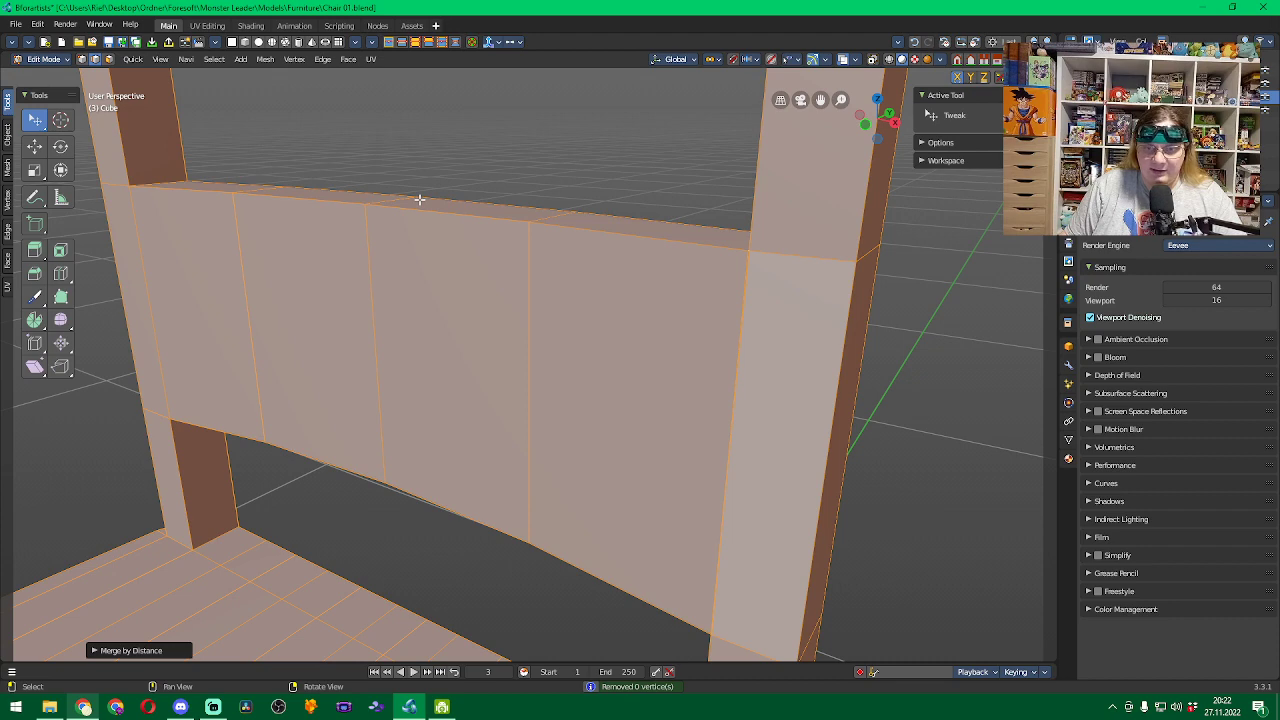
key("alt+a")
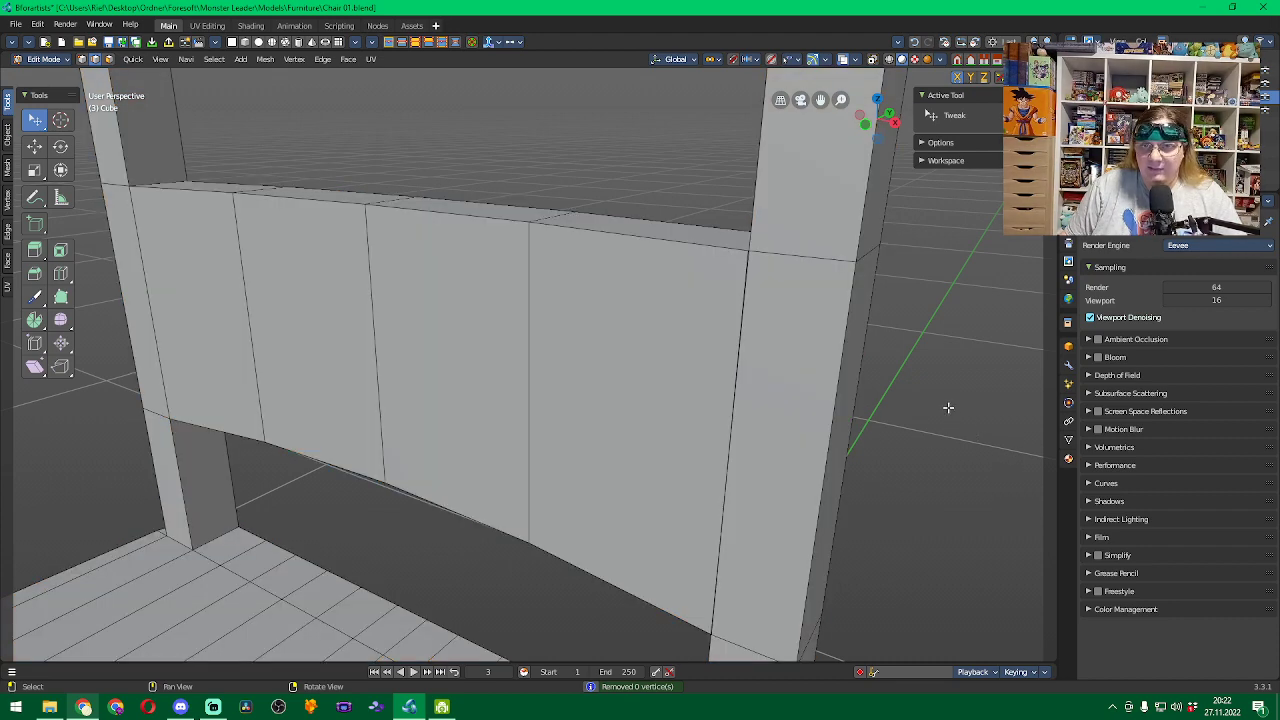
Hide the post's front face beside the lower slat again to look into the joint.
middle_click_drag(948, 407, 937, 383)
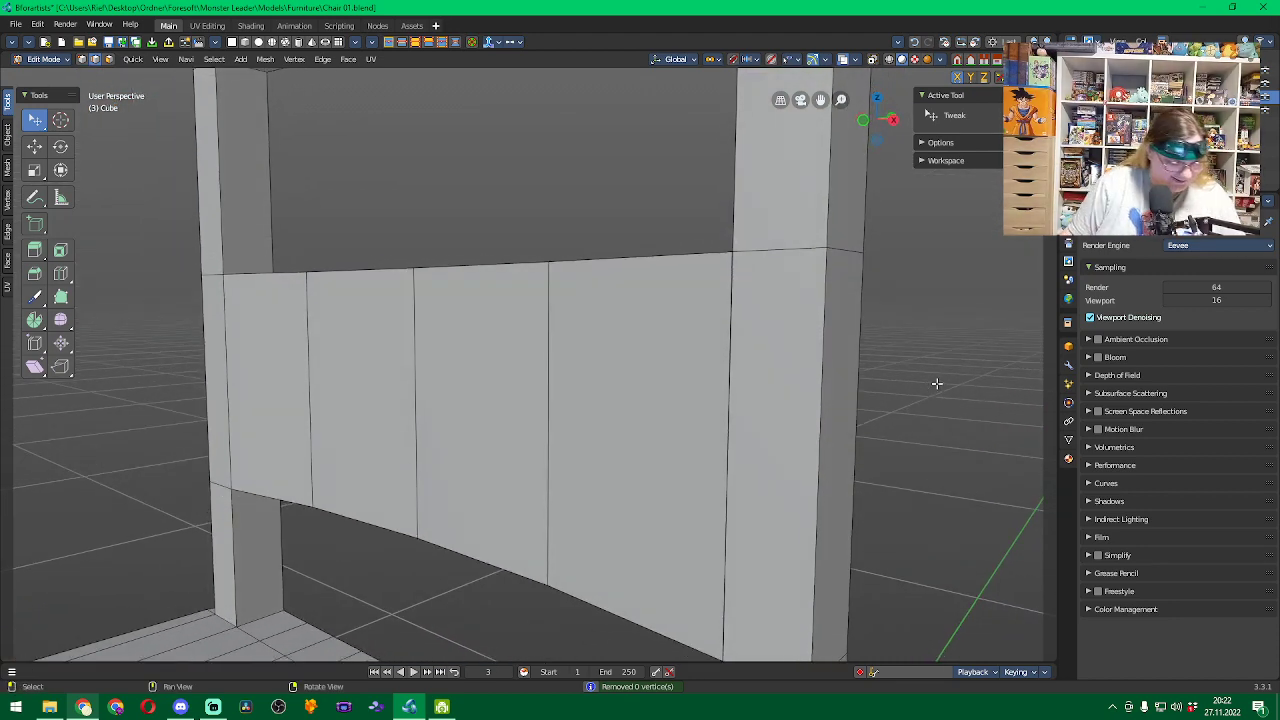
left_click(795, 372)
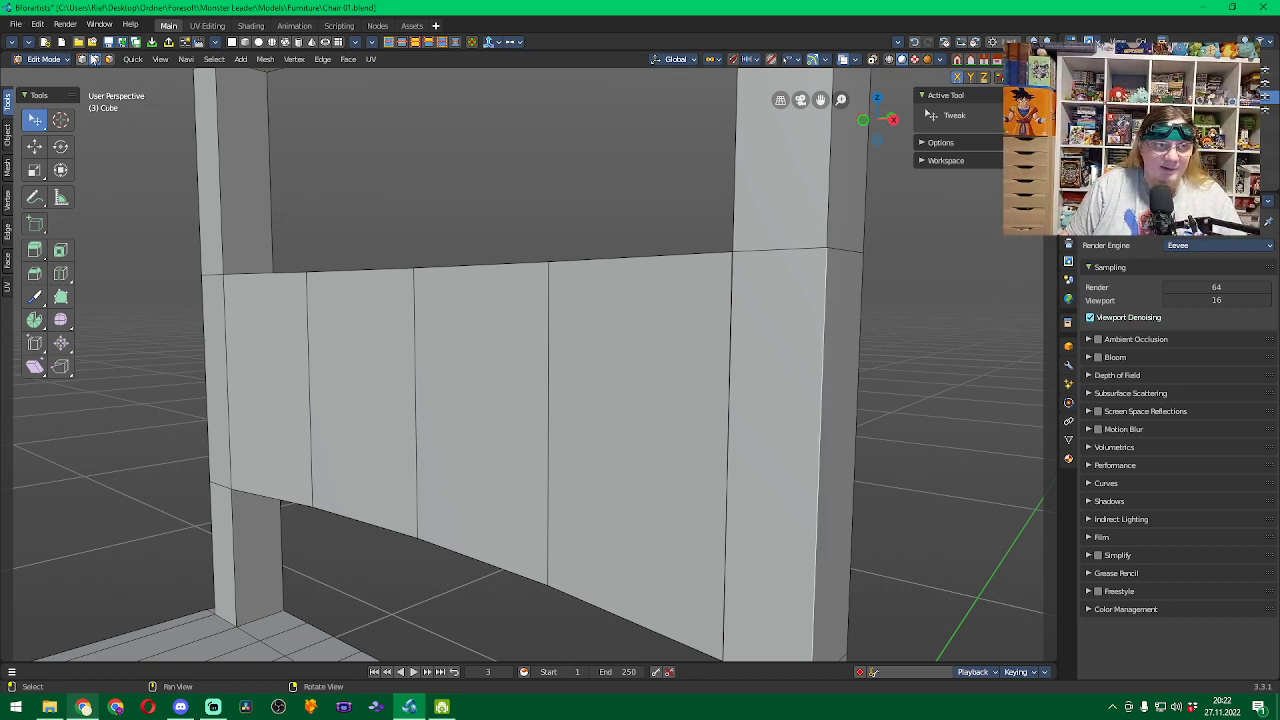
key("ctrl+z")
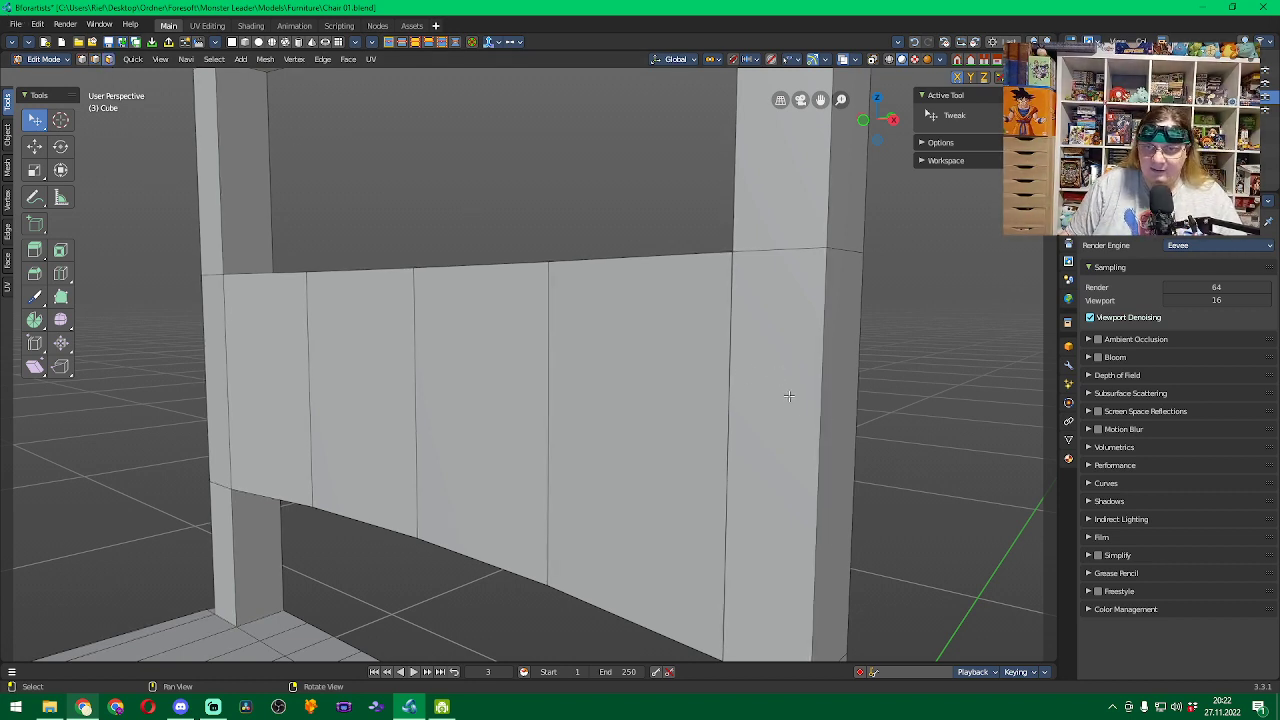
left_click(789, 396)
key("h")
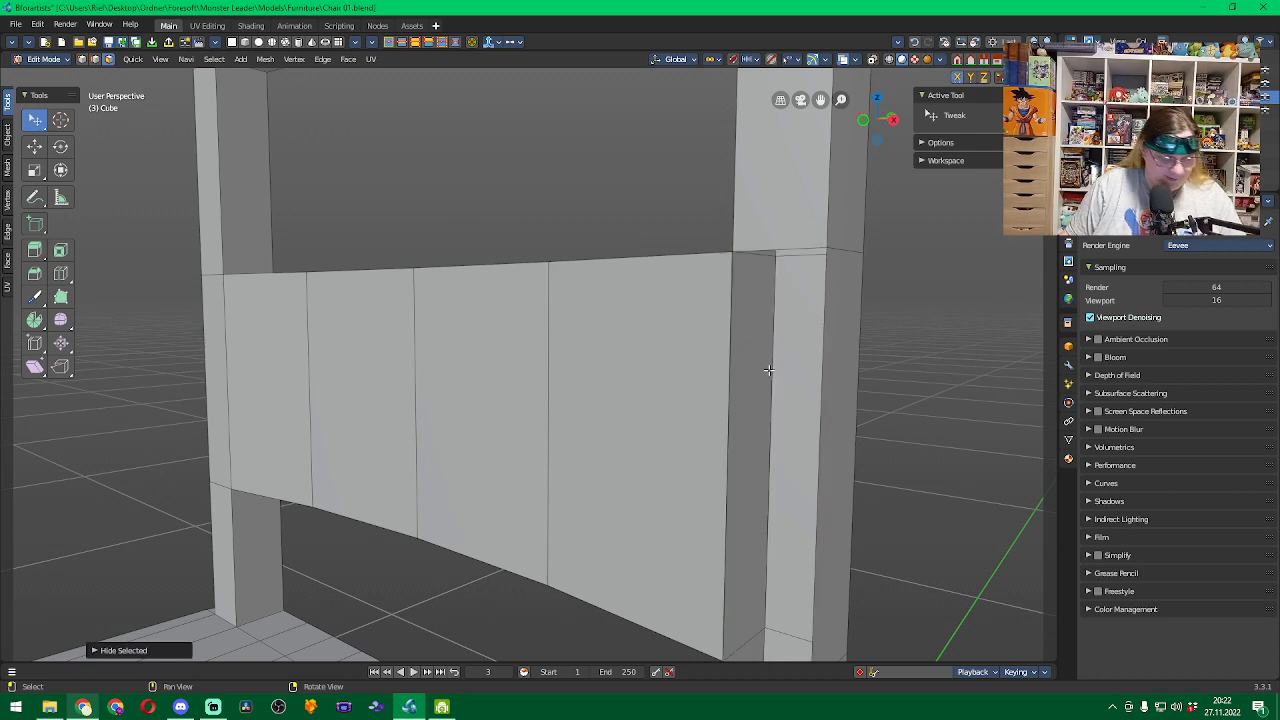
Select the inner faces where the lower slat meets the post to check the joint for overlapping faces.
left_click(762, 366)
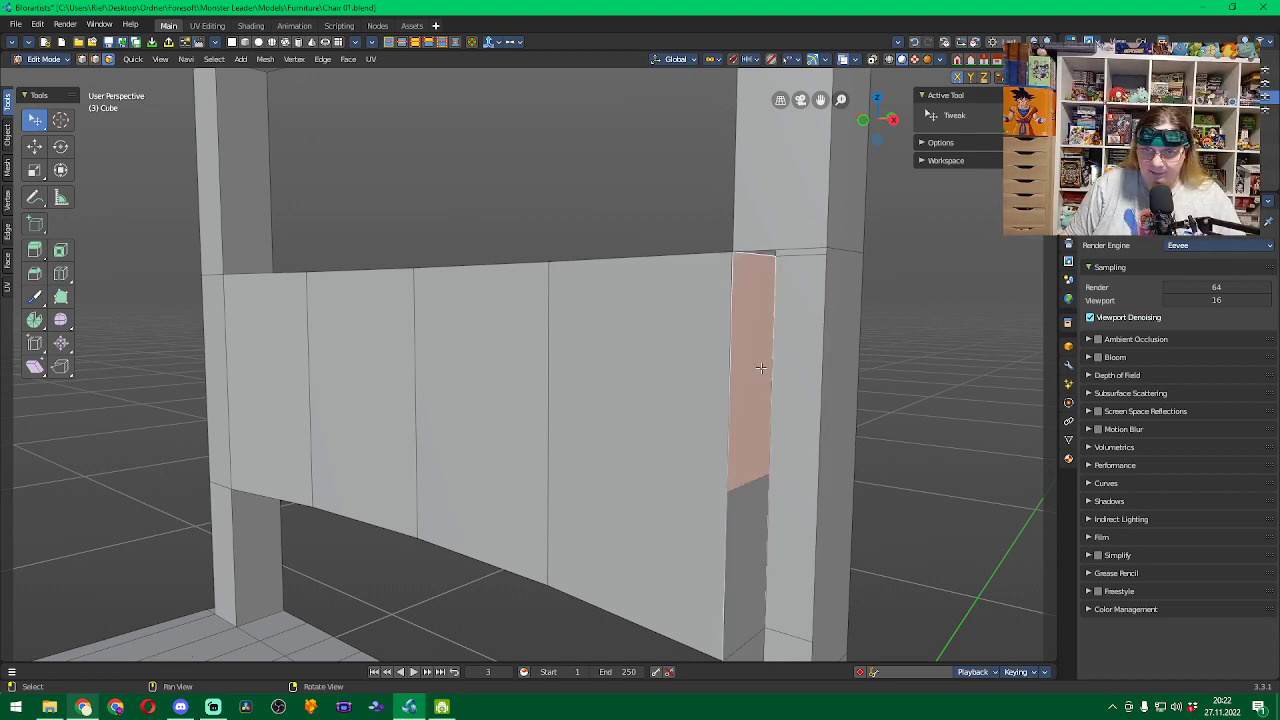
left_click(755, 507)
left_click(752, 430)
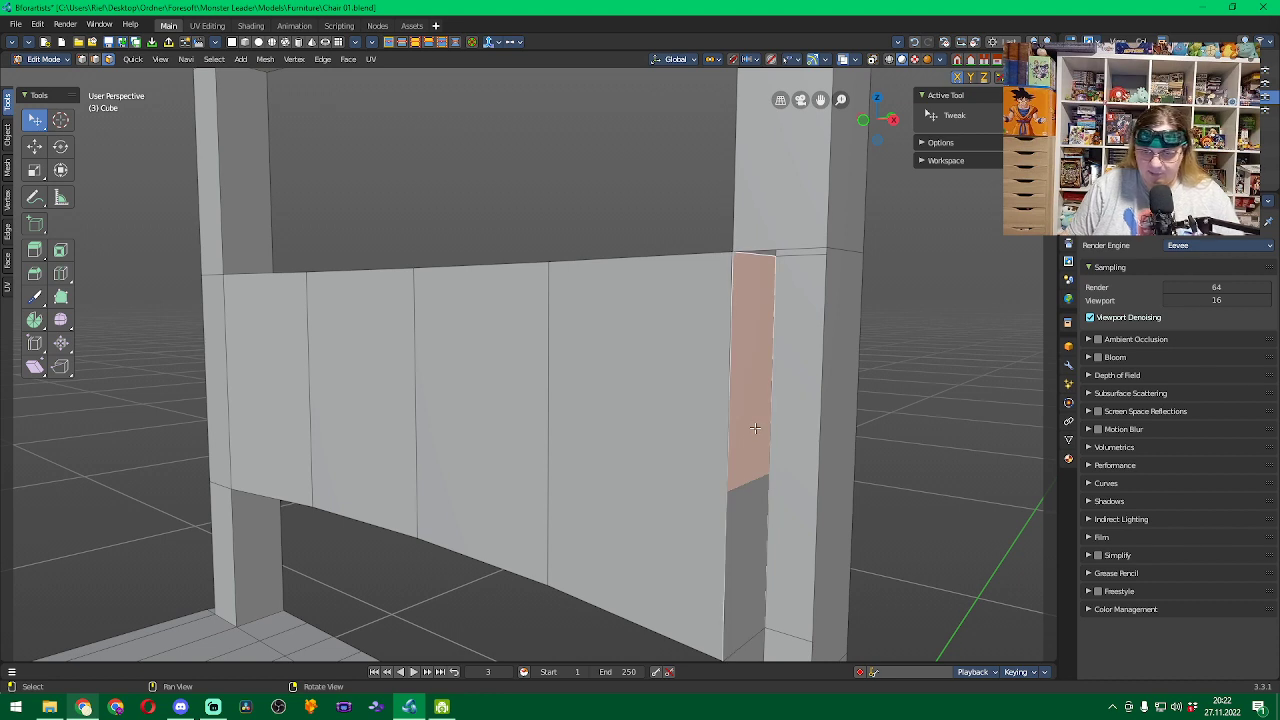
left_click(763, 467, "shift")
left_click(743, 563)
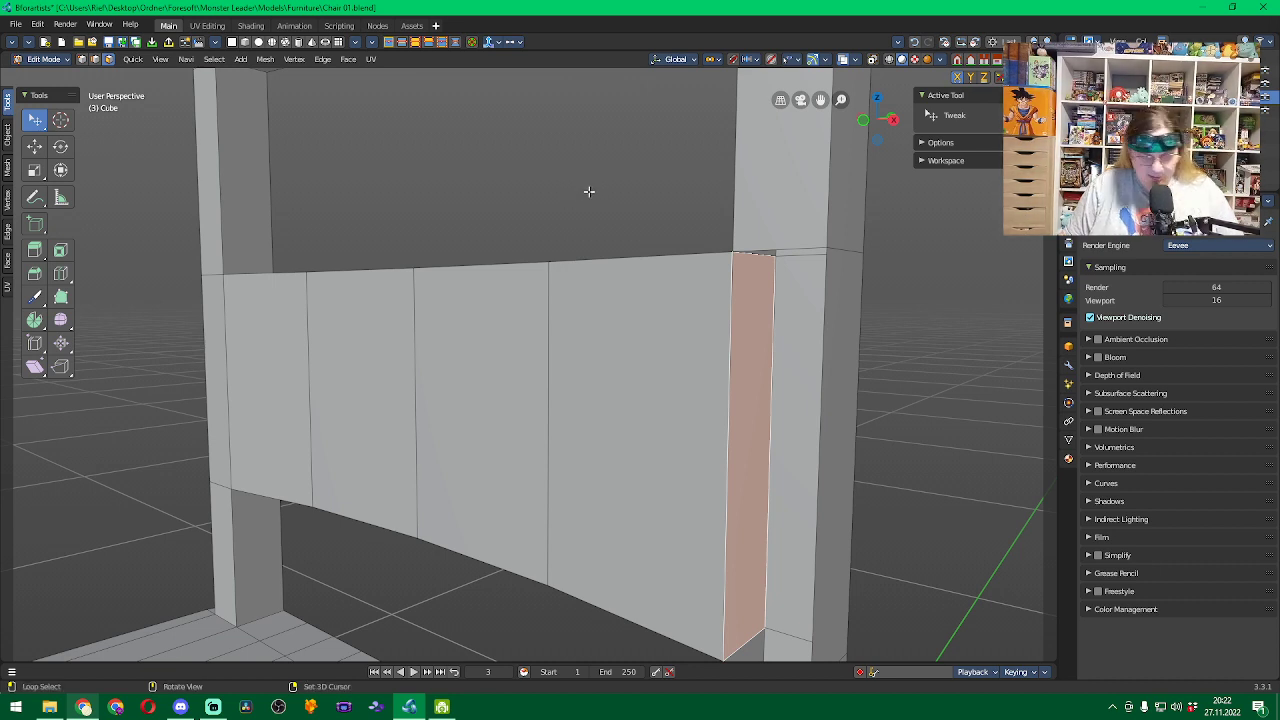
Merge the whole chair mesh by distance with the post's front face revealed, and deselect everything.
key("a")
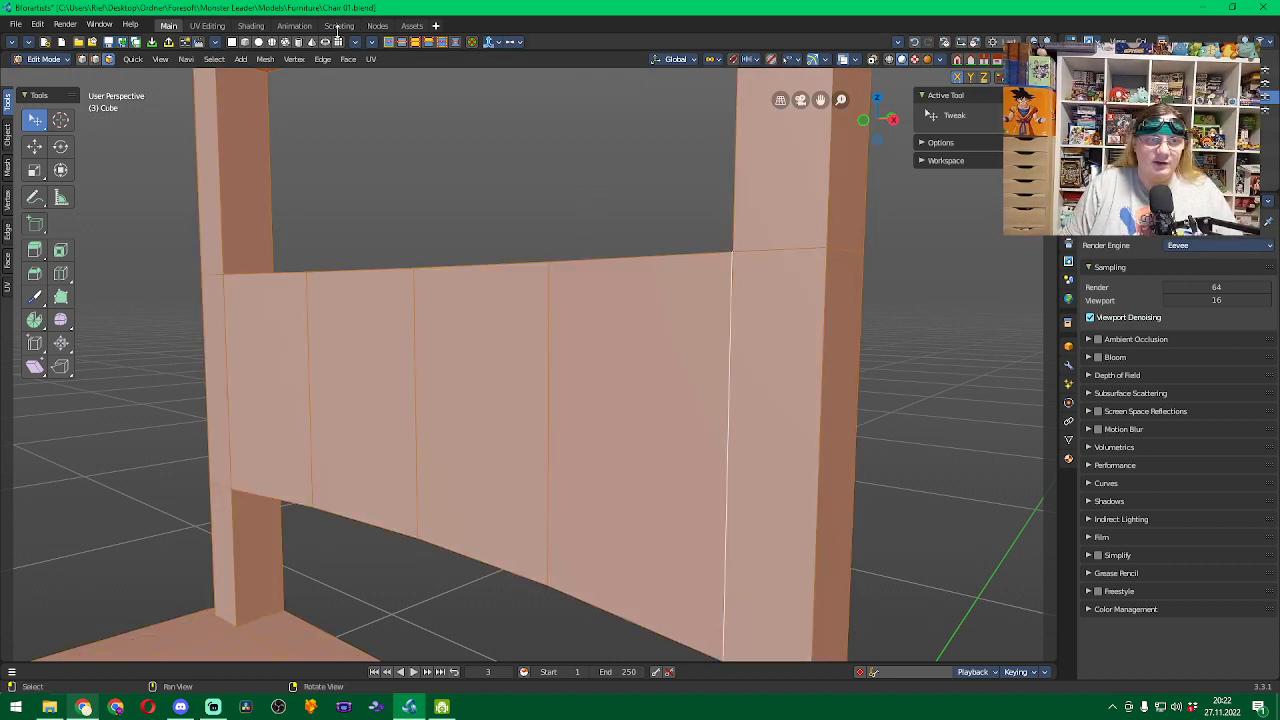
left_click(265, 59)
mouse_move(330, 153)
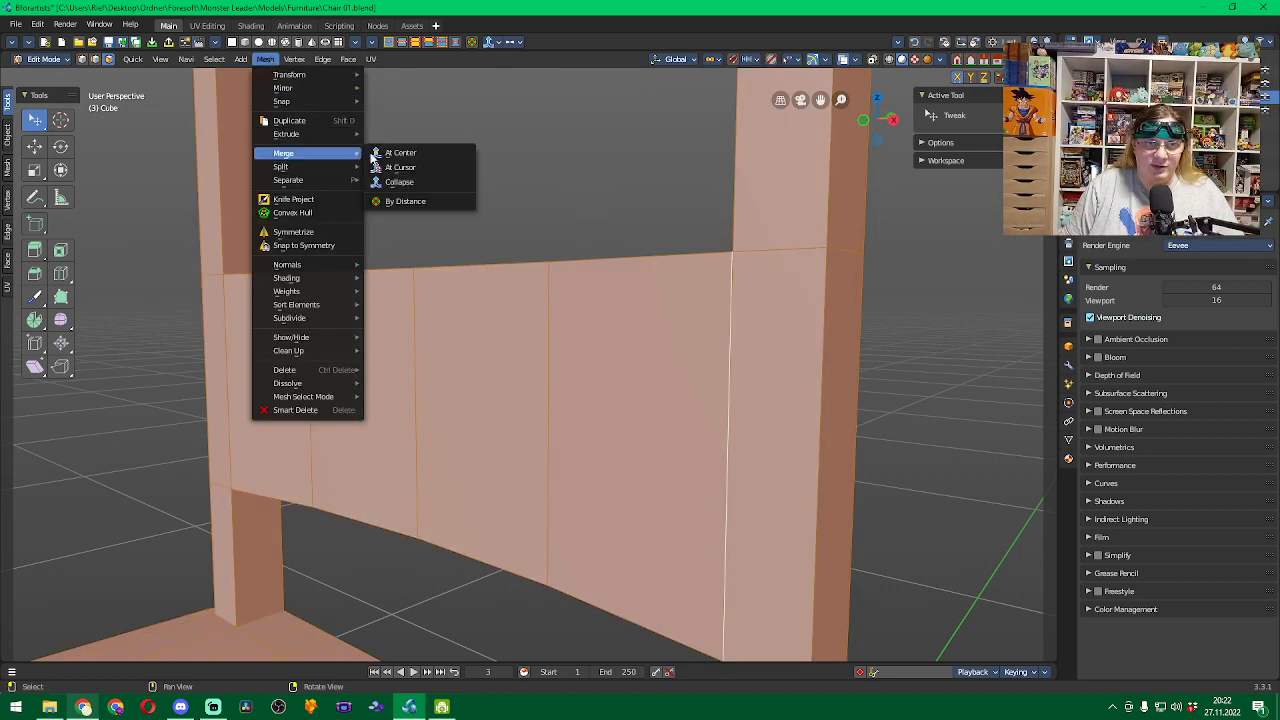
left_click(420, 202)
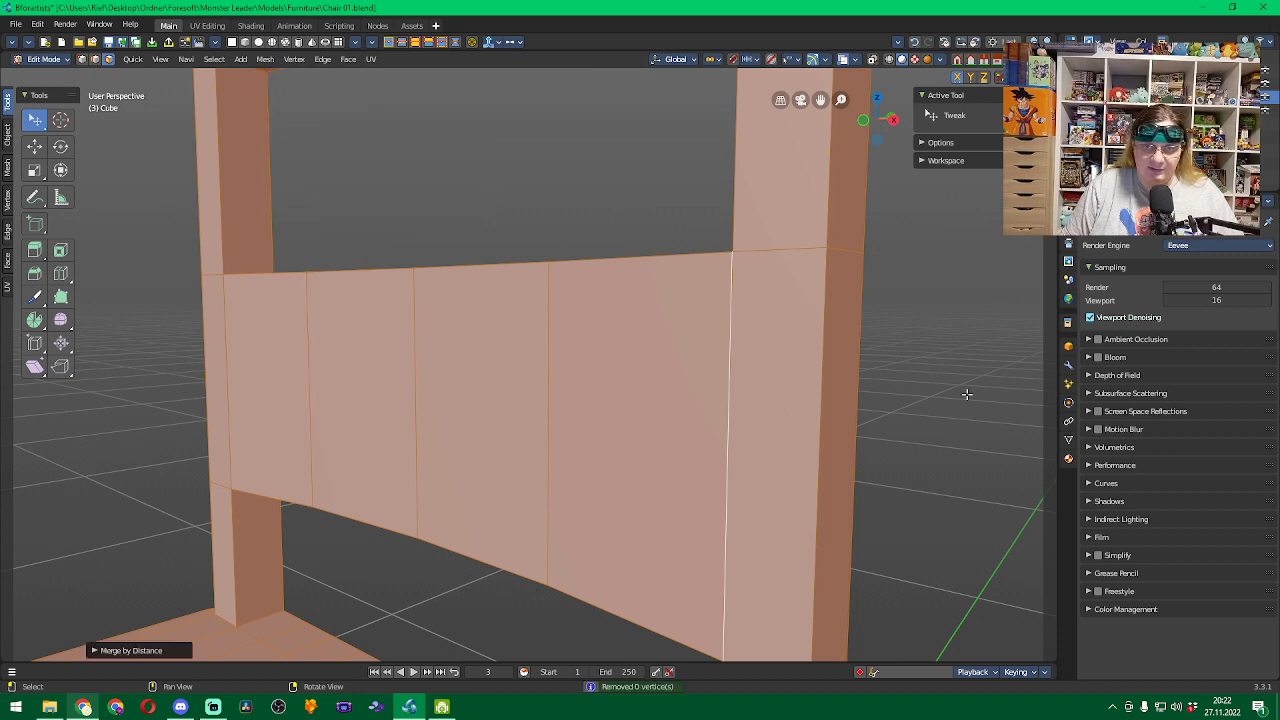
left_click(933, 380)
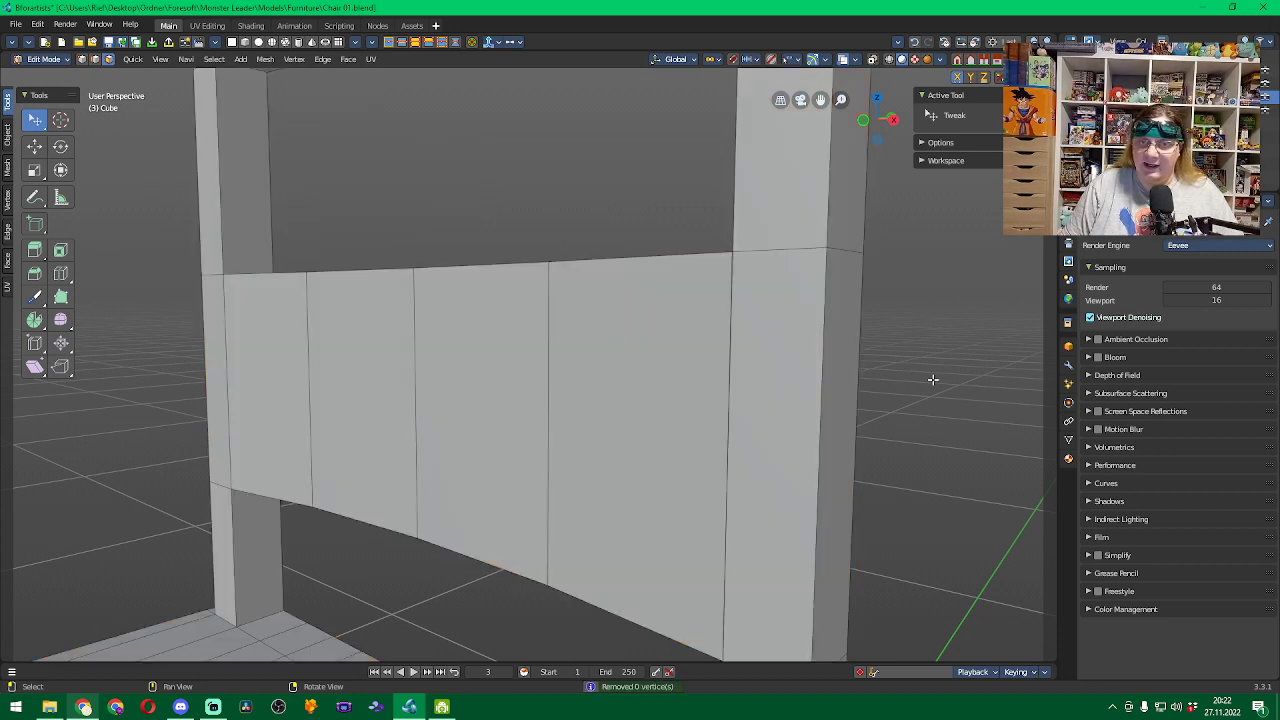
Hide the post's front face and delete the inner face at the lower slat's end inside the joint.
left_click(786, 377)
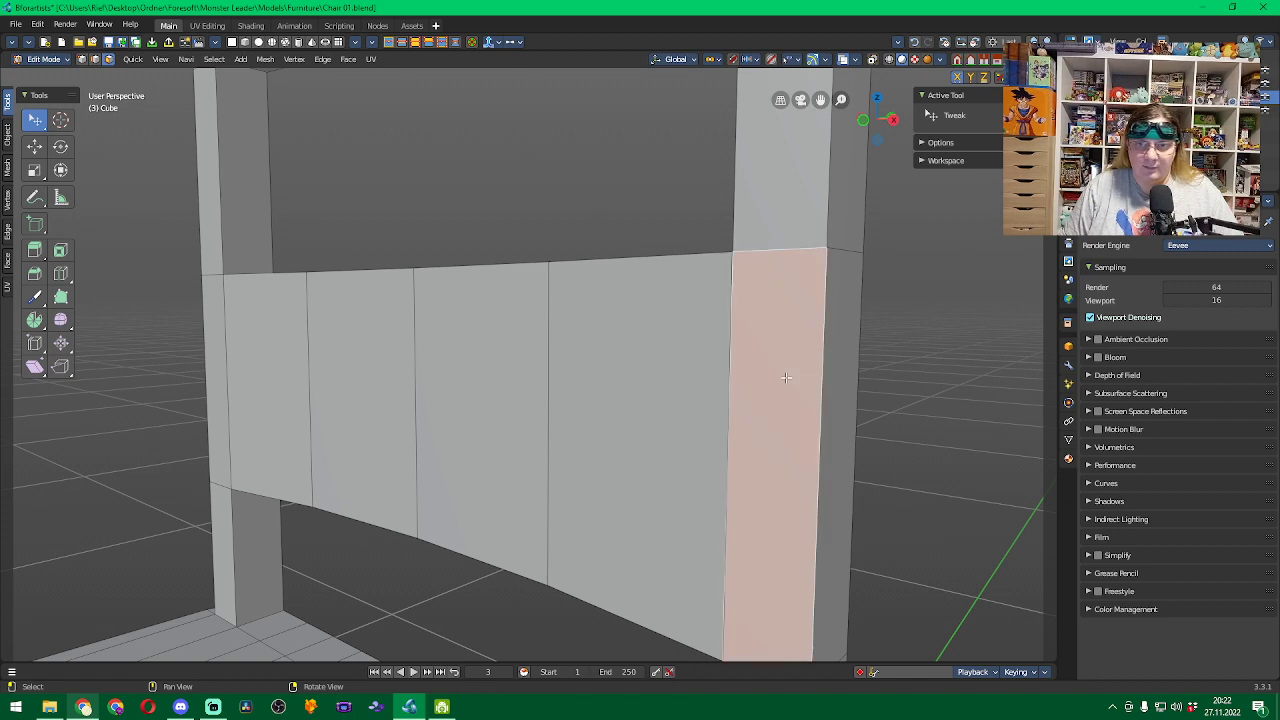
key("ctrl+r")
left_click(786, 376)
right_click(786, 376)
left_click(762, 344)
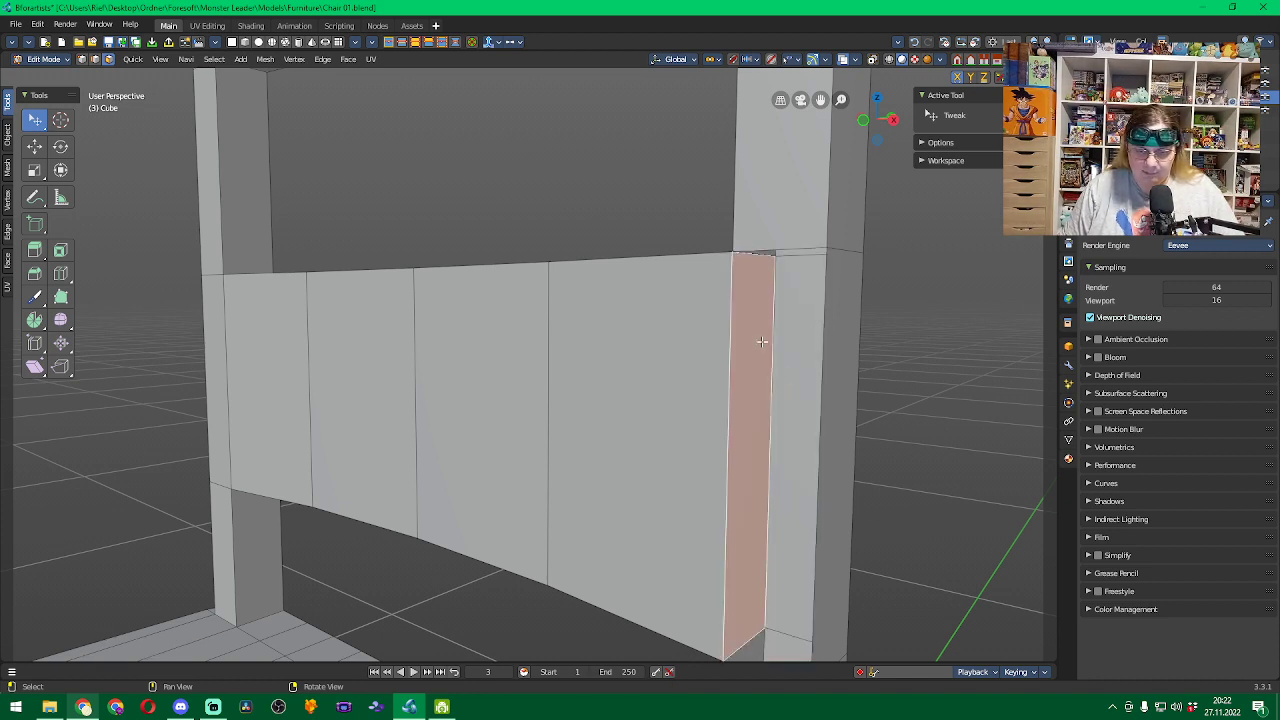
key("x")
left_click(763, 344)
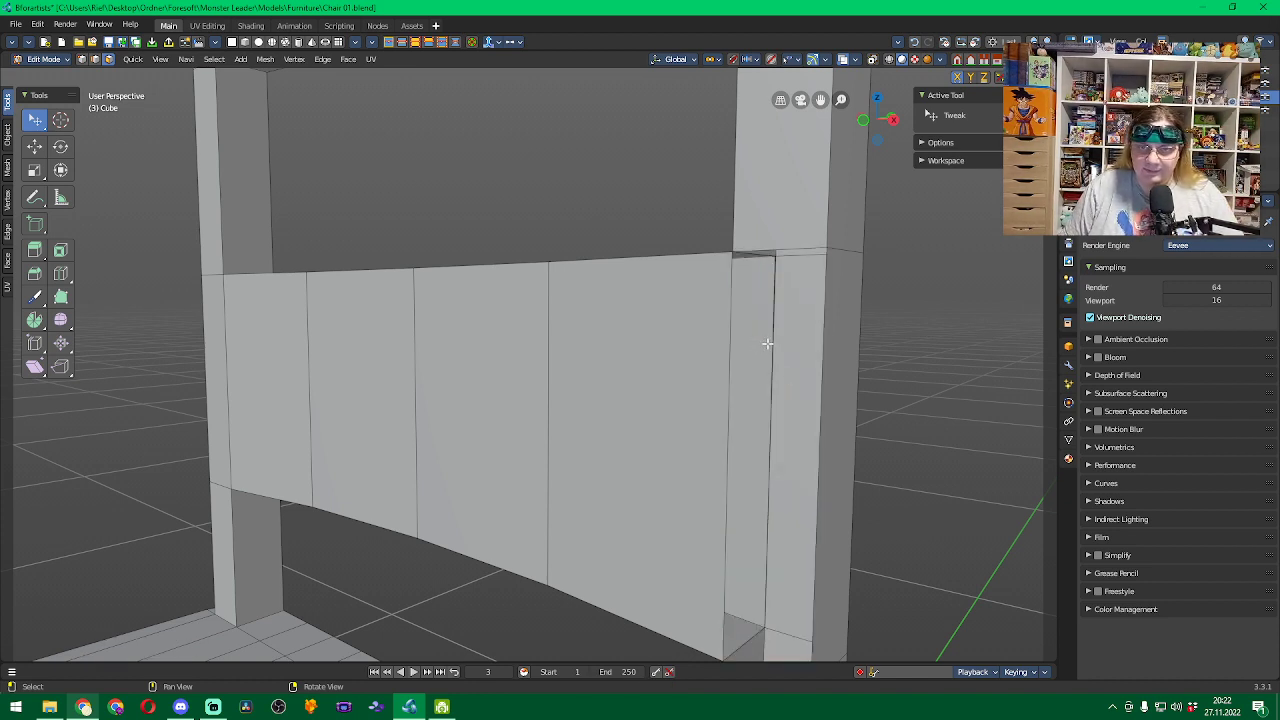
Reveal the post's front face, merge its vertices by distance and deselect it.
key("alt+h")
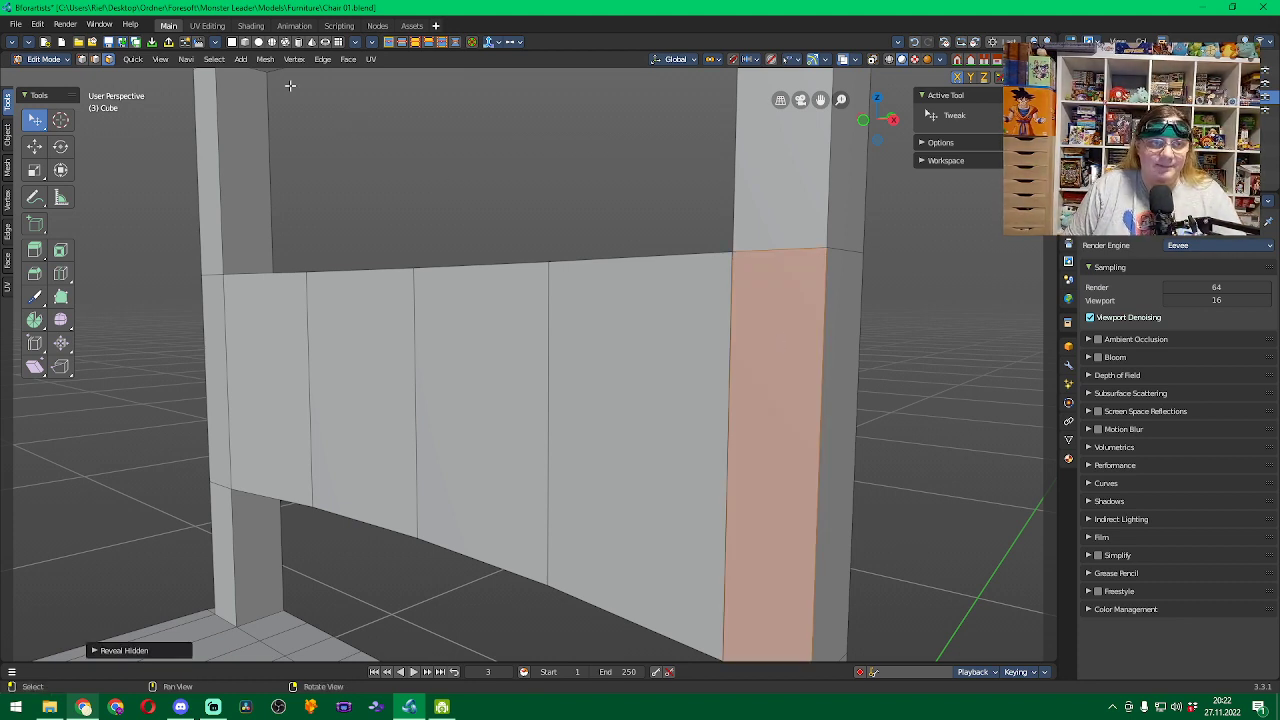
left_click(265, 60)
mouse_move(338, 154)
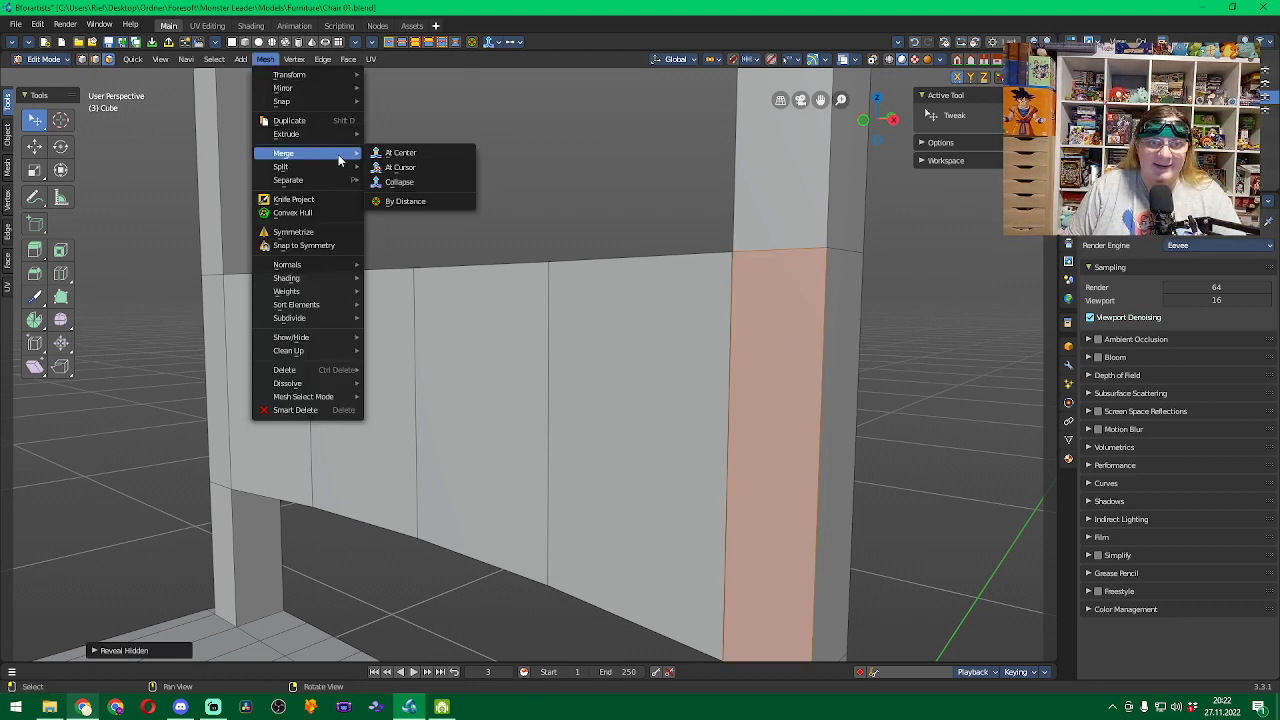
left_click(410, 201)
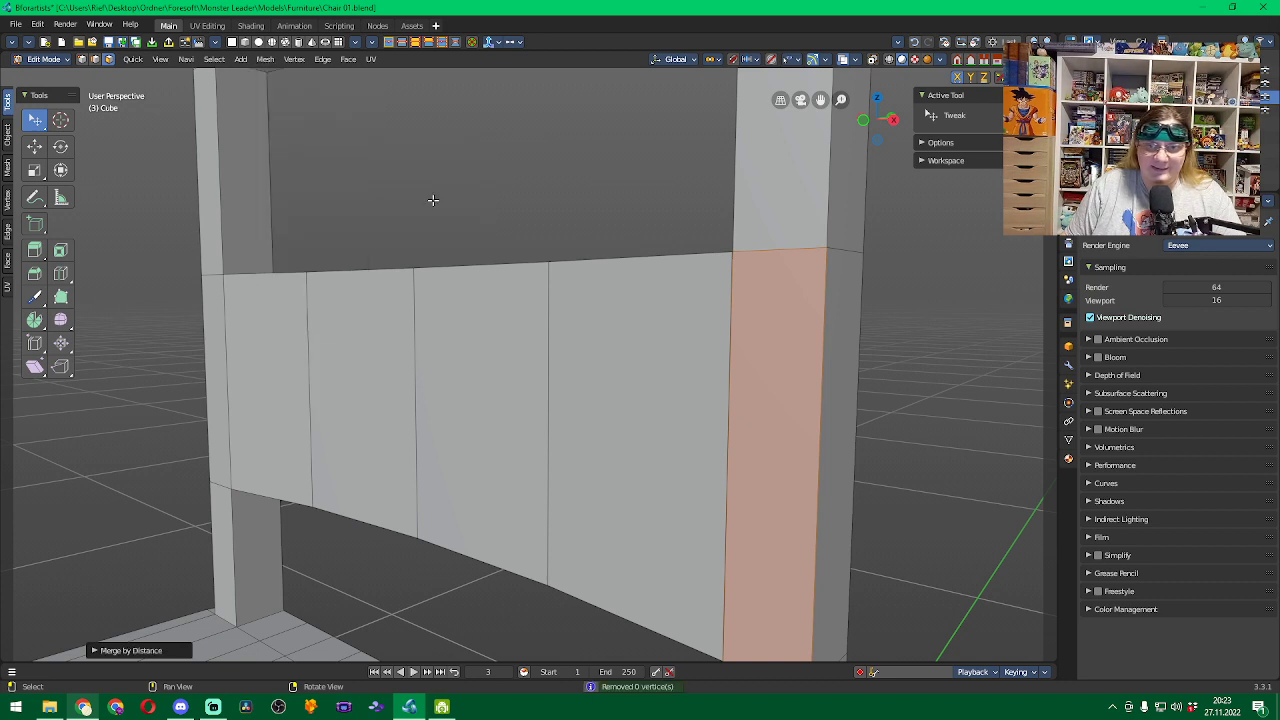
left_click(948, 361)
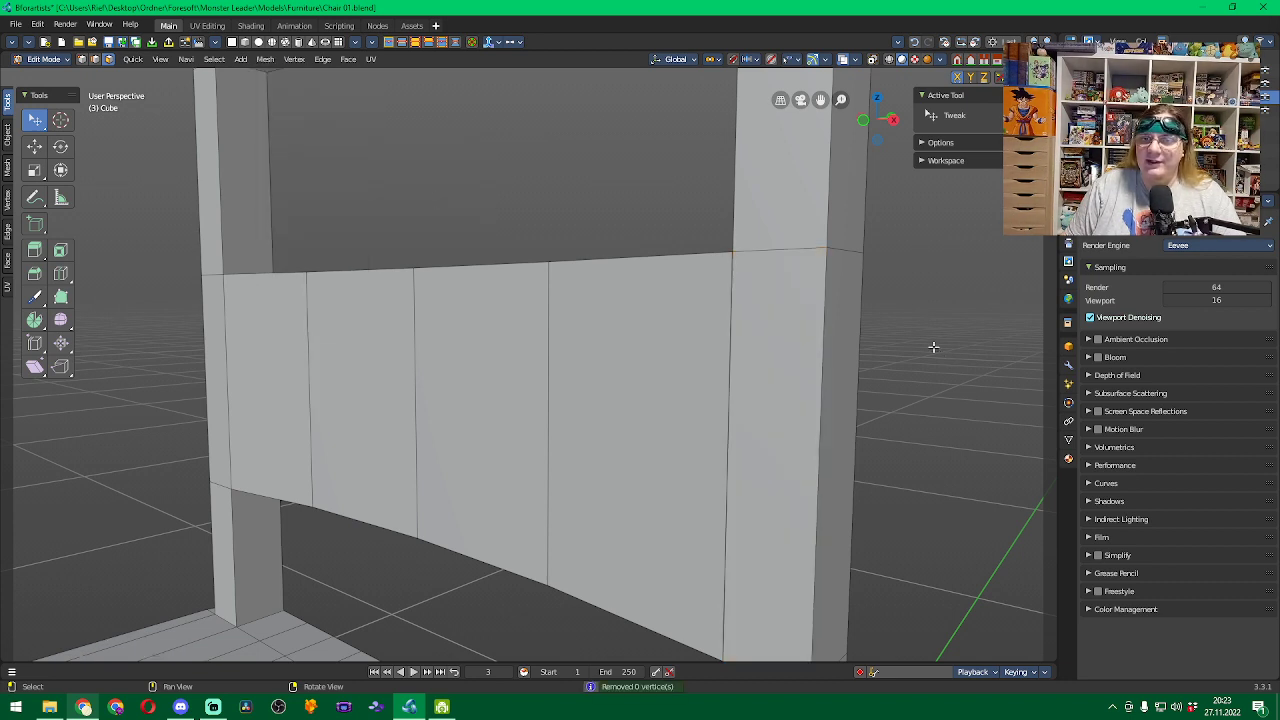
Hide the post's front face beside the lower slat to open up the joint.
left_click(789, 394)
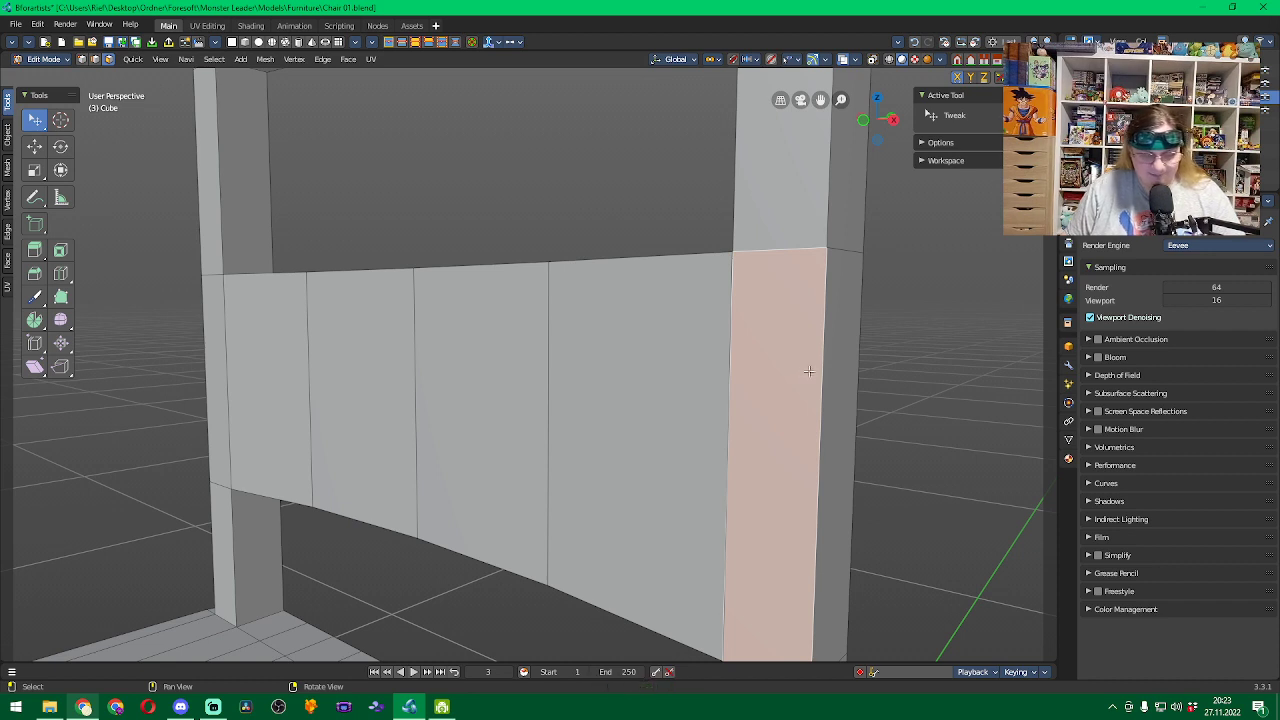
key("h")
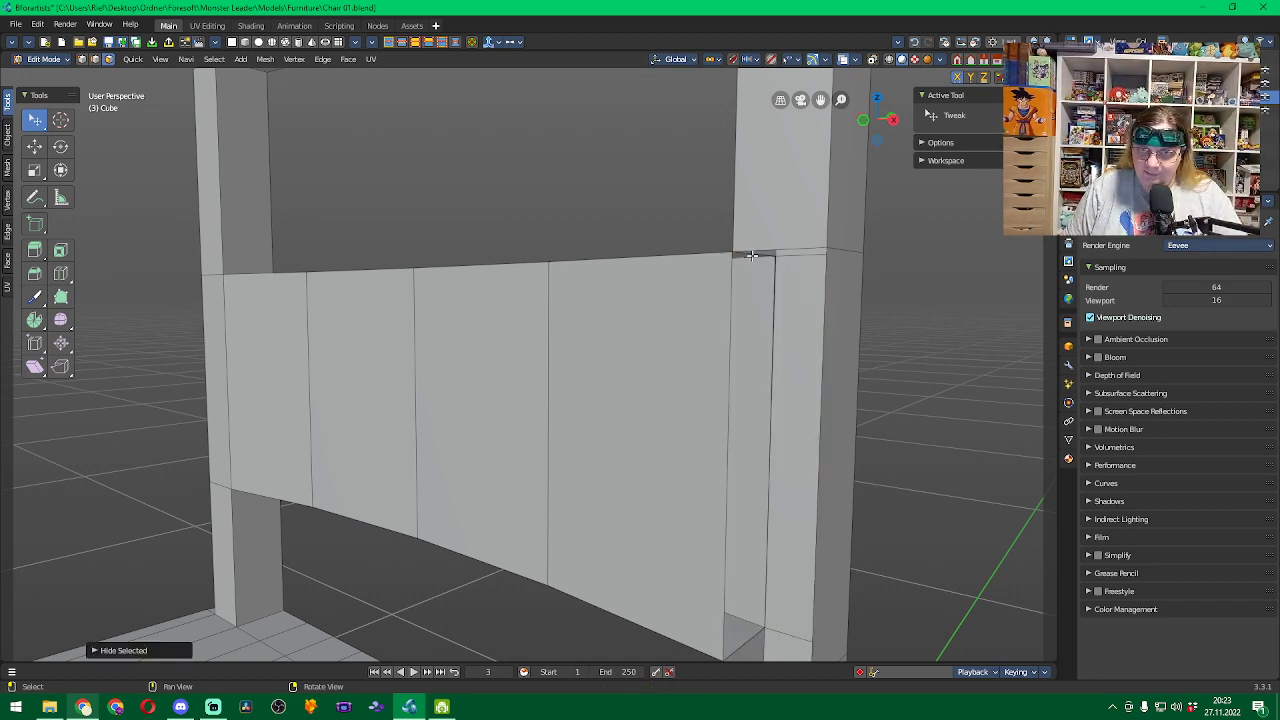
left_click_drag(751, 258, 718, 296)
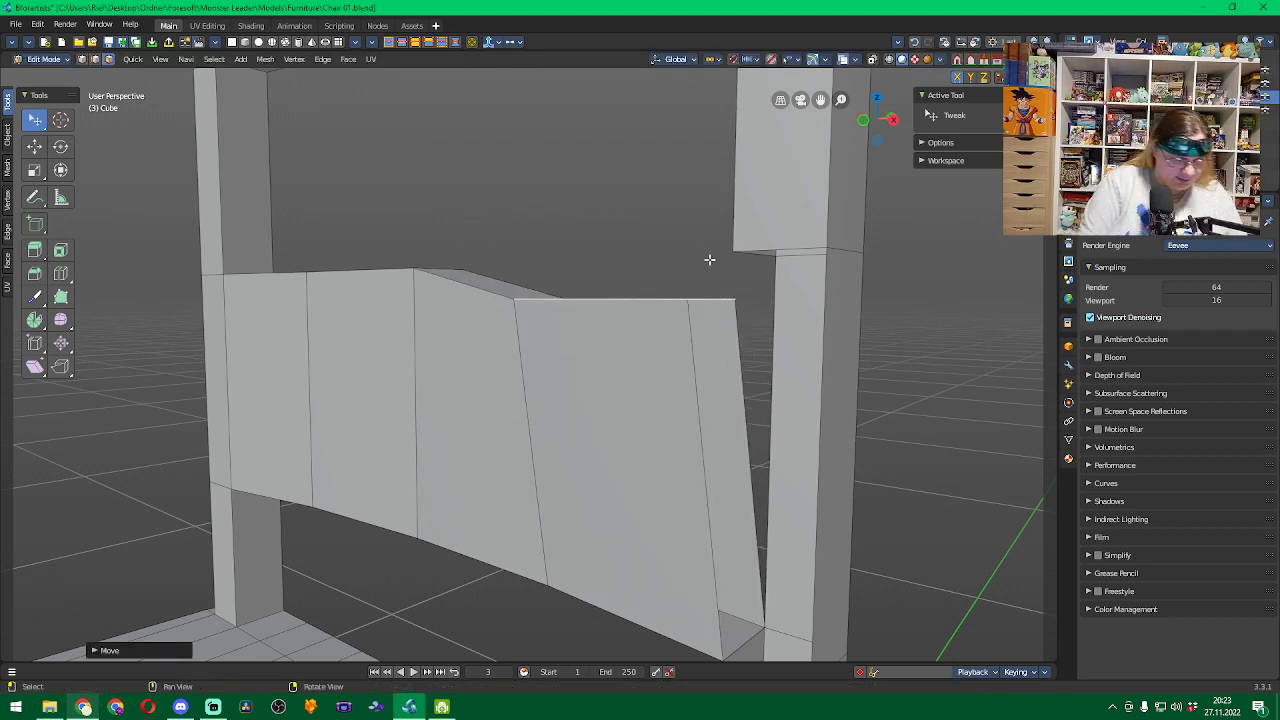
key("ctrl+z")
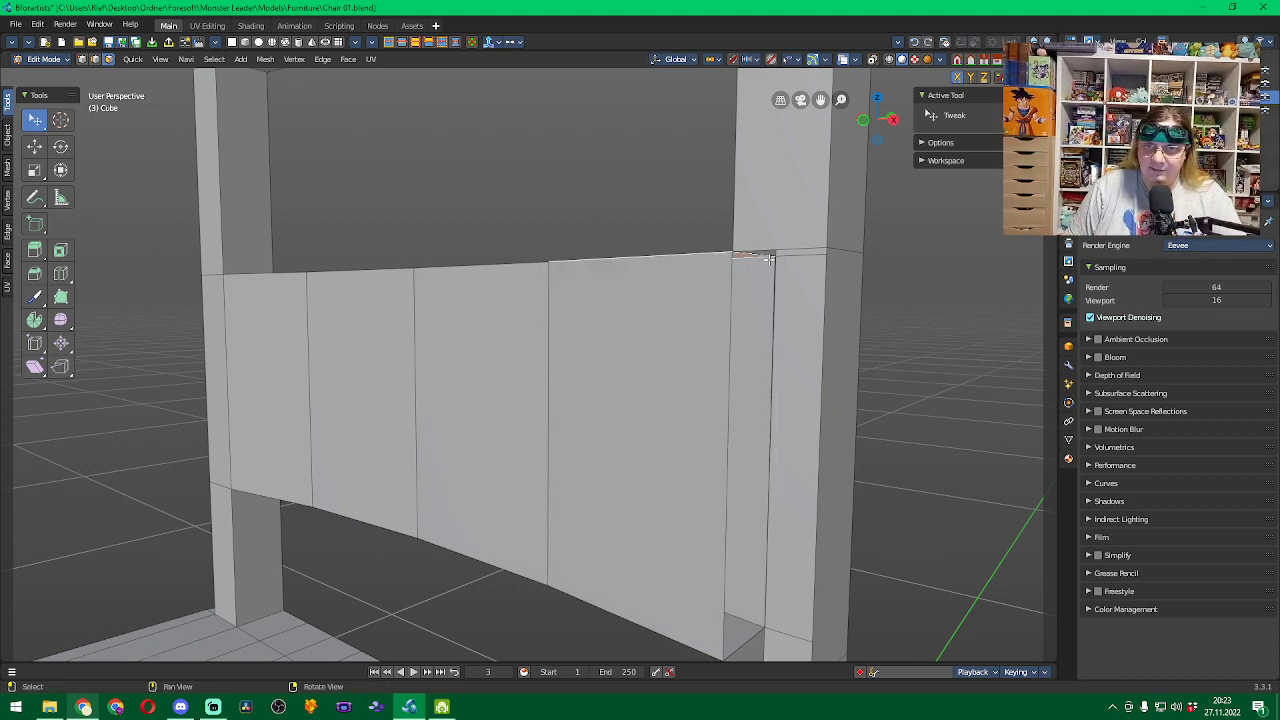
left_click_drag(760, 255, 710, 263)
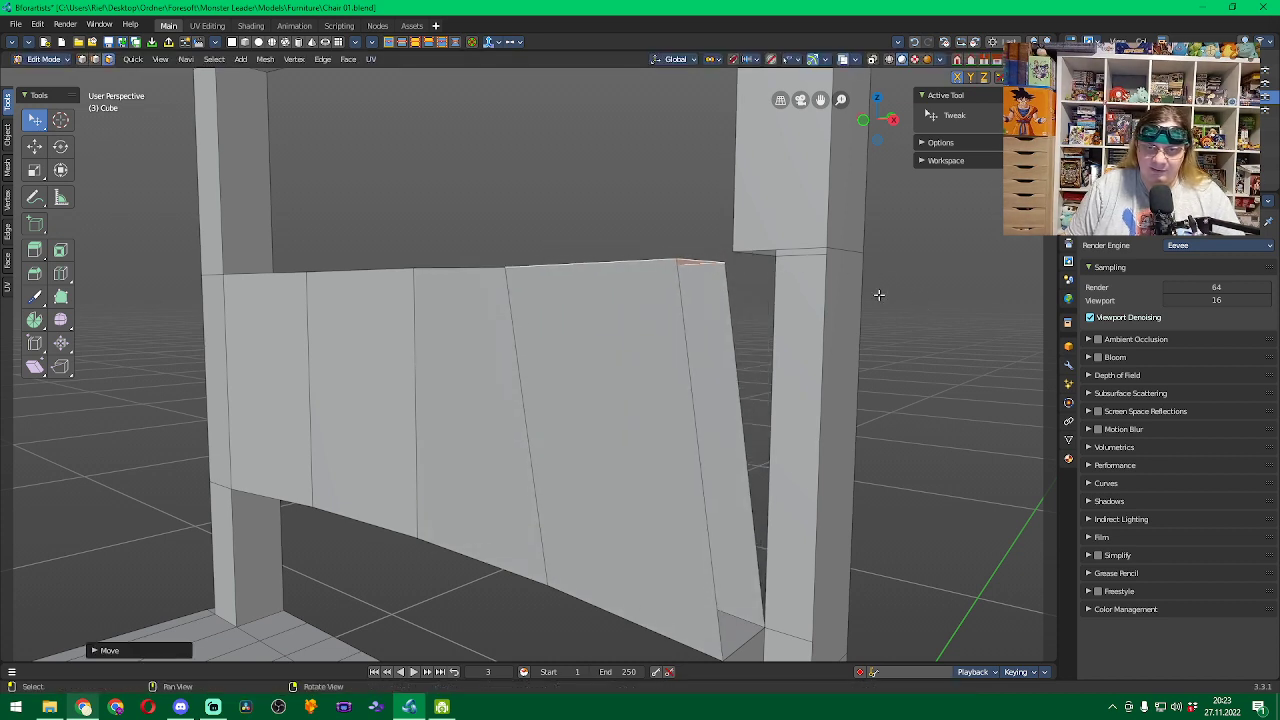
key("ctrl+z")
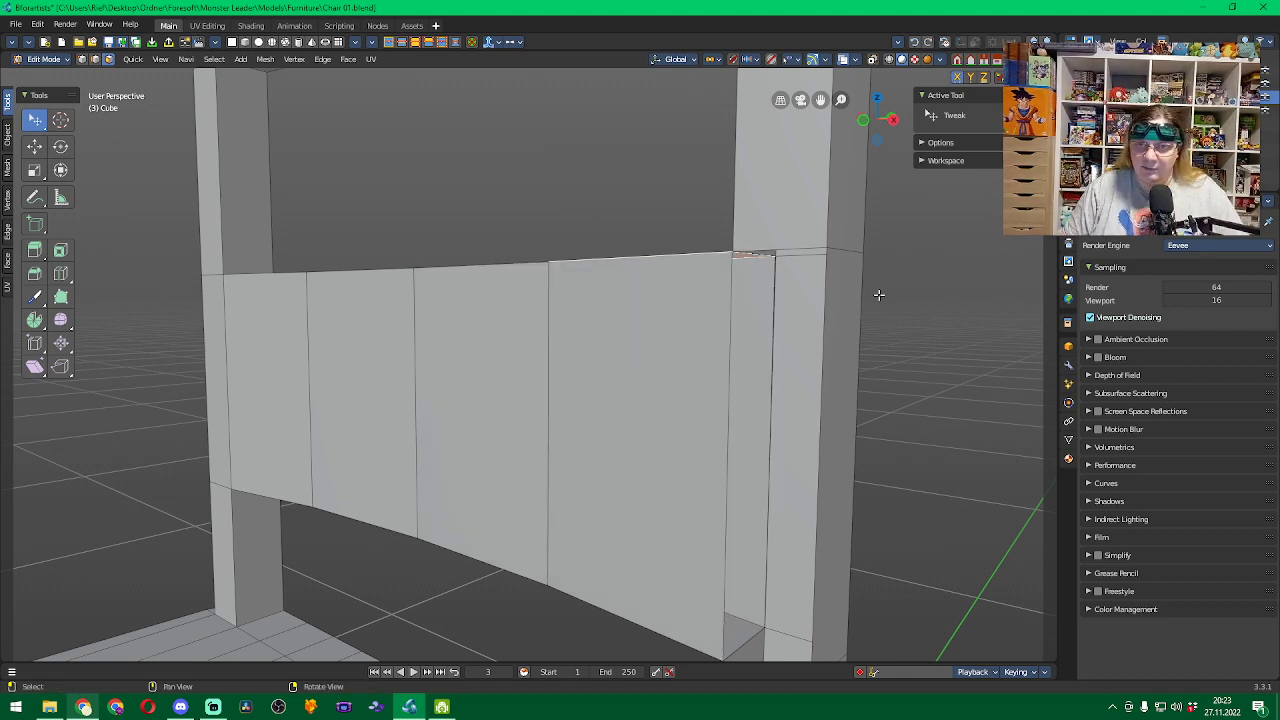
Move the lower slat's inner top face at the joint along the X axis toward the post.
key("g")
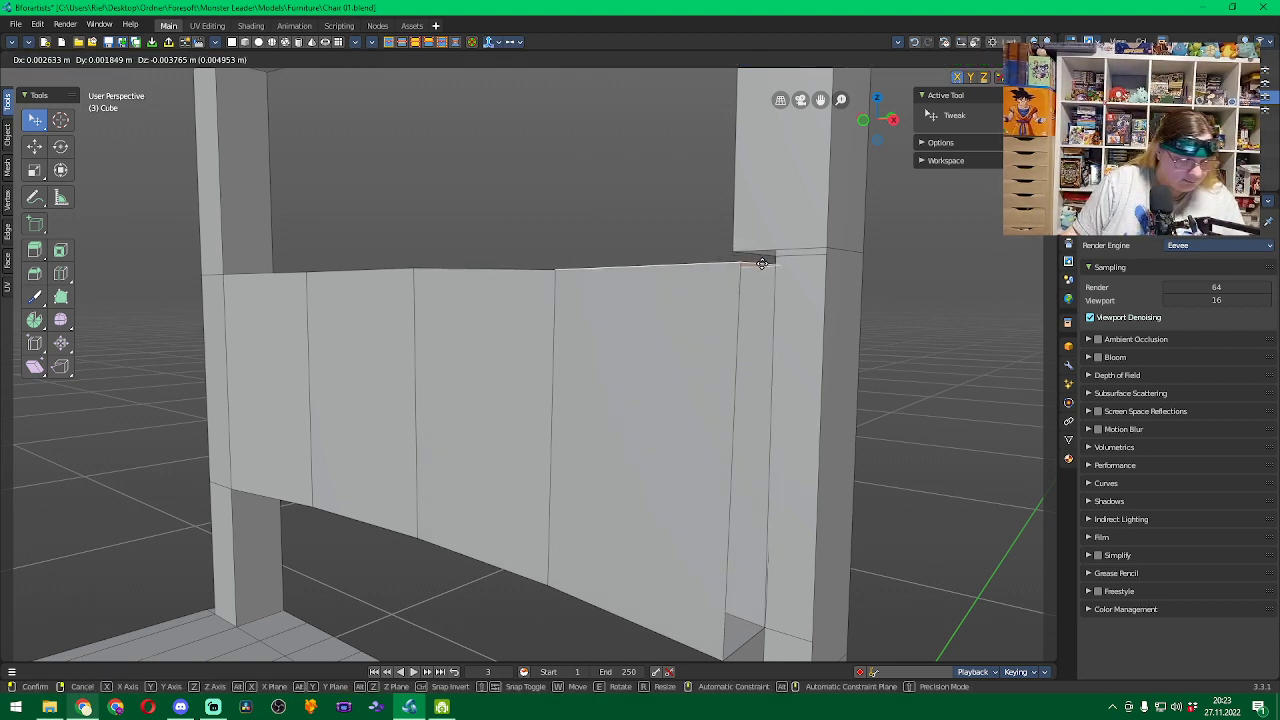
key("x")
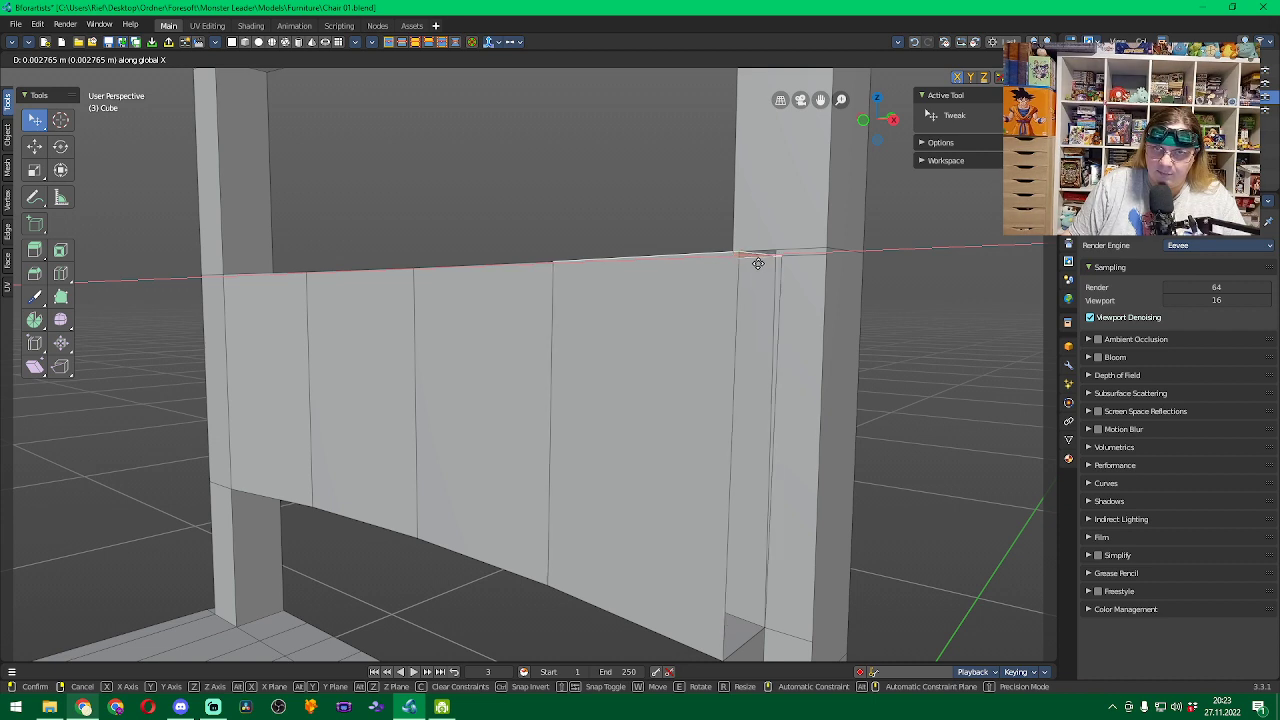
left_click(758, 263)
Nudge the same inner top face along the X axis until its corner lines up with the post's corner.
scroll(754, 257, "up", 3)
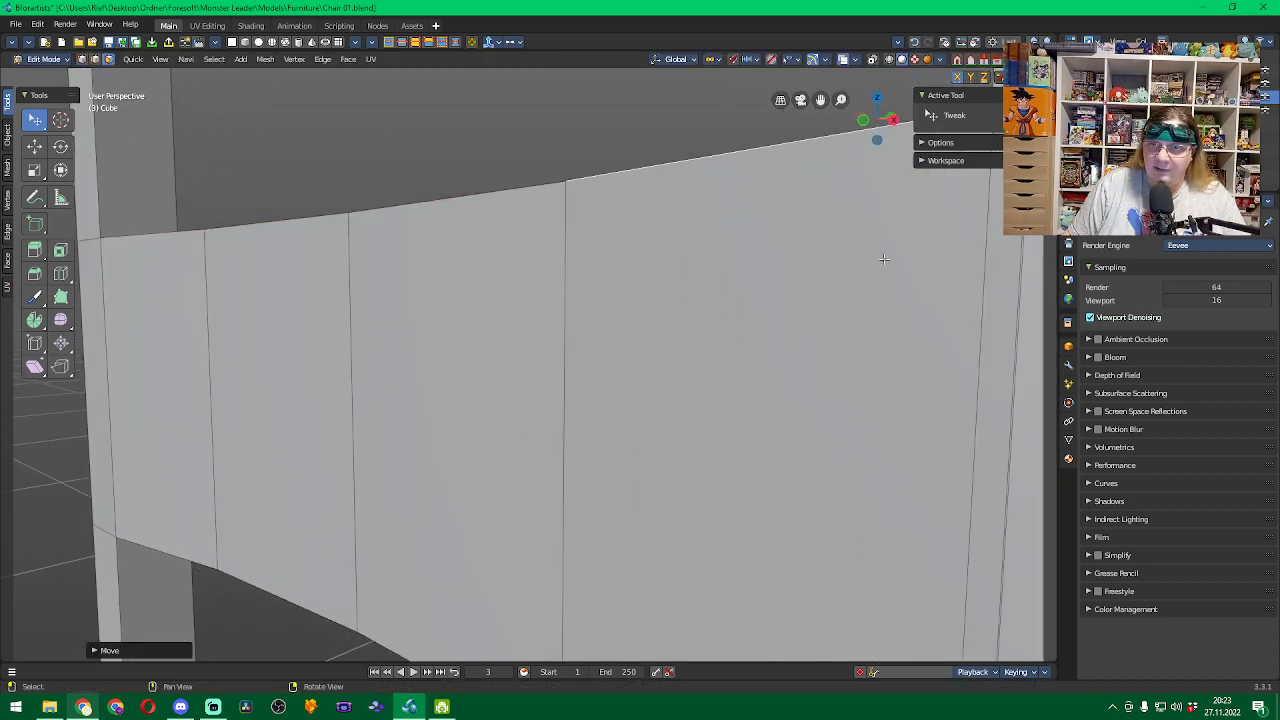
middle_click_drag(884, 260, 566, 308)
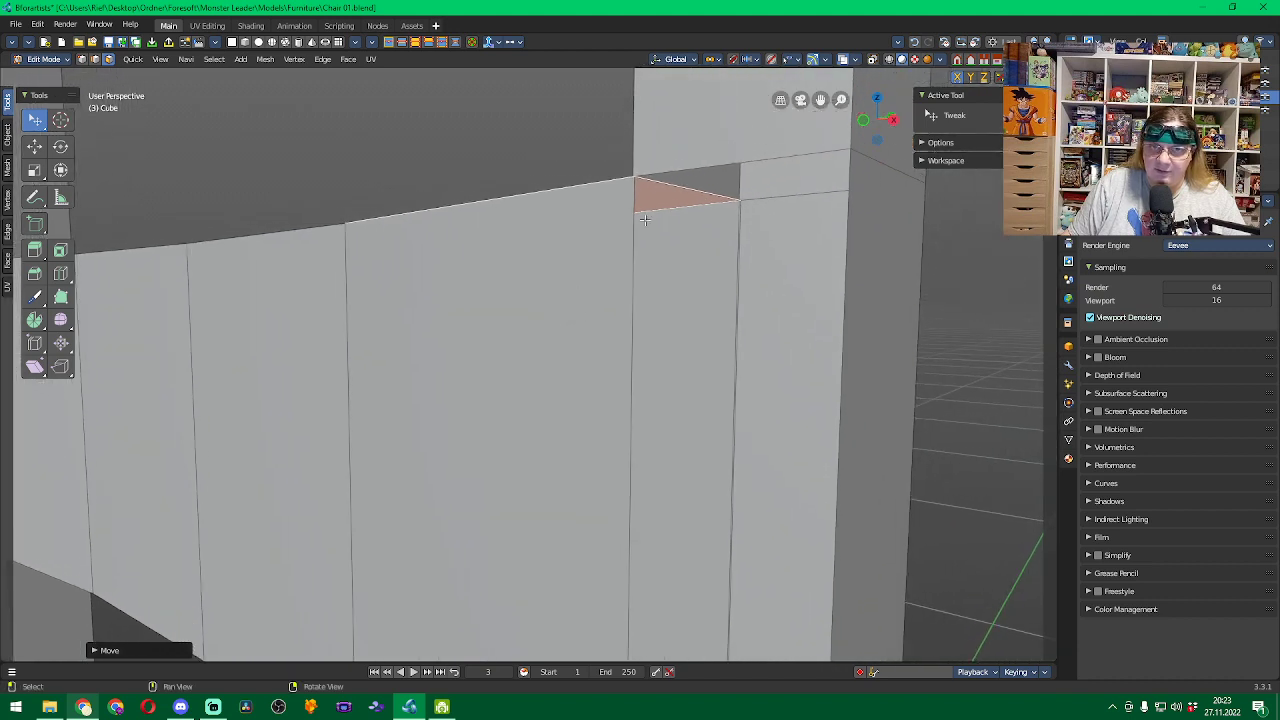
middle_click_drag(645, 220, 680, 208)
scroll(680, 208, "up", 2)
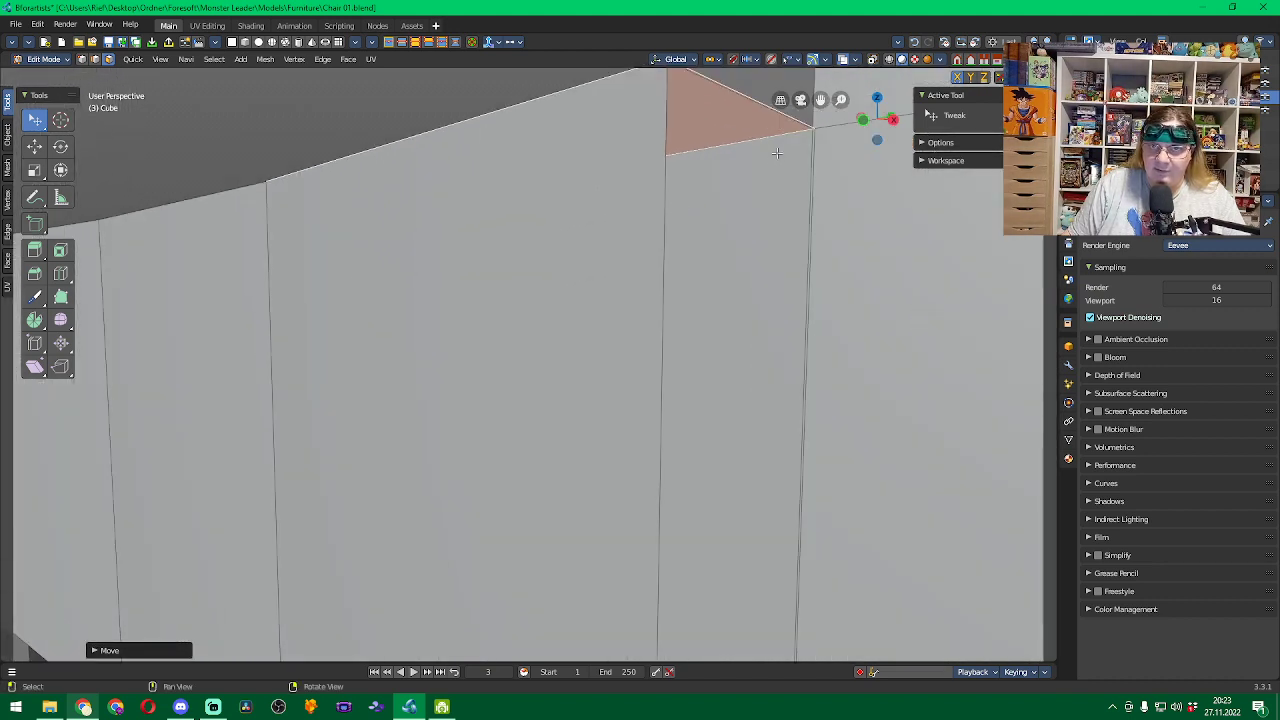
middle_click_drag(777, 153, 712, 190)
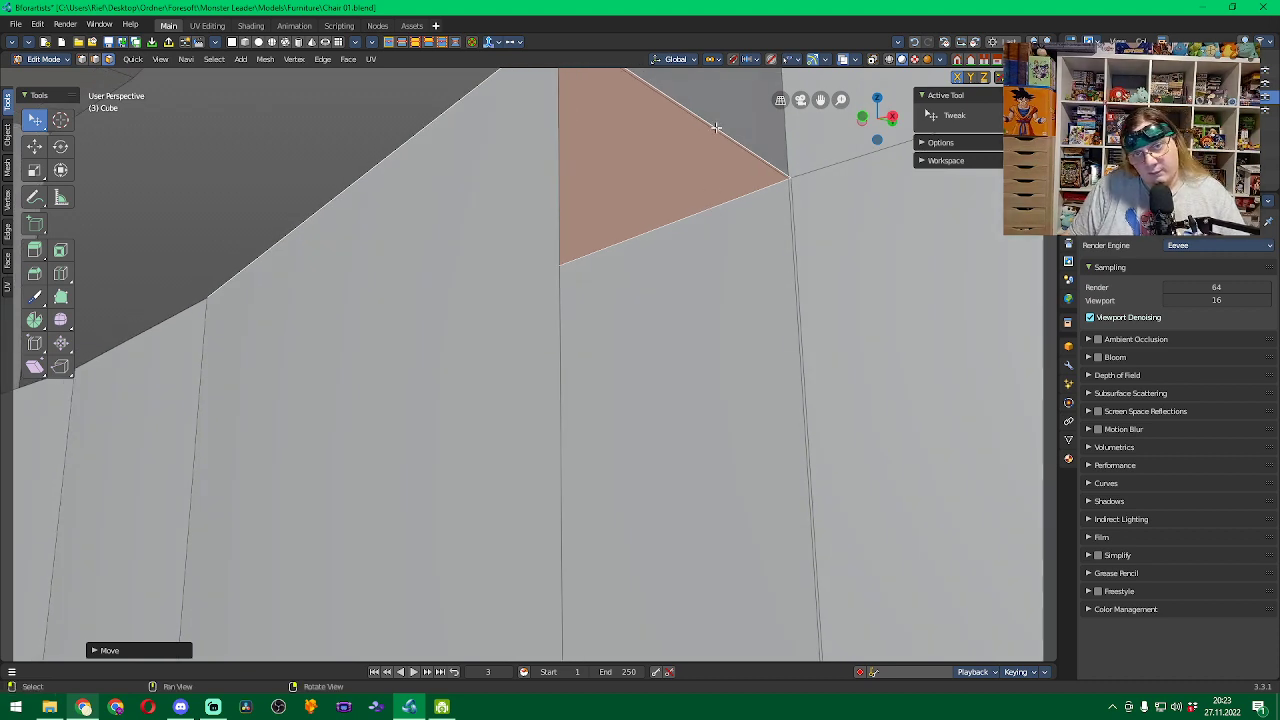
left_click(716, 127)
left_click(712, 136)
key("g")
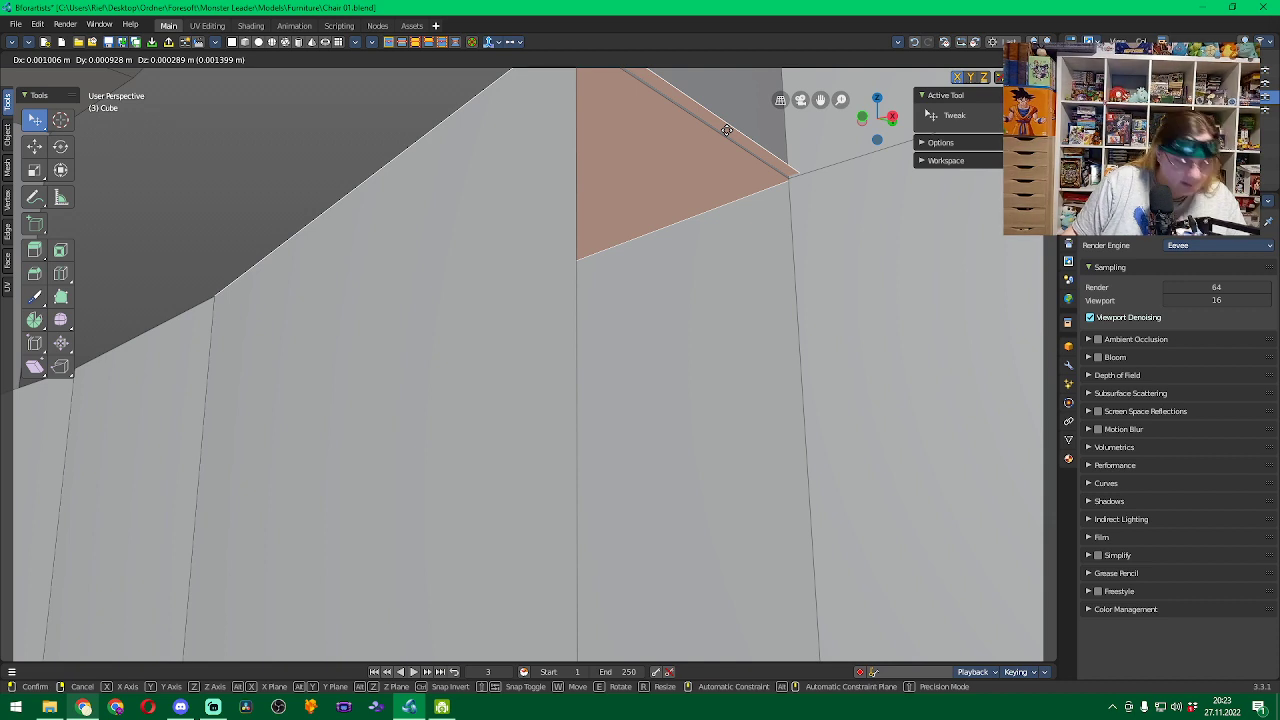
key("x")
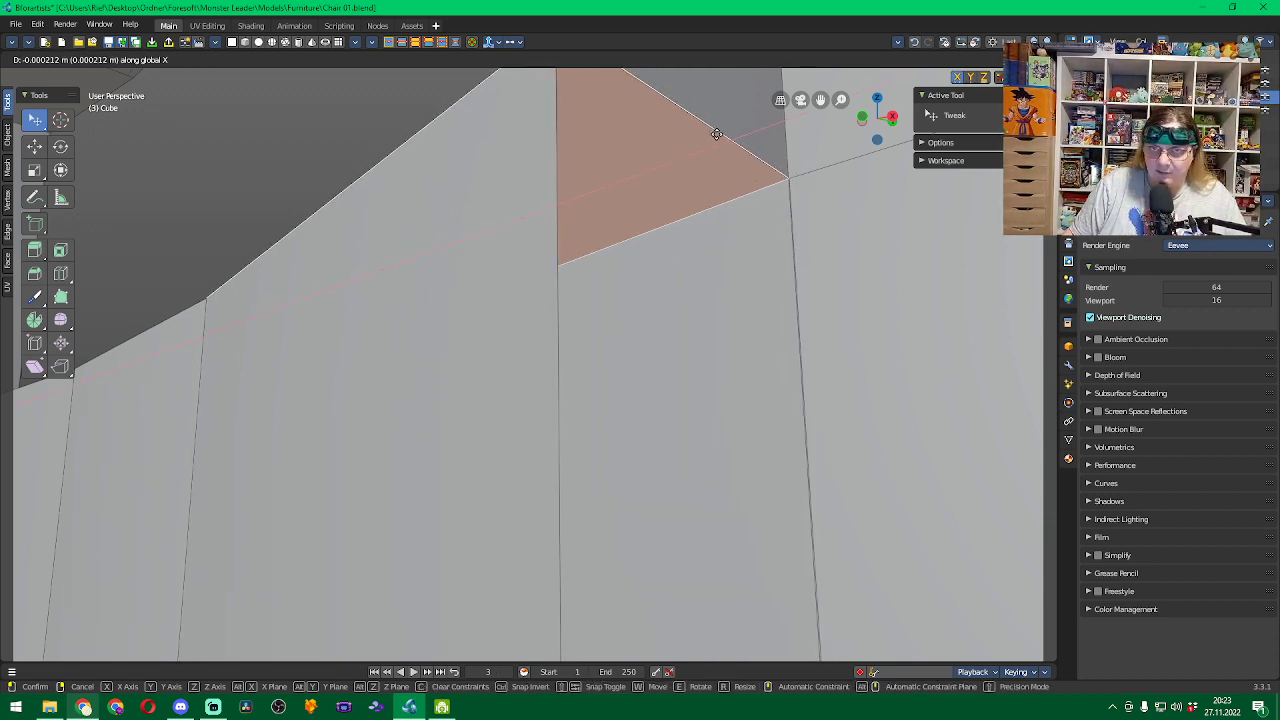
left_click(716, 133)
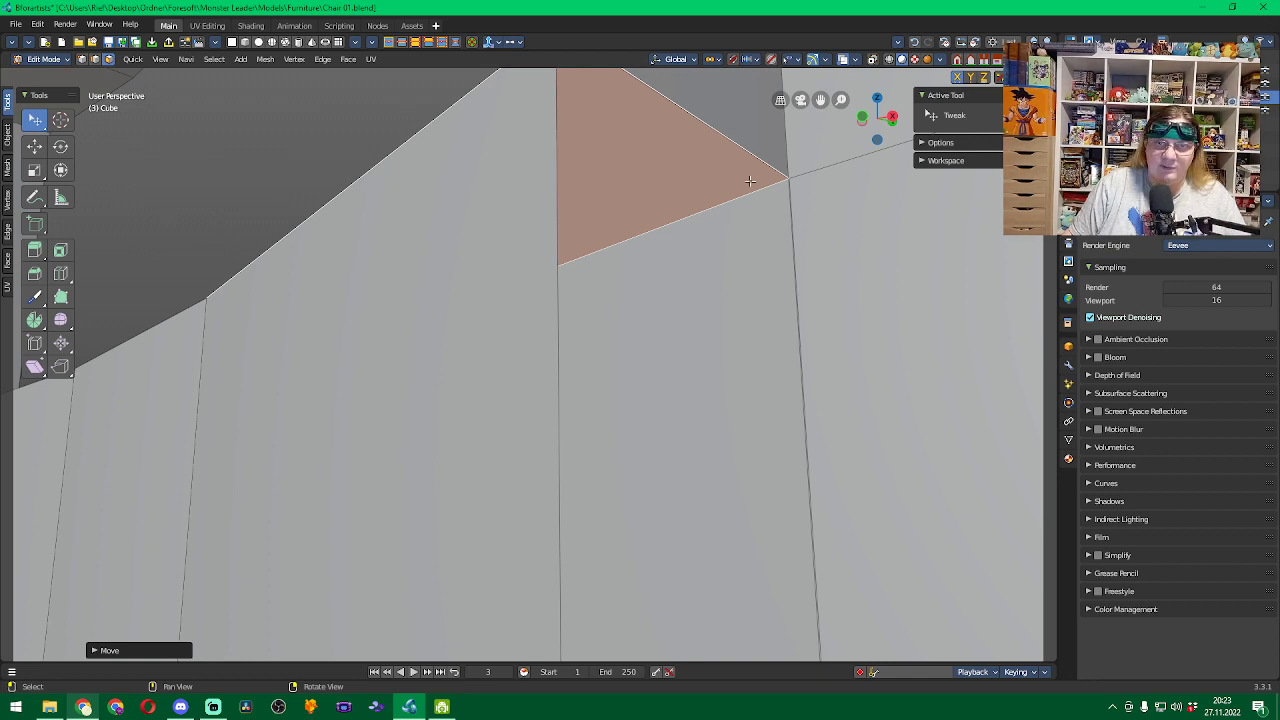
Merge the whole visible chair mesh by distance, and reselect only the inner top face at the joint.
key("a")
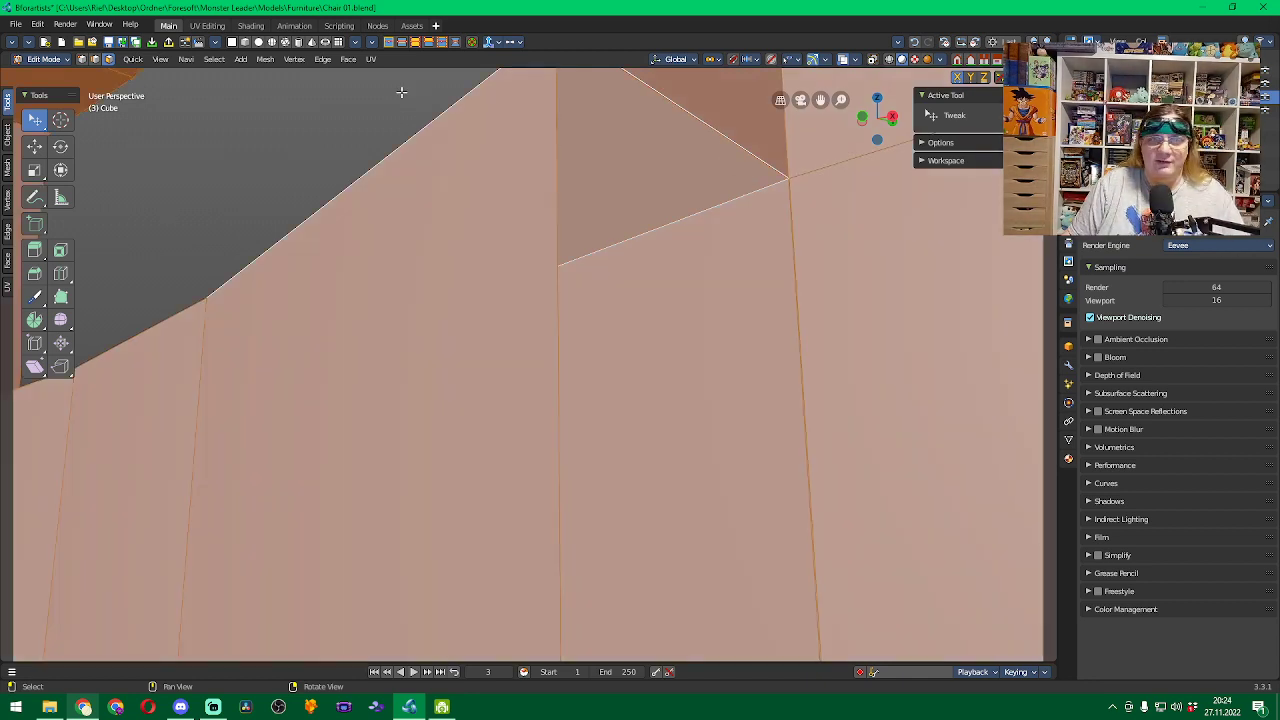
left_click(265, 59)
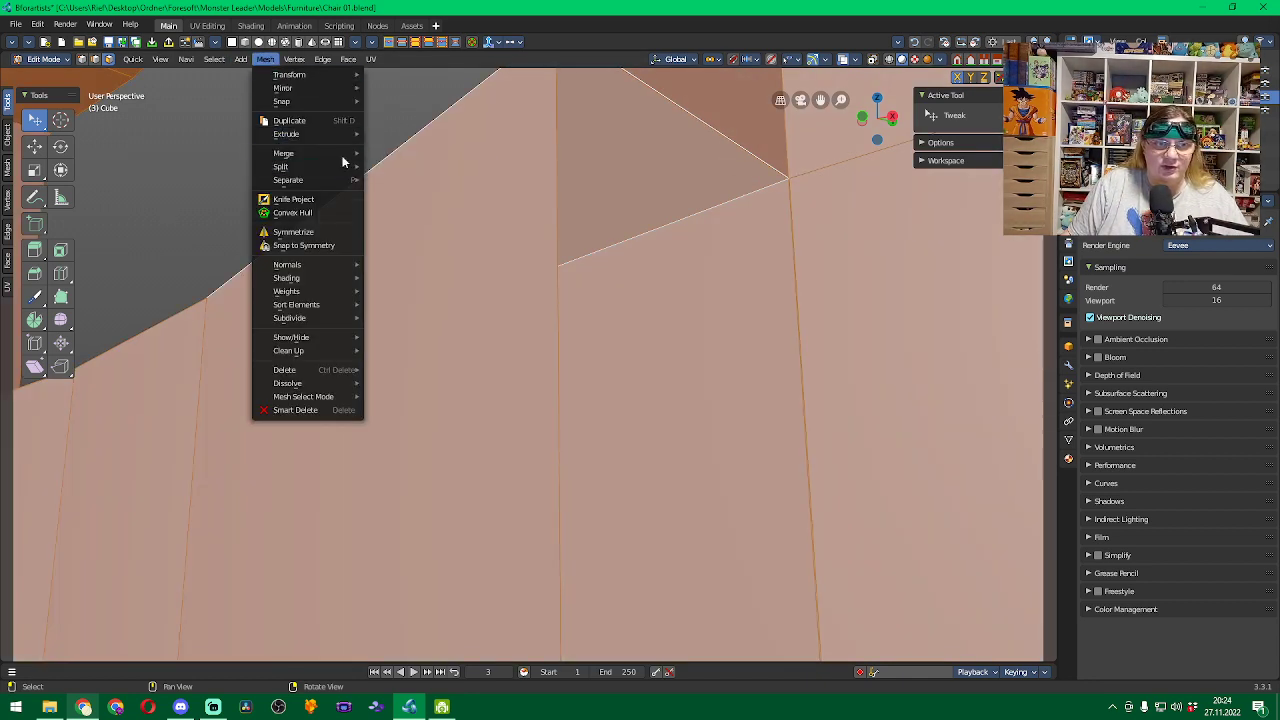
mouse_move(343, 153)
left_click(403, 200)
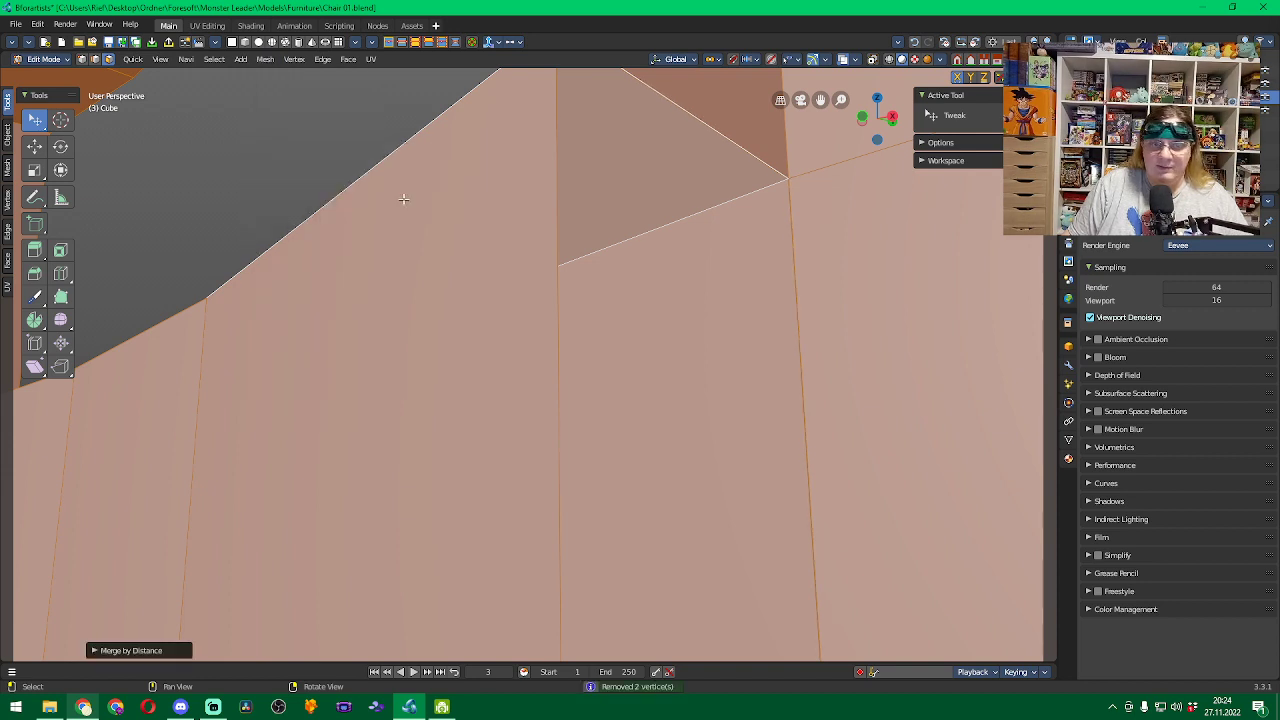
left_click(673, 149)
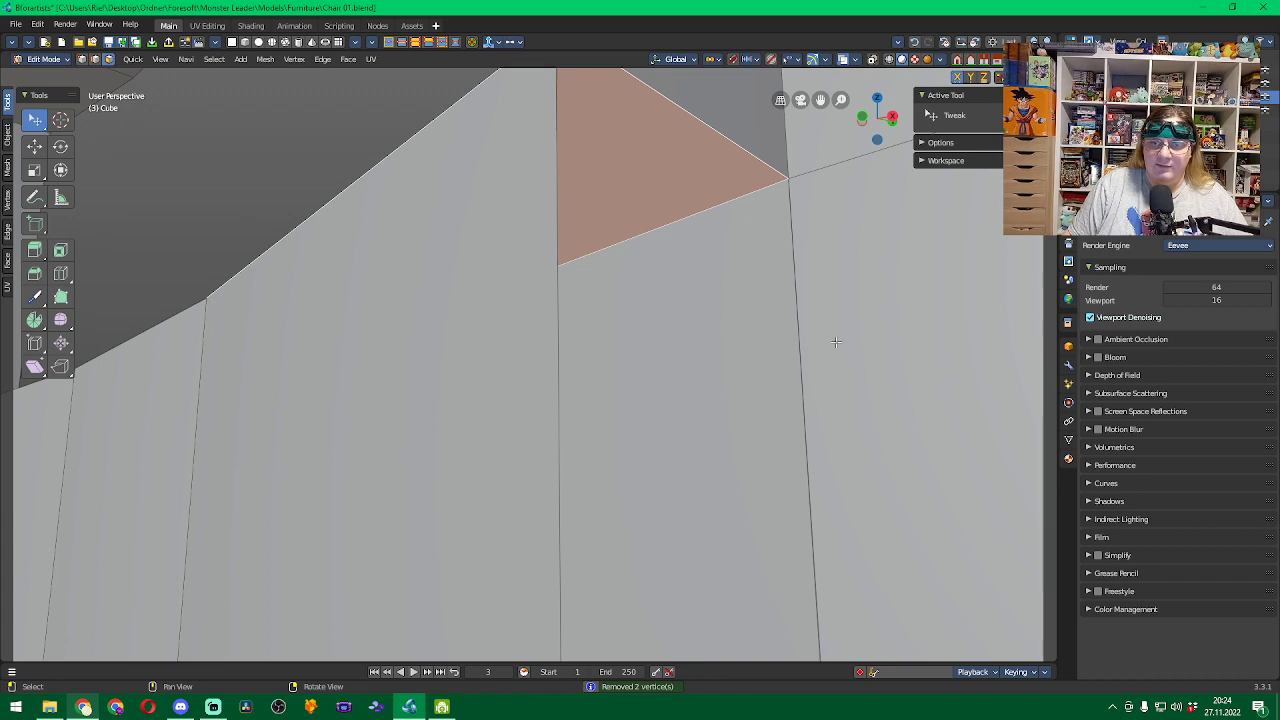
Reveal the post's hidden front face and clear the selection with the upper backrest in view.
scroll(836, 342, "down", 5)
middle_click_drag(836, 345, 783, 247)
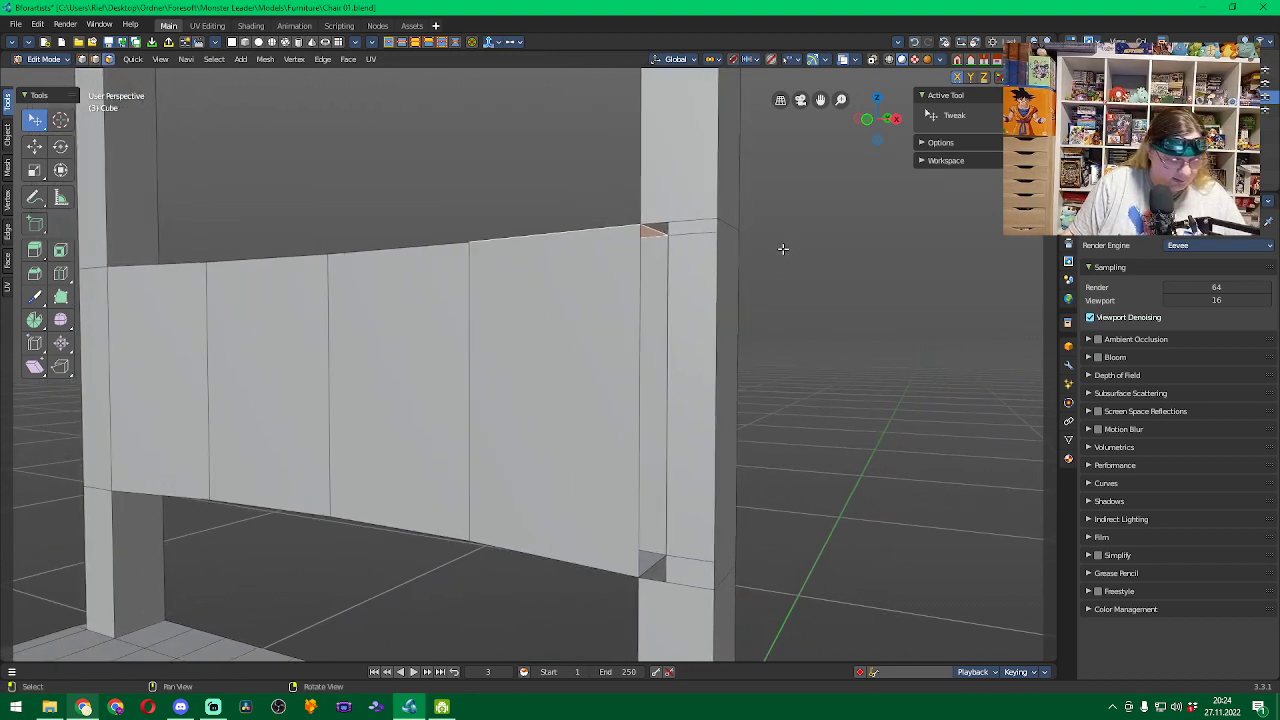
key("alt+h")
middle_click_drag(780, 389, 675, 500)
middle_click_drag(520, 189, 453, 229)
left_click(487, 158)
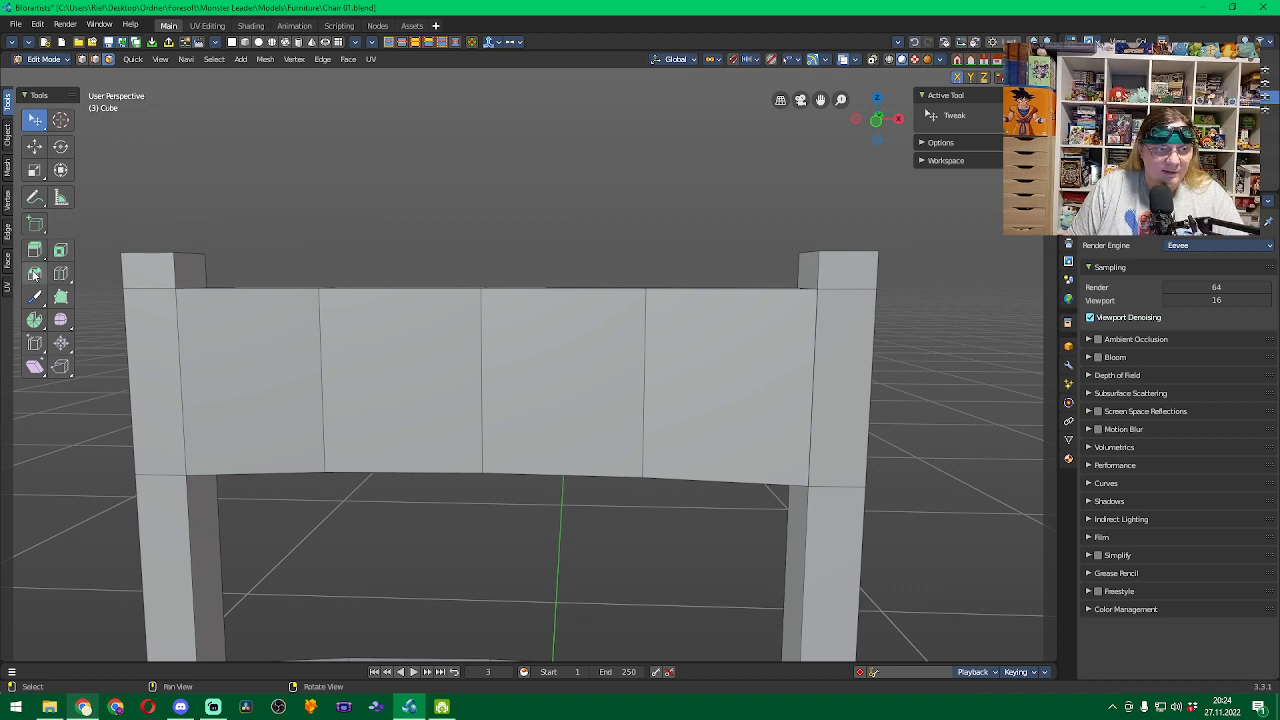
left_click(154, 268)
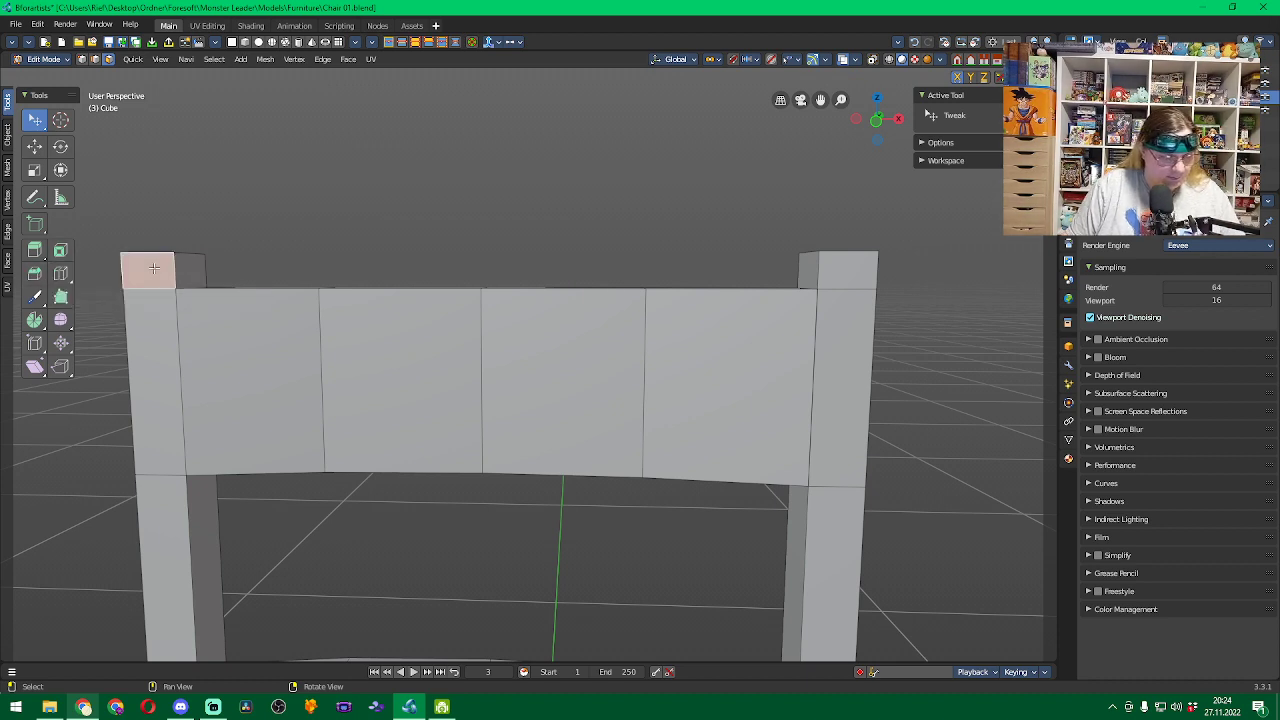
key("ctrl+KP_Add")
left_click(281, 236)
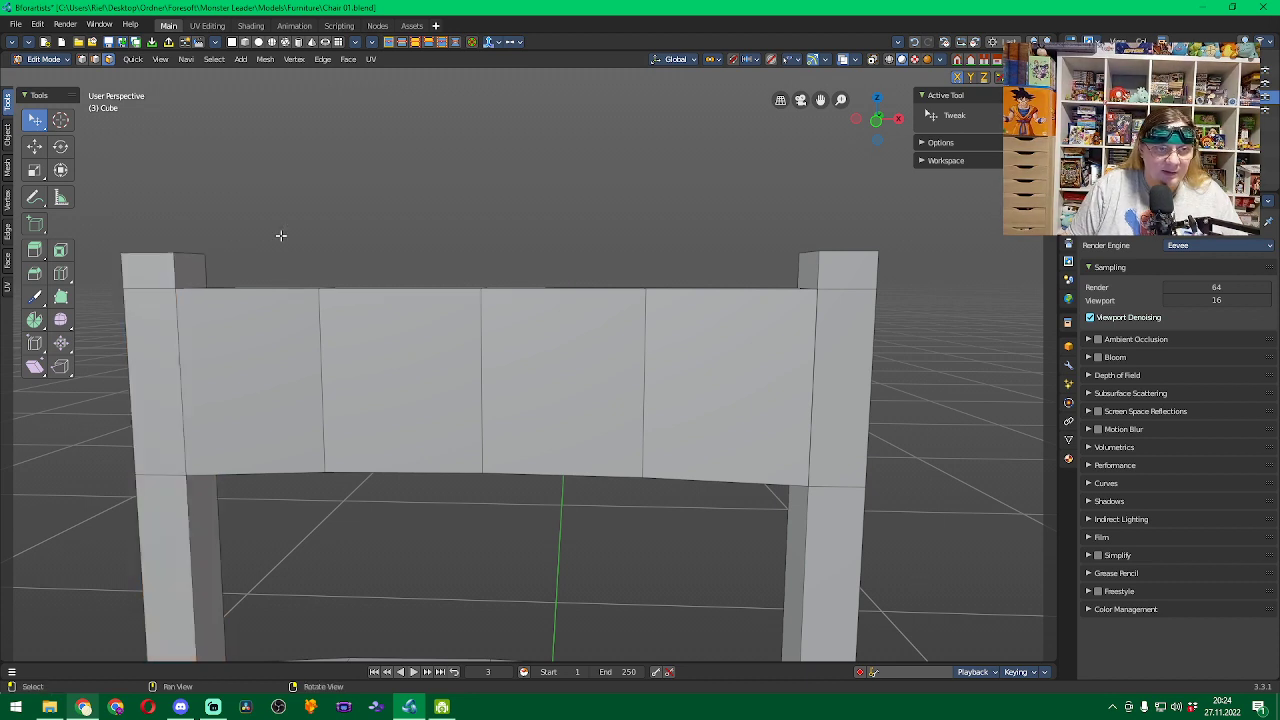
Select the side faces and top face of the small block at the top of one back post.
left_click(191, 266)
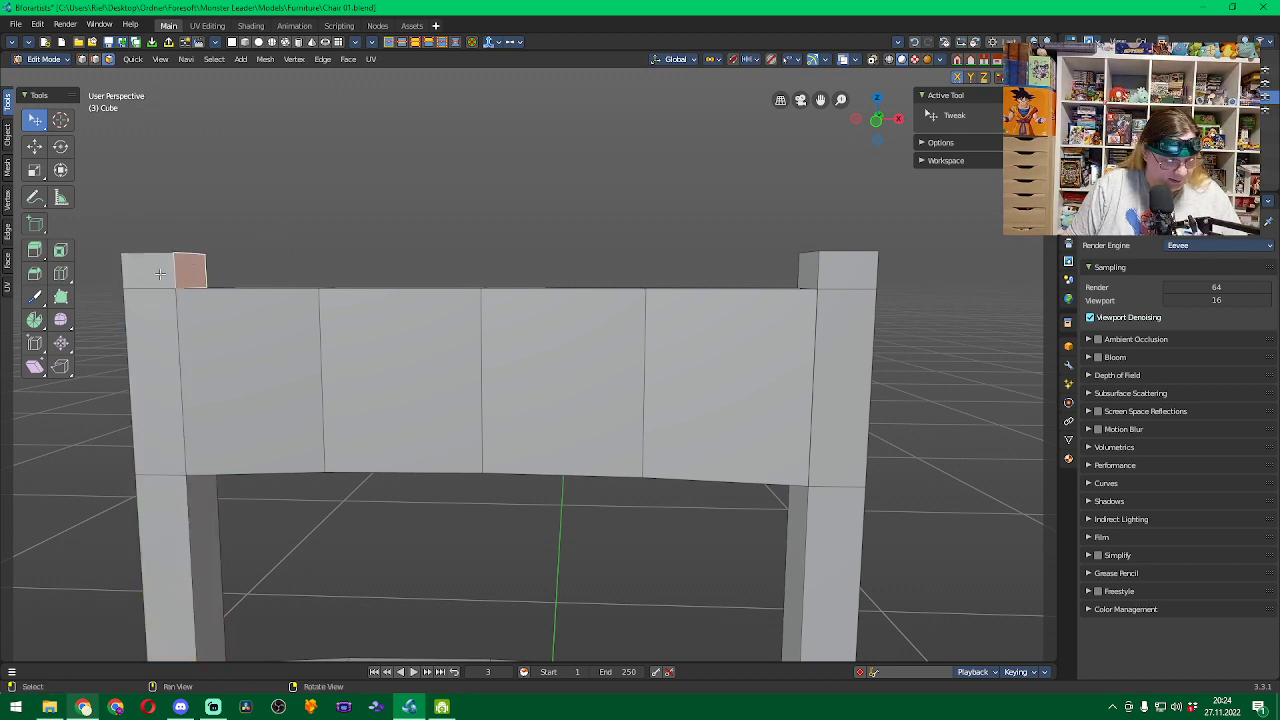
left_click(155, 270, "shift")
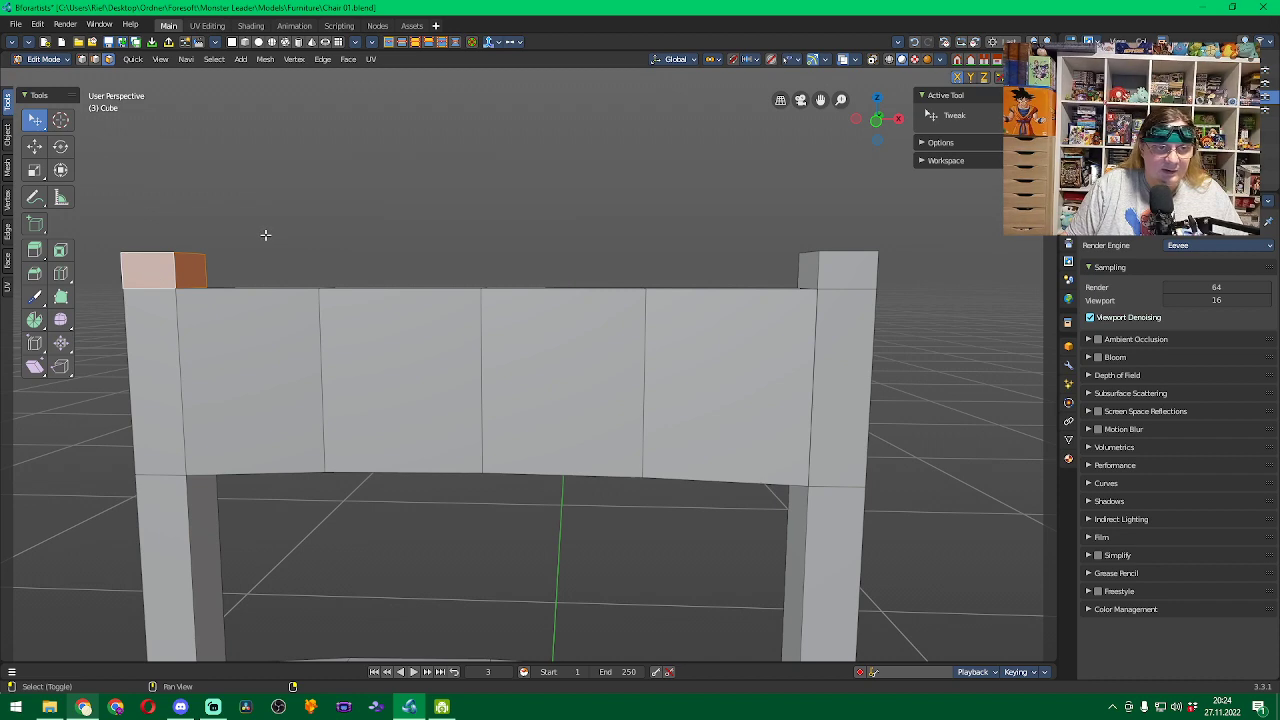
middle_click_drag(260, 237, 486, 263)
left_click(187, 278)
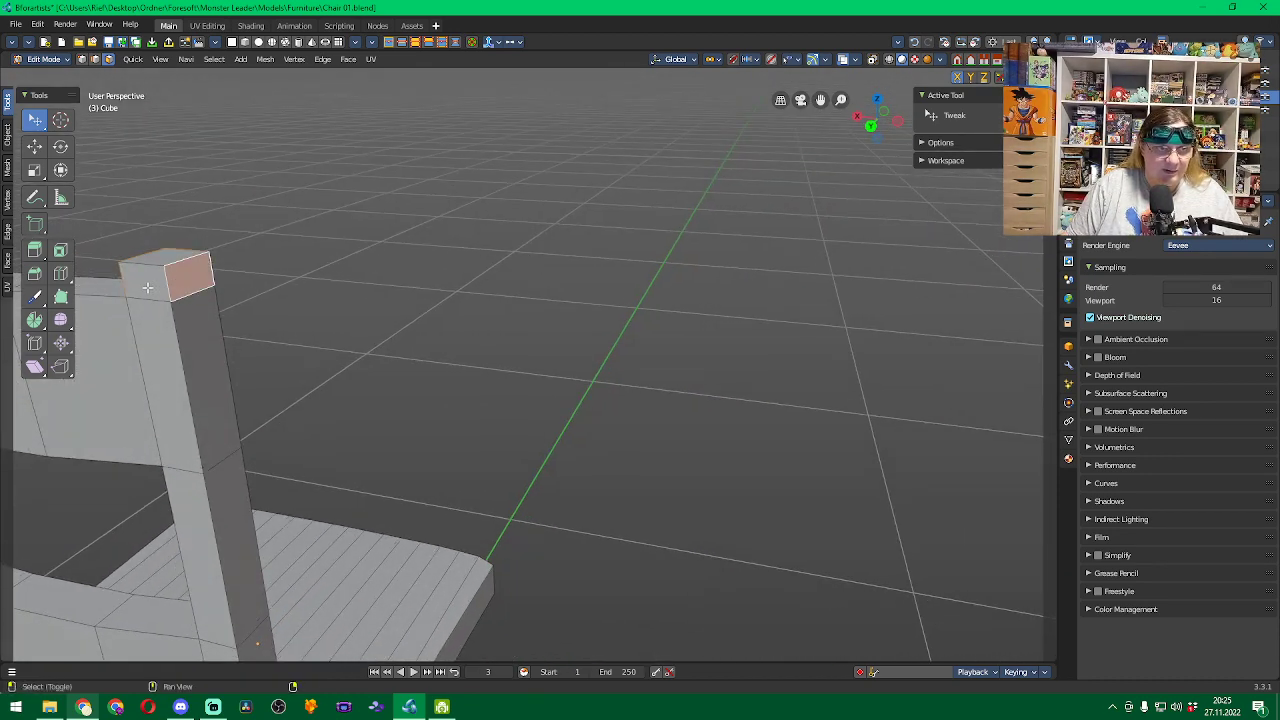
left_click(160, 256, "shift")
middle_click_drag(300, 200, 30, 208)
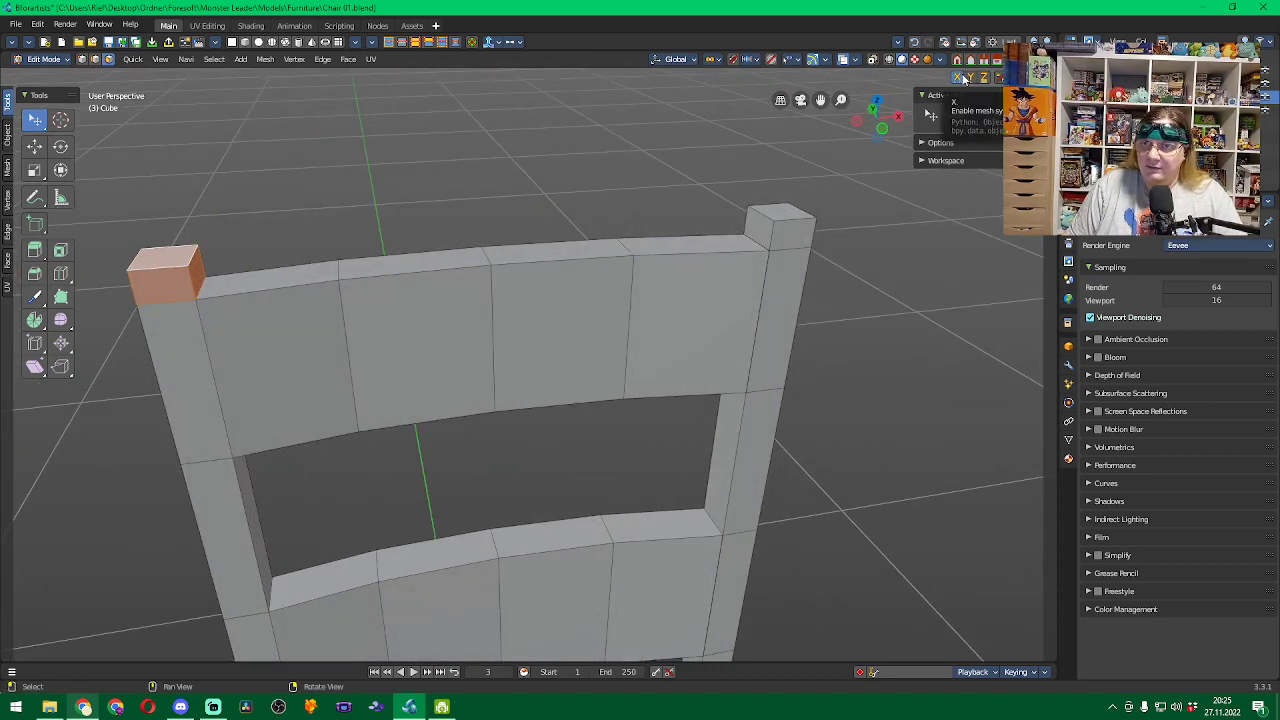
middle_click_drag(654, 157, 626, 121)
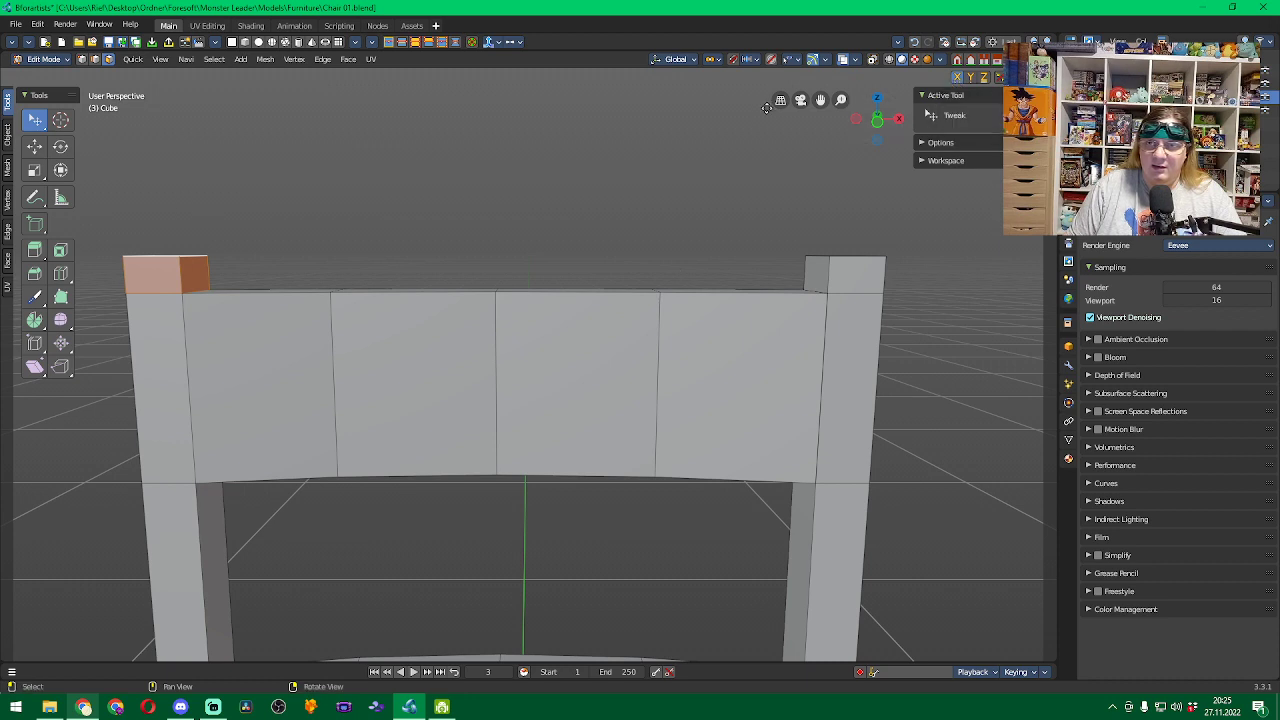
Try to bevel the selected faces of the post's top block with one segment, and undo it.
left_click(34, 273)
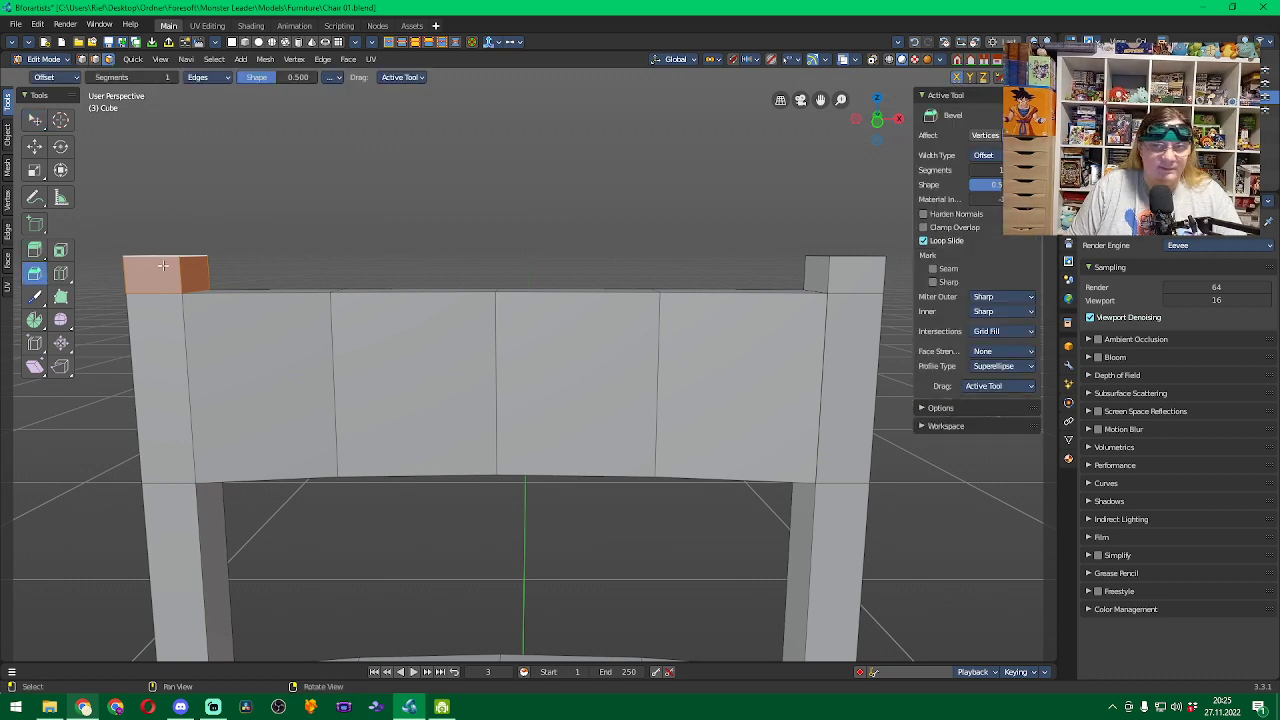
left_click_drag(164, 265, 165, 248)
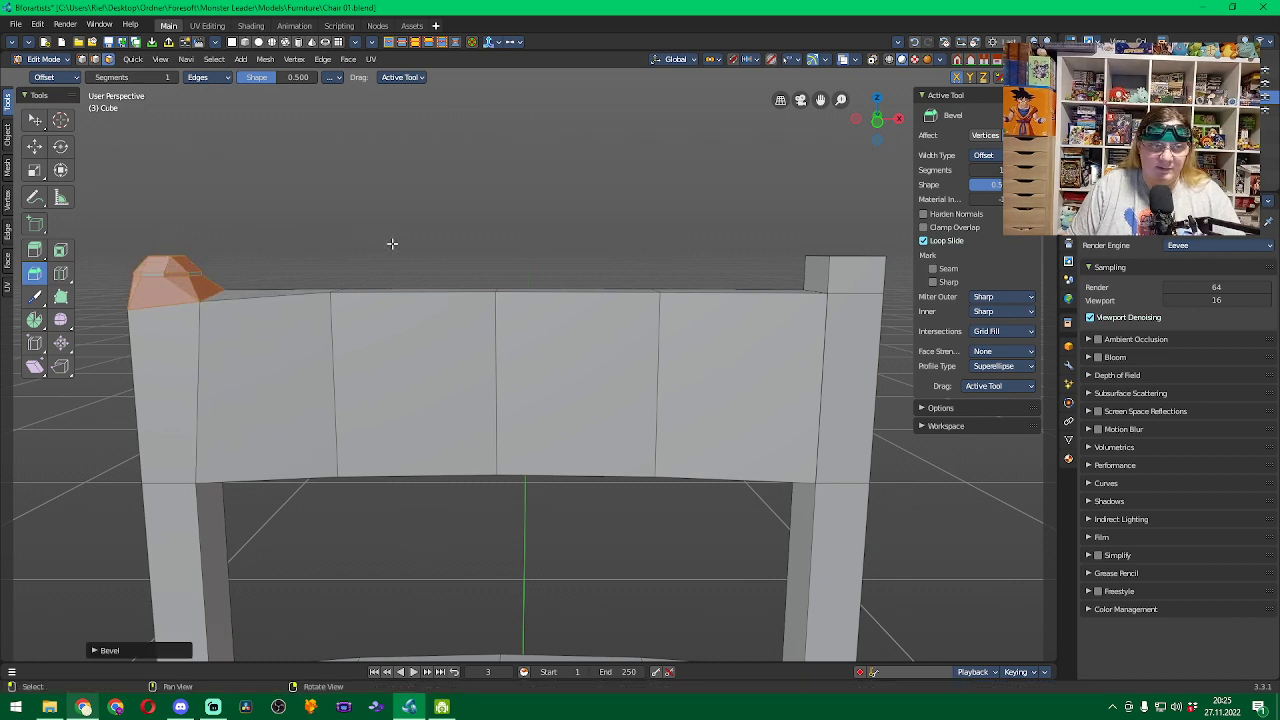
key("ctrl+z")
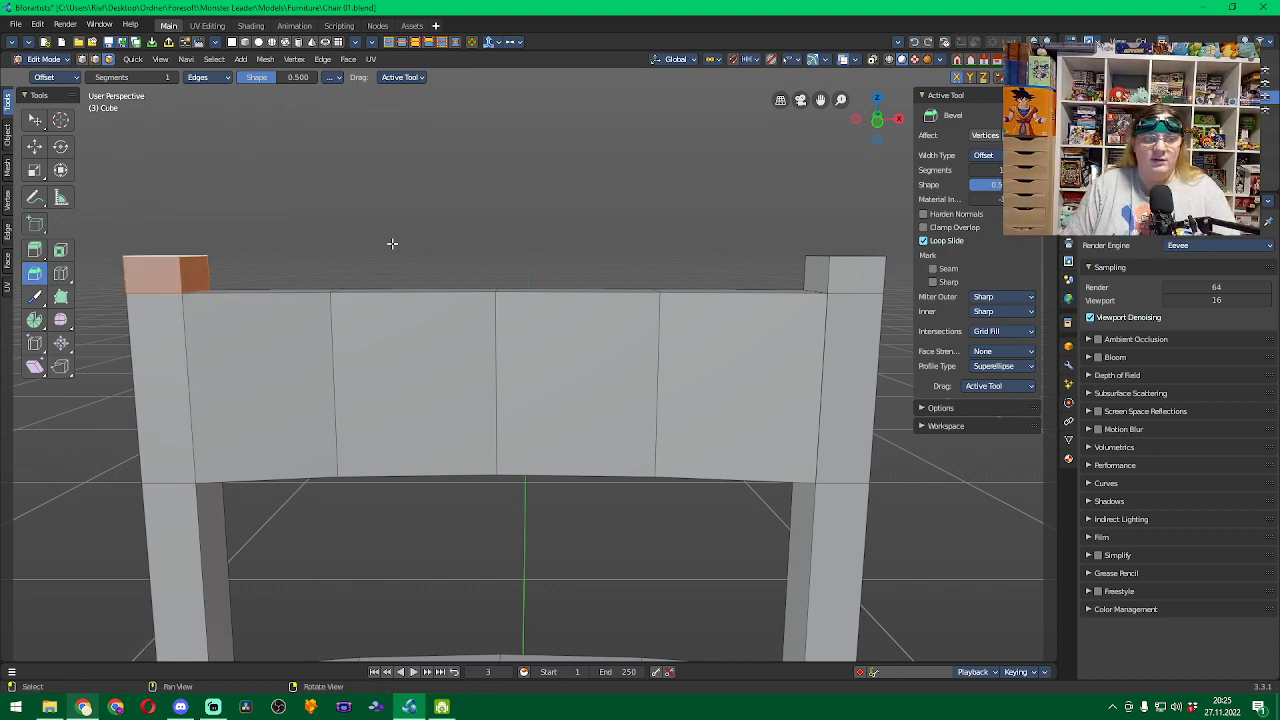
Deselect the post's top block and save the chair file.
left_click(339, 237)
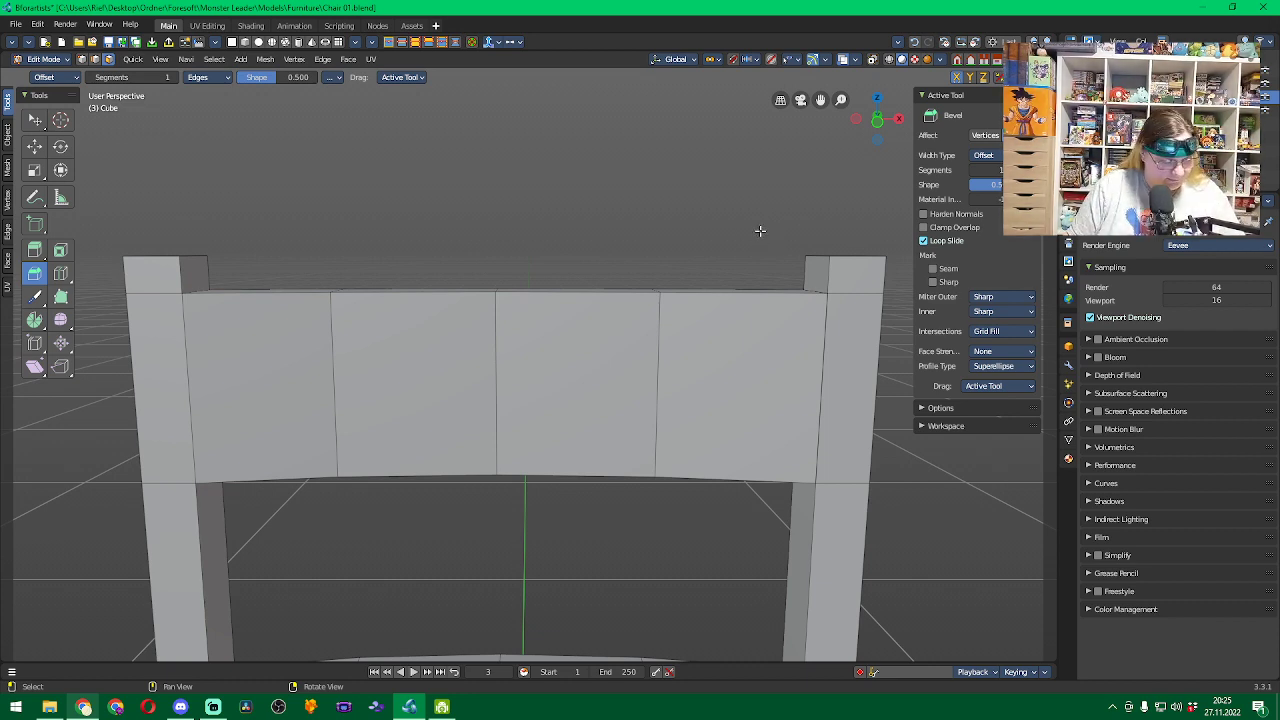
key("ctrl+s")
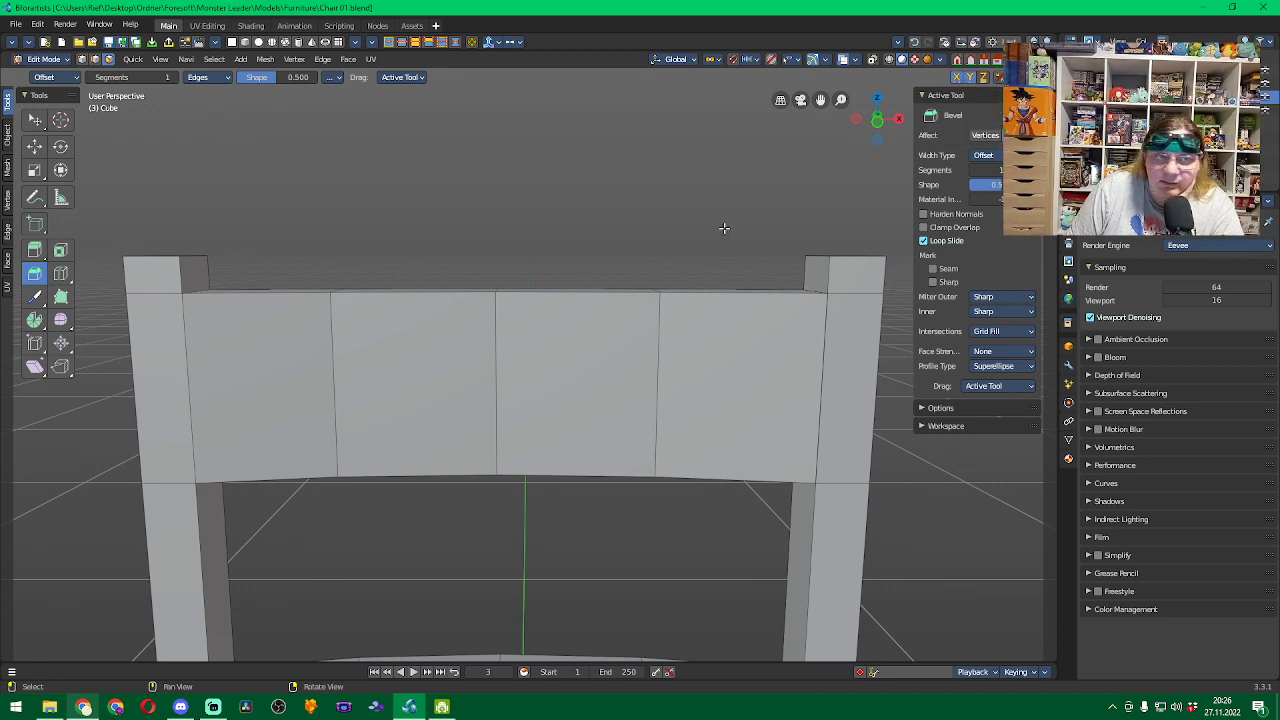
Move the broad face of the upper slat's end section freely out of the backrest with the Tweak tool.
left_click(36, 122)
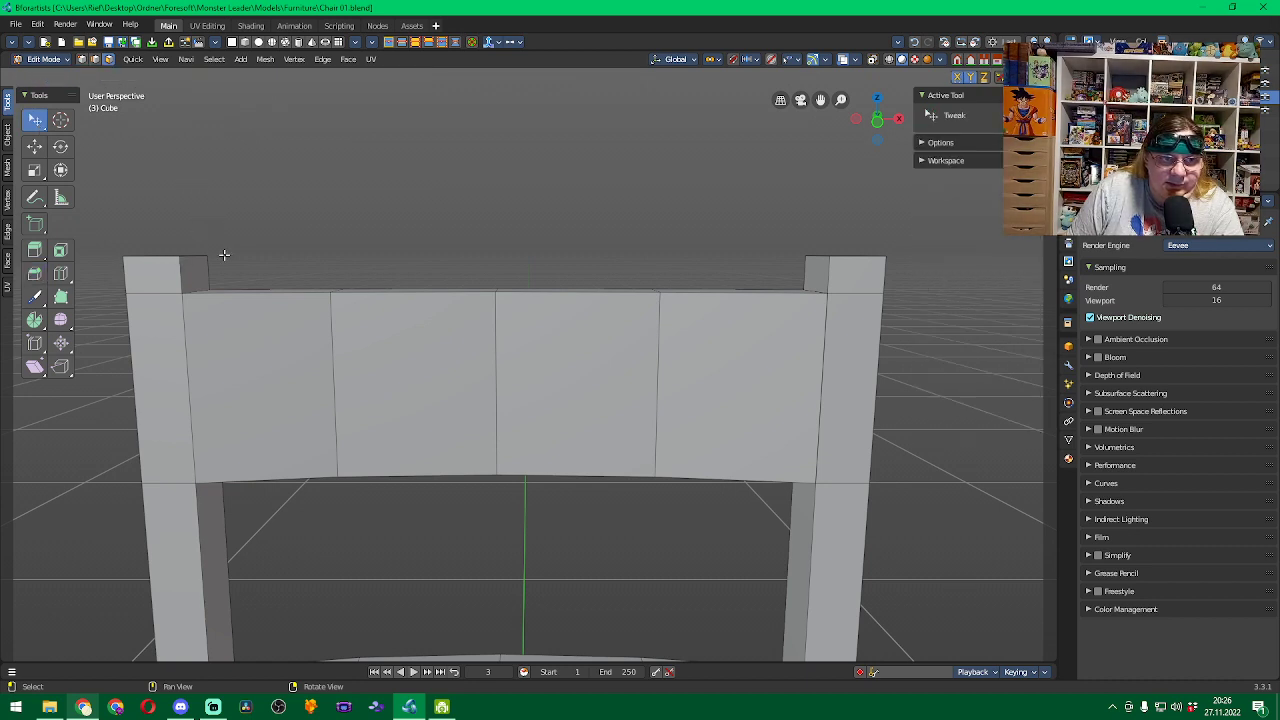
left_click_drag(325, 290, 339, 370)
middle_click_drag(435, 277, 464, 336)
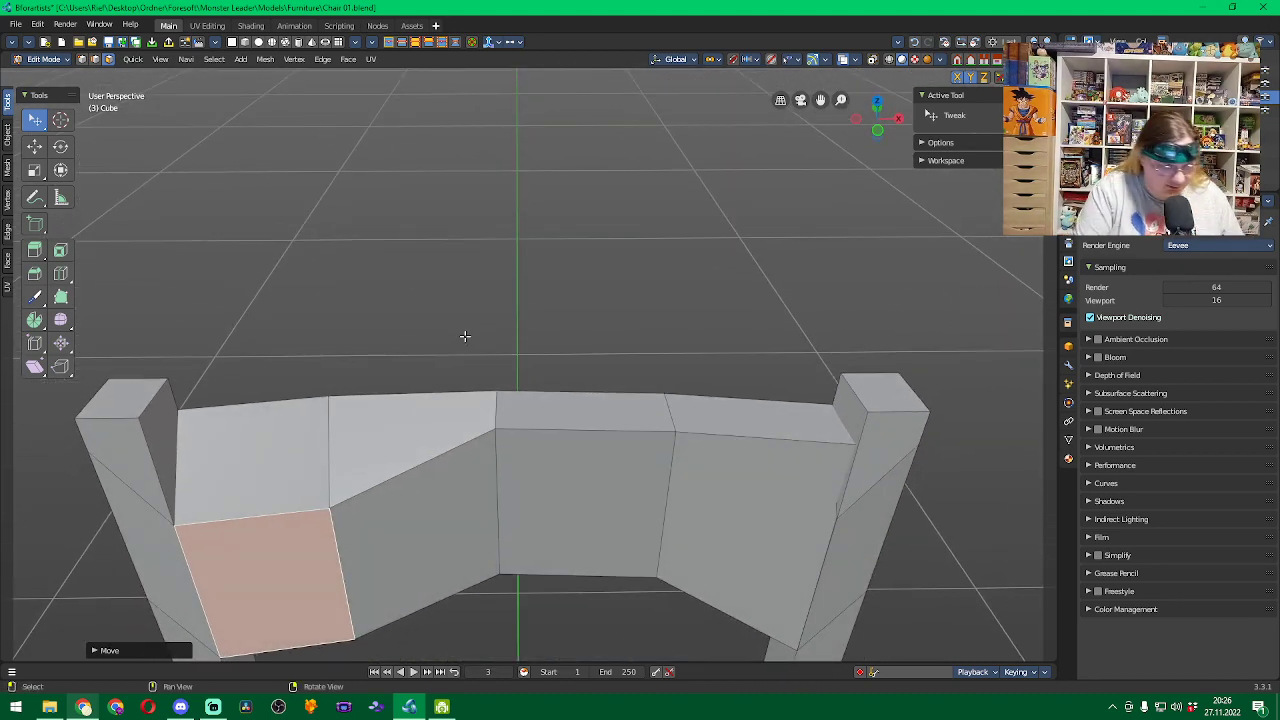
Undo the slat face's move, then try moving the inner side face of the post's top block and undo that too.
key("ctrl+z")
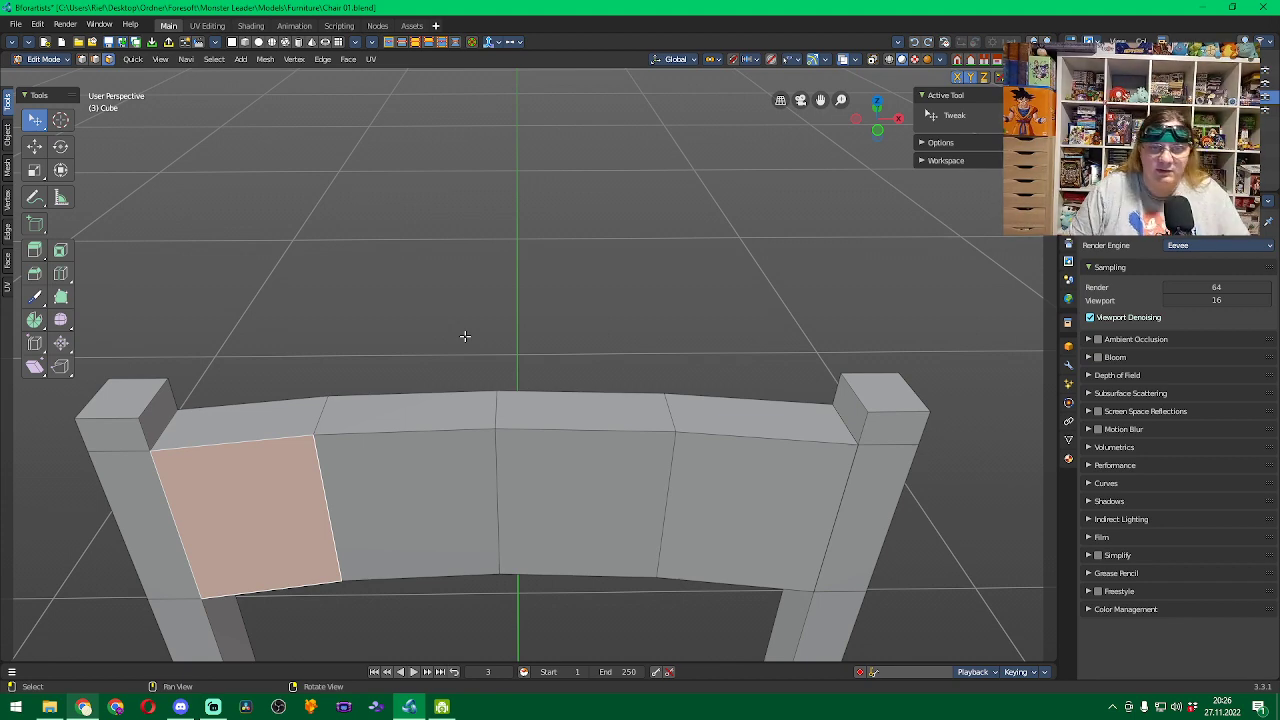
middle_click_drag(464, 336, 343, 309)
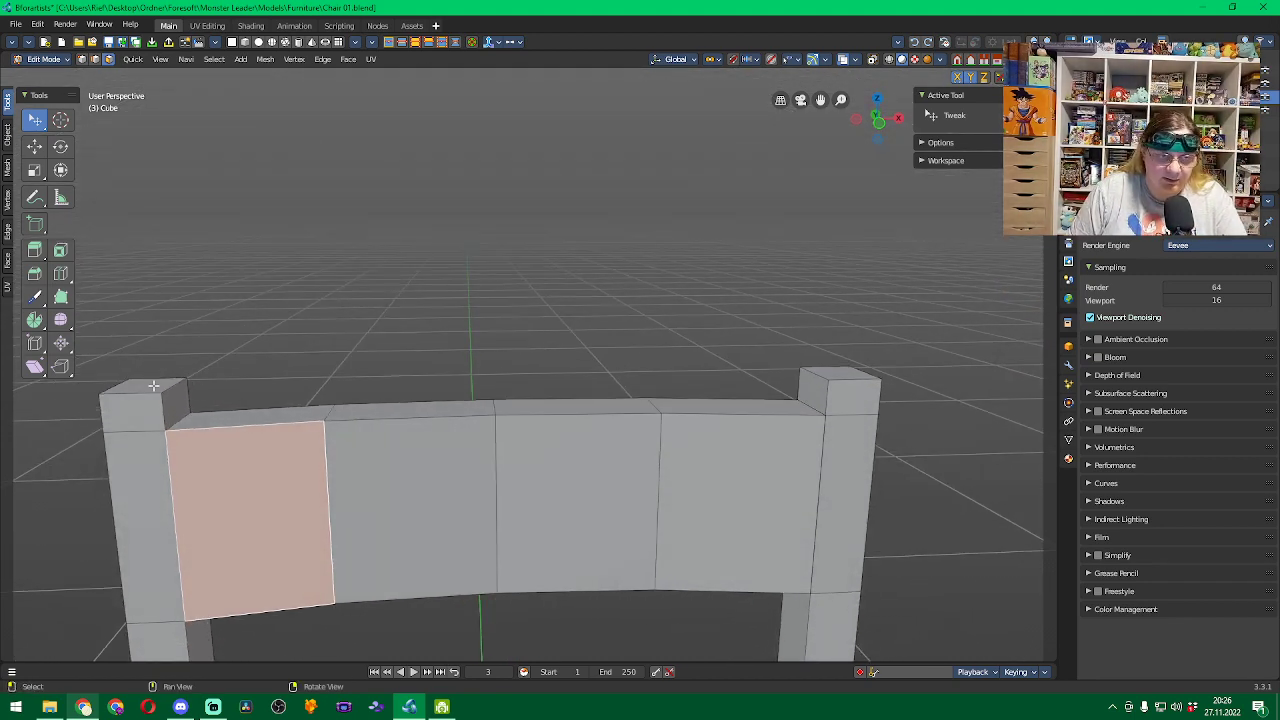
left_click_drag(161, 395, 231, 370)
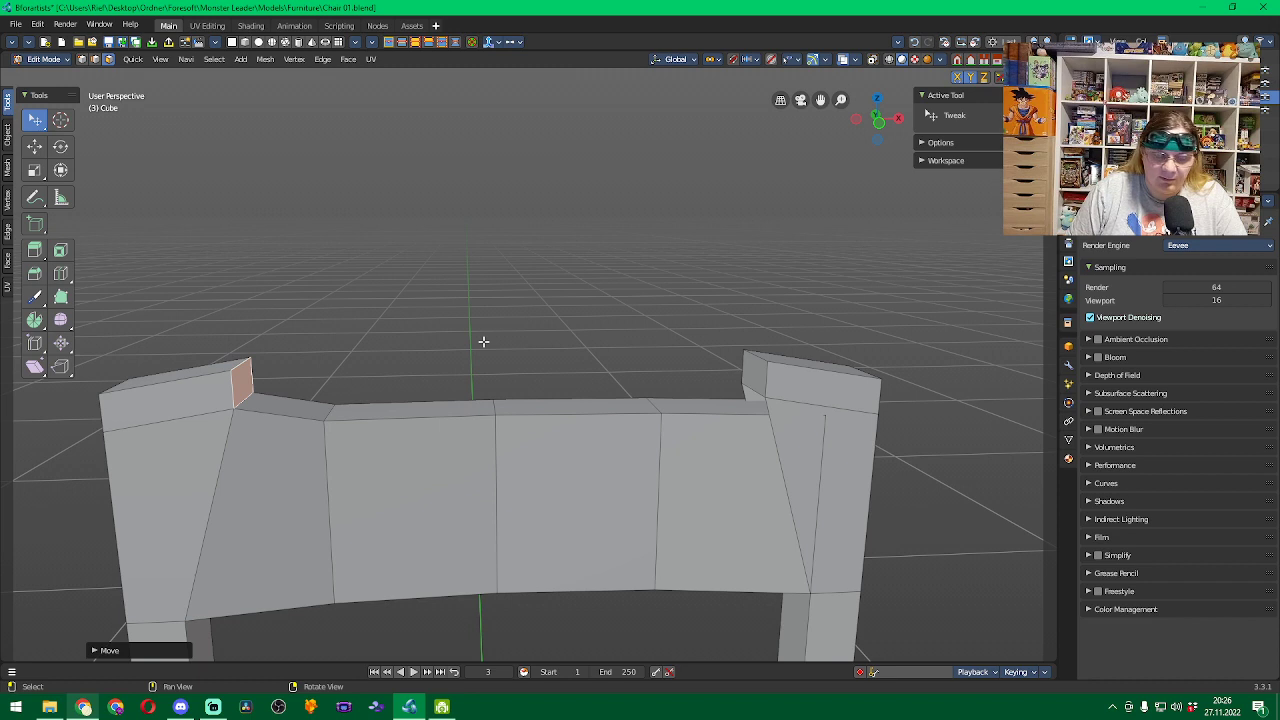
key("ctrl+z")
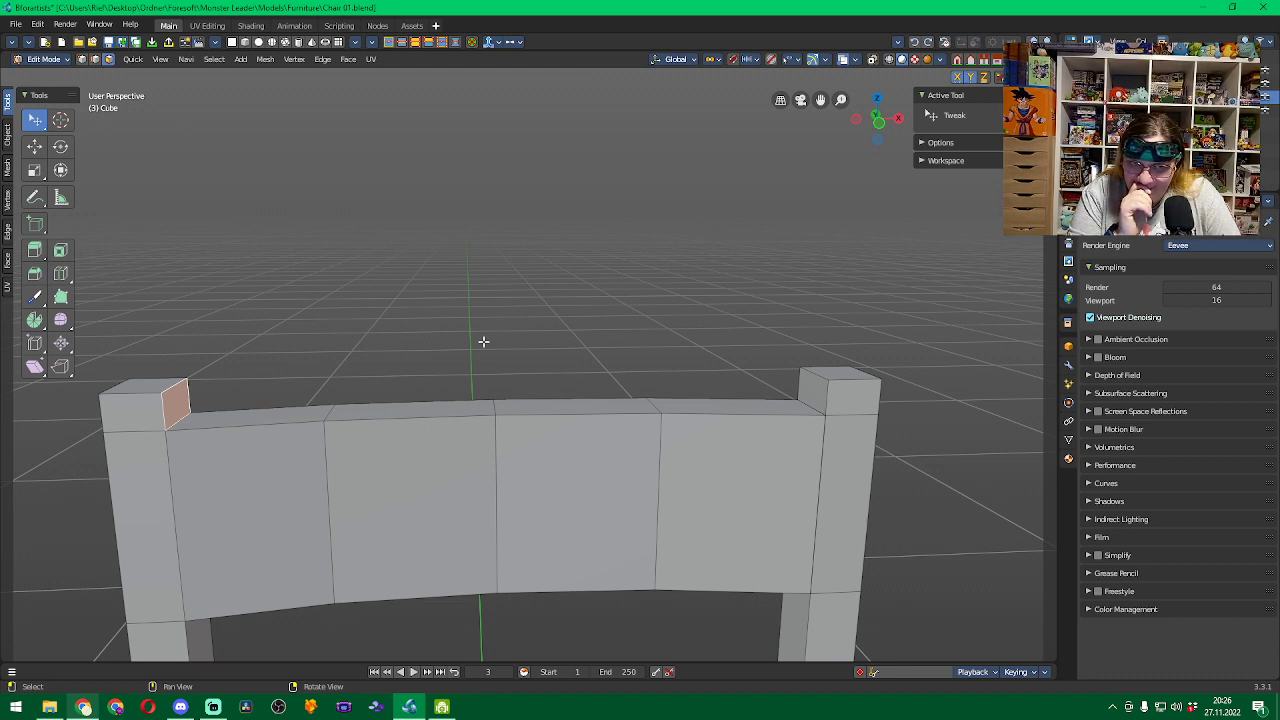
key("alt+a")
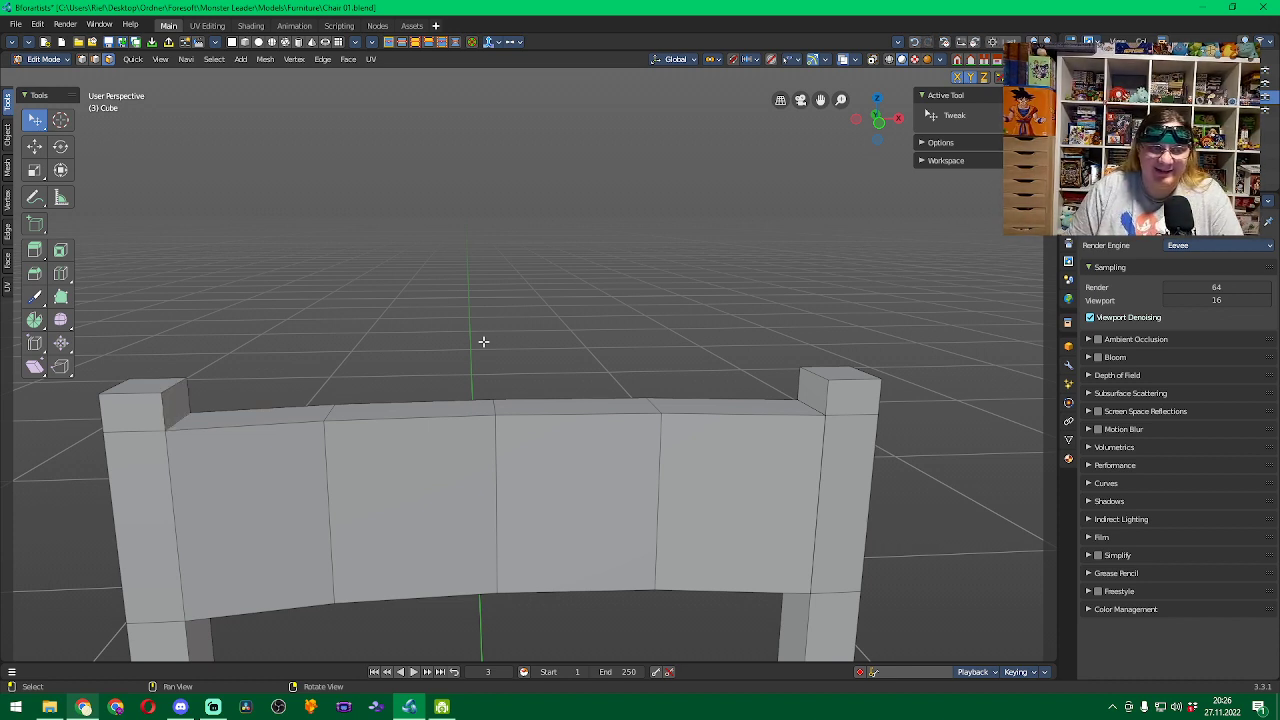
Turn off X mirroring, try raising the front face of the opposite post's top block on its own, and undo the move.
left_click(958, 78)
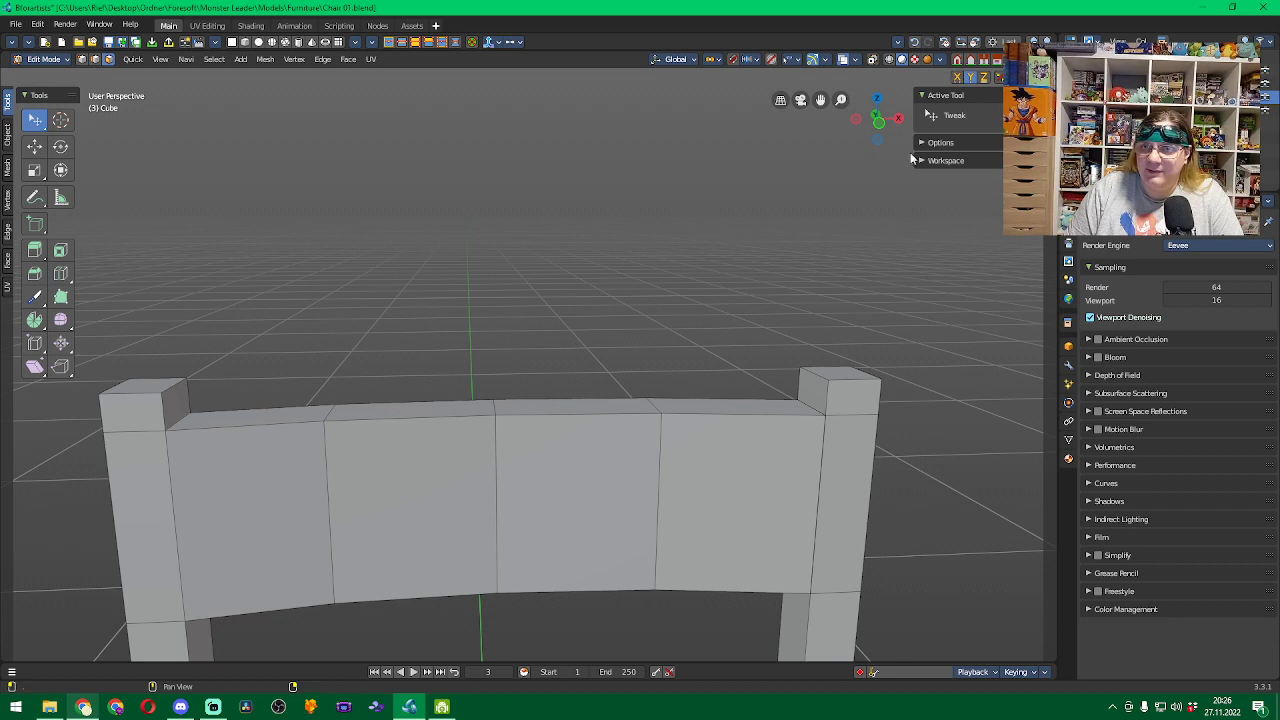
left_click(828, 381)
key("g")
key("z")
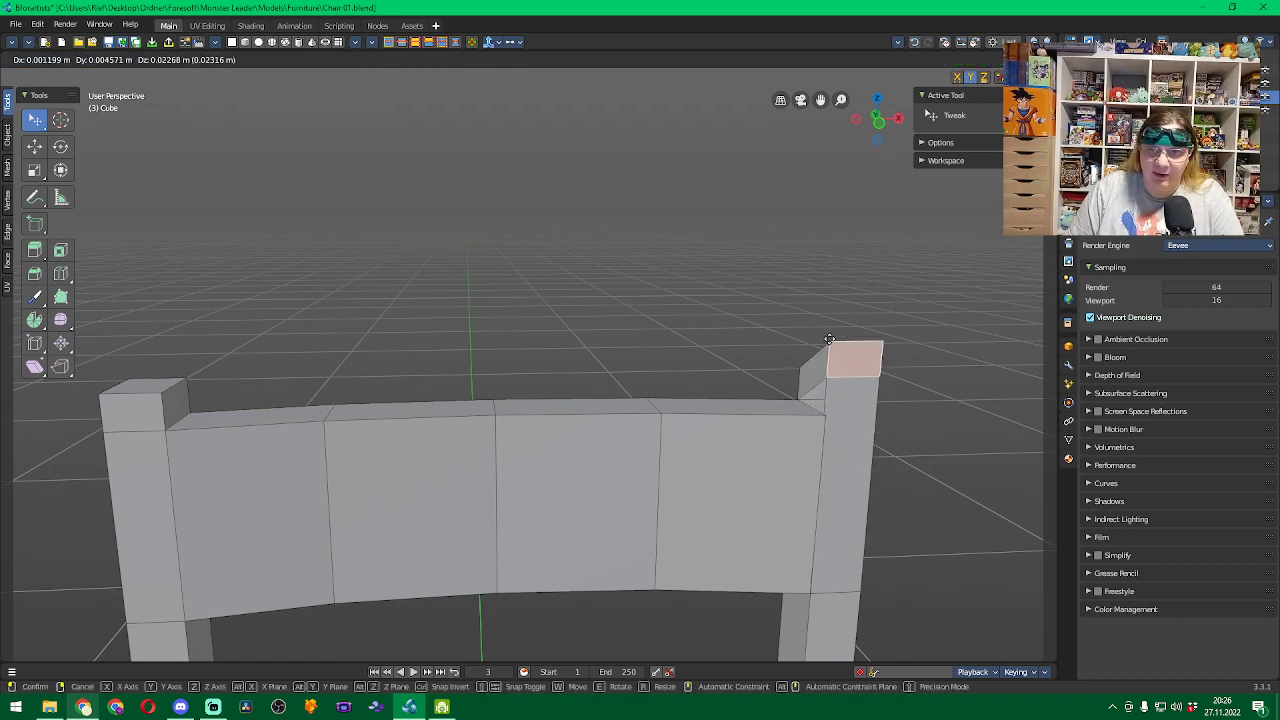
left_click(841, 317)
key("ctrl")
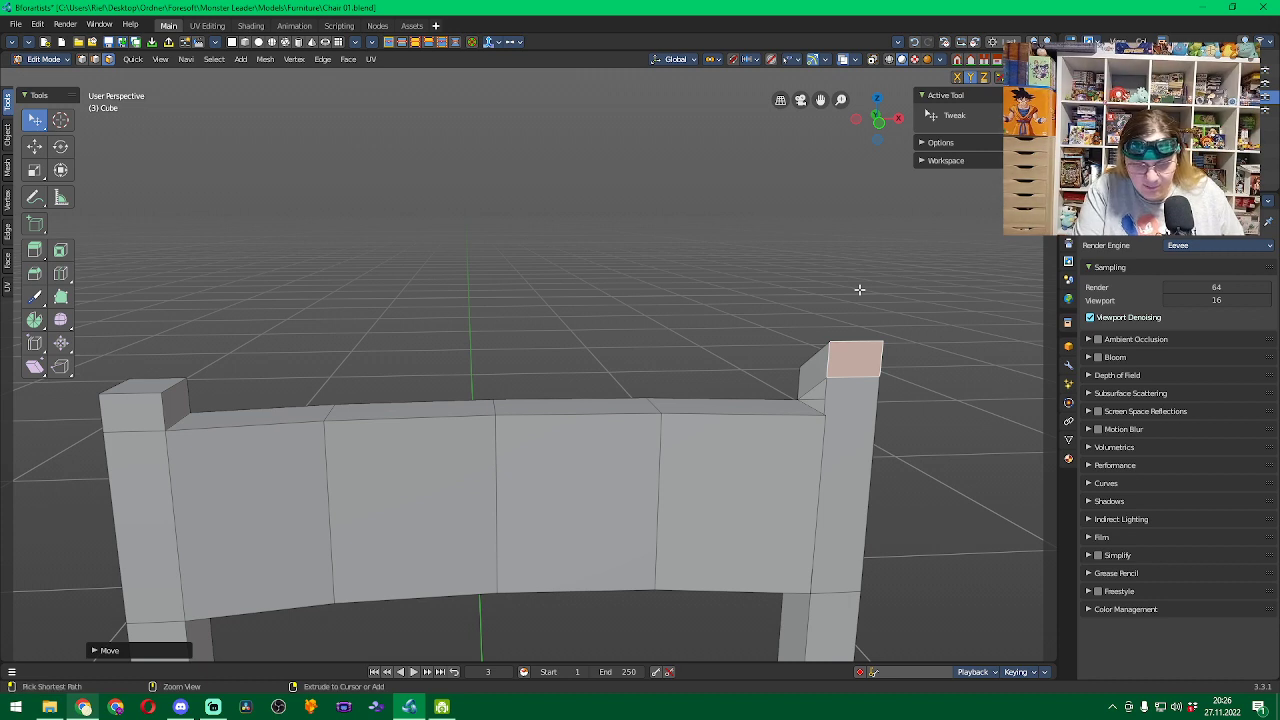
key("ctrl+z")
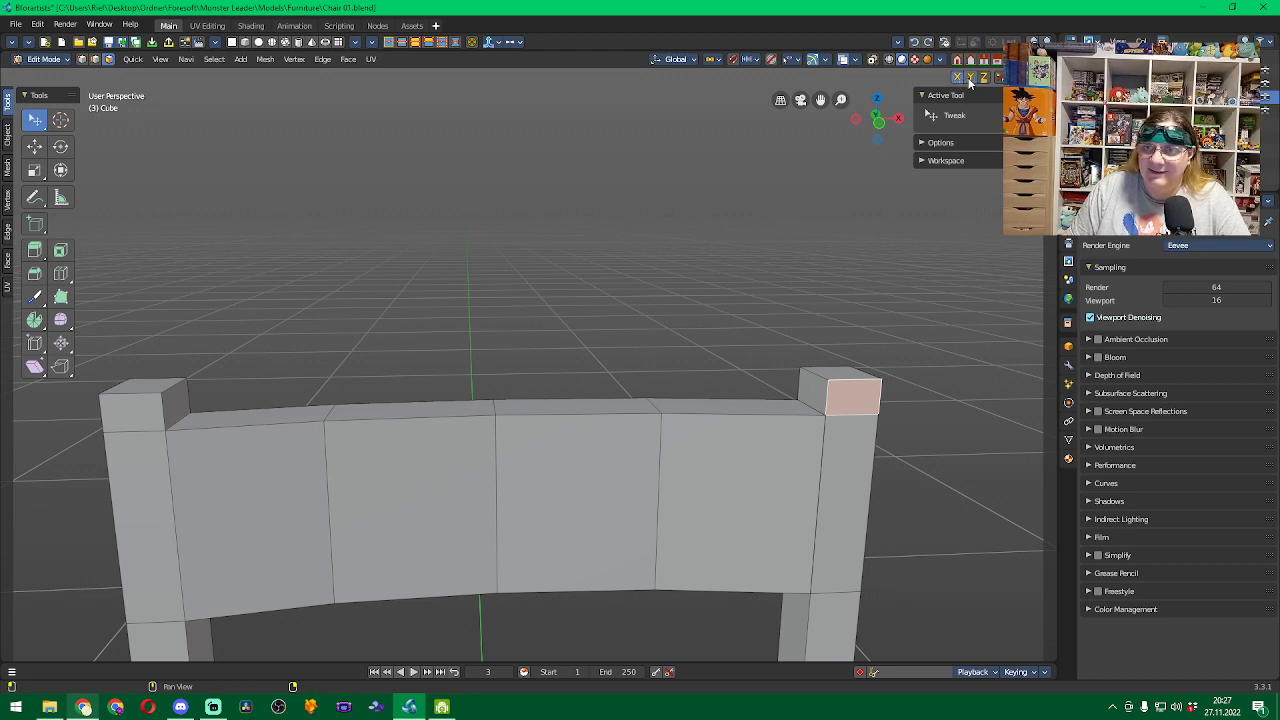
Try moving the top face of the post's top block with mirroring on, first inward and upward, and undo each move.
left_click_drag(826, 379, 792, 336)
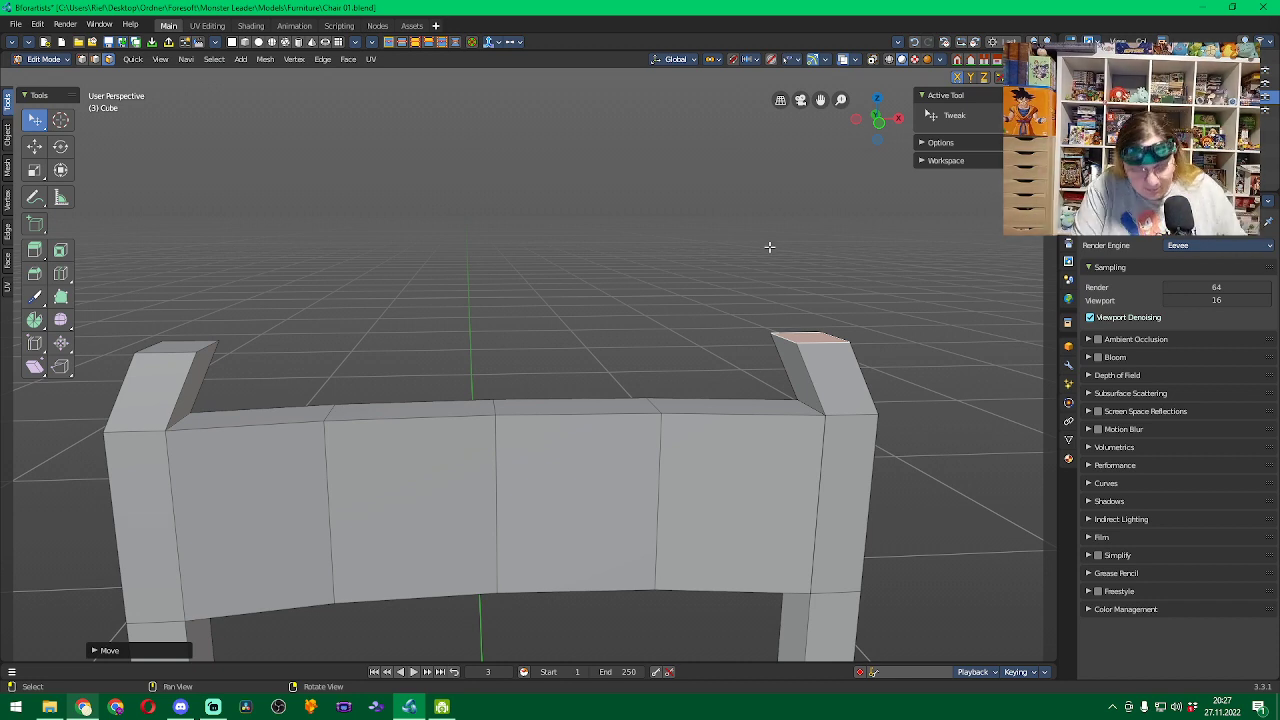
key("ctrl+z")
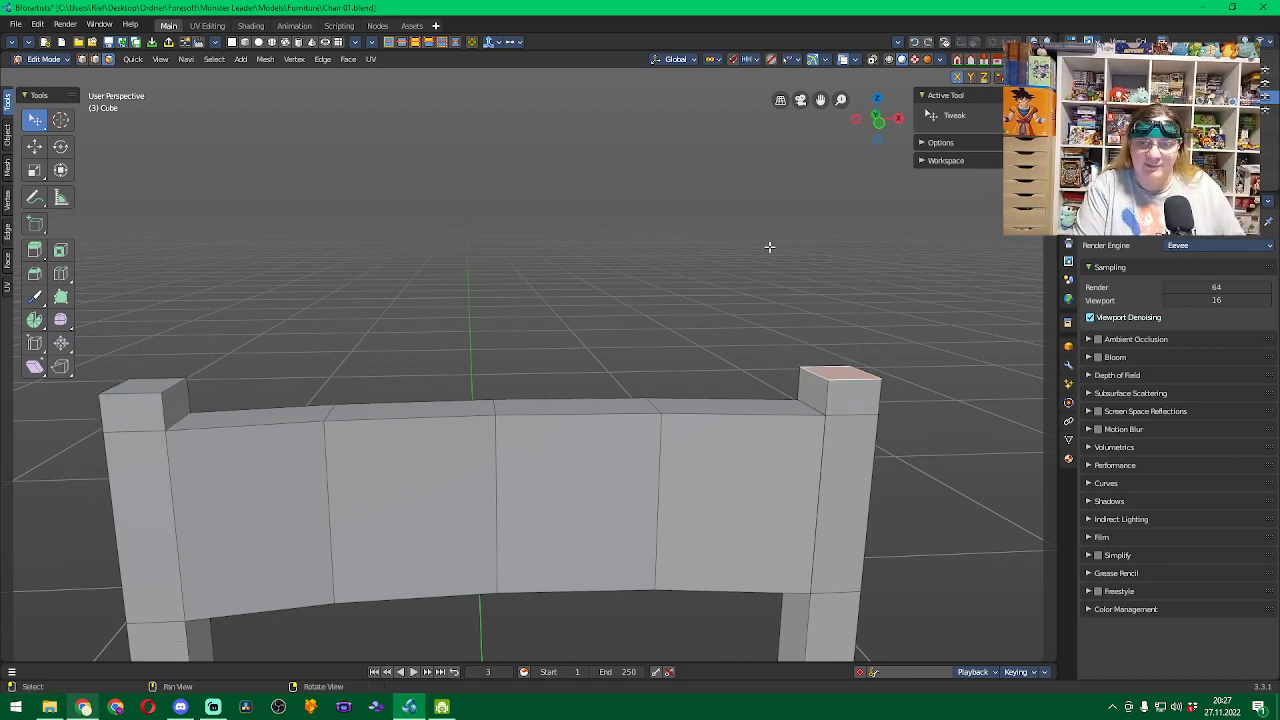
key("g")
left_click(927, 356)
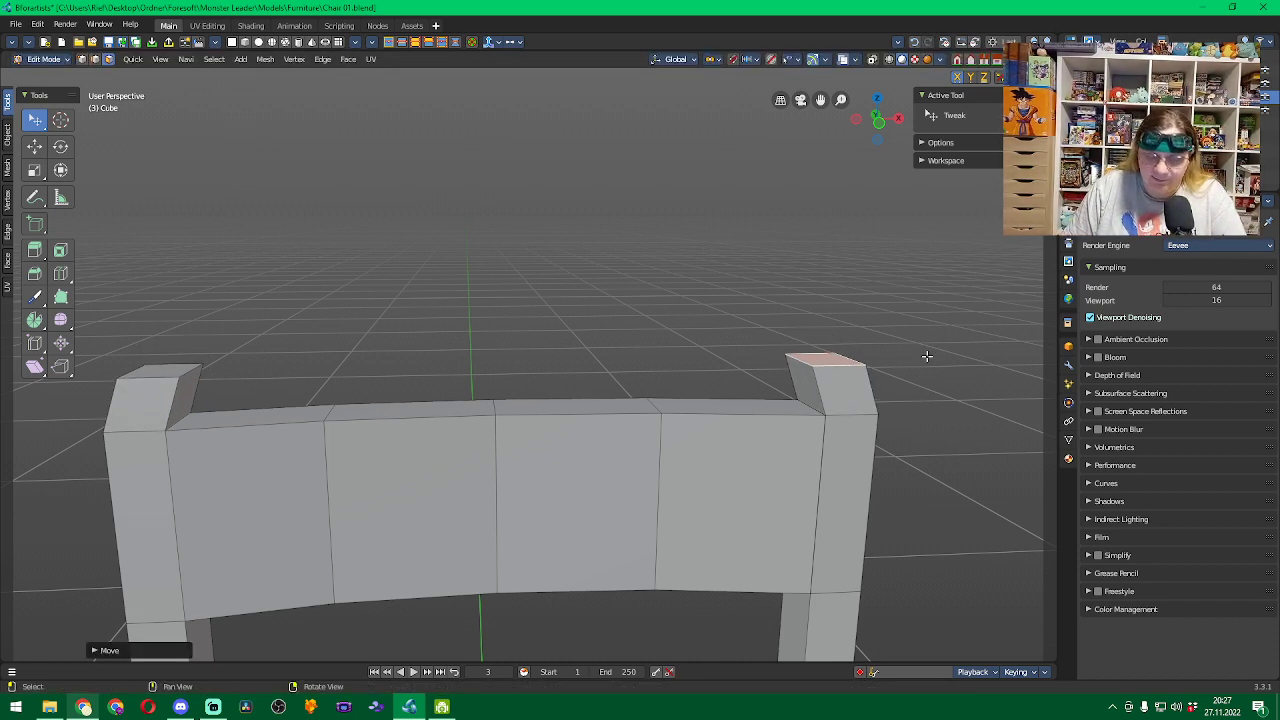
key("ctrl+z")
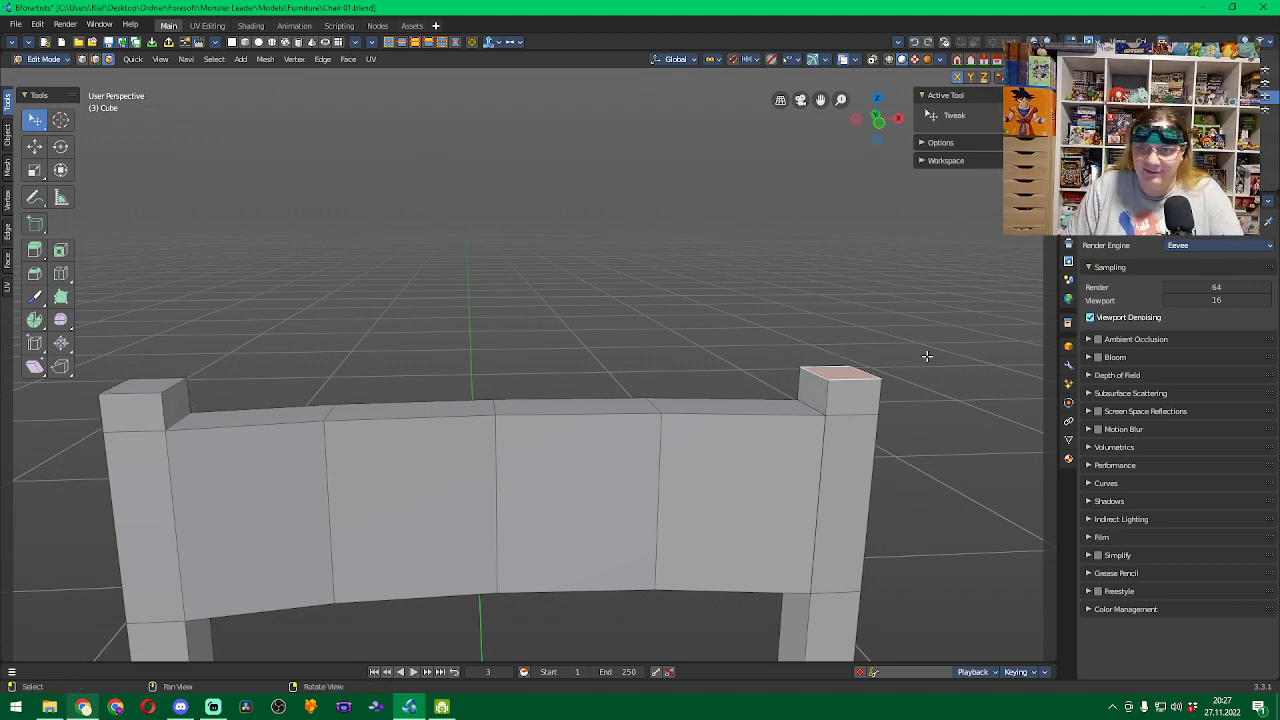
Hide the long post face below the top block, beside the upper slat, to expose the joint inside.
middle_click_drag(927, 356, 723, 374)
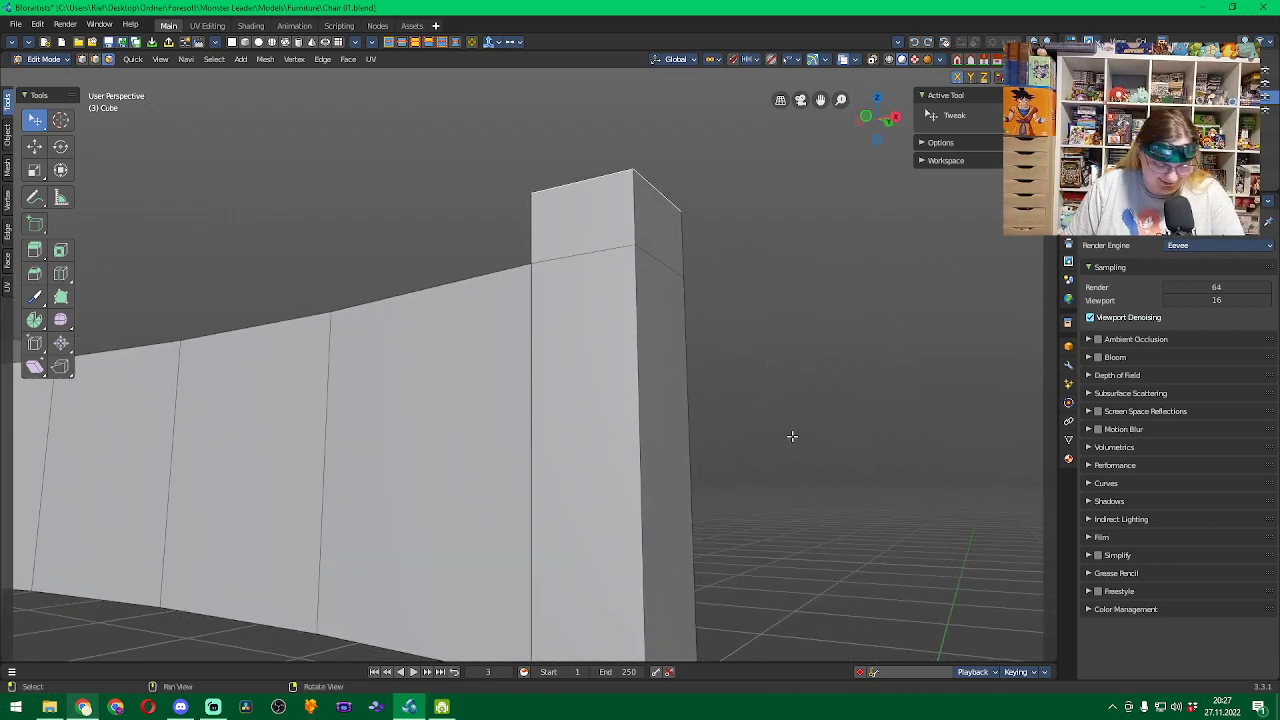
left_click(555, 400)
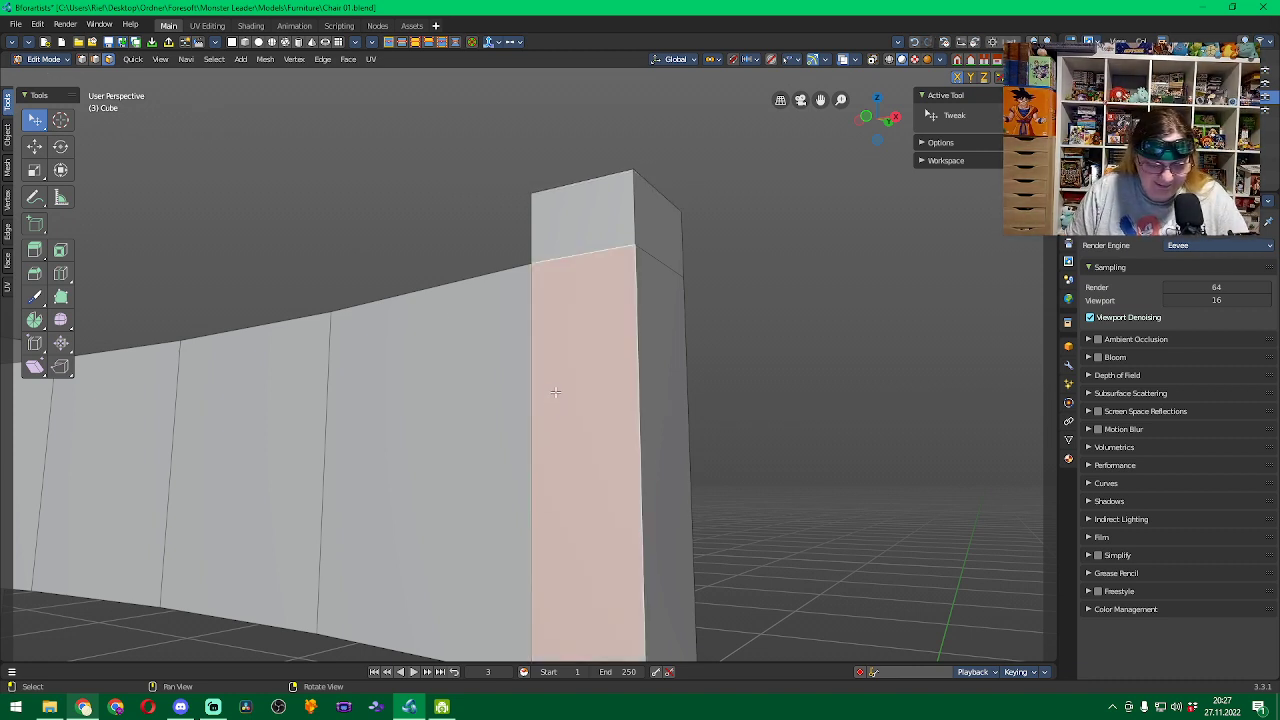
key("h")
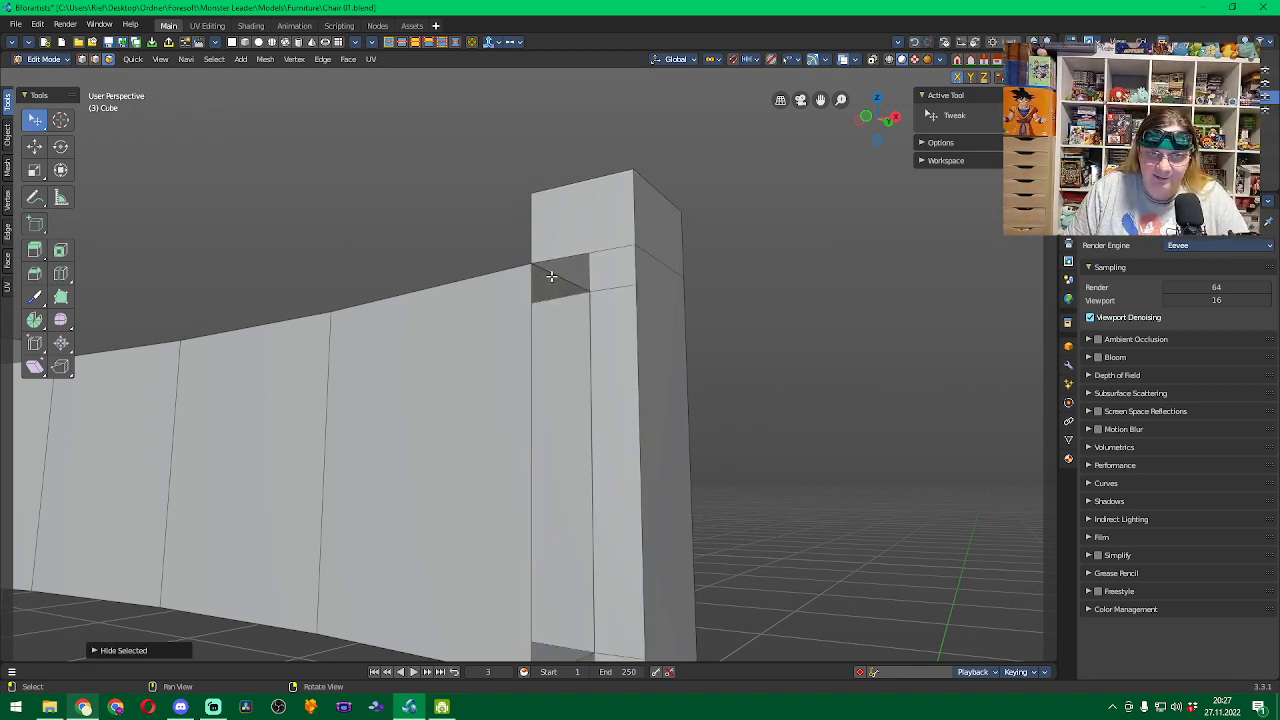
scroll(560, 277, "up", 5)
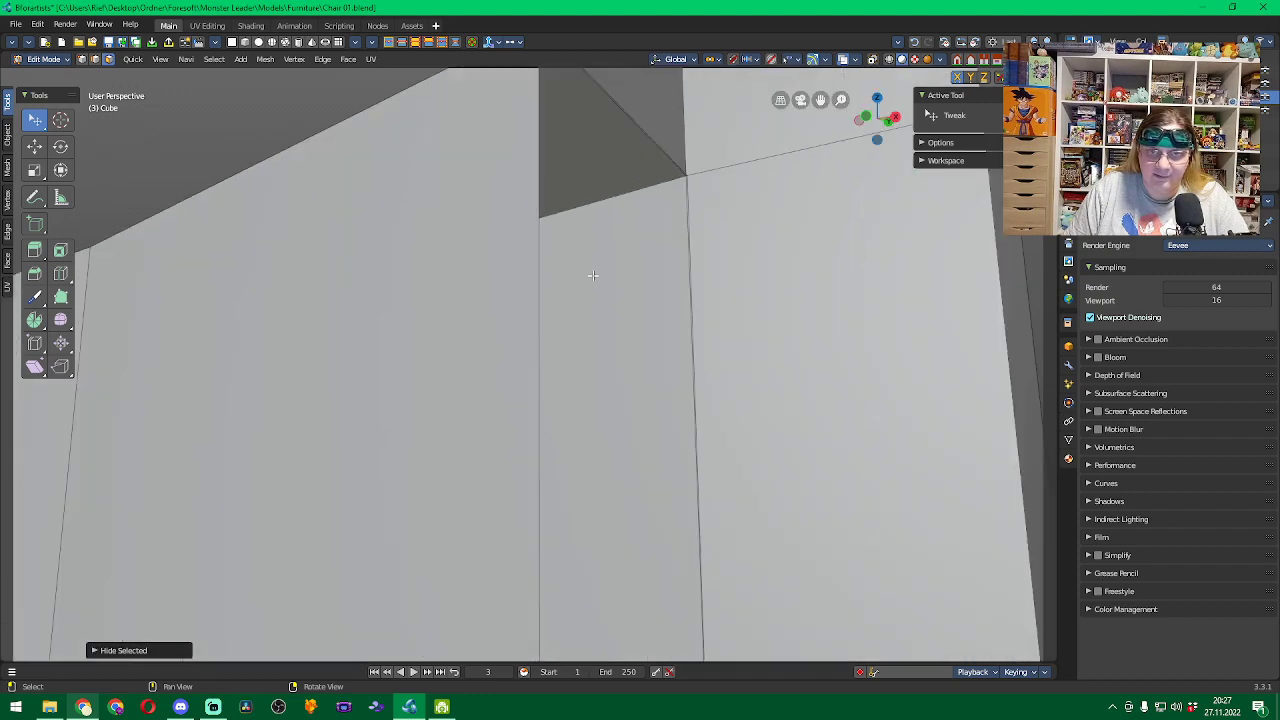
mouse_move(617, 240)
middle_mouse_down()
mouse_move(610, 265)
mouse_move(623, 240)
middle_mouse_up()
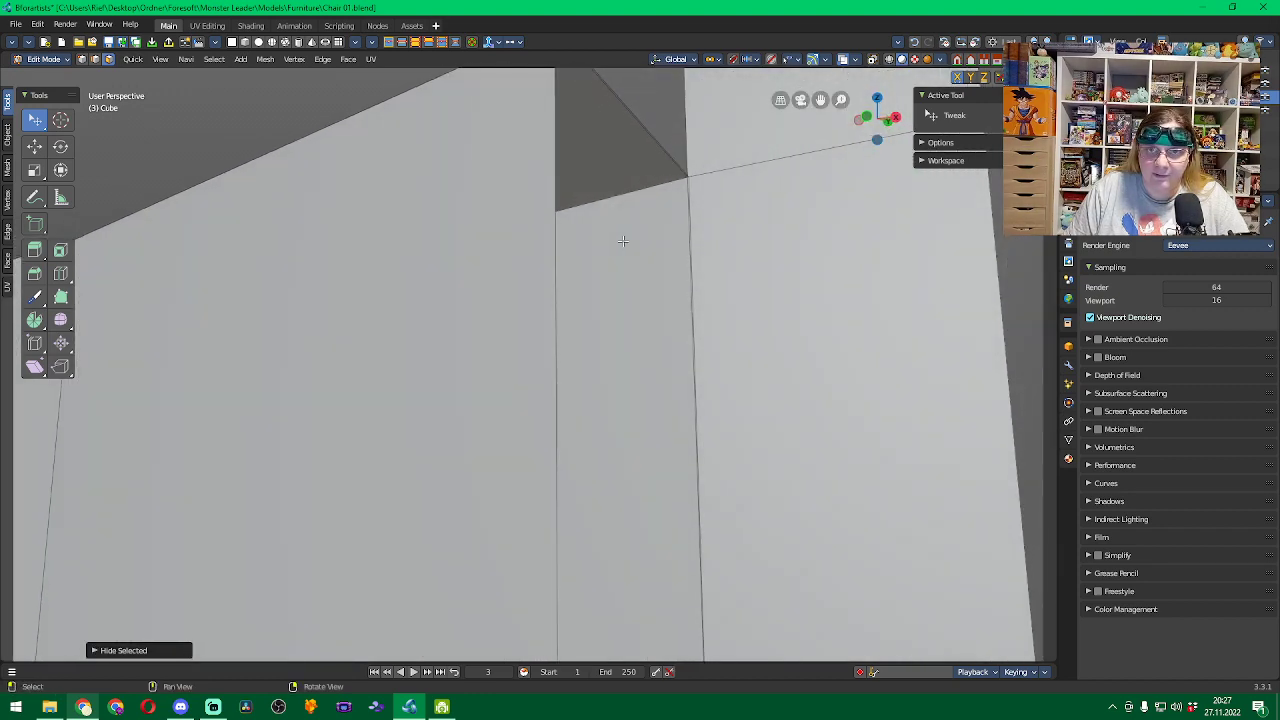
middle_click_drag(659, 143, 654, 230)
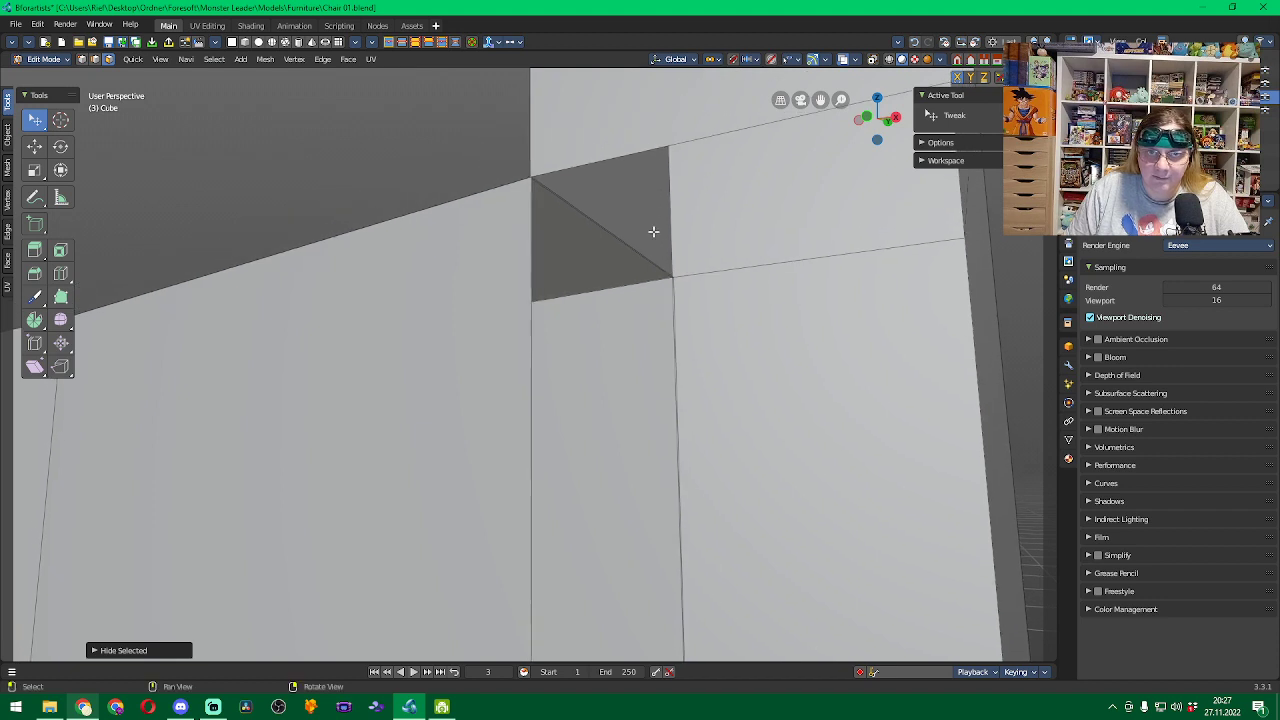
Select the small inner face at the slat joint, add the slat's top edge in edge mode, and move them about -0.00026 m along X.
left_click(614, 235)
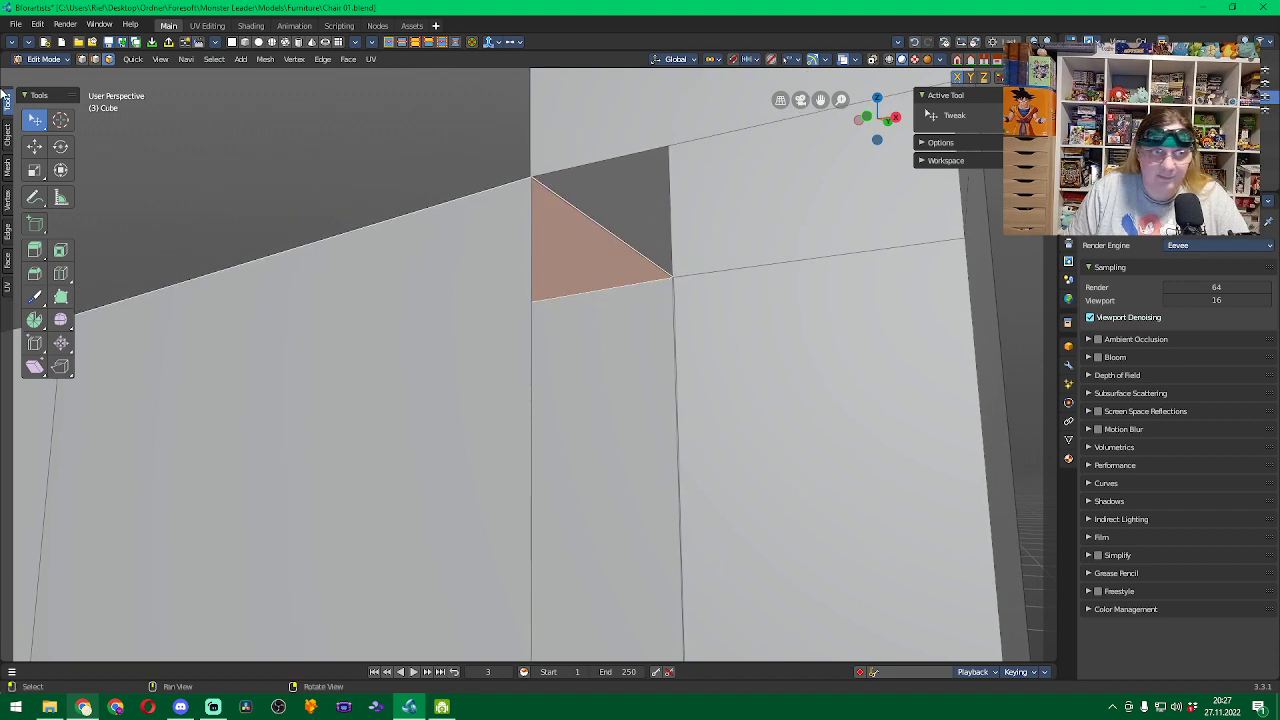
left_click(95, 59)
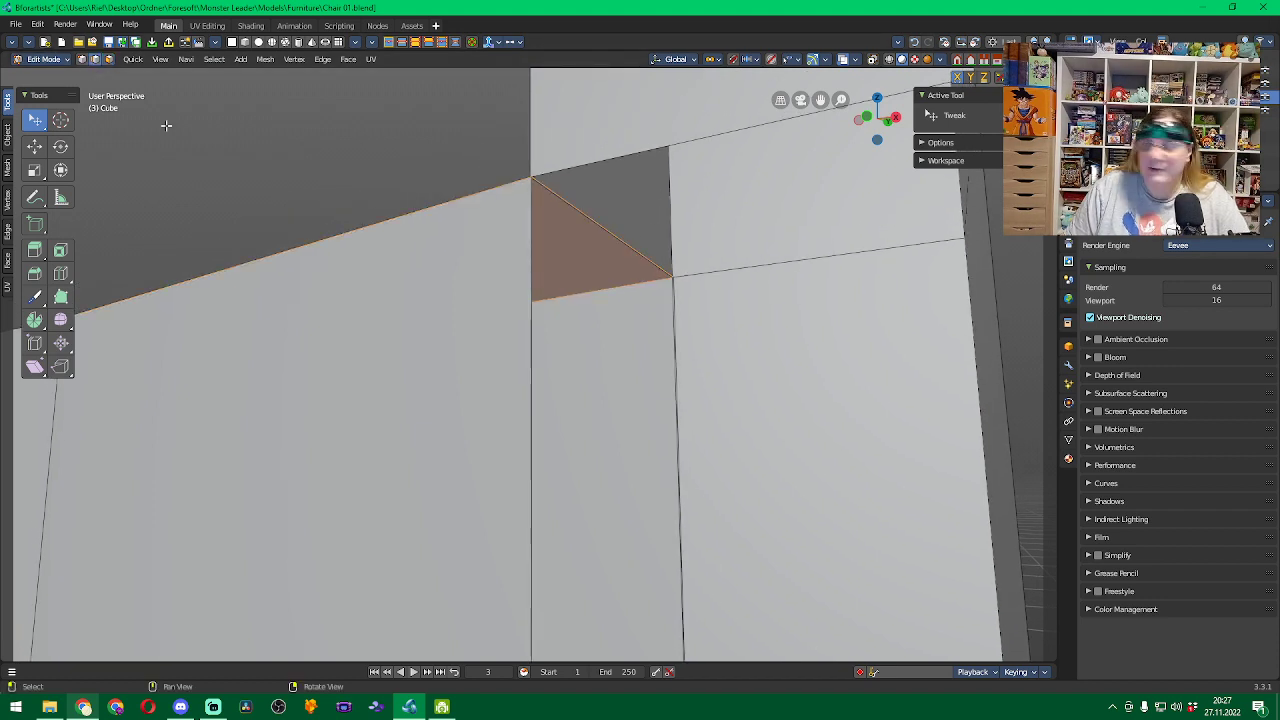
left_click(342, 220, "shift")
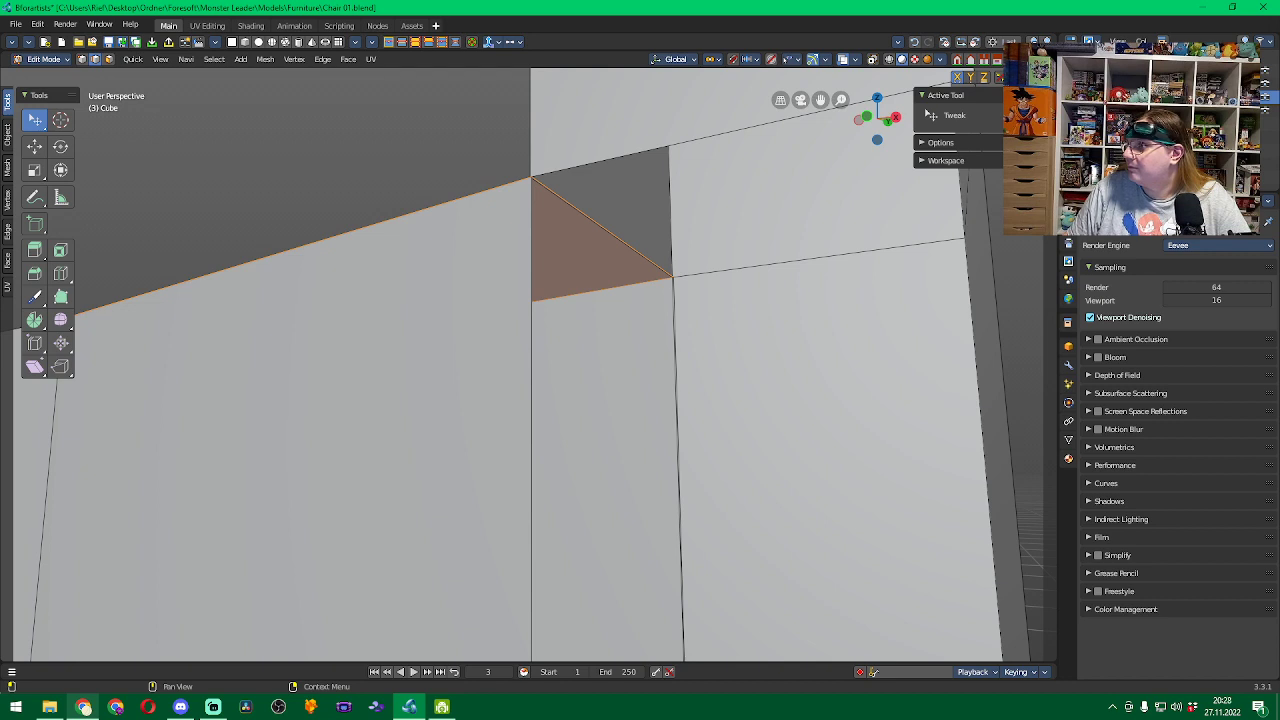
key("alt+Tab")
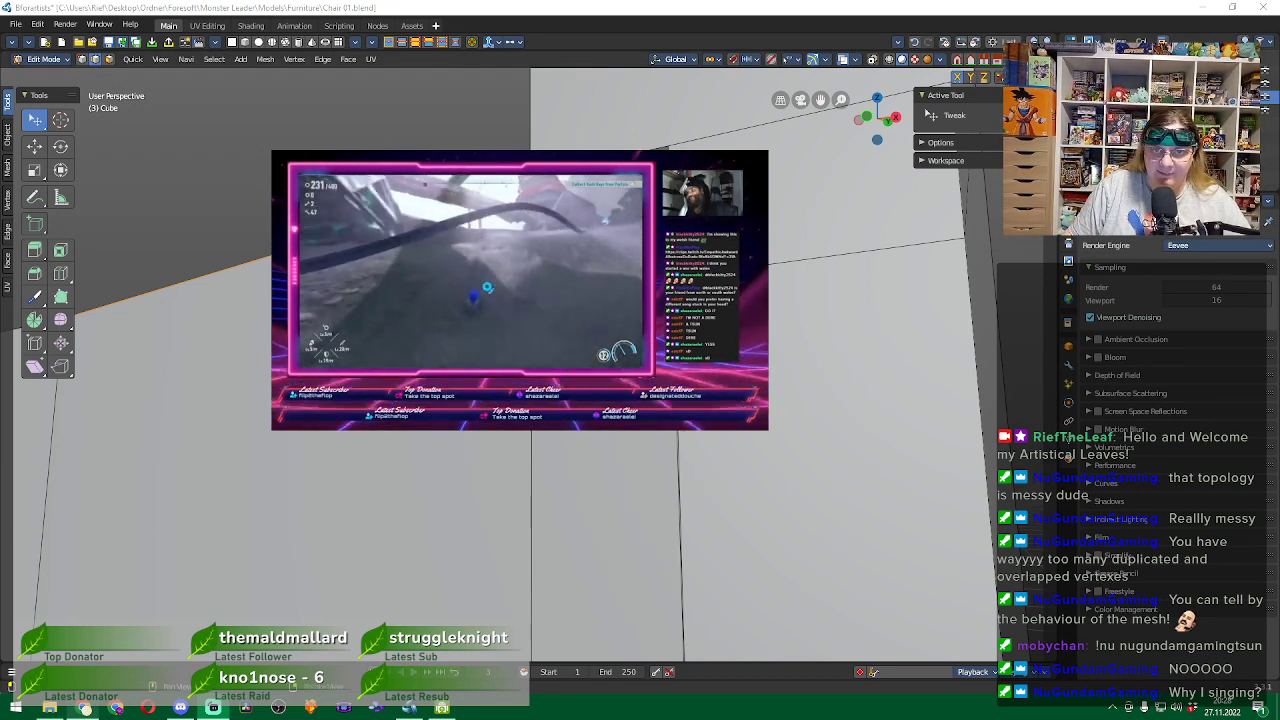
key("g")
key("x")
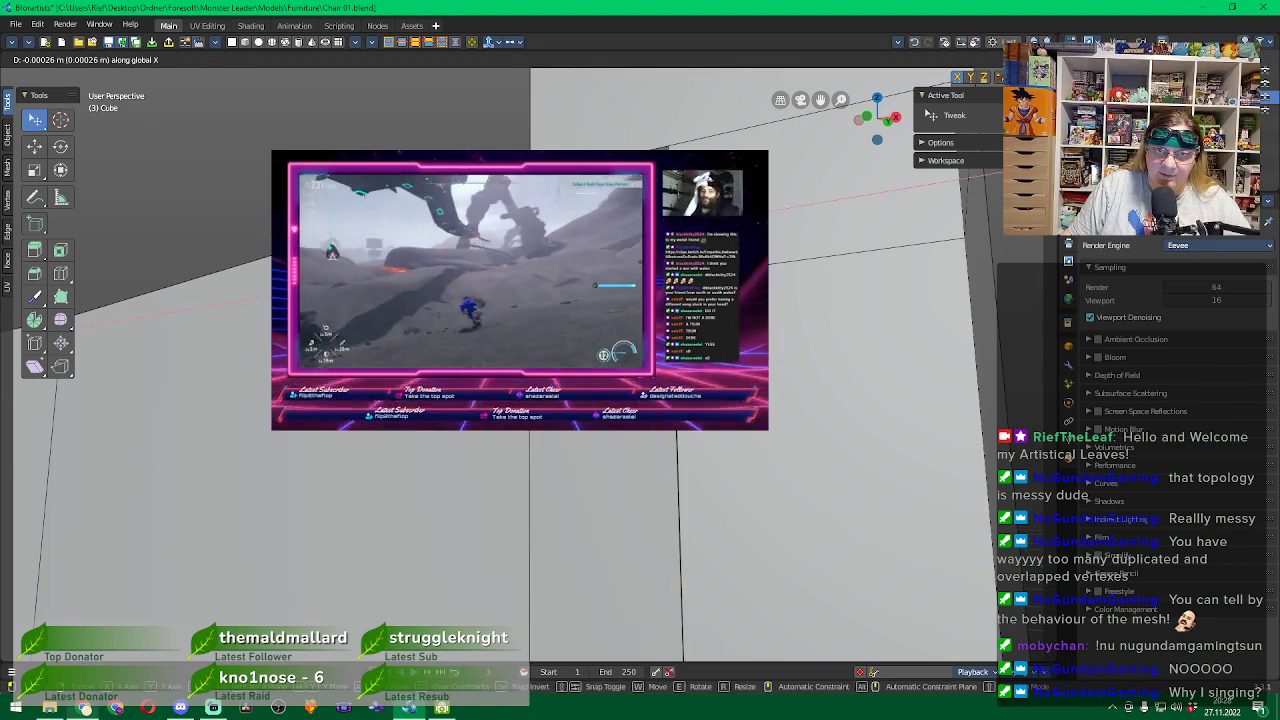
key("Return")
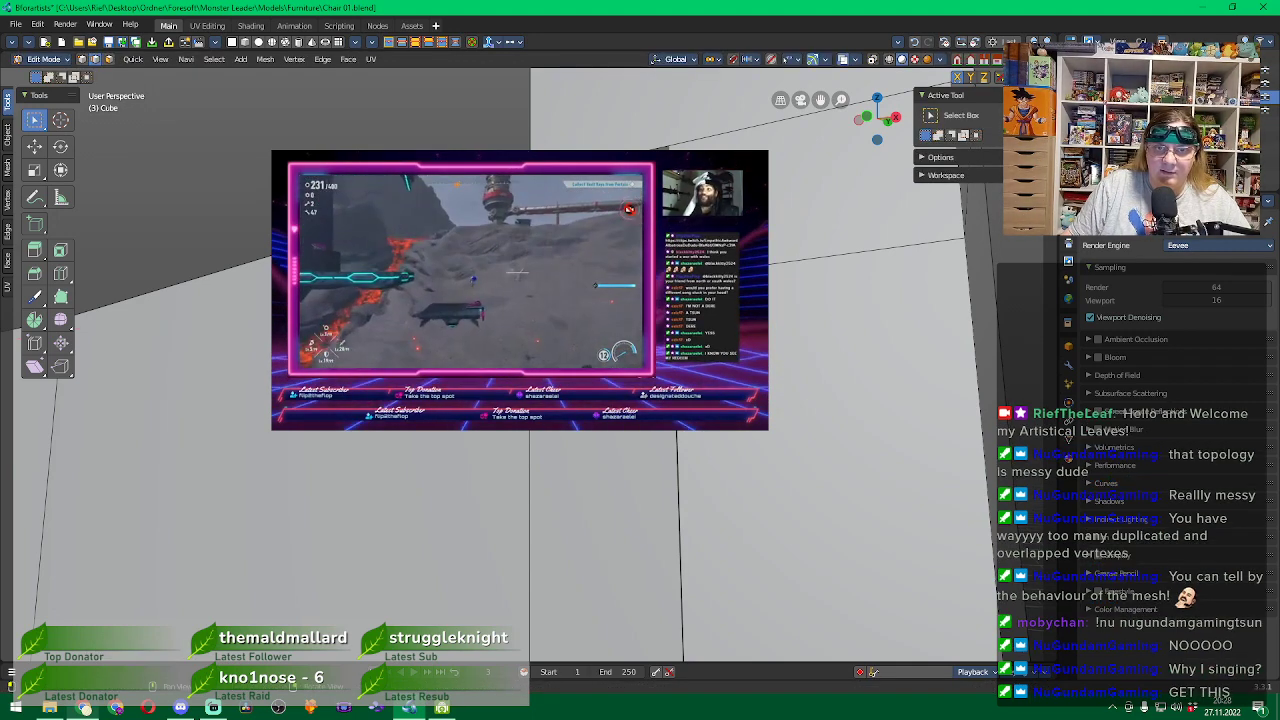
Merge the overlapping vertices at the slat and post joint by distance.
key("w")
left_click(266, 59)
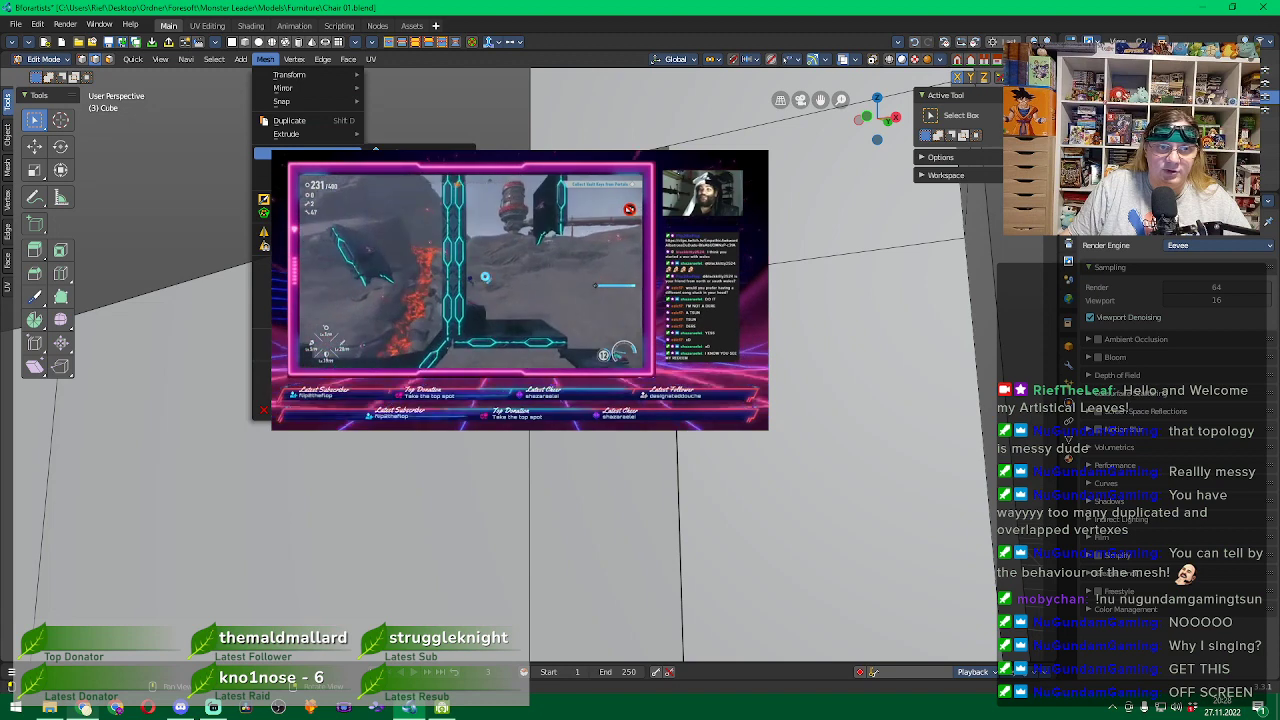
left_click(420, 153)
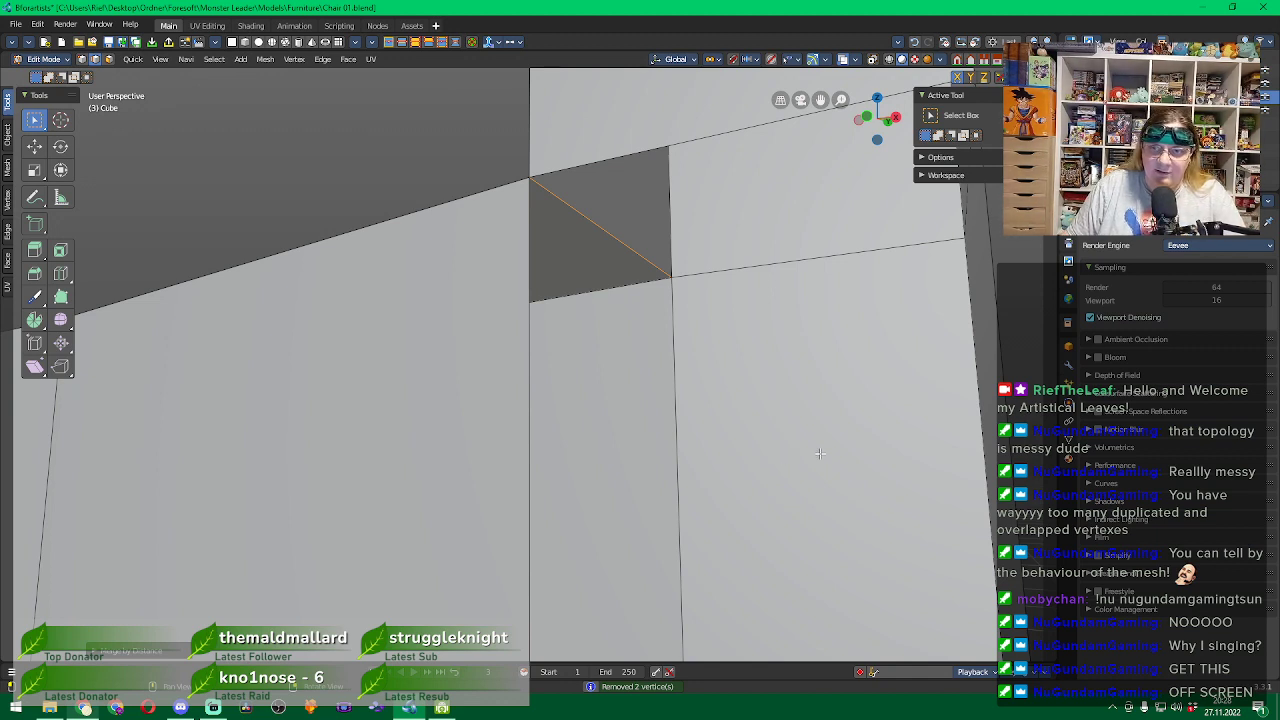
scroll(745, 453, "down", 1)
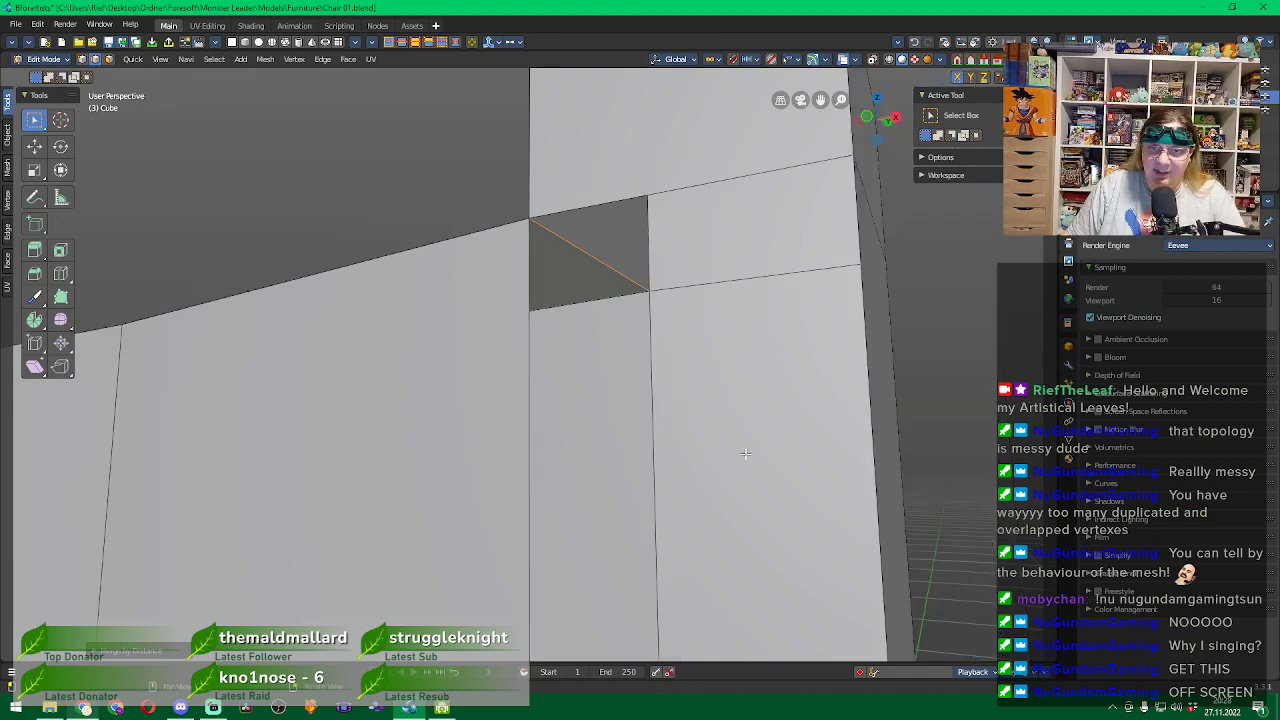
scroll(847, 451, "up", 1)
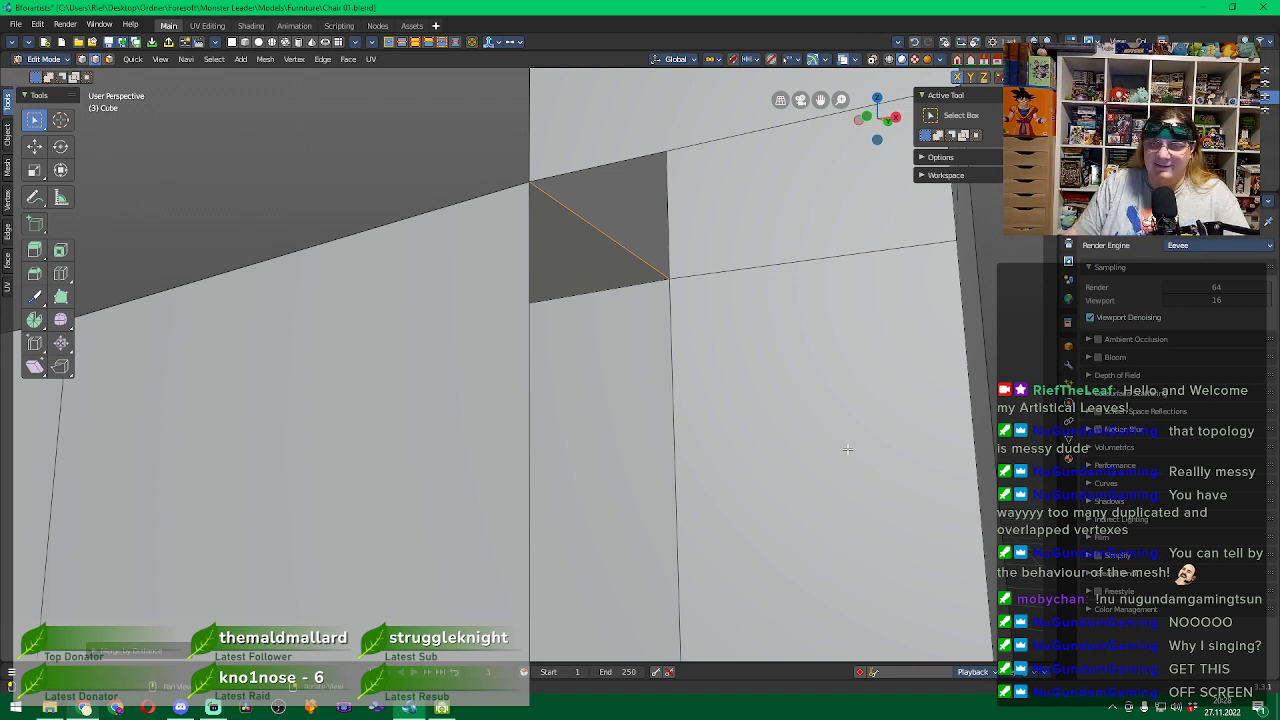
Test the merged joint by moving its diagonal edge freely with the Tweak tool, cancel the move, and view the joint's lower end.
left_click(609, 237)
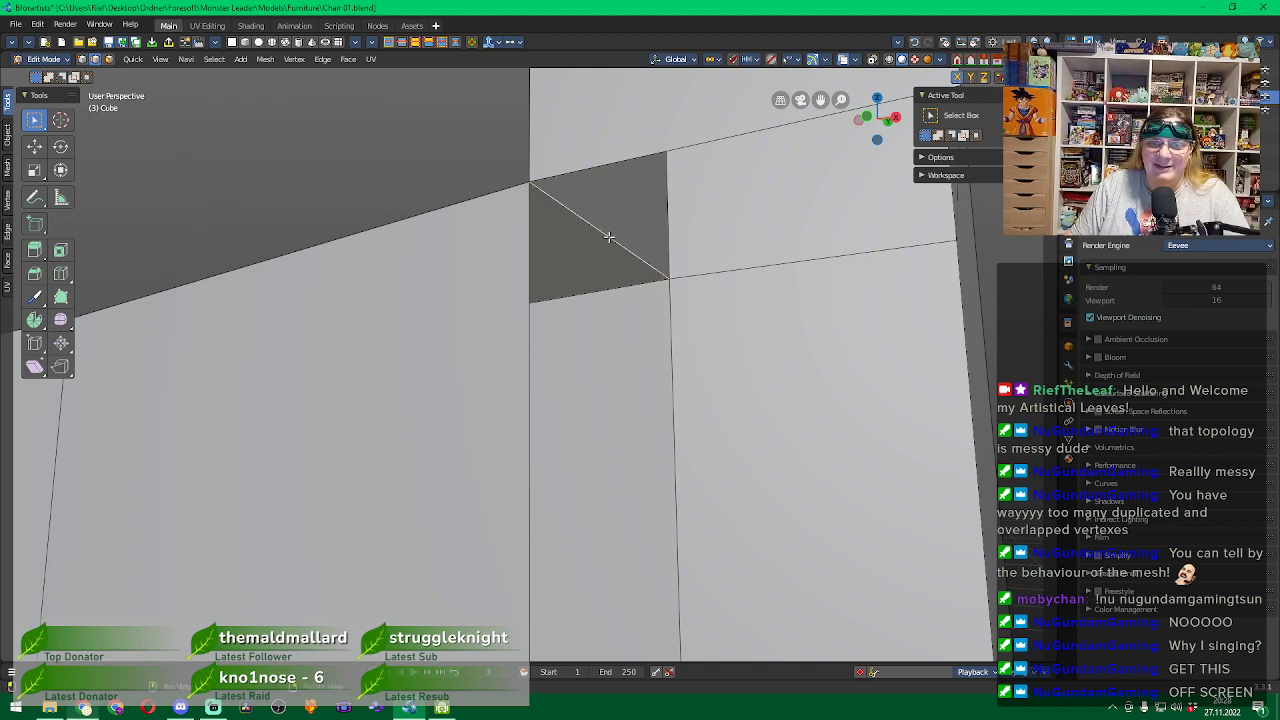
key("w")
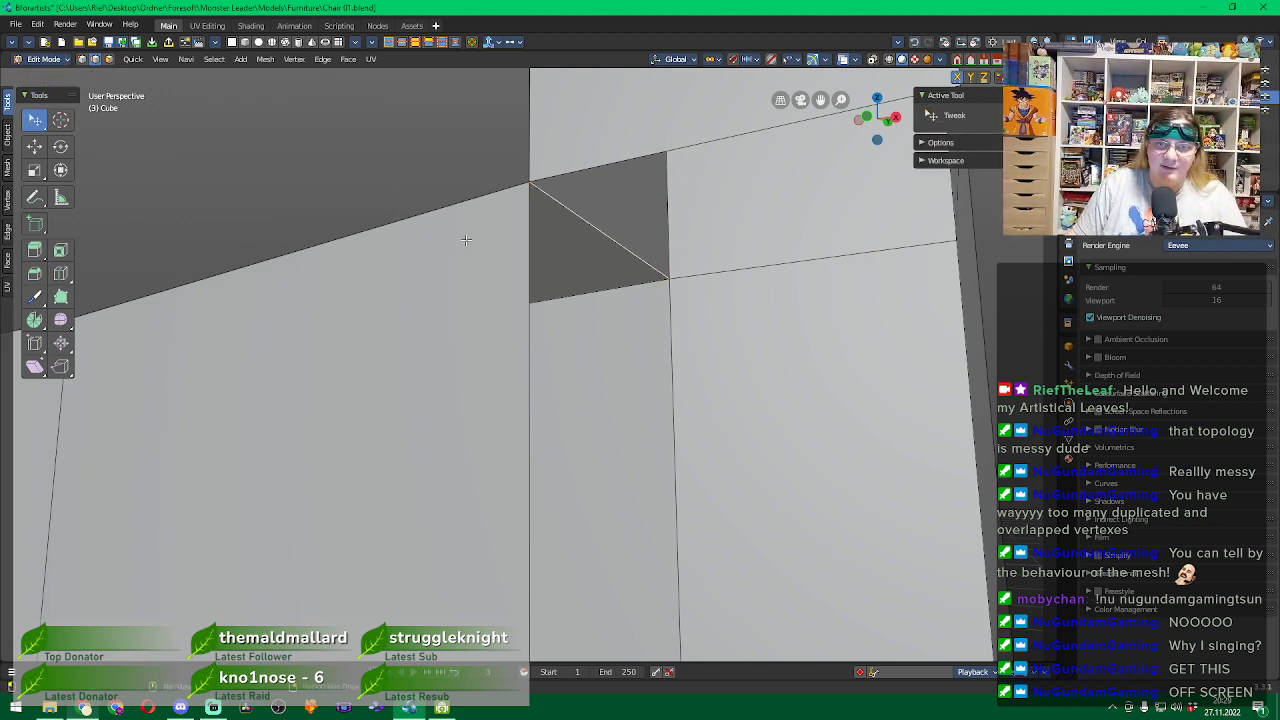
left_click_drag(606, 238, 572, 249)
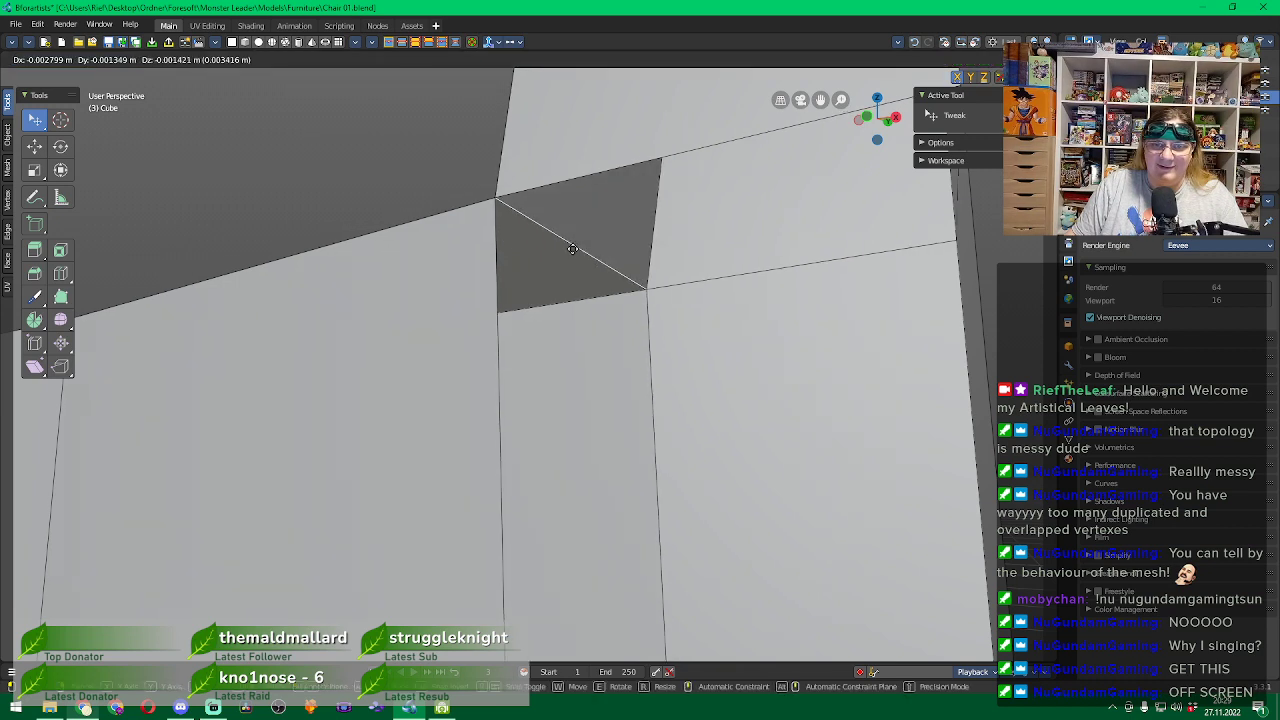
right_click(572, 249)
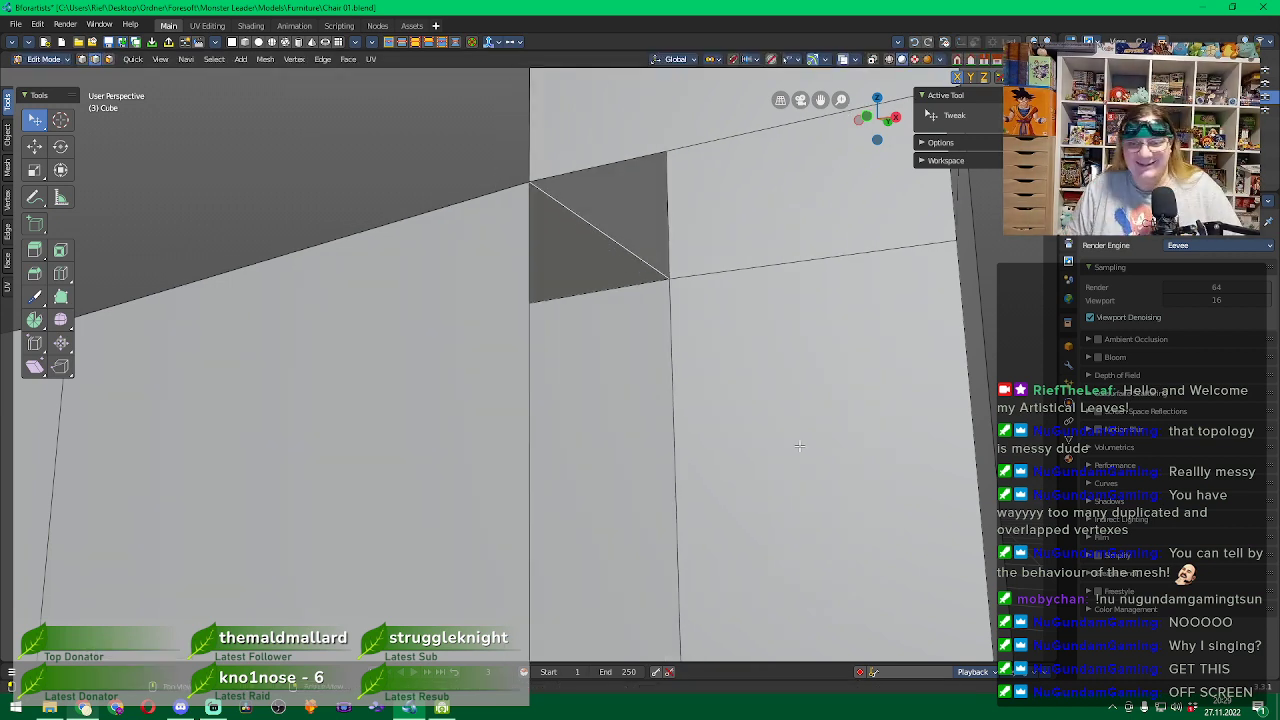
scroll(799, 445, "up", 3)
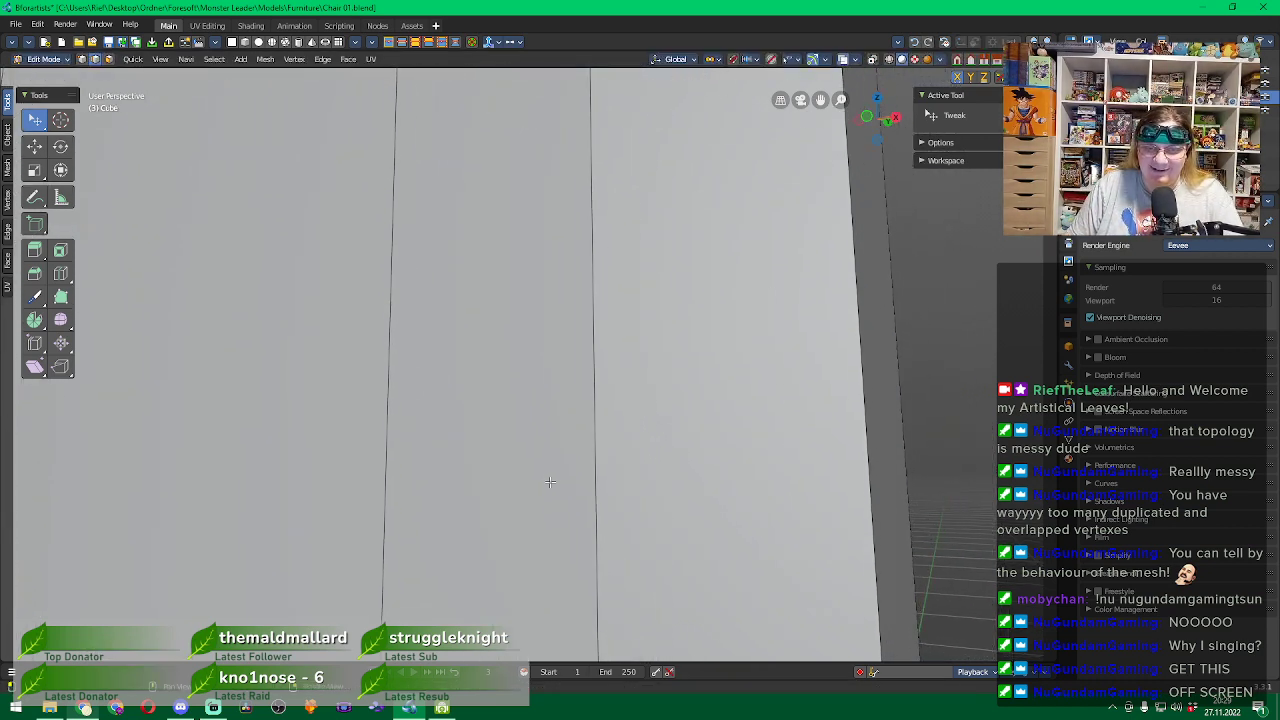
middle_click_drag(549, 482, 548, 546)
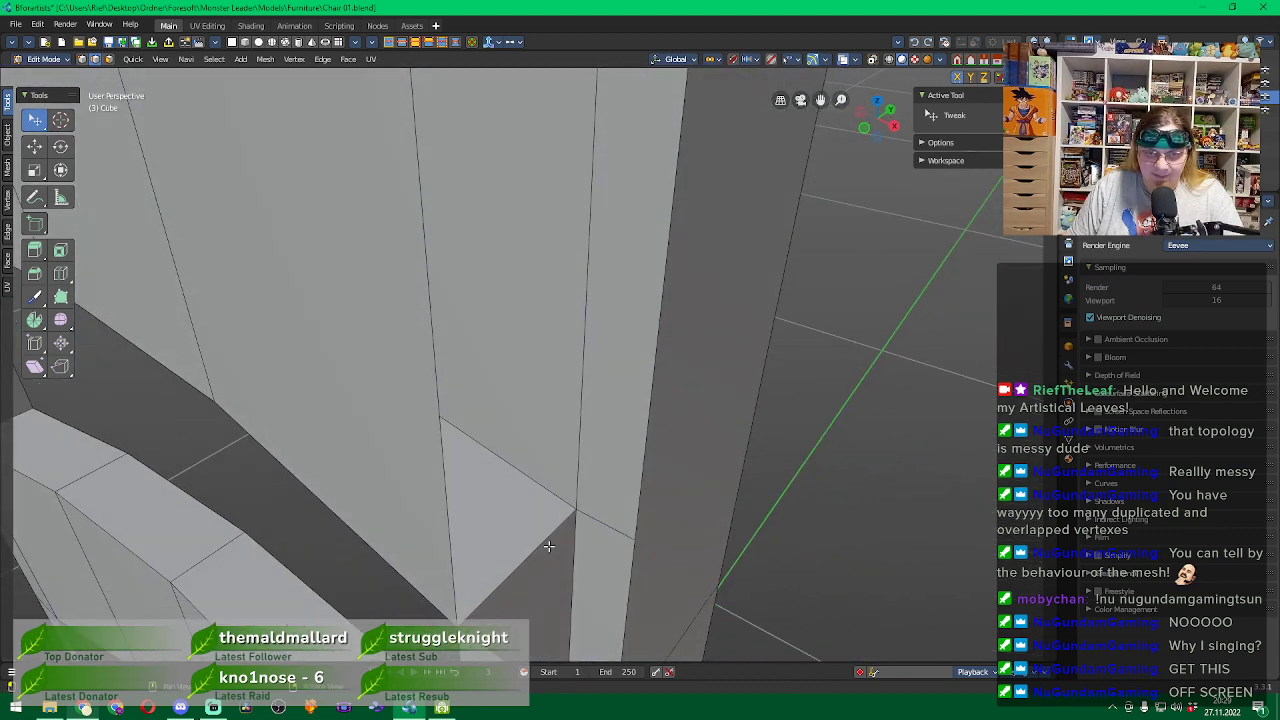
Try moving the merged joint's diagonal edge freely with the Tweak tool and undo the move.
left_click_drag(546, 546, 500, 536)
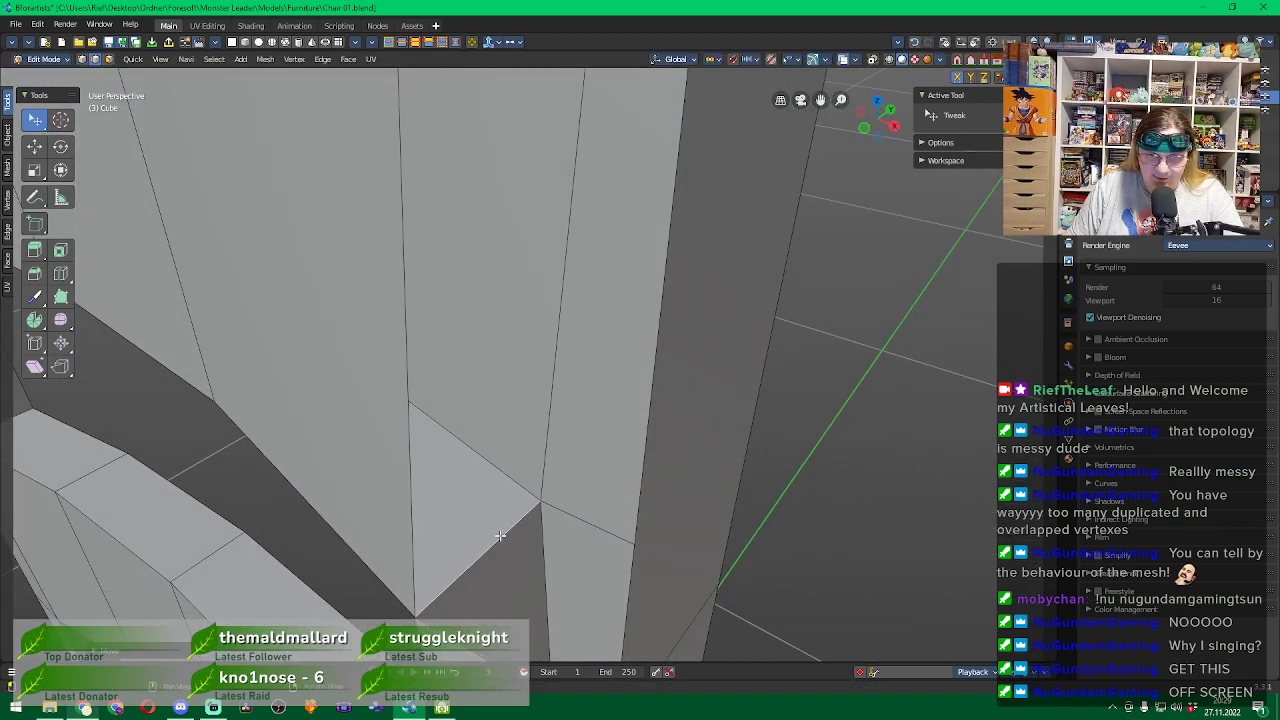
key("ctrl+z")
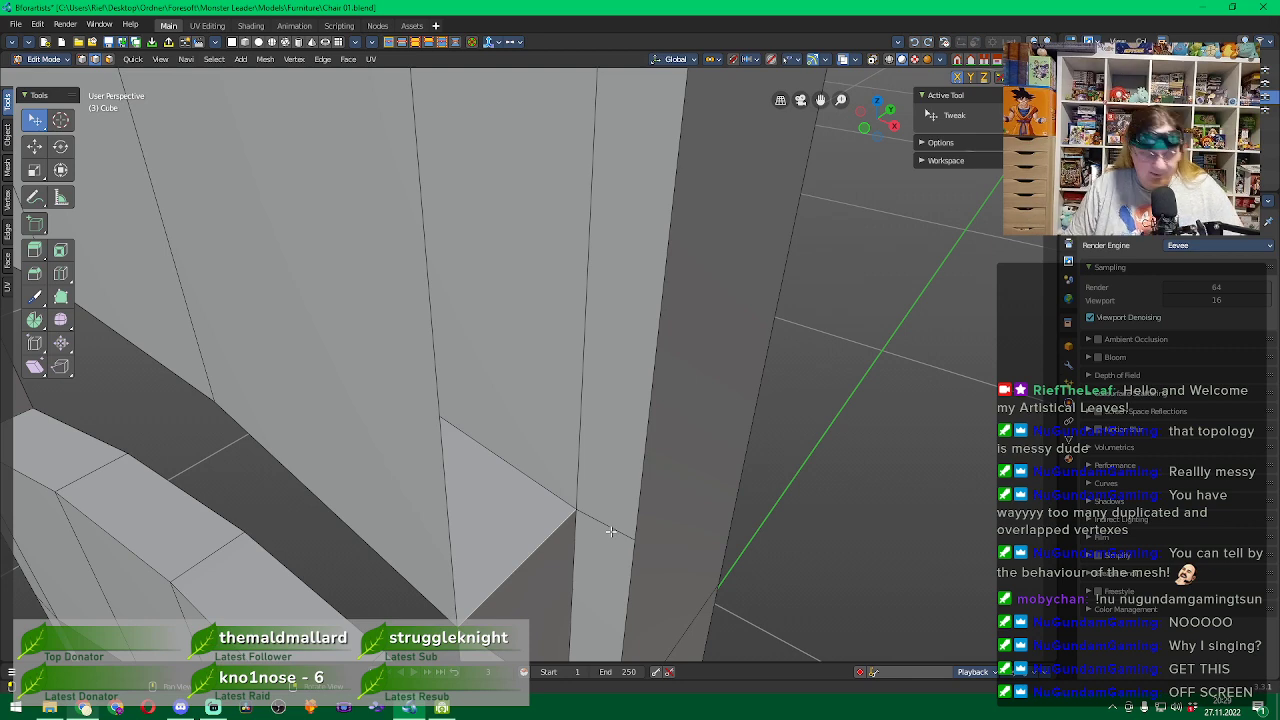
Hide the post face beside the lower slat to expose the joint at the slat's lower end, and switch to edge selection.
middle_click_drag(769, 577, 818, 291)
middle_click_drag(803, 486, 809, 374)
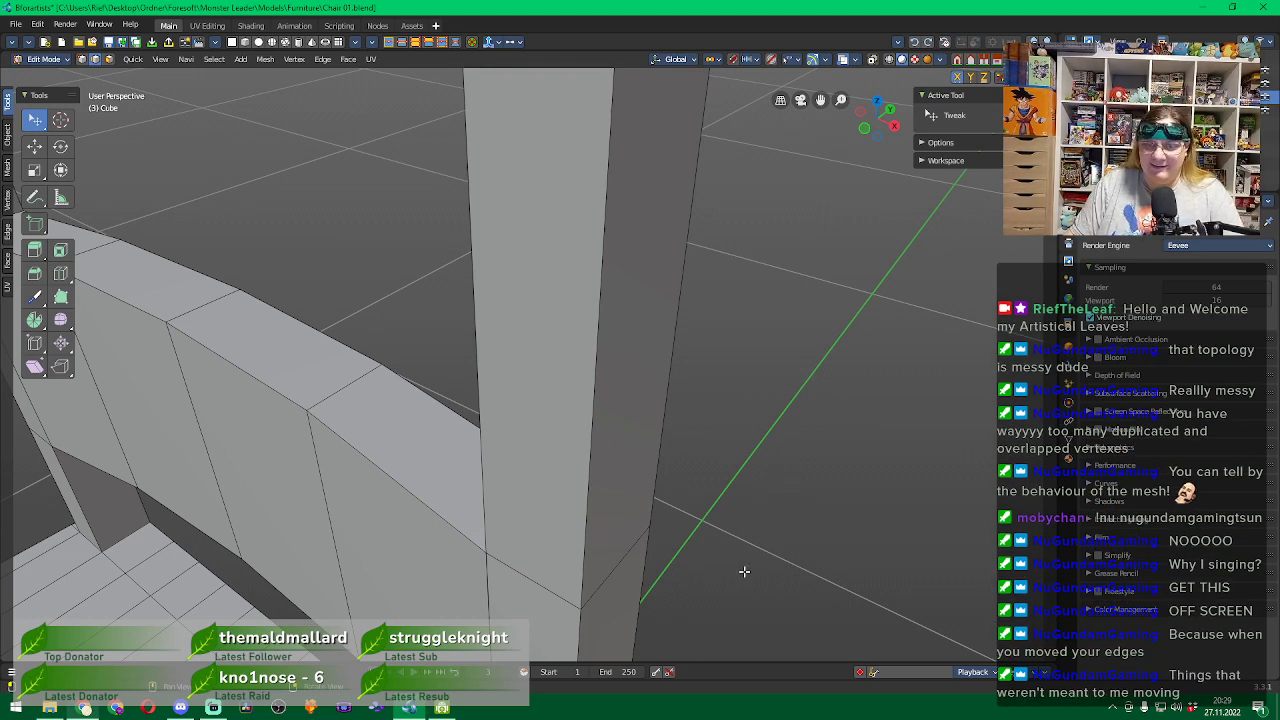
middle_click_drag(744, 571, 562, 514)
middle_click_drag(823, 516, 703, 409)
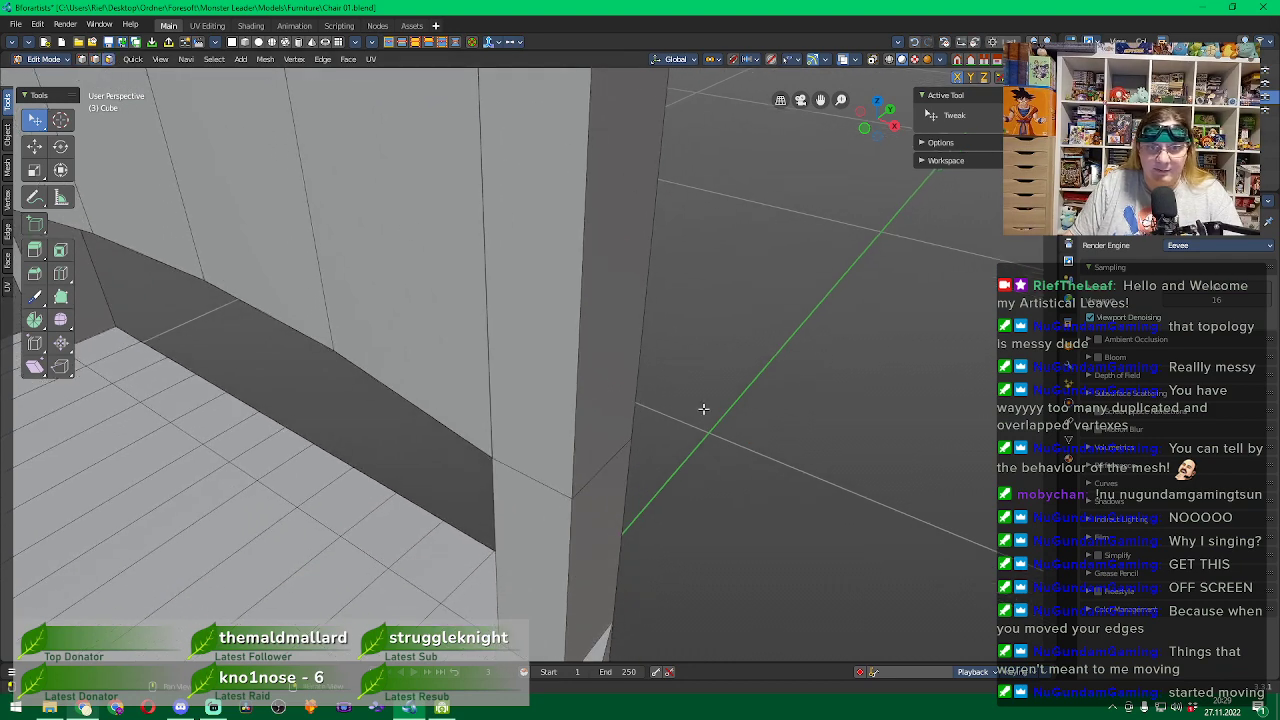
left_click(553, 349)
key("x")
left_click(534, 371)
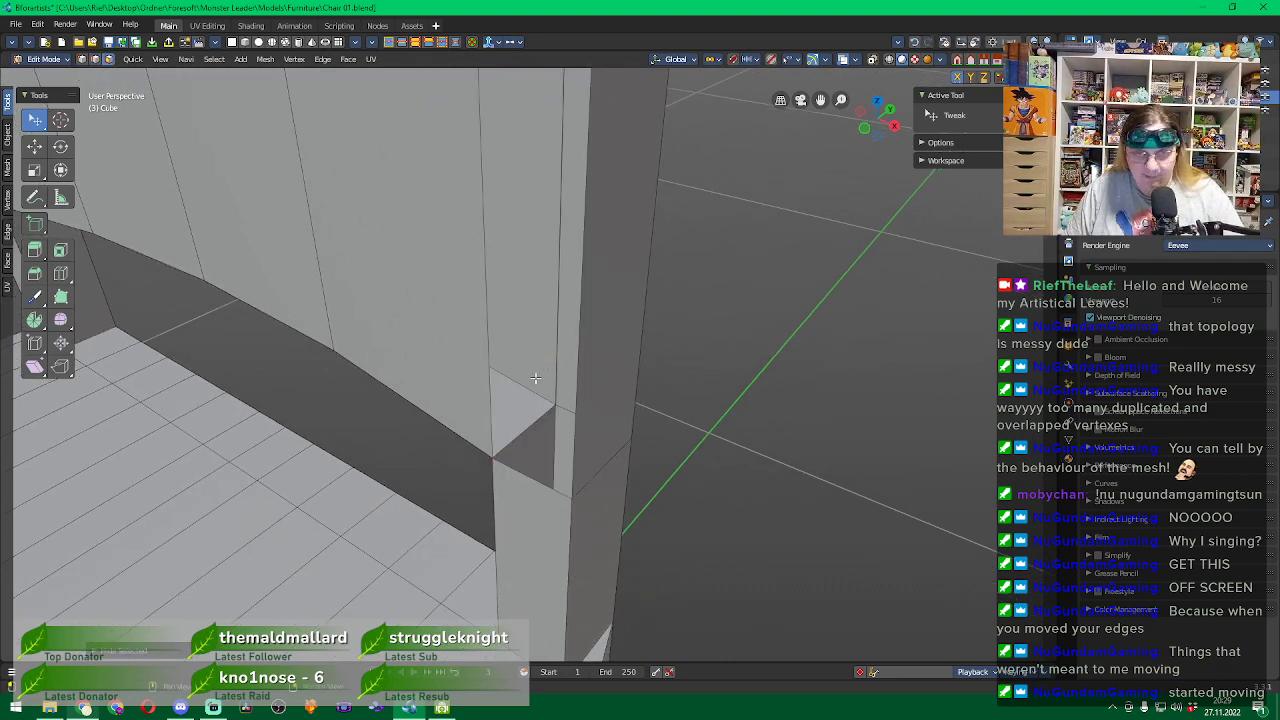
left_click(95, 58)
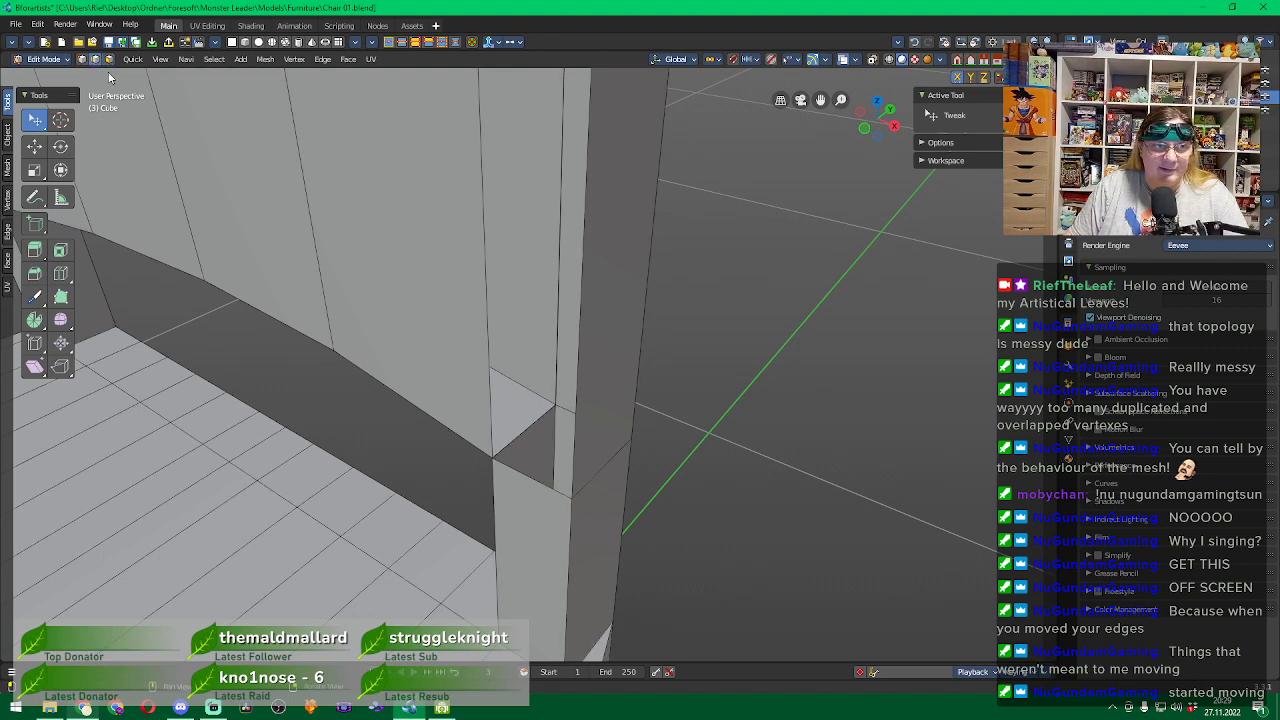
Test the diagonal edge at the lower slat joint with a free move and cancel it.
key("g")
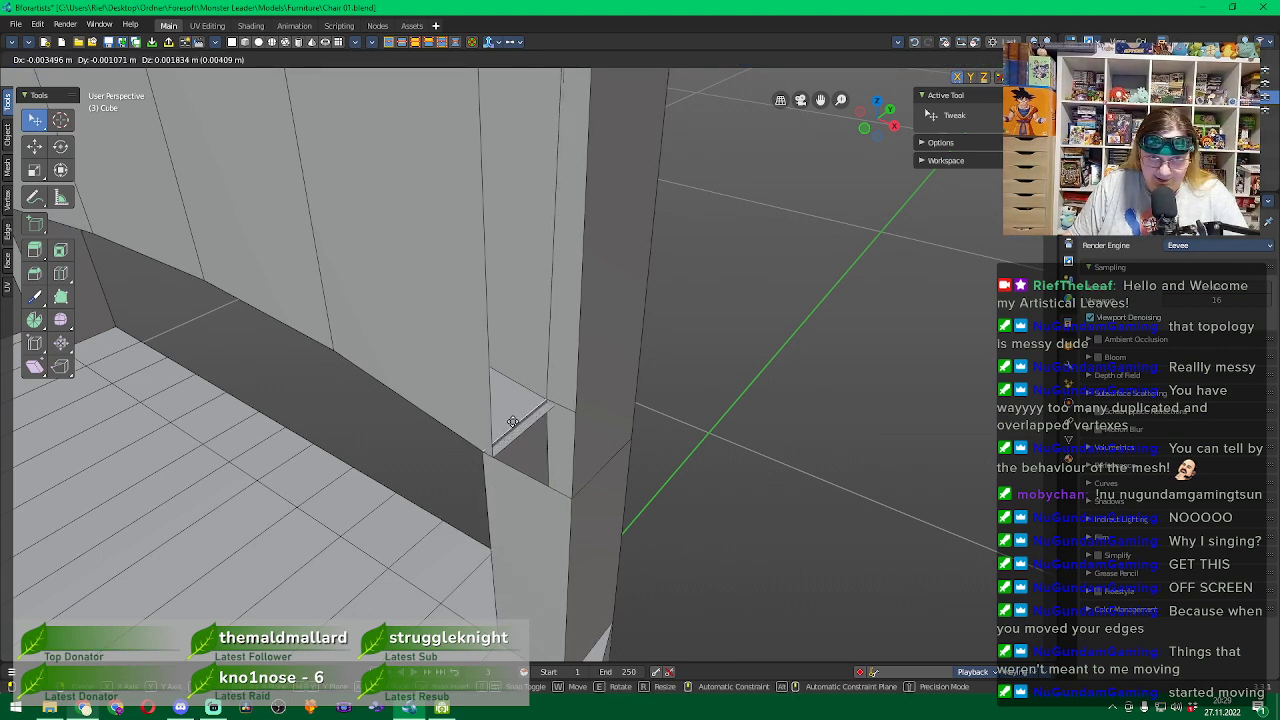
left_click(520, 424)
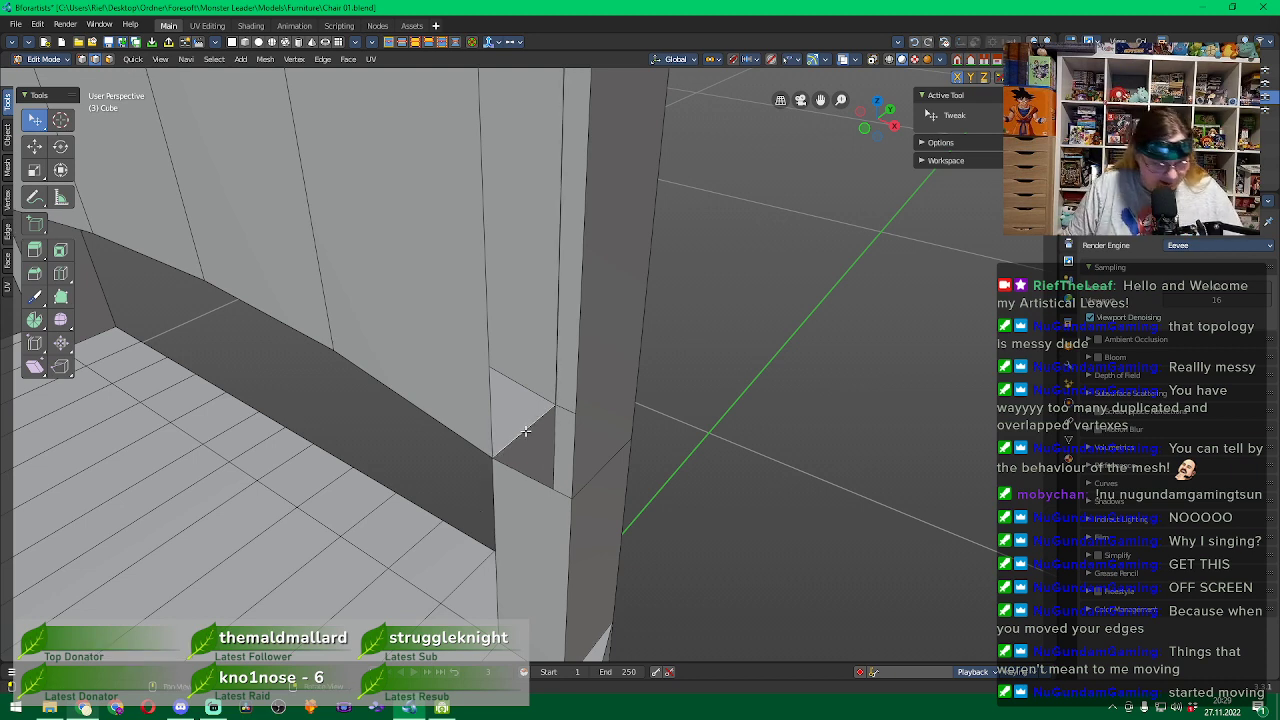
Select the diagonal edge at the lower slat joint with Select Box and try merging its vertices by distance.
key("w")
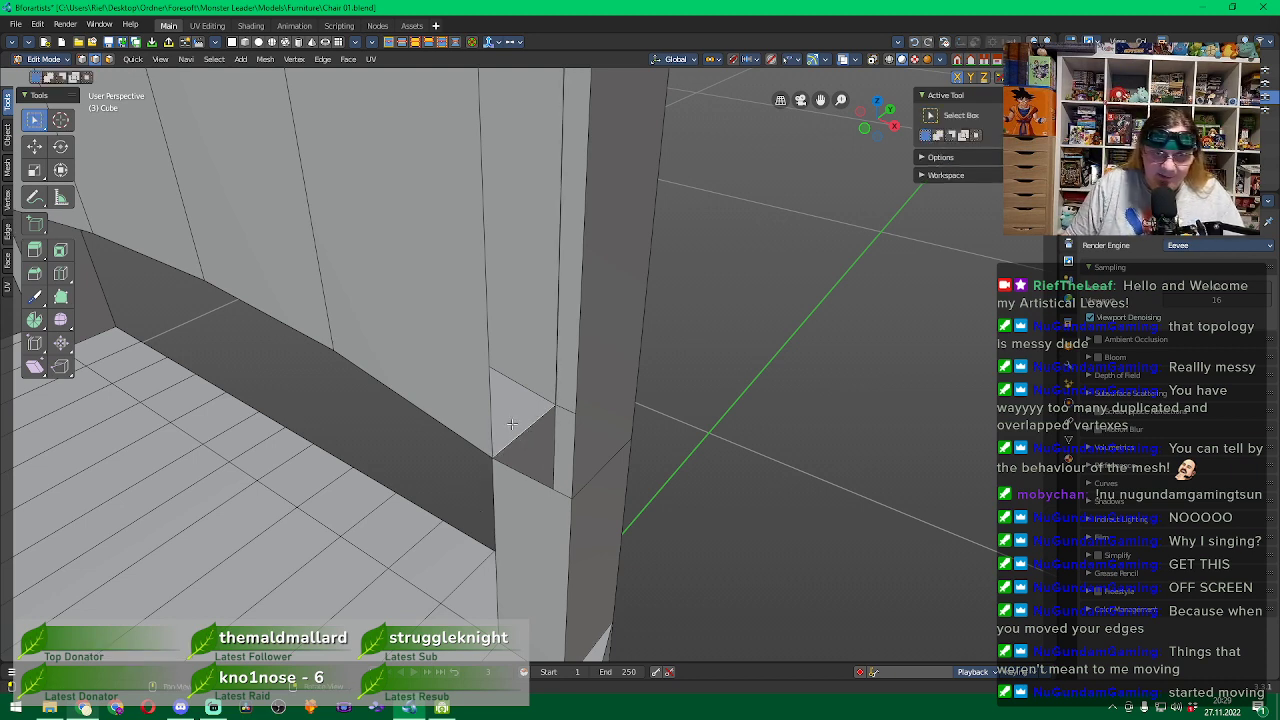
left_click(524, 453)
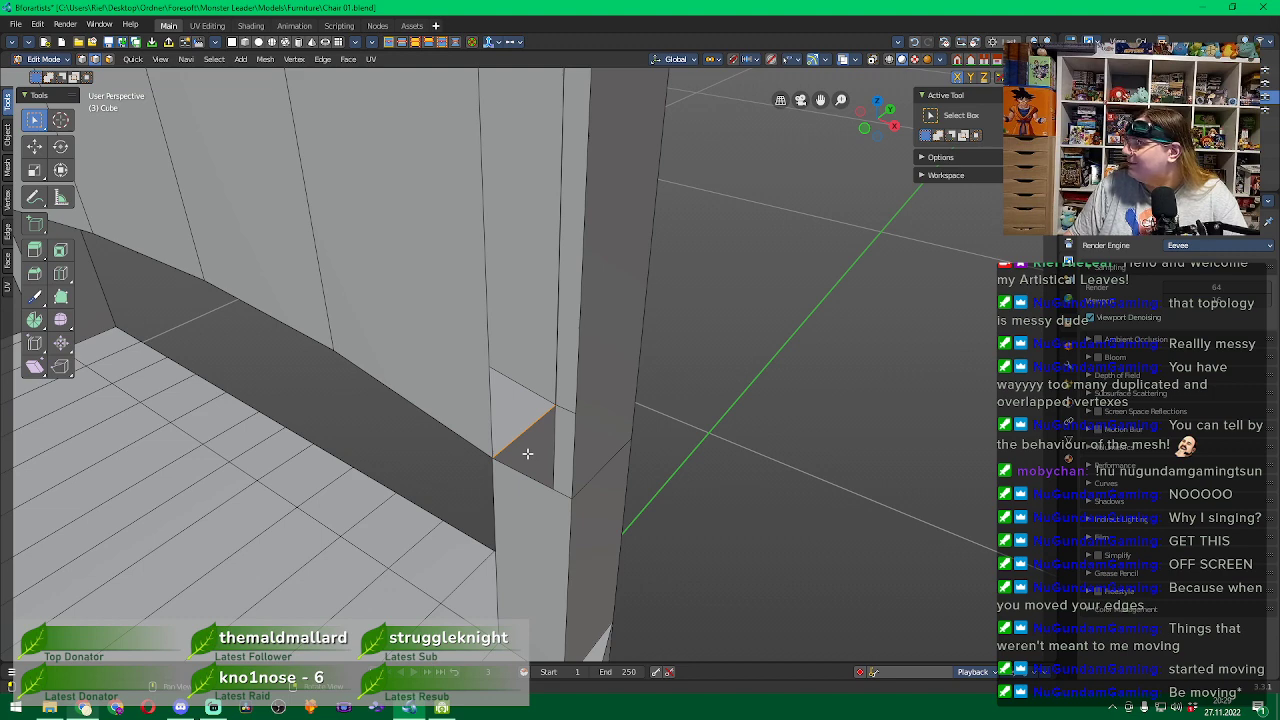
left_click(262, 59)
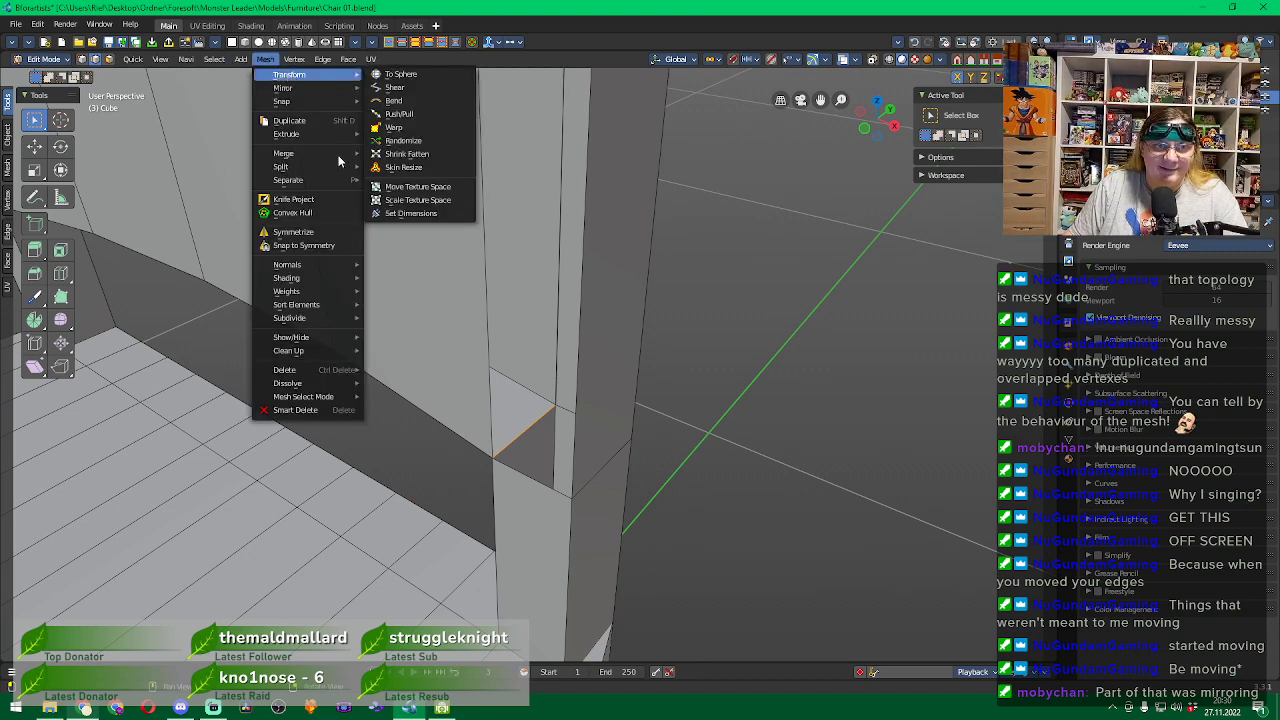
mouse_move(319, 153)
left_click(405, 198)
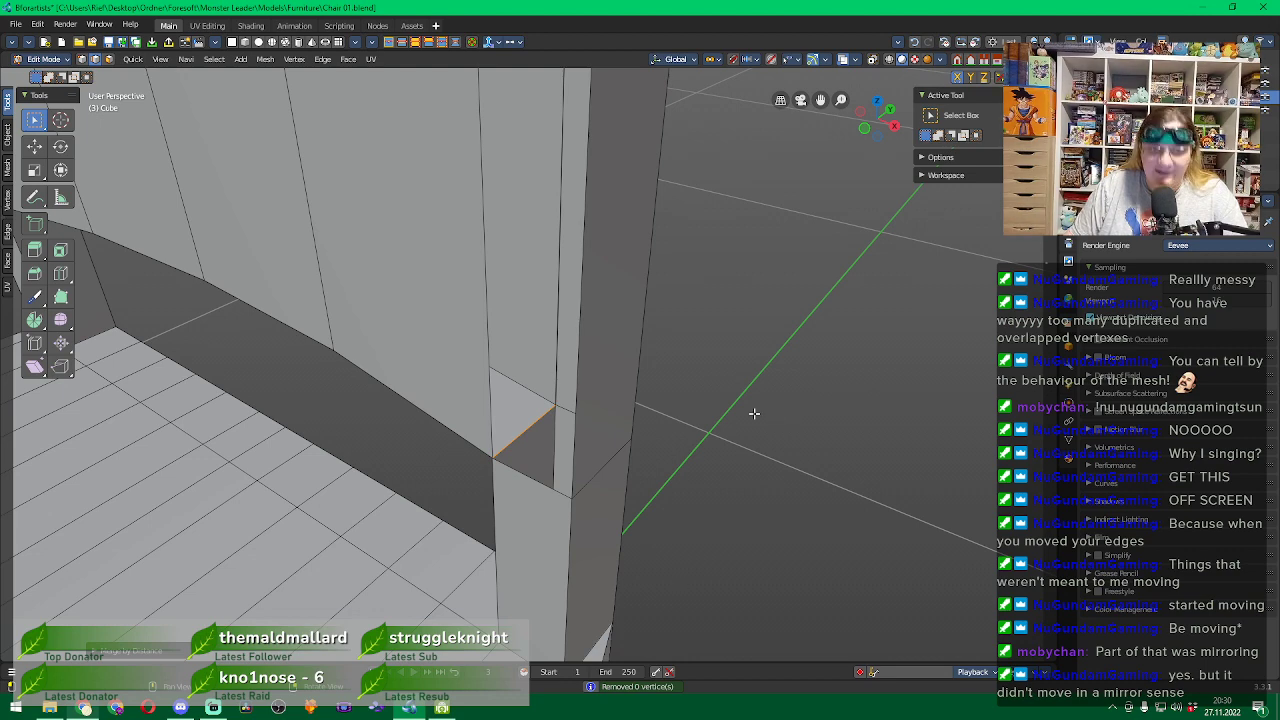
Move the lower joint's diagonal edge slightly along X with the Tweak tool to align it with the overlapping edge.
scroll(530, 447, "up", 2)
middle_click_drag(551, 495, 549, 490)
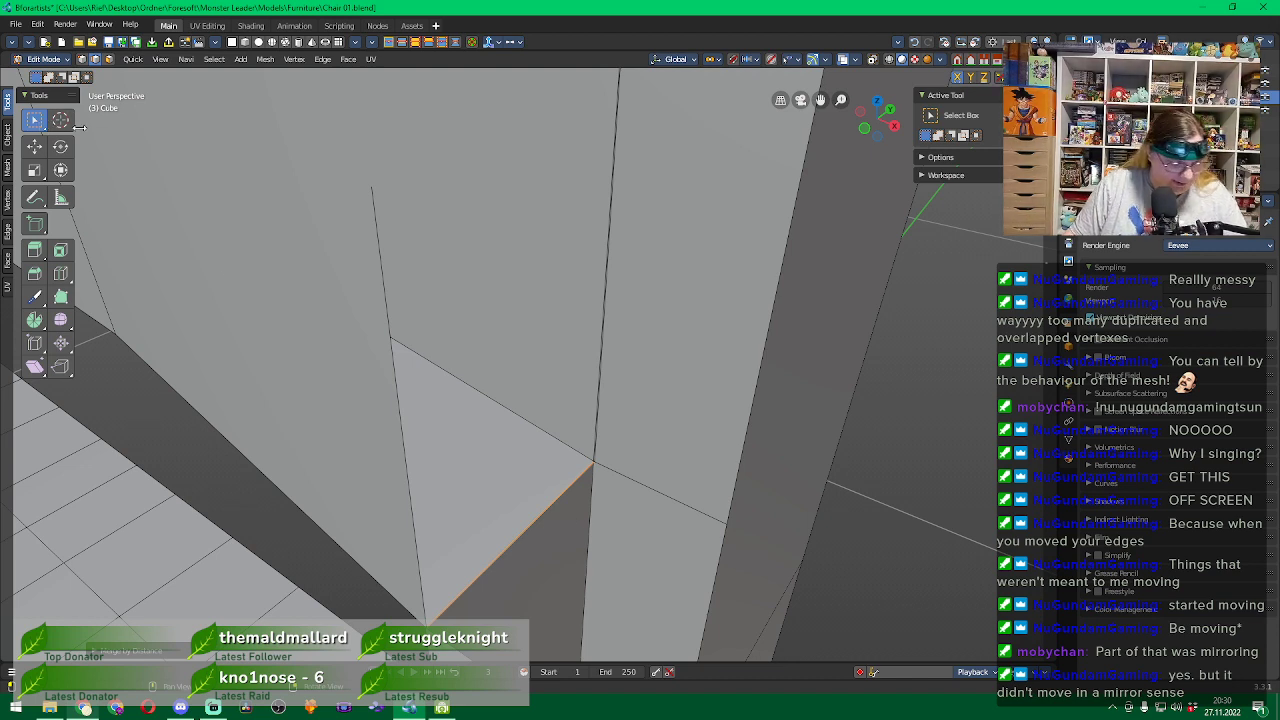
left_click(507, 543)
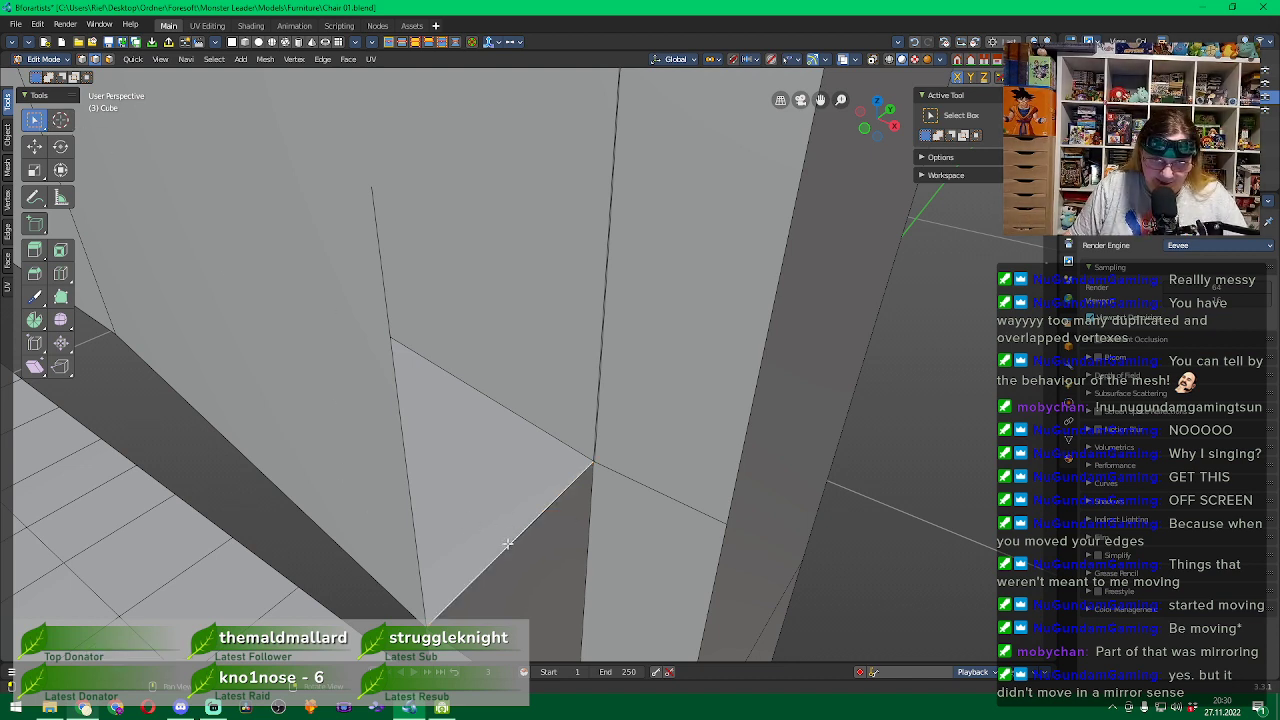
key("ctrl+z")
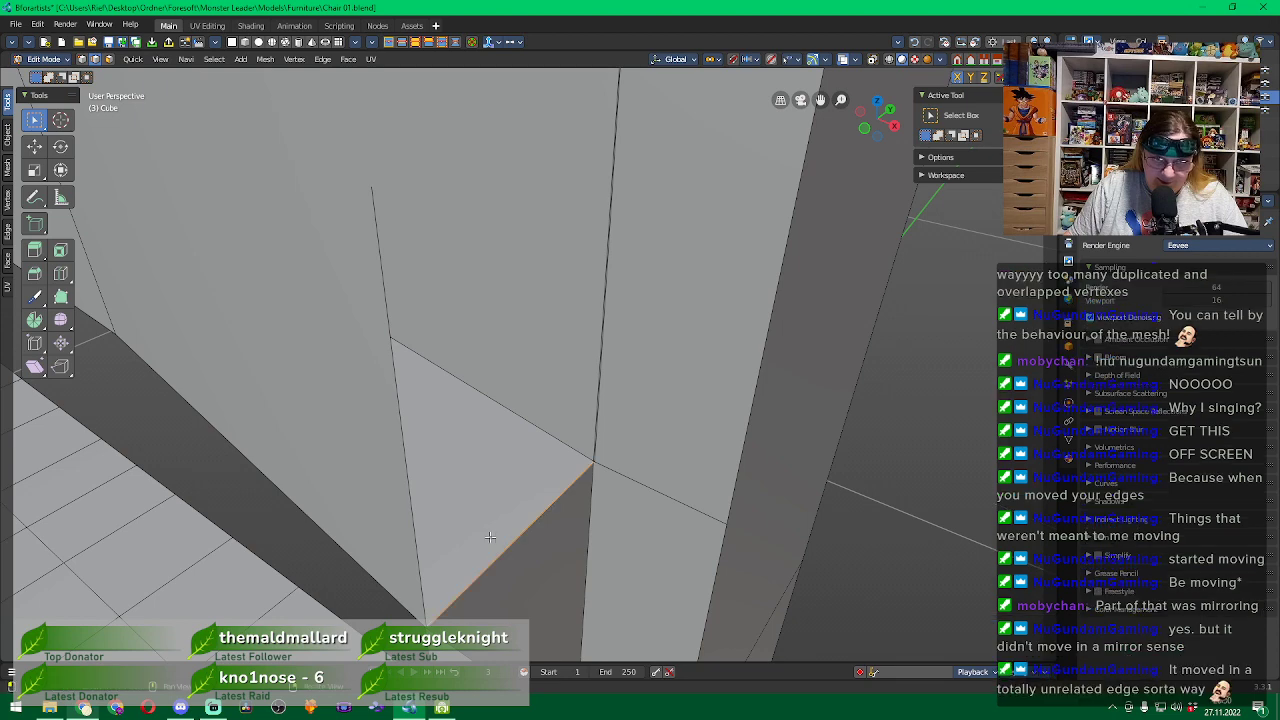
key("w")
left_click(502, 546)
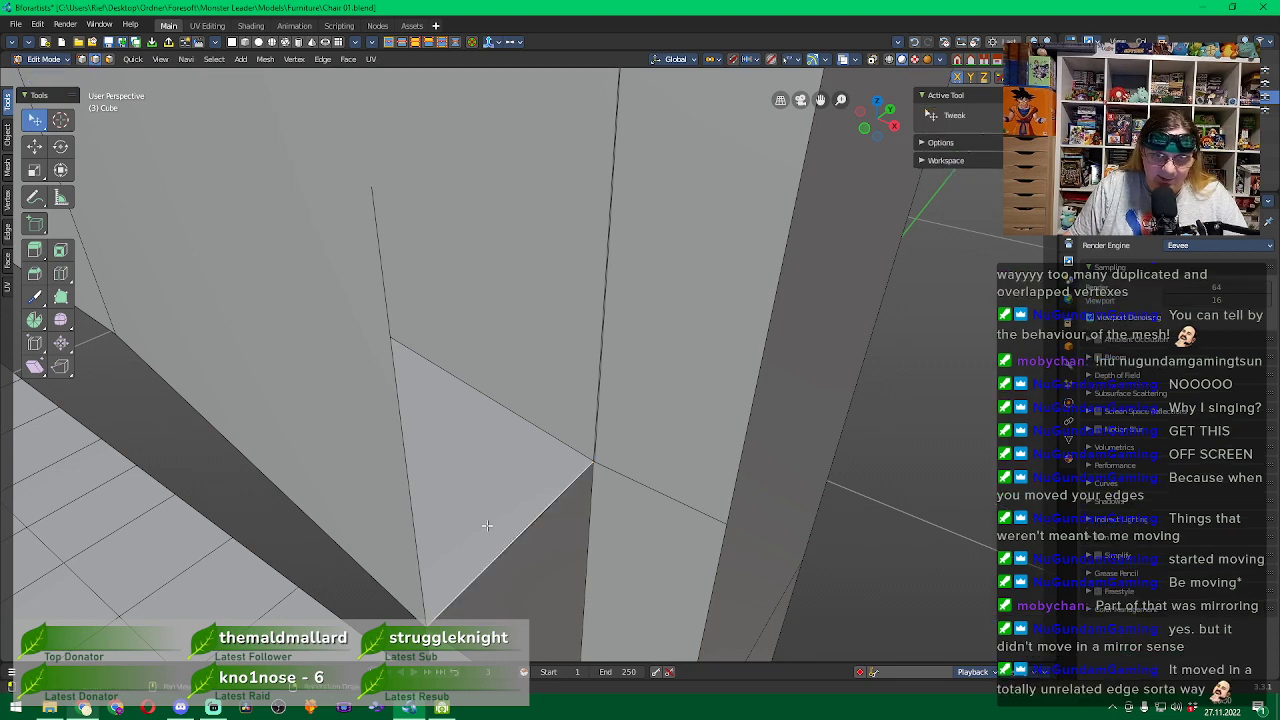
mouse_move(502, 546)
left_mouse_down()
mouse_move(483, 540)
mouse_move(500, 552)
left_mouse_up()
key("x")
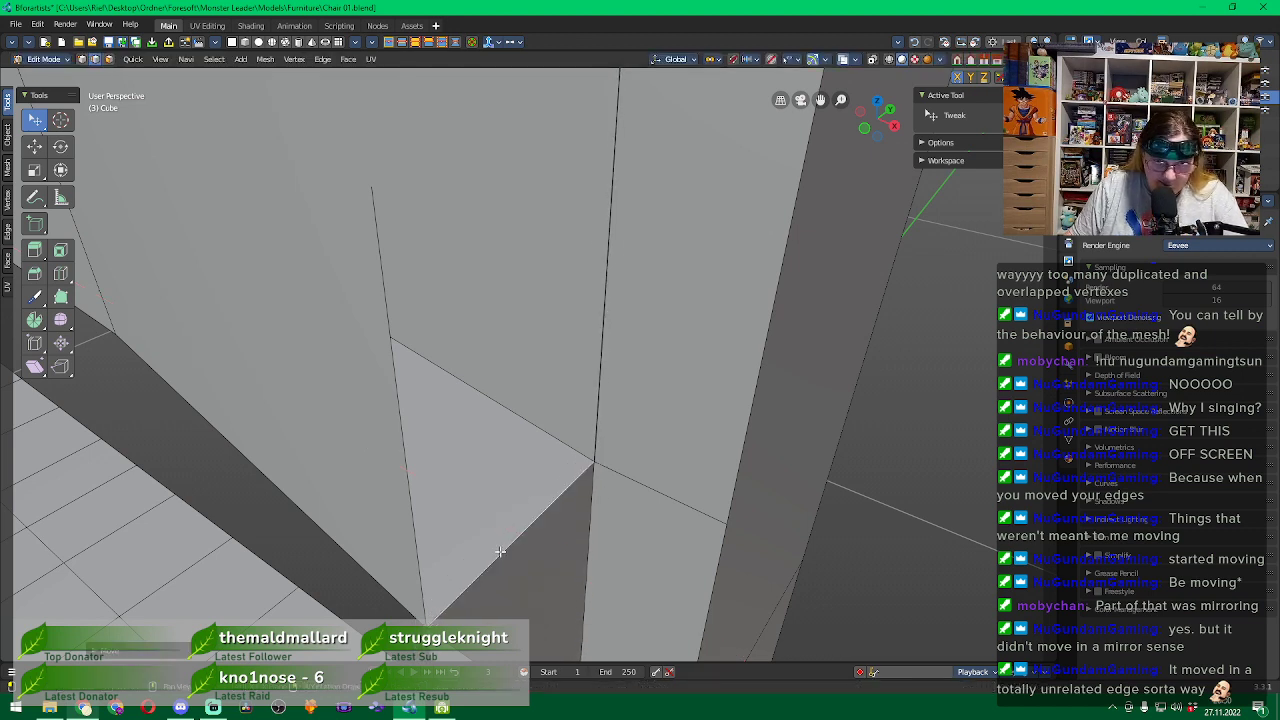
Select the aligned diagonal edge with Select Box and merge its overlapping vertices by distance.
key("w")
left_click(520, 546)
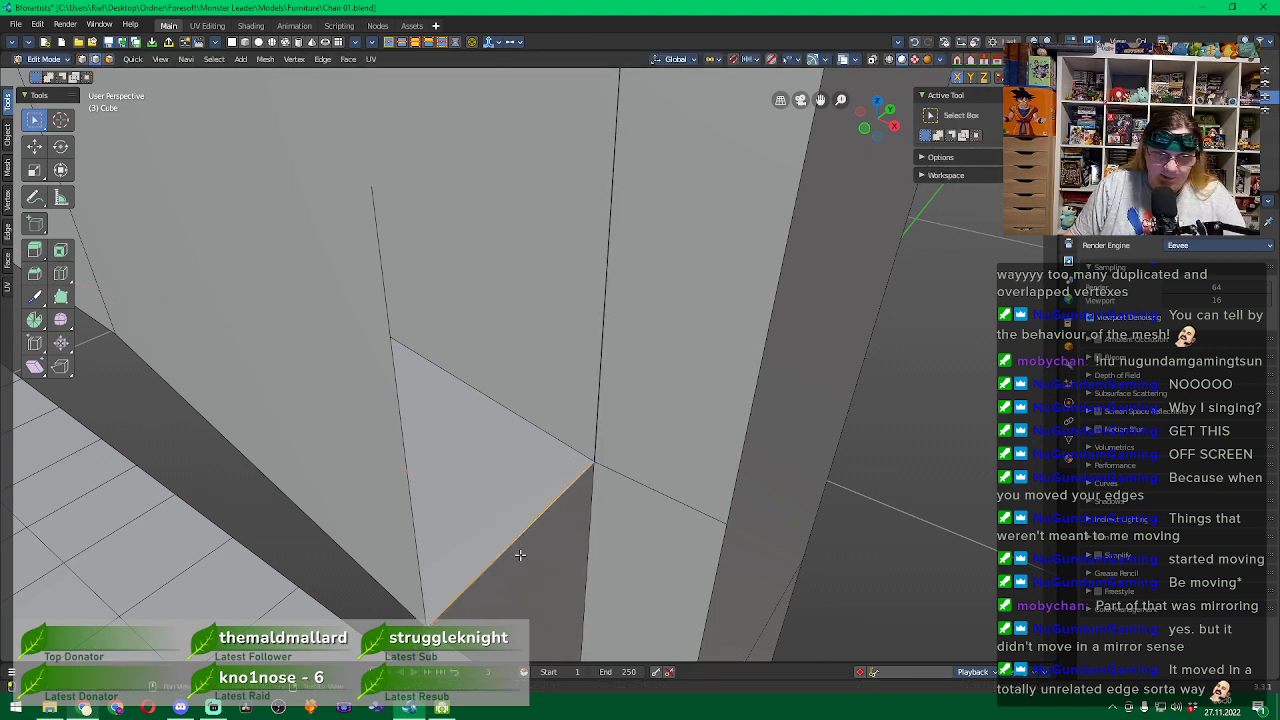
left_click(265, 59)
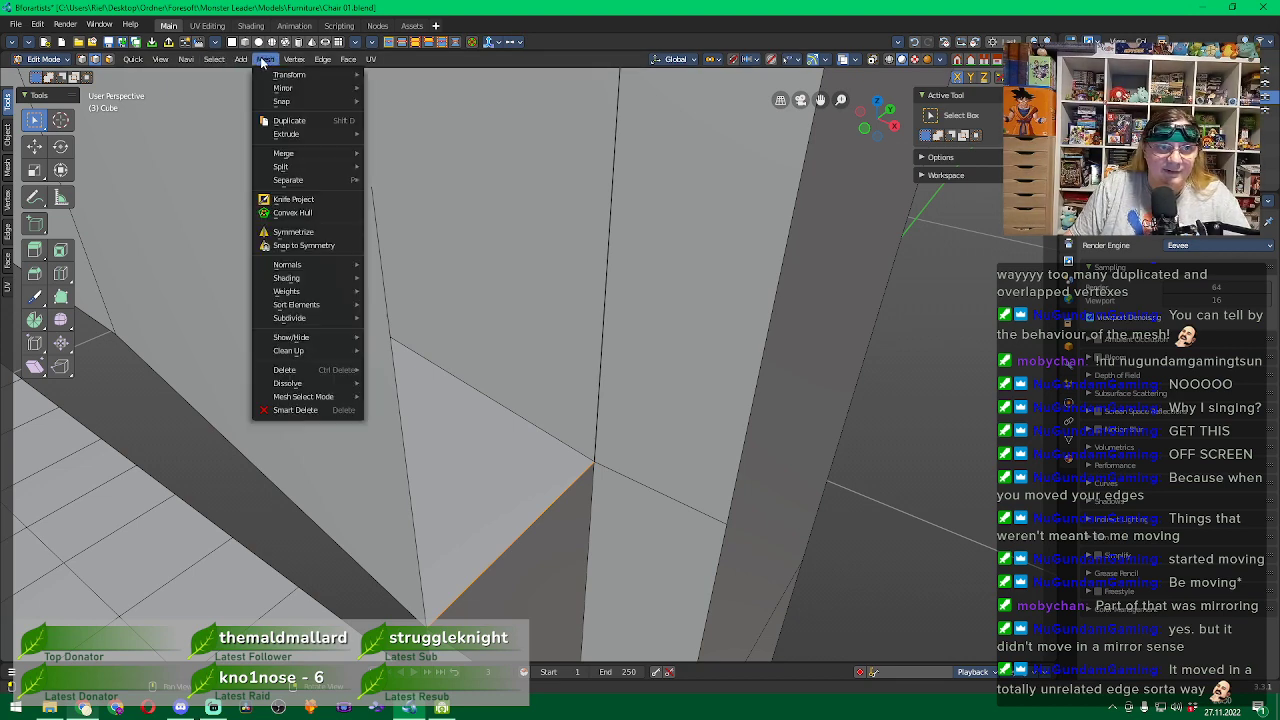
mouse_move(337, 156)
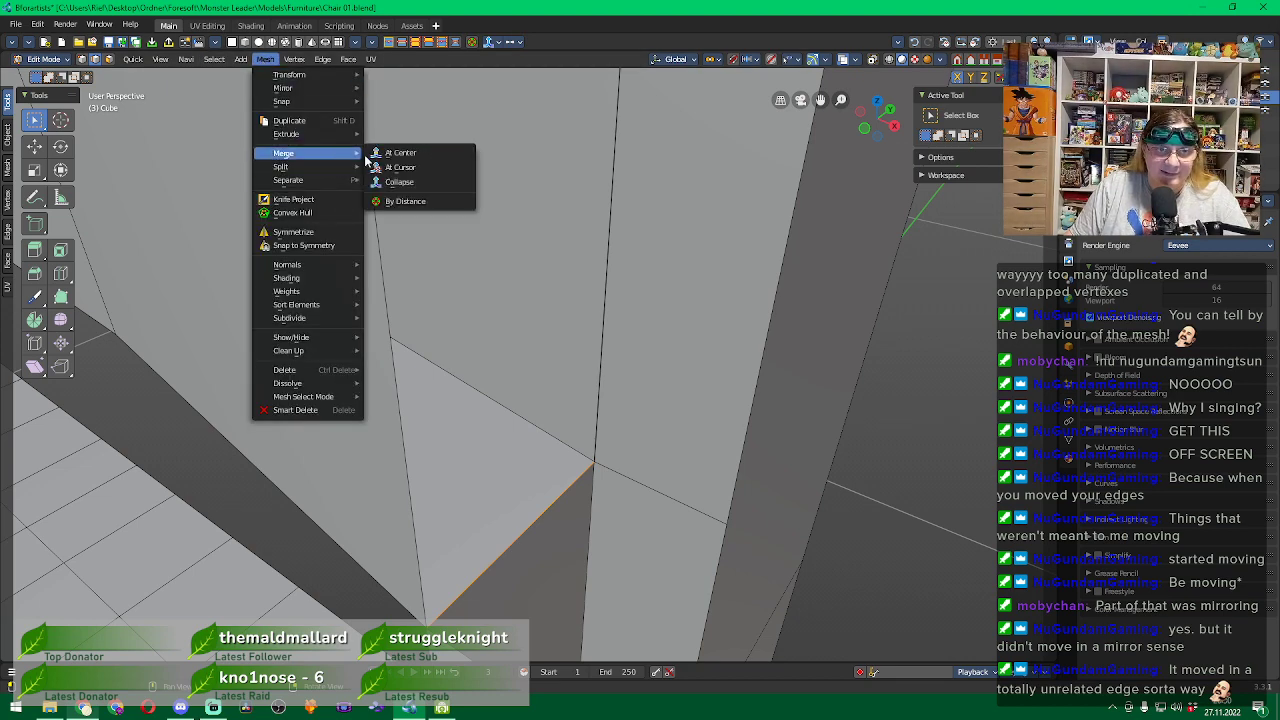
left_click(409, 203)
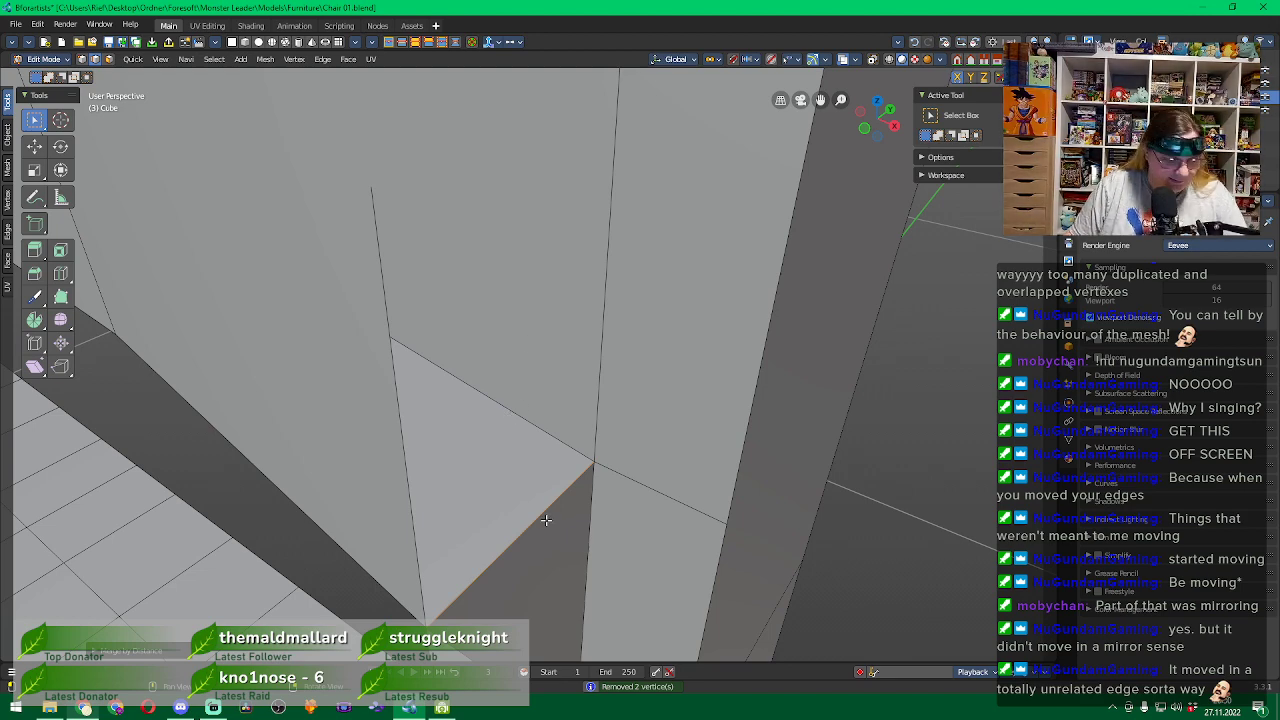
Test the newly merged lower joint by moving its diagonal edge freely with the Tweak tool, and undo the move.
key("w")
left_click_drag(523, 523, 506, 517)
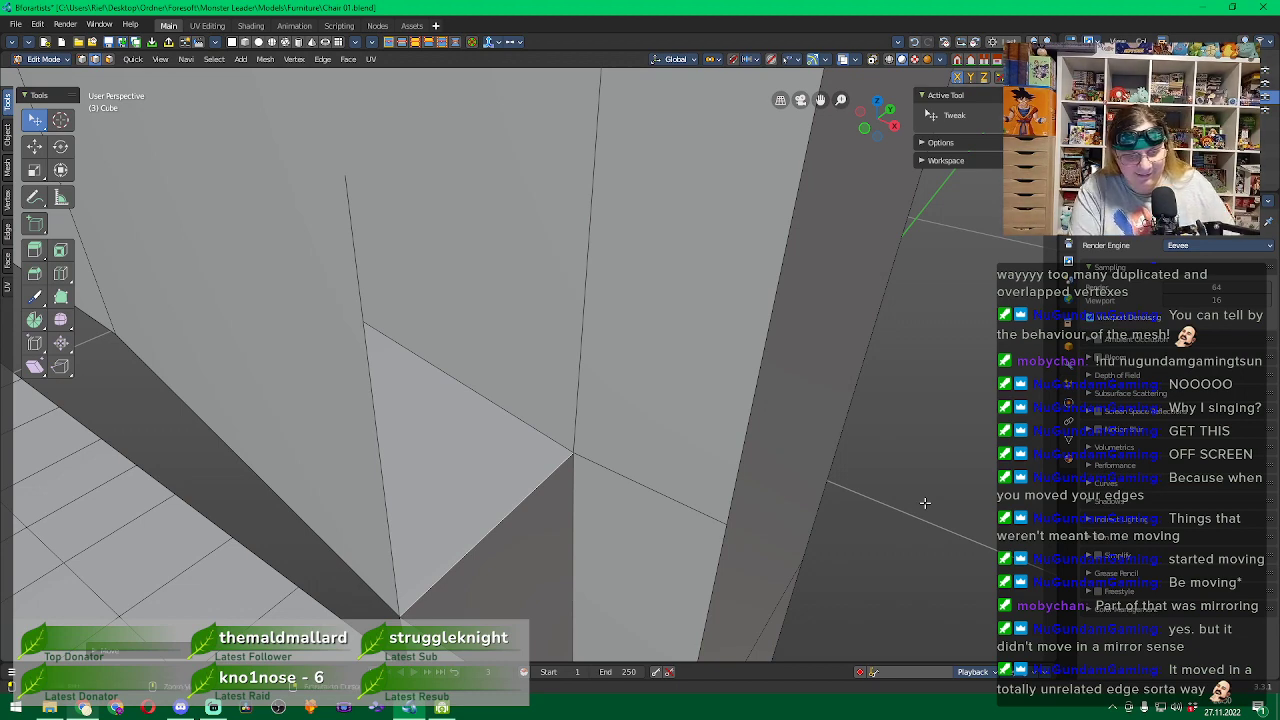
key("ctrl+z")
Examine both backrest slats and their post joints from the front.
middle_click_drag(923, 503, 763, 371)
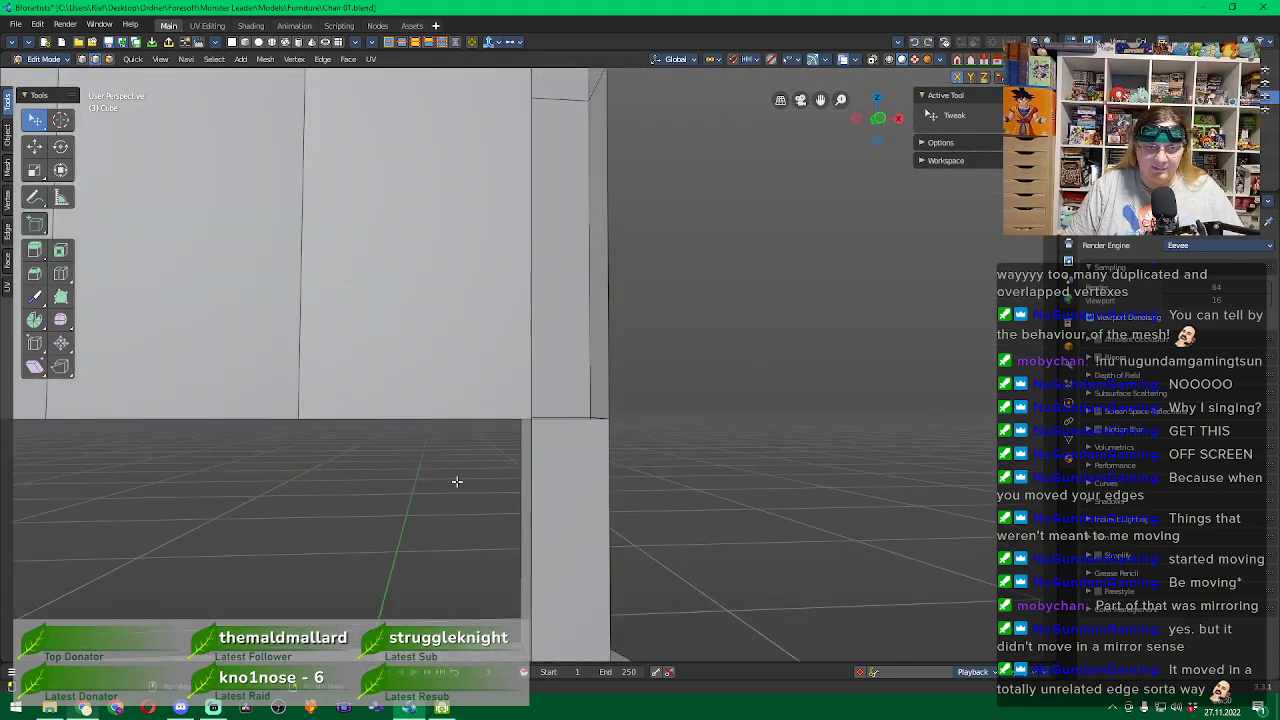
scroll(450, 480, "down", 2)
middle_click_drag(443, 480, 376, 468)
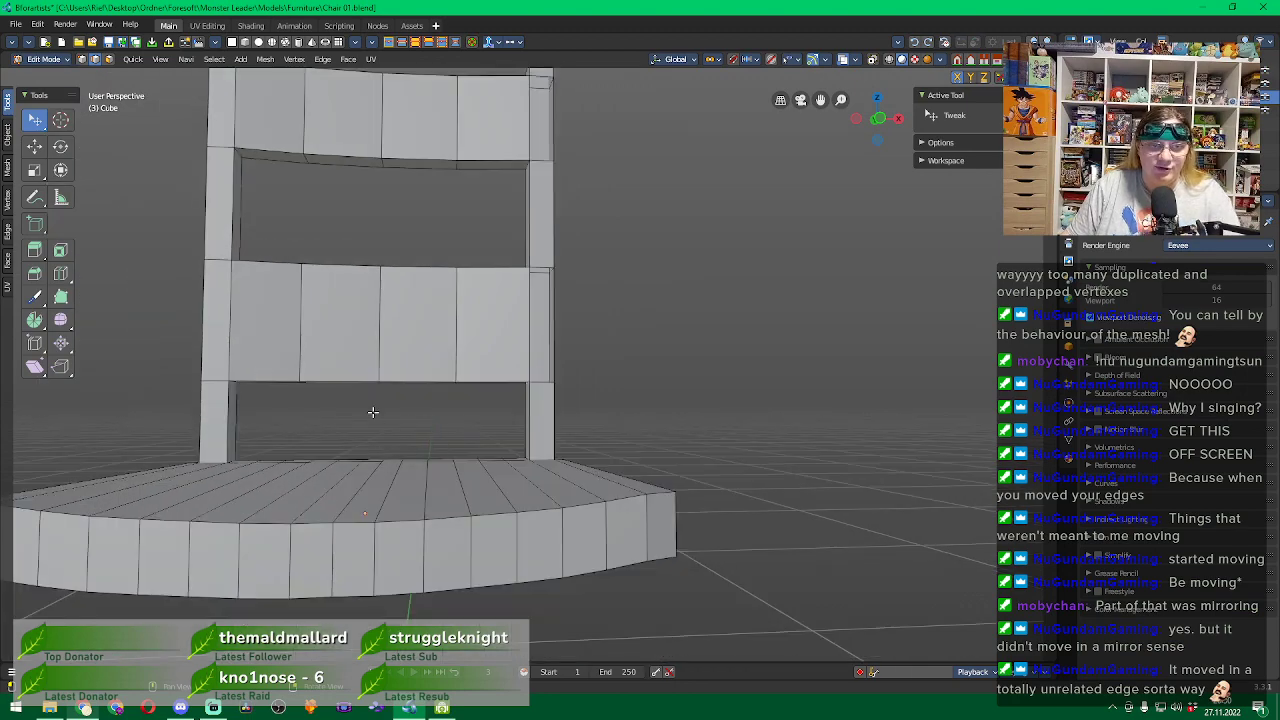
middle_click_drag(371, 409, 420, 463)
scroll(358, 419, "up", 2)
scroll(420, 463, "down", 5)
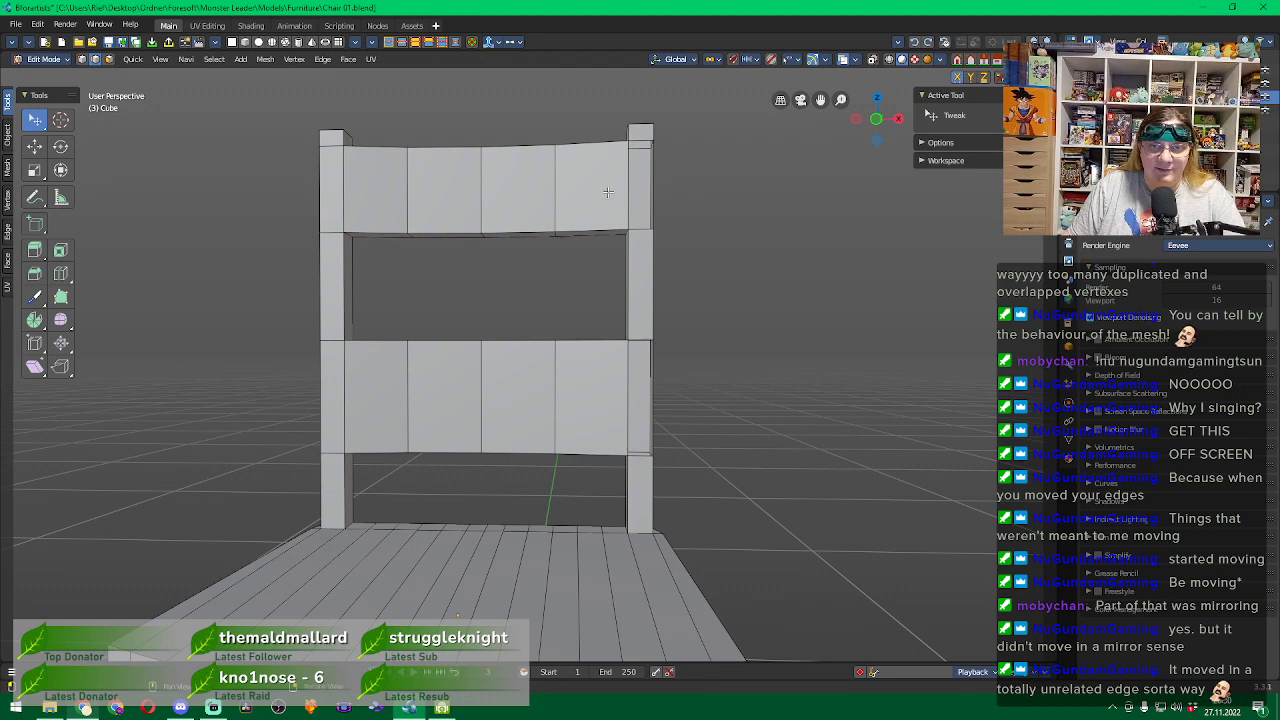
Hide the outer side faces of the back posts at the heights of both backrest slats to inspect the inside.
middle_click_drag(397, 280, 477, 277)
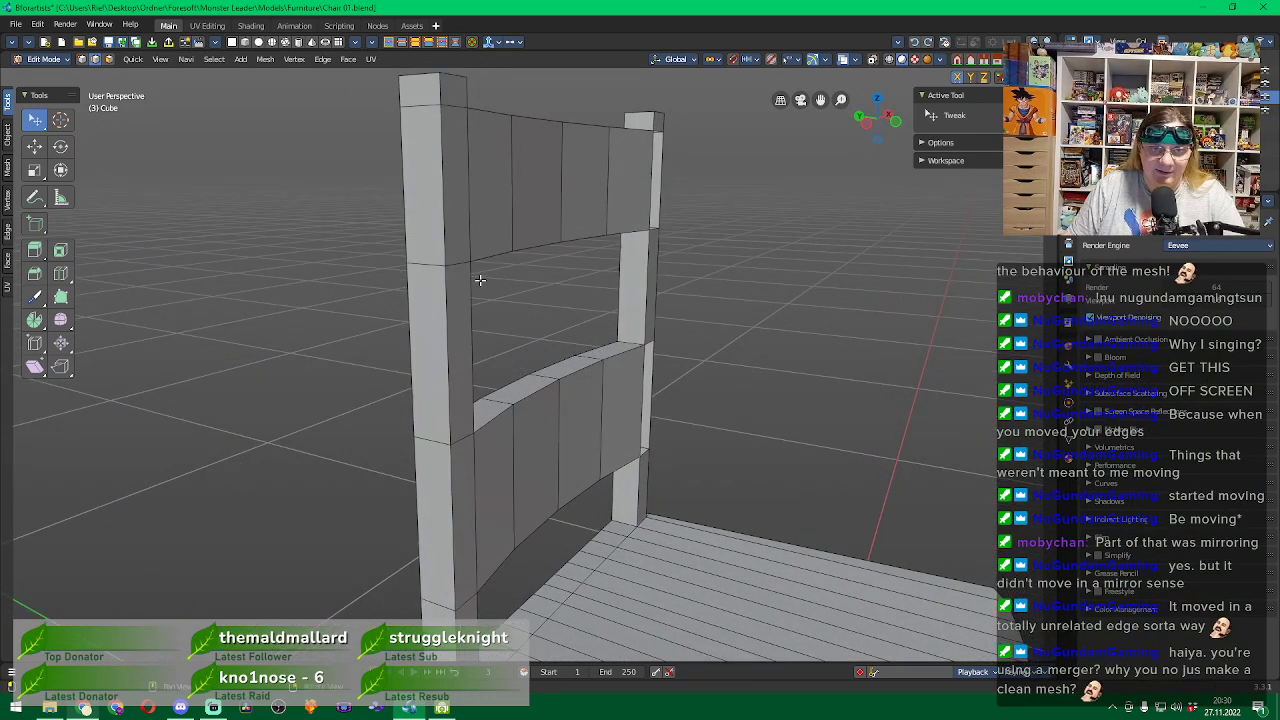
left_click(109, 59)
left_click(420, 196)
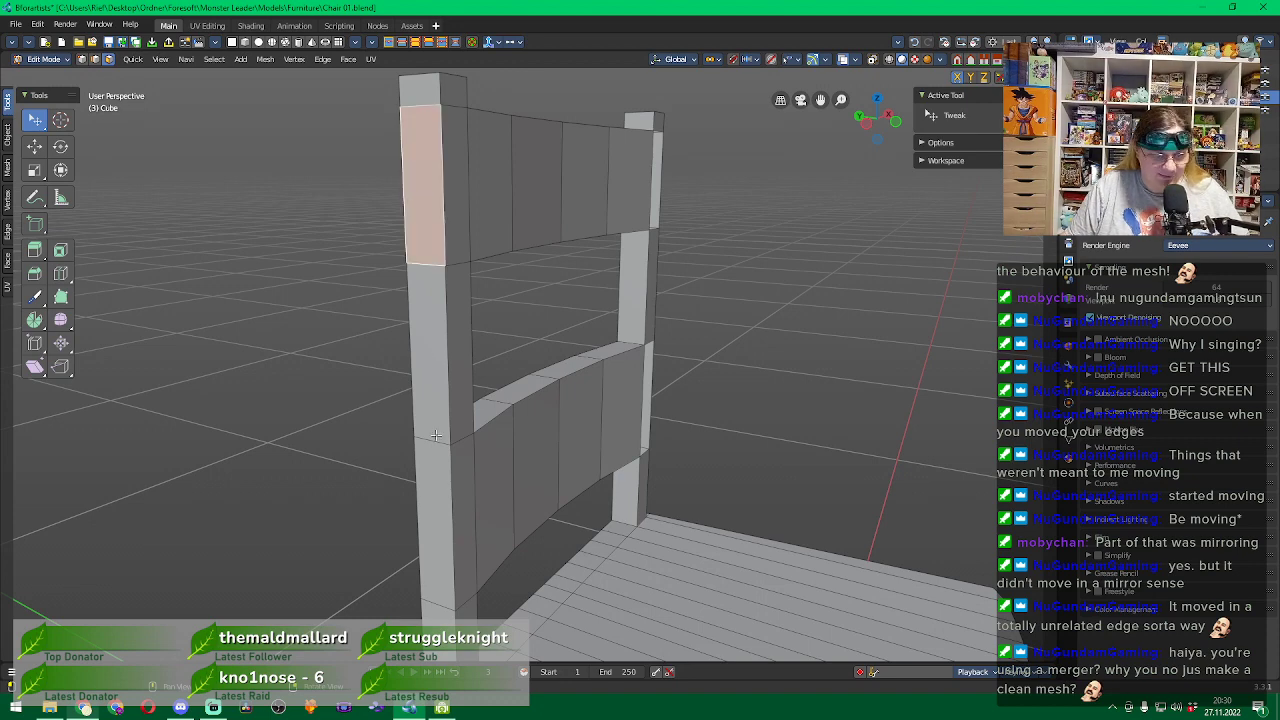
left_click(445, 530)
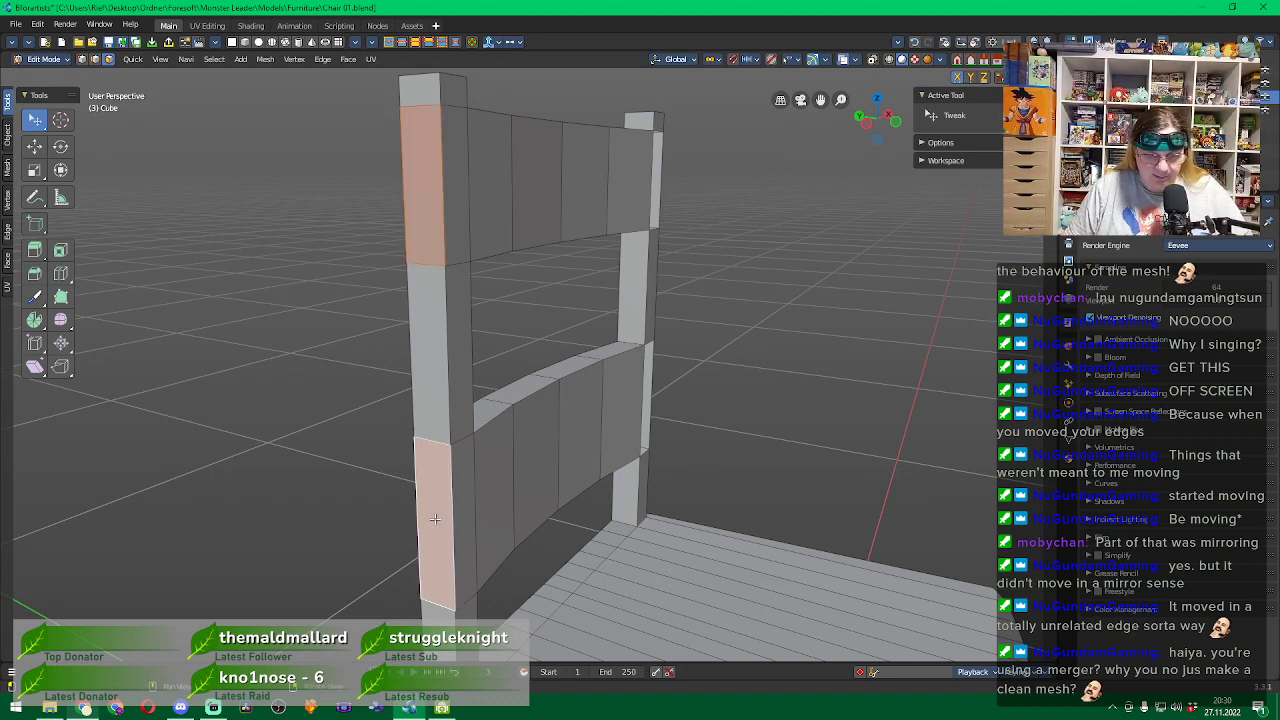
middle_click_drag(354, 474, 359, 441)
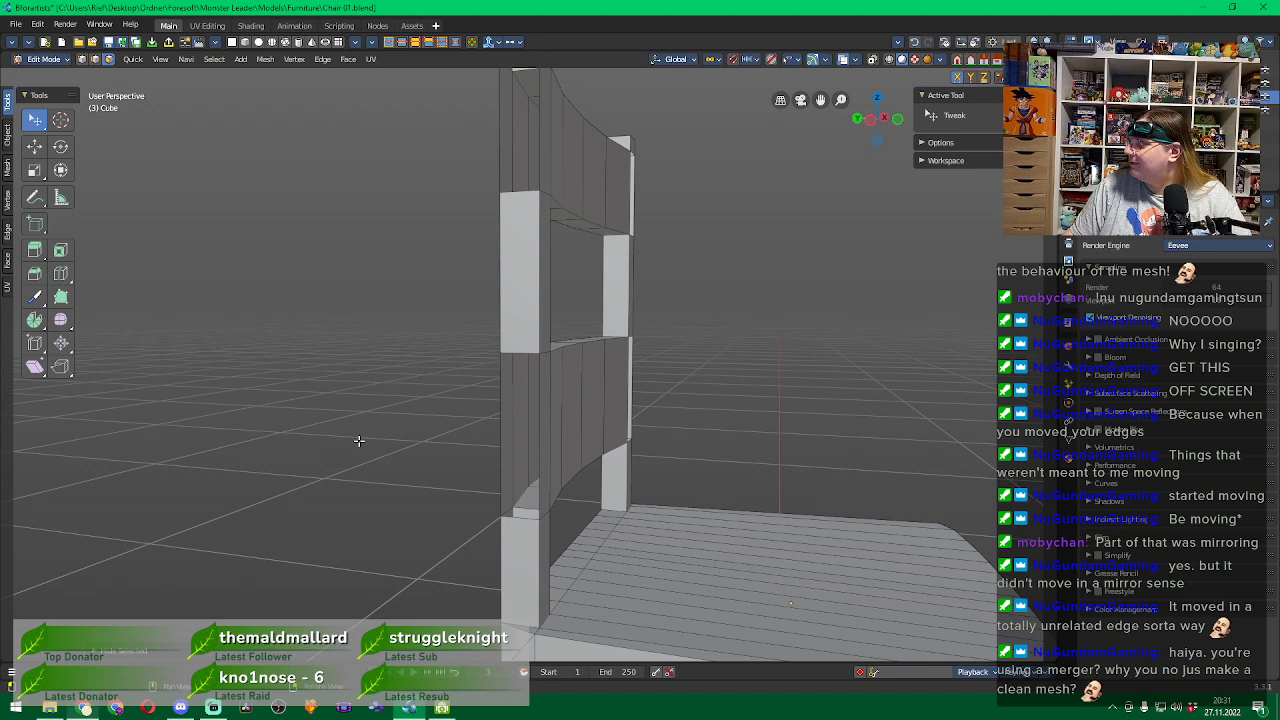
middle_click_drag(857, 417, 720, 420)
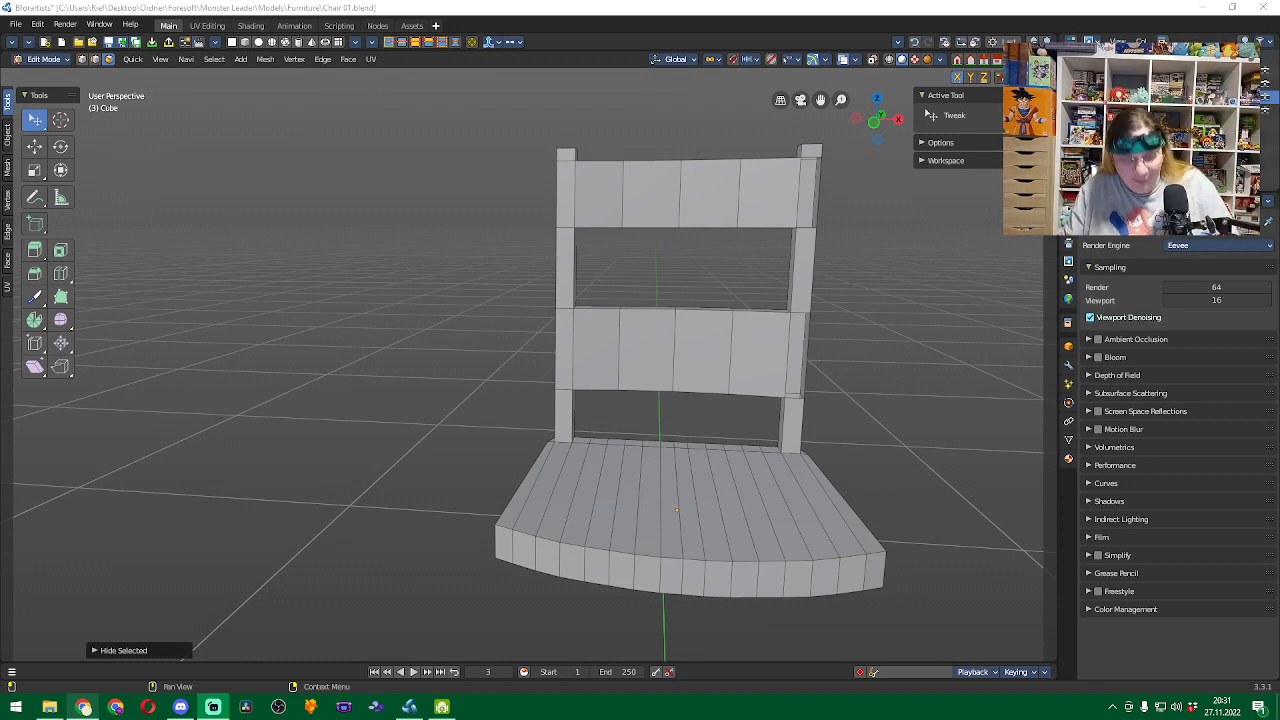
Reveal the hidden post faces and clear the selection.
left_click(755, 6)
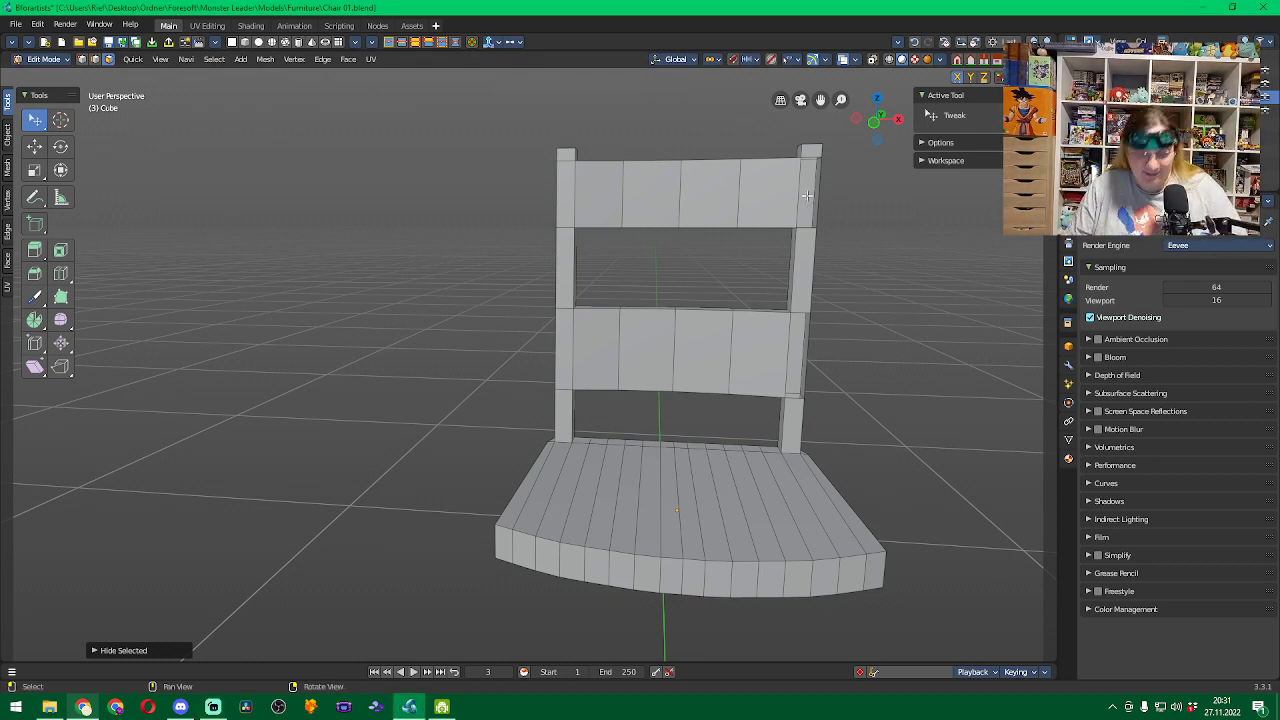
key("alt+h")
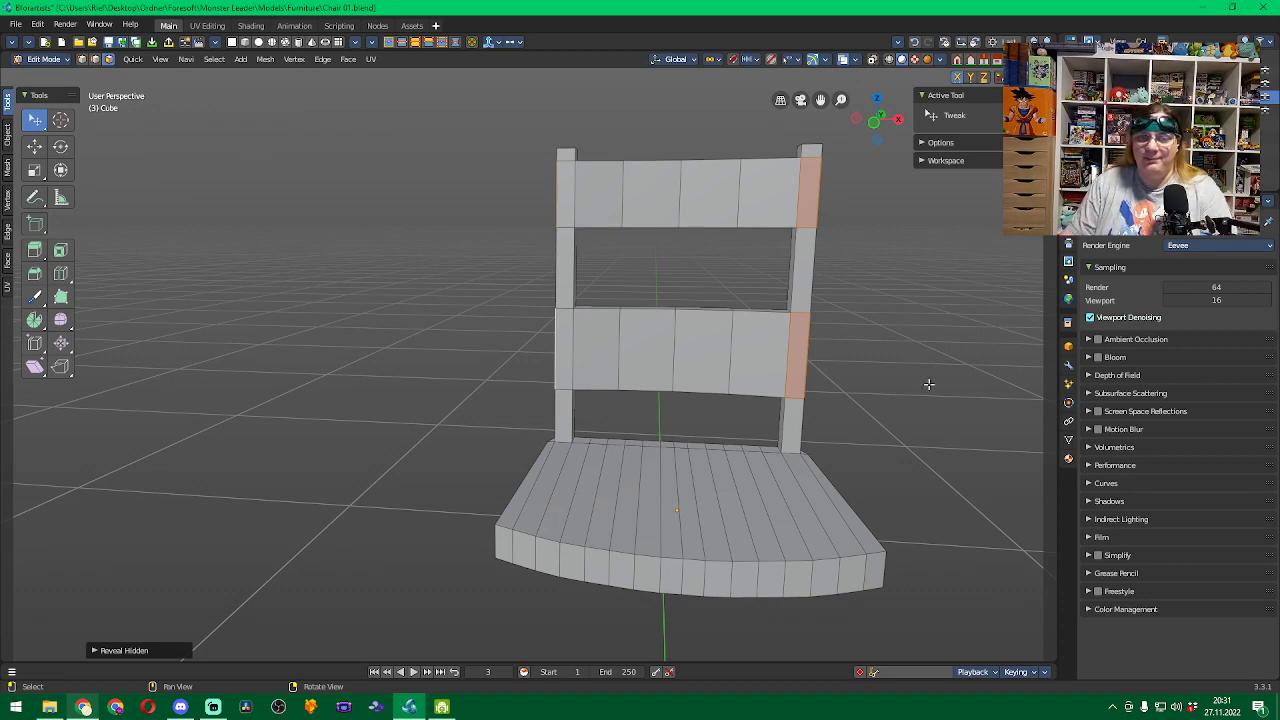
left_click(909, 275)
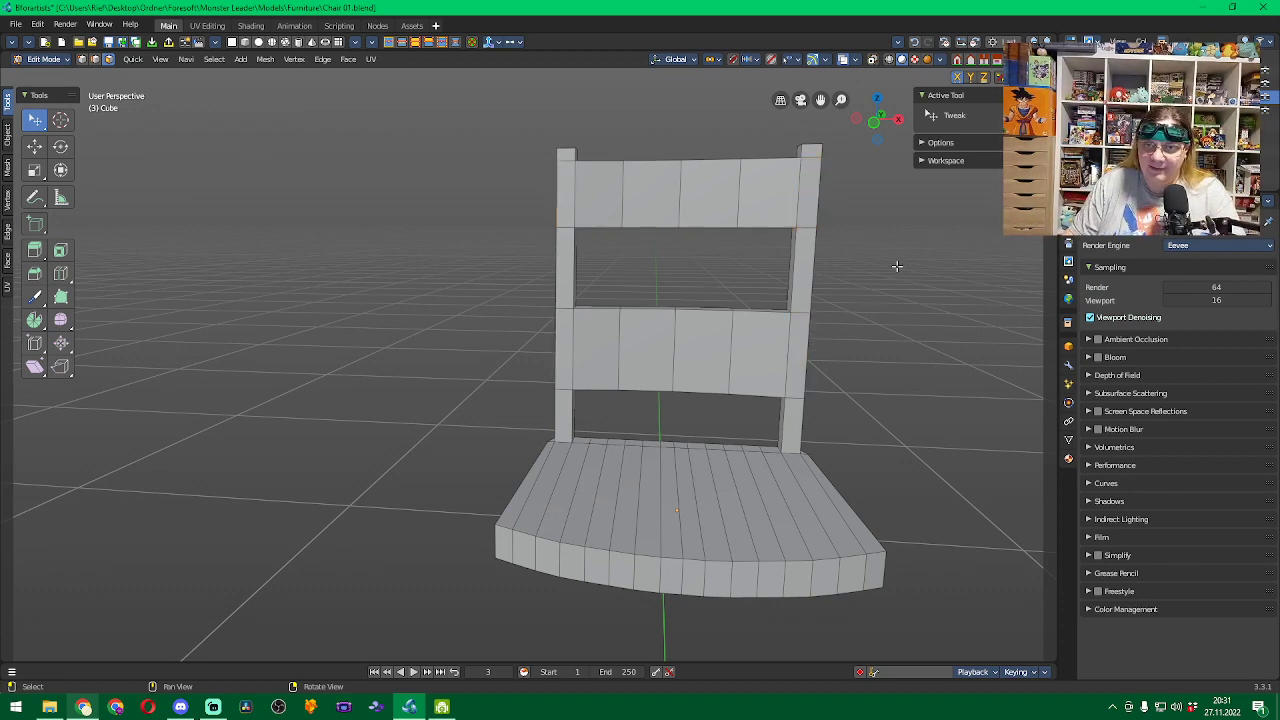
Try moving the middle face of the seat's curved front edge, and discard the change.
middle_click_drag(914, 266, 820, 272)
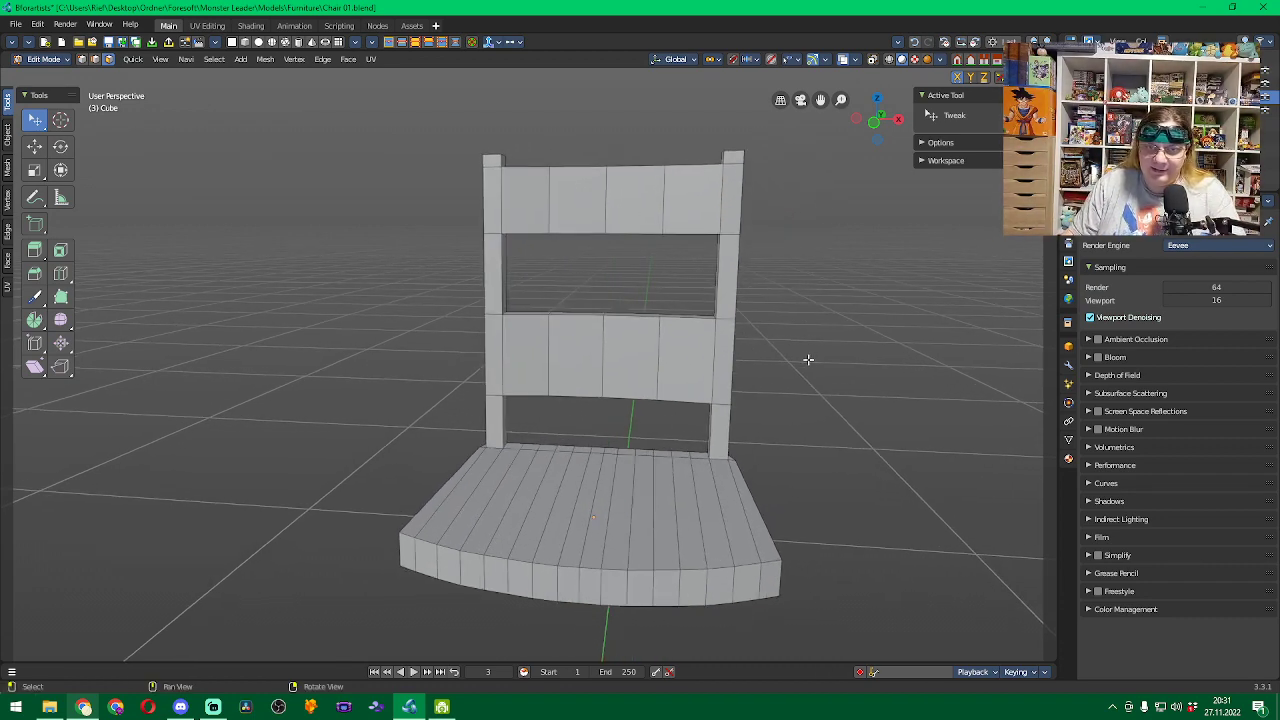
middle_click_drag(808, 357, 825, 335)
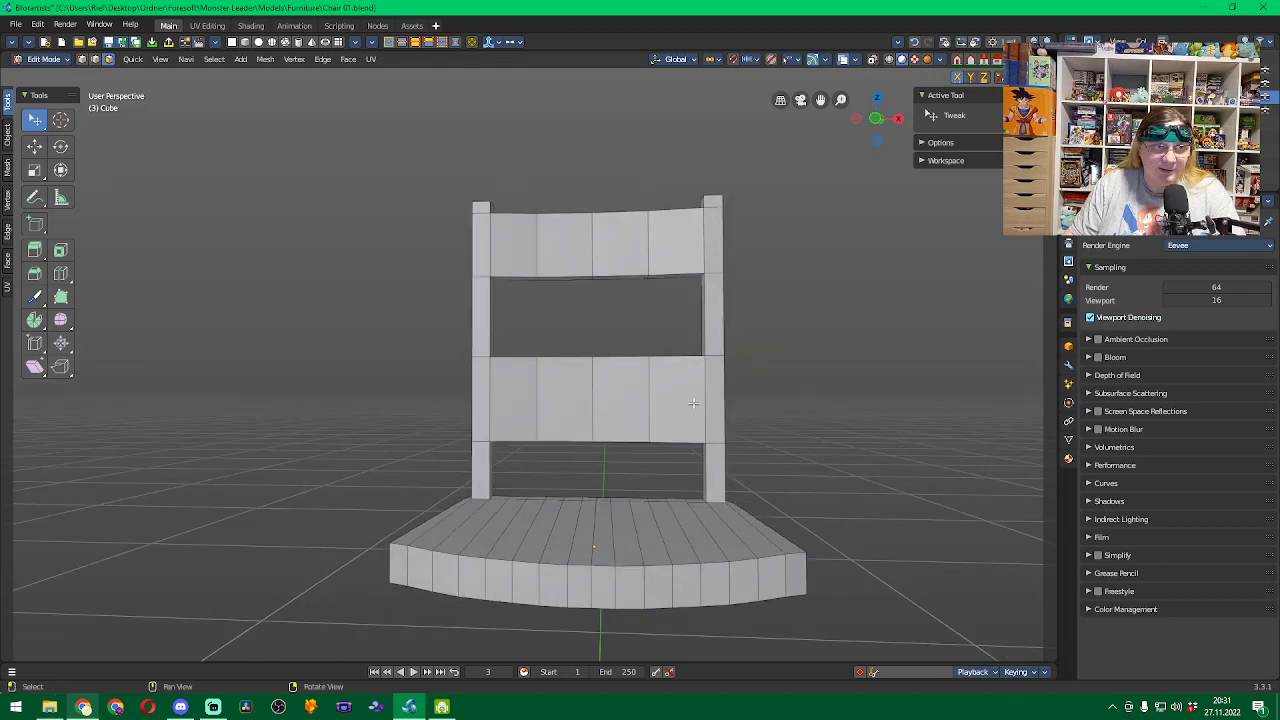
left_click(597, 572)
key("g")
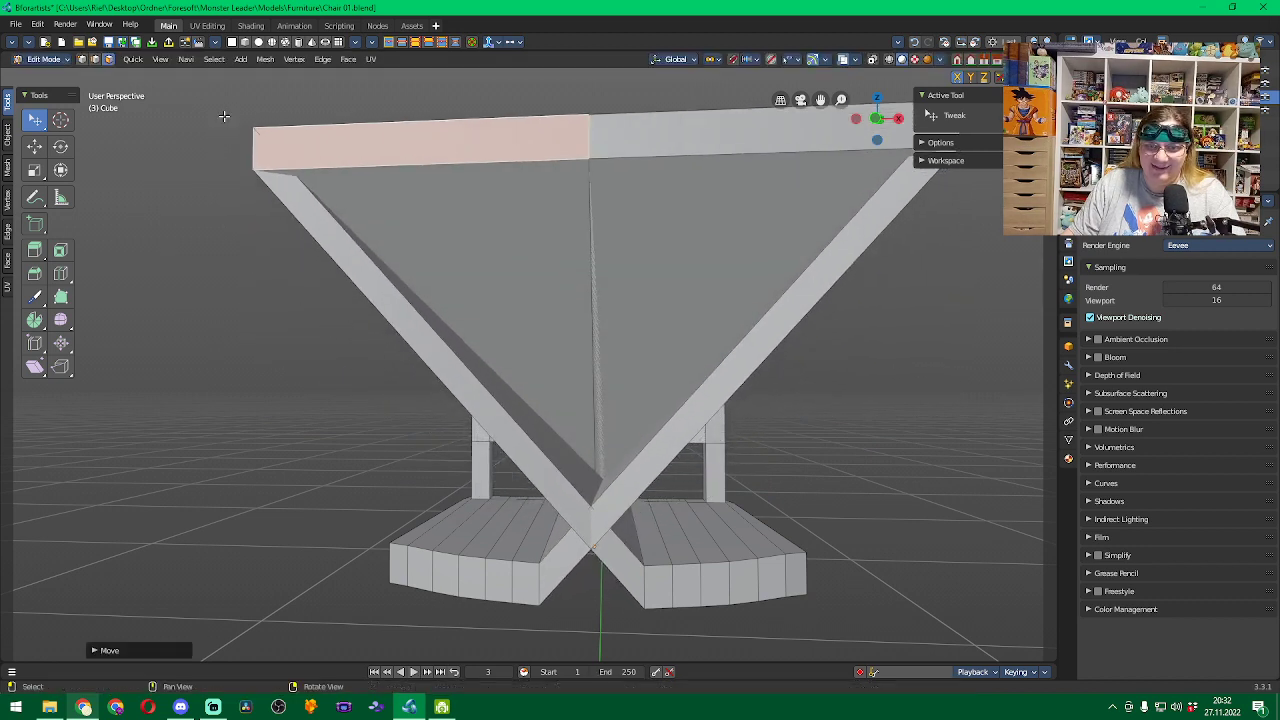
right_click(276, 204)
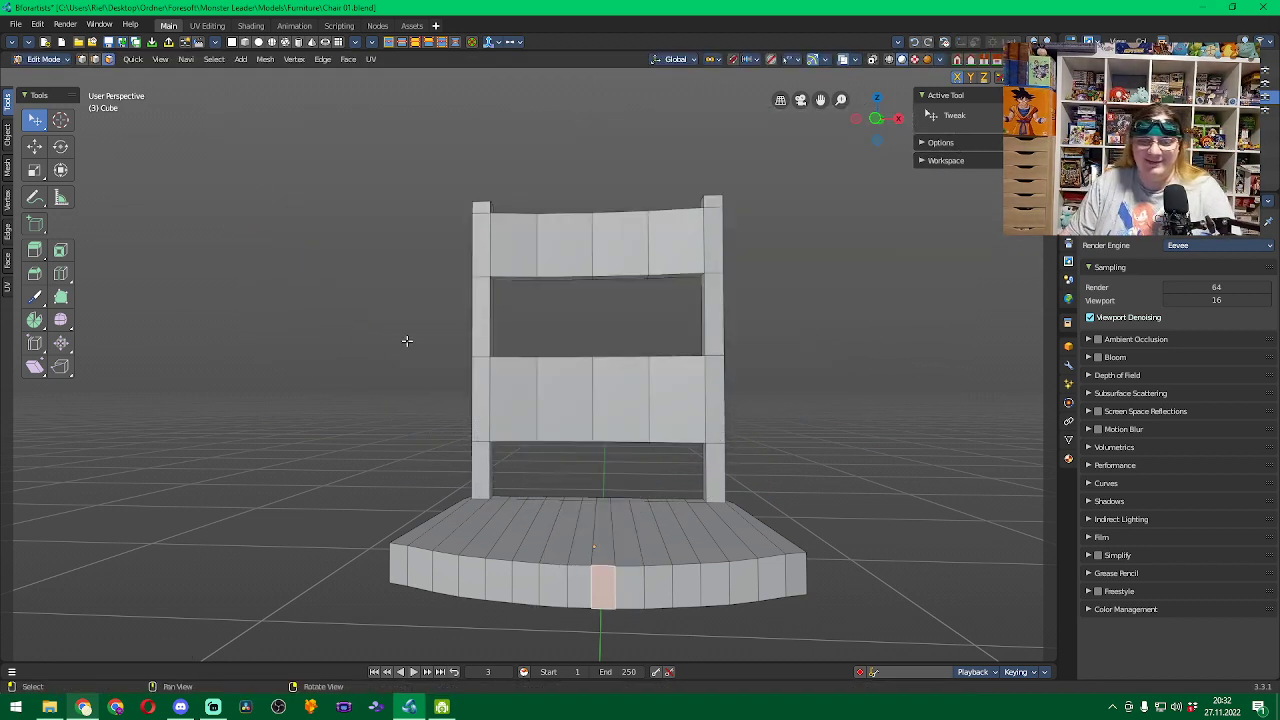
Select the top faces of both back posts in face mode and activate the Bevel tool.
middle_click_drag(790, 230, 553, 346)
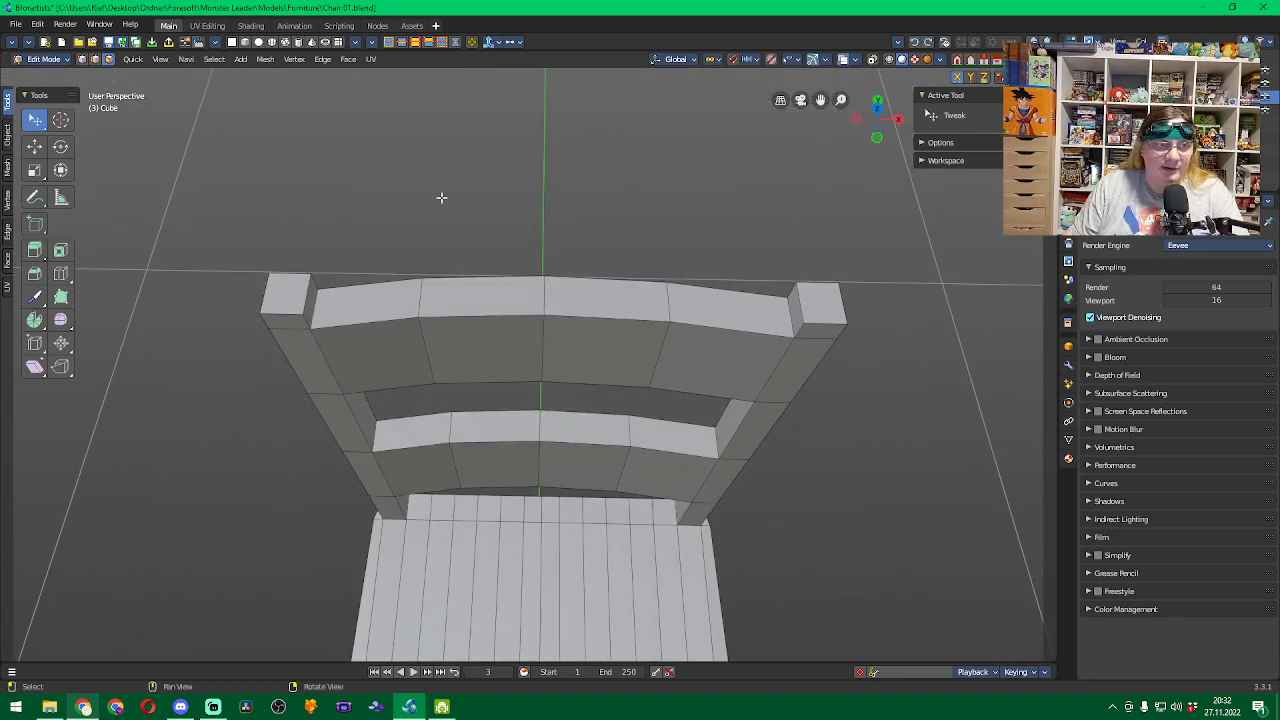
left_click(283, 293)
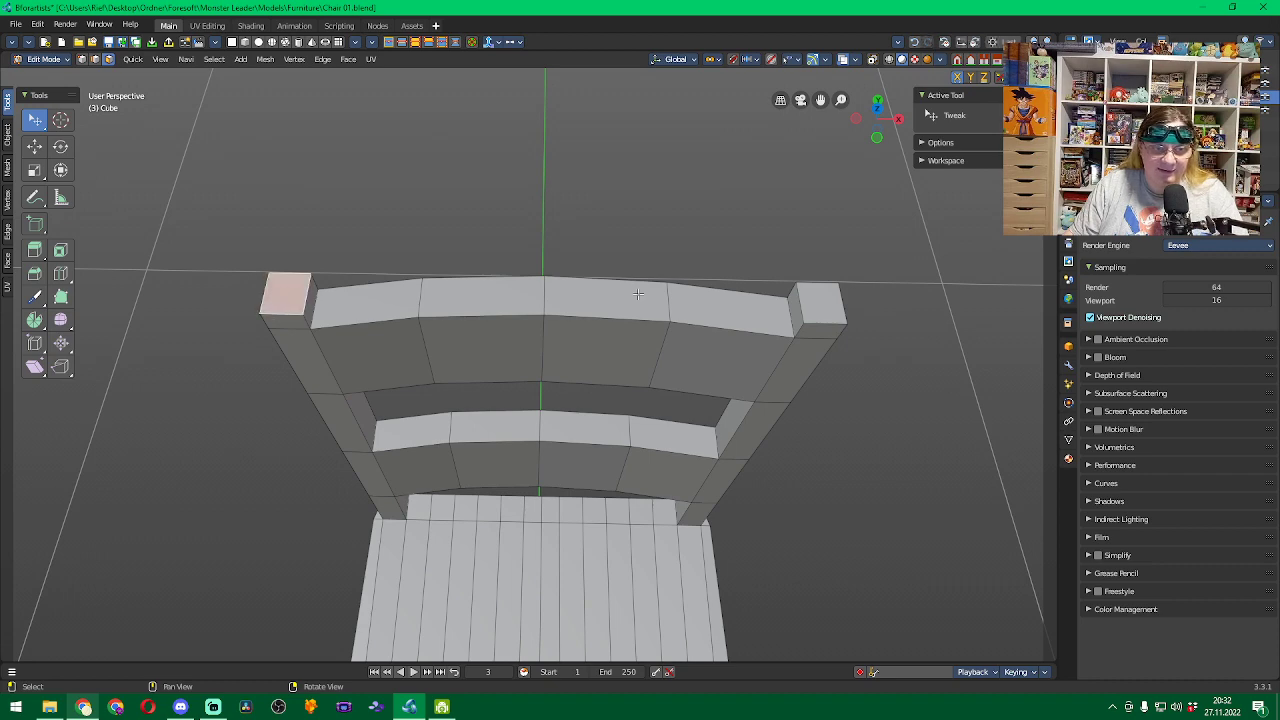
left_click(845, 305, "shift")
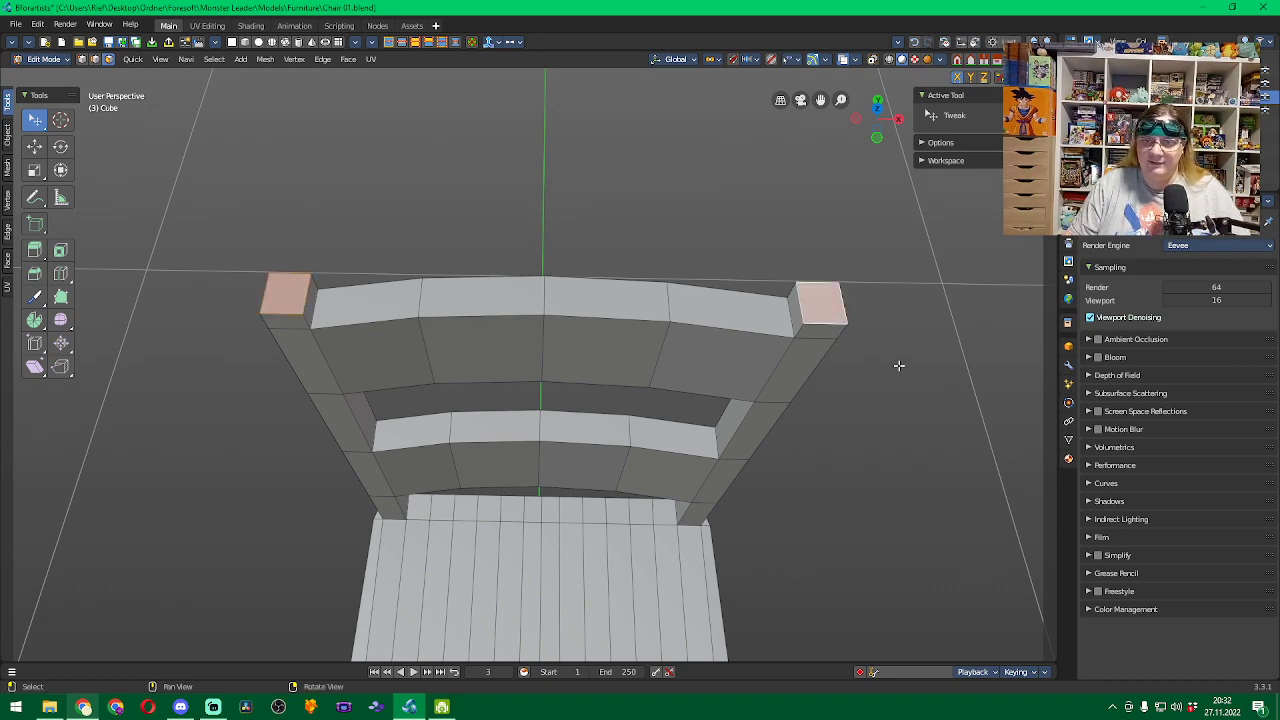
key("KP_1")
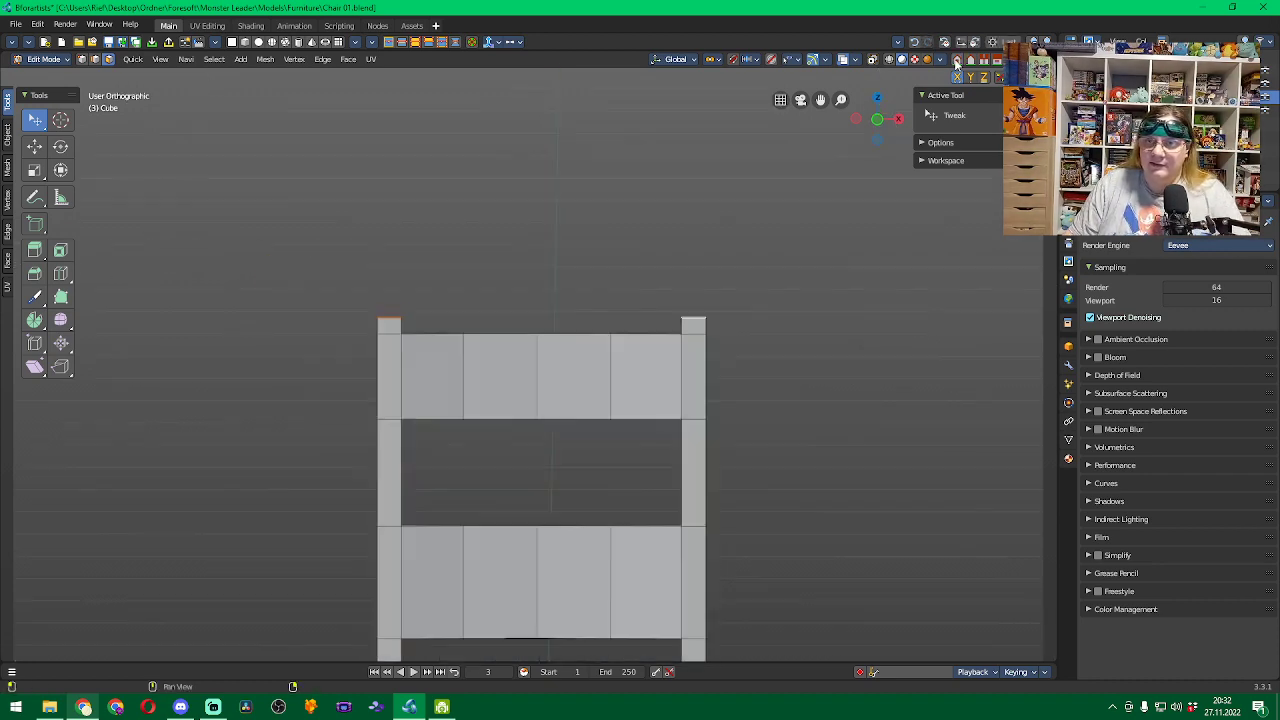
left_click(34, 275)
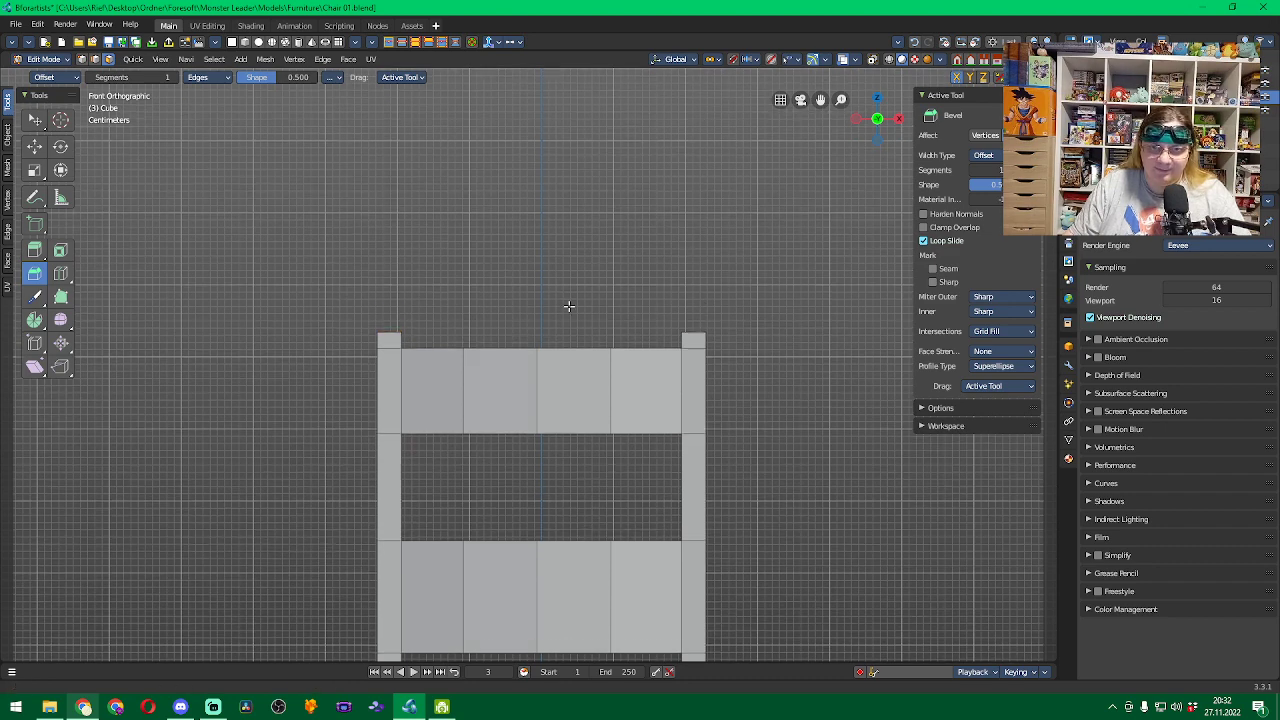
scroll(571, 306, "up", 3, "shift")
mouse_move(566, 336)
middle_mouse_down()
mouse_move(566, 409)
mouse_move(560, 354)
middle_mouse_up()
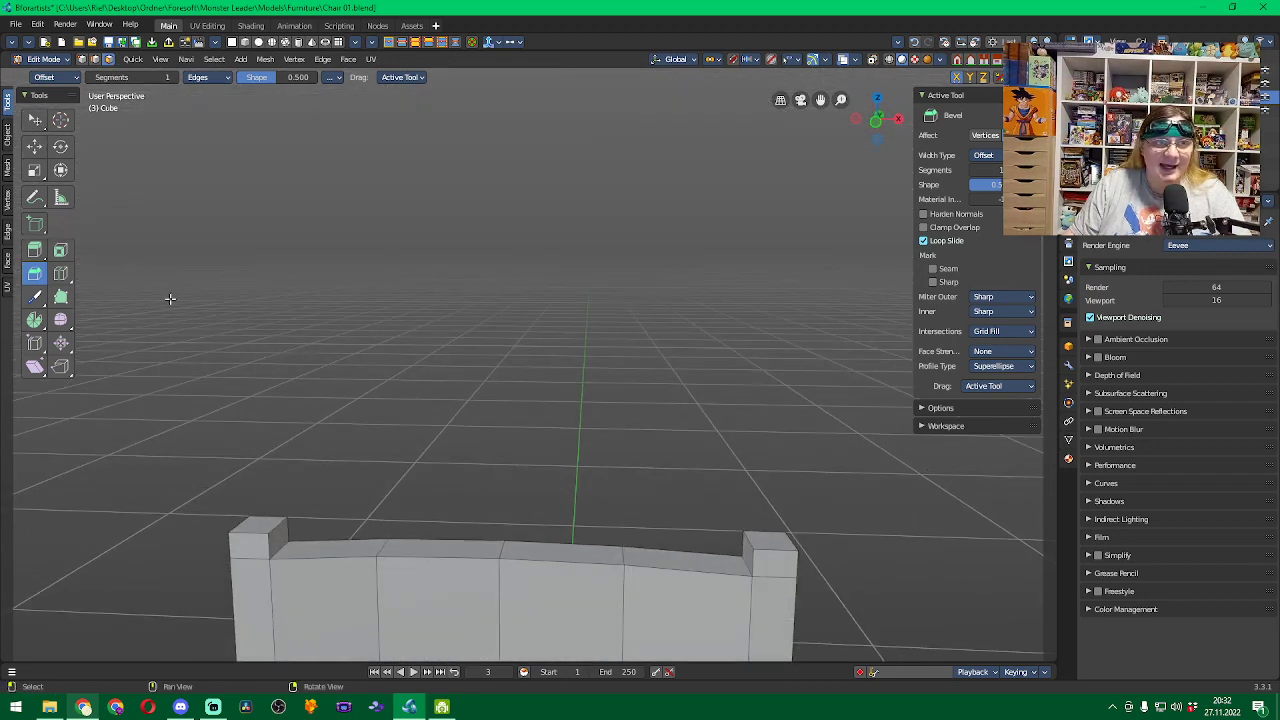
Try beveling the top face of the left back post alone, undoing each attempt.
left_click(264, 524)
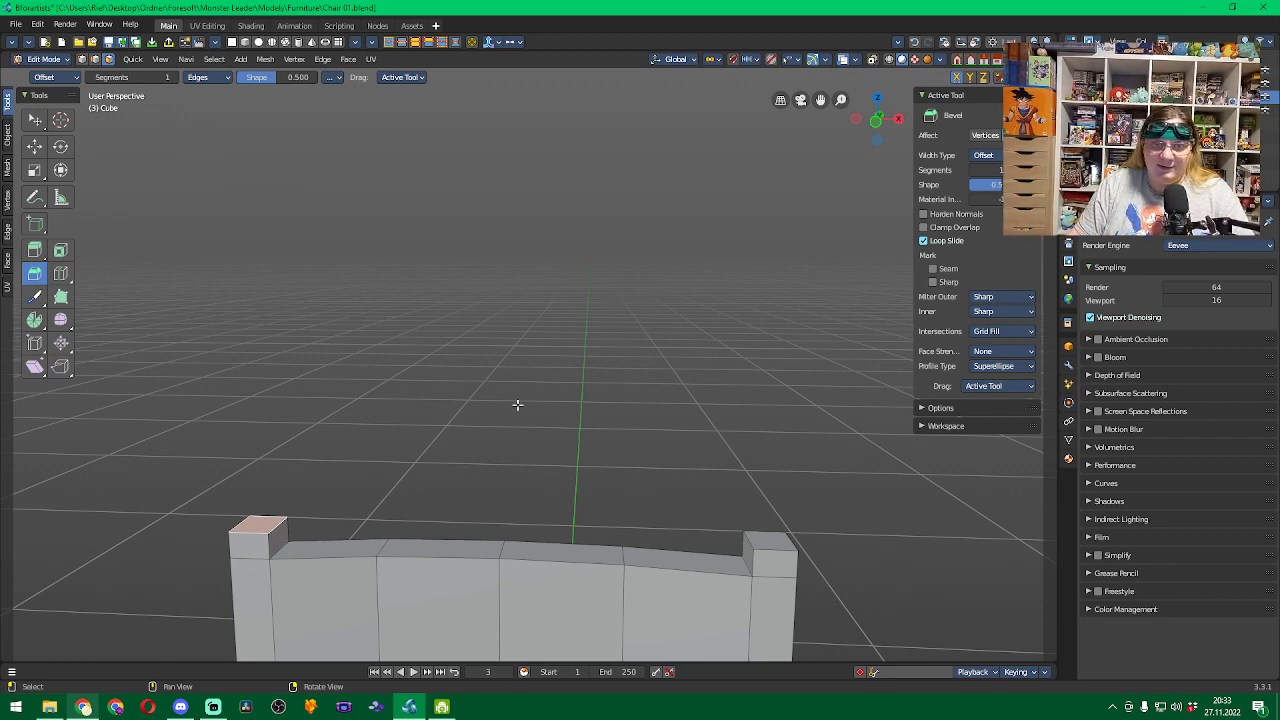
middle_click_drag(517, 403, 566, 243, "shift")
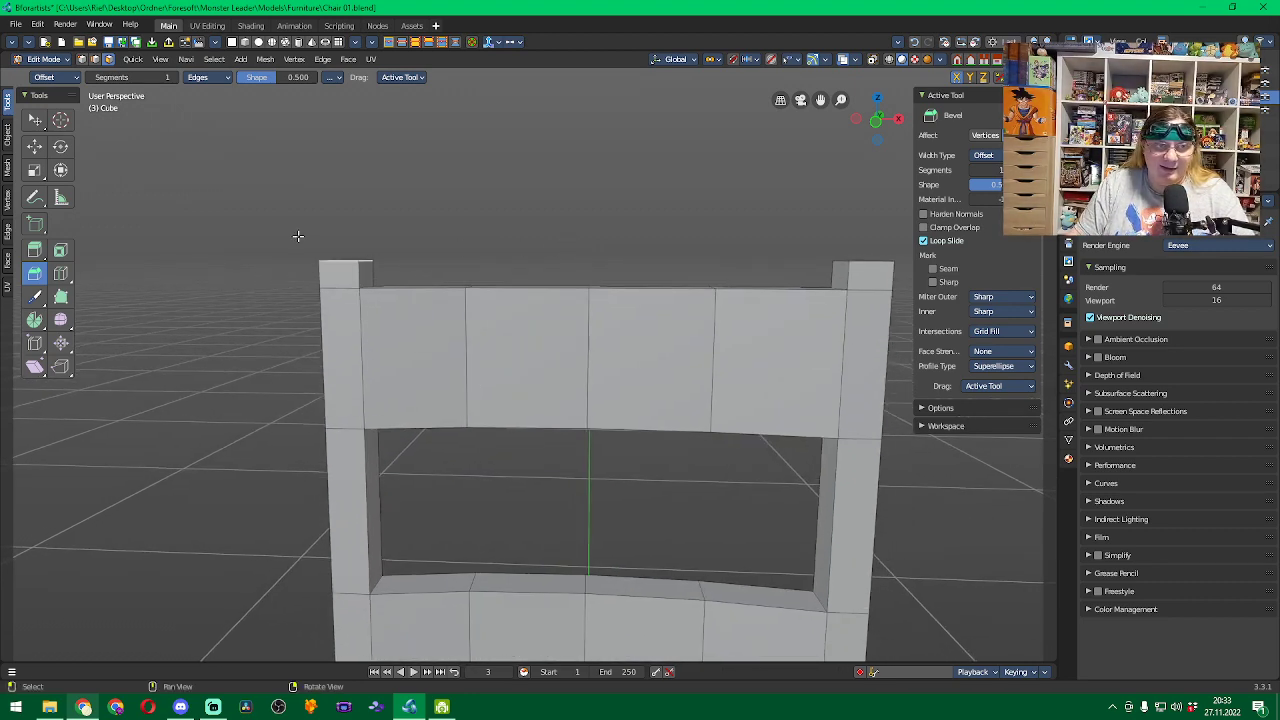
left_click_drag(298, 233, 283, 271)
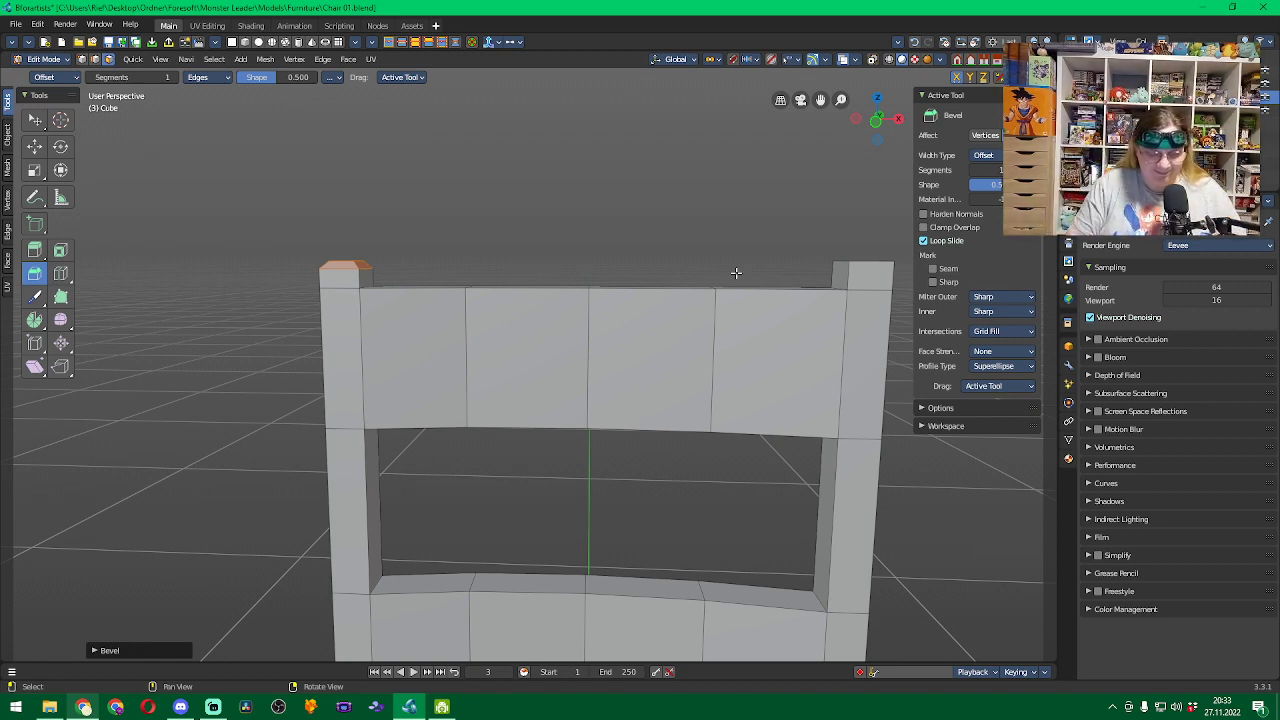
key("alt+a")
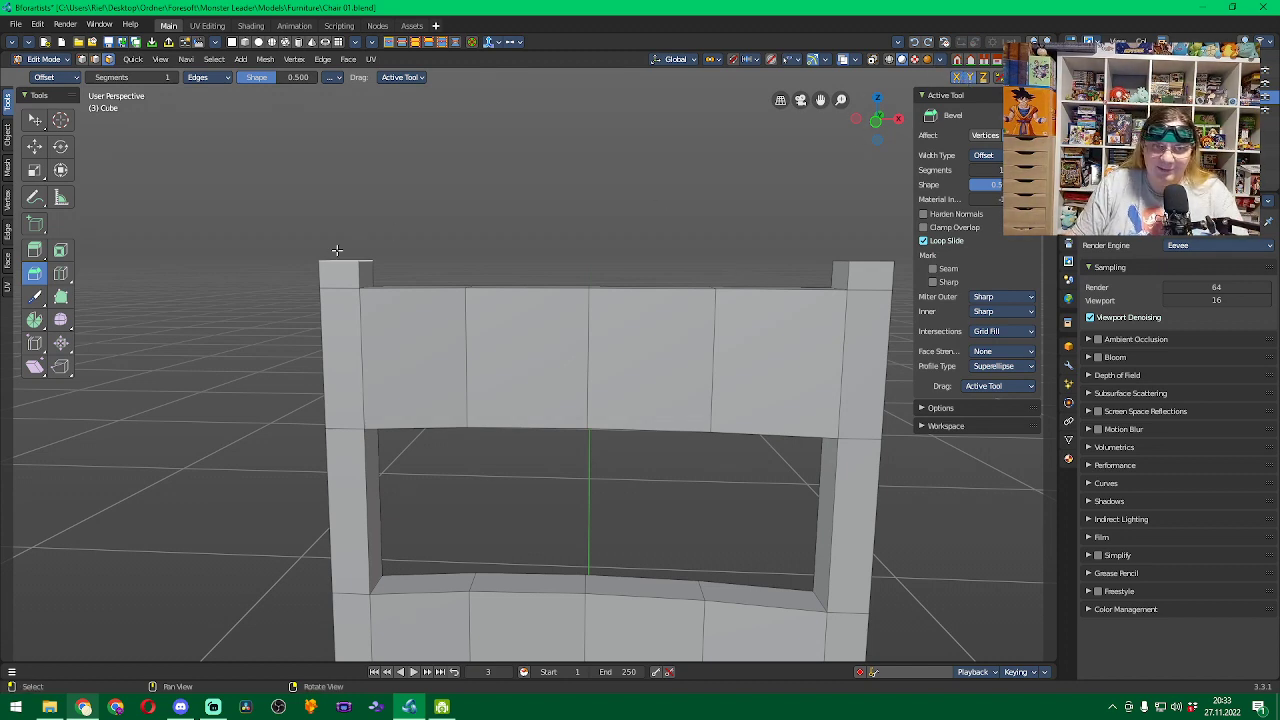
key("ctrl+b")
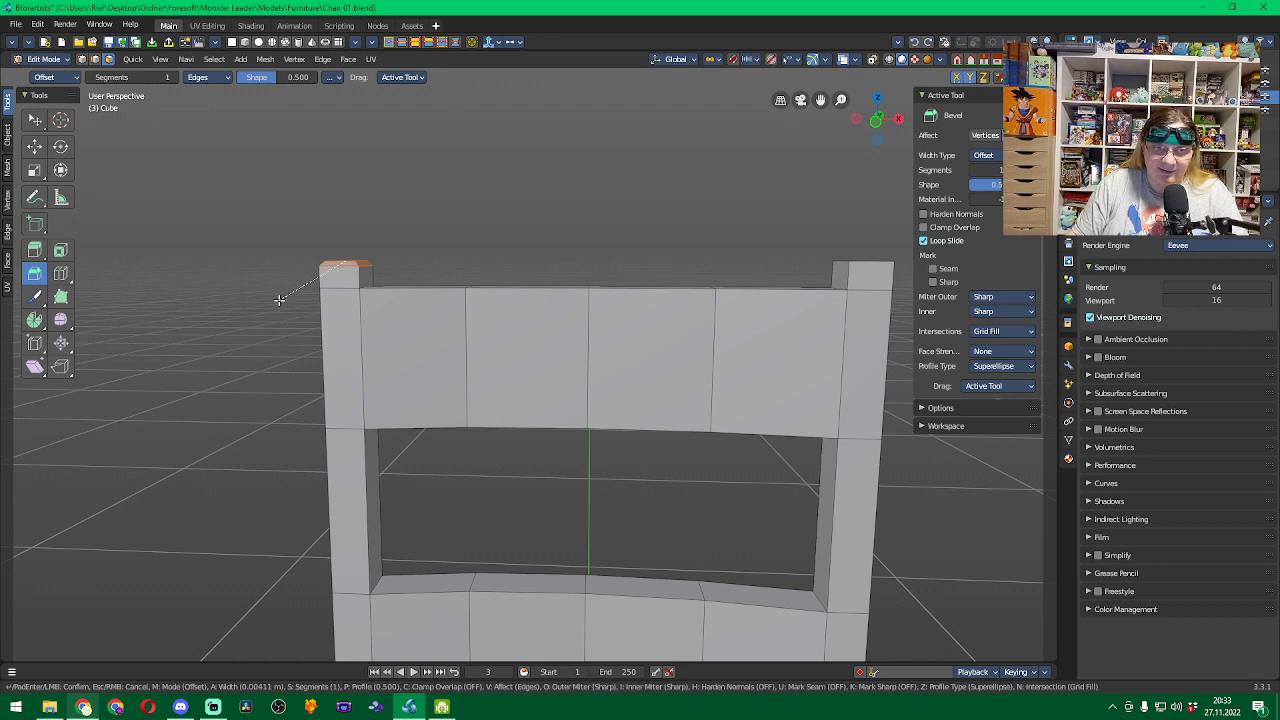
left_click(279, 300)
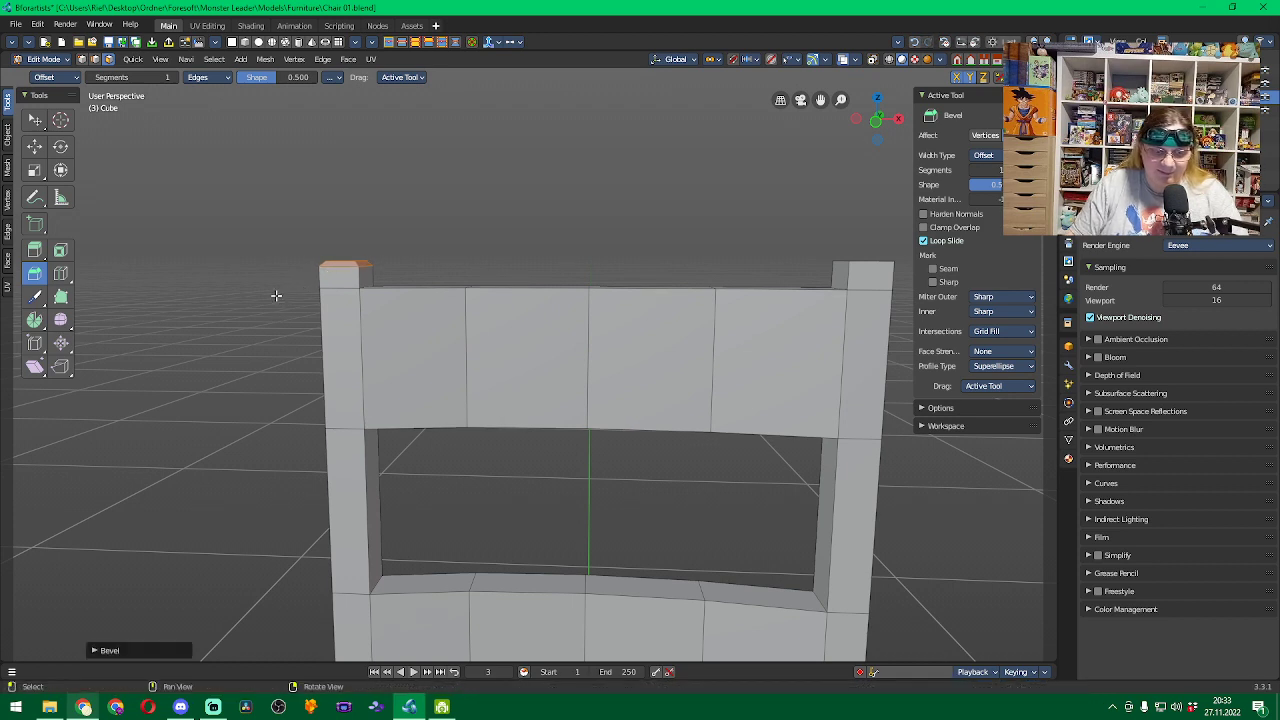
left_click(276, 295)
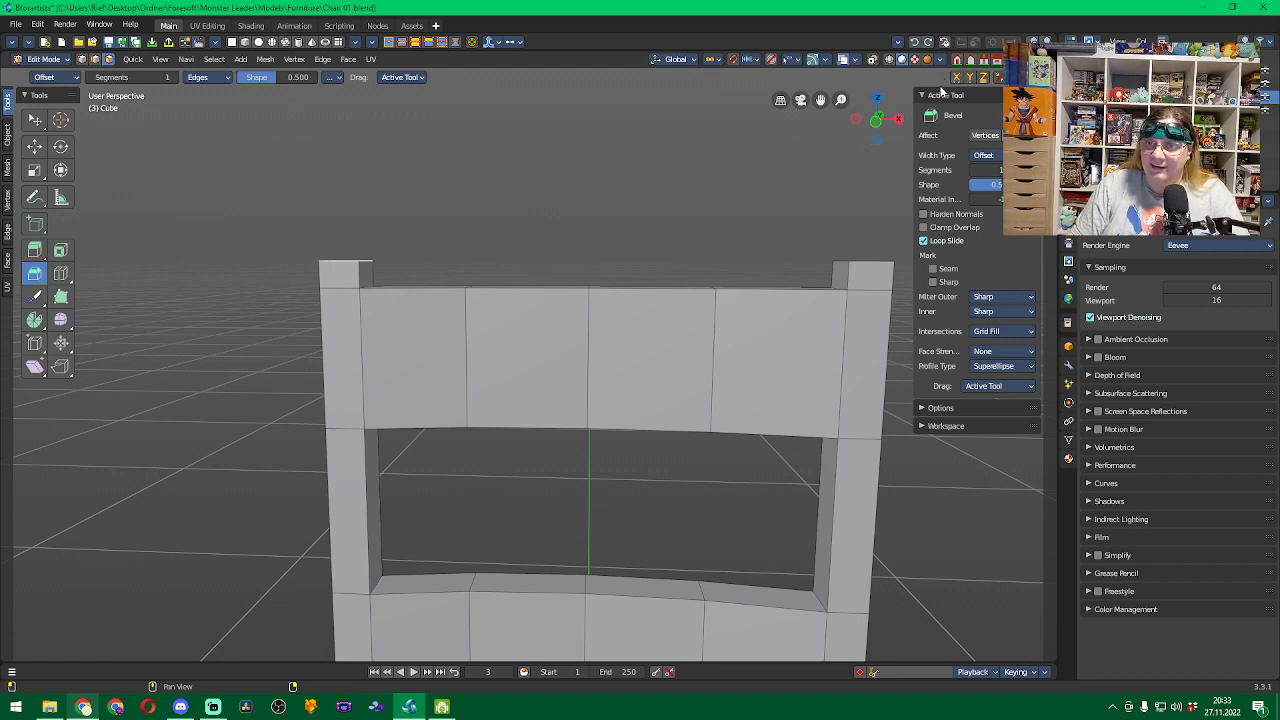
left_click(334, 268)
left_click_drag(296, 257, 290, 286)
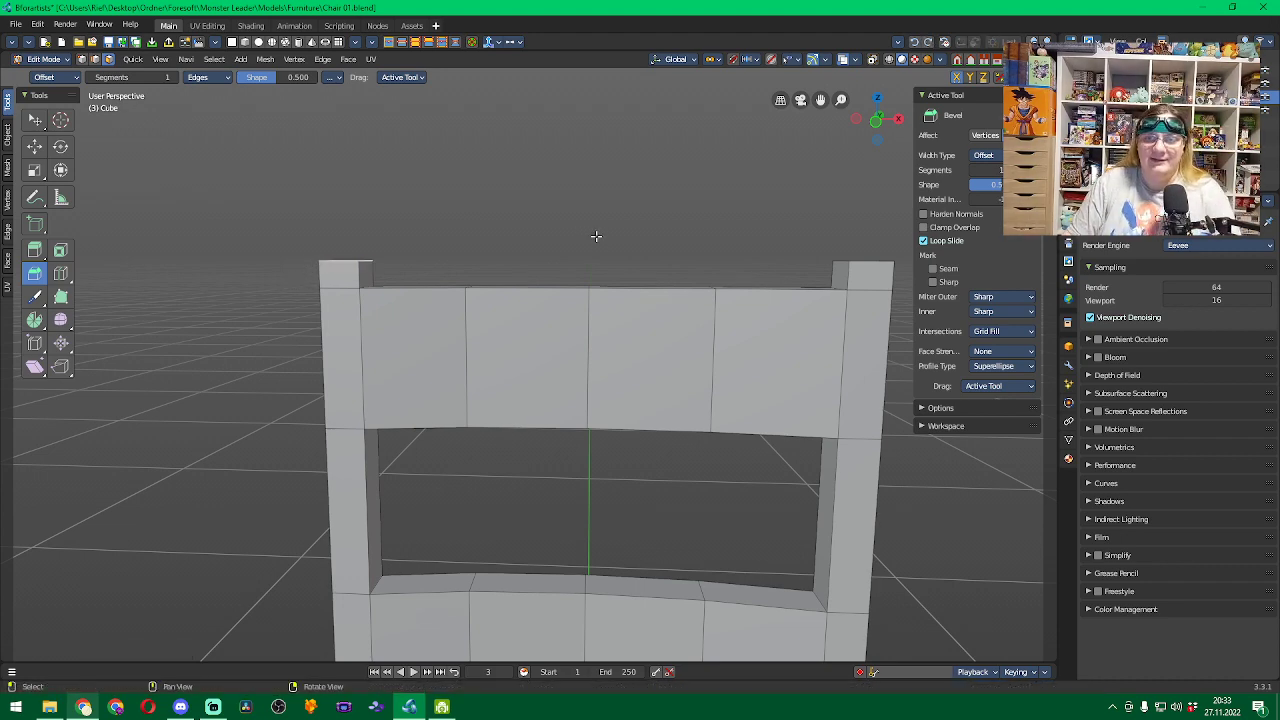
Bevel the top faces of both back posts together in front view with a single segment, about 0.006 m wide.
middle_click_drag(597, 234, 569, 303)
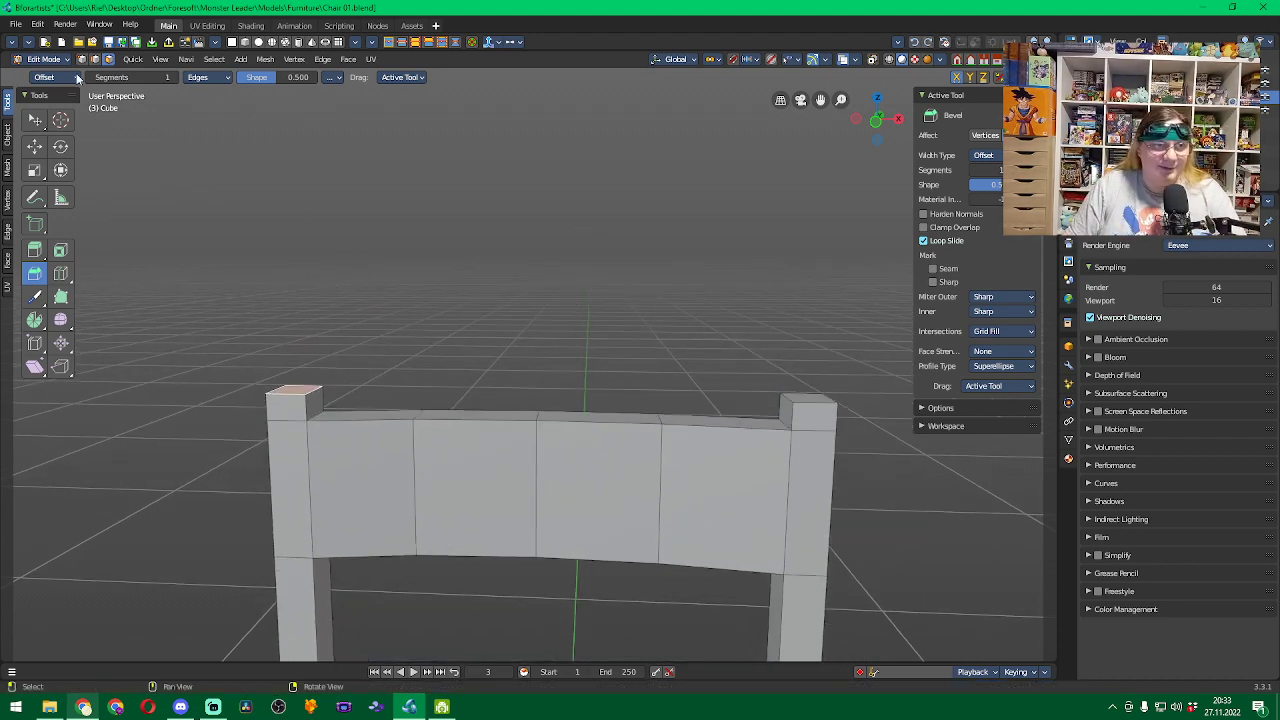
left_click(812, 398, "shift")
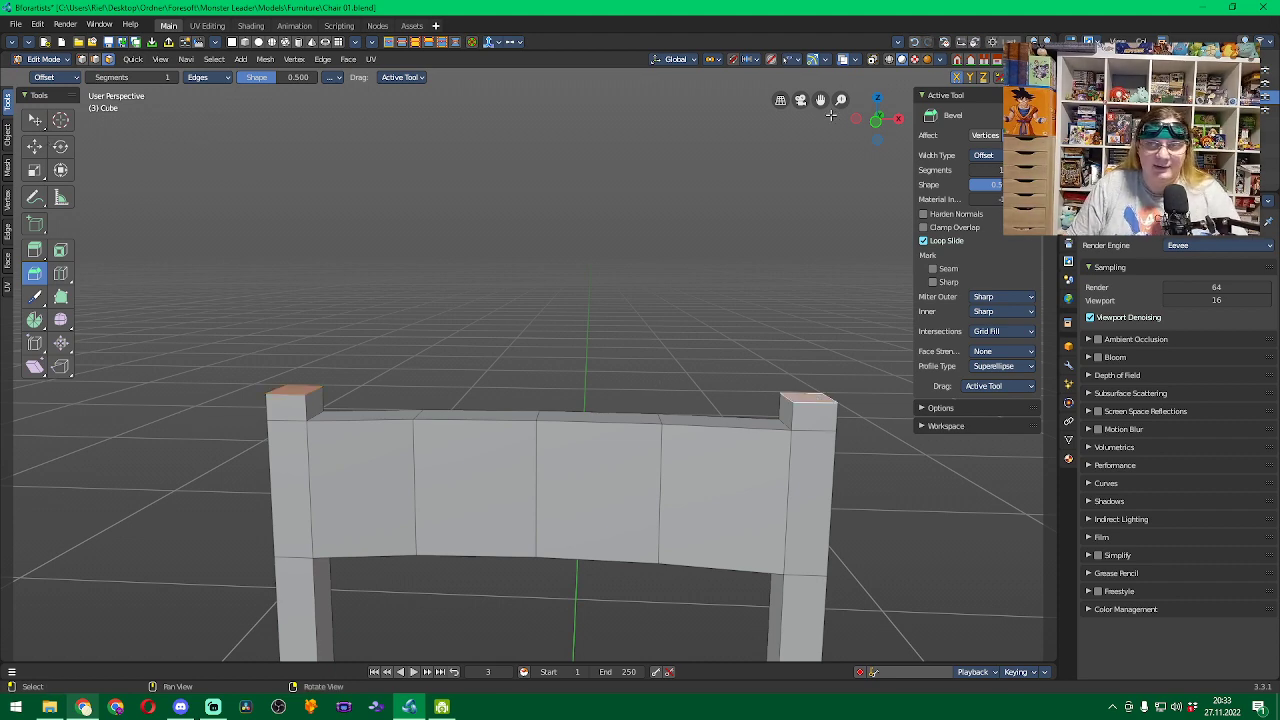
key("KP_1")
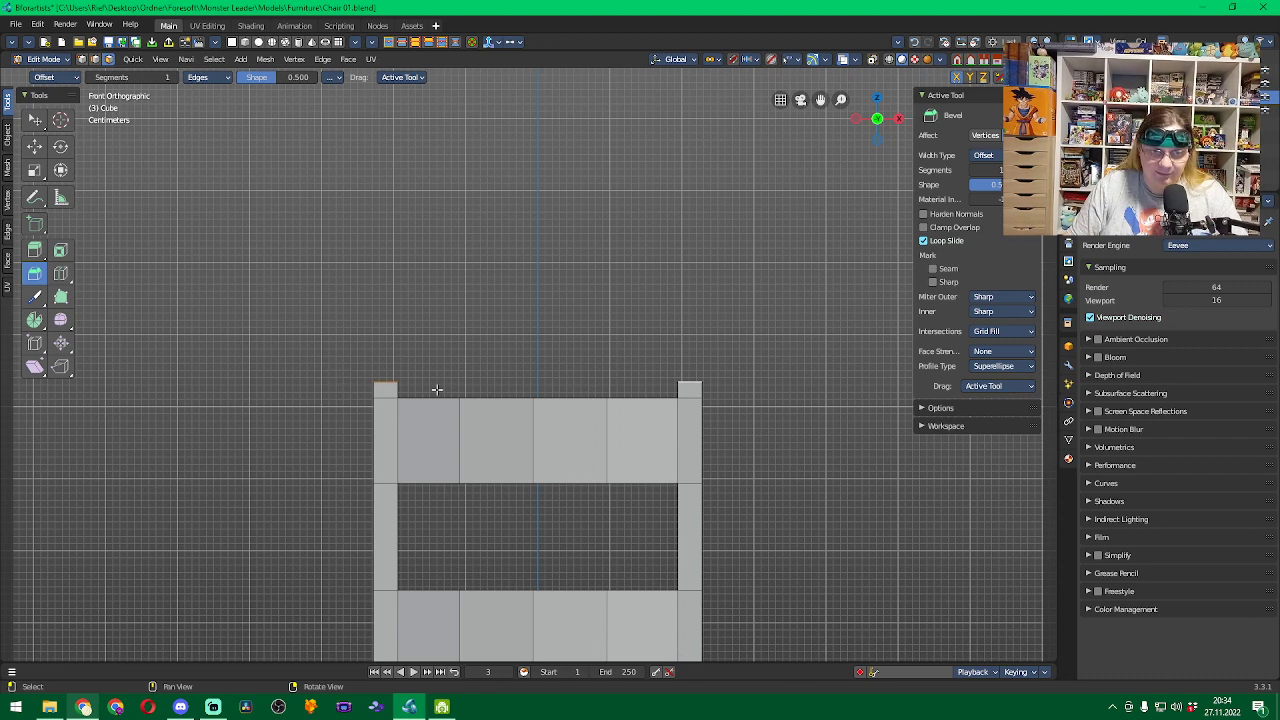
scroll(442, 390, "up", 3)
scroll(442, 390, "up", 1)
key("ctrl+b")
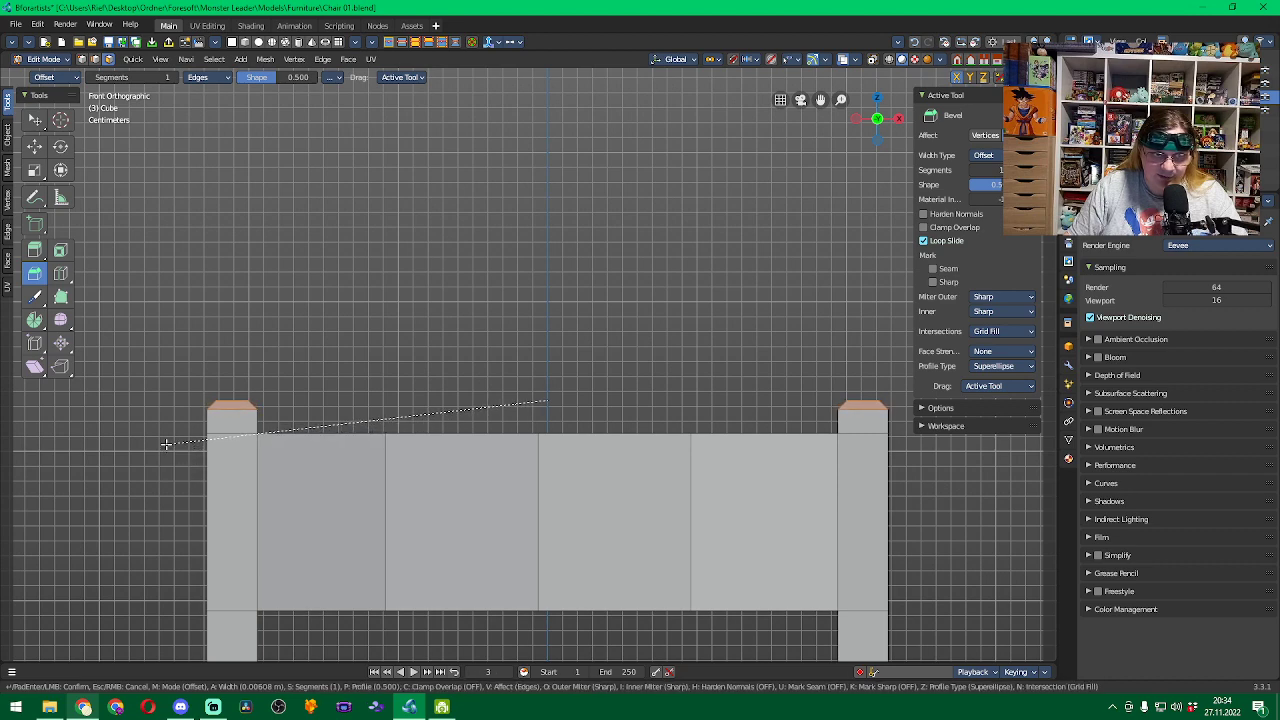
left_click(166, 437)
Select the whole chair mesh, save the file, and clear the selection.
scroll(580, 400, "down", 2)
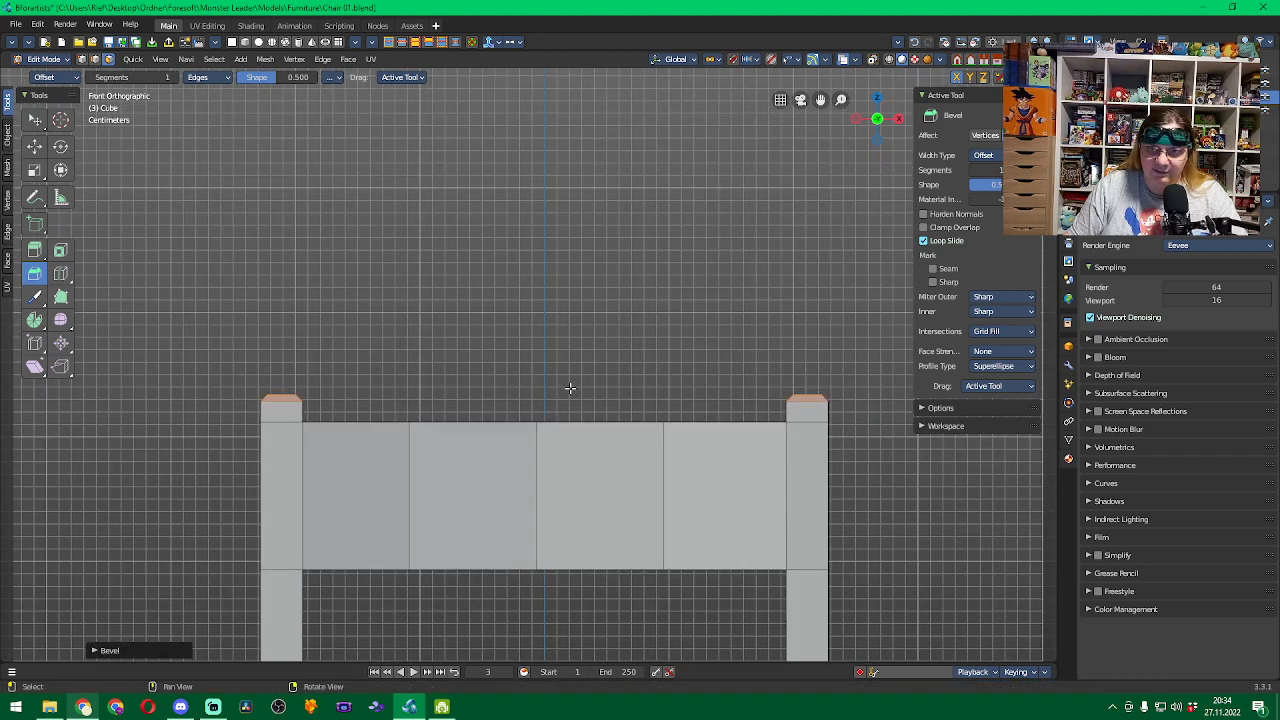
middle_click_drag(577, 383, 697, 237)
scroll(572, 403, "down", 5)
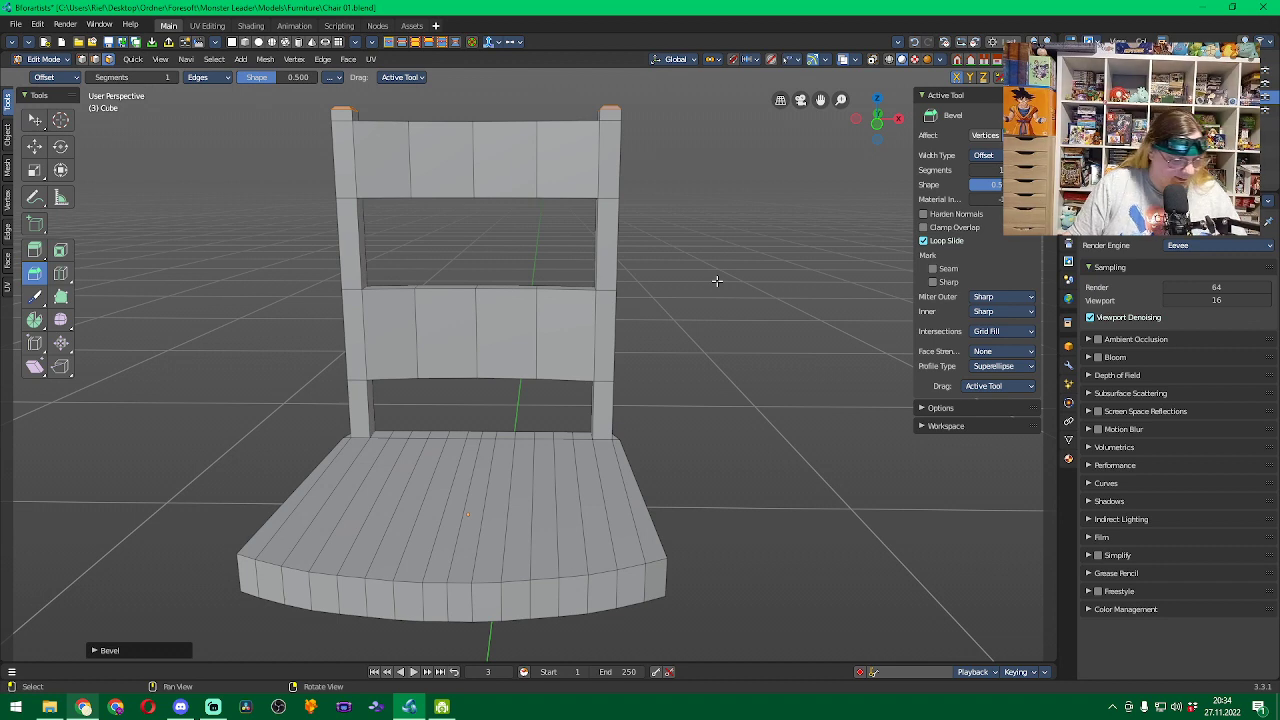
key("a")
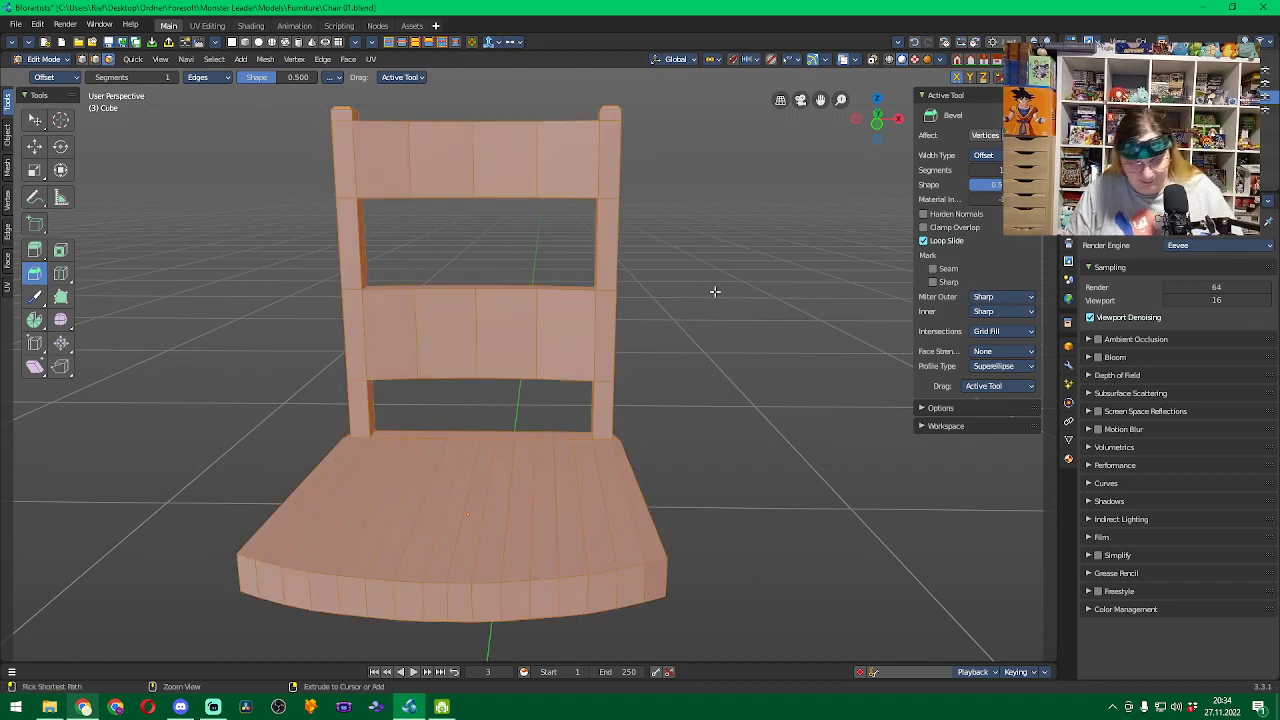
key("ctrl+s")
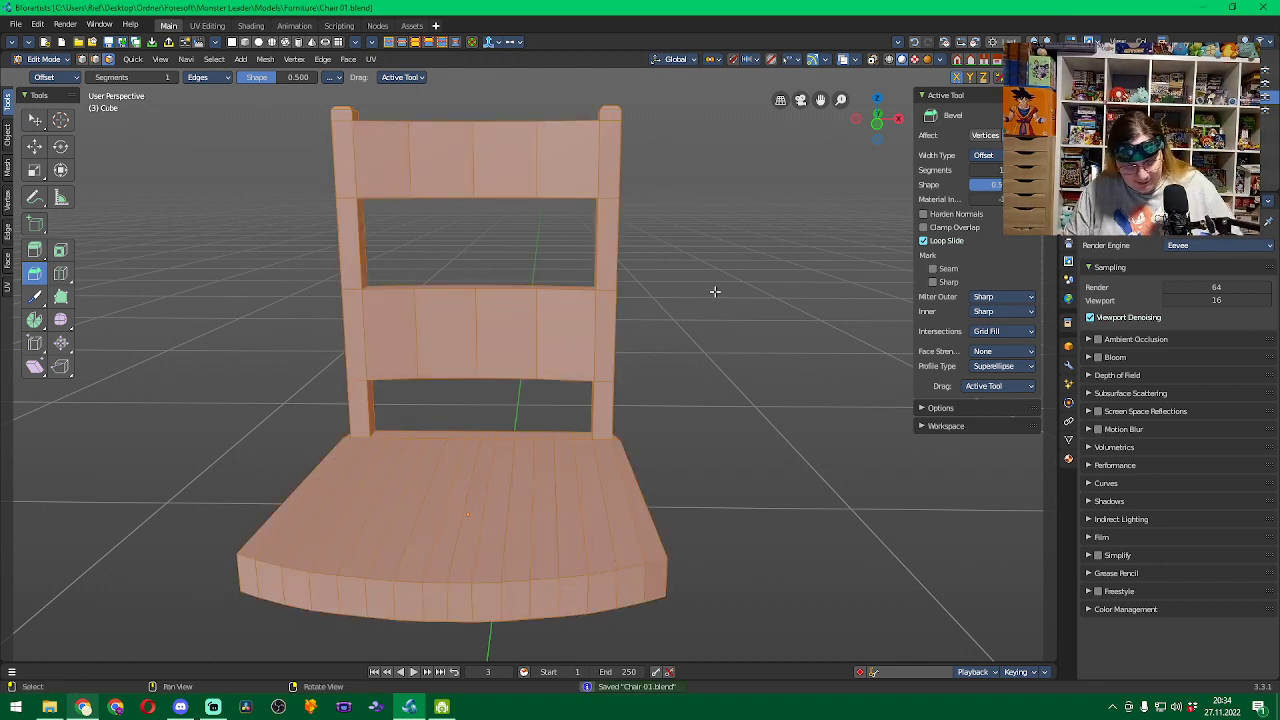
left_click(683, 337)
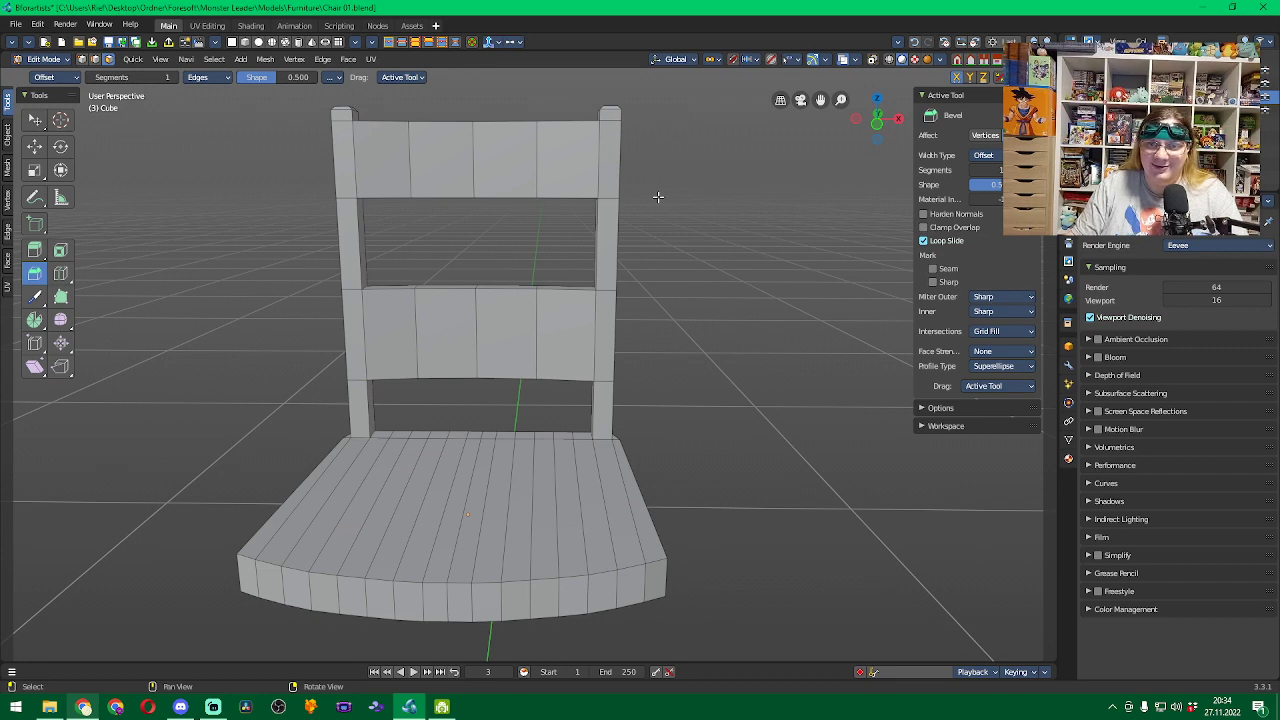
Select the corner vertex where the upper backrest slat's lower edge meets the right back post, in vertex mode.
middle_click_drag(657, 194, 480, 314)
scroll(530, 263, "up", 3)
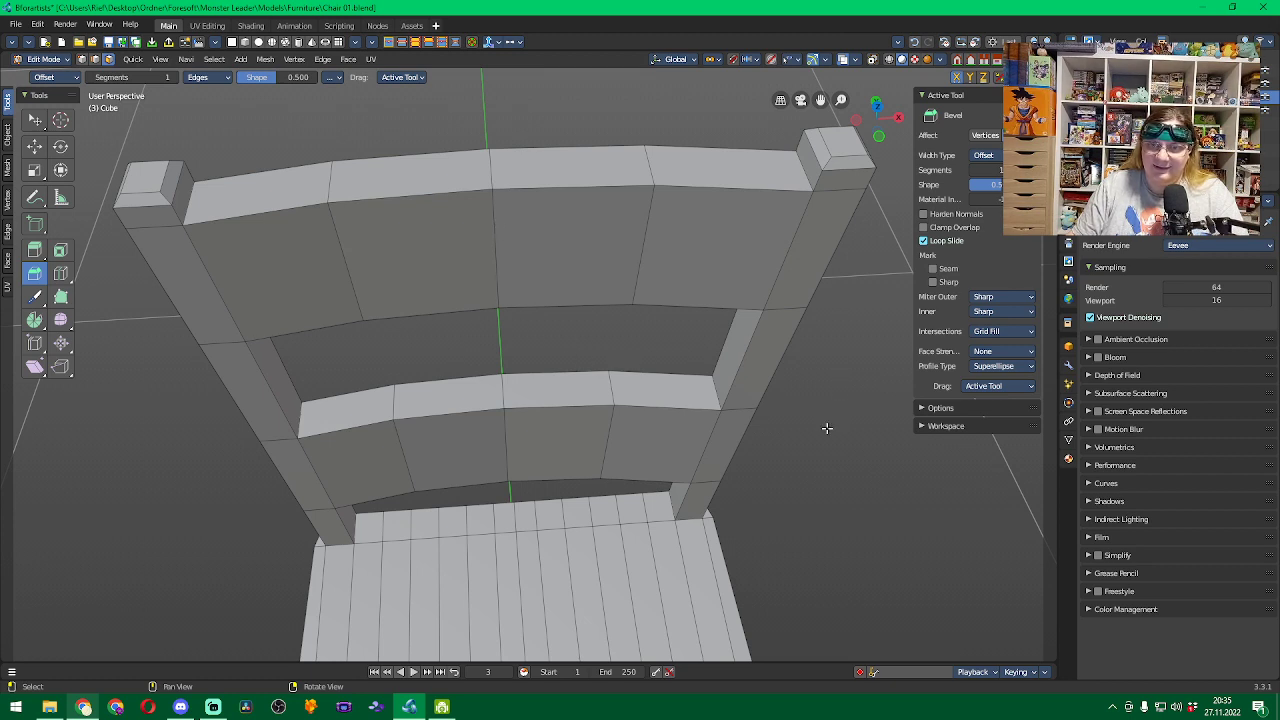
left_click(760, 310)
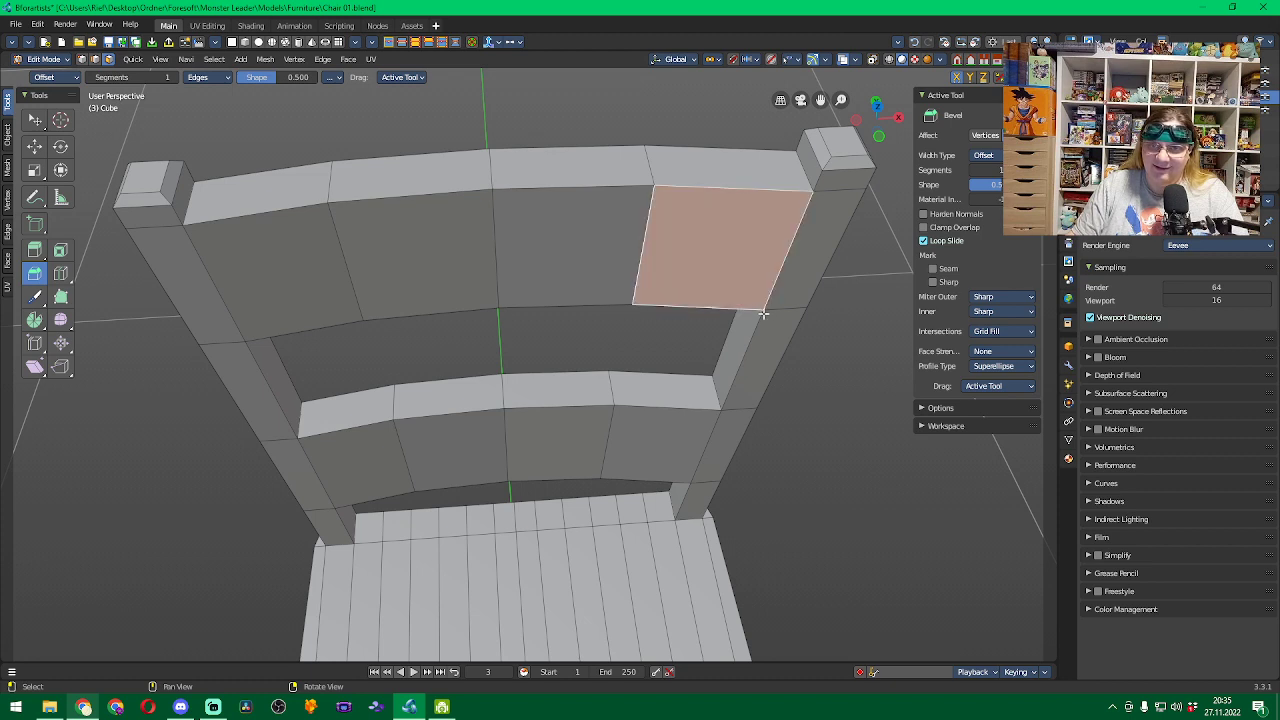
key("1")
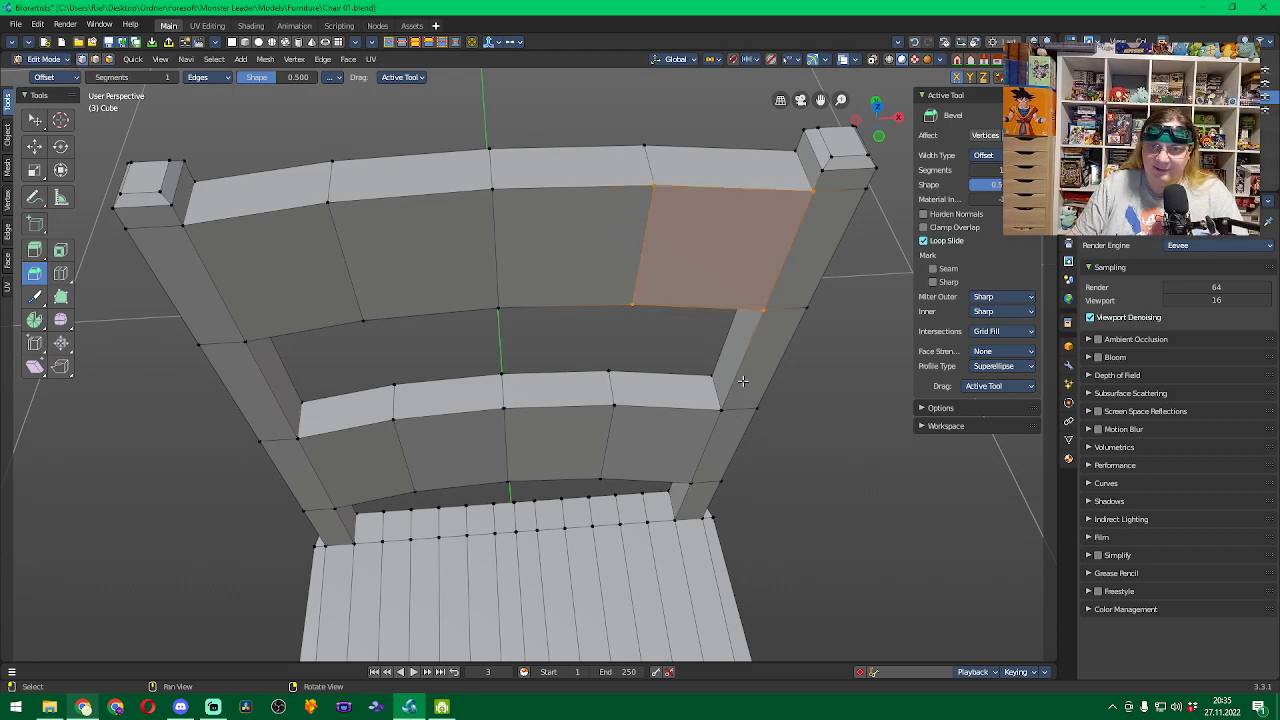
left_click(763, 310)
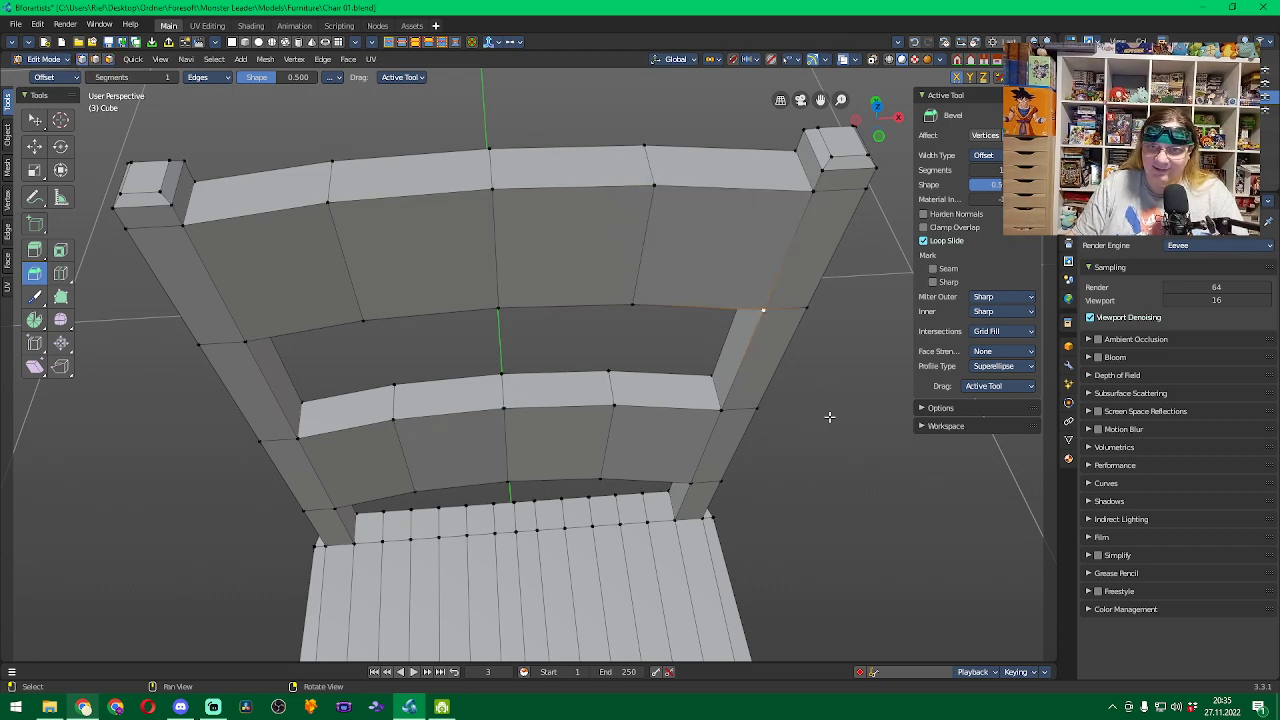
middle_click_drag(829, 412, 831, 266)
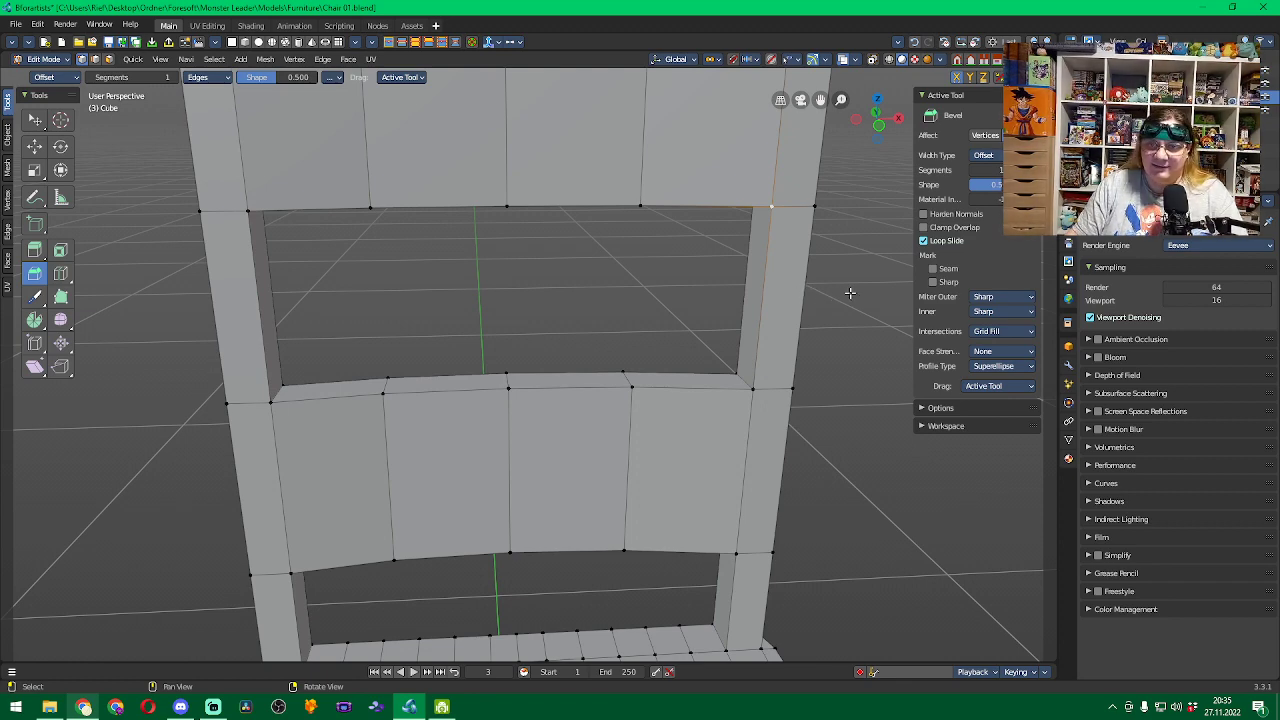
middle_click_drag(845, 291, 770, 306)
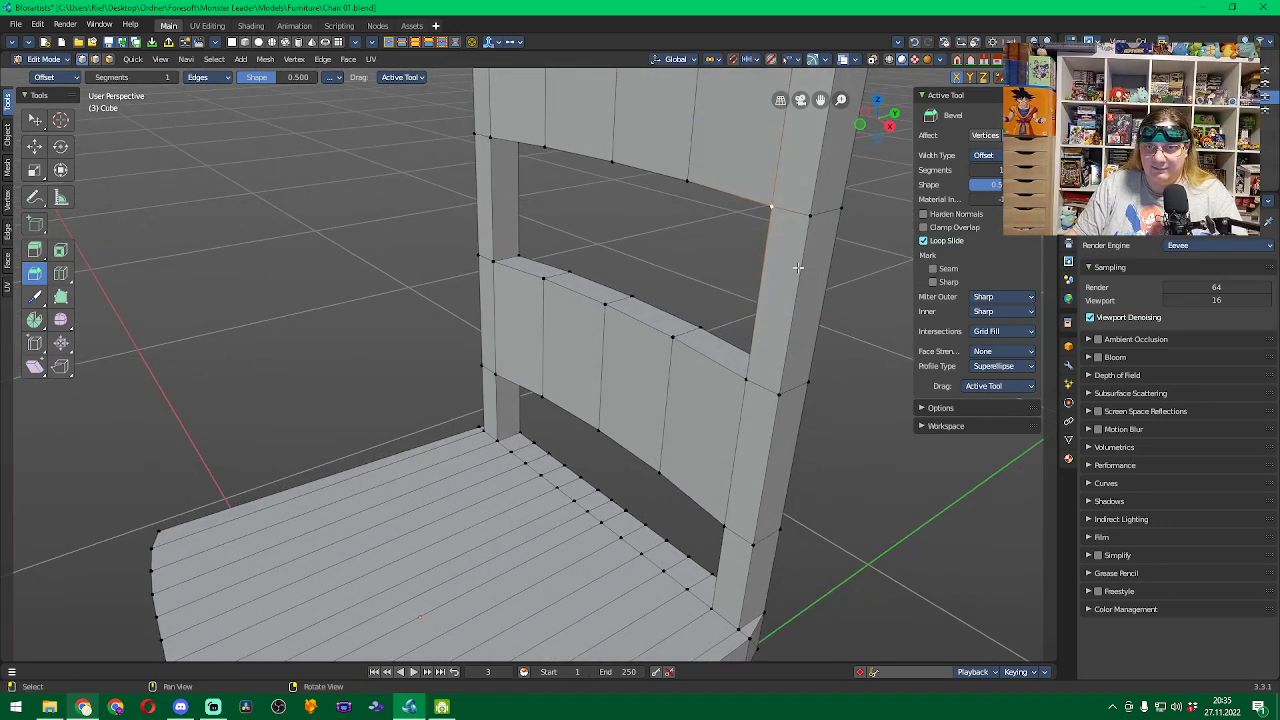
Select the full vertical edge loop along the right back post's front outer corner in edge mode.
left_click(95, 59)
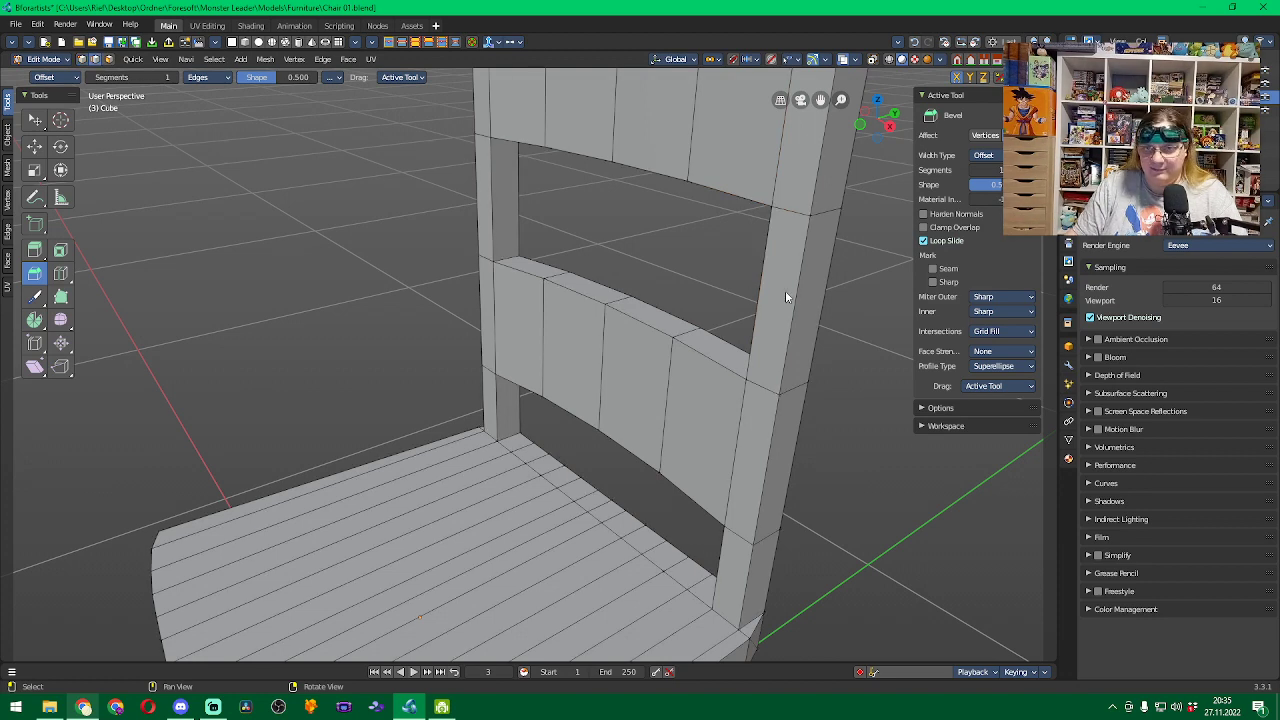
left_click(797, 292)
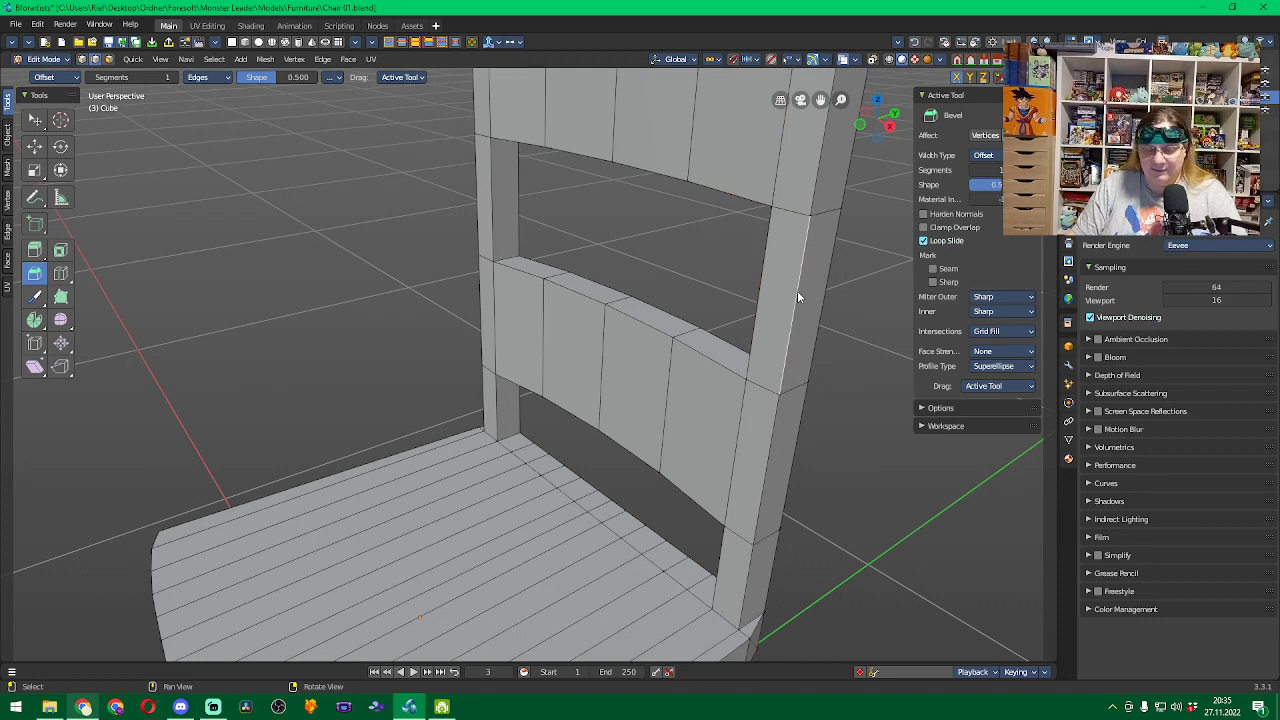
left_click(798, 290, "alt")
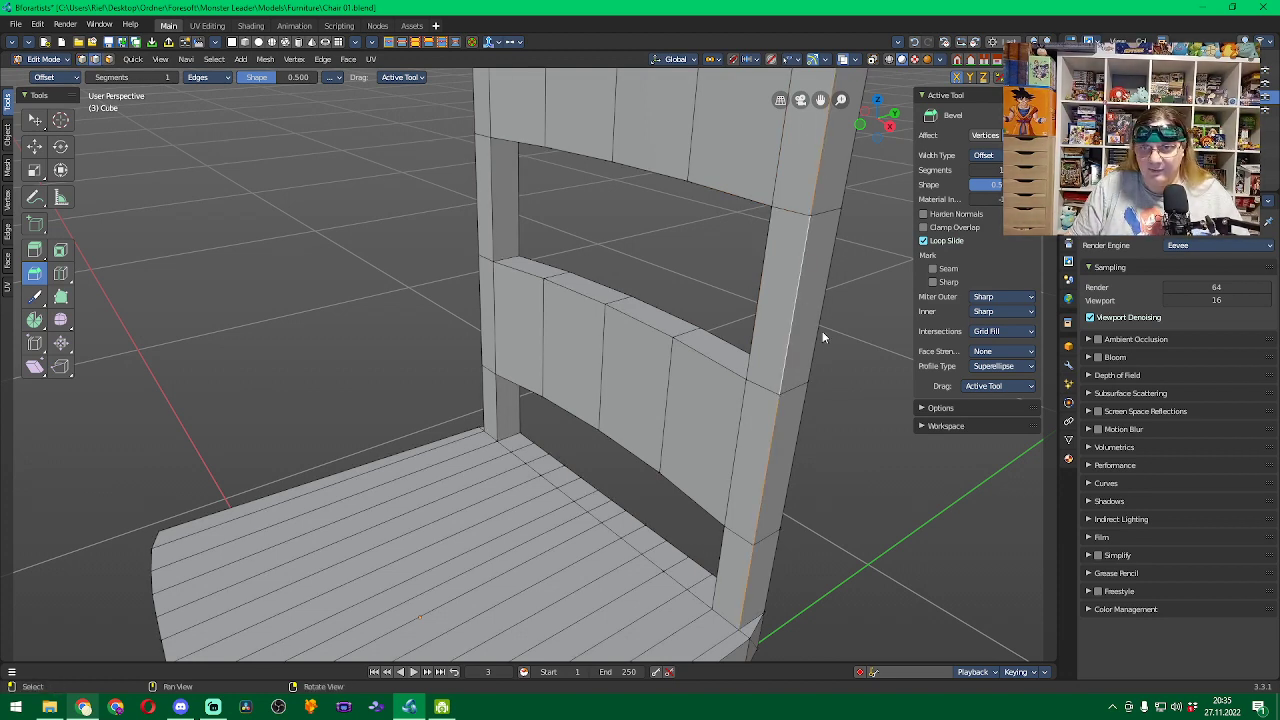
middle_click_drag(822, 337, 820, 418)
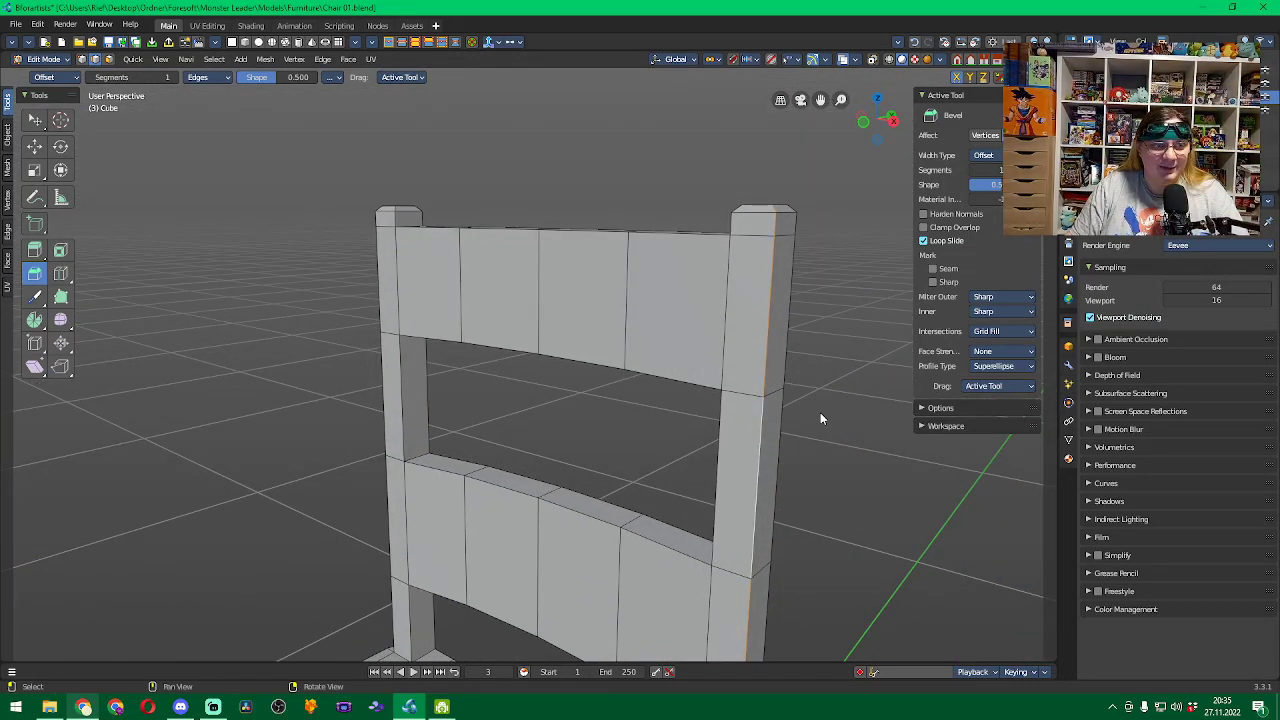
Try beveling the selected front outer edge loop of the right back post with a narrow single-segment bevel.
key("ctrl")
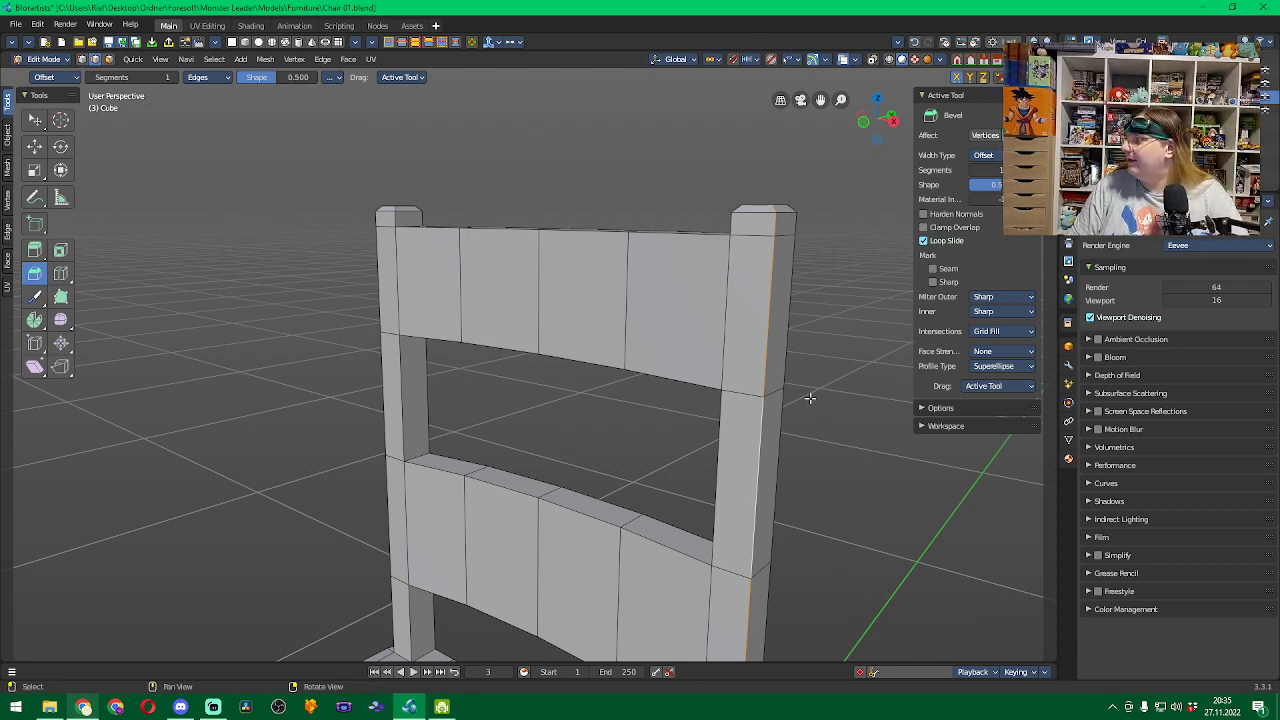
scroll(810, 398, "up", 1)
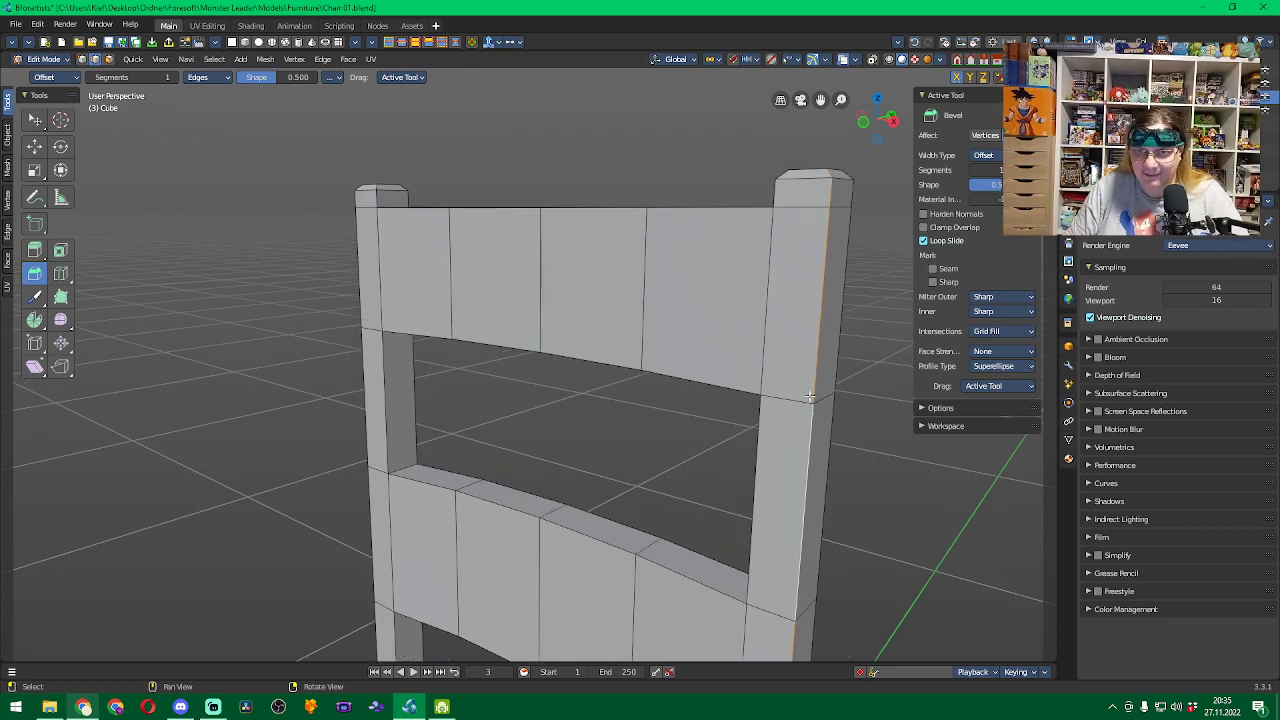
left_click_drag(688, 438, 679, 439)
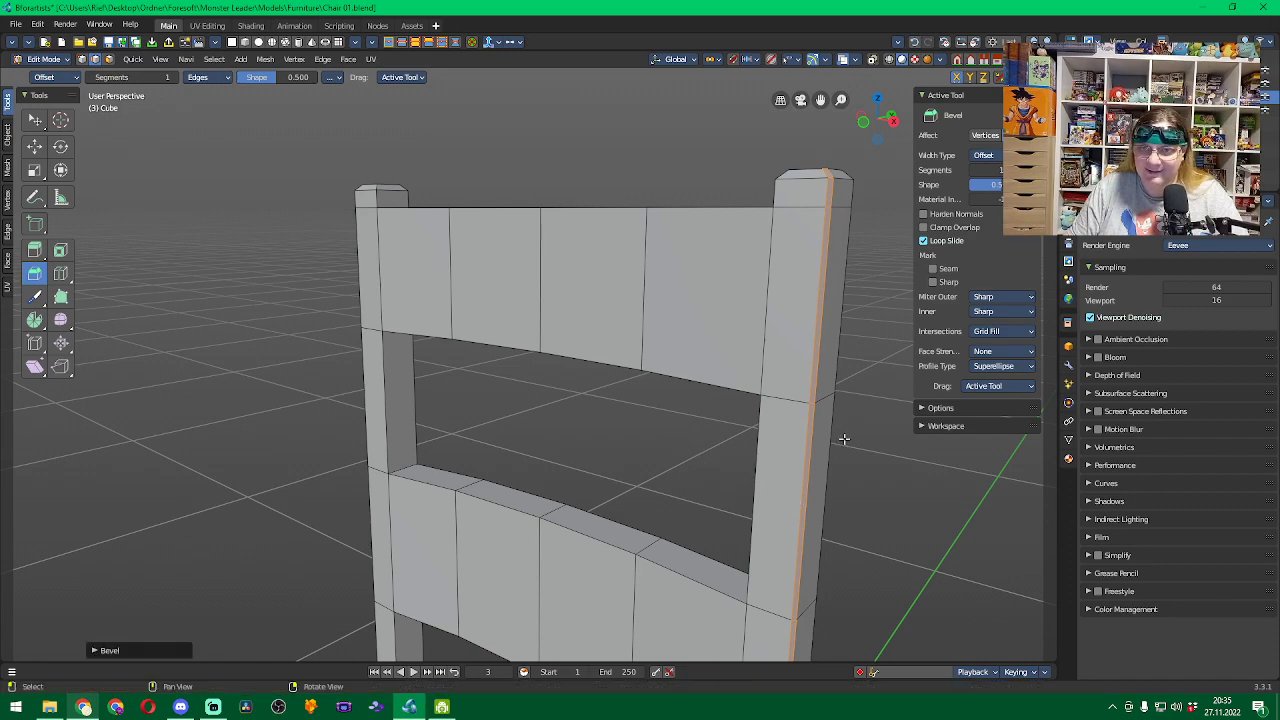
middle_click_drag(896, 439, 846, 354)
scroll(846, 354, "down", 2)
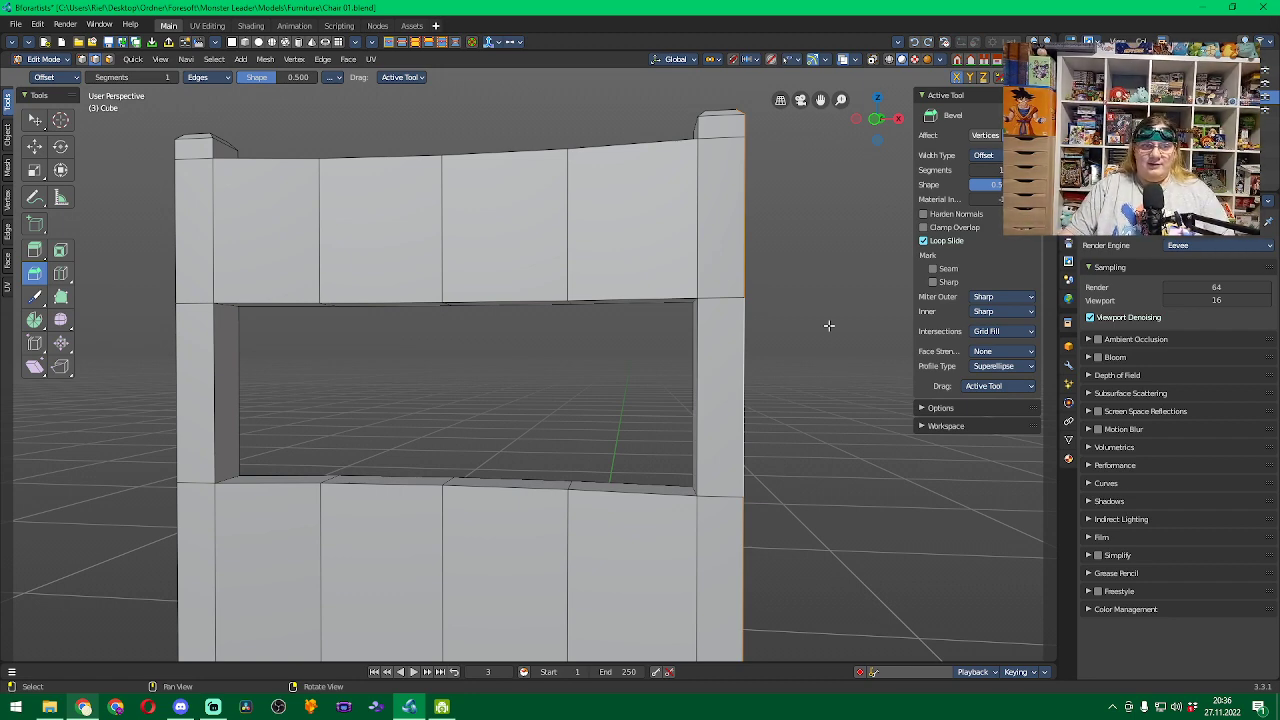
Examine the chair from the front, checking the backrest slats and both back posts up close.
middle_click_drag(475, 370, 520, 380, "shift")
scroll(523, 379, "down", 3)
scroll(523, 379, "down", 1)
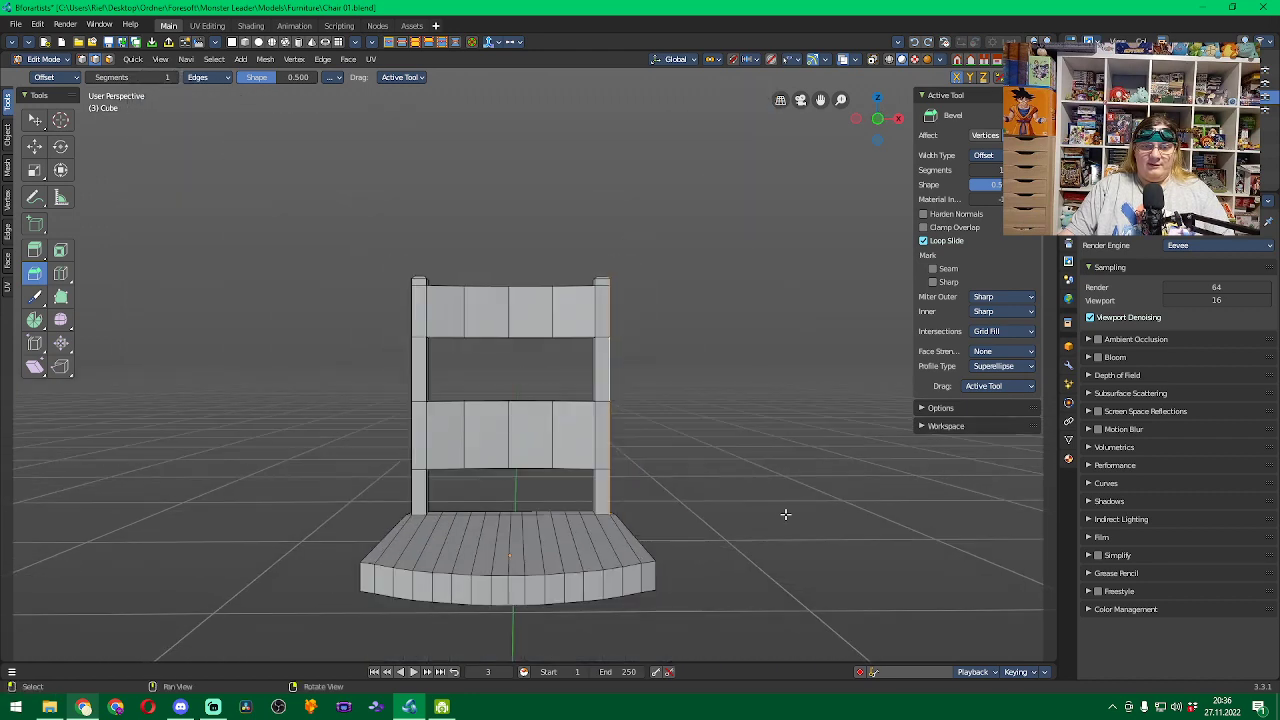
mouse_move(737, 526)
middle_mouse_down()
mouse_move(729, 478)
mouse_move(734, 514)
middle_mouse_up()
scroll(537, 375, "up", 3)
scroll(594, 363, "up", 2)
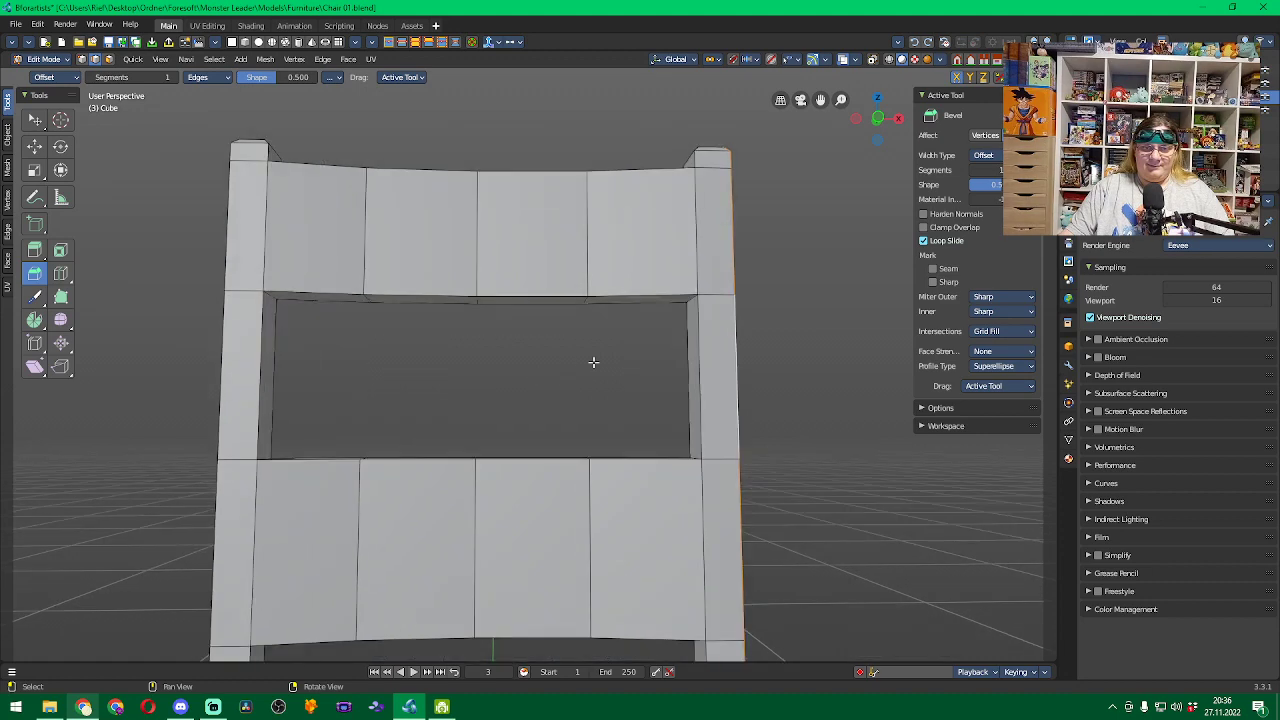
middle_click_drag(594, 363, 523, 403)
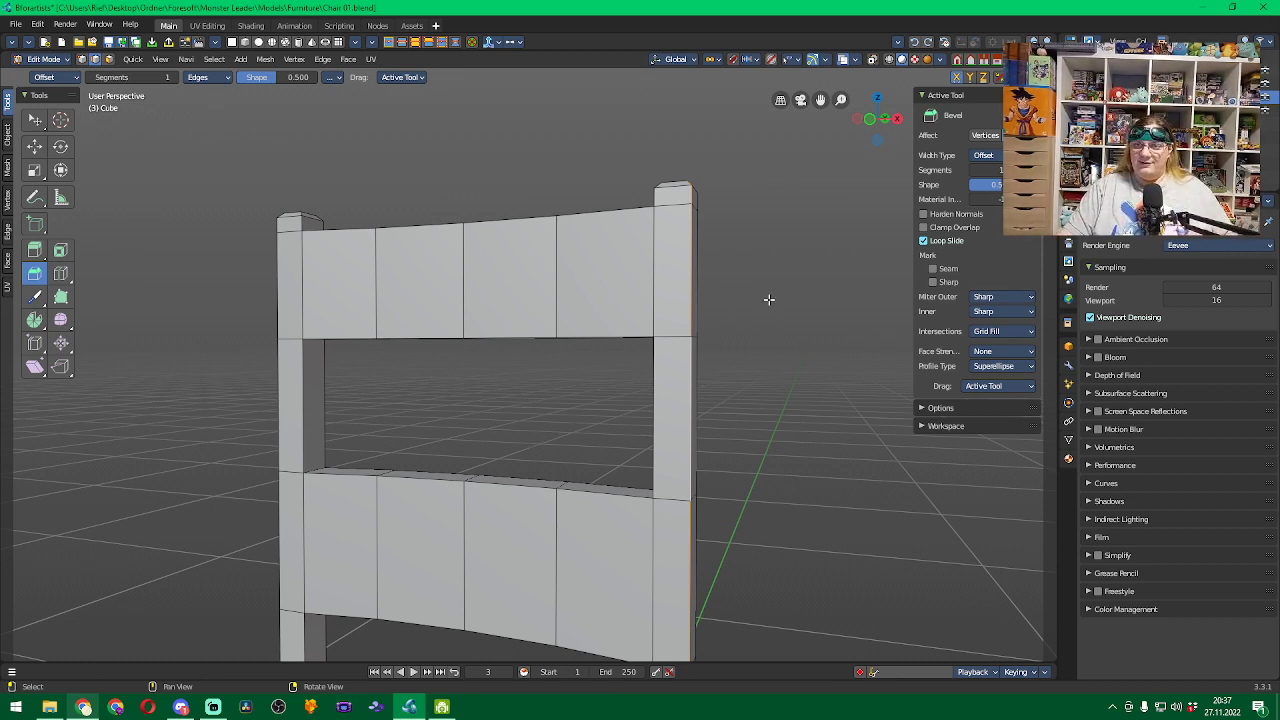
scroll(772, 330, "up", 3)
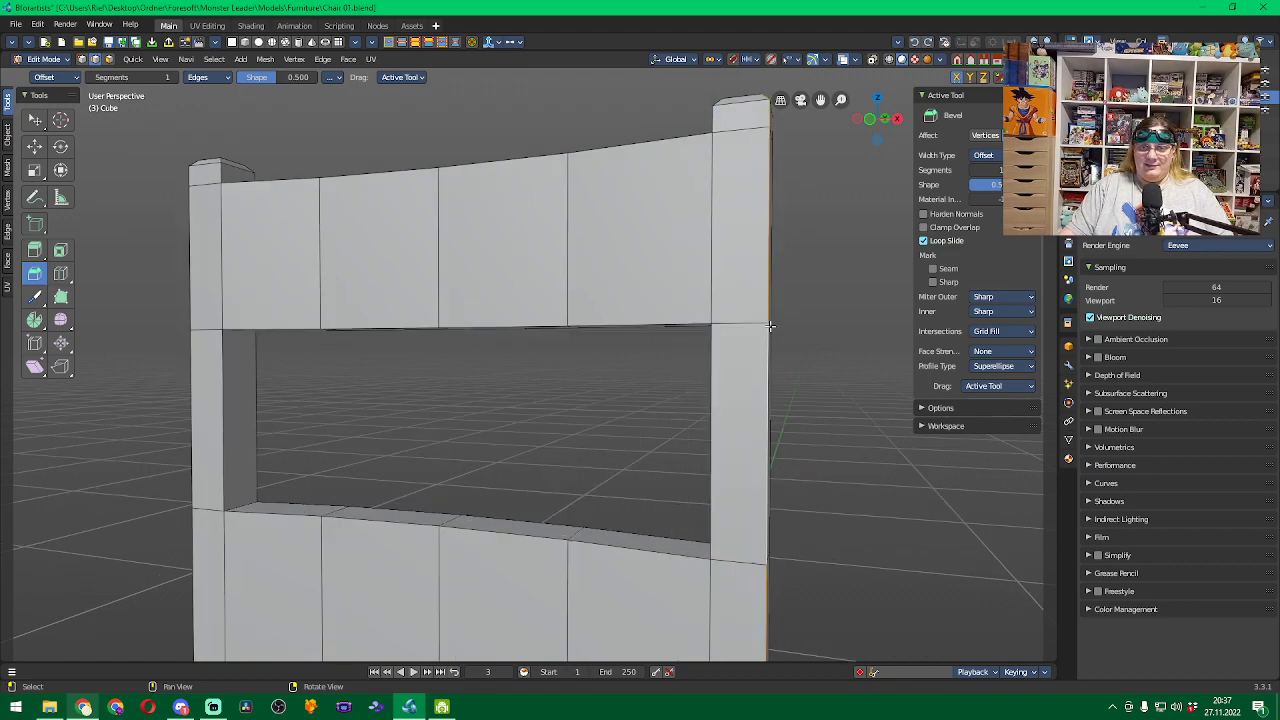
Try beveling the right back post's front outer edge loop with one segment, about 0.0075 m wide, and undo it.
mouse_move(834, 358)
middle_mouse_down()
mouse_move(633, 373)
mouse_move(869, 363)
mouse_move(823, 360)
middle_mouse_up()
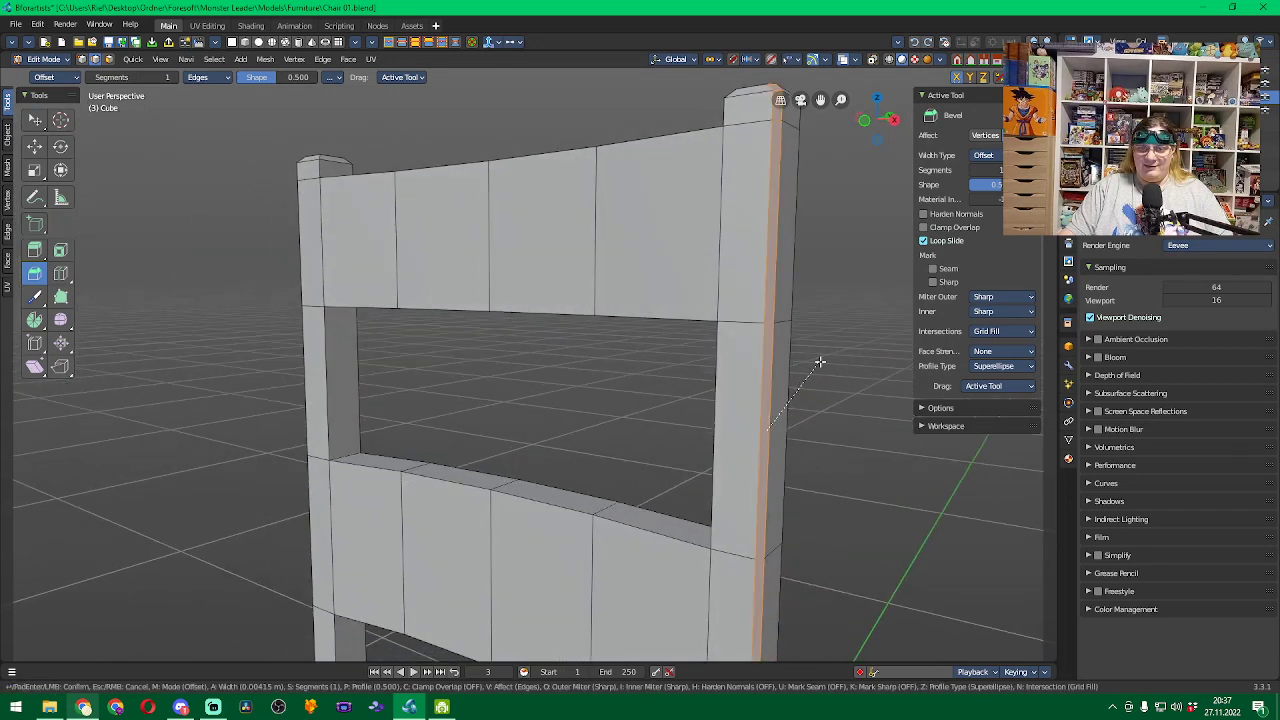
left_click(823, 360, "alt")
key("ctrl+b")
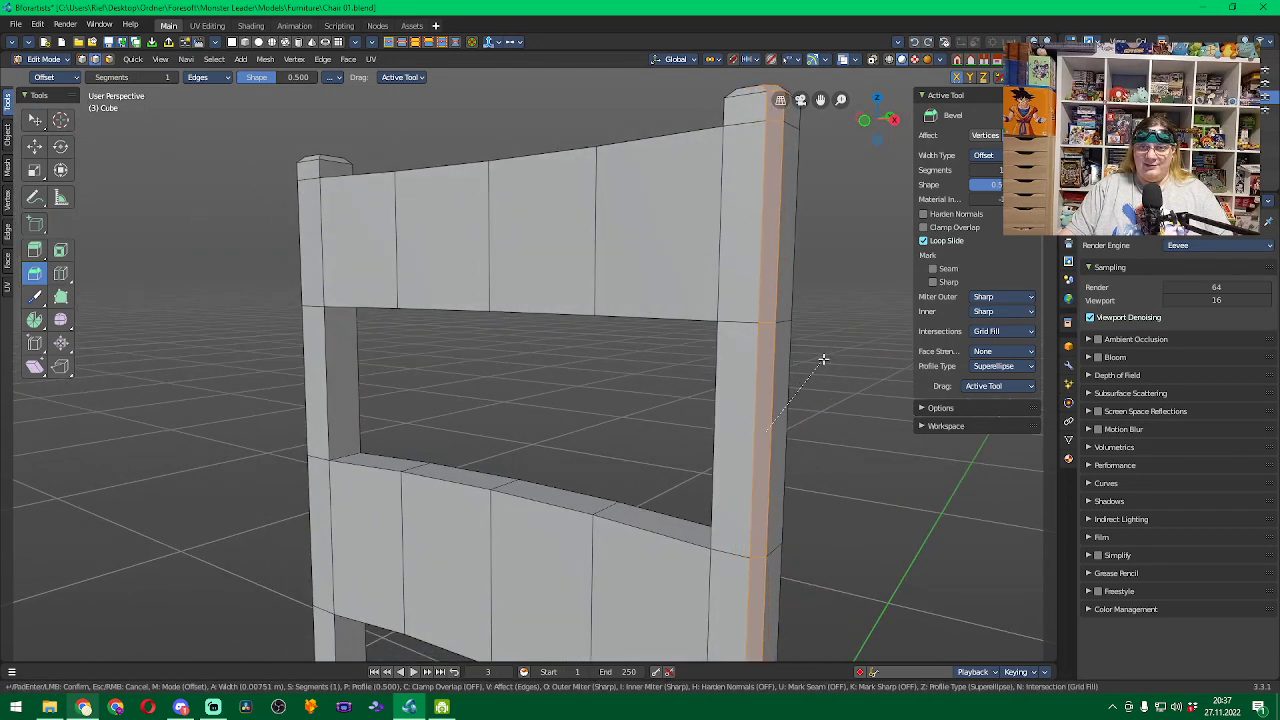
left_click(823, 360)
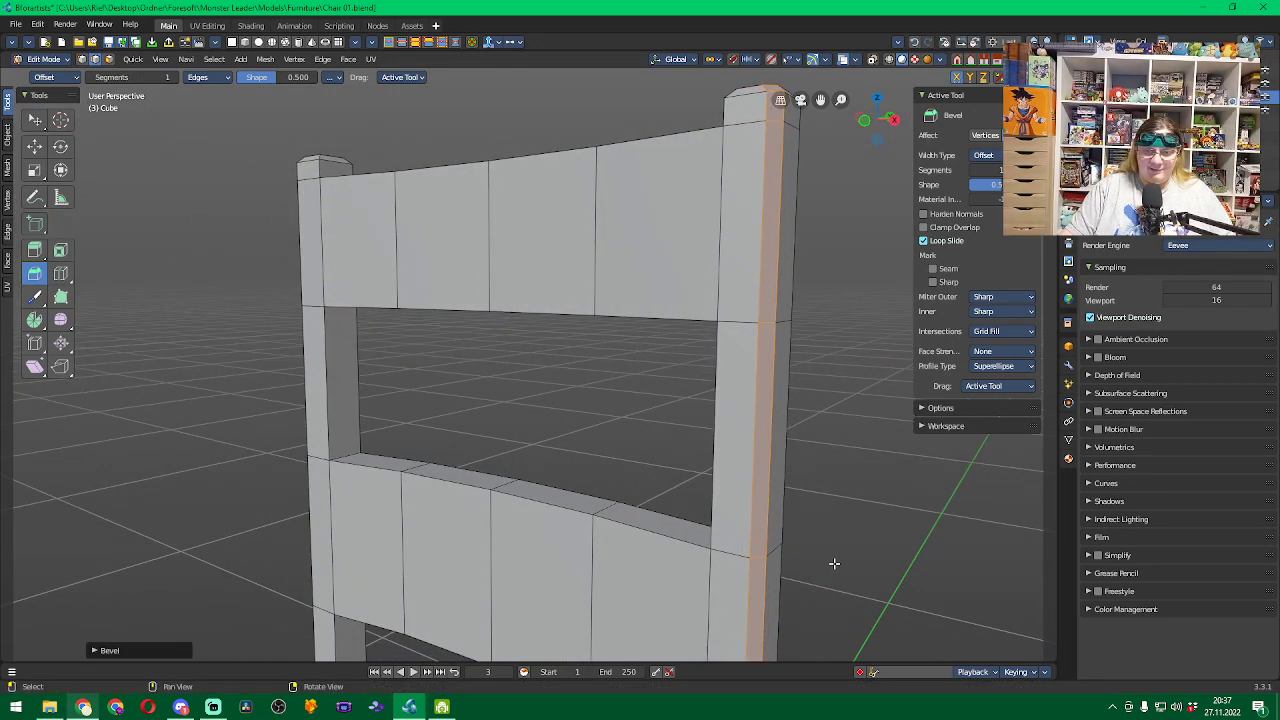
middle_click_drag(831, 563, 827, 225)
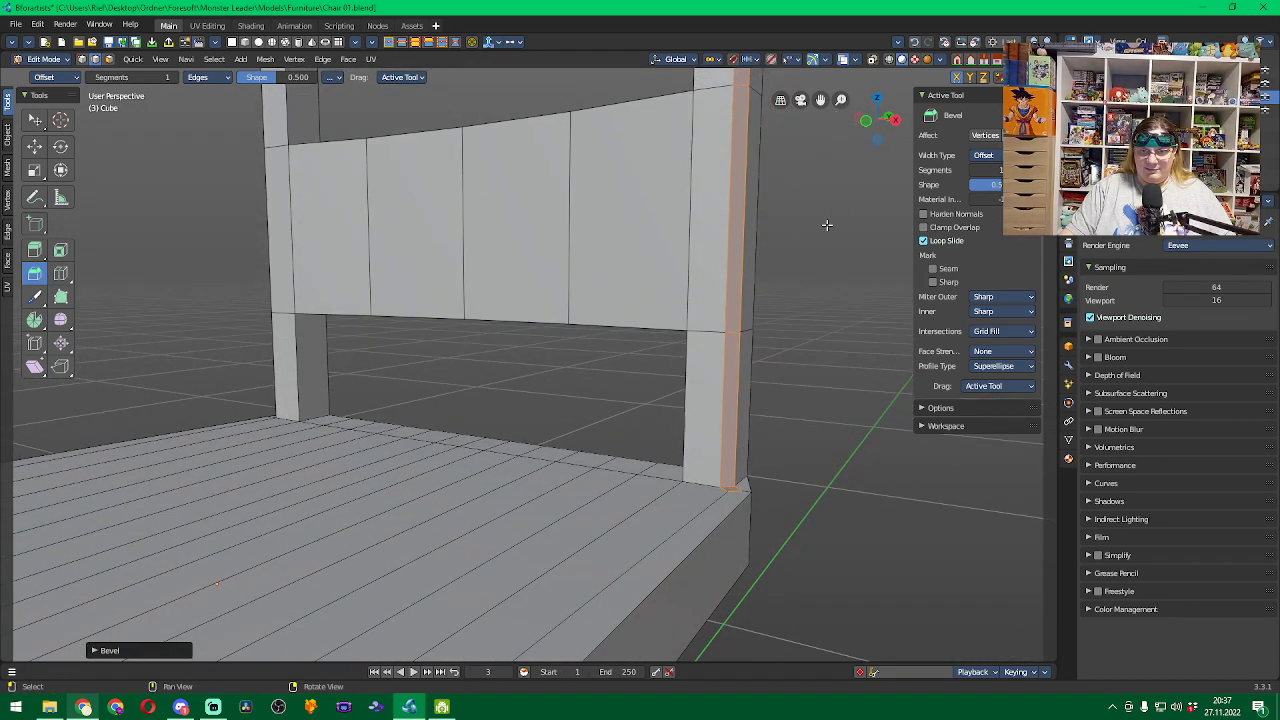
left_click(817, 454)
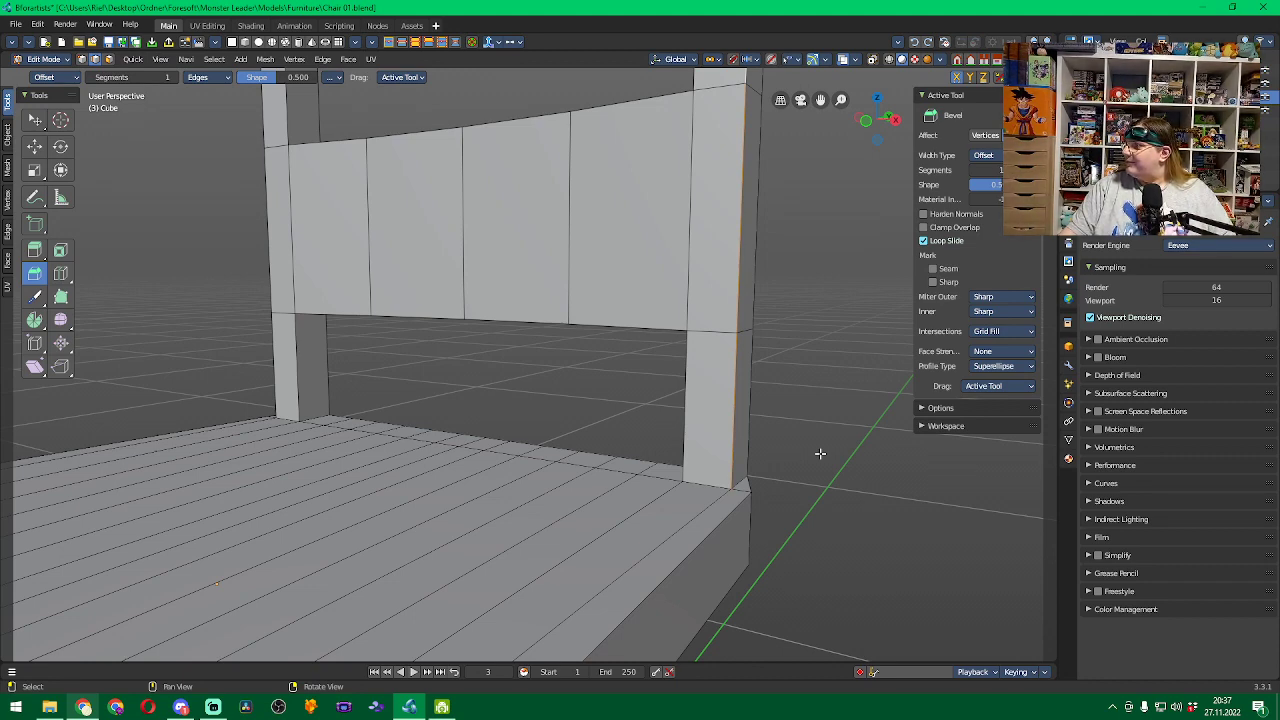
middle_click_drag(817, 337, 745, 385)
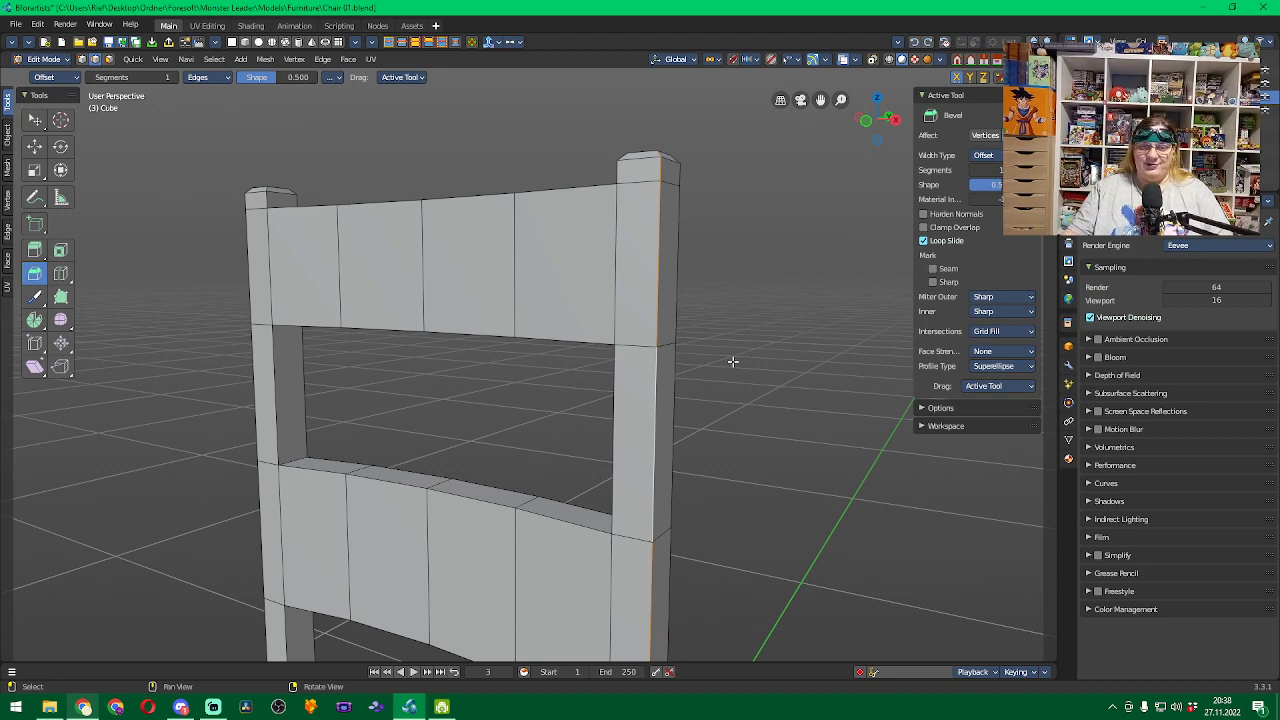
middle_click_drag(734, 360, 780, 410)
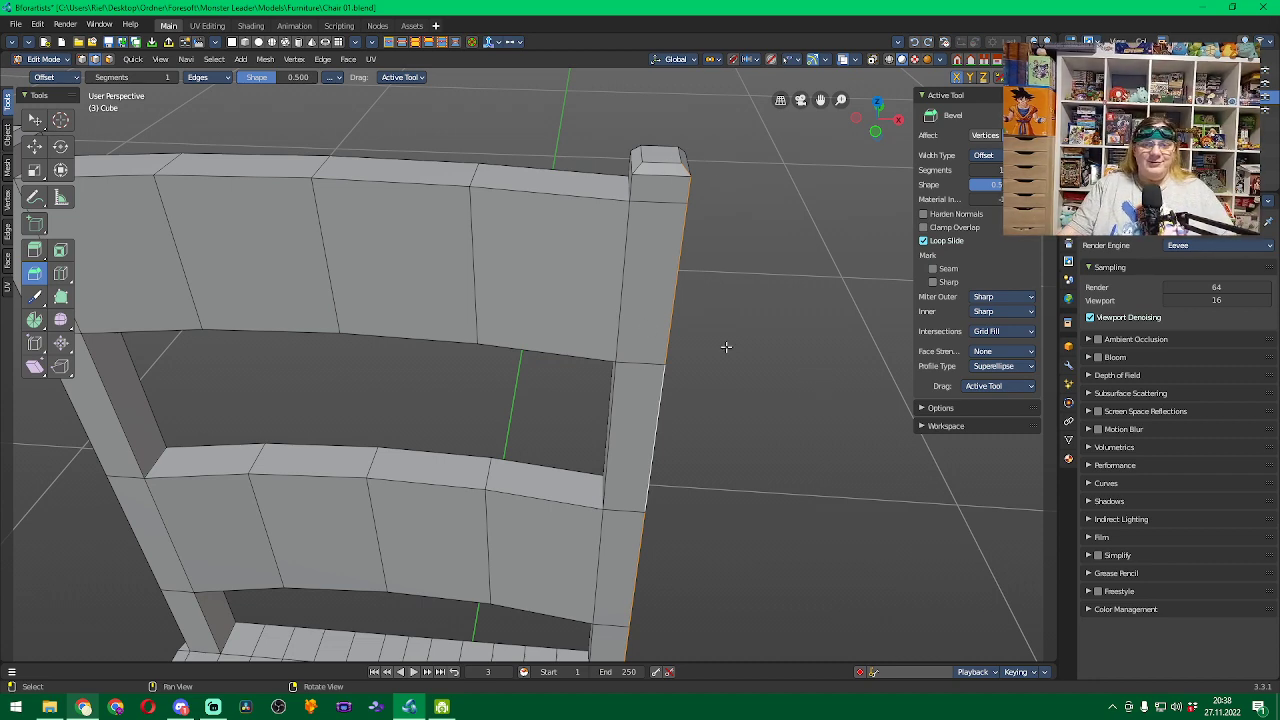
middle_click_drag(726, 347, 789, 214)
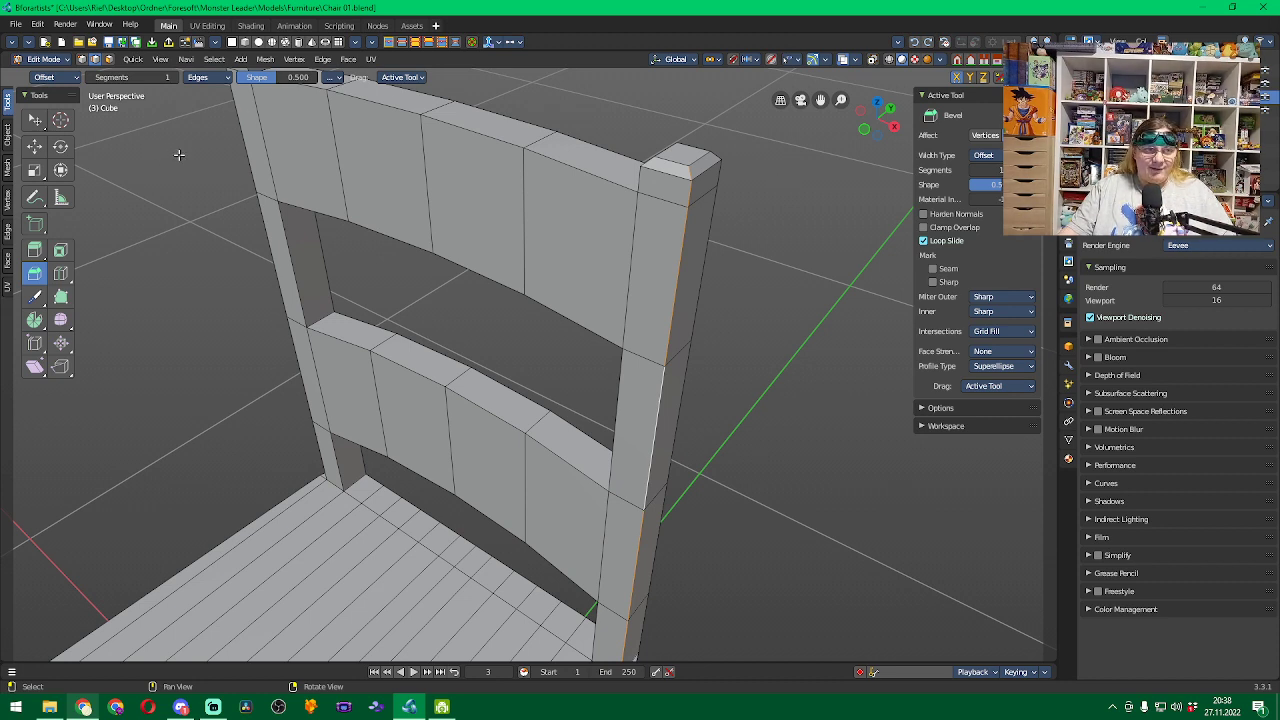
left_click(45, 256)
left_click(44, 276)
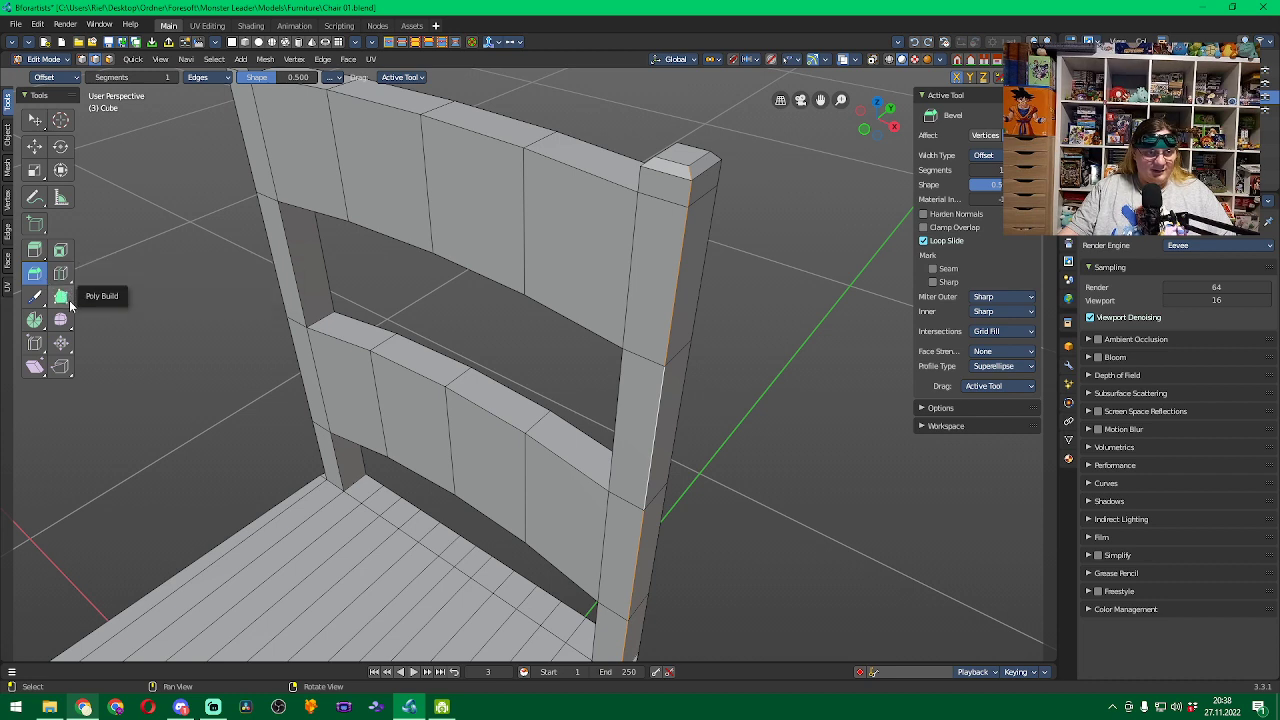
left_click(44, 305)
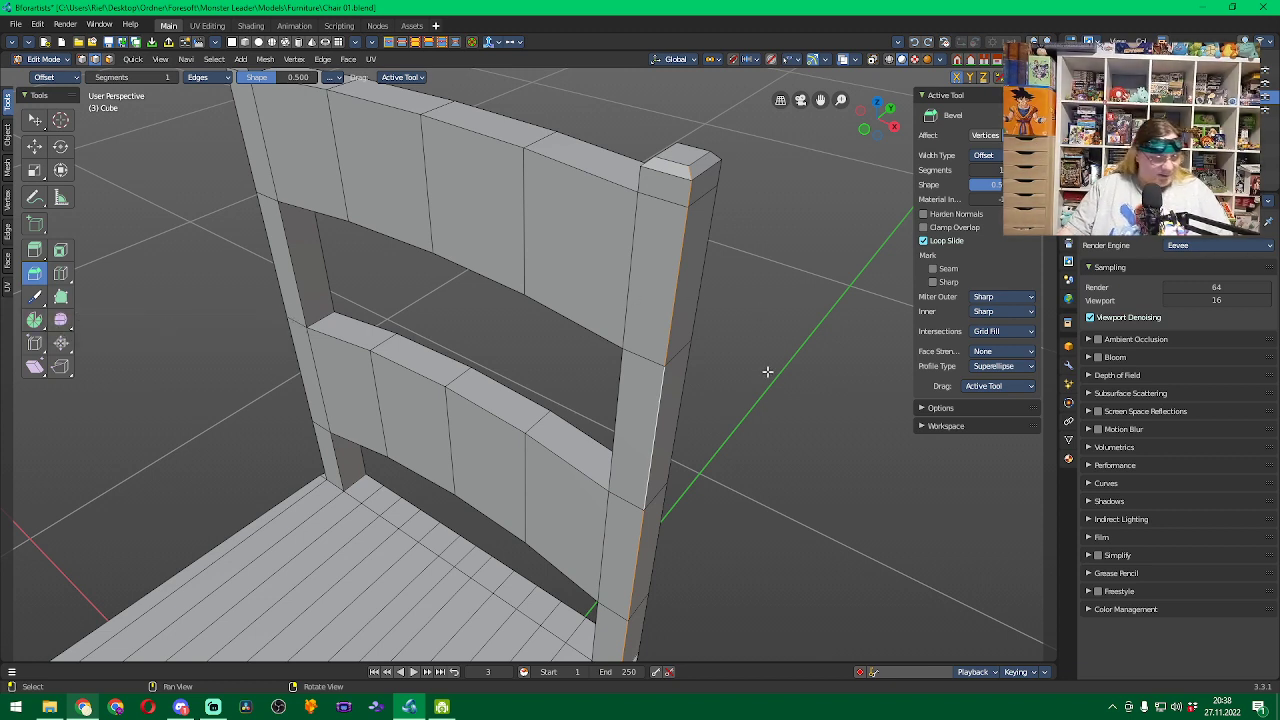
Switch from the Bevel tool to the Tweak selection tool, keeping the post's edge loop selected.
key("w")
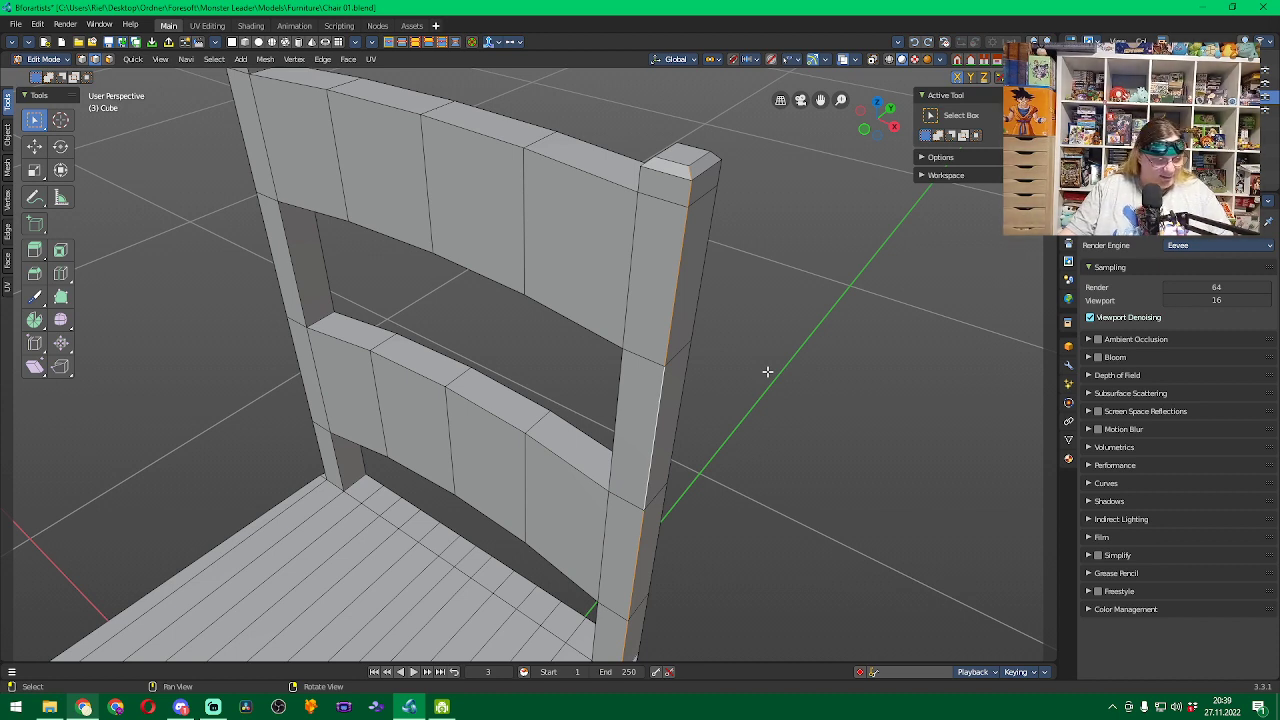
key("w")
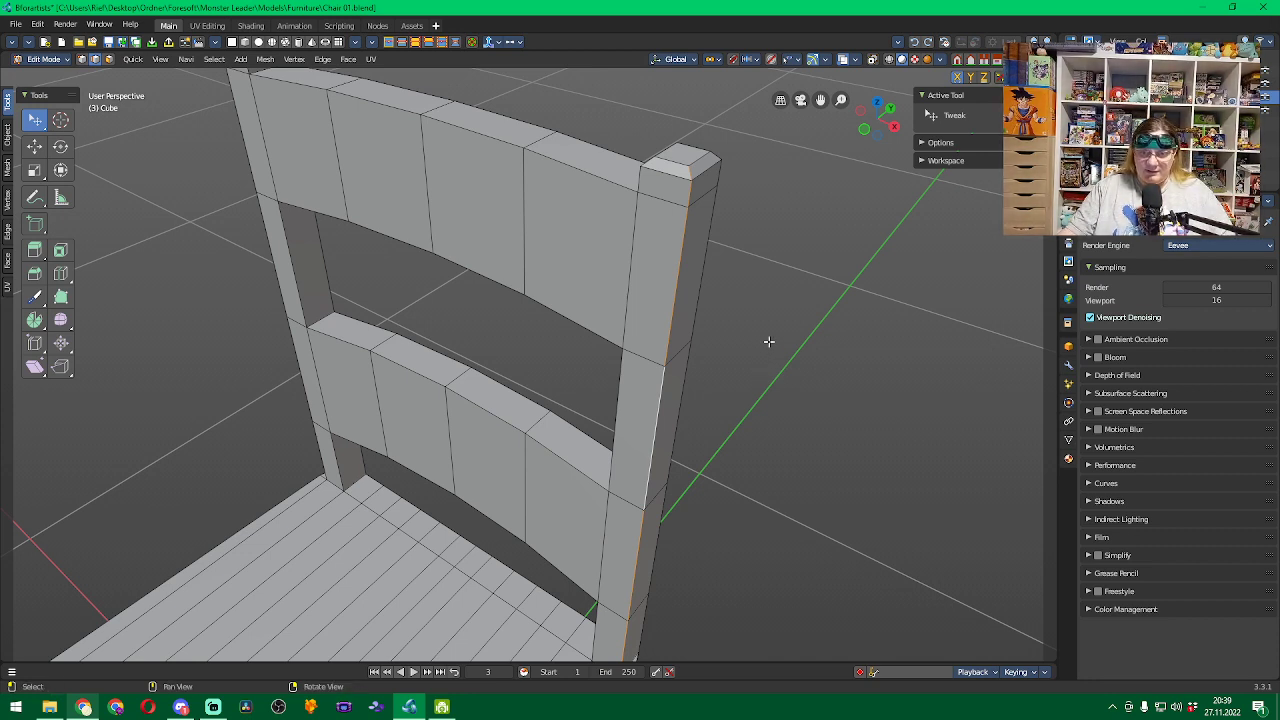
key("b")
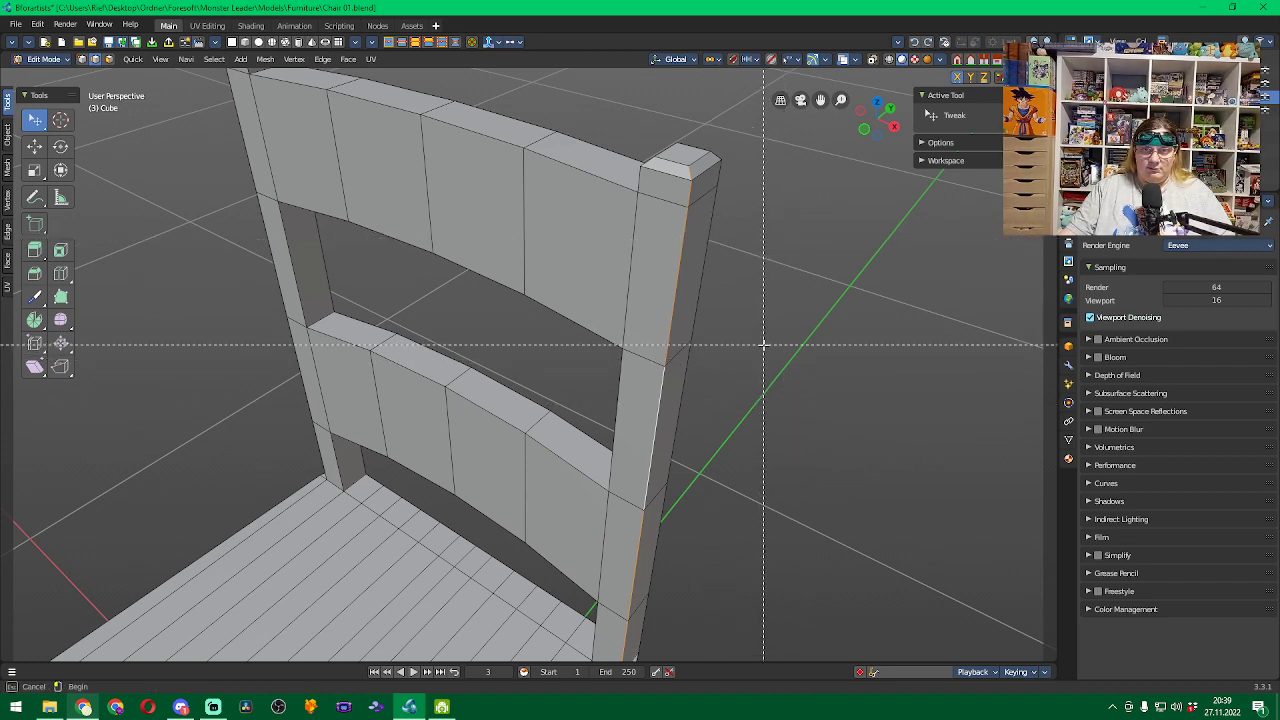
left_click_drag(763, 345, 792, 382)
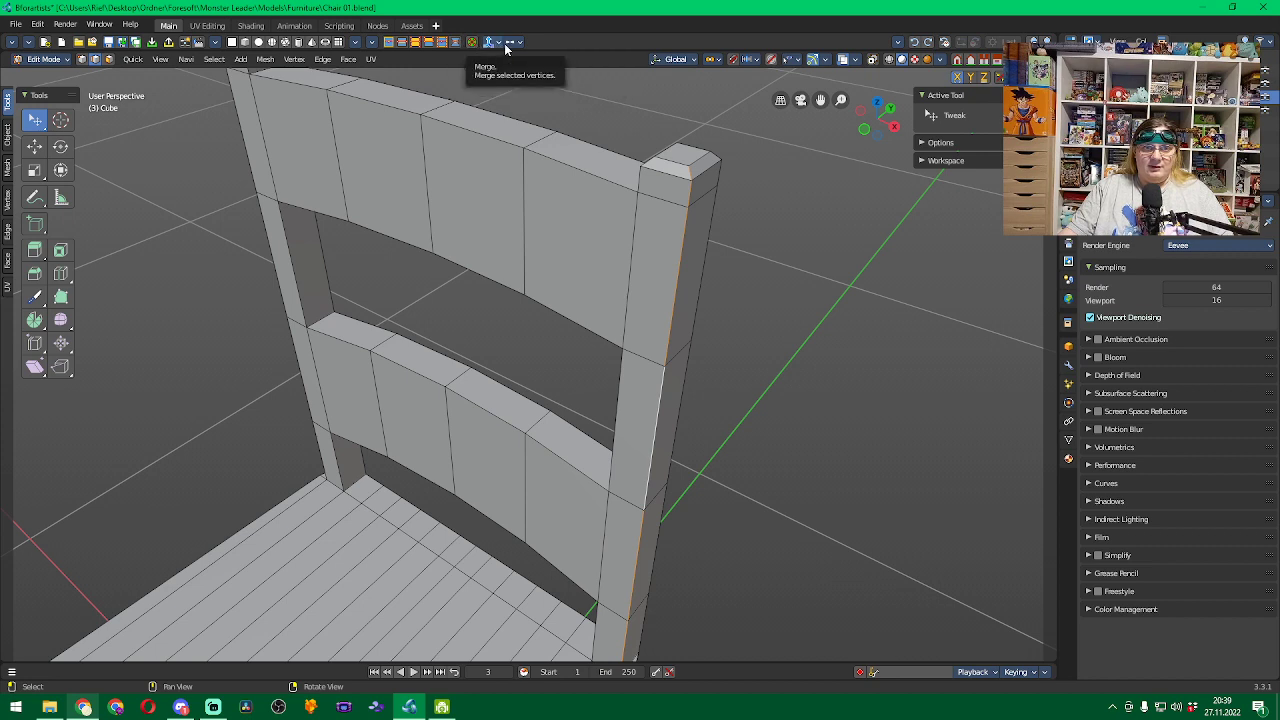
Apply the legacy Bevel Edges command to the right back post's selected front outer edge loop.
left_click(322, 59)
mouse_move(387, 72)
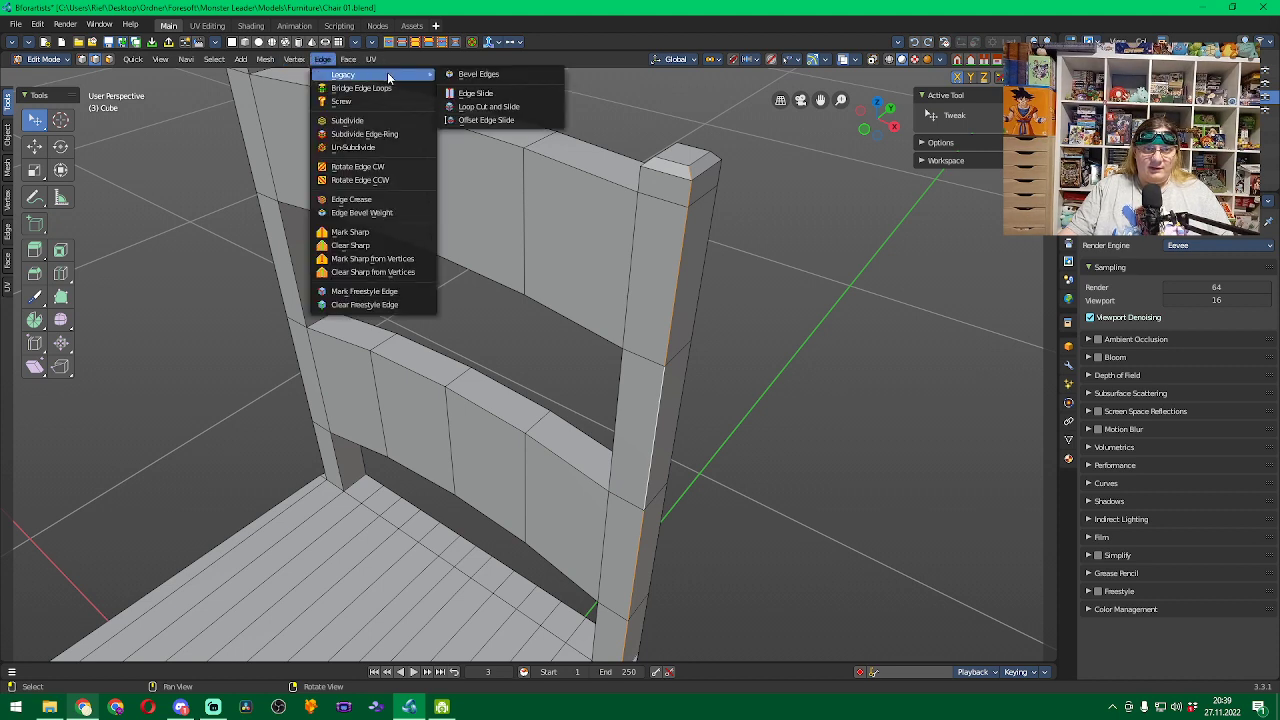
left_click(461, 73)
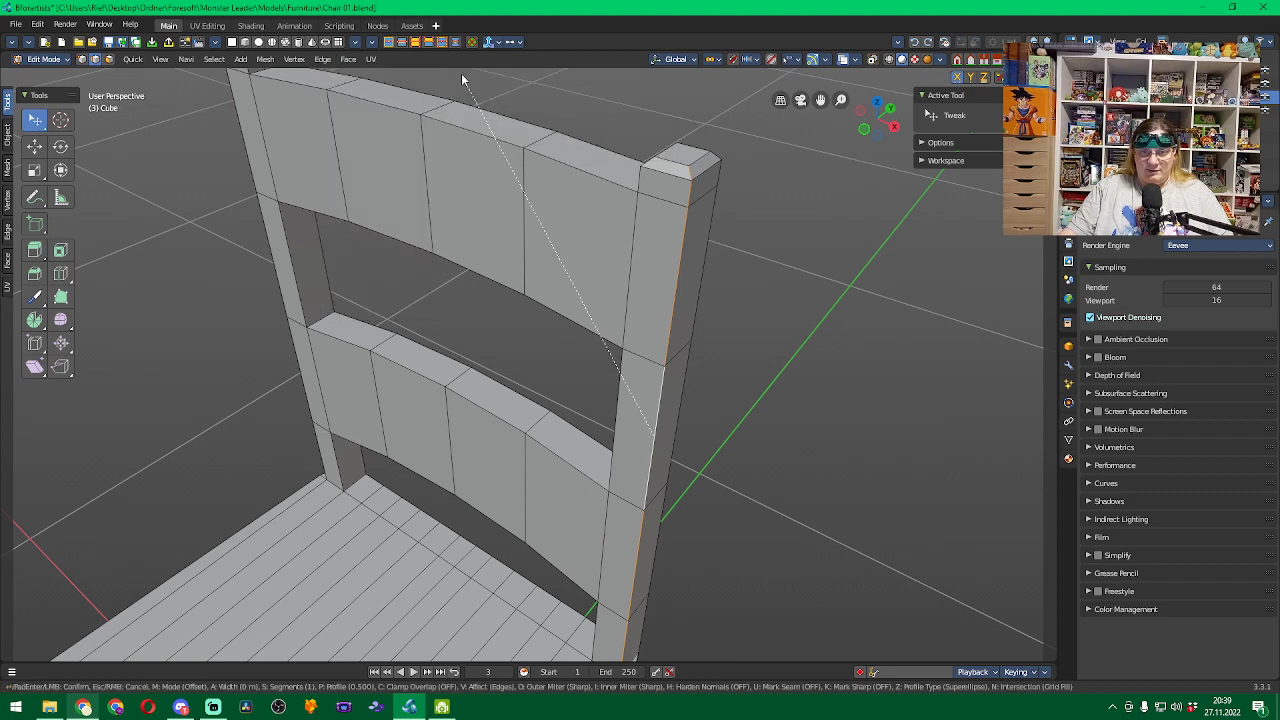
left_click(467, 308)
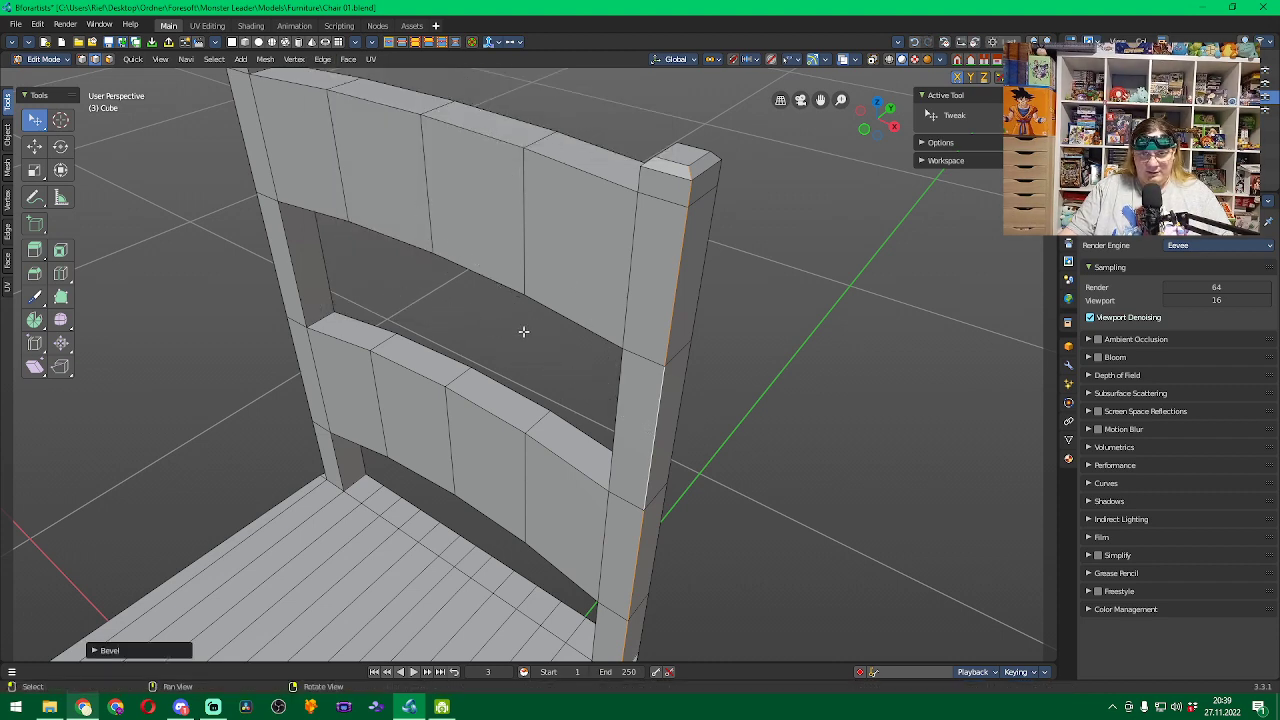
Retry the legacy Bevel Edges command on the right back post's selected vertical edges.
left_click(318, 60)
mouse_move(399, 73)
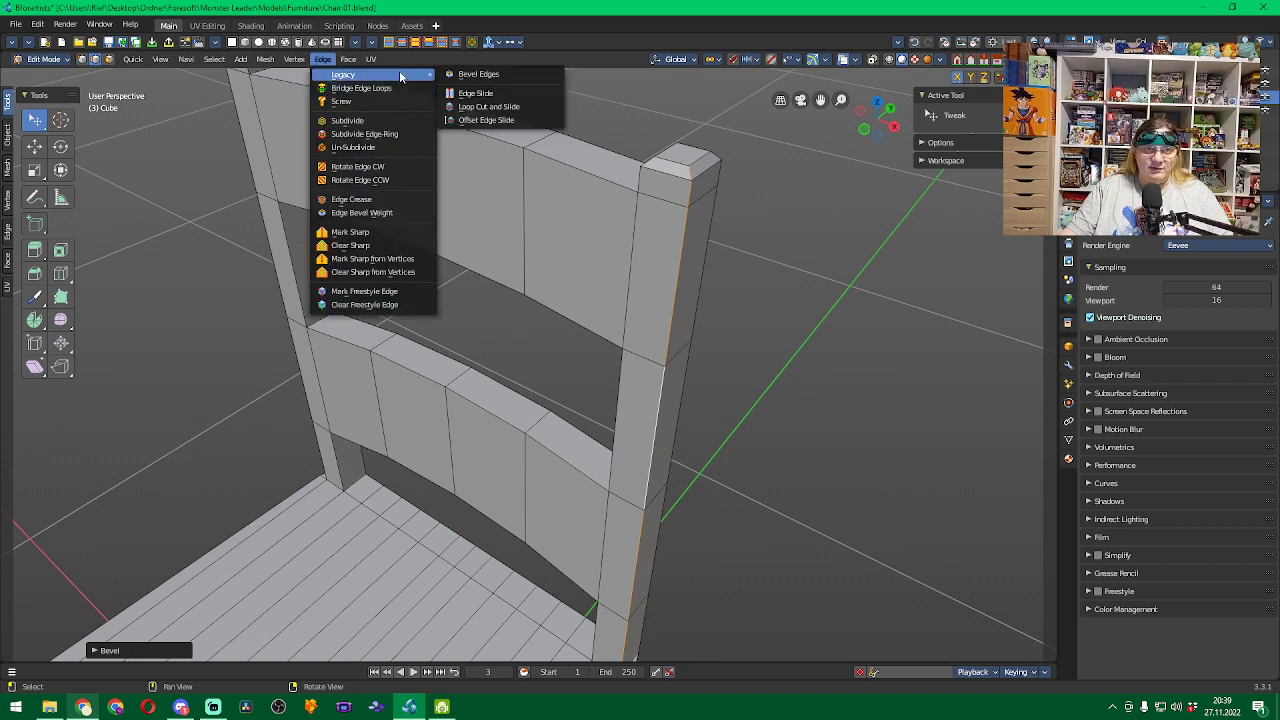
left_click(481, 74)
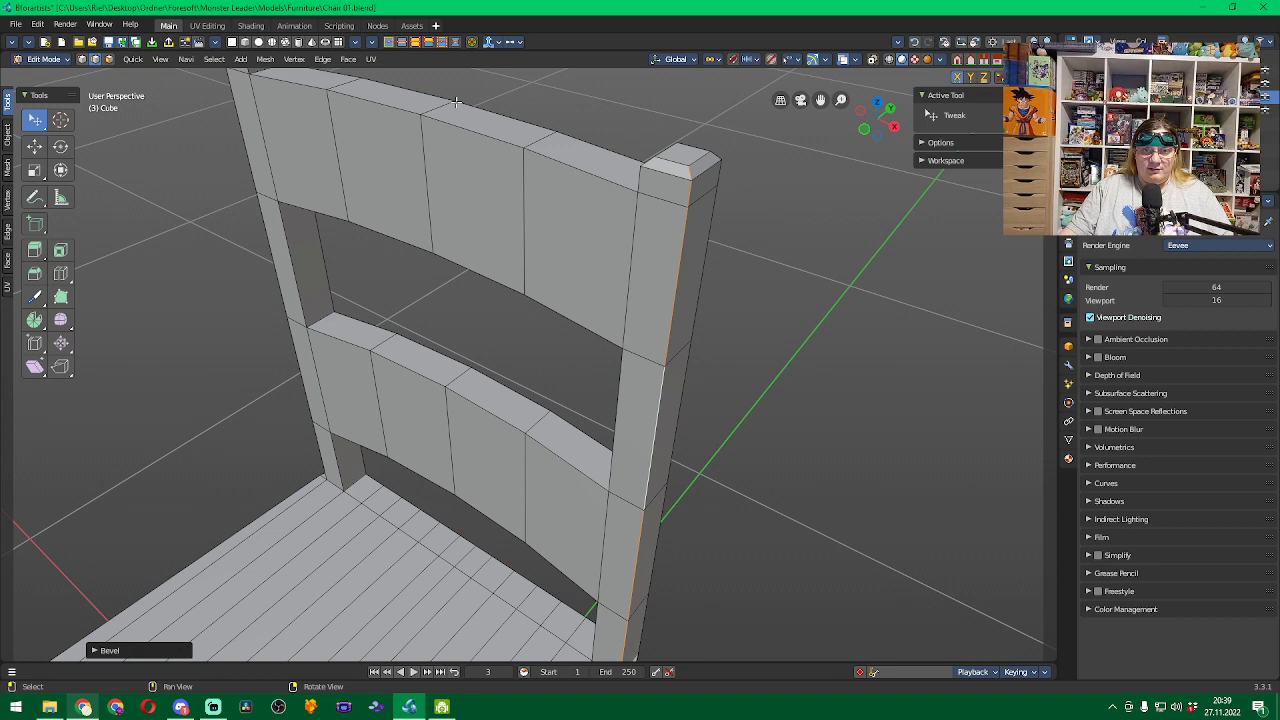
Try an Edge Crease on the right back post's selected edge loop, inspect it up close, and undo it.
left_click(322, 60)
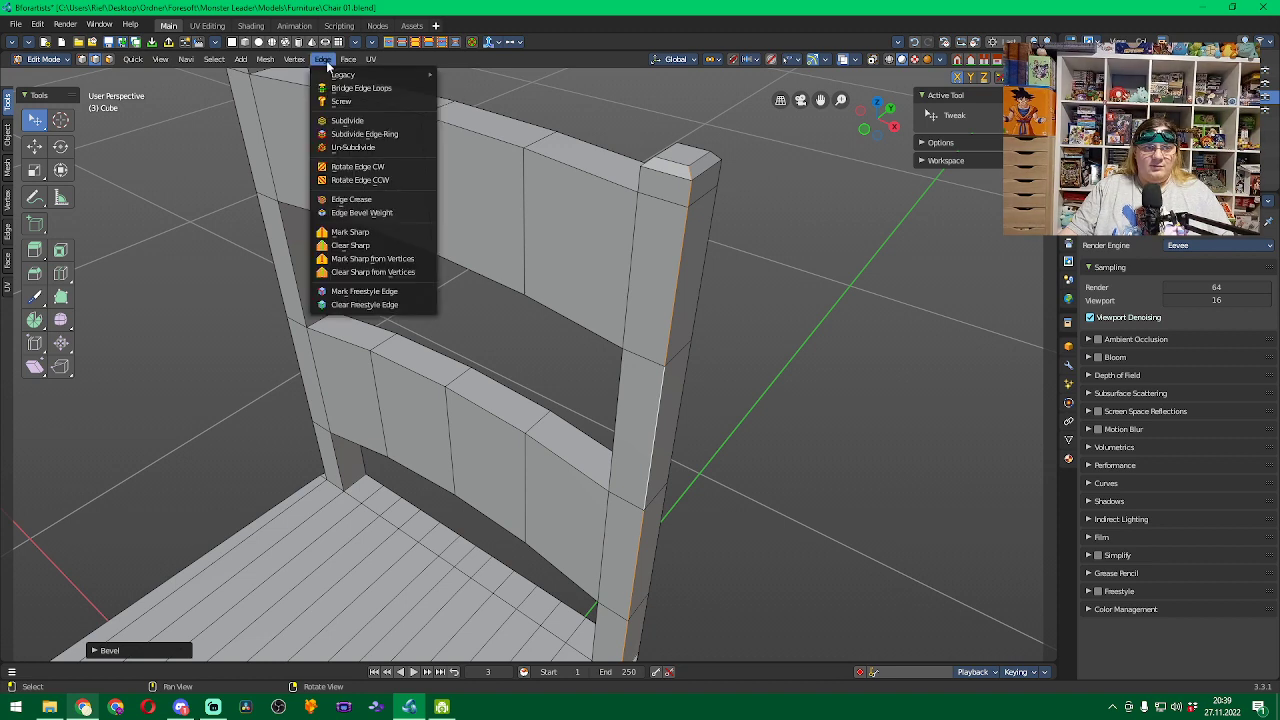
mouse_move(342, 75)
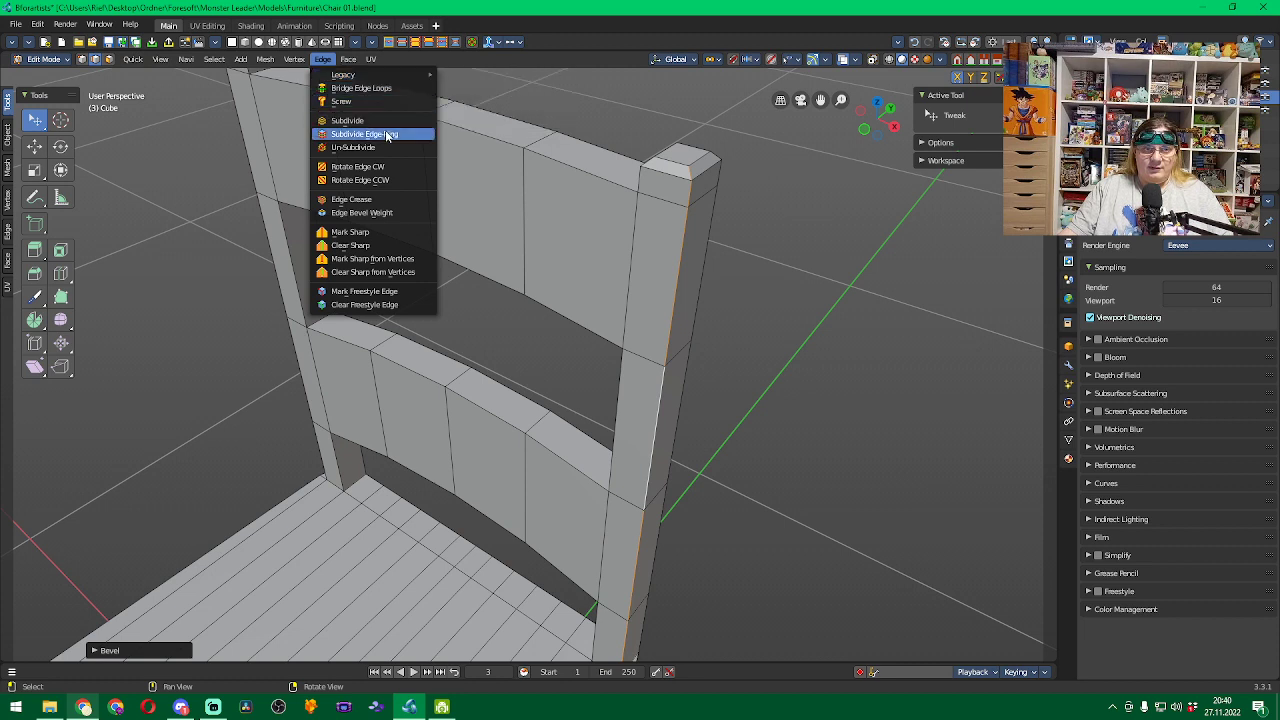
left_click(392, 199)
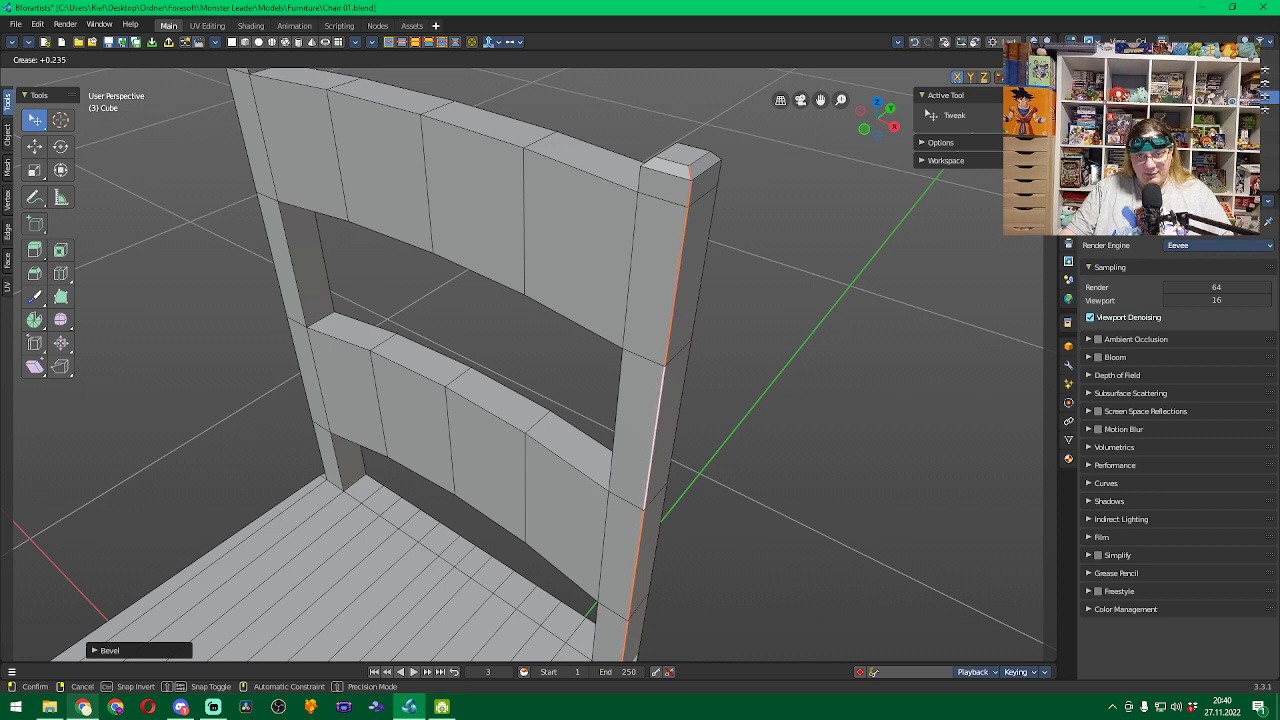
left_click(930, 521)
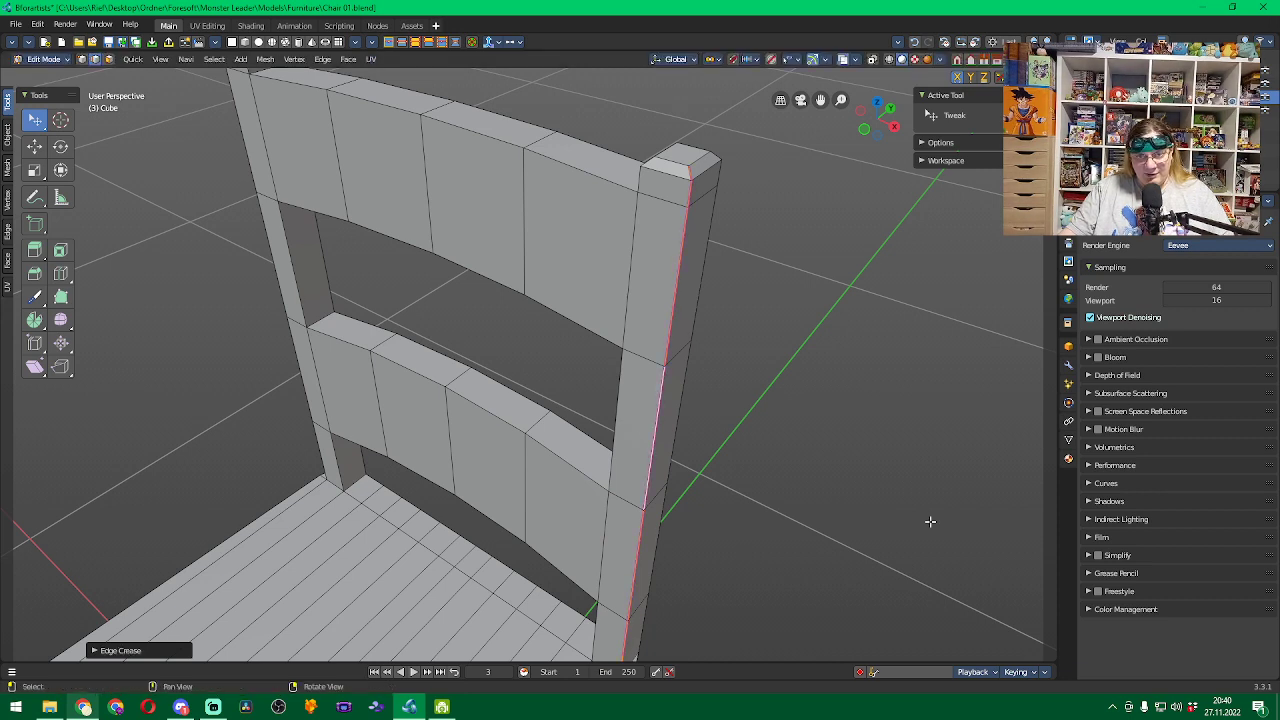
scroll(779, 366, "up", 4)
middle_click_drag(891, 364, 835, 362)
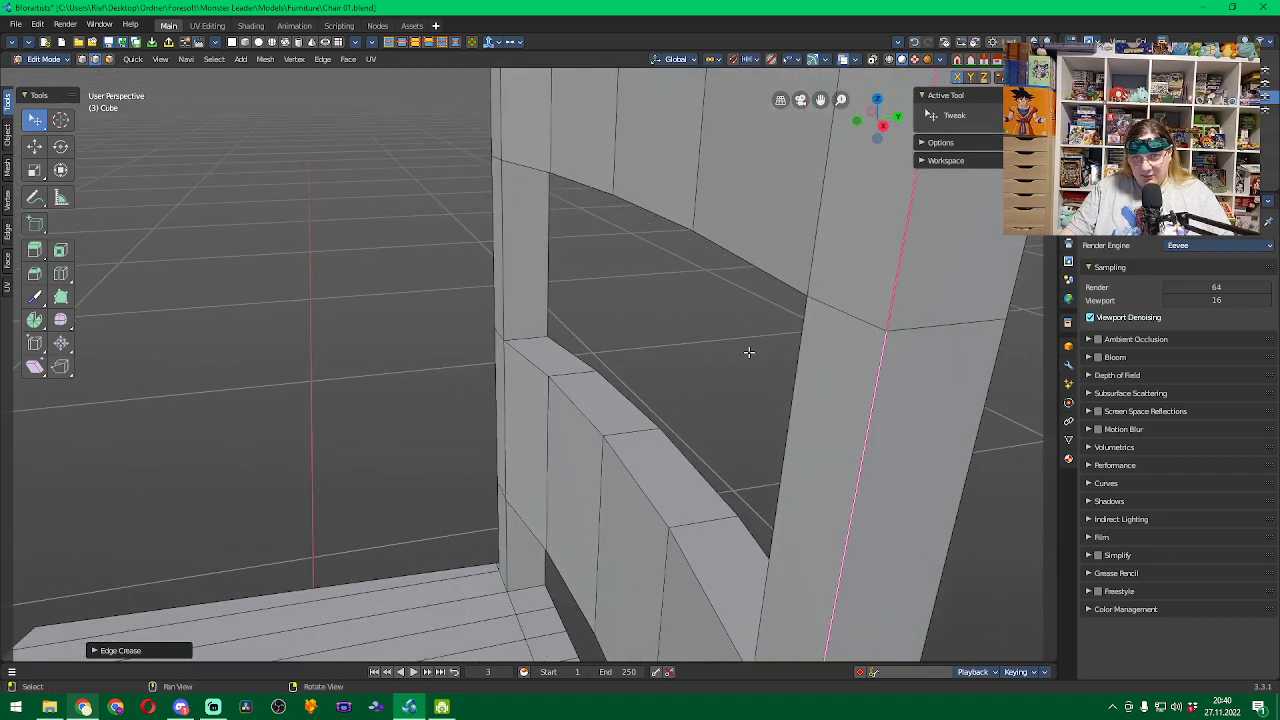
key("alt+a")
mouse_move(998, 422)
middle_mouse_down()
mouse_move(1025, 429)
mouse_move(1007, 407)
mouse_move(1007, 430)
middle_mouse_up()
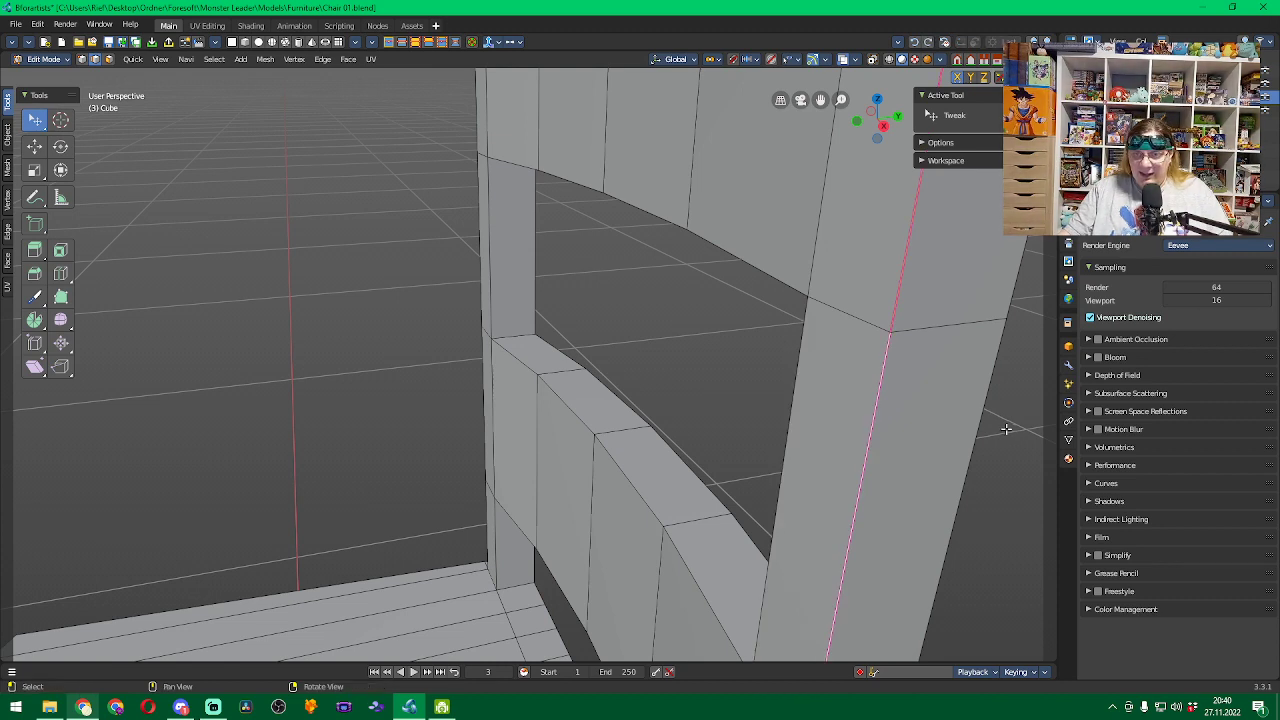
key("ctrl+z")
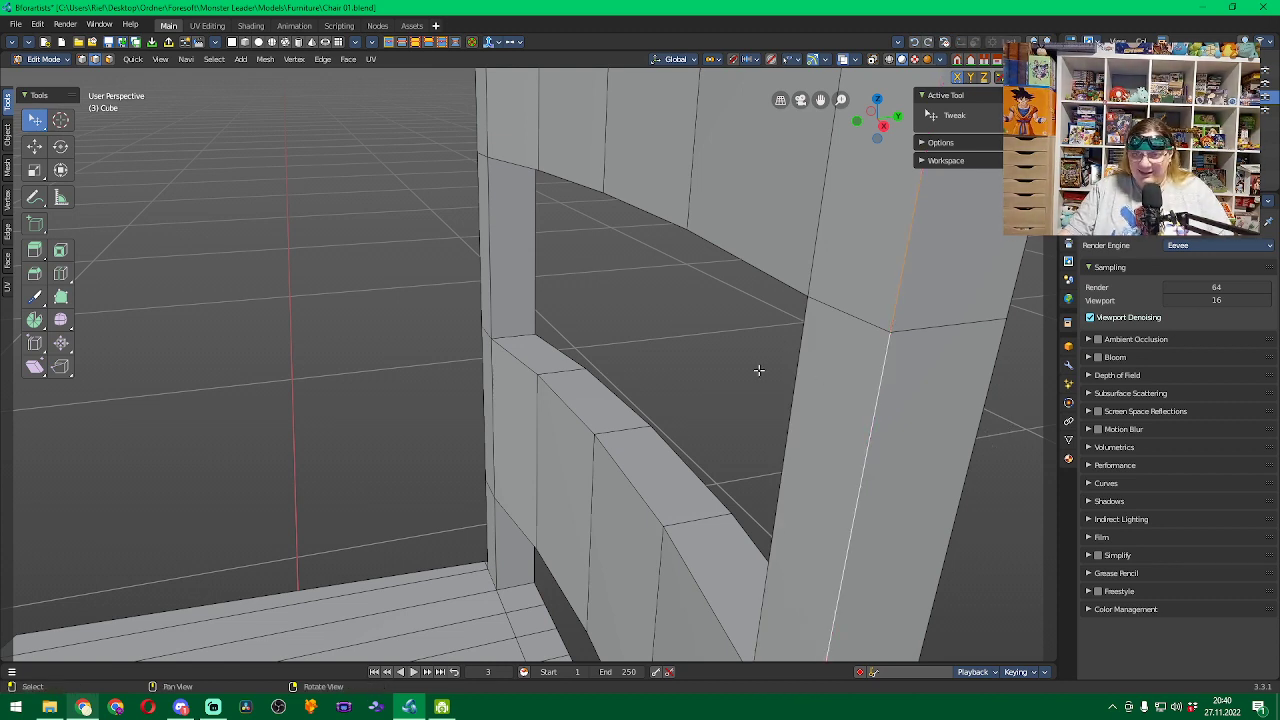
Clear the sharp marking on the post's selected edge loop, and try an Edge Bevel Weight on it, undoing the weight.
left_click(322, 59)
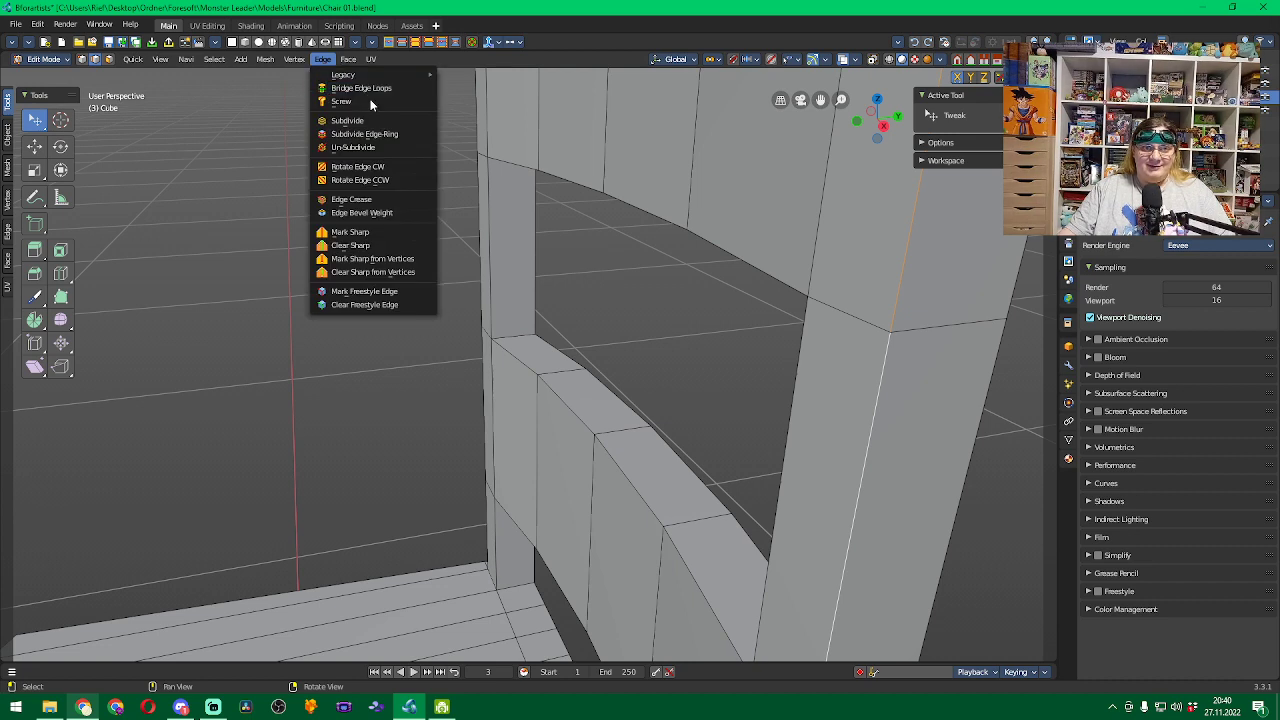
left_click(386, 248)
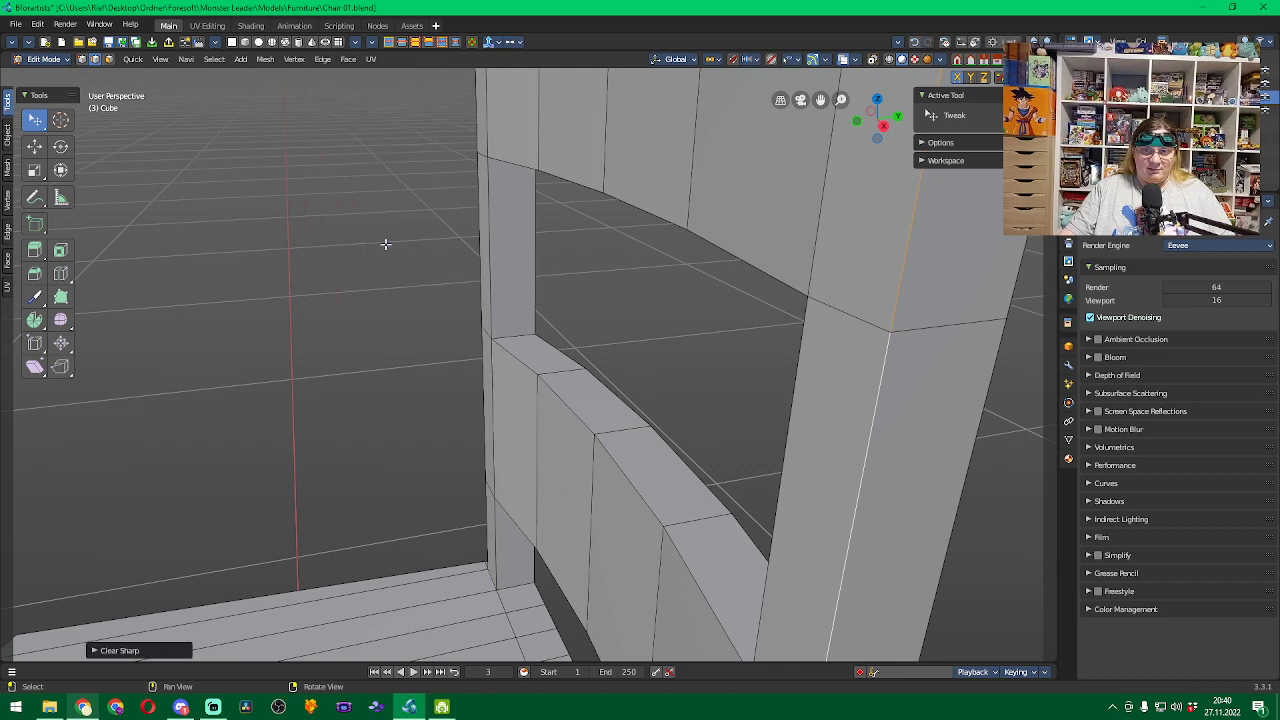
left_click(320, 59)
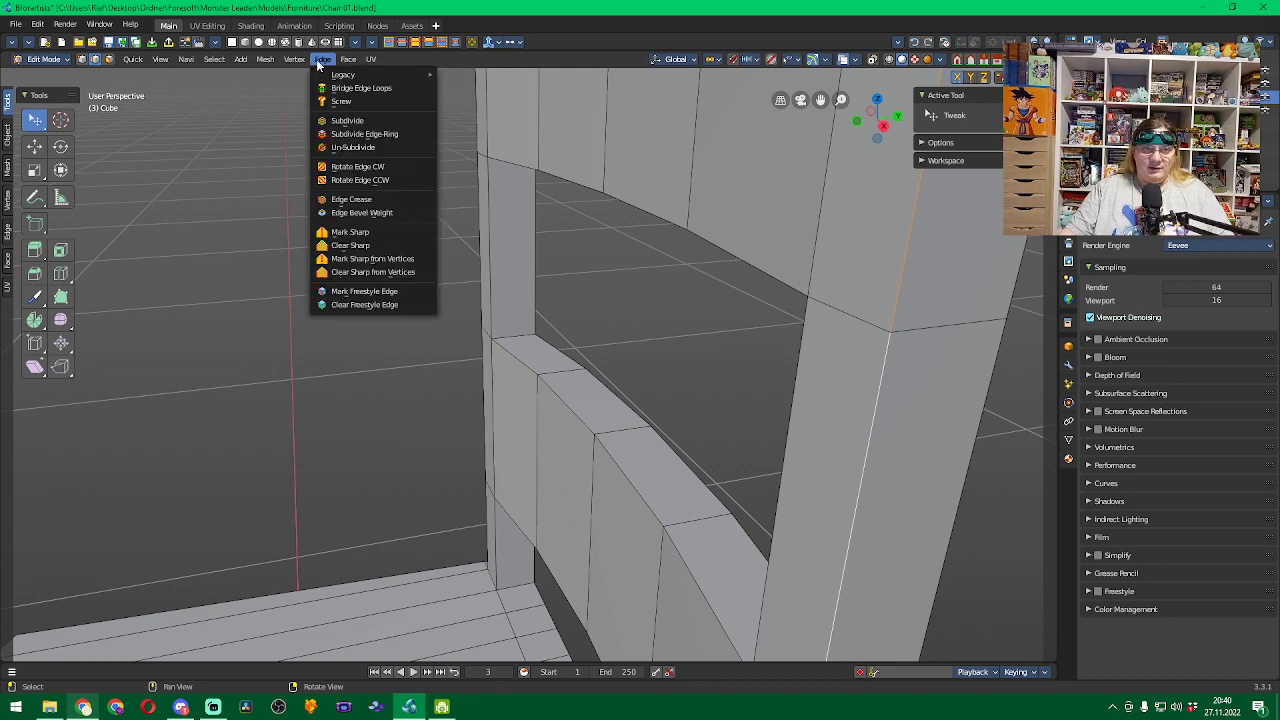
left_click(412, 215)
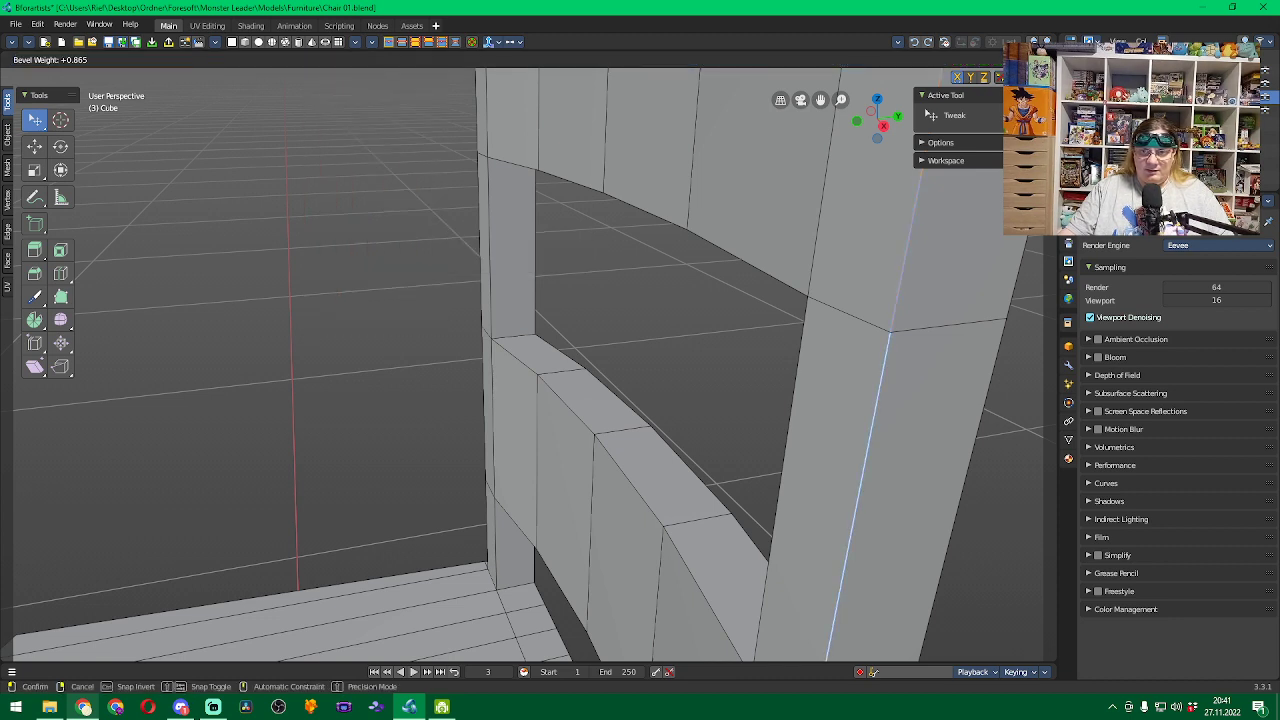
left_click(702, 386)
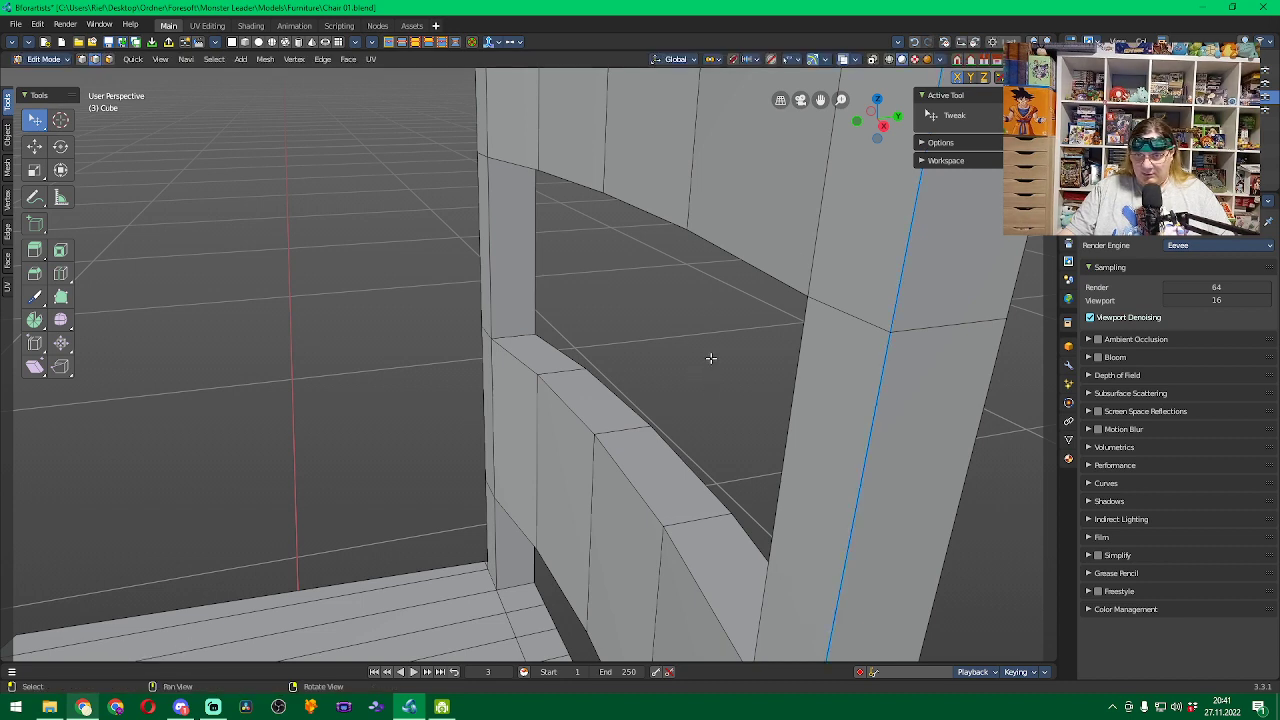
middle_click_drag(711, 351, 722, 350)
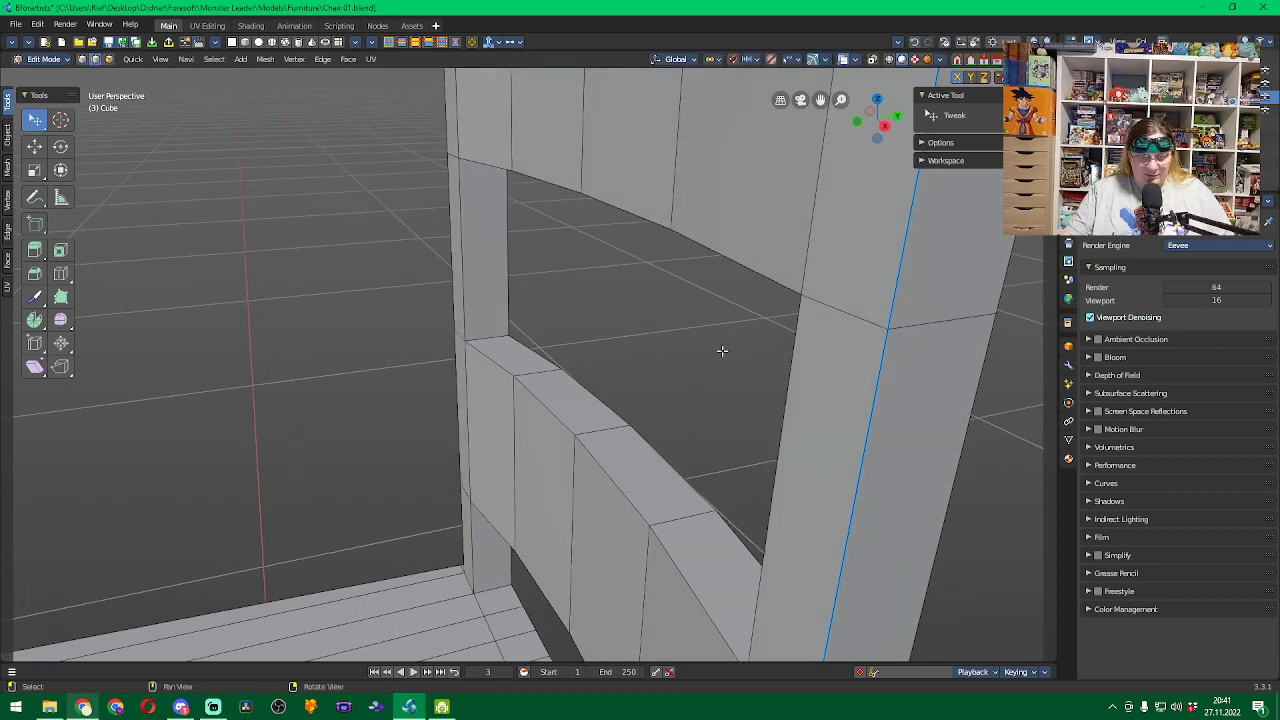
key("ctrl+z")
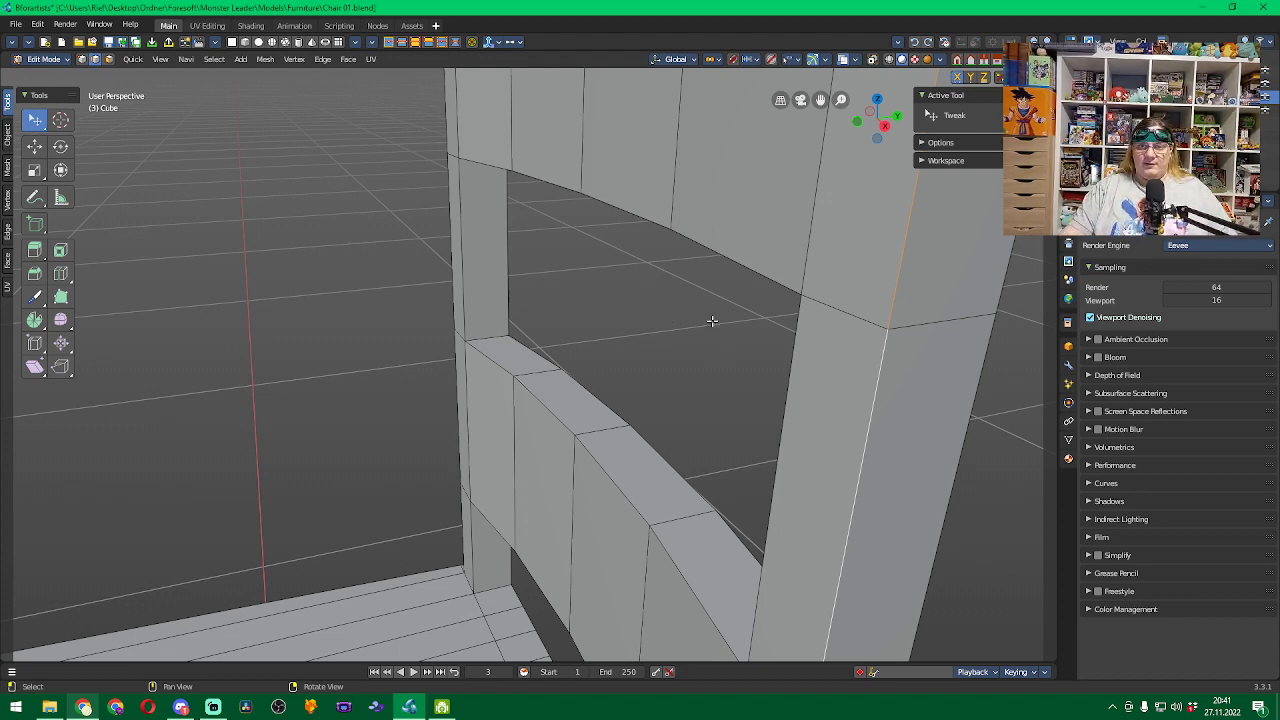
middle_click_drag(710, 320, 806, 366)
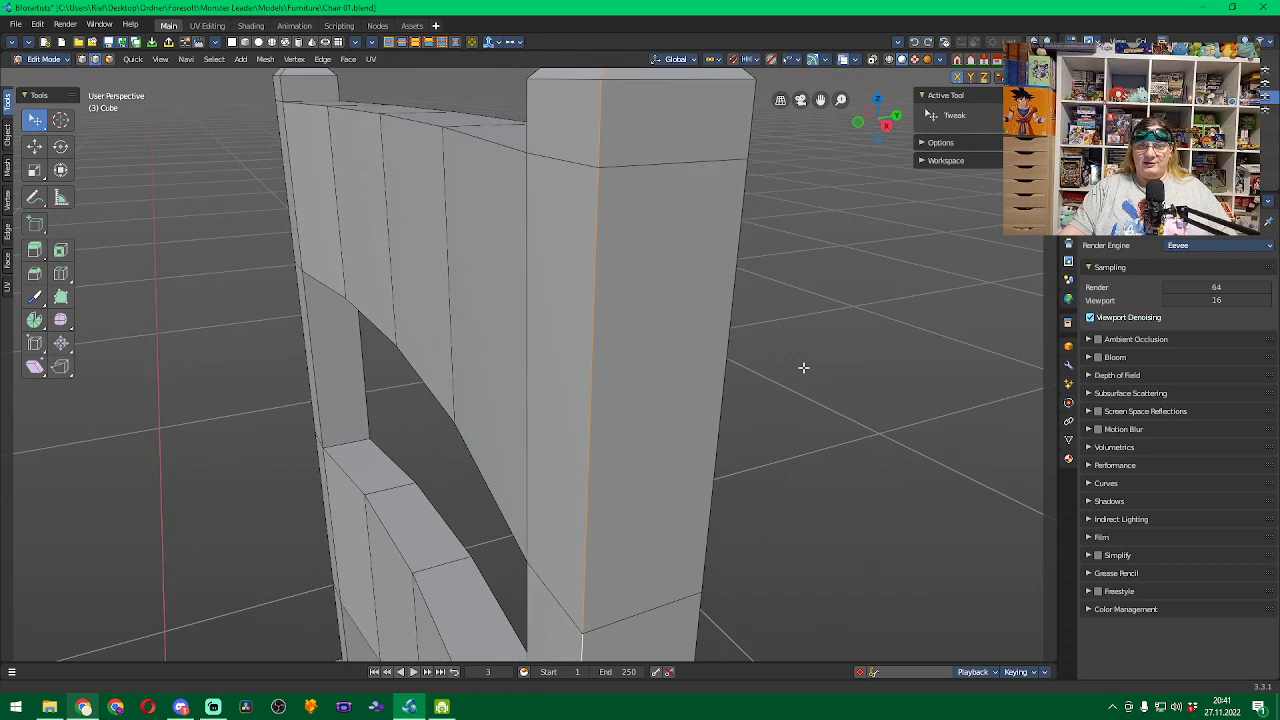
middle_click_drag(826, 223, 830, 277)
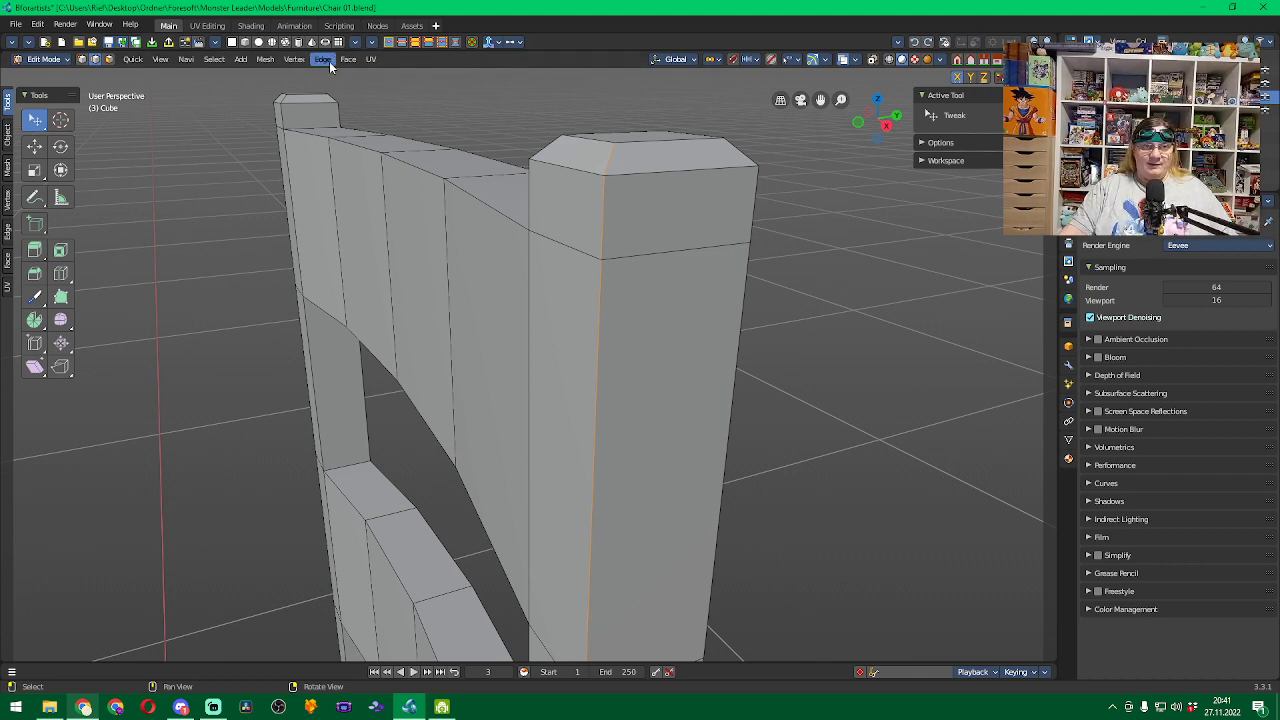
left_click(261, 59)
mouse_move(321, 77)
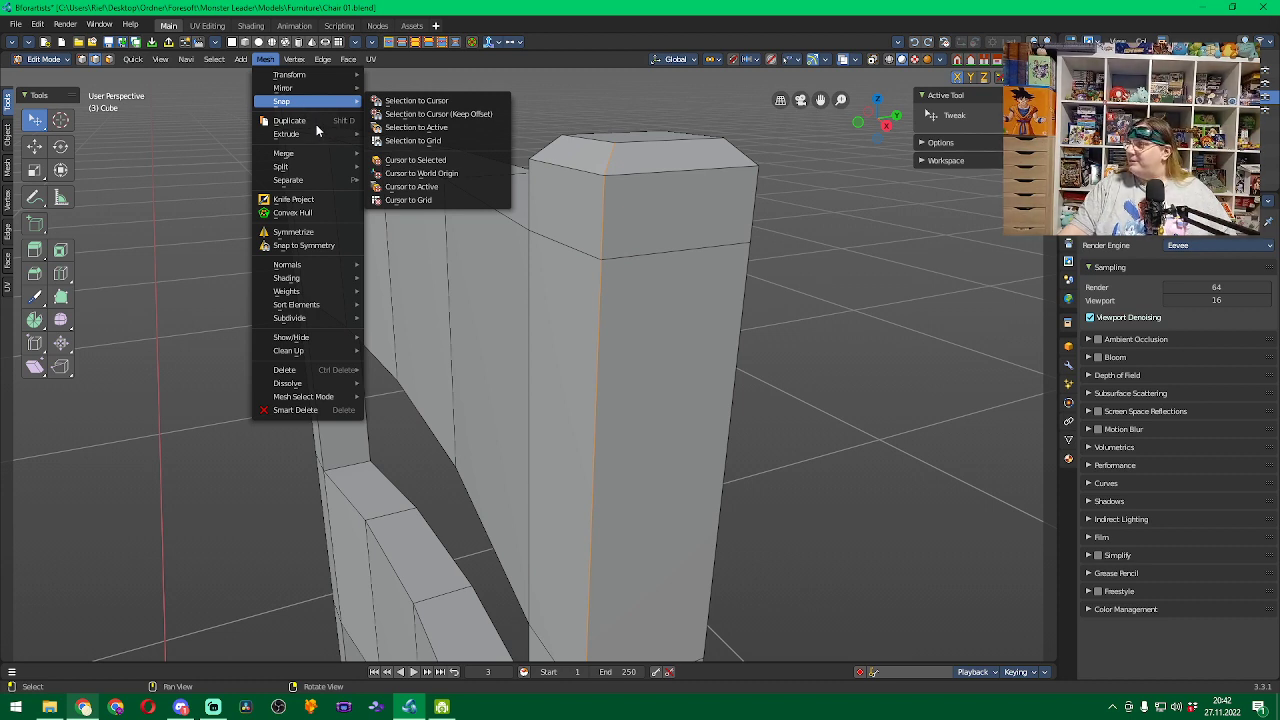
mouse_move(316, 136)
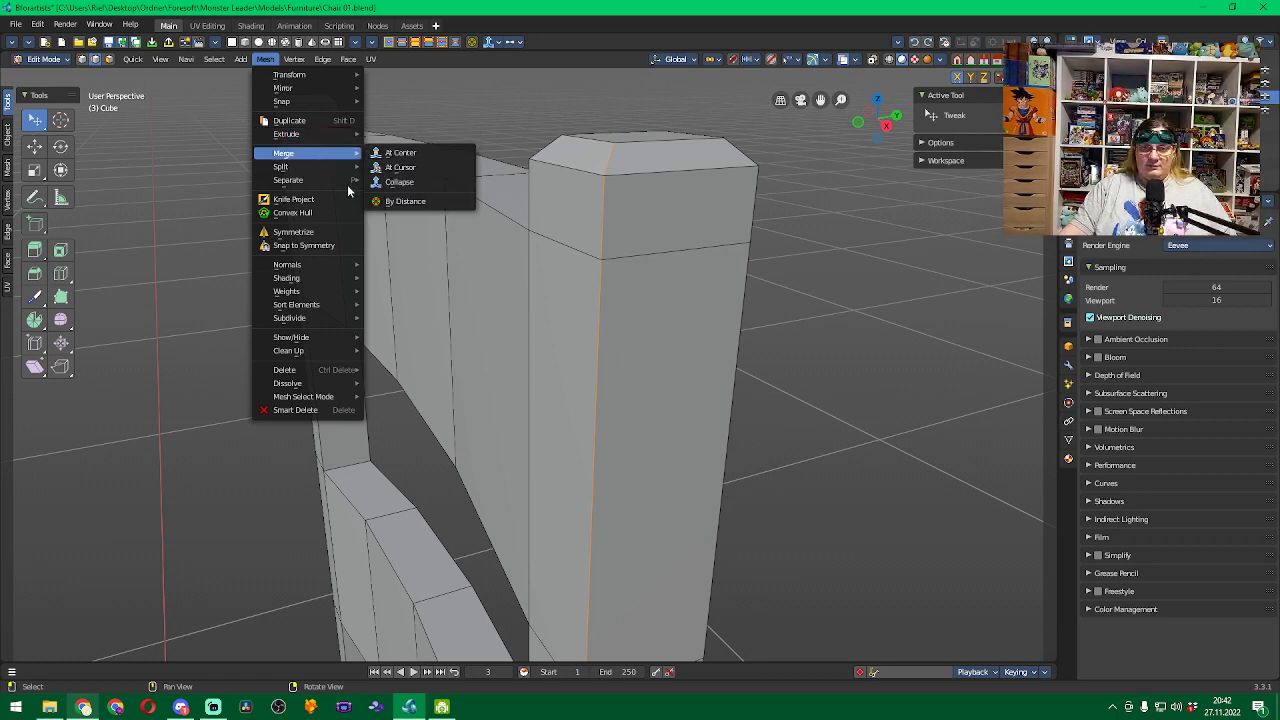
key("Escape")
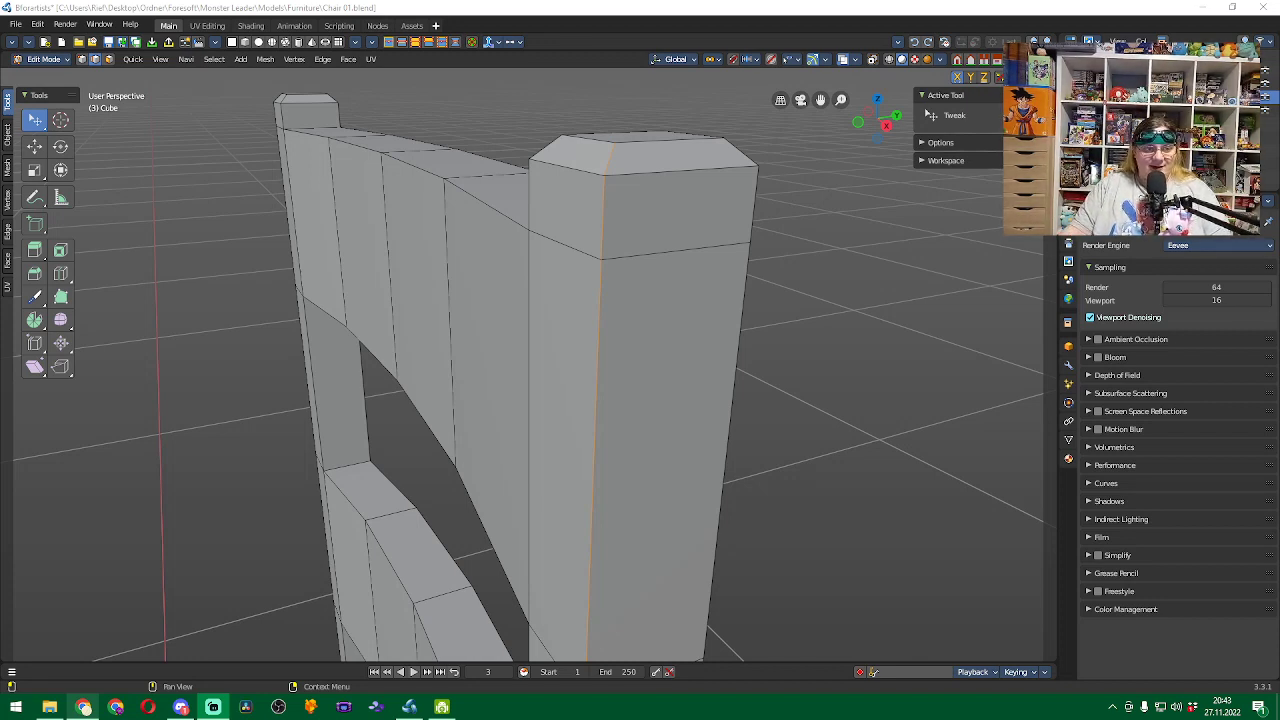
Try the Smooth tool with one repeat on the right back post's selected edge loop, and undo the smoothing.
left_click(452, 20)
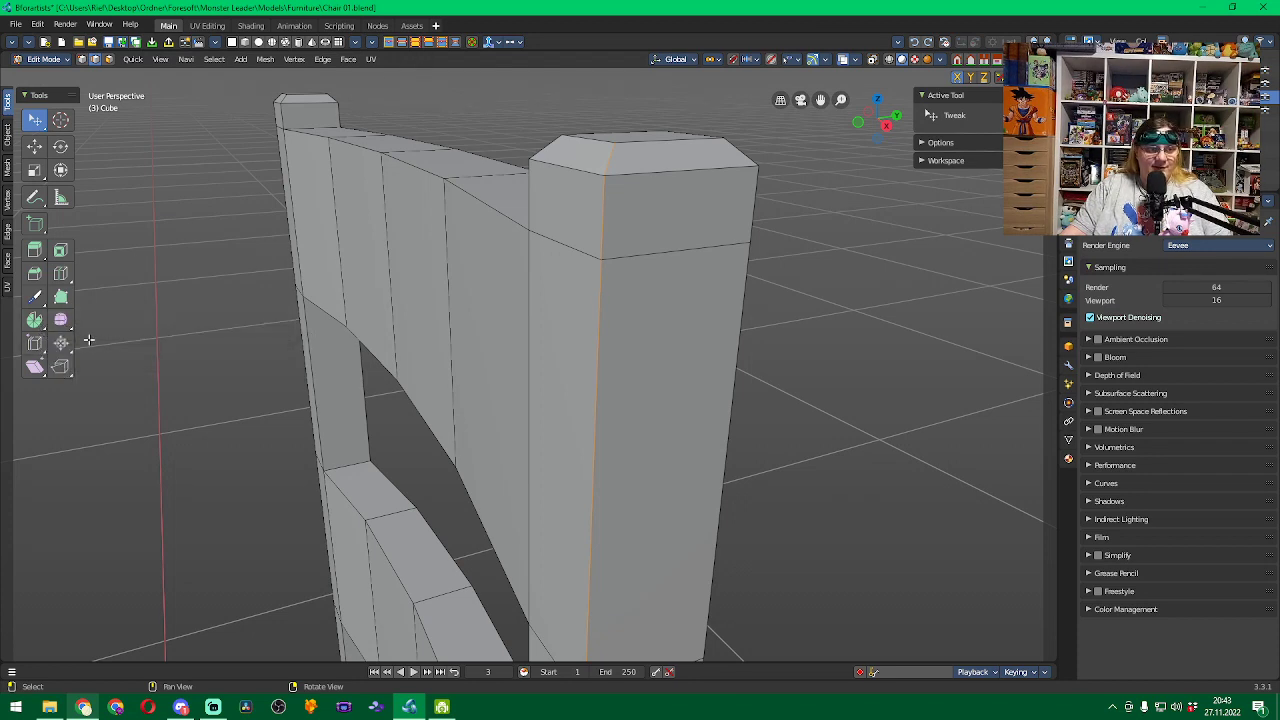
left_click(61, 322)
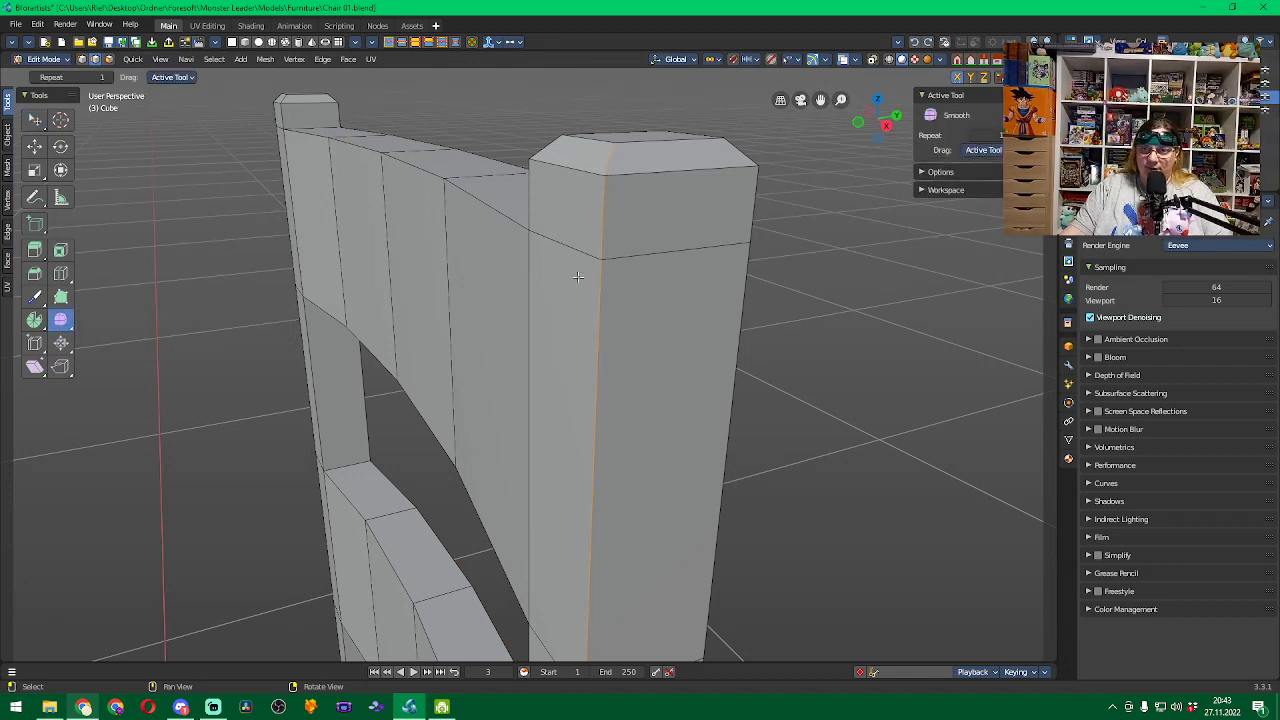
left_click_drag(585, 328, 530, 322)
scroll(911, 346, "up", 3)
middle_click_drag(803, 357, 755, 357)
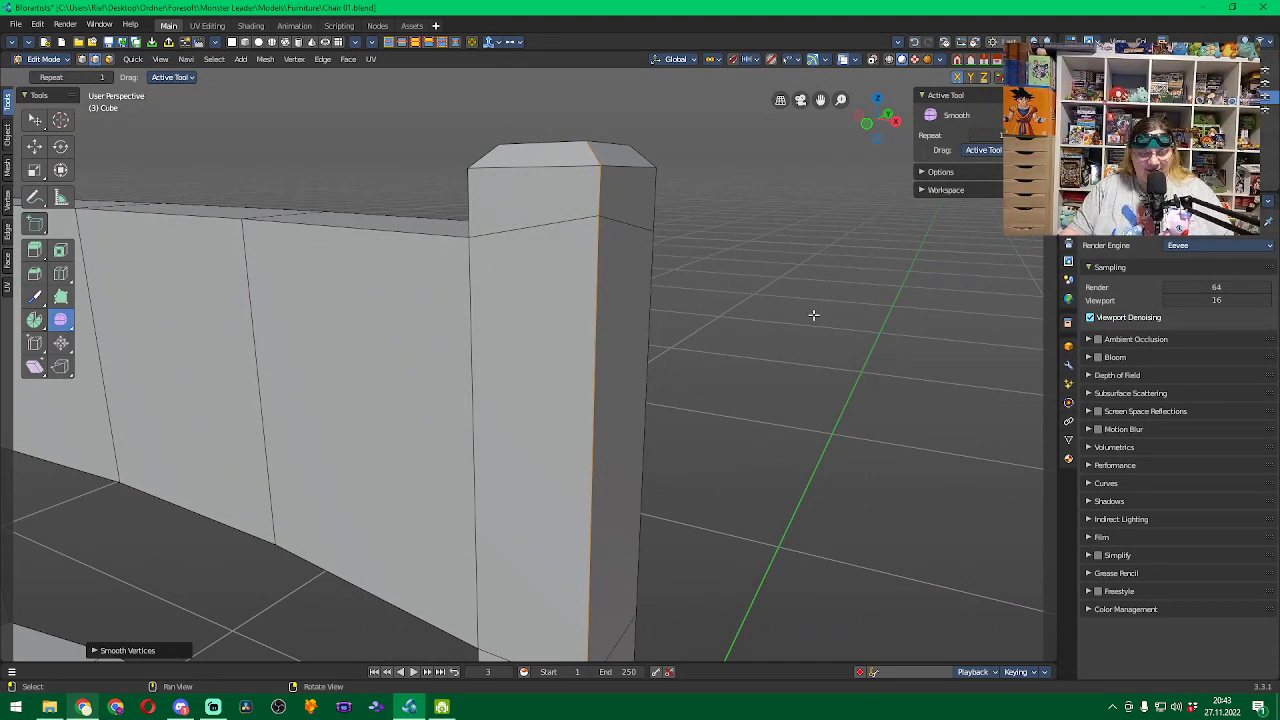
key("shift+r")
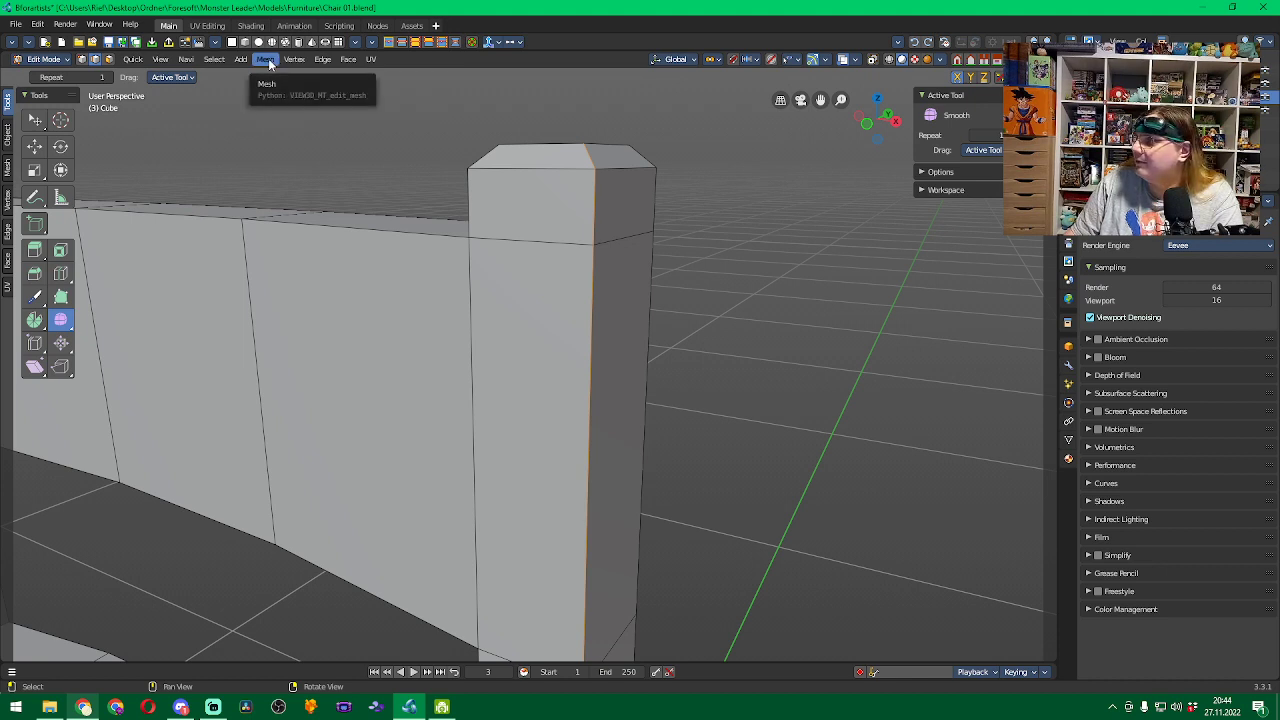
Apply the legacy Bevel Vertices command to the right back post's selected edge loop.
left_click(293, 59)
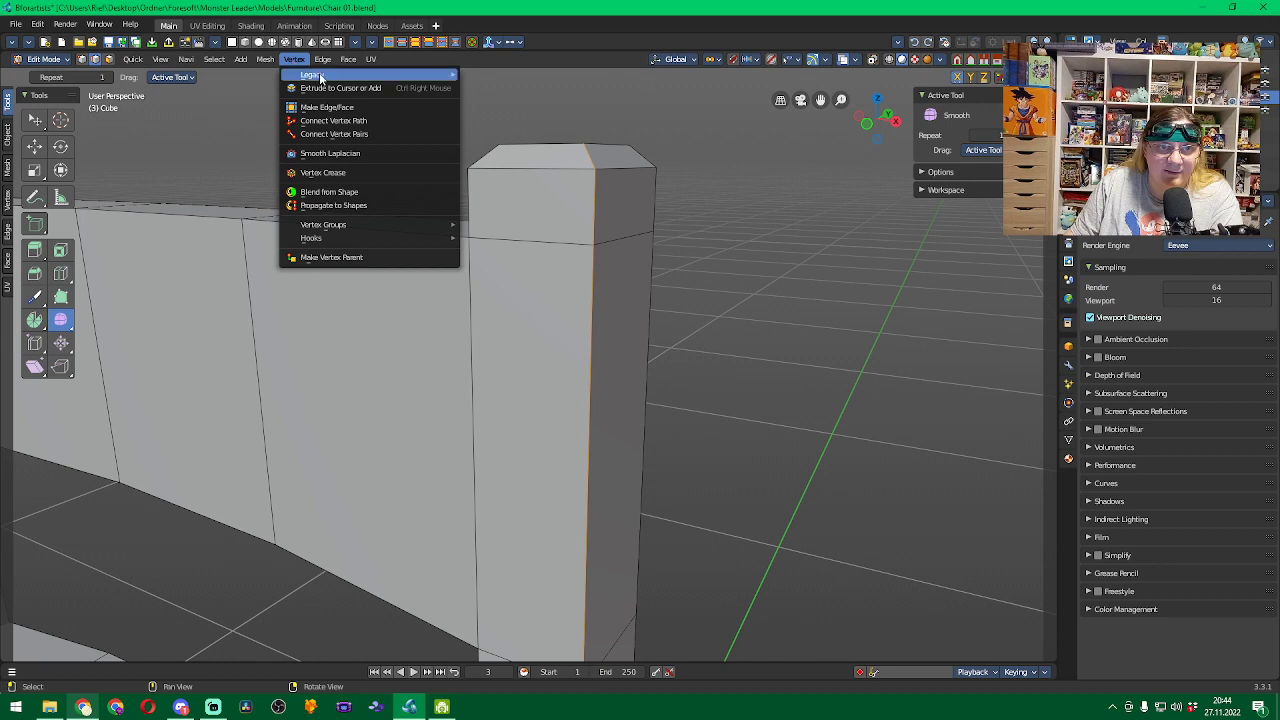
mouse_move(338, 80)
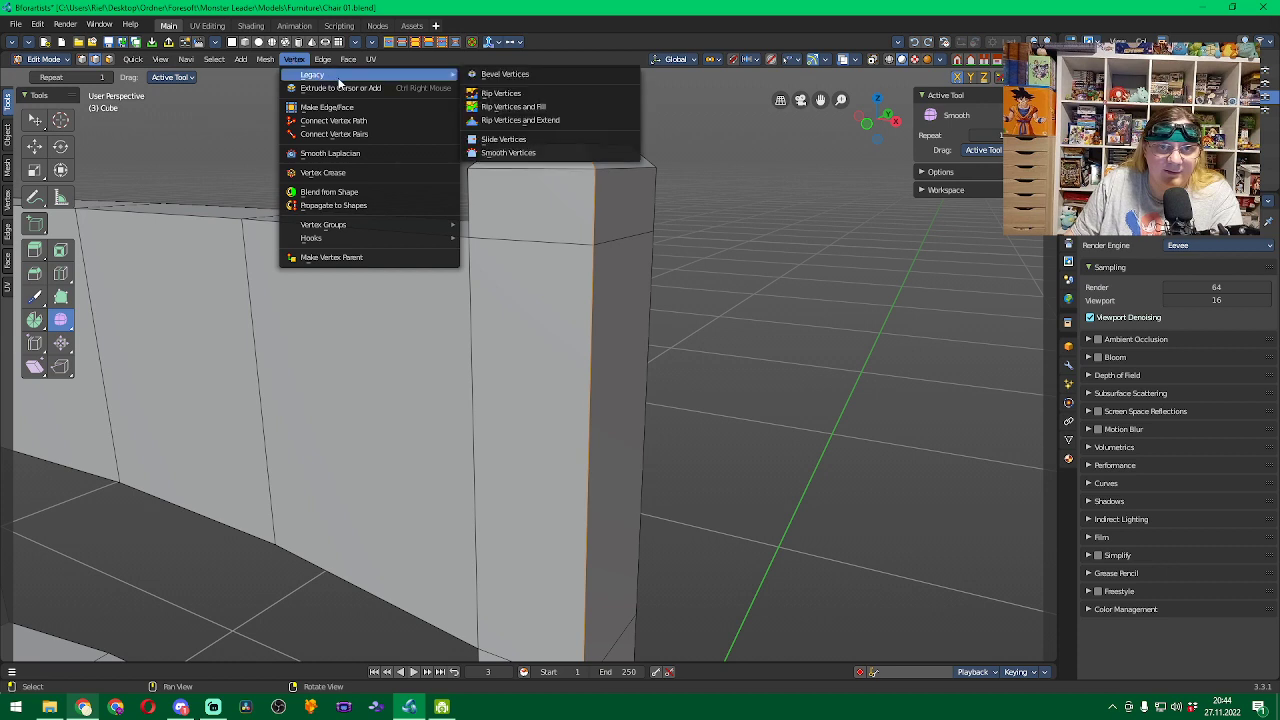
left_click(523, 75)
left_click(520, 77)
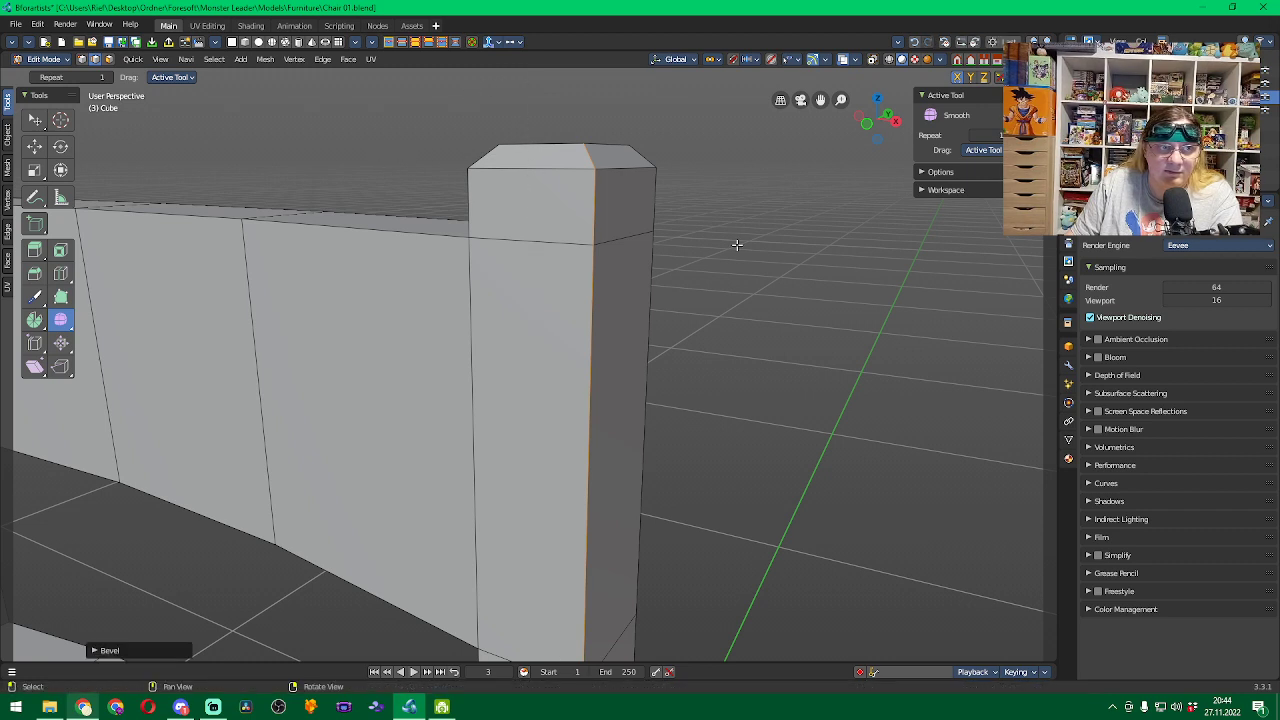
Activate the Extrude Region tool with the Normal axis type, keeping the post's edge loop selected.
left_click(36, 253)
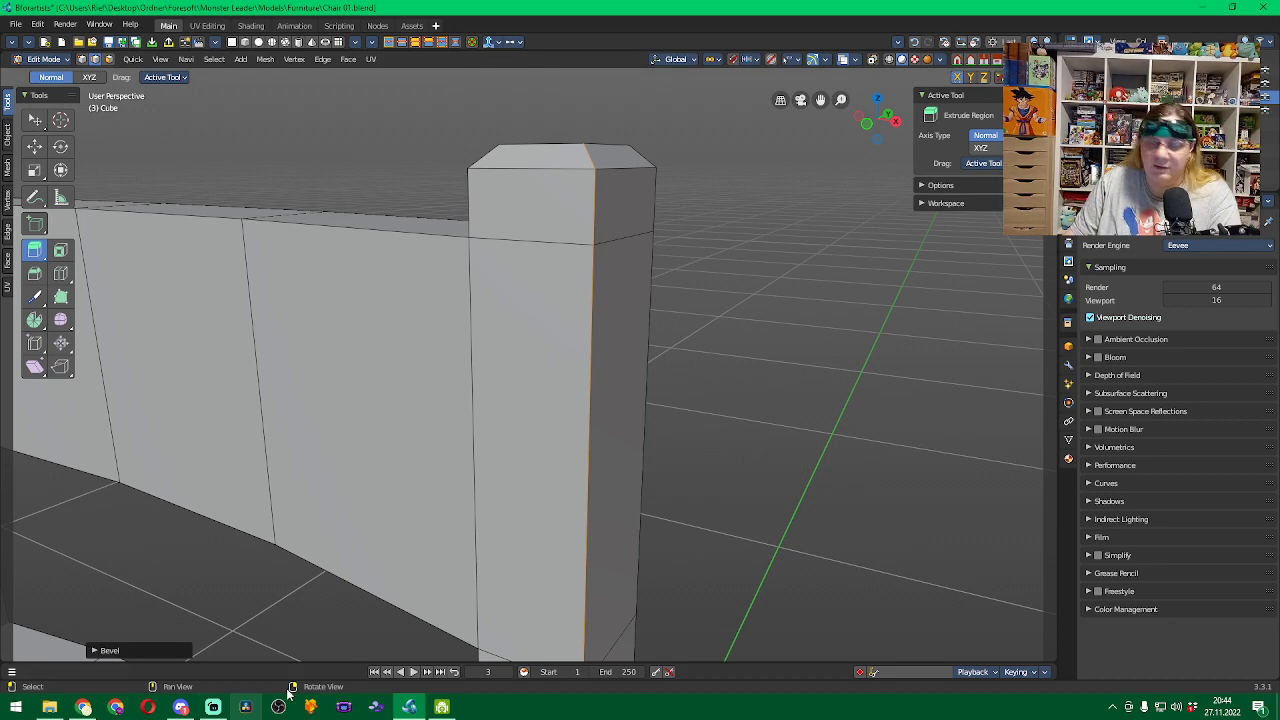
left_click(181, 708)
left_click(441, 707)
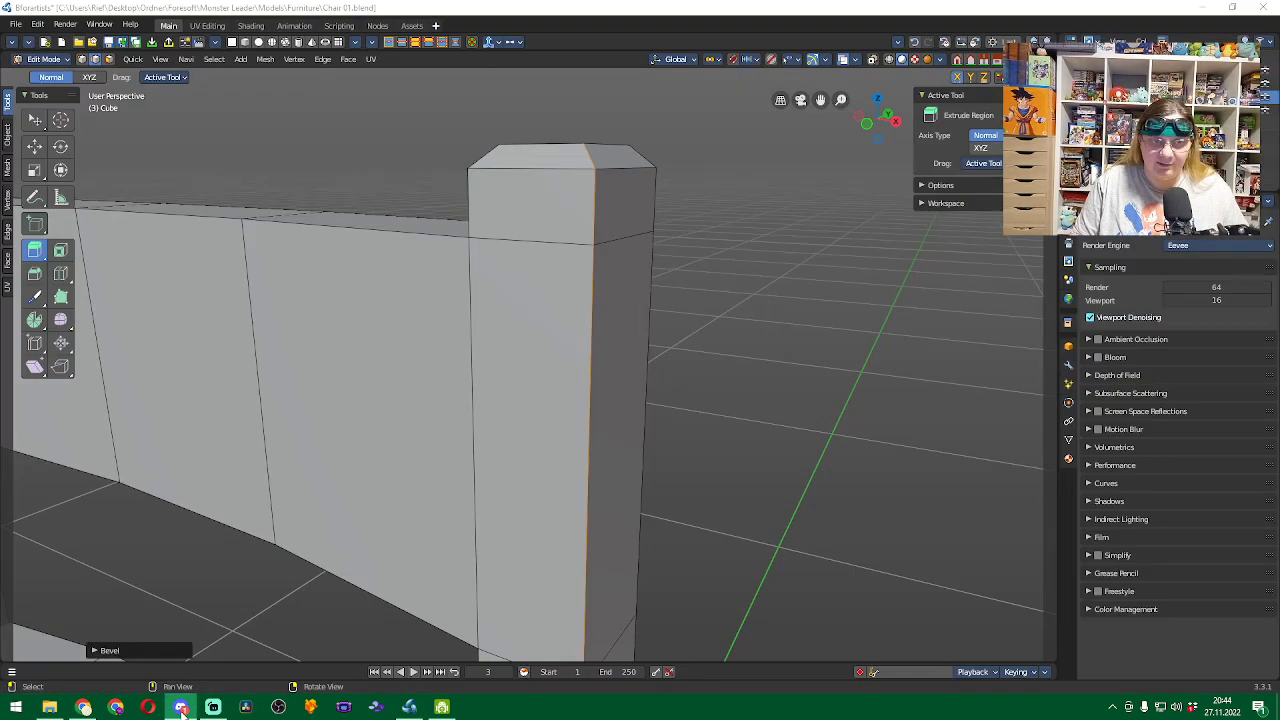
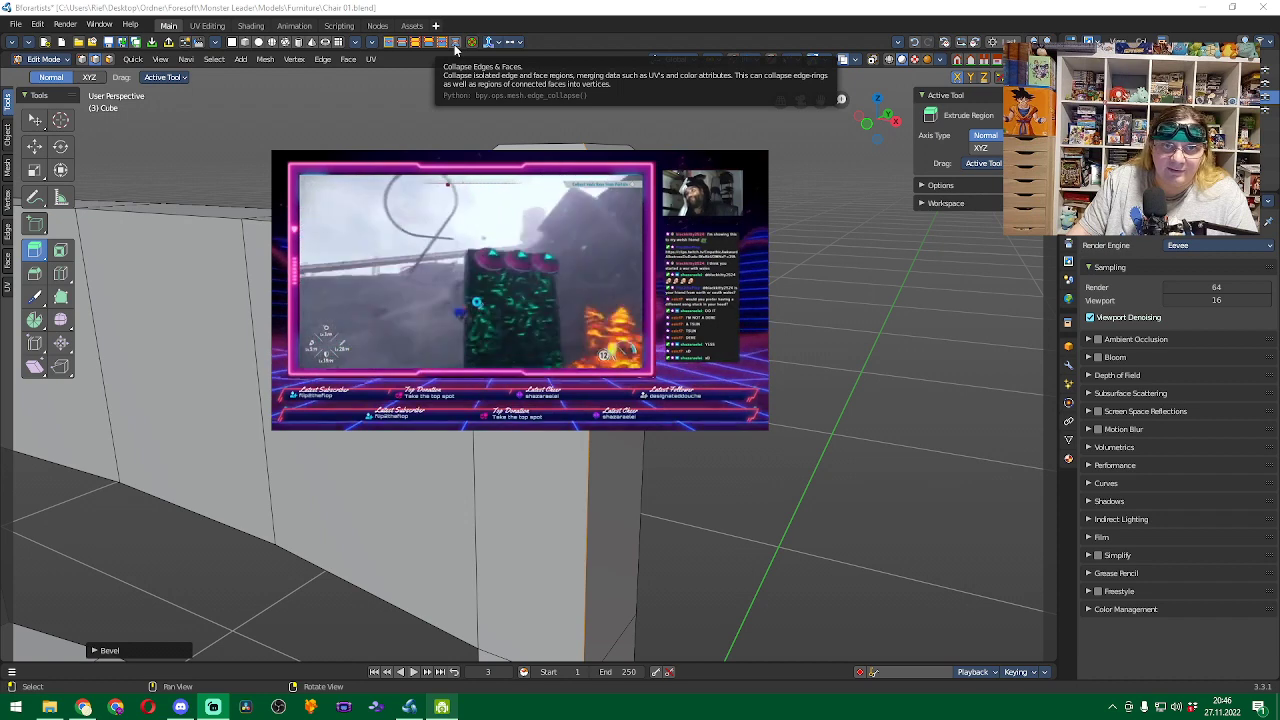
Try Collapse Edges & Faces on the right back post's selected edge loop, undo it, and check the post from the front.
left_click(454, 44)
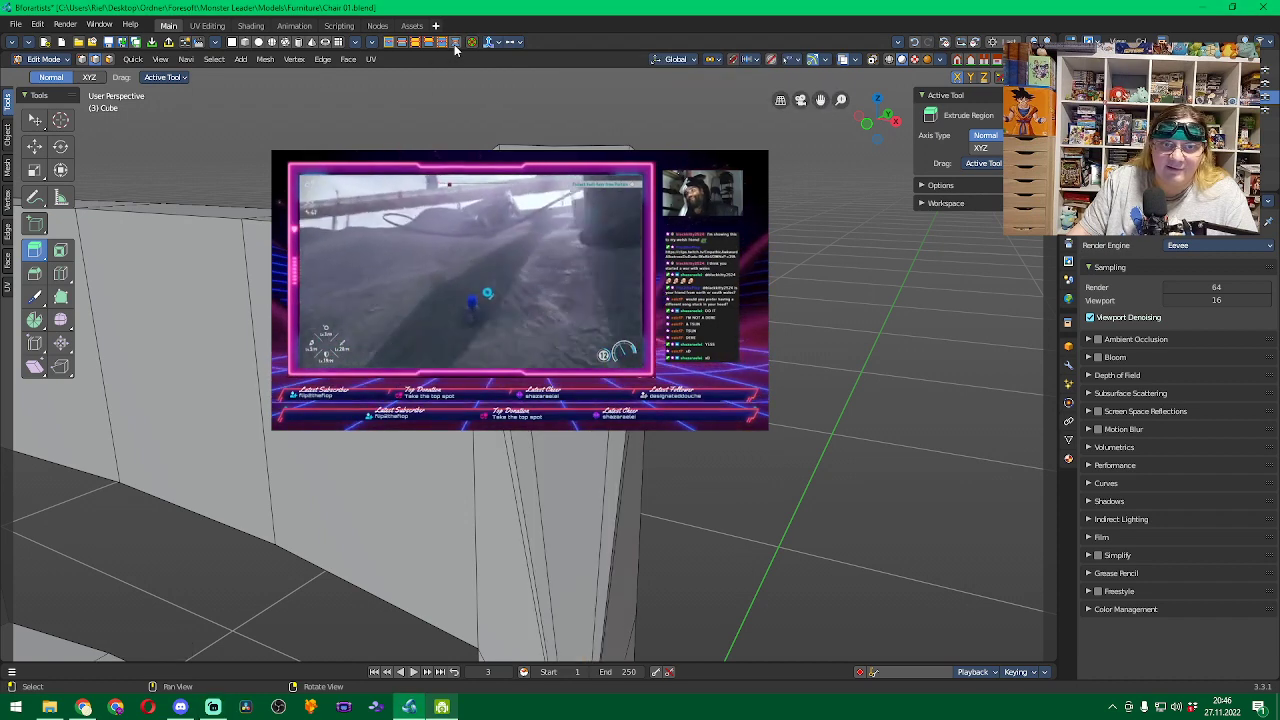
middle_click_drag(760, 300, 790, 330)
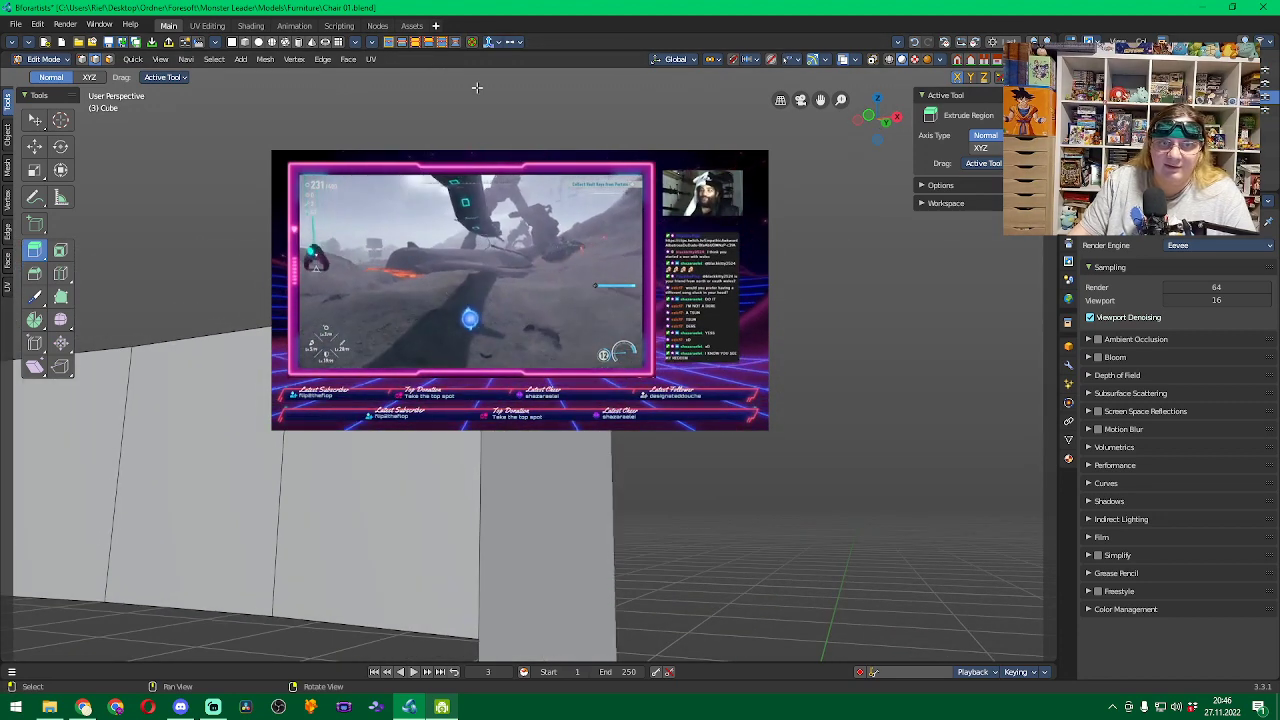
middle_click_drag(478, 88, 575, 148)
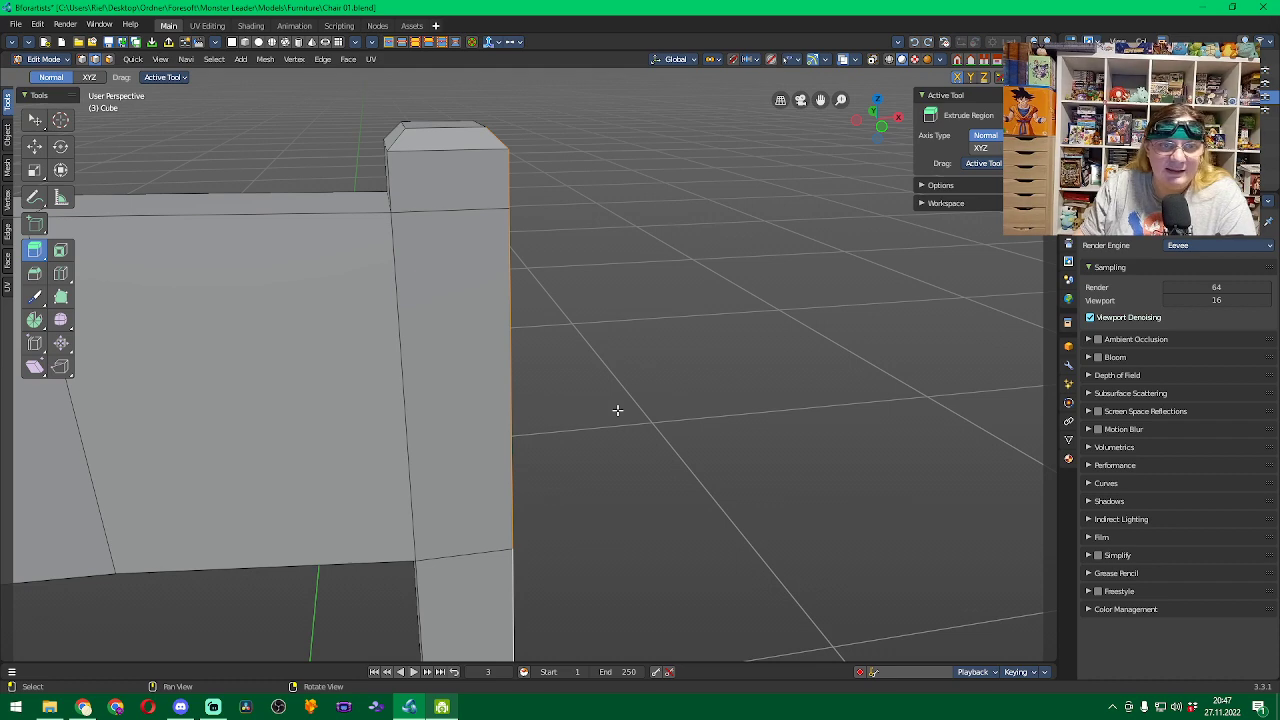
middle_click_drag(697, 388, 670, 380)
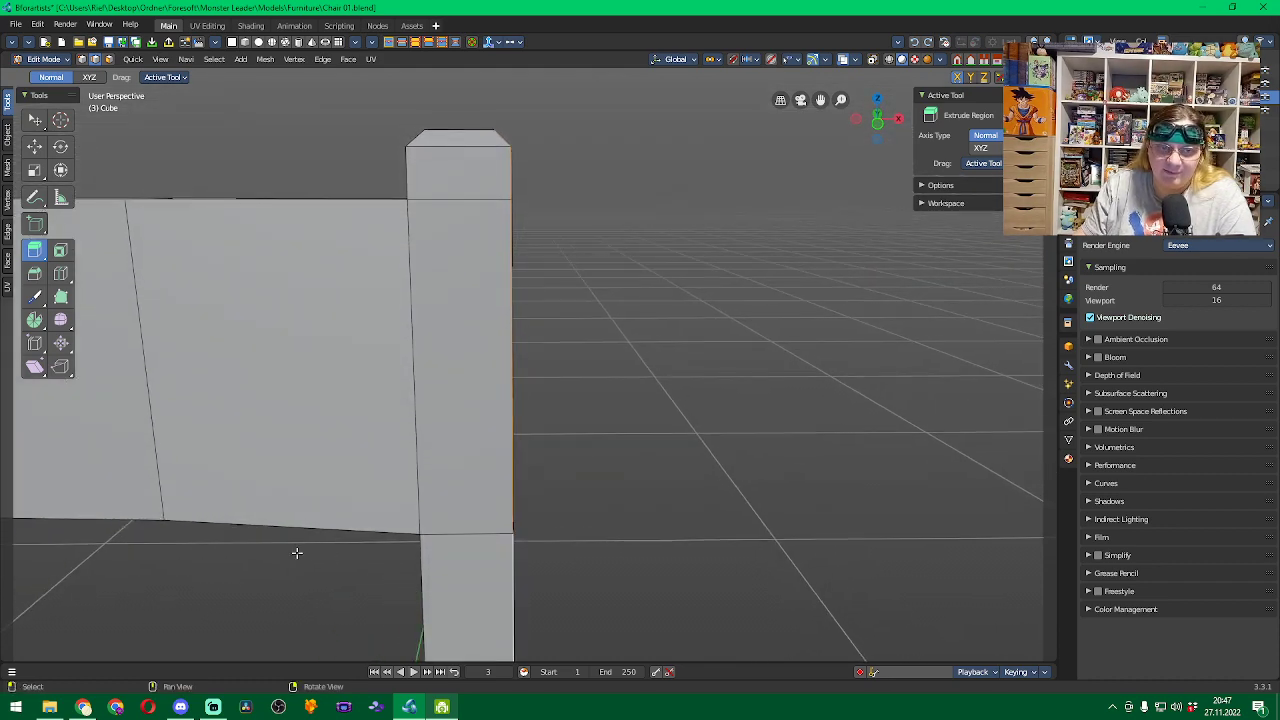
Bevel the right back post's selected edge loop with the Bevel tool, affecting edges with the Offset width type.
scroll(310, 545, "down", 3)
middle_click_drag(249, 529, 428, 380)
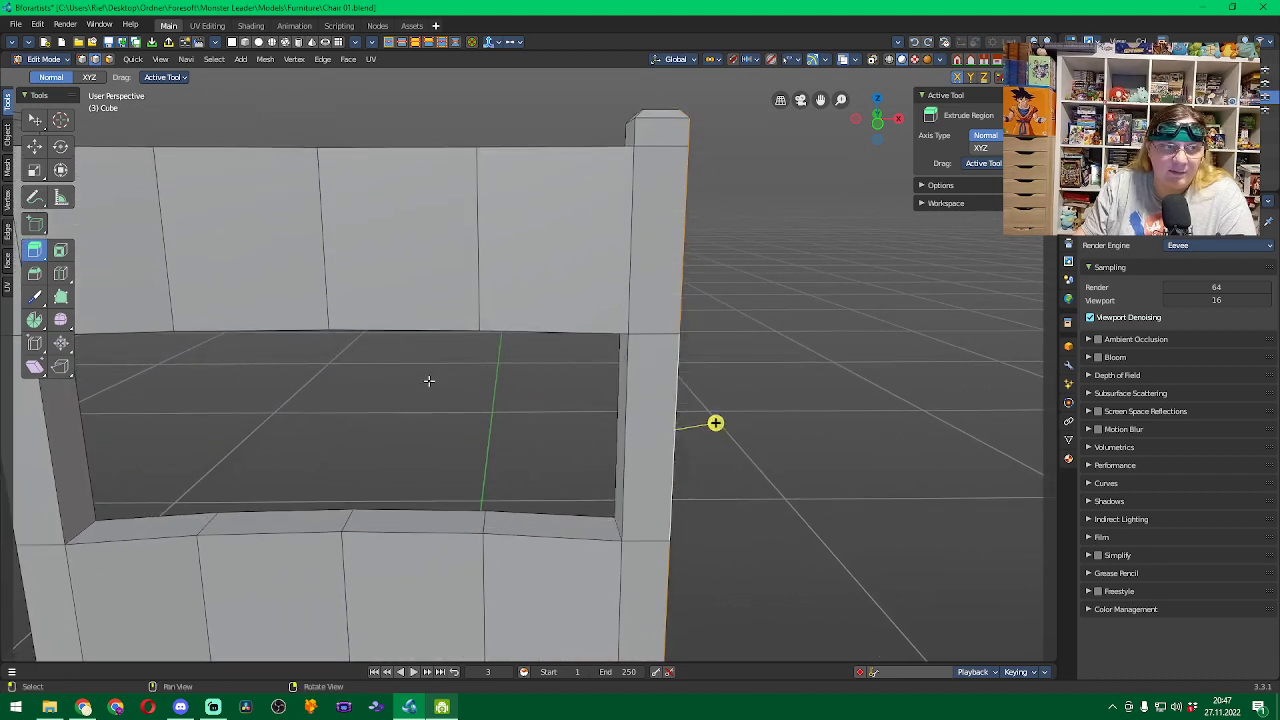
left_click(35, 273)
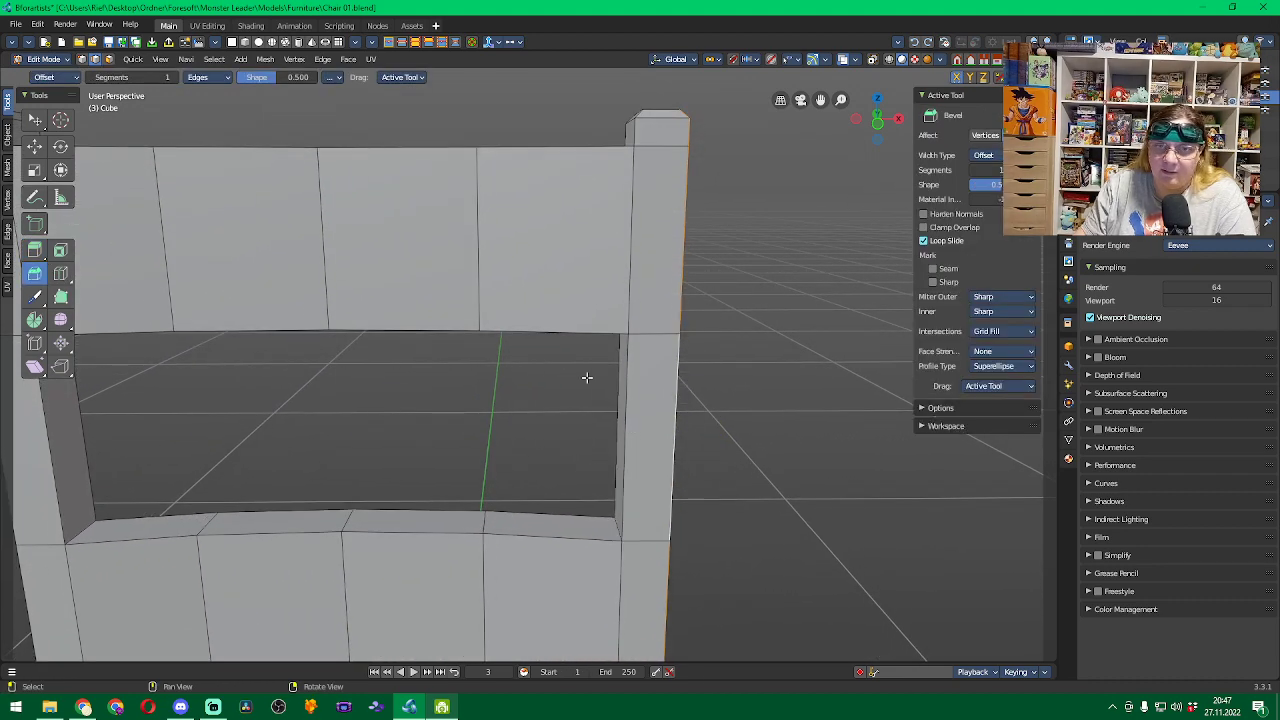
left_click_drag(585, 388, 571, 394)
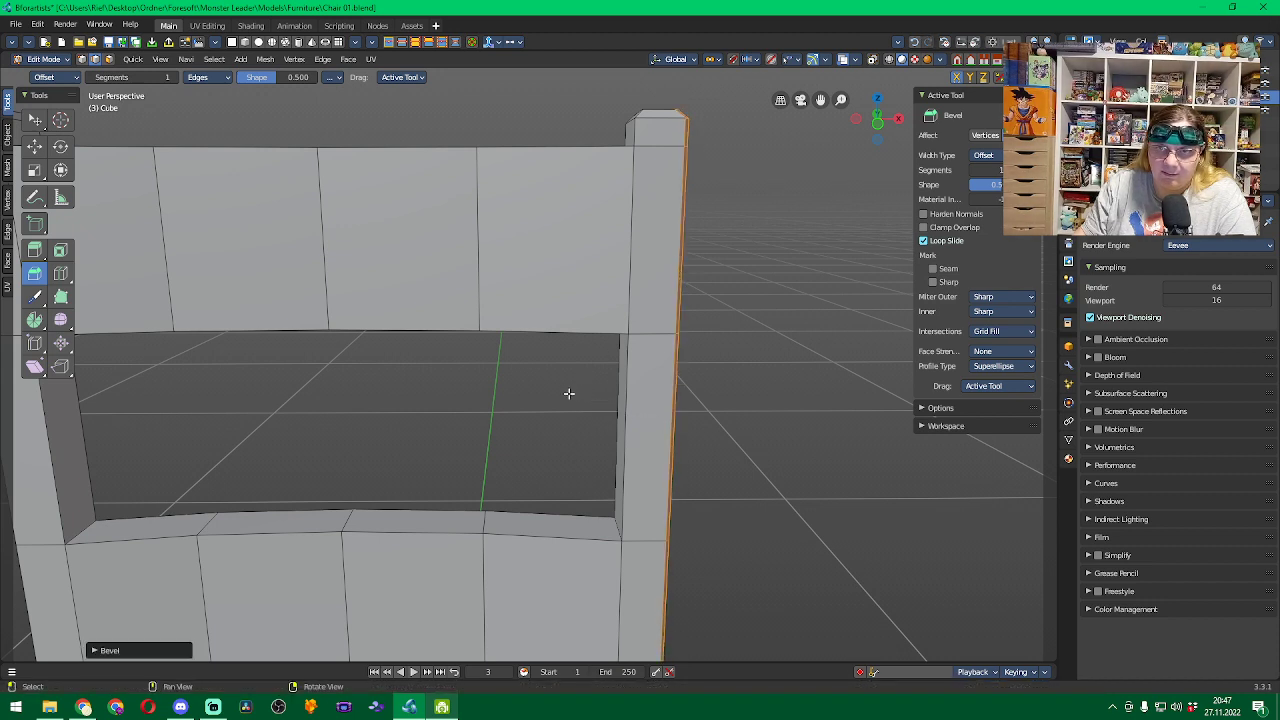
left_click(95, 651)
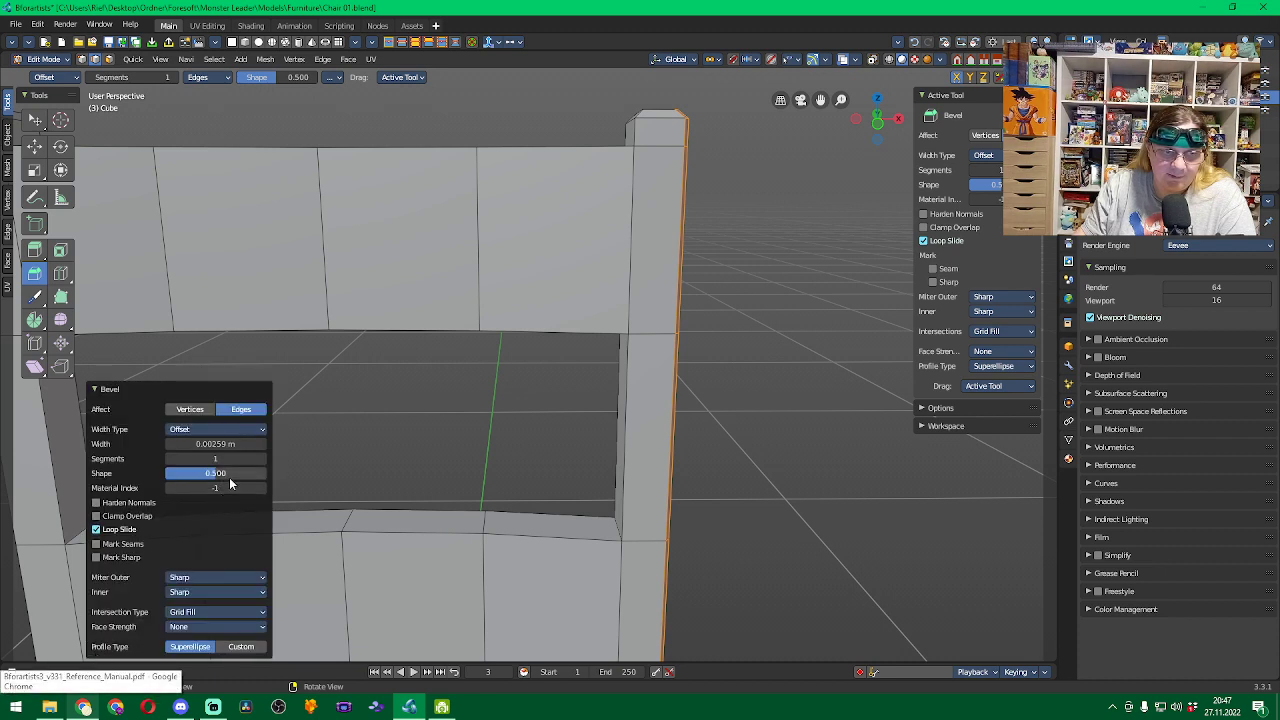
left_click_drag(226, 443, 250, 443)
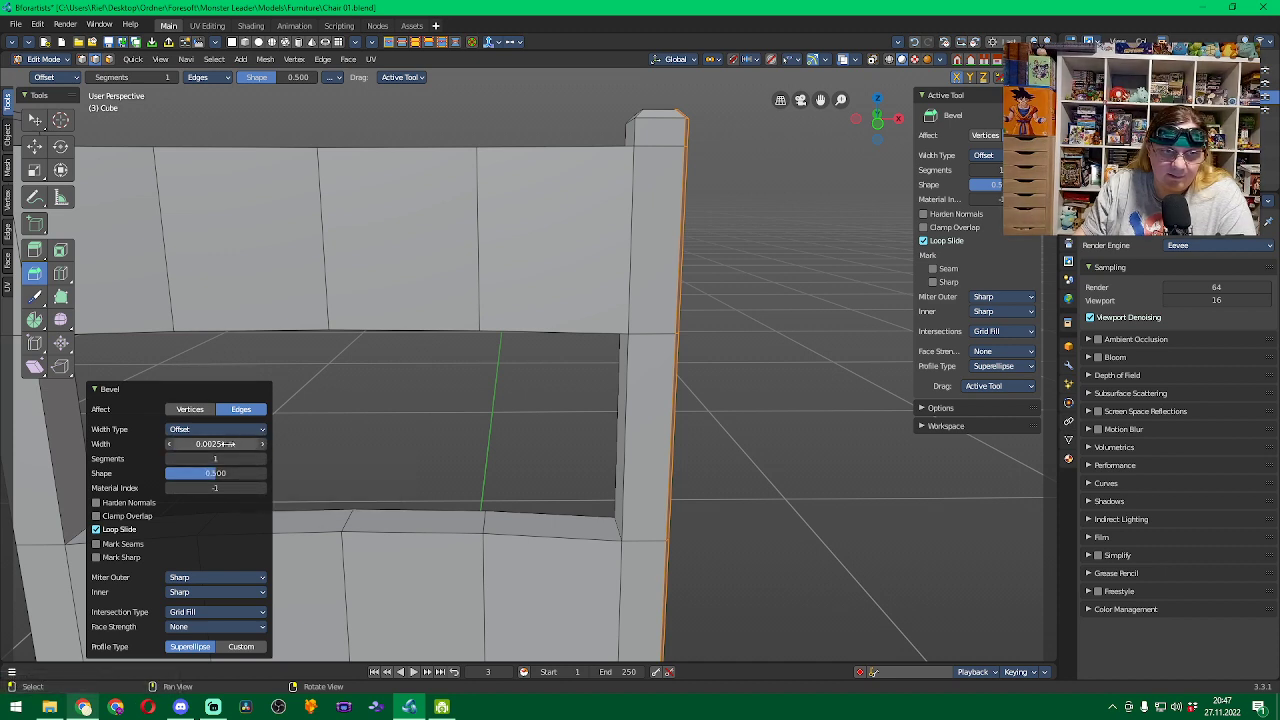
left_click(190, 410)
left_click(240, 410)
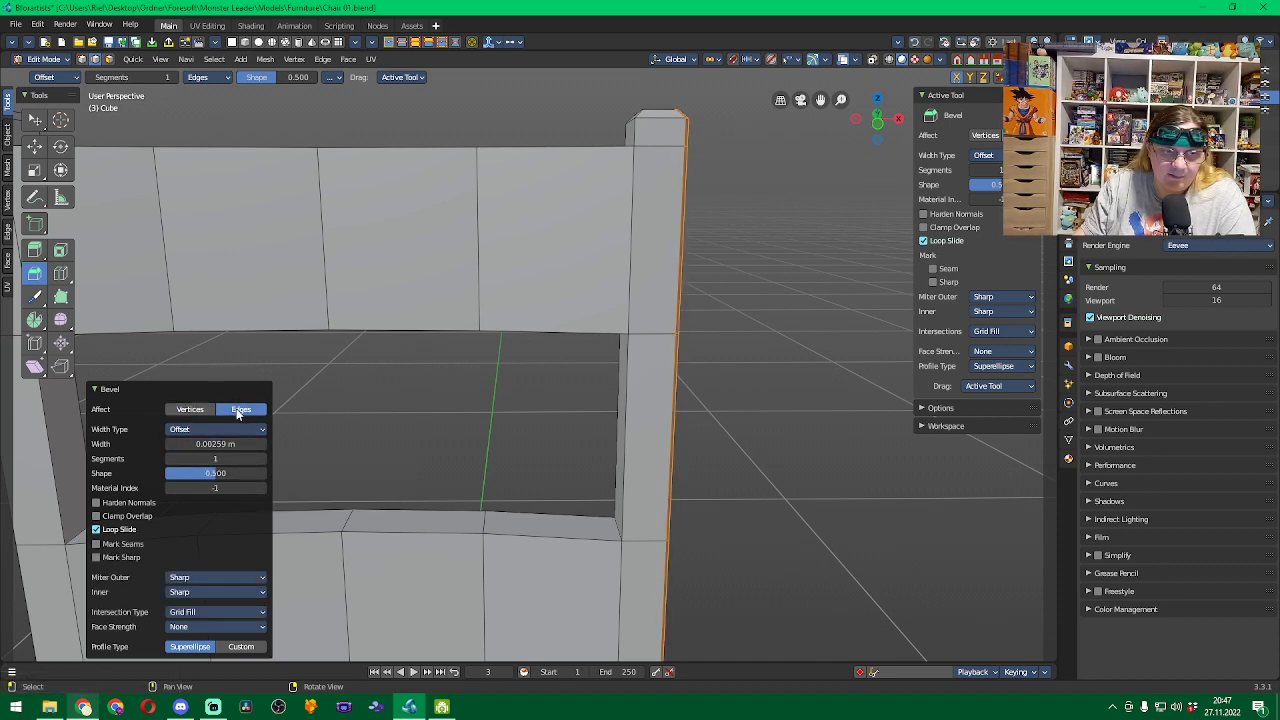
Set the right back post's bevel width to 0.002 m, inspect the beveled edge, and deselect everything.
left_click(215, 443)
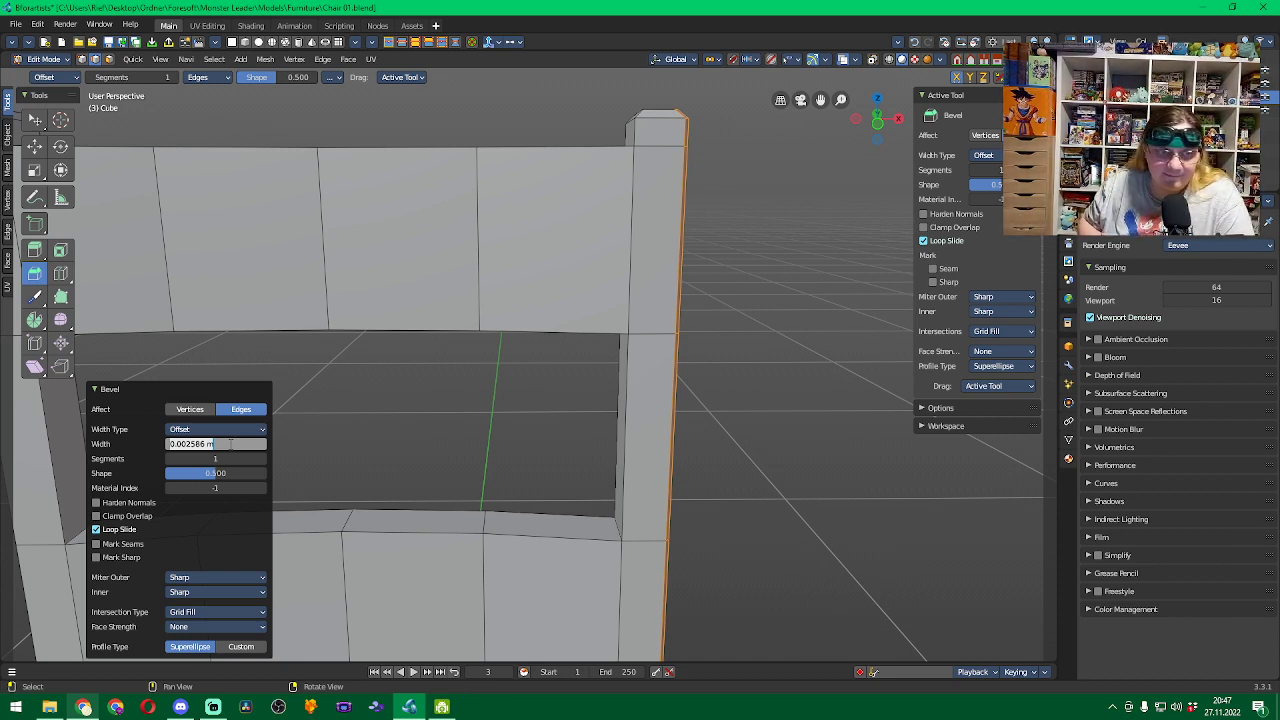
type("0")
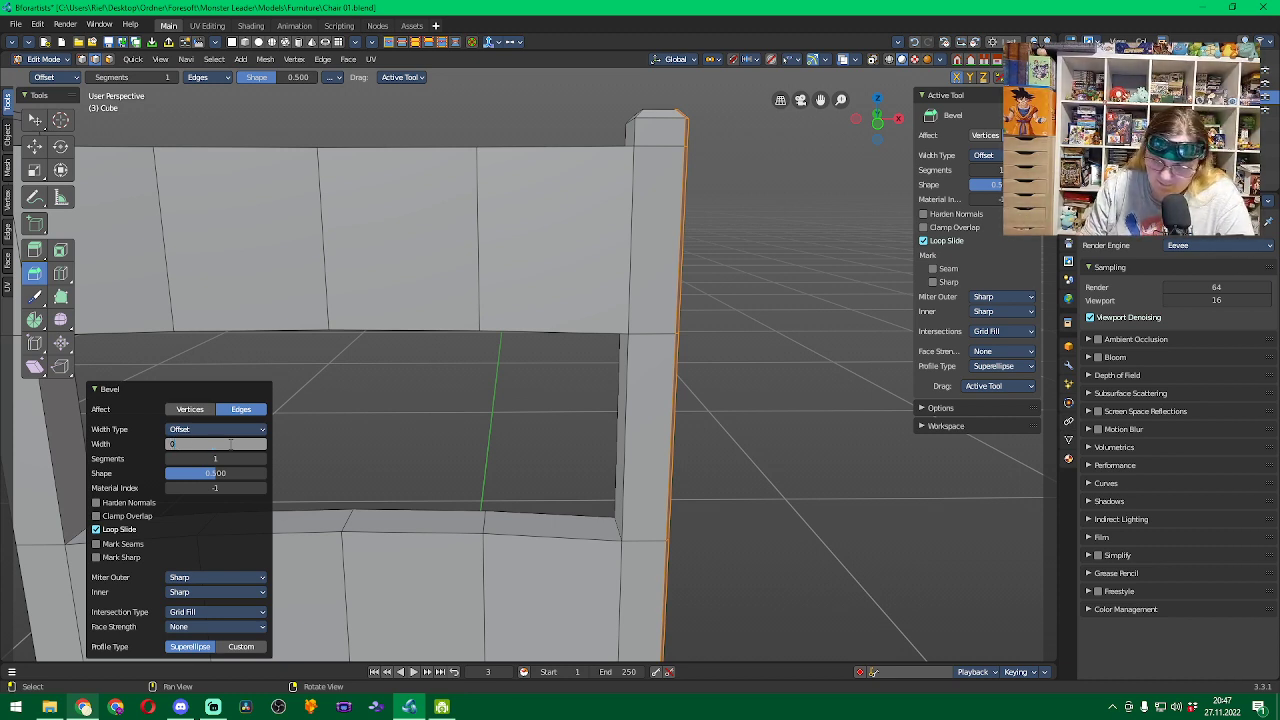
type(".00")
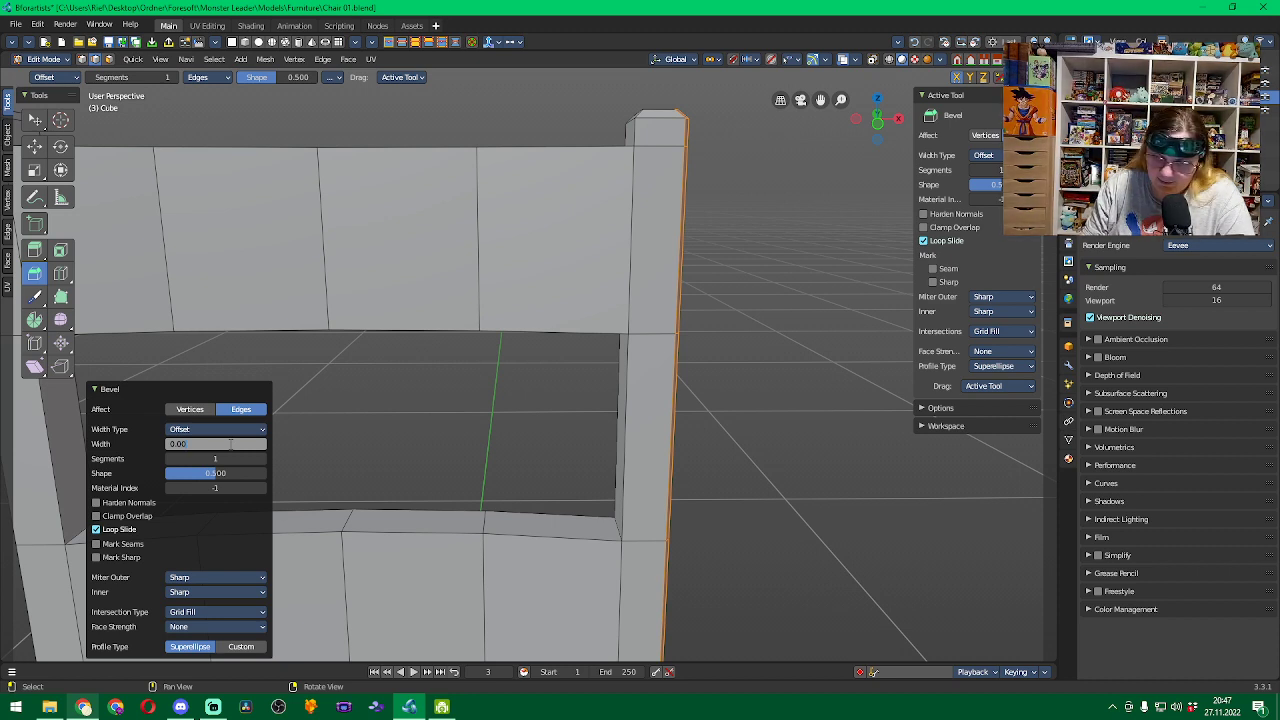
type("2")
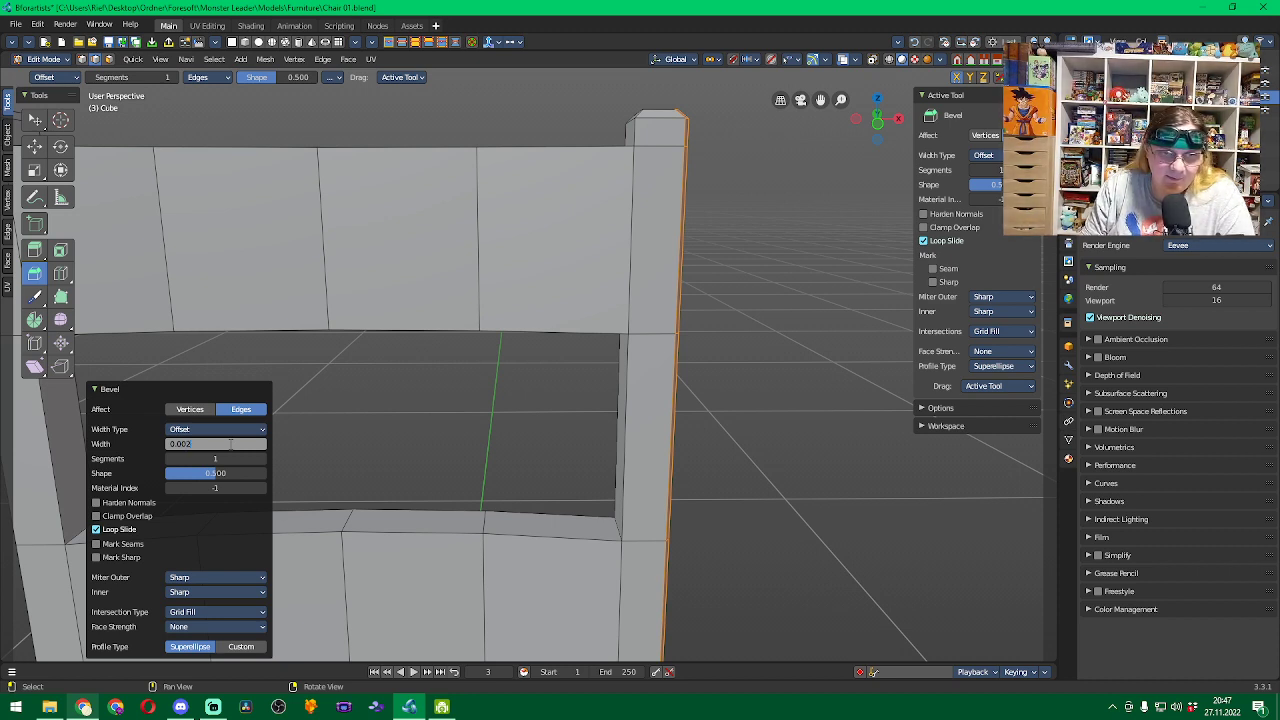
key("Return")
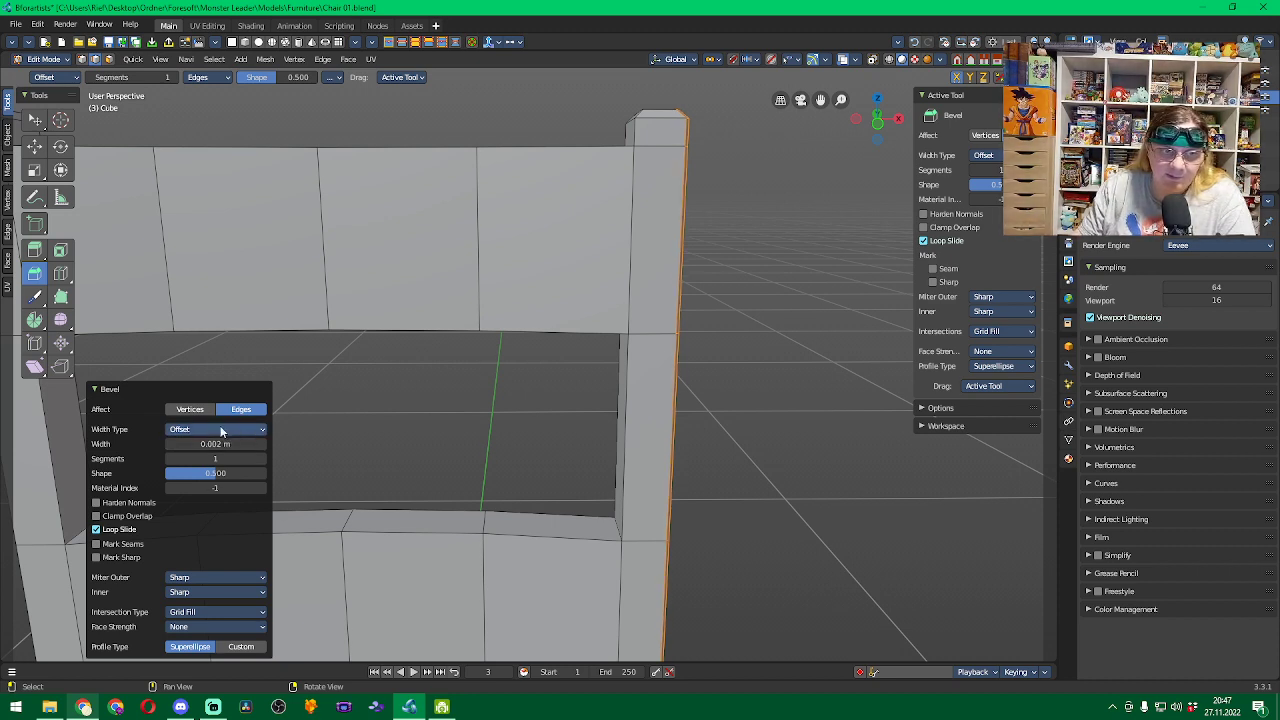
middle_click_drag(743, 289, 725, 317)
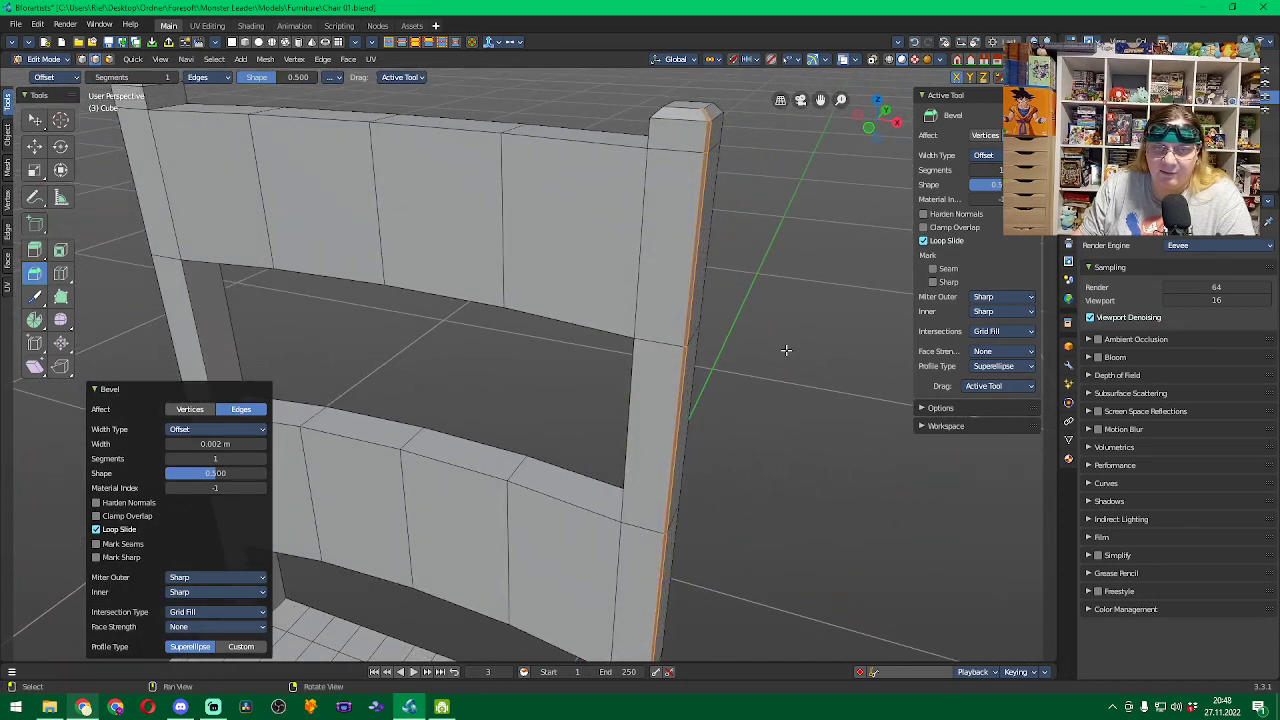
key("alt+a")
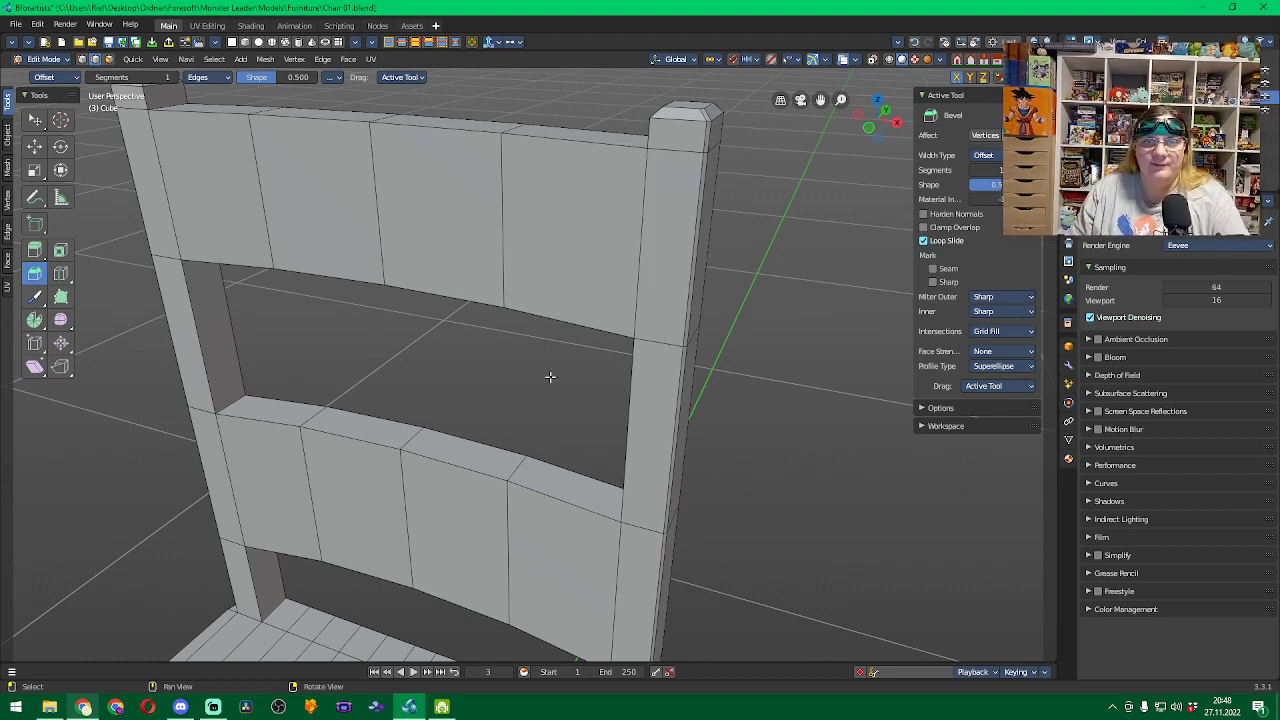
Select the front and rear vertical outer edge loops of the left back post.
middle_click_drag(401, 347, 537, 353)
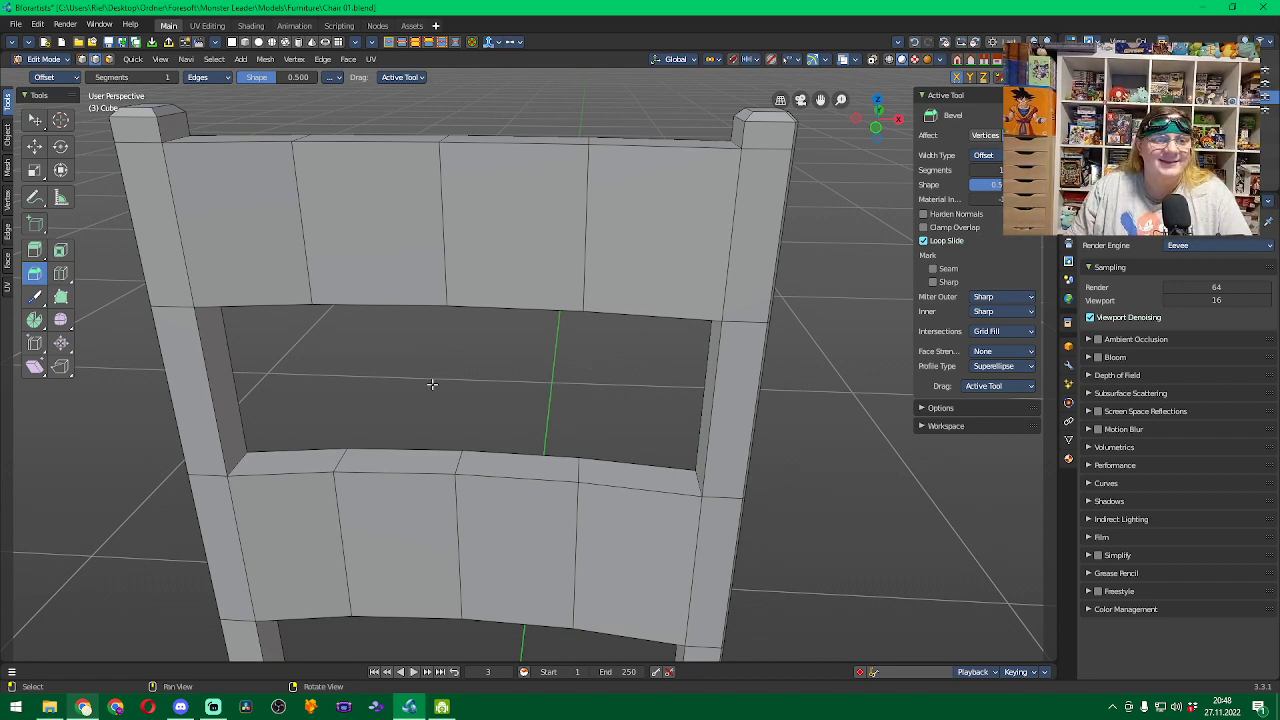
middle_click_drag(386, 389, 590, 367)
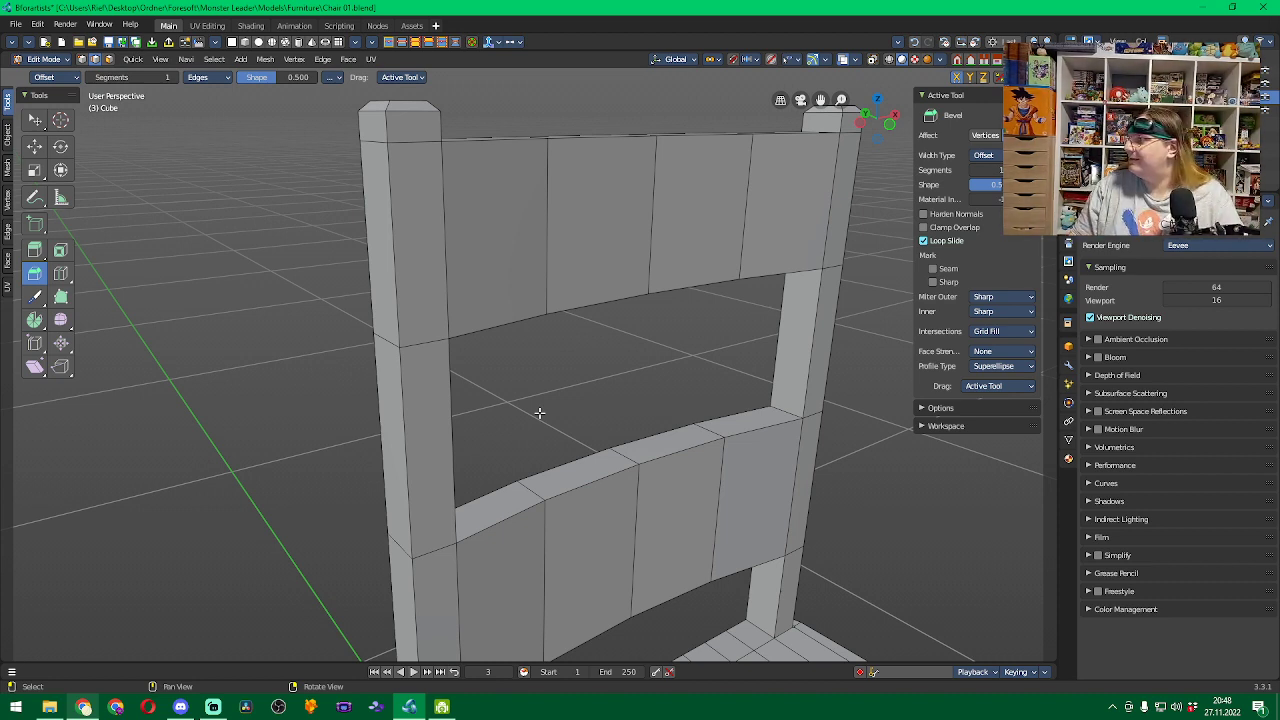
left_click(403, 439, "alt")
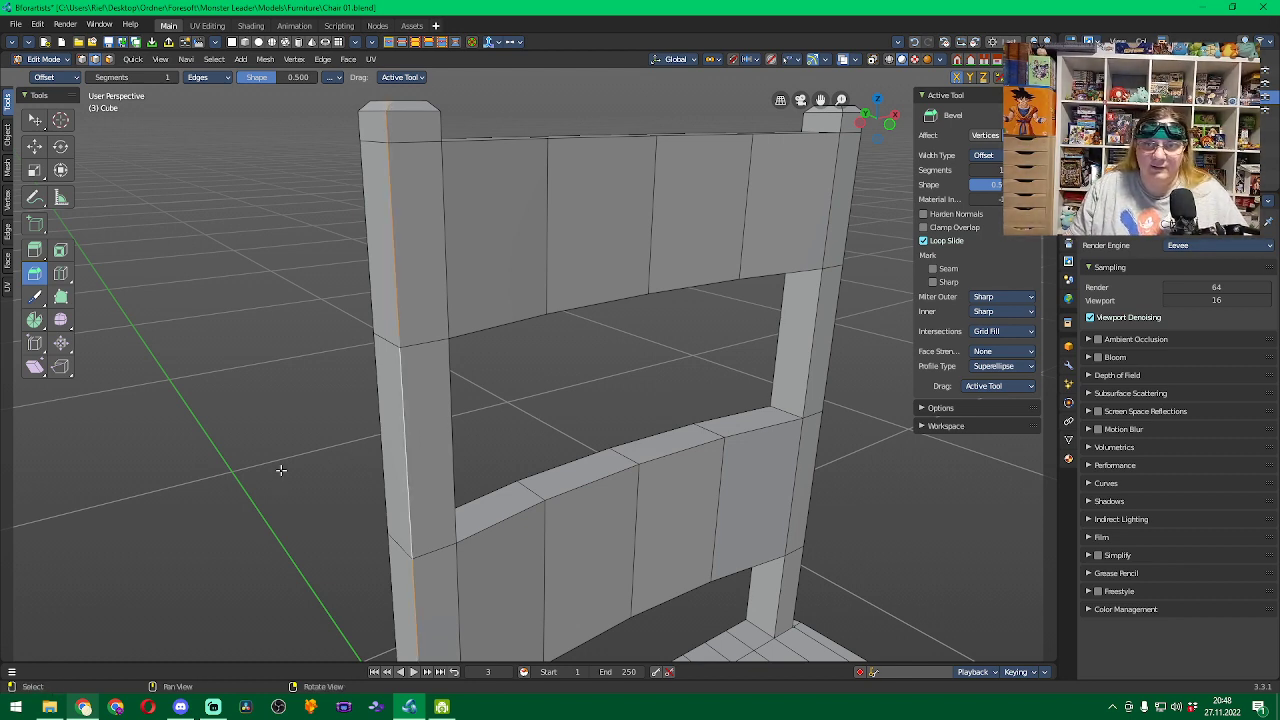
middle_click_drag(281, 470, 523, 463)
key("alt")
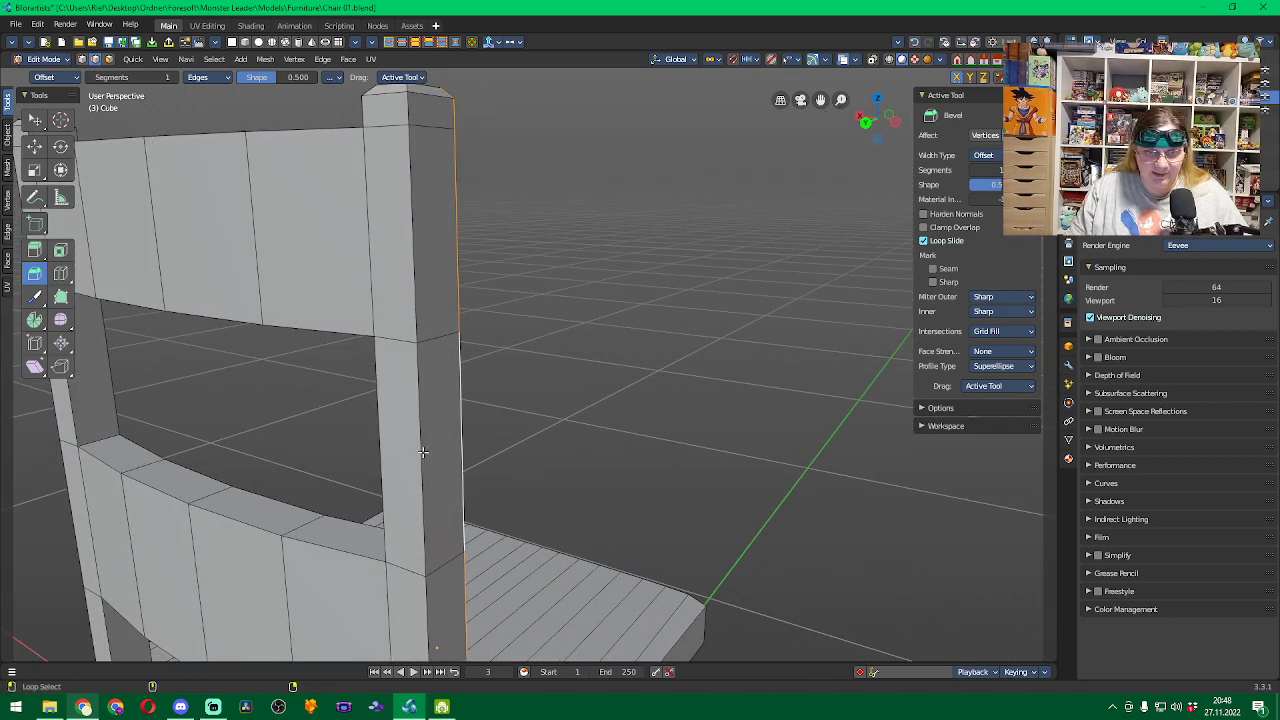
left_click(421, 453, "alt")
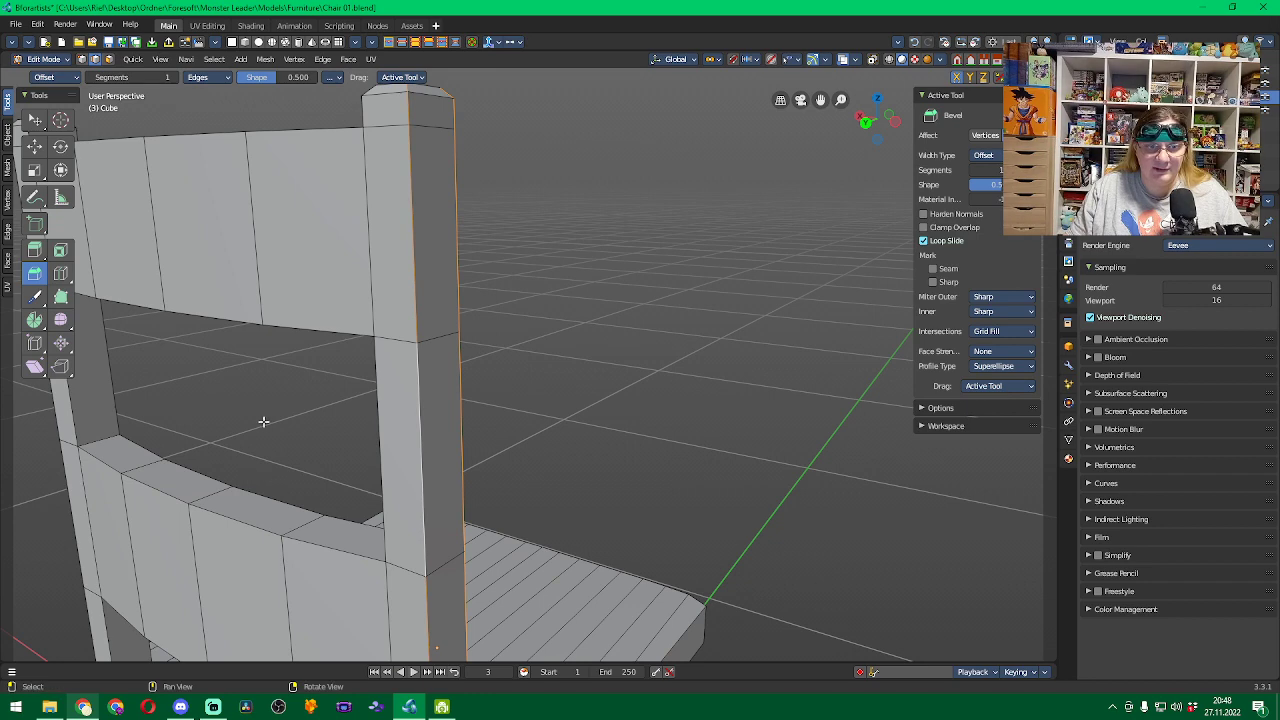
Add the rear vertical outer edge loop of the right back post to the selection.
scroll(263, 423, "up", 3)
middle_click_drag(351, 423, 797, 389)
middle_click_drag(431, 406, 491, 397)
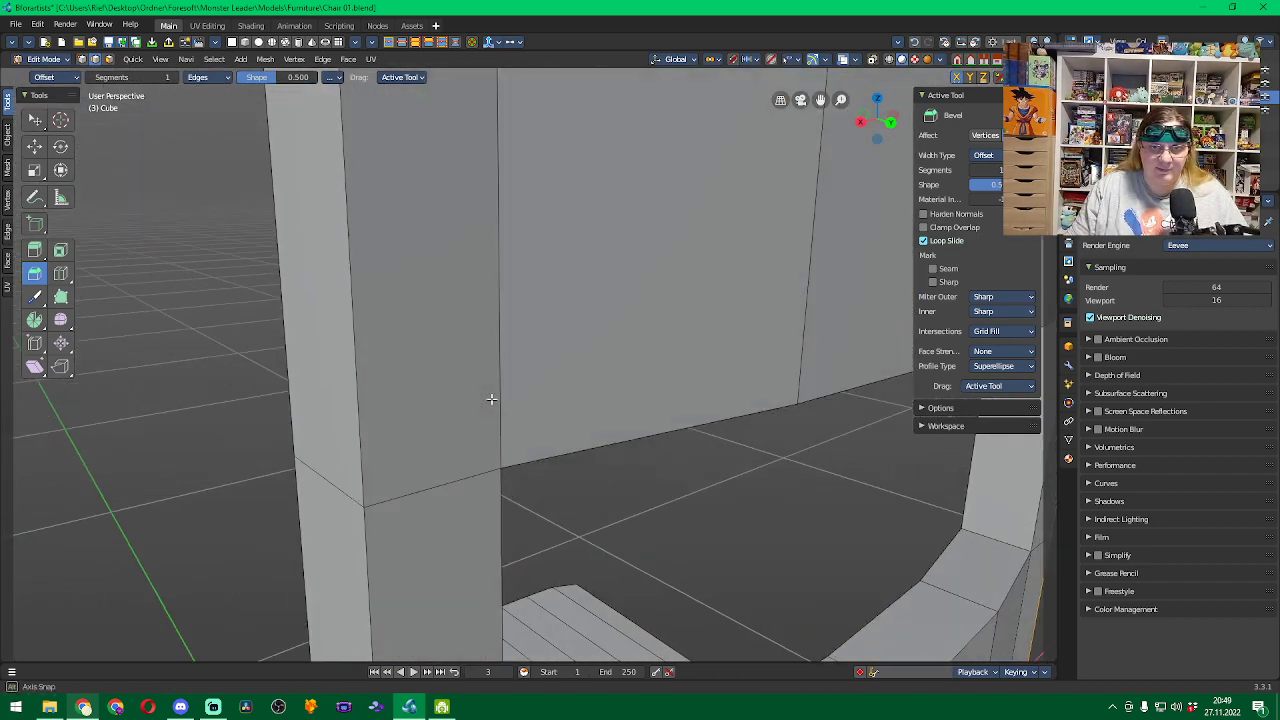
scroll(556, 500, "down", 3)
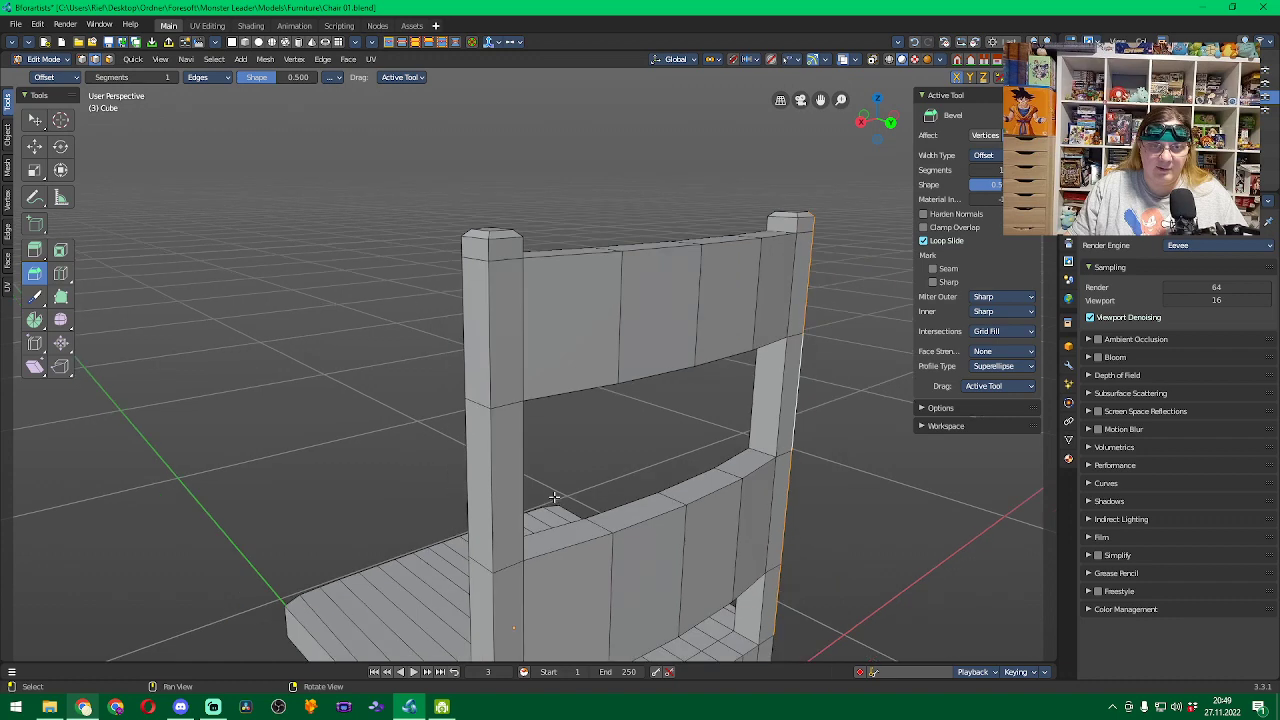
left_click(491, 472, "alt+shift")
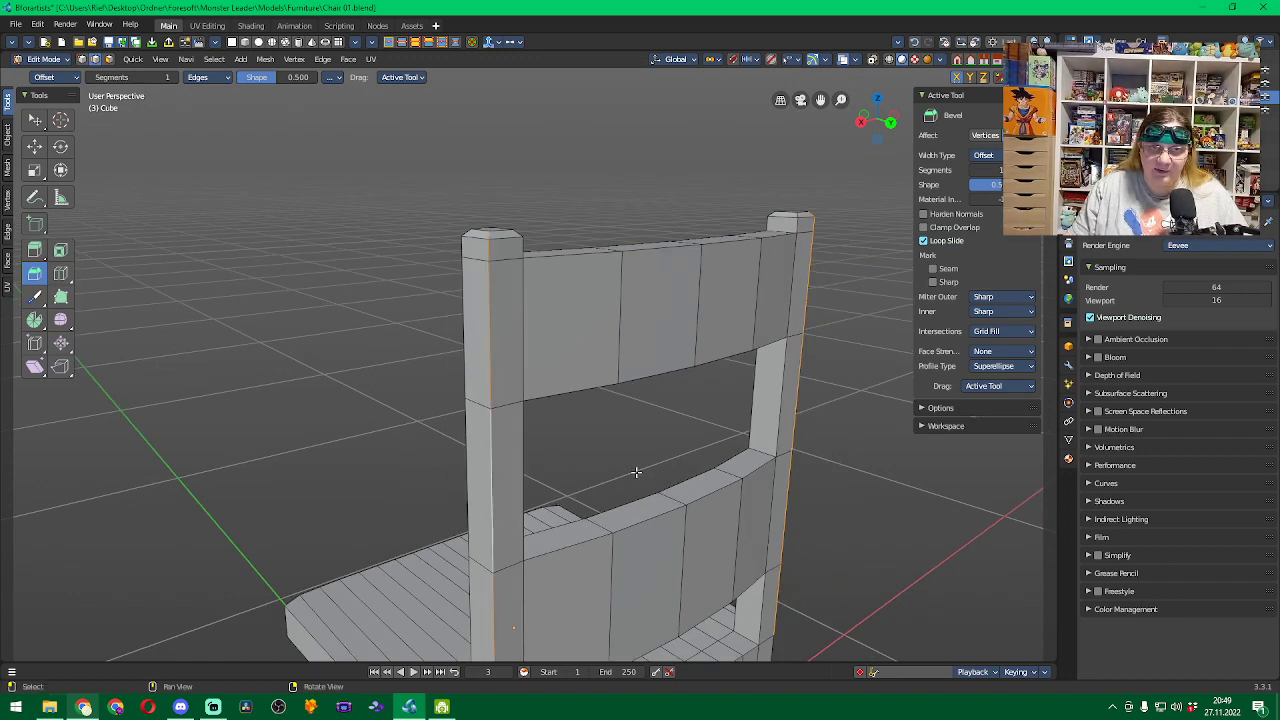
Add the front and rear top edges of both curved backrest rails to the selection.
middle_click_drag(661, 438, 613, 455)
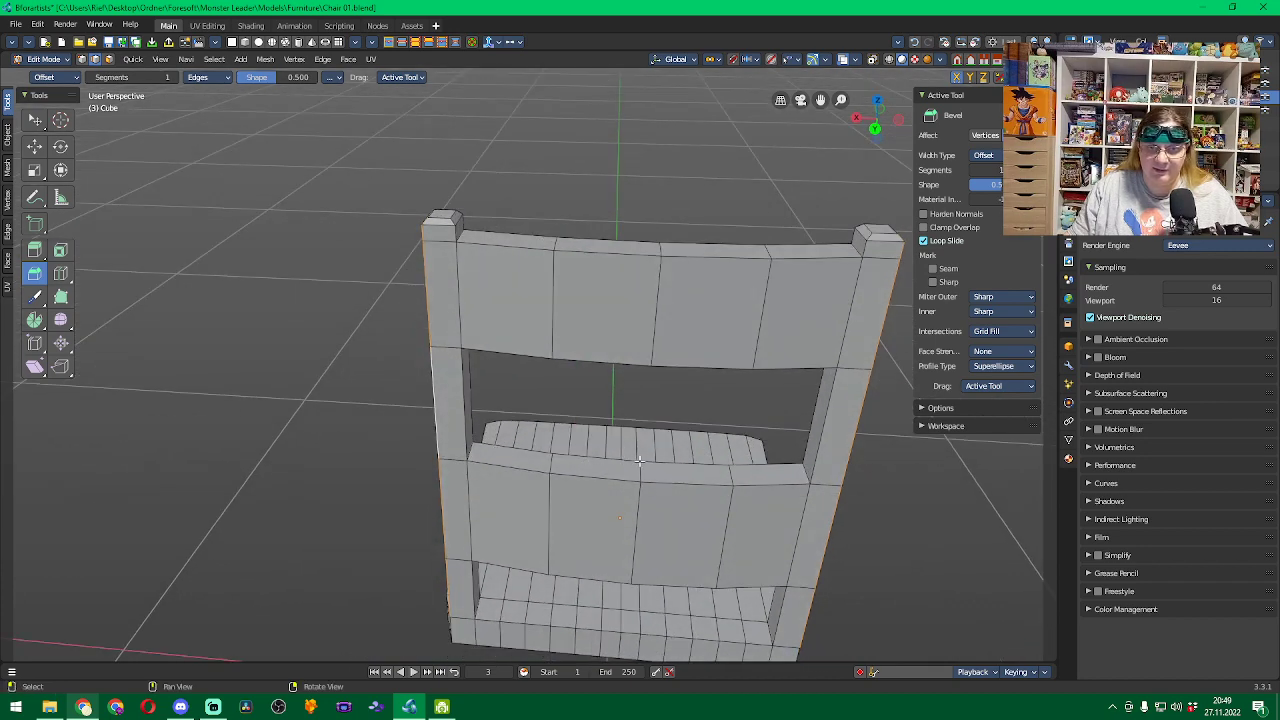
left_click(536, 453, "alt+shift")
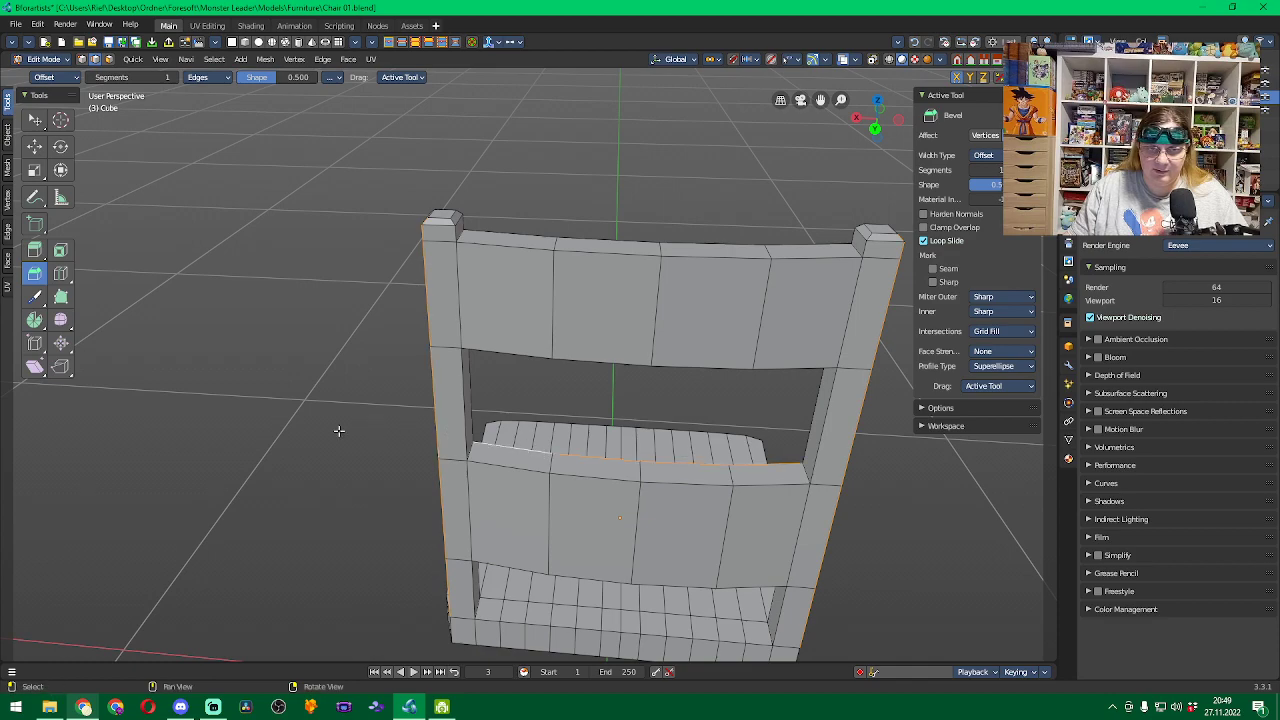
middle_click_drag(339, 431, 607, 500)
left_click(604, 489, "alt+shift")
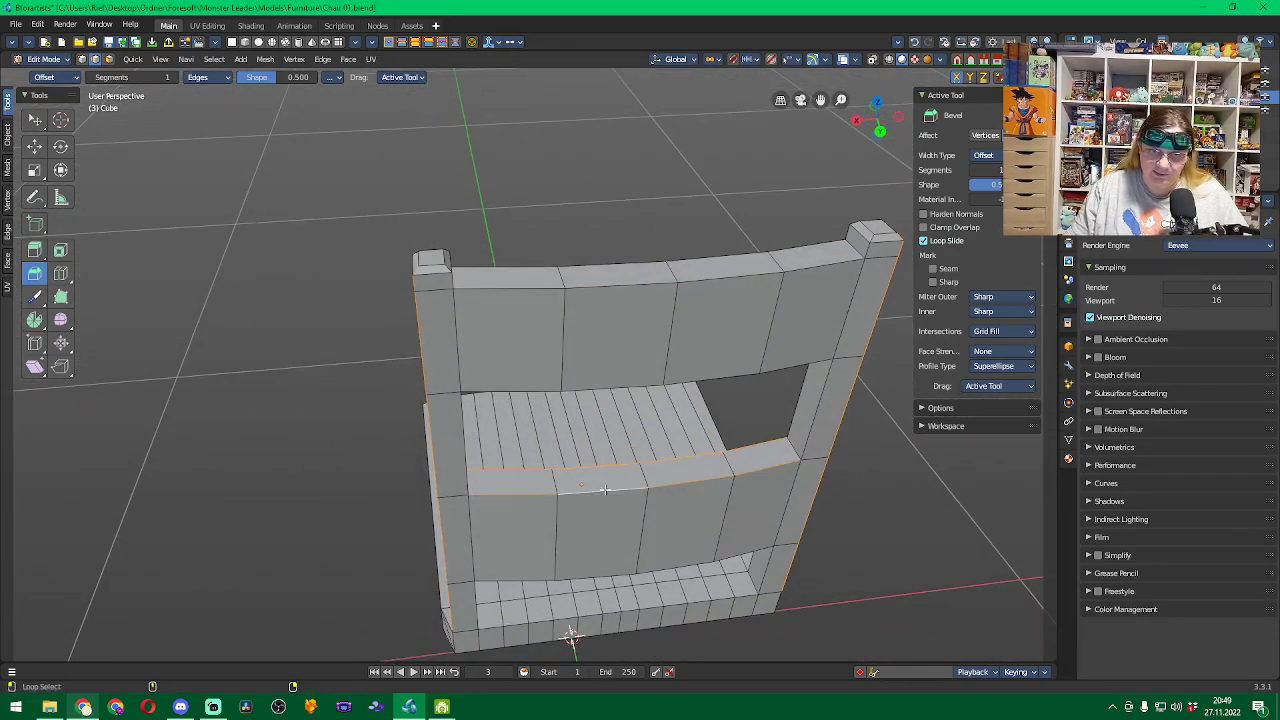
left_click(597, 275, "alt+shift")
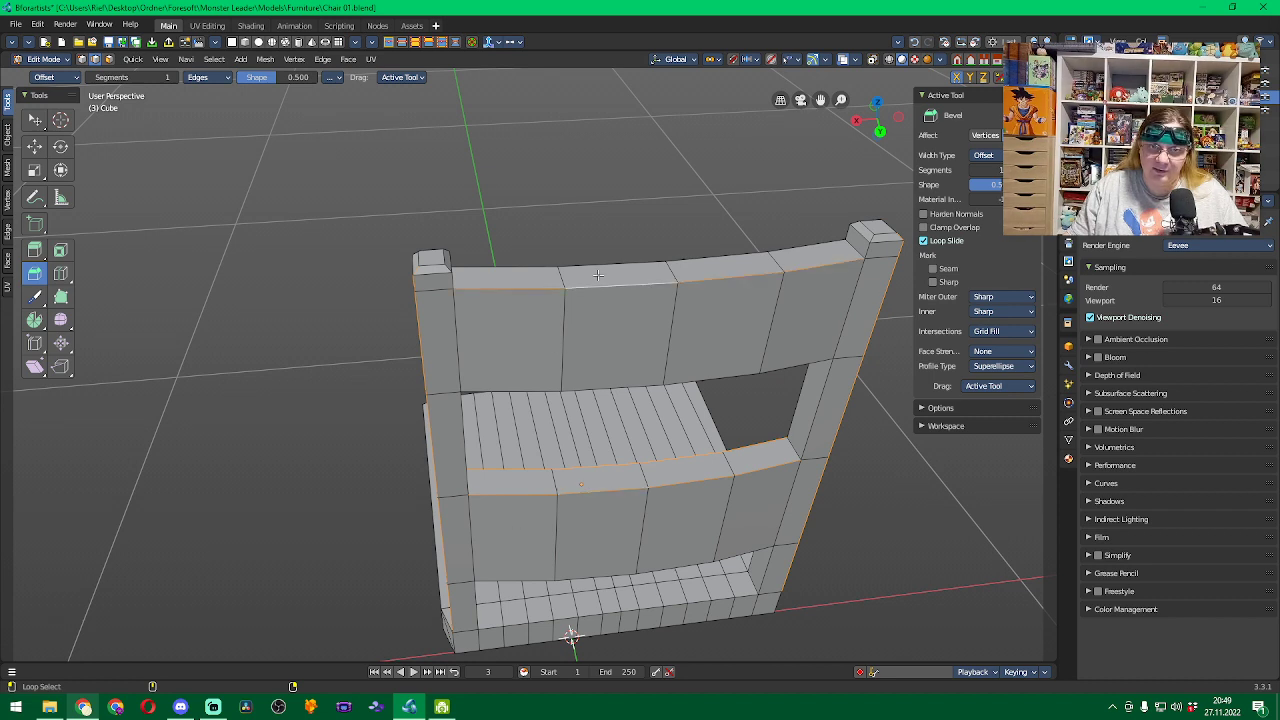
left_click(550, 264, "alt+shift")
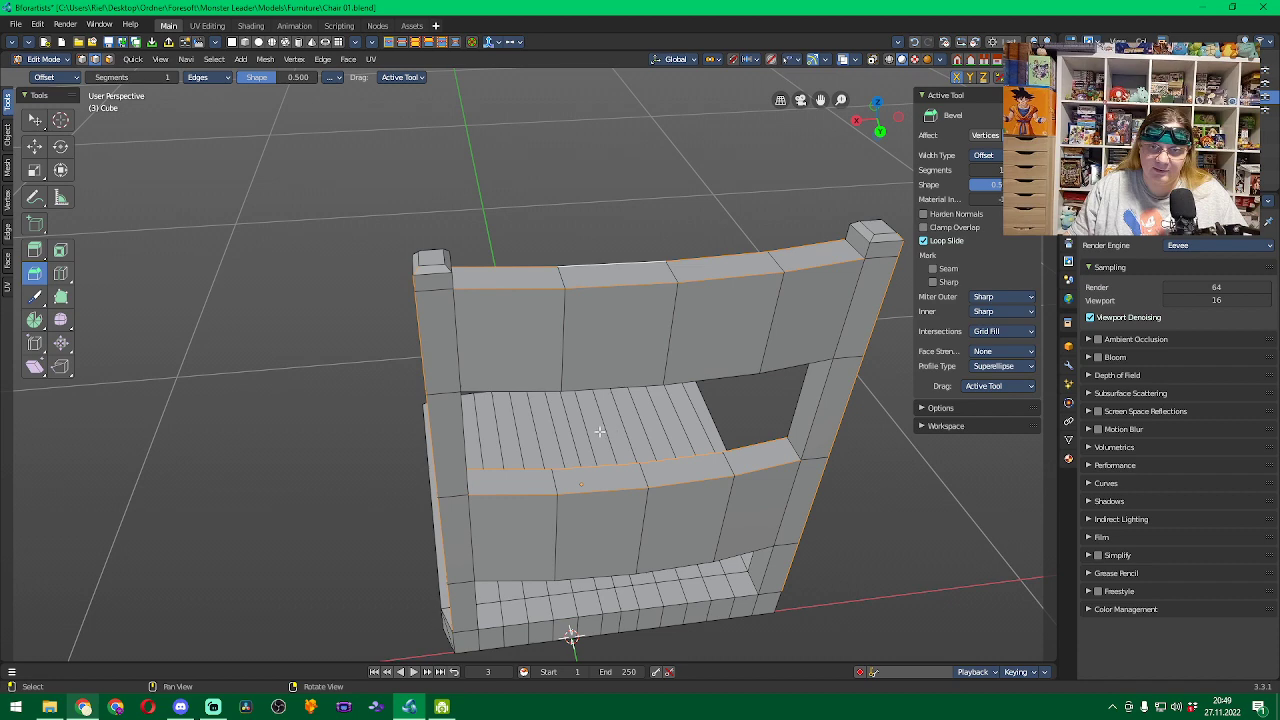
Add the front and rear bottom edges of both backrest rails to the selection.
middle_click_drag(567, 433, 617, 332)
left_click(616, 357, "alt+shift")
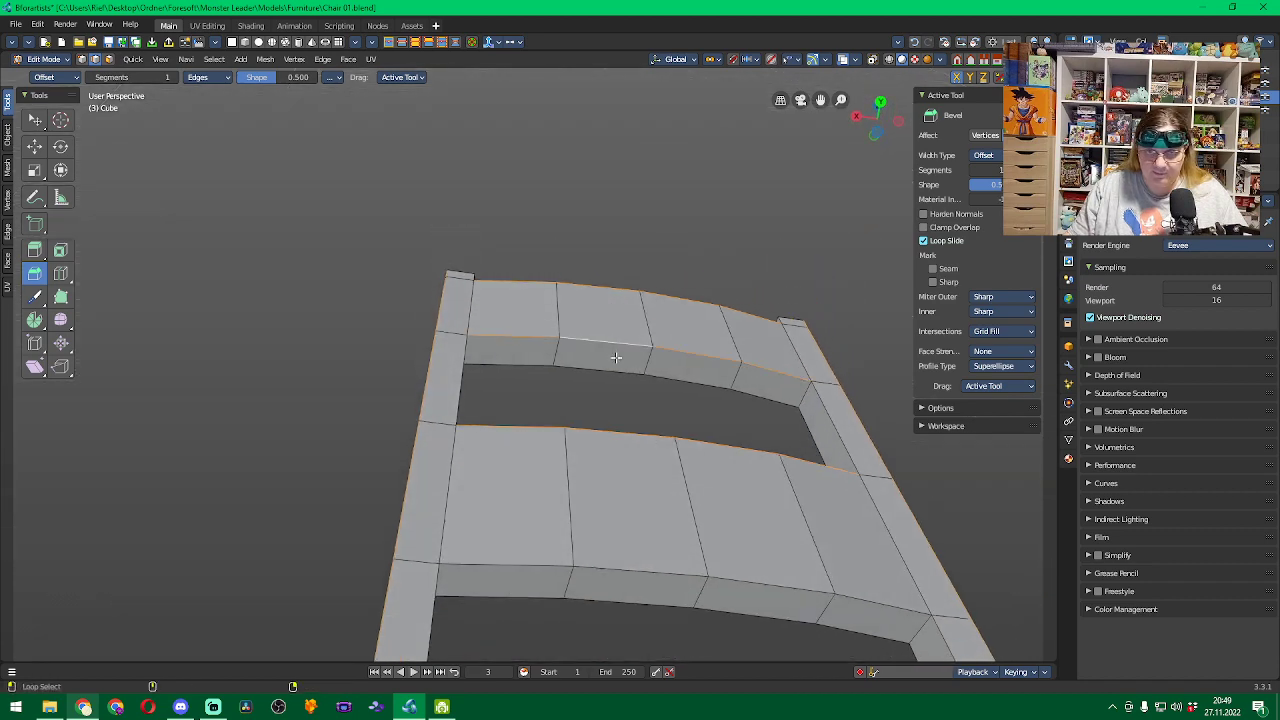
left_click(617, 371, "alt+shift")
left_click(622, 574, "alt+shift")
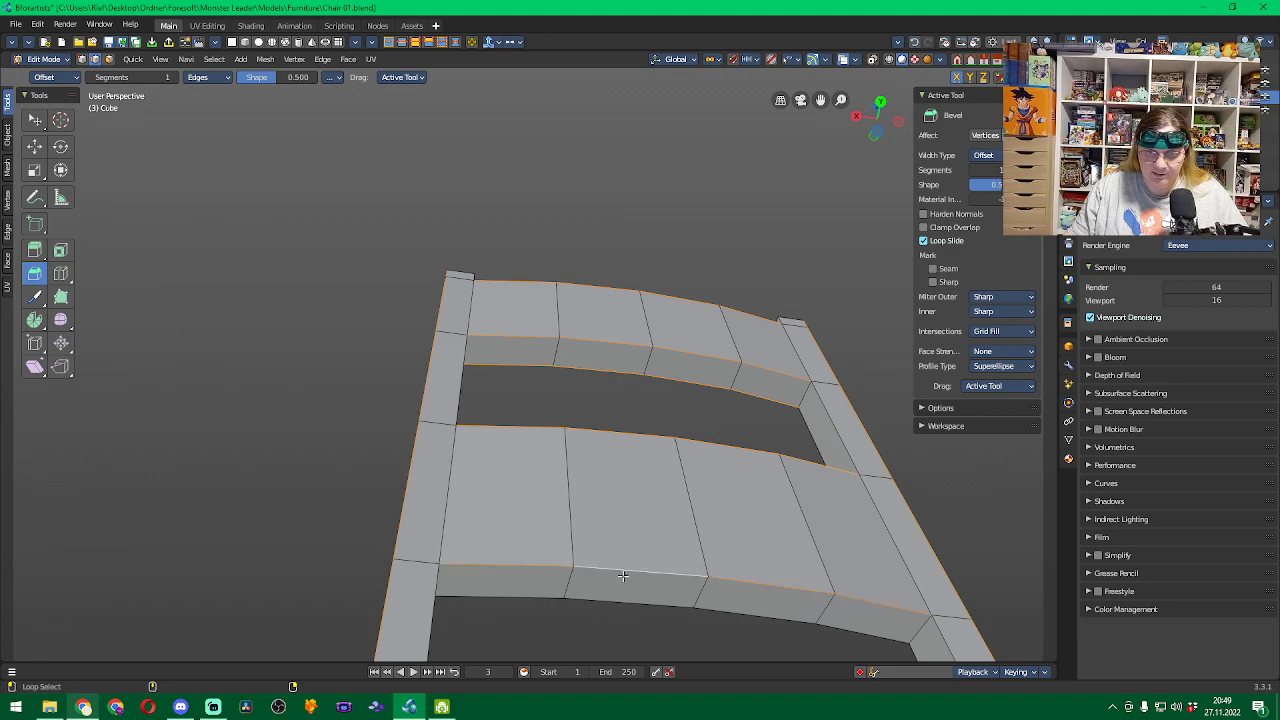
left_click(622, 605, "alt+shift")
Add the inner vertical edges of both back posts between the two rails to the selection.
middle_click_drag(323, 474, 400, 470)
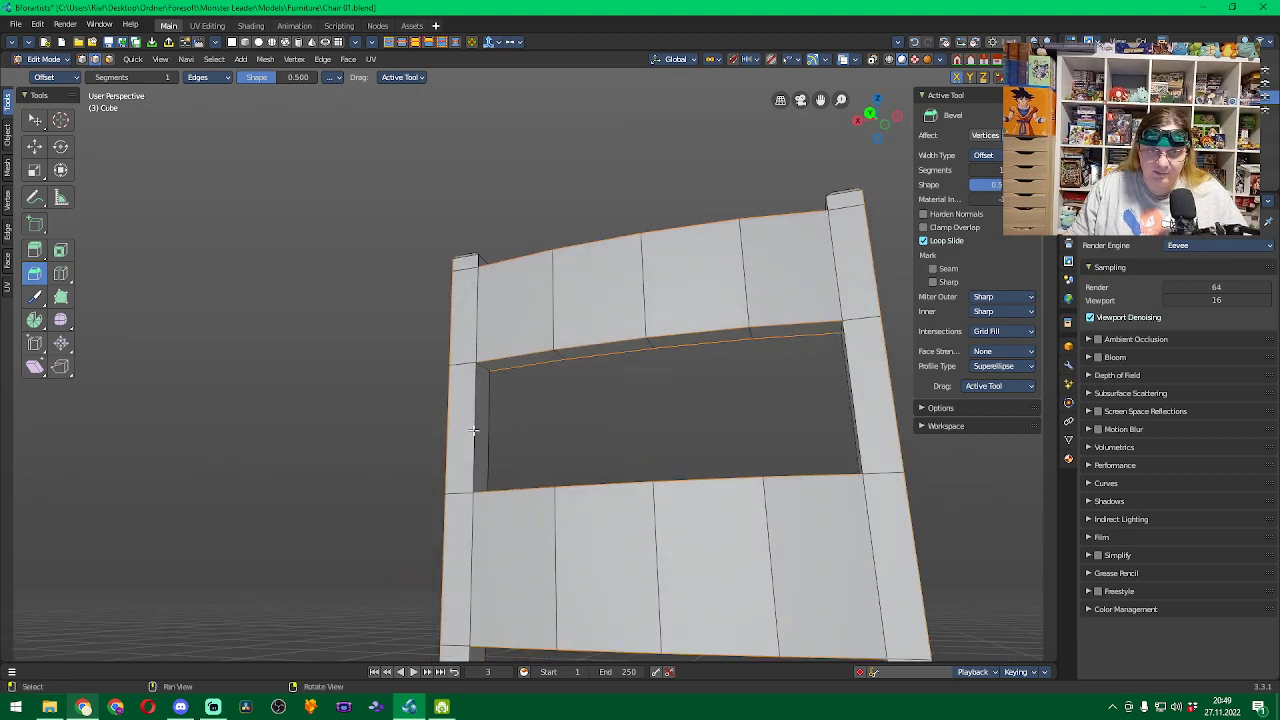
left_click(479, 430, "alt+shift")
left_click(488, 429, "alt+shift")
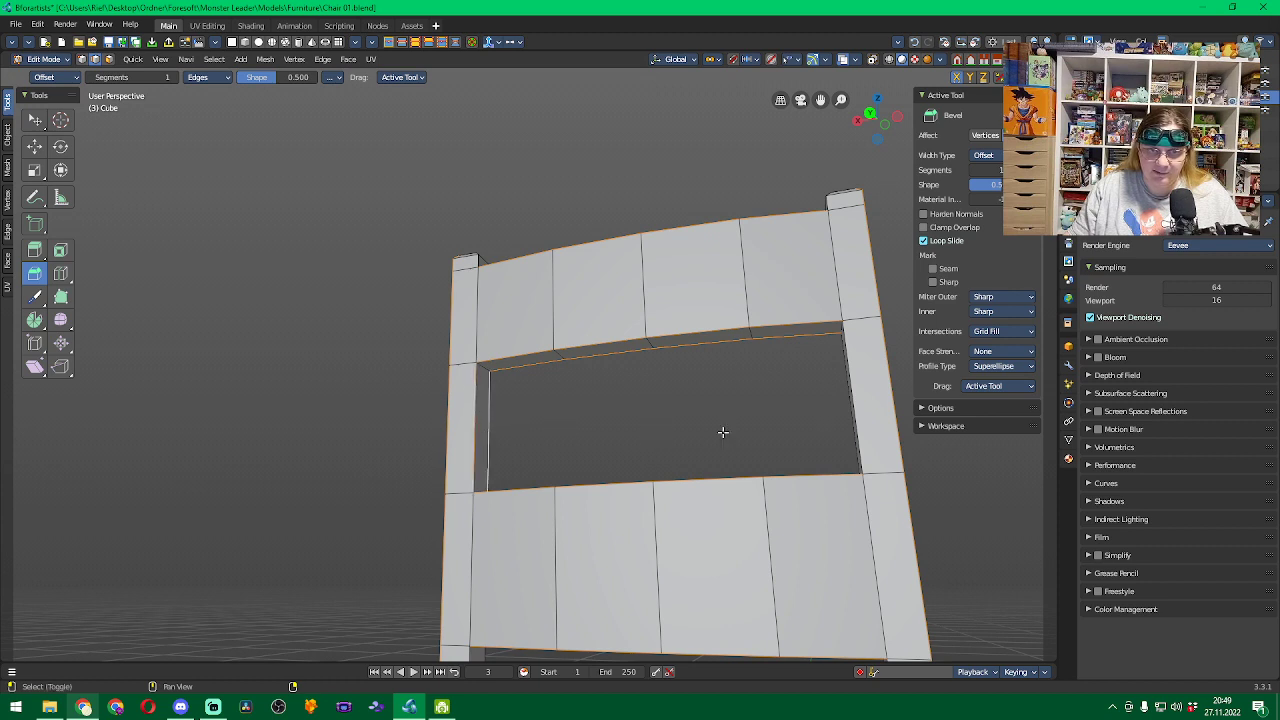
left_click(853, 415, "alt+shift")
middle_click_drag(774, 414, 850, 416)
left_click(796, 410, "alt+shift")
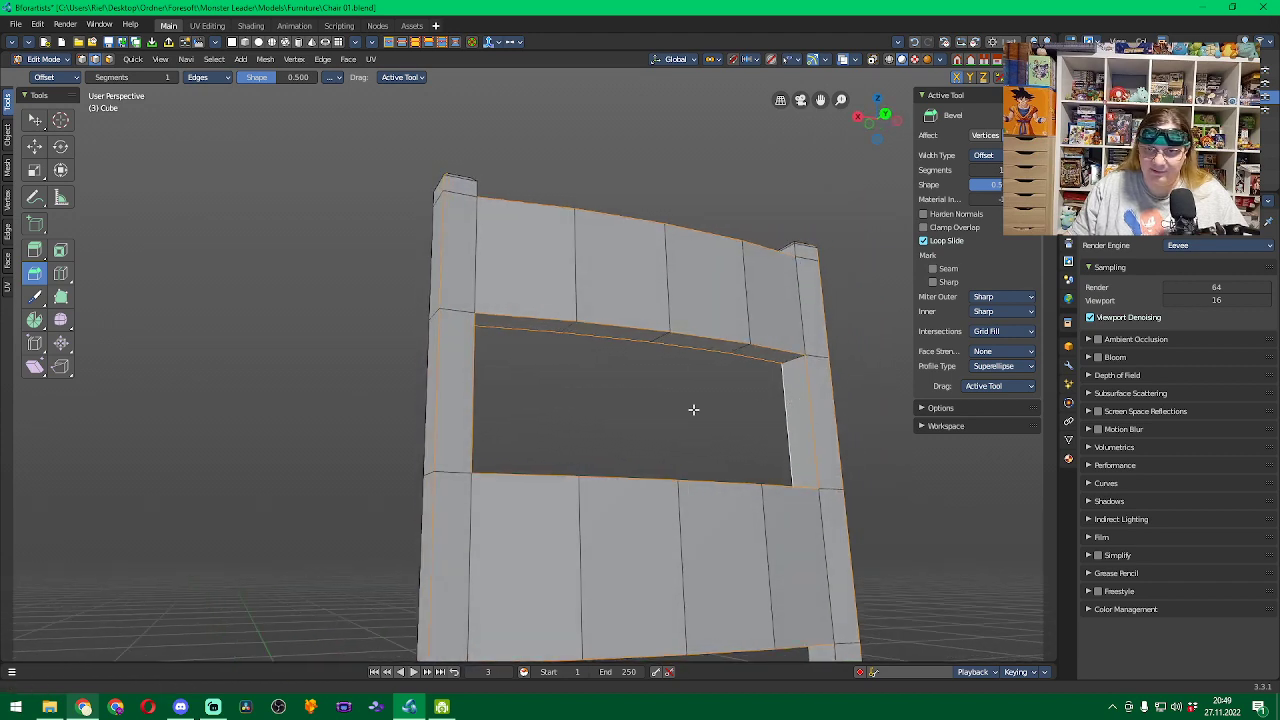
Add the inner vertical edges of both back posts below the lower rail and the seat's rear top edge to the selection.
middle_click_drag(691, 409, 726, 391)
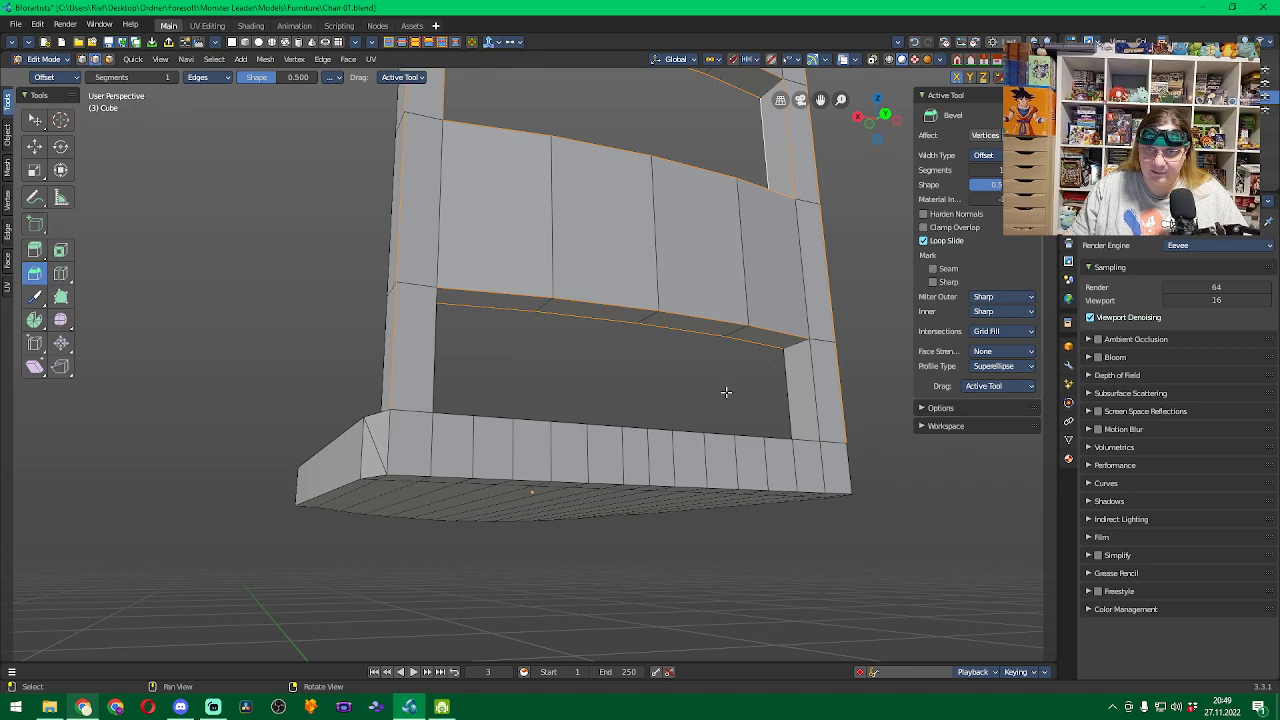
left_click(789, 398, "alt+shift")
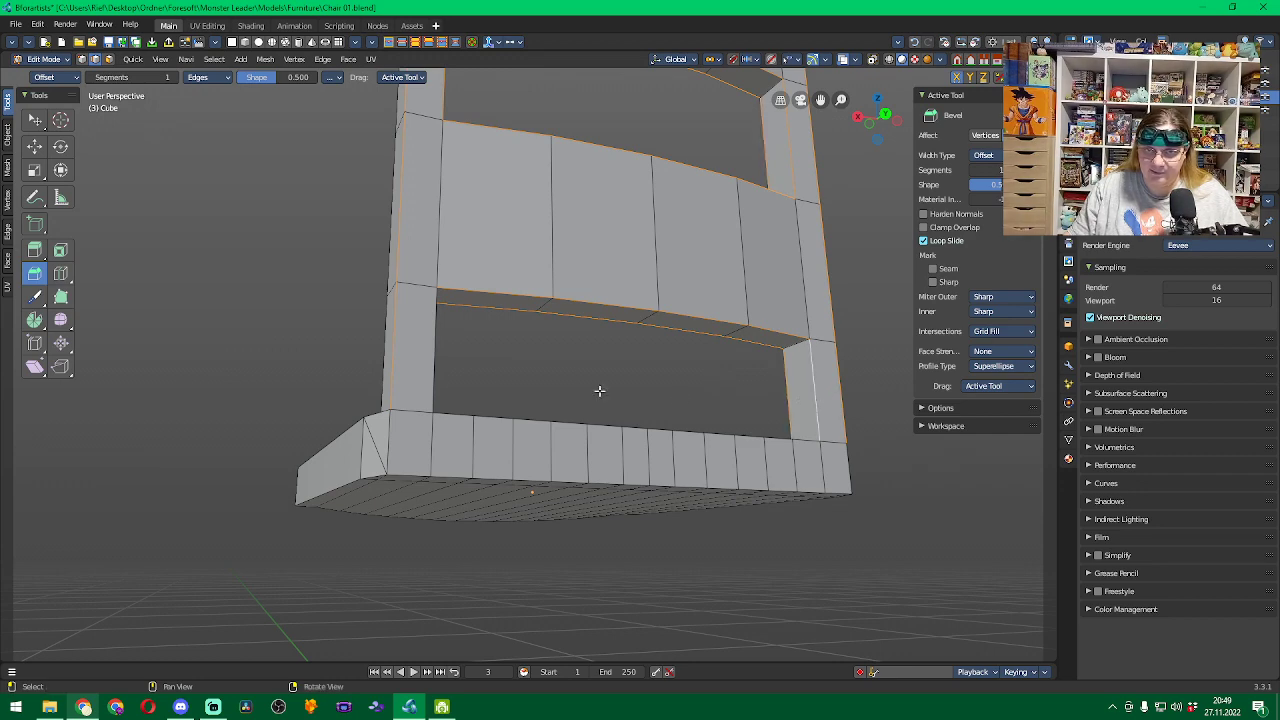
middle_click_drag(600, 391, 503, 399)
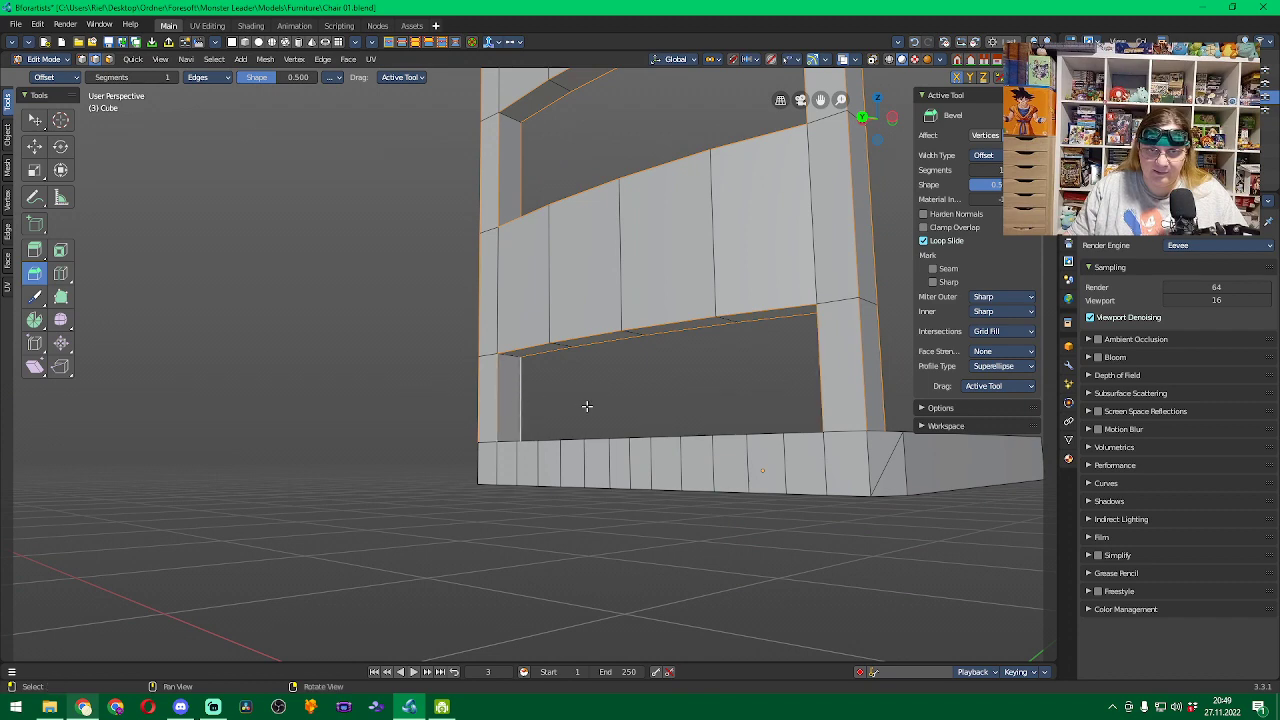
middle_click_drag(586, 403, 634, 430)
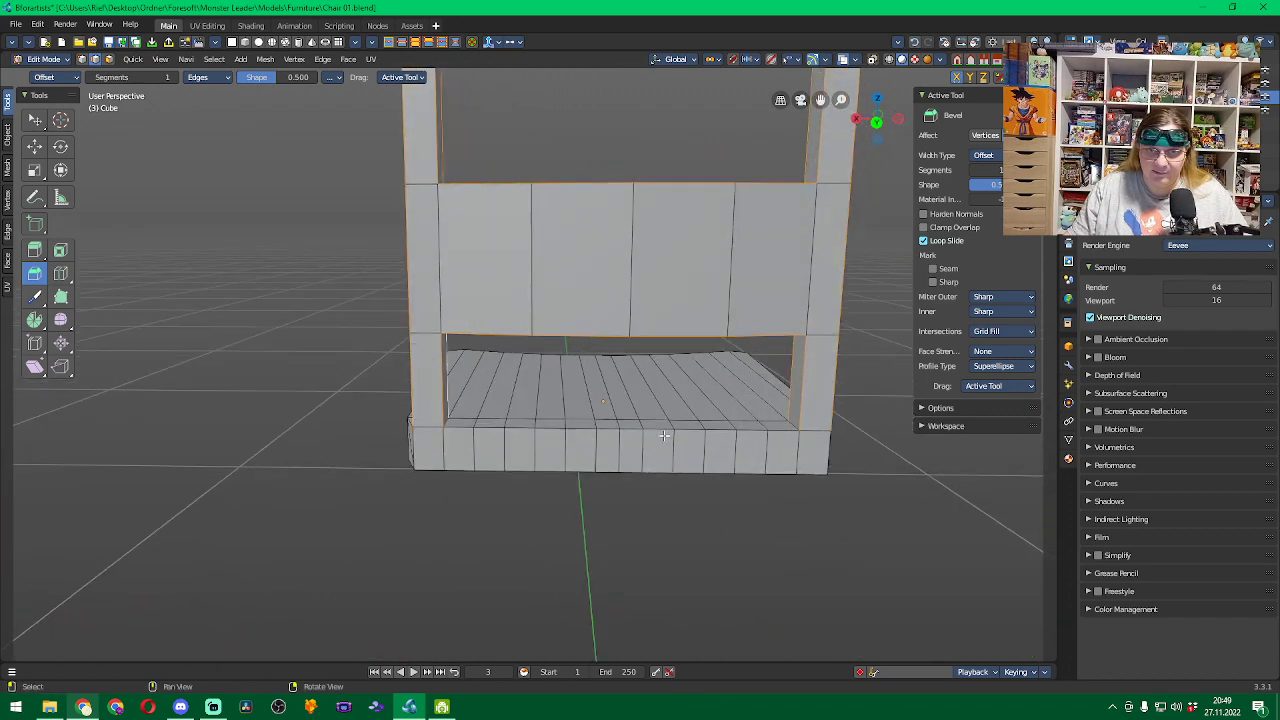
left_click(587, 427, "alt")
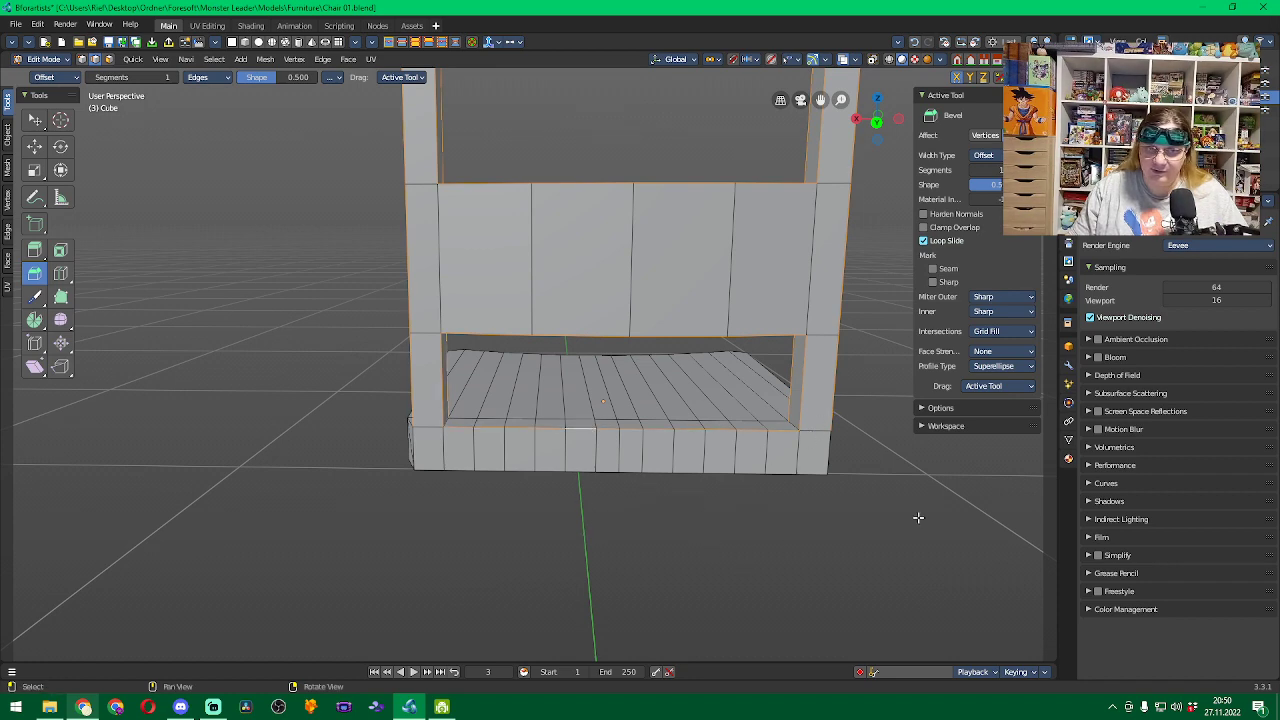
middle_click_drag(918, 517, 891, 443)
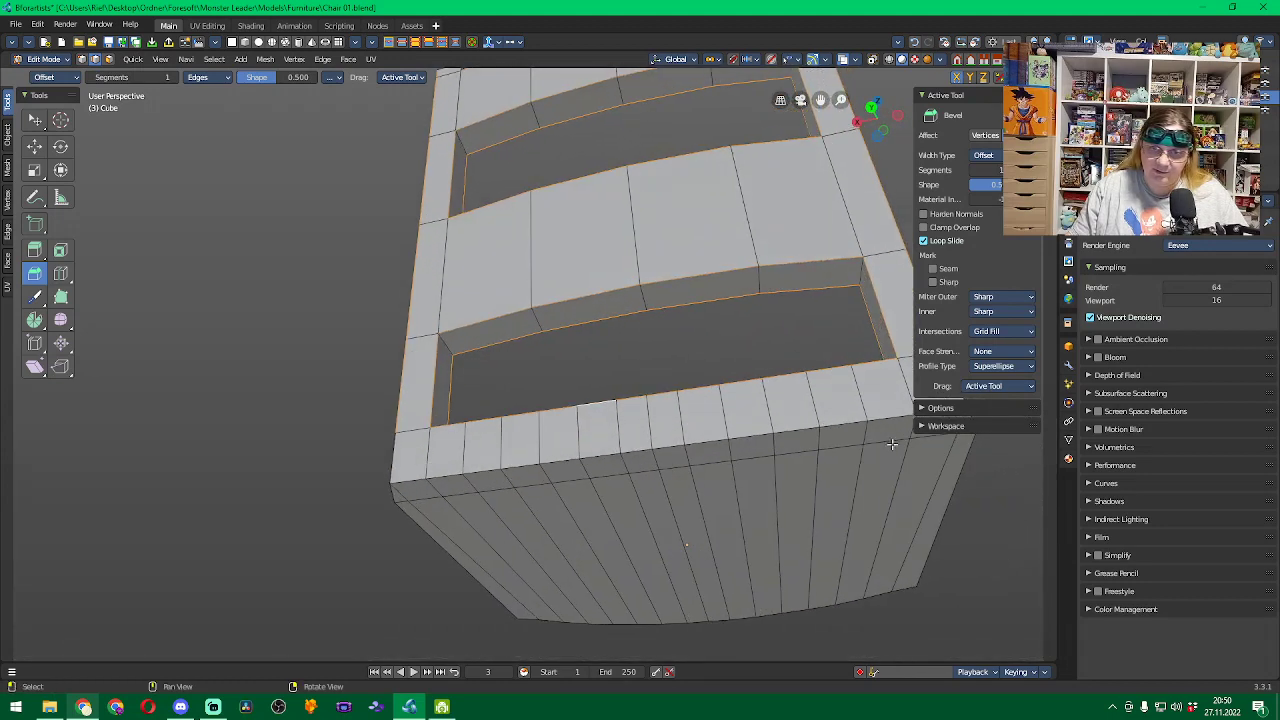
Try adding the seat's rear bottom edge loop to the bevel selection.
left_click(699, 442, "alt+shift")
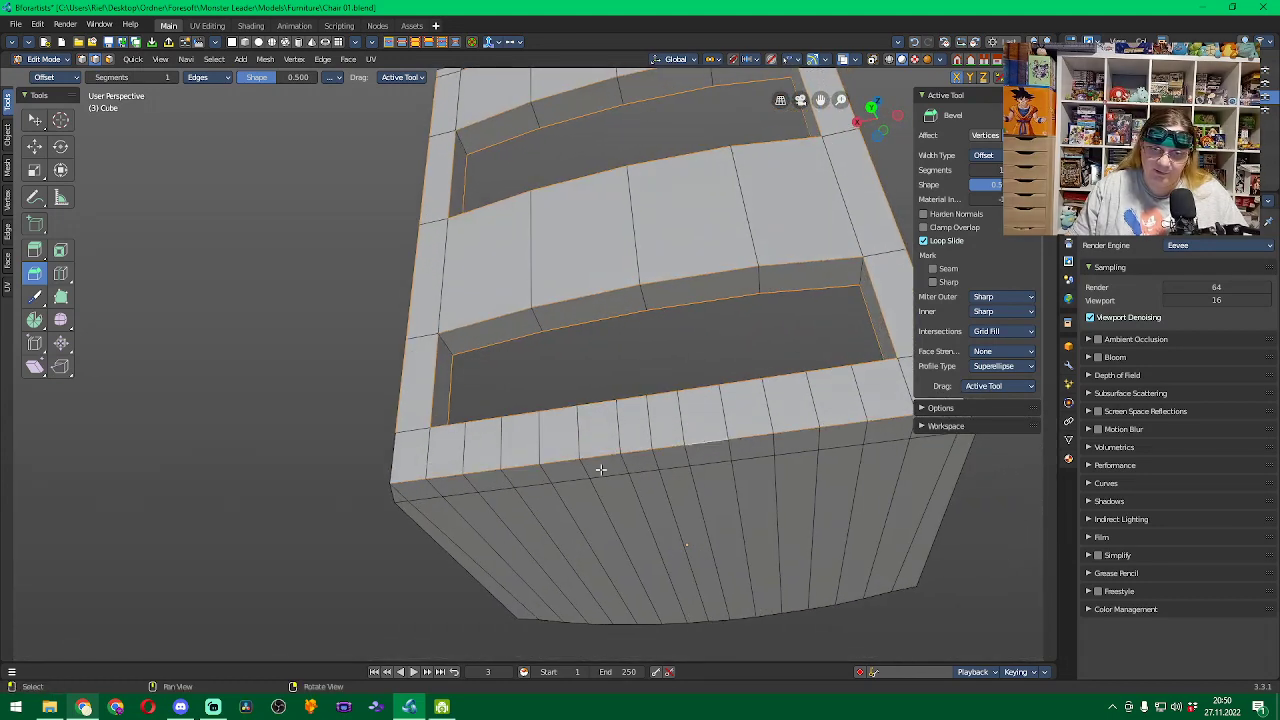
middle_click_drag(382, 561, 507, 598)
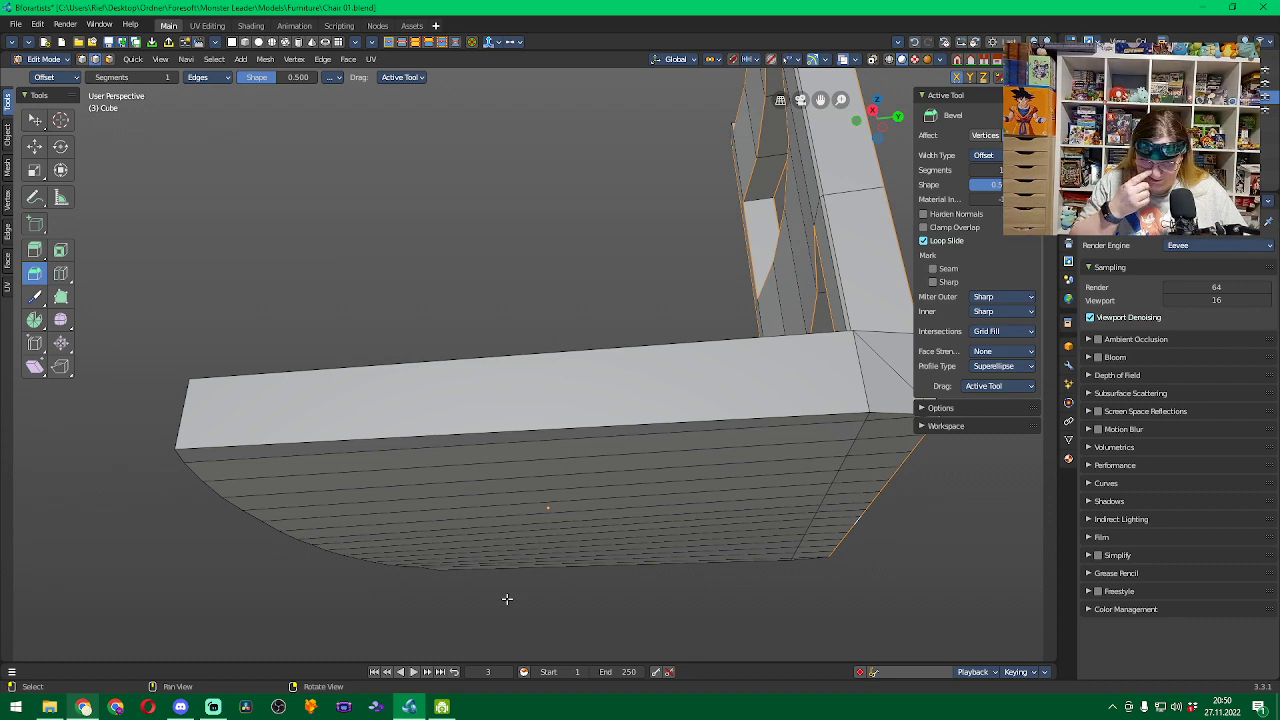
middle_click_drag(971, 534, 839, 516)
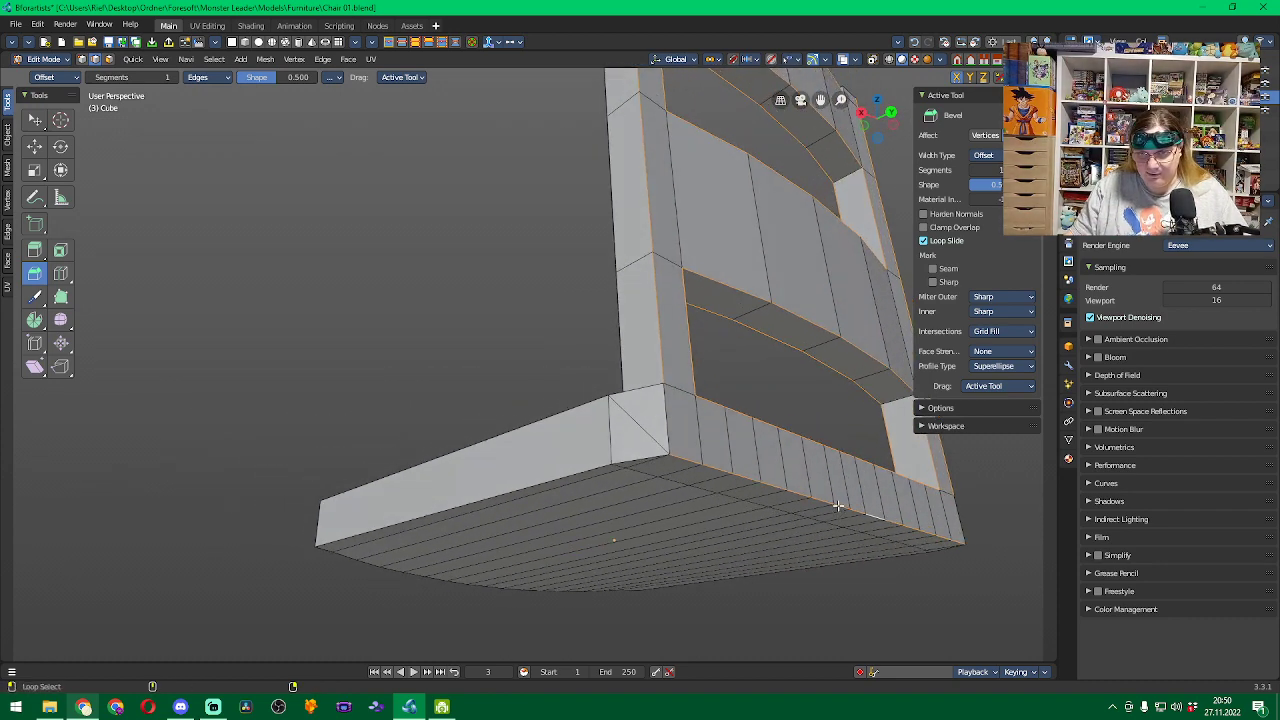
middle_click_drag(991, 508, 780, 465)
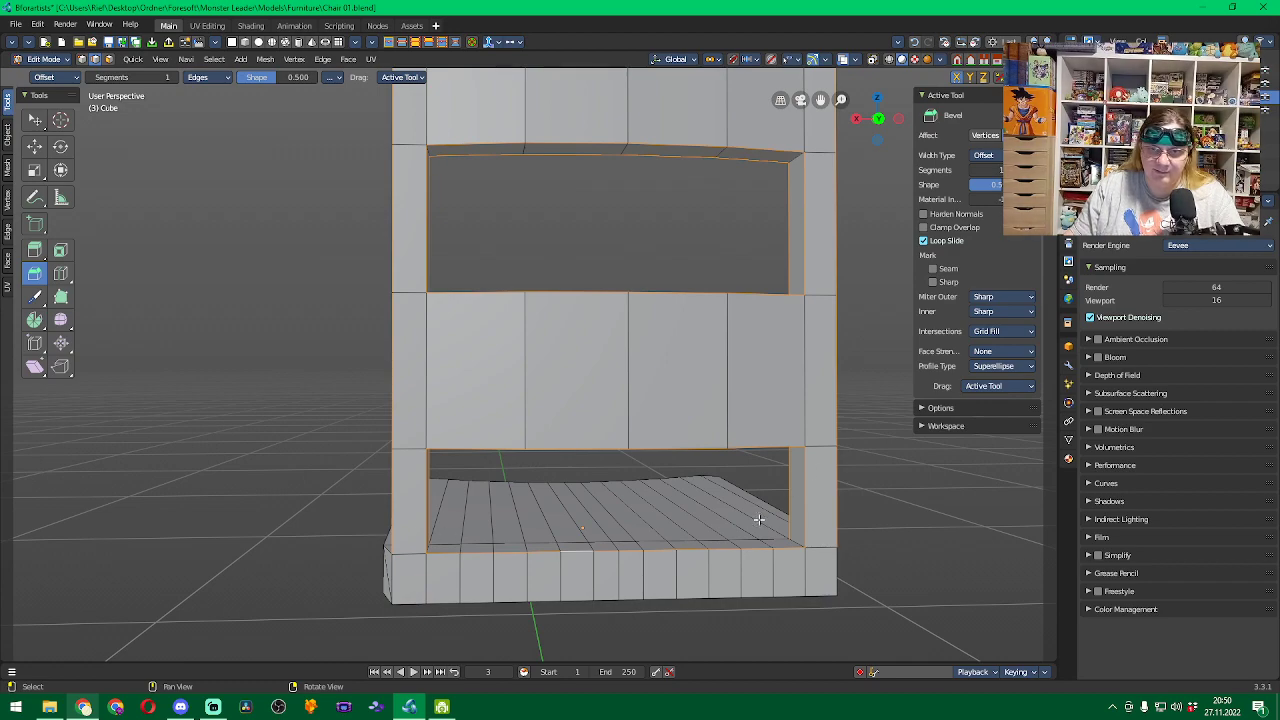
Bevel the selected post, rail and seat edges with a width of 0.002 m.
middle_click_drag(920, 520, 632, 522)
scroll(686, 400, "down", 4)
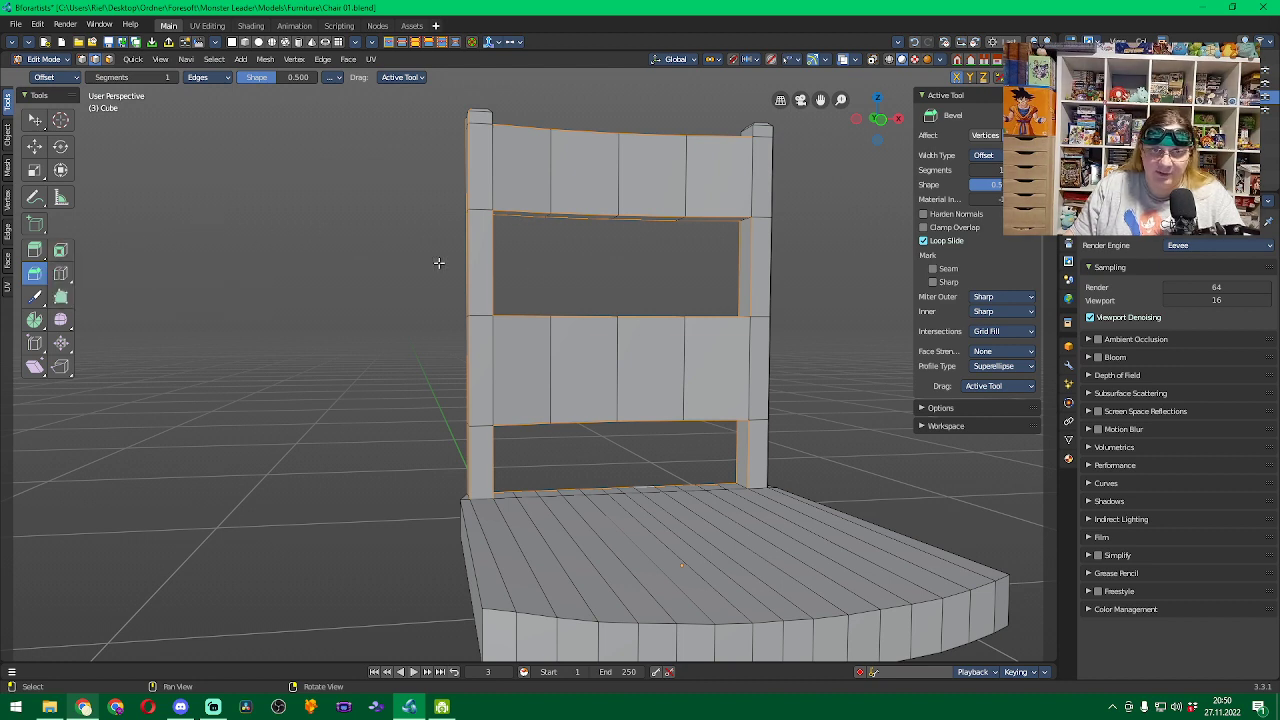
left_click_drag(431, 263, 420, 269)
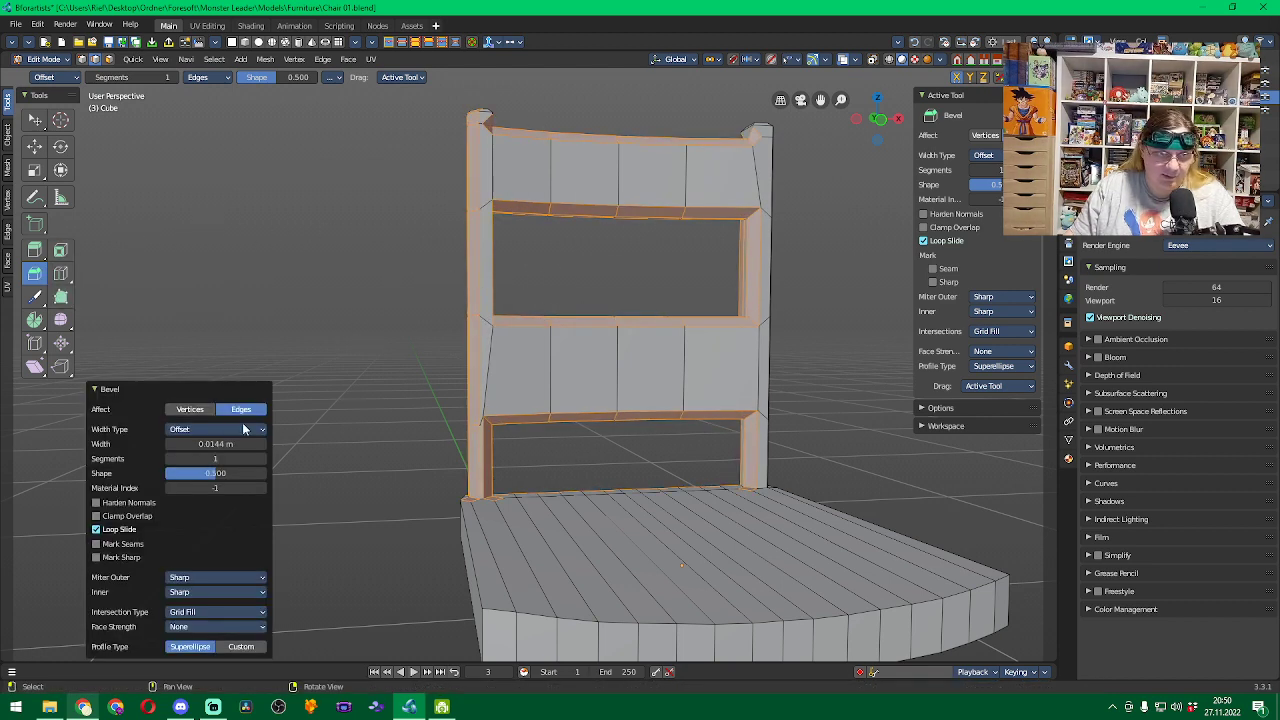
left_click(221, 444)
type("0.0")
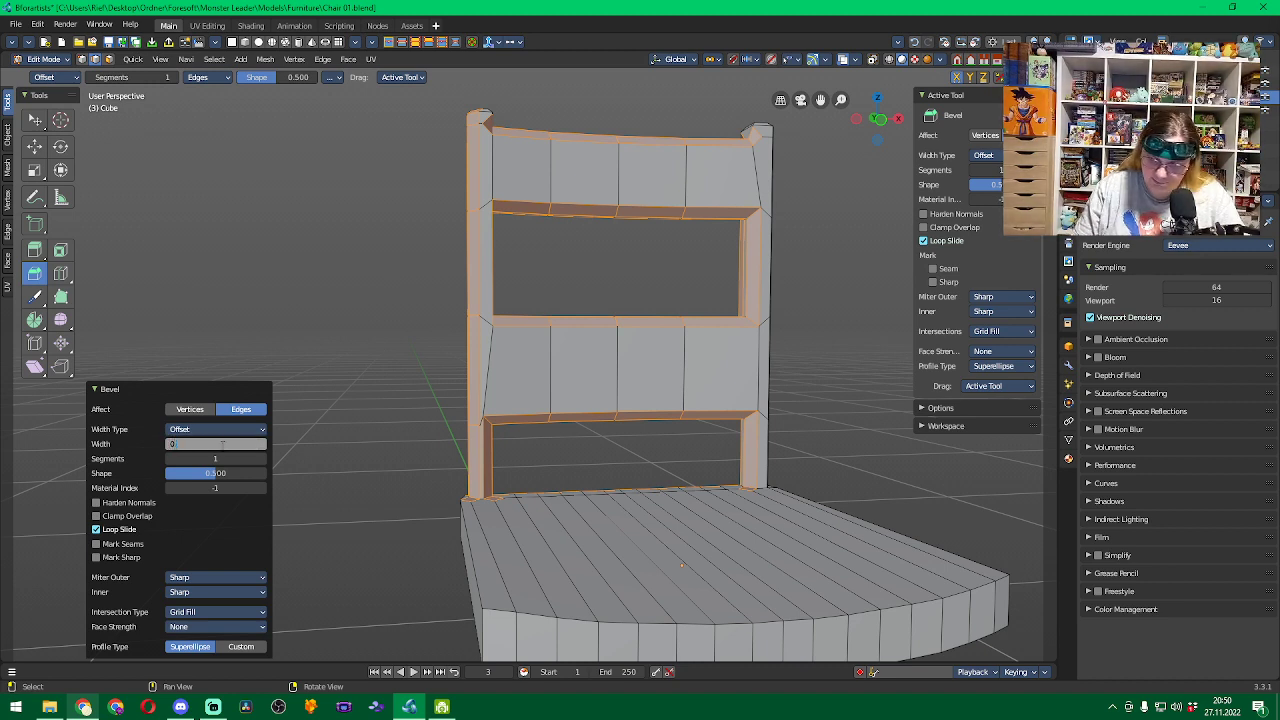
type("02")
key("Return")
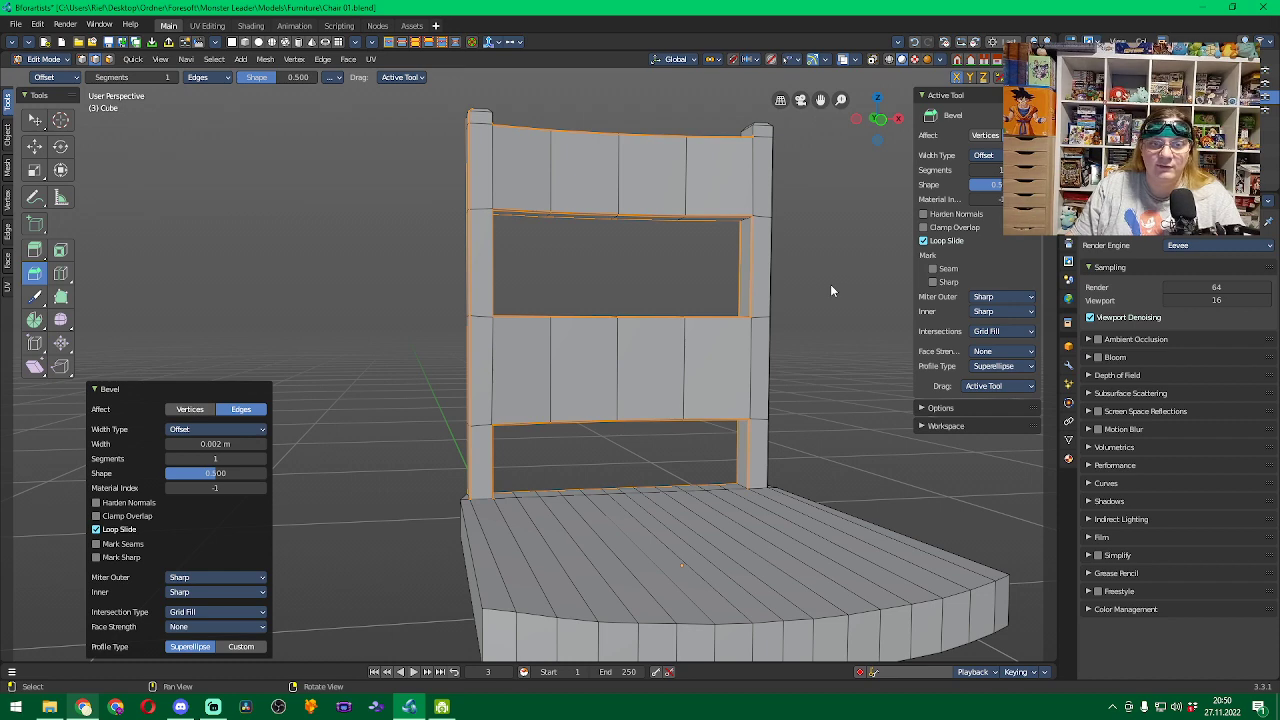
Clear the selection and inspect the beveled backrest edges and the underside of the seat.
left_click(844, 258)
middle_click_drag(848, 218, 676, 212)
scroll(676, 217, "up", 4)
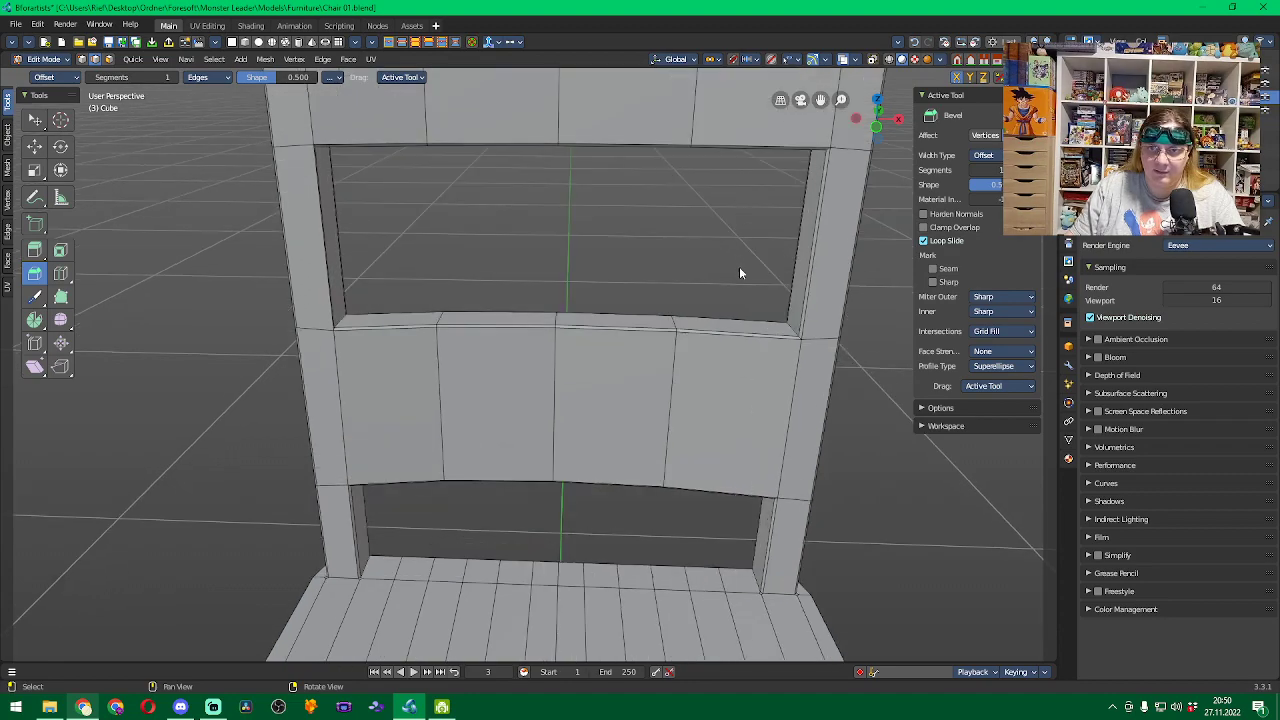
scroll(733, 260, "up", 2)
mouse_move(422, 240)
middle_mouse_down()
mouse_move(637, 231)
mouse_move(551, 280)
mouse_move(440, 227)
middle_mouse_up()
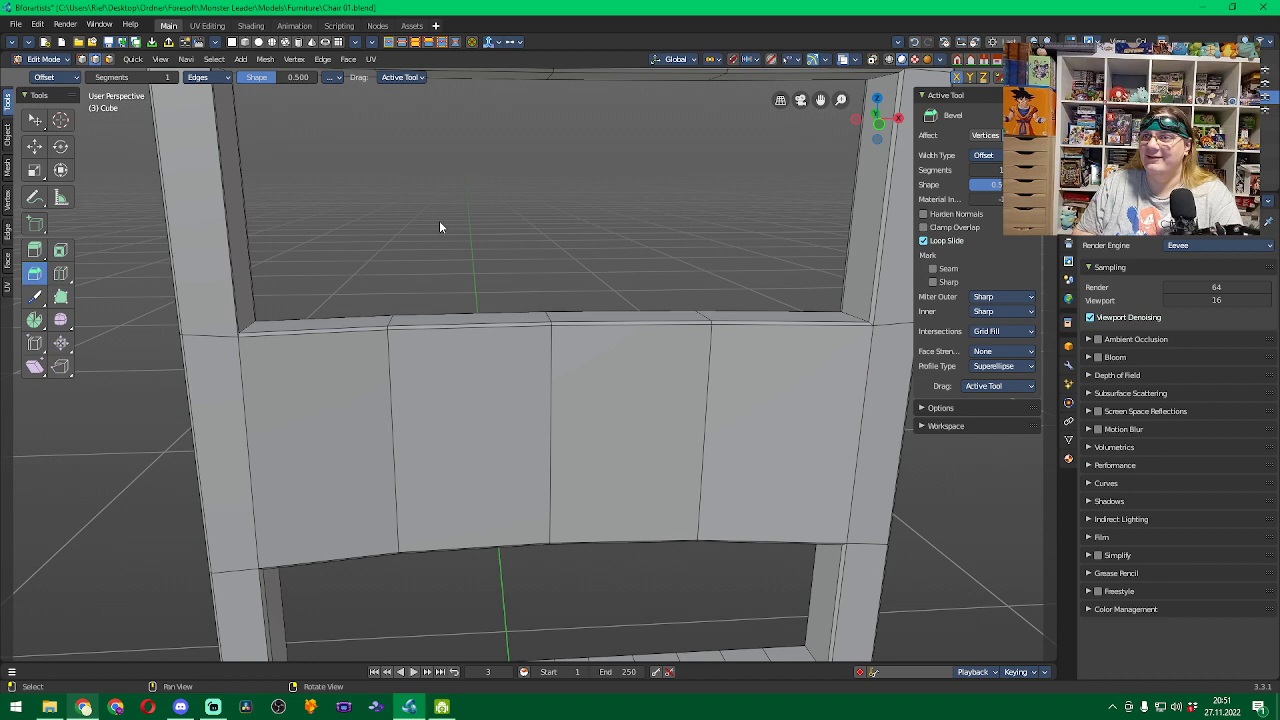
scroll(520, 240, "down", 4)
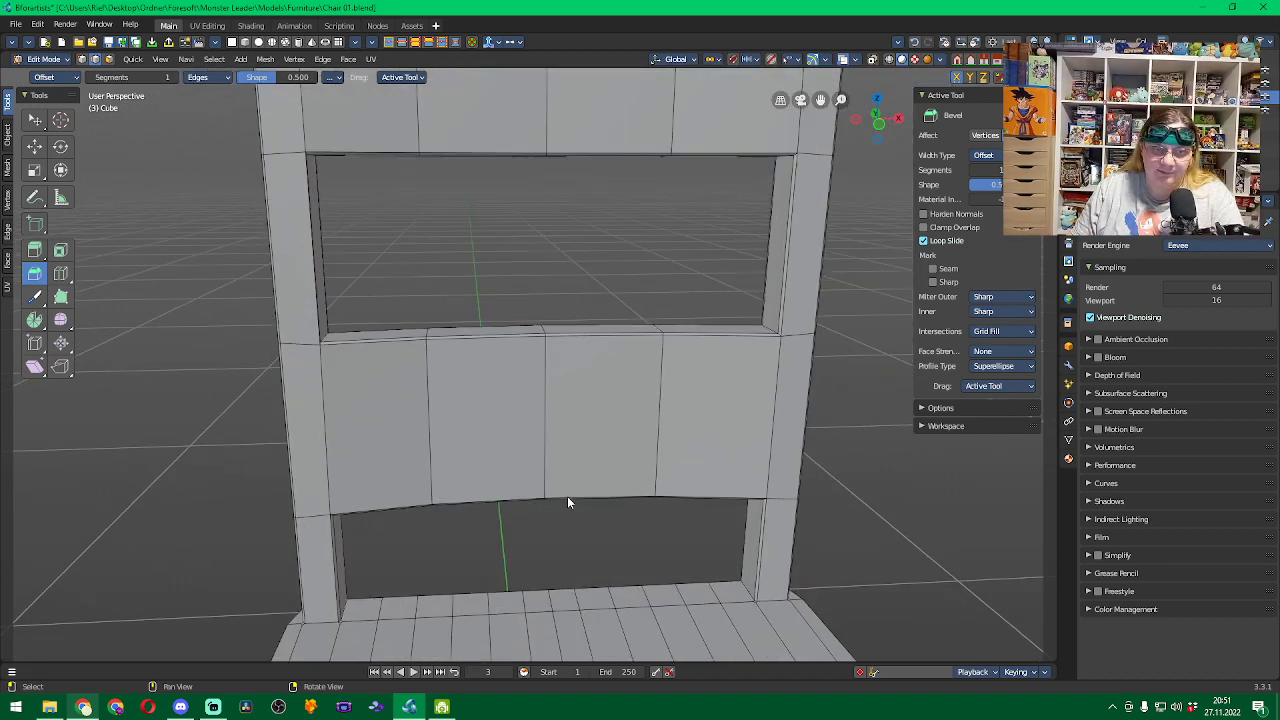
middle_click_drag(566, 520, 457, 451)
scroll(457, 451, "up", 4)
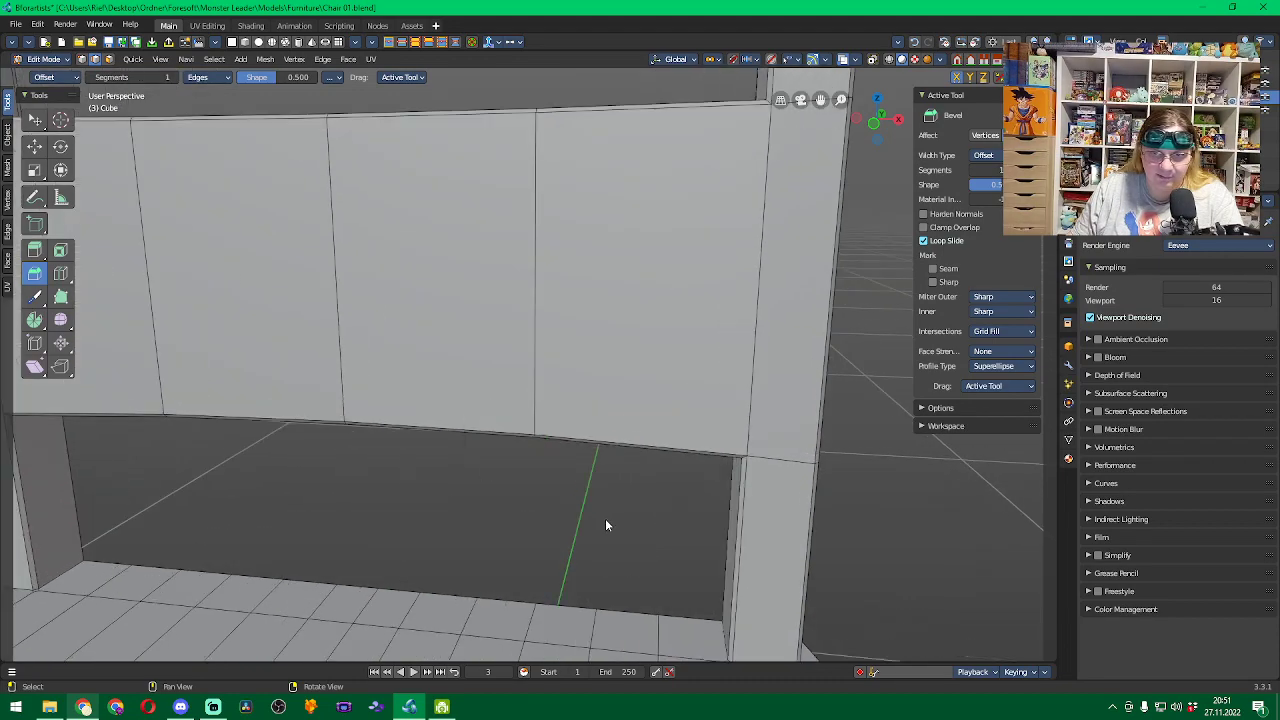
middle_click_drag(605, 525, 580, 500)
middle_click_drag(711, 543, 420, 541)
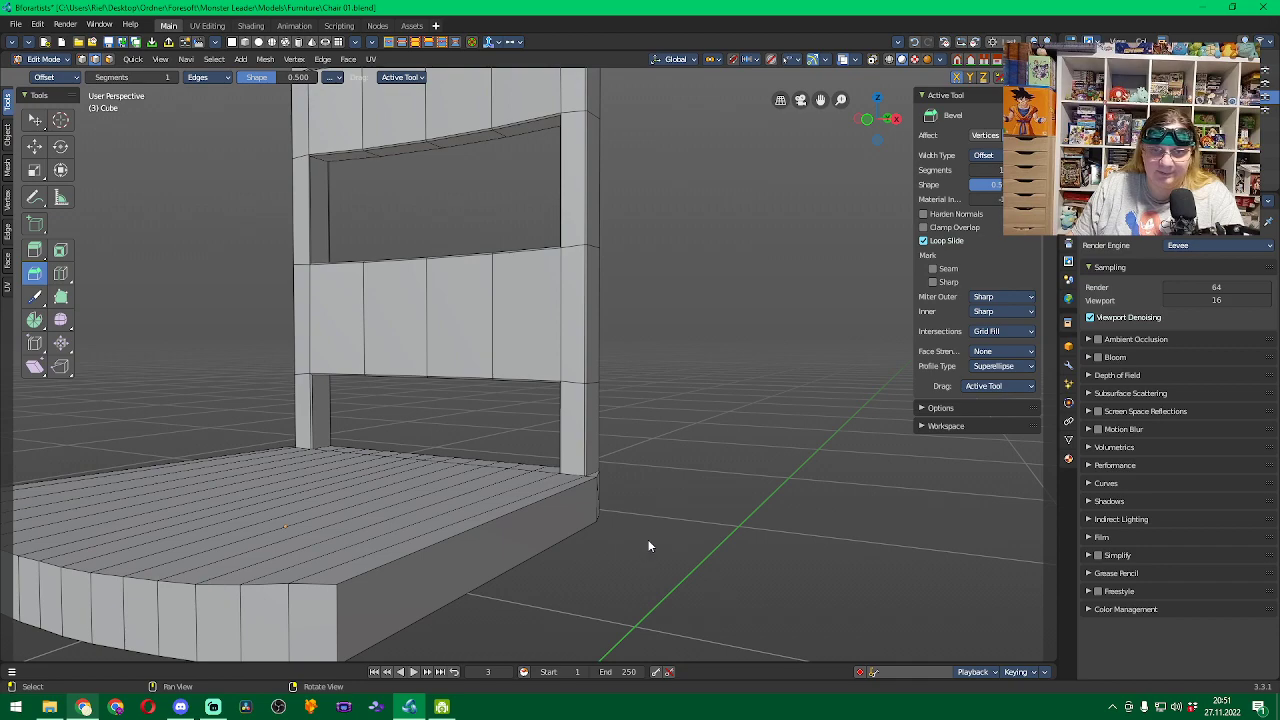
middle_click_drag(649, 546, 679, 364)
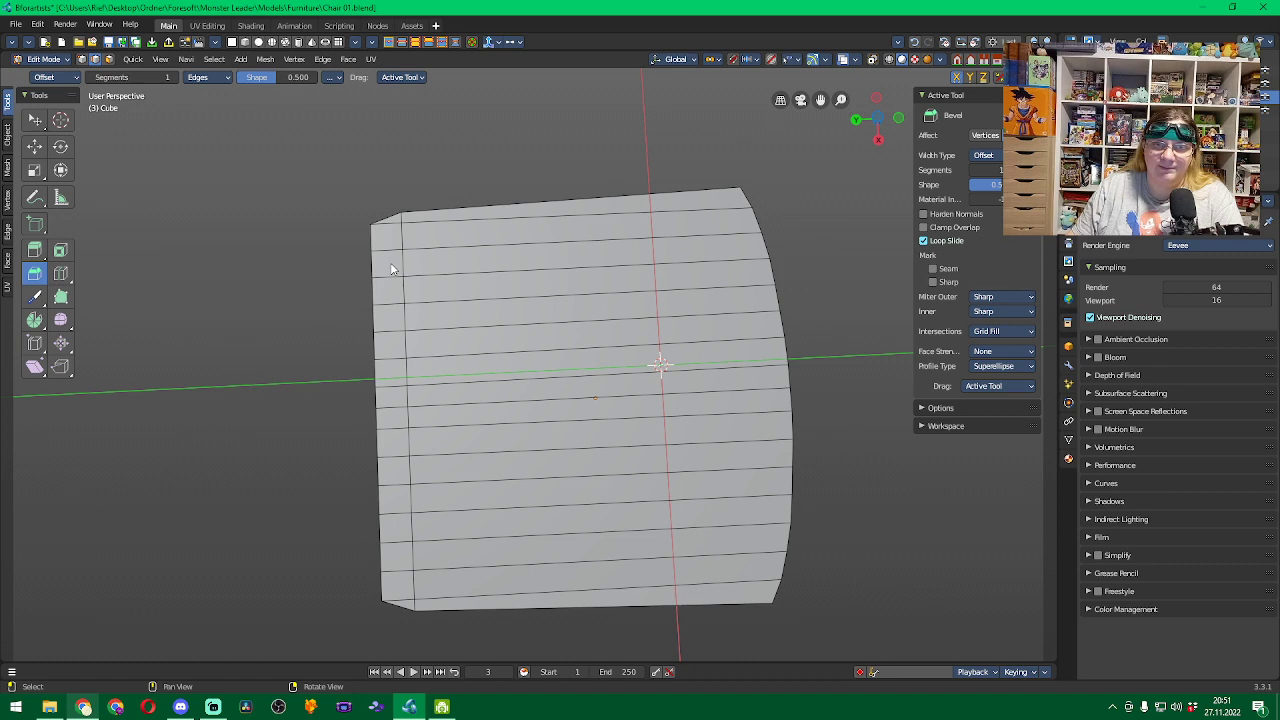
middle_click_drag(329, 214, 385, 250)
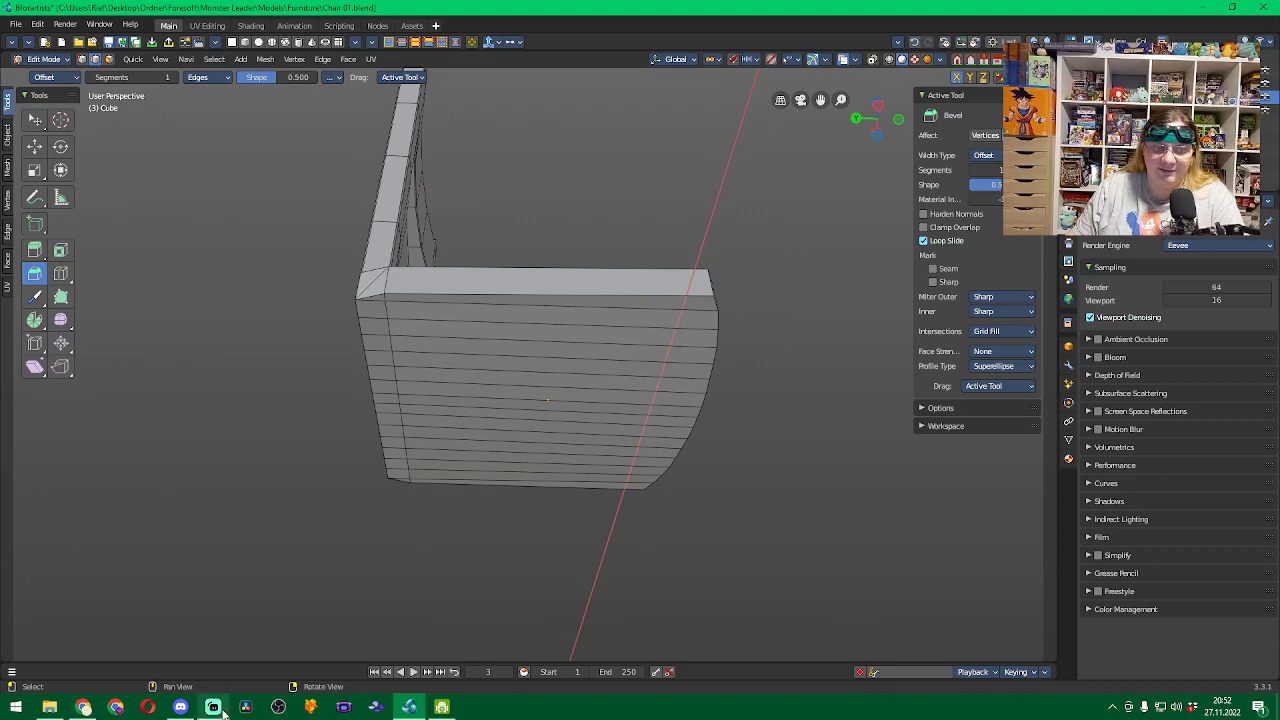
Switch to Chrome and search Google Images for "chair from below".
left_click(83, 708)
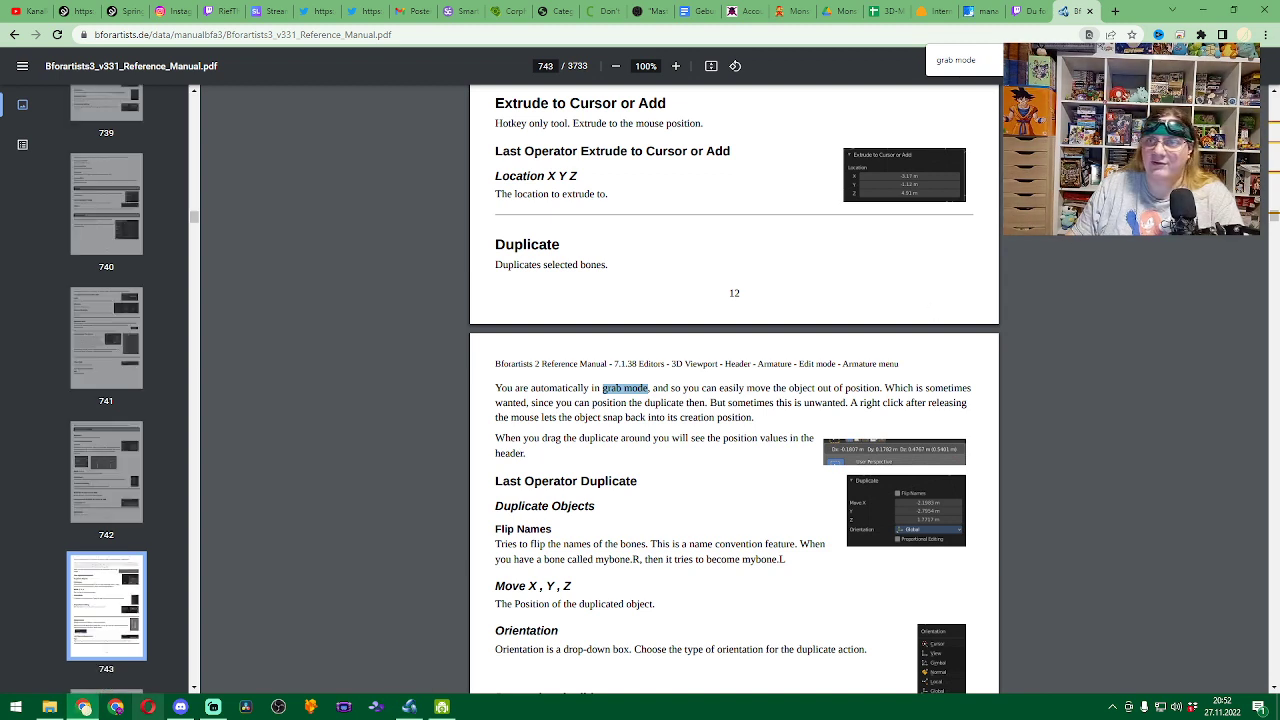
left_click(1008, 34)
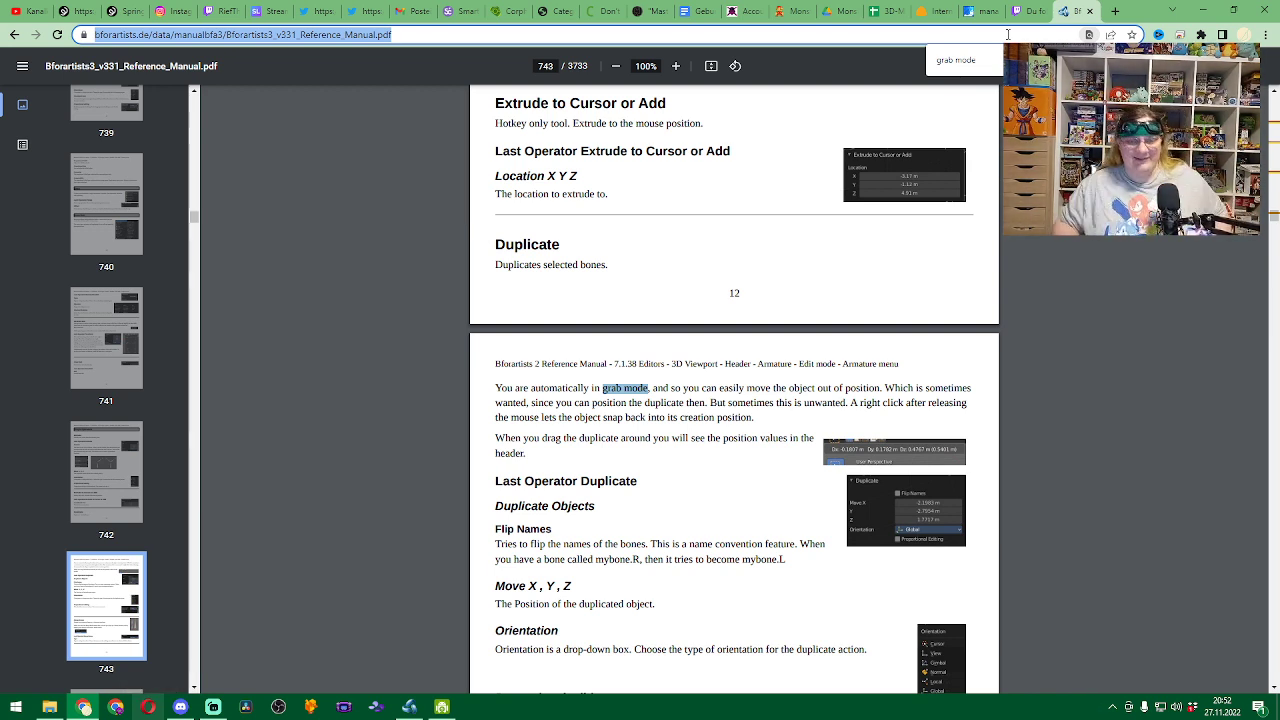
type("chai")
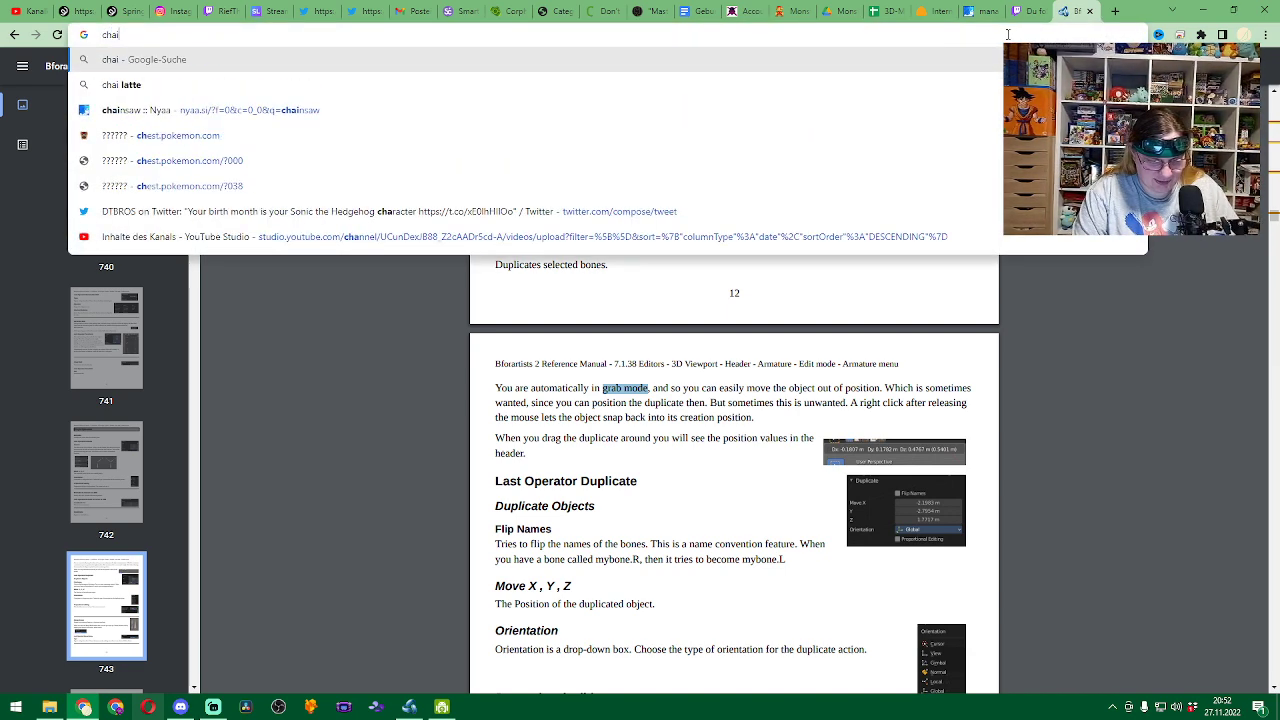
type("r from below")
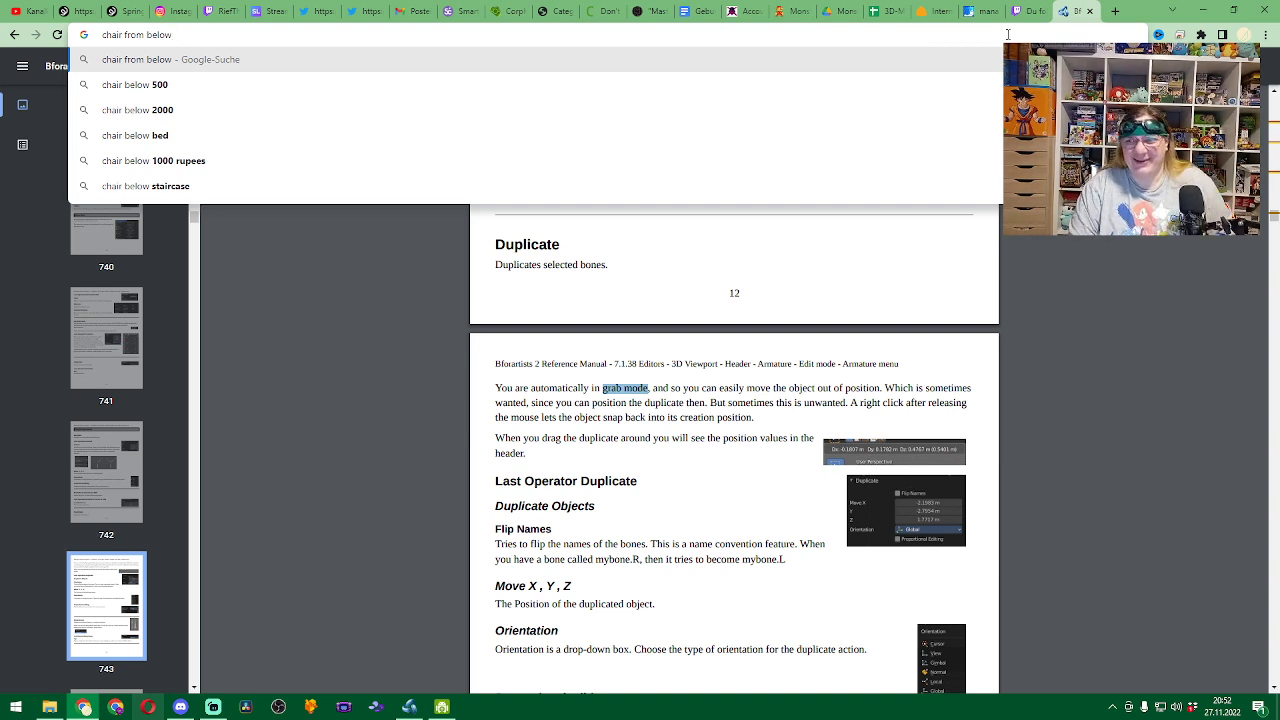
key("Return")
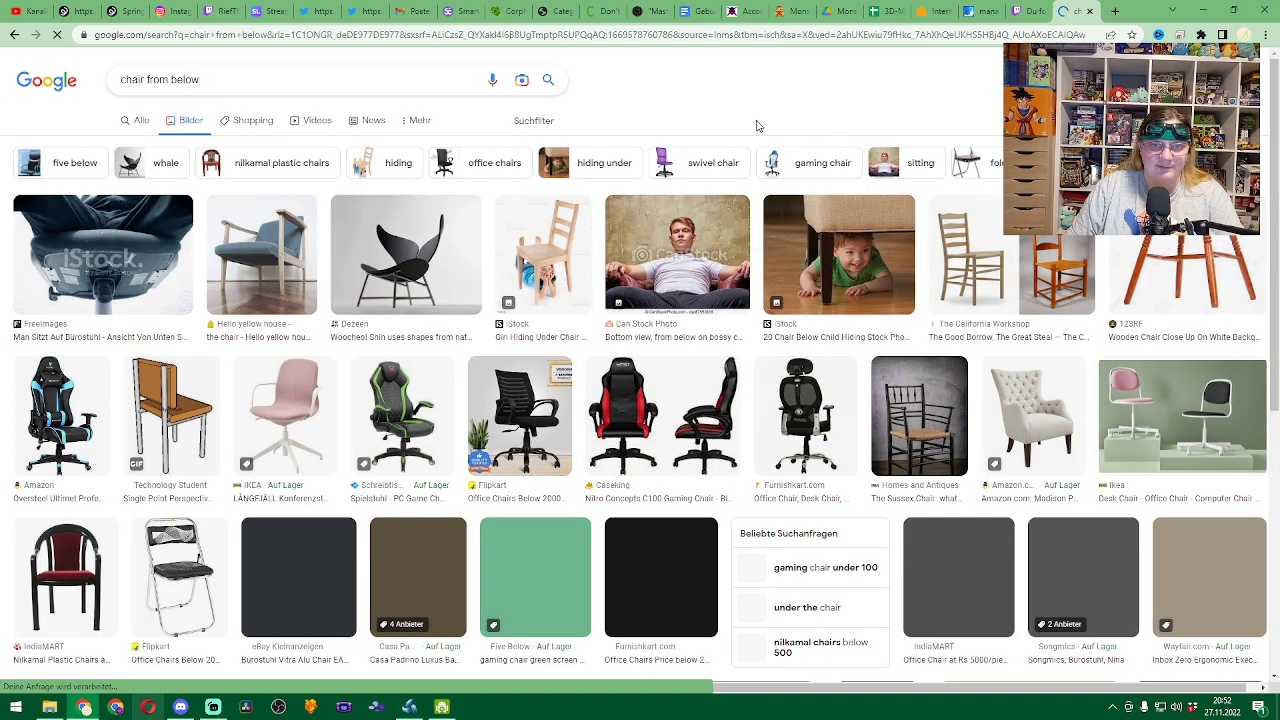
Preview the iStock photo of a girl hiding under a wooden chair and browse the other results for underside views.
left_click(540, 255)
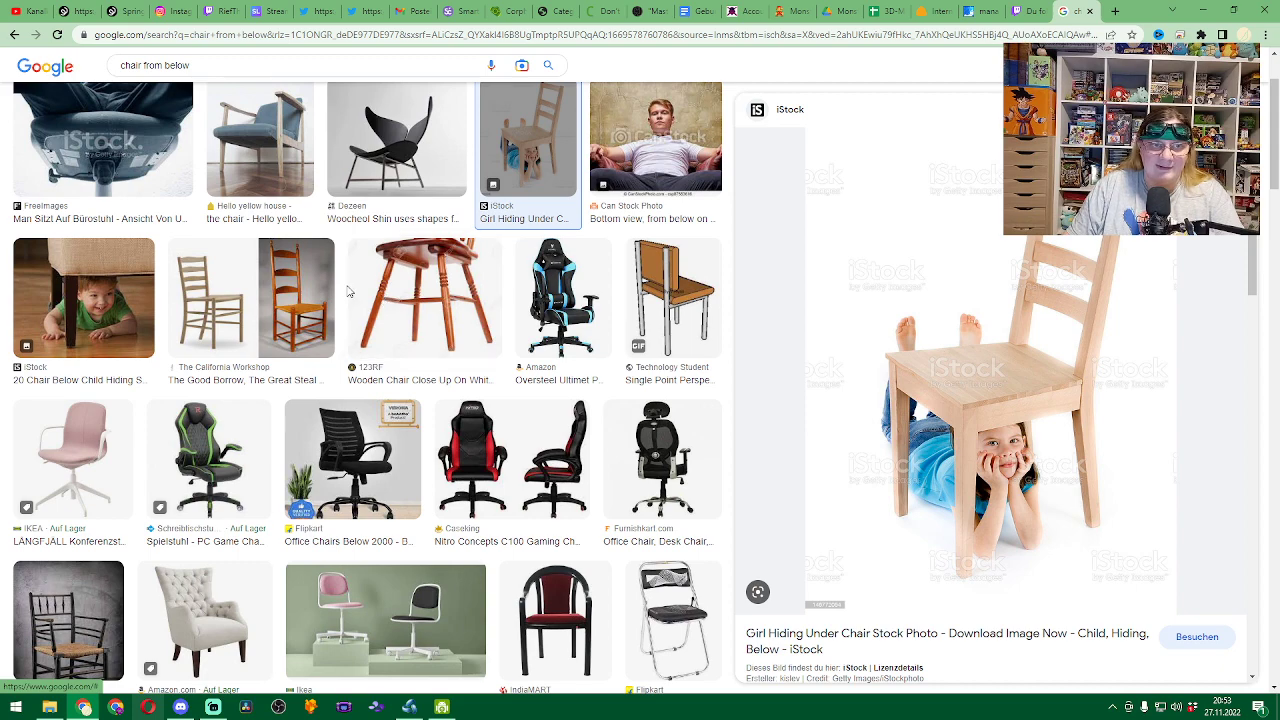
scroll(419, 355, "down", 5)
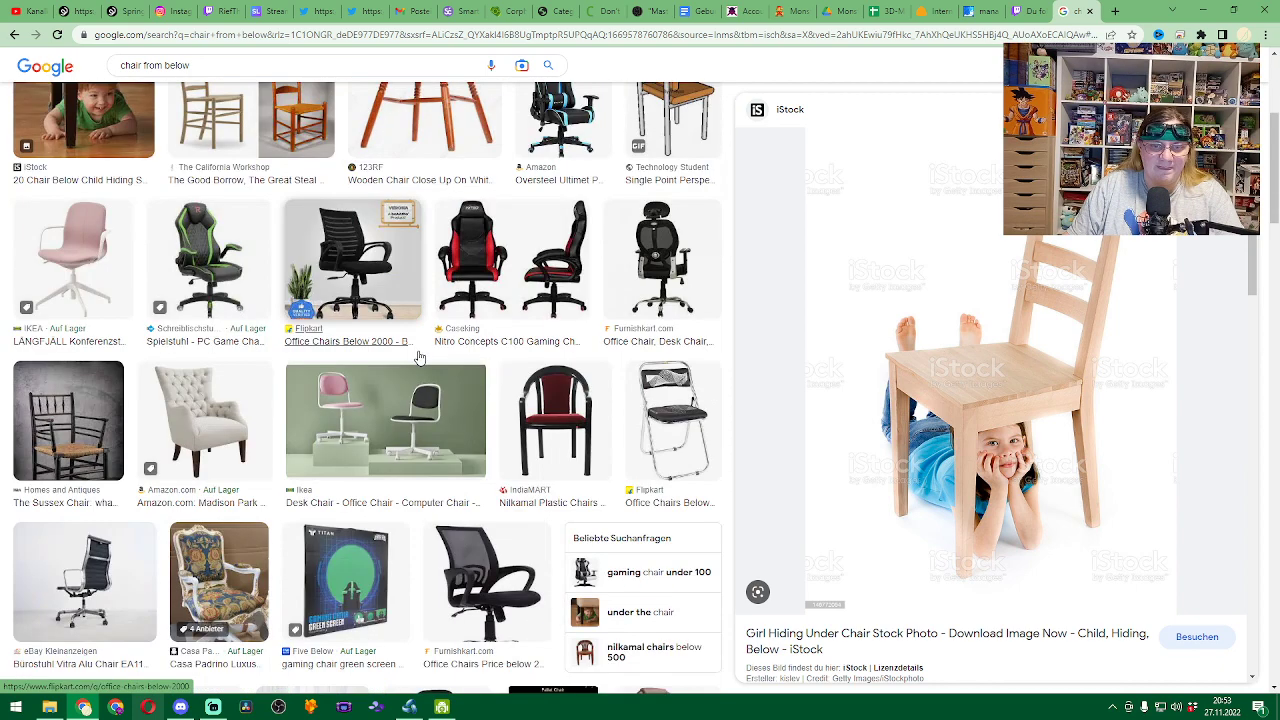
scroll(420, 353, "down", 5)
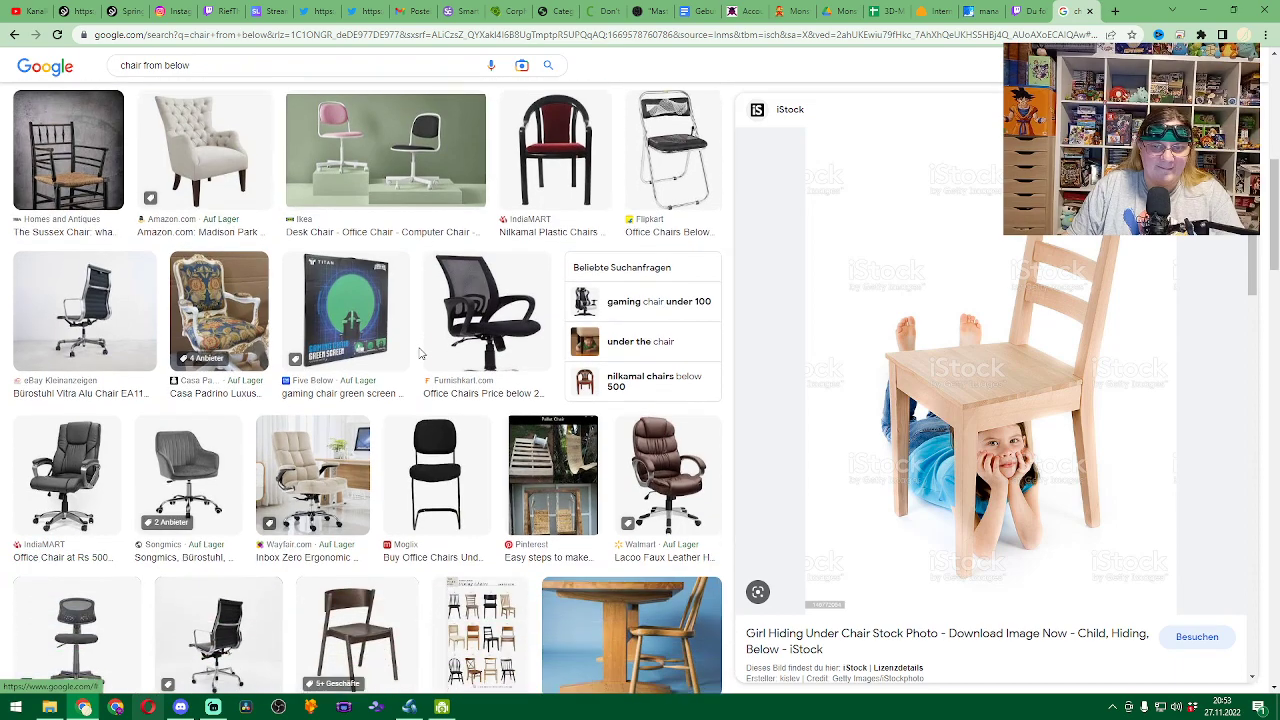
scroll(420, 355, "down", 4)
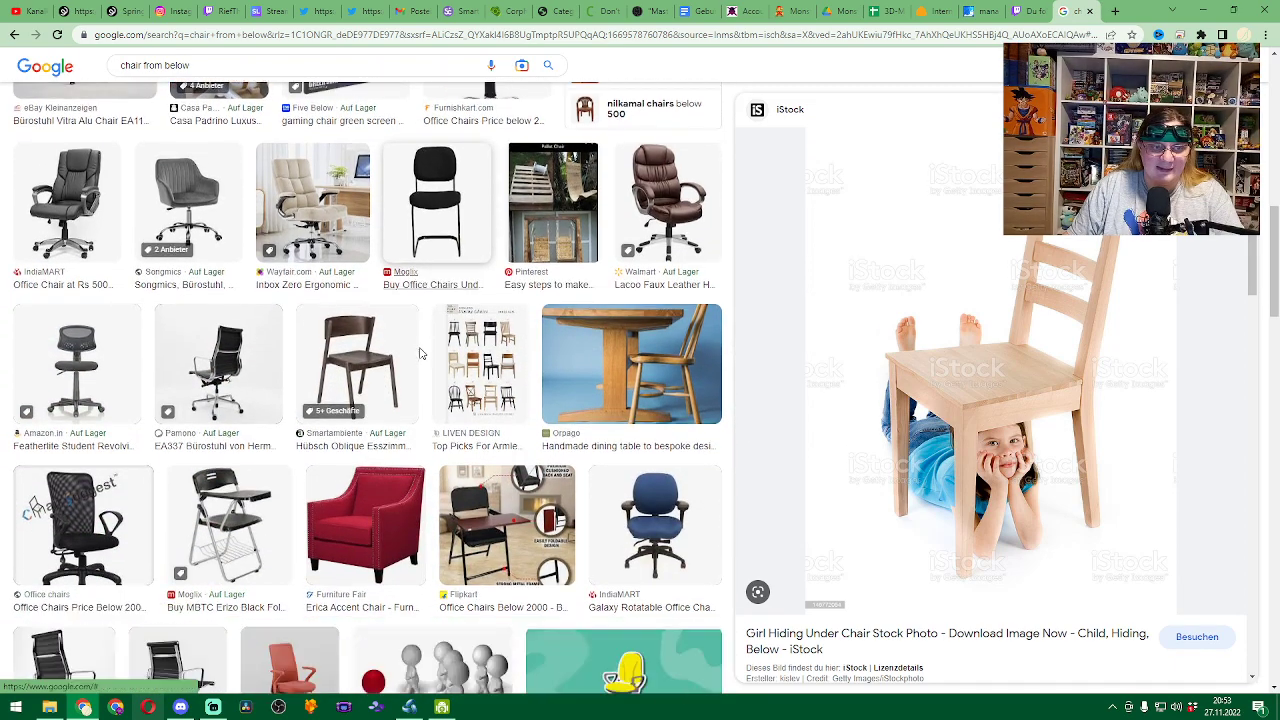
scroll(420, 353, "down", 7)
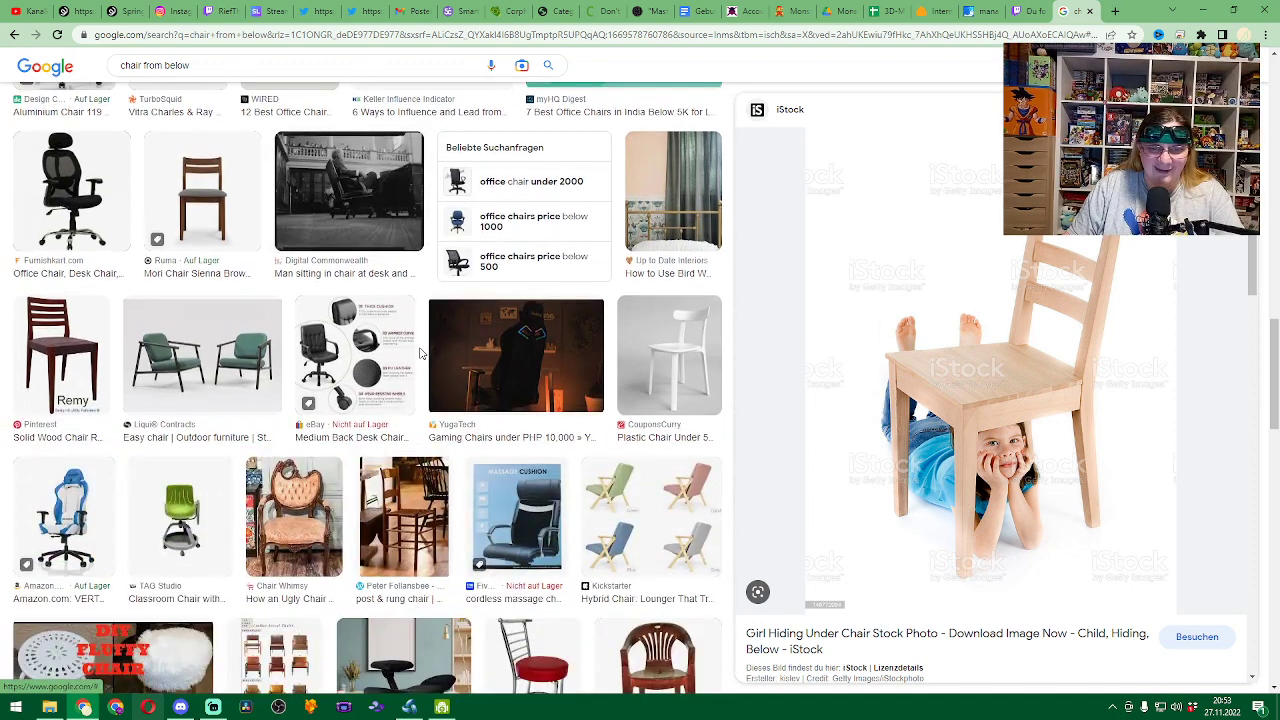
scroll(420, 353, "down", 4)
Search Google Images for "wooden chair bottom".
left_click(252, 64)
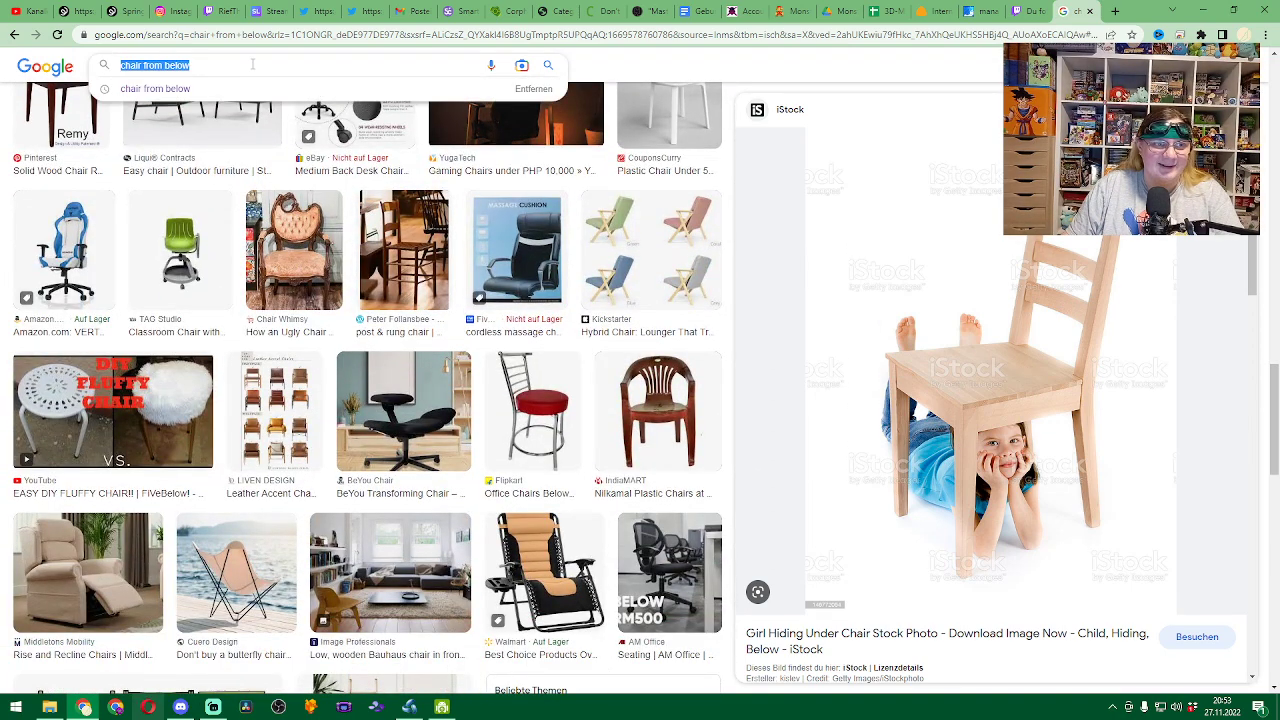
type("woode")
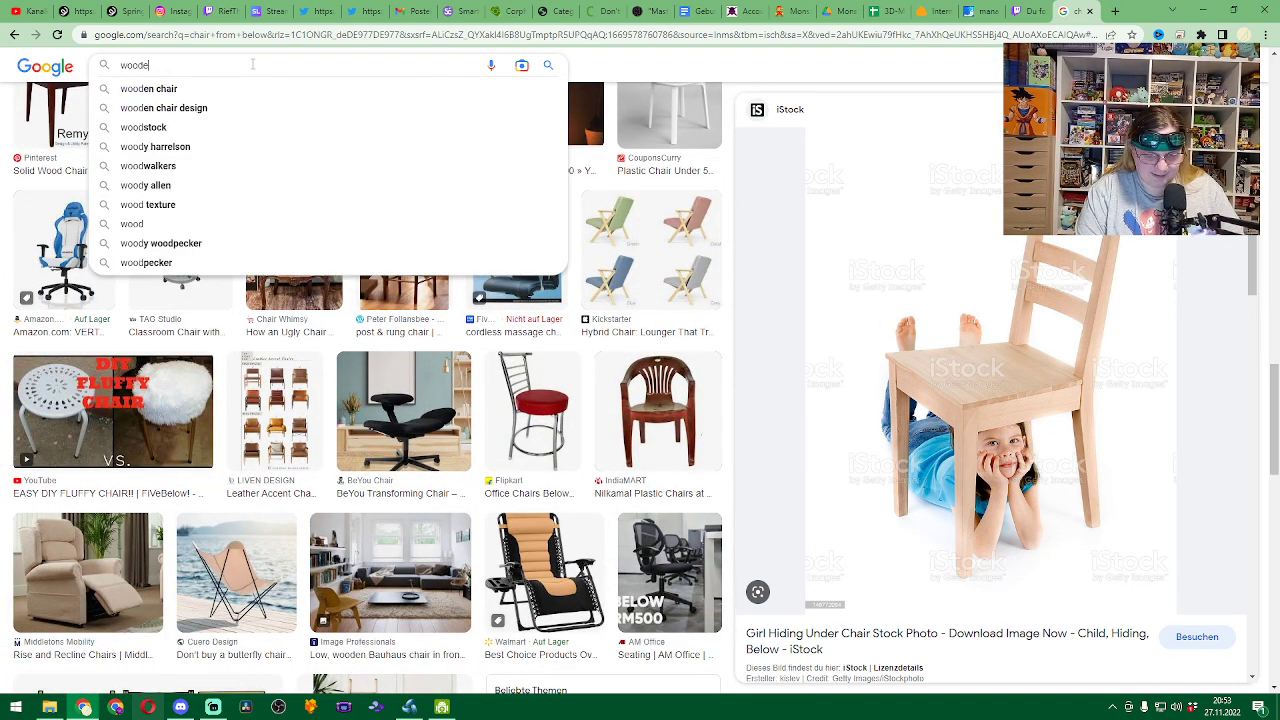
type("n chair ")
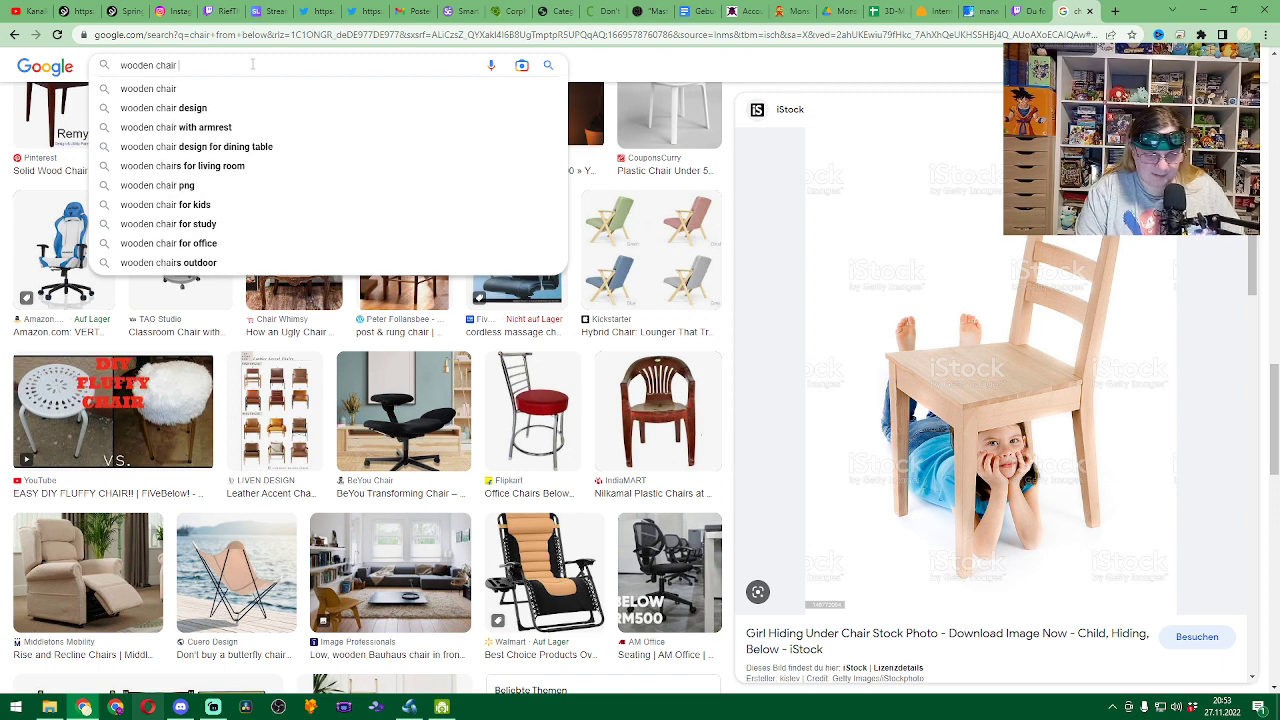
type("bottom")
key("Return")
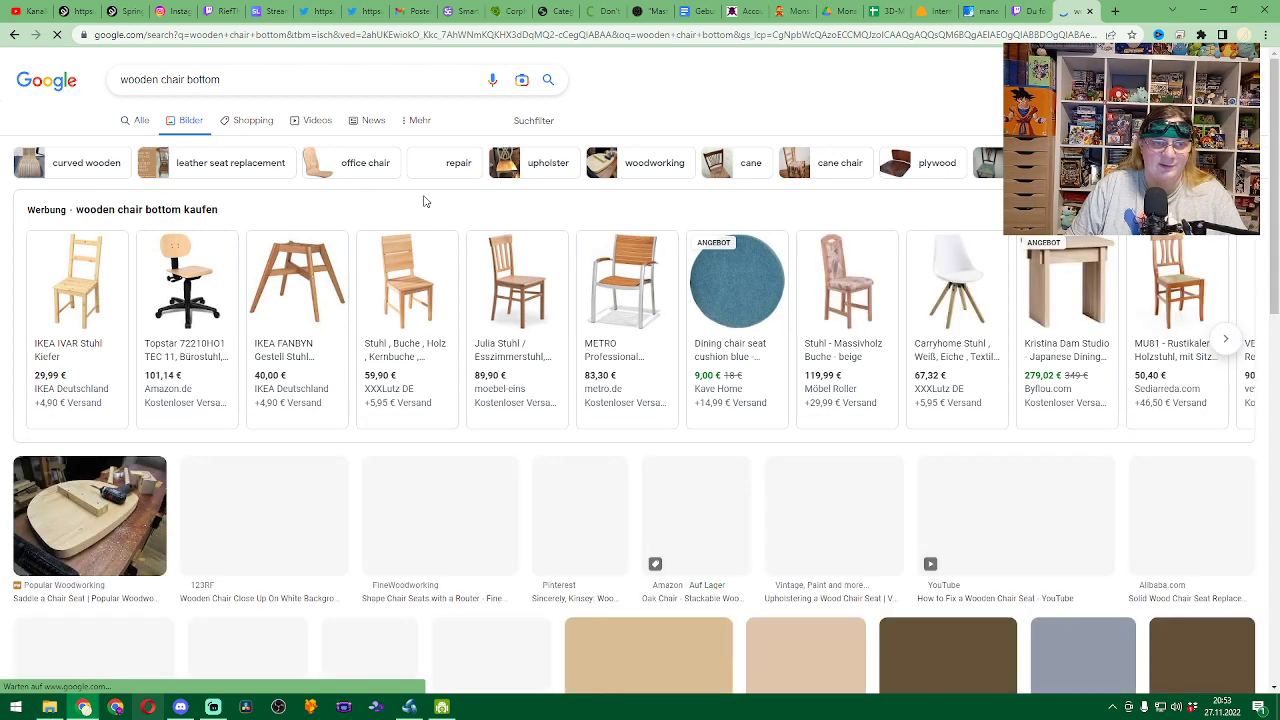
Look through the wooden chair bottom image results and preview the YouTube picture "How to Fix a Wooden Chair Seat" with its related content.
scroll(428, 198, "down", 2)
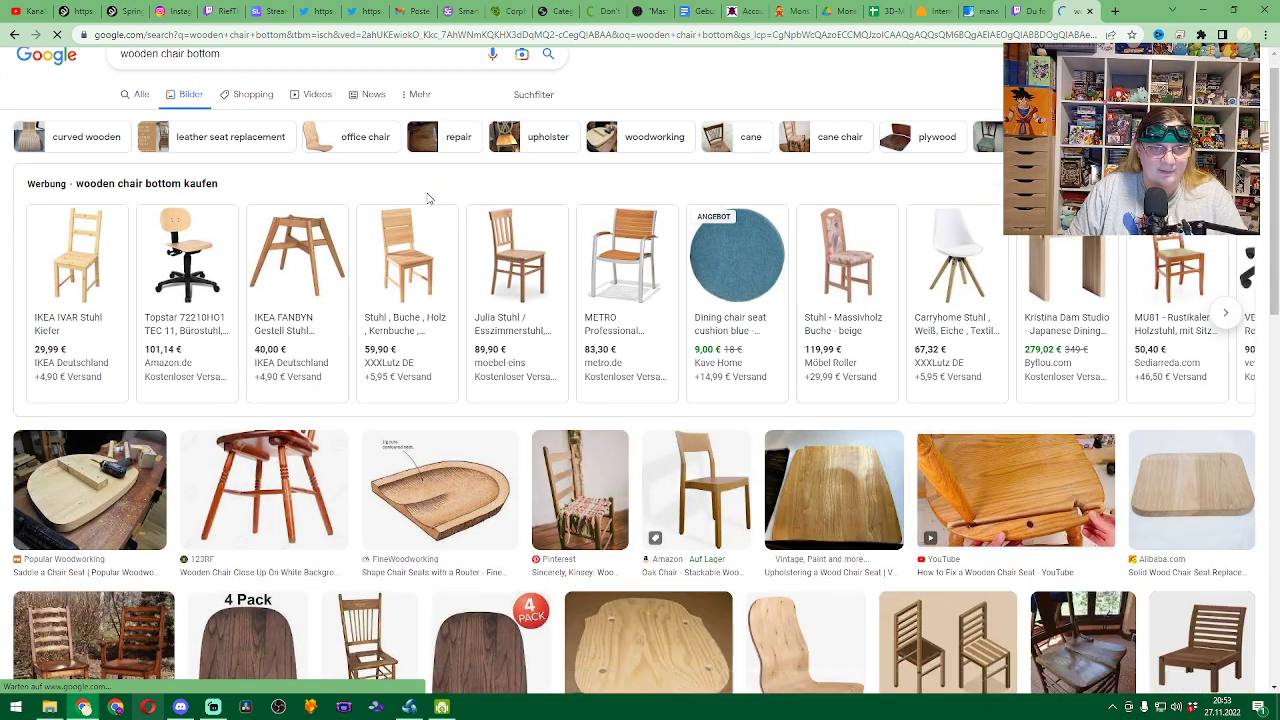
scroll(428, 198, "down", 1)
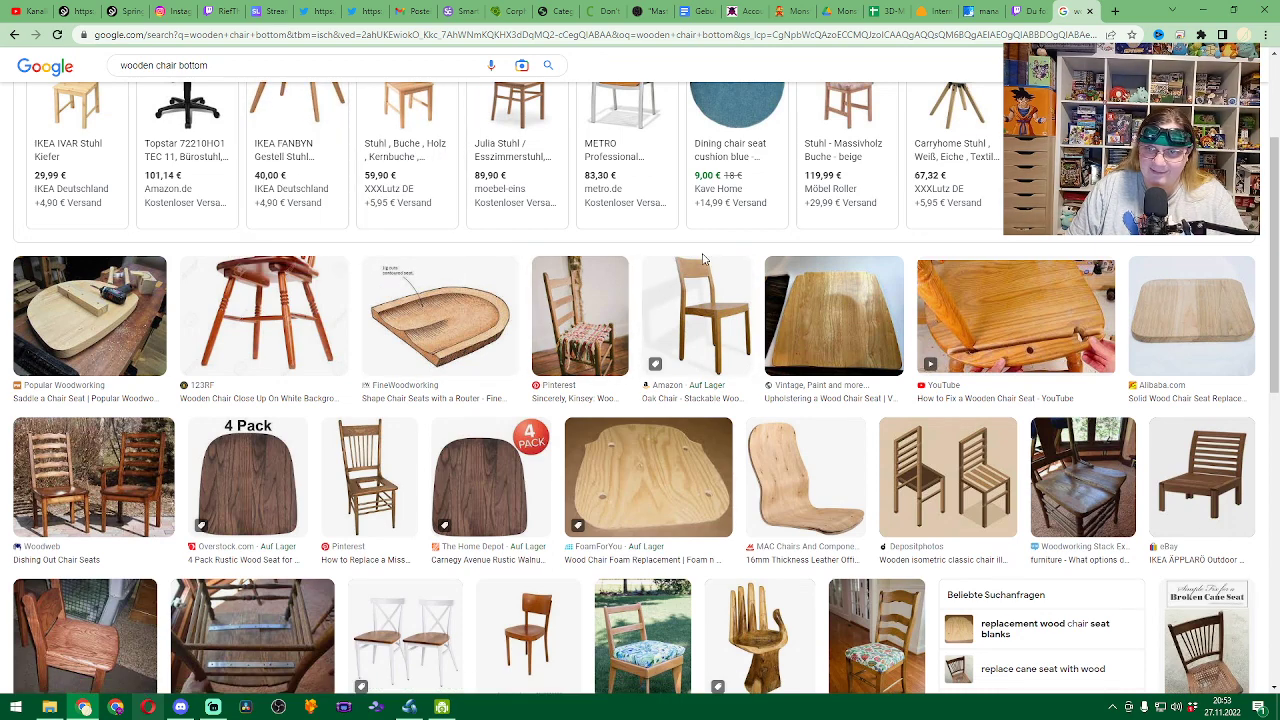
scroll(703, 260, "down", 1)
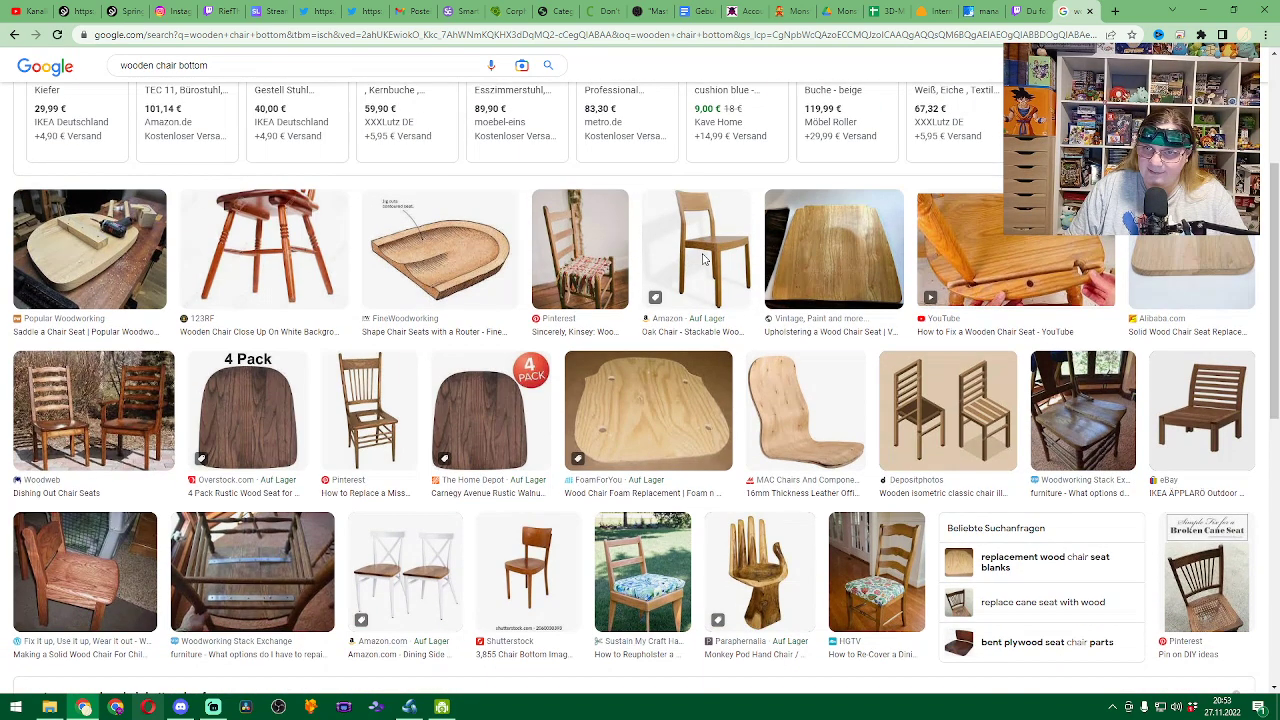
left_click(1003, 277)
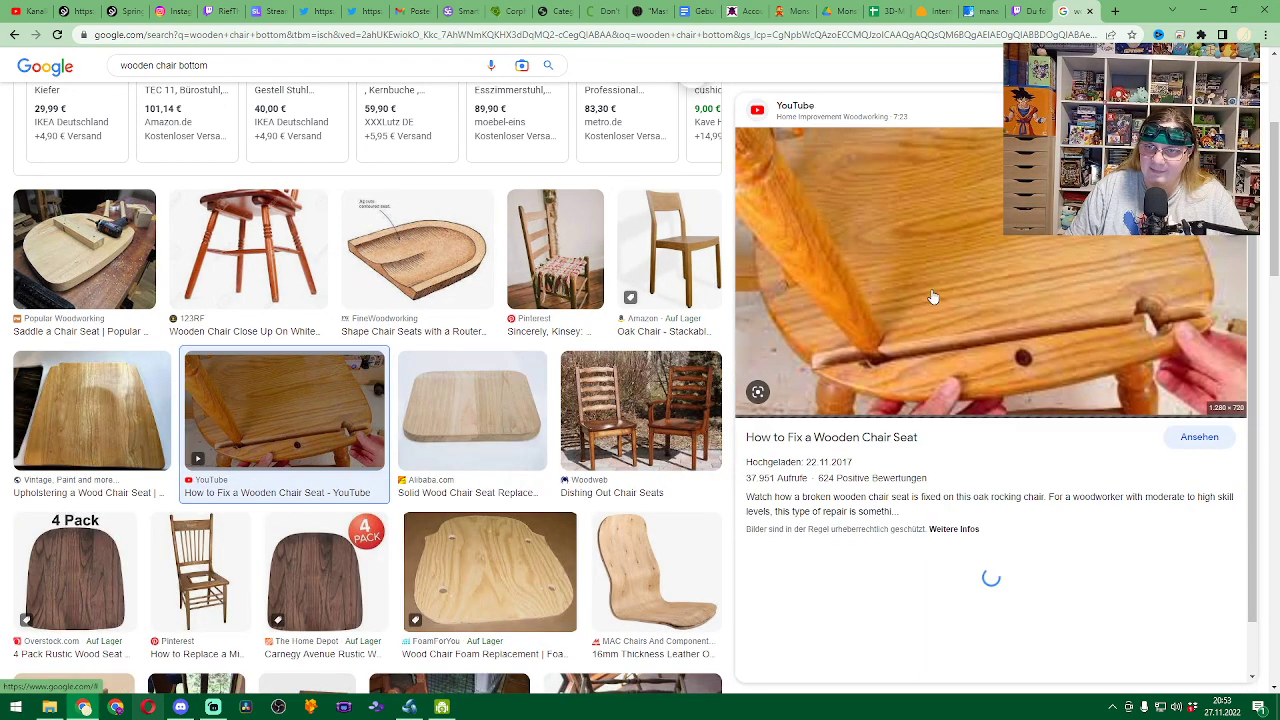
scroll(936, 292, "down", 1)
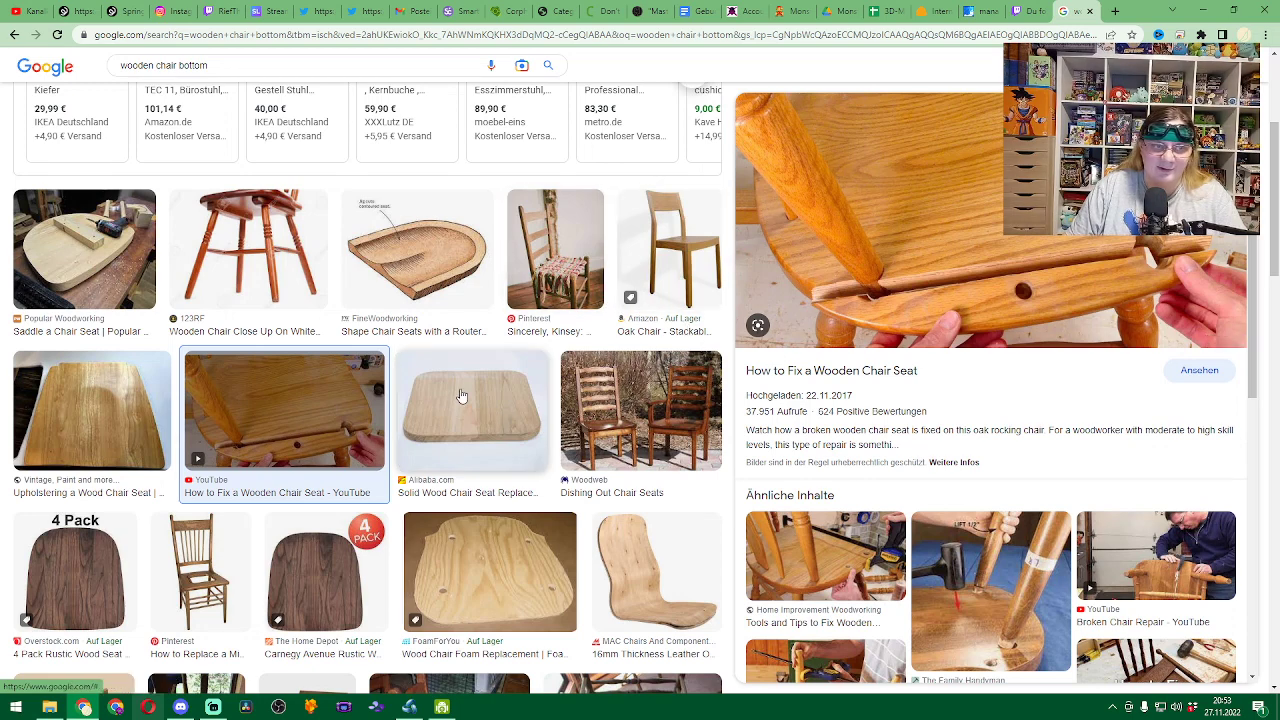
Browse further down the image results for reference pictures showing the underside of a wooden chair seat.
scroll(520, 398, "down", 2)
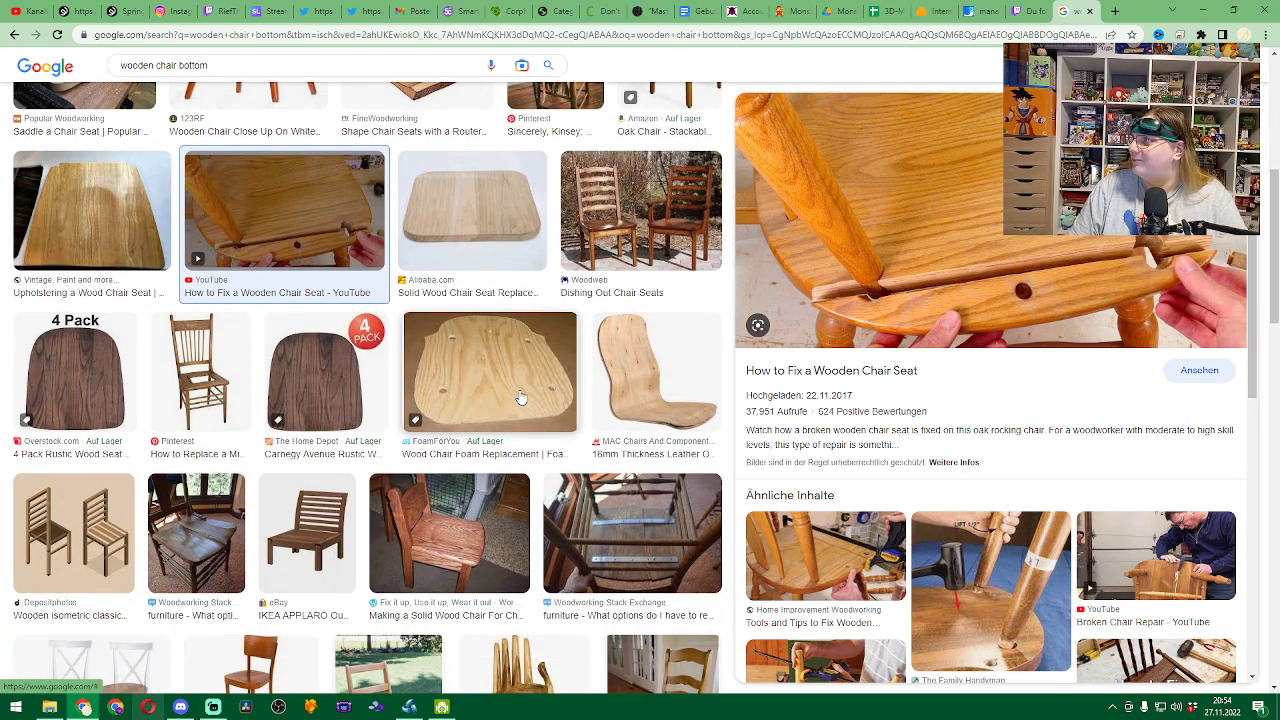
scroll(520, 398, "down", 2)
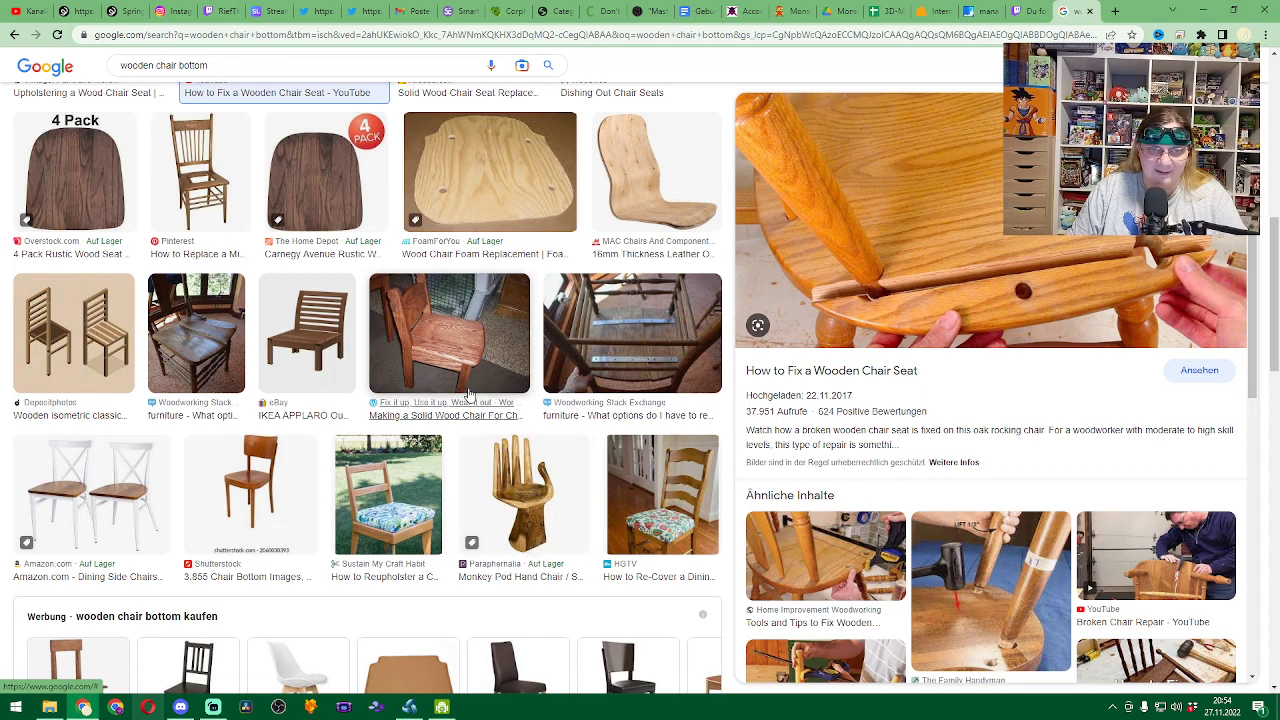
scroll(455, 375, "down", 2)
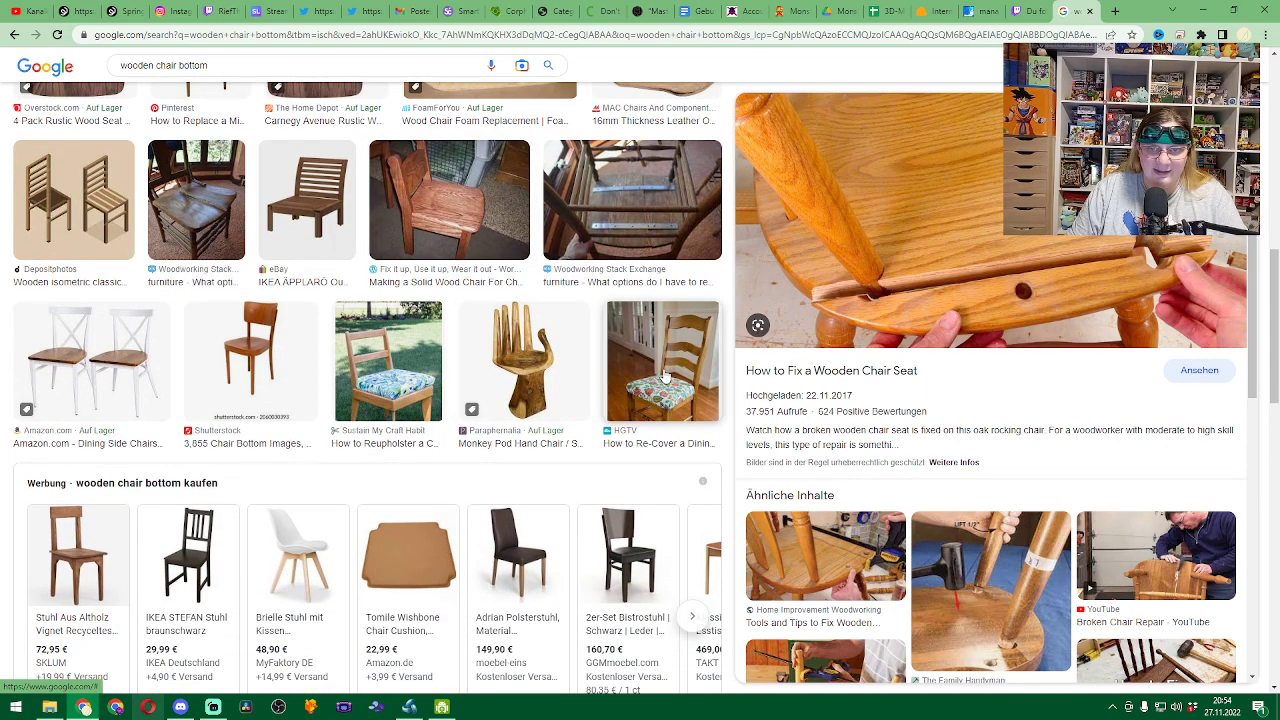
scroll(546, 437, "down", 4)
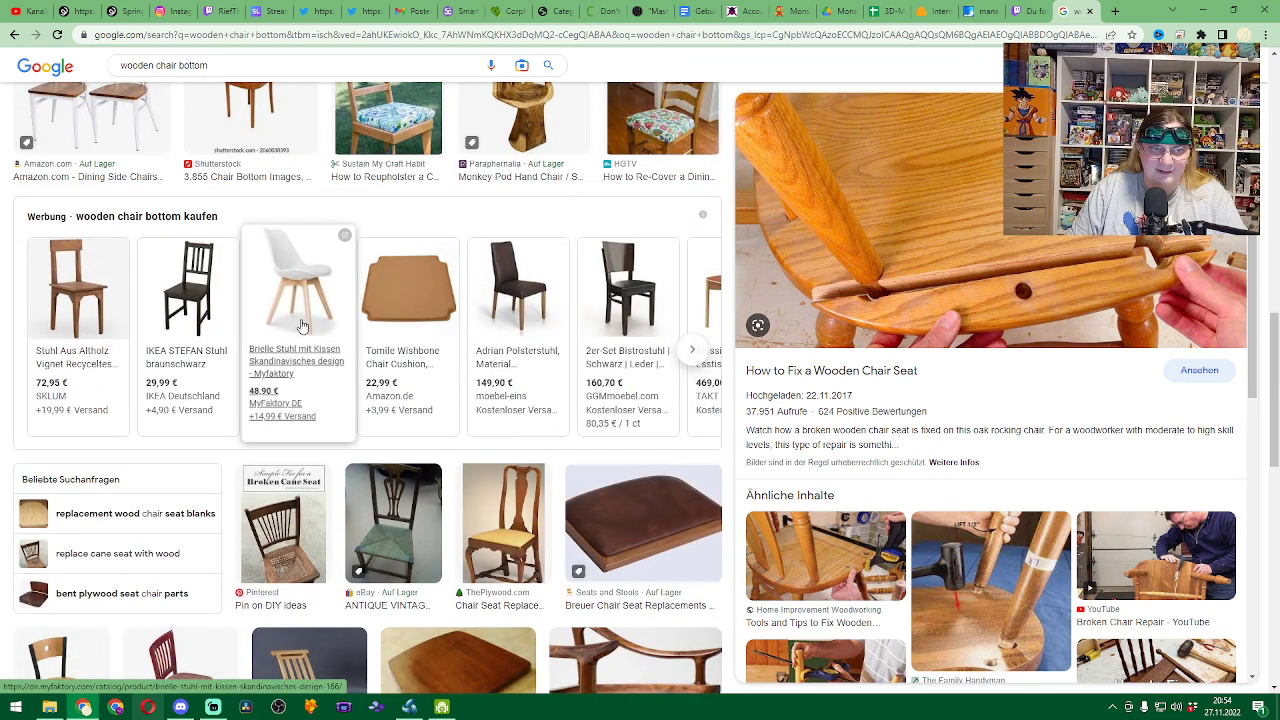
scroll(283, 326, "down", 2)
scroll(285, 330, "down", 1)
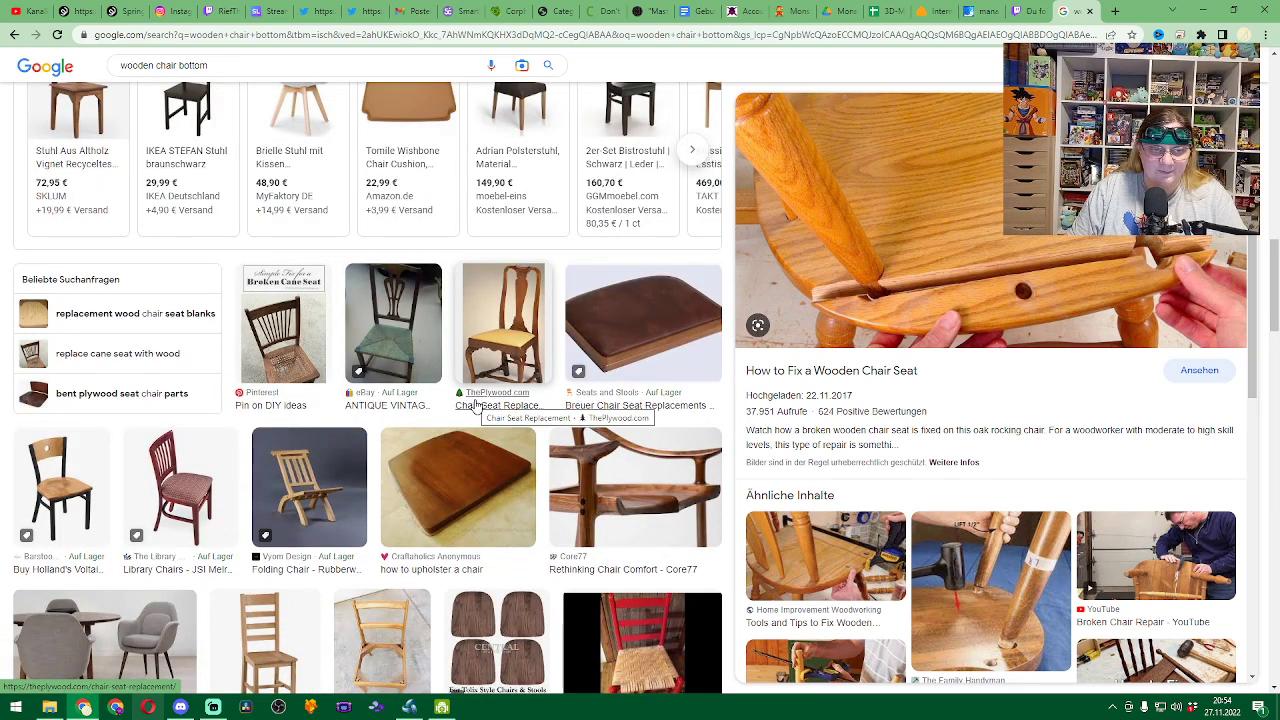
scroll(477, 405, "down", 2)
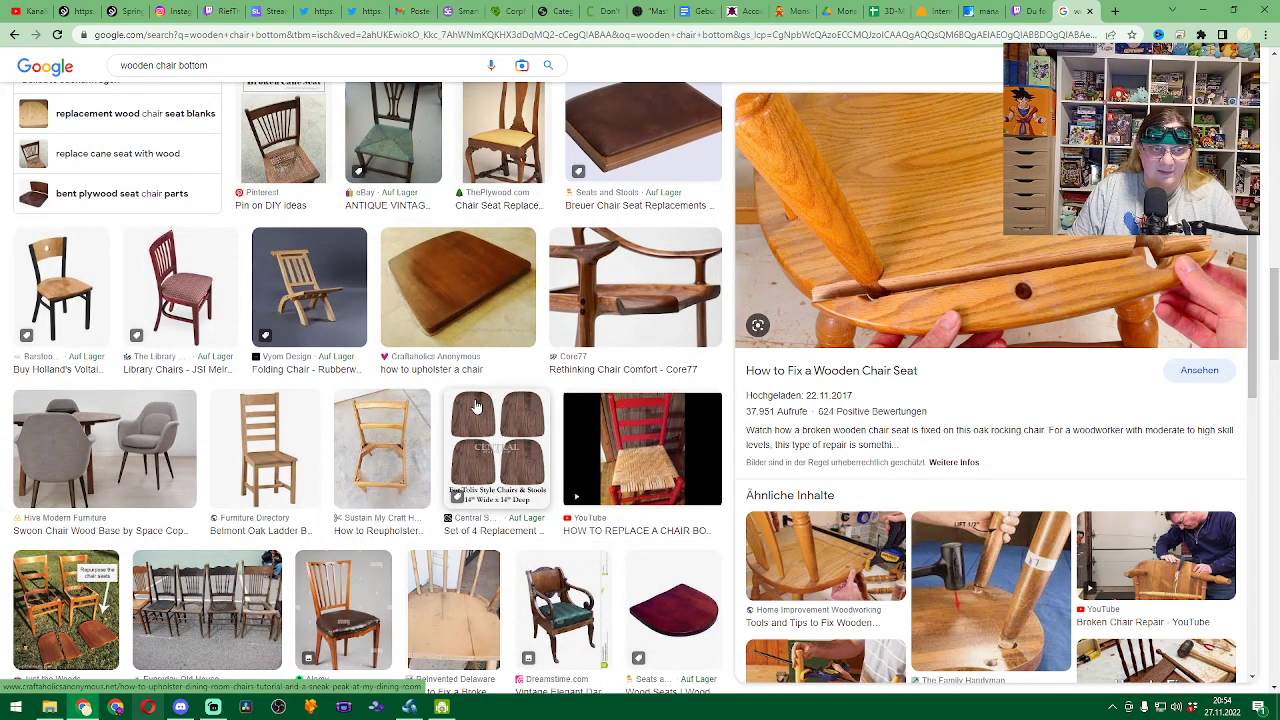
scroll(477, 405, "down", 3)
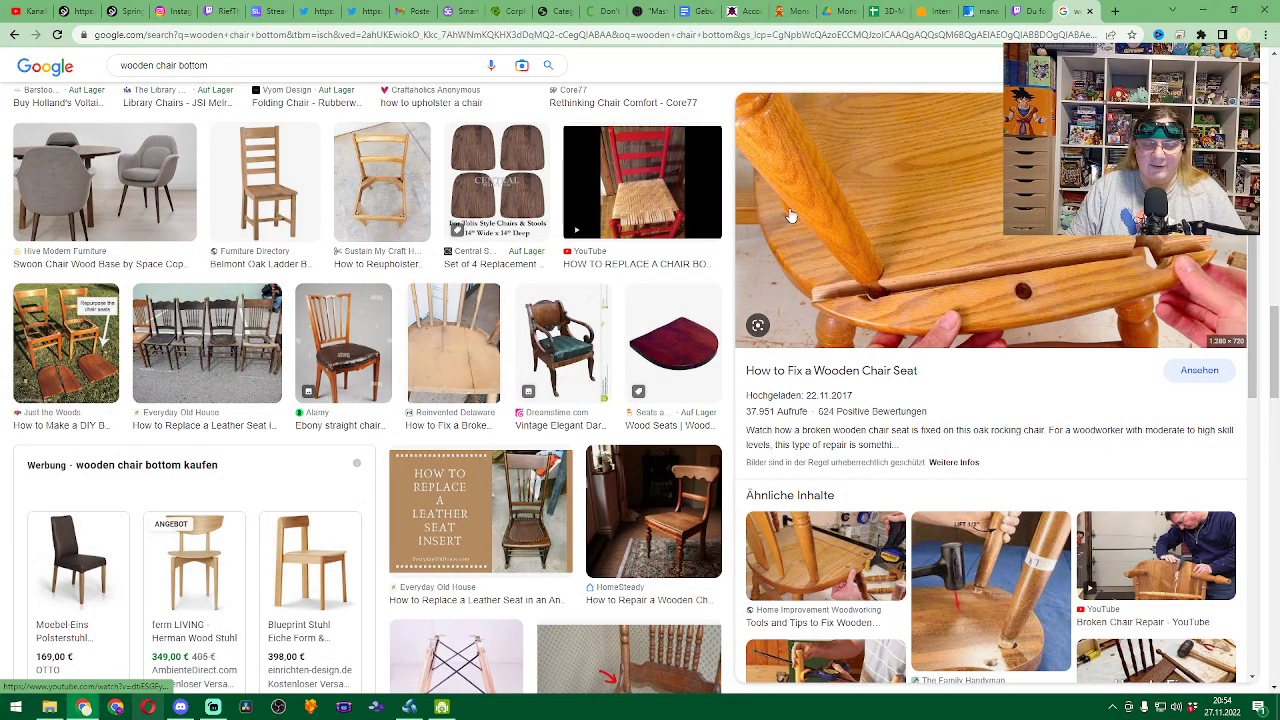
Switch to Bforartists, save the chair file with the seat shown in bottom orthographic view, and activate the Loop Cut tool.
key("alt+Tab")
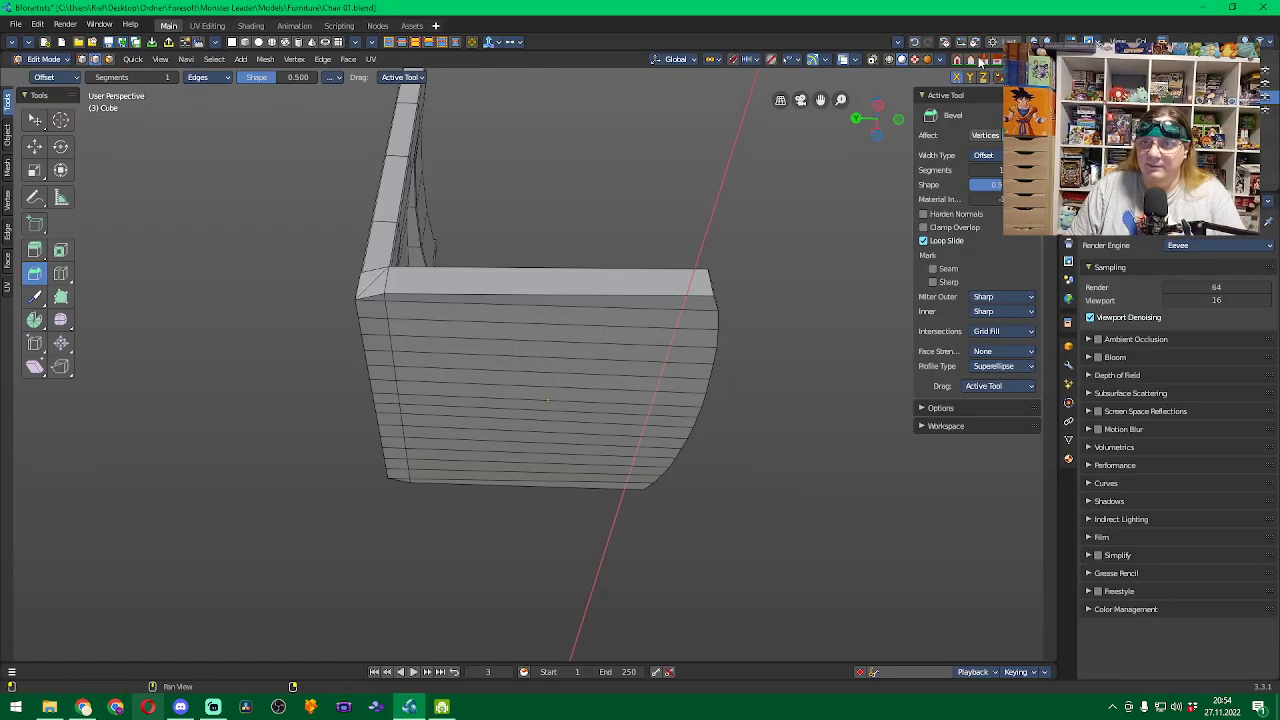
middle_click_drag(393, 317, 478, 324, "alt")
scroll(478, 324, "down", 8, "ctrl")
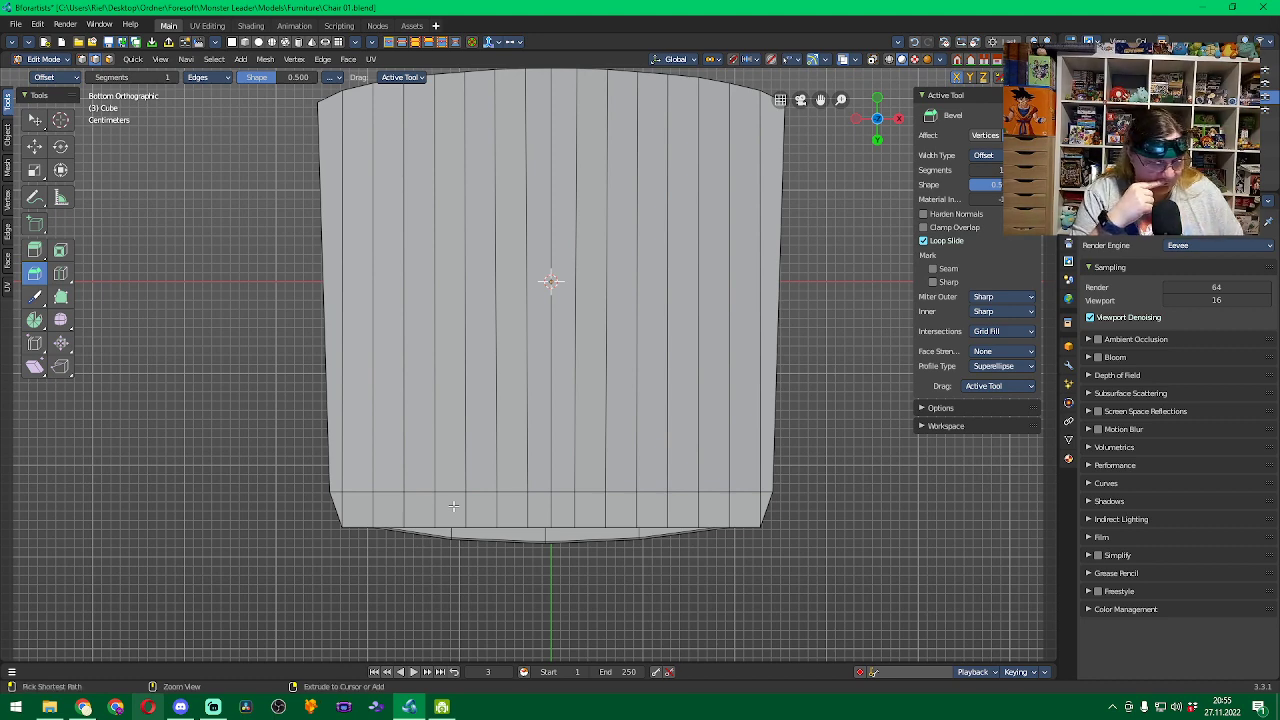
key("ctrl+s")
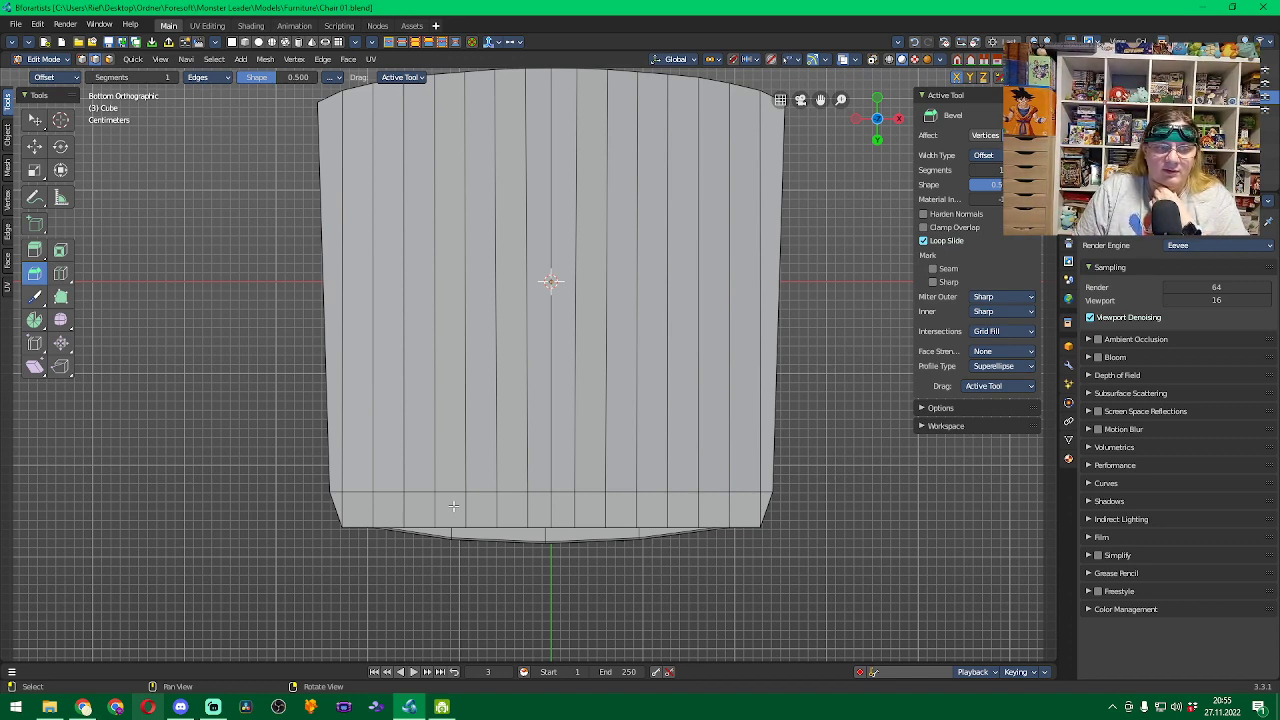
left_click(61, 274)
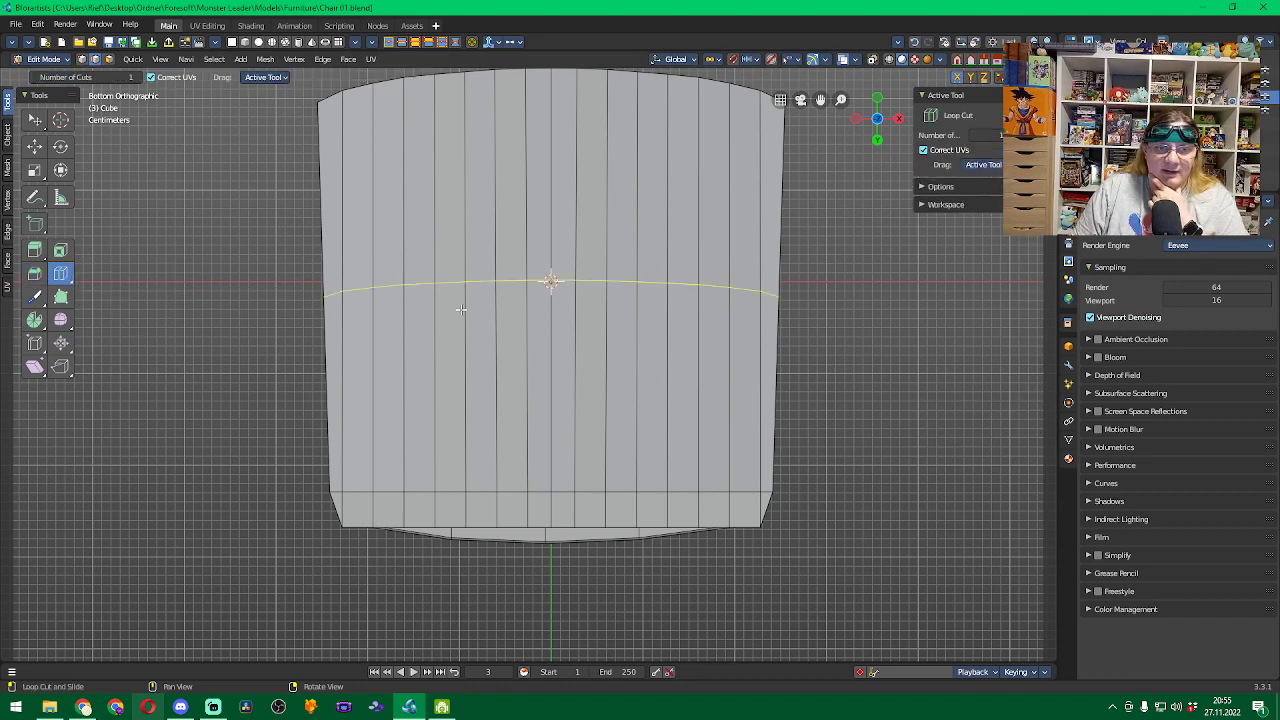
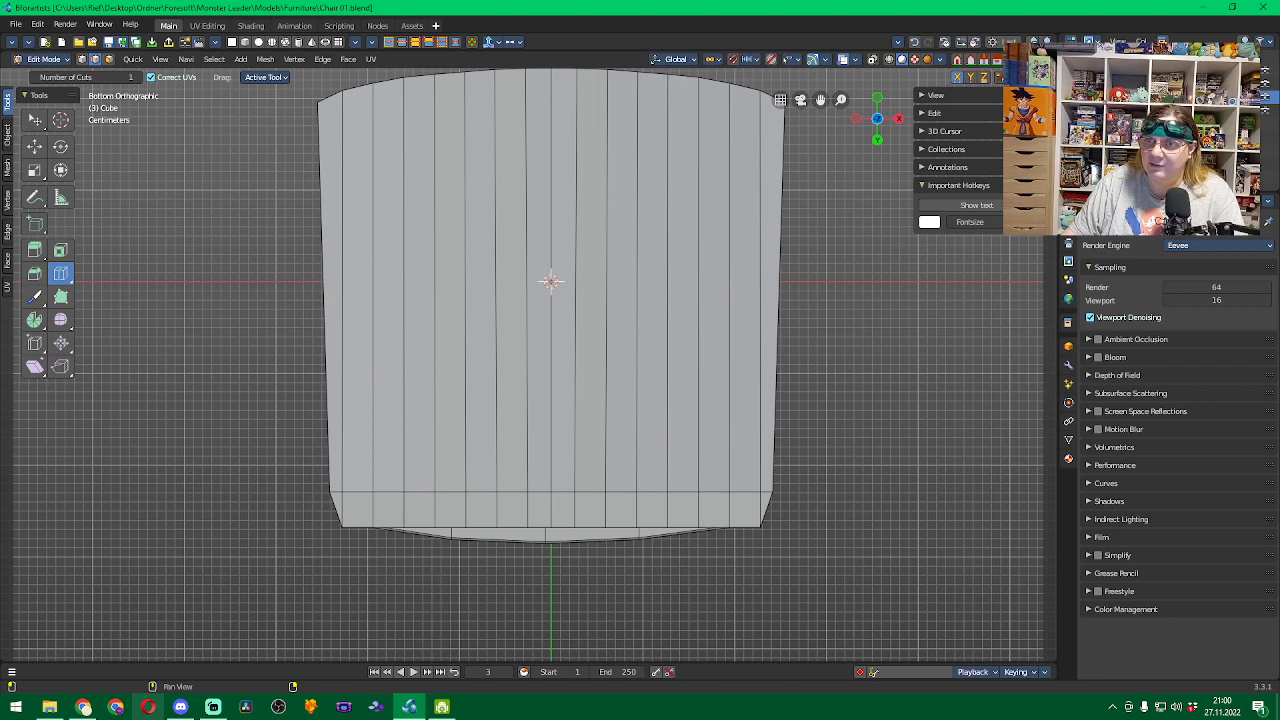
Look through the viewport's view, transform and active tool settings and the available view alignment and render commands.
left_click(1048, 150)
left_click(1048, 112)
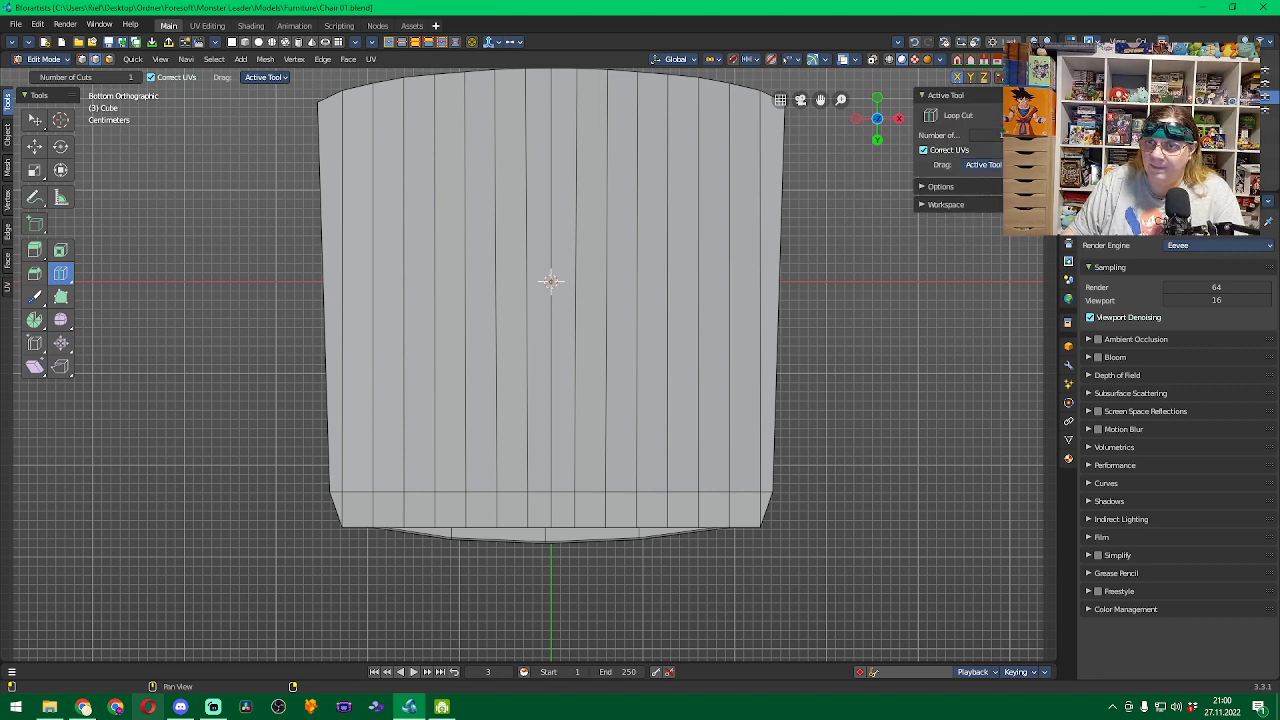
left_click(1048, 85)
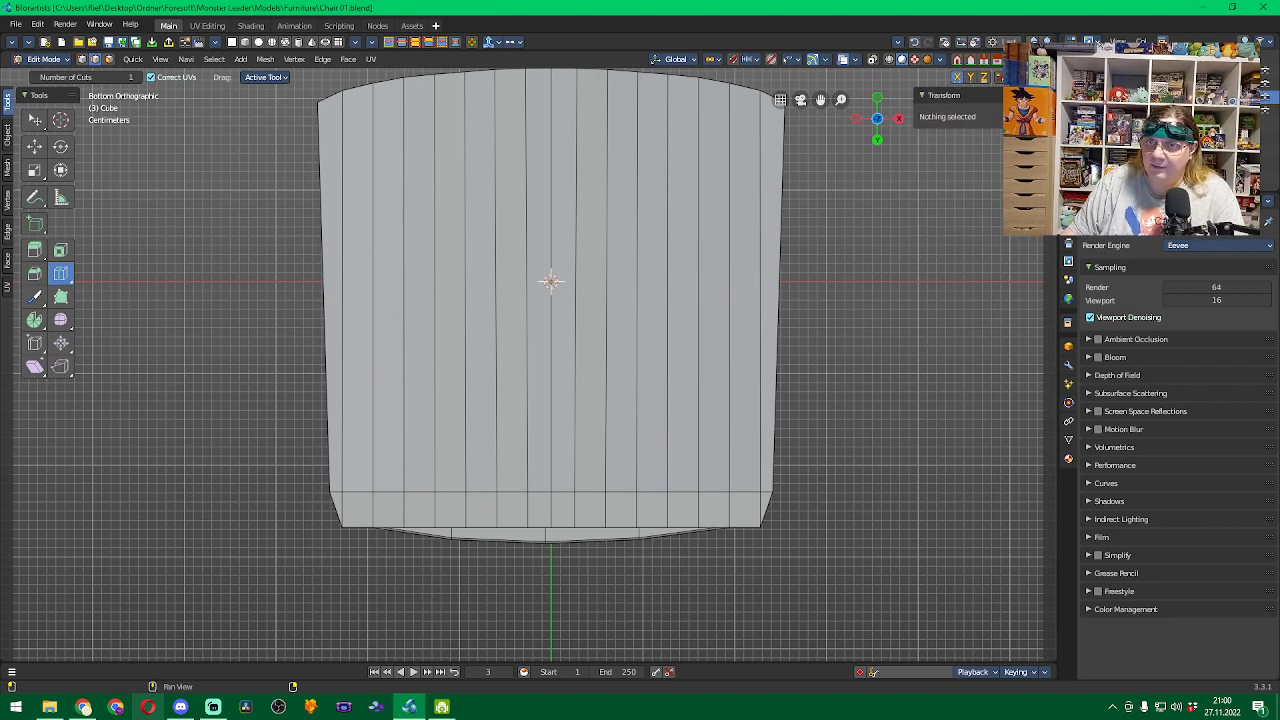
left_click(1048, 112)
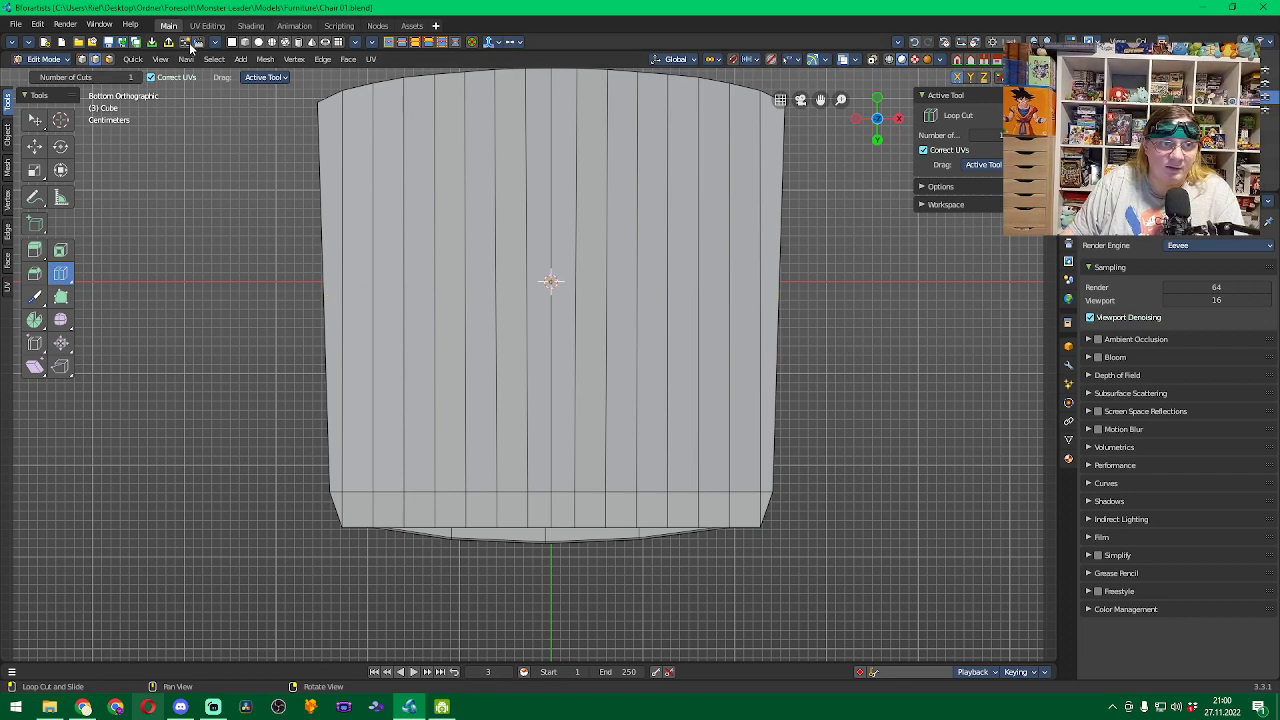
left_click(160, 59)
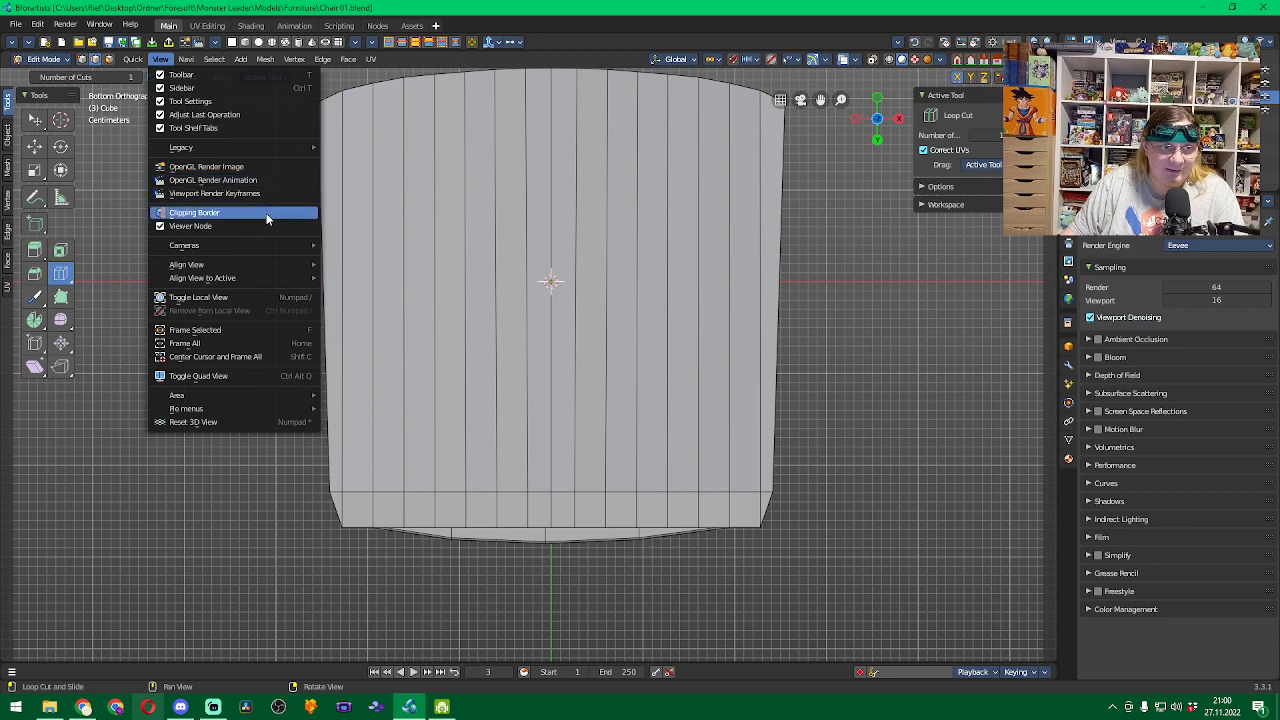
mouse_move(270, 268)
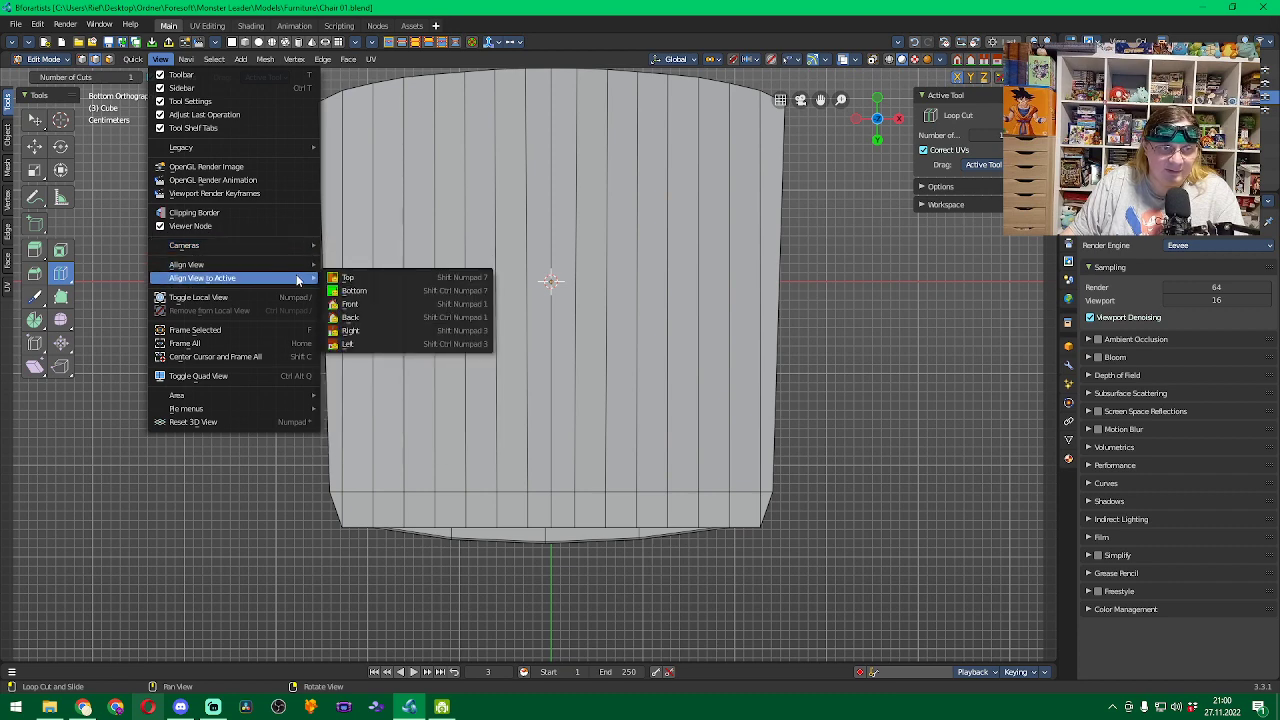
mouse_move(297, 400)
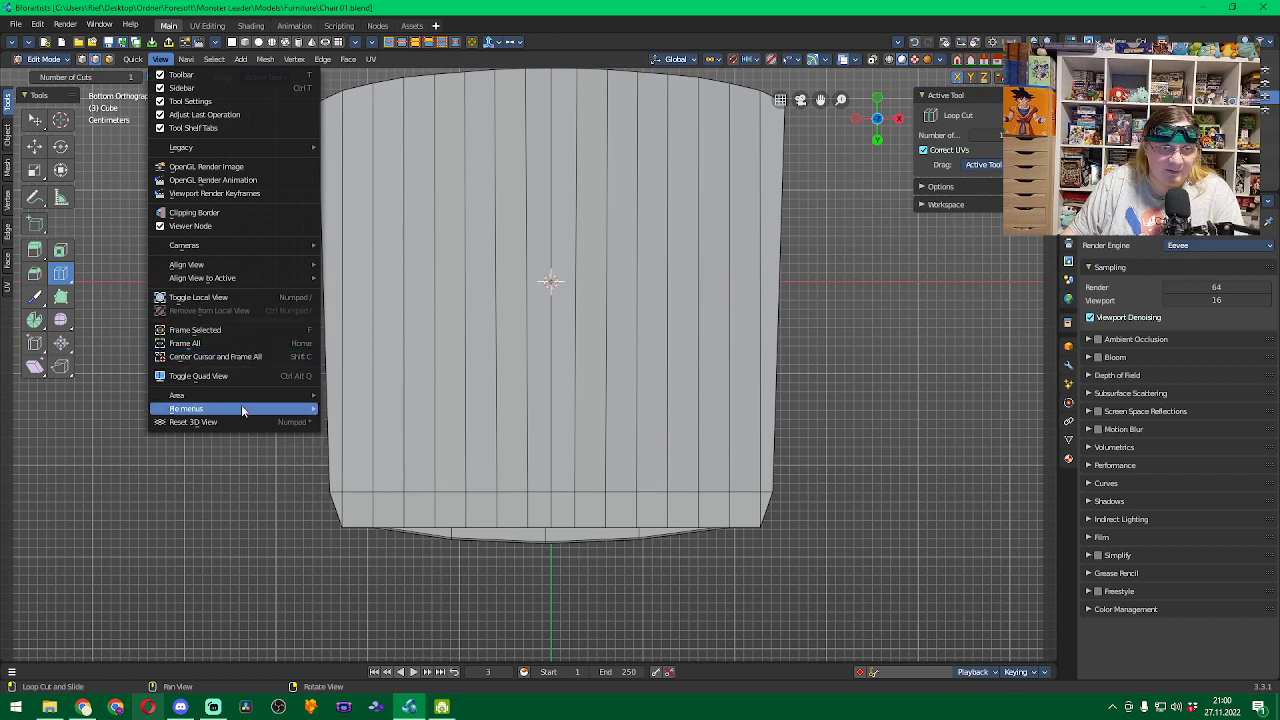
mouse_move(250, 408)
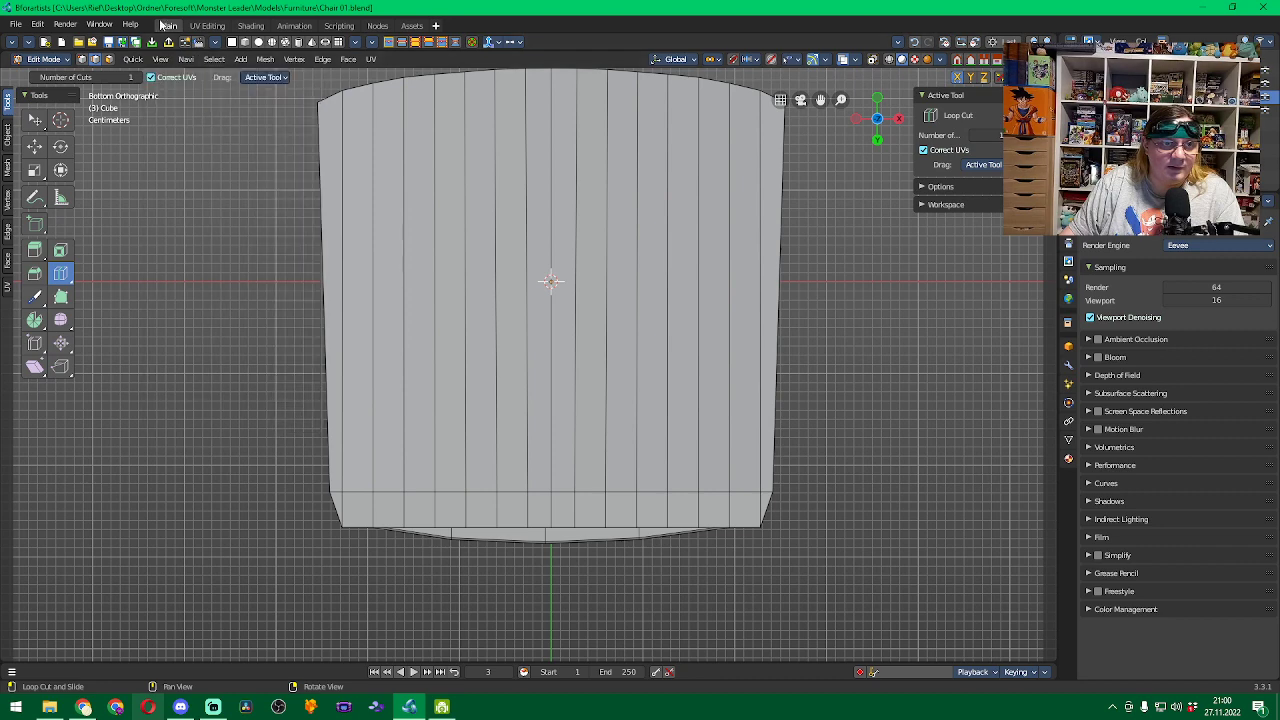
left_click(38, 24)
mouse_move(18, 26)
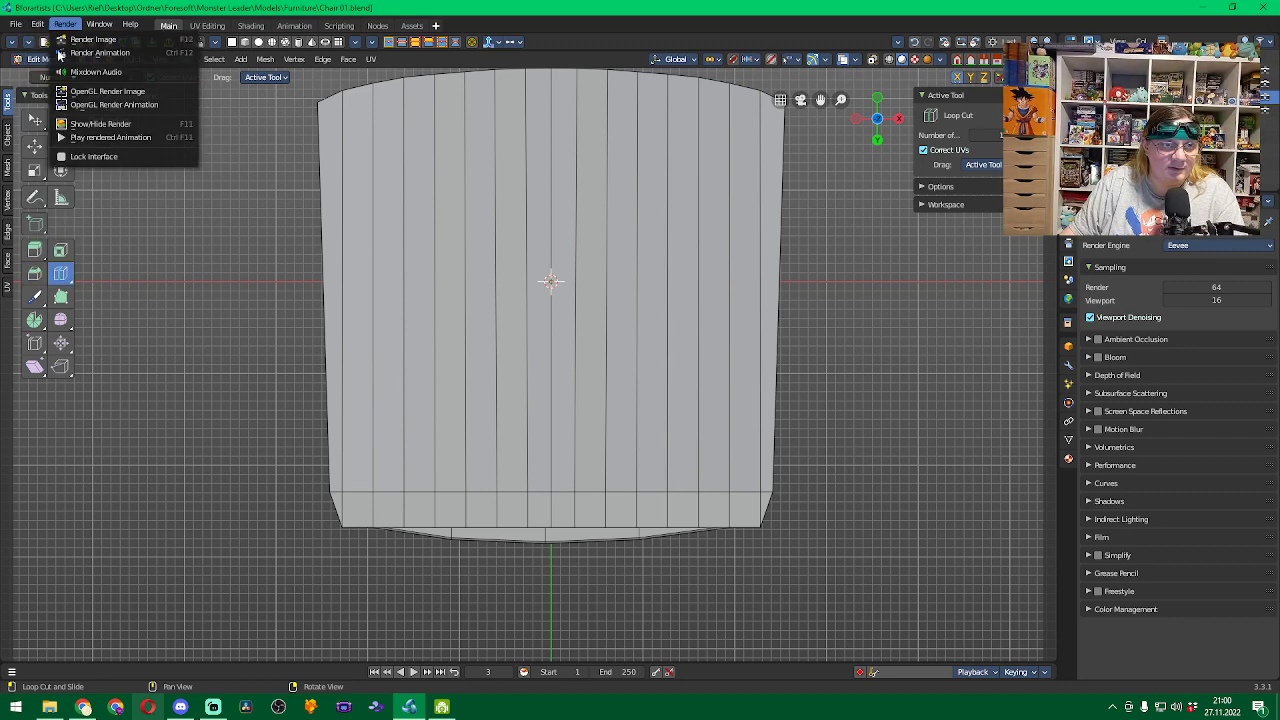
Switch to Chrome and return to the previously visited Bforartists v331 reference manual PDF.
left_click(86, 707)
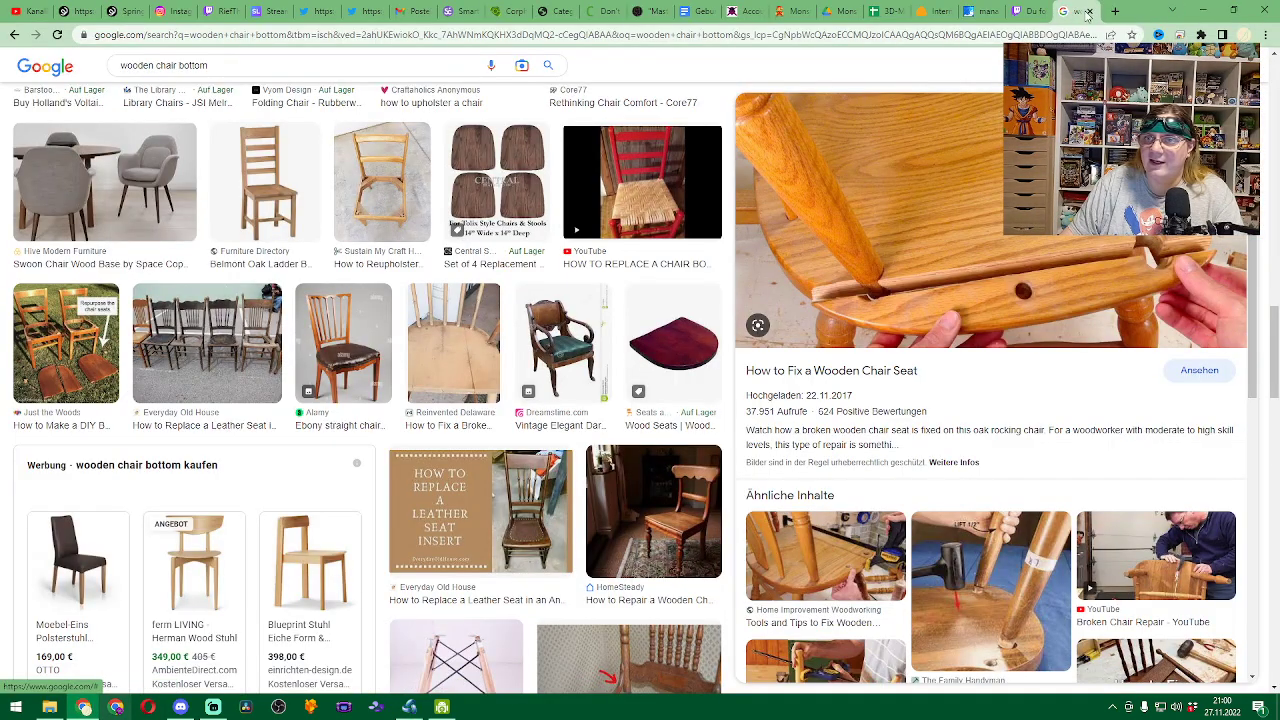
right_click(14, 34)
left_click(95, 116)
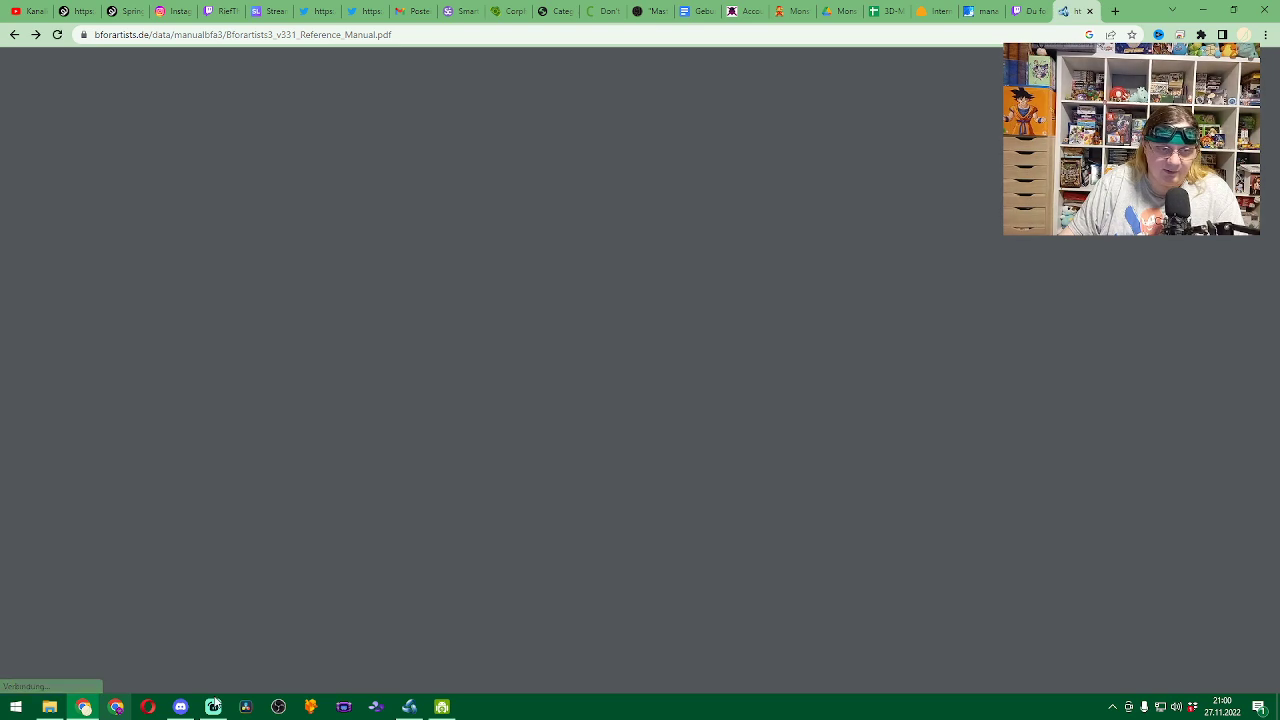
Switch back to Bforartists and examine the seat's physics, particle, world, object and modifier properties, its Line Art options, and the render settings.
left_click(408, 707)
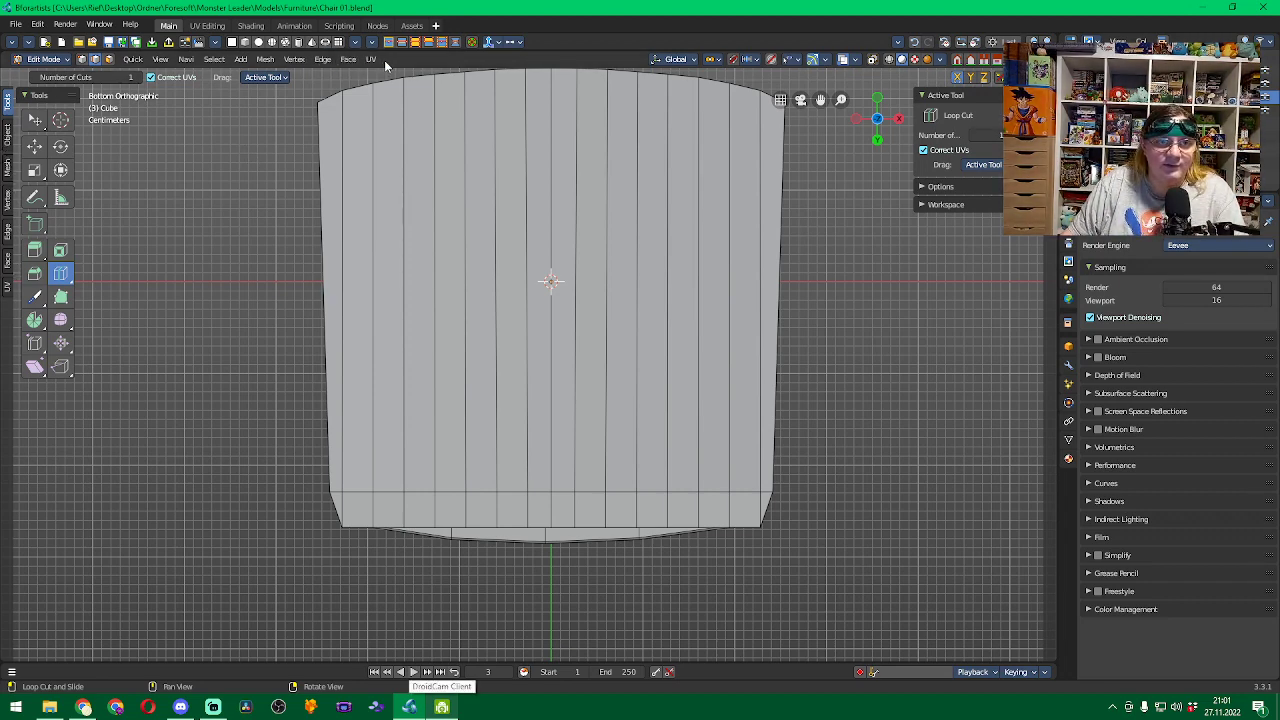
left_click(1069, 403)
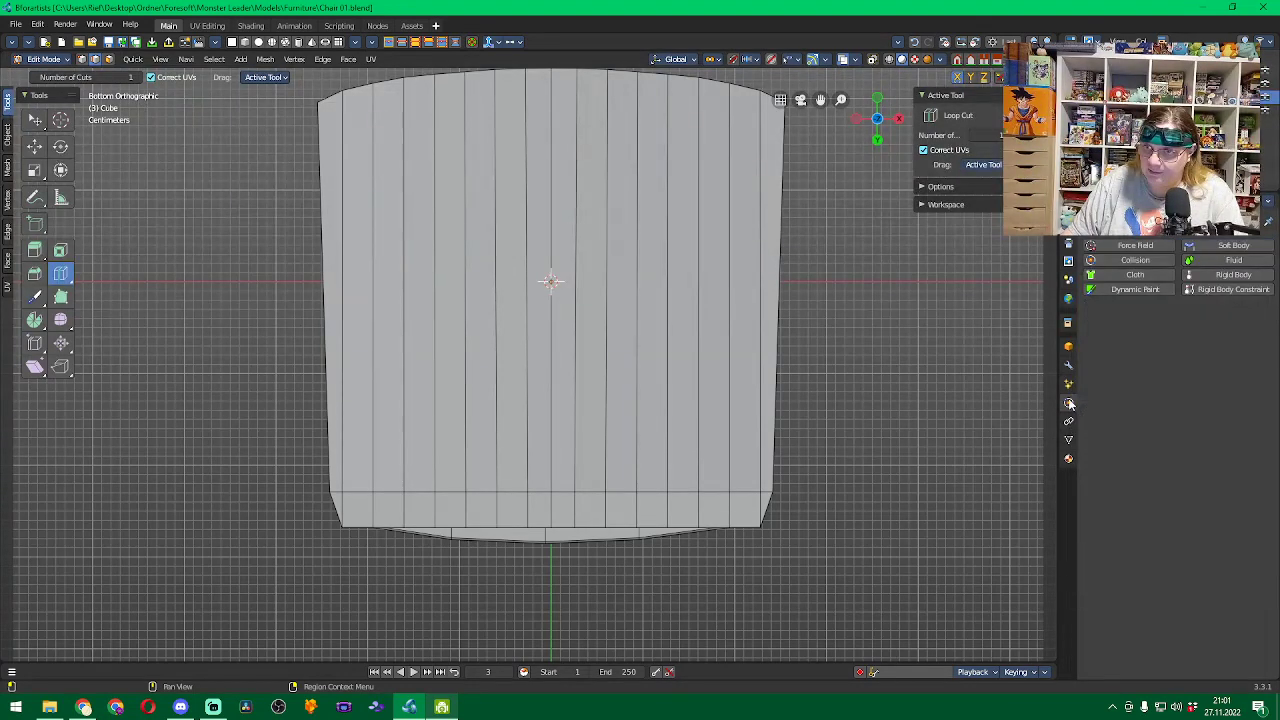
left_click(1069, 386)
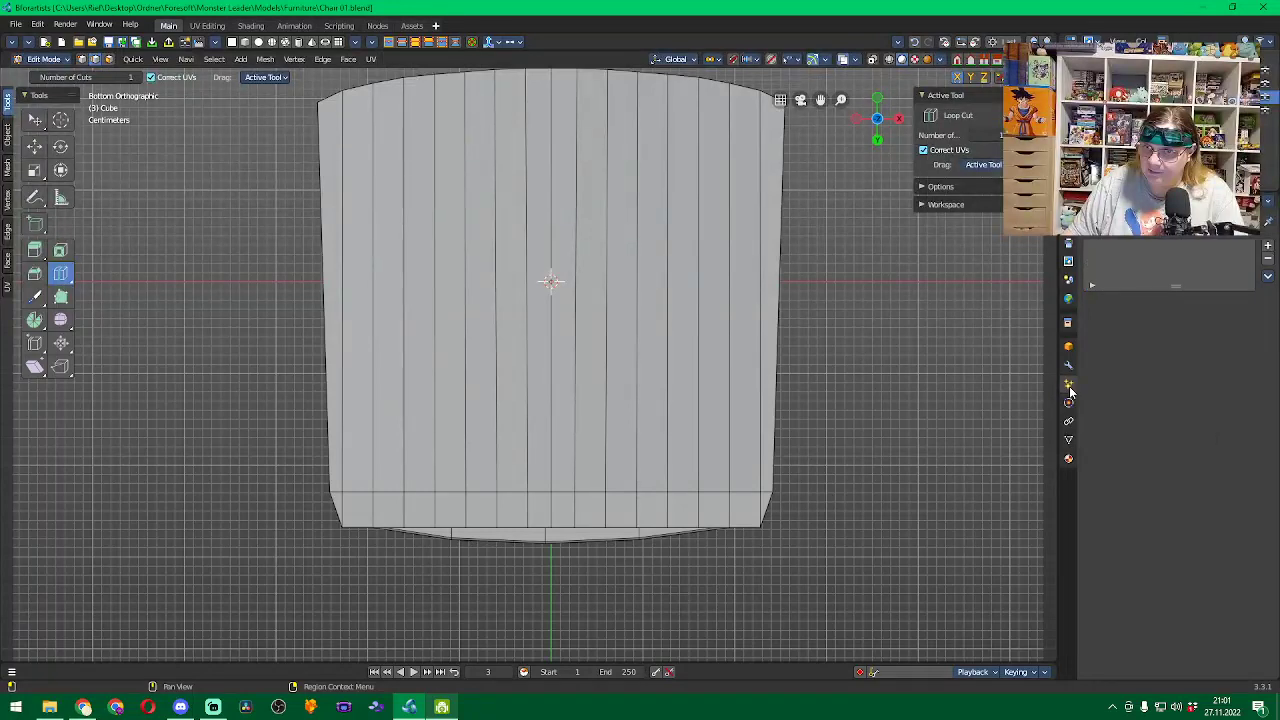
left_click(1069, 302)
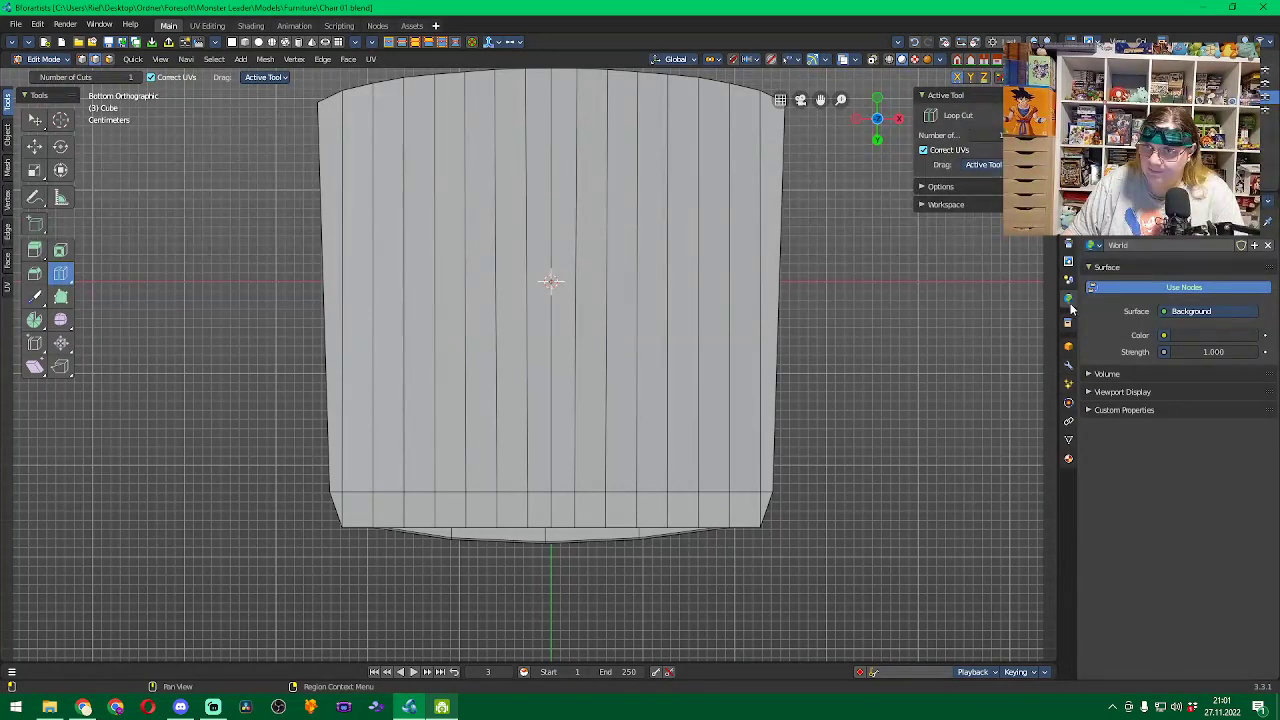
left_click(1068, 346)
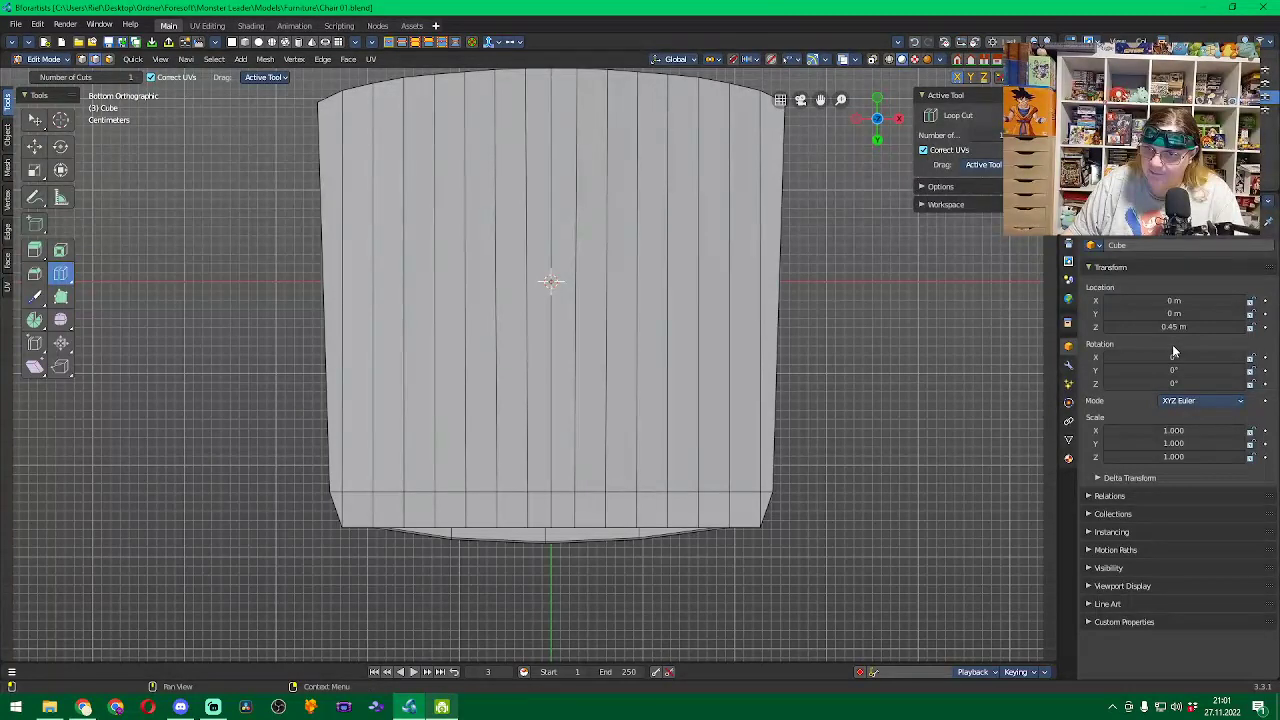
left_click(1132, 604)
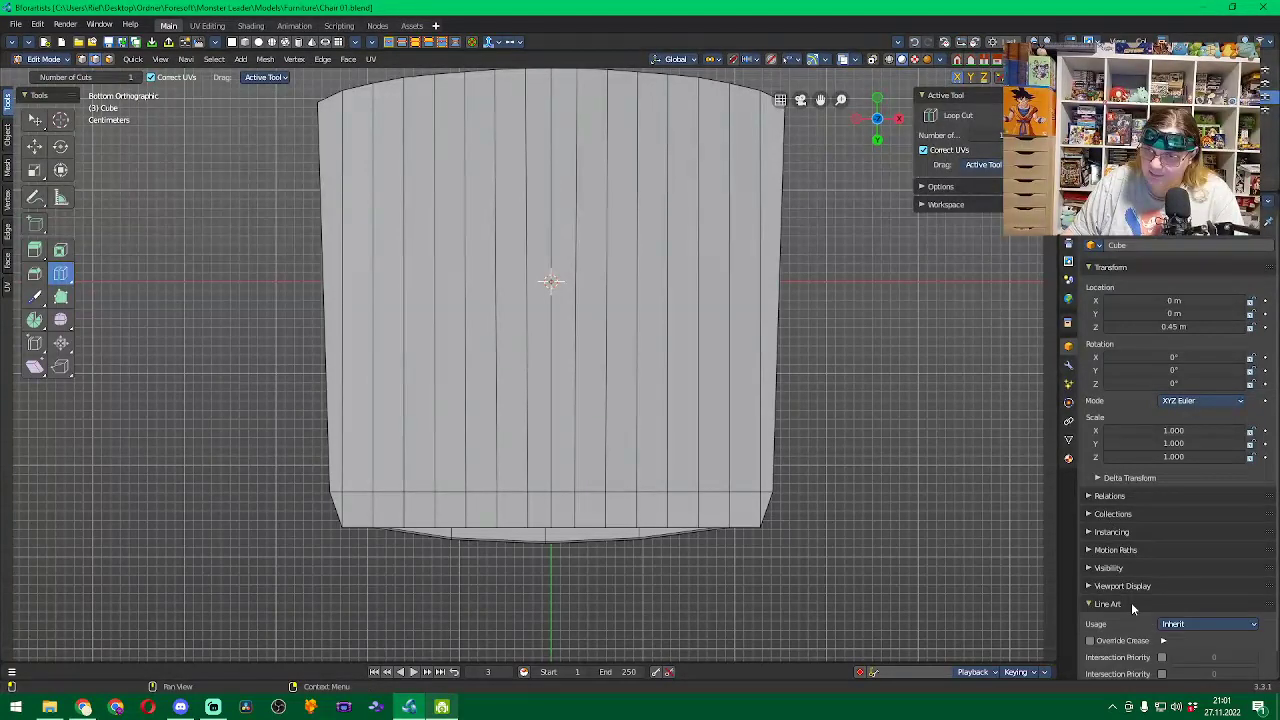
scroll(1137, 600, "down", 1)
left_click(1133, 575)
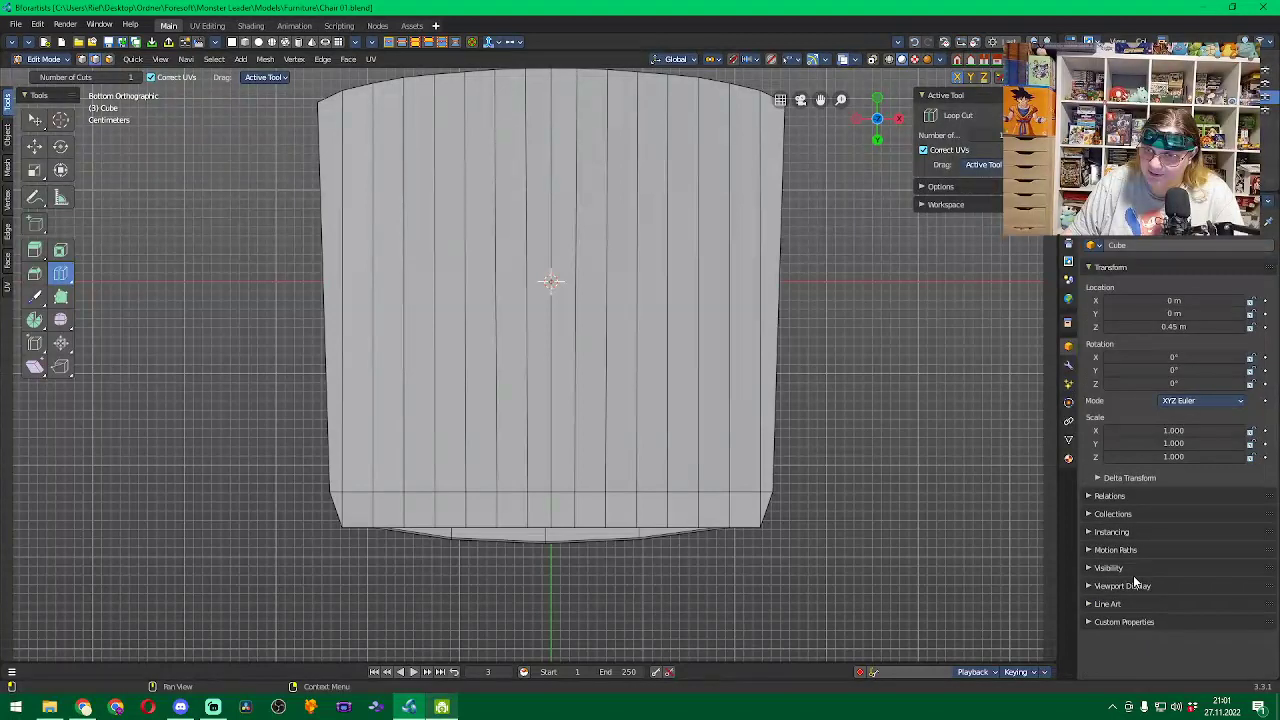
left_click(1069, 366)
left_click(1068, 260)
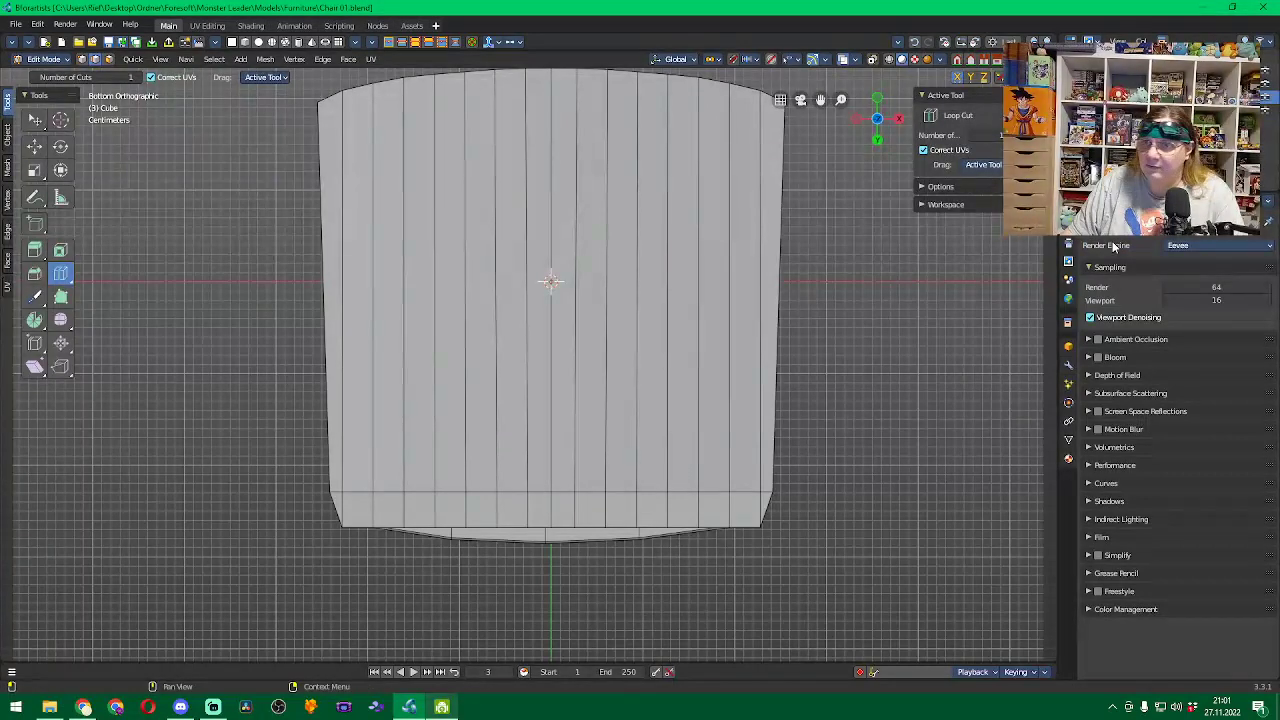
Look through the Loop Cut tool's workspace and mesh editing options and the viewport's view settings.
left_click(950, 205)
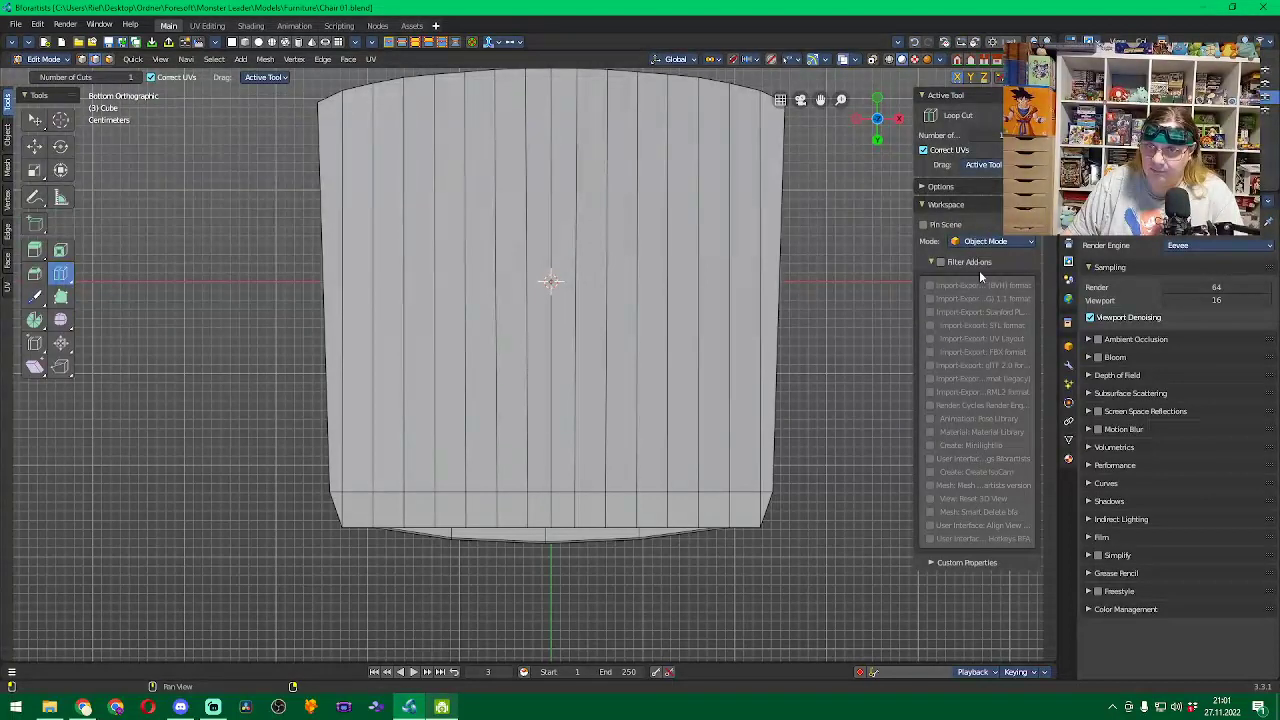
left_click(936, 206)
left_click(922, 190)
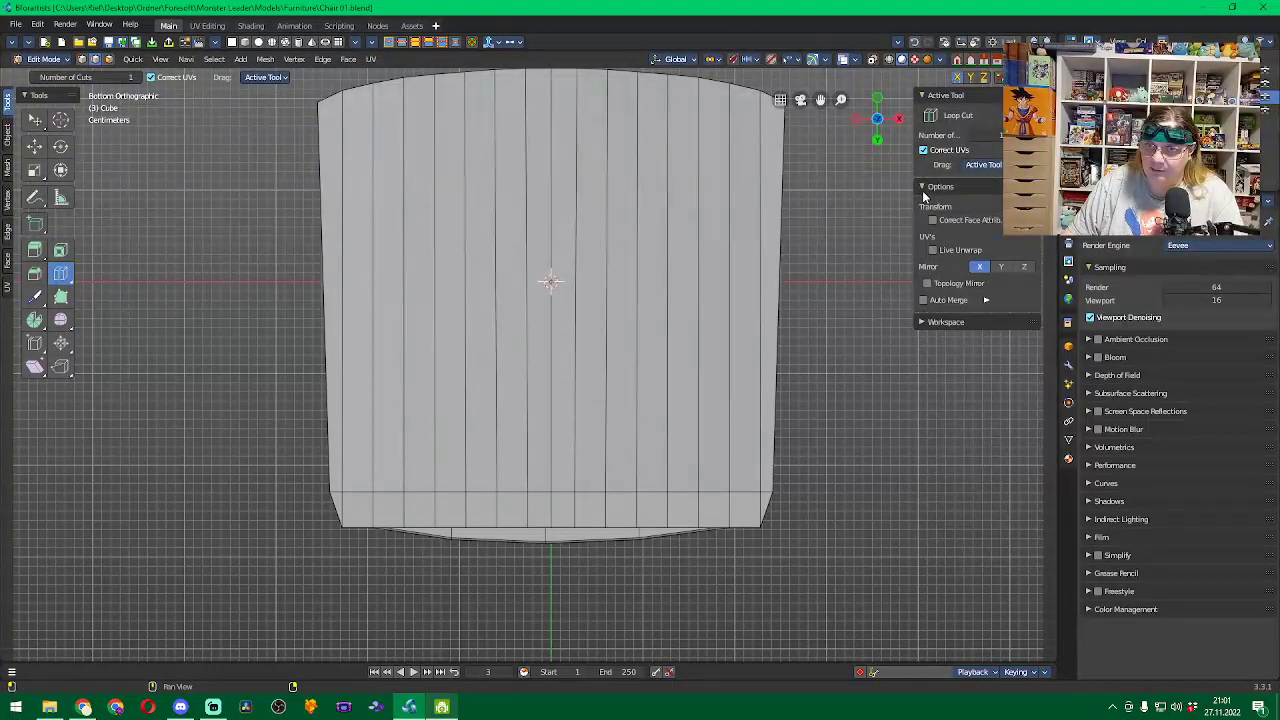
left_click(922, 190)
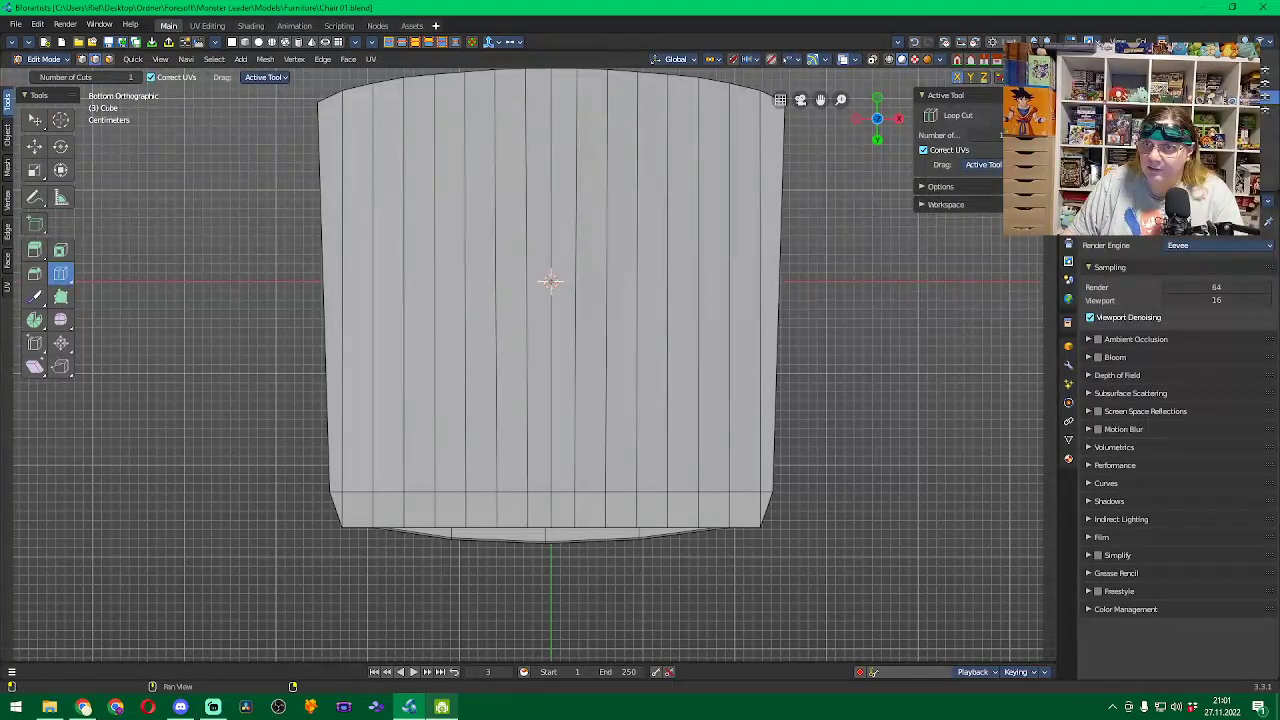
left_click(1040, 150)
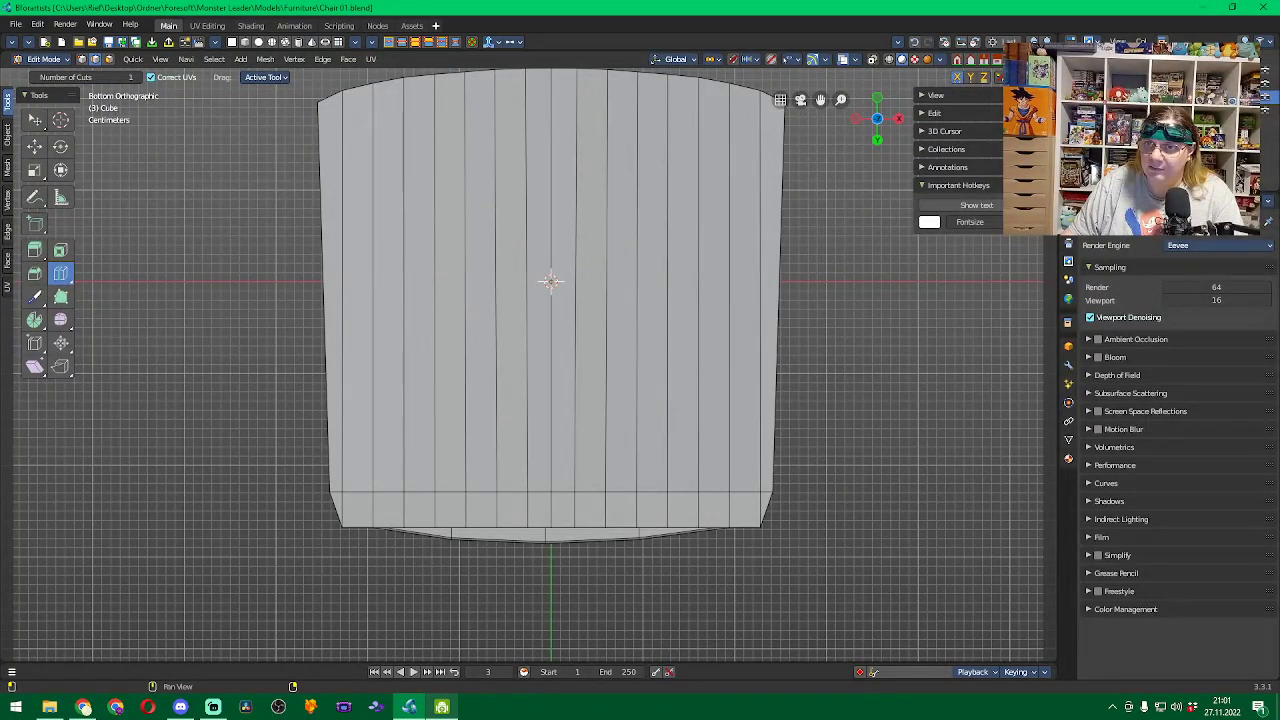
left_click(1040, 115)
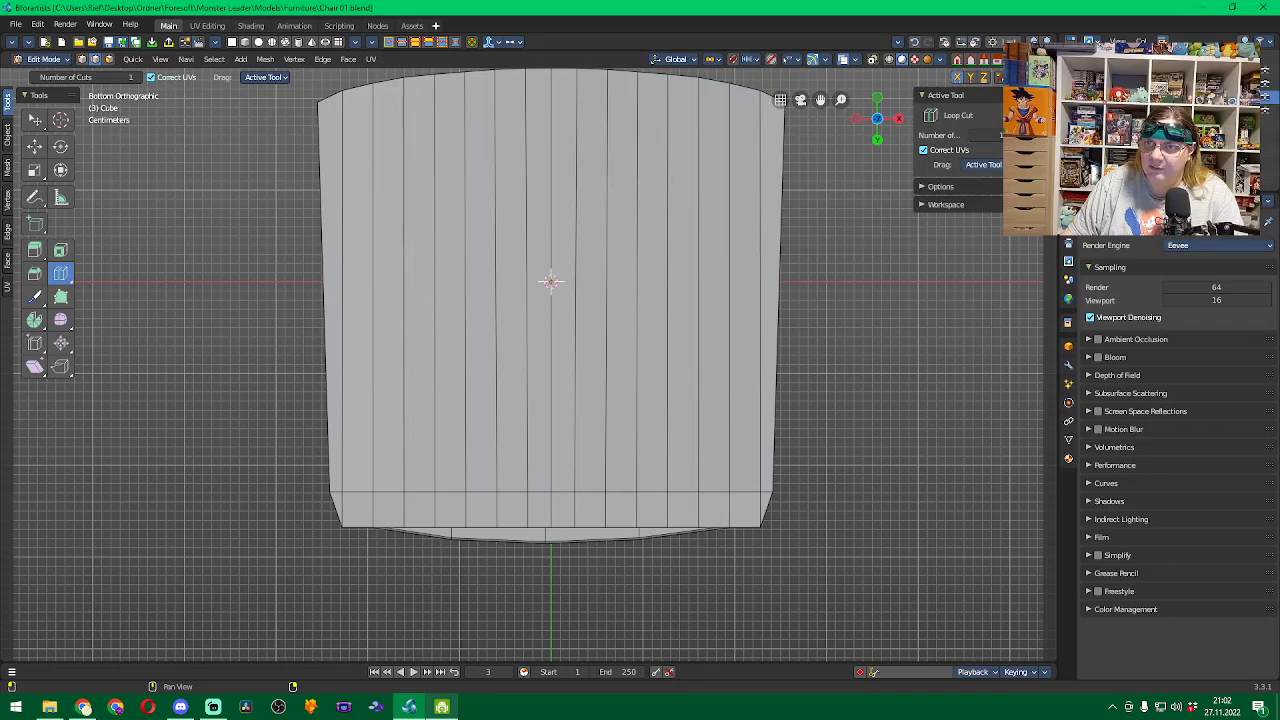
left_click(1035, 77)
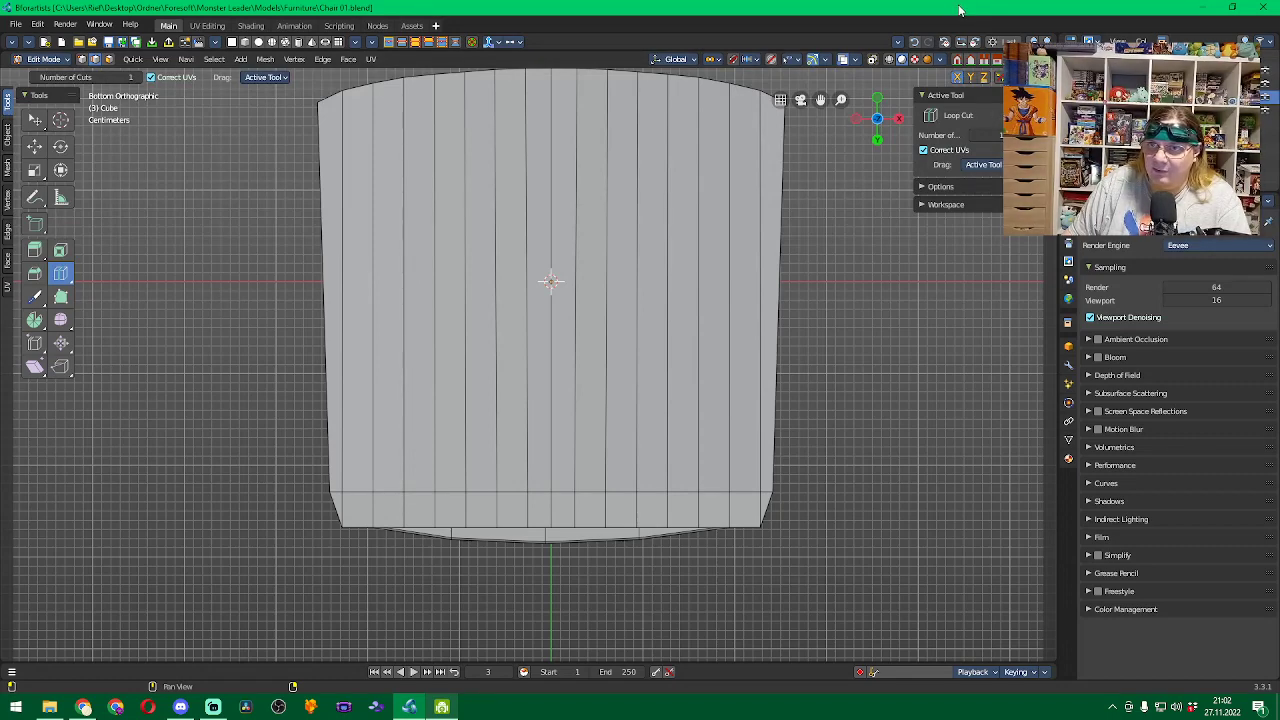
left_click(1040, 77)
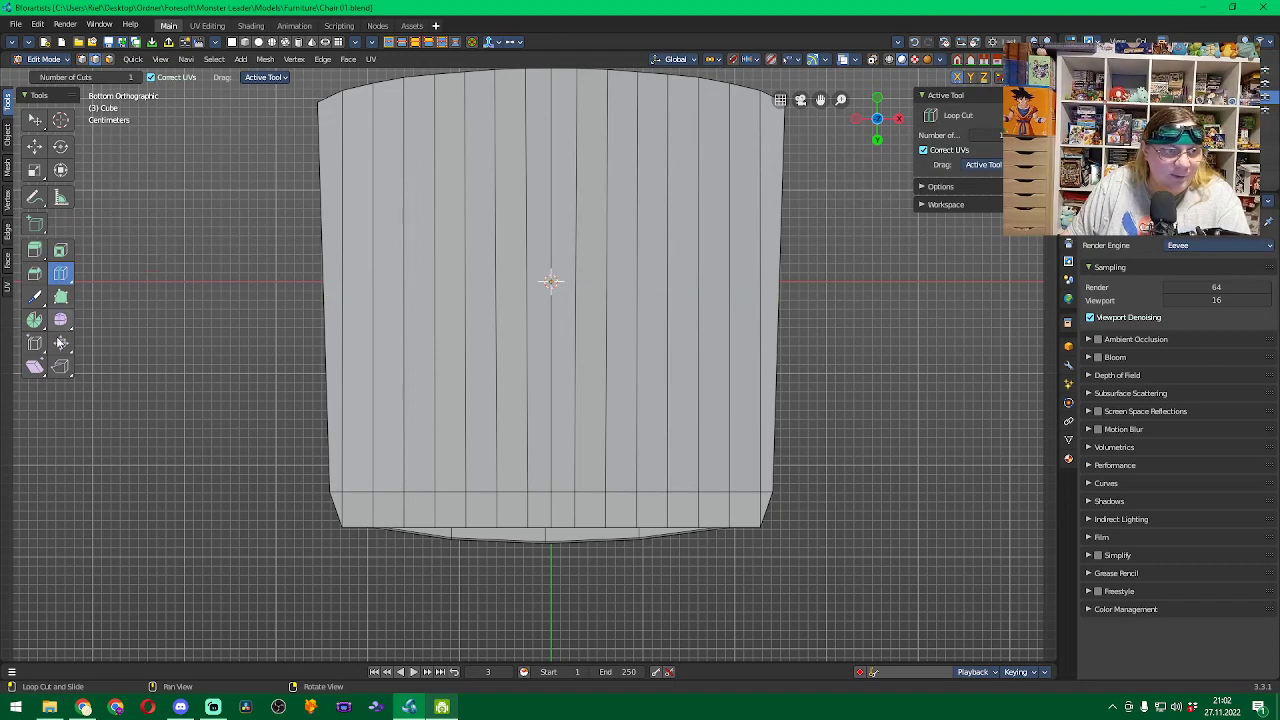
Try the Measure tool with a vertical line beside the seat, then return to the Tweak tool.
left_click(61, 198)
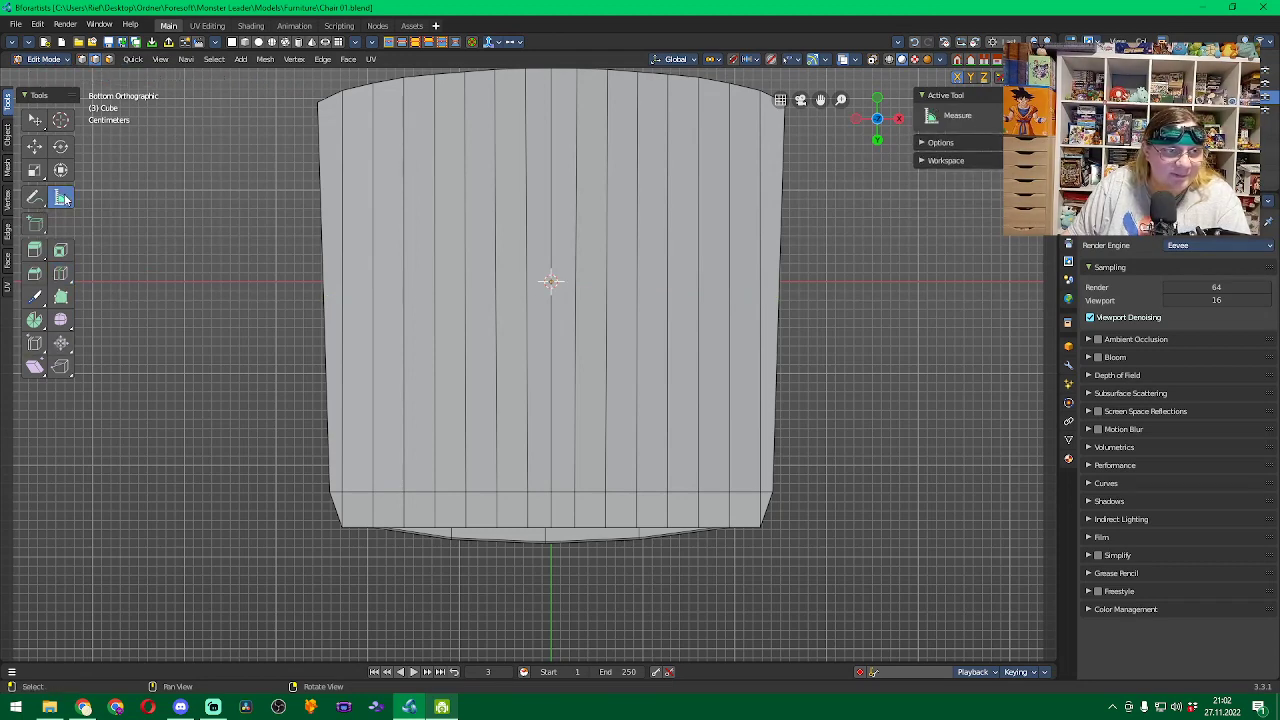
left_click_drag(254, 187, 250, 326)
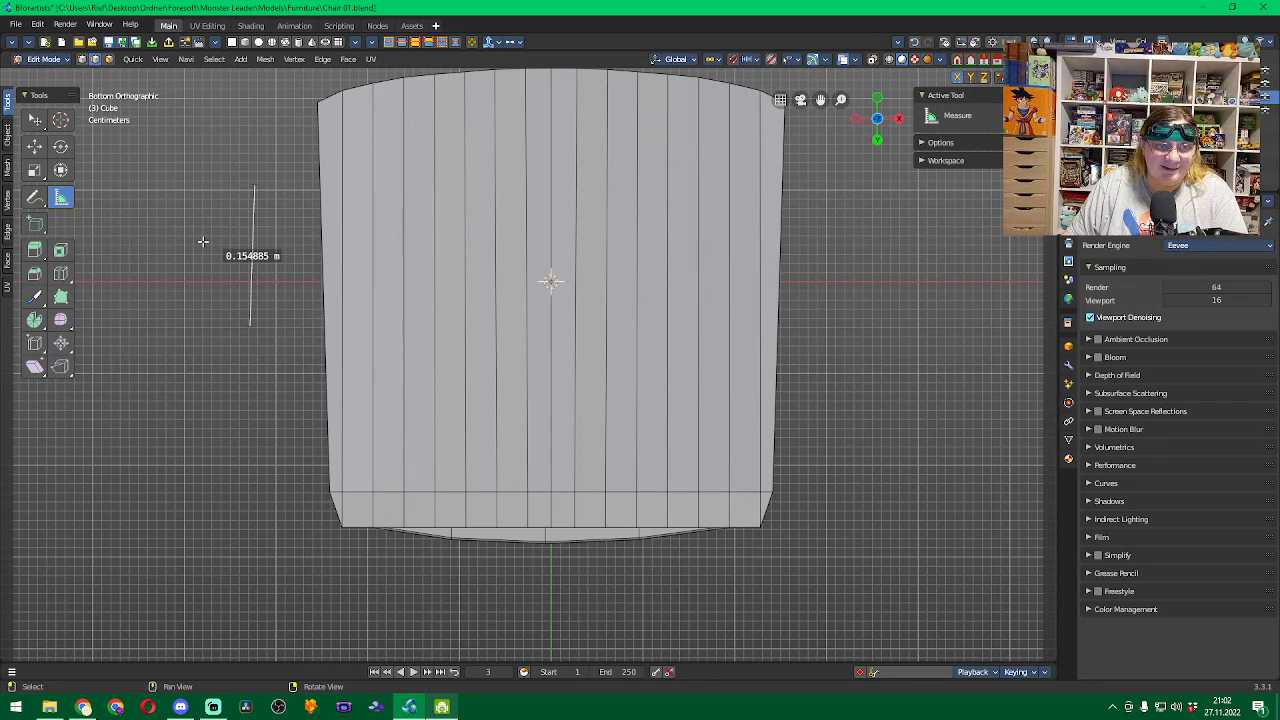
left_click(35, 121)
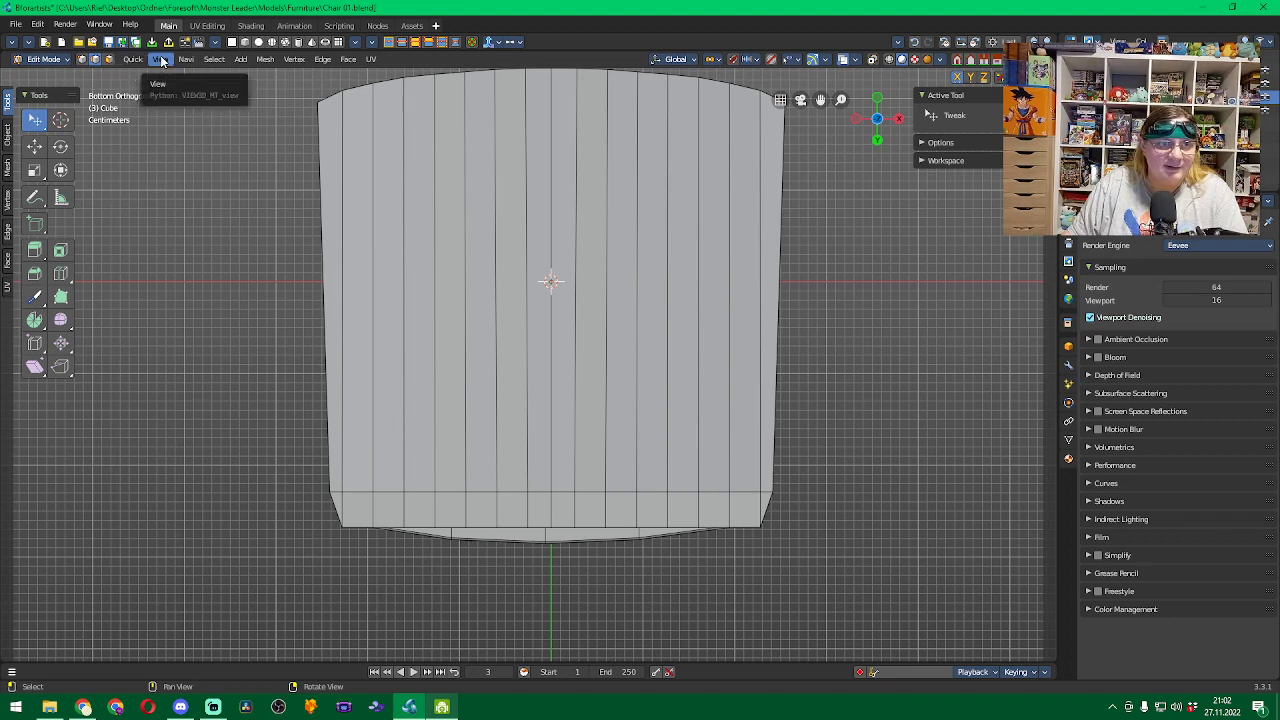
Switch to Chrome and search the web for "bforartists measurements" in a new tab.
left_click(83, 707)
left_click(1115, 11)
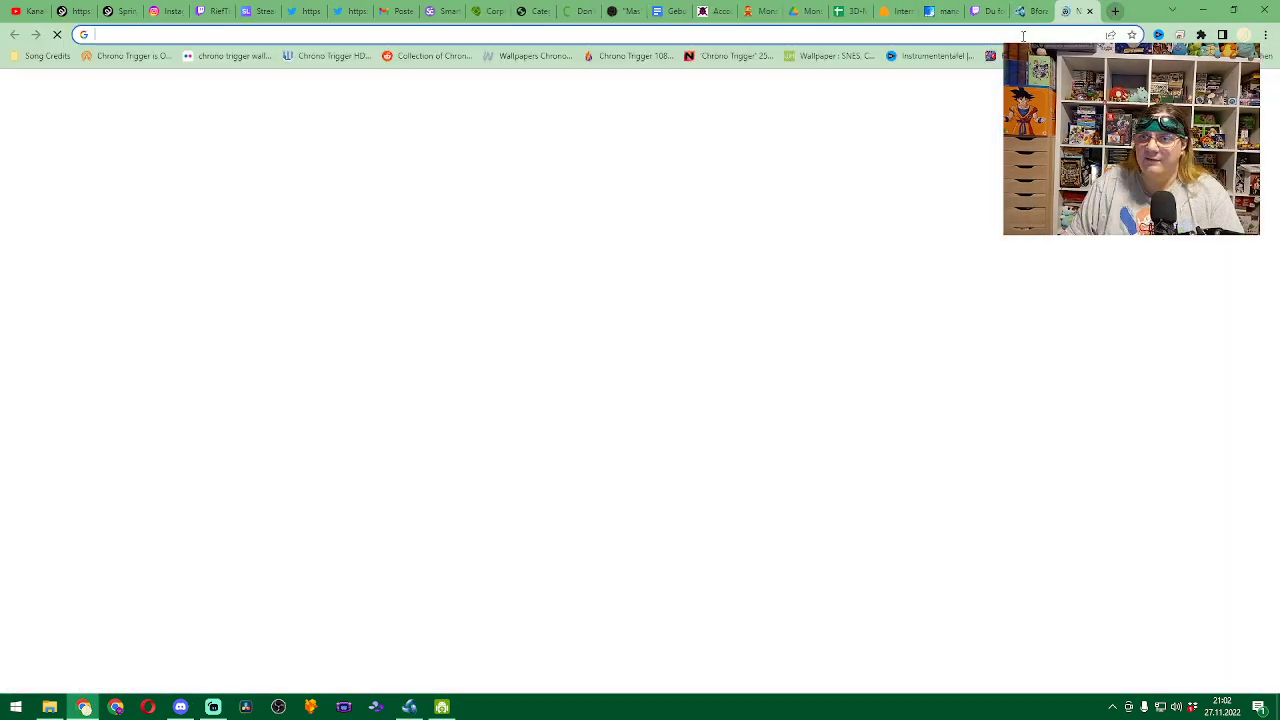
left_click(1023, 34)
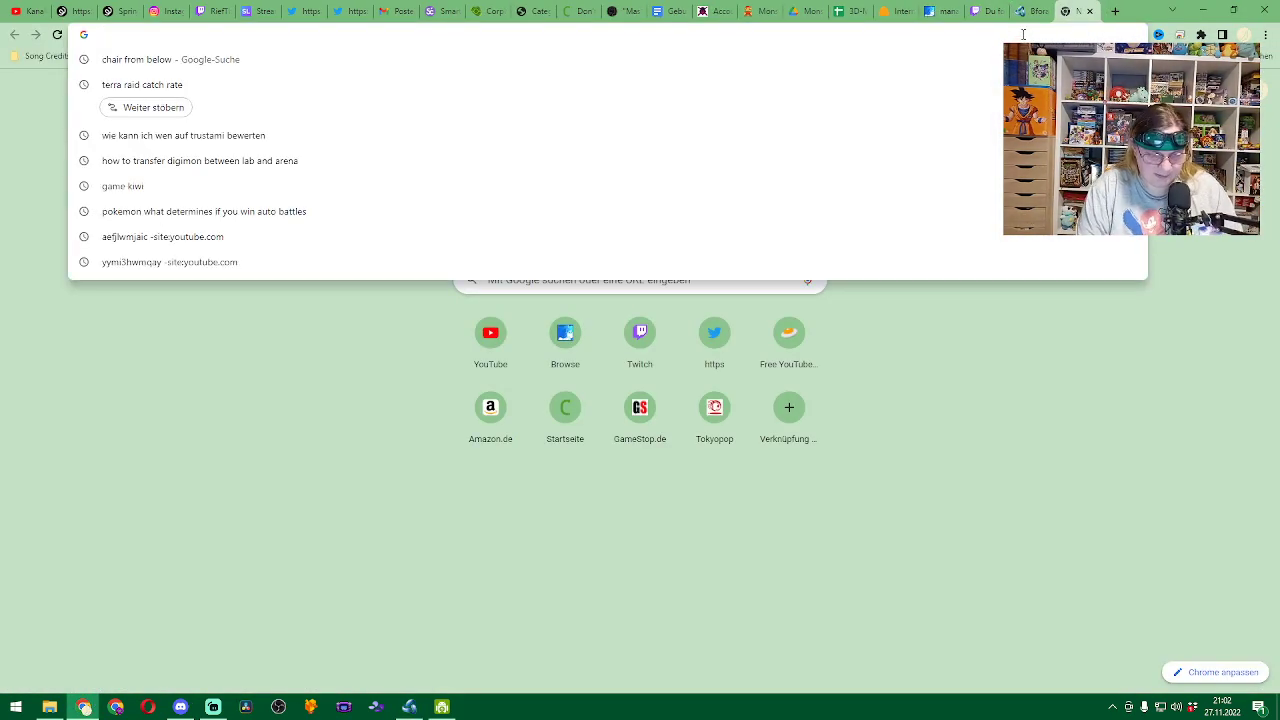
type("bfor")
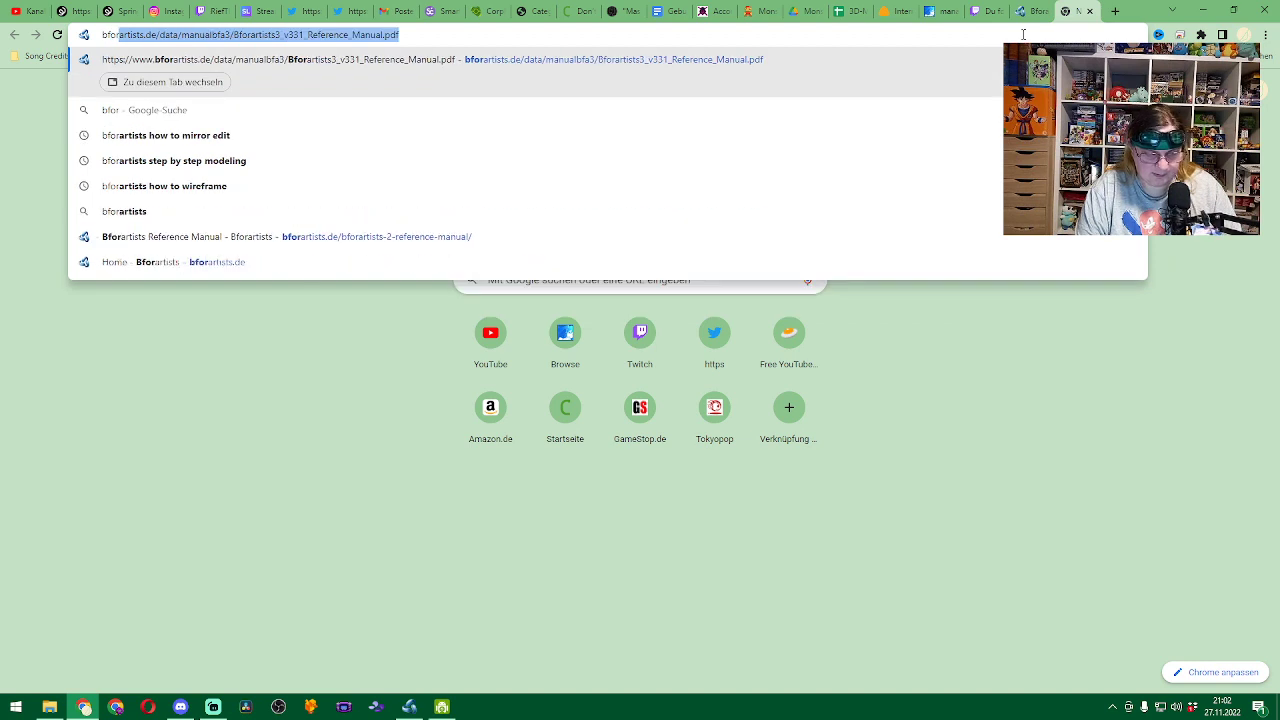
type("artists")
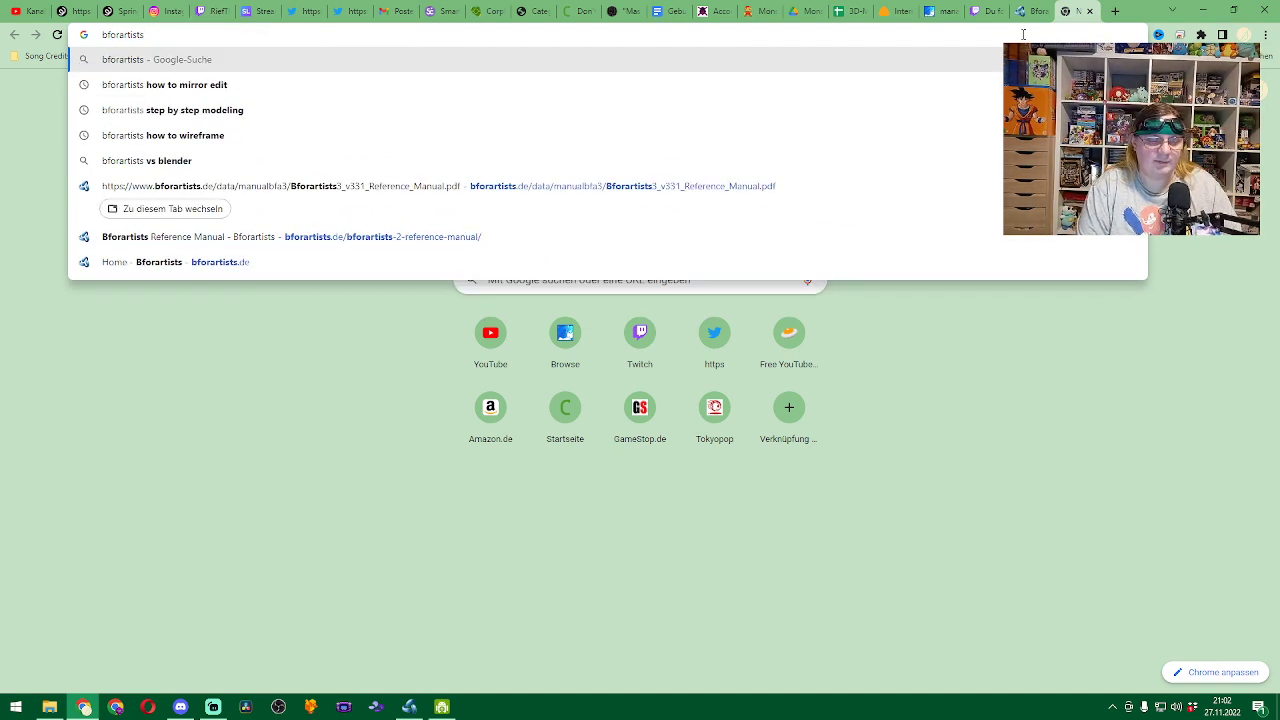
type(" measu")
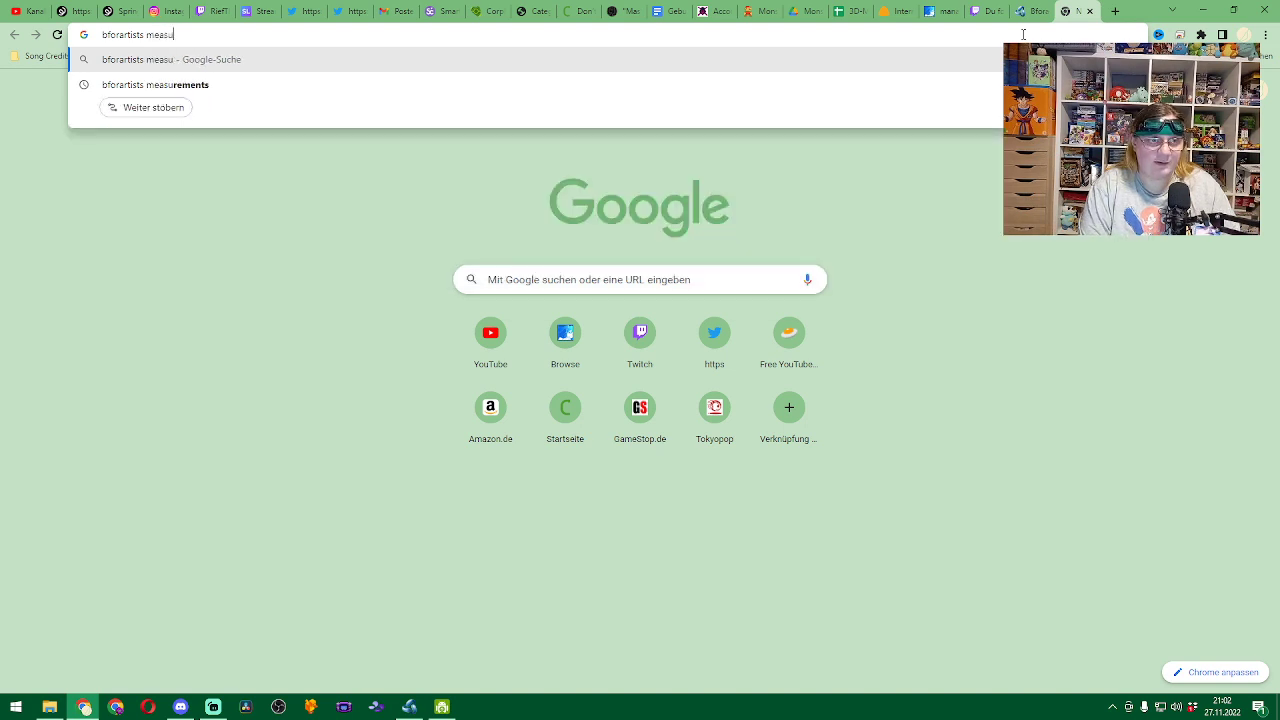
key("Down")
key("Return")
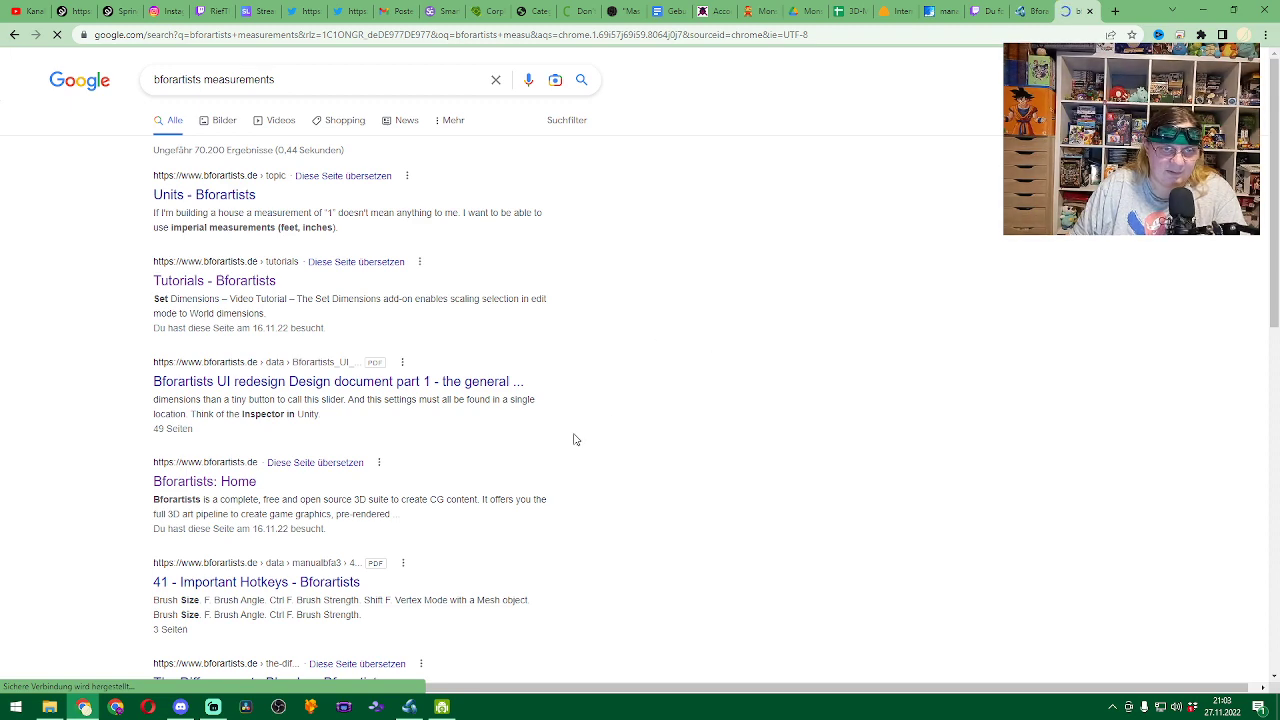
Look through the search results for a measurement guide and continue to the second results page.
scroll(578, 437, "down", 3)
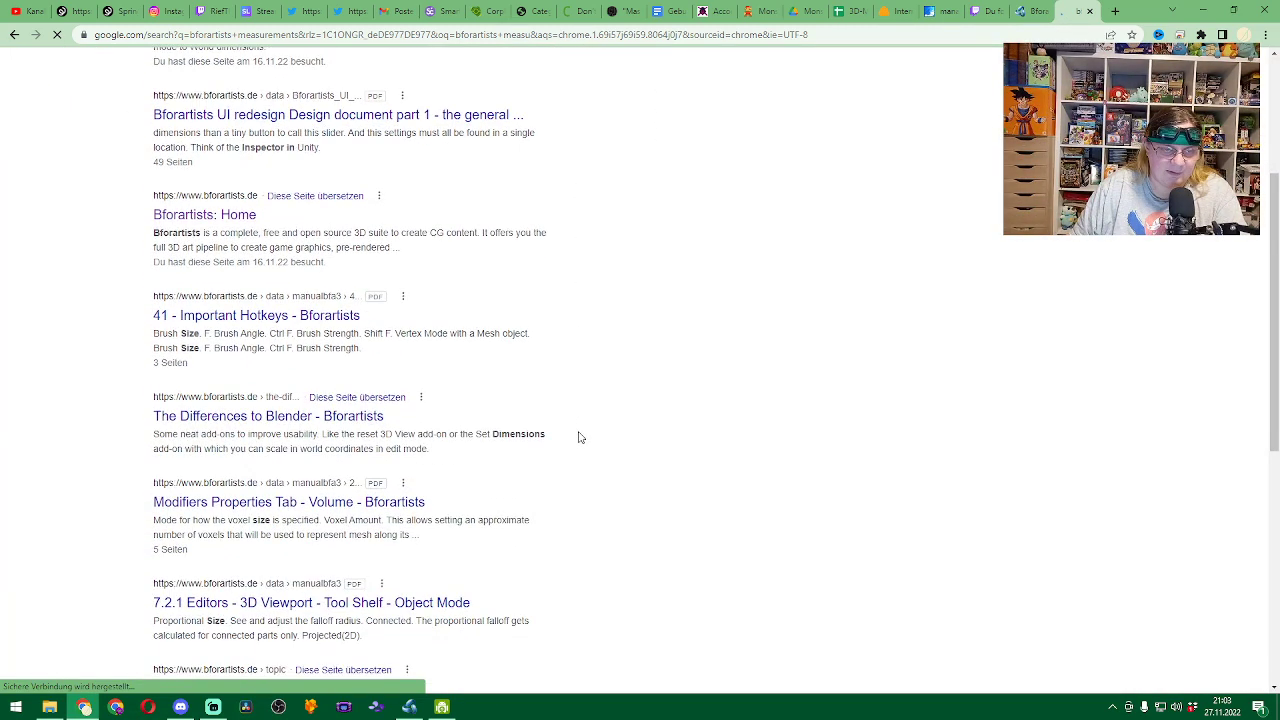
scroll(578, 437, "down", 2)
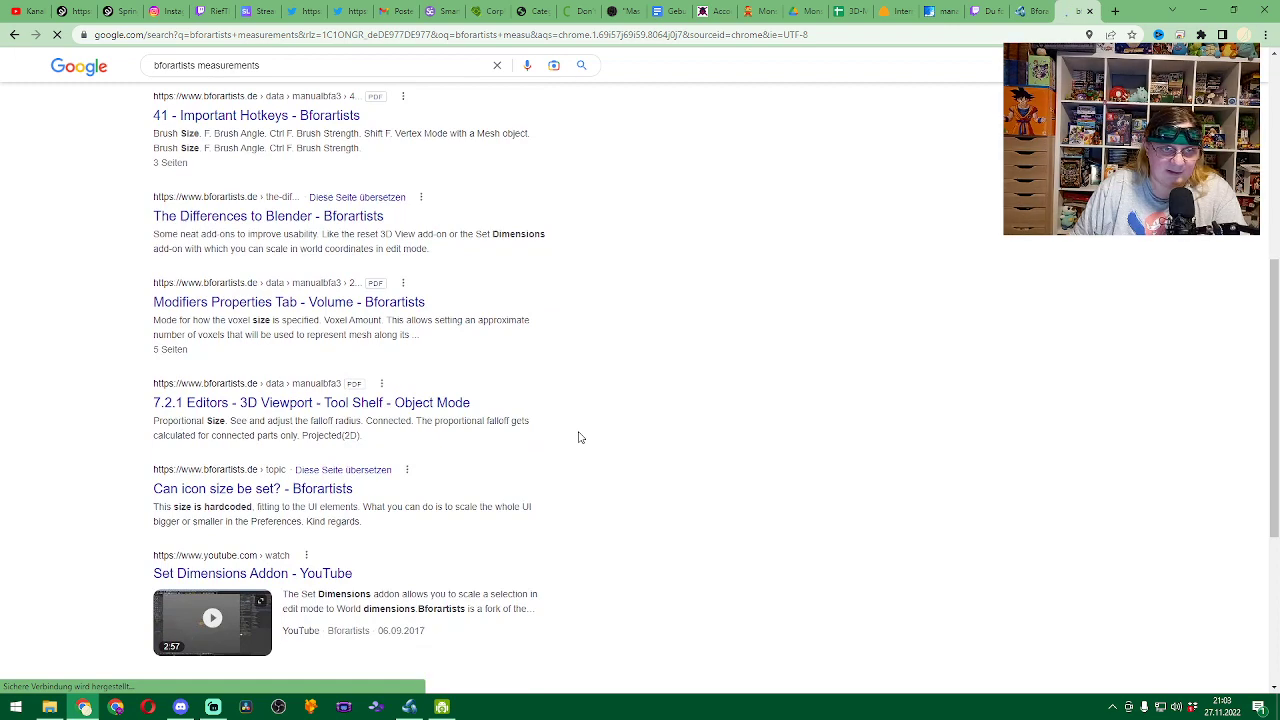
scroll(578, 437, "down", 2)
scroll(578, 437, "down", 2)
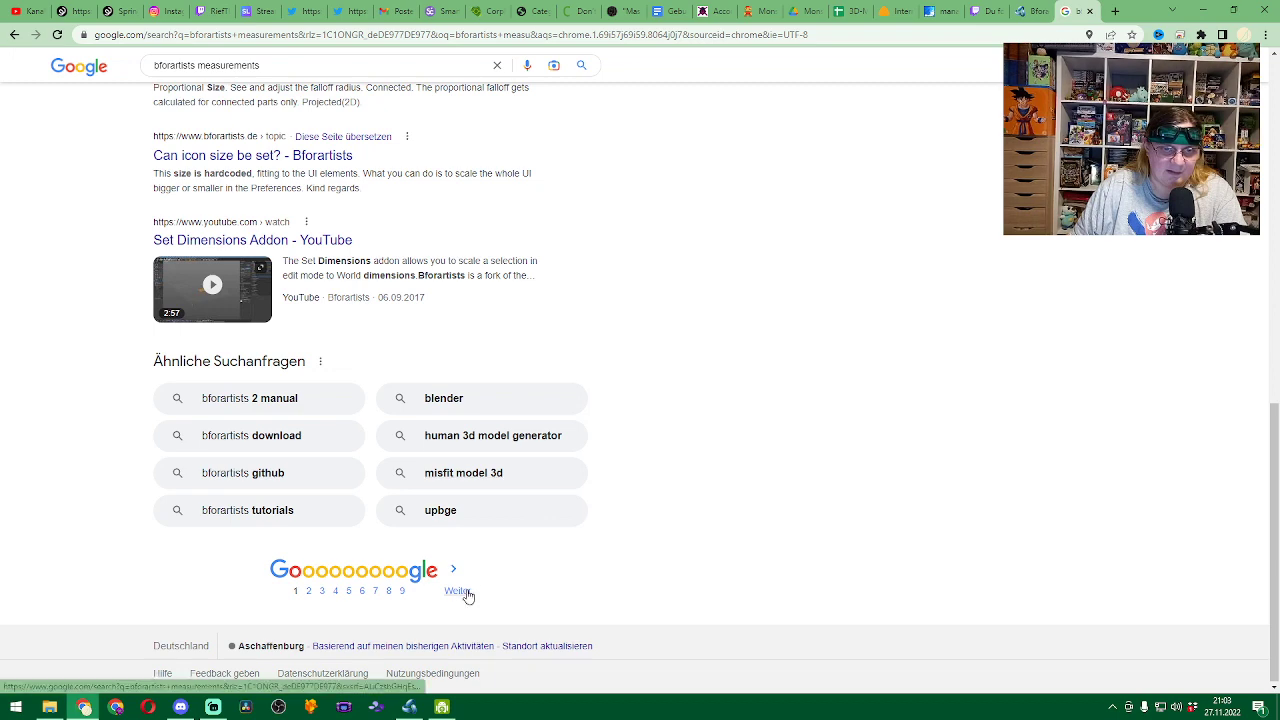
left_click(460, 591)
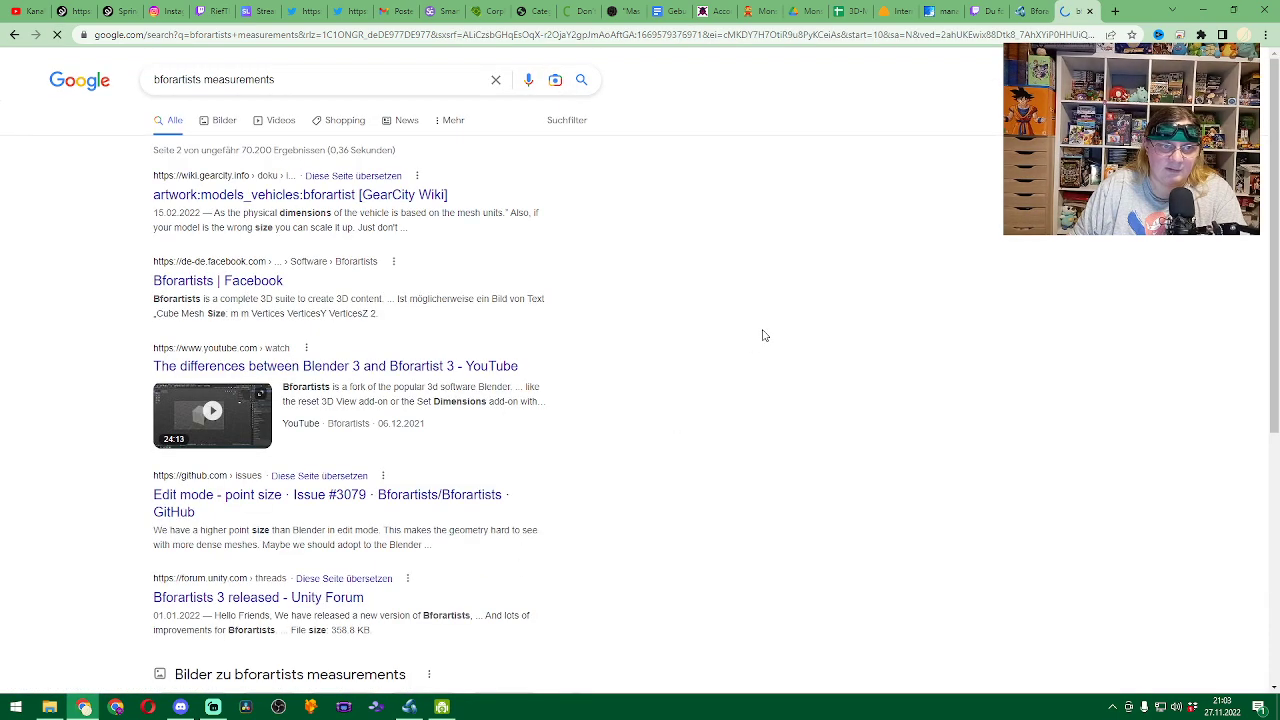
Switch back to Bforartists, enable the Edge Length measurement overlay, and check individual edge lengths near the seat's narrow end.
key("alt+Tab")
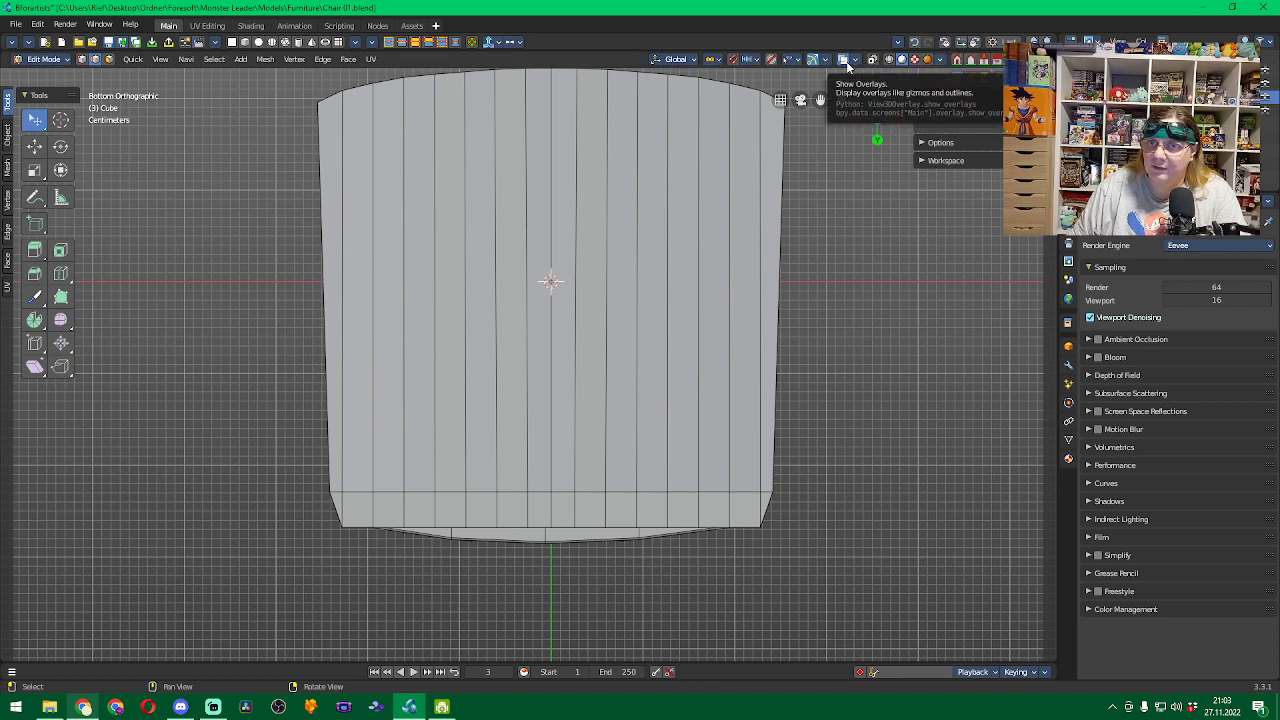
left_click(855, 61)
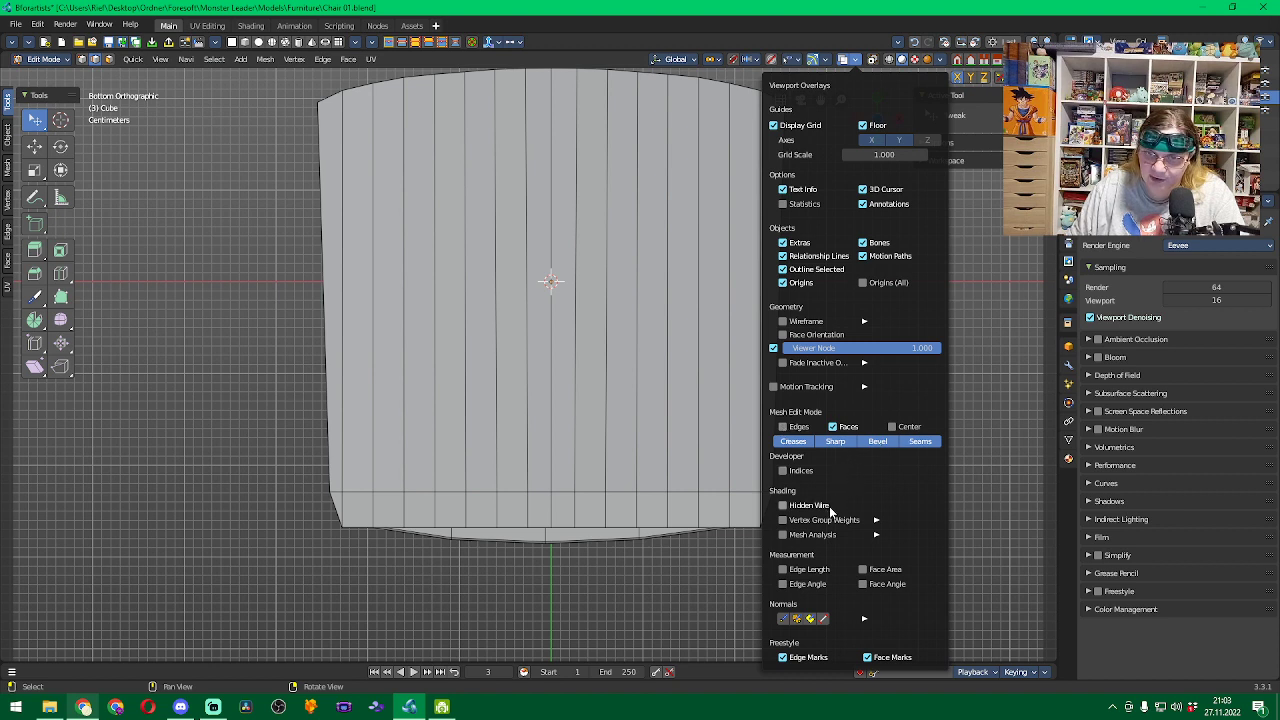
left_click(815, 570)
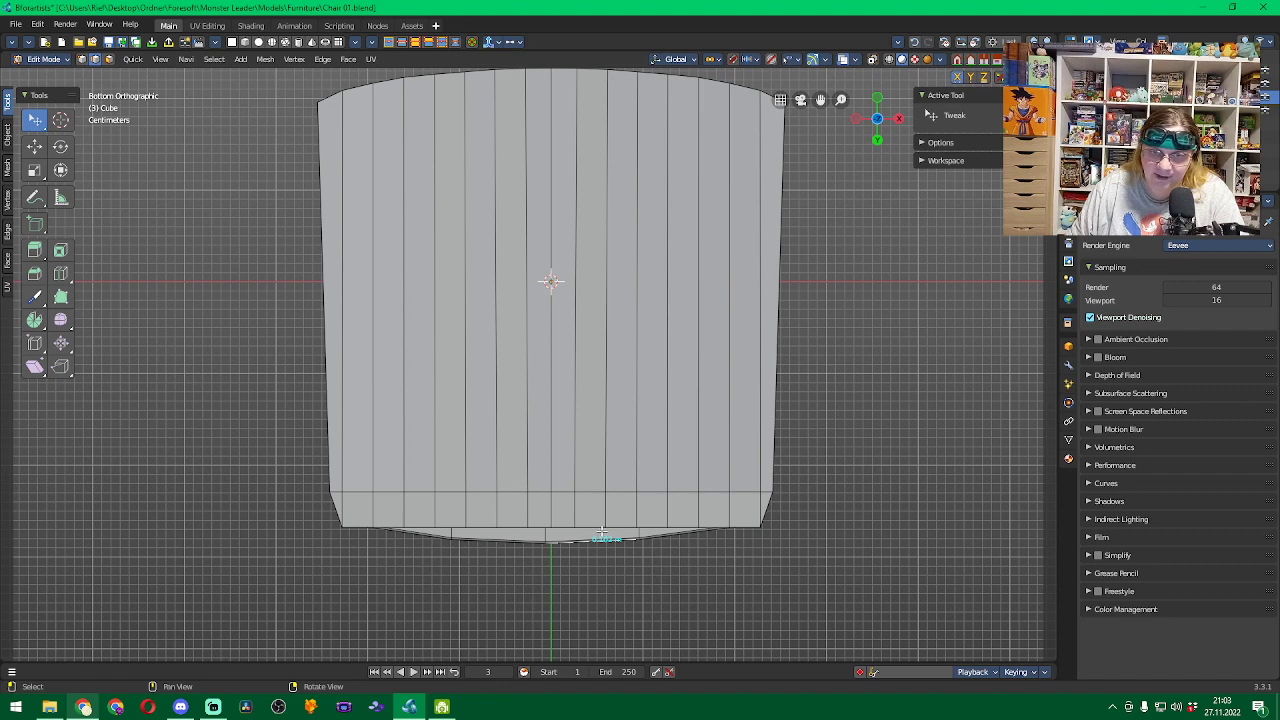
left_click(448, 493)
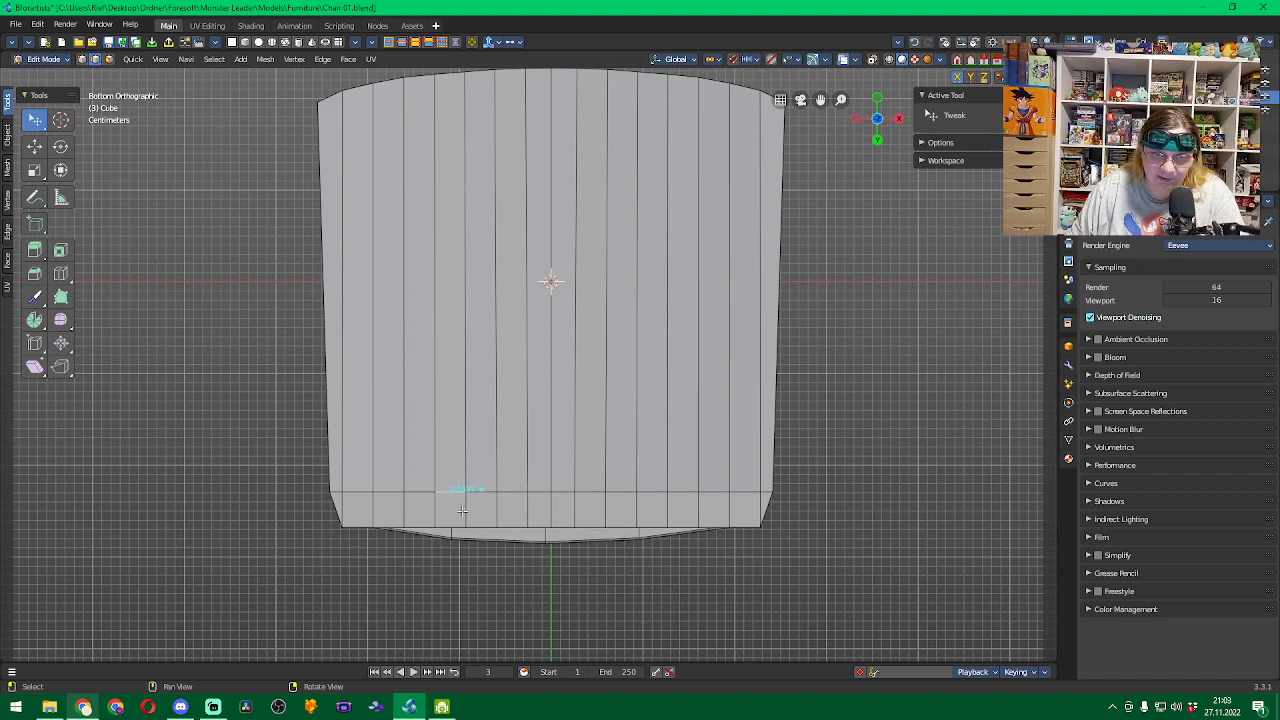
left_click(436, 507)
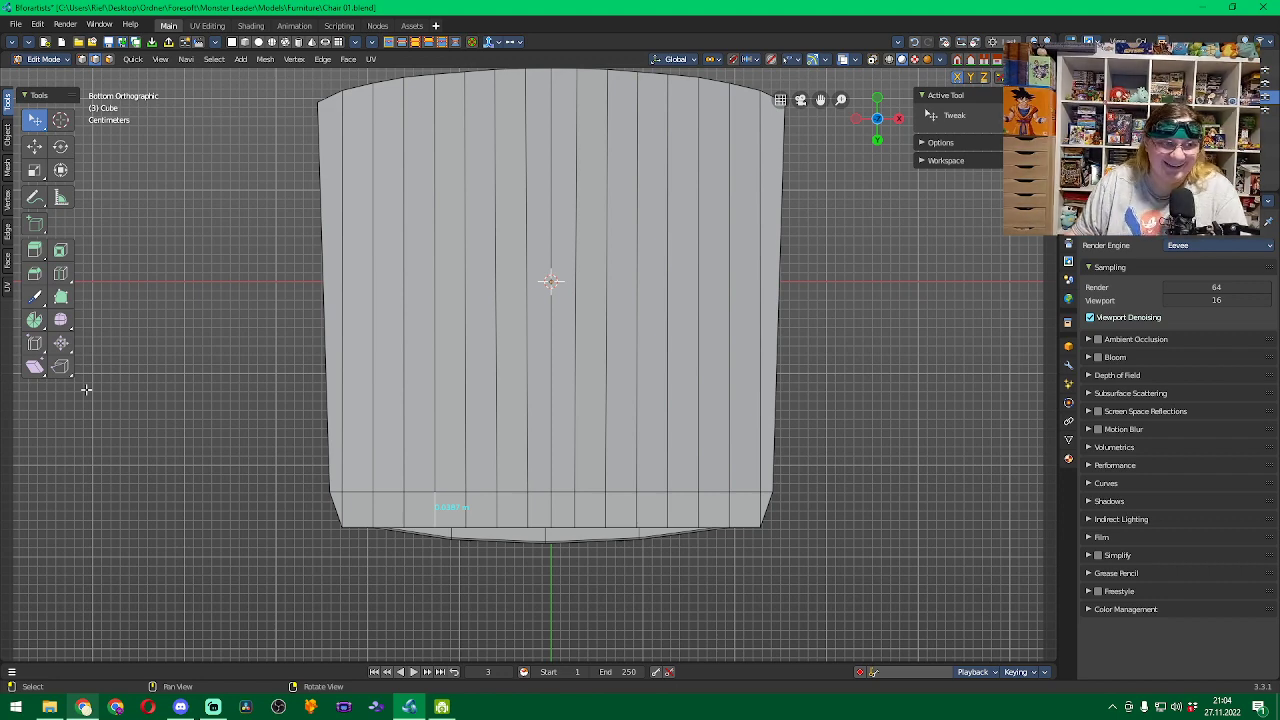
Add two single crosswise loop cuts to the seat, one at mid-length and one halfway between it and the wide curved end.
left_click(61, 274)
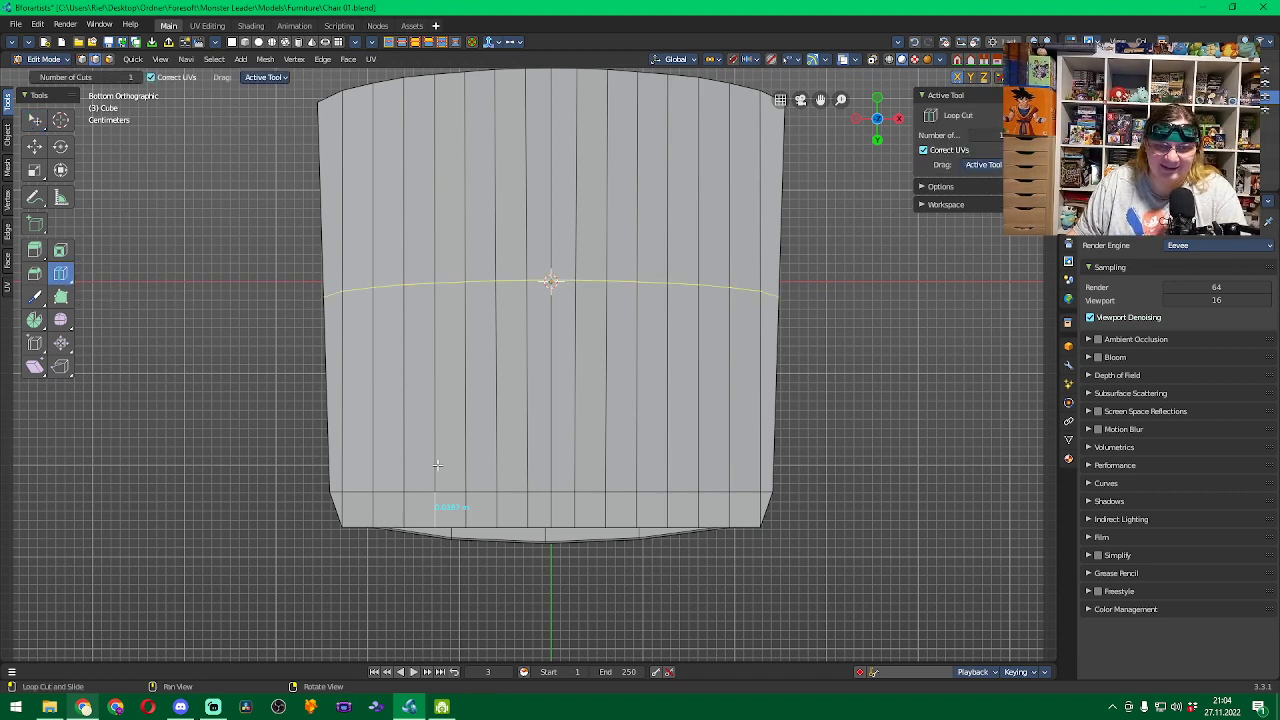
left_click(533, 280)
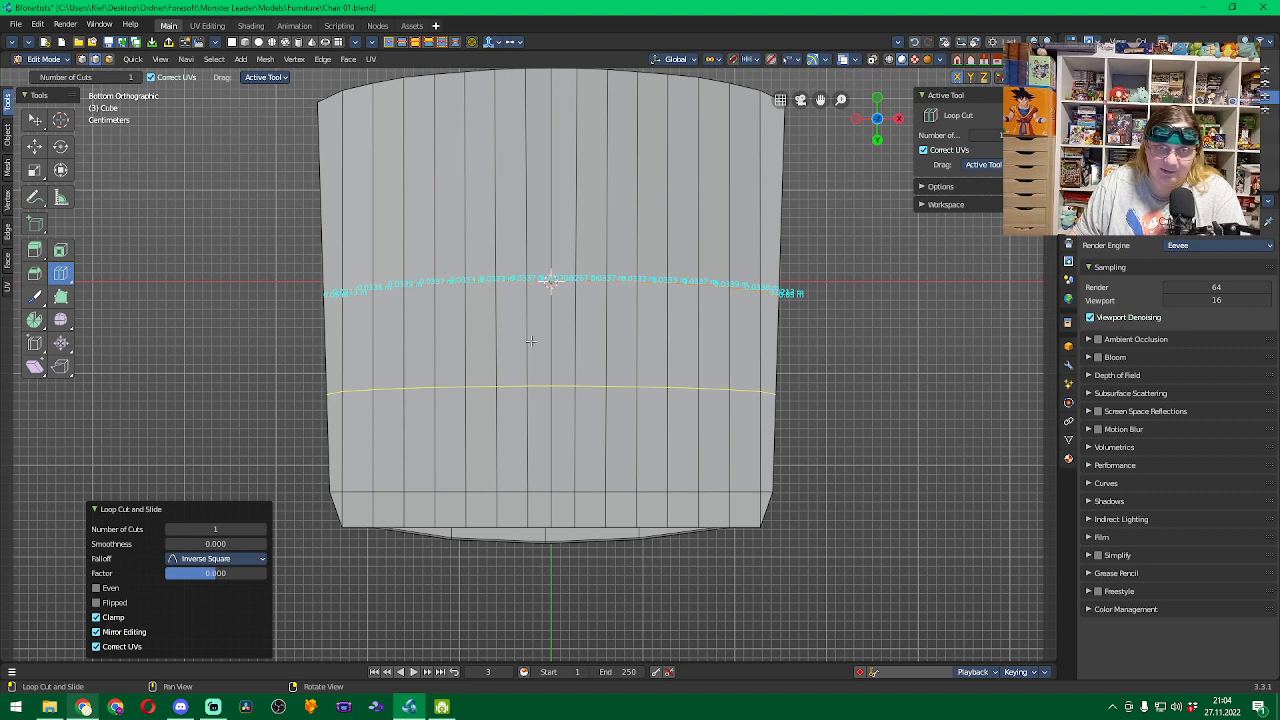
left_click(552, 174)
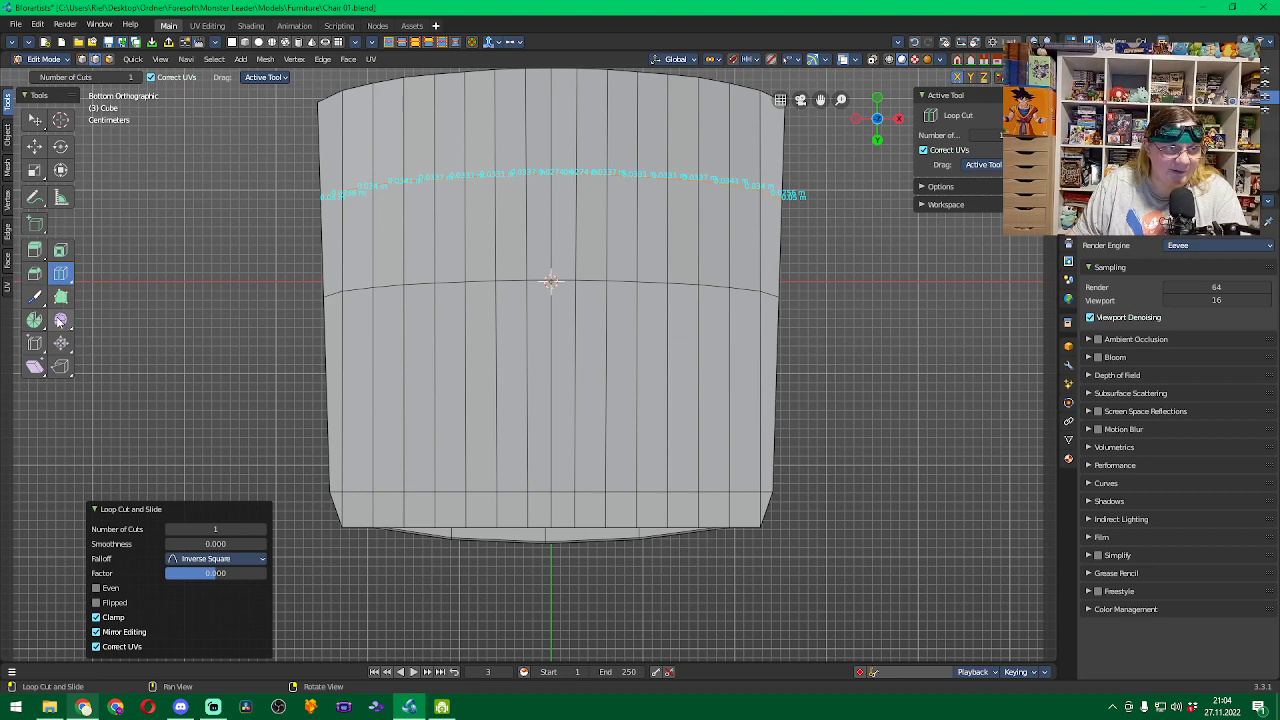
Edge-slide the outer crosswise loop by a factor of 0.667 and the middle loop by 0.790 toward the seat's wide curved end.
left_click(37, 348)
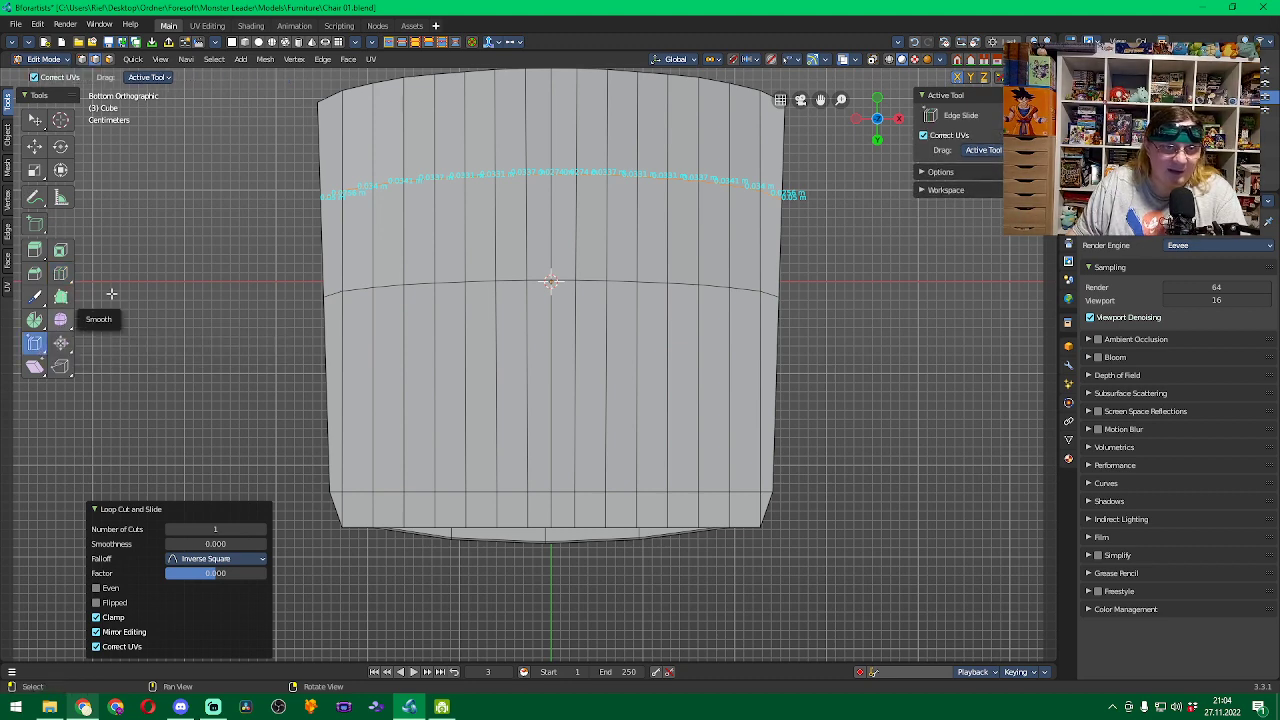
left_click_drag(513, 165, 527, 101)
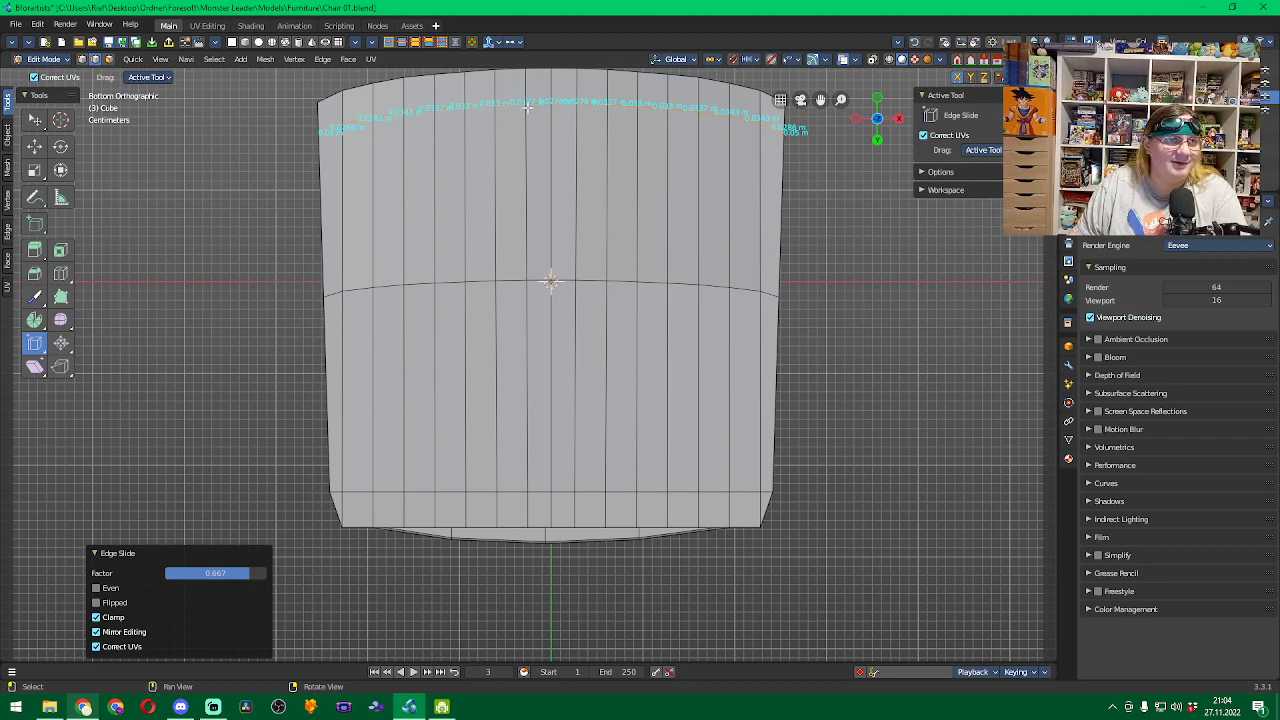
left_click(514, 280)
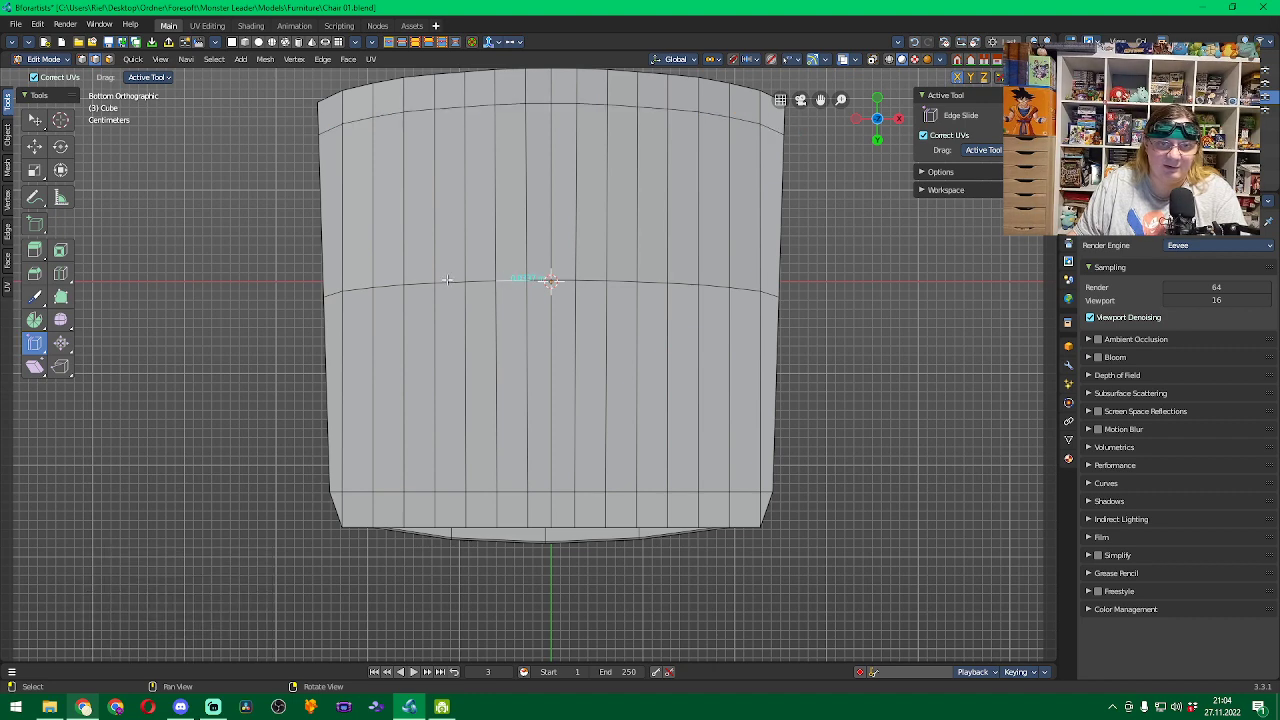
left_click(504, 281, "alt")
left_click_drag(504, 281, 508, 125)
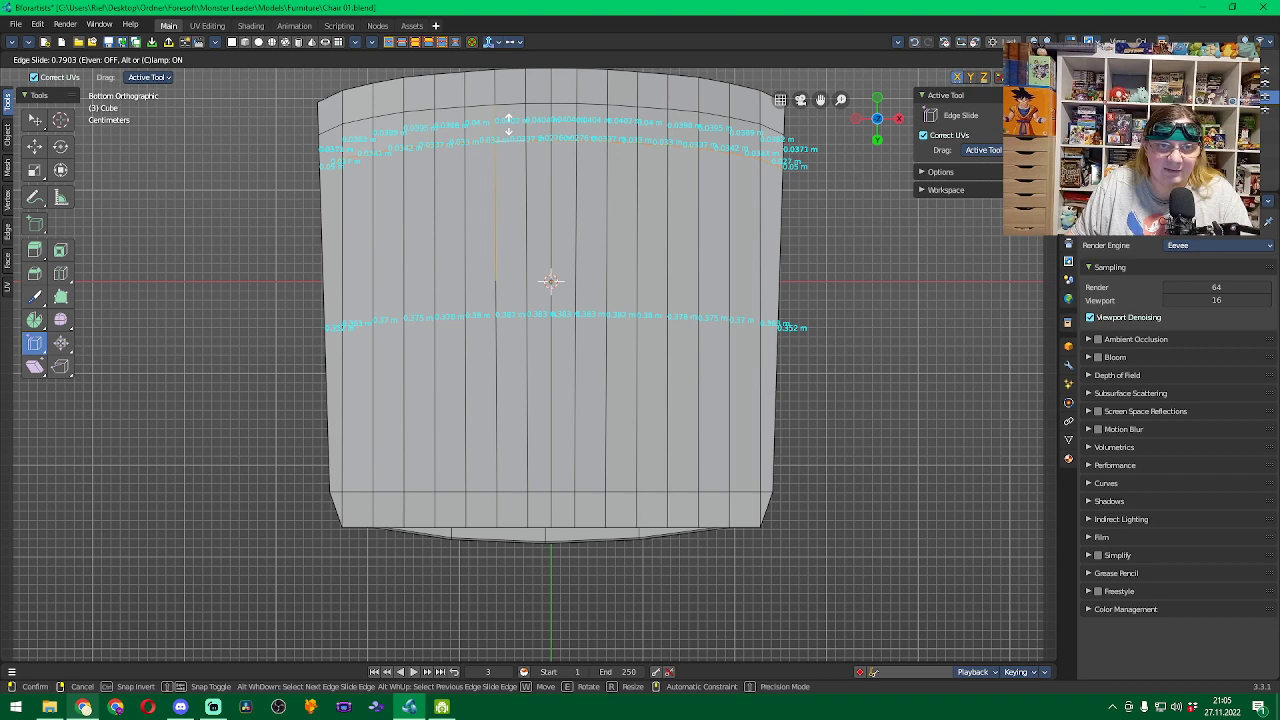
left_click_drag(508, 125, 508, 124)
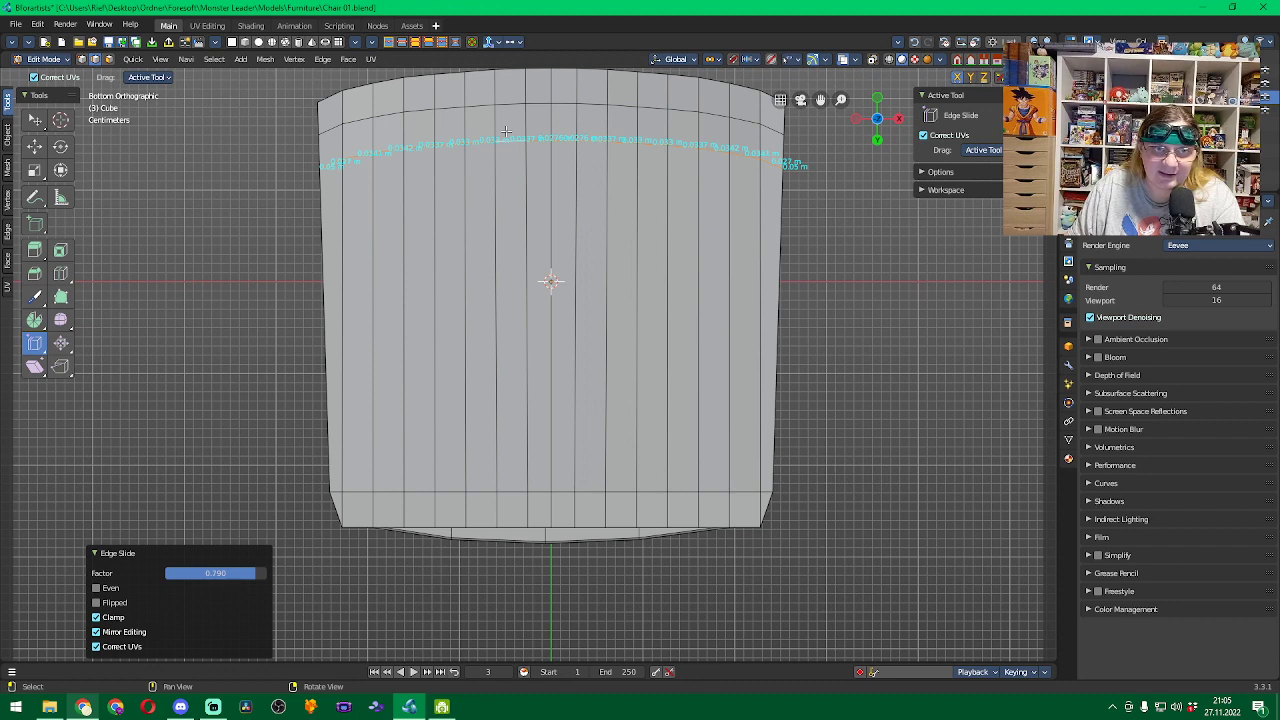
key("Up")
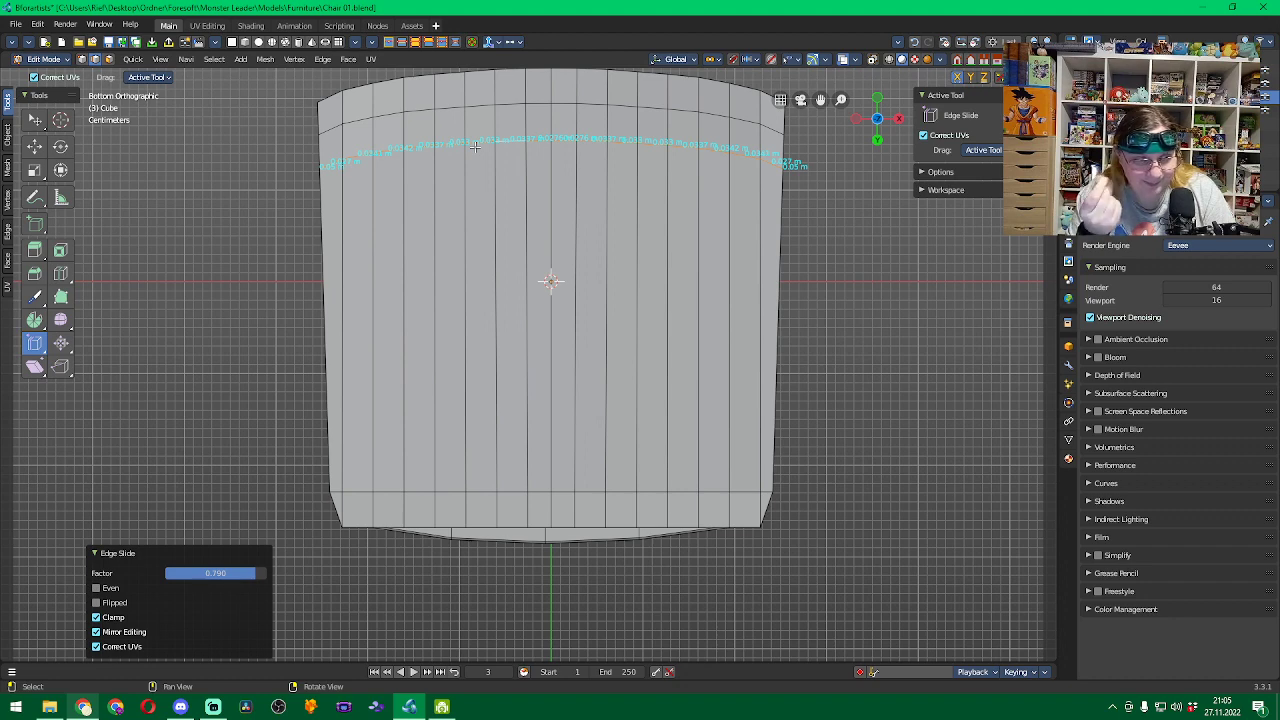
scroll(475, 146, "up", 5)
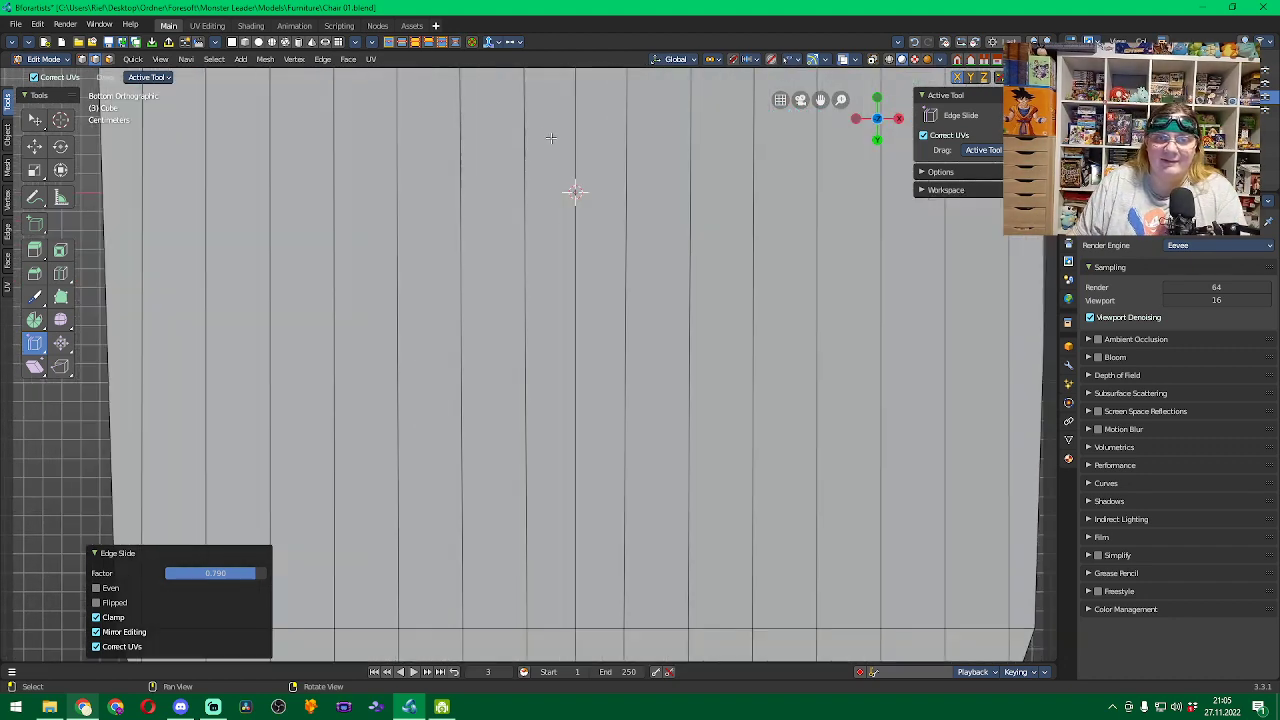
Edge-slide the inner of the two crosswise loops by a factor of 0.038 toward the seat's wide curved end.
scroll(538, 117, "down", 4)
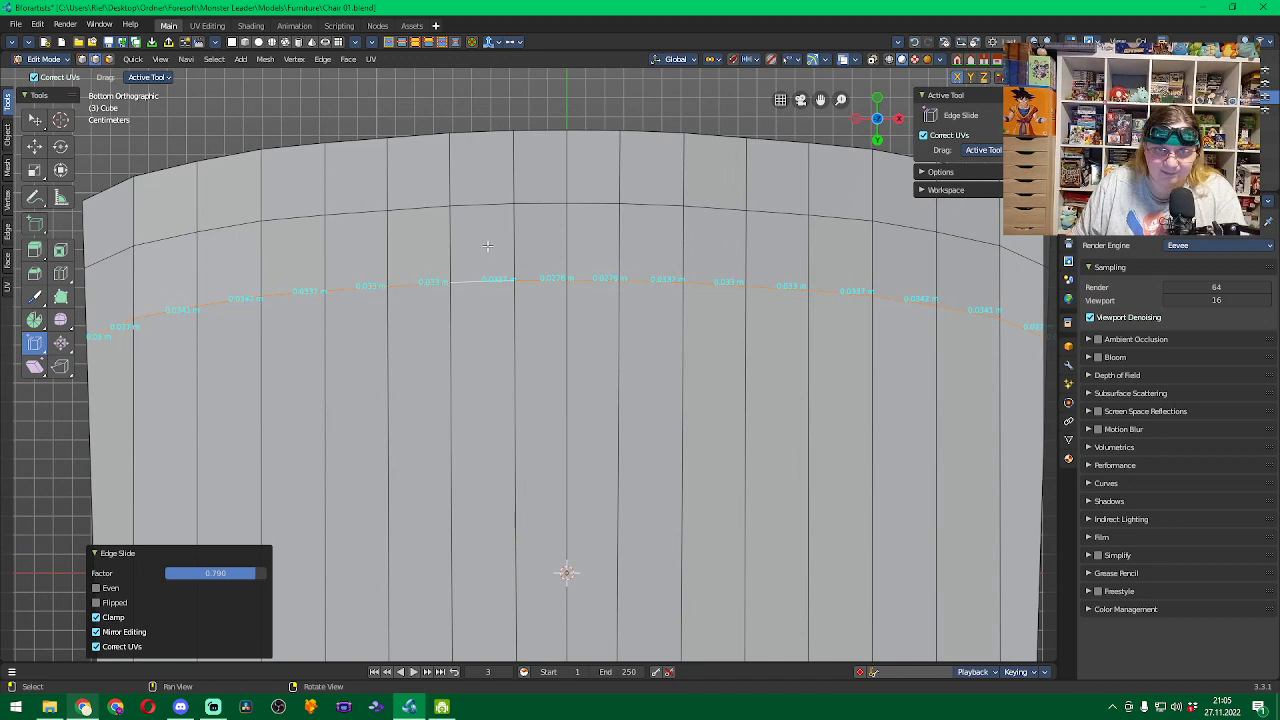
key("g")
key("g")
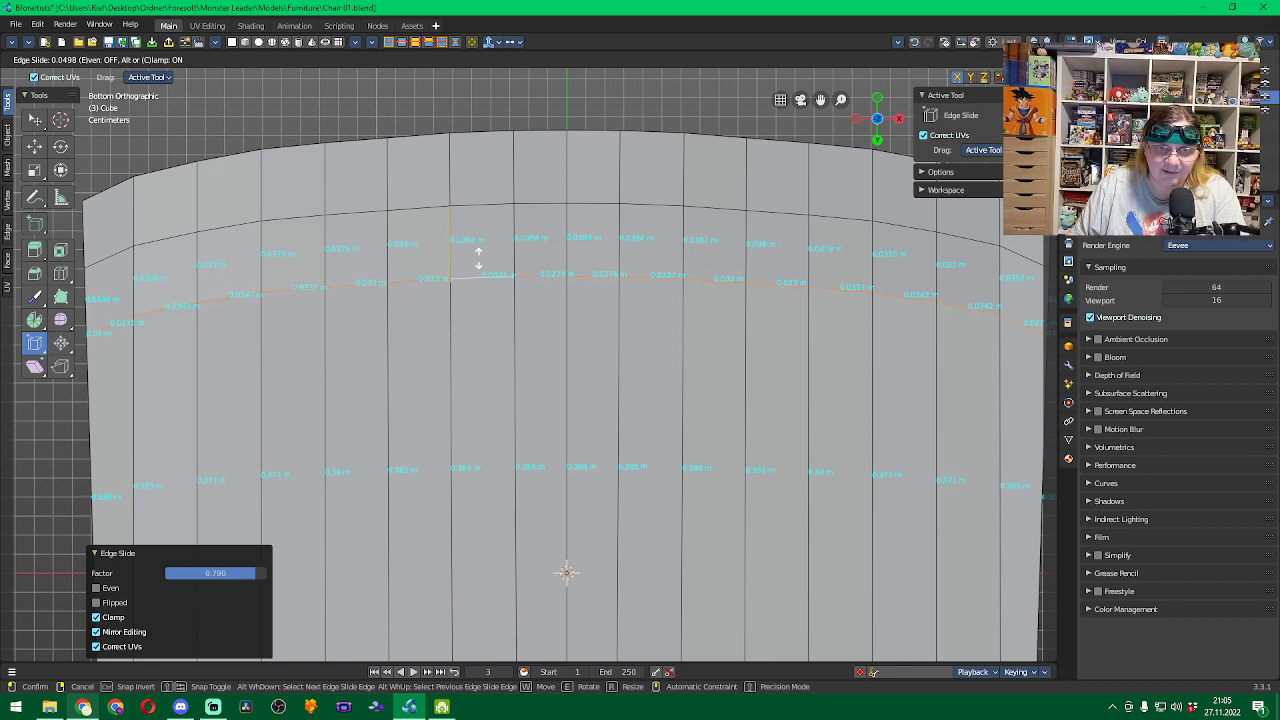
left_click(478, 262)
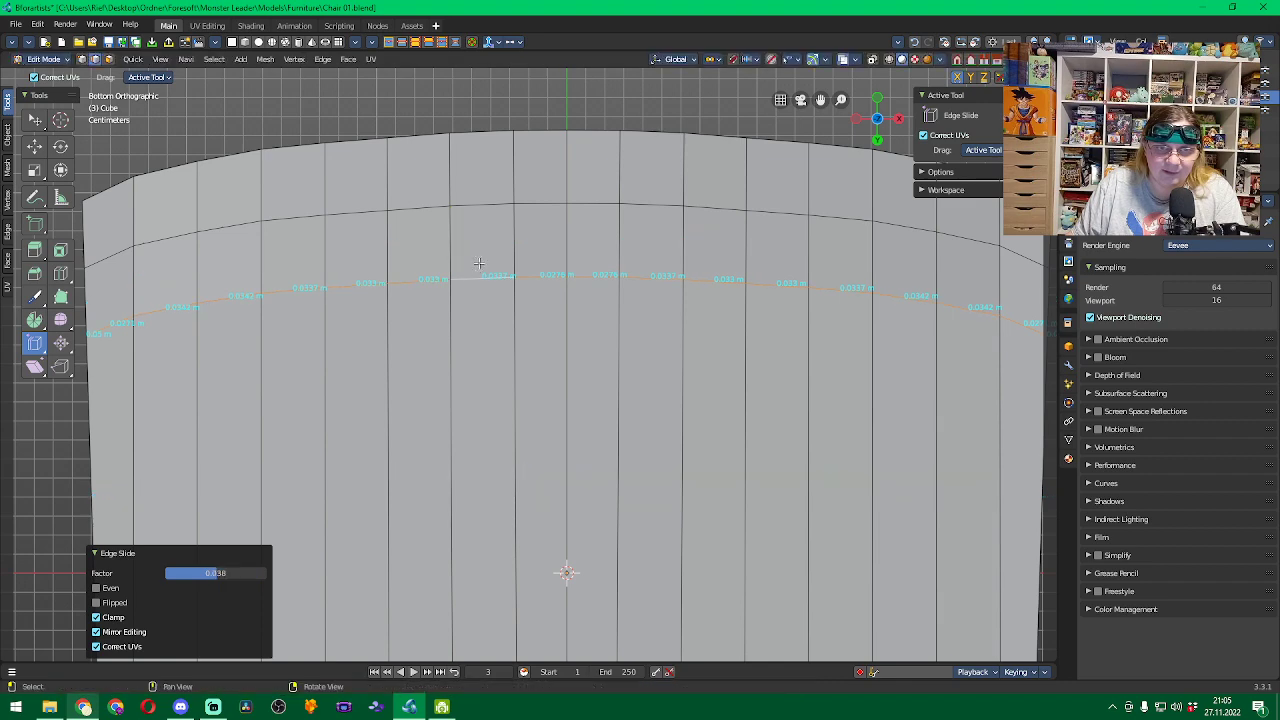
Measure a crosswise edge on the inner loop, a lengthwise edge between the two loops, and a lengthwise edge at the seat's narrow end.
left_click(491, 262)
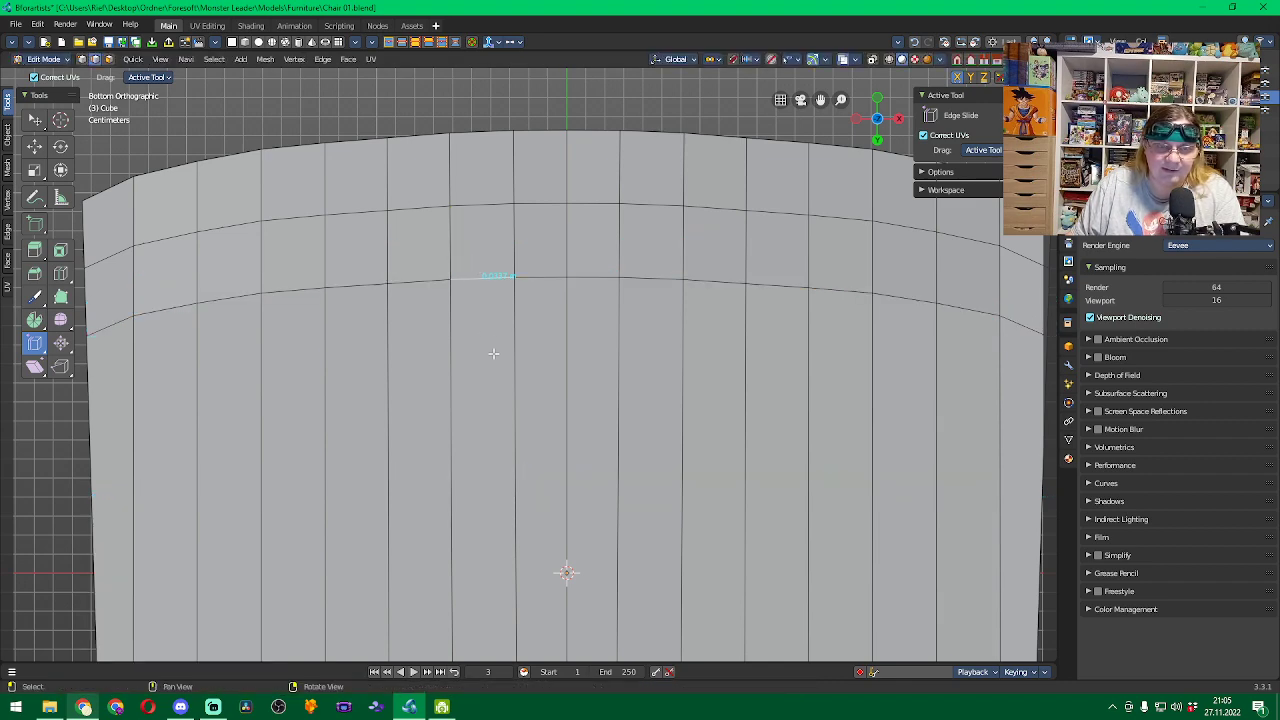
scroll(495, 352, "down", 2)
middle_click_drag(545, 382, 524, 198, "shift")
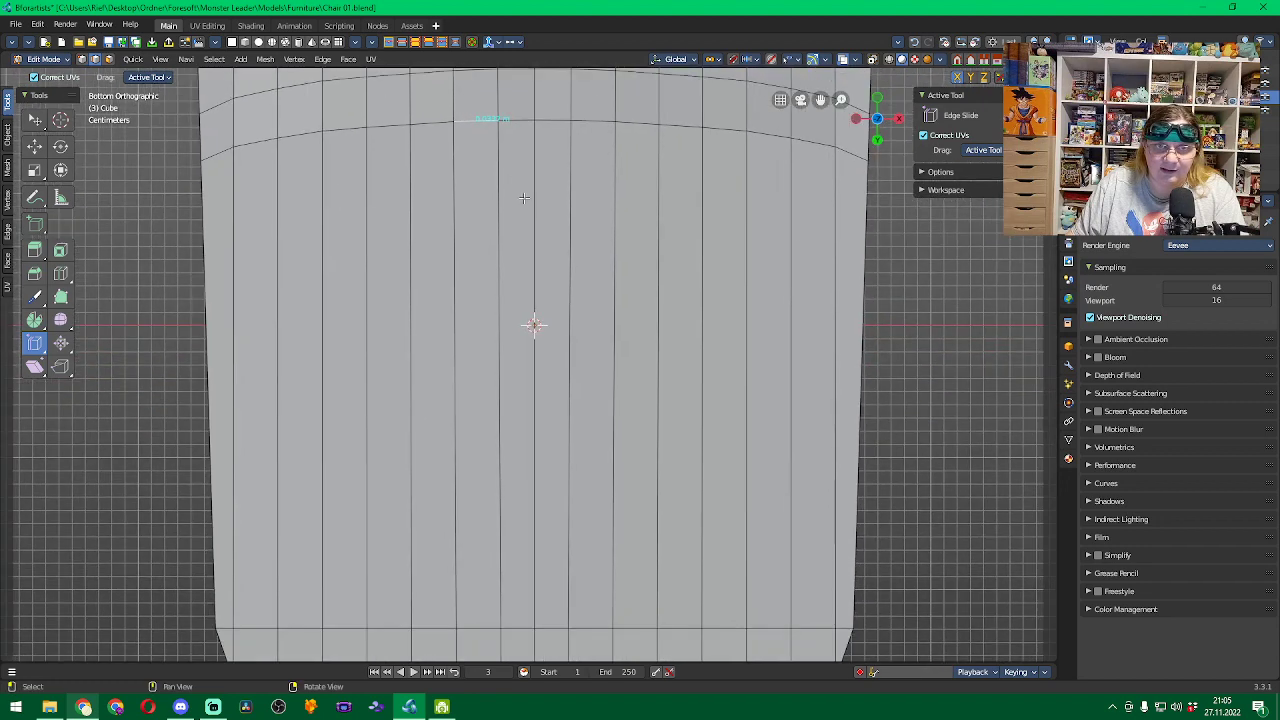
left_click(455, 92)
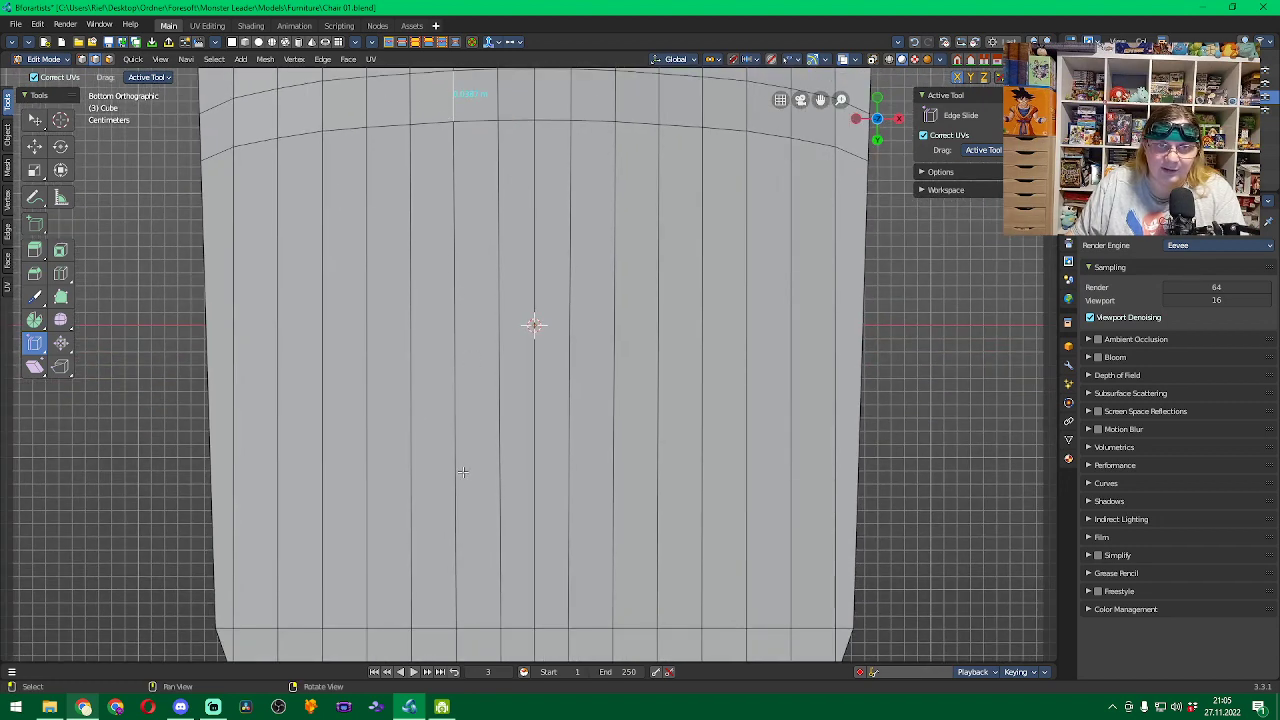
scroll(462, 471, "down", 1)
left_click(468, 603)
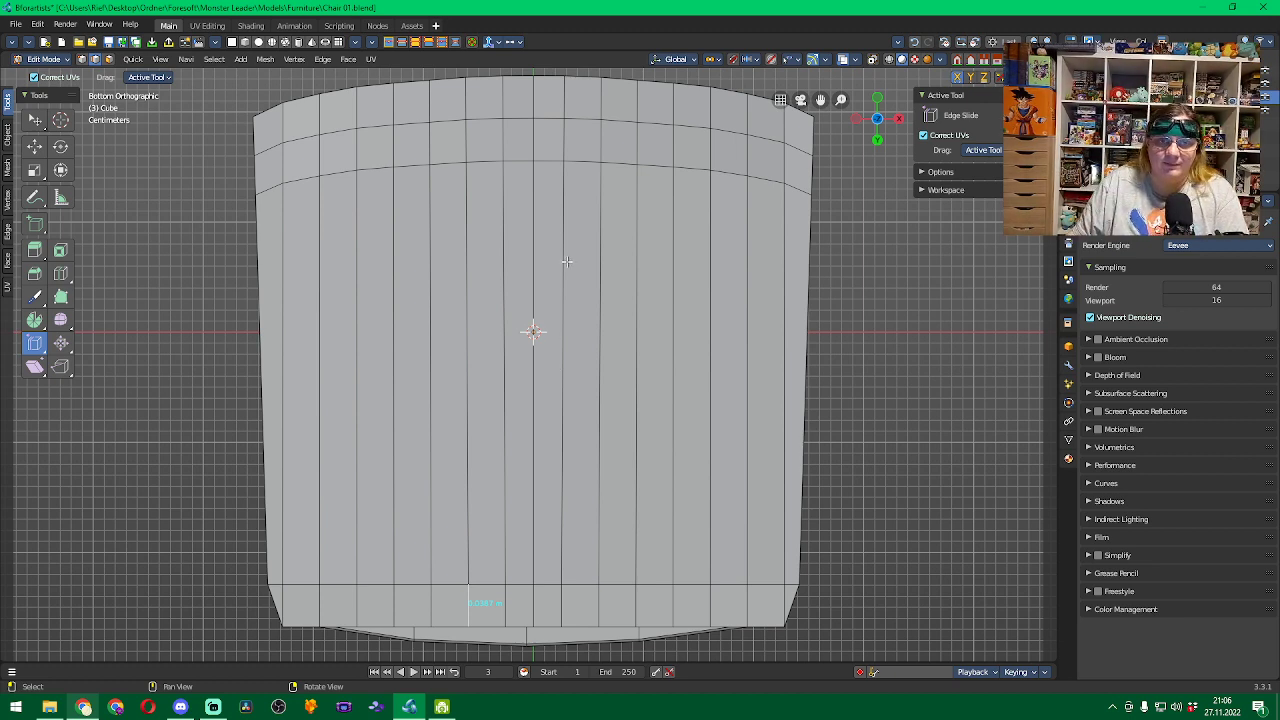
Temporarily hide the outermost strip face on the seat's top to examine the geometry beneath it, and reveal it again.
middle_click_drag(554, 369, 681, 385)
scroll(579, 404, "down", 5)
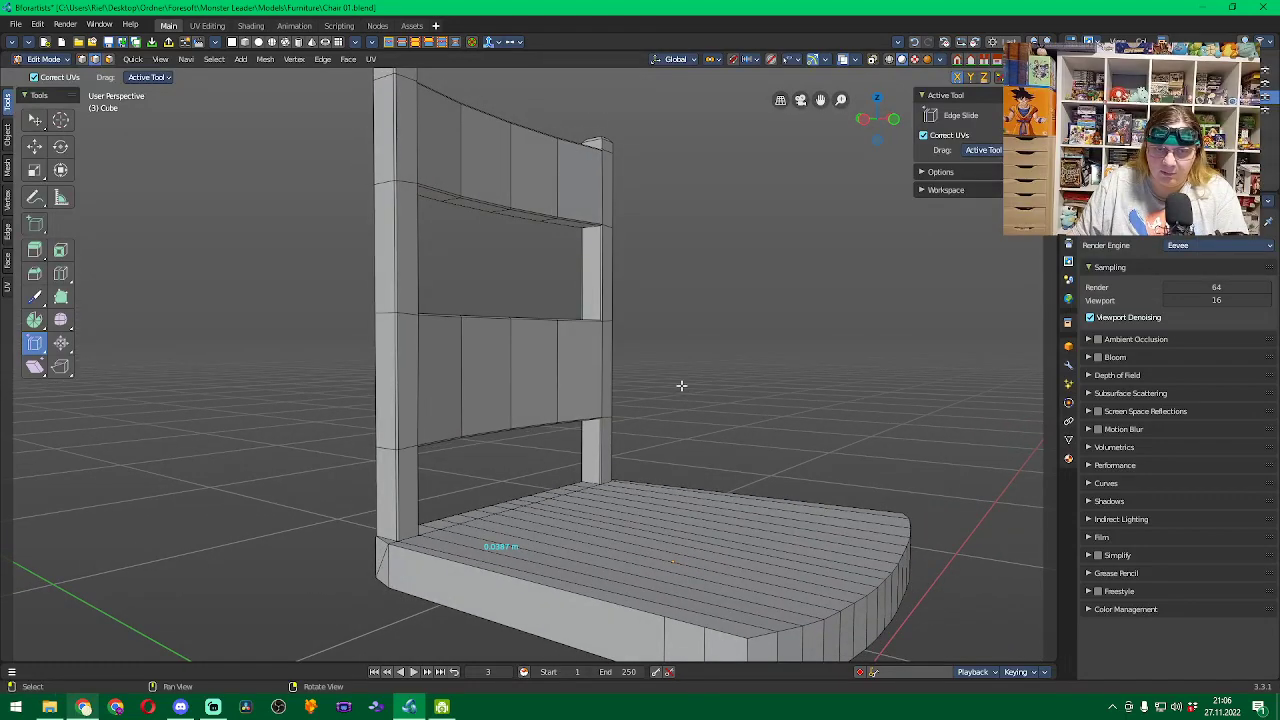
middle_click_drag(901, 488, 853, 403)
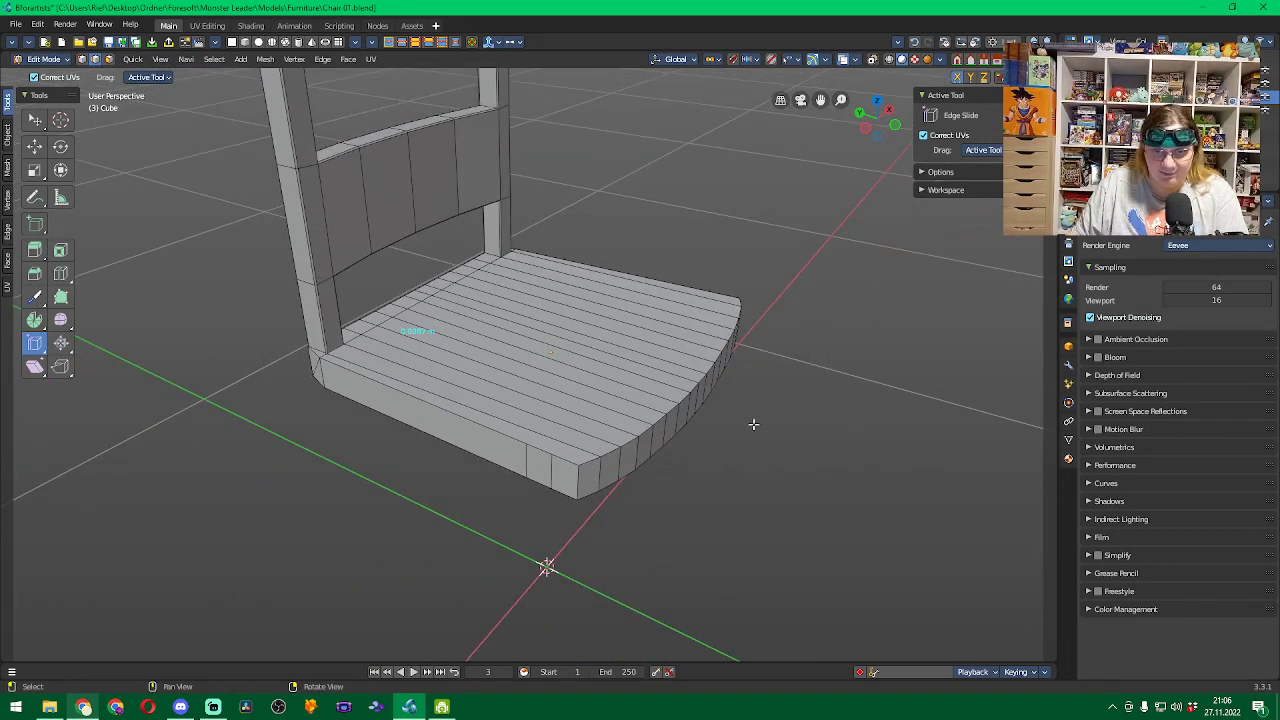
scroll(753, 424, "up", 2)
middle_click_drag(934, 509, 923, 503)
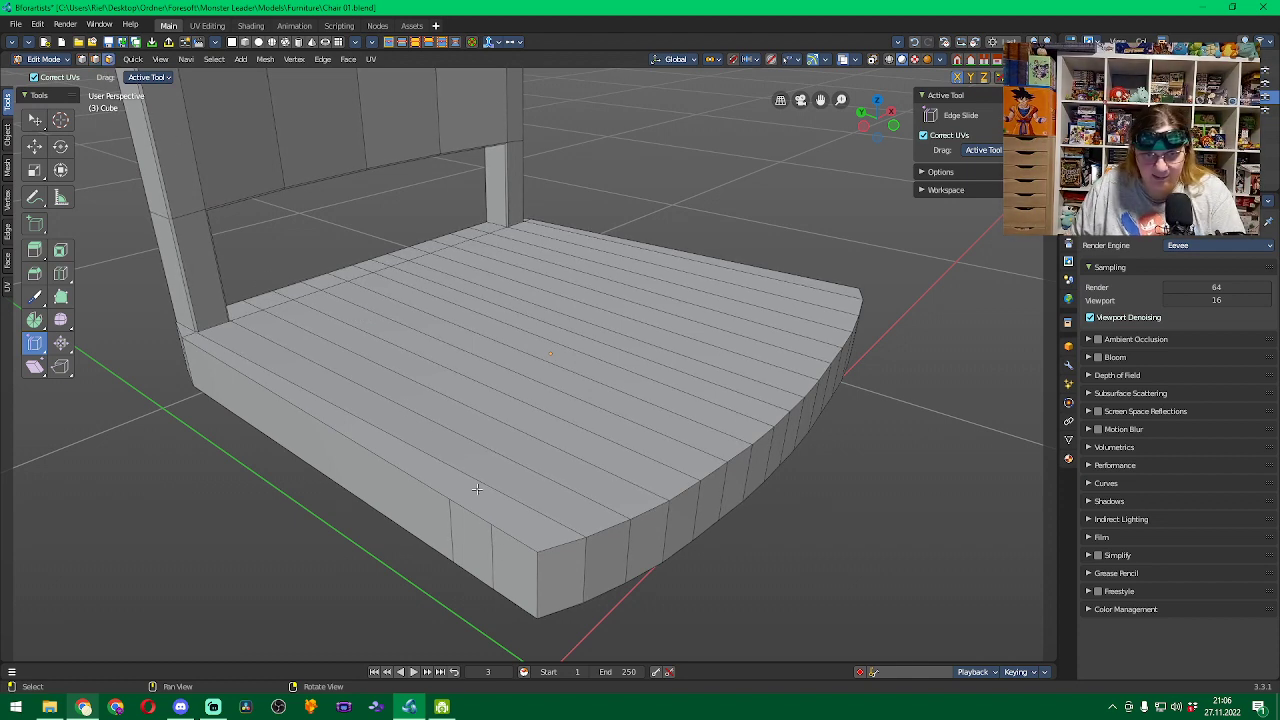
left_click(477, 489)
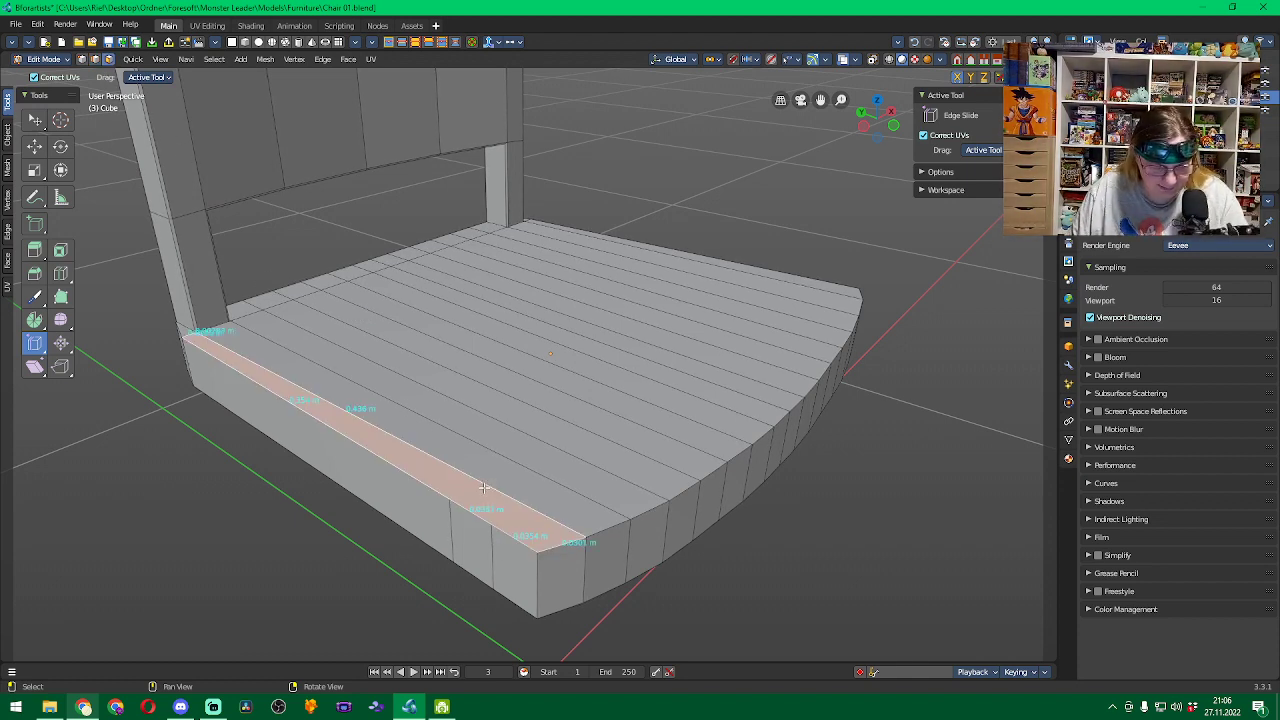
key("h")
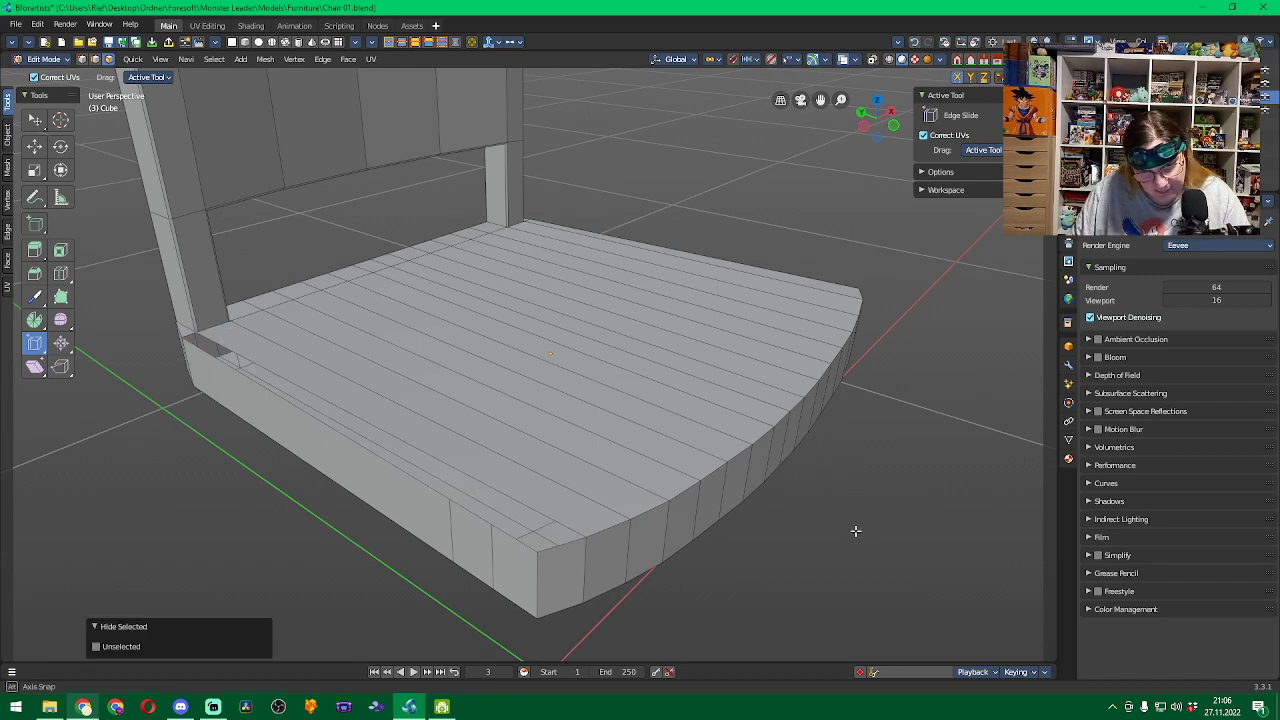
mouse_move(854, 529)
middle_mouse_down()
mouse_move(831, 517)
mouse_move(831, 531)
mouse_move(834, 515)
middle_mouse_up()
scroll(837, 514, "up", 3)
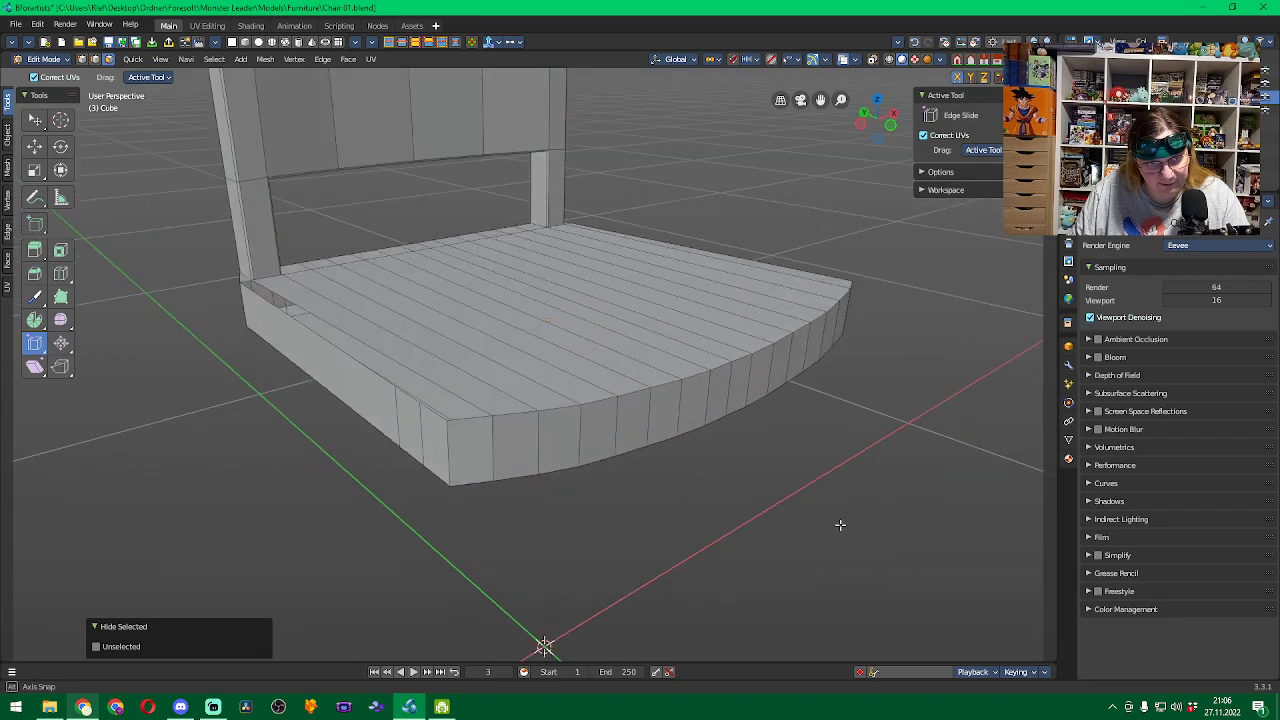
middle_click_drag(847, 524, 835, 528)
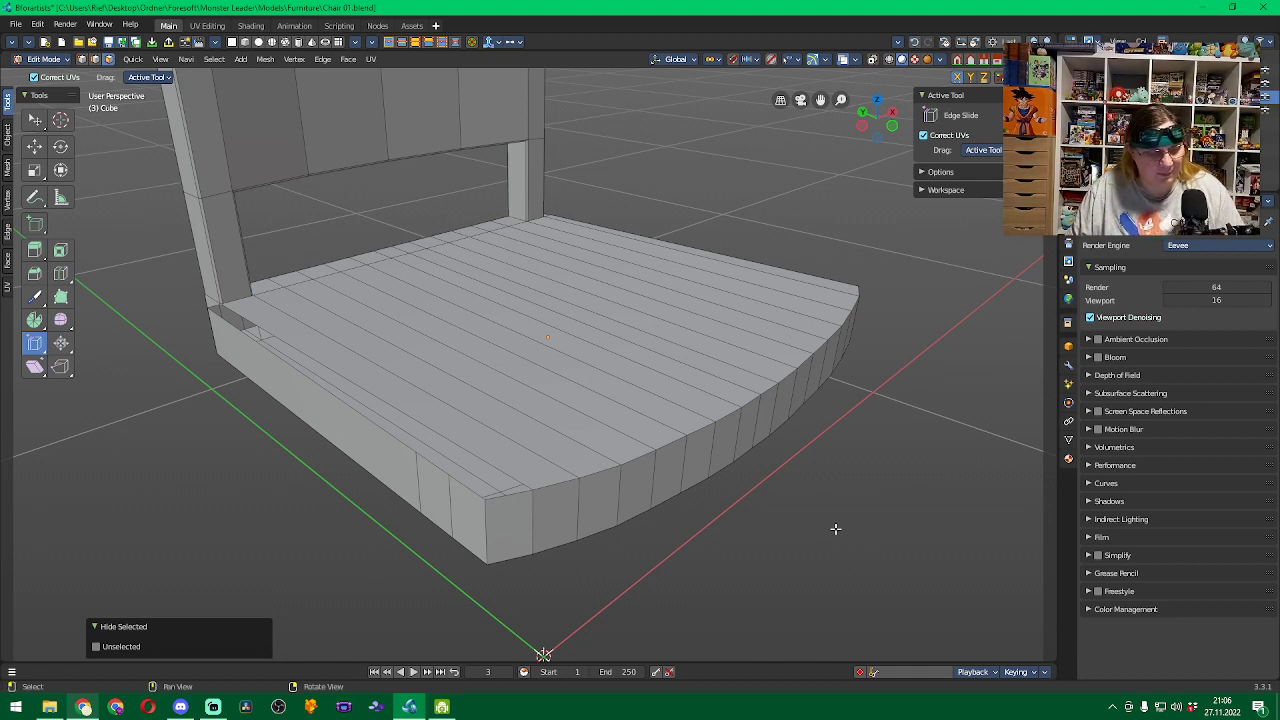
key("alt+h")
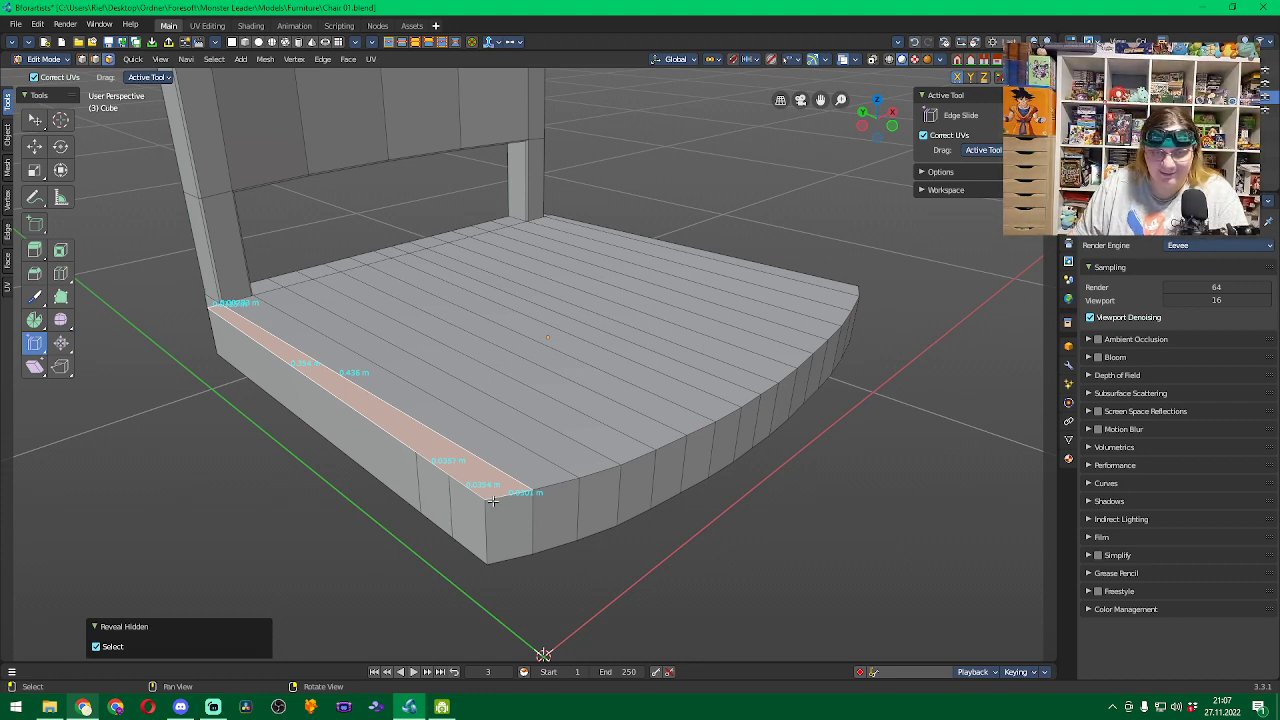
With the Tweak tool in edge mode, try moving a short top edge on the seat's side near the front corner, and undo the move.
middle_click_drag(888, 400, 636, 390)
middle_click_drag(680, 543, 910, 494)
scroll(915, 518, "down", 3)
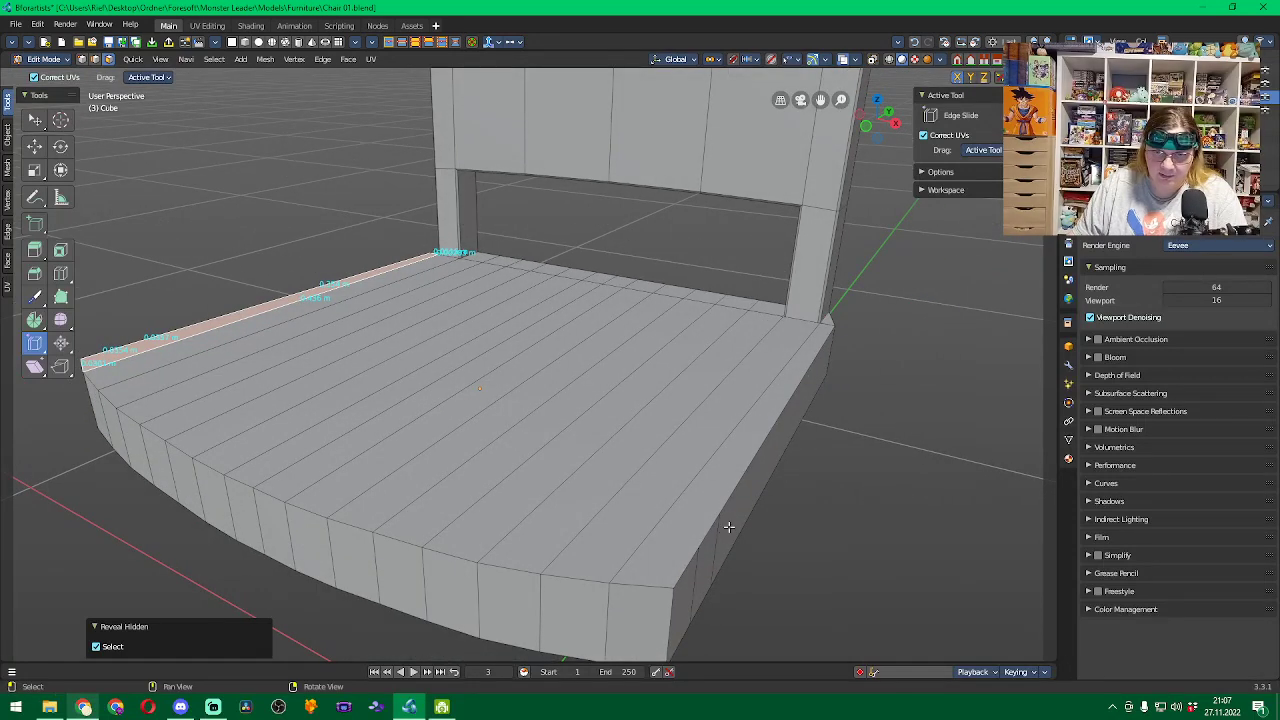
left_click(34, 119)
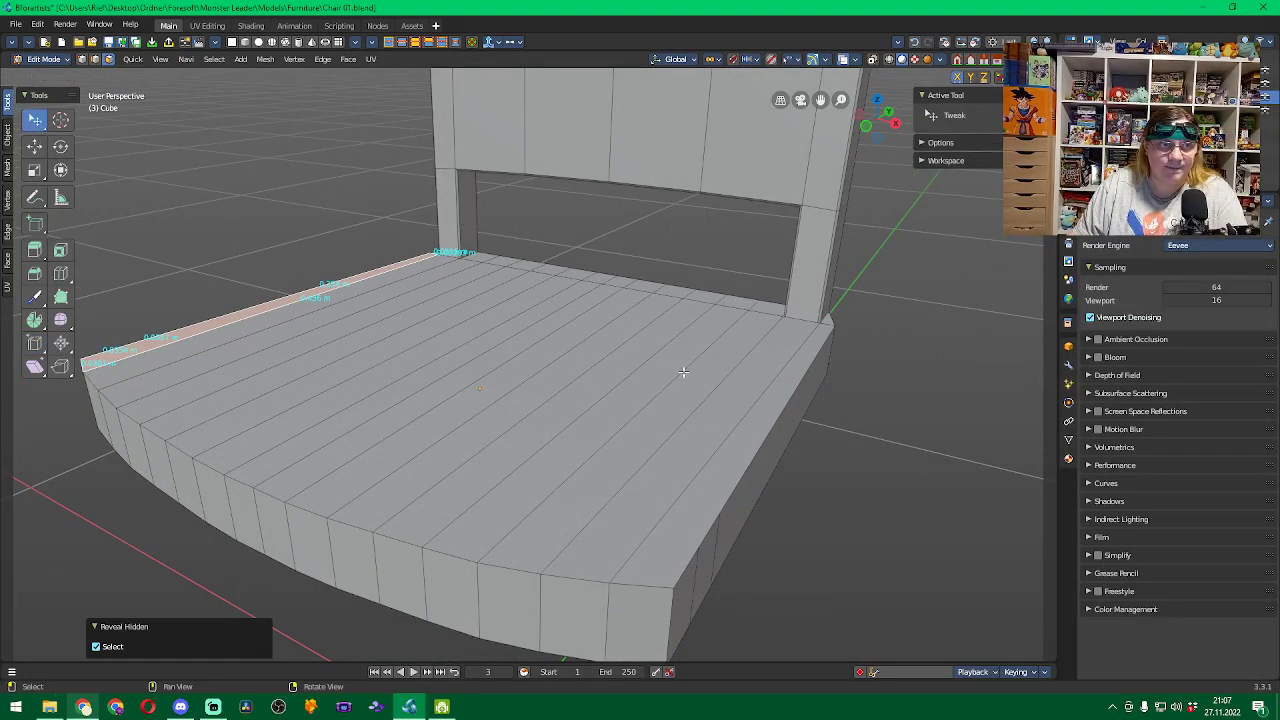
left_click(95, 60)
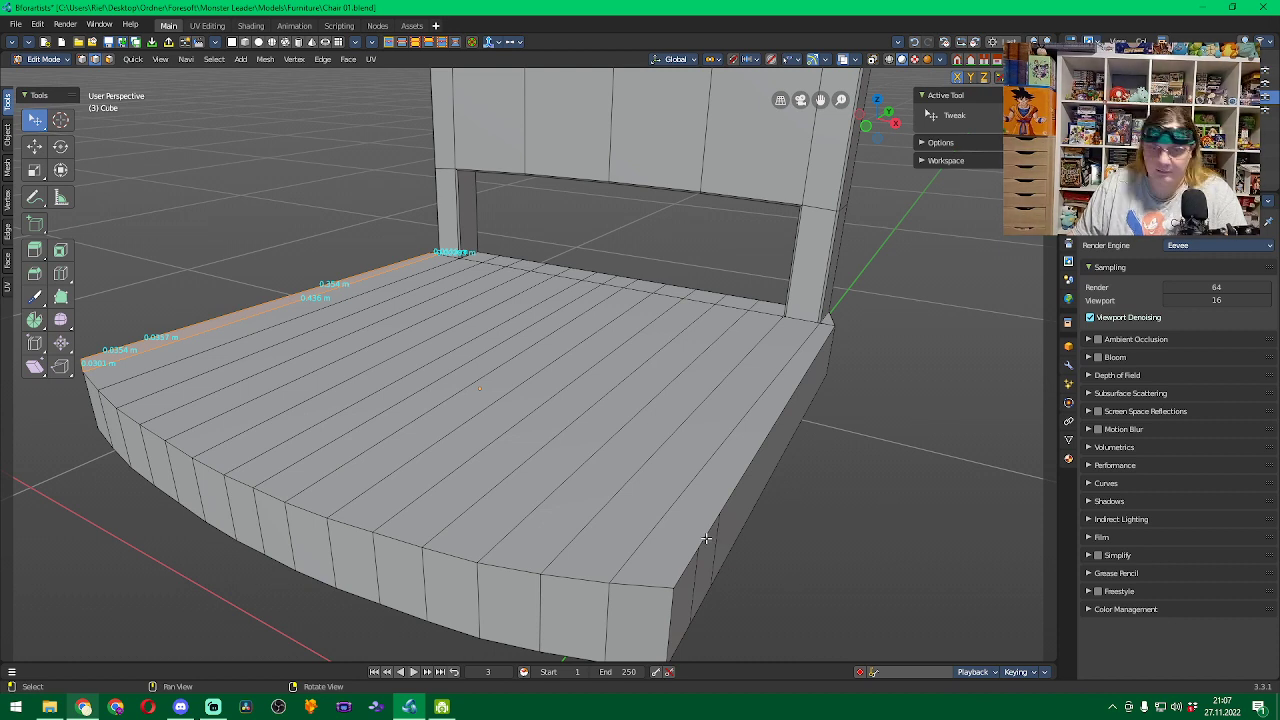
left_click(706, 538, "alt")
key("g")
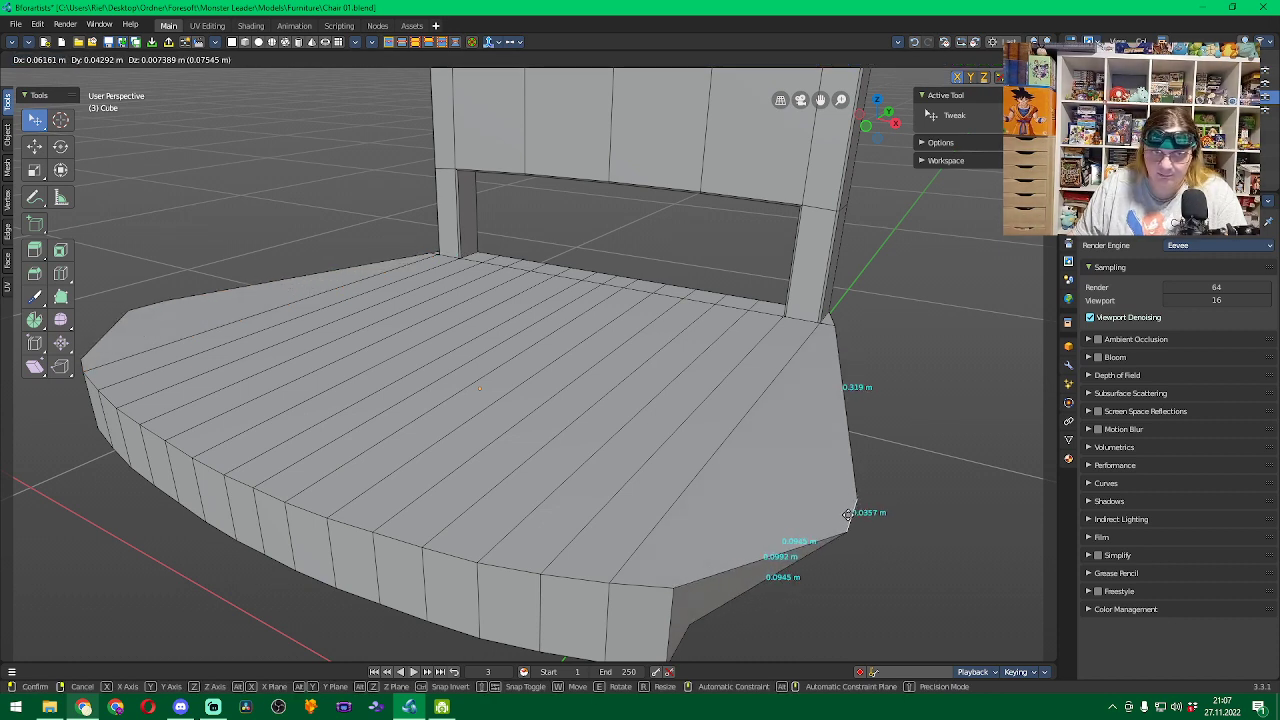
left_click(925, 352)
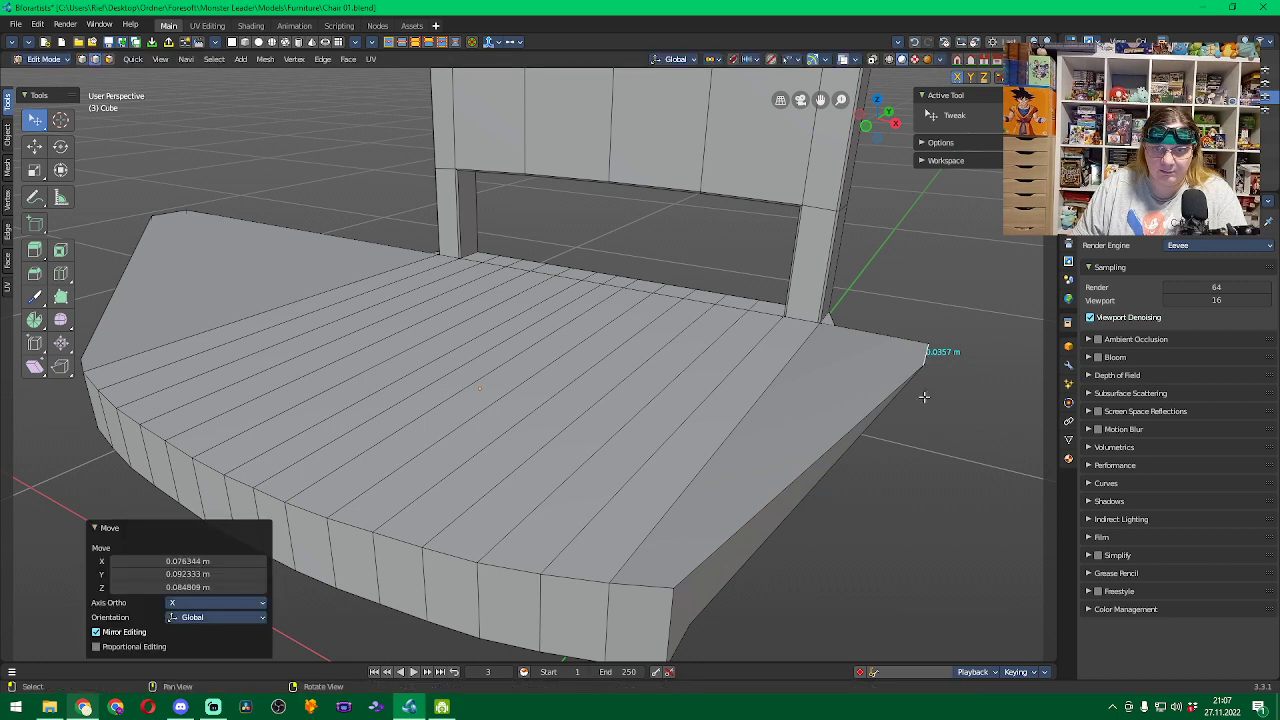
key("ctrl+z")
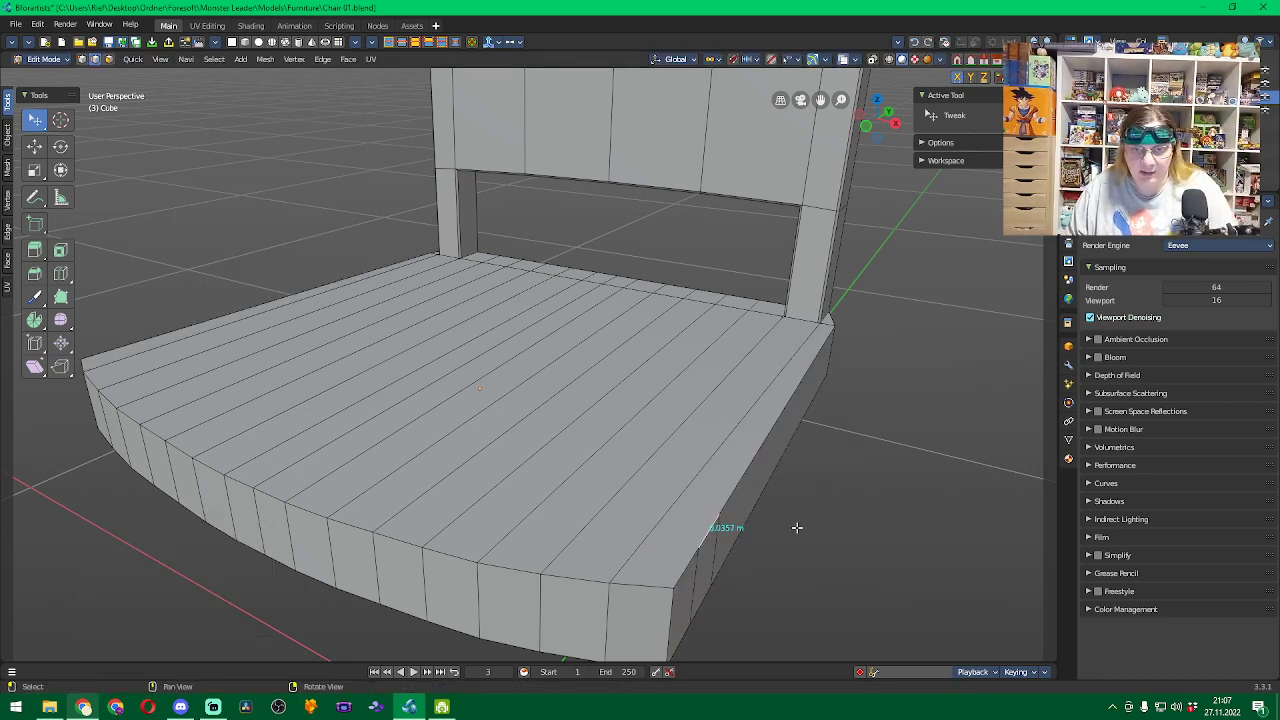
Temporarily hide the outer strip faces on the opposite side of the seat's top, reveal them again and clear the selection.
left_click(685, 513, "alt")
key("h")
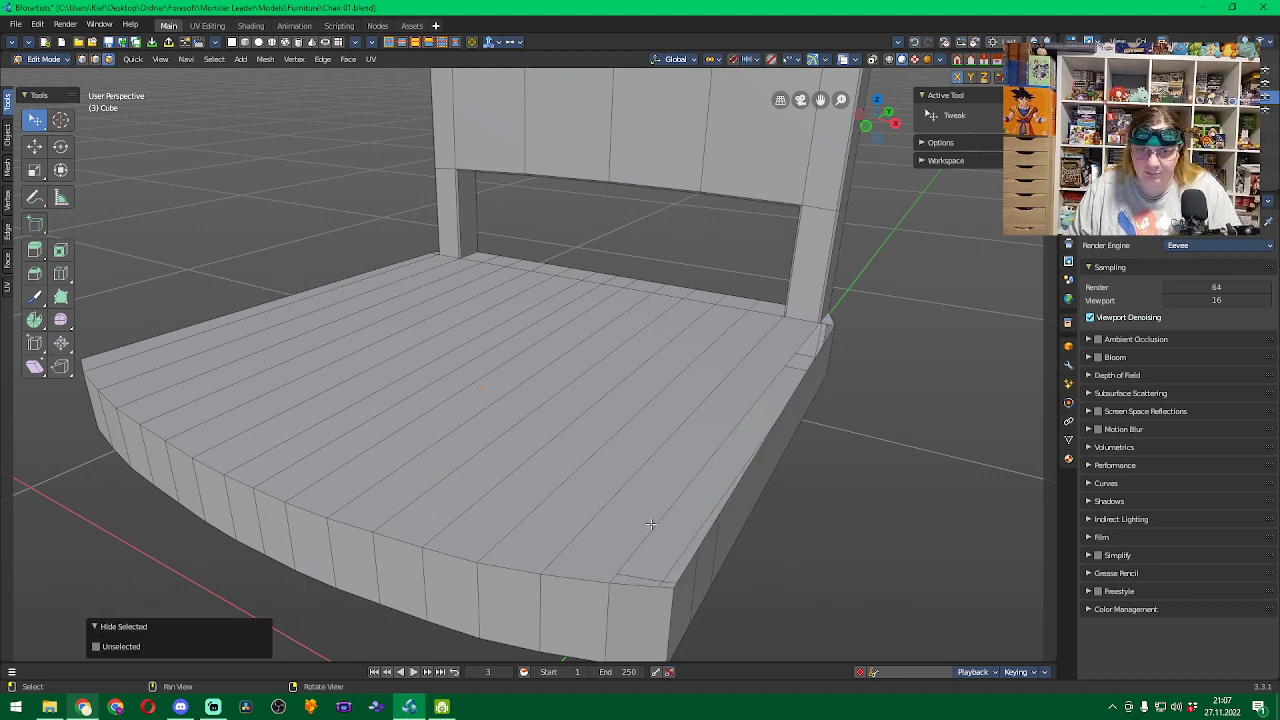
mouse_move(831, 565)
middle_mouse_down()
mouse_move(794, 560)
mouse_move(791, 583)
mouse_move(820, 555)
middle_mouse_up()
left_click(585, 440, "alt")
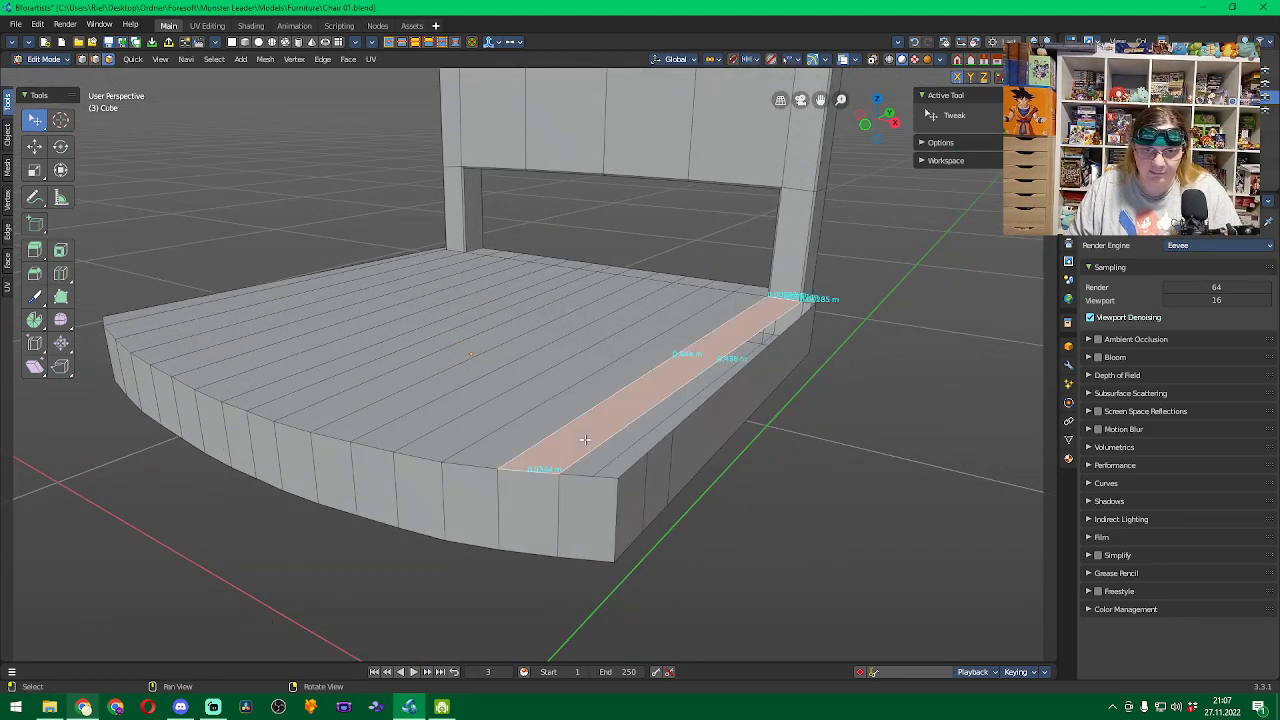
key("h")
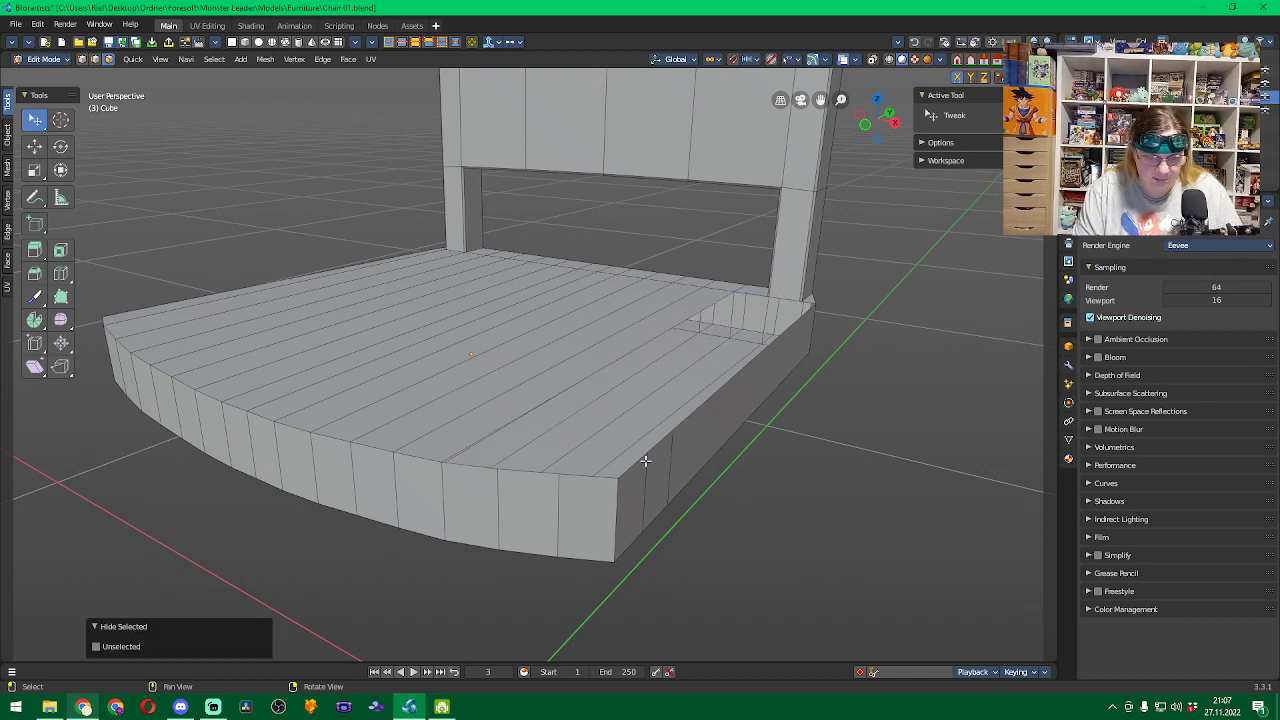
key("alt+h")
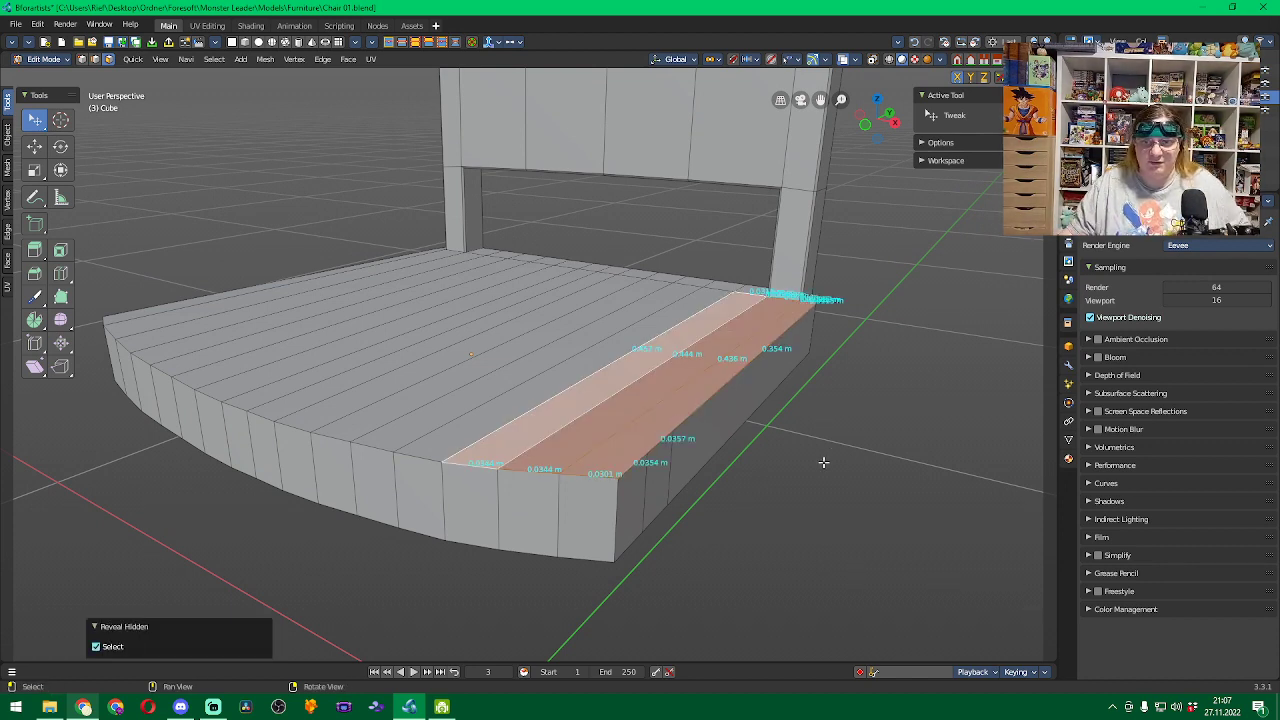
left_click(866, 463)
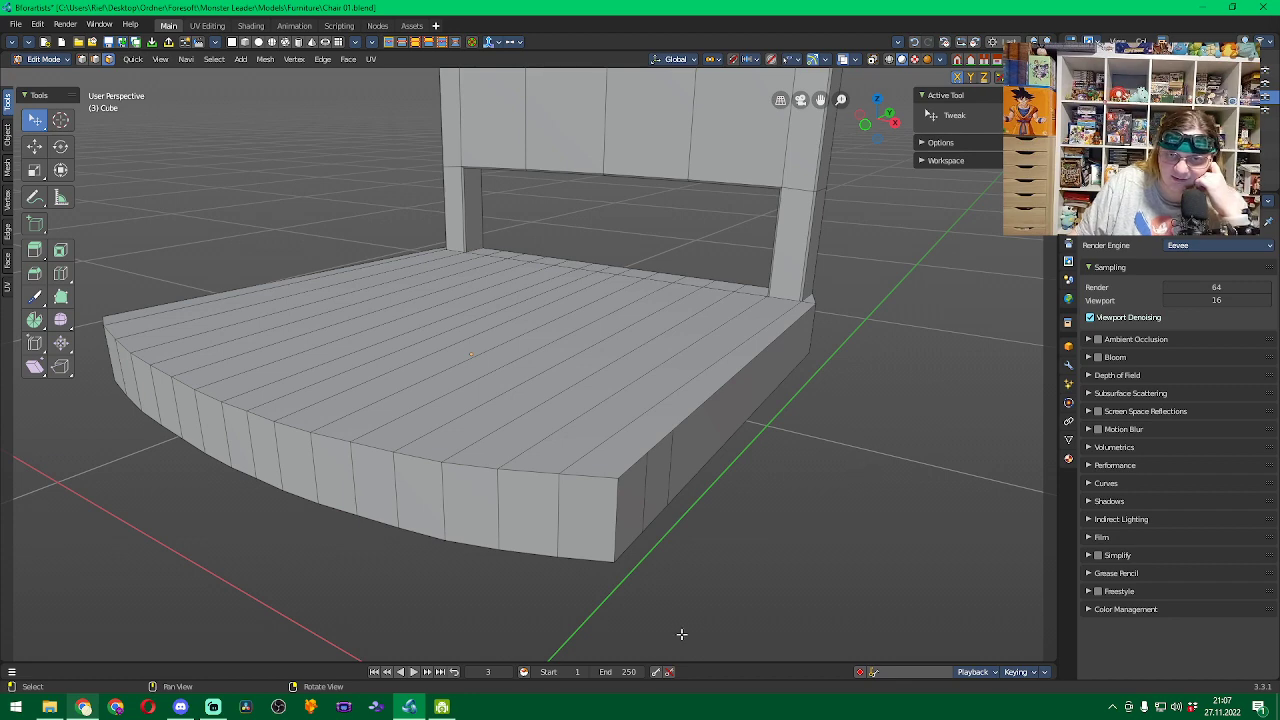
On the seat's underside, select the small faces near the front and rear corners on one side, and show the whole chair in front view.
middle_click_drag(443, 640, 641, 525)
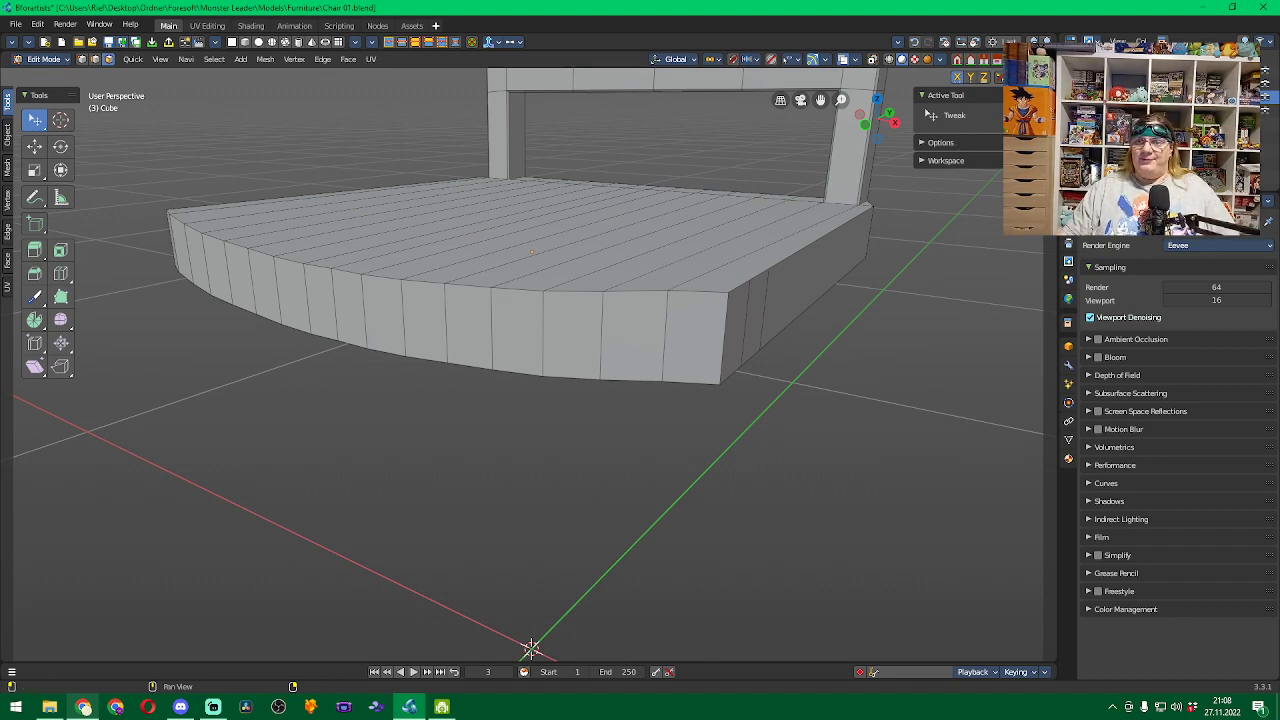
key("ctrl+KP_7")
scroll(914, 206, "down", 1)
middle_click_drag(891, 206, 696, 209, "shift")
scroll(562, 193, "up", 1)
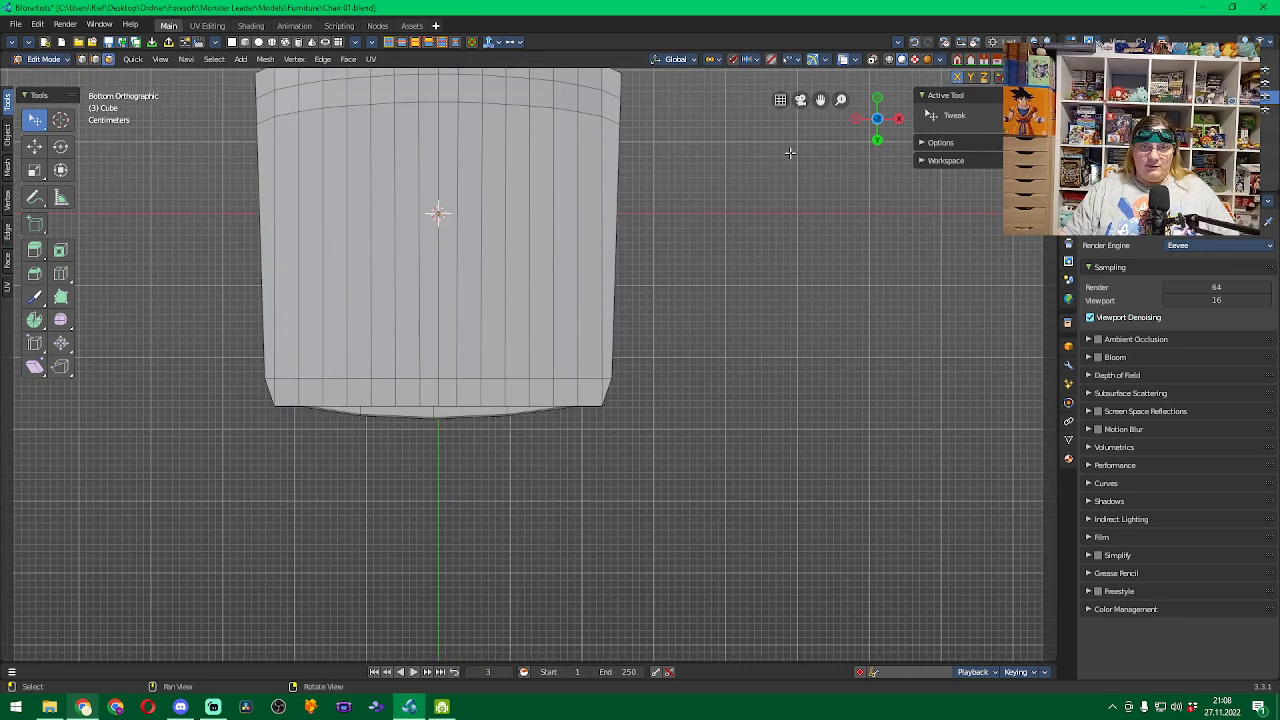
middle_click_drag(692, 161, 741, 290)
key("ctrl+KP_7")
scroll(590, 291, "up", 3)
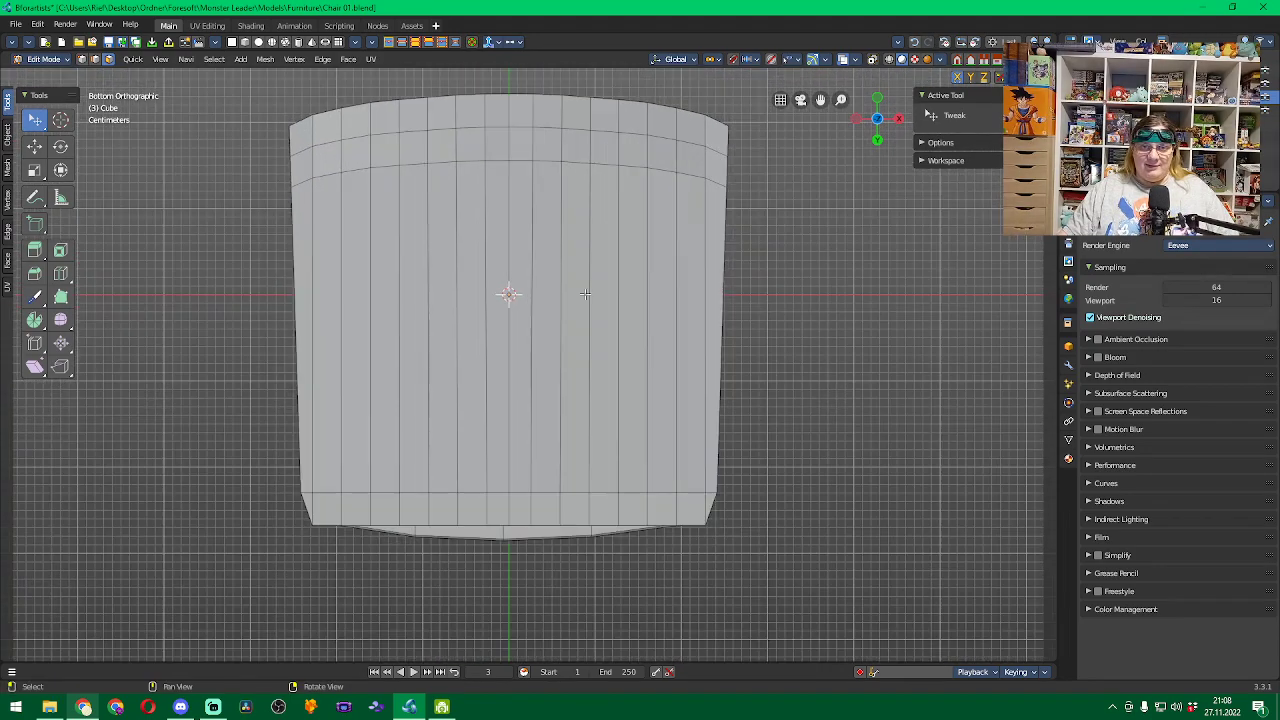
middle_click_drag(831, 298, 838, 337, "shift")
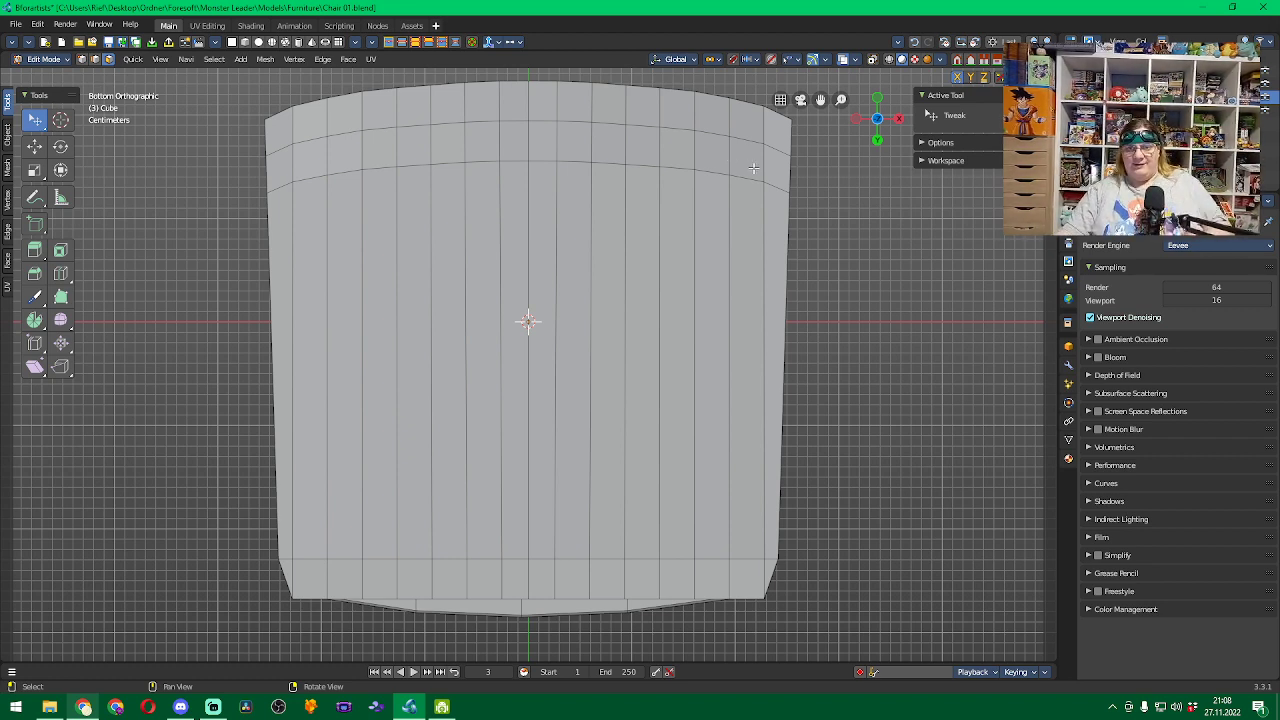
left_click(753, 168)
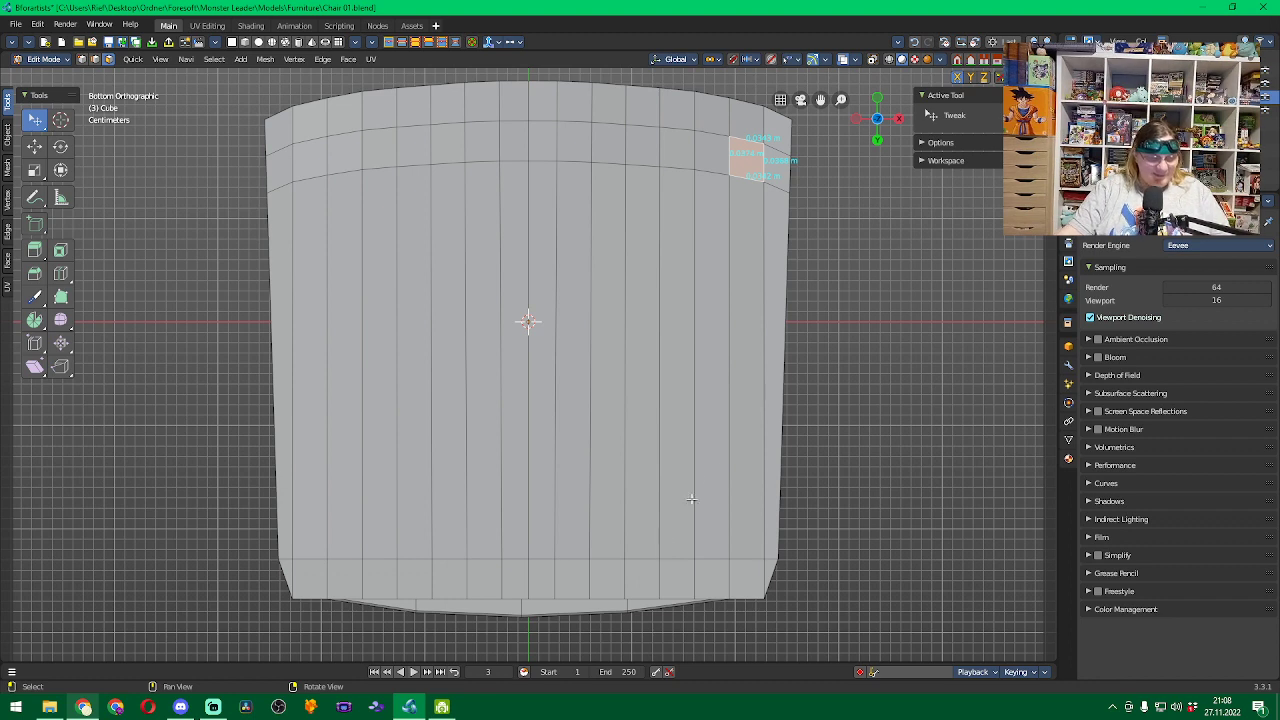
left_click(752, 580, "shift")
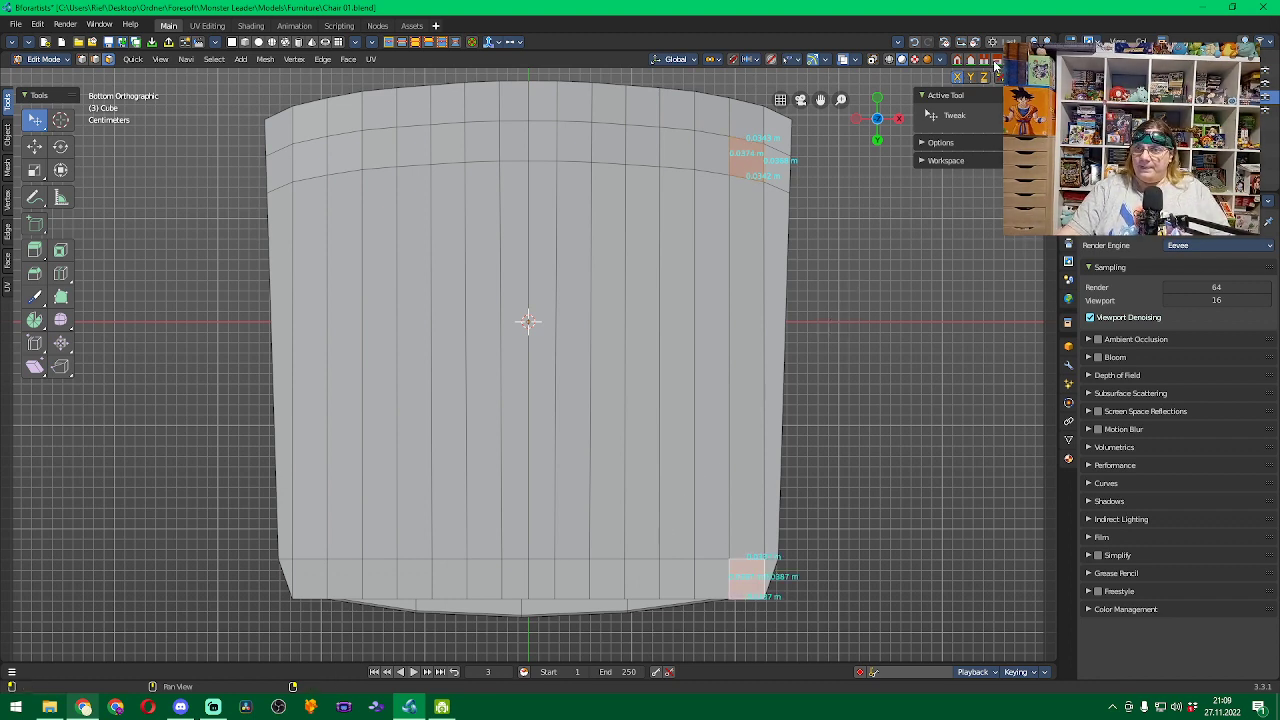
middle_click_drag(966, 63, 945, 83)
key("KP_1")
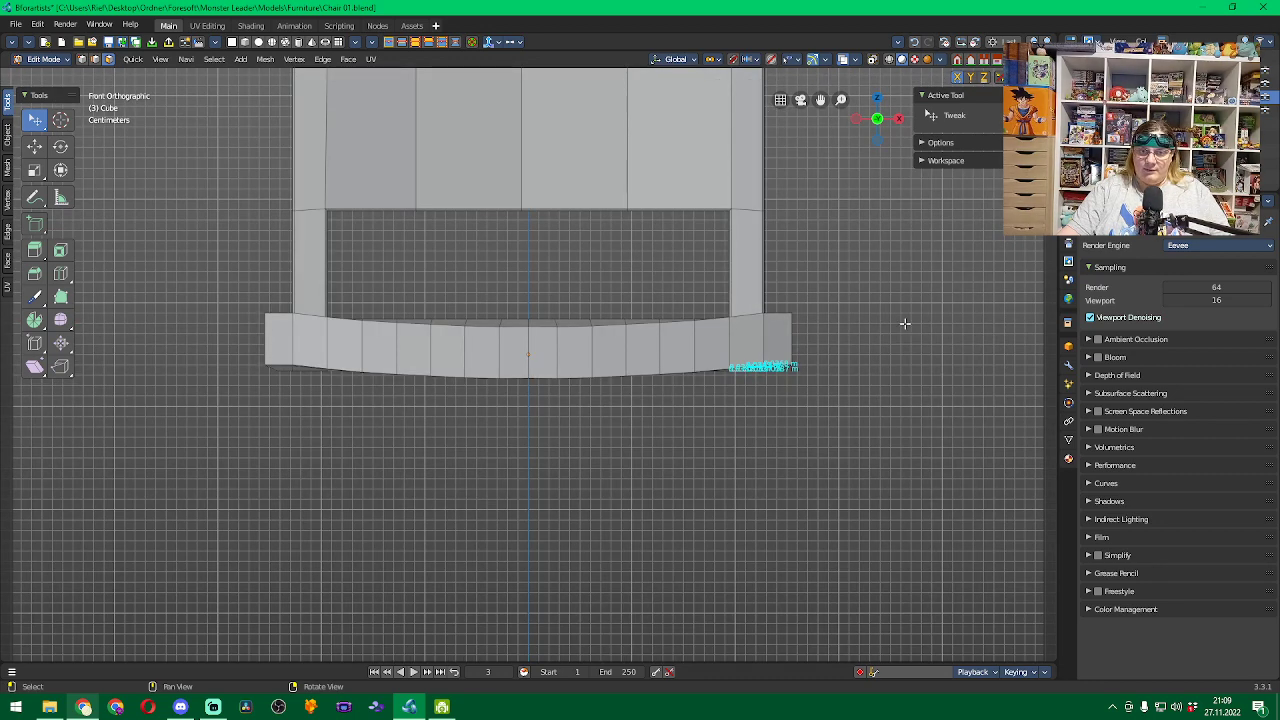
scroll(904, 323, "down", 5)
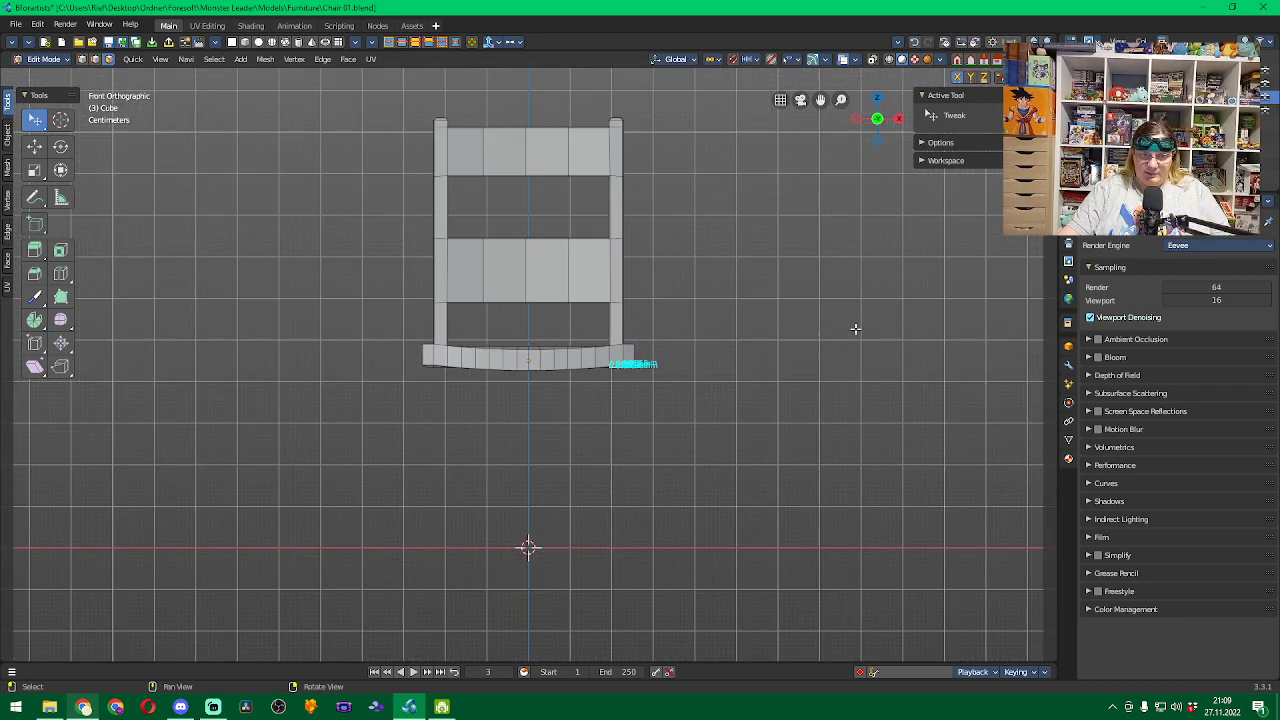
scroll(855, 328, "down", 2)
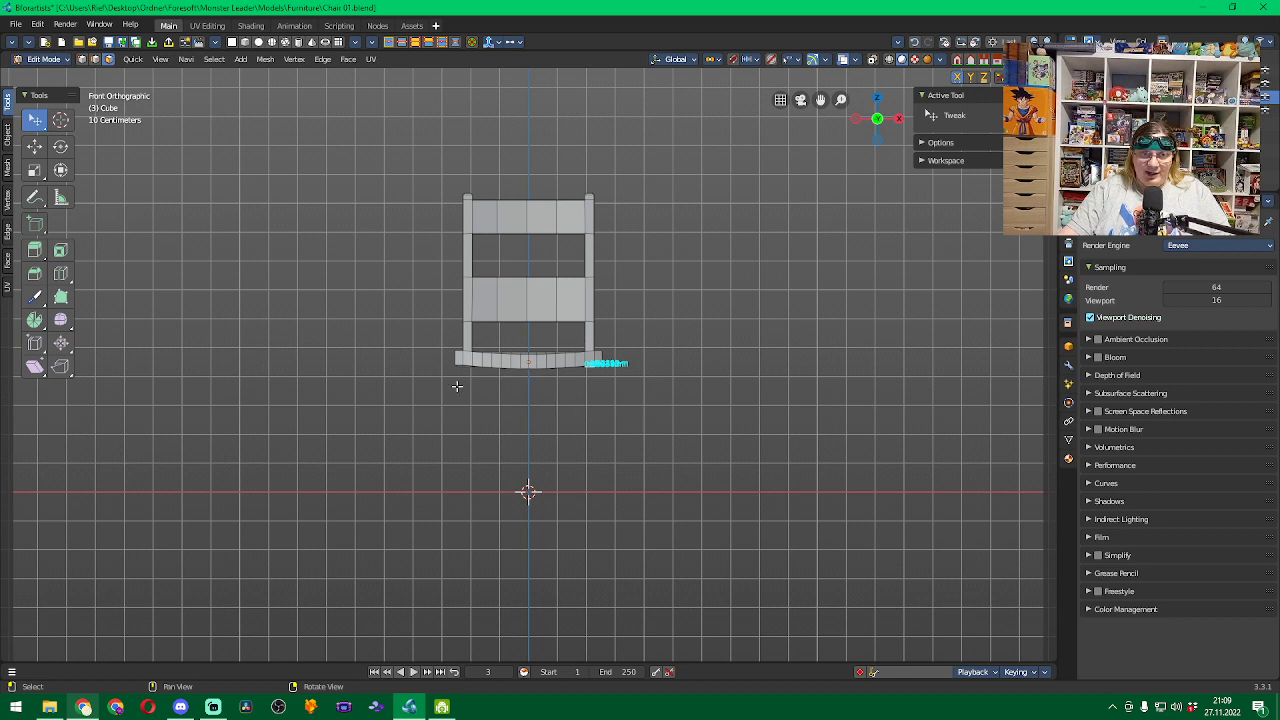
Try extruding the two selected underside corner faces down to the floor with Extrude Region, and undo the extrusion.
left_click(34, 250)
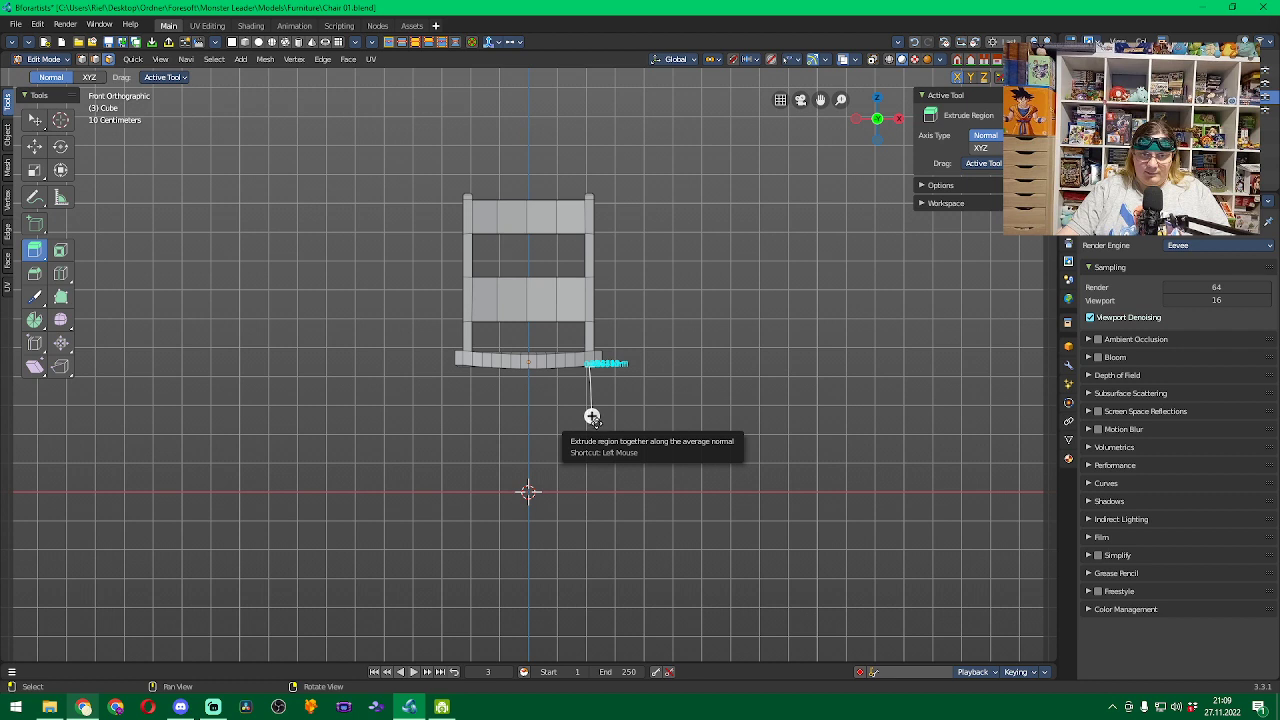
left_click_drag(592, 416, 597, 554)
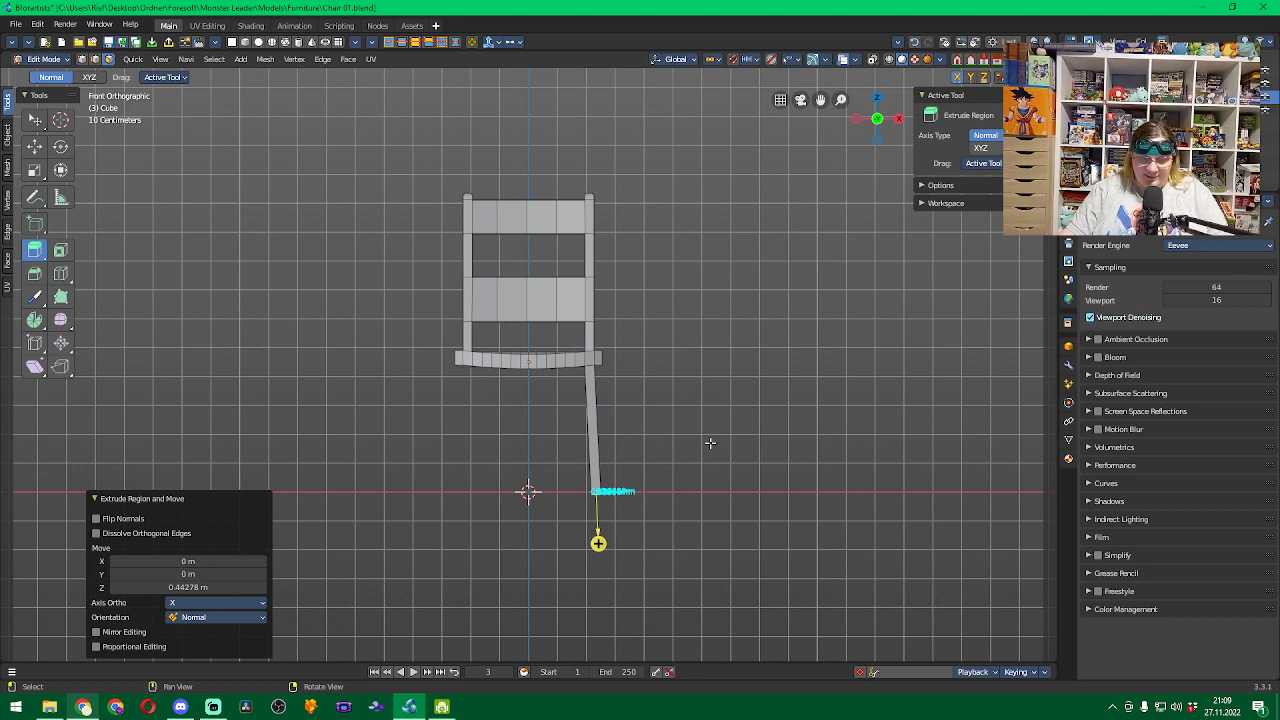
key("ctrl+z")
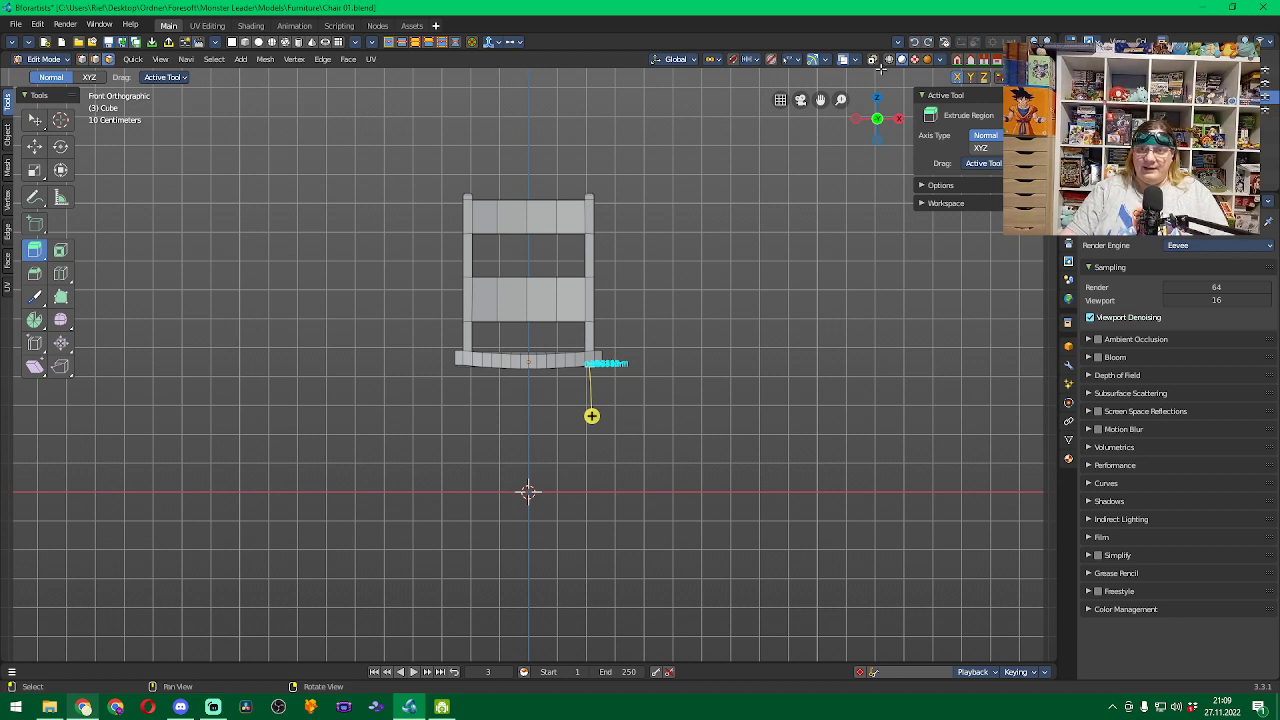
Add the two opposite underside corner faces to the selection and extrude all four down about 0.434 m as chair legs.
key("ctrl+KP_1")
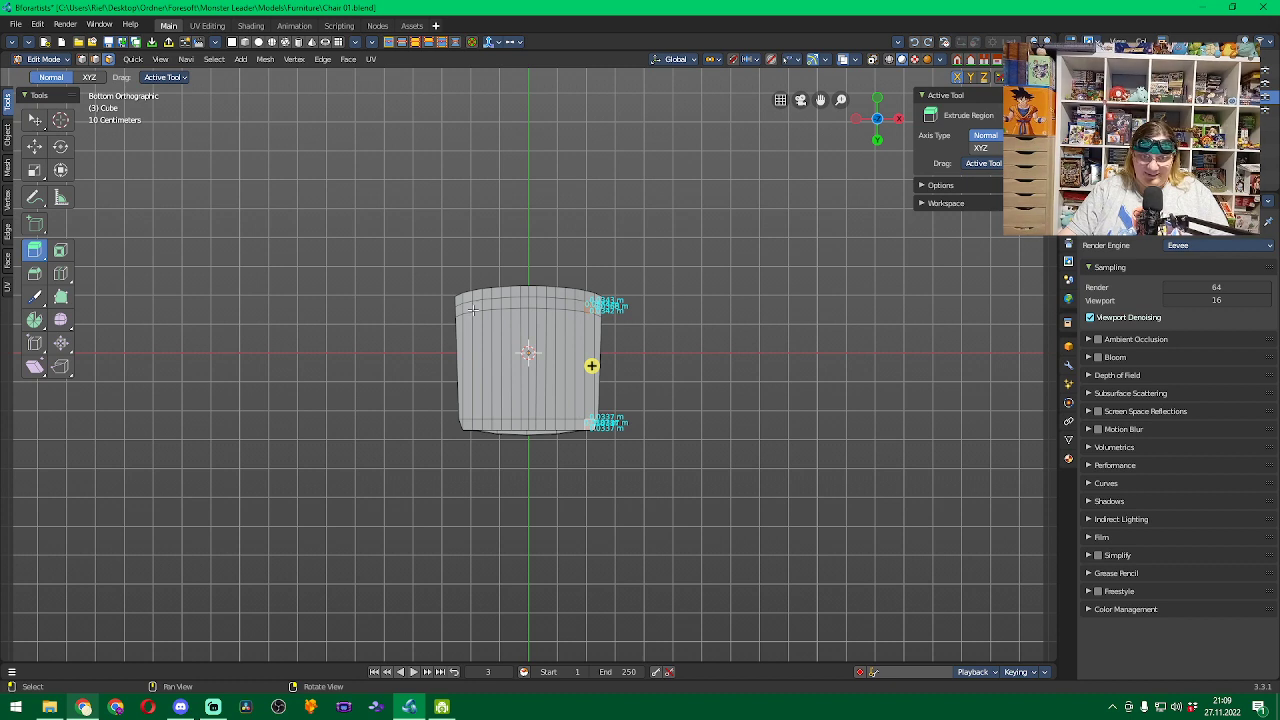
left_click(465, 424, "shift")
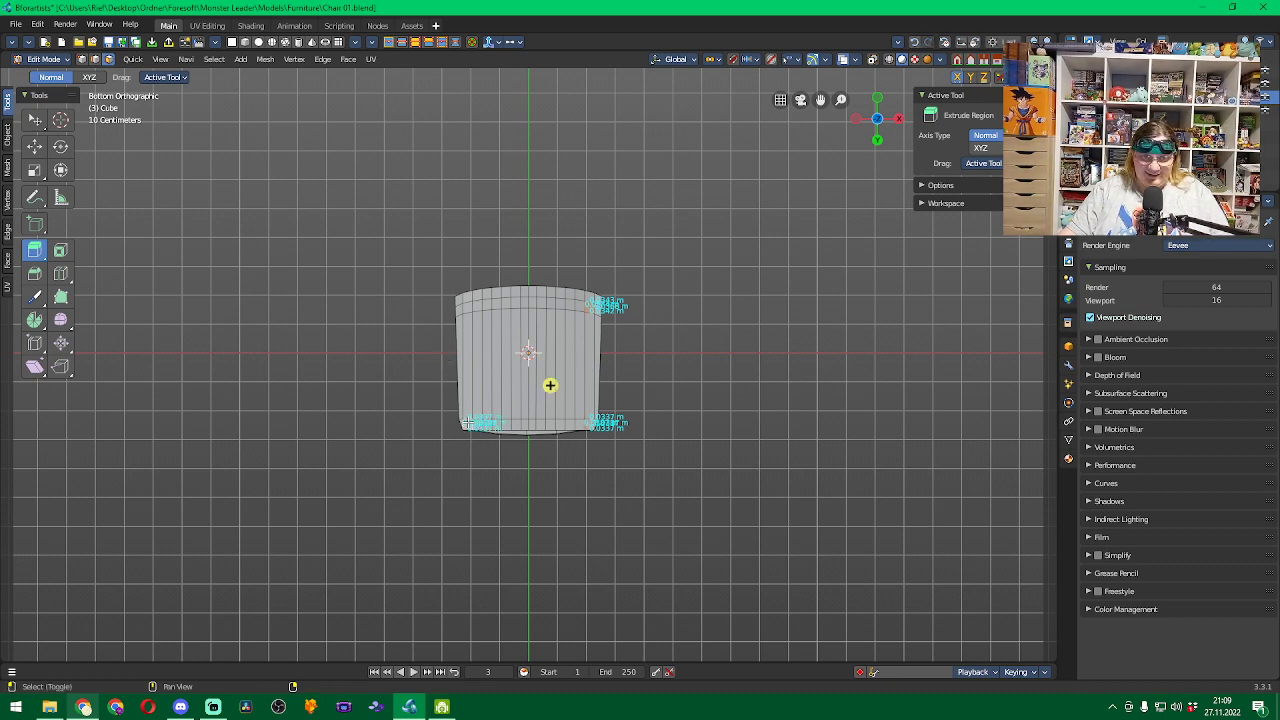
left_click(468, 305, "shift")
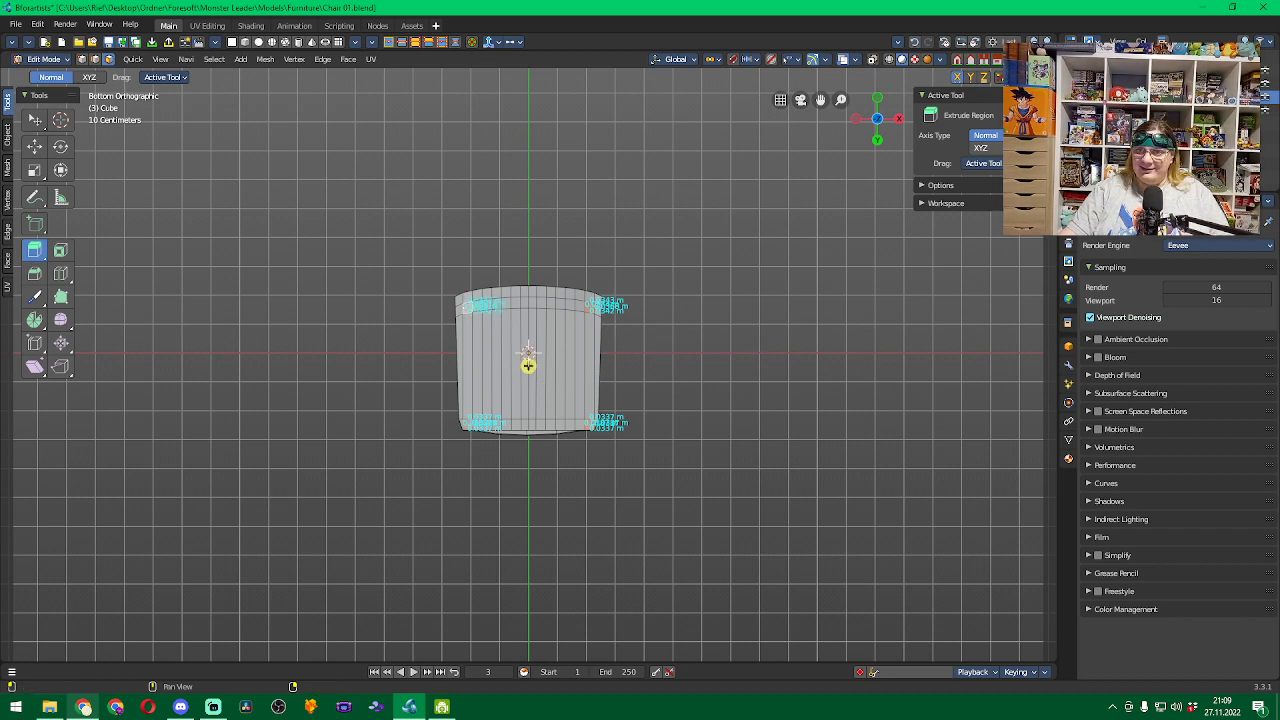
key("KP_1")
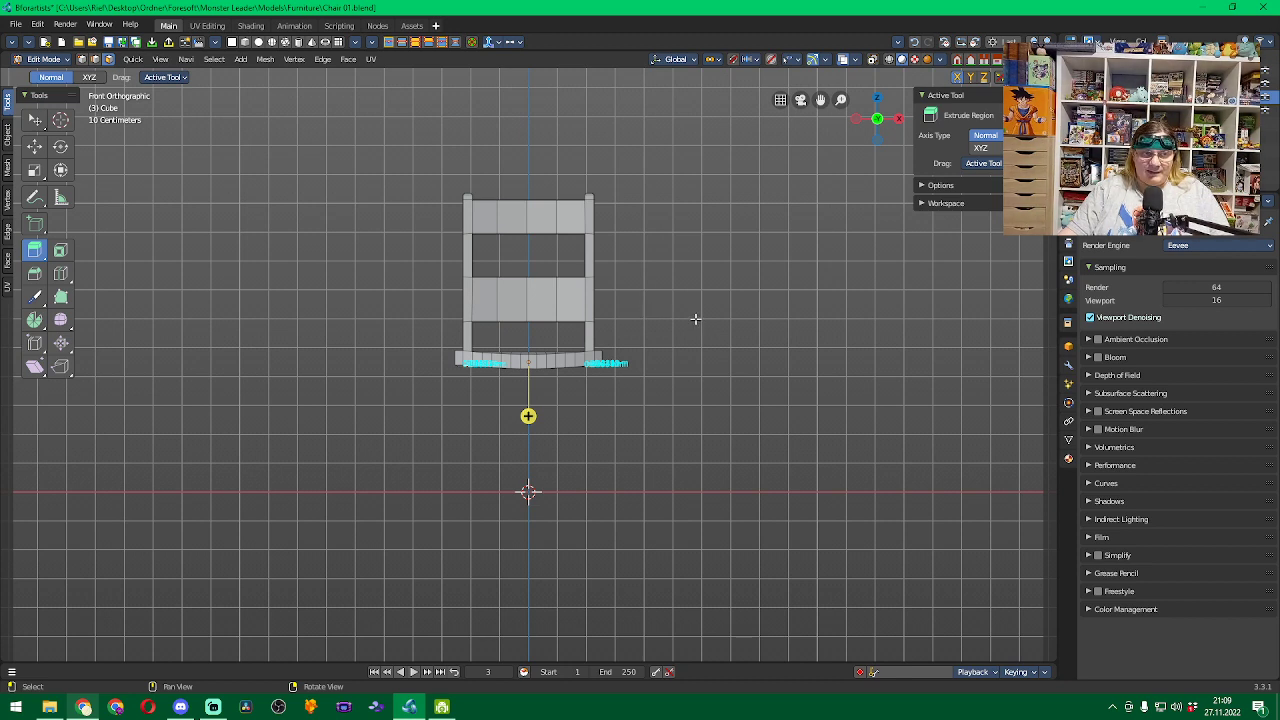
left_click_drag(528, 416, 518, 548)
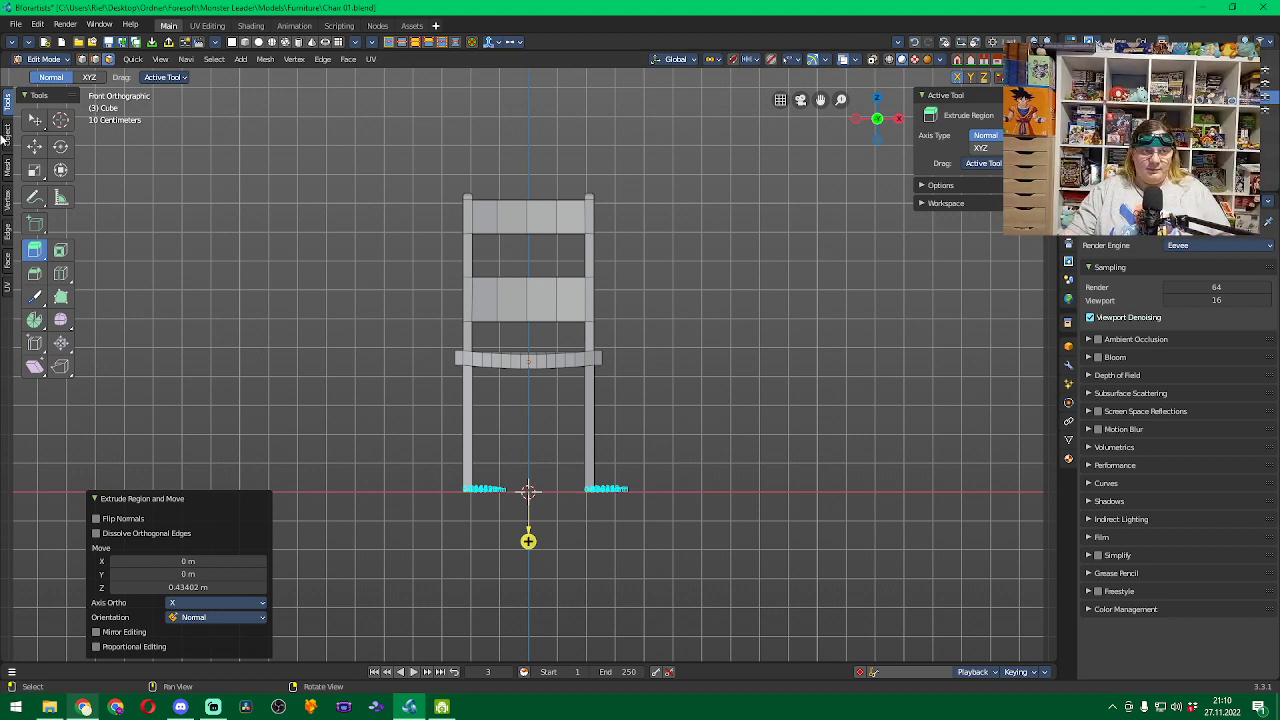
Switch to the Tweak tool, turn off the Edge Length measurement overlay and clear the selection.
left_click(35, 121)
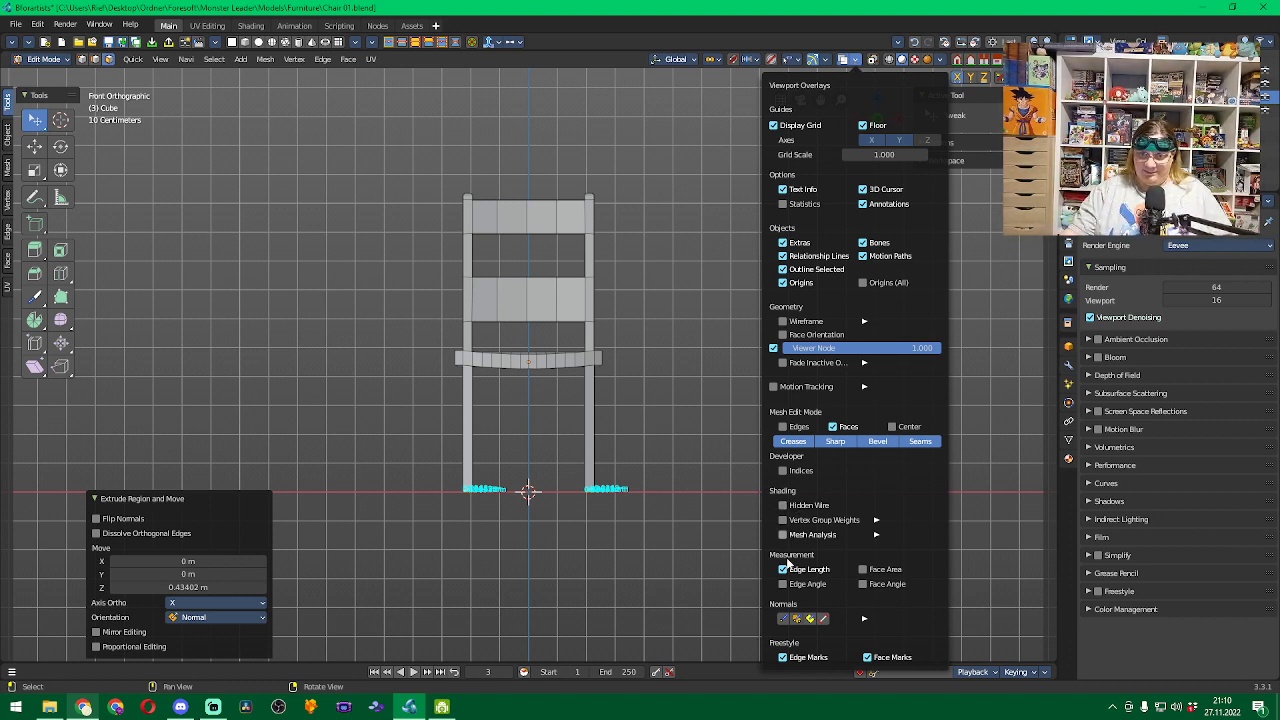
left_click(783, 569)
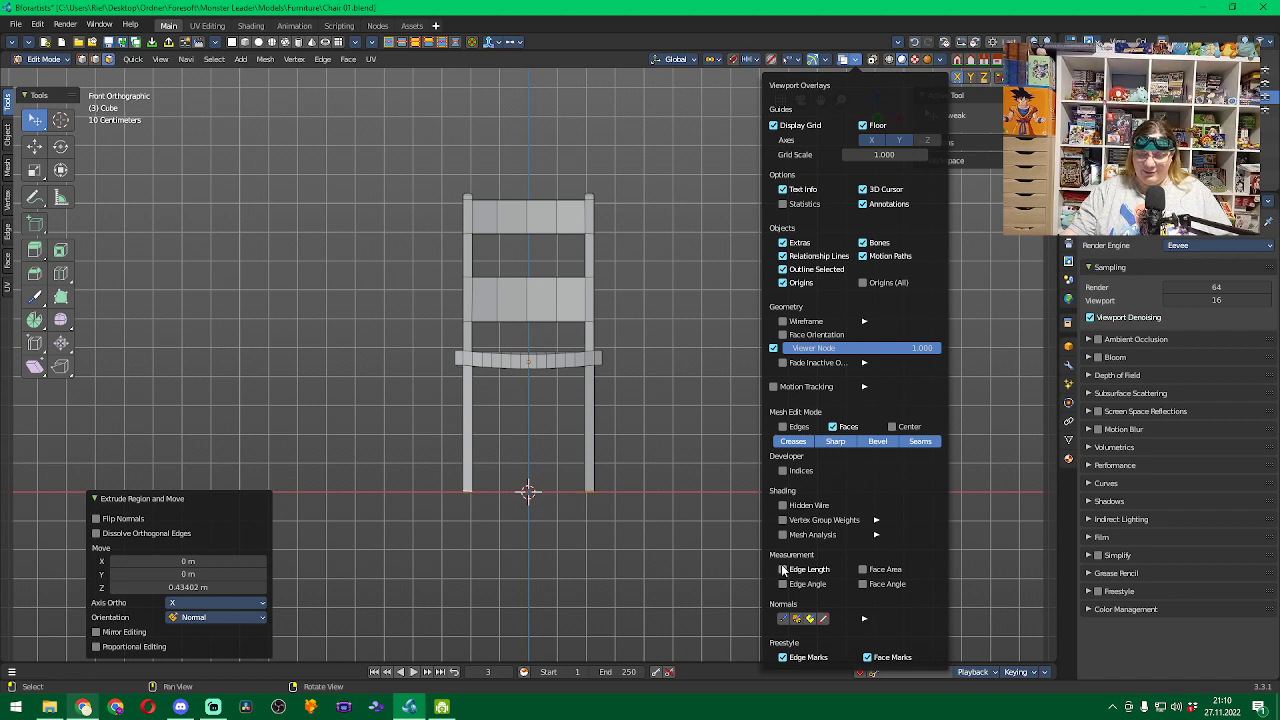
left_click(675, 403)
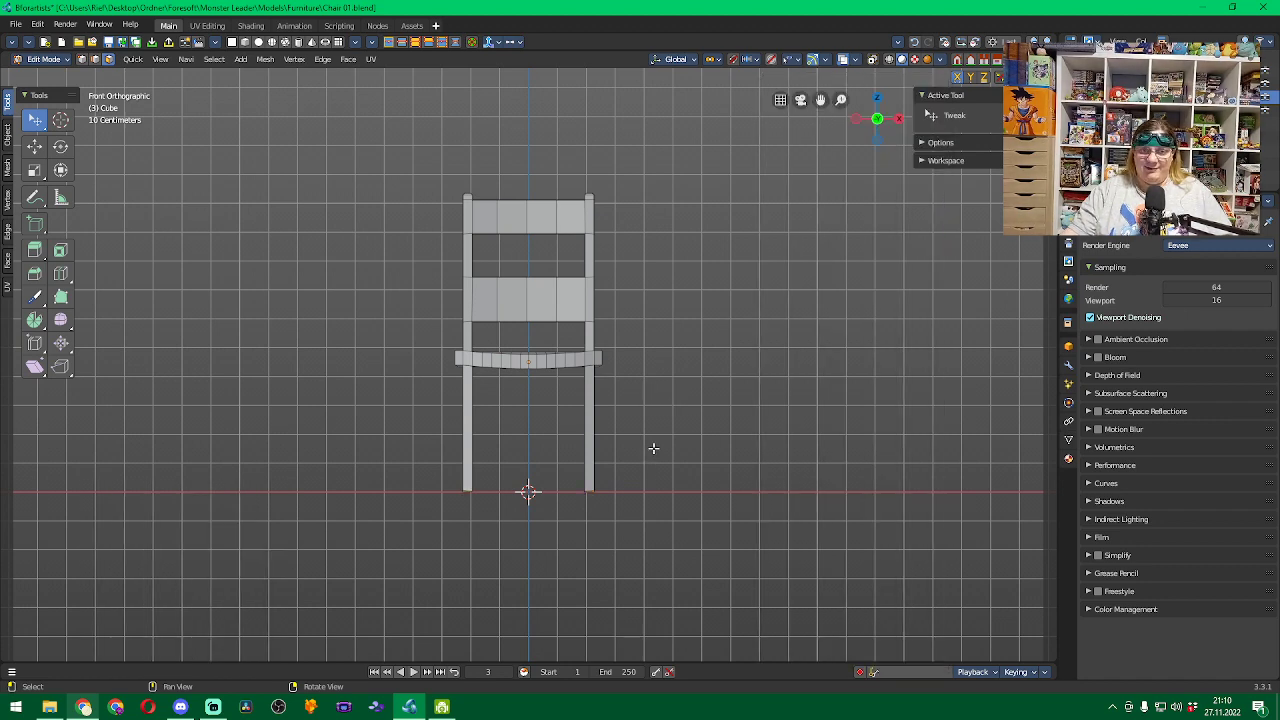
Examine the four legs and their bottom ends from below, from behind and in front view.
scroll(653, 448, "up", 3)
middle_click_drag(546, 537, 664, 320)
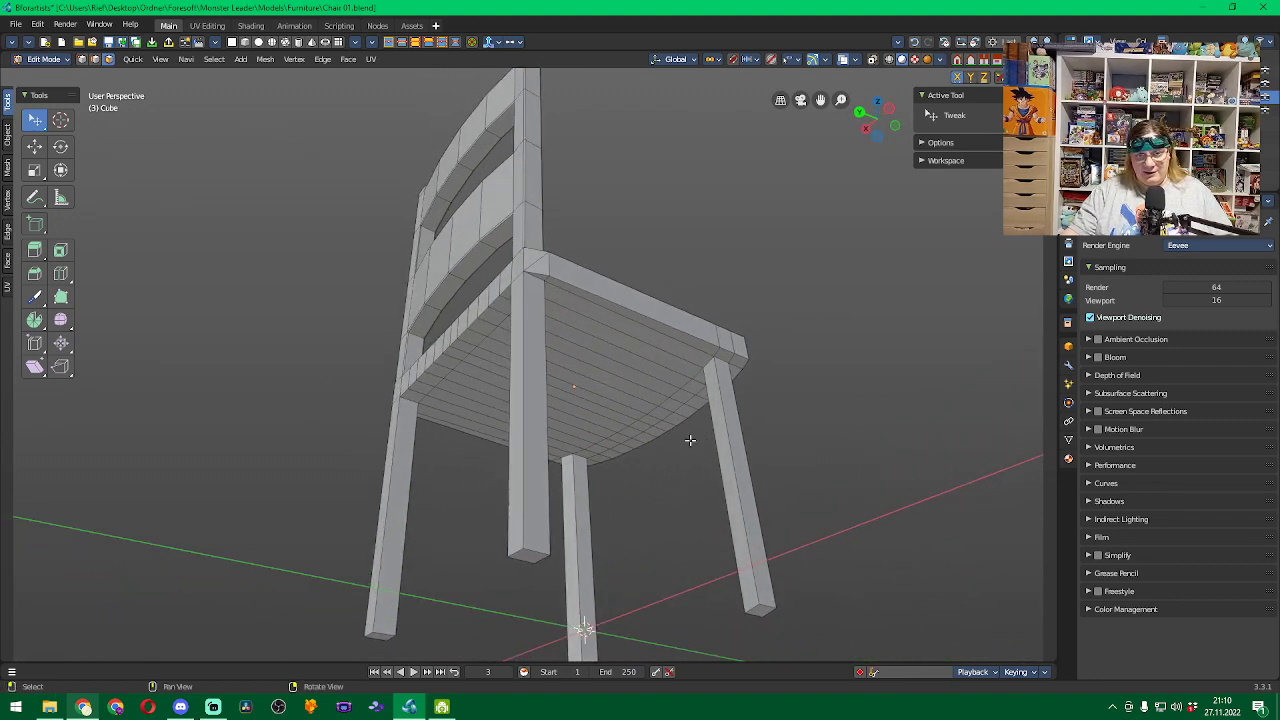
middle_click_drag(854, 436, 870, 480)
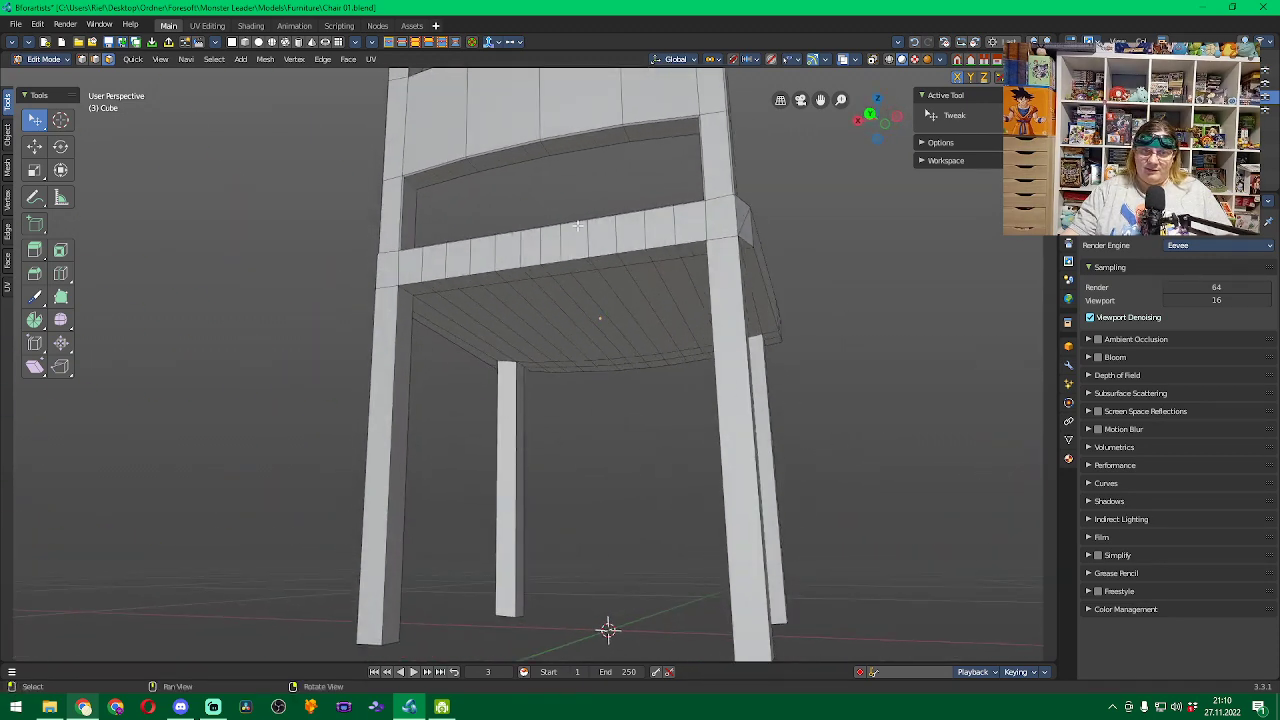
middle_click_drag(881, 311, 645, 348)
middle_click_drag(790, 410, 320, 405)
middle_click_drag(847, 403, 815, 292)
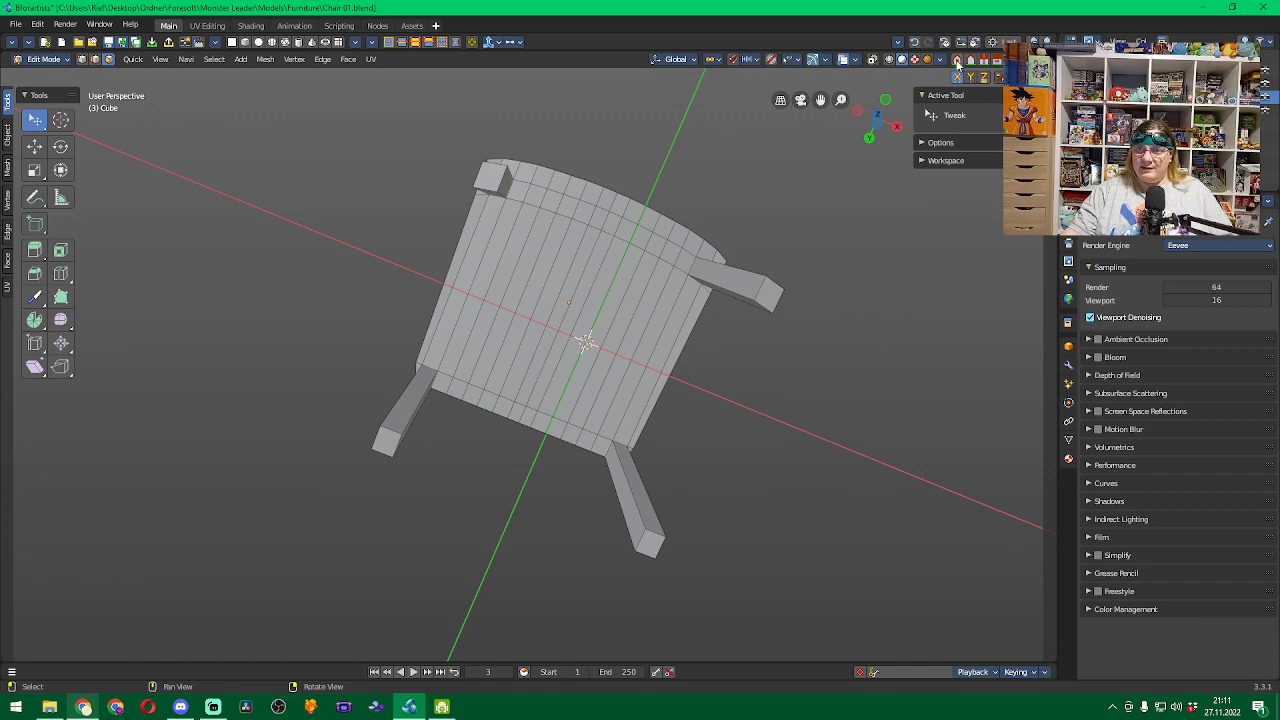
key("KP_1")
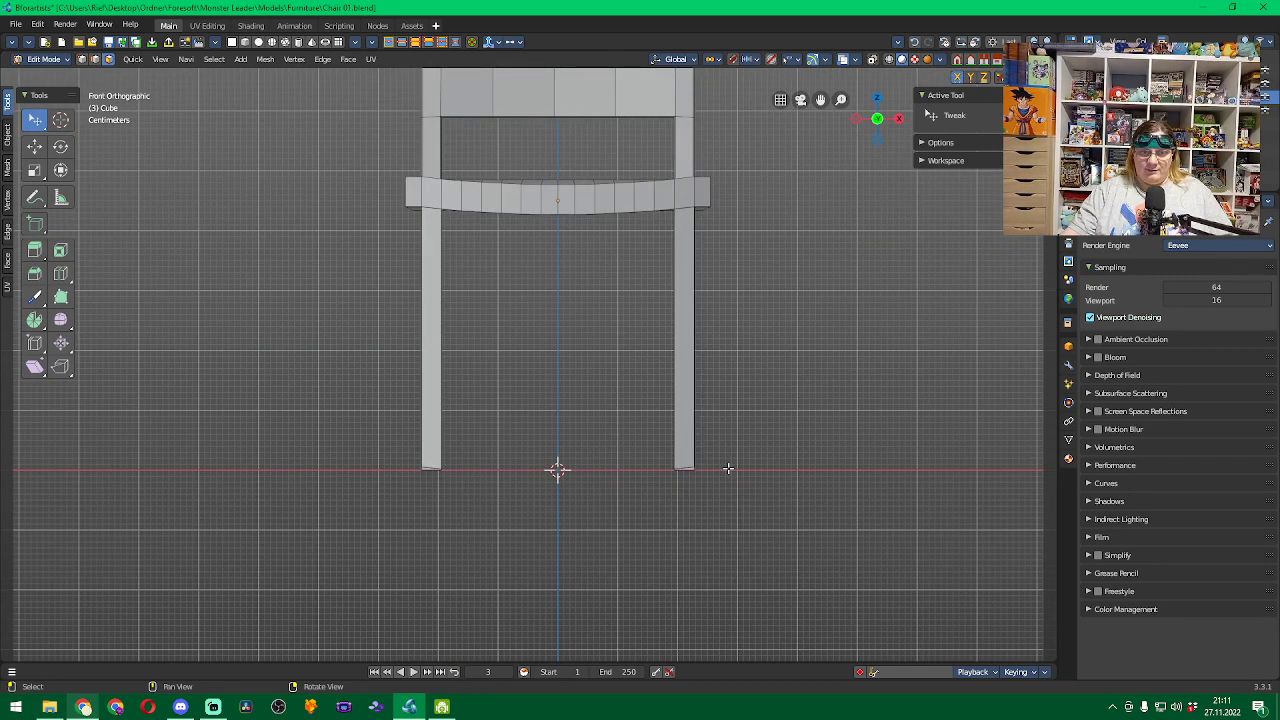
scroll(710, 473, "up", 4)
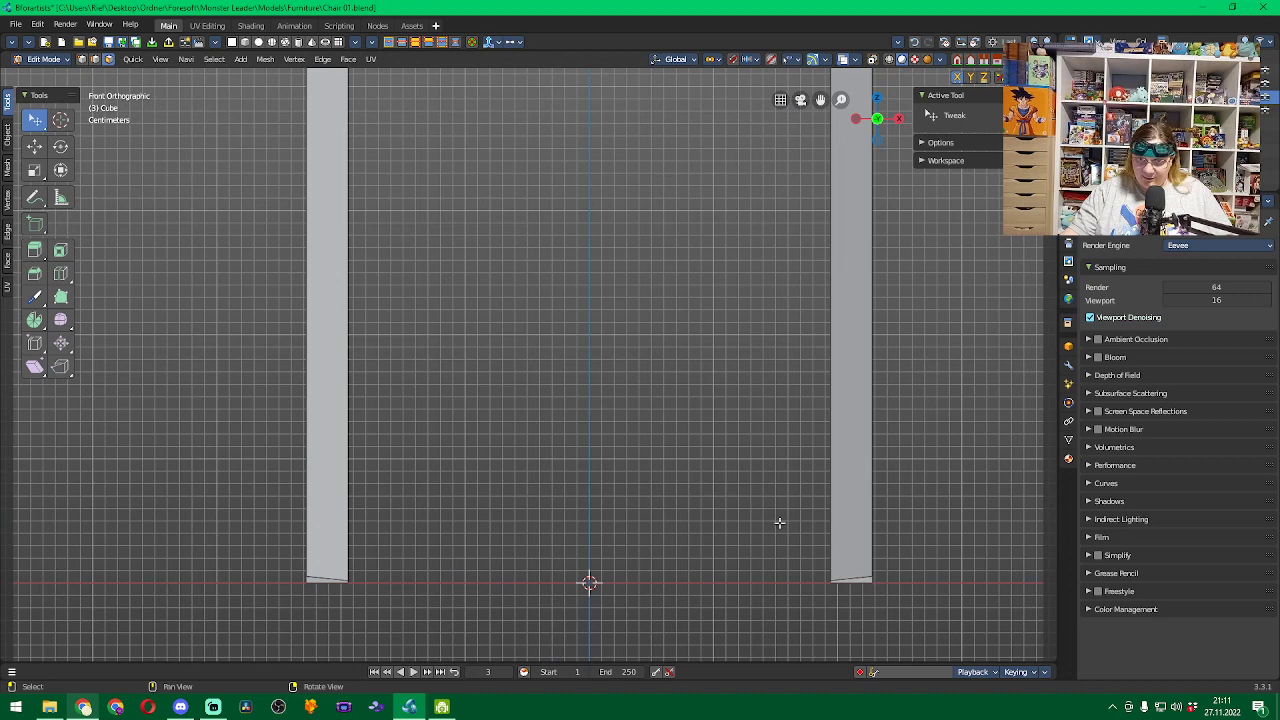
mouse_move(779, 522)
middle_mouse_down()
mouse_move(734, 457)
mouse_move(720, 503)
mouse_move(721, 492)
mouse_move(760, 505)
middle_mouse_up()
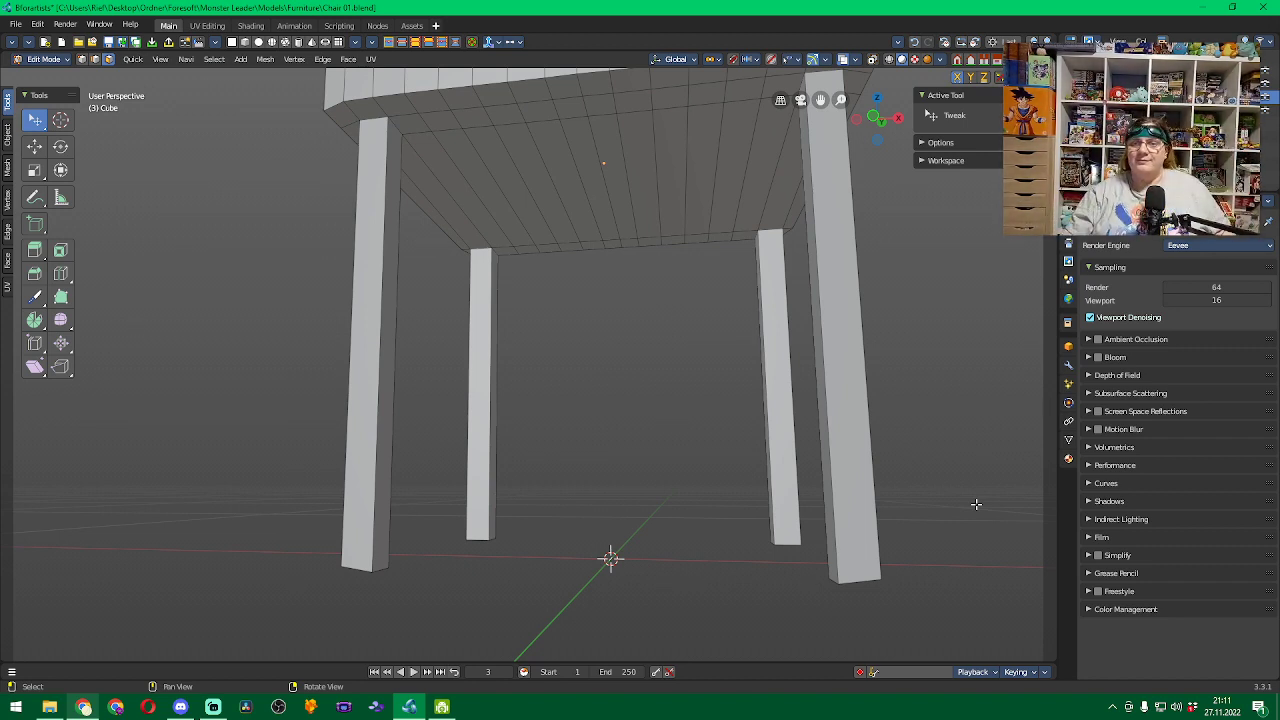
middle_click_drag(985, 542, 920, 424)
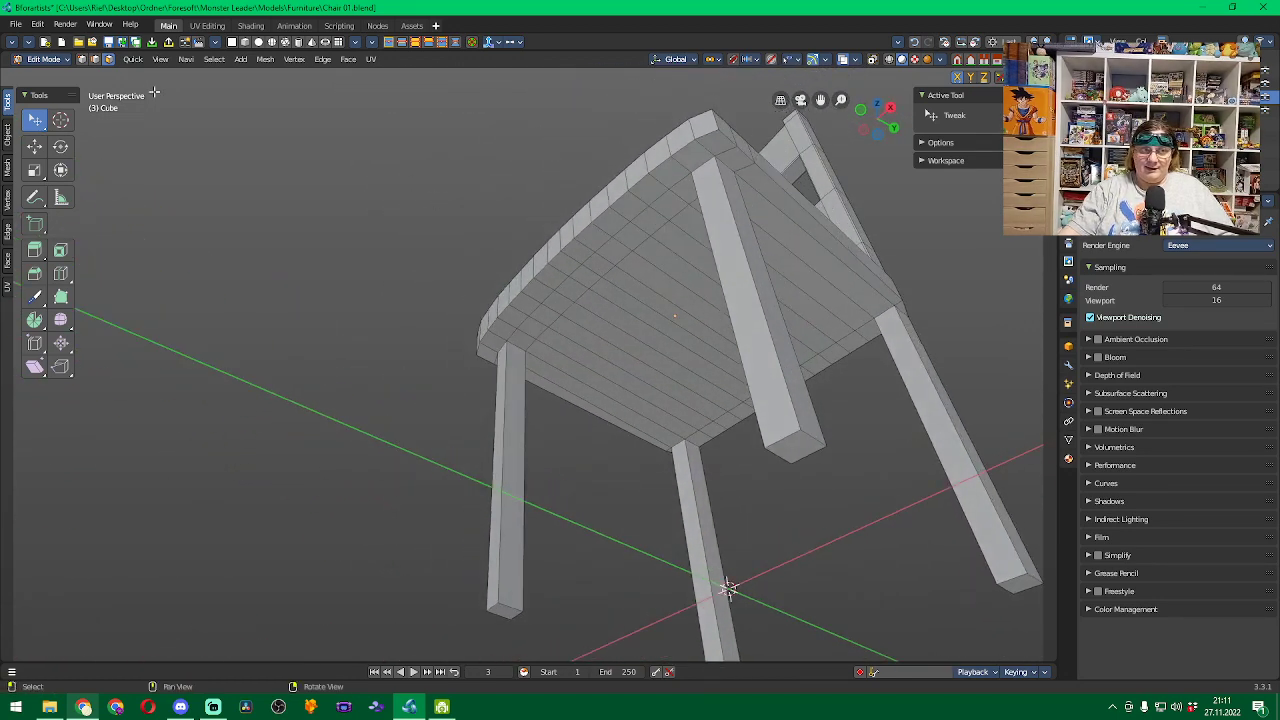
In edge mode, select the edges around the bottom ends of both front legs.
left_click(95, 59)
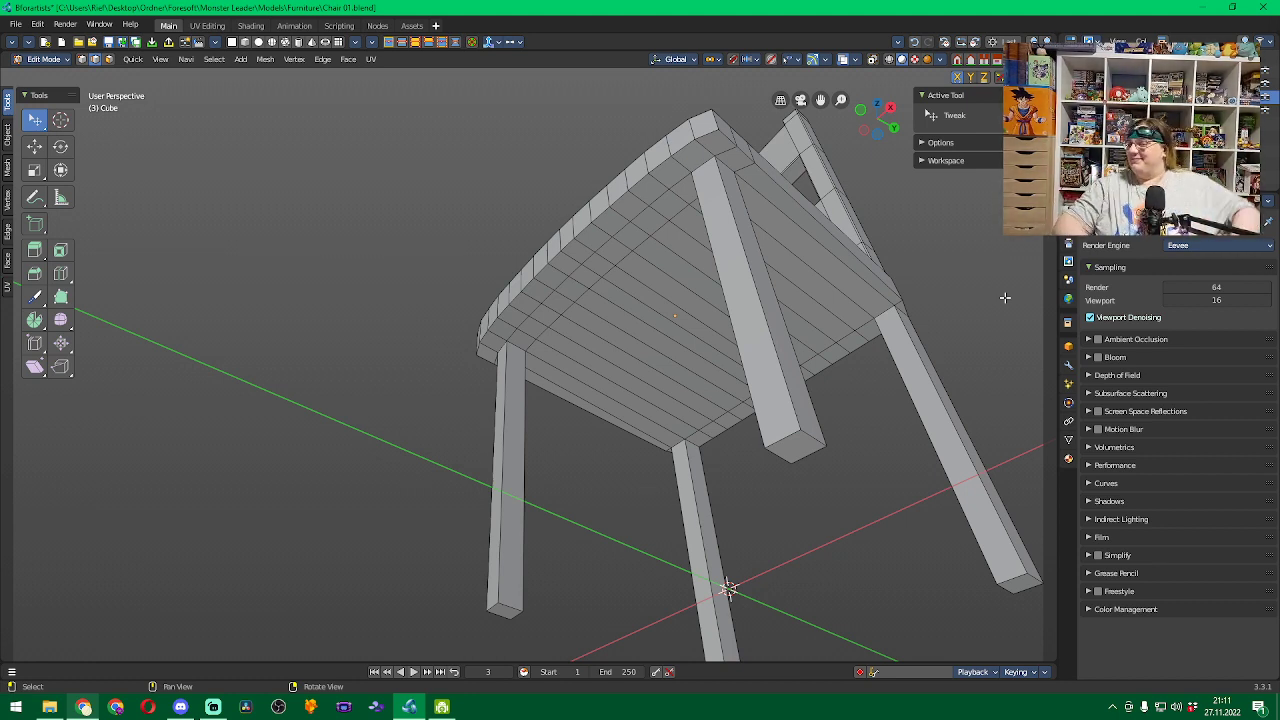
middle_click_drag(896, 429, 701, 451)
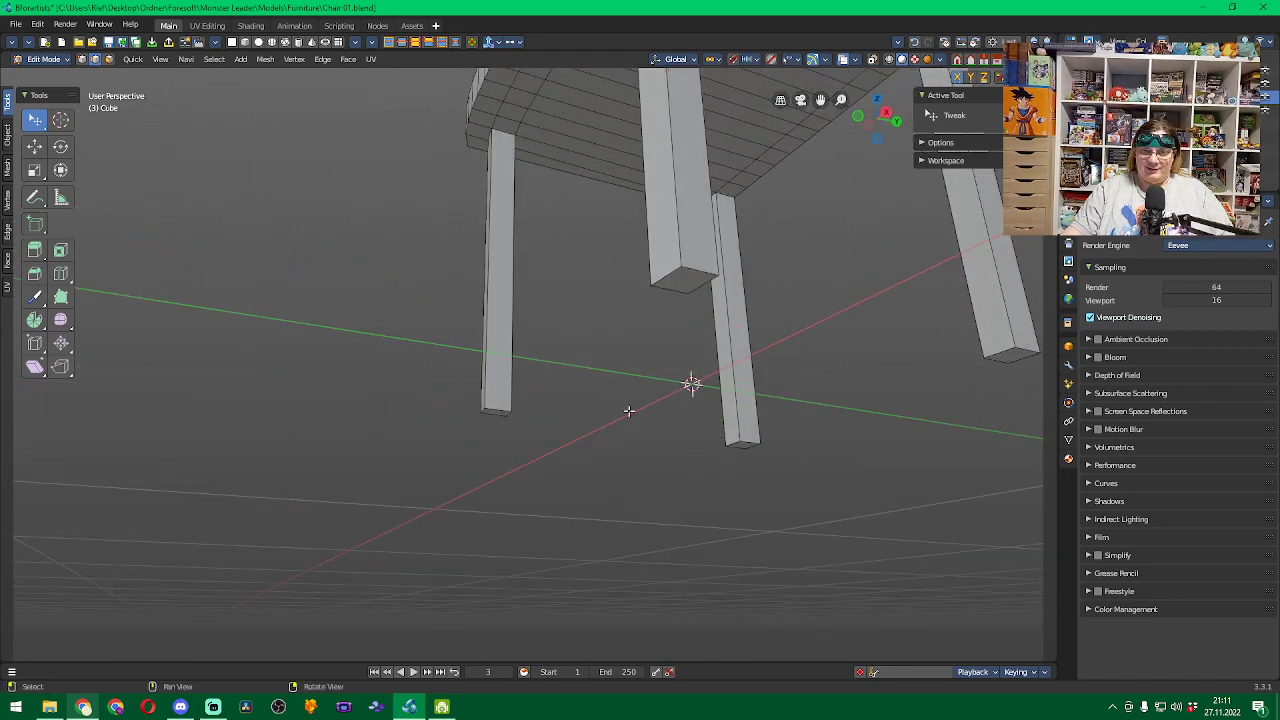
middle_click_drag(628, 411, 680, 343)
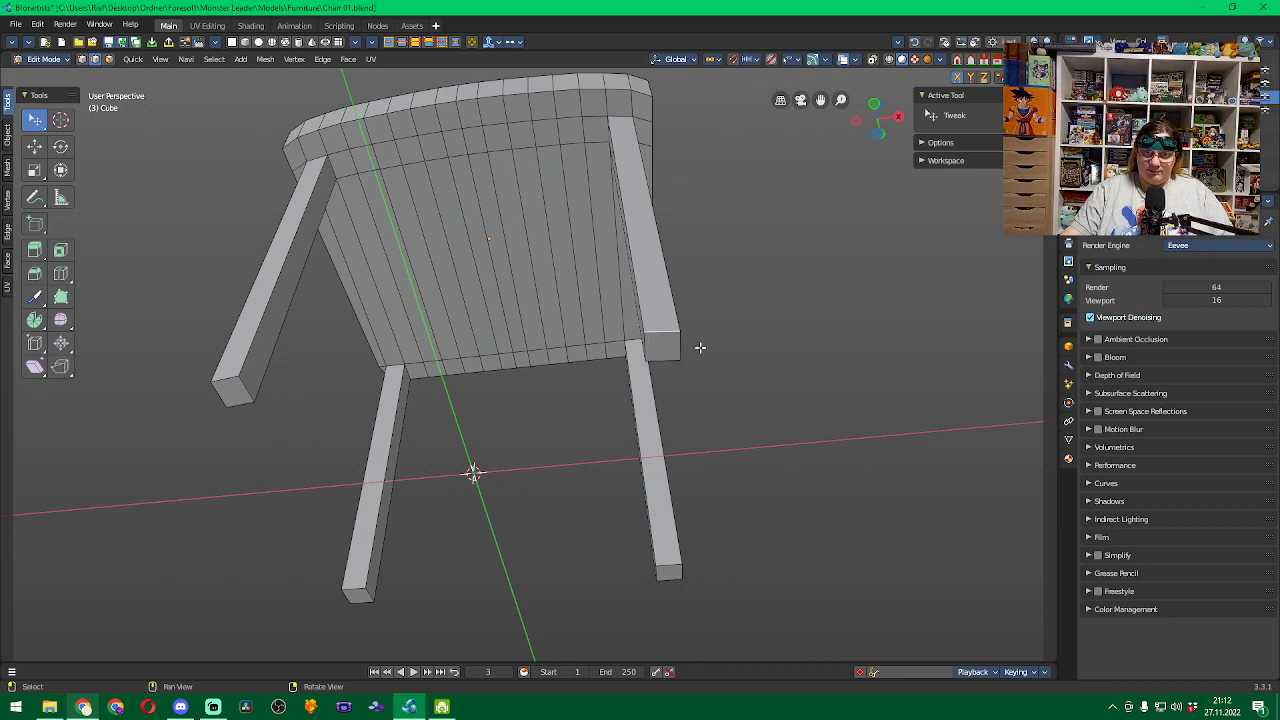
left_click(645, 341, "shift")
left_click(657, 358, "shift")
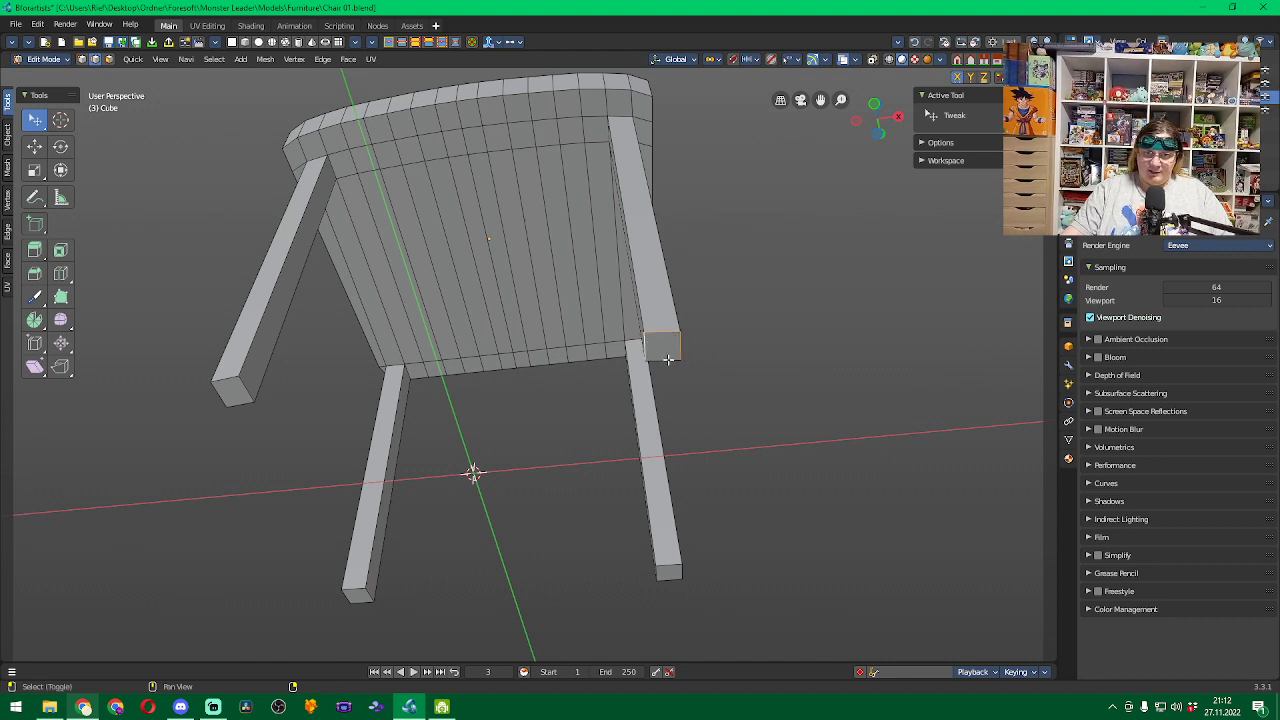
left_click(234, 402, "shift")
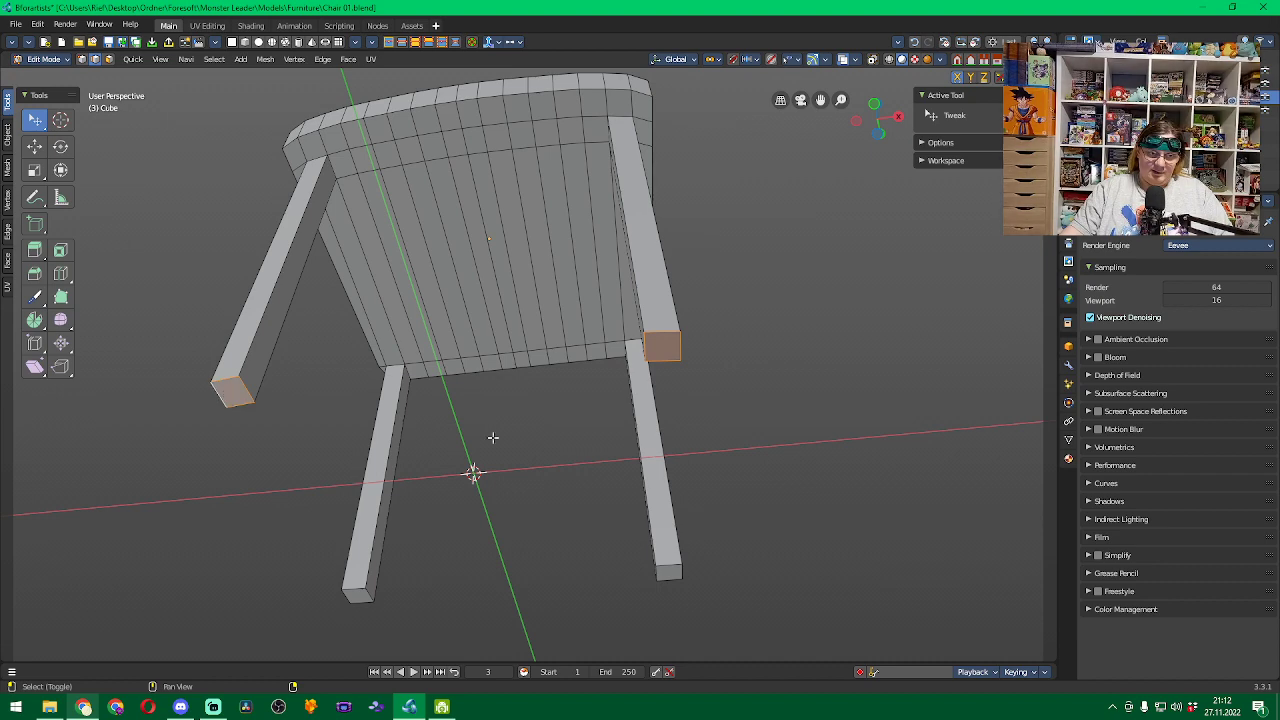
middle_click_drag(743, 396, 760, 468)
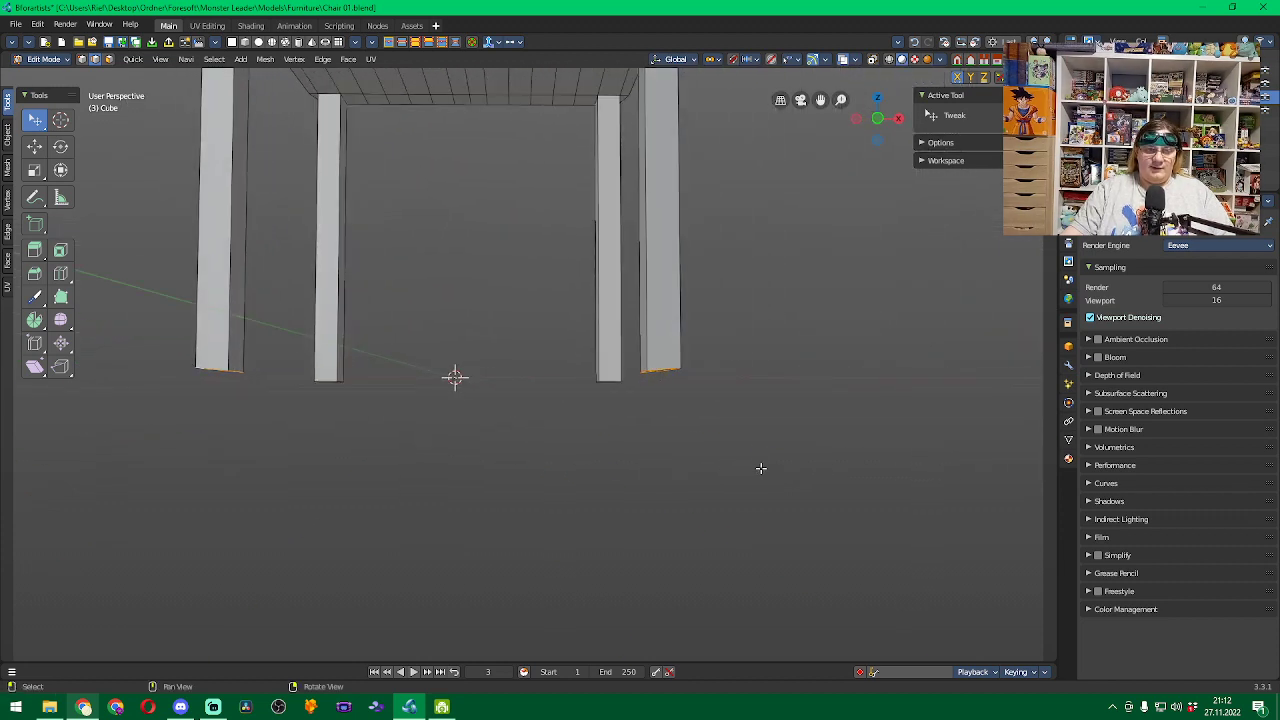
left_click(41, 261)
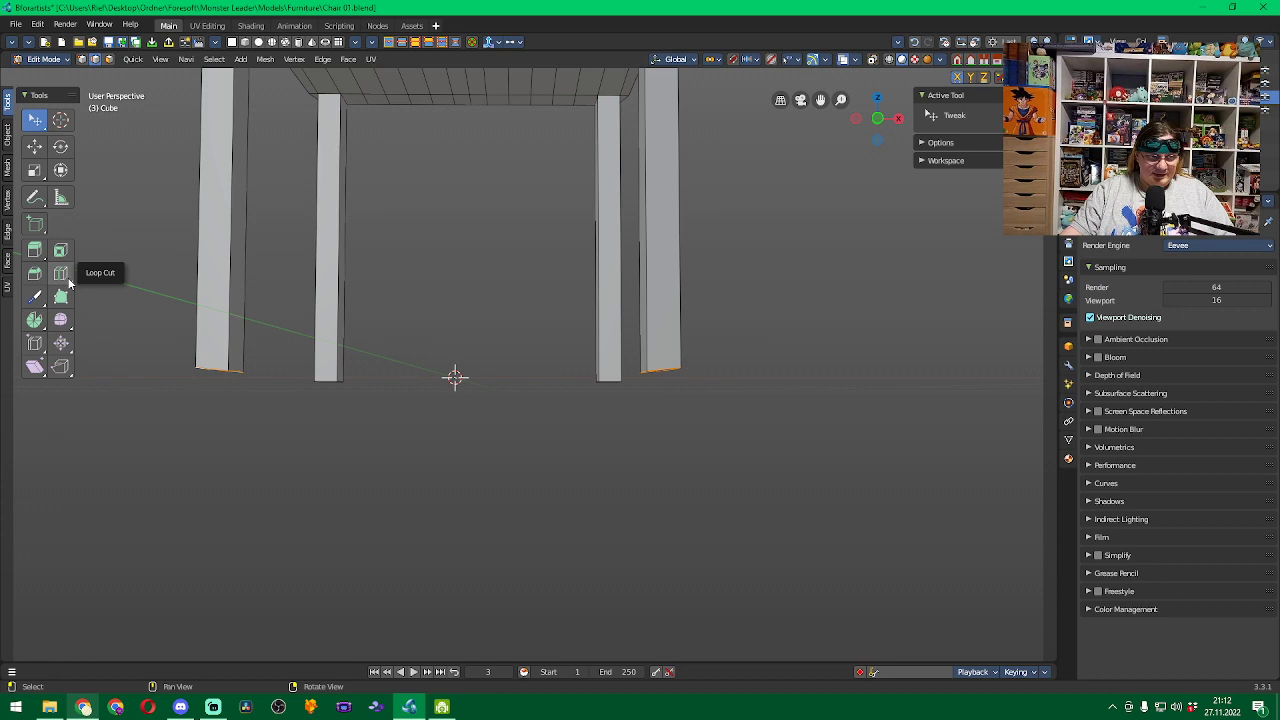
left_click(62, 276)
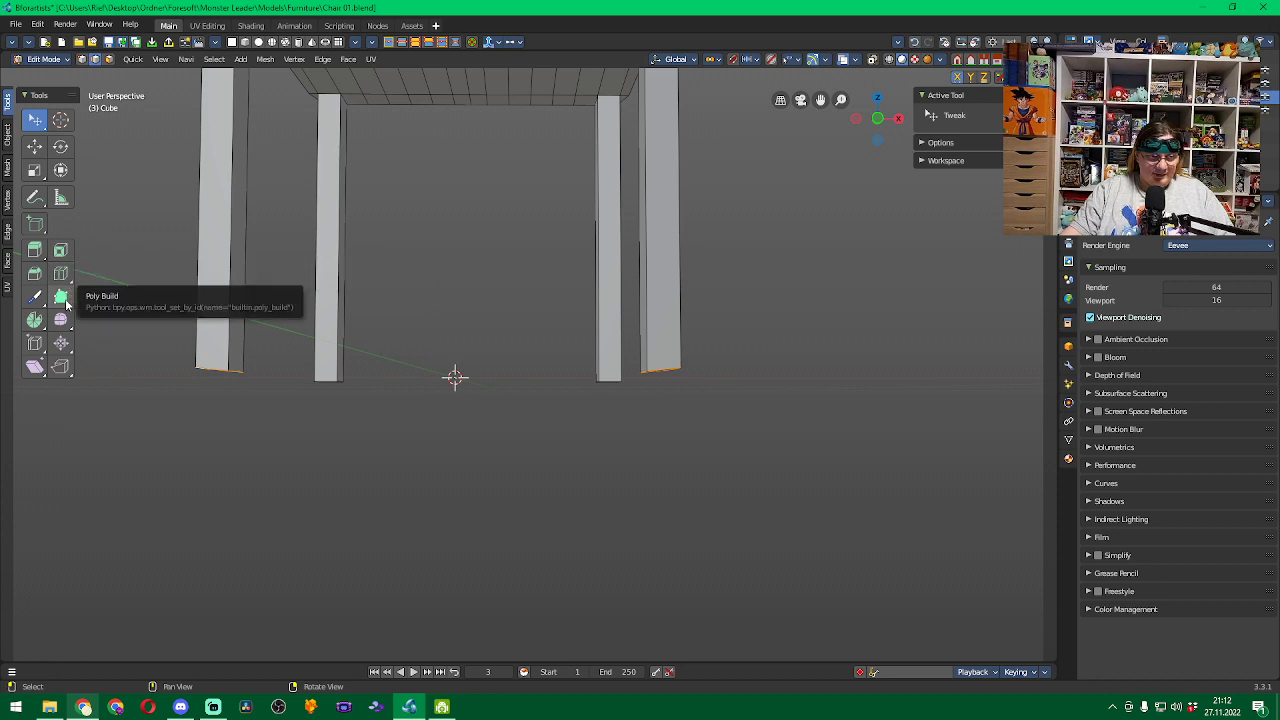
left_click(38, 320)
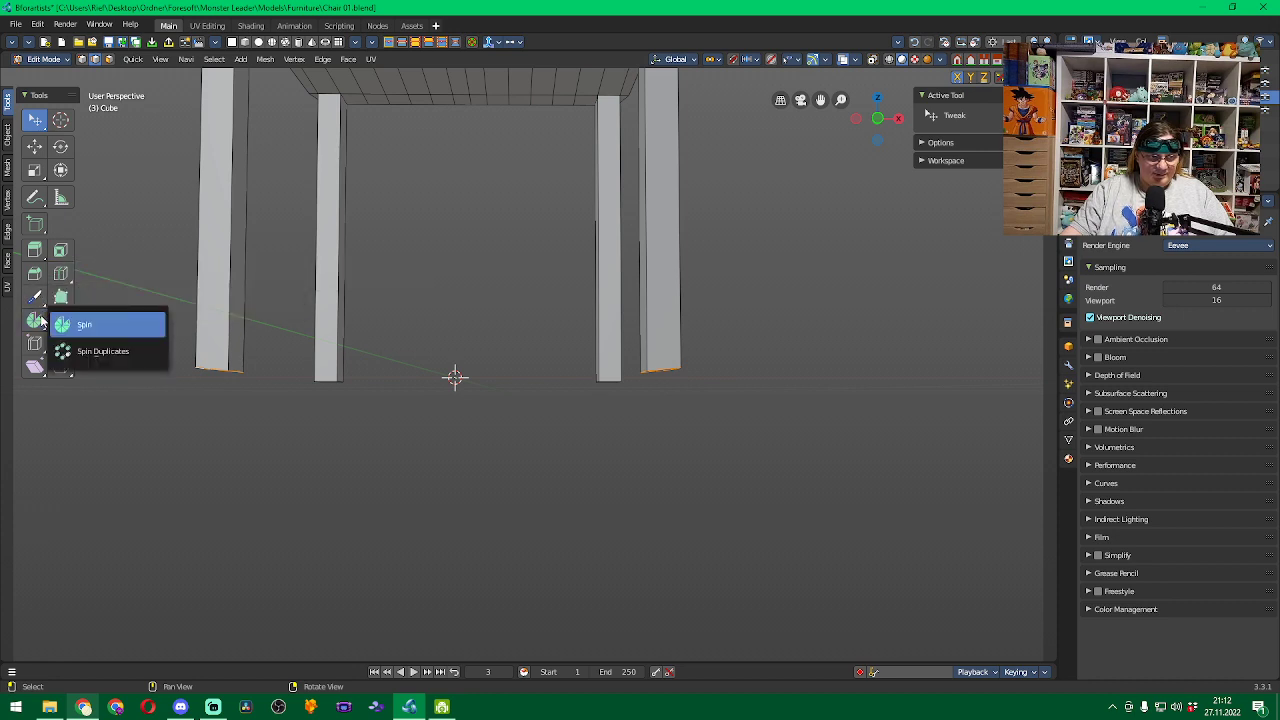
left_click(61, 322)
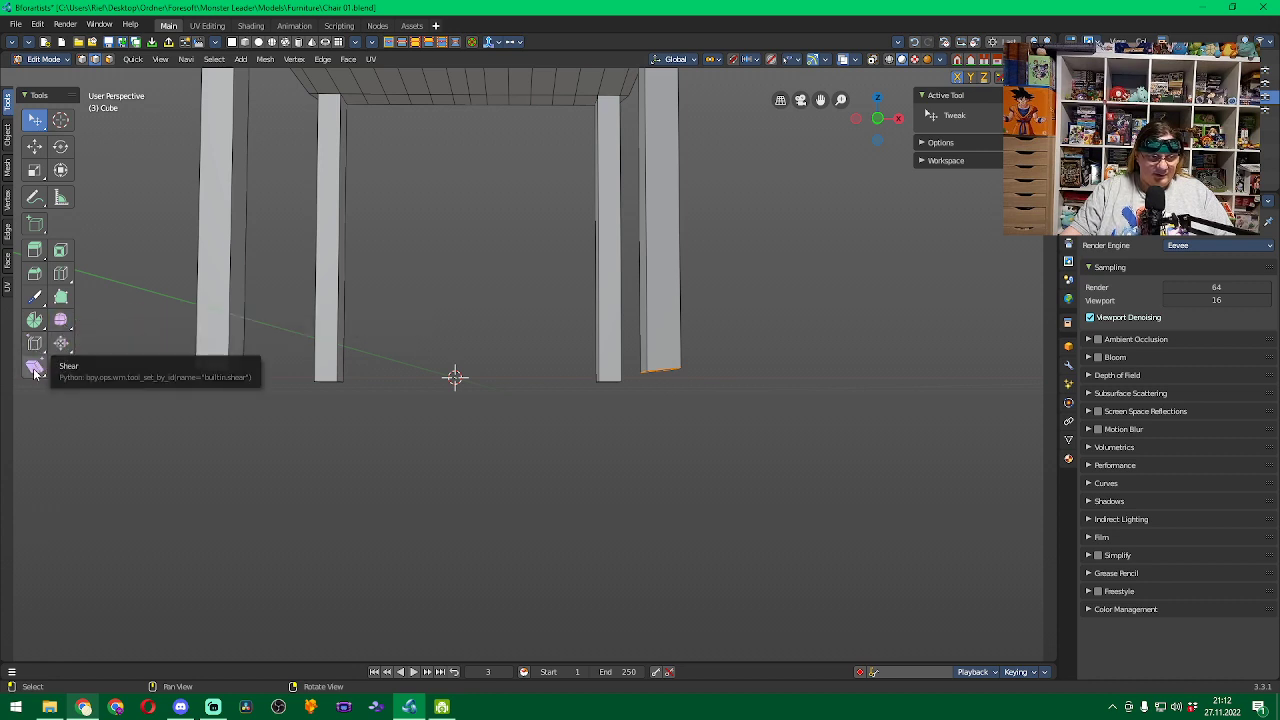
left_click(36, 372)
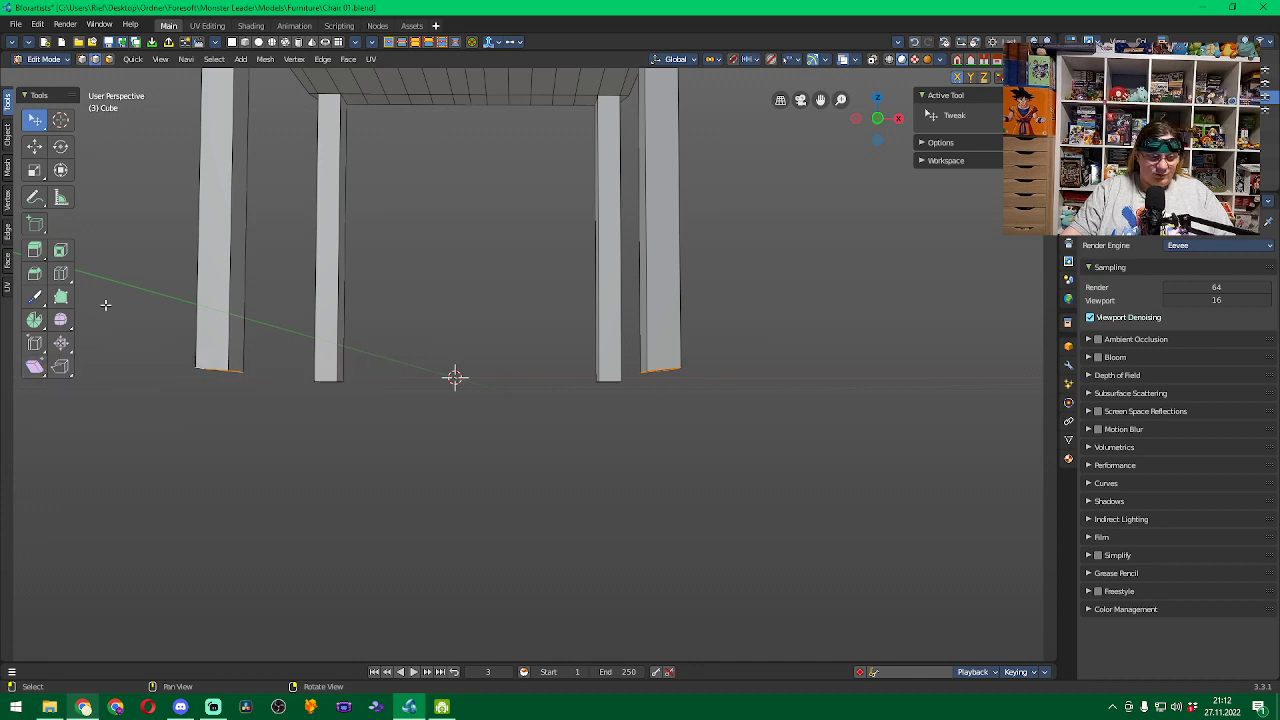
key("alt")
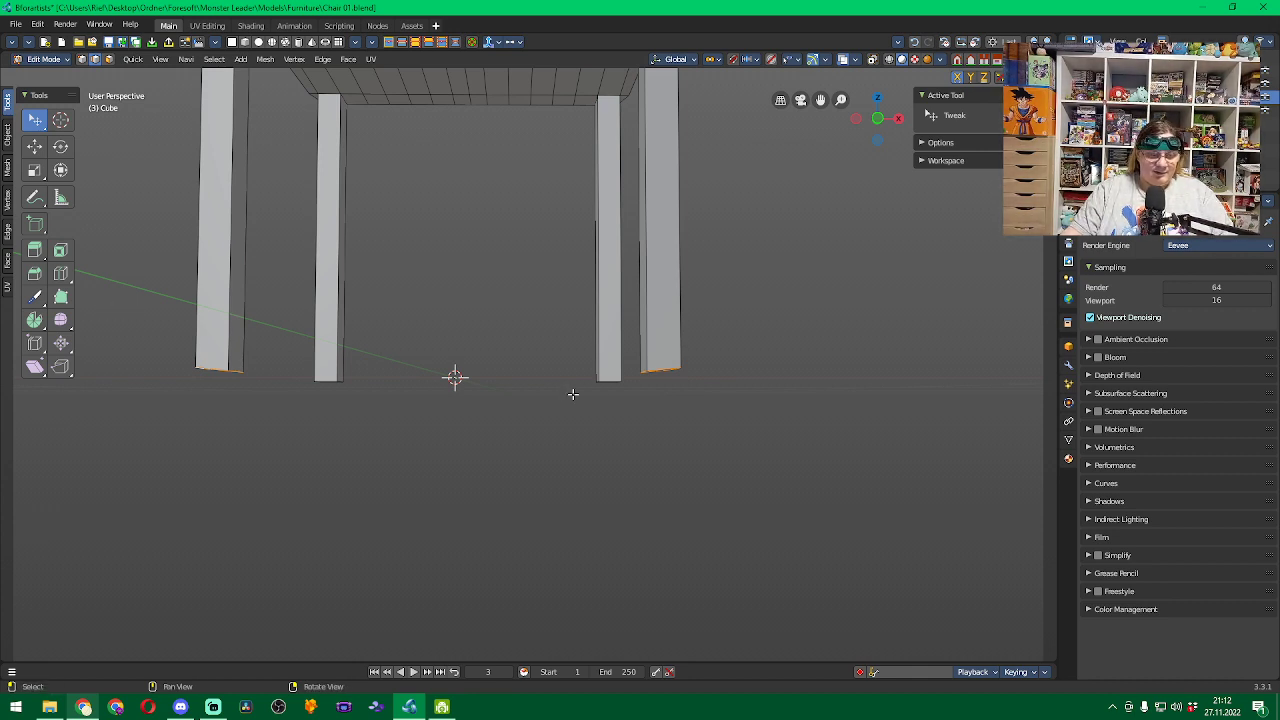
key("shift+space")
key("e")
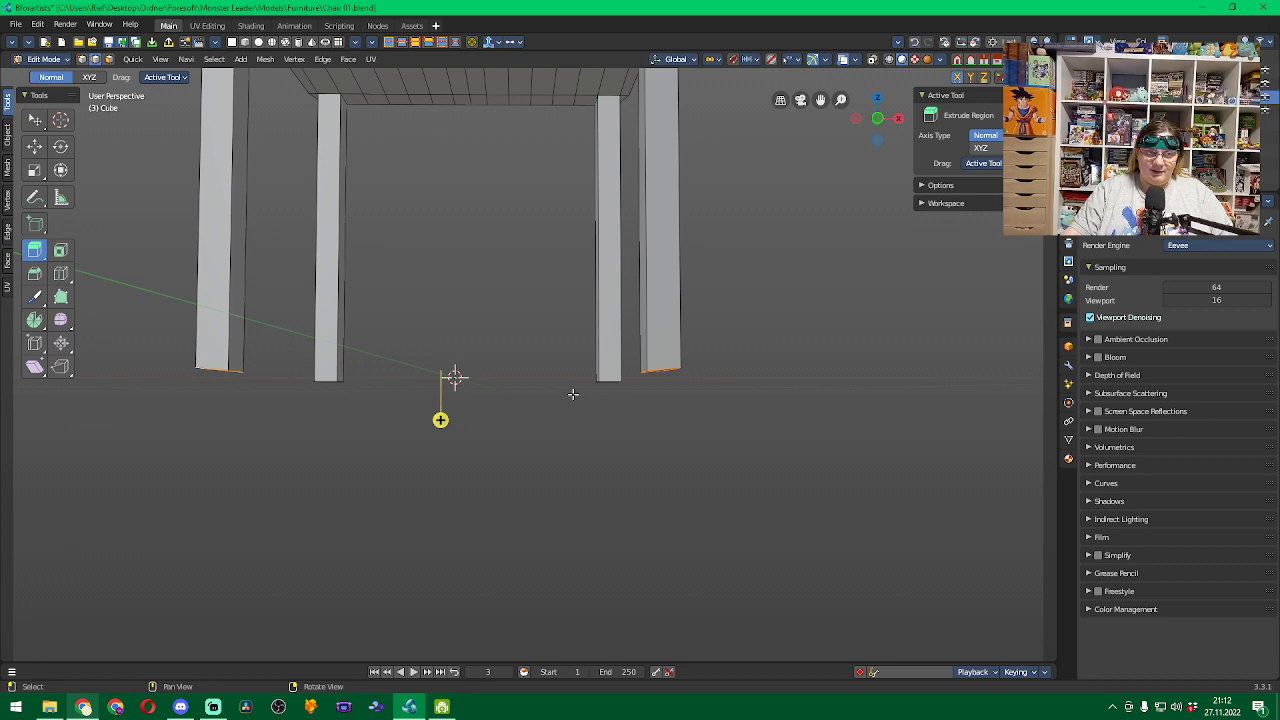
left_click(38, 124)
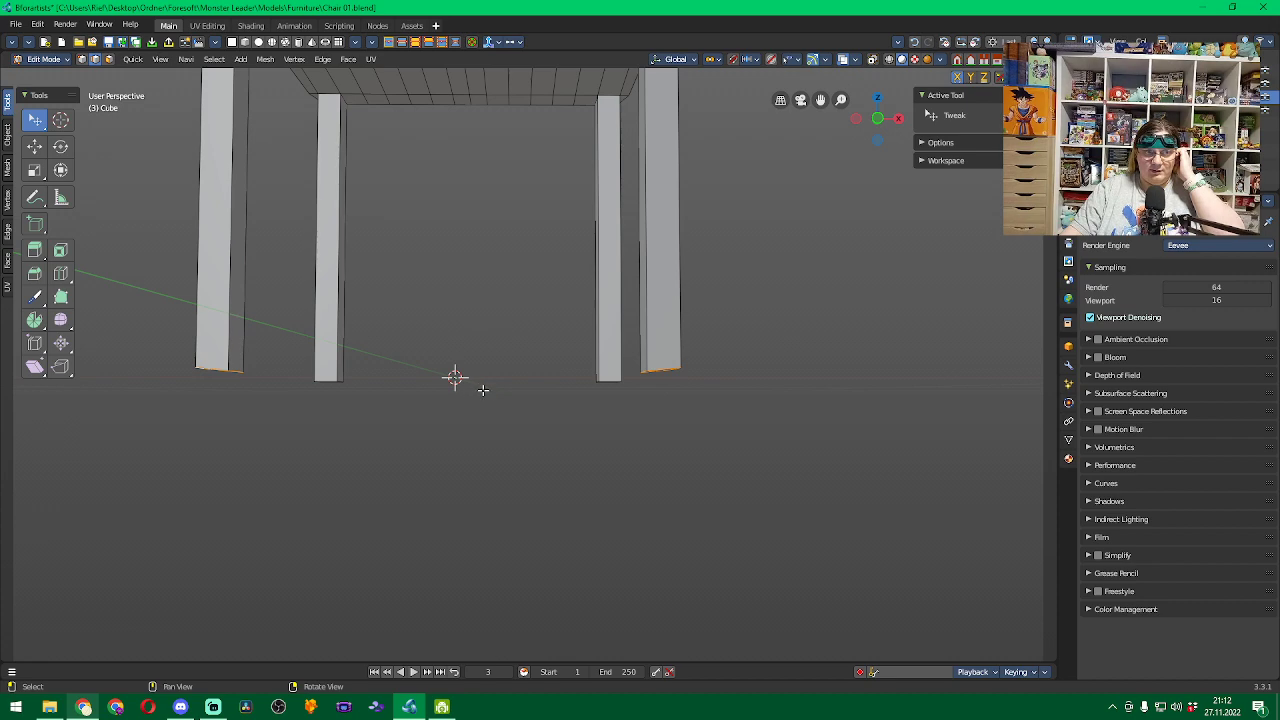
Try moving the selected bottom ends of the front legs down towards the floor, and clear the selection.
key("g")
key("z")
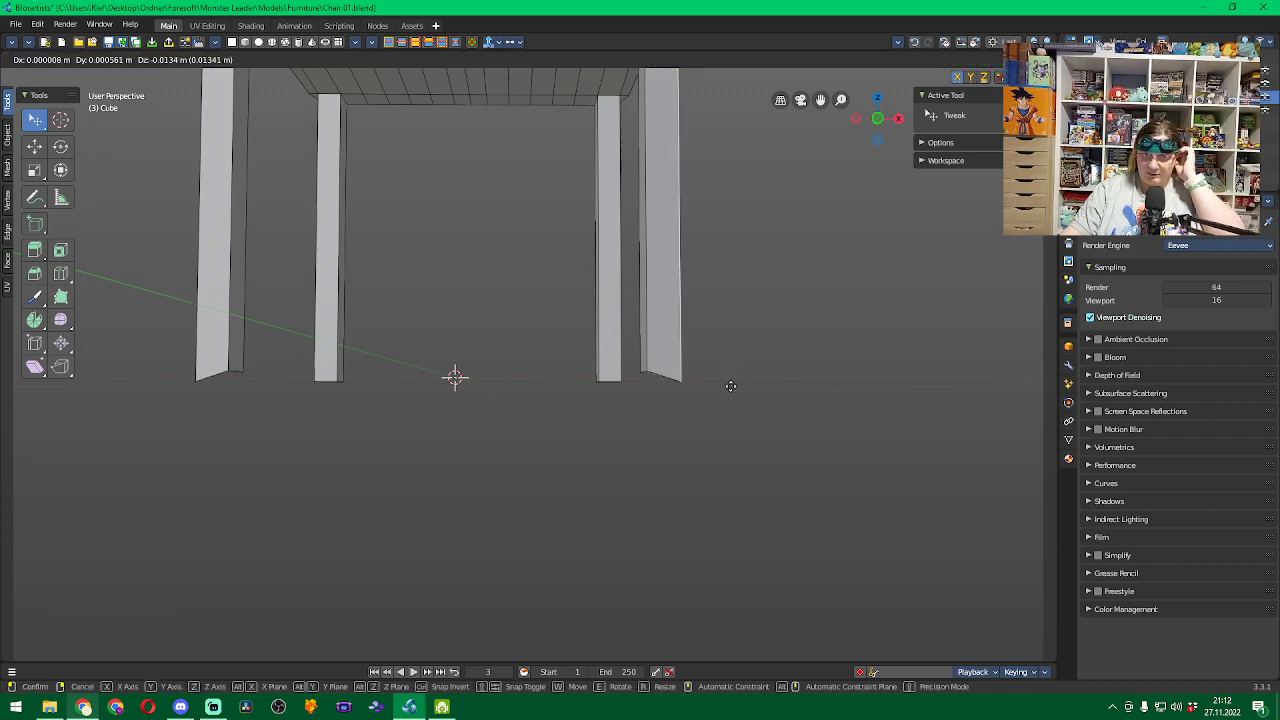
left_click(731, 404)
Select the edges around the bottom ends of both front legs from below.
middle_click_drag(737, 406, 770, 306)
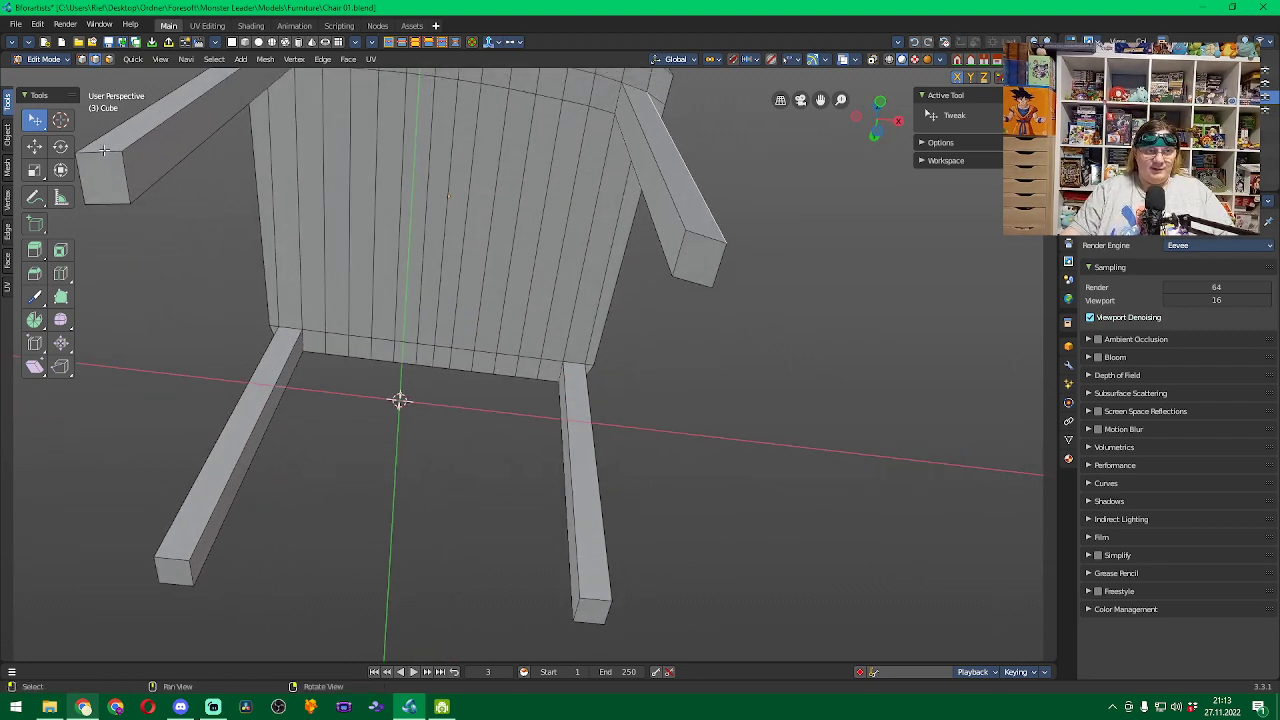
left_click(118, 190, "shift")
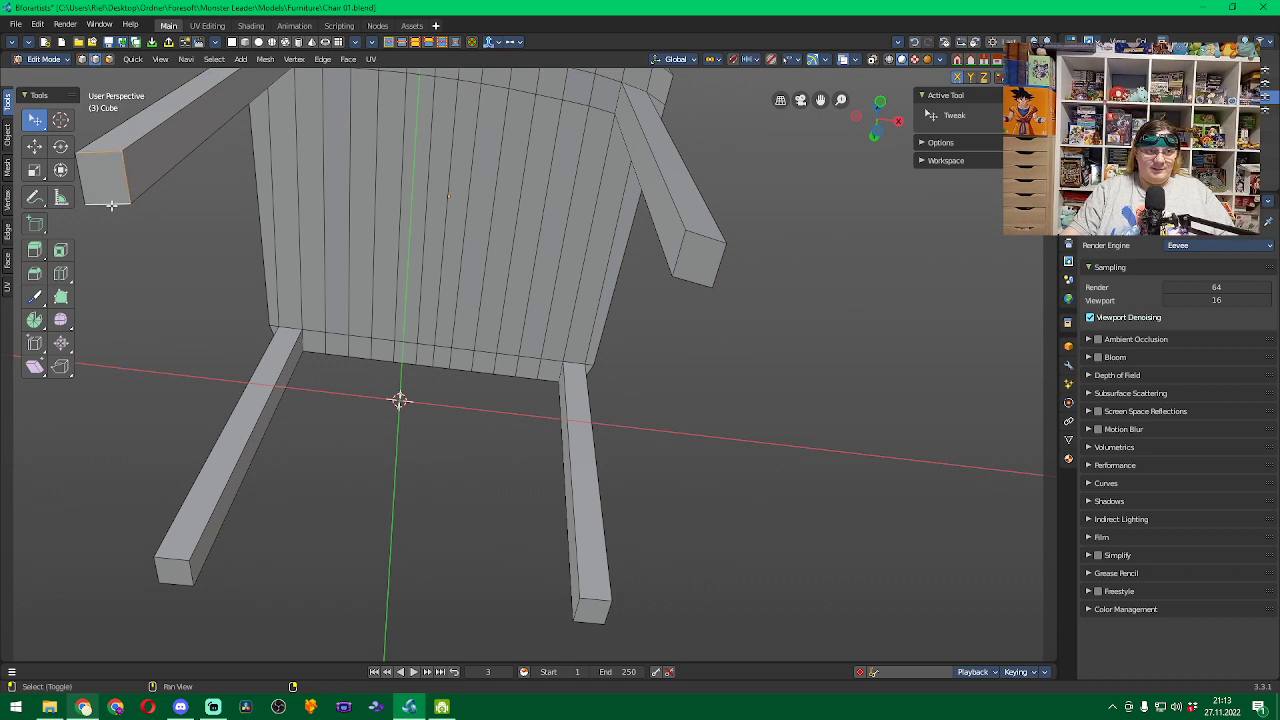
left_click(84, 180, "shift")
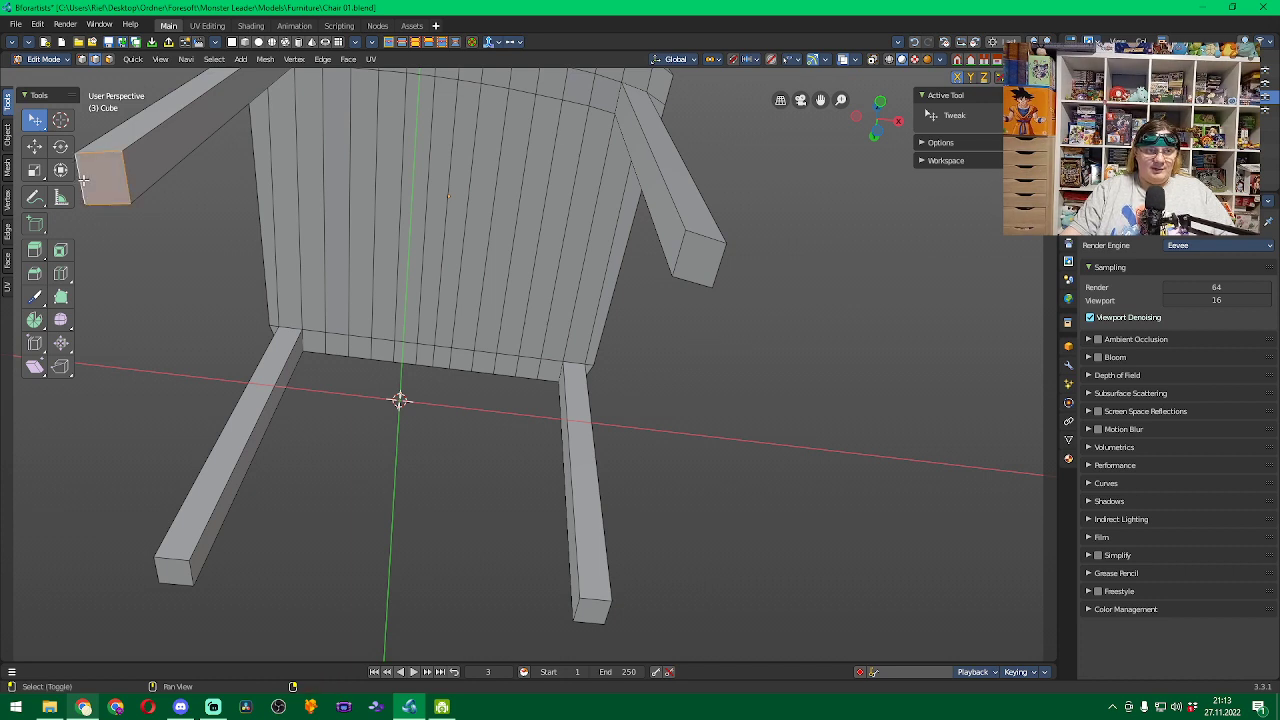
left_click(696, 236, "shift")
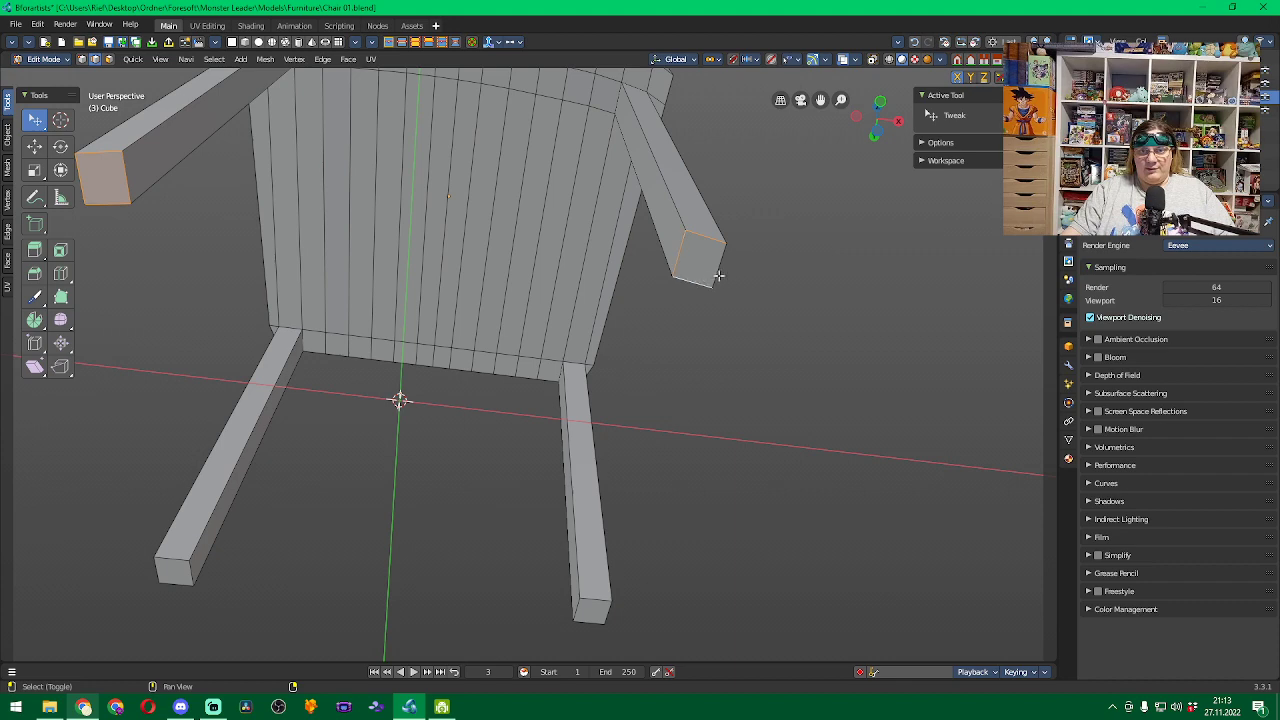
left_click(718, 268, "shift")
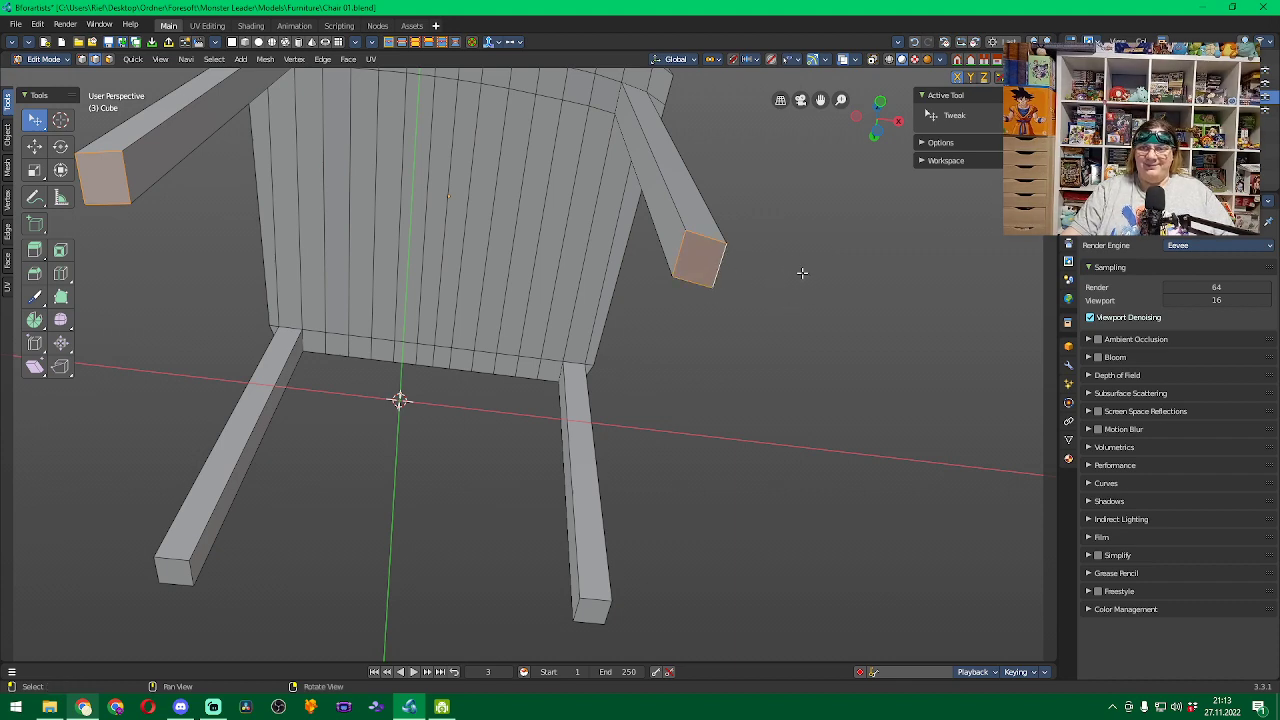
middle_click_drag(802, 272, 761, 334)
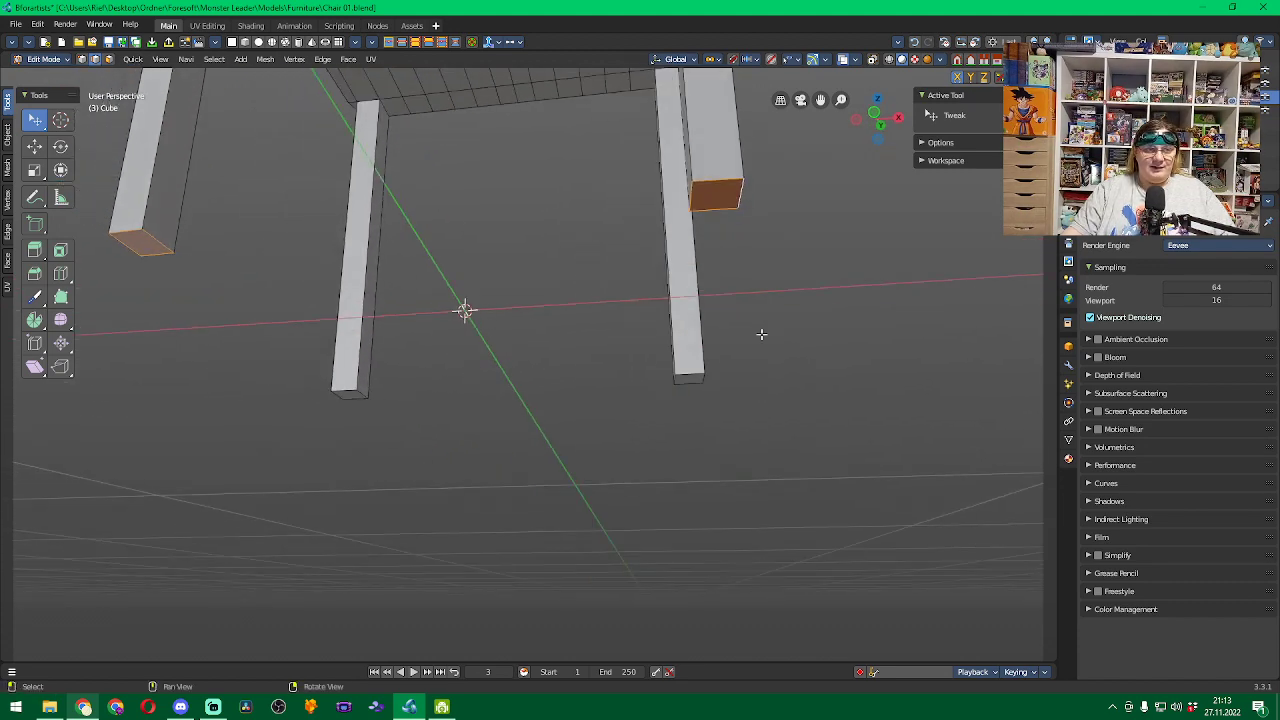
Flatten the bottom ends of the front legs by scaling the selected edges to 0 along Z, and clear the selection.
left_click(36, 174)
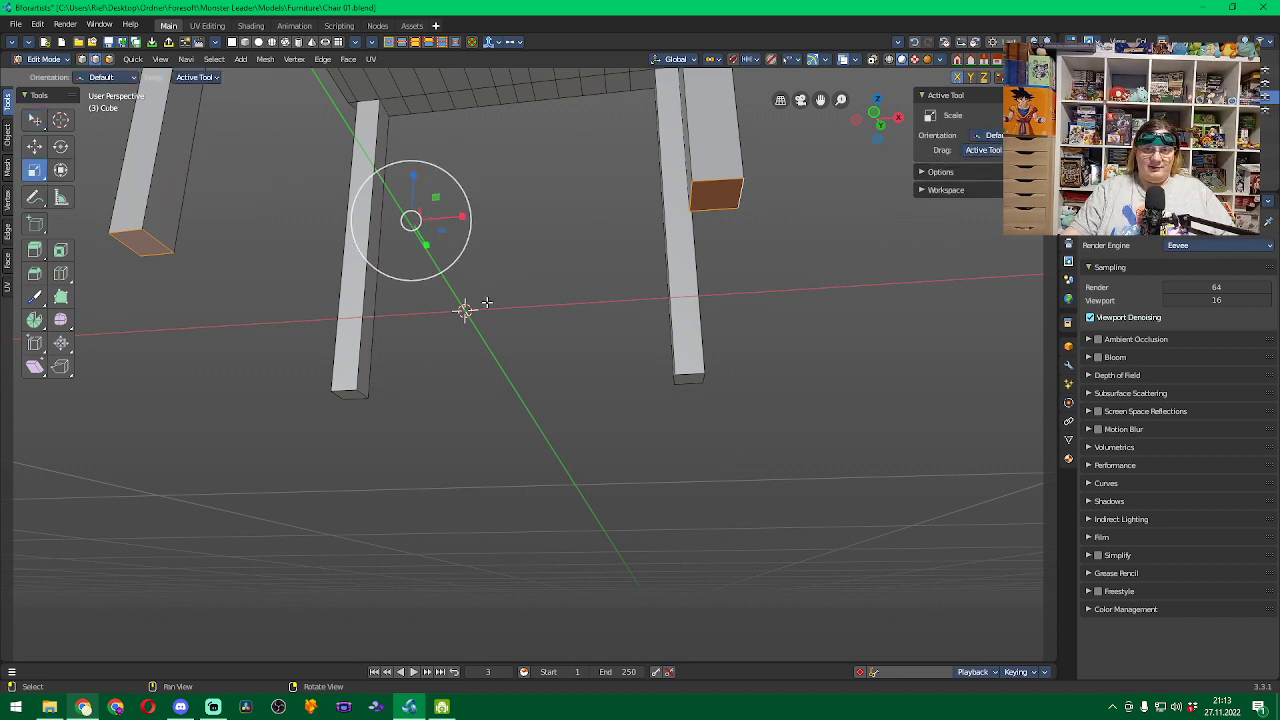
middle_click_drag(500, 288, 515, 315)
middle_click_drag(517, 336, 520, 337)
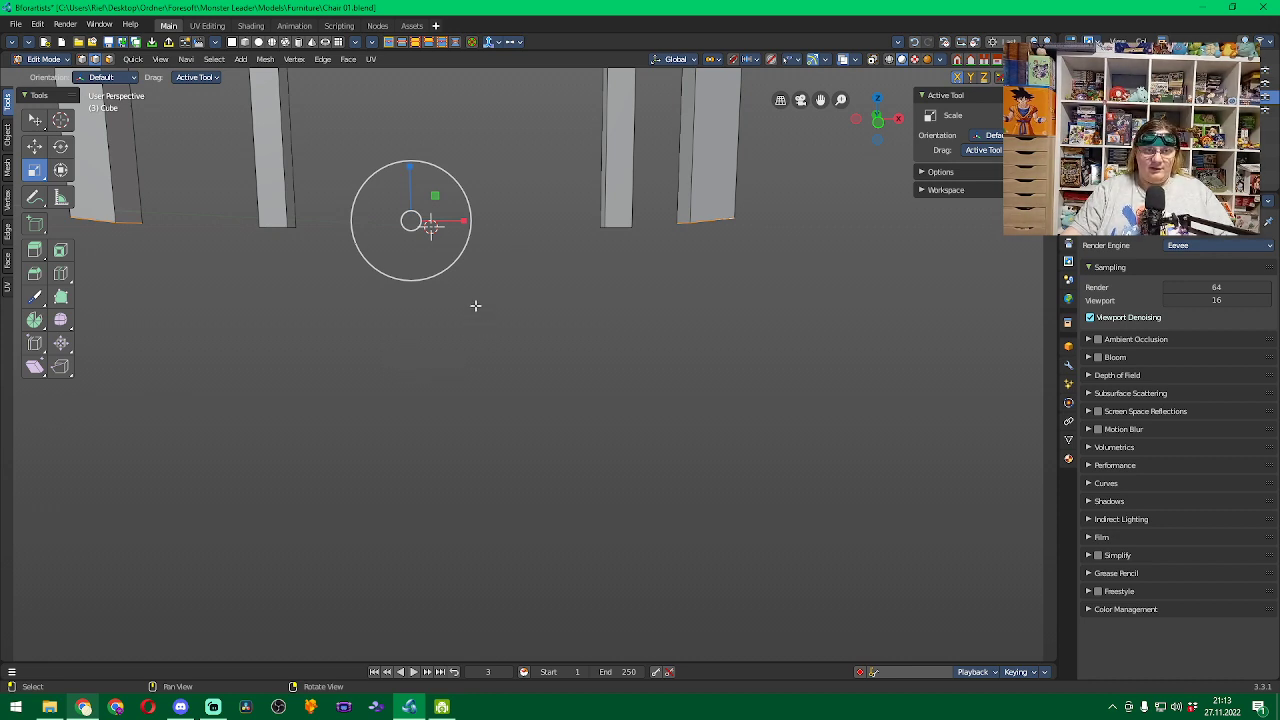
middle_click_drag(534, 311, 380, 354)
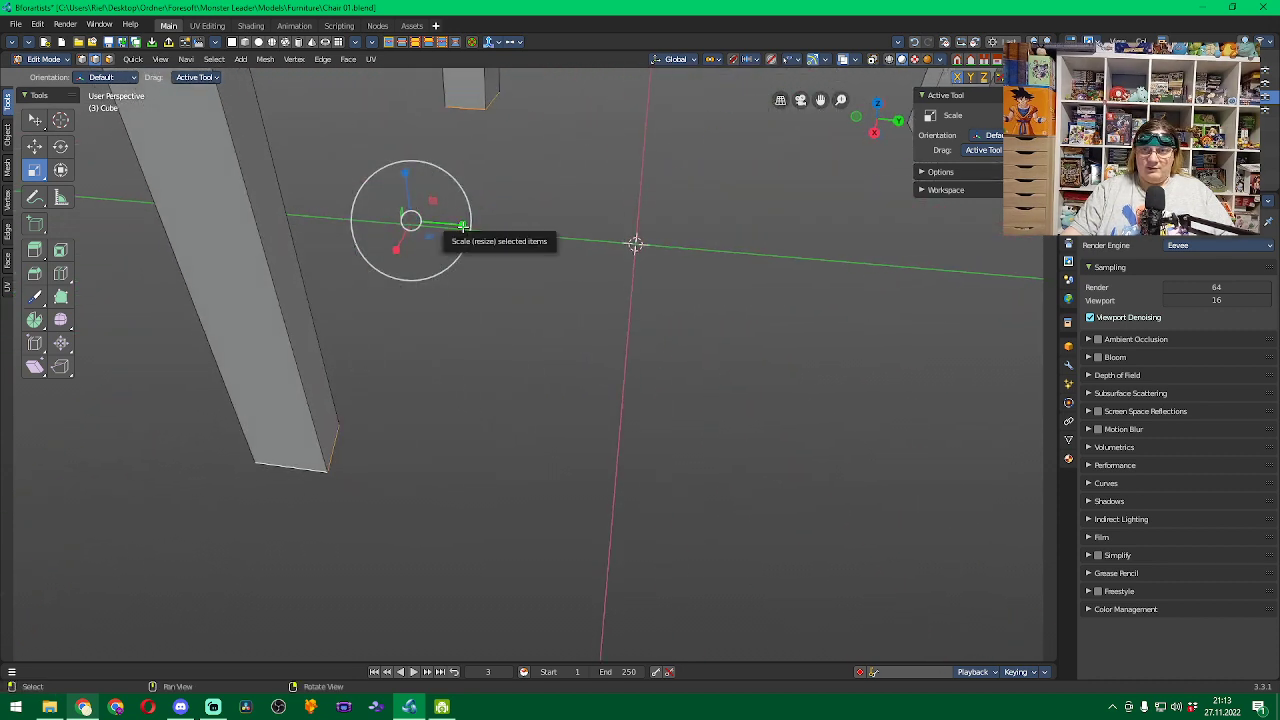
middle_click_drag(432, 334, 473, 155)
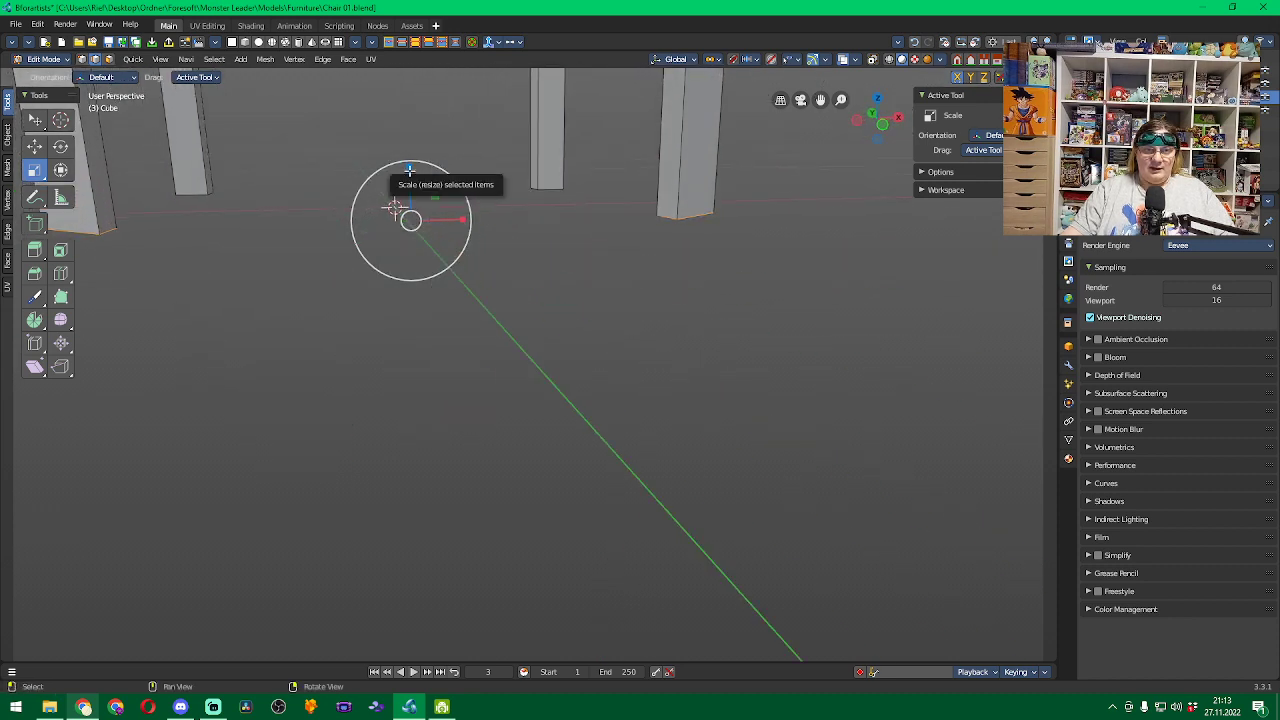
left_click_drag(409, 172, 409, 188)
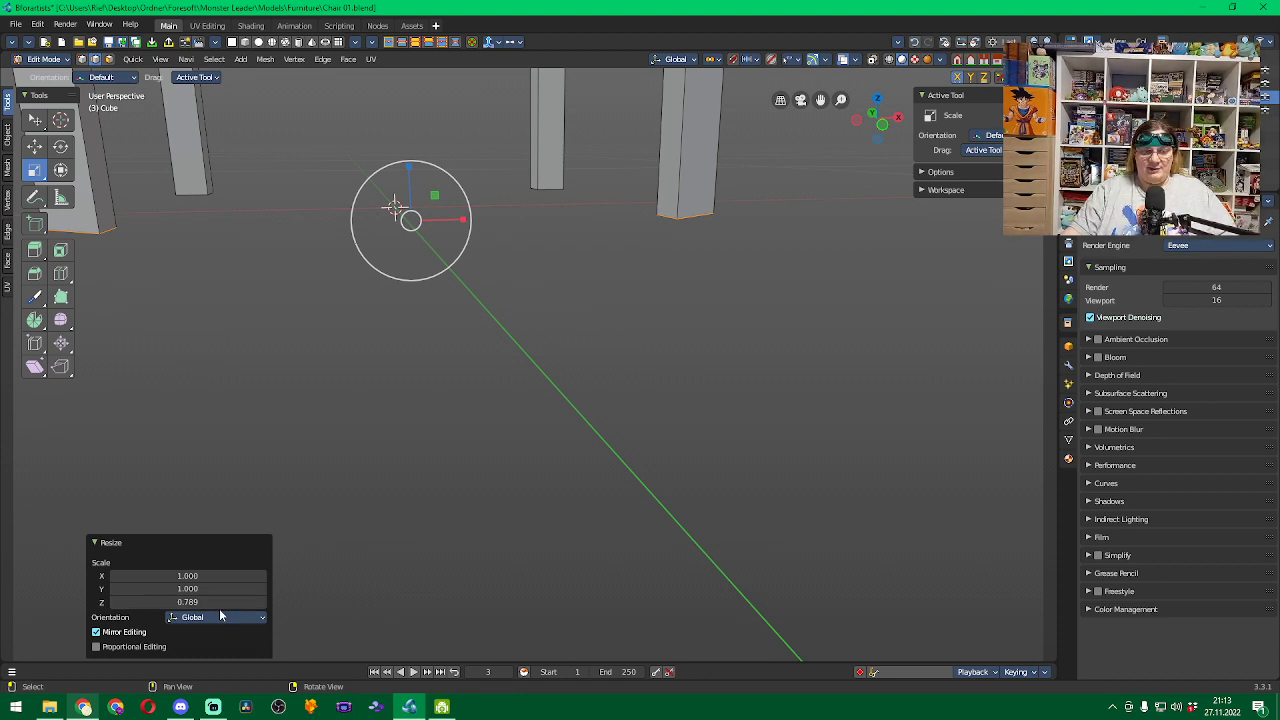
mouse_move(601, 447)
middle_mouse_down("alt")
mouse_move(617, 431)
mouse_move(608, 438)
middle_mouse_up("alt")
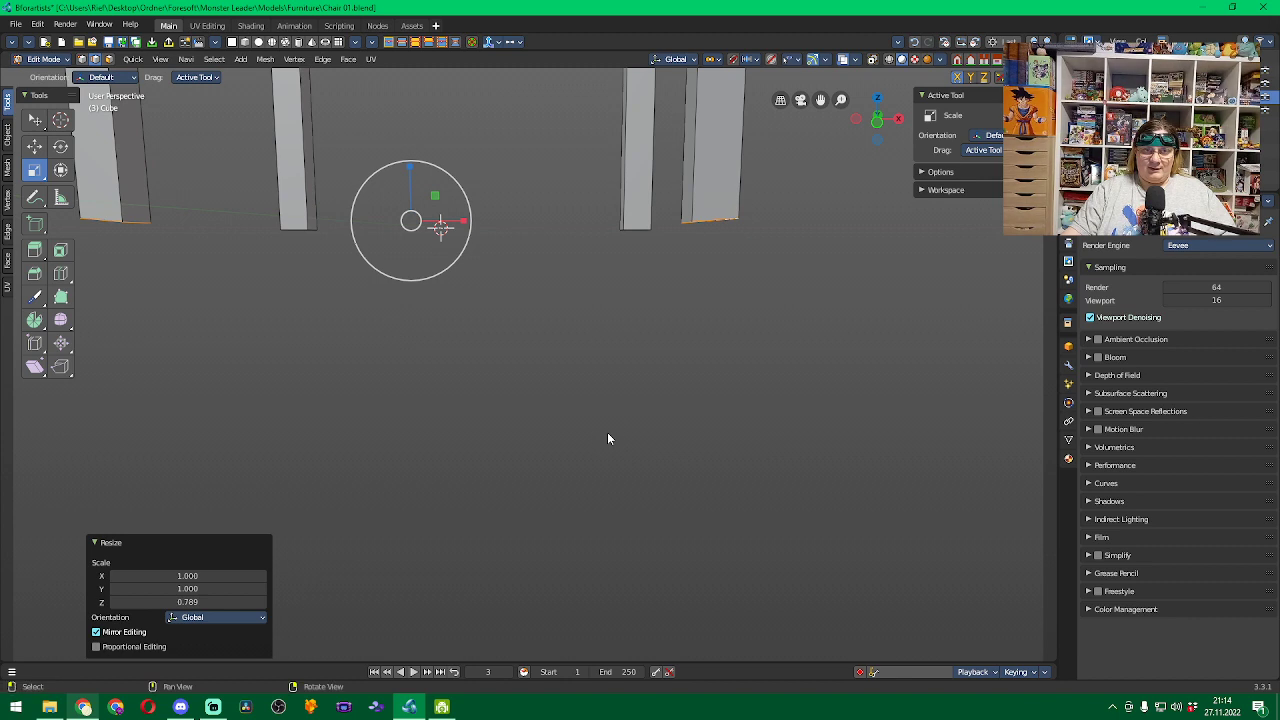
left_click(192, 602)
type("0")
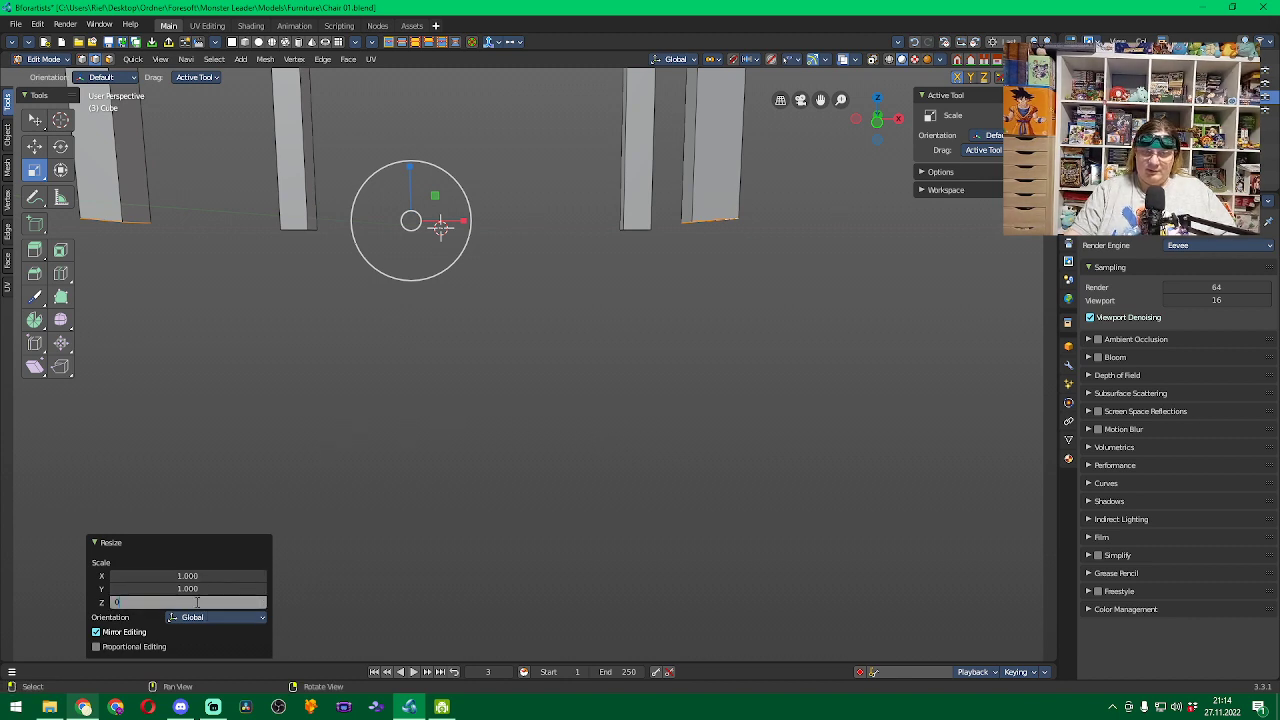
key("Return")
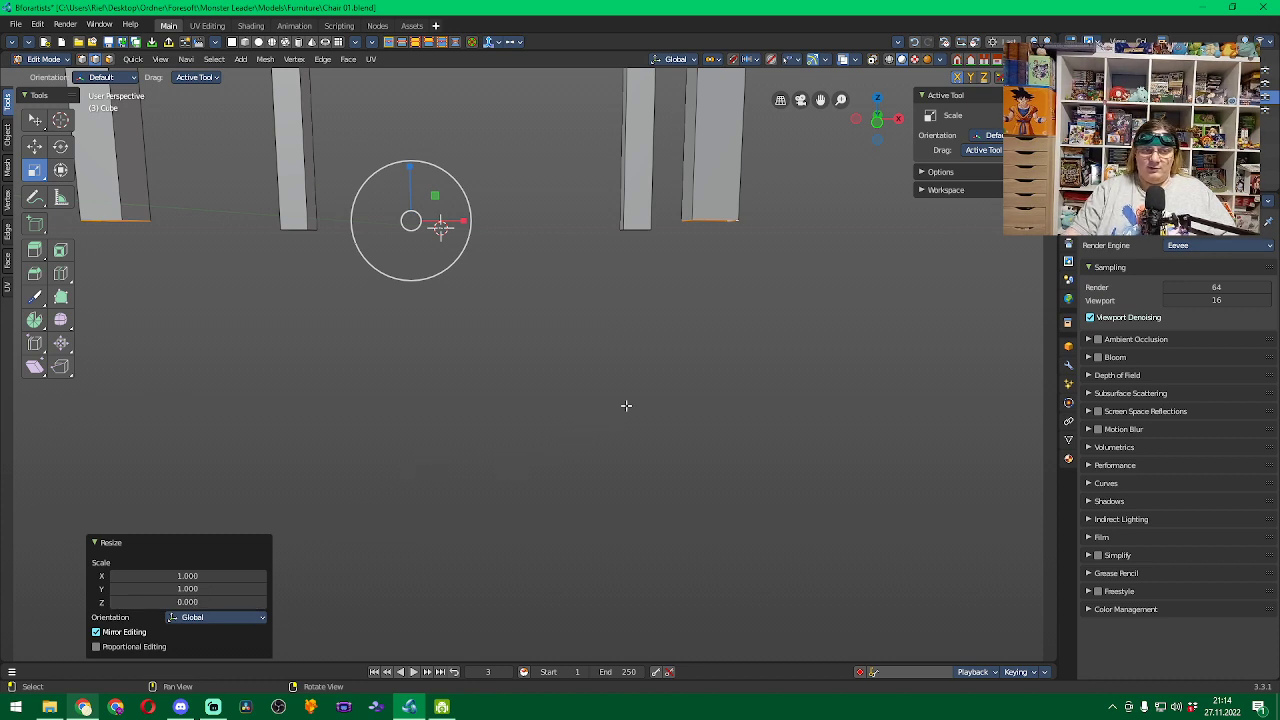
left_click(703, 365)
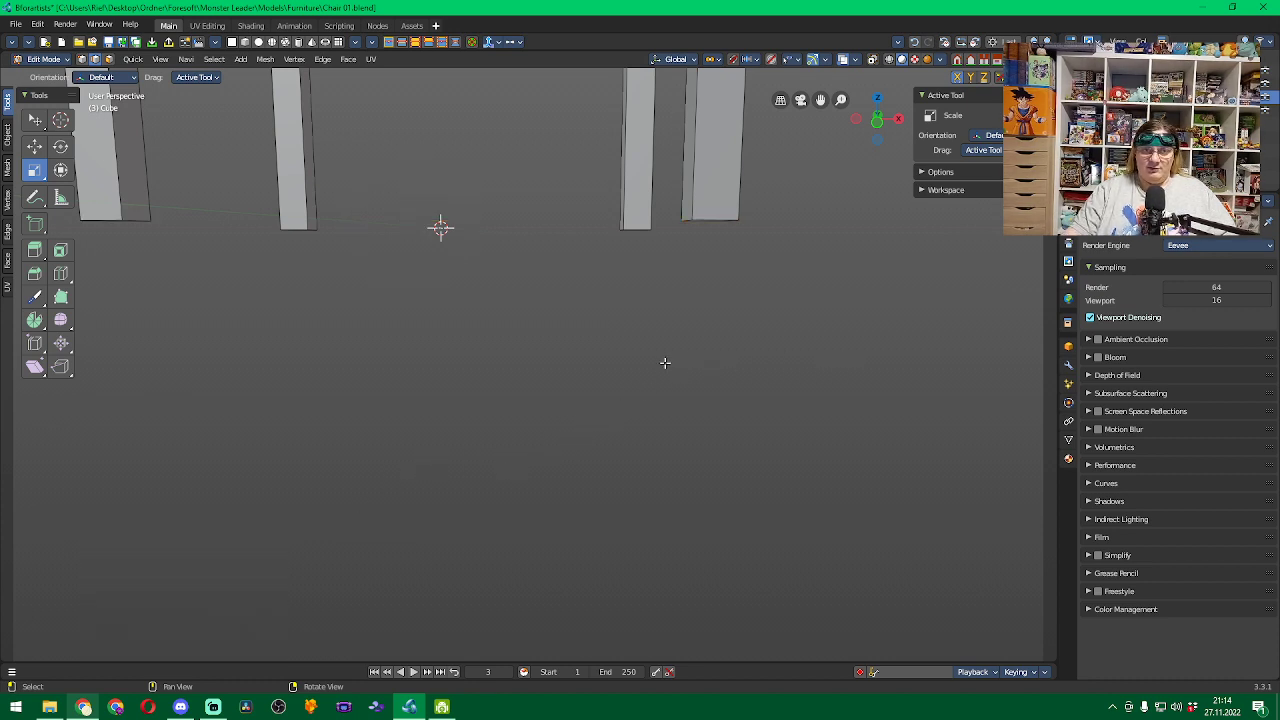
Examine the bottom ends of the four legs against the floor line in front view and from below.
left_click(877, 120)
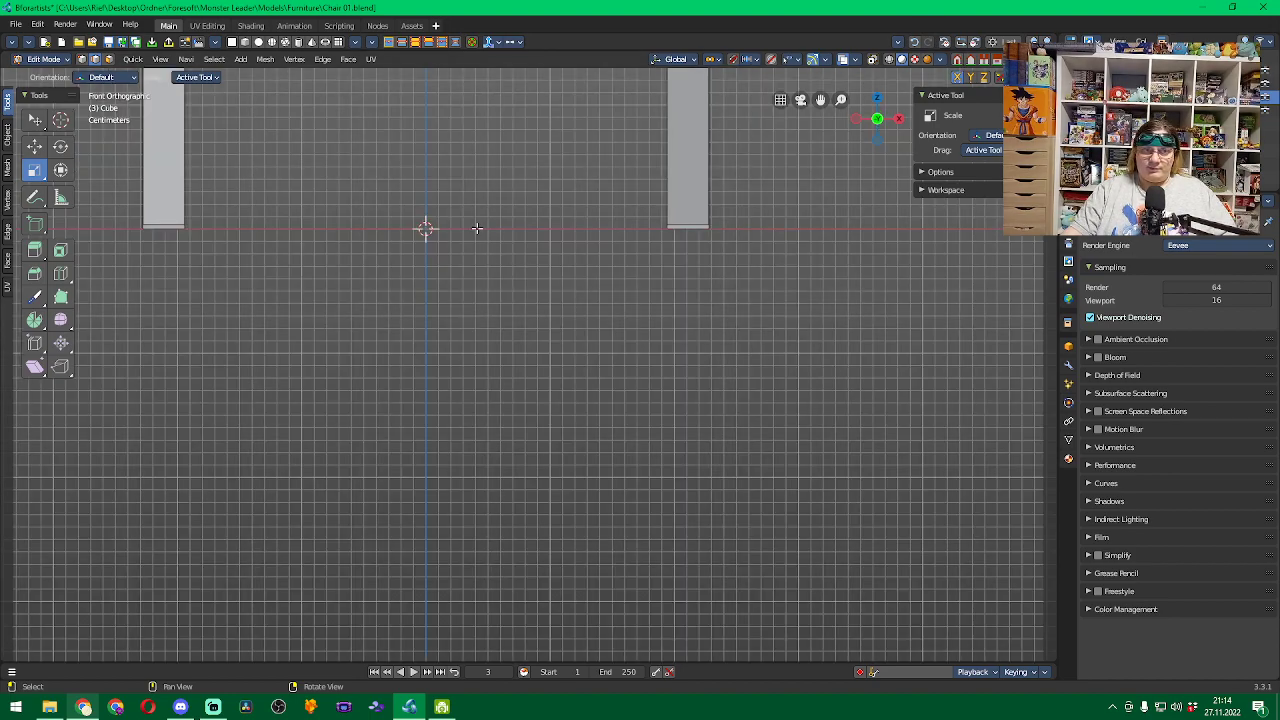
middle_click_drag(475, 285, 449, 471, "shift")
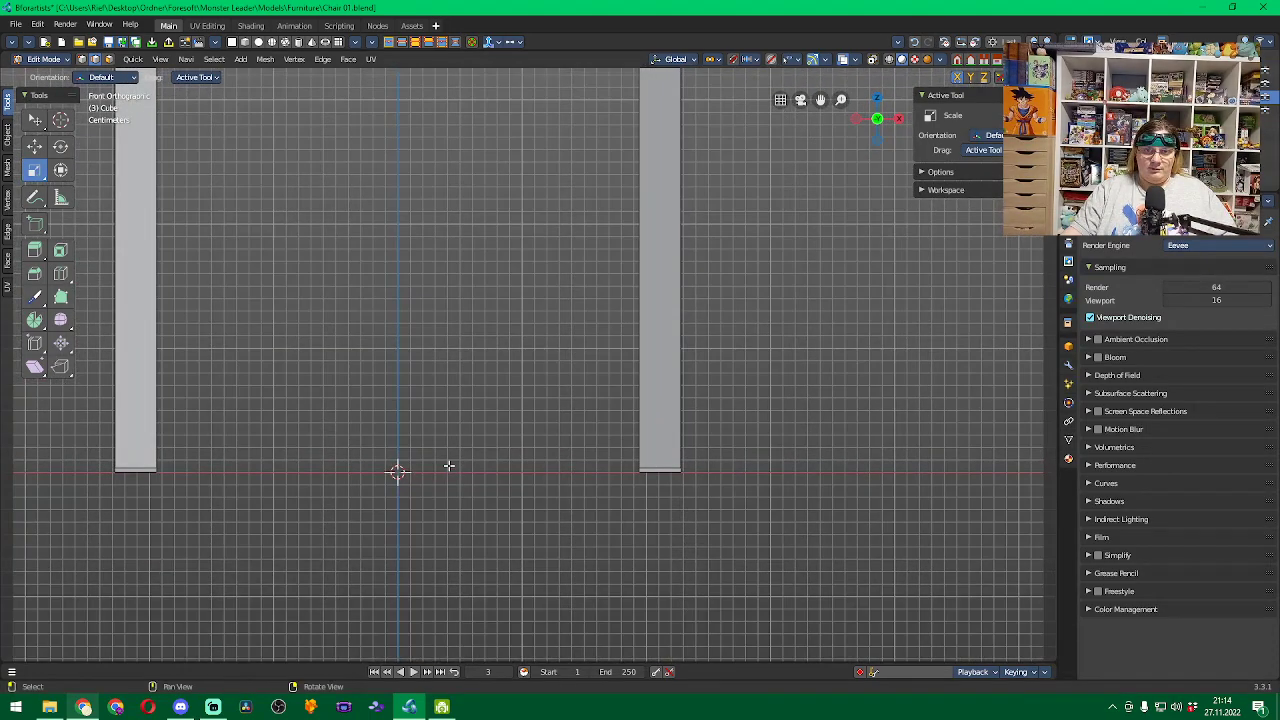
scroll(453, 443, "down", 4)
middle_click_drag(451, 351, 446, 374, "shift")
scroll(554, 451, "up", 6)
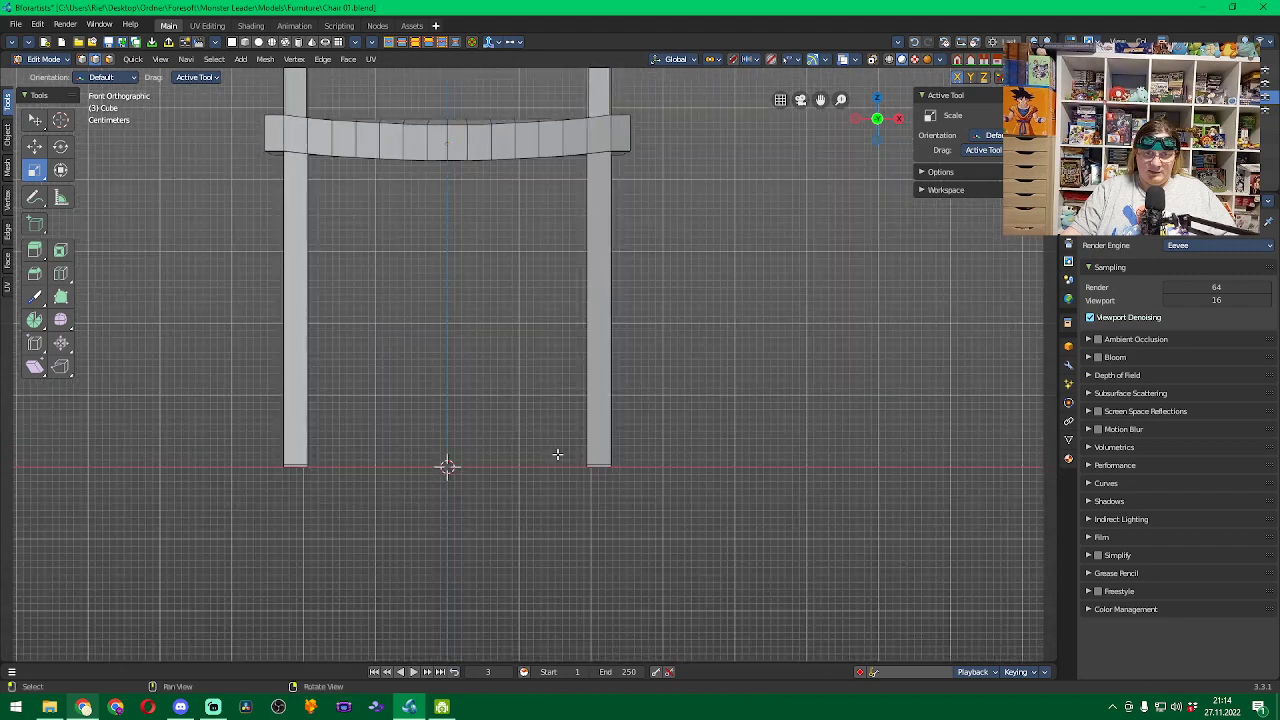
middle_click_drag(591, 491, 606, 457)
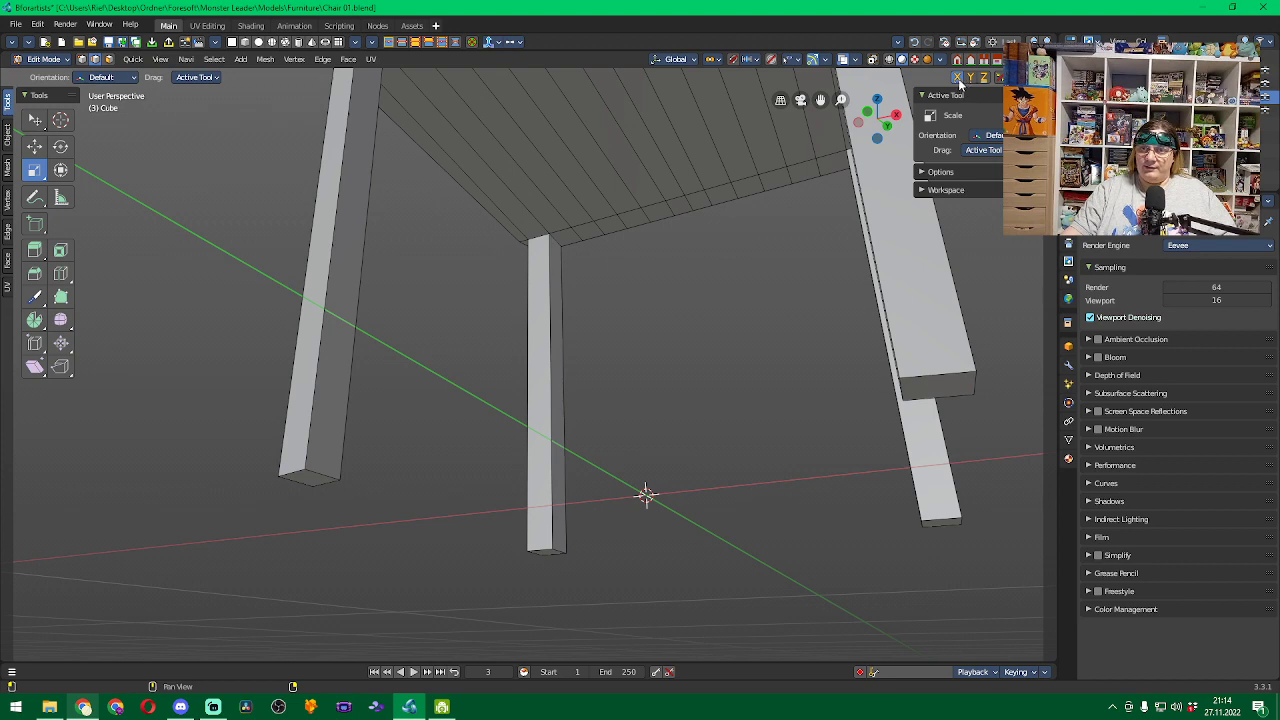
key("KP_1")
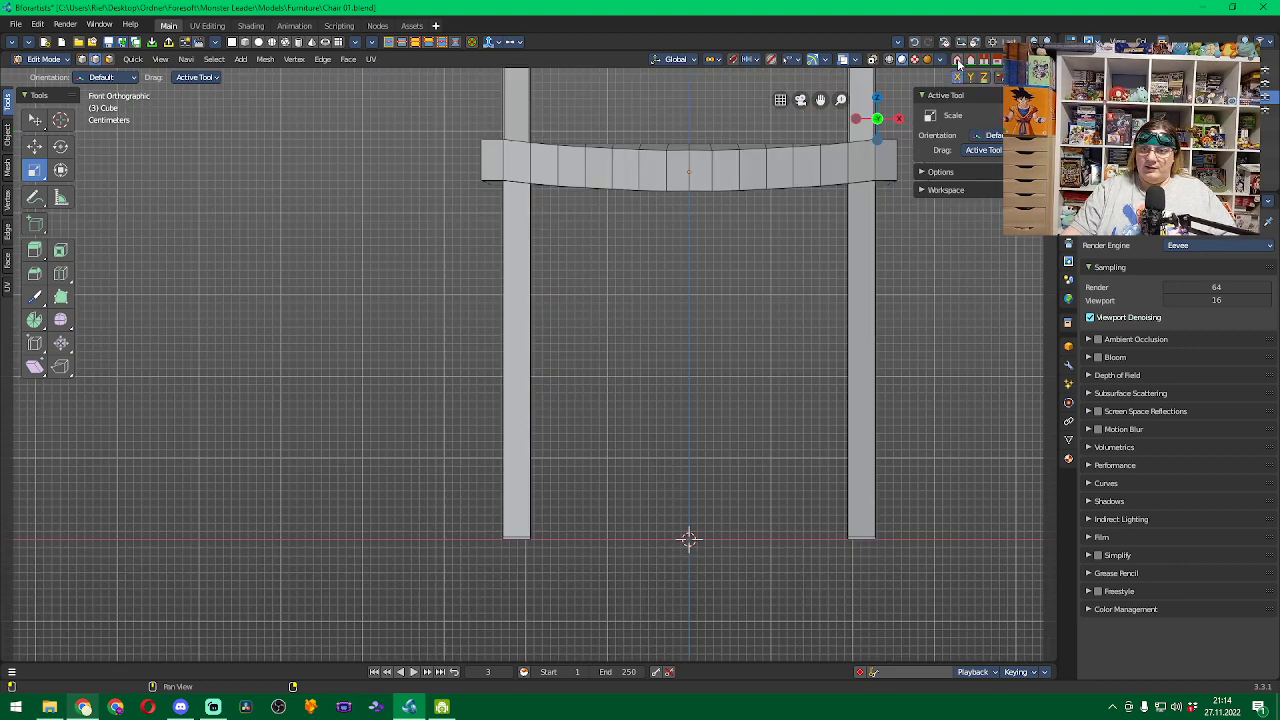
middle_click_drag(758, 480, 730, 366)
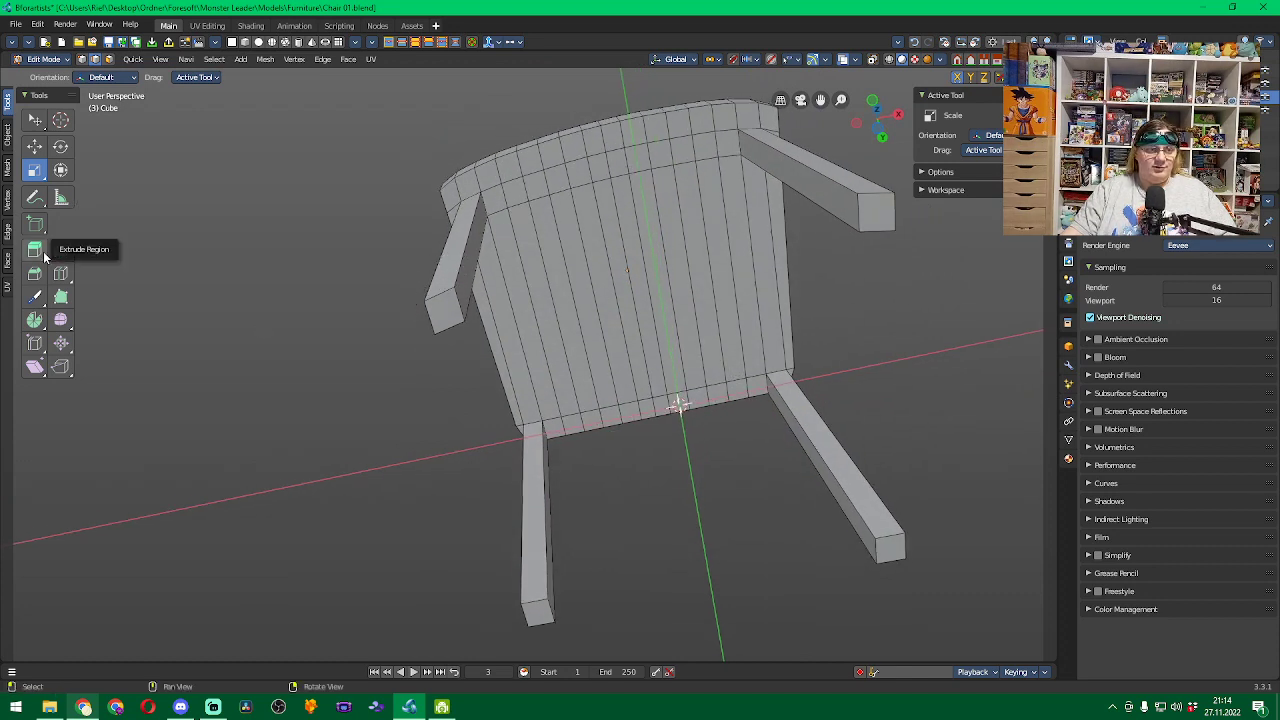
In face mode, select the bottom faces of both front legs and switch to the Tweak tool.
left_click(108, 60)
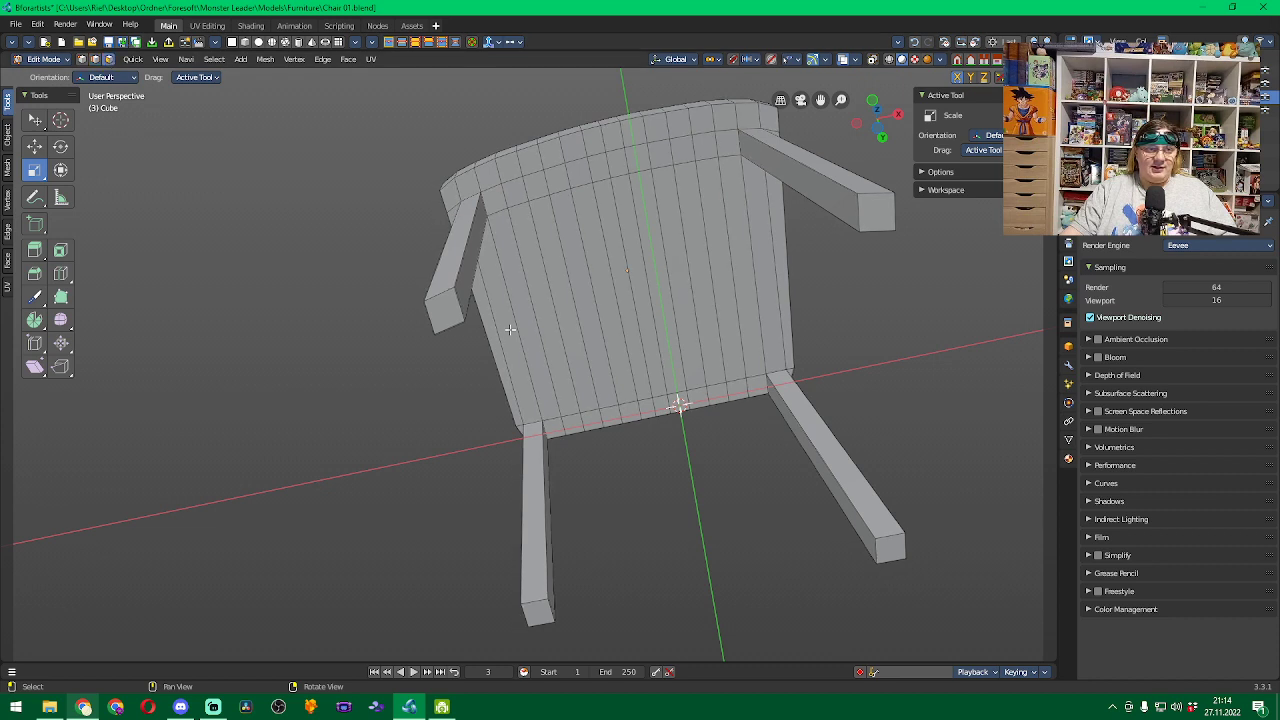
left_click(445, 314)
left_click(876, 218, "shift")
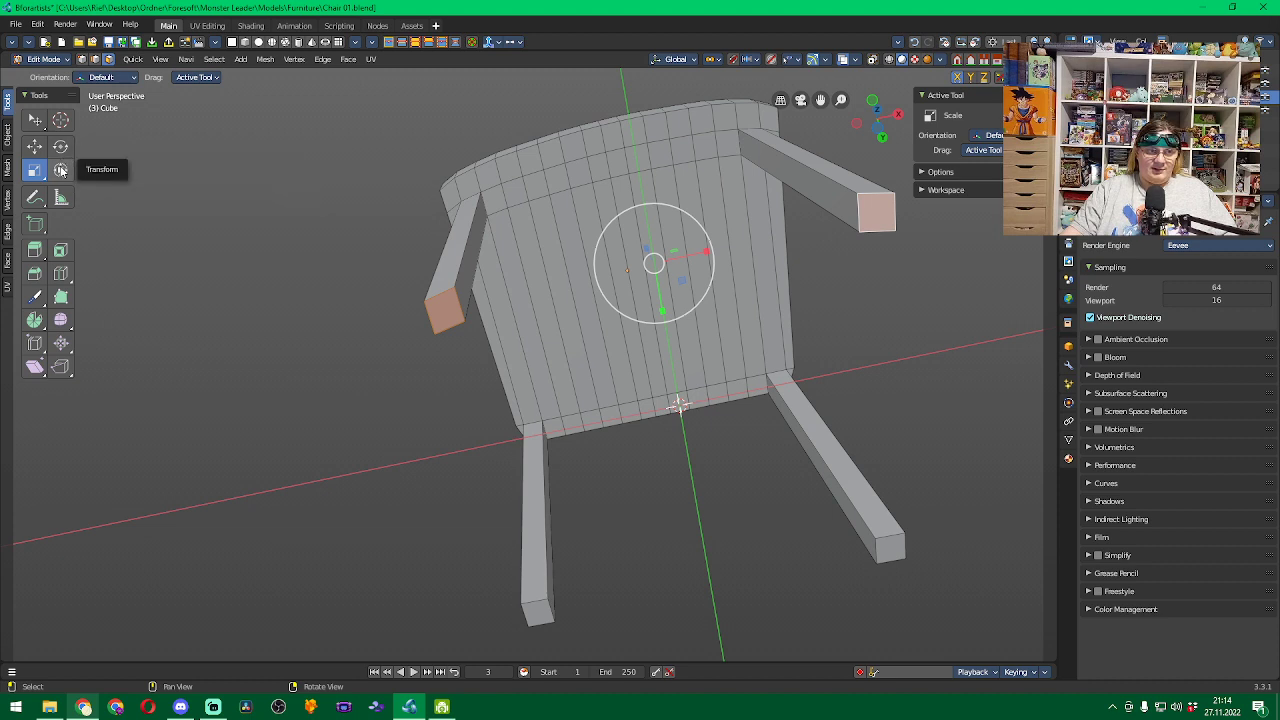
left_click(41, 124)
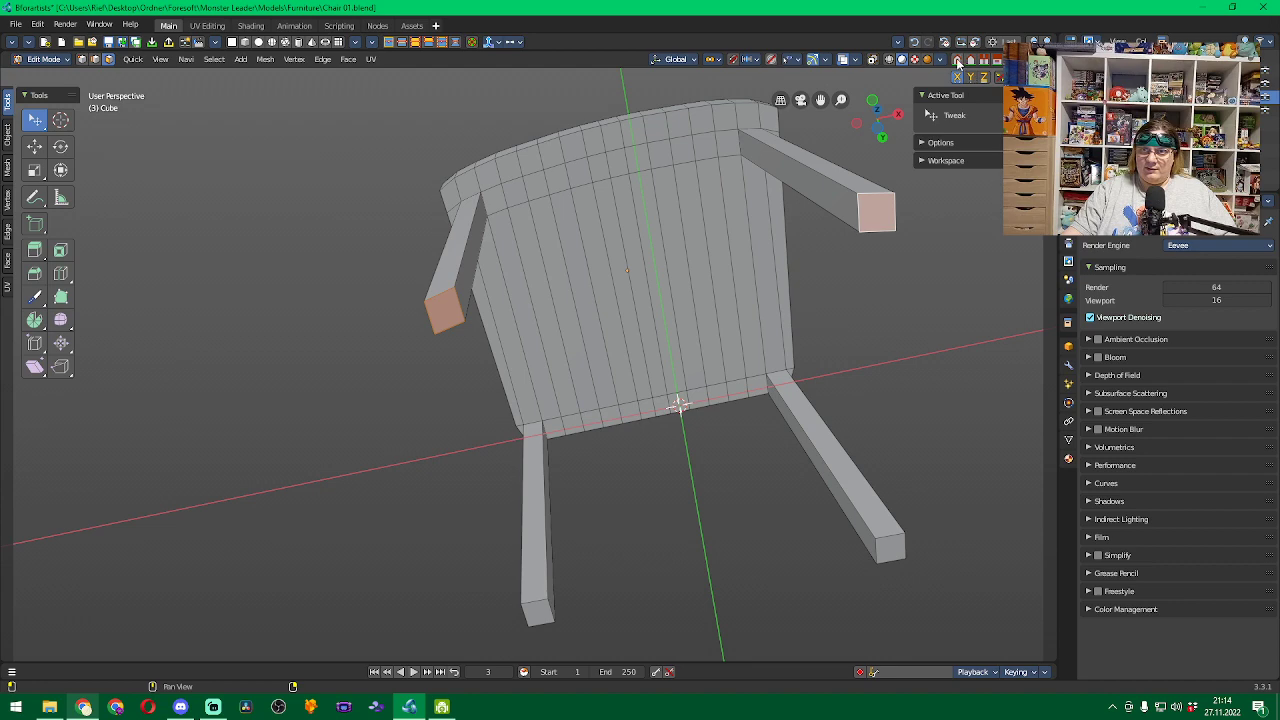
In front view, move the selected bottom faces down about 0.0147 m along Z, turn on snapping and raise them 0.01 m to the floor line.
key("KP_1")
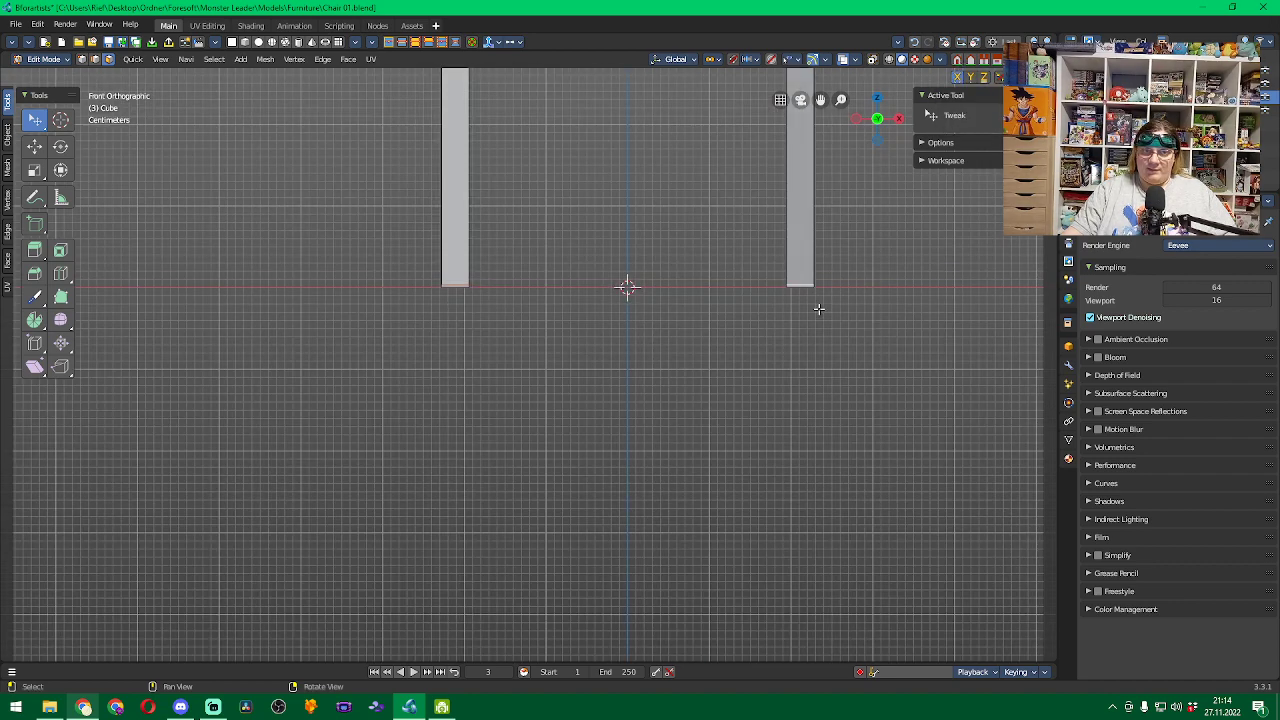
left_click(61, 170)
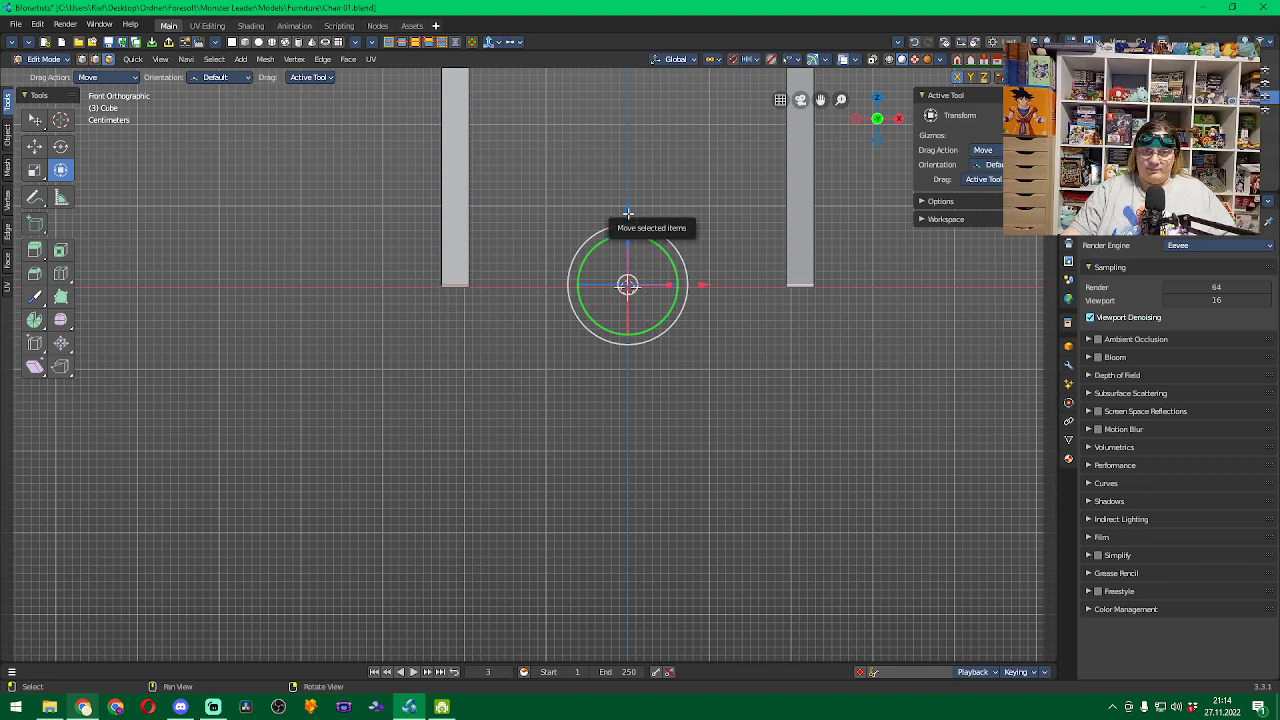
left_click_drag(628, 212, 628, 226)
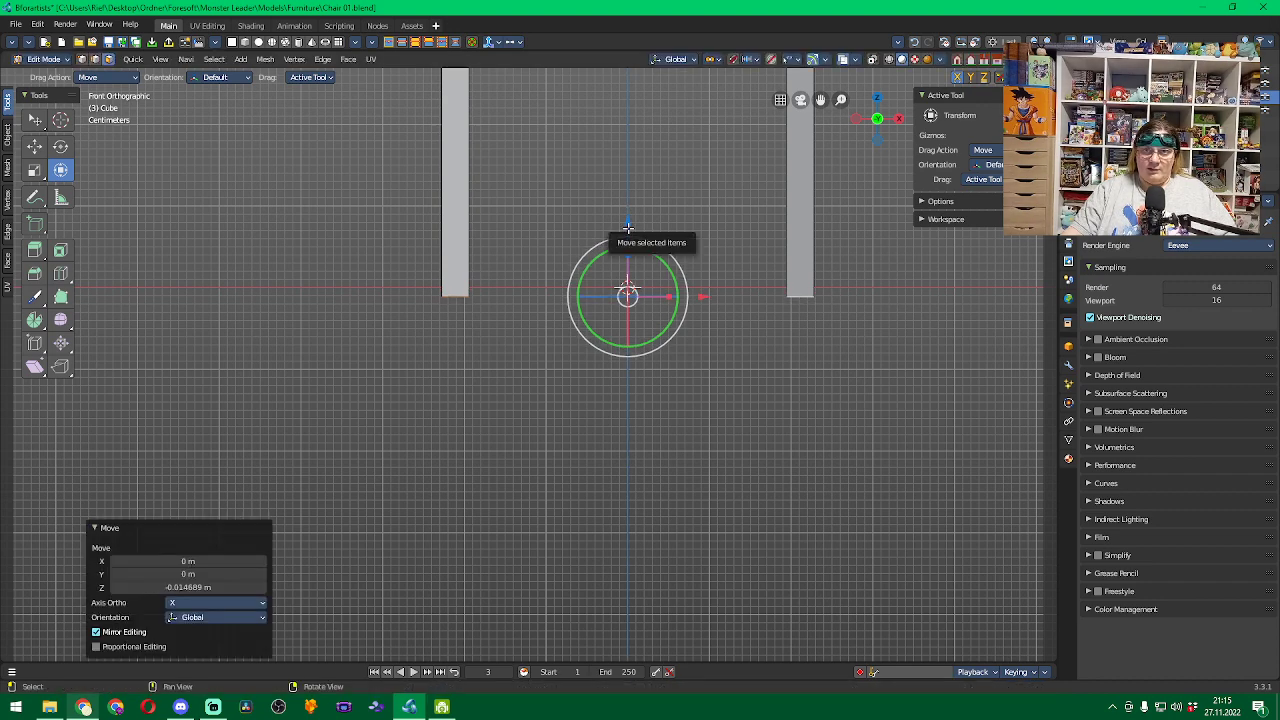
left_click(733, 62)
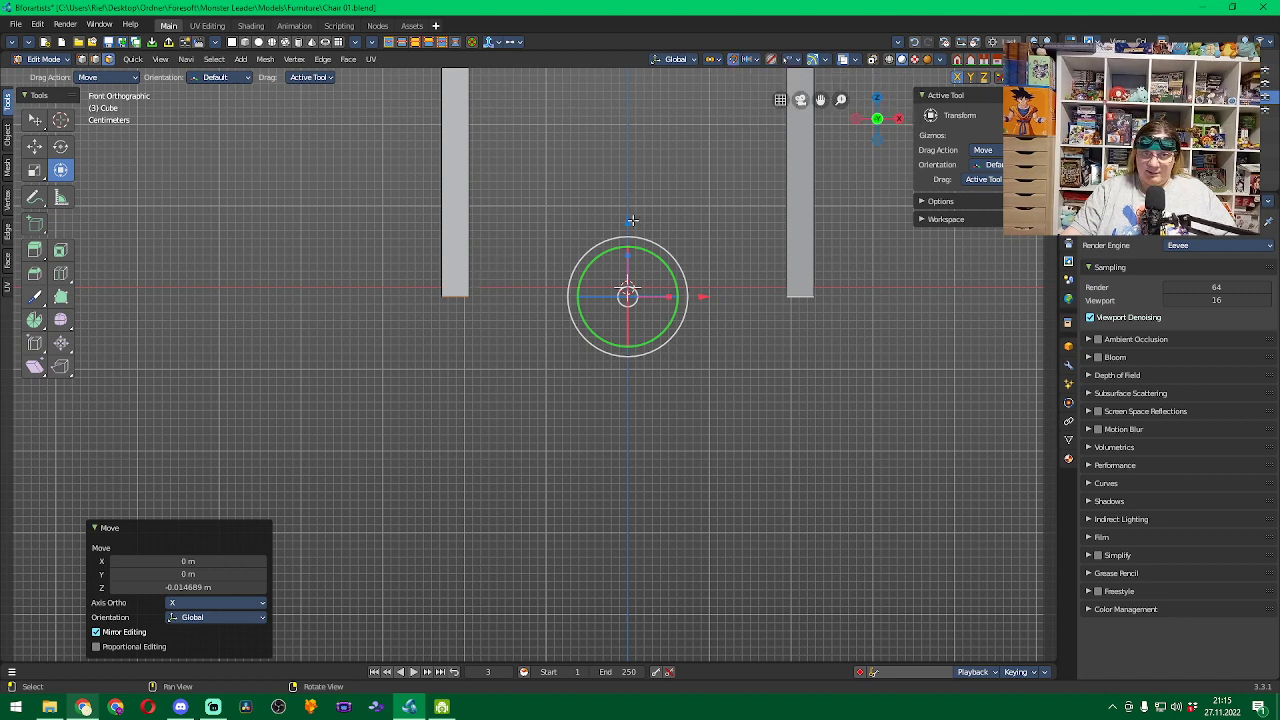
left_click_drag(628, 219, 629, 210)
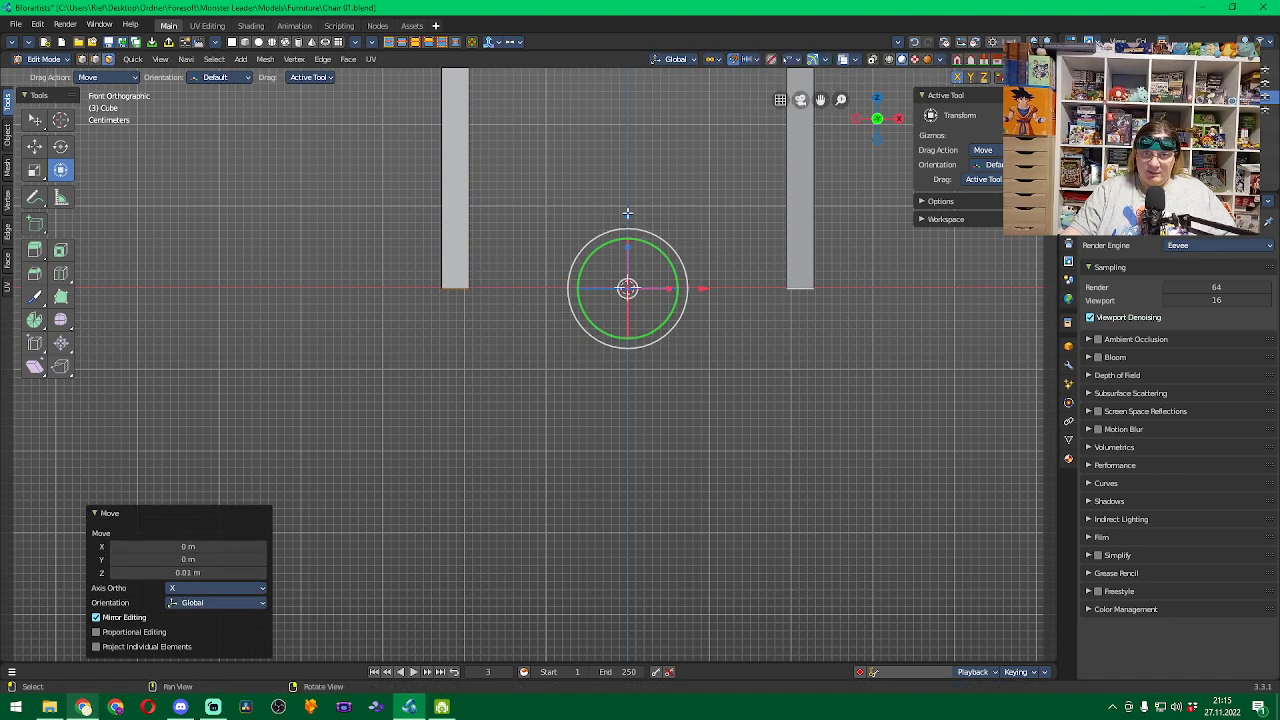
Select the bottom faces of both rear legs and try to snap them to the floor line along Z in front view.
middle_click_drag(545, 293, 544, 398)
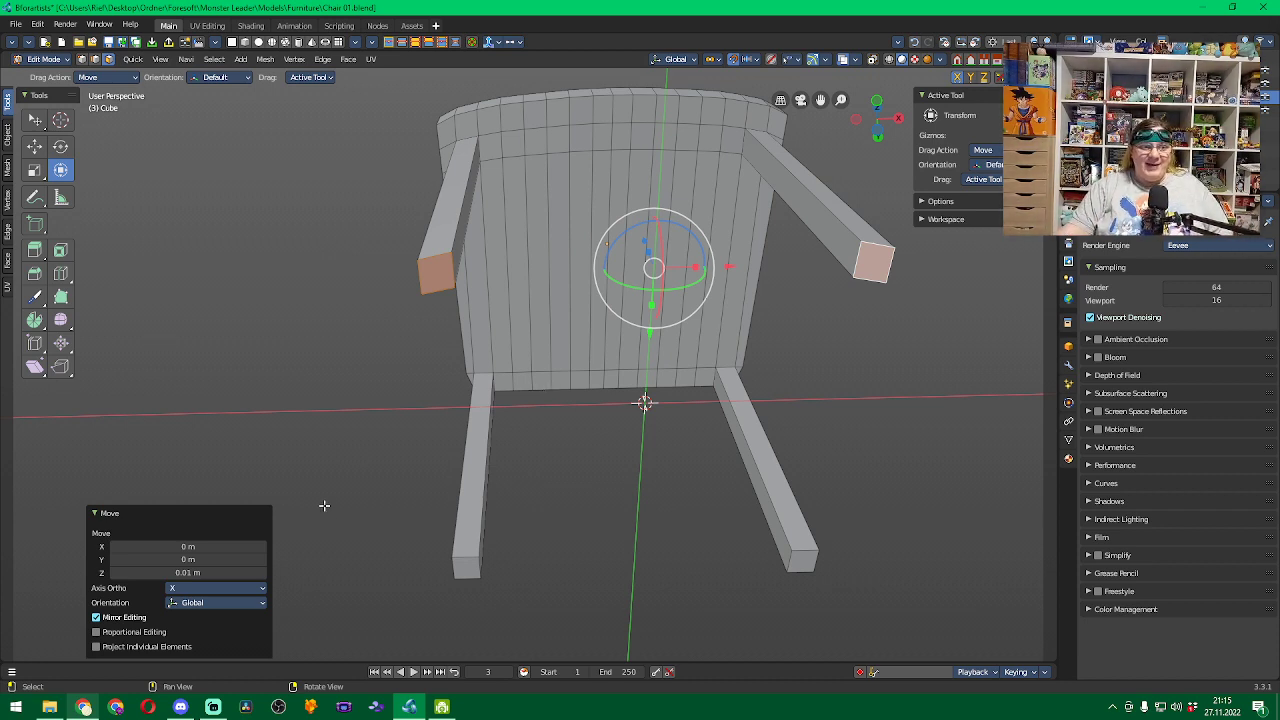
left_click(35, 120)
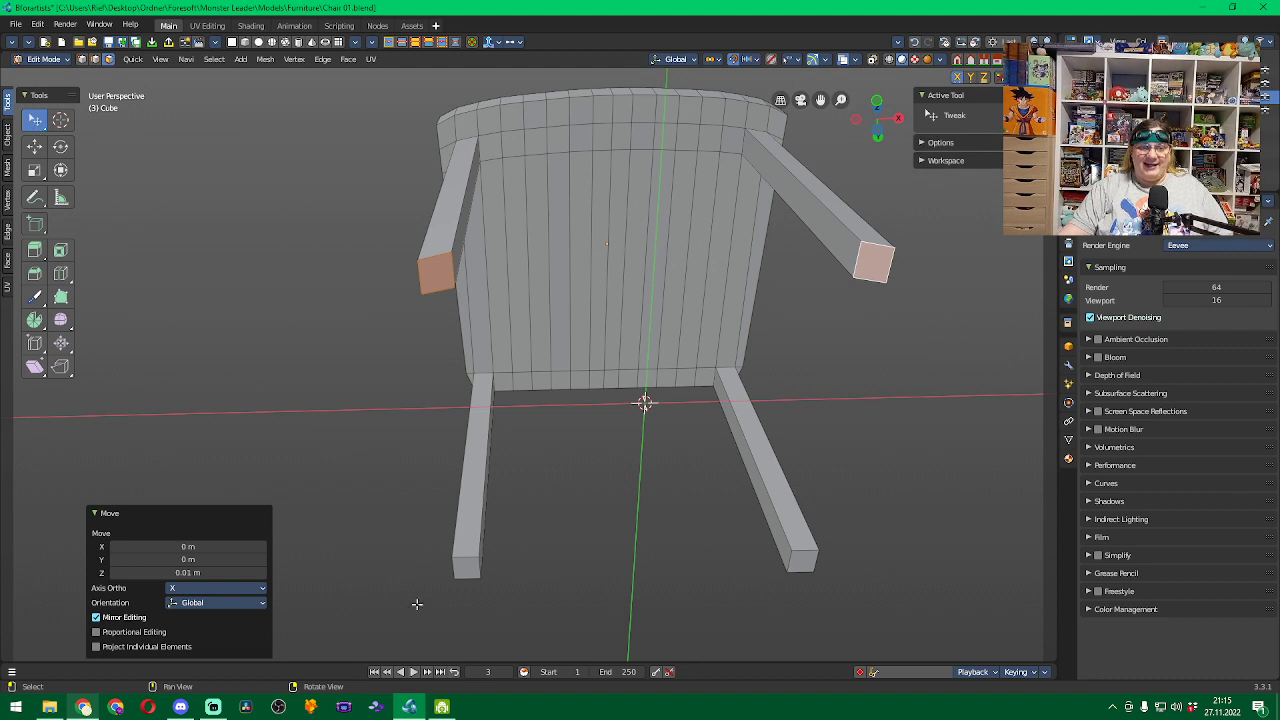
left_click(472, 573)
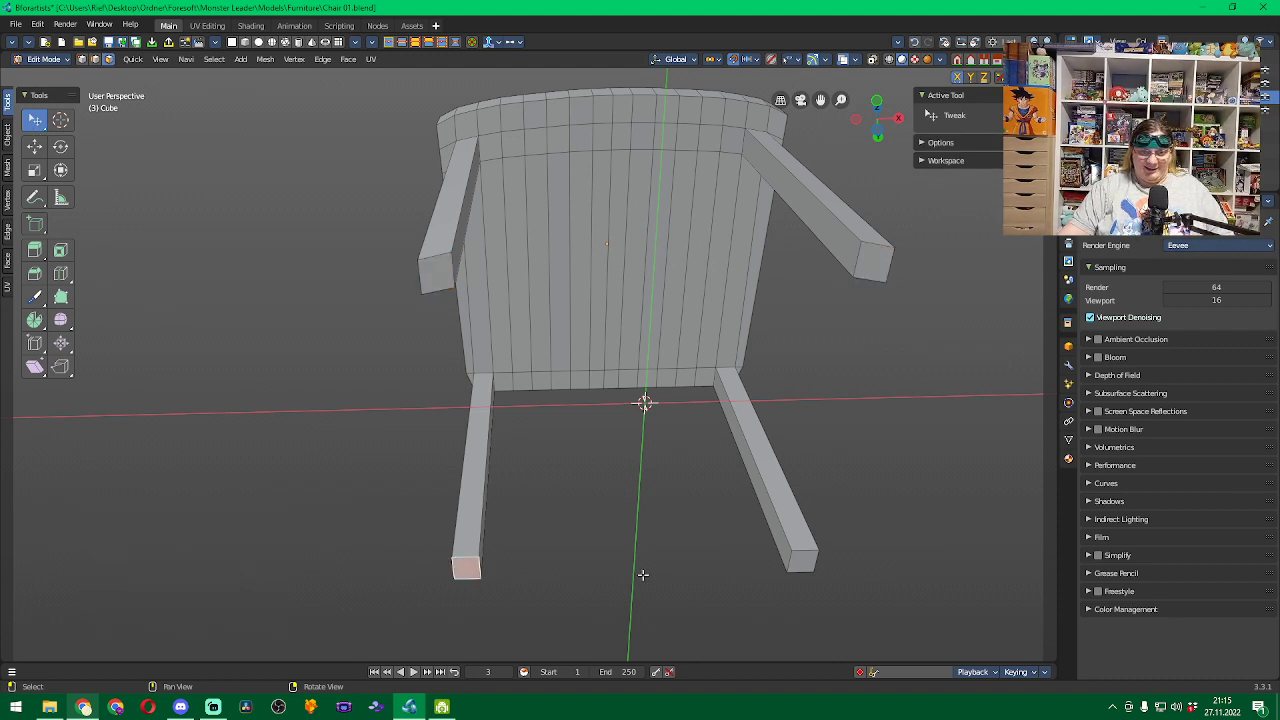
left_click(804, 560, "shift")
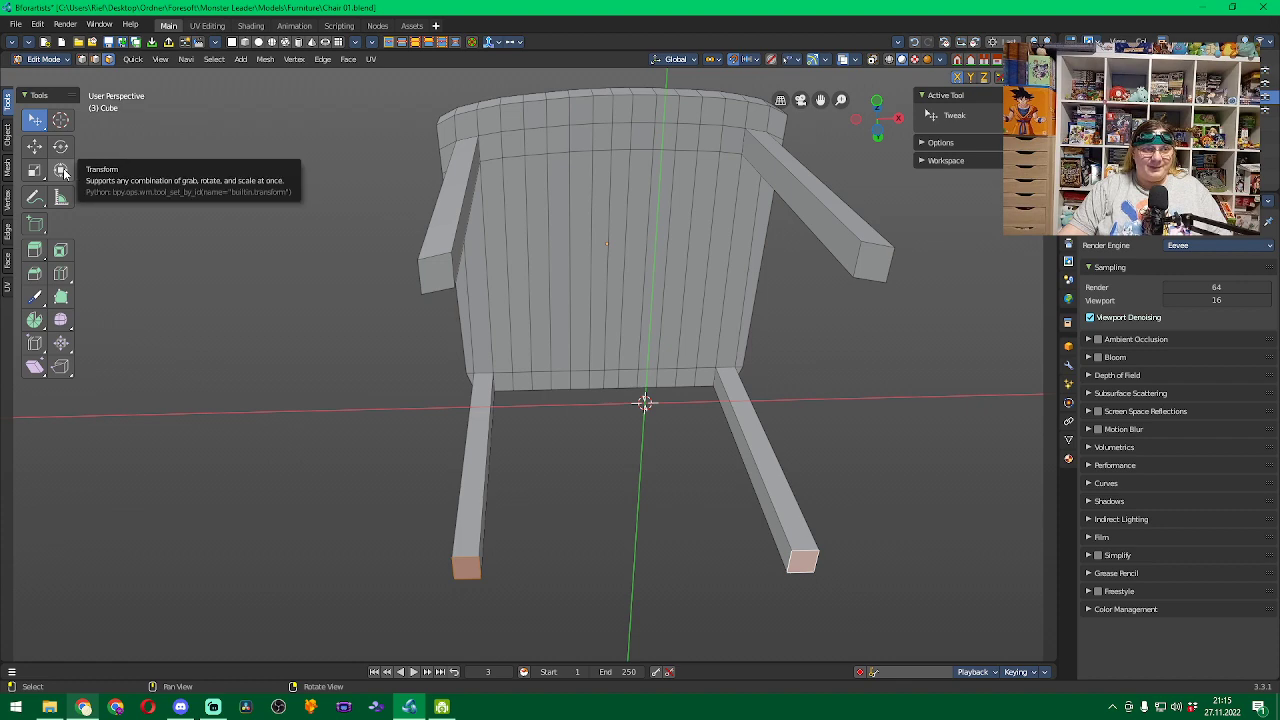
left_click(61, 172)
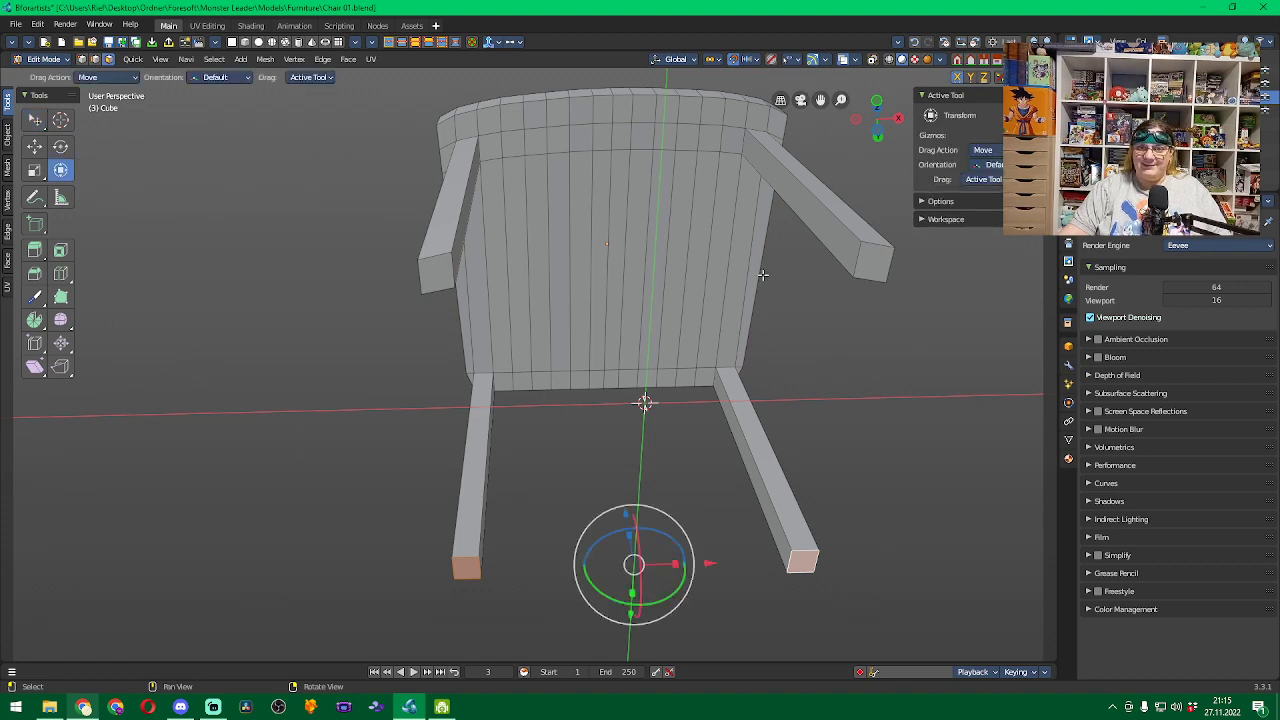
left_click(878, 137)
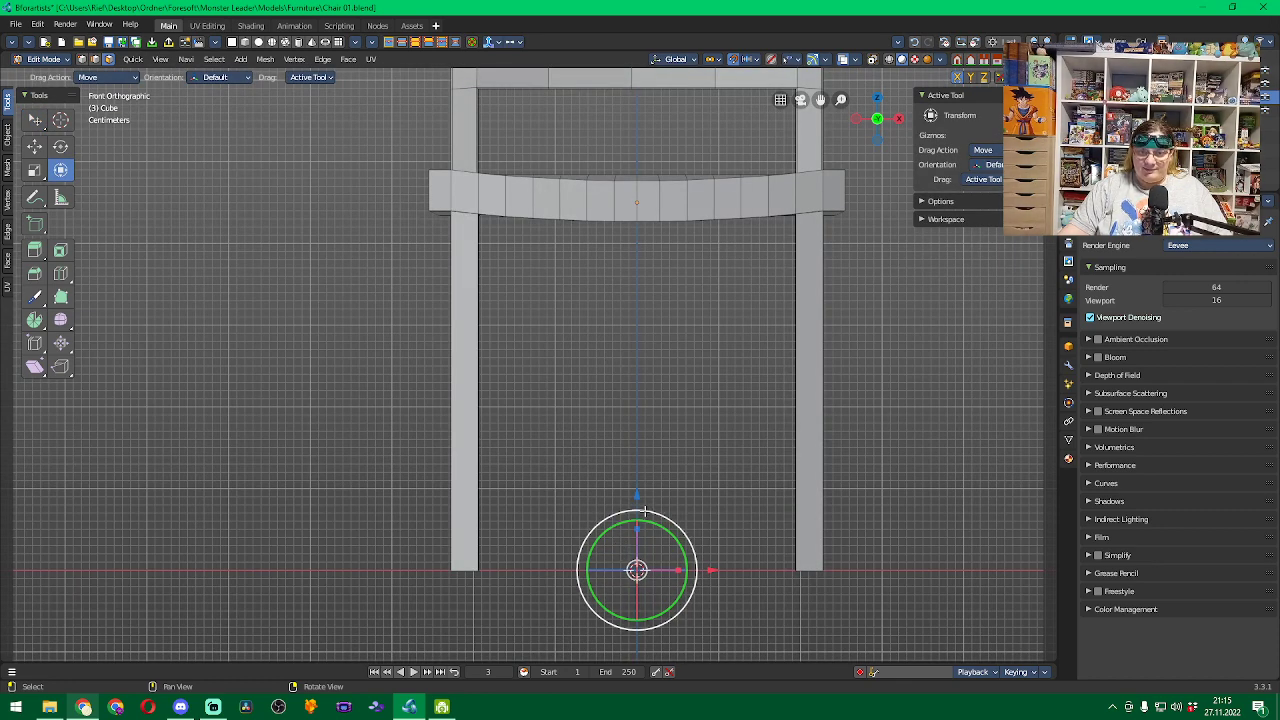
mouse_move(637, 499)
left_mouse_down()
mouse_move(637, 511)
mouse_move(637, 499)
left_mouse_up()
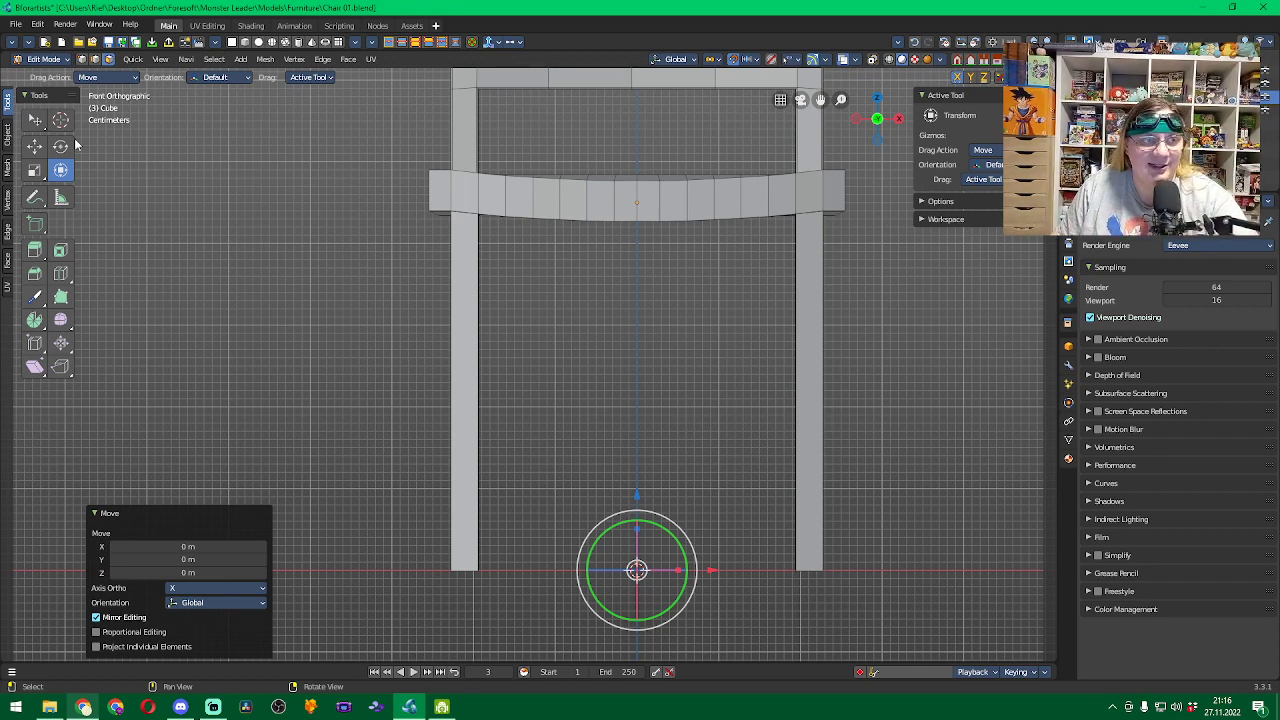
left_click(34, 120)
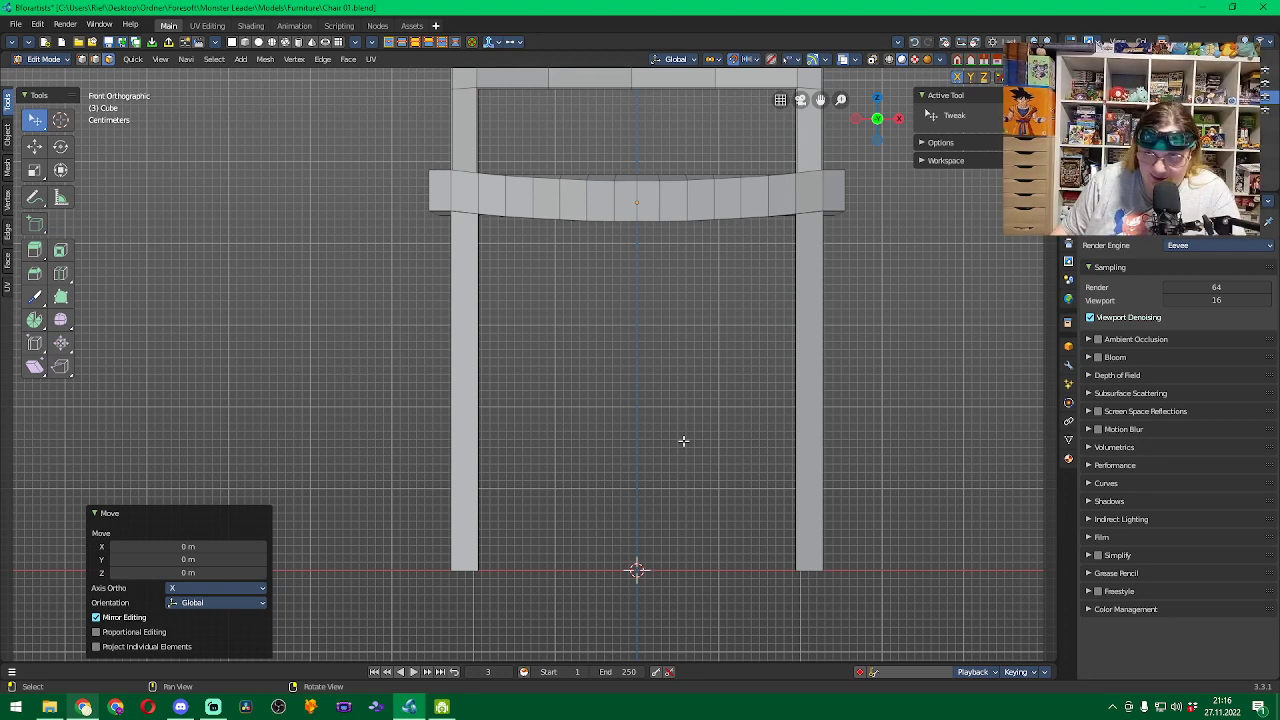
Change to edge select mode and clear the current selection.
middle_click_drag(677, 460, 634, 349)
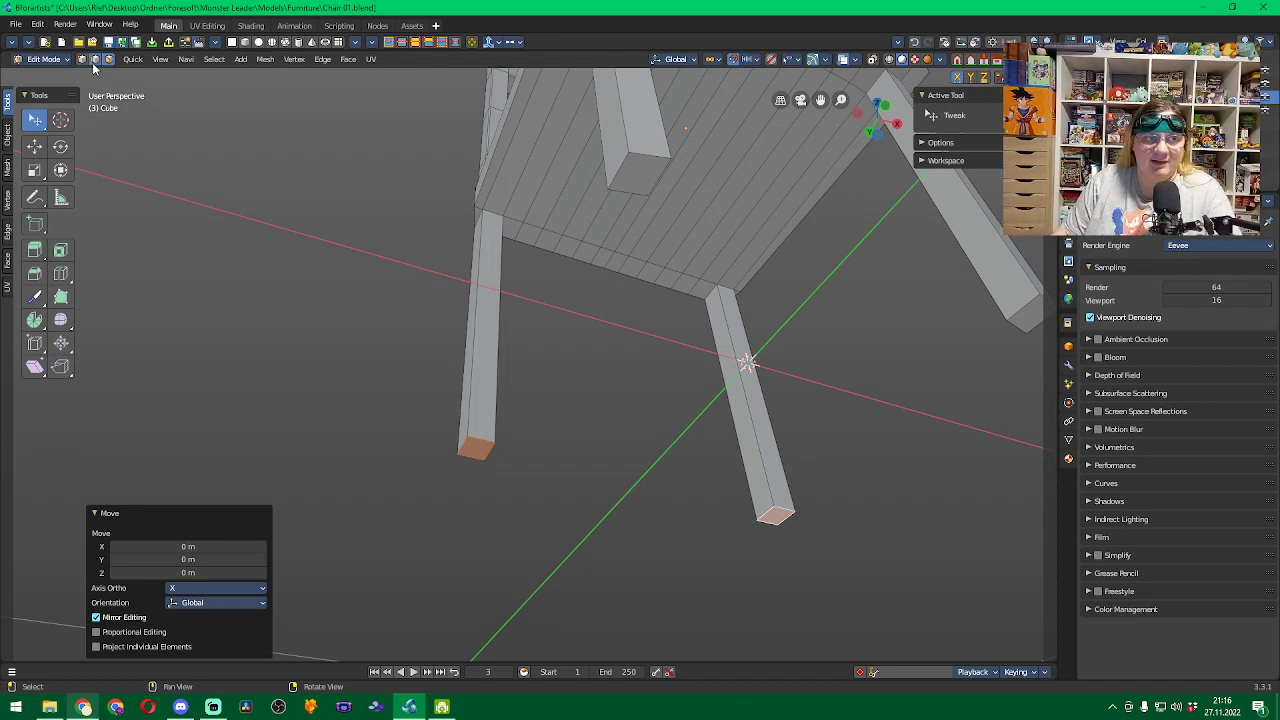
key("ctrl+z")
key("alt+a")
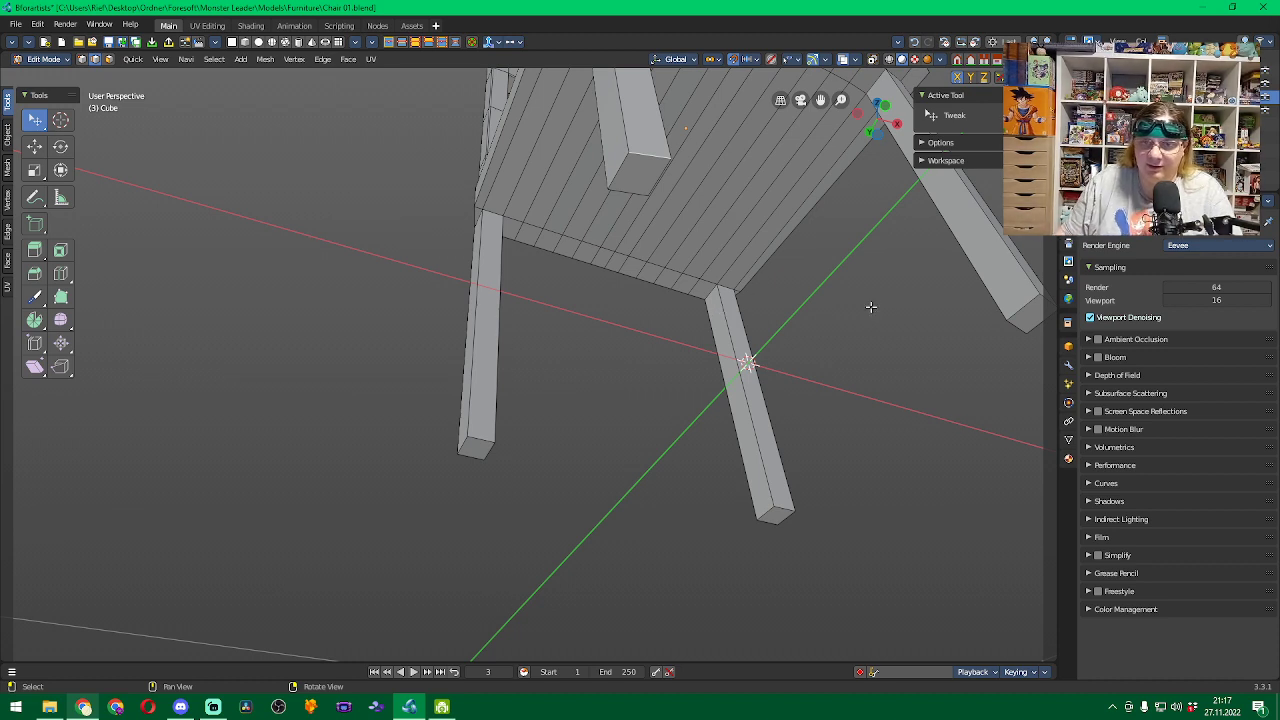
Select the long vertical edges of one front leg, turning around the leg to reach those at the back.
middle_click_drag(867, 268, 838, 400)
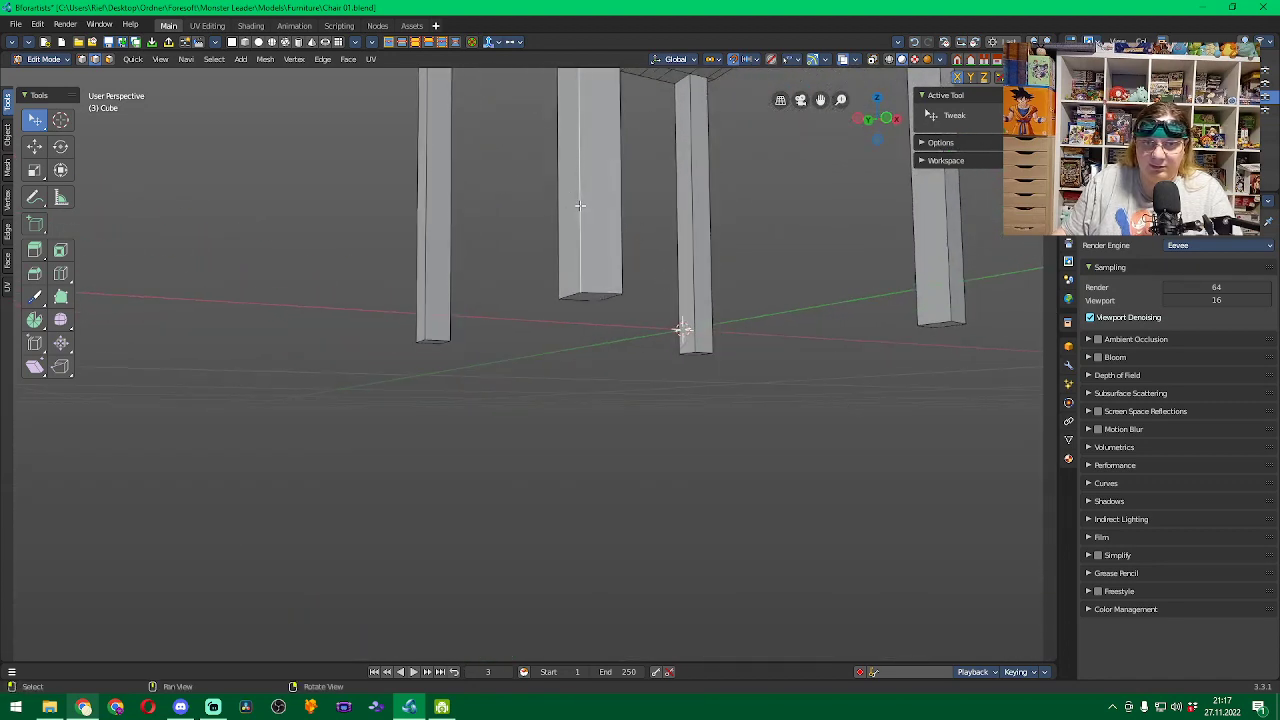
middle_click_drag(805, 220, 643, 246)
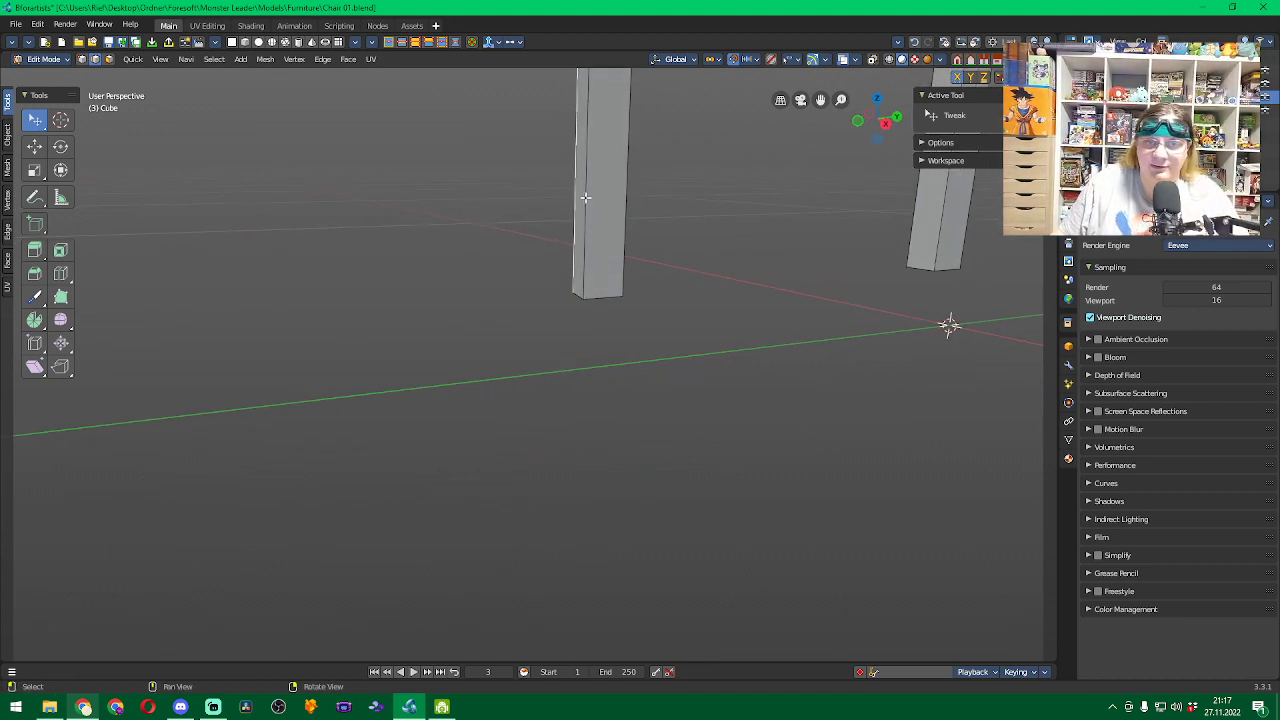
middle_click_drag(729, 231, 600, 194)
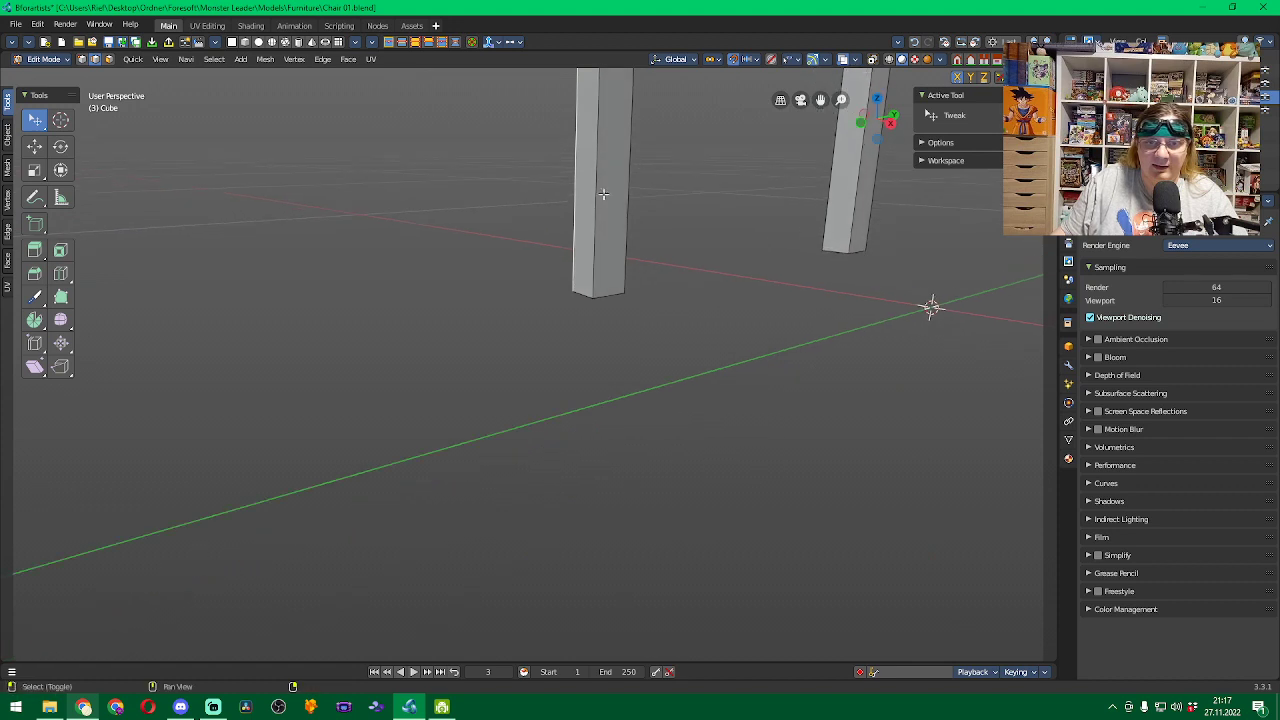
left_click(597, 194)
left_click(630, 191, "shift")
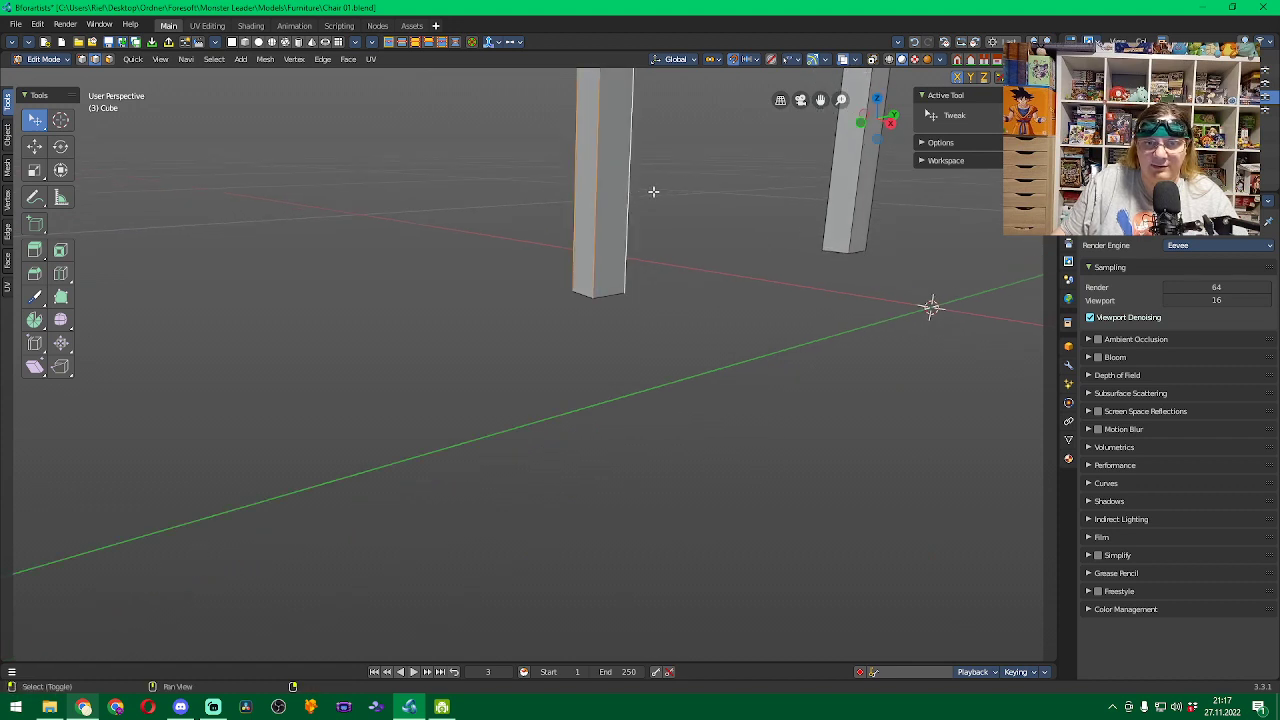
key("KP_Decimal")
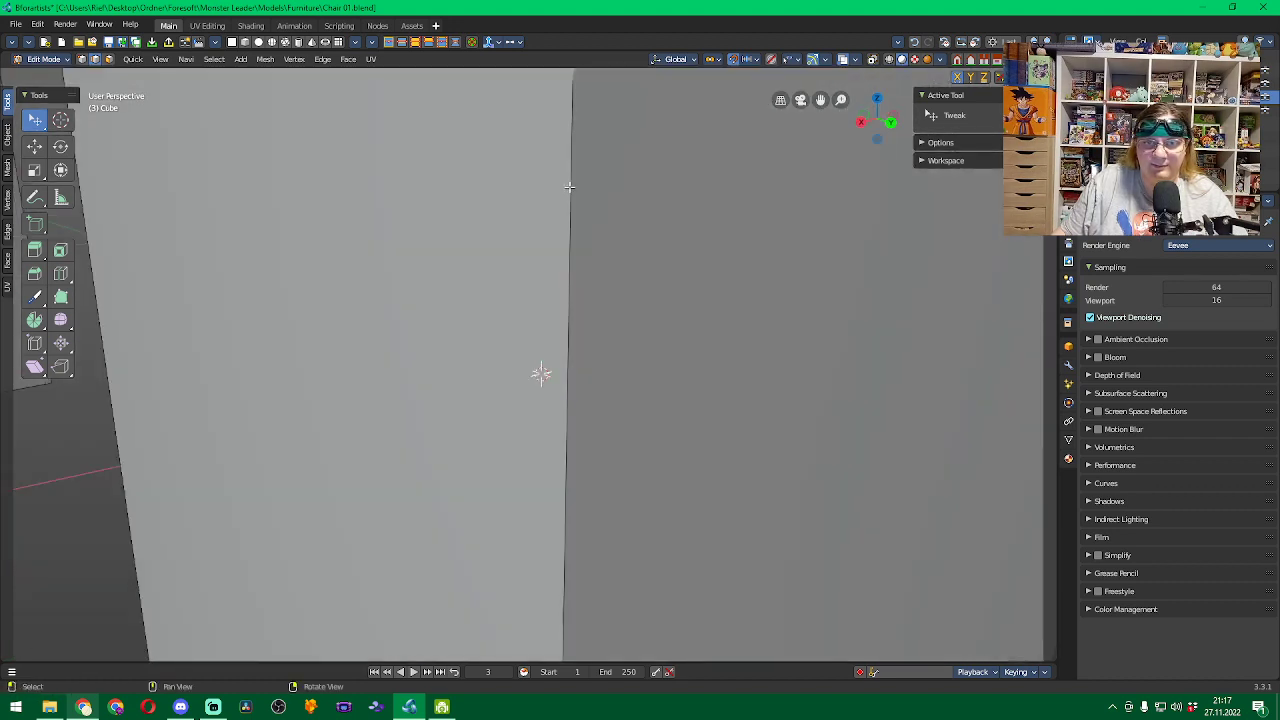
scroll(83, 431, "down", 5)
middle_click_drag(183, 429, 109, 424)
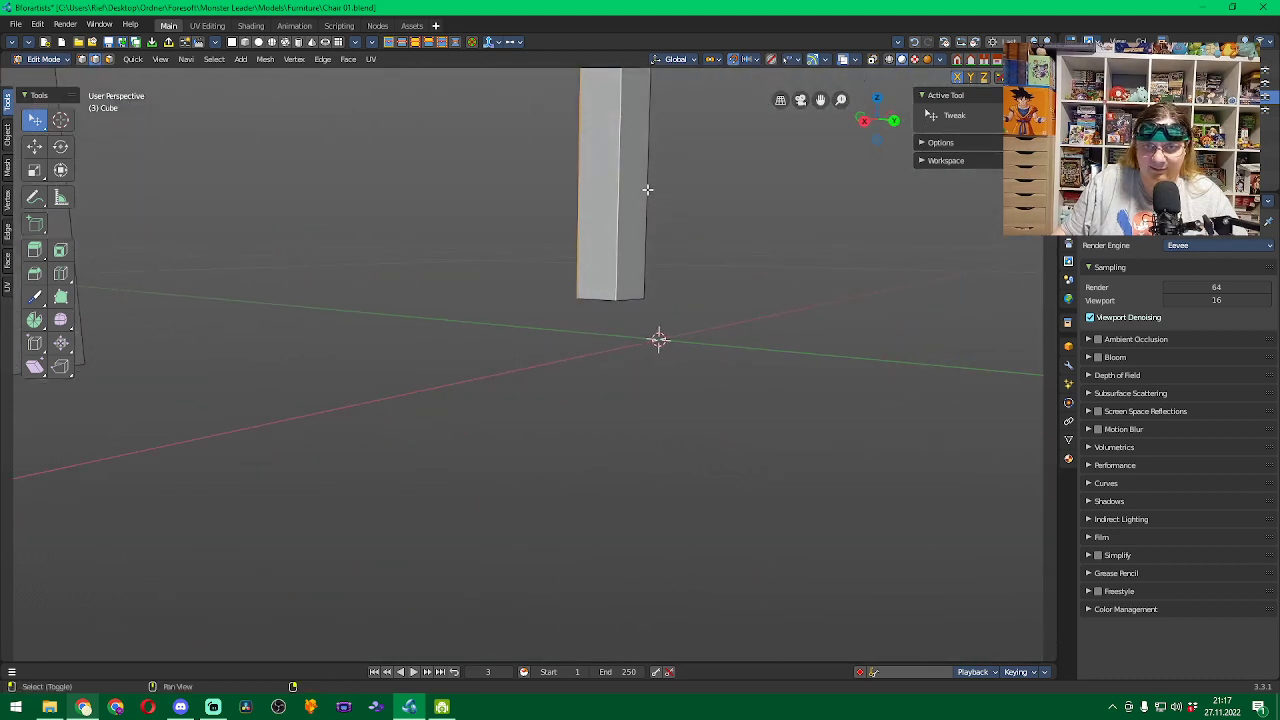
left_click(646, 190, "shift")
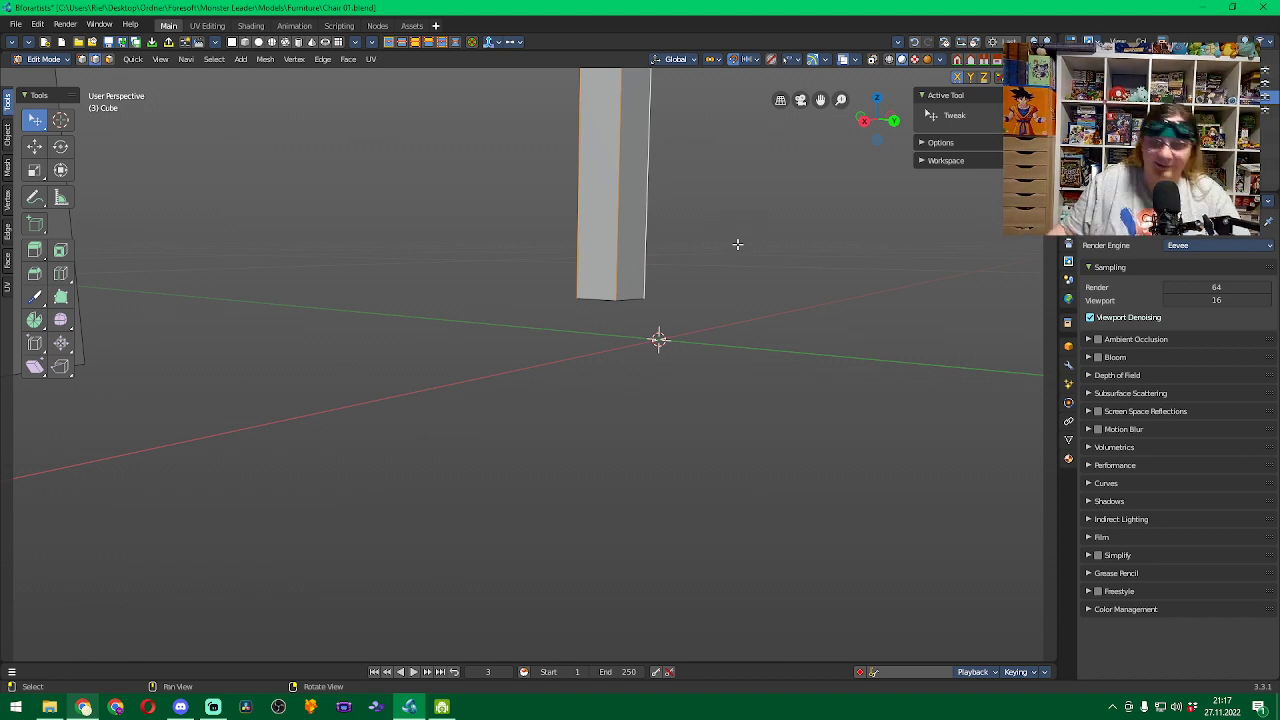
Start a new selection with three long vertical edges of the leg nearest to the view.
middle_click_drag(846, 224, 708, 229)
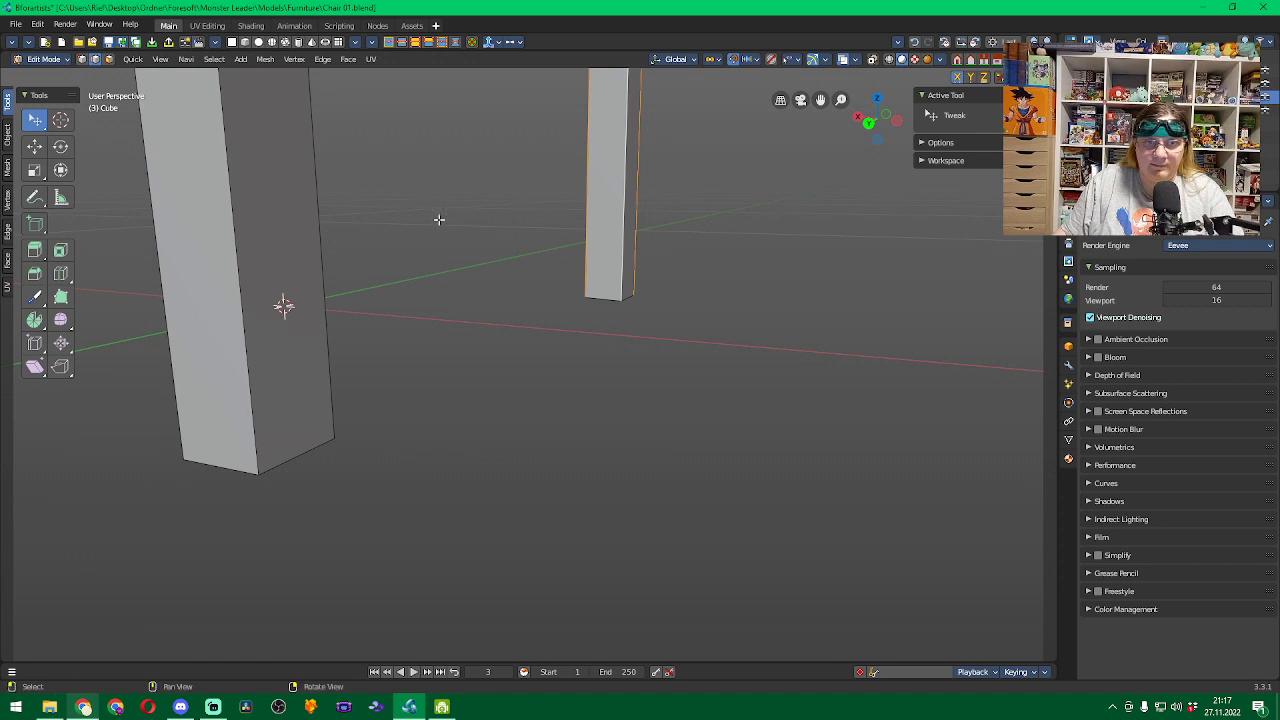
left_click(319, 235)
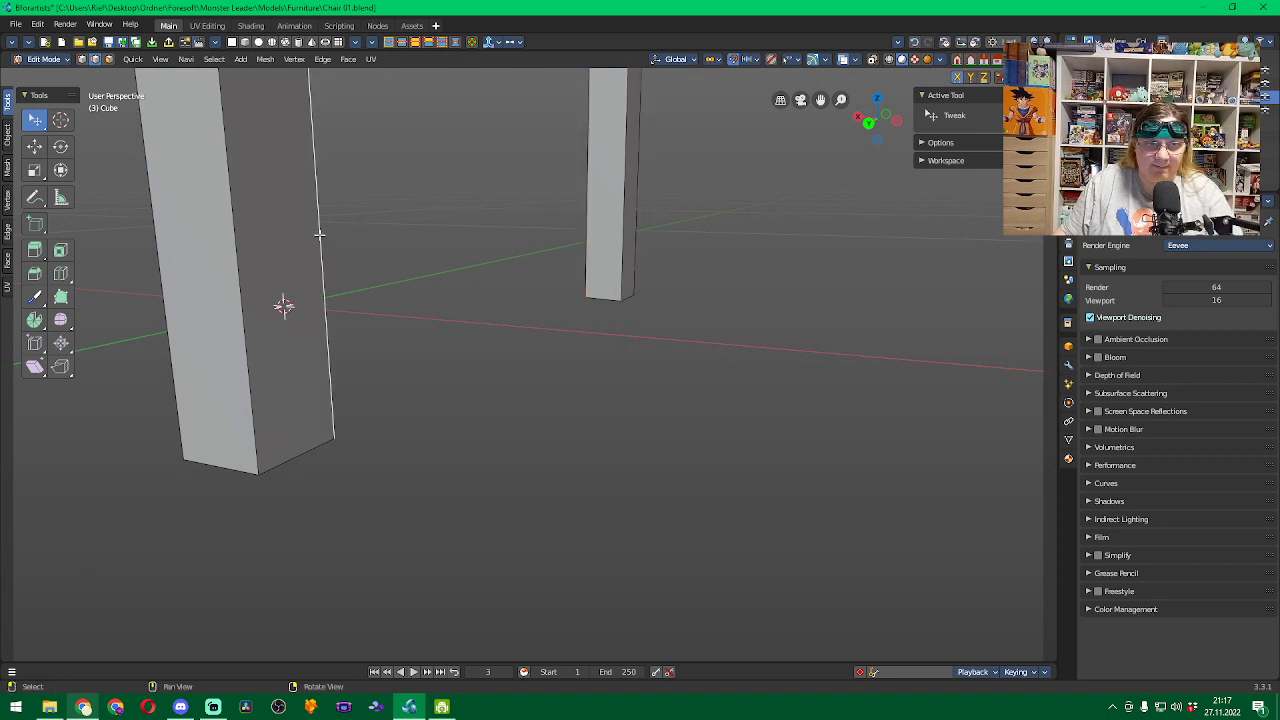
left_click(240, 257, "shift")
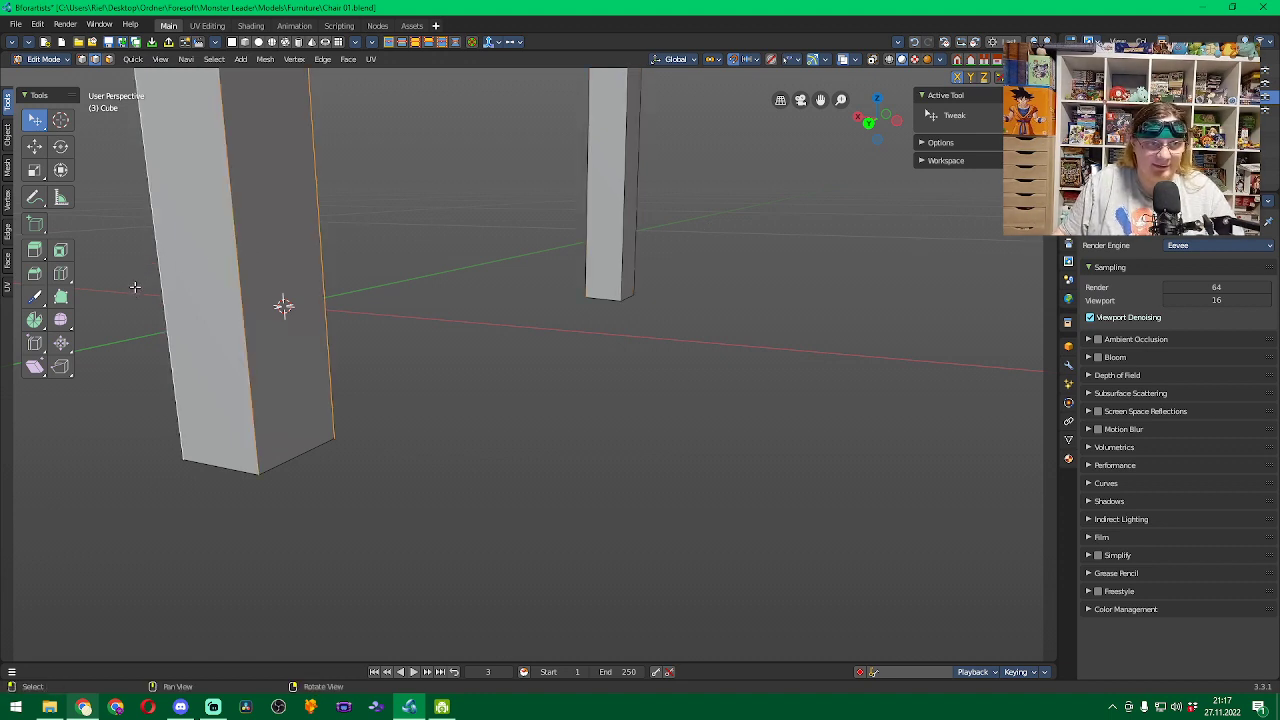
Extend the selection with the remaining long vertical edges of the chair legs, working around the chair leg by leg.
middle_click_drag(133, 292, 184, 308)
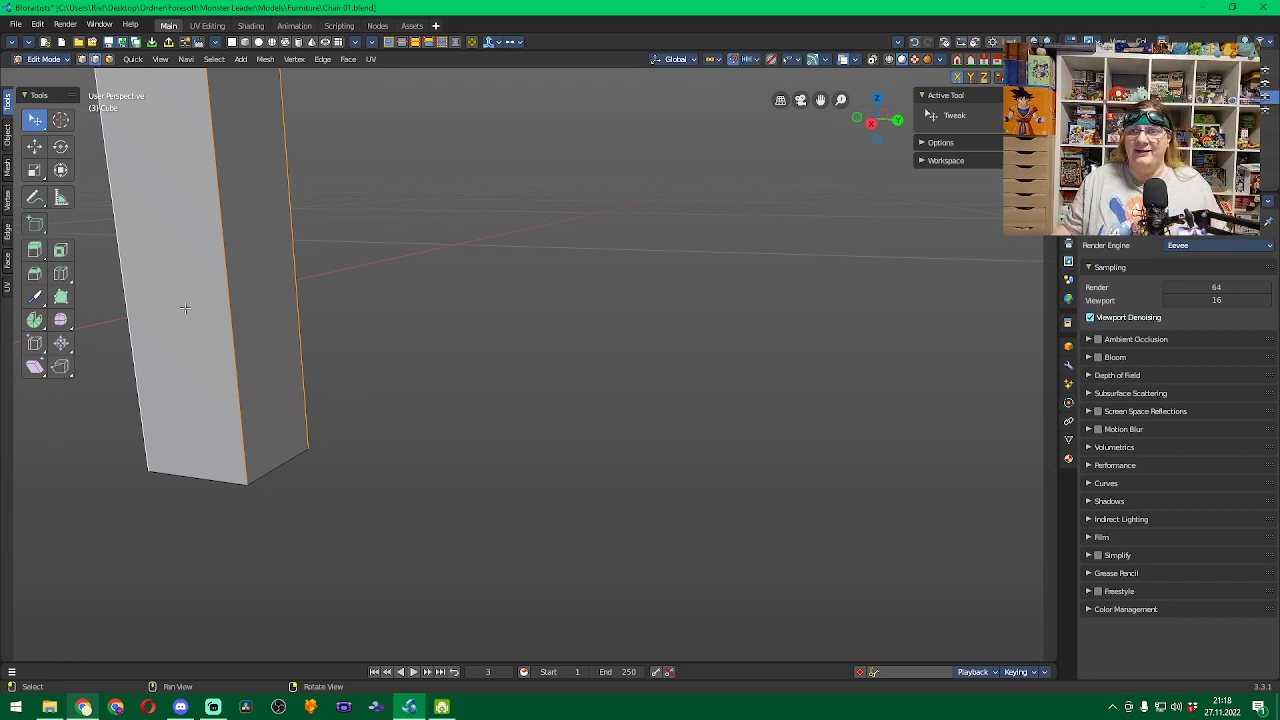
scroll(380, 346, "down", 4)
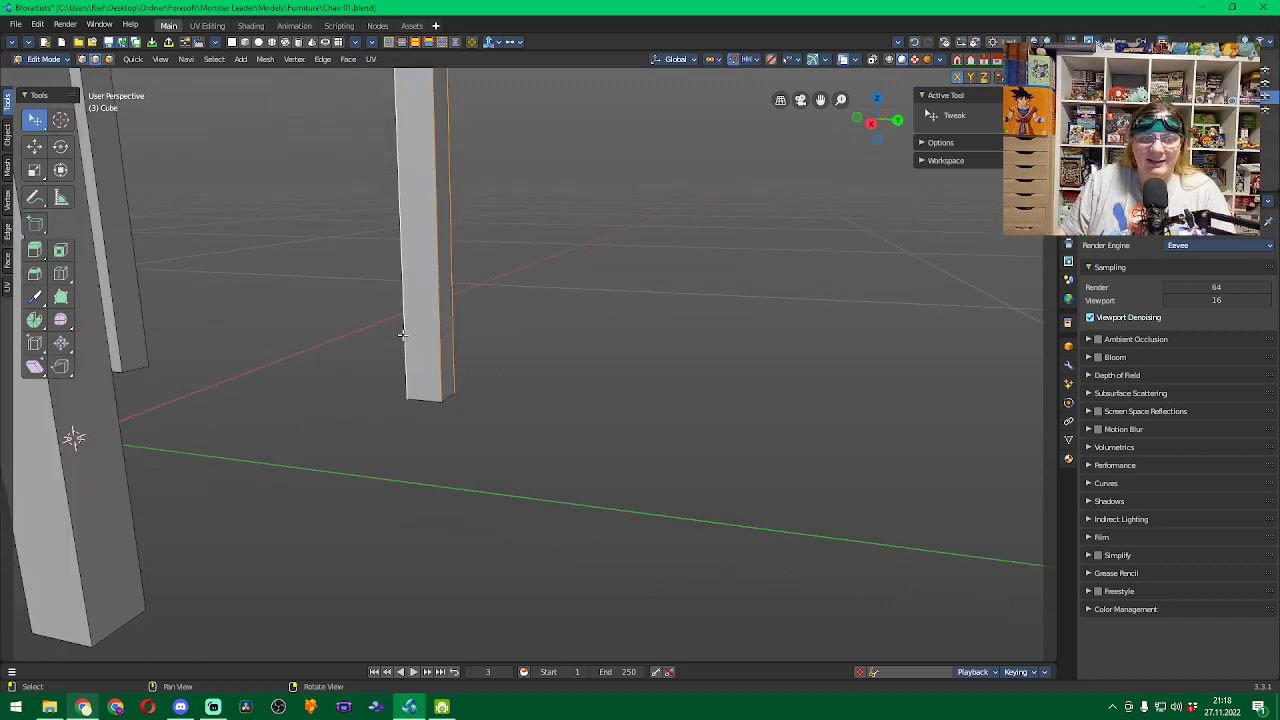
mouse_move(343, 345)
middle_mouse_down()
mouse_move(346, 329)
mouse_move(249, 335)
mouse_move(423, 331)
mouse_move(361, 346)
middle_mouse_up()
middle_click_drag(181, 382, 167, 371)
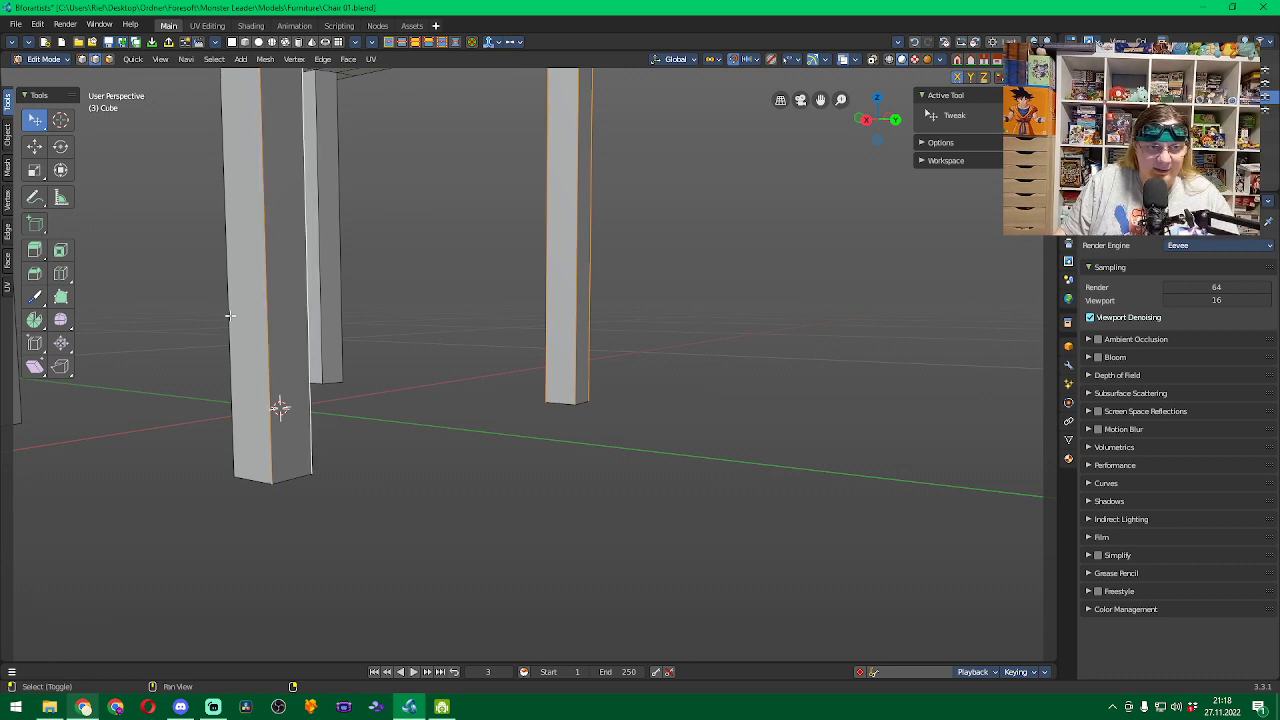
middle_click_drag(214, 334, 782, 329, "shift")
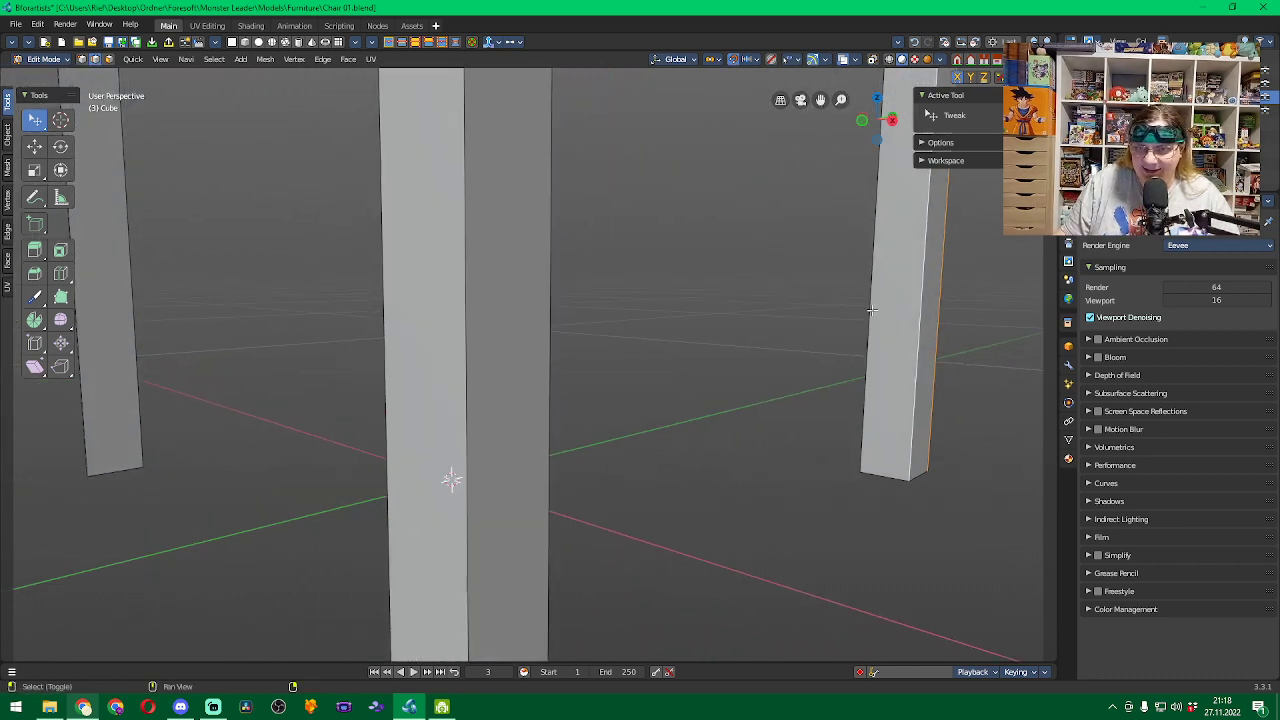
left_click(868, 311, "shift")
left_click(550, 317, "shift")
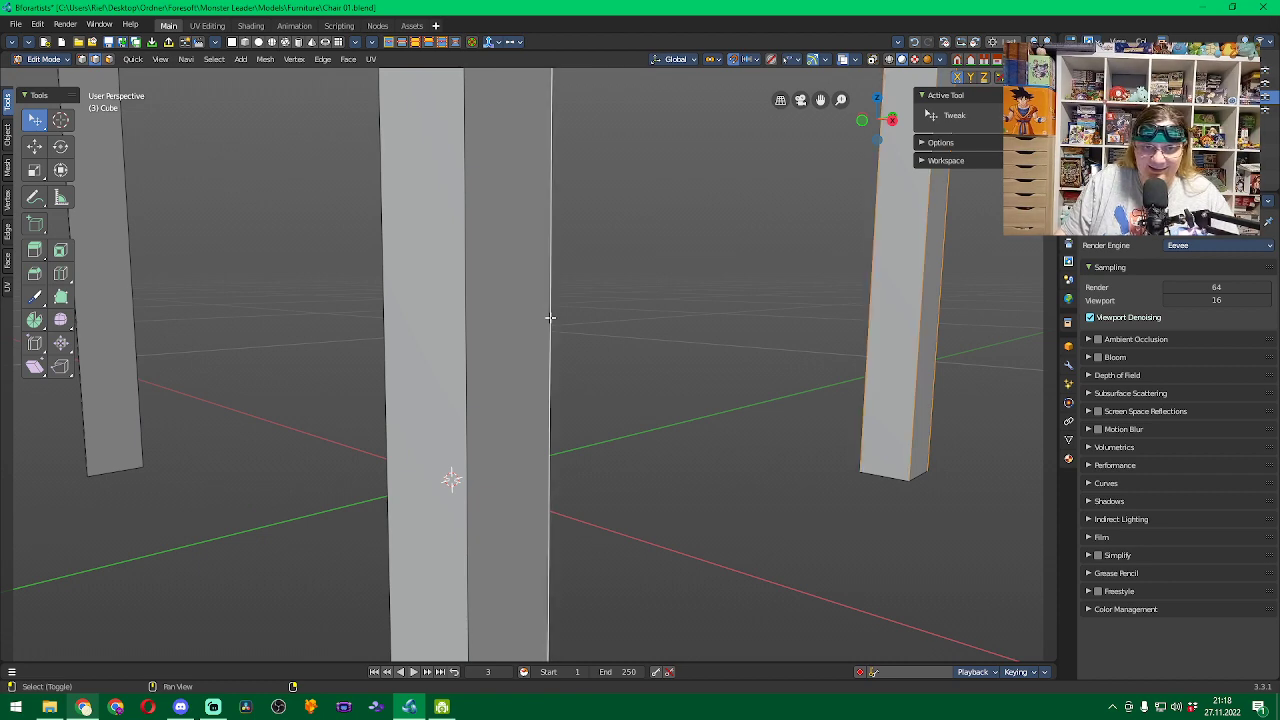
Add the remaining vertical edges of the chair legs to the edge selection.
left_click(463, 321, "shift")
left_click(384, 321, "shift")
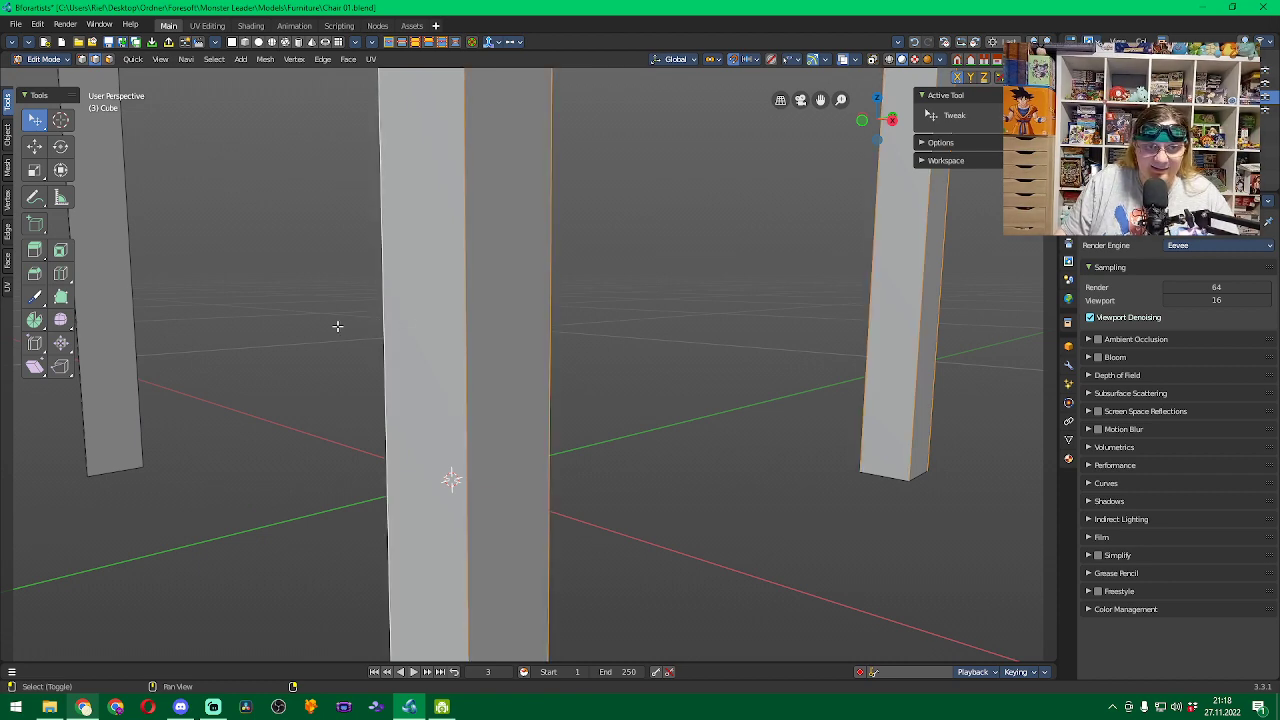
middle_click_drag(334, 326, 555, 327)
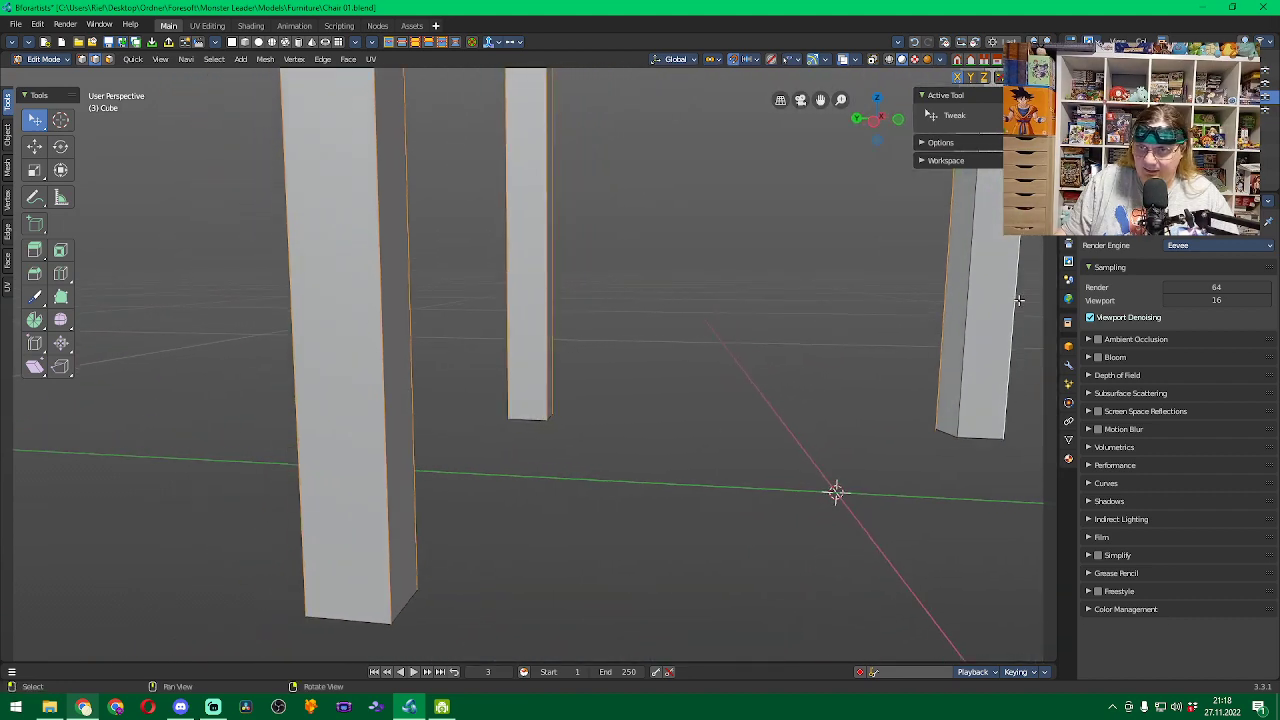
left_click(965, 301, "shift")
middle_click_drag(897, 349, 330, 285)
left_click(302, 286, "shift")
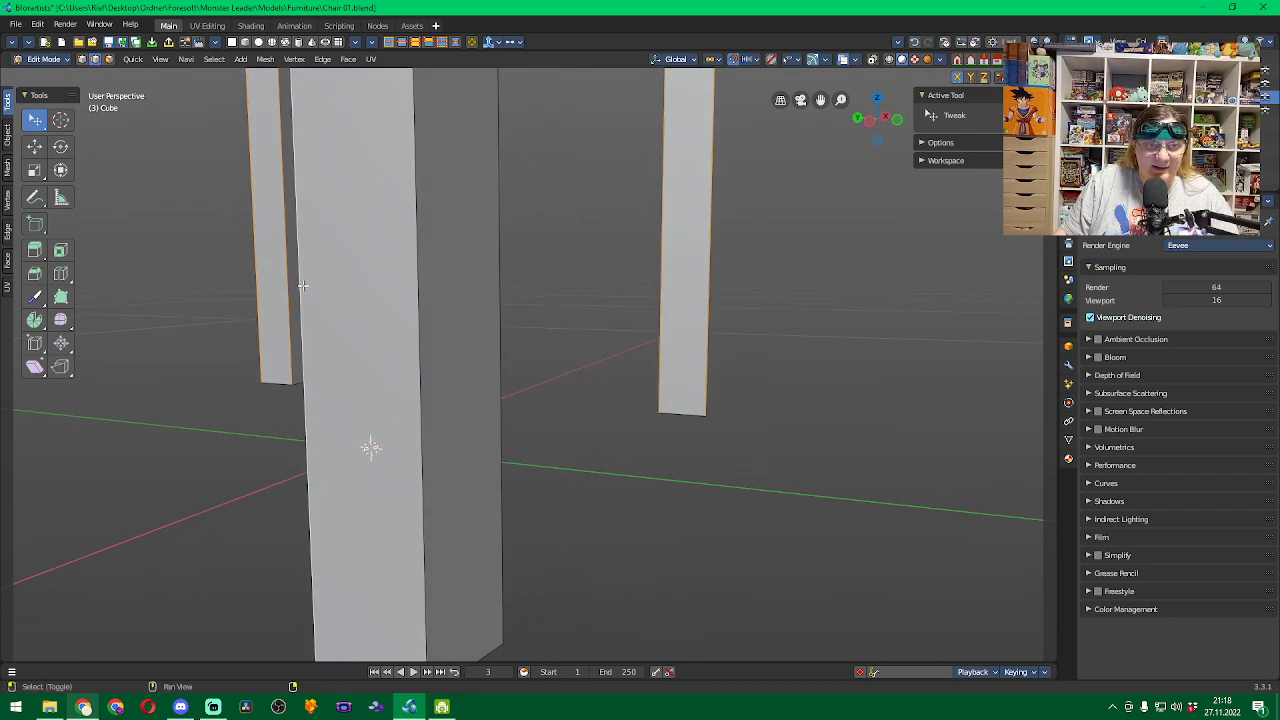
left_click(418, 289, "shift")
left_click(501, 289, "shift")
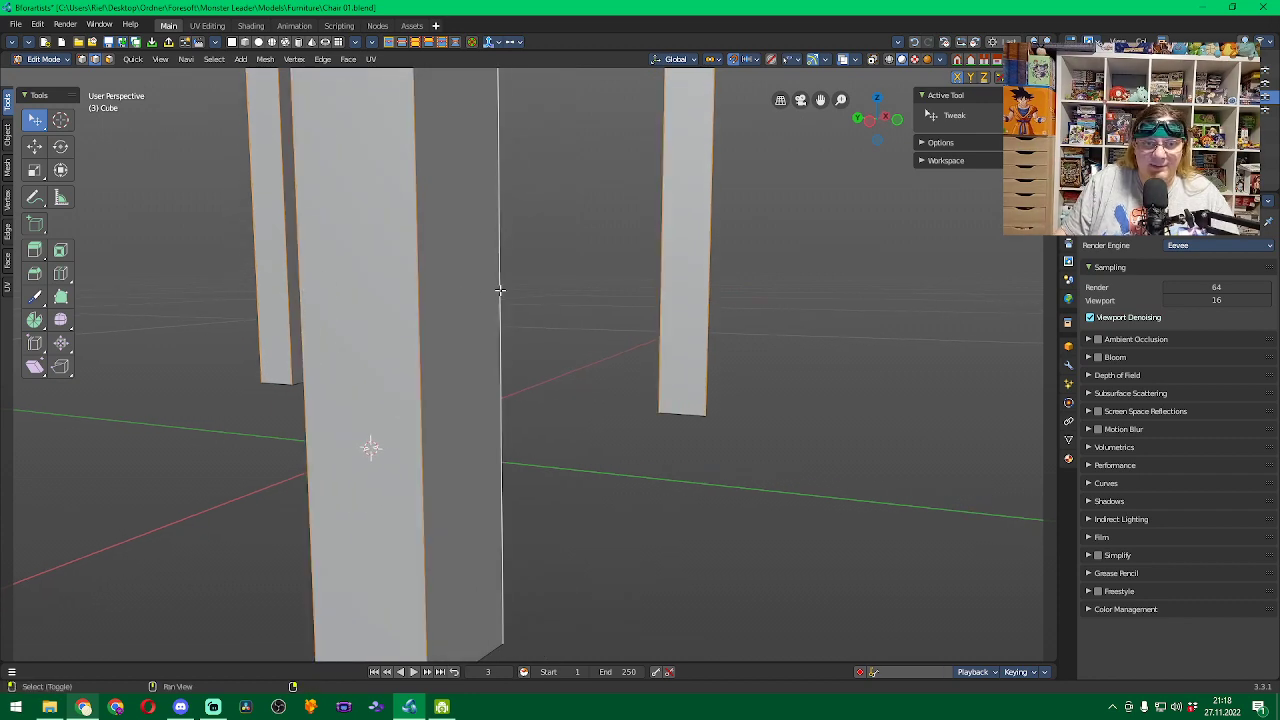
middle_click_drag(551, 294, 689, 302)
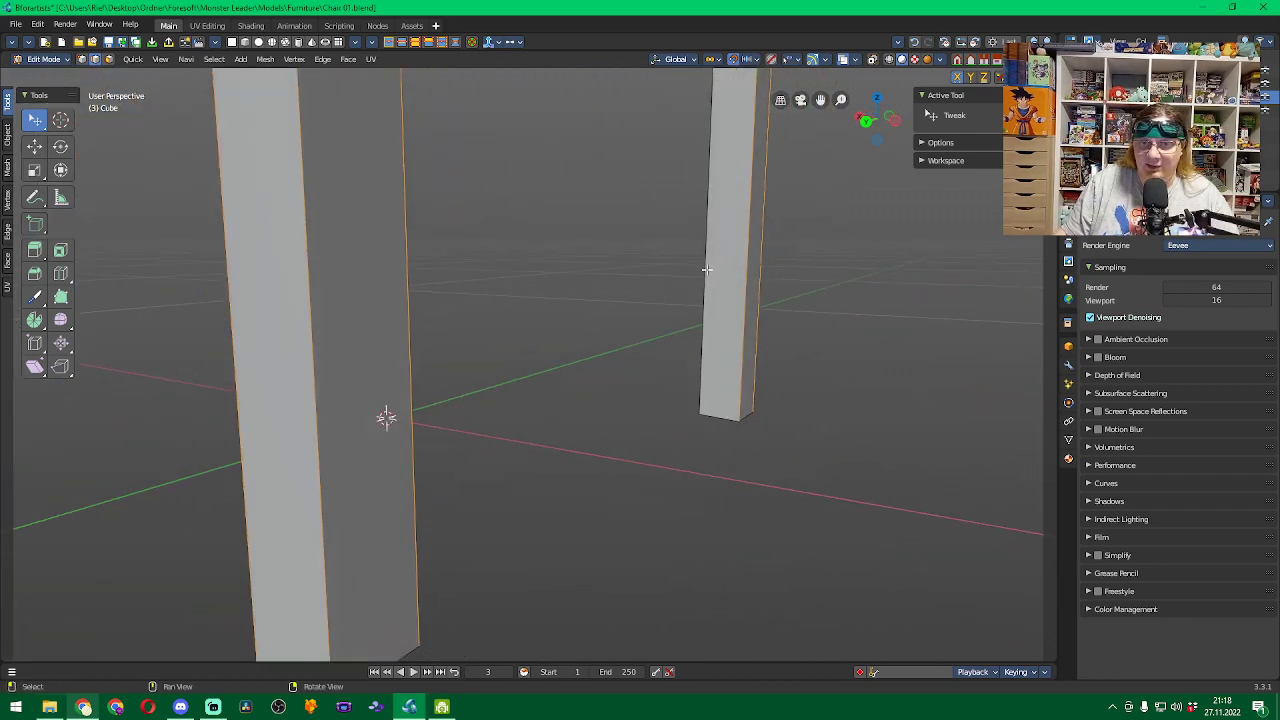
scroll(597, 224, "down", 1)
scroll(597, 224, "down", 1)
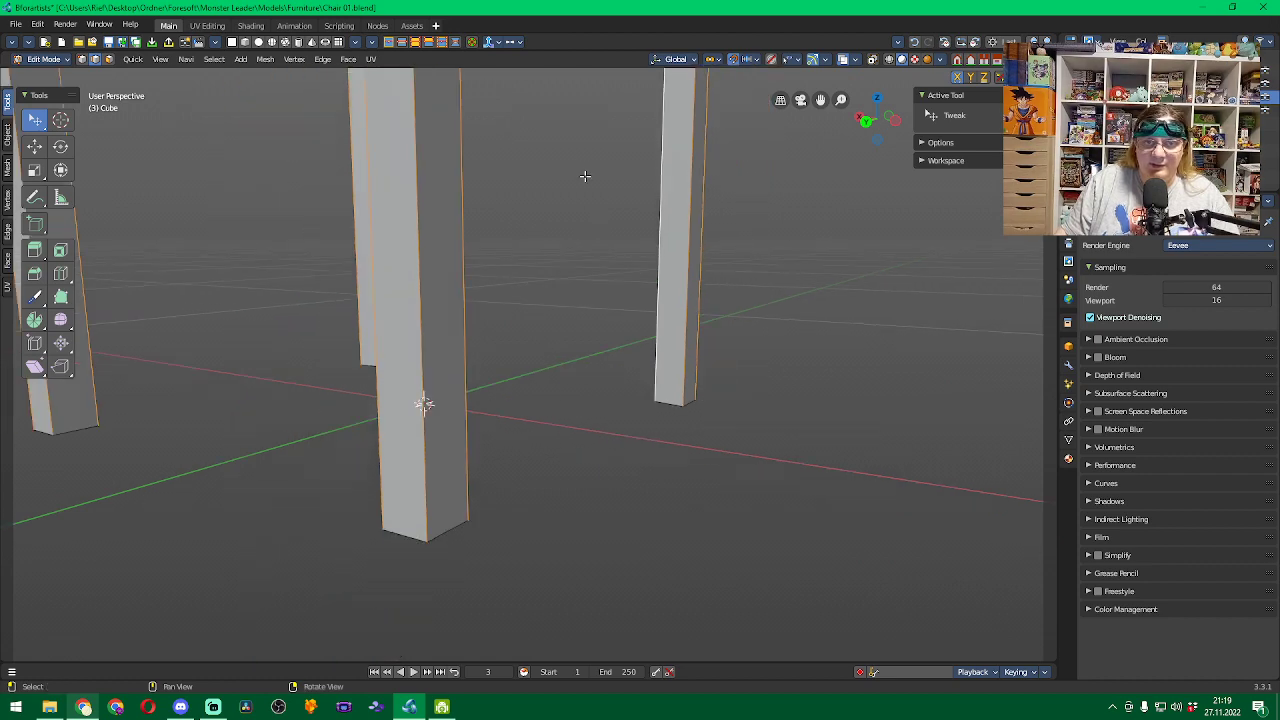
Add the lower outline edges of the seat, including both sides, the curved front and the rear, to the selection.
middle_click_drag(586, 177, 489, 429)
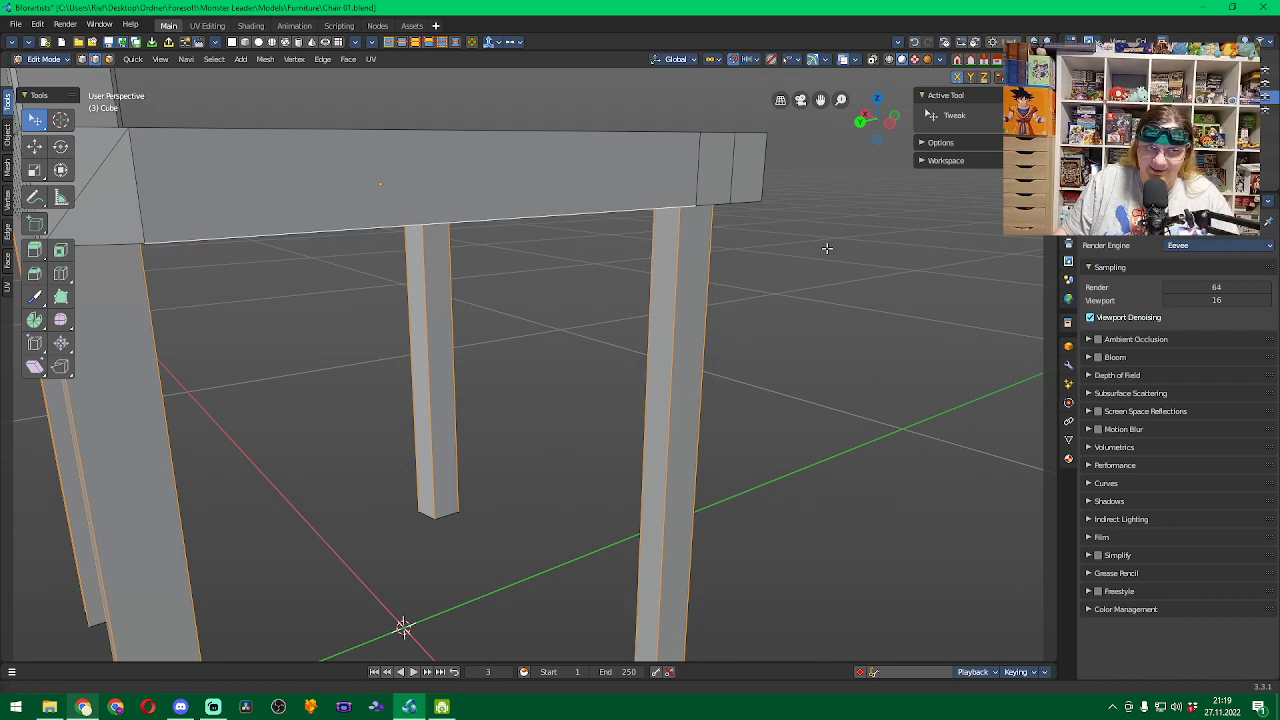
middle_click_drag(824, 248, 706, 223, "shift")
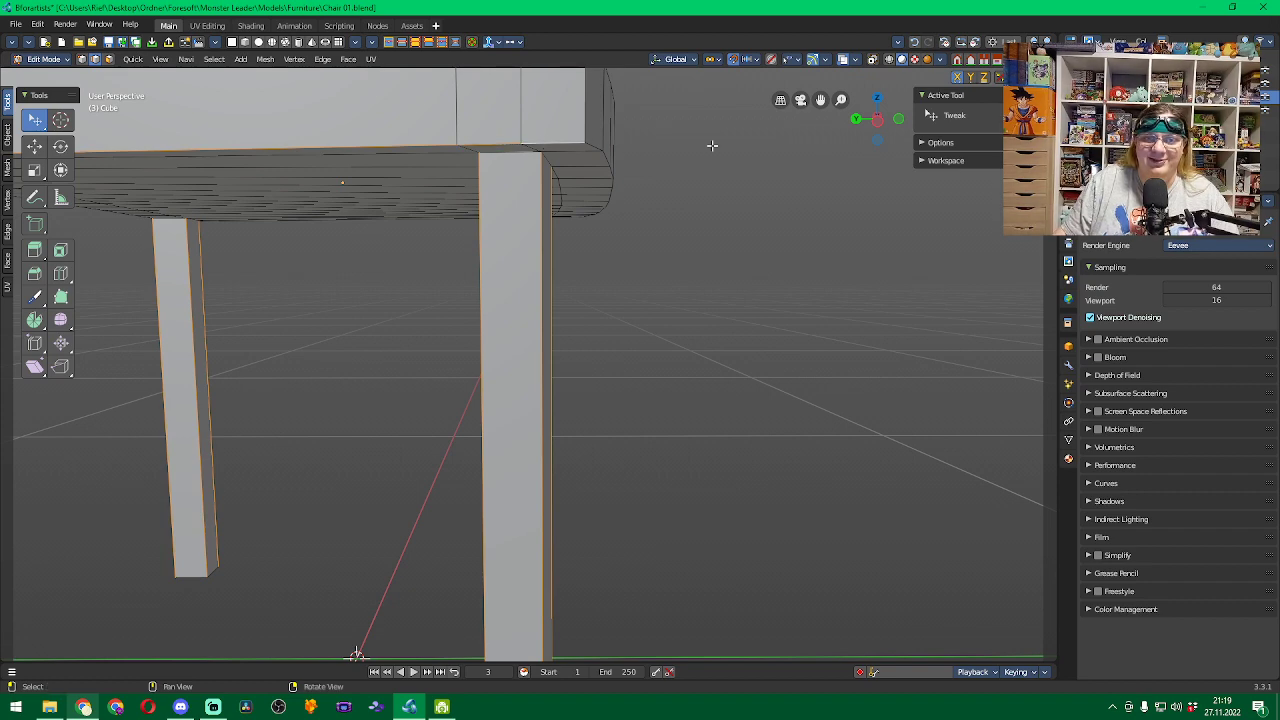
middle_click_drag(620, 145, 491, 227)
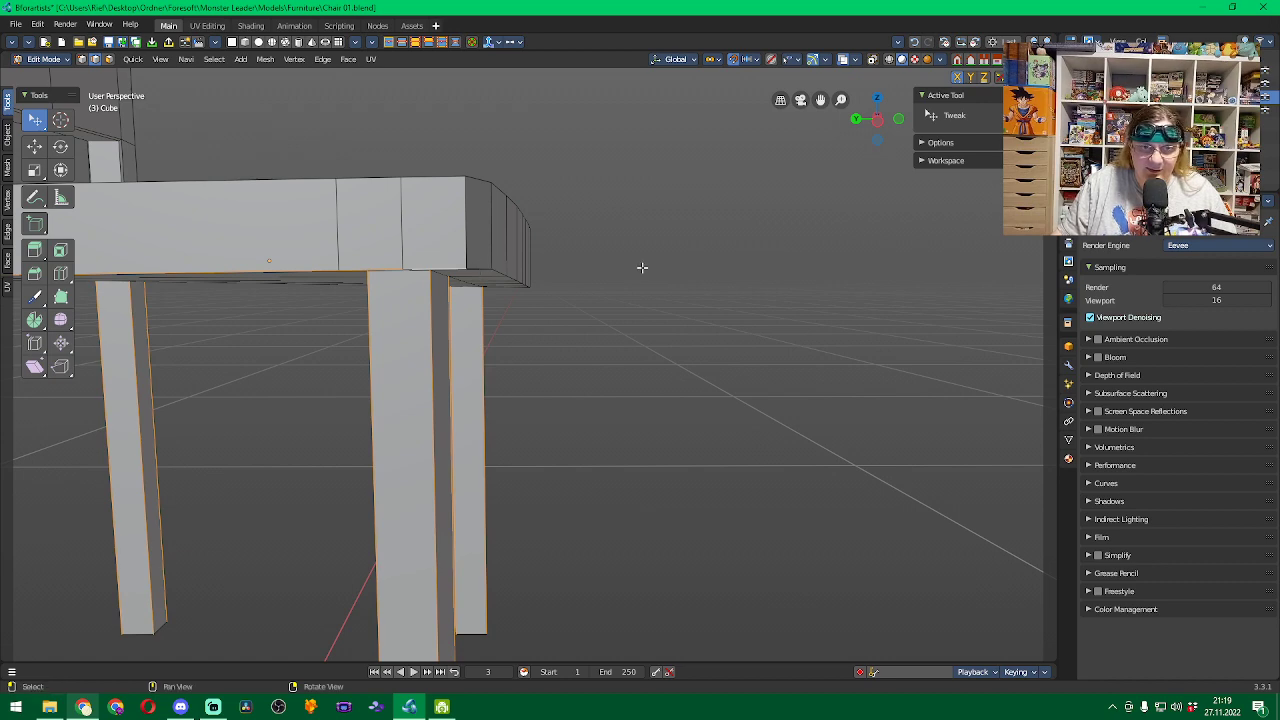
middle_click_drag(640, 266, 518, 233)
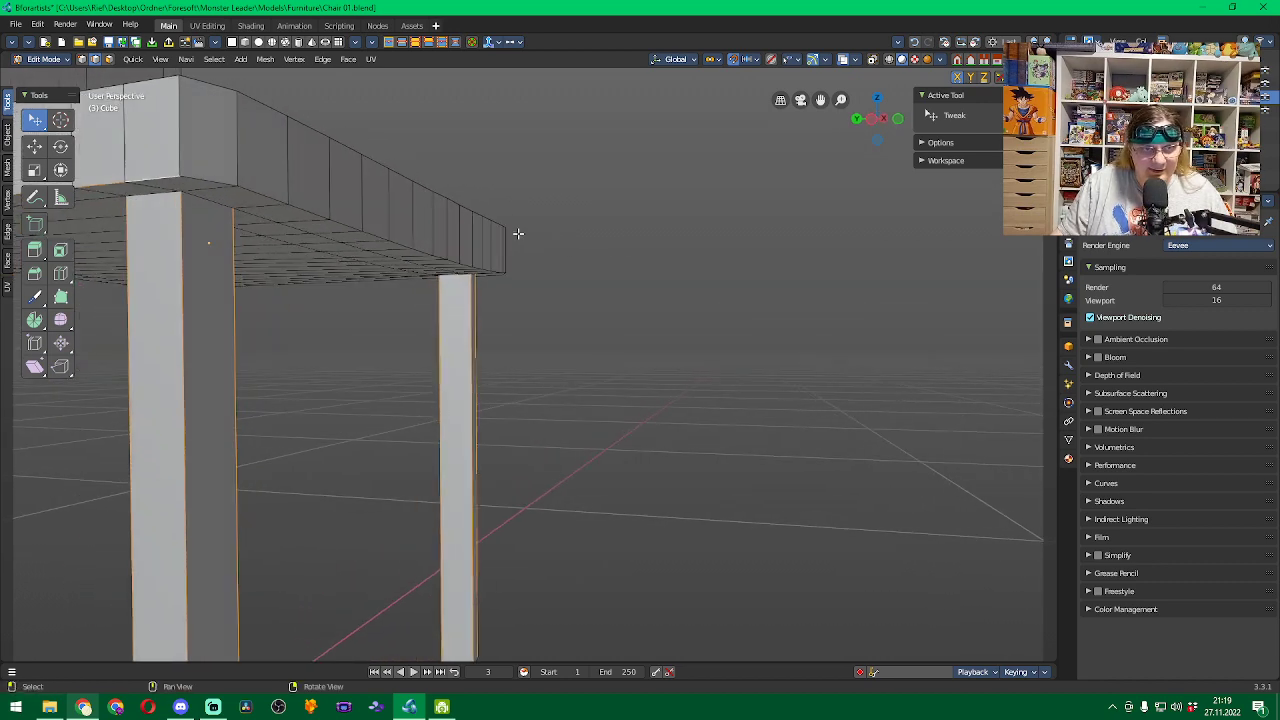
left_click(309, 212, "alt")
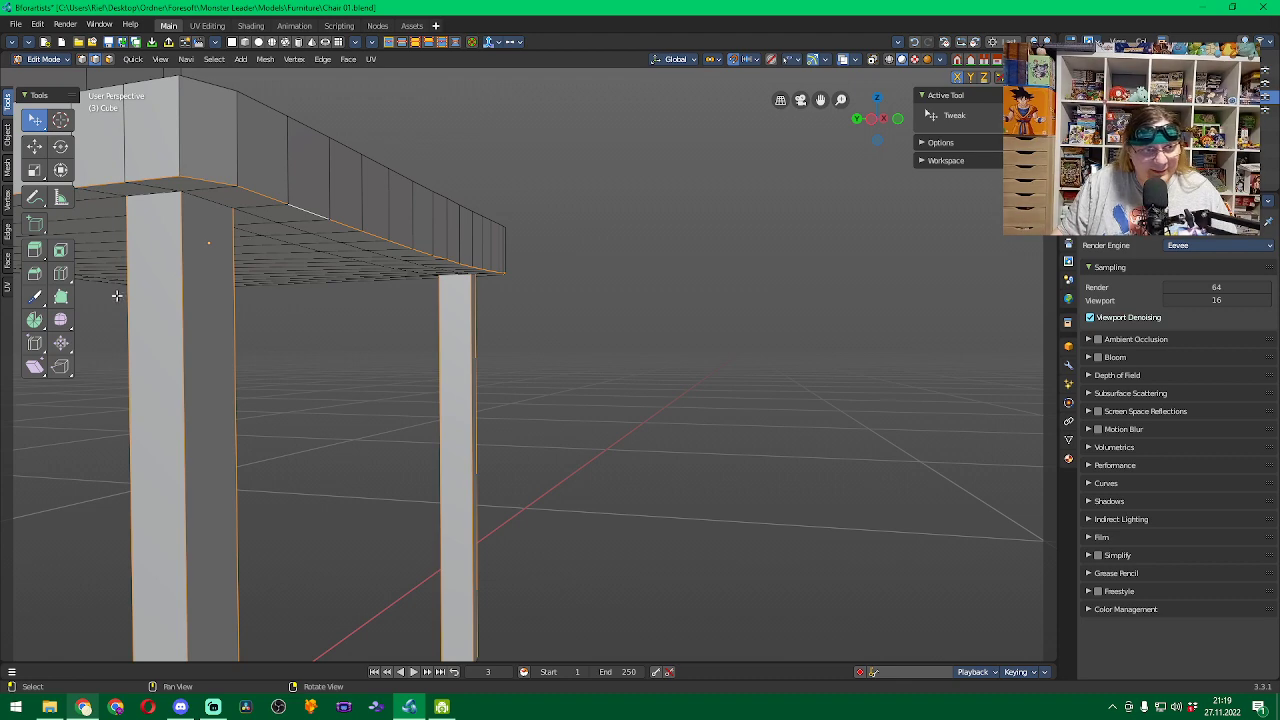
middle_click_drag(360, 322, 660, 363)
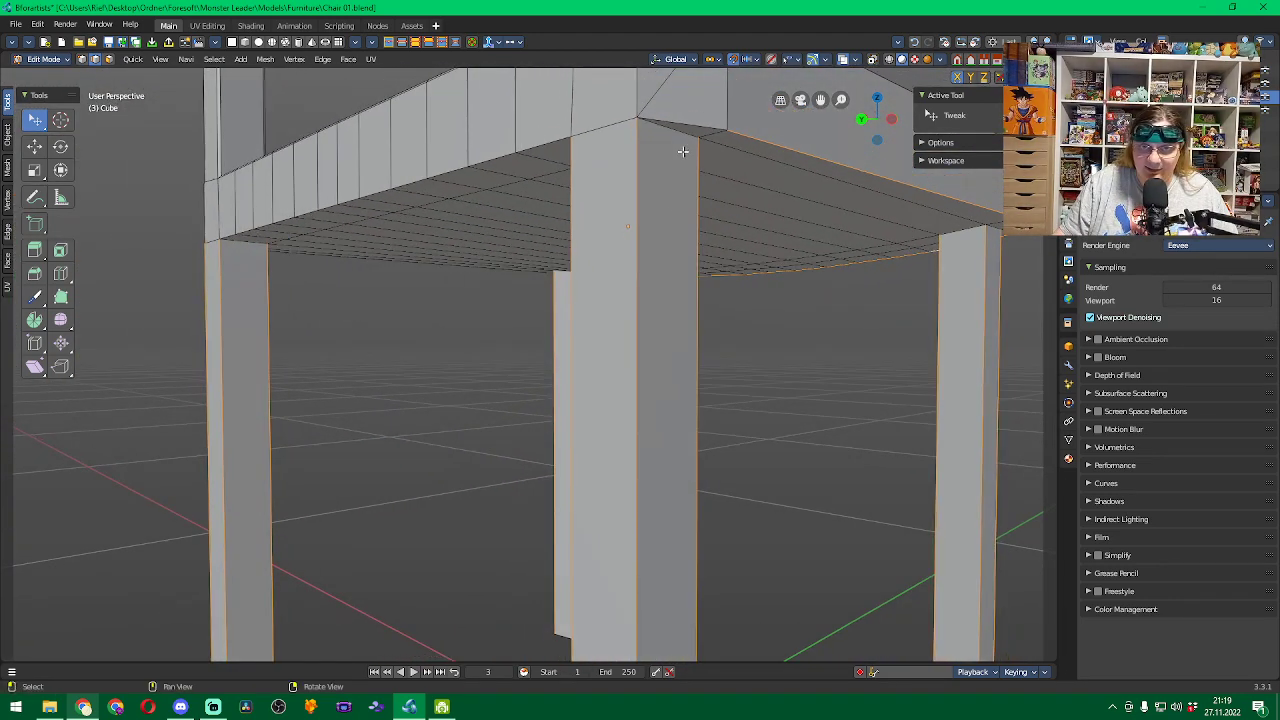
left_click(650, 122, "alt+shift")
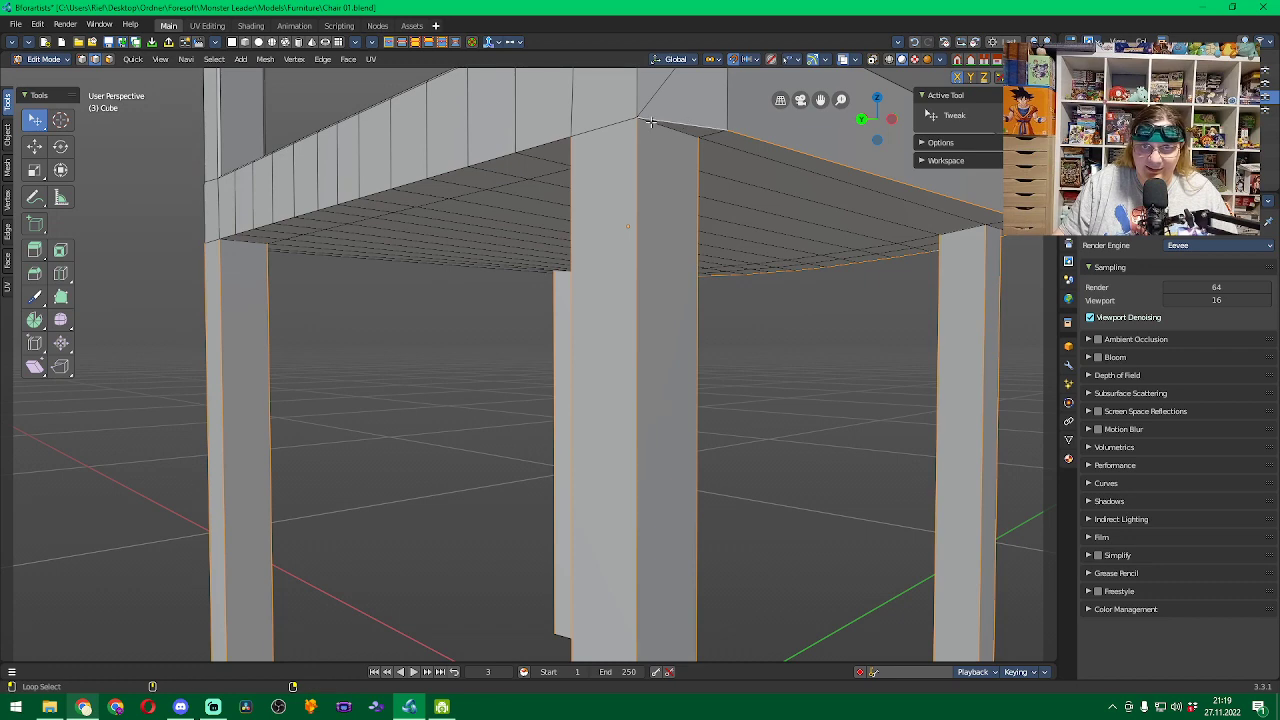
left_click(541, 145, "alt+shift")
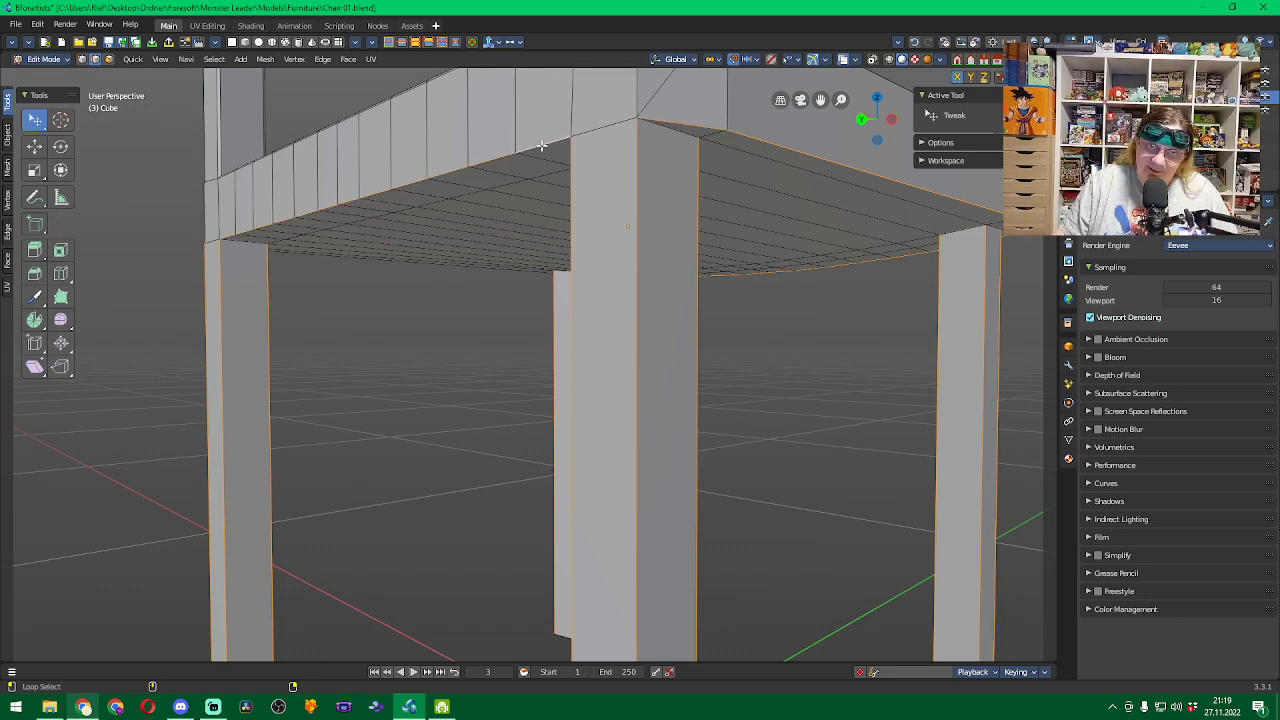
middle_click_drag(363, 363, 497, 251)
left_click(391, 194, "alt+shift")
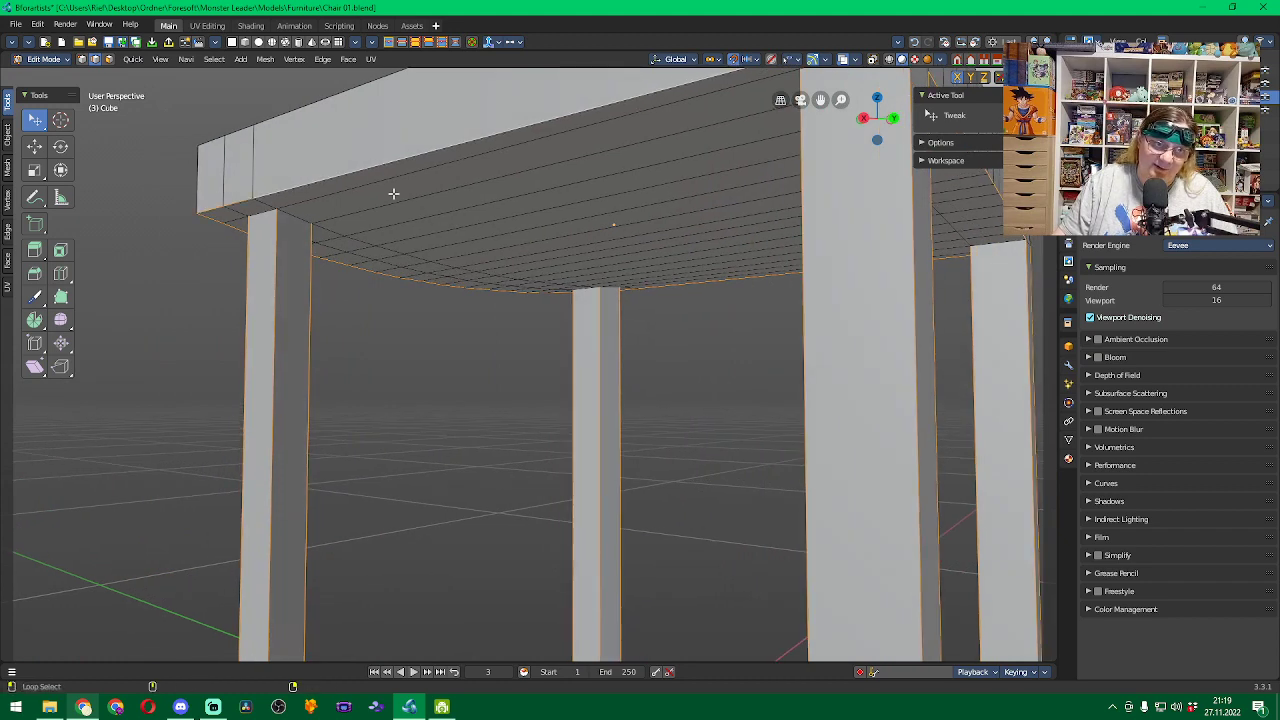
Add one upper side edge of the seat plus the adjoining rear corner's top and vertical edges to the selection.
middle_click_drag(637, 357, 571, 422)
middle_click_drag(387, 381, 504, 392)
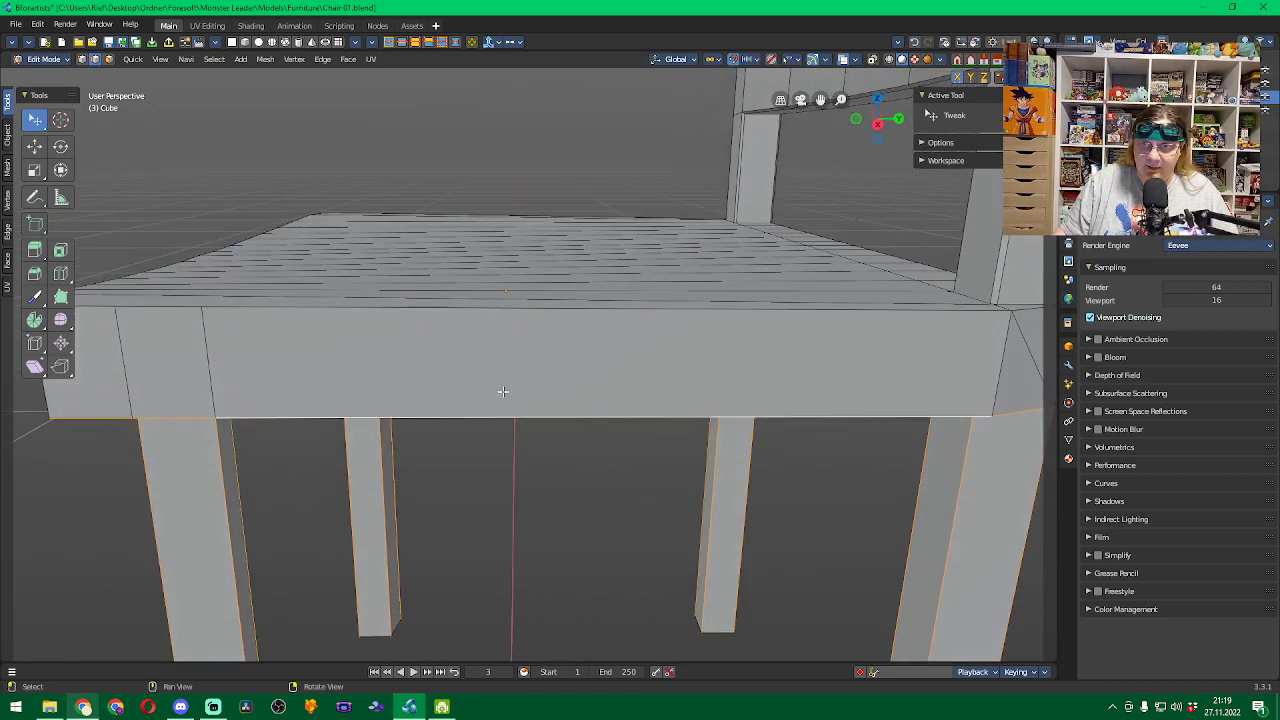
left_click(780, 309, "alt")
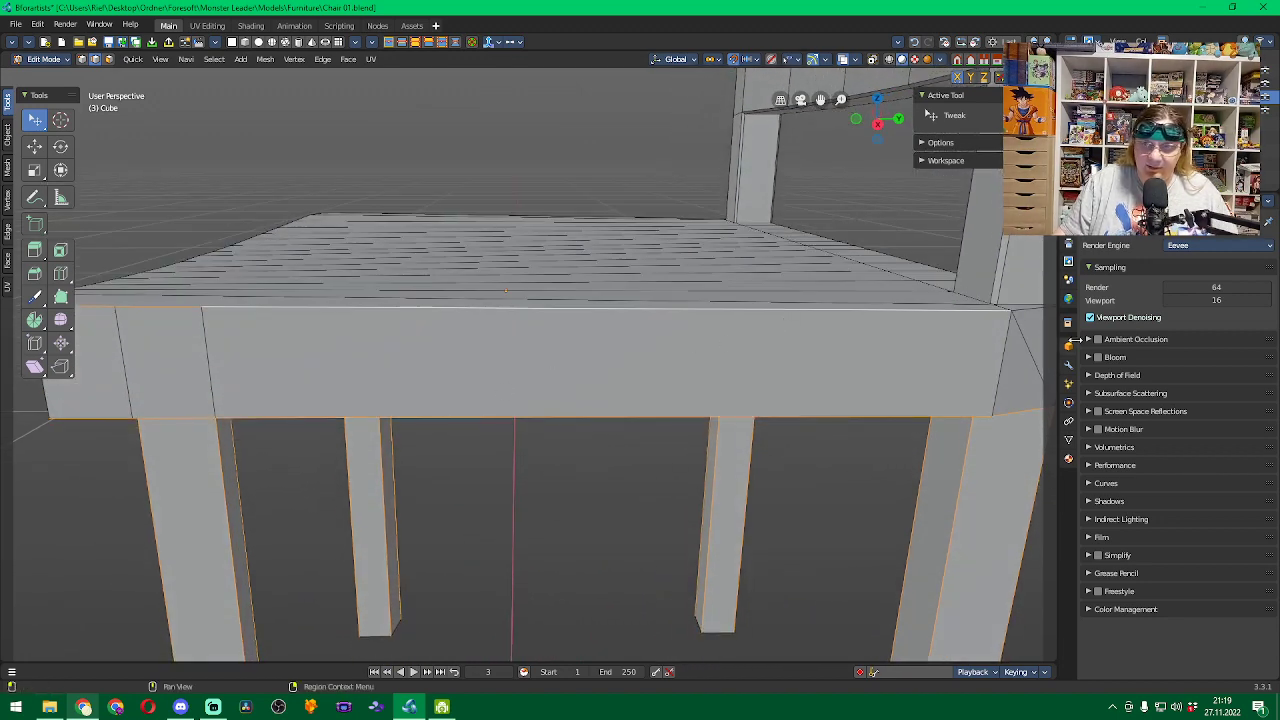
left_click(1030, 308, "alt+shift")
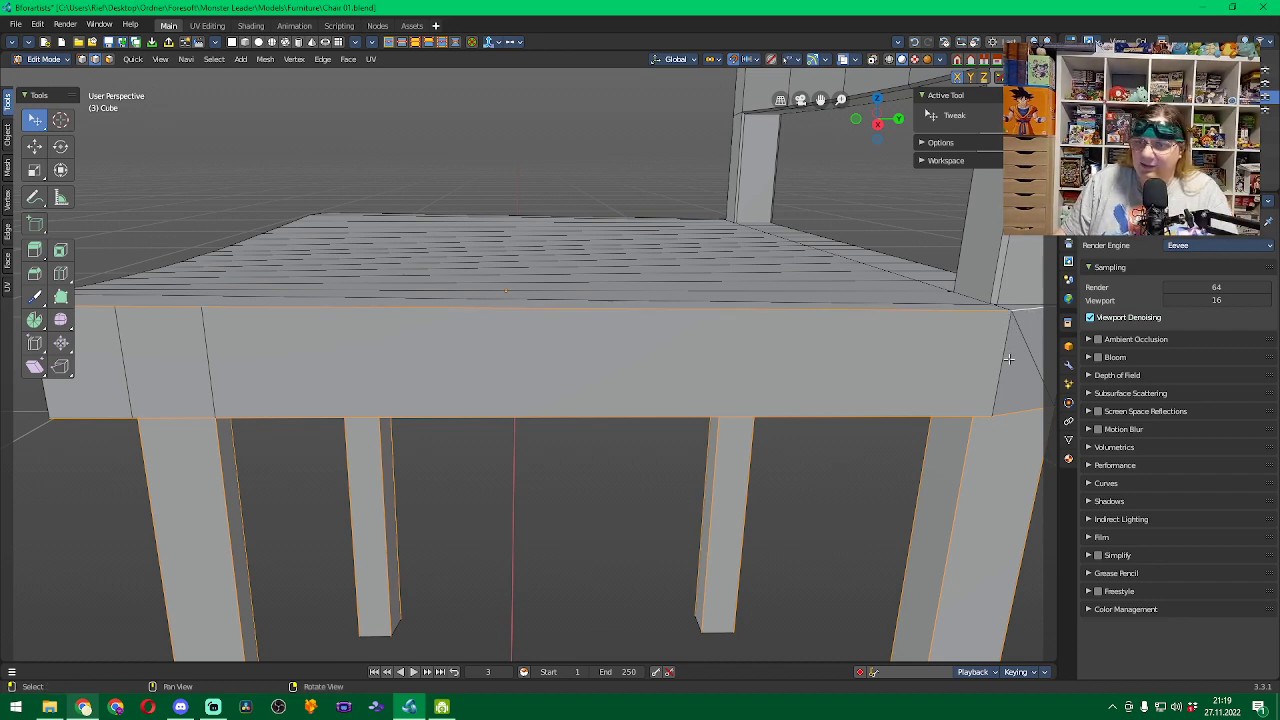
middle_click_drag(869, 441, 584, 418)
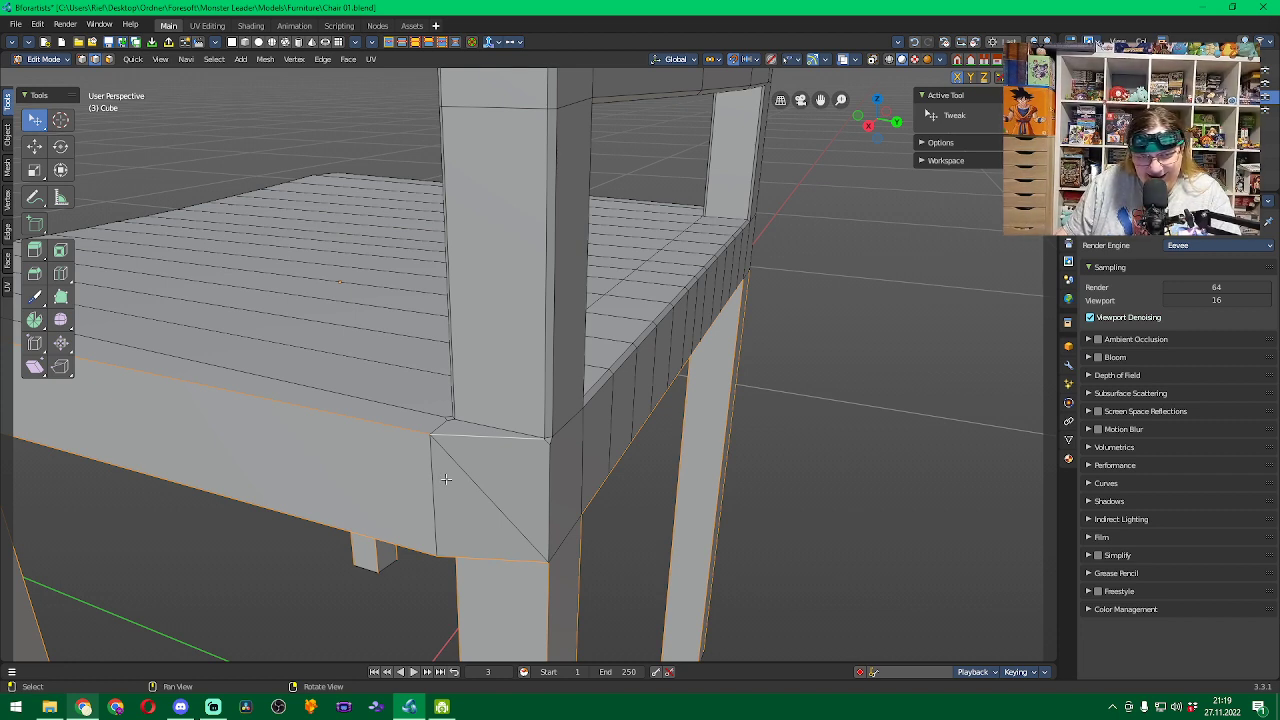
left_click(549, 488, "shift")
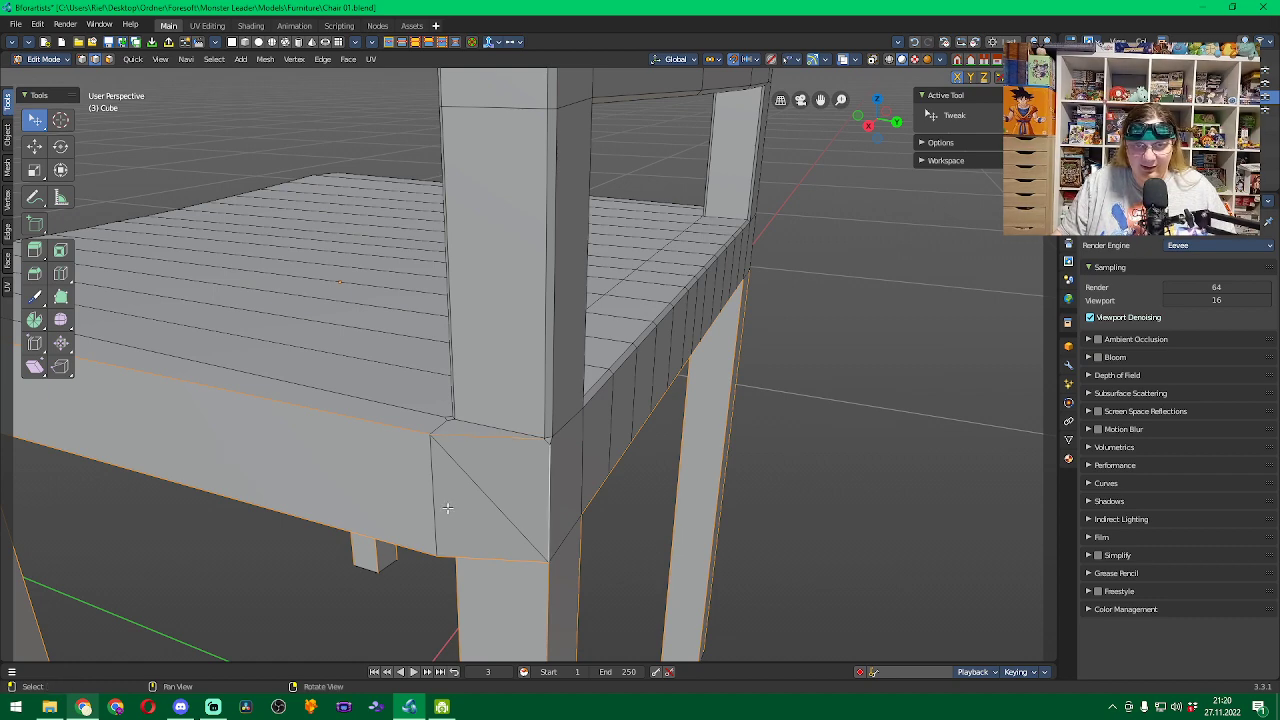
Extend the selection along the upper edges of the seat's curved front.
middle_click_drag(237, 571, 533, 443)
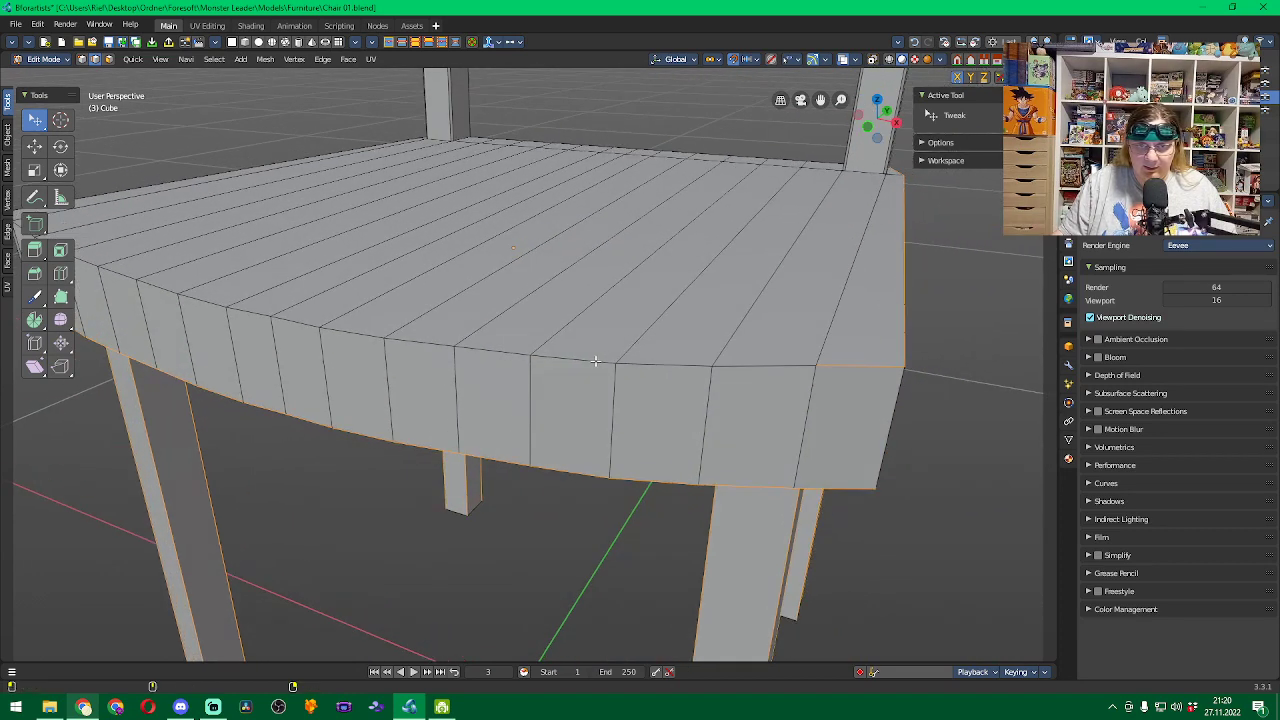
left_click(766, 366, "shift")
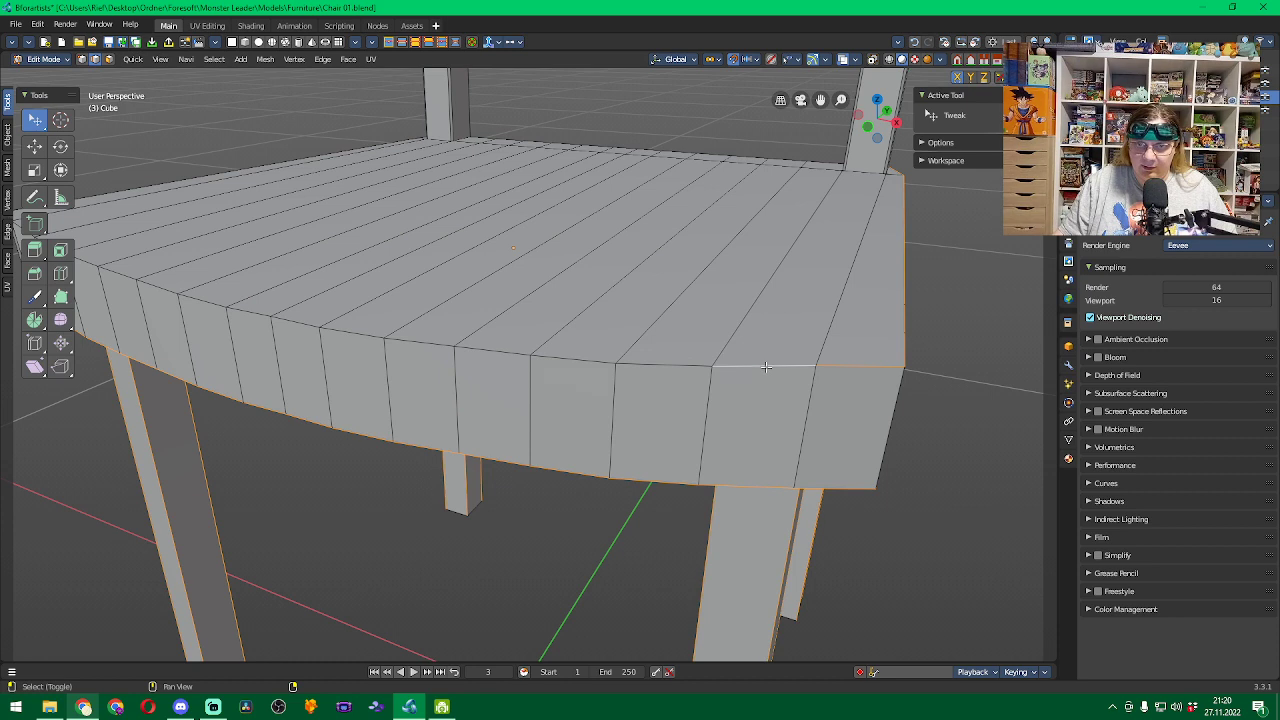
left_click(676, 366, "shift")
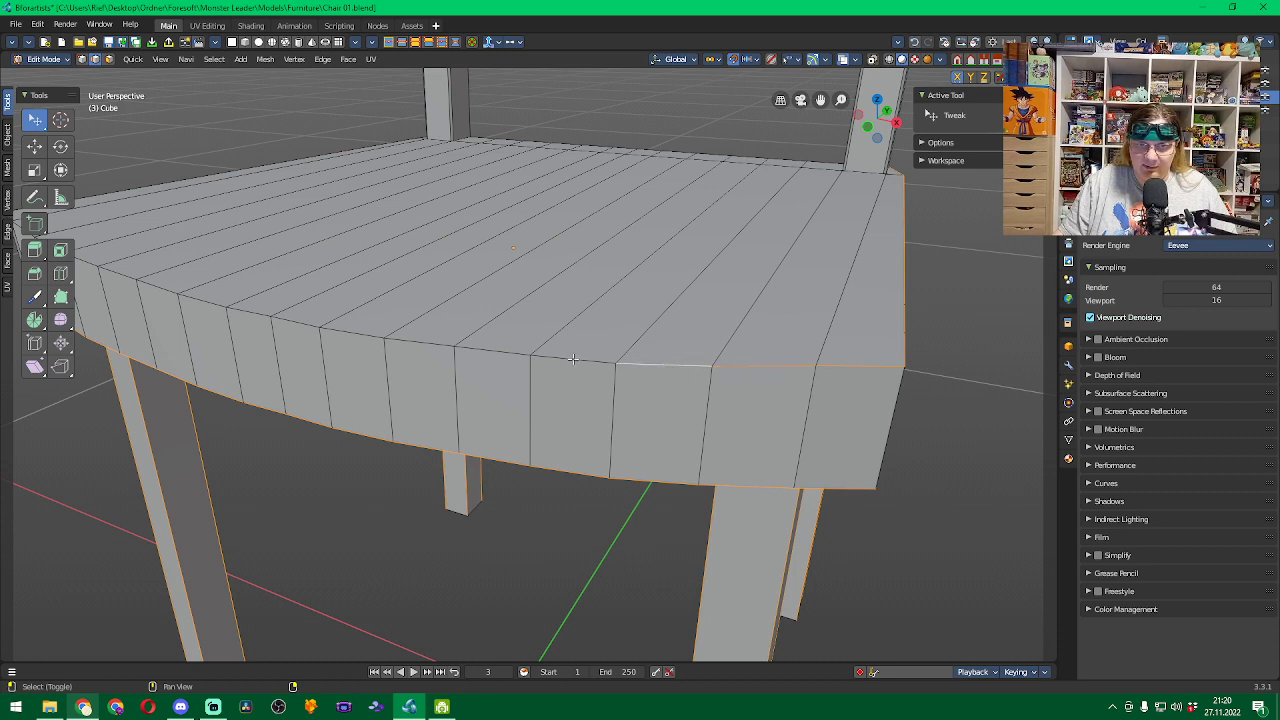
left_click(572, 358, "alt+shift")
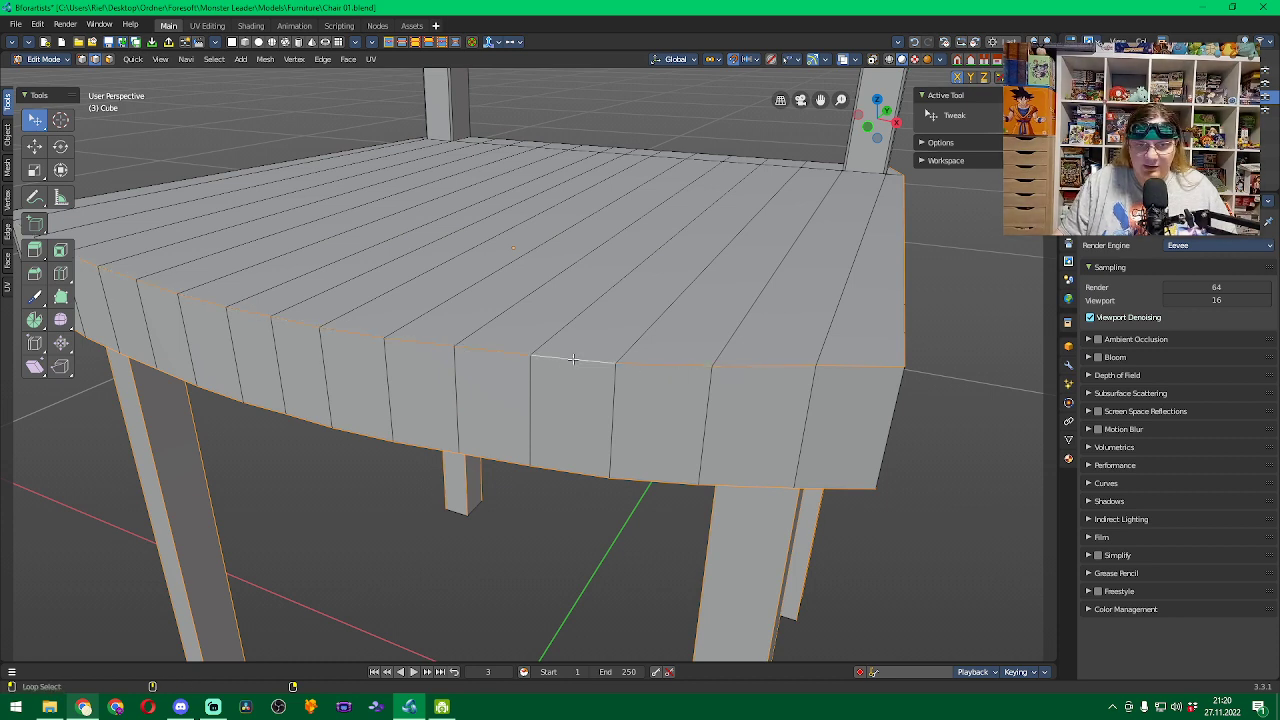
Add the opposite upper side edge of the seat and the second rear corner's top and vertical edges to the selection.
middle_click_drag(283, 497, 423, 363)
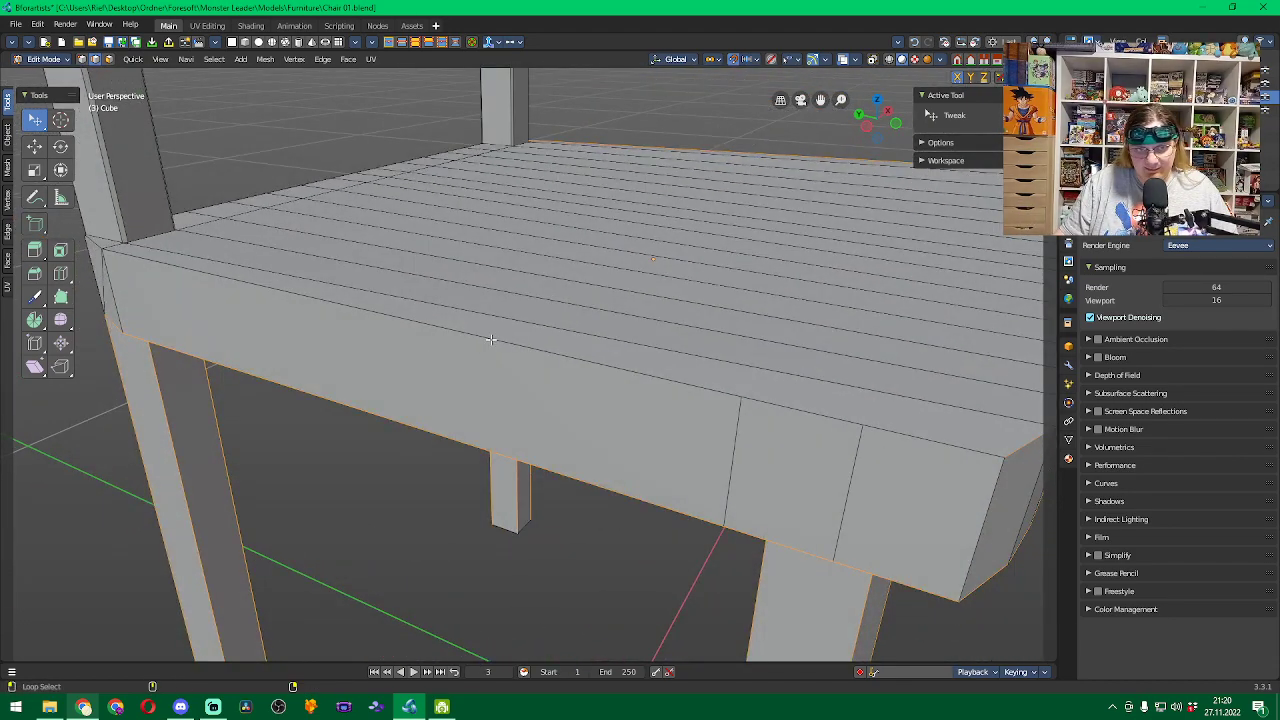
middle_click_drag(517, 344, 524, 347)
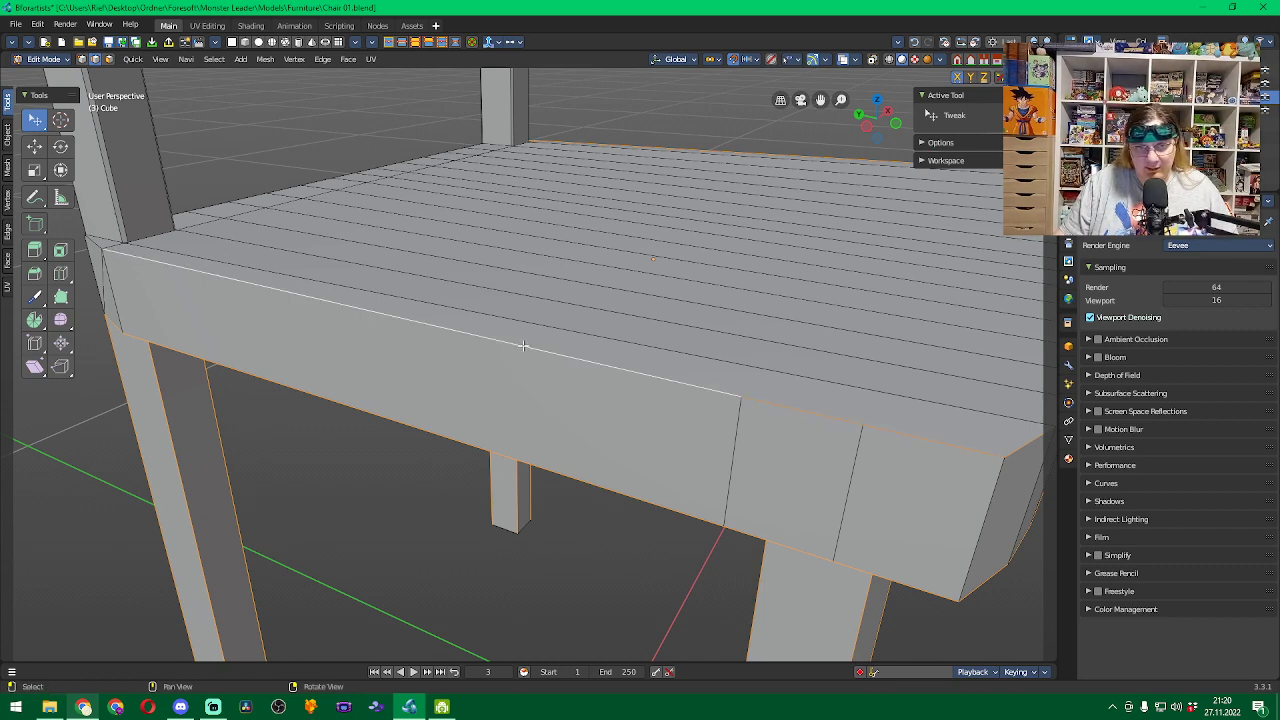
middle_click_drag(341, 463, 343, 377, "alt")
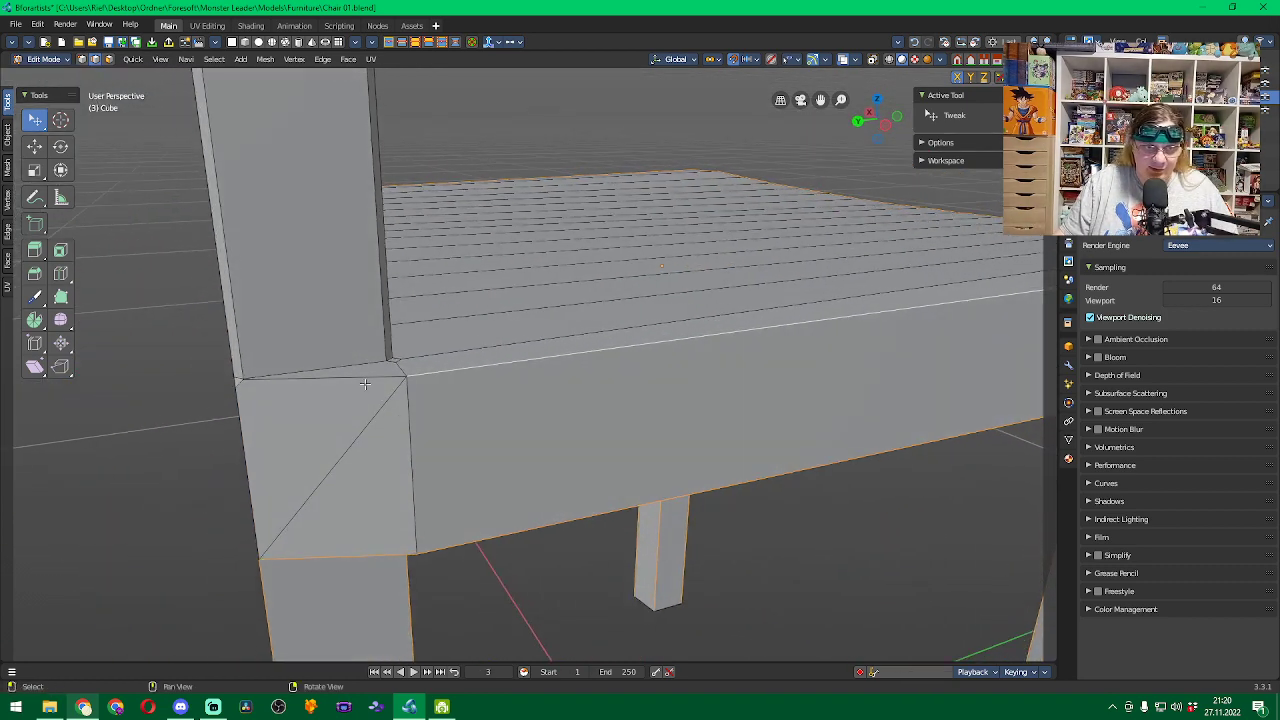
left_click(341, 377, "alt")
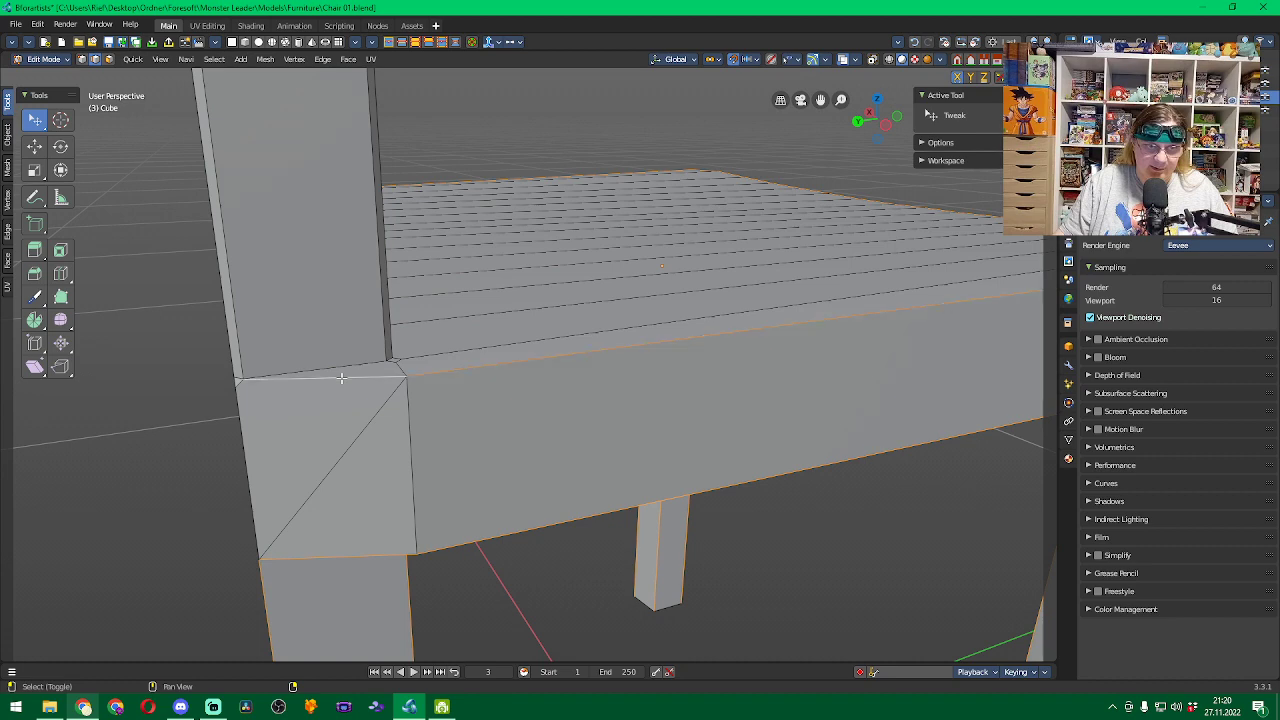
middle_click_drag(186, 494, 451, 451, "alt")
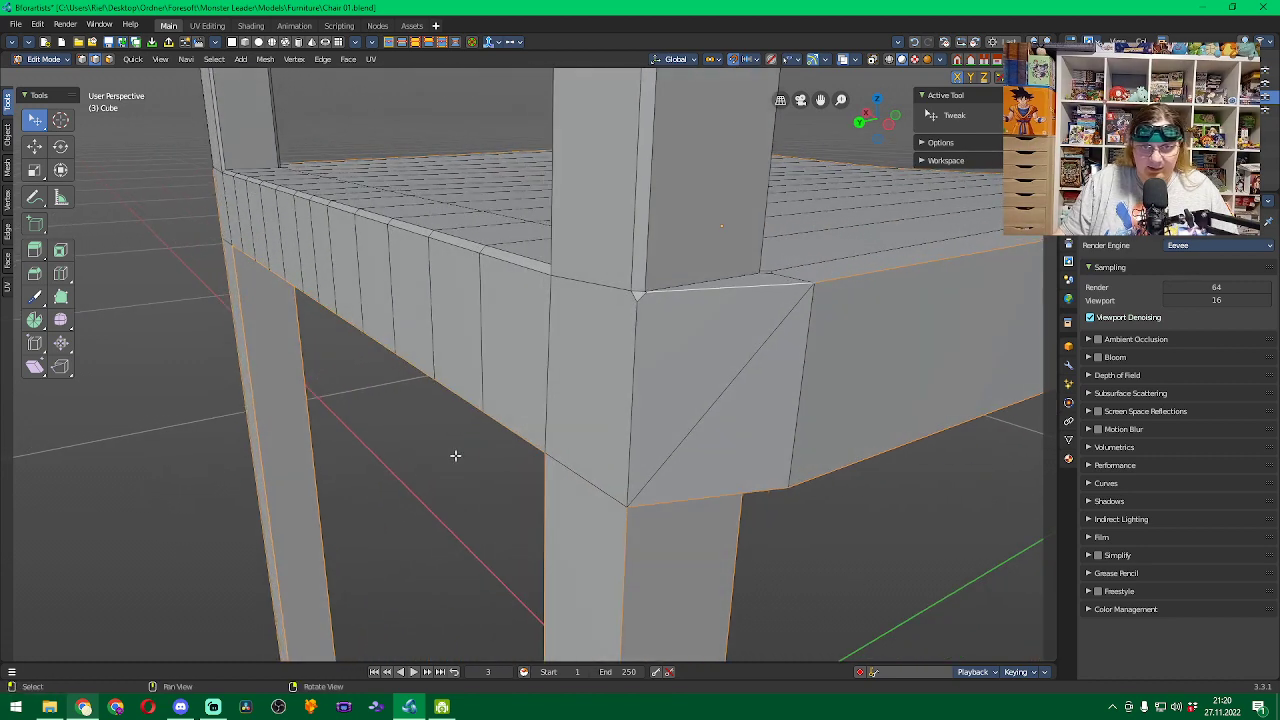
left_click(632, 392, "shift")
Bevel the selected leg and seat edges with one segment, about 0.018 m wide.
middle_click_drag(398, 464, 492, 452)
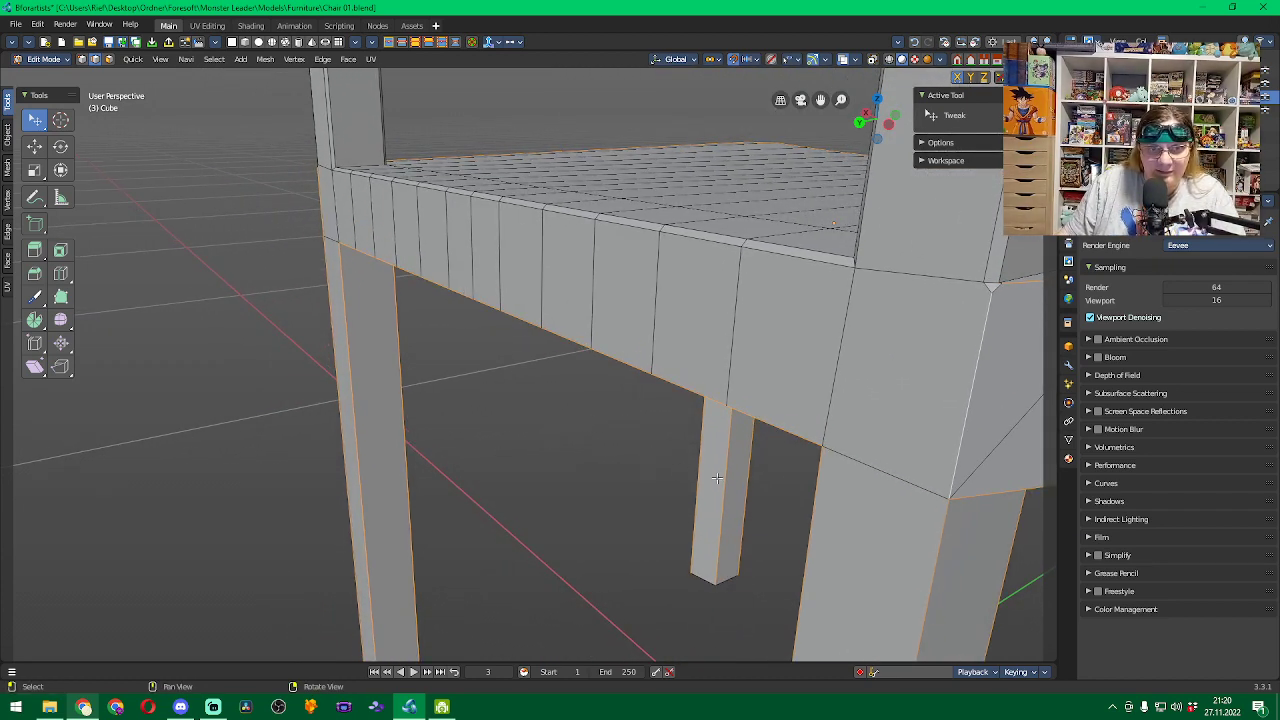
middle_click_drag(720, 484, 473, 407)
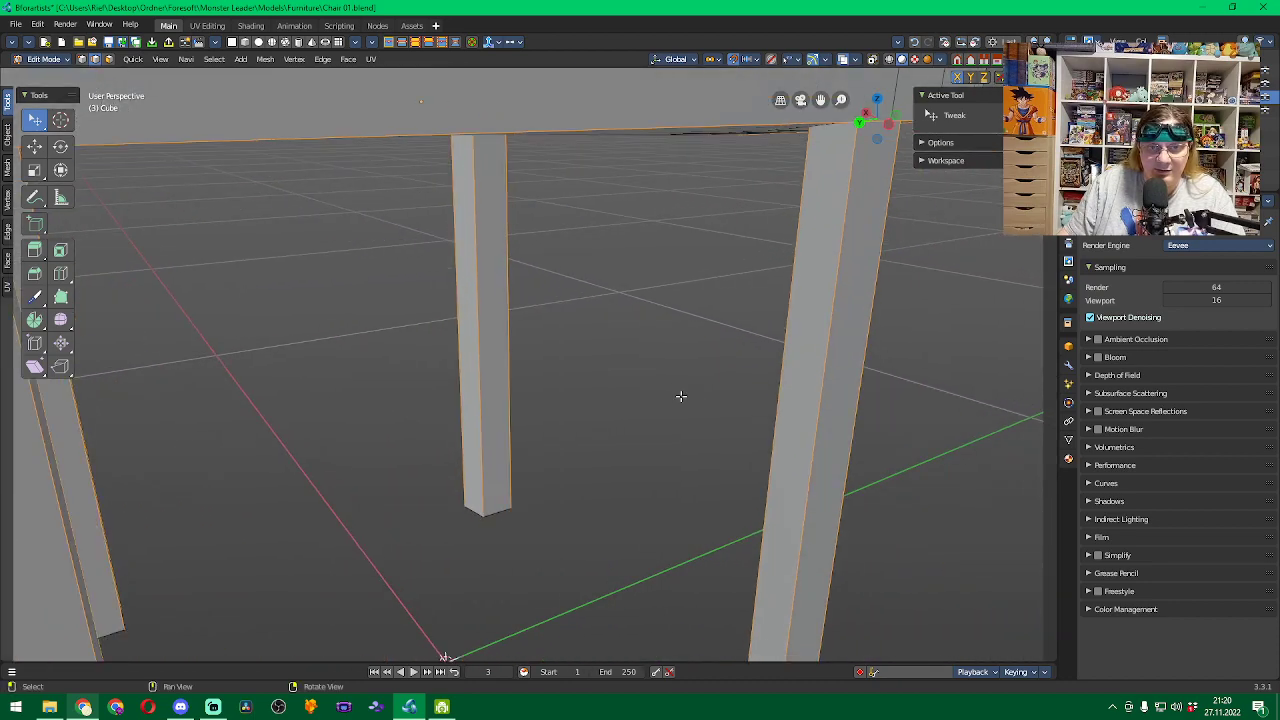
middle_click_drag(689, 400, 519, 390)
scroll(519, 390, "down", 8)
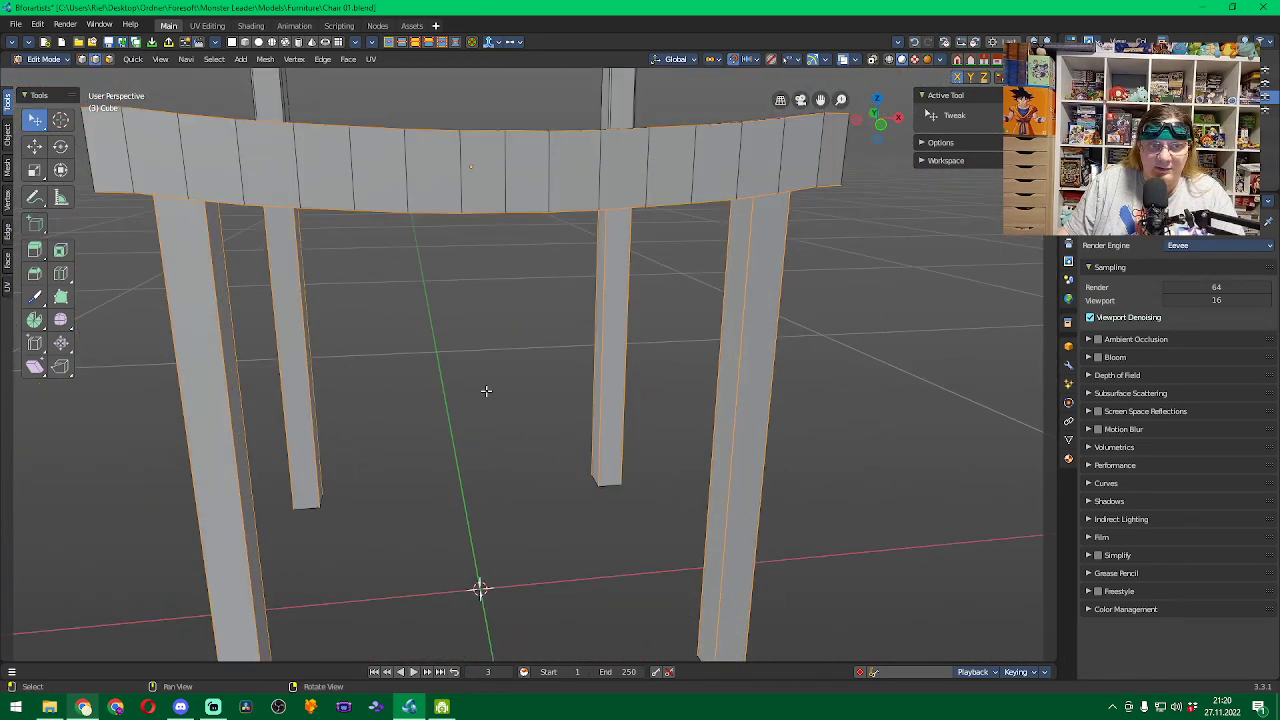
left_click(35, 273)
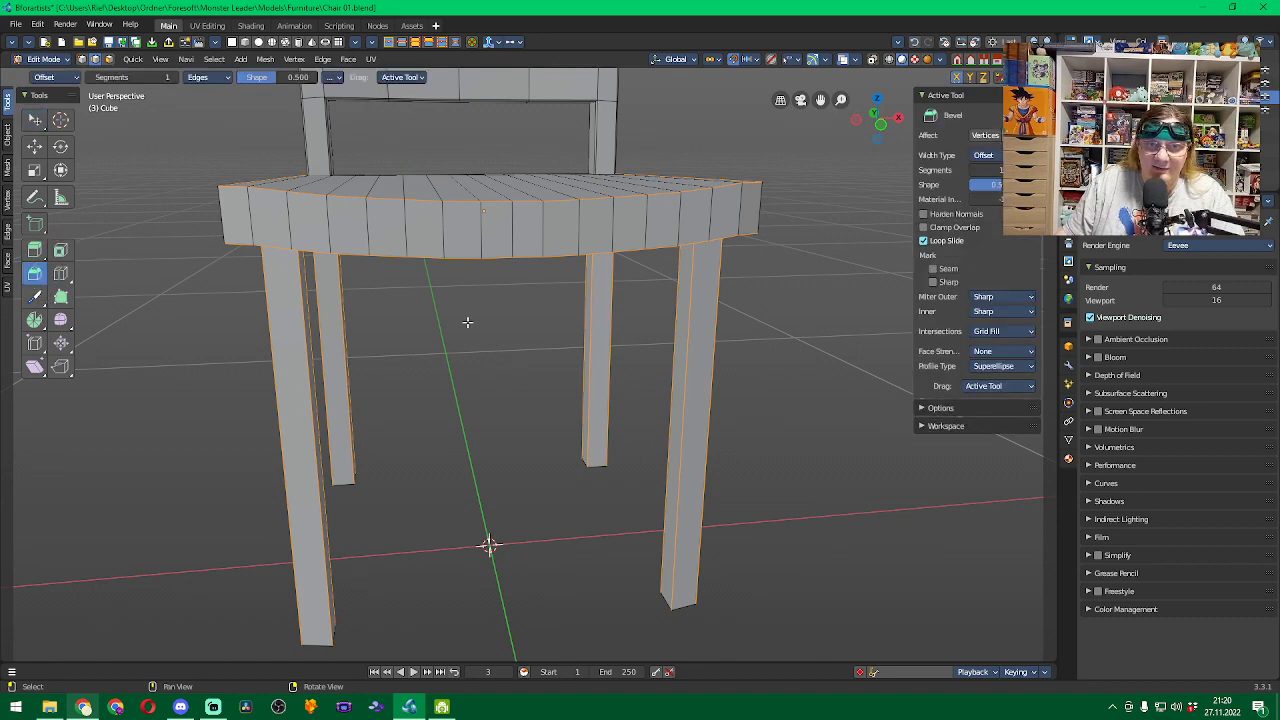
left_click_drag(467, 322, 481, 349)
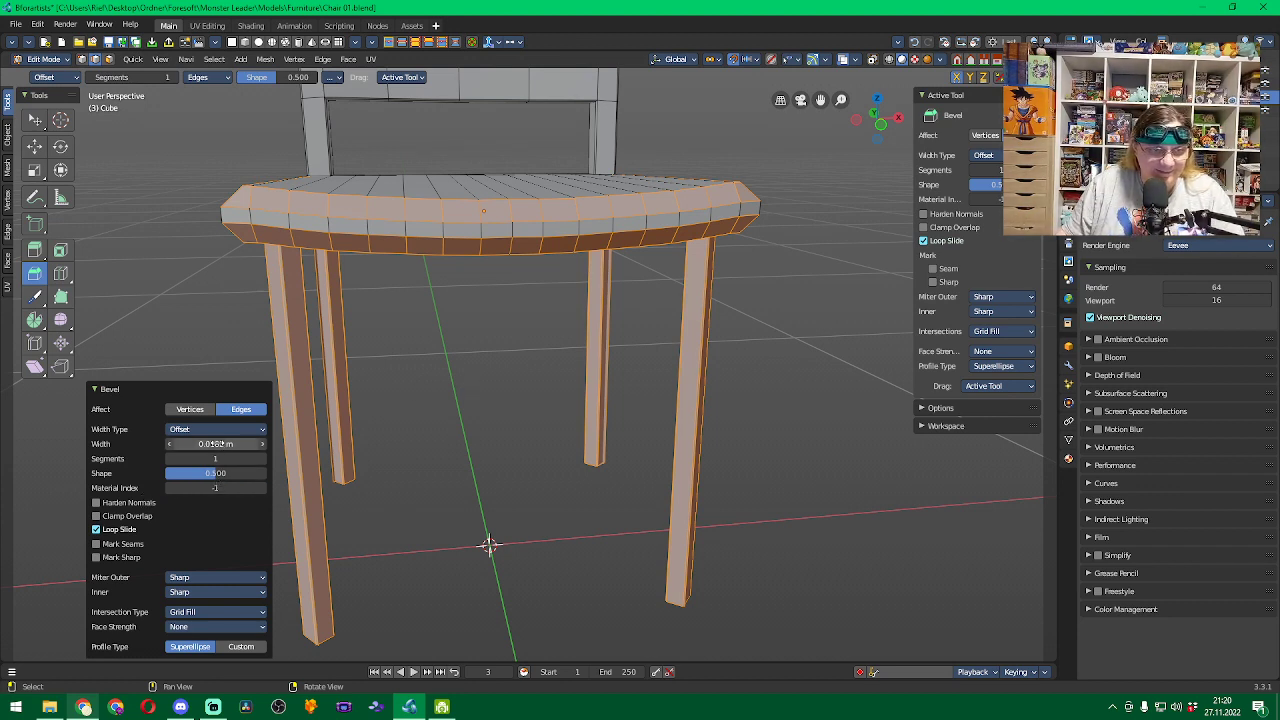
Set the width of the leg and seat bevel to 0.02 m.
left_click(212, 443)
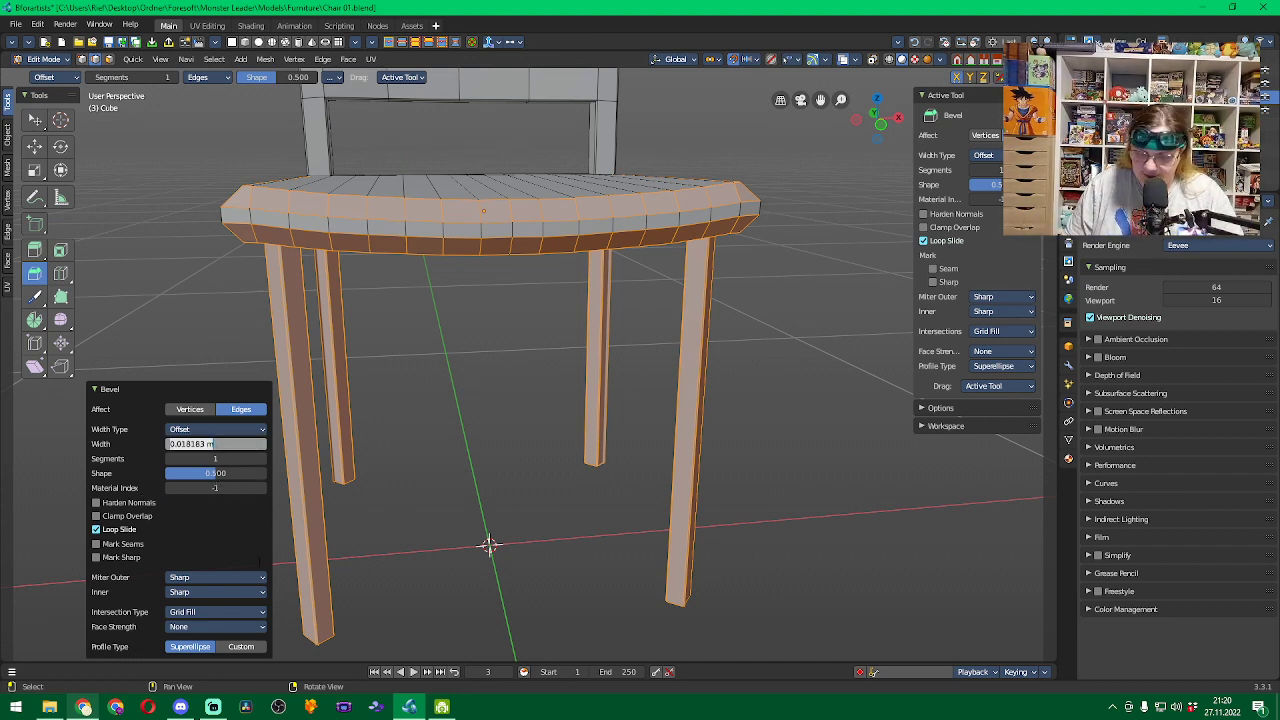
type("0.0")
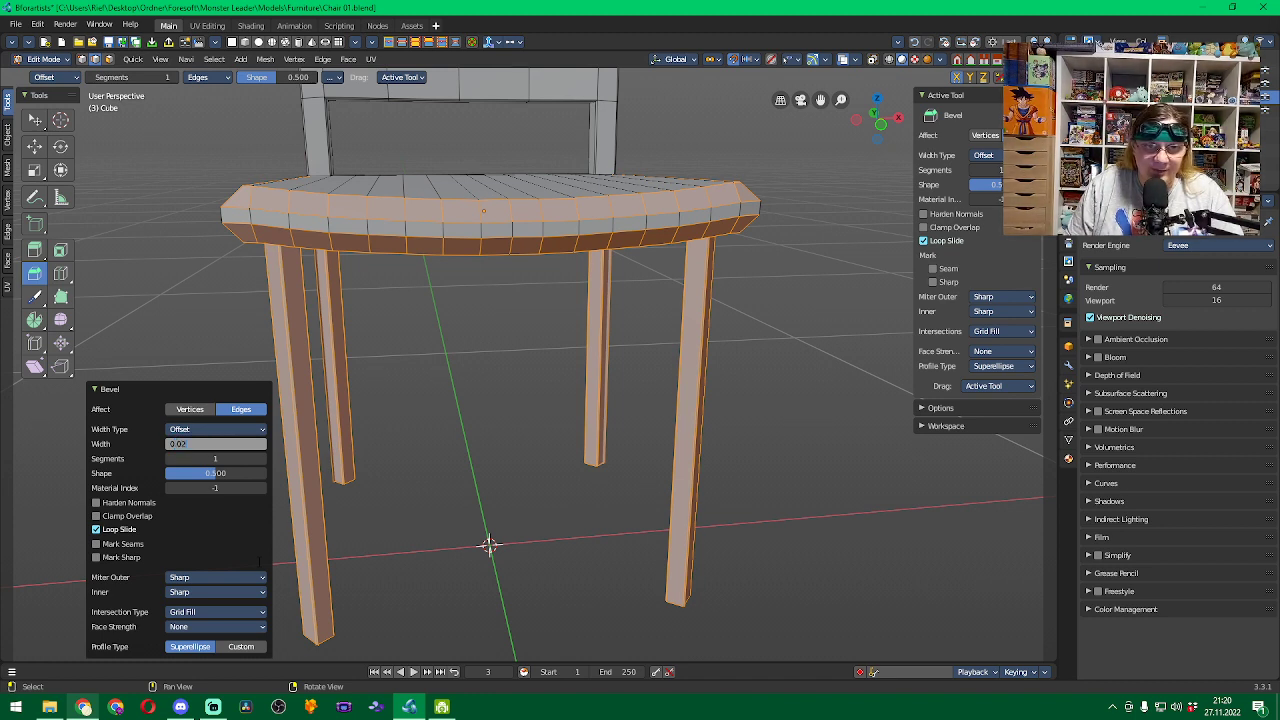
type("2")
key("Return")
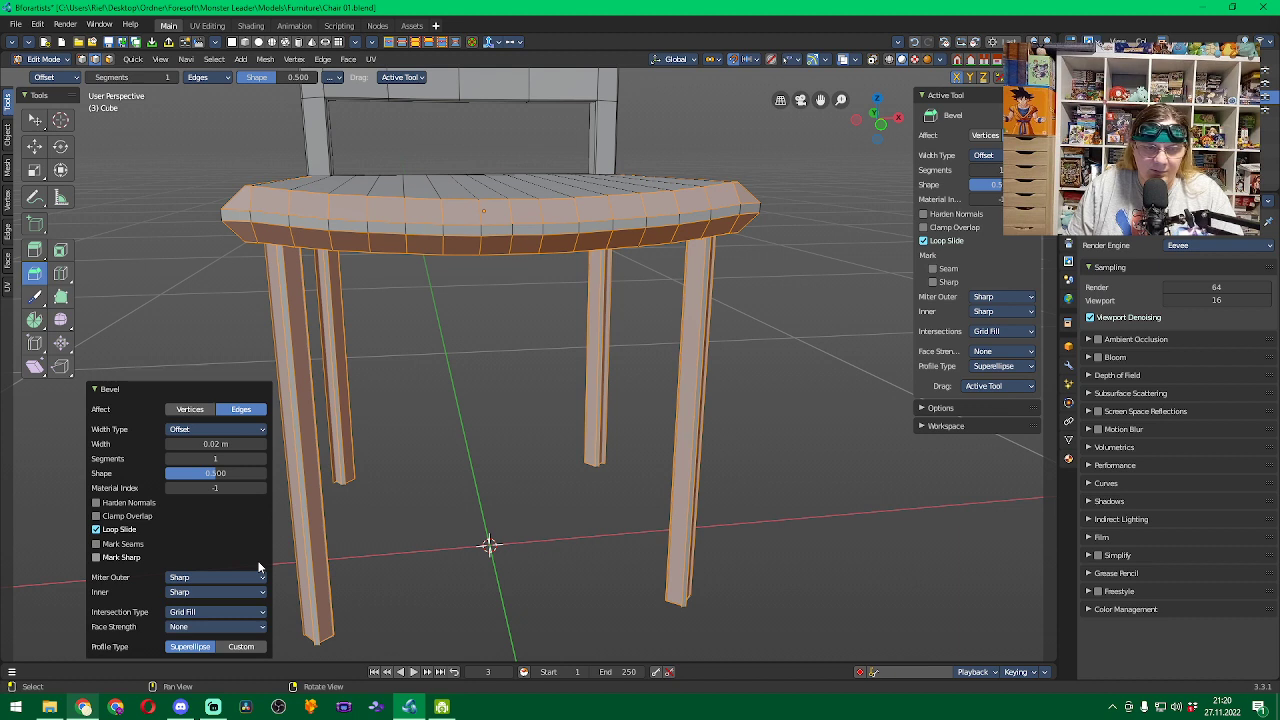
Set the width of the leg and seat bevel to 0.002 m and clear the selection.
left_click(215, 443)
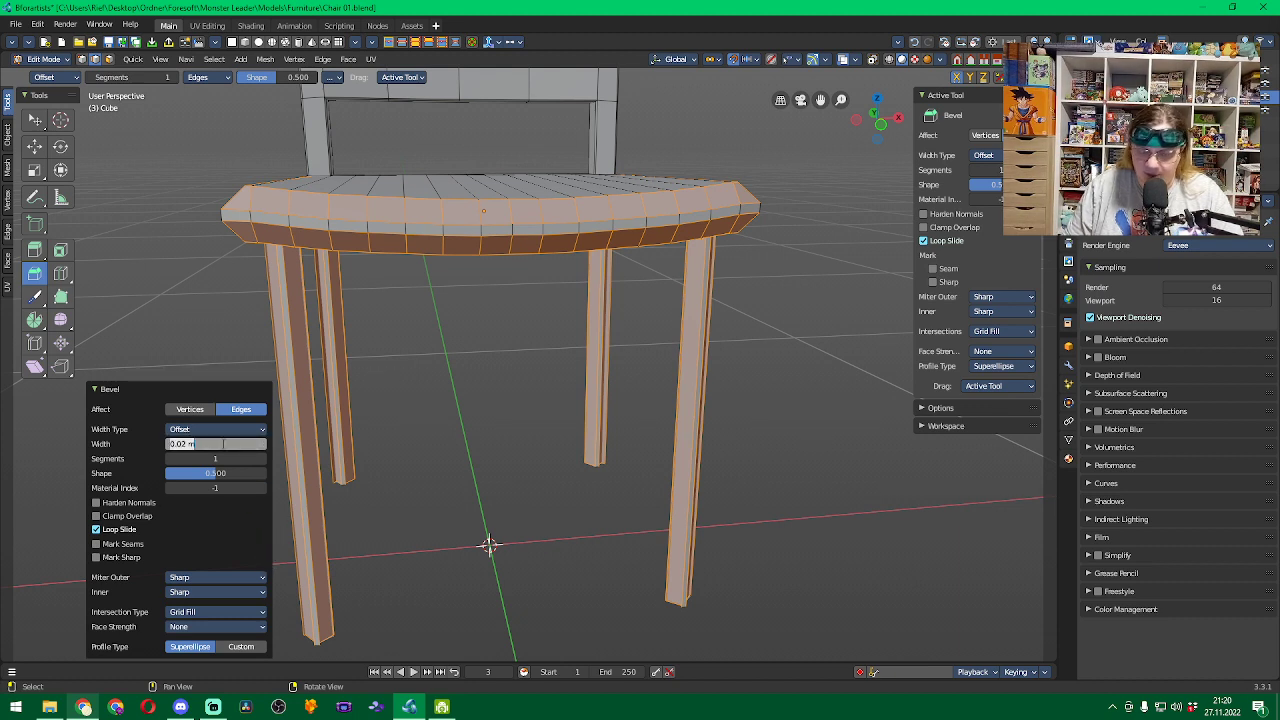
type("0.00")
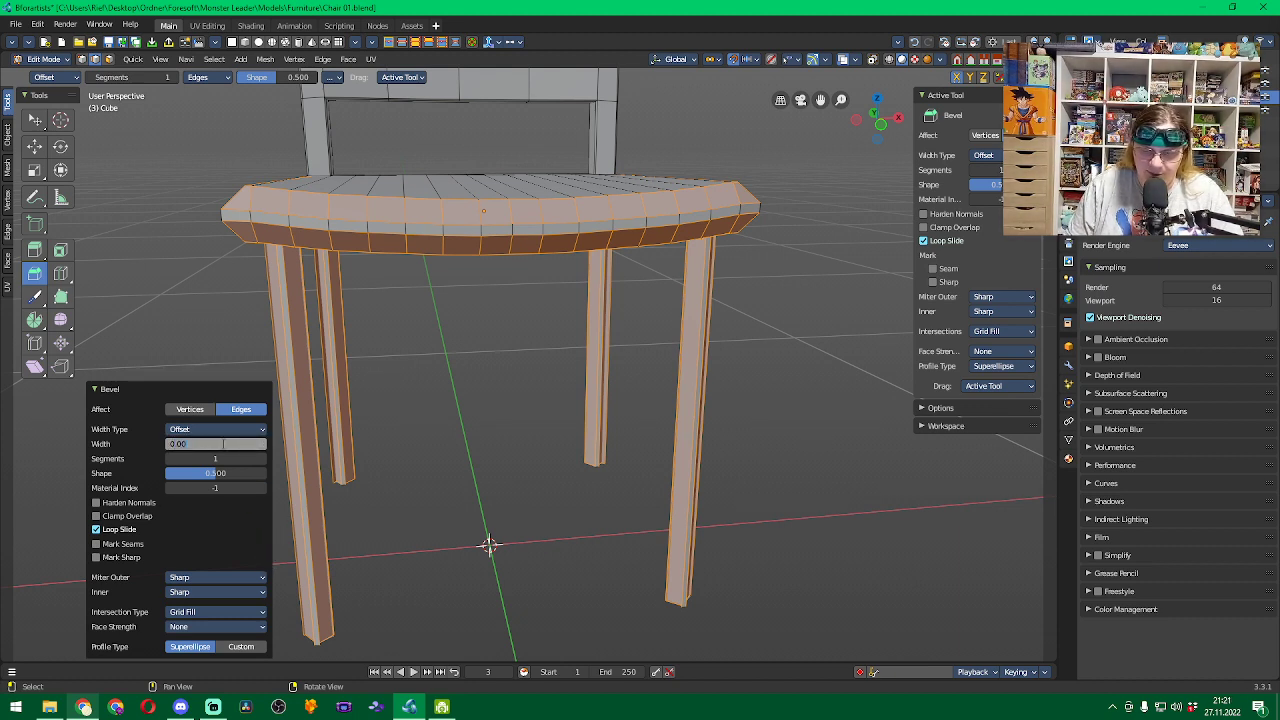
type("2")
key("Return")
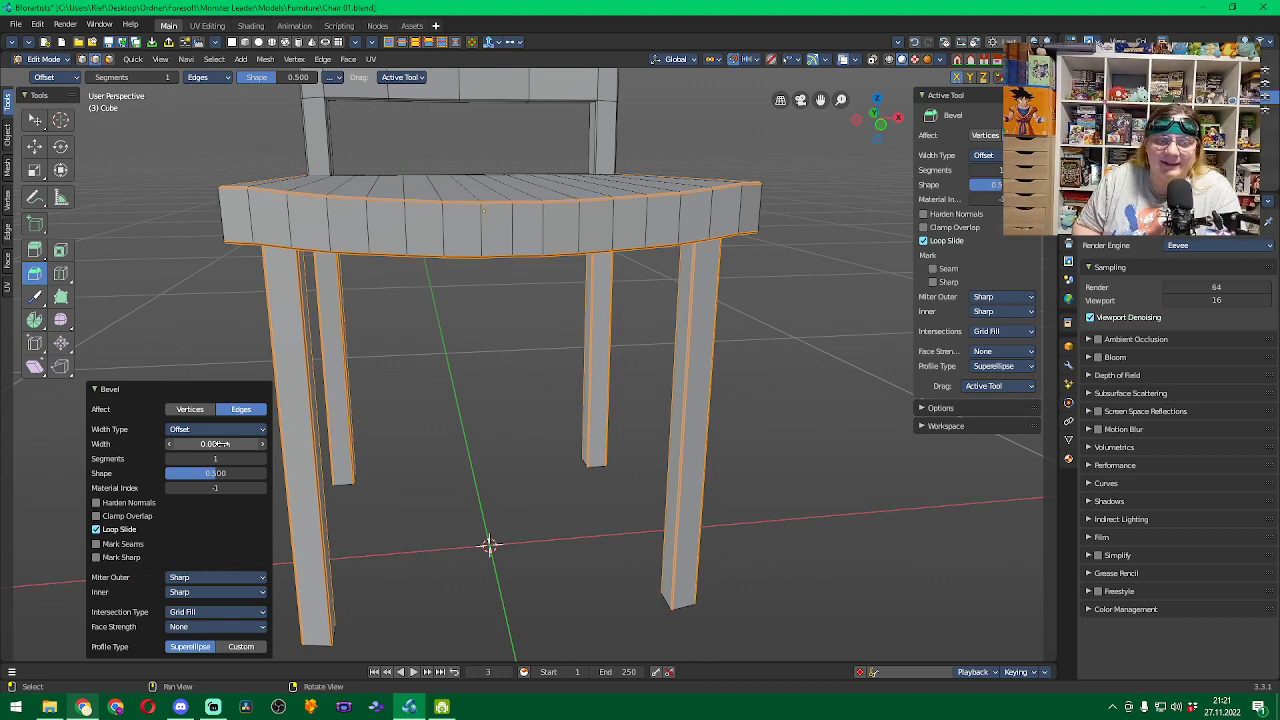
left_click(482, 405)
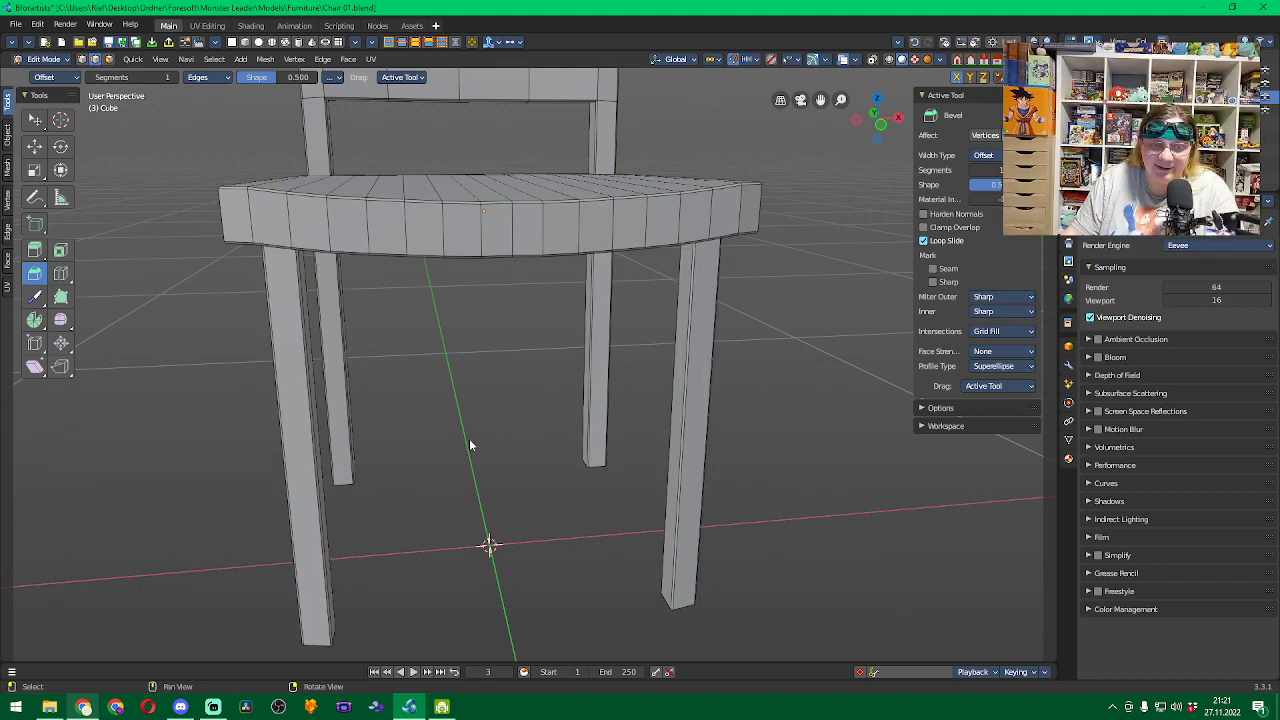
Select the edge loops around the bottom end faces of all four chair legs.
middle_click_drag(470, 443, 421, 318)
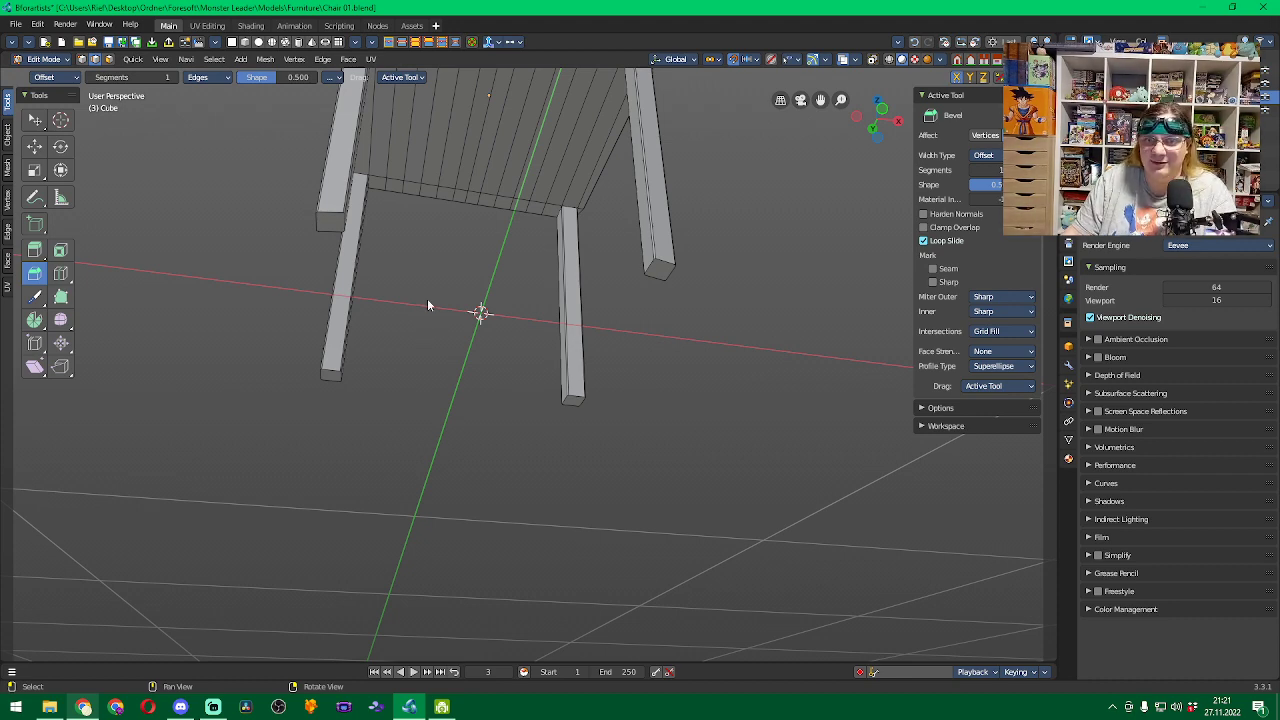
middle_click_drag(427, 298, 427, 222)
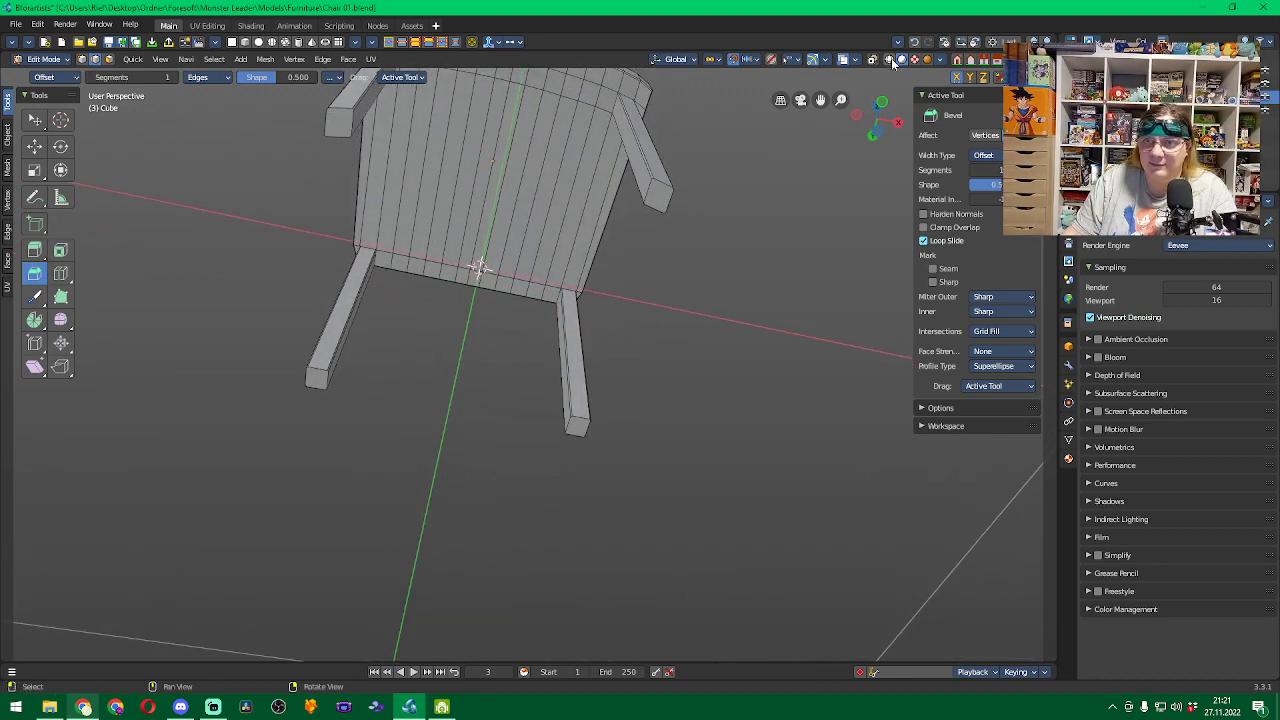
key("ctrl+KP_7")
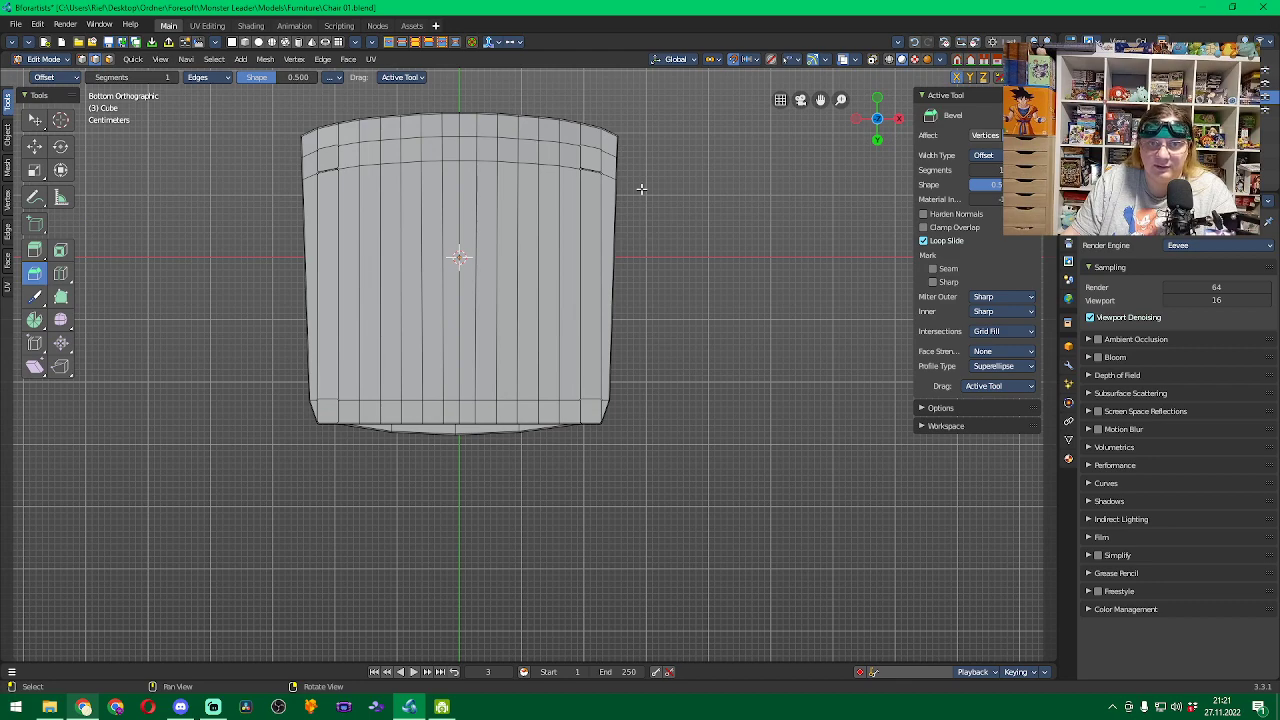
middle_click_drag(703, 186, 681, 203)
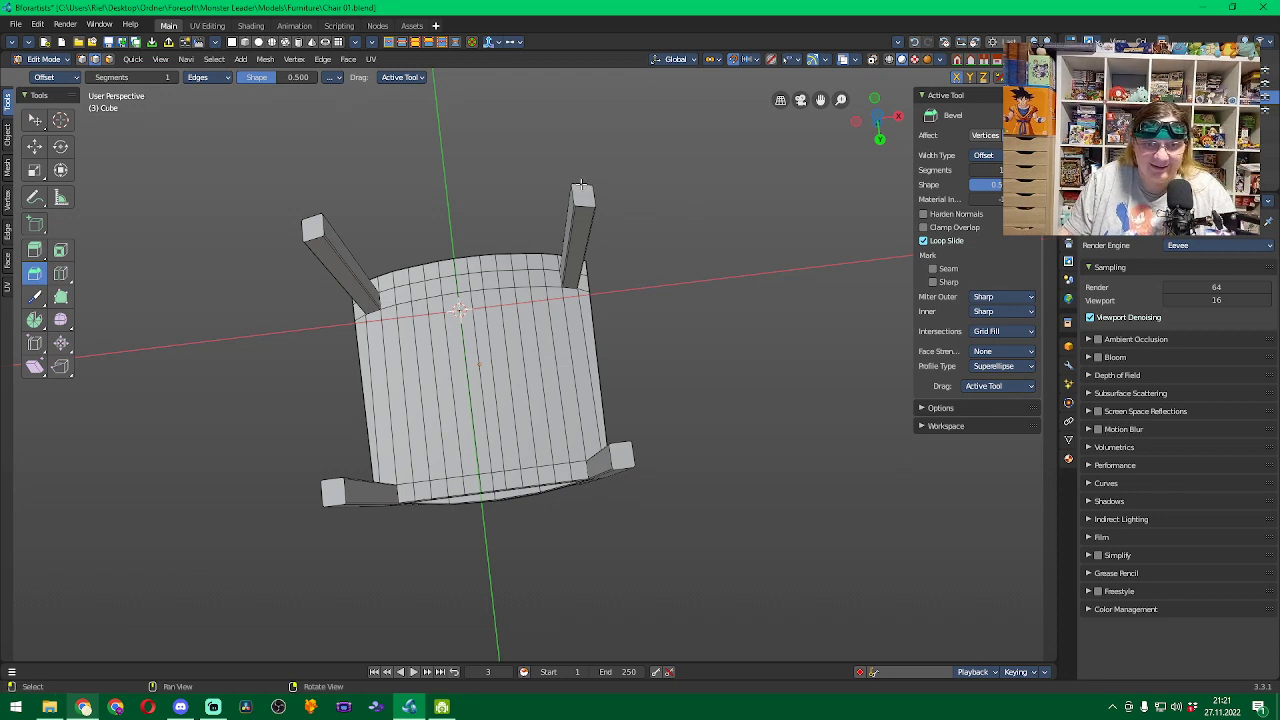
scroll(583, 187, "up", 1)
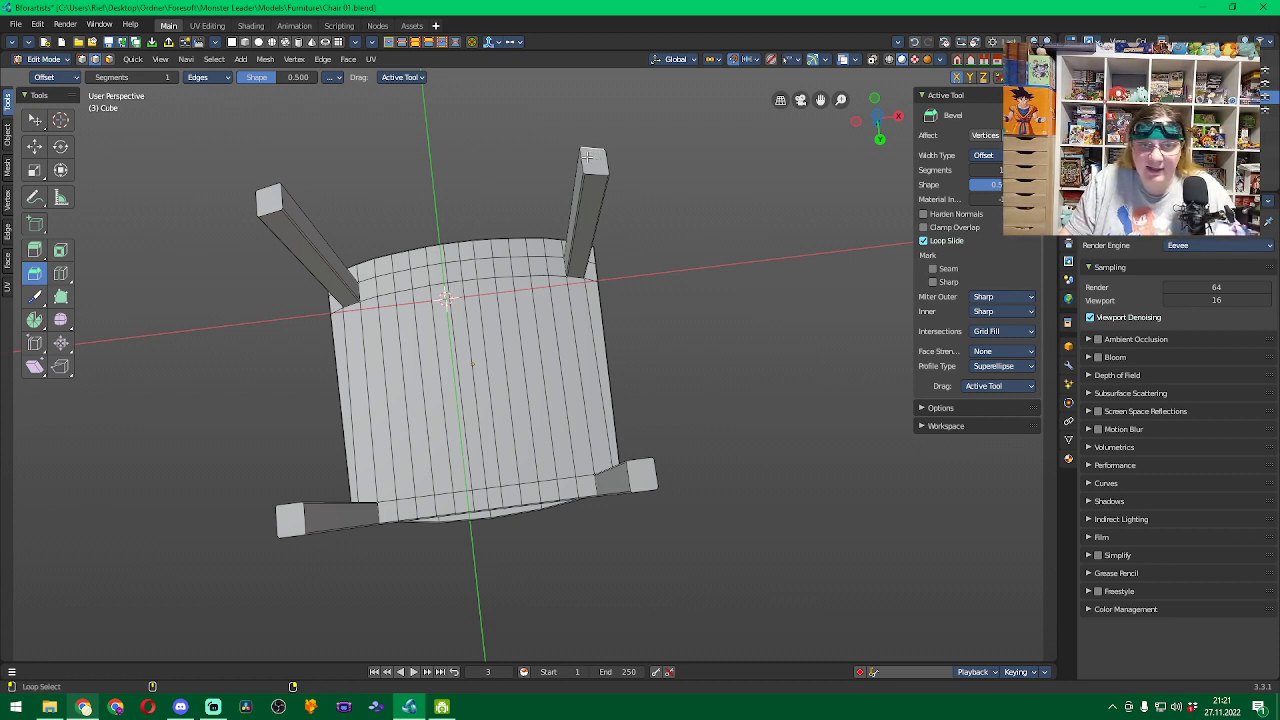
left_click(581, 160, "alt")
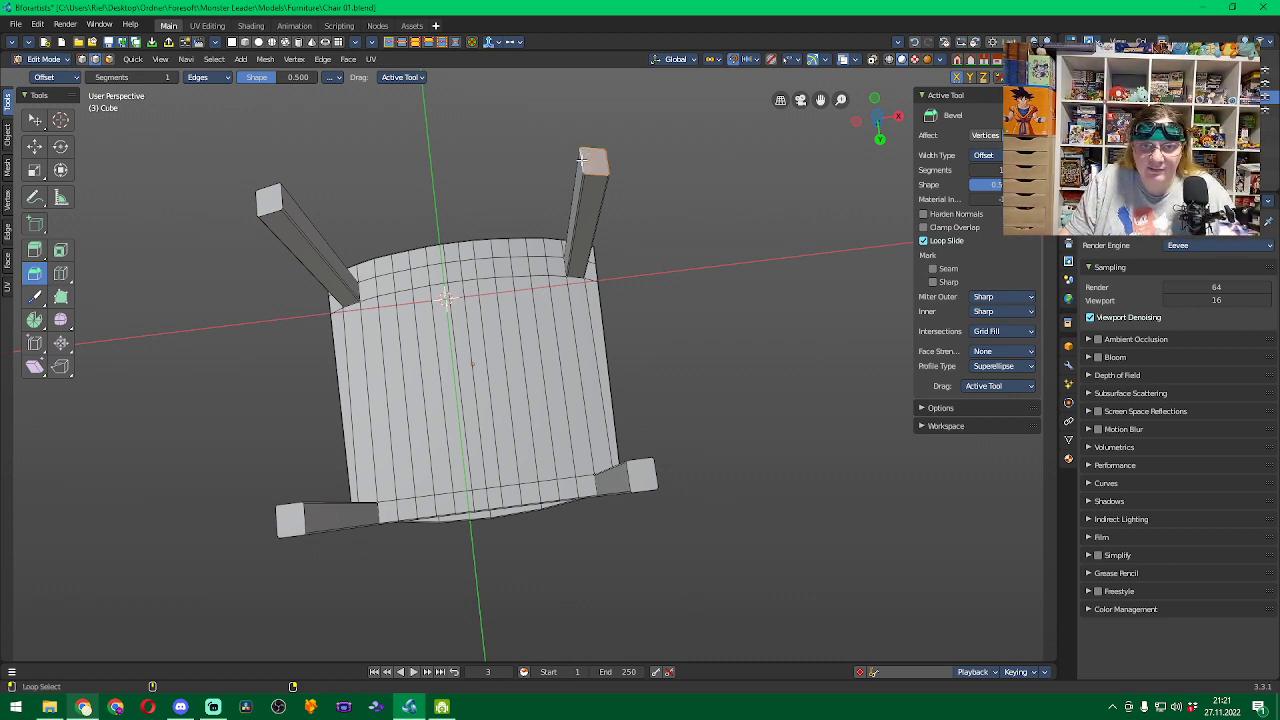
left_click(270, 188, "alt+shift")
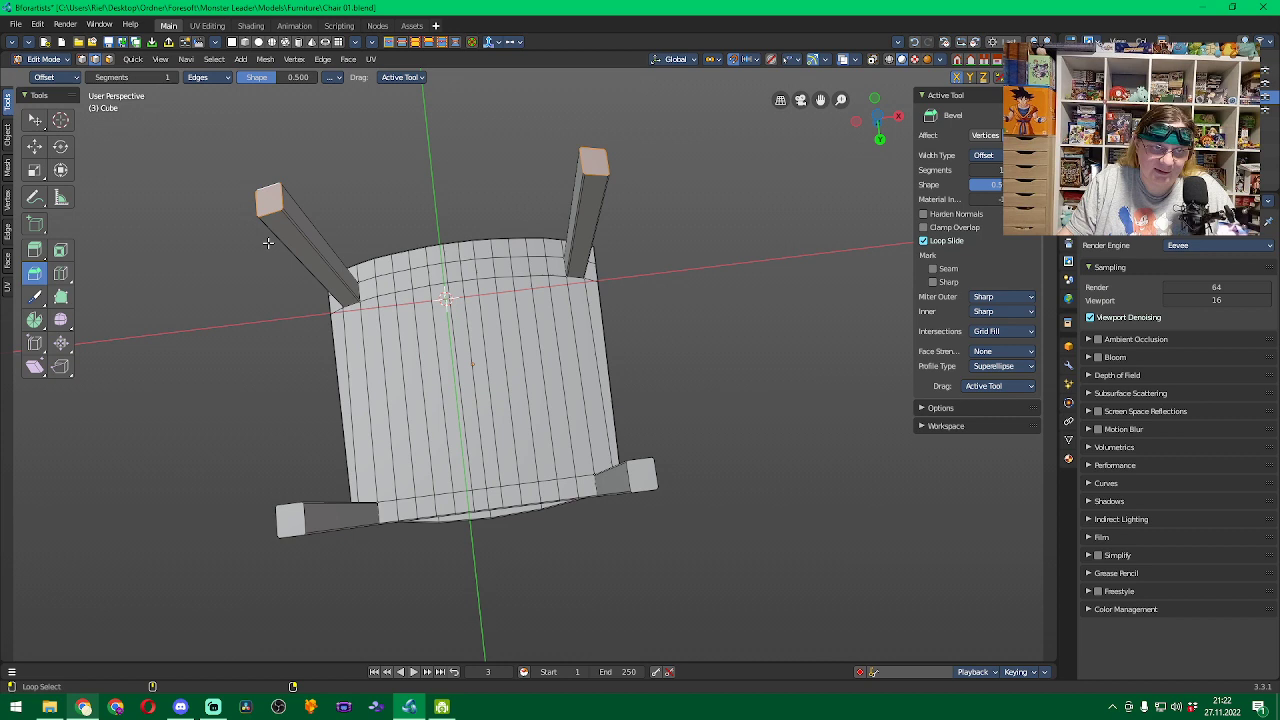
left_click(289, 504, "alt+shift")
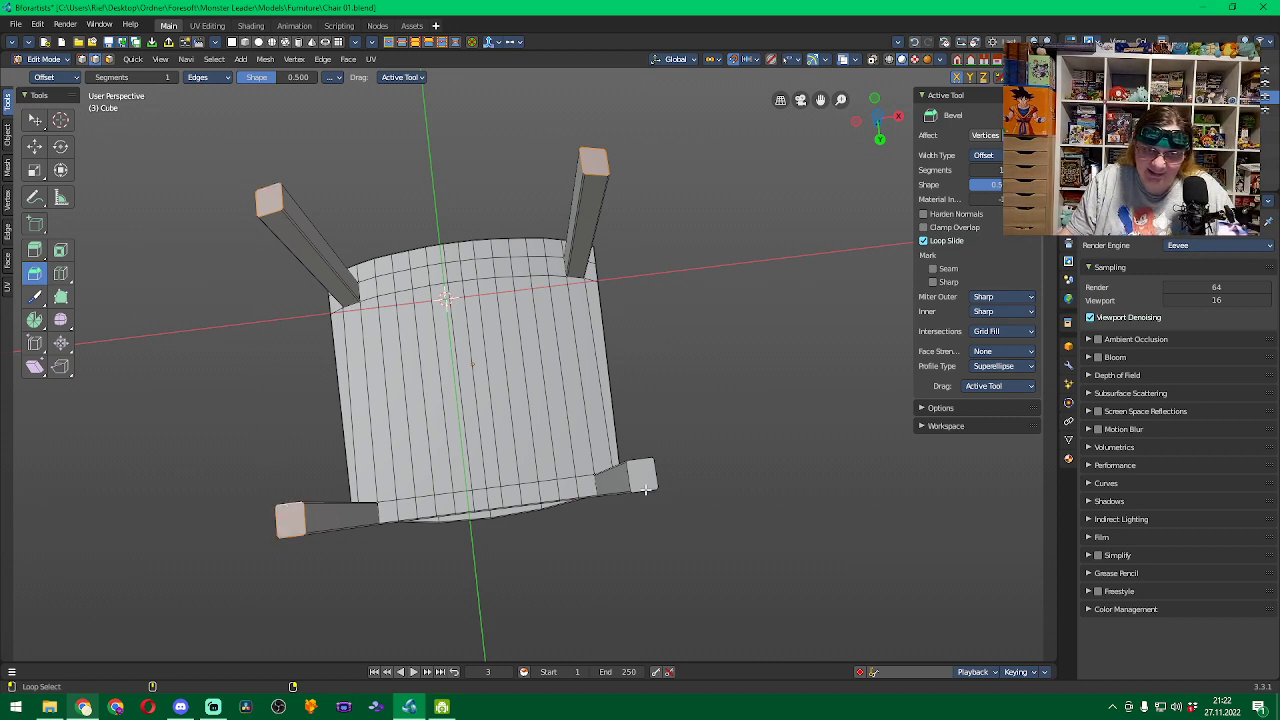
left_click(645, 489, "alt+shift")
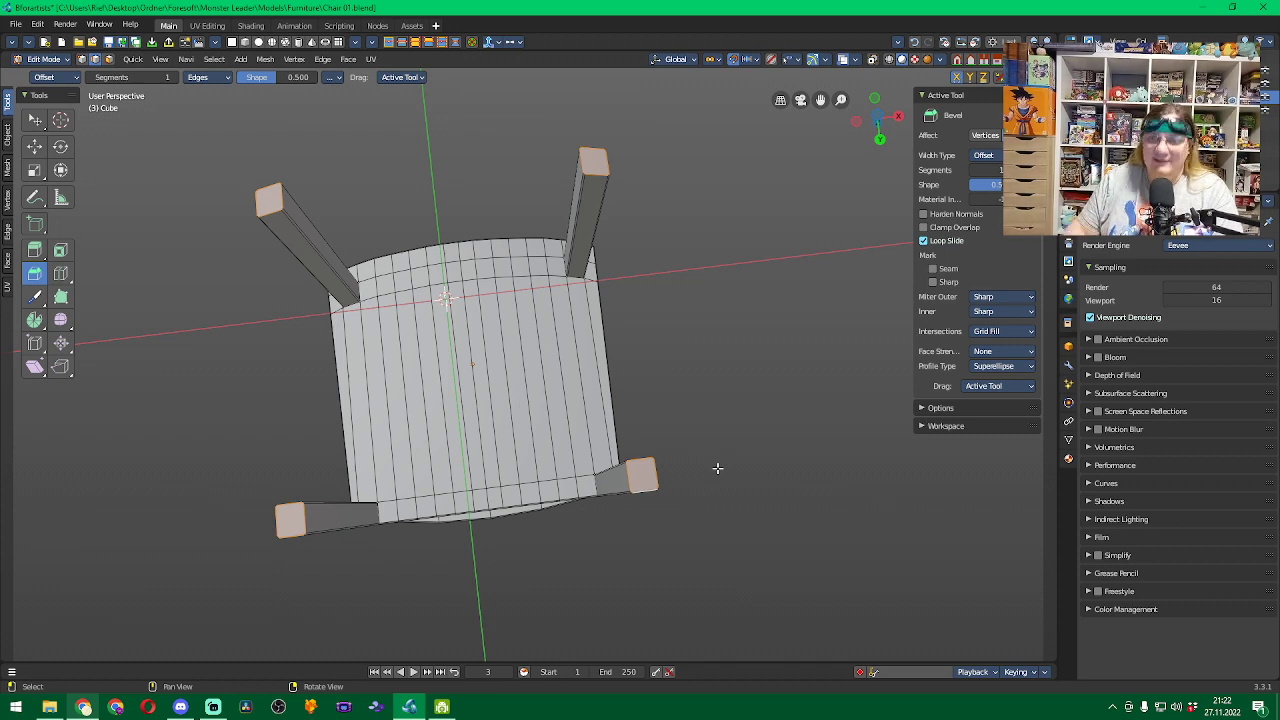
Bevel the selected bottom edges of the legs with one segment, about 0.012 m wide.
scroll(675, 215, "up", 3)
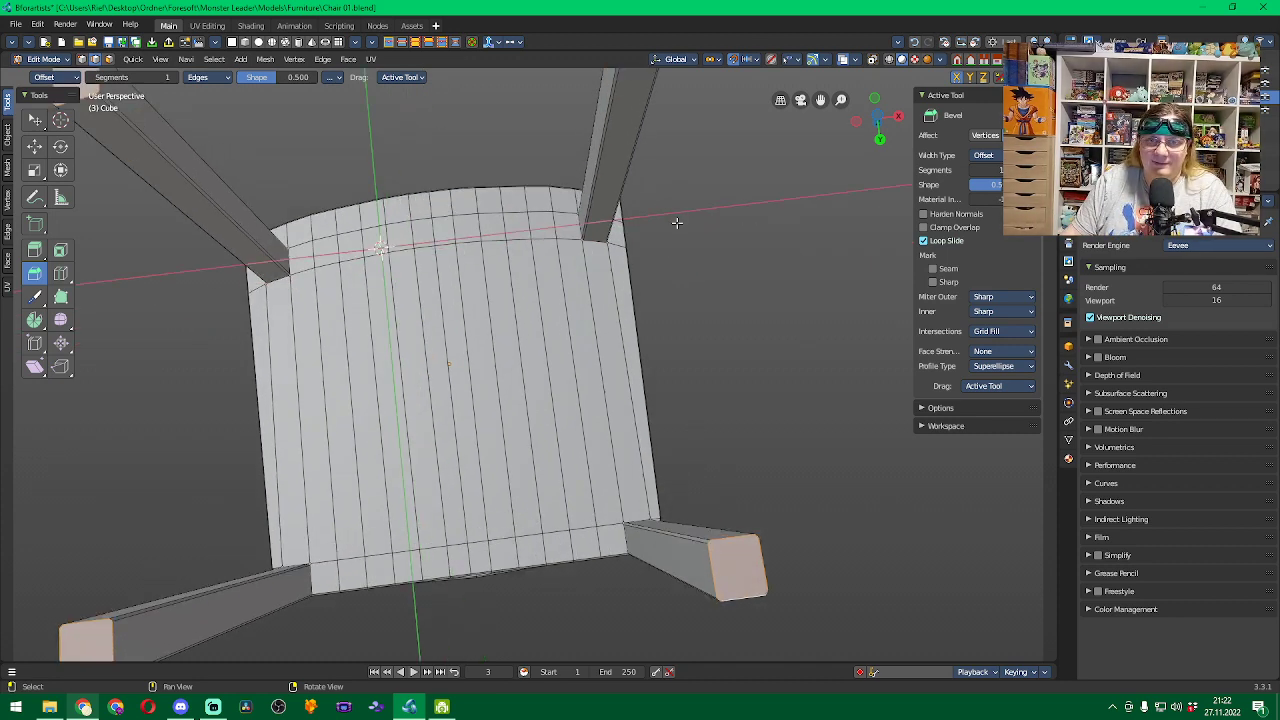
middle_click_drag(761, 121, 656, 660)
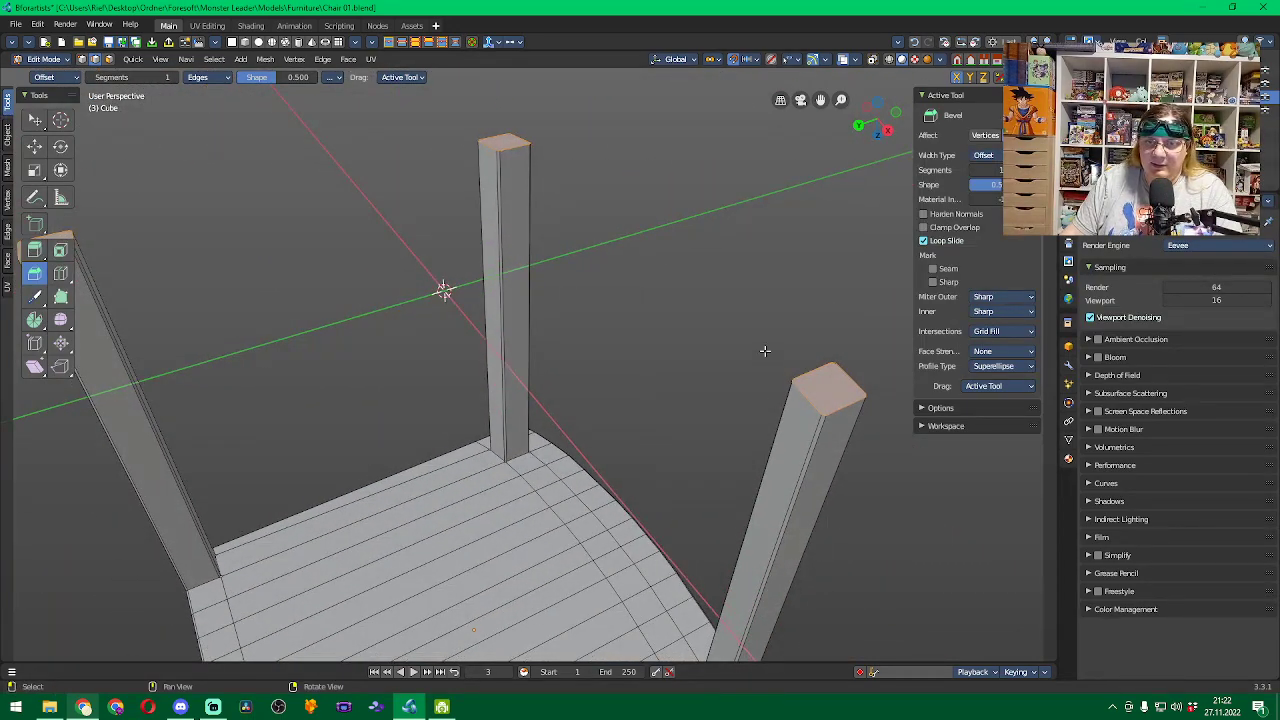
middle_click_drag(765, 350, 571, 206, "shift")
scroll(640, 277, "up", 4)
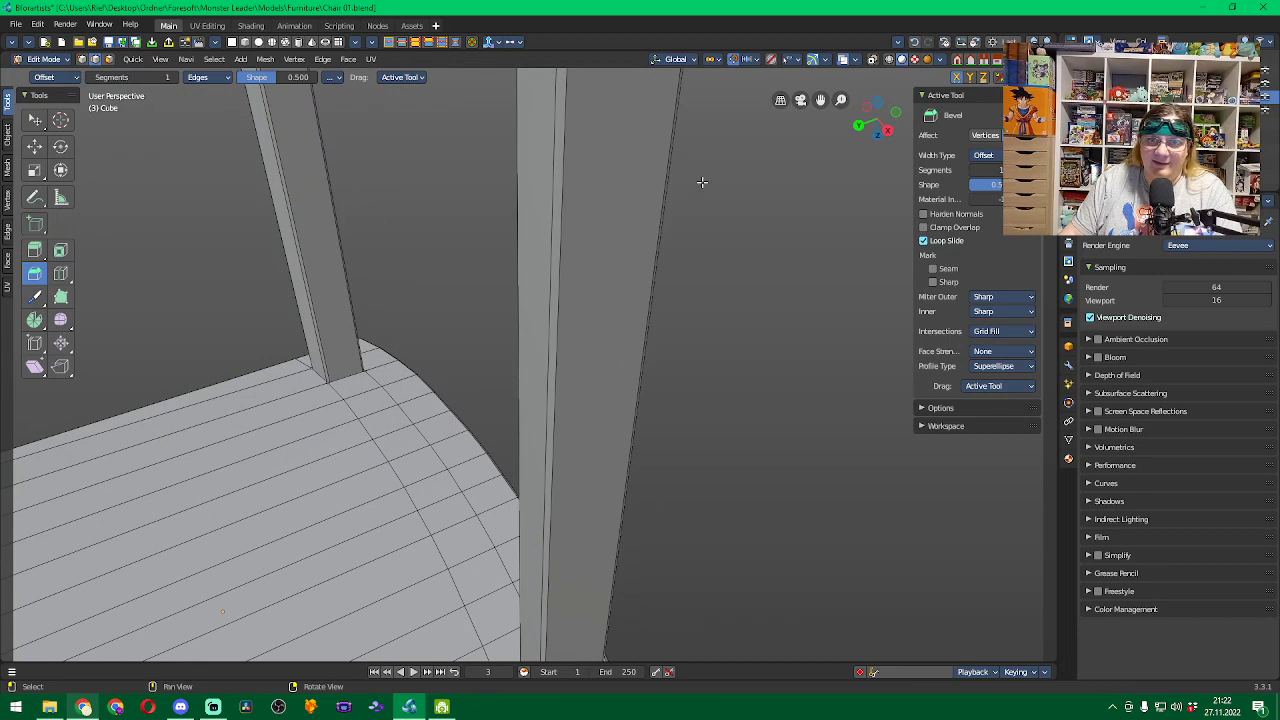
middle_click_drag(702, 182, 680, 266)
scroll(683, 263, "up", 2)
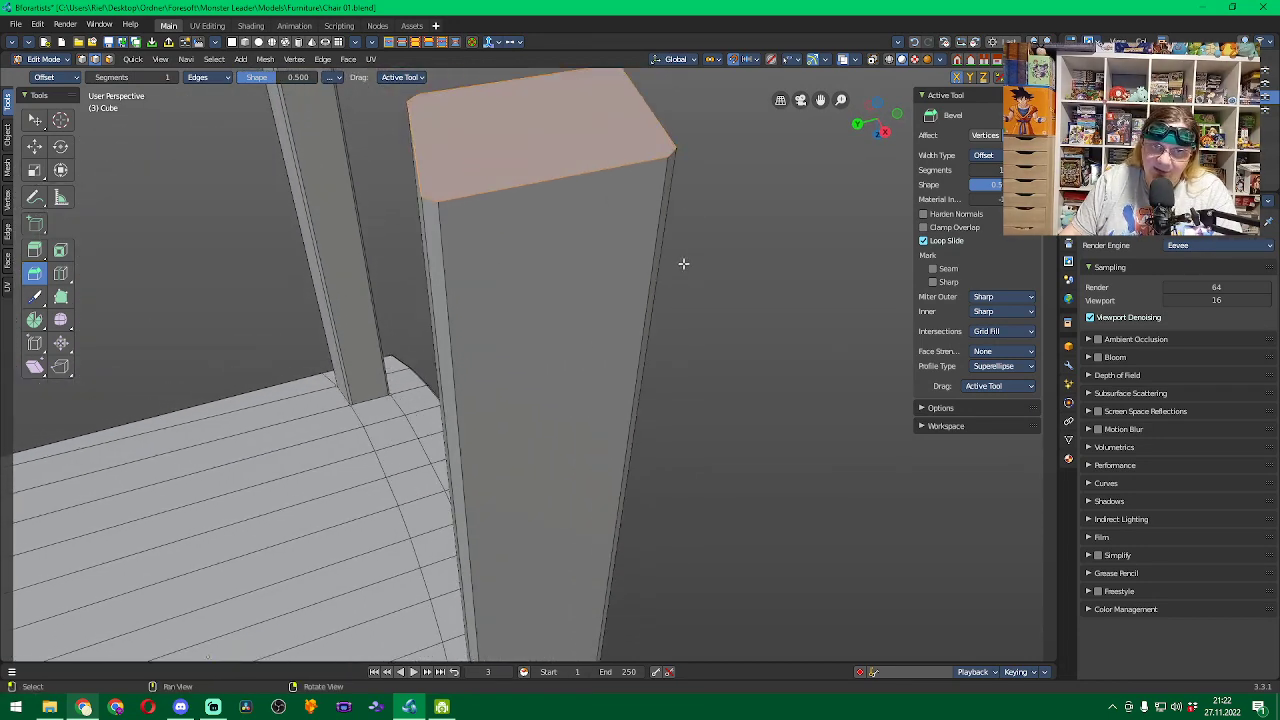
middle_click_drag(691, 220, 690, 283)
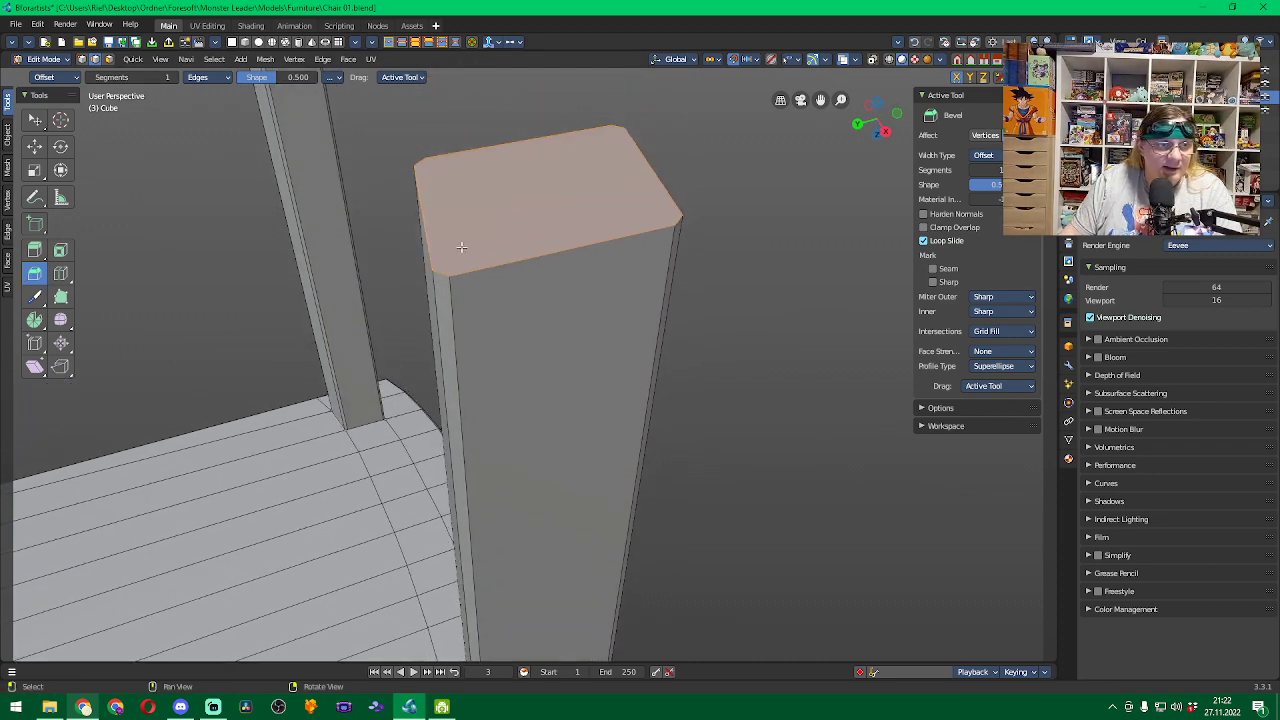
left_click_drag(717, 189, 745, 222)
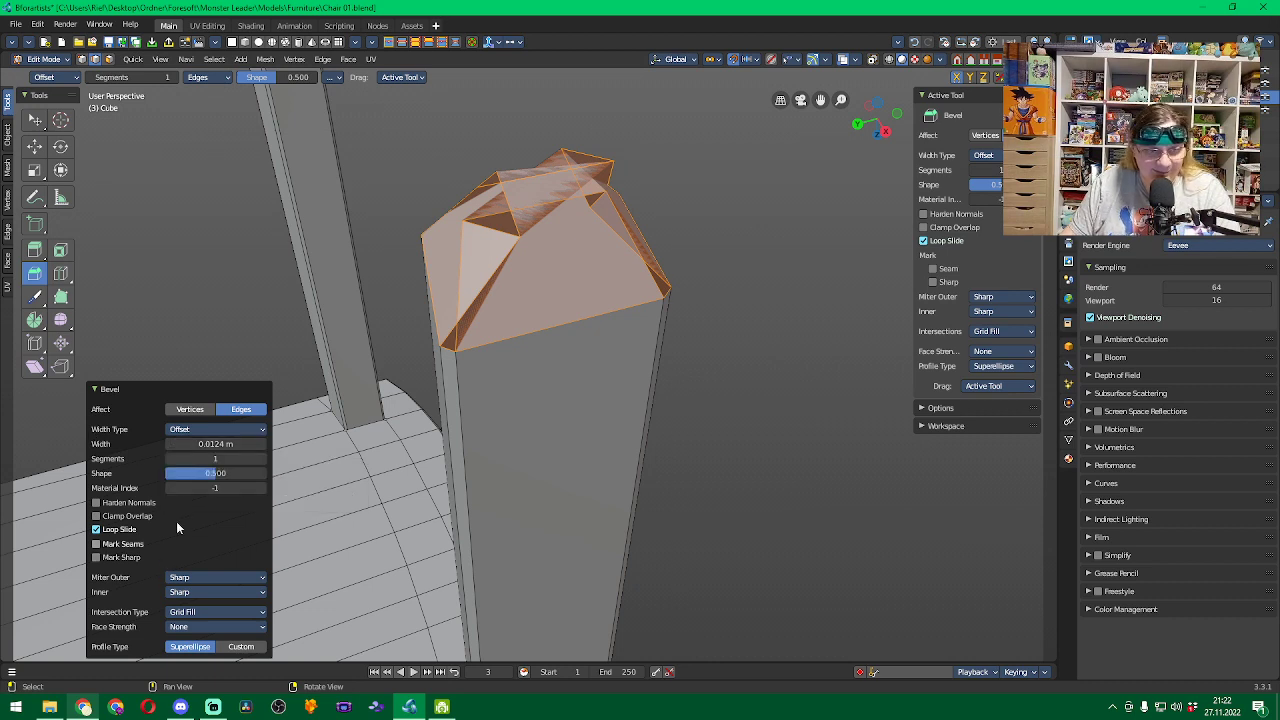
Set the width of the bevel on the legs' bottom edges to 0.0002 m and clear the selection.
left_click(217, 444)
type("0")
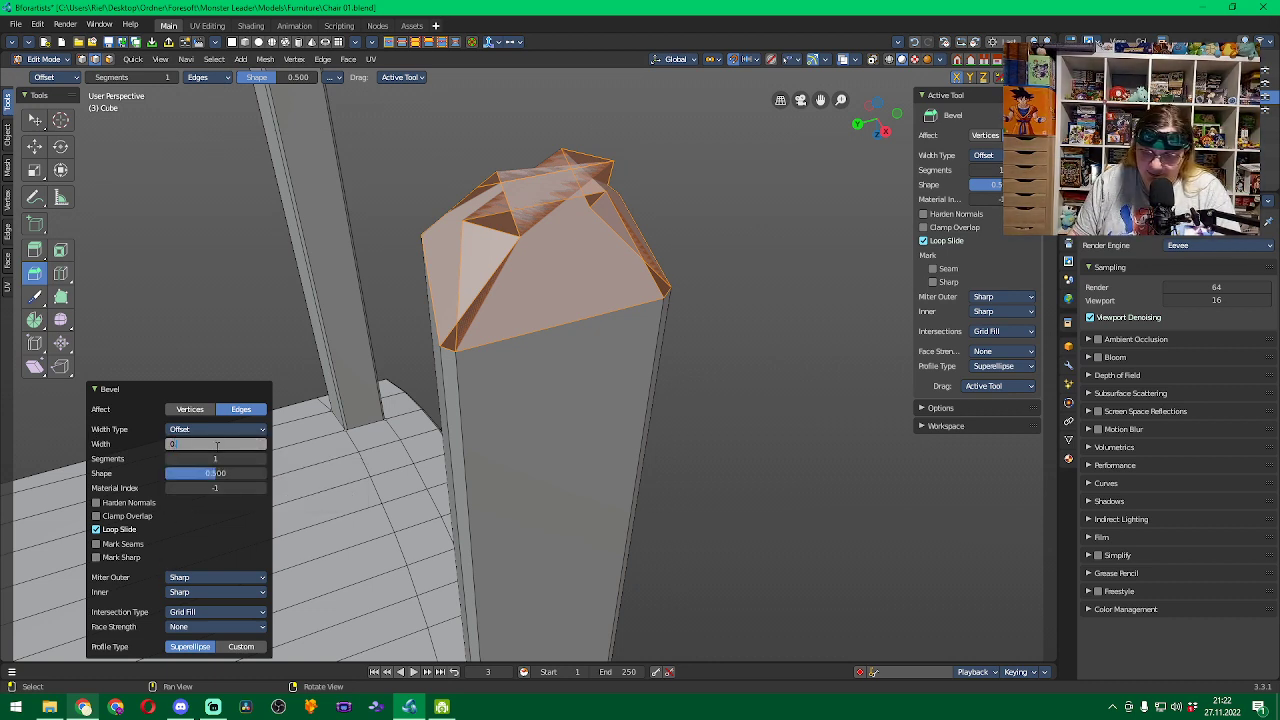
type(".0002")
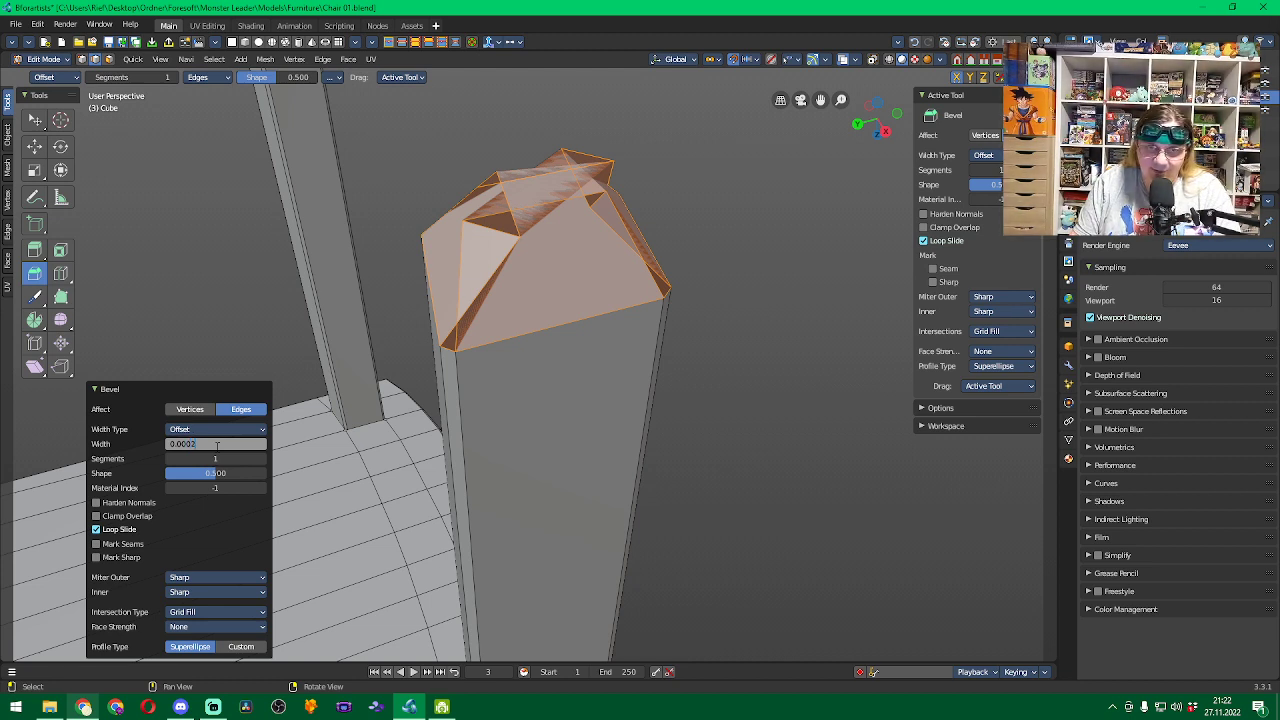
key("Return")
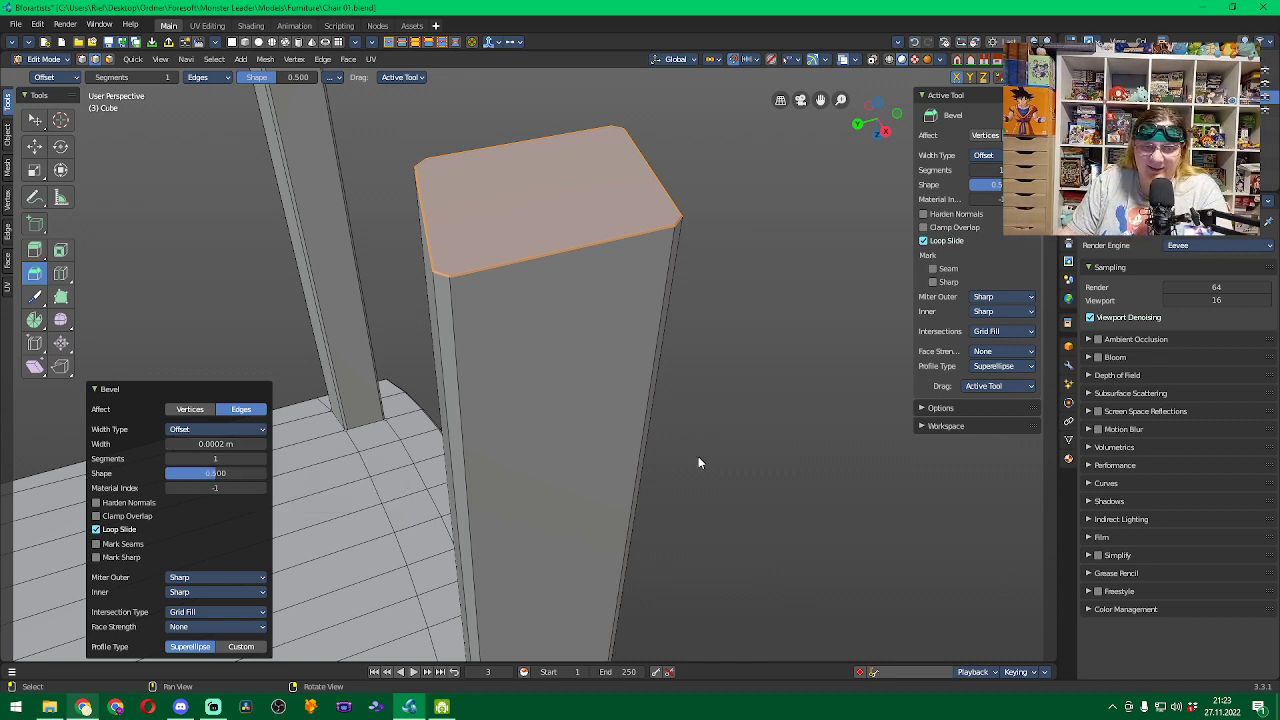
left_click(762, 430)
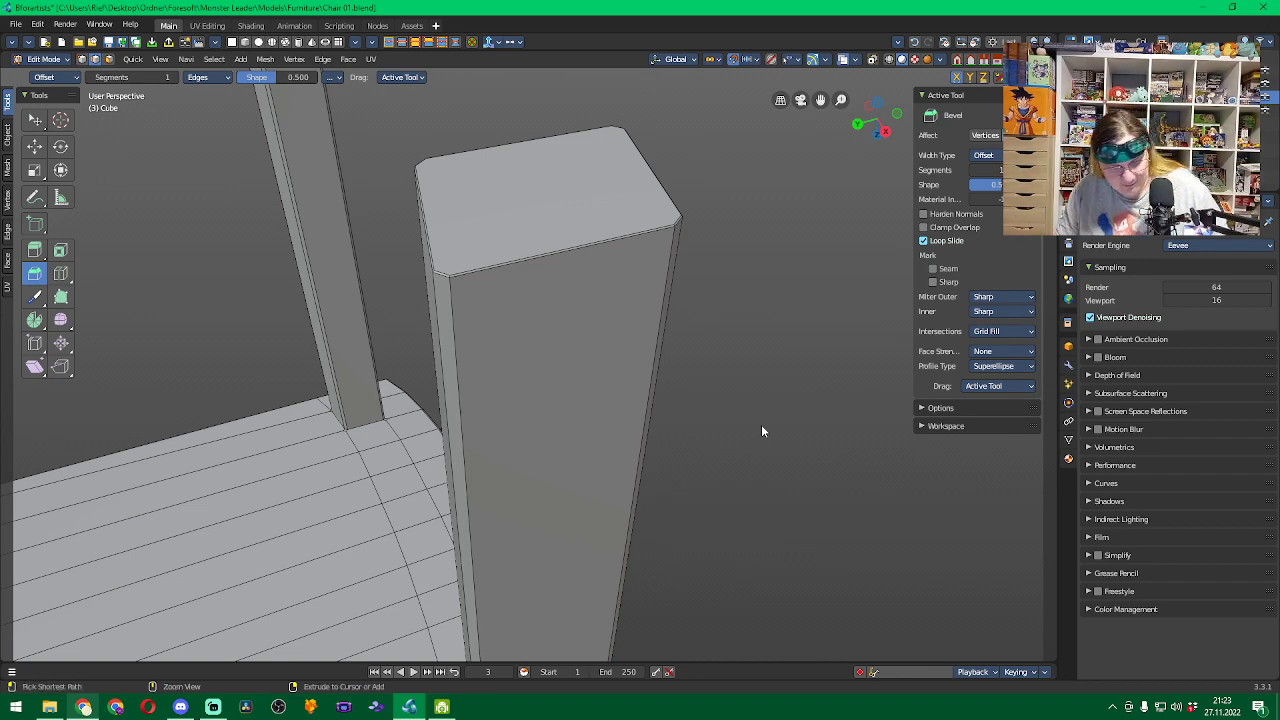
Save the chair file and check the model from the front and through the camera.
key("ctrl+s")
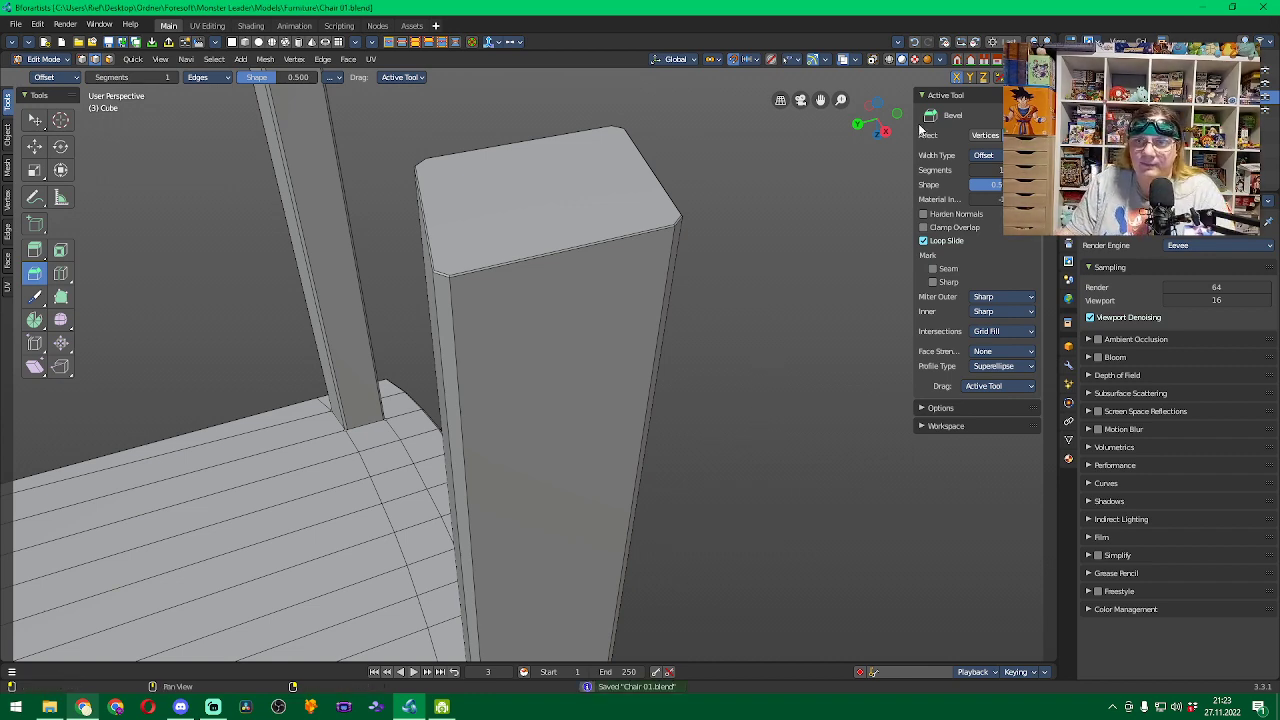
left_click(887, 107)
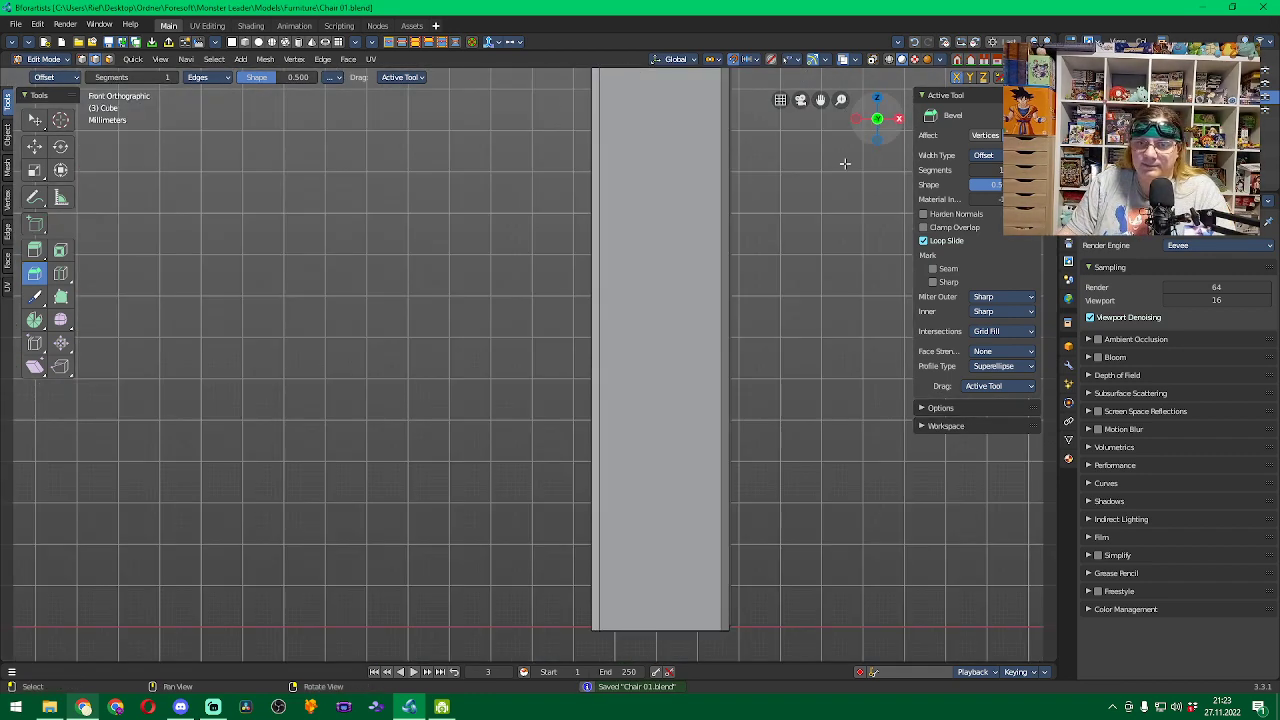
scroll(814, 237, "down", 6)
scroll(780, 238, "down", 3)
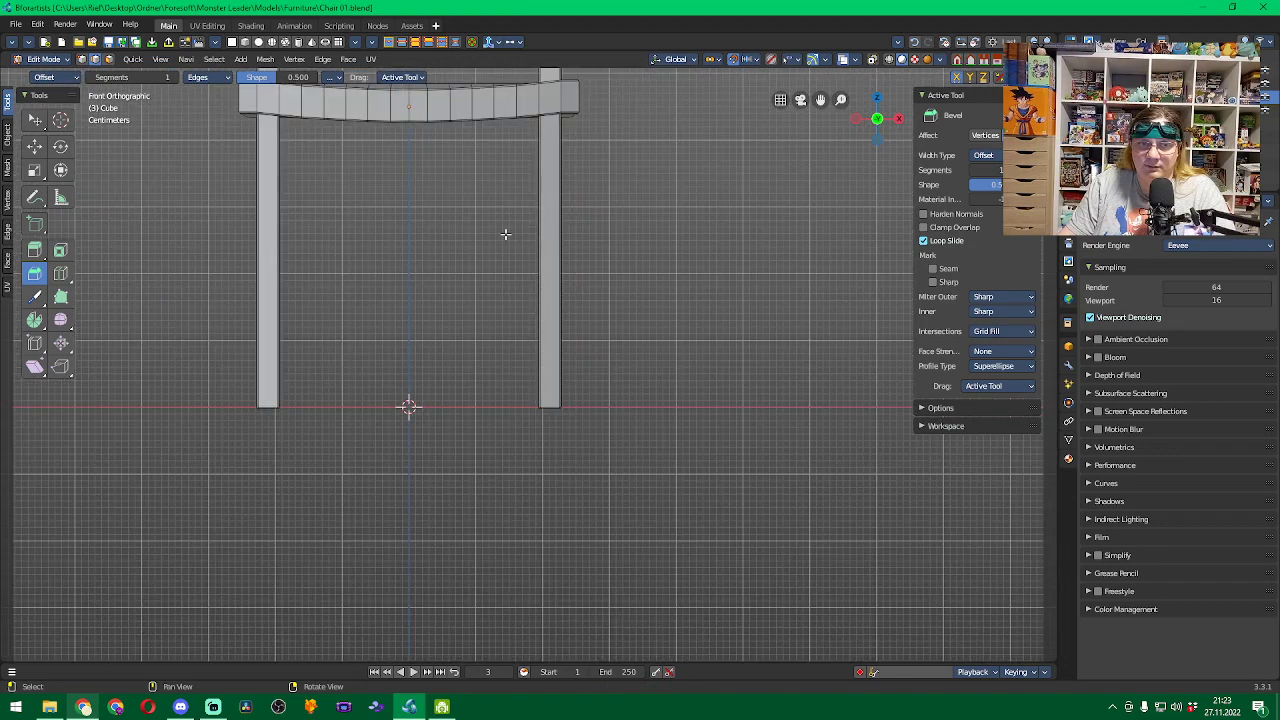
middle_click_drag(389, 203, 478, 420, "shift")
left_click(801, 102)
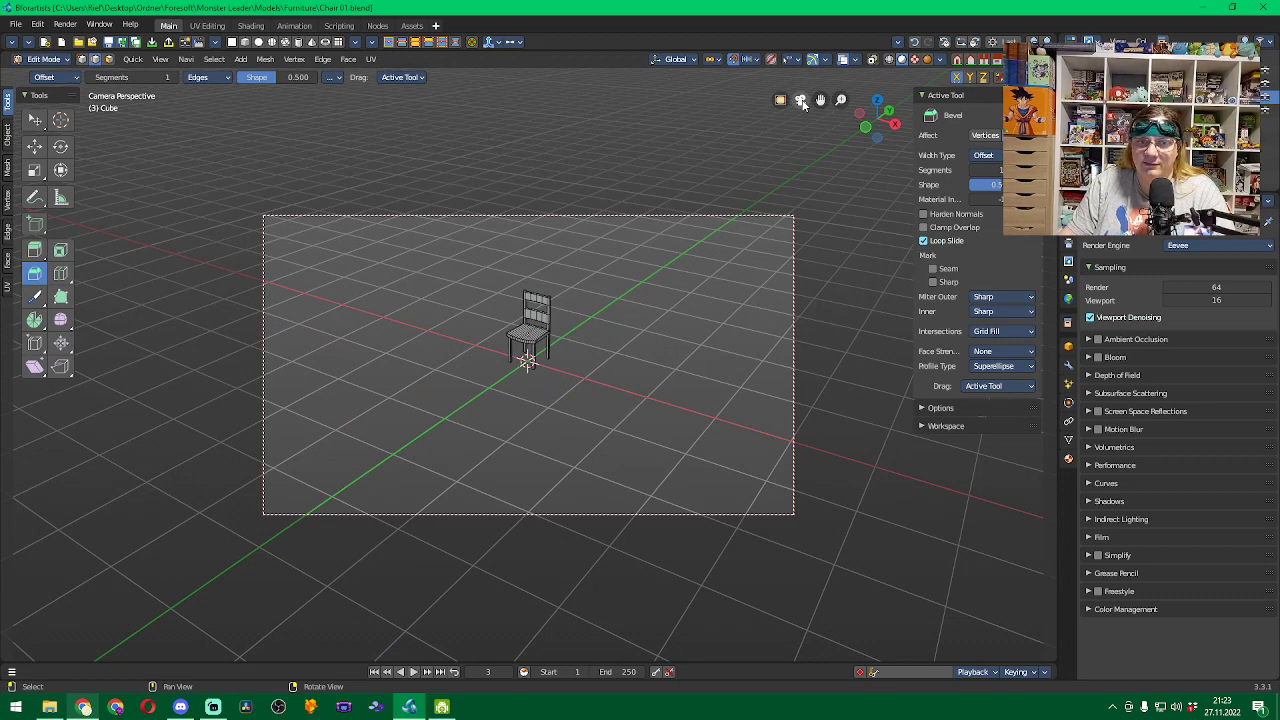
Check the chair through the camera, in perspective and from the front, and save the file.
left_click(801, 102)
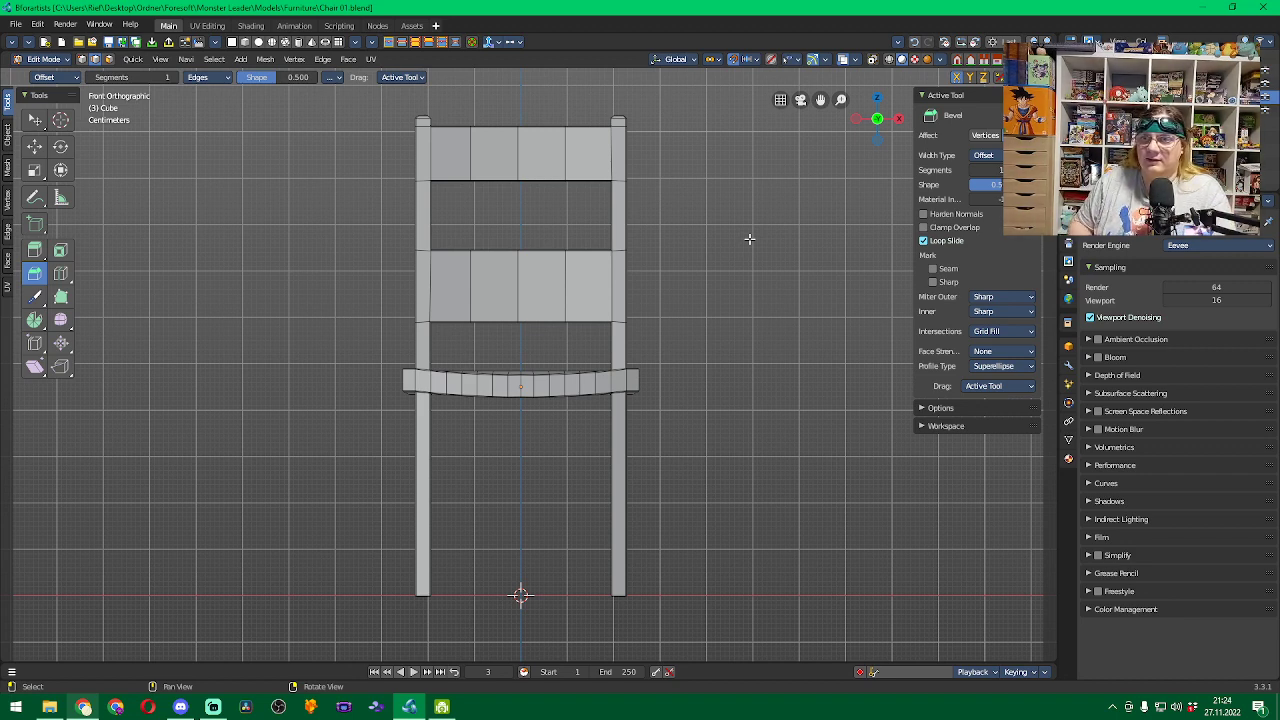
left_click(801, 100)
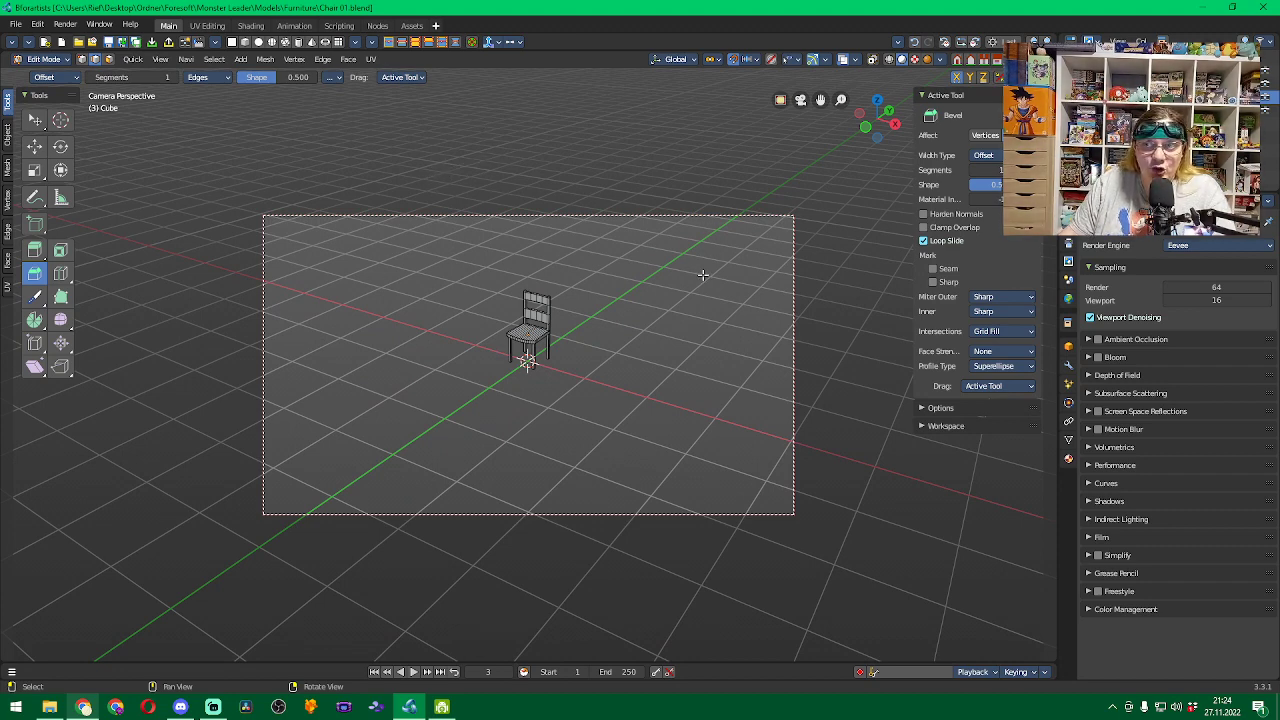
left_click(801, 100)
middle_click_drag(720, 220, 731, 219)
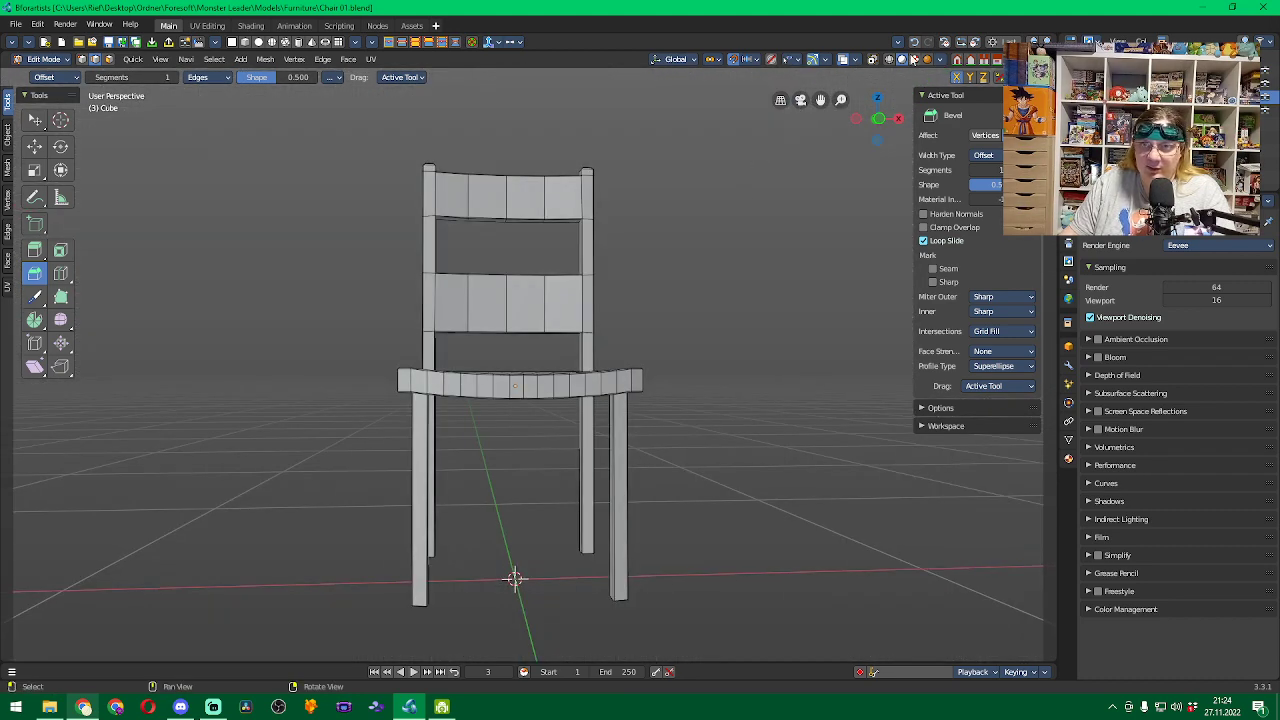
key("KP_1")
middle_click_drag(674, 249, 702, 254, "shift")
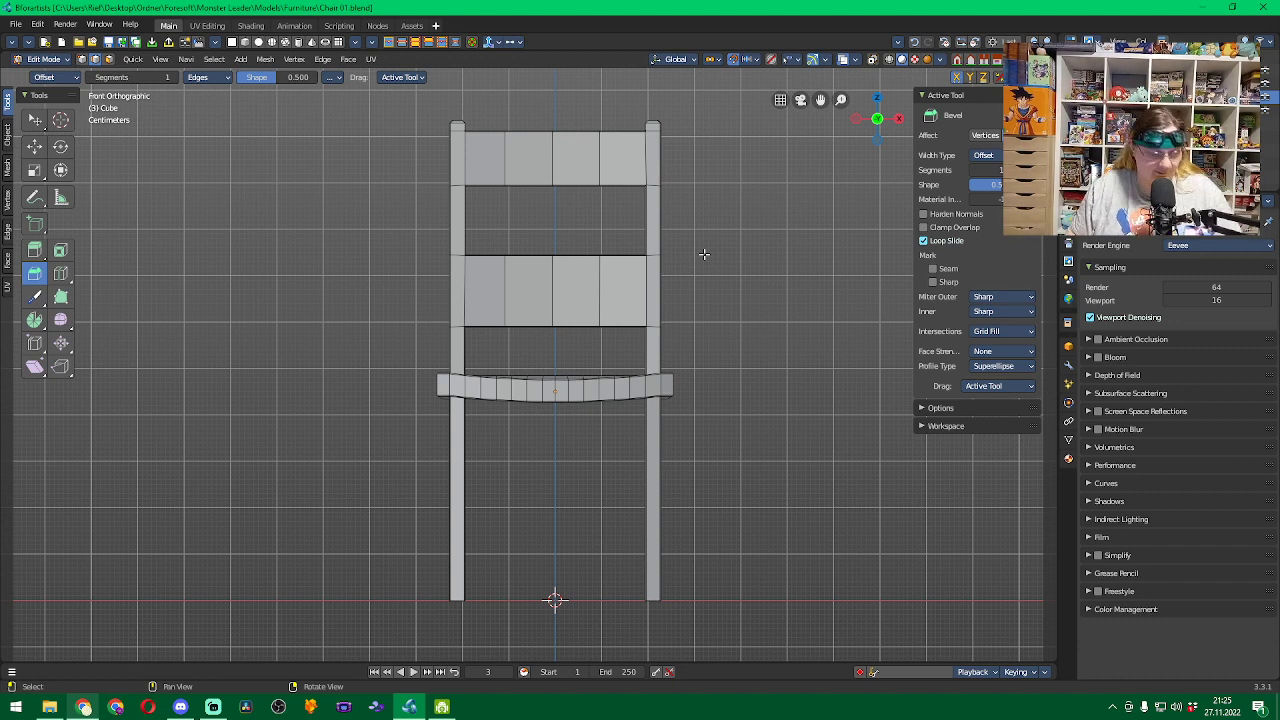
key("ctrl+s")
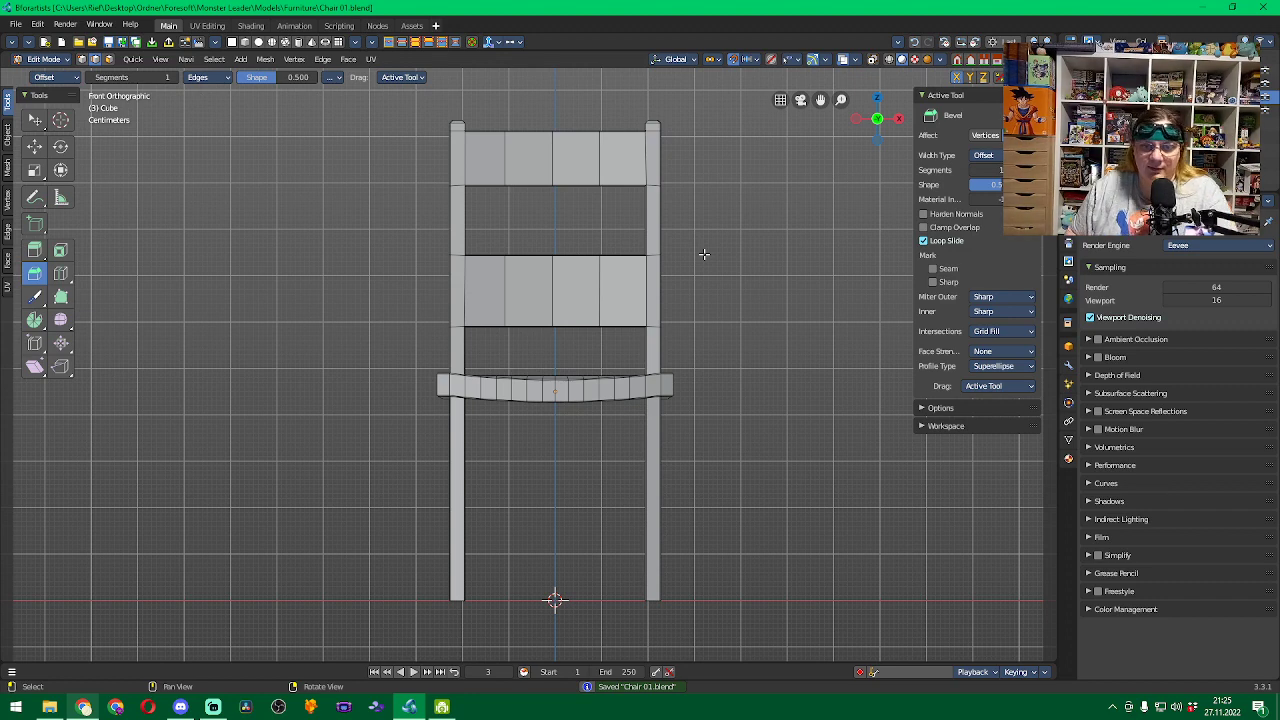
Merge all vertices of the chair mesh by distance, clear the selection and save the file.
key("a")
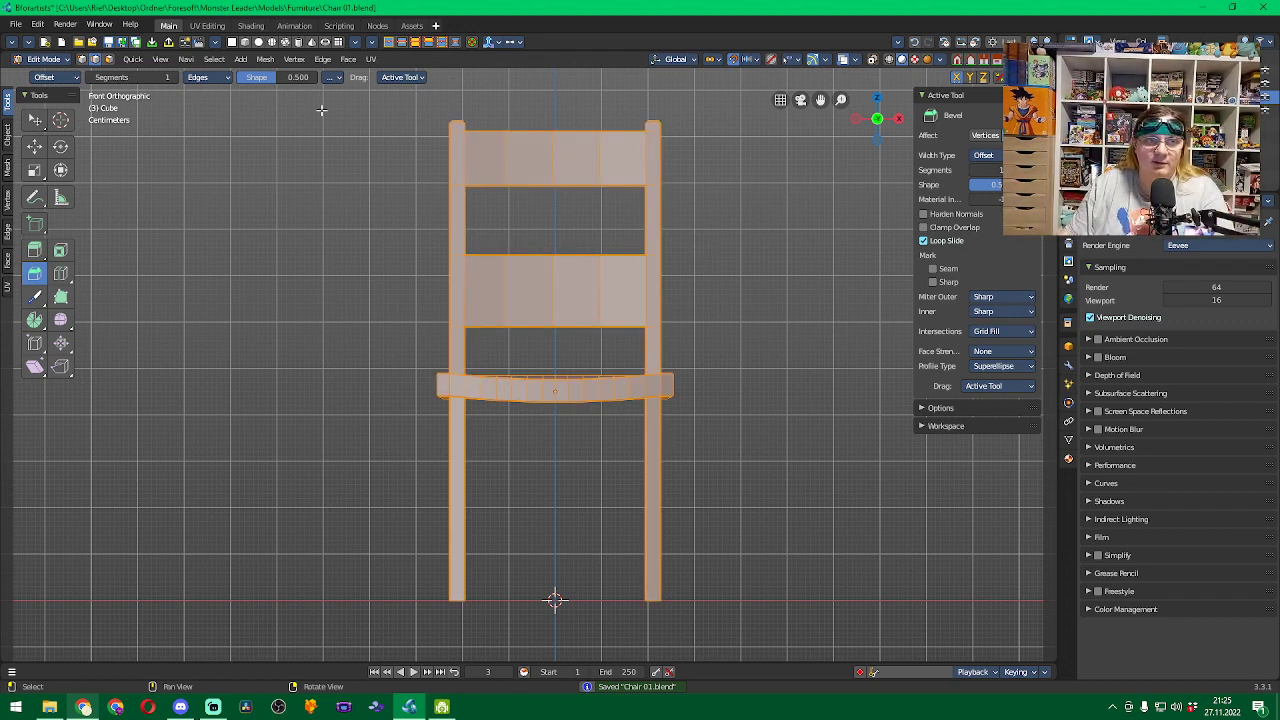
left_click(265, 59)
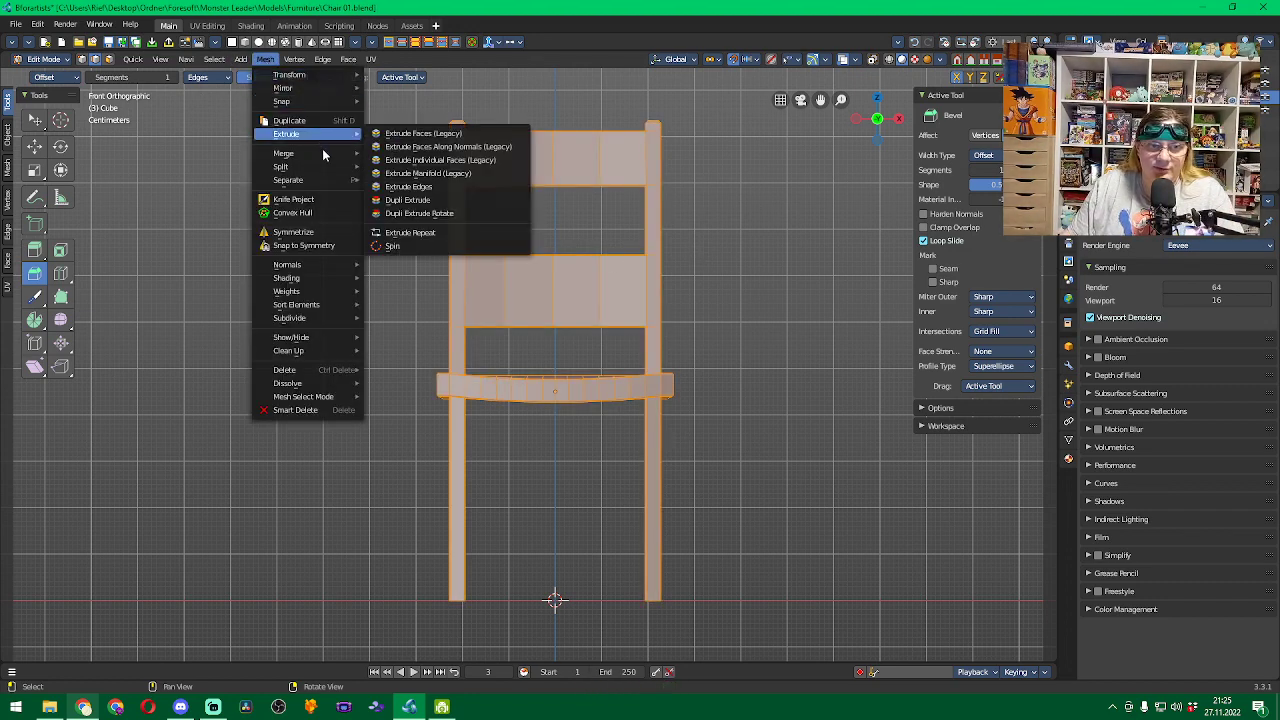
mouse_move(314, 157)
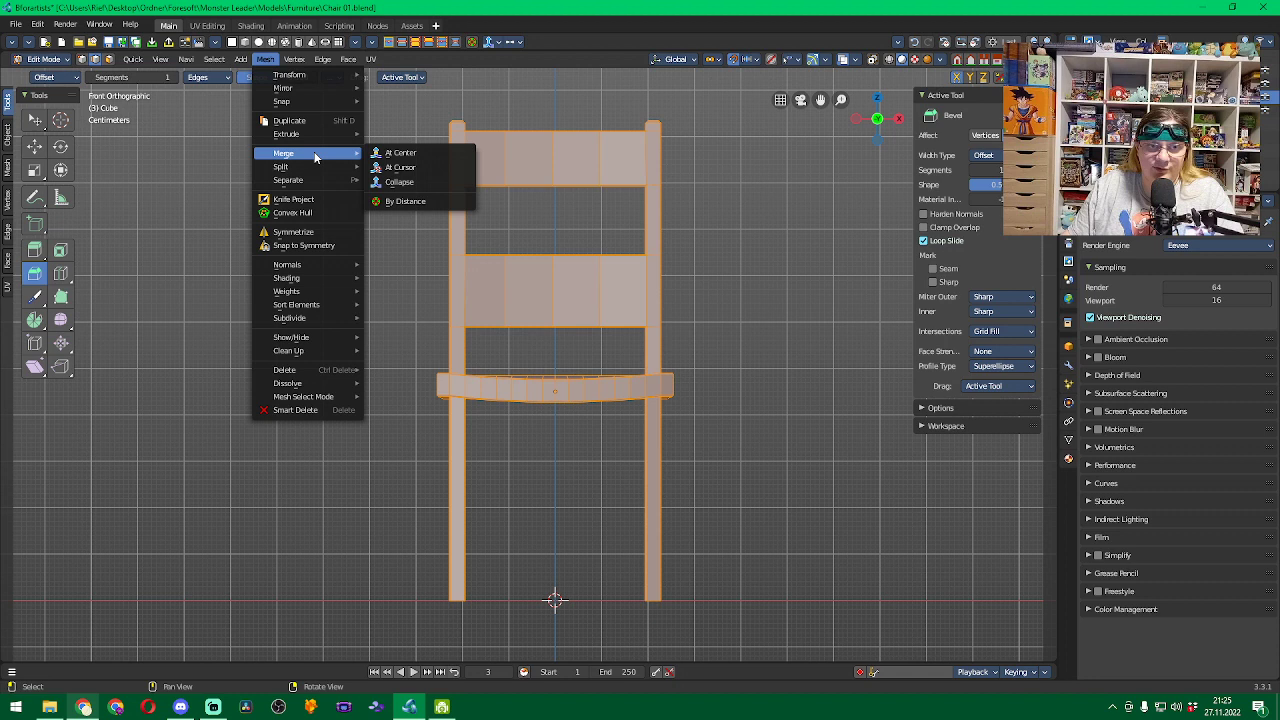
left_click(428, 201)
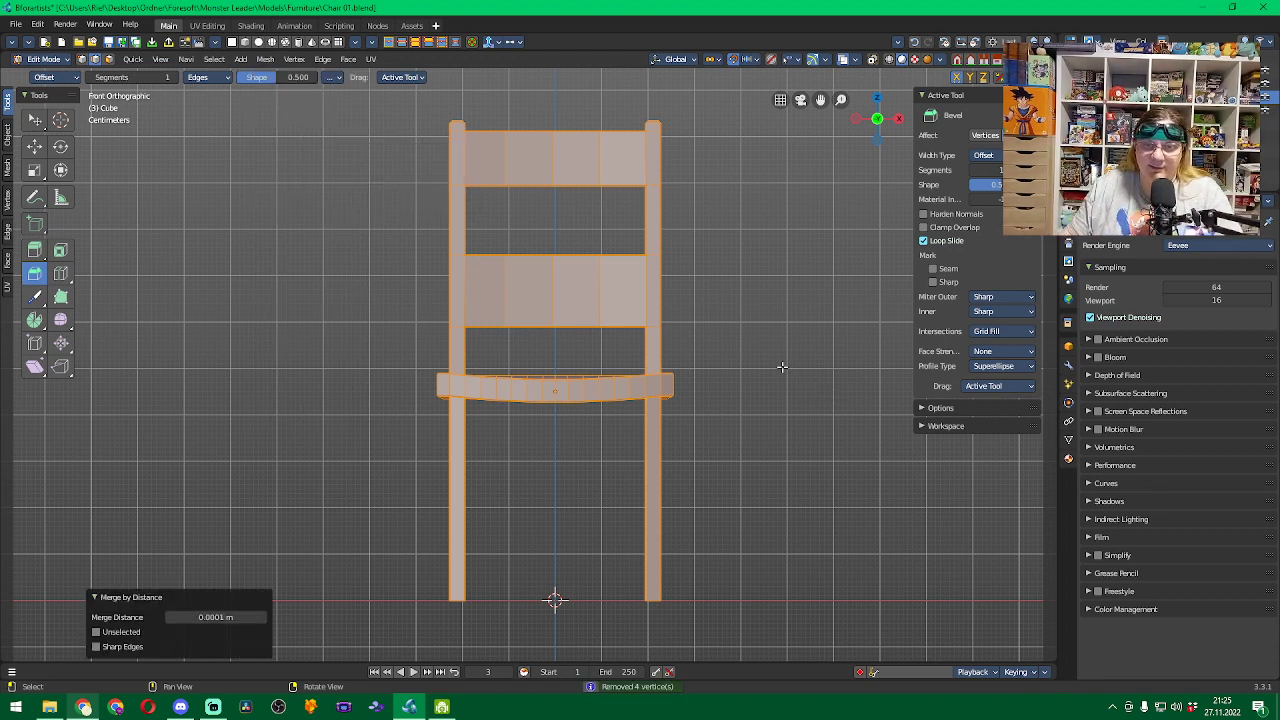
left_click(782, 367)
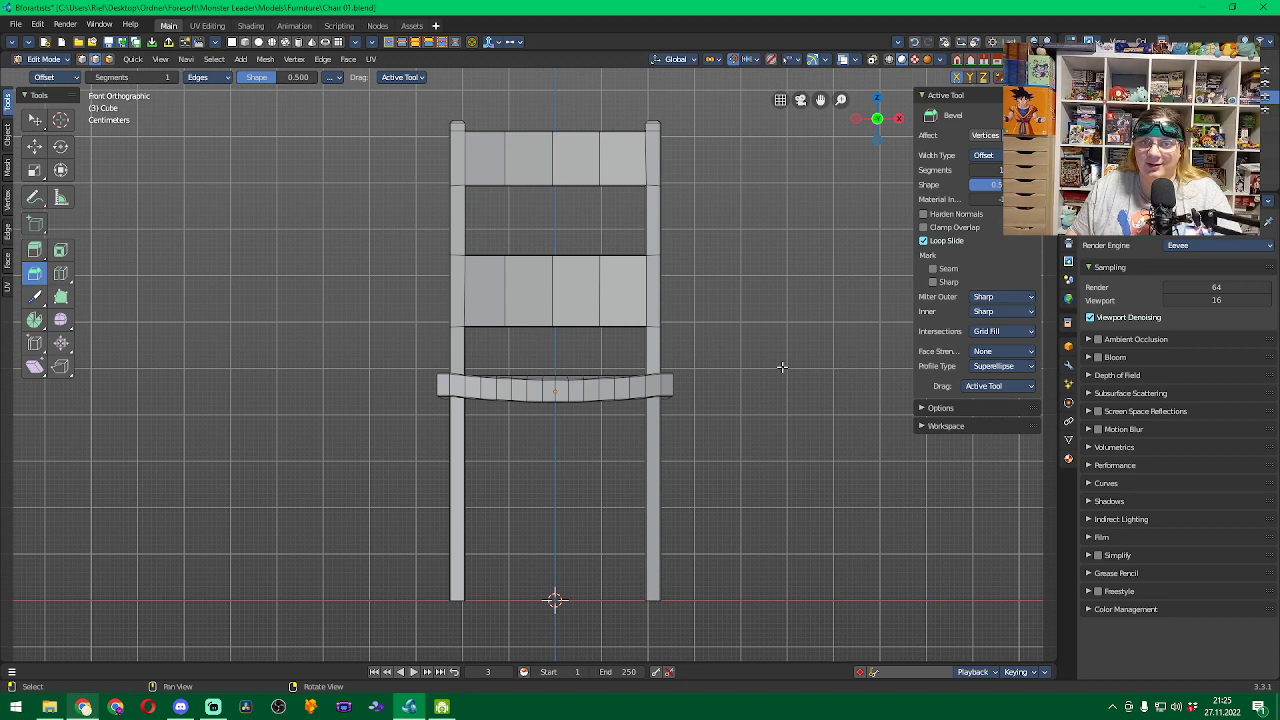
key("ctrl+s")
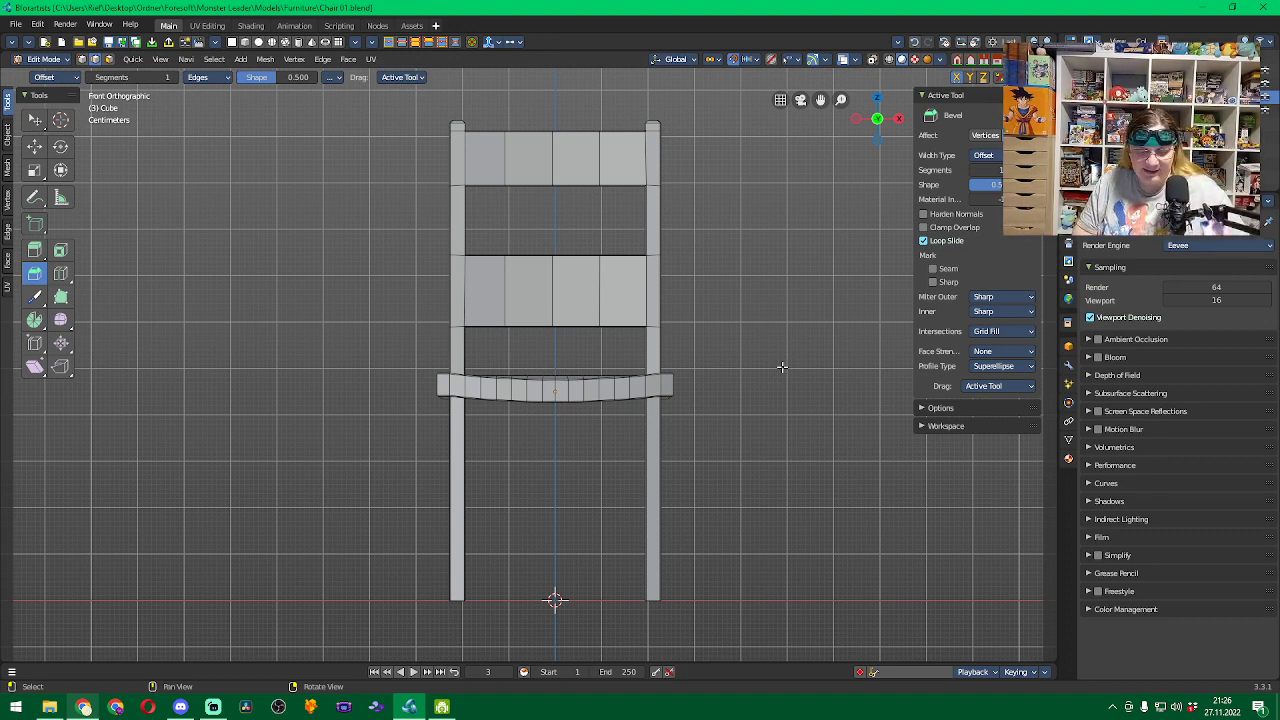
Switch to the Tweak tool and review the available render engines, choosing Eevee.
key("w")
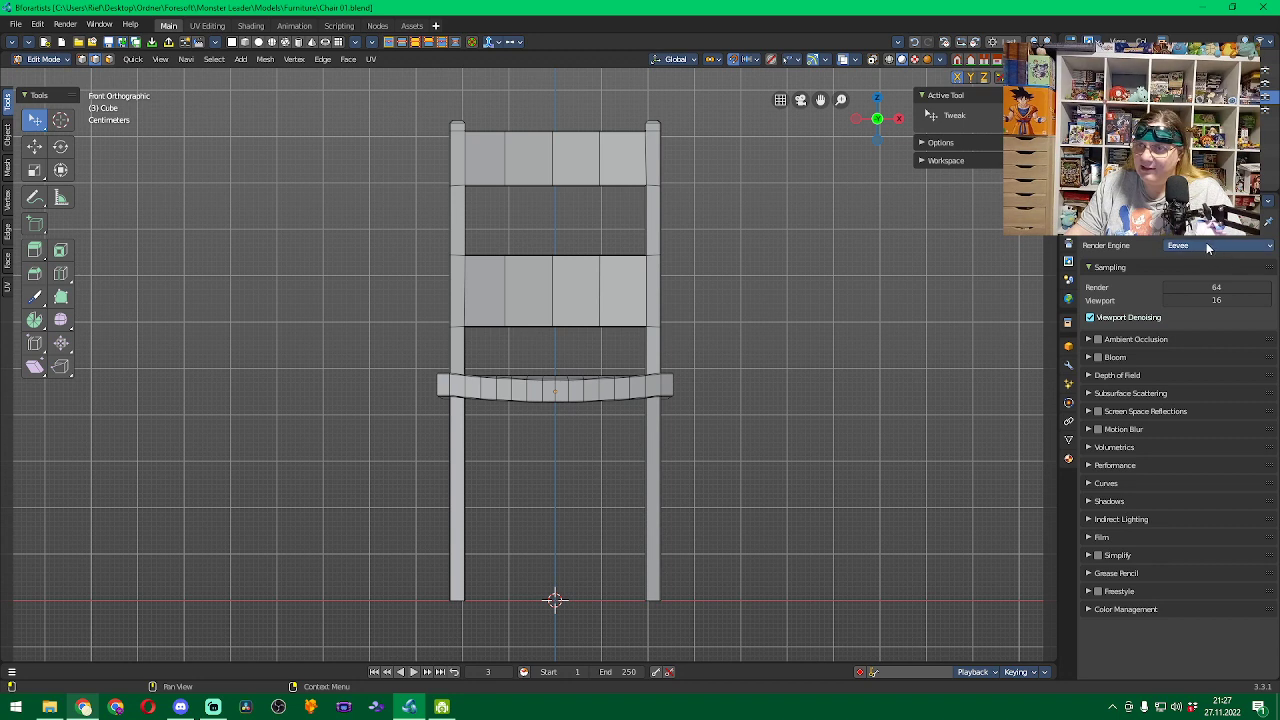
left_click(1267, 247)
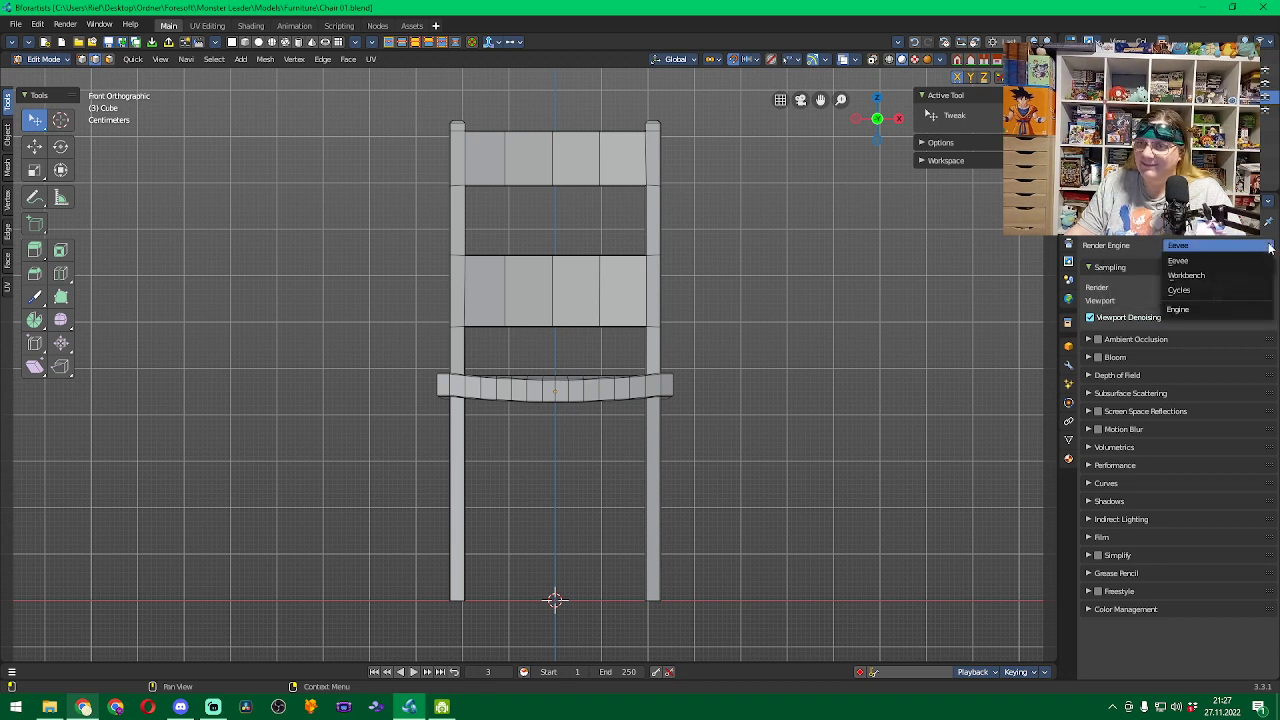
left_click(1190, 261)
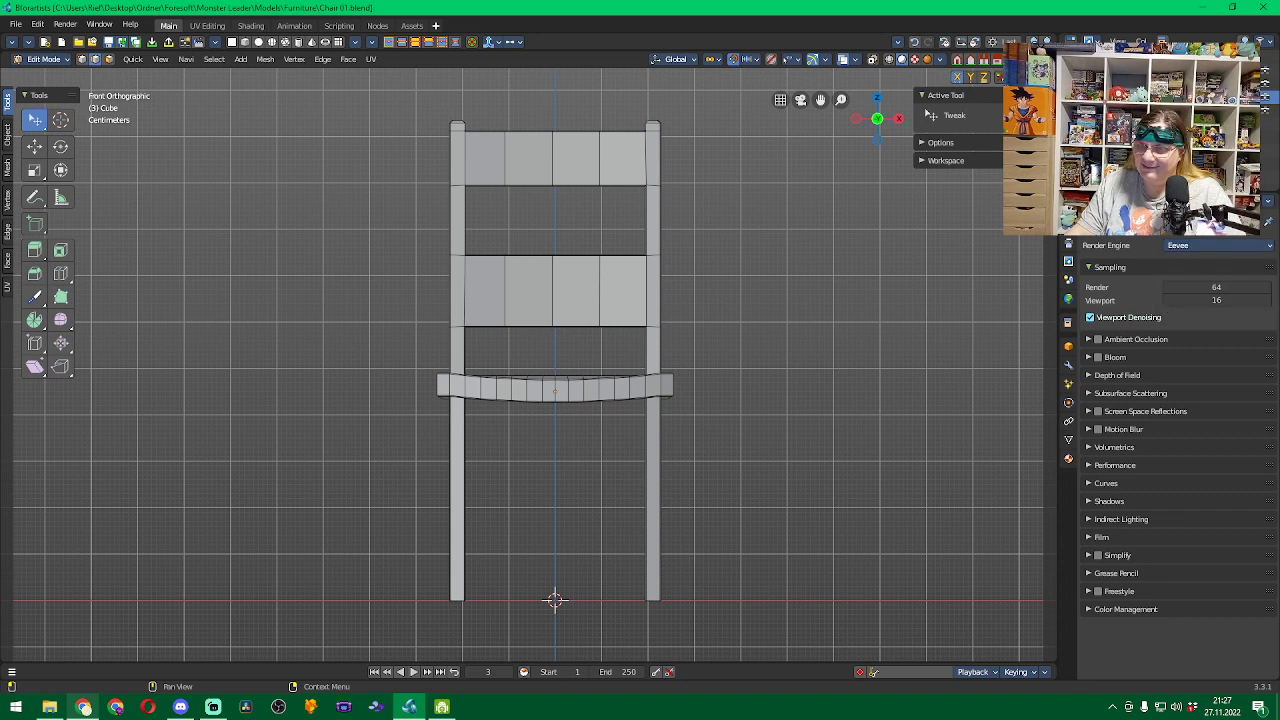
left_click(1212, 244)
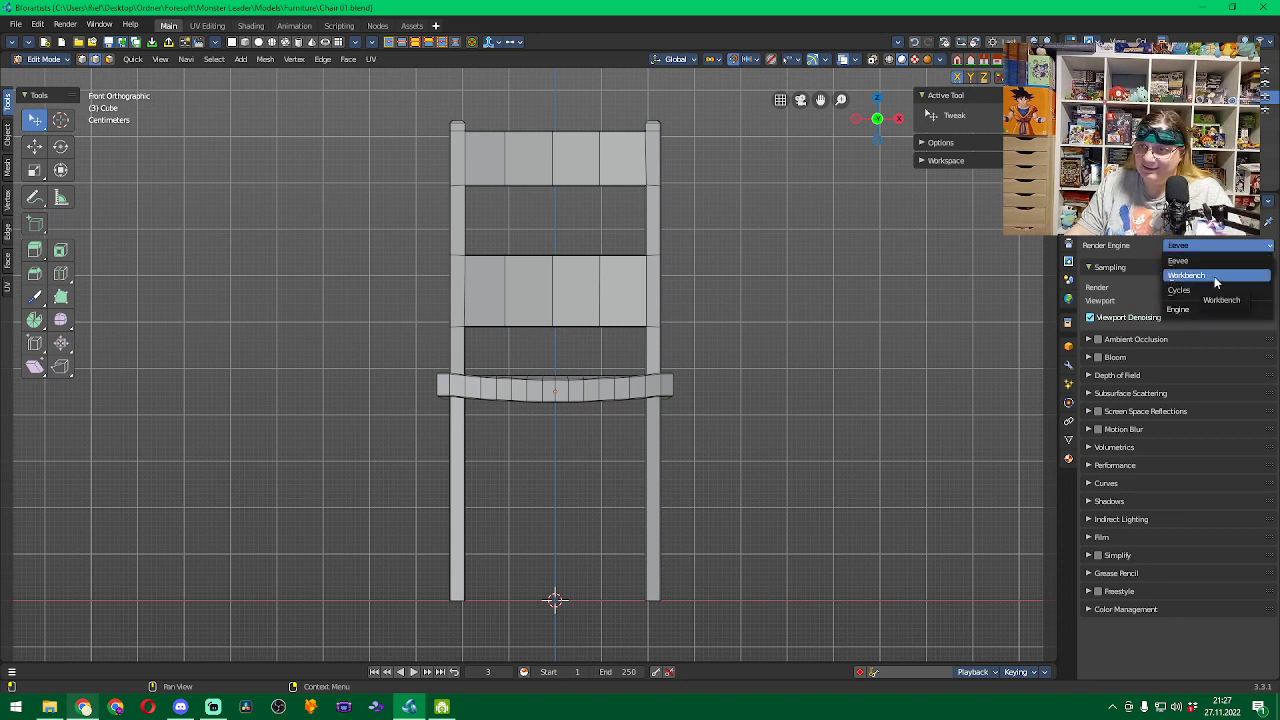
left_click(1155, 237)
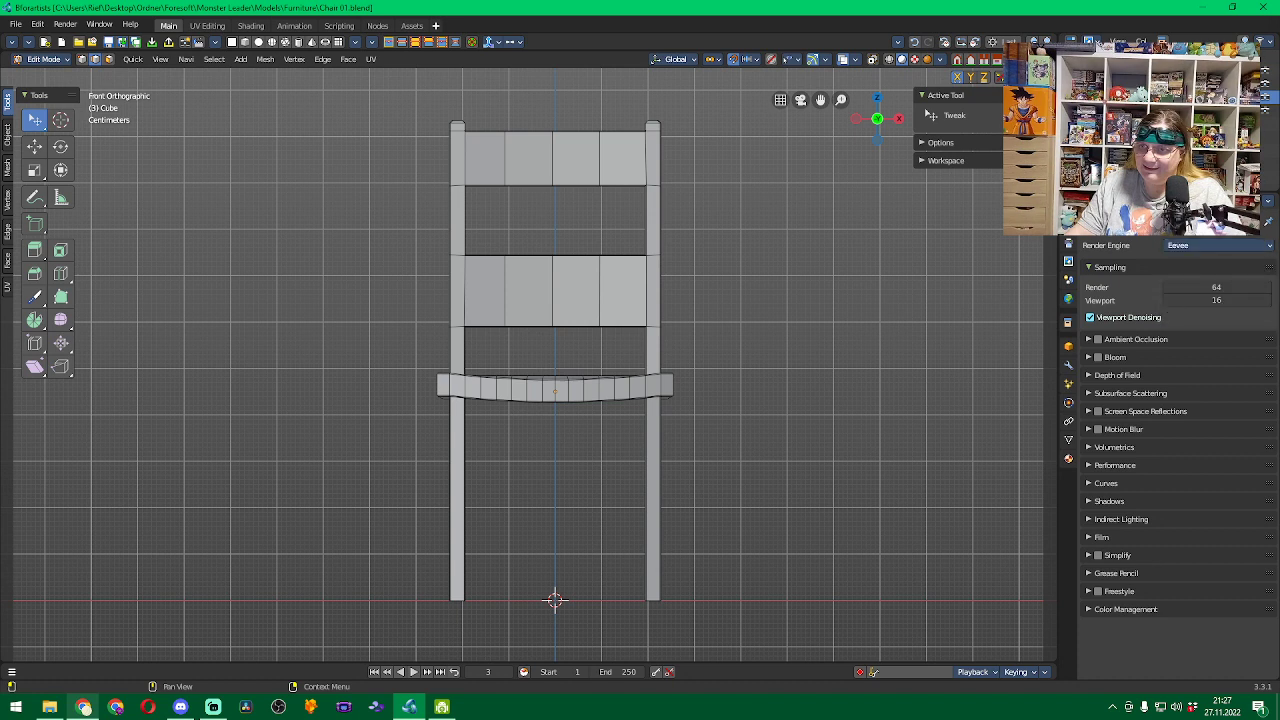
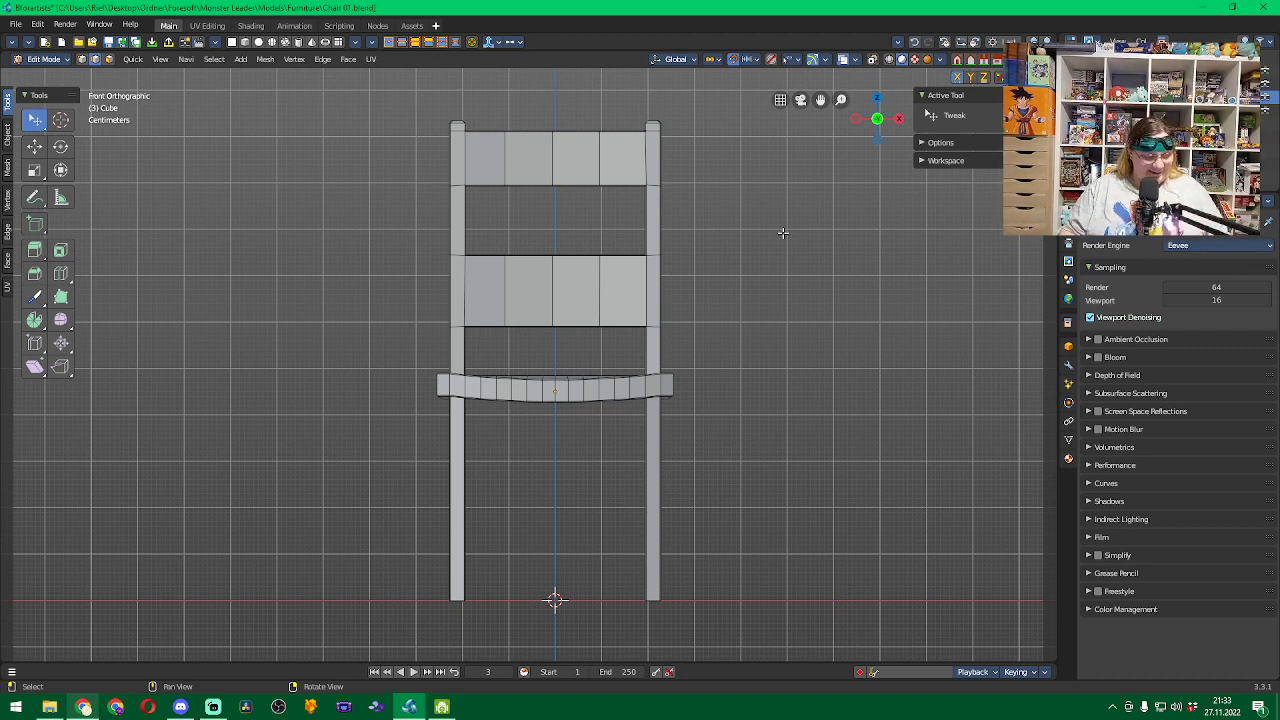
Save the finished chair file and start a new empty file.
key("ctrl+s")
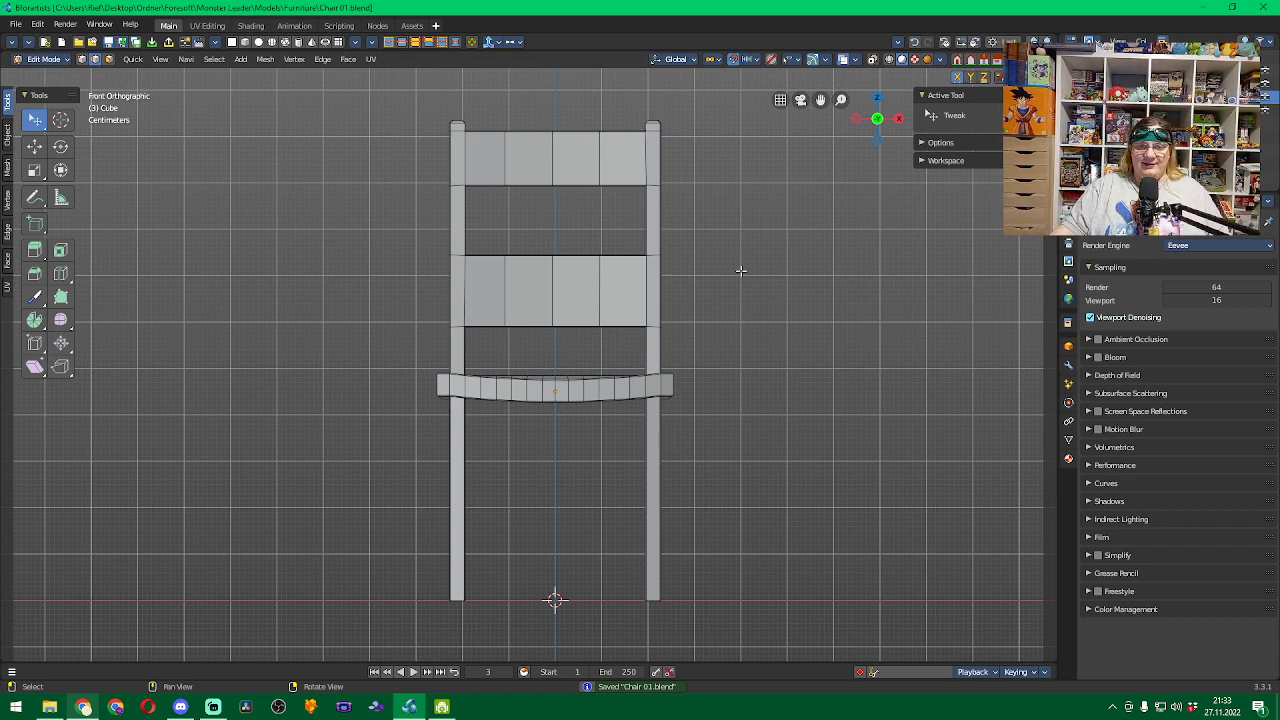
scroll(740, 270, "down", 1)
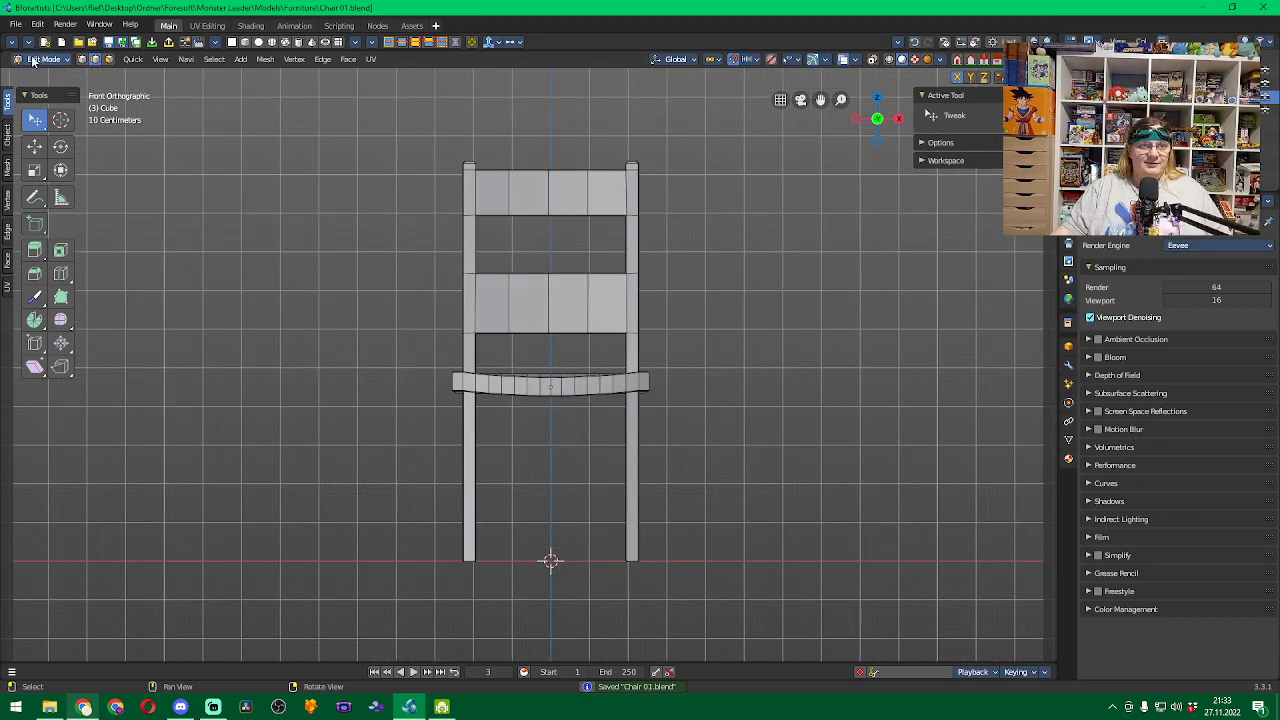
left_click(16, 24)
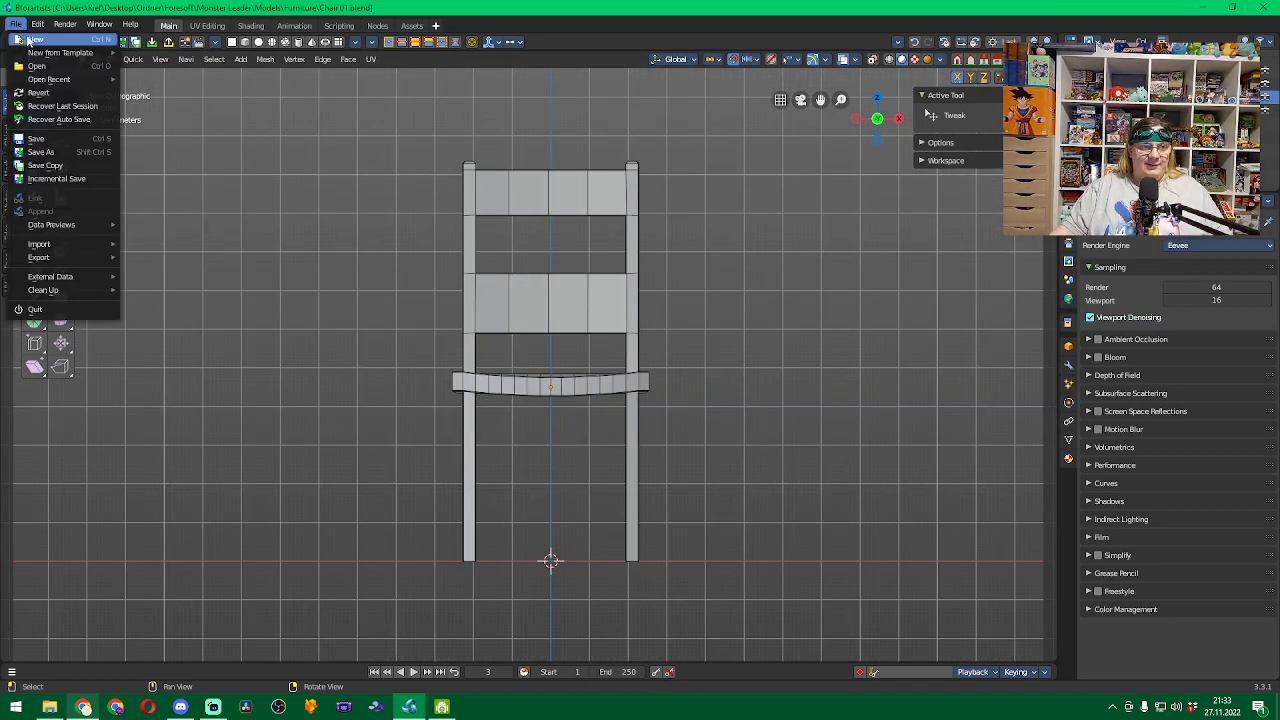
left_click(30, 40)
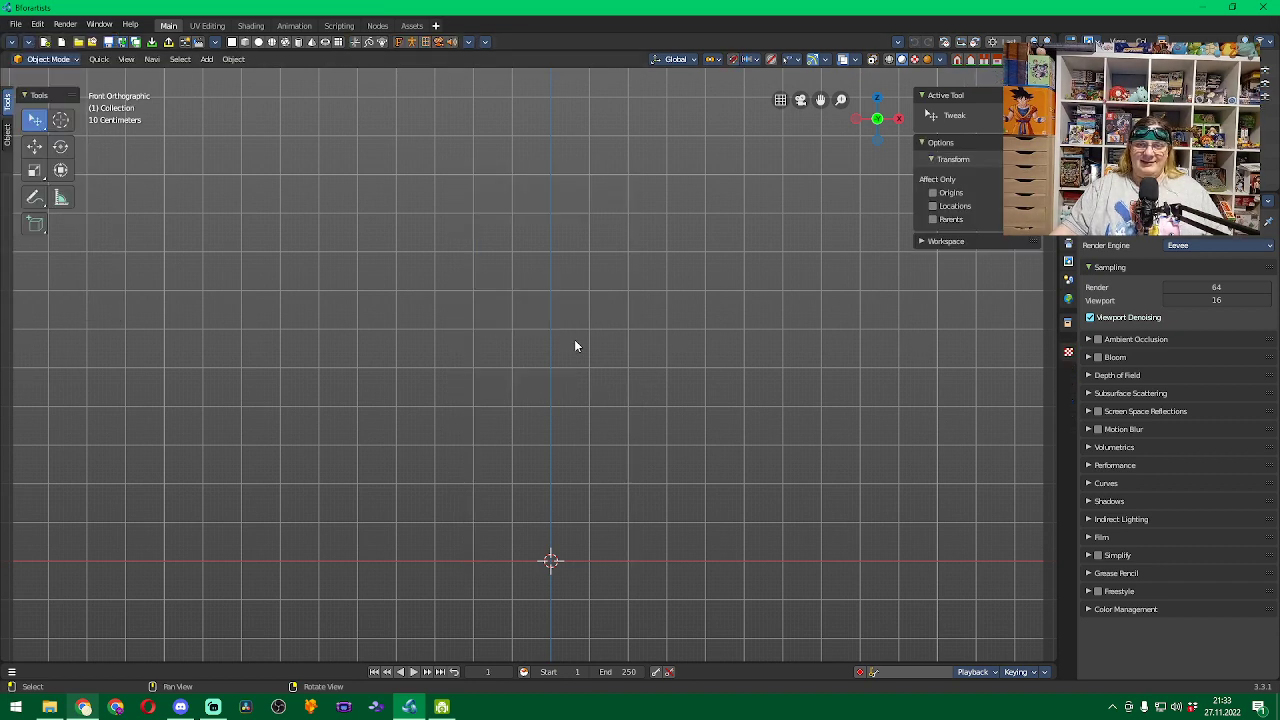
scroll(575, 346, "down", 1)
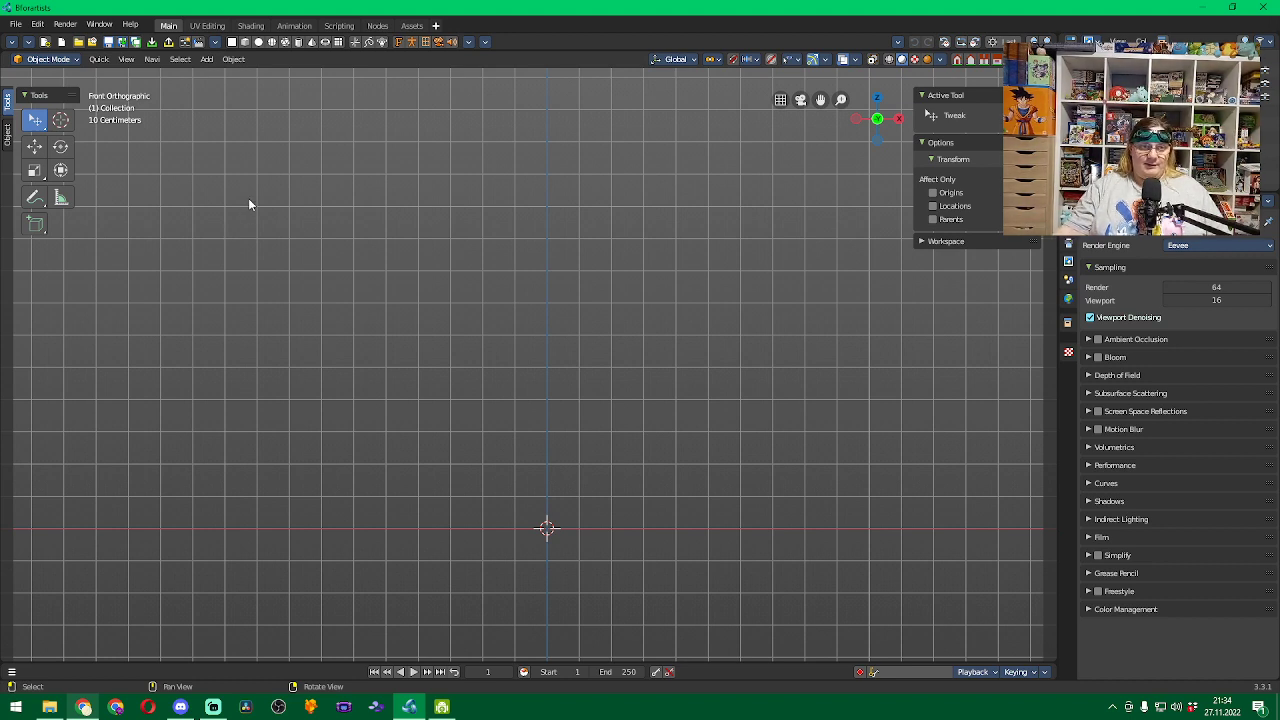
left_click(245, 43)
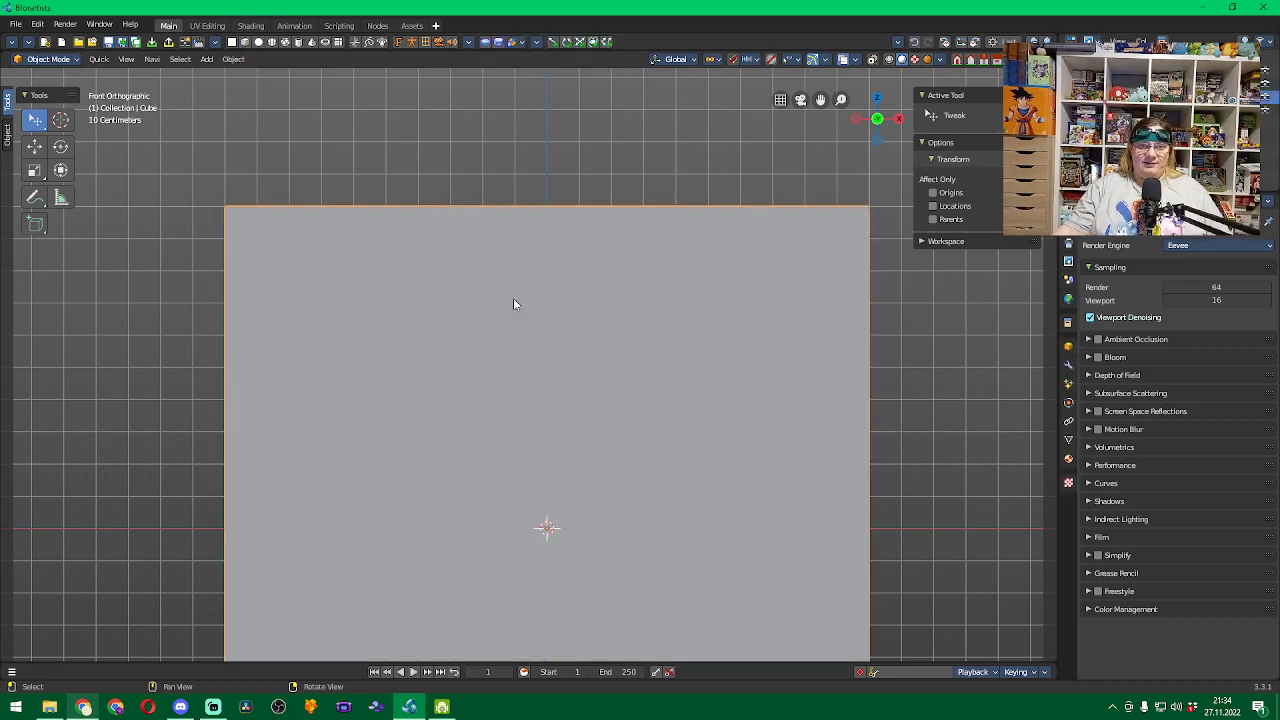
scroll(540, 374, "down", 3)
scroll(540, 374, "down", 2)
middle_click_drag(746, 456, 745, 440)
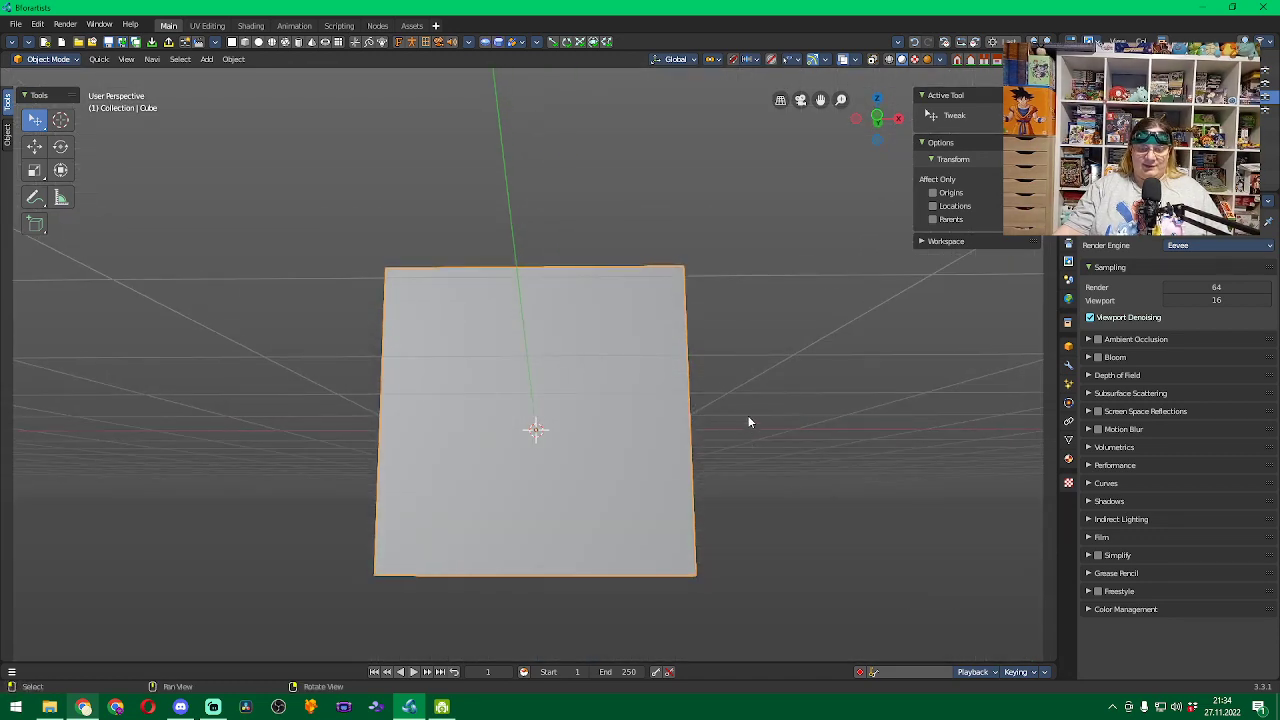
key("Delete")
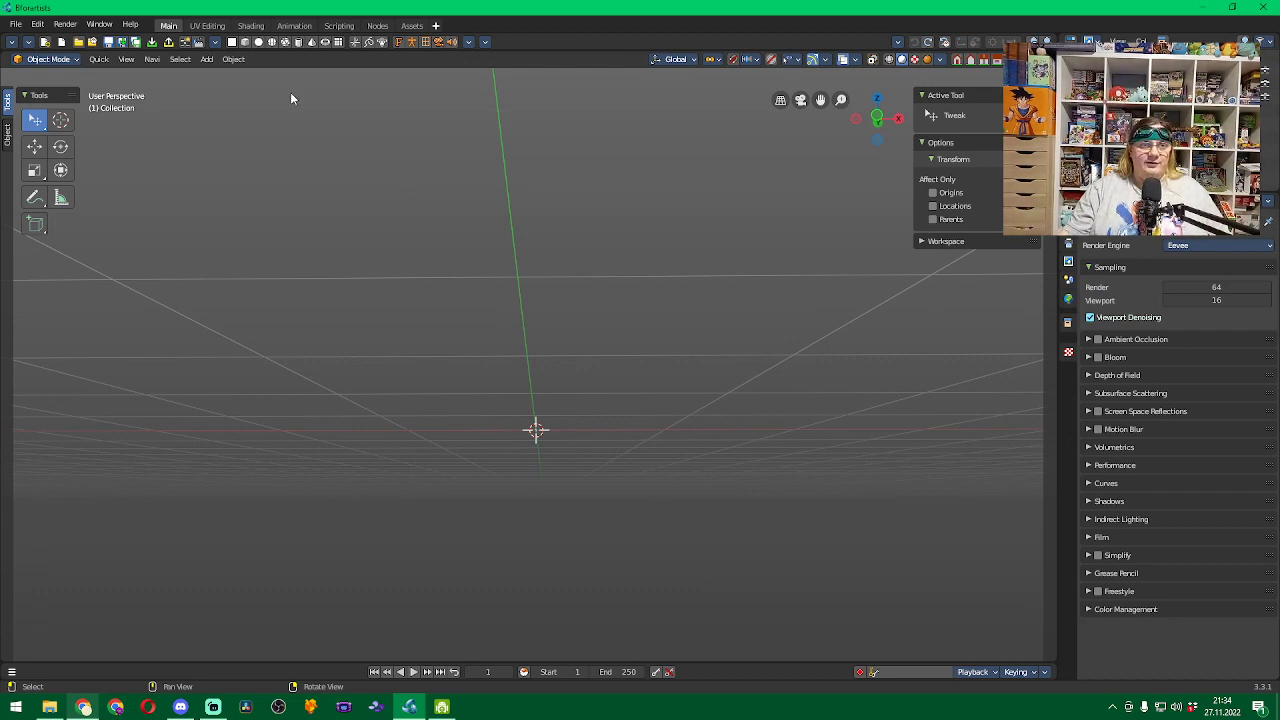
Add a cube at the world origin, view it from the front and show its transform properties.
left_click(245, 43)
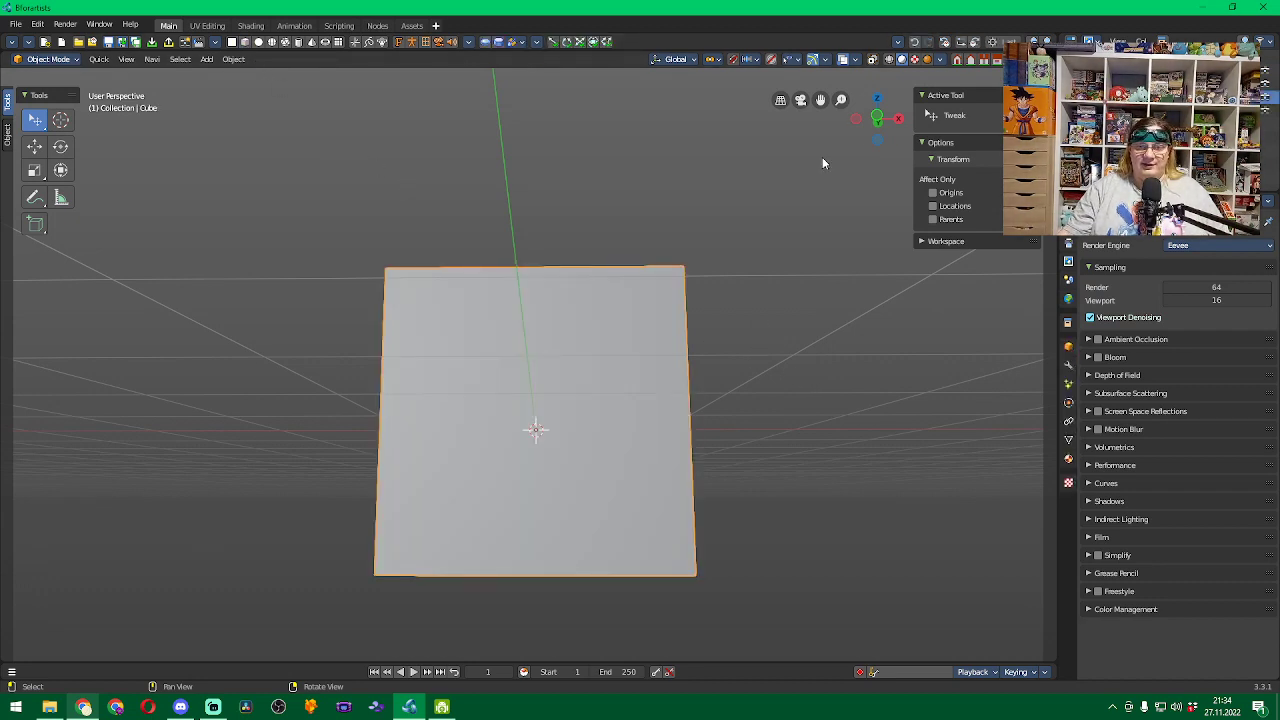
key("KP_1")
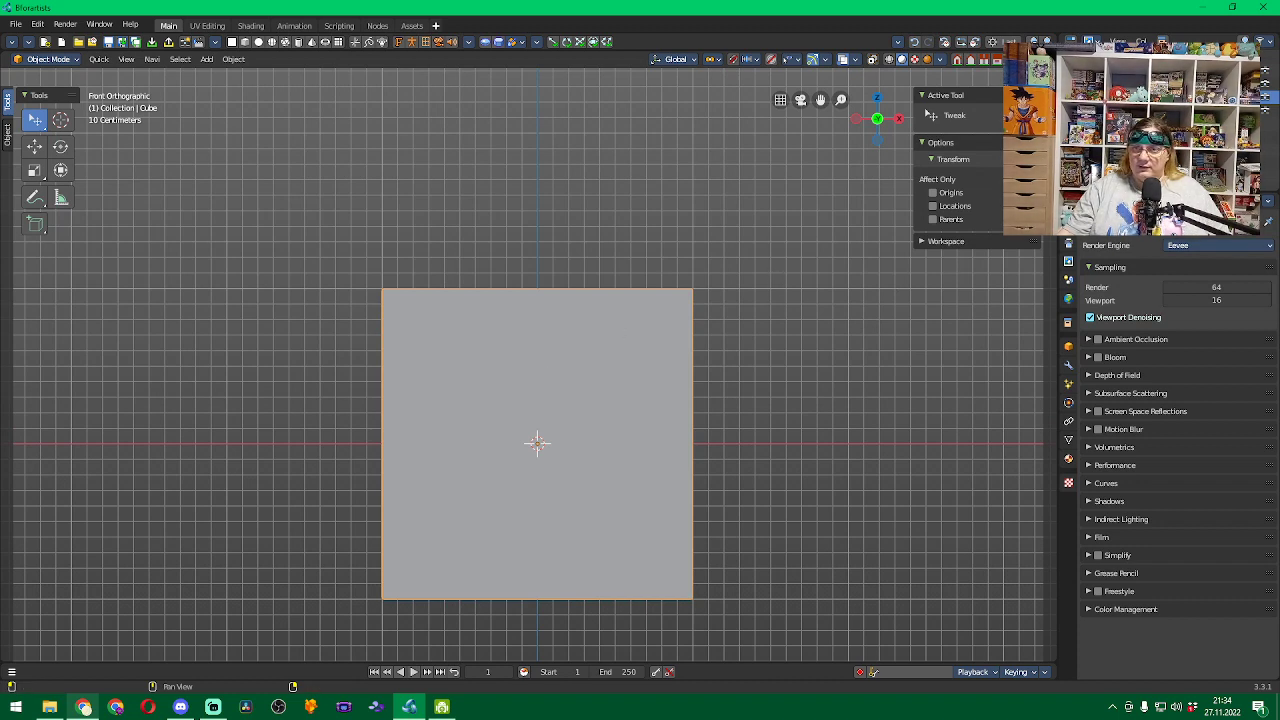
left_click(1044, 110)
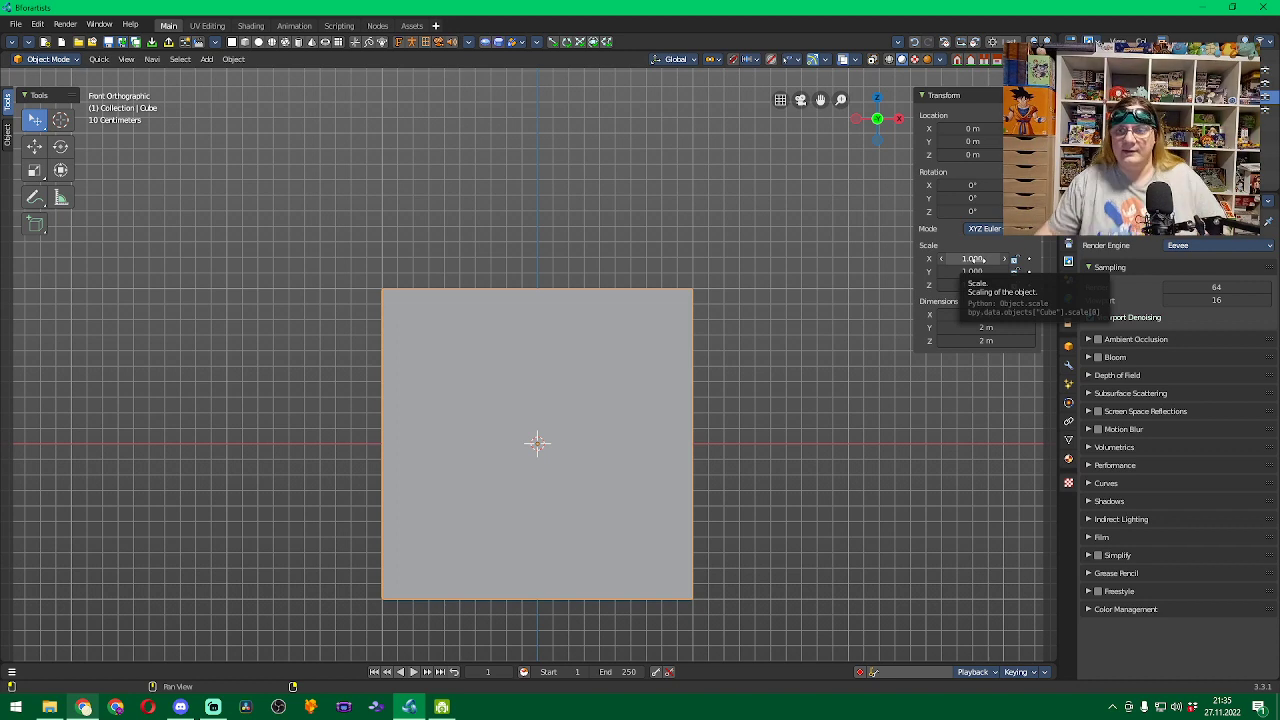
Set the cube's Z dimension to 0.03 m to flatten it into a thin slab.
left_click(987, 341)
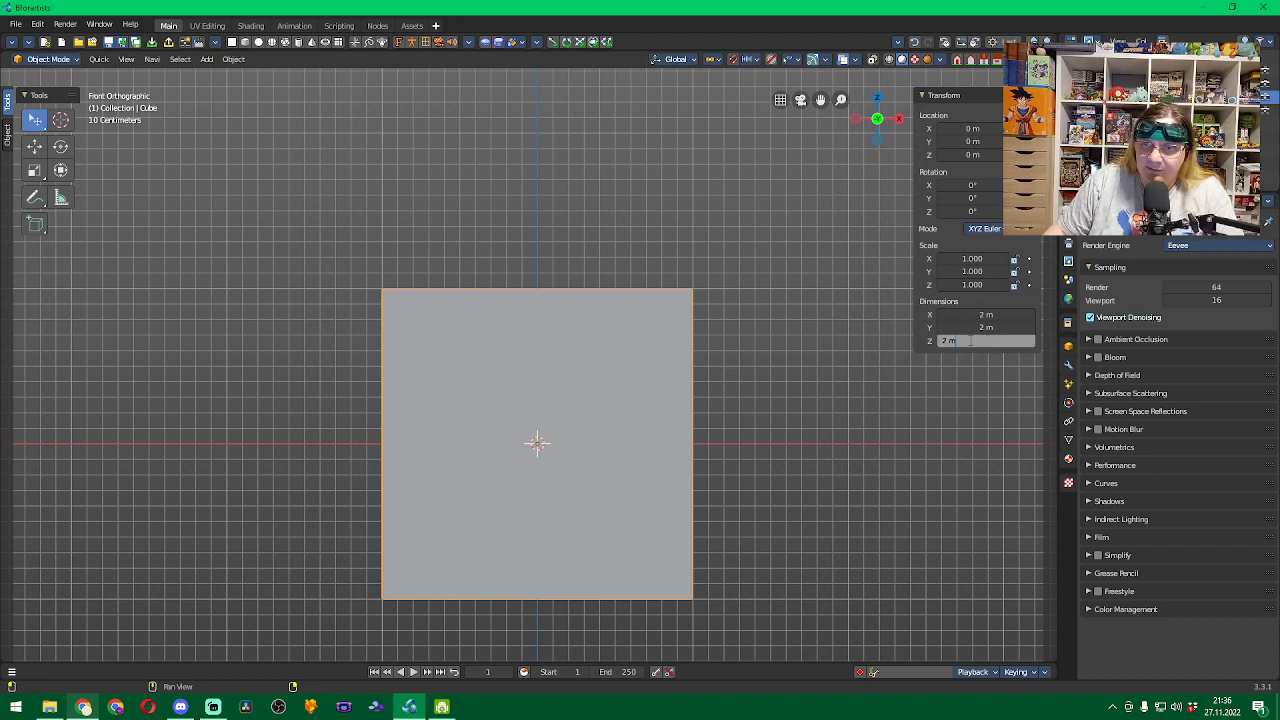
left_click_drag(969, 341, 941, 341)
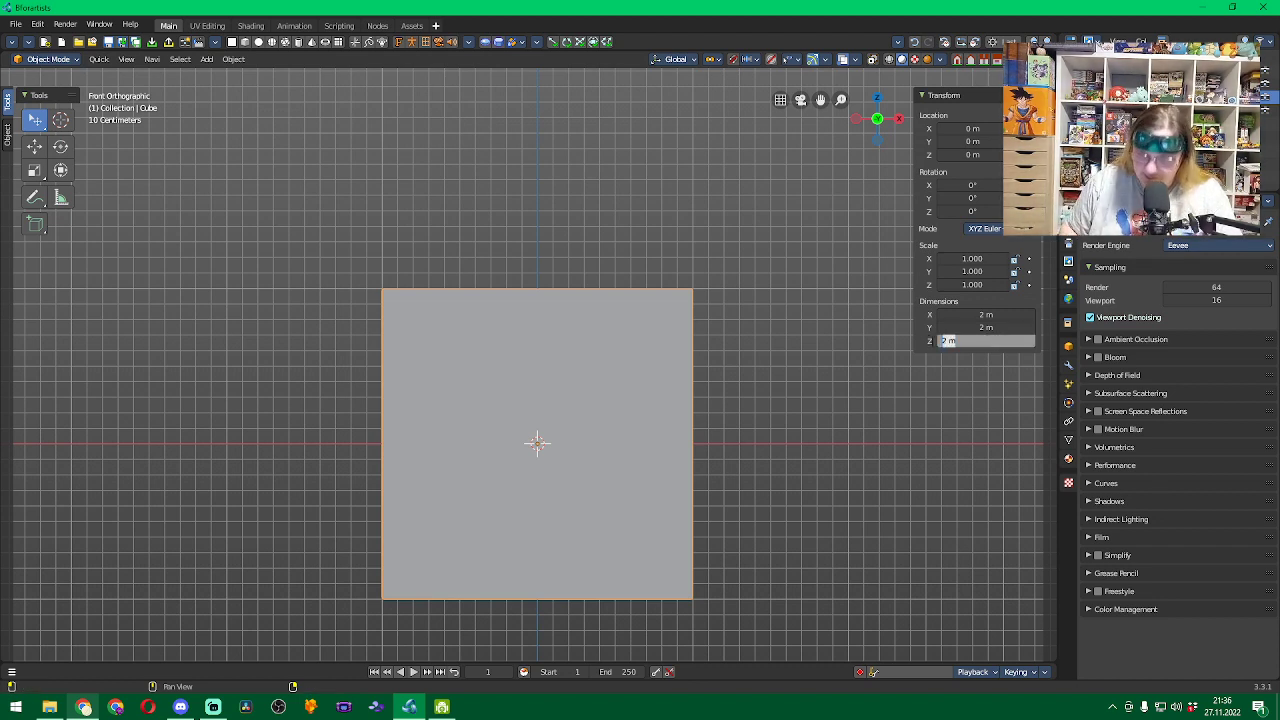
type("0")
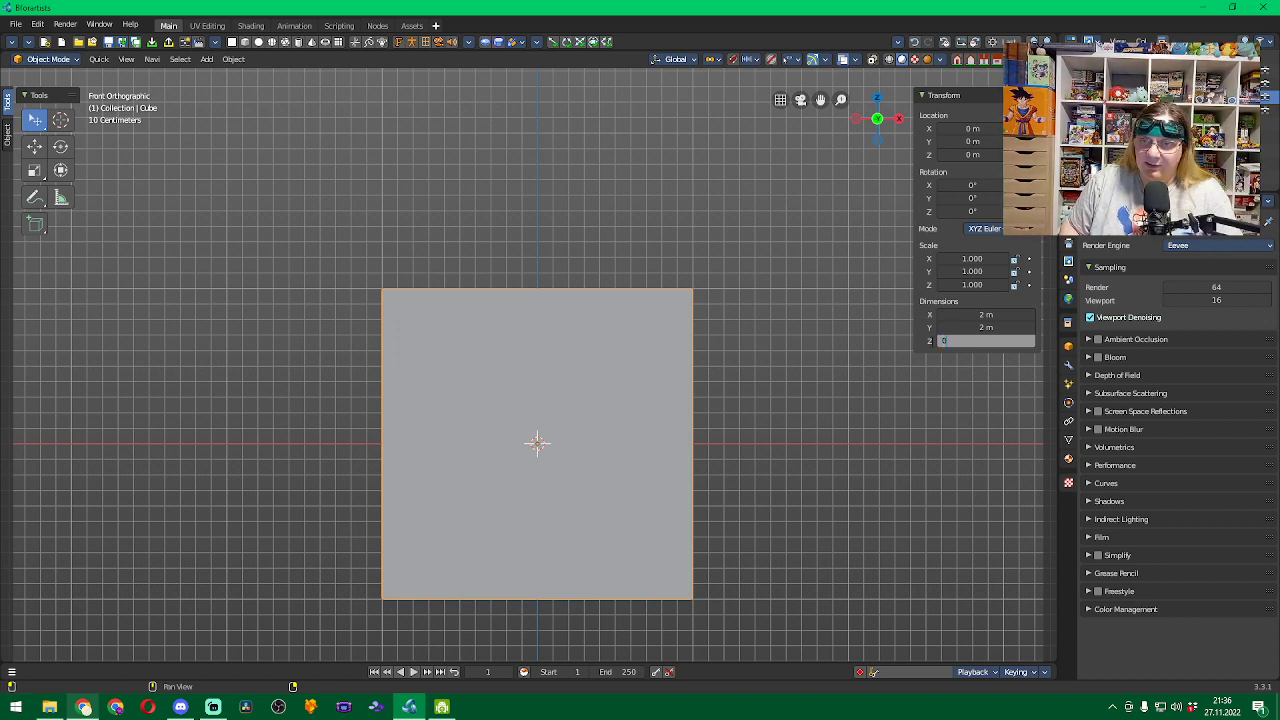
type(".0")
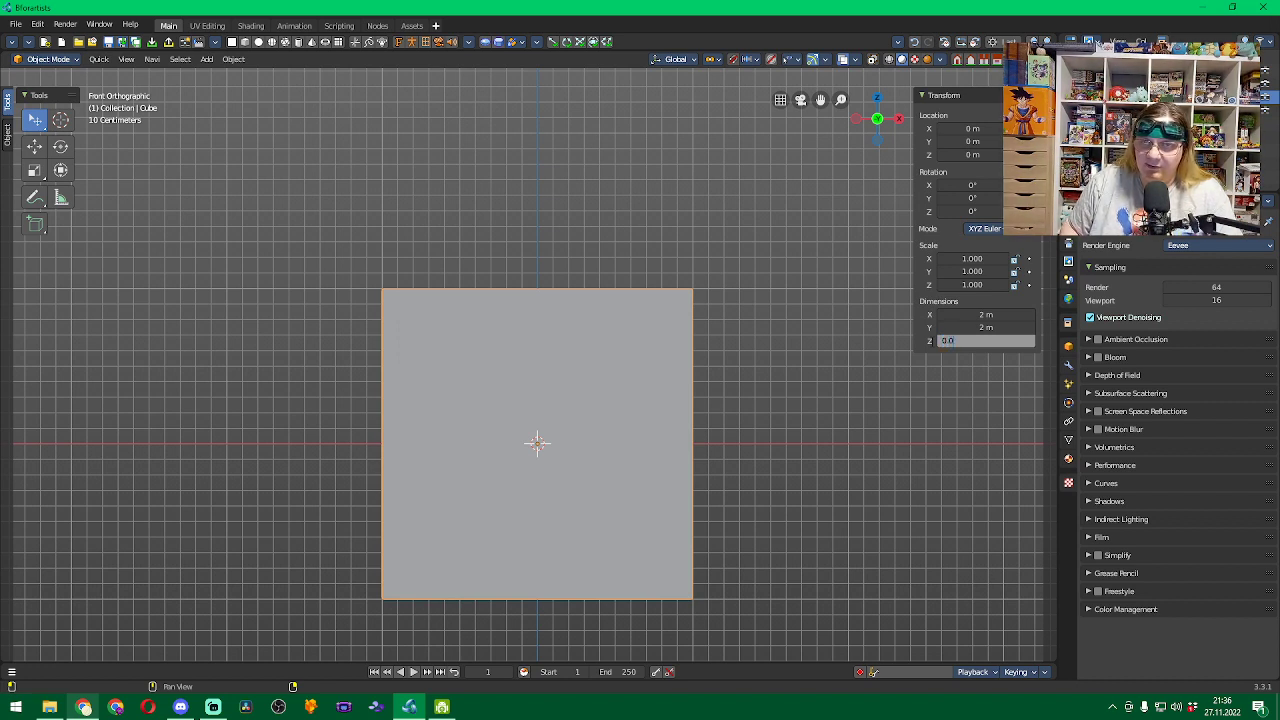
type("0")
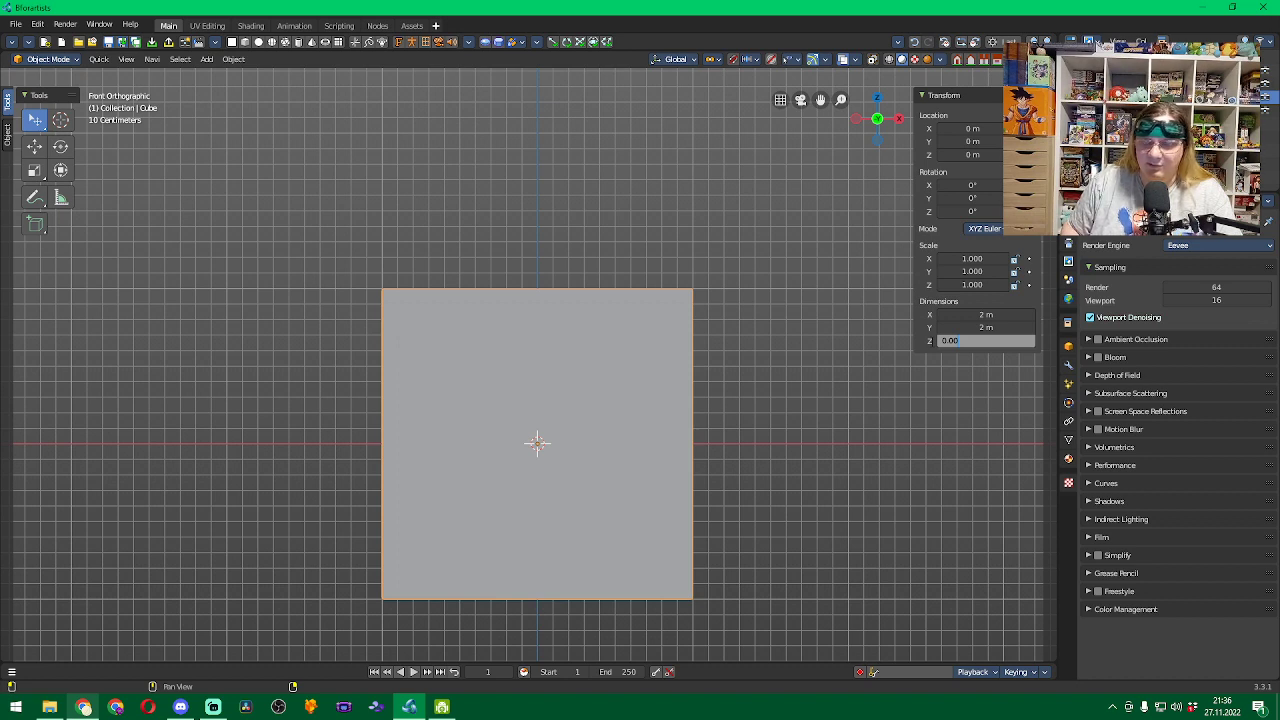
type("3")
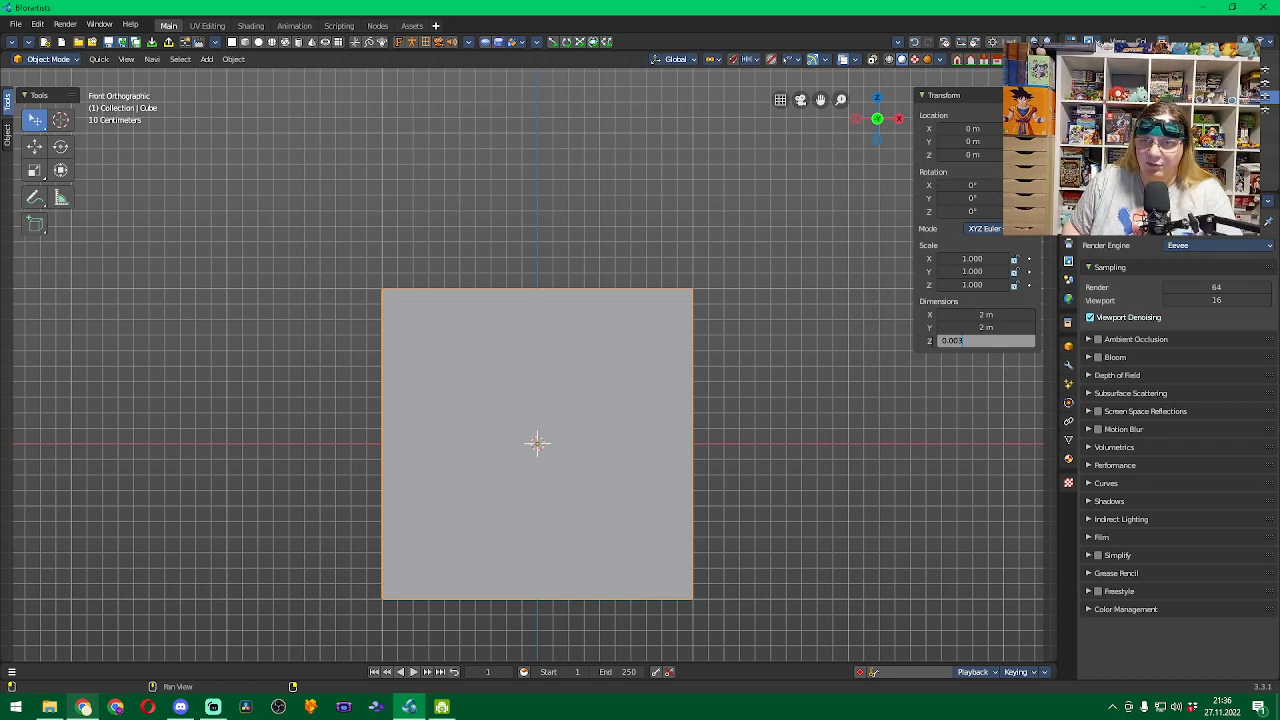
key("BackSpace")
key("BackSpace")
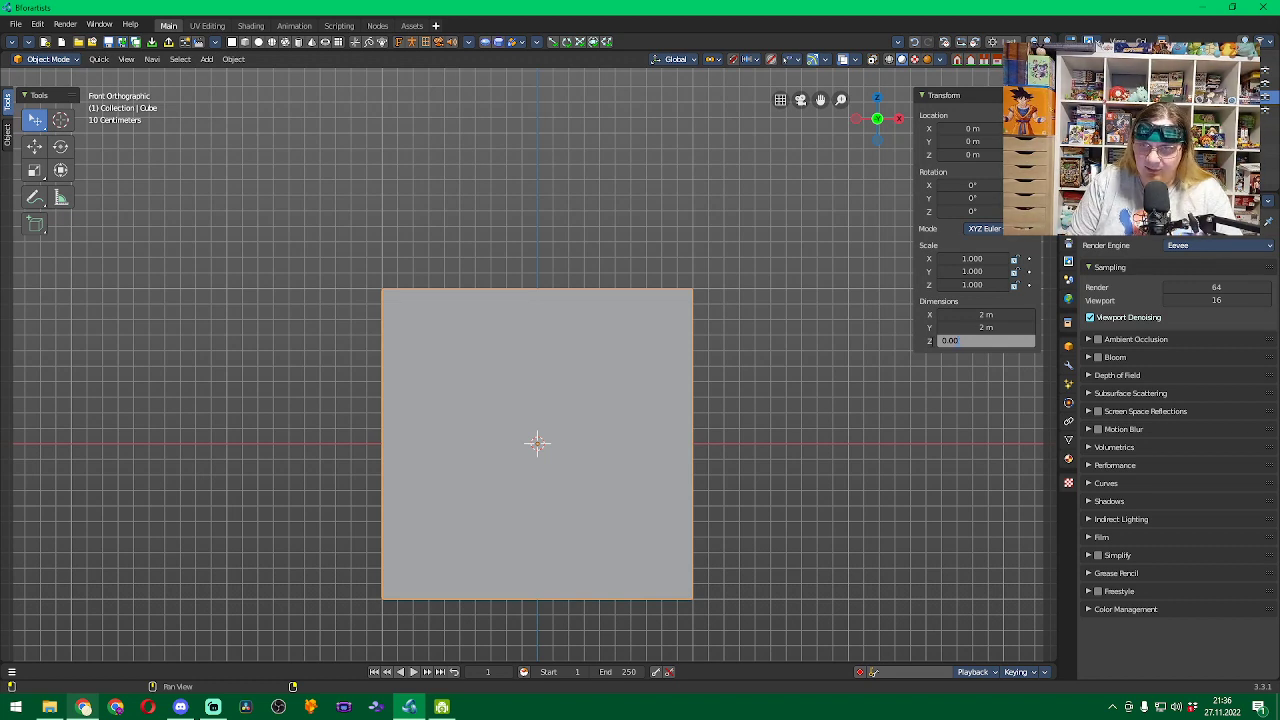
type("3")
key("Return")
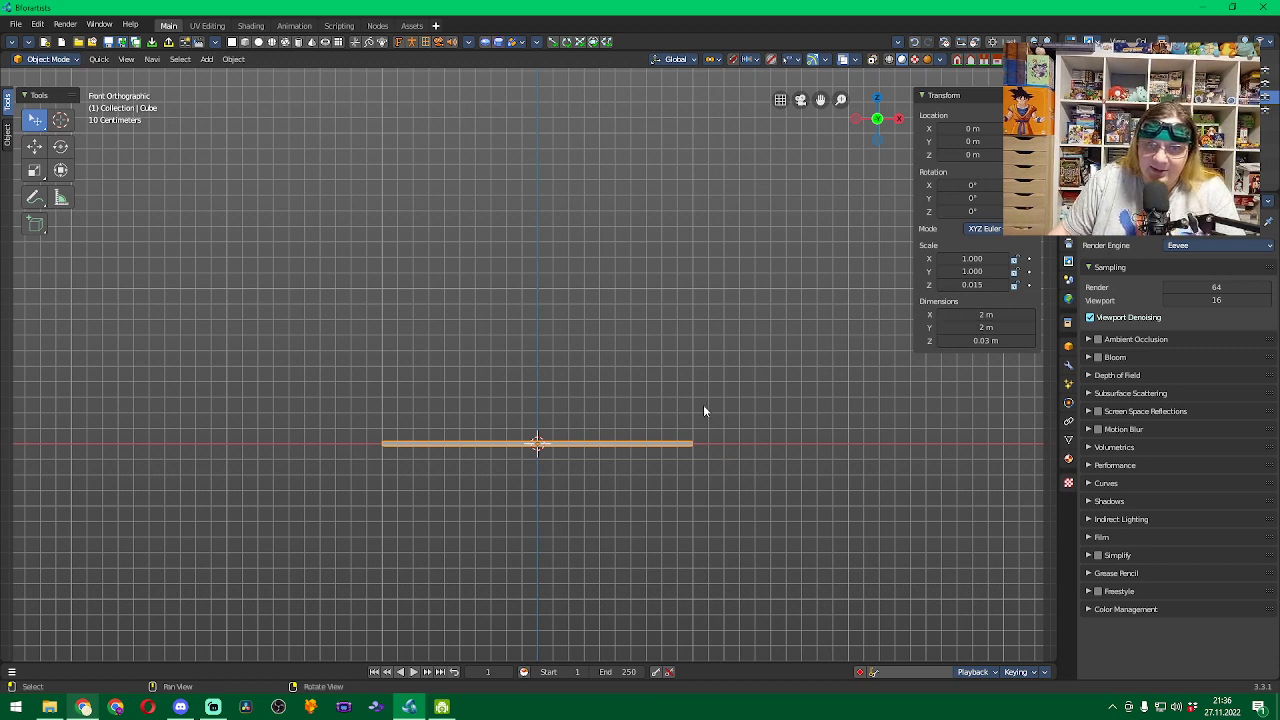
Set the slab's Y dimension to 0.6 m and its X dimension to 1.5 m.
left_click(1001, 327)
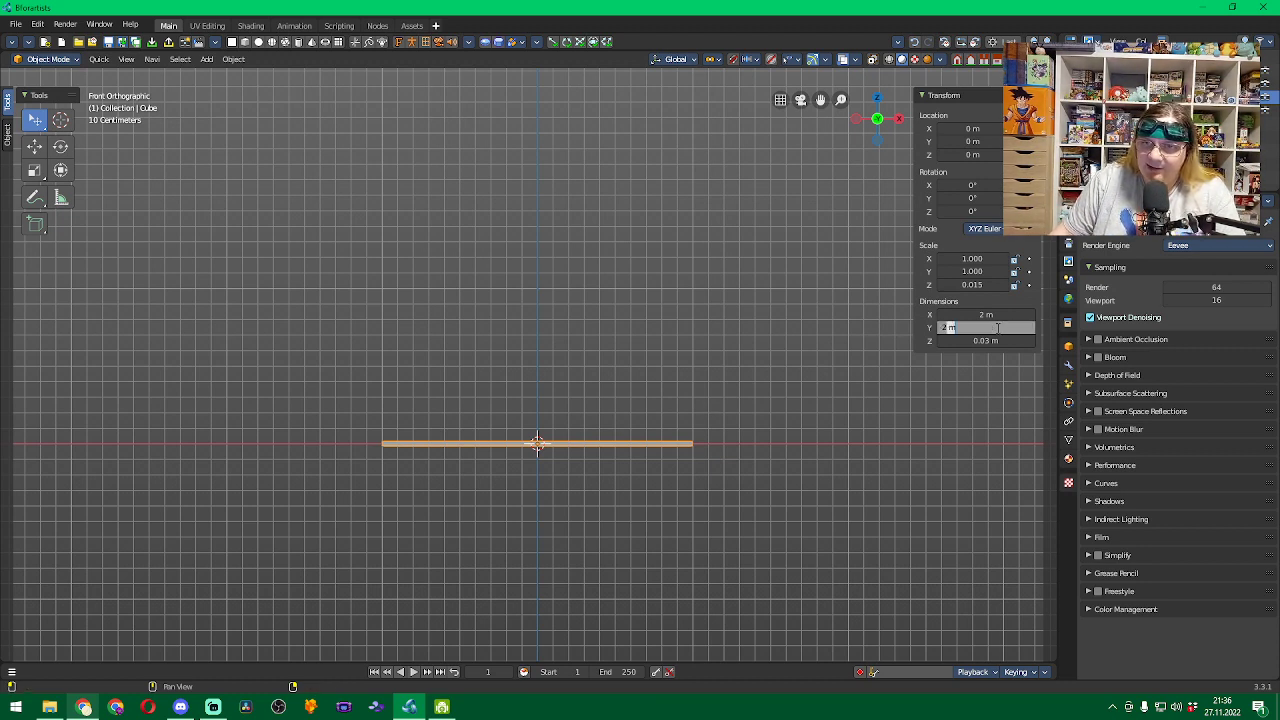
left_click_drag(997, 327, 926, 327)
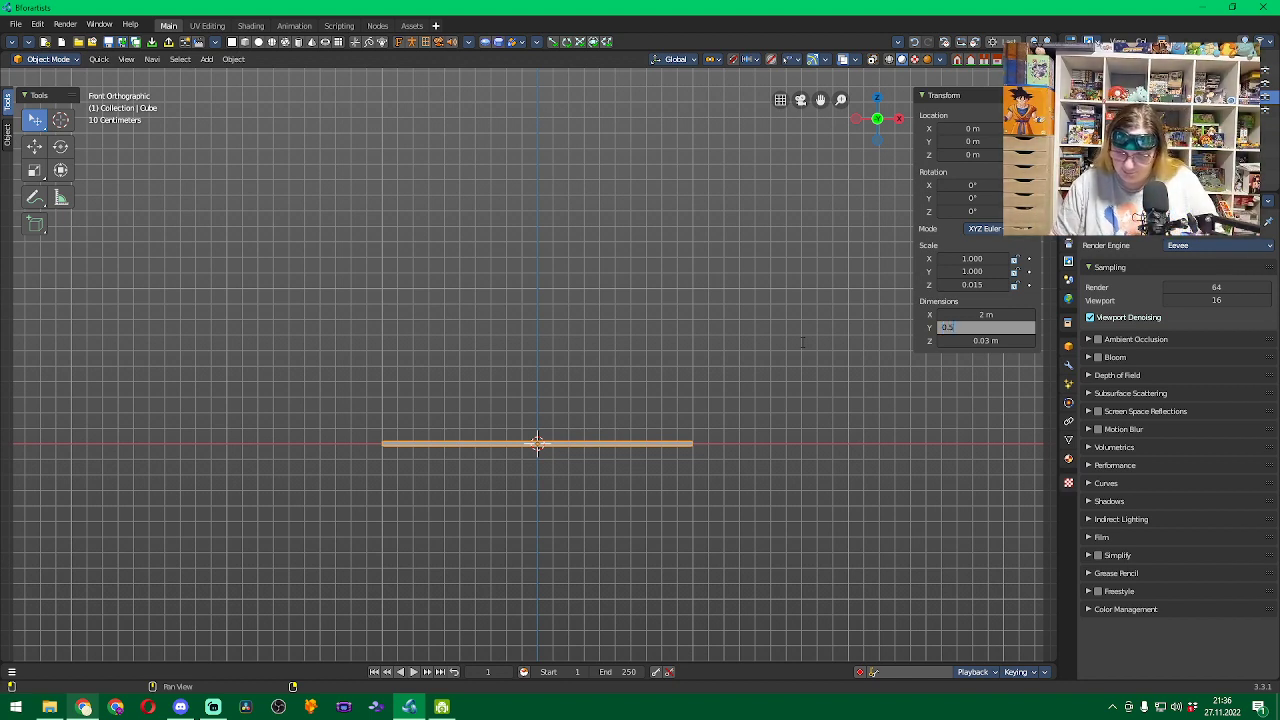
type("0.5")
key("BackSpace")
type("6")
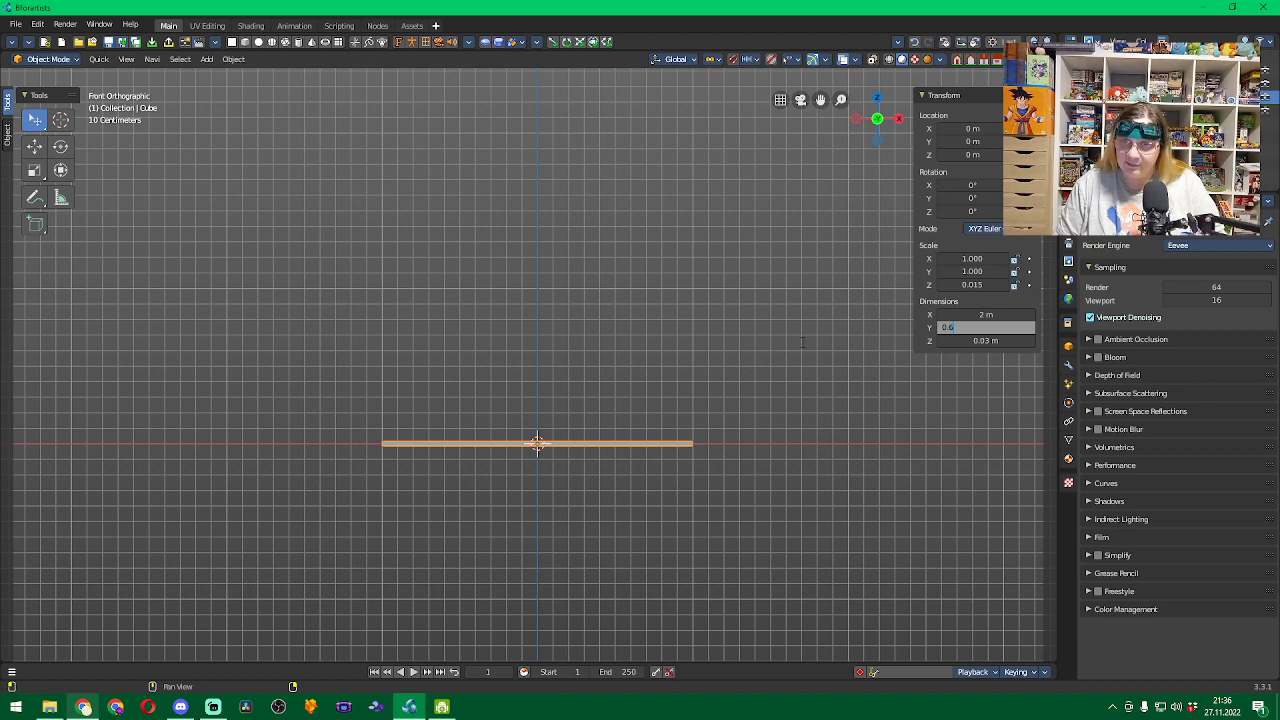
key("Return")
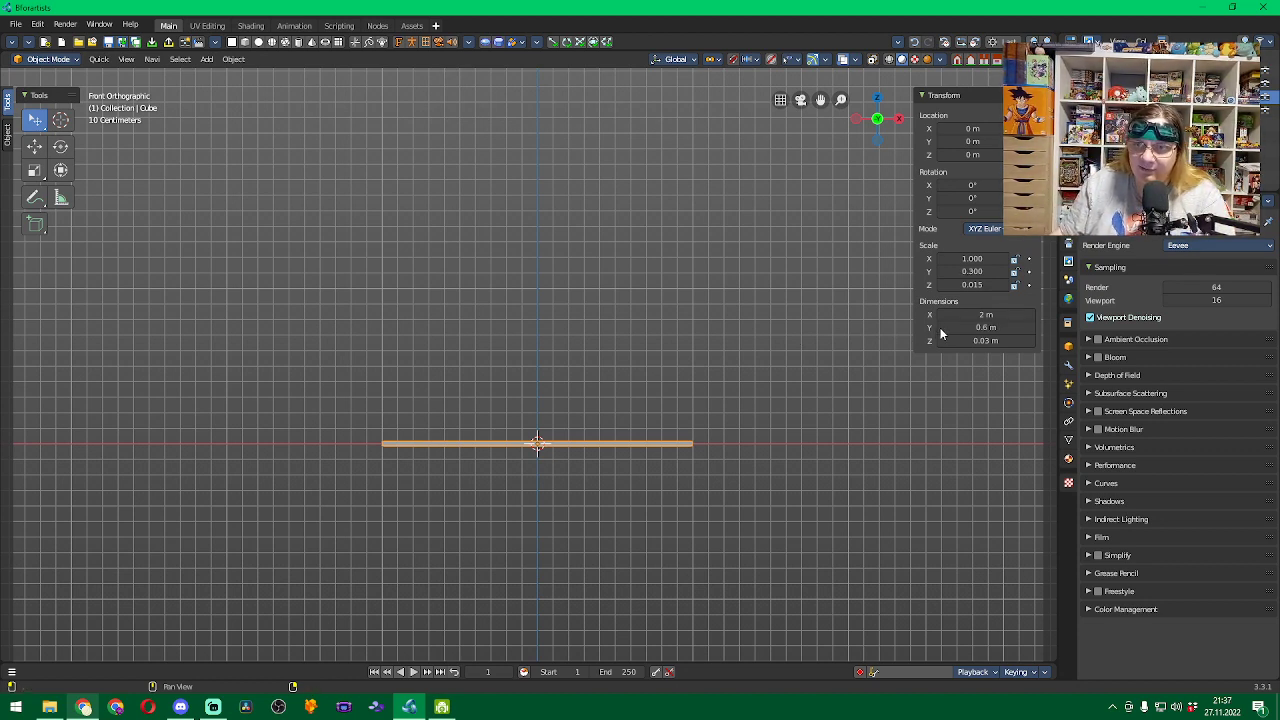
left_click(985, 314)
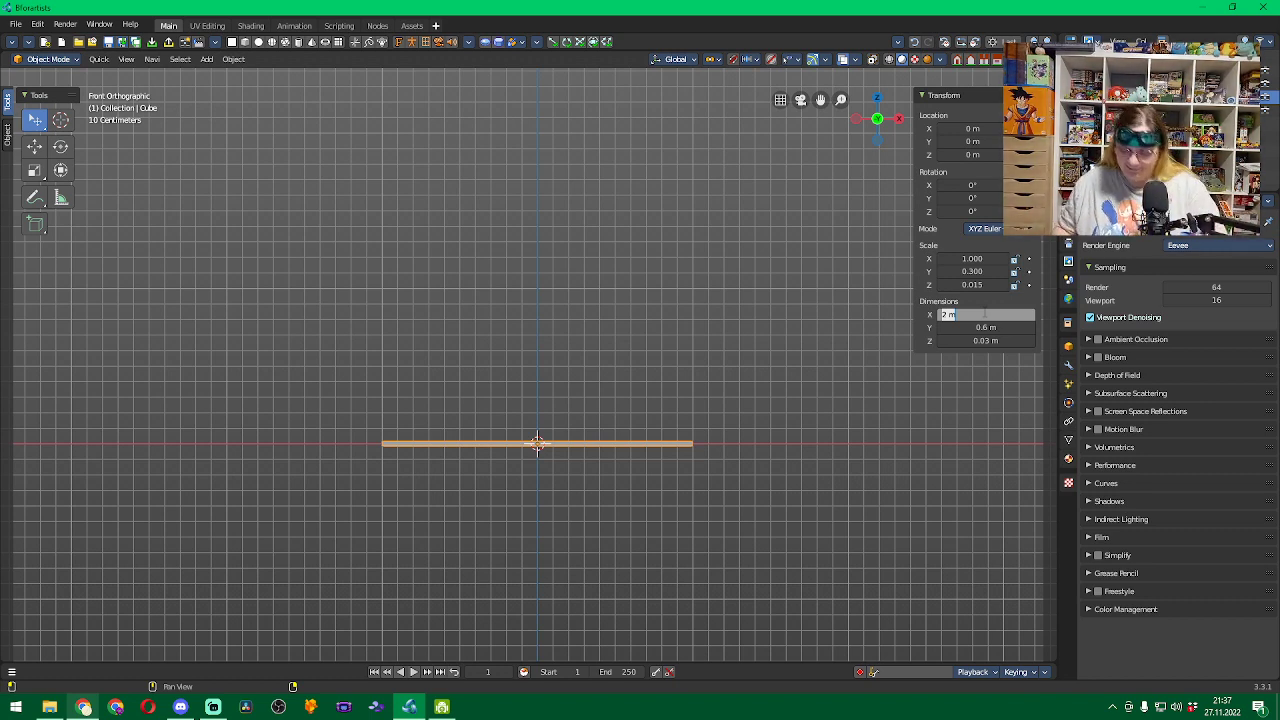
type("1.5")
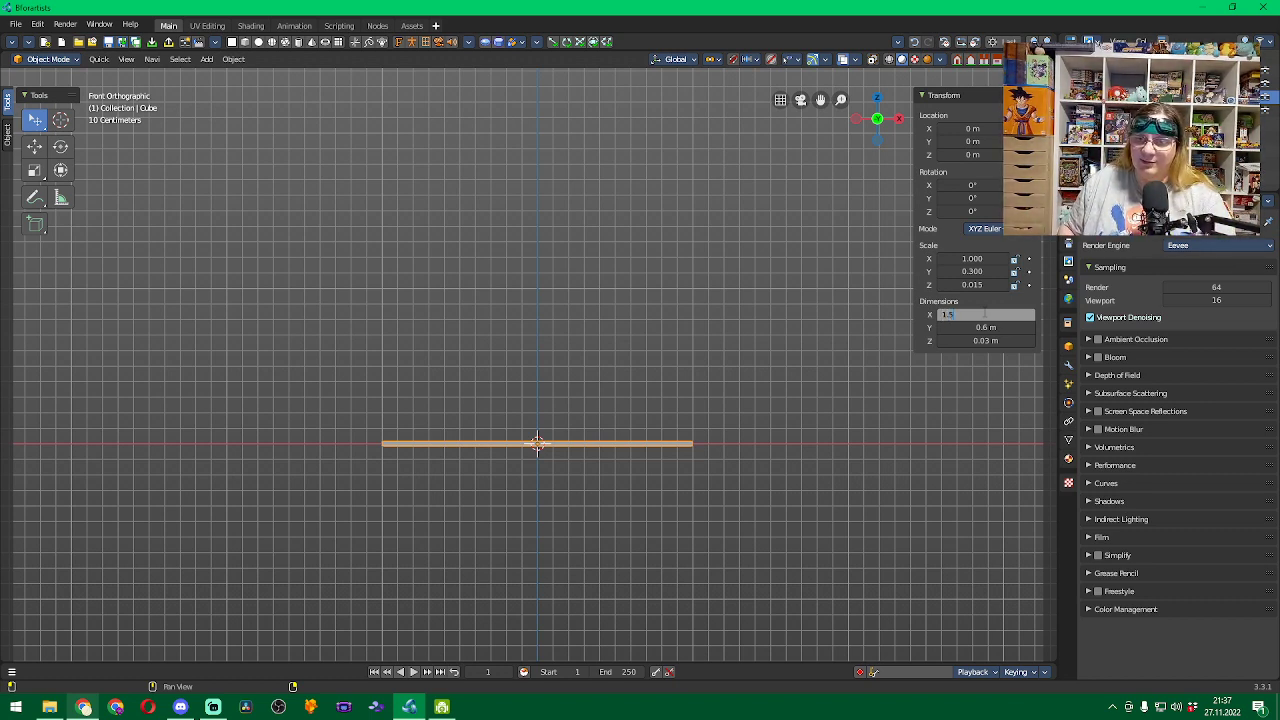
key("Return")
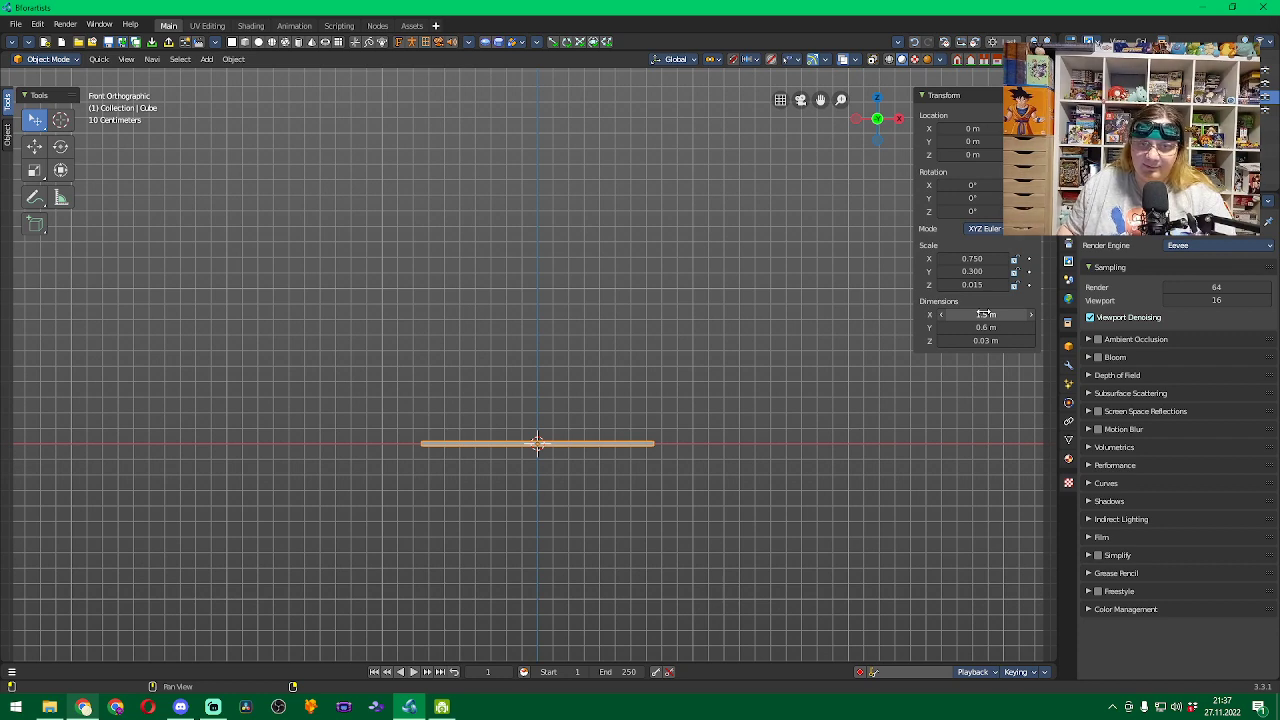
Raise the slab to a Z location of 0.7 m and view it from the front.
scroll(589, 425, "down", 1)
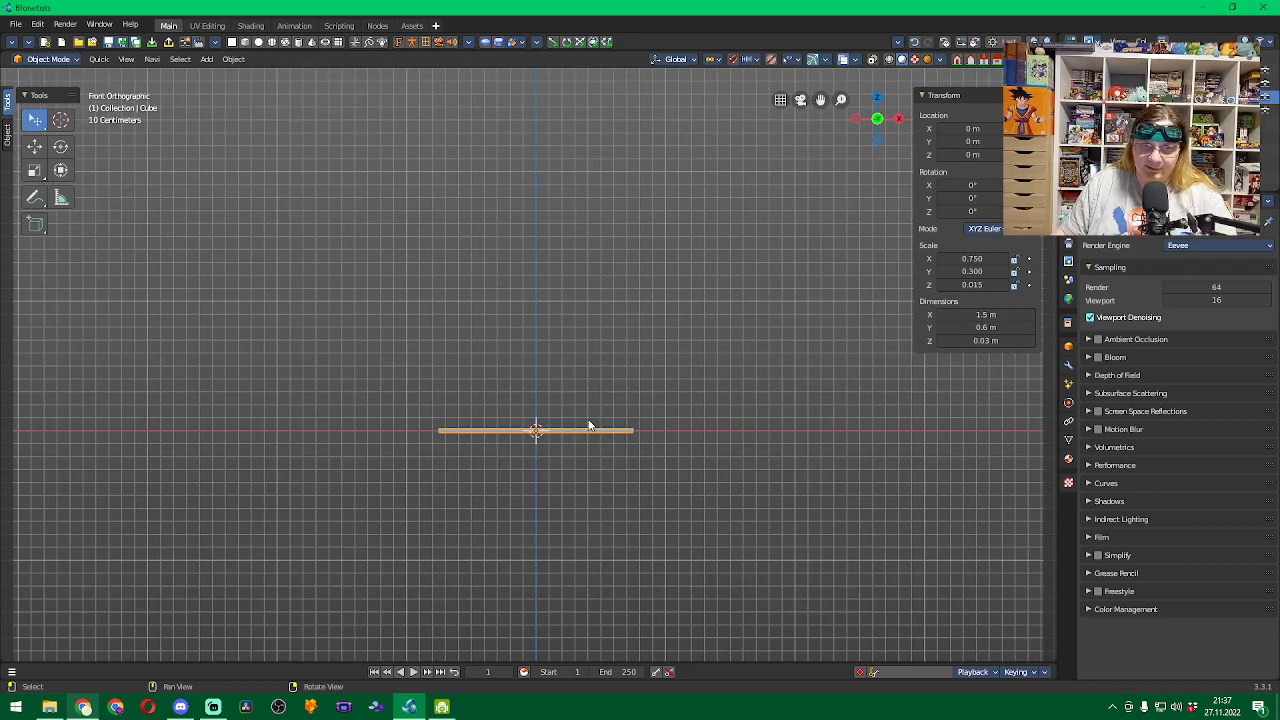
scroll(589, 425, "up", 3)
mouse_move(586, 425)
middle_mouse_down()
mouse_move(580, 527)
mouse_move(583, 446)
middle_mouse_up()
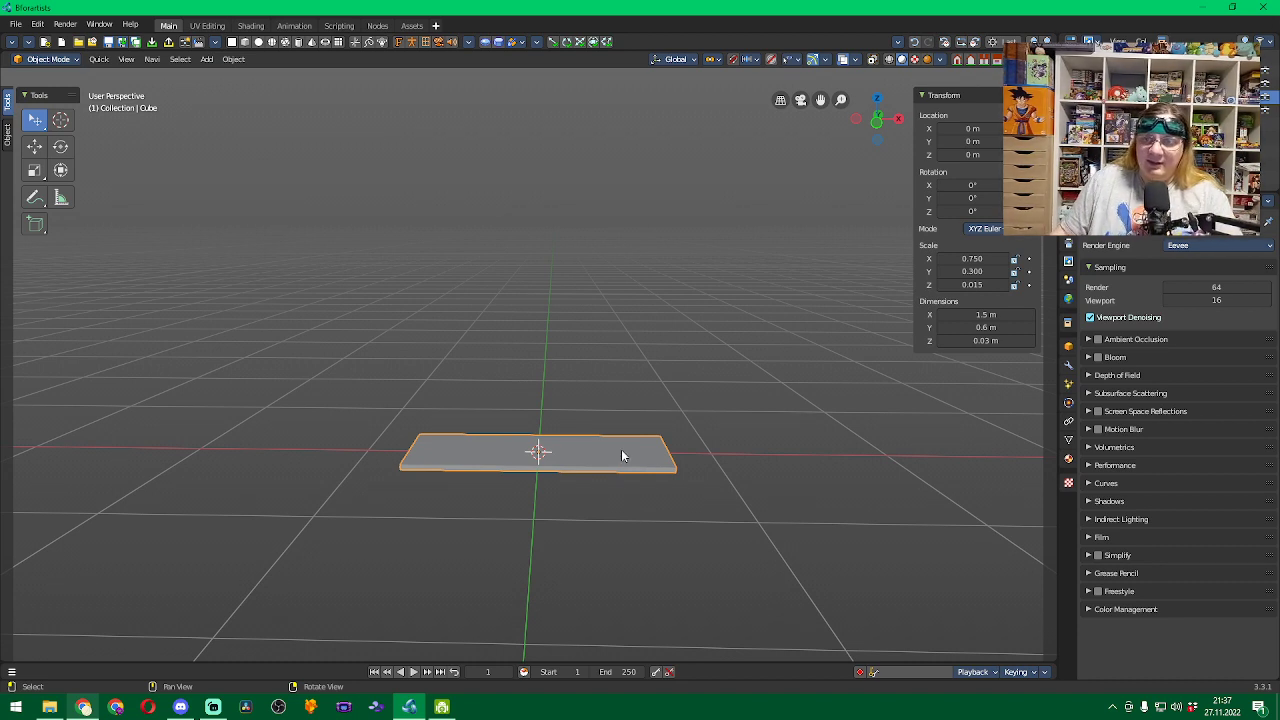
scroll(628, 394, "up", 3)
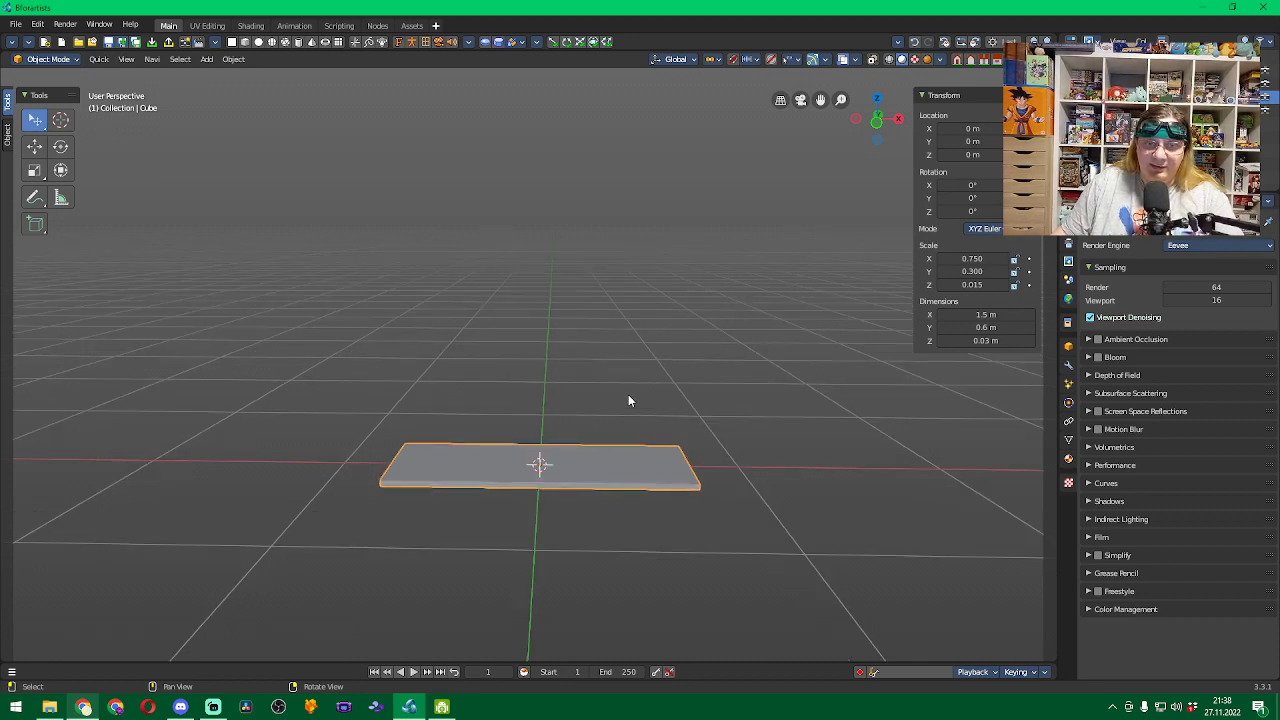
middle_click_drag(632, 431, 641, 397)
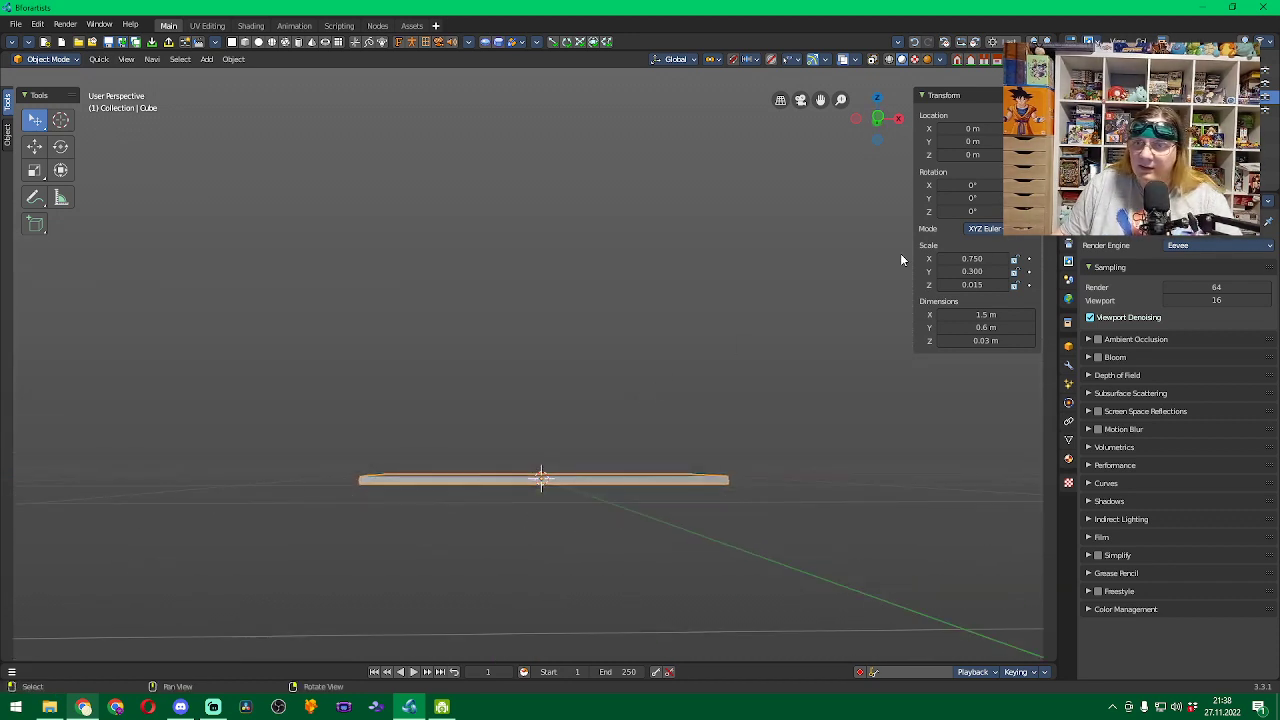
left_click(975, 155)
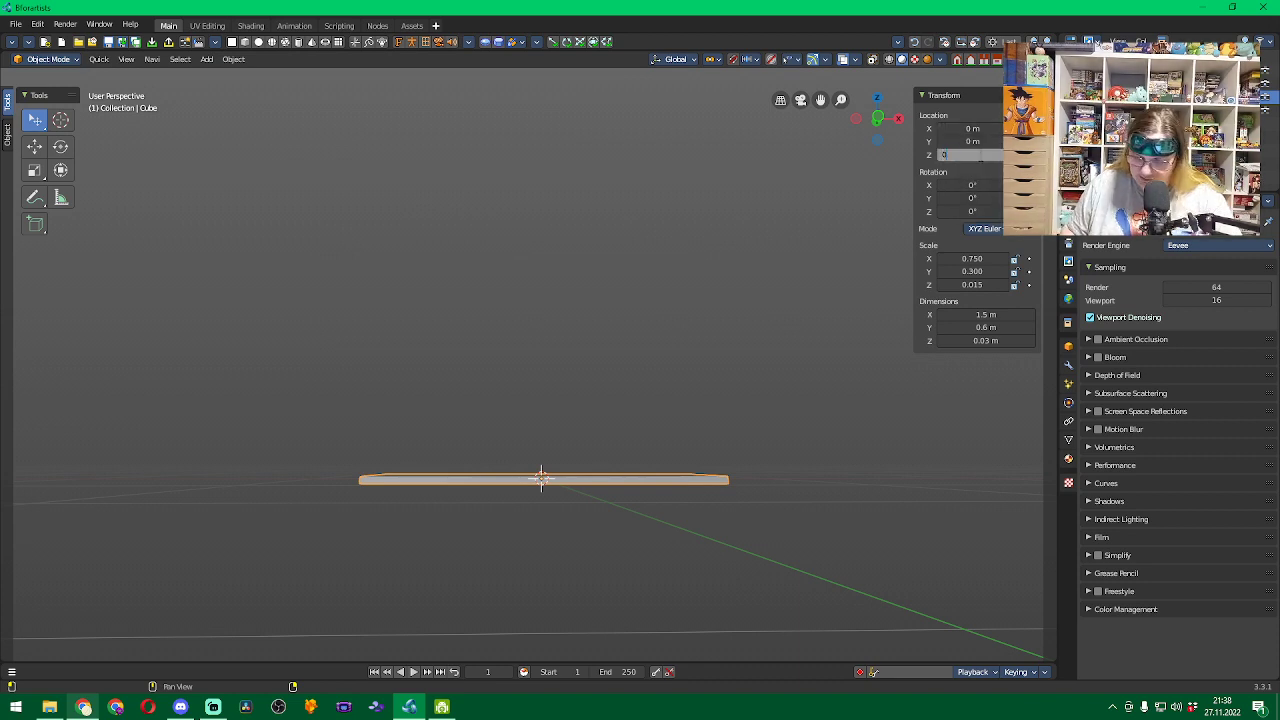
type("0.7")
key("Return")
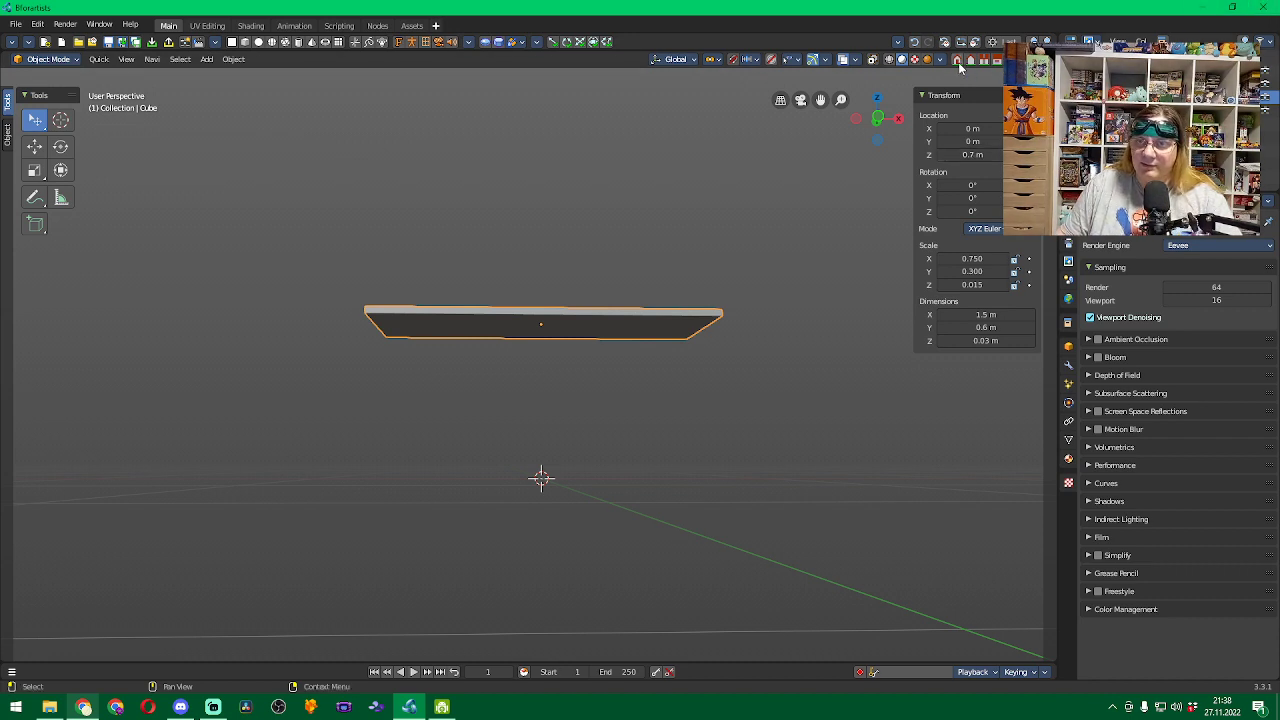
key("KP_1")
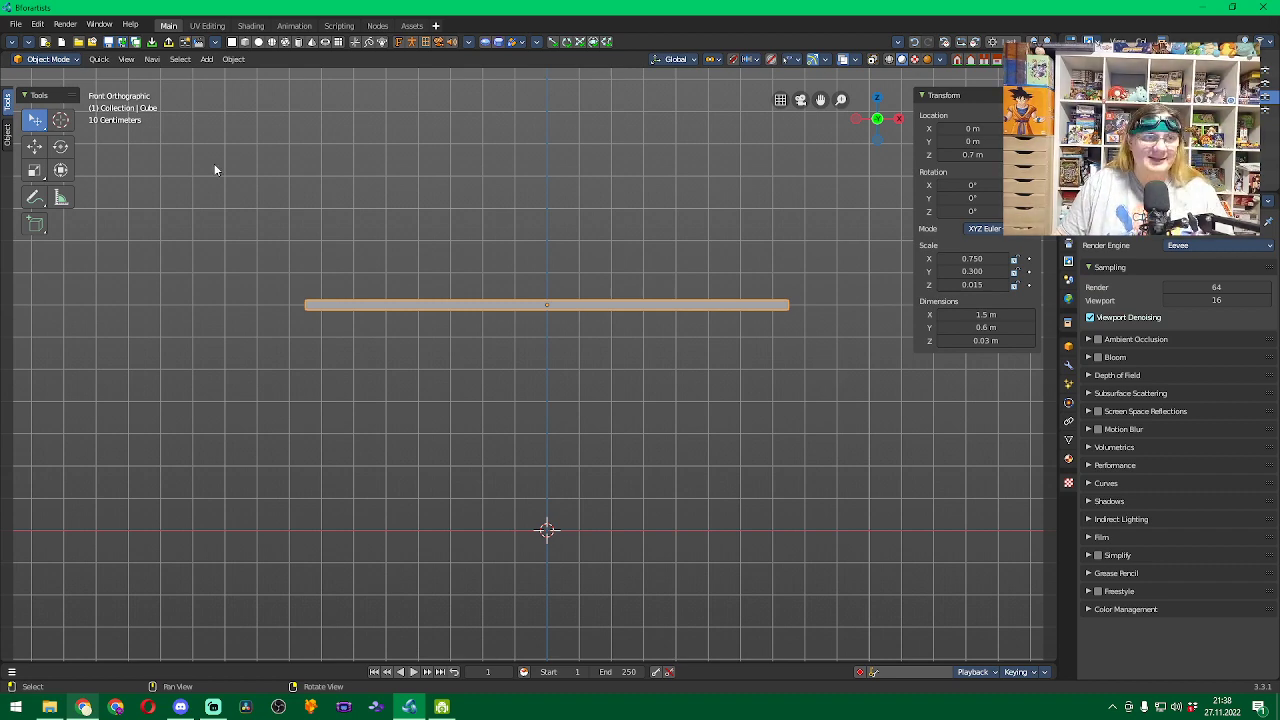
Start saving the file in the Furniture folder and enter Desk 01 as its name.
key("ctrl+s")
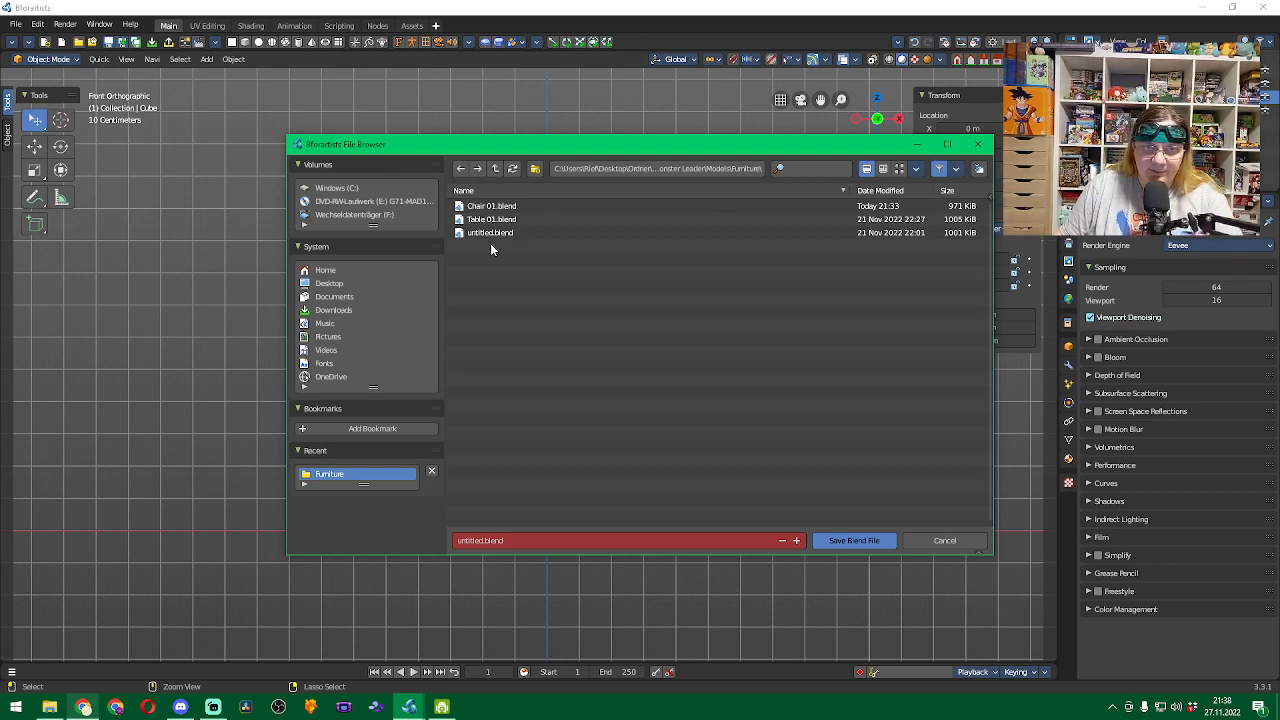
left_click(508, 541)
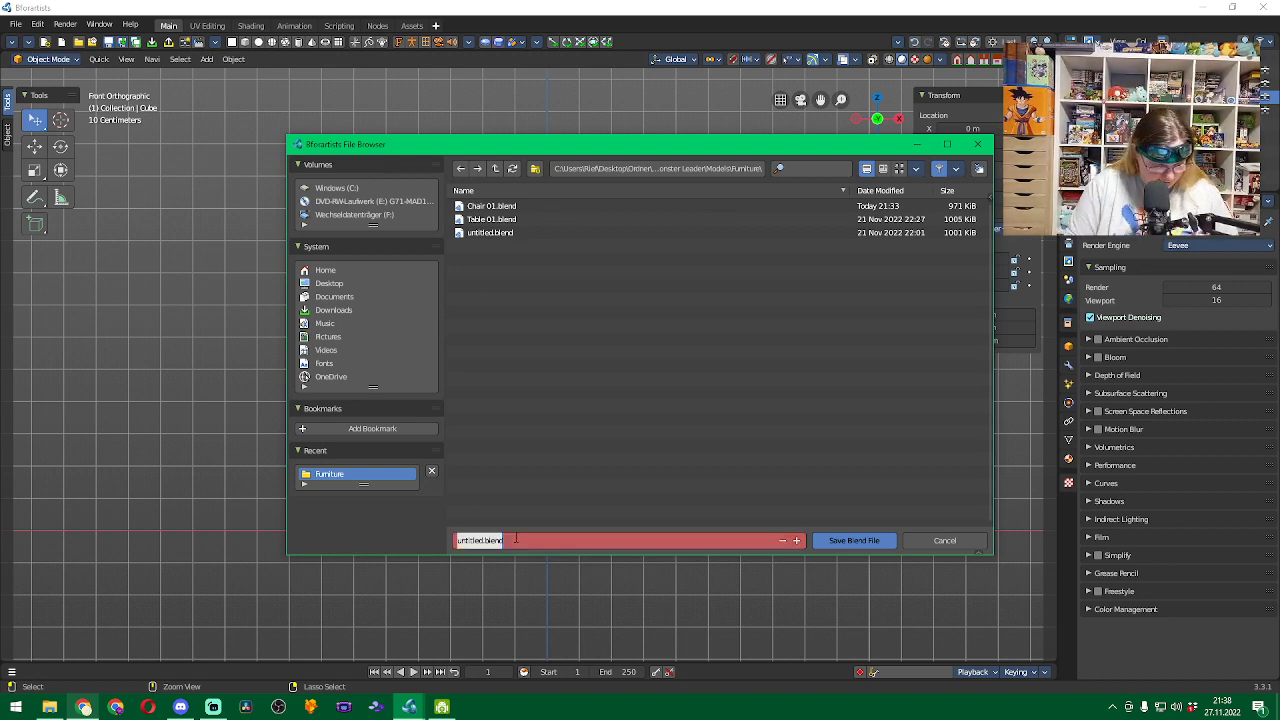
type("Desk01")
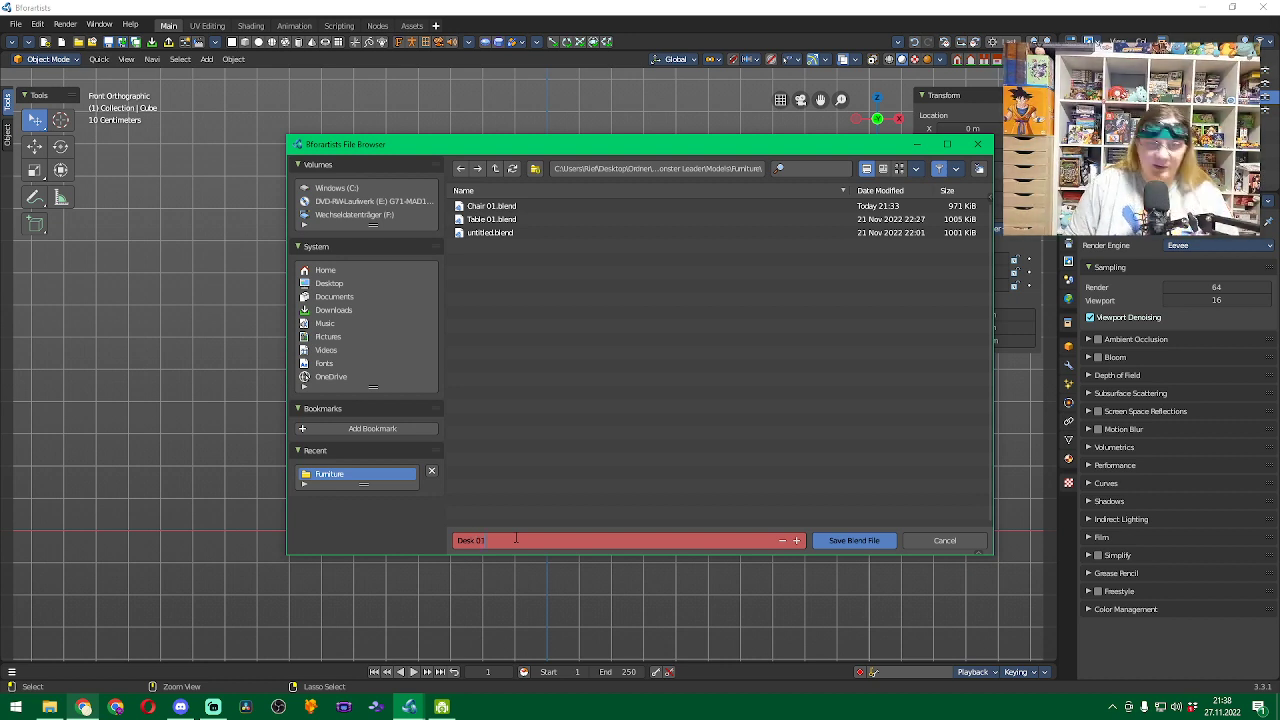
key("Return")
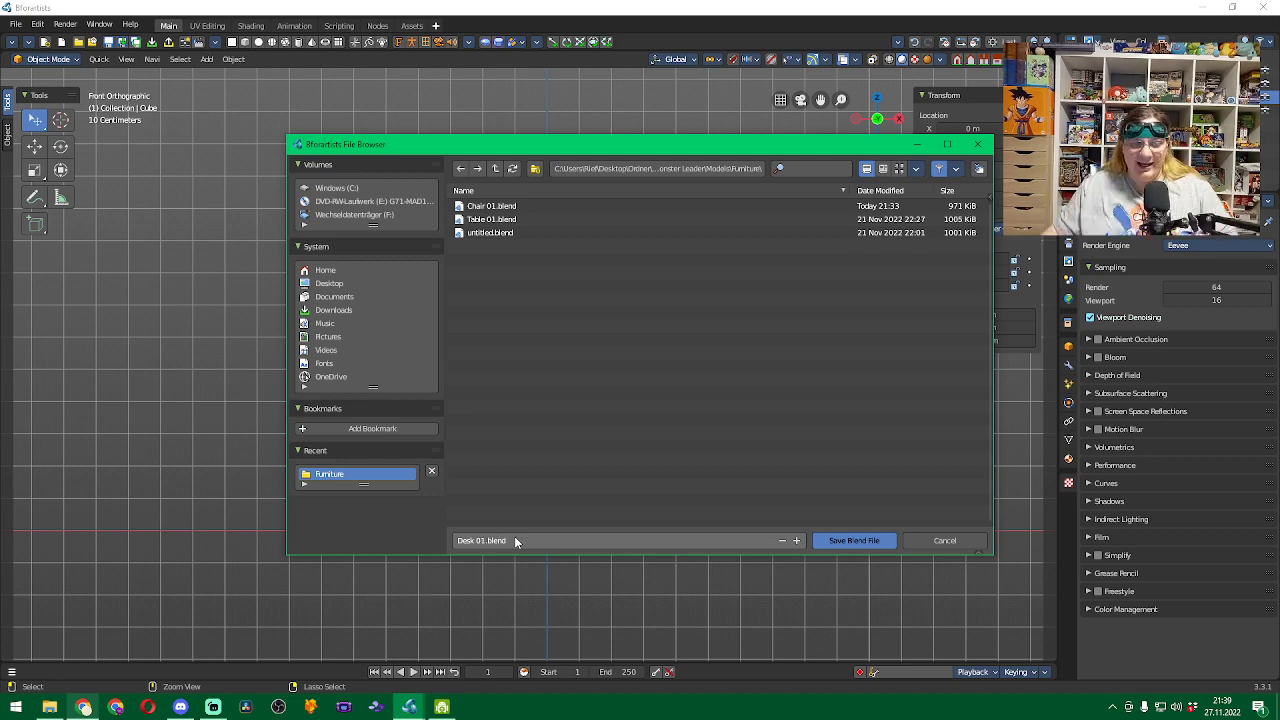
Switch to Chrome and search the web for "sessel" in a new tab.
left_click(84, 707)
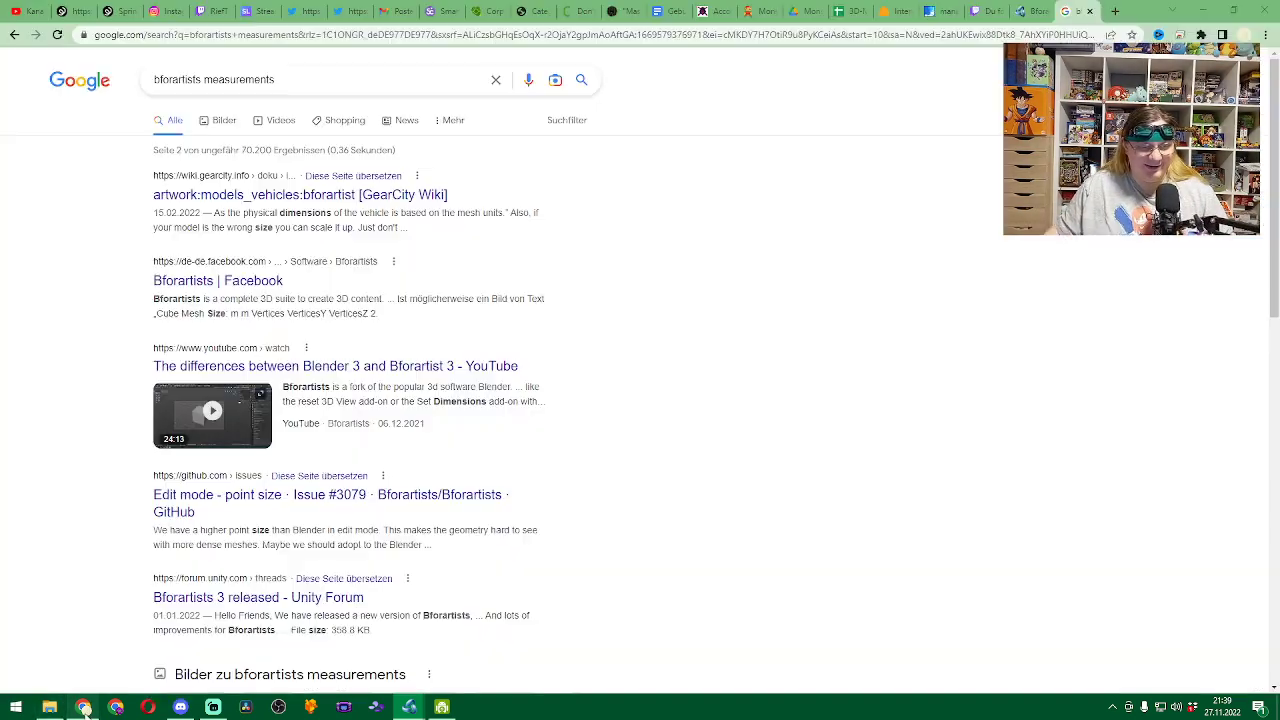
left_click(1115, 11)
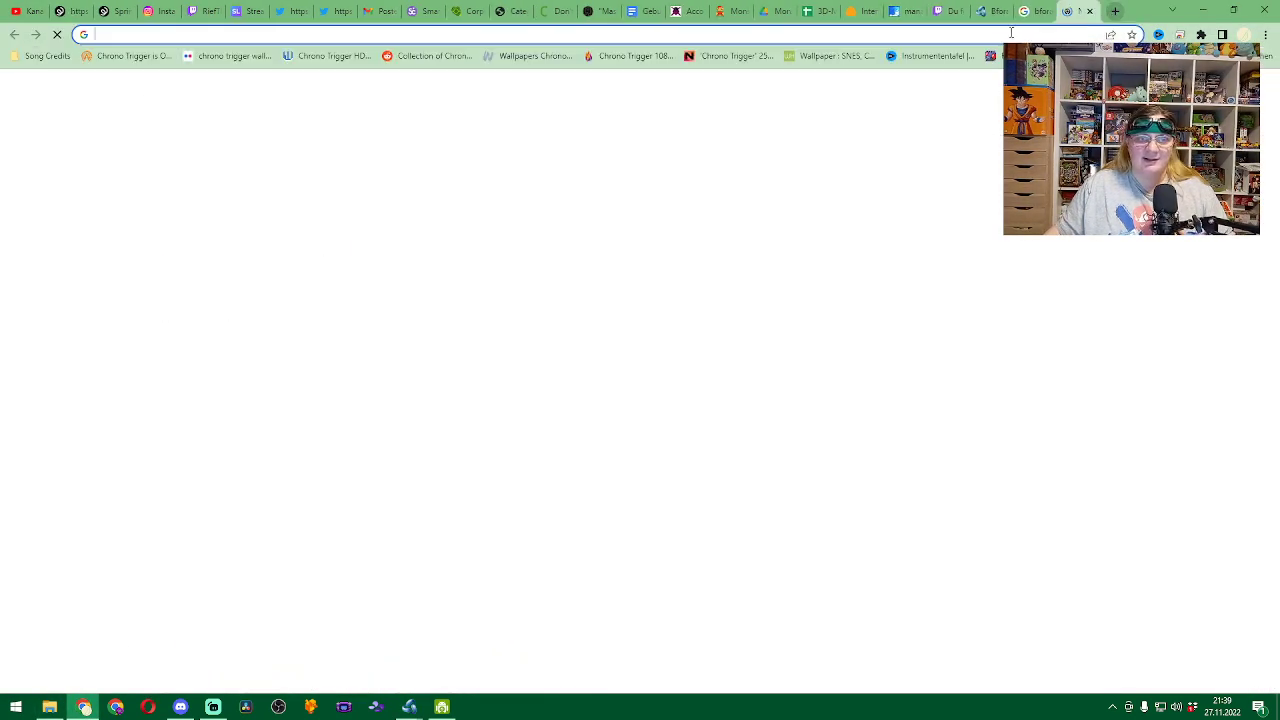
left_click(1011, 33)
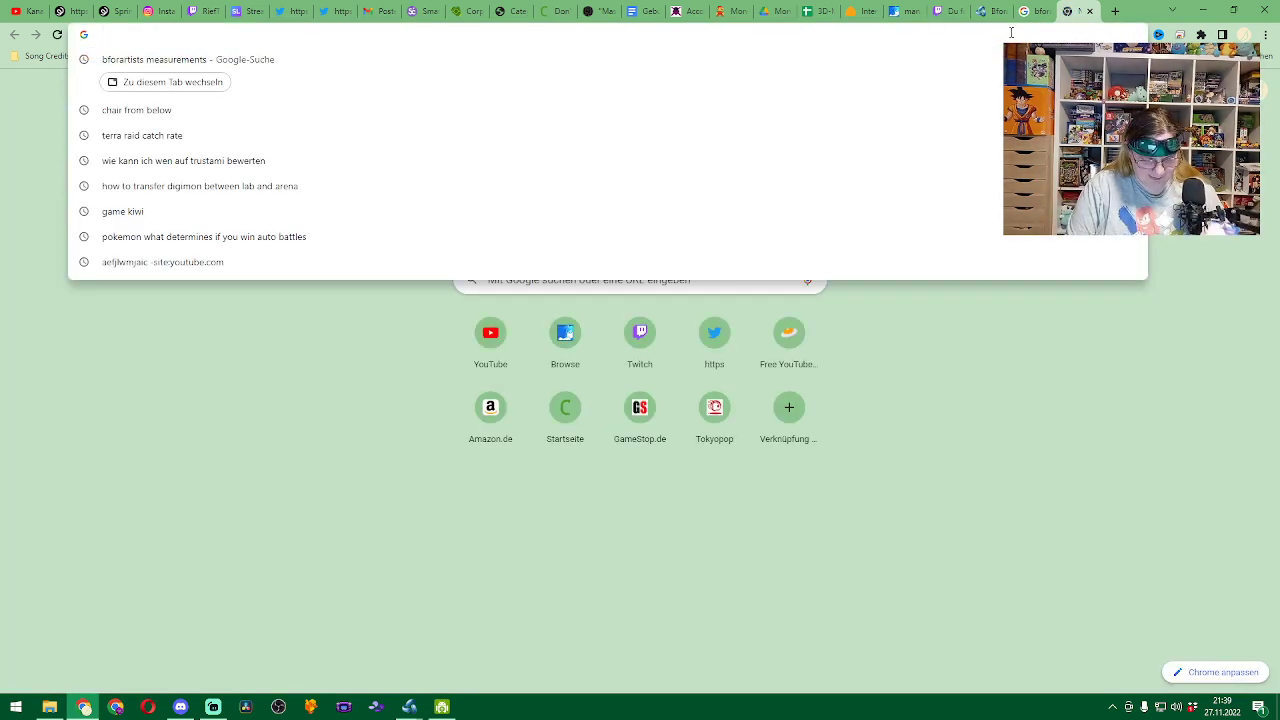
type("sessel")
key("Return")
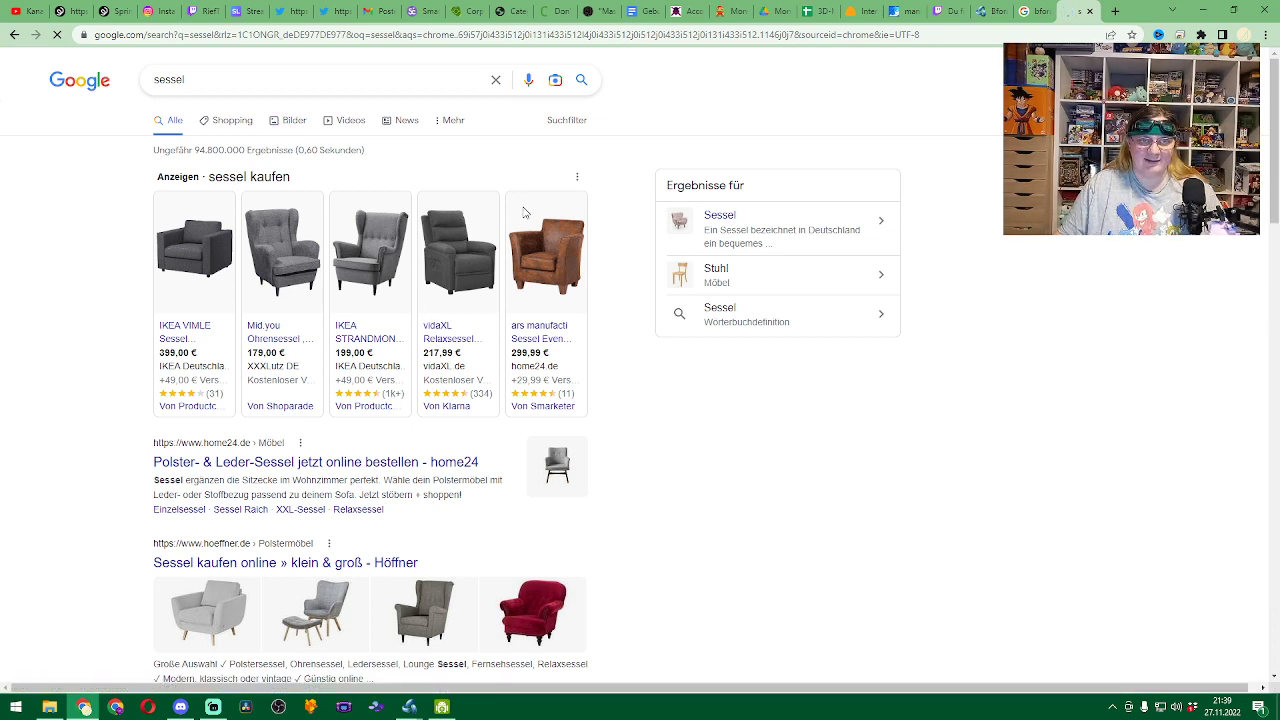
Show the image results for "sessel" and look through the armchair designs.
left_click(293, 121)
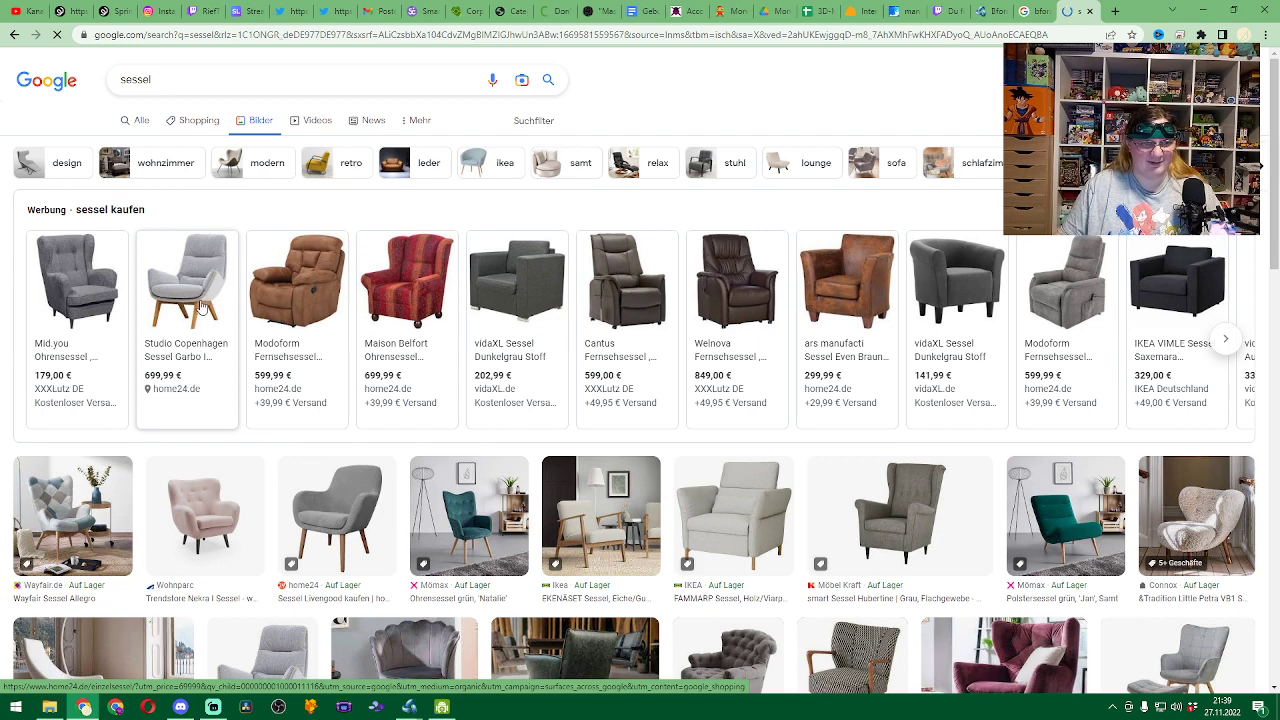
left_click(200, 307)
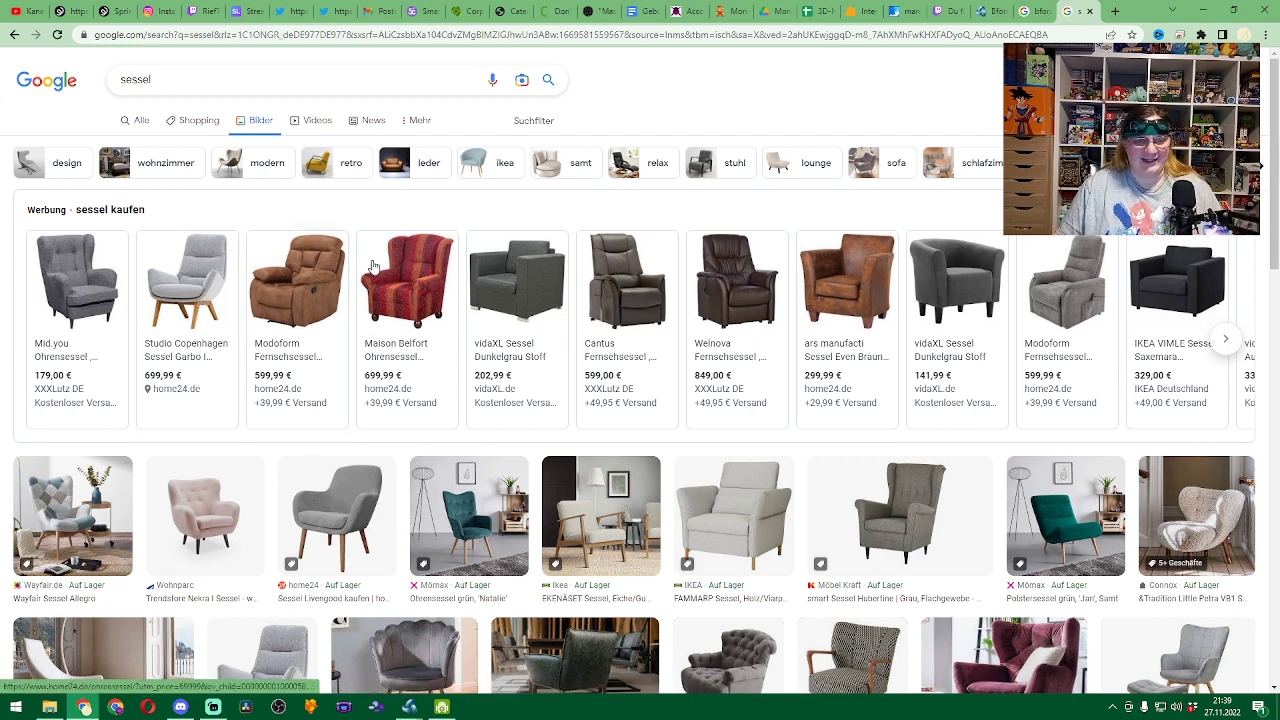
scroll(400, 290, "down", 5)
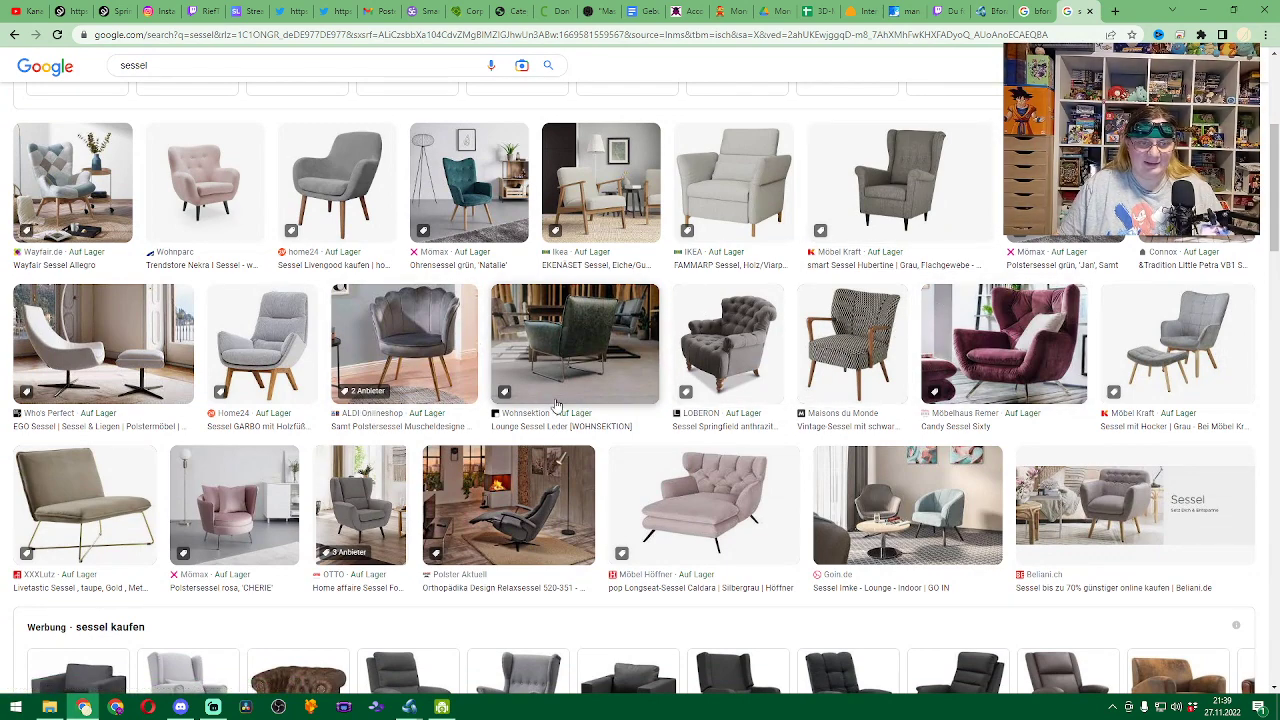
scroll(557, 405, "down", 1)
scroll(557, 405, "down", 2)
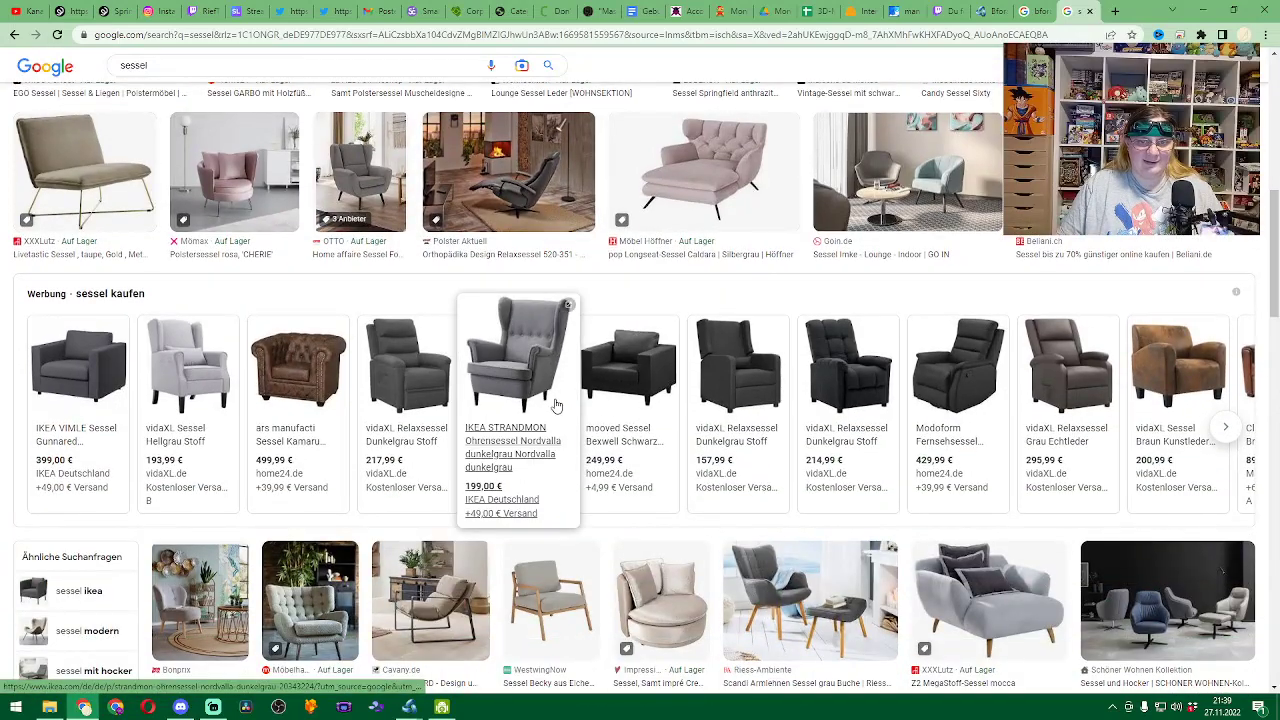
scroll(557, 405, "up", 6)
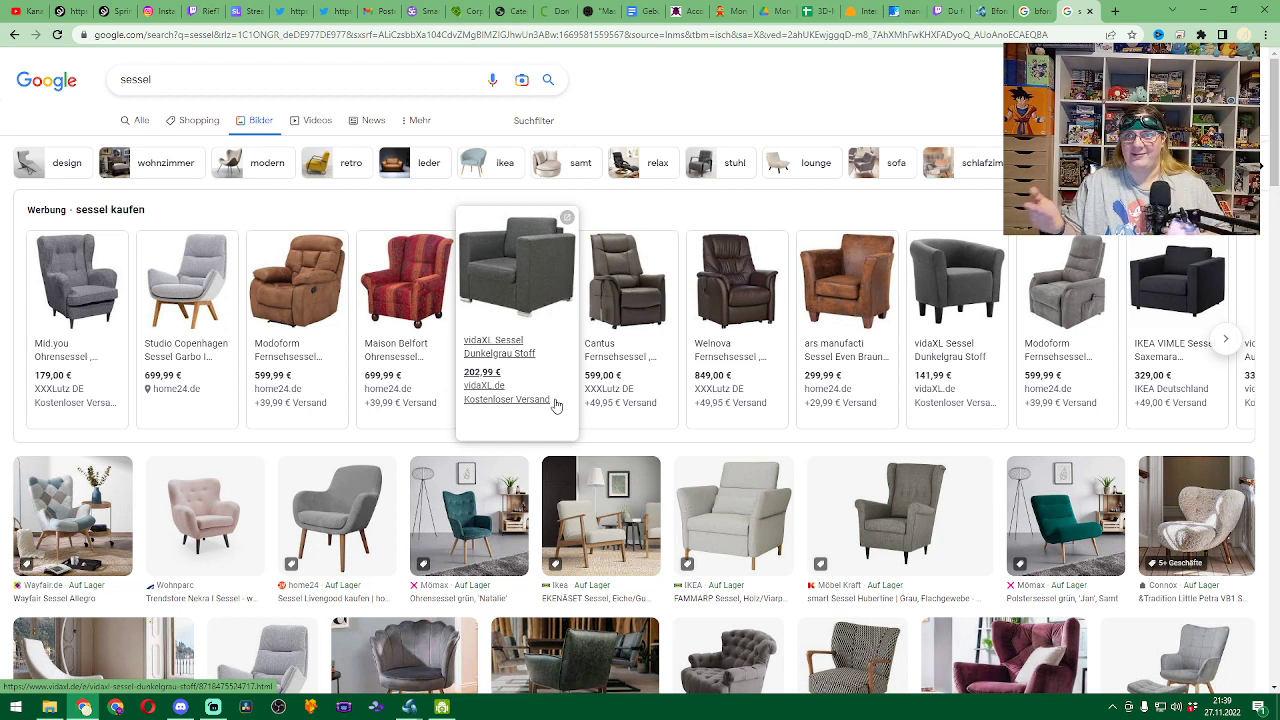
Search the web images for "chair" and look through the chair designs in the results.
left_click(332, 74)
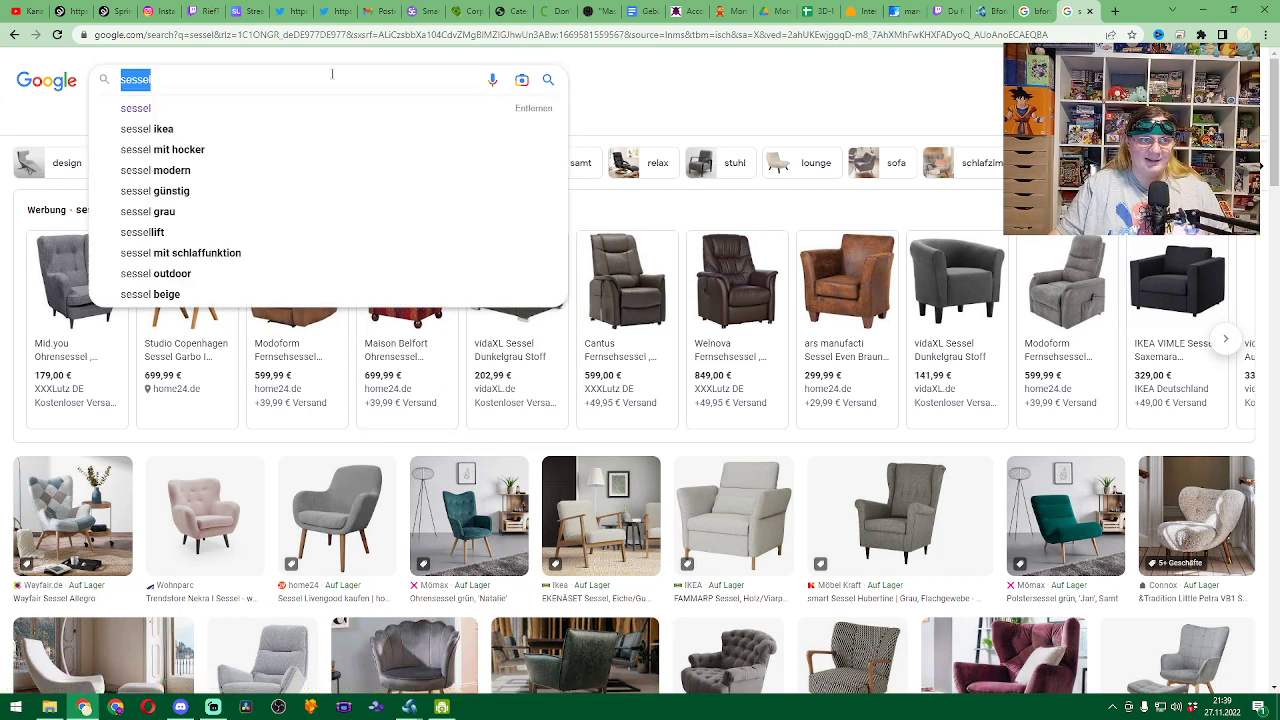
type("cha")
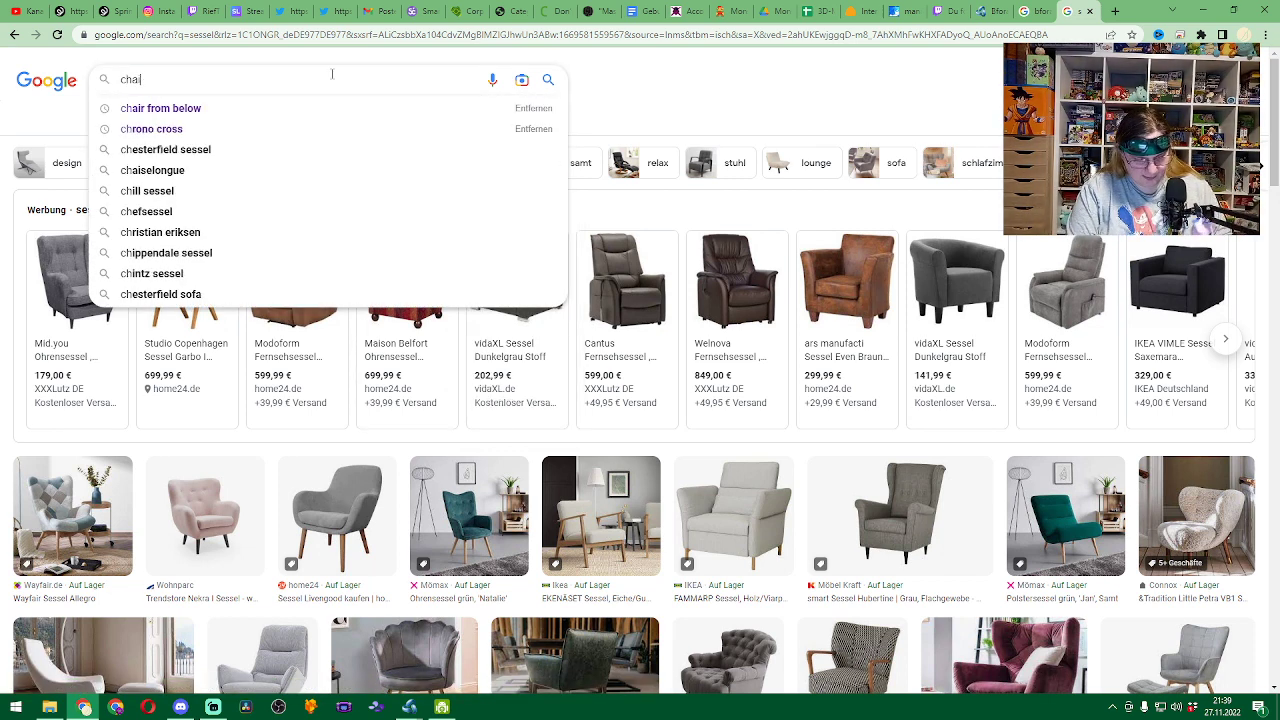
type("ir")
key("Return")
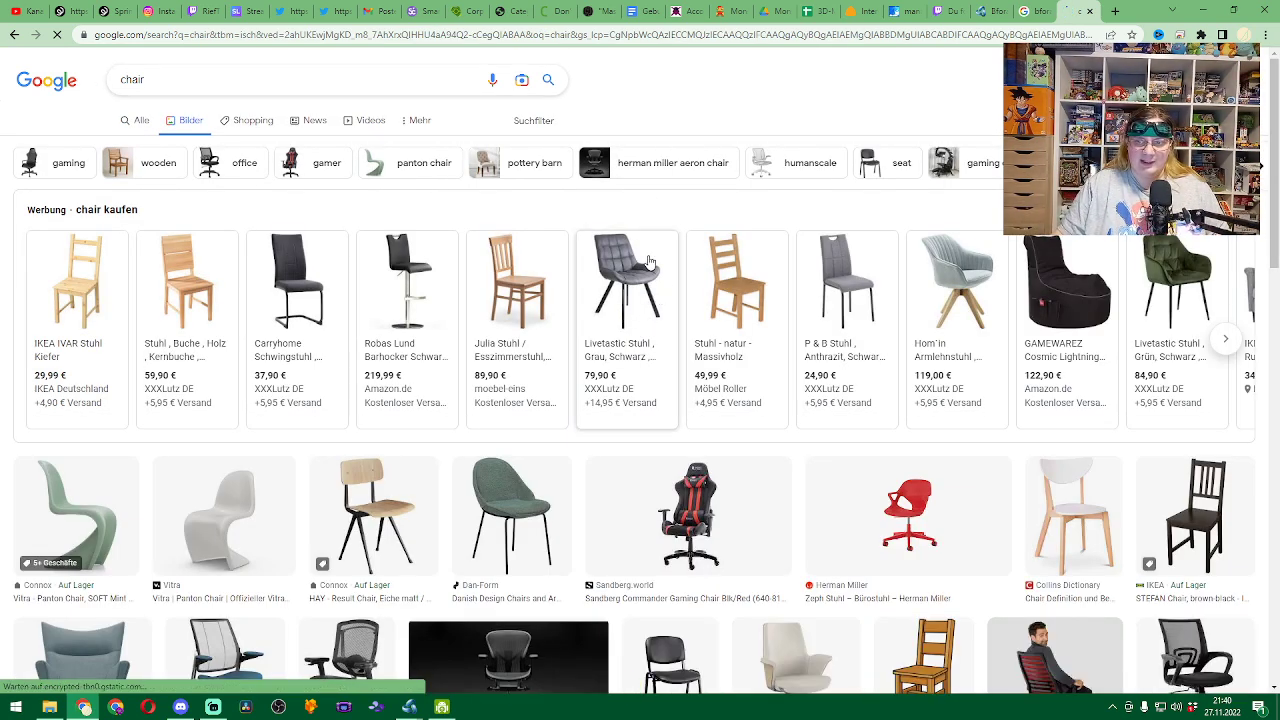
mouse_move(736, 290)
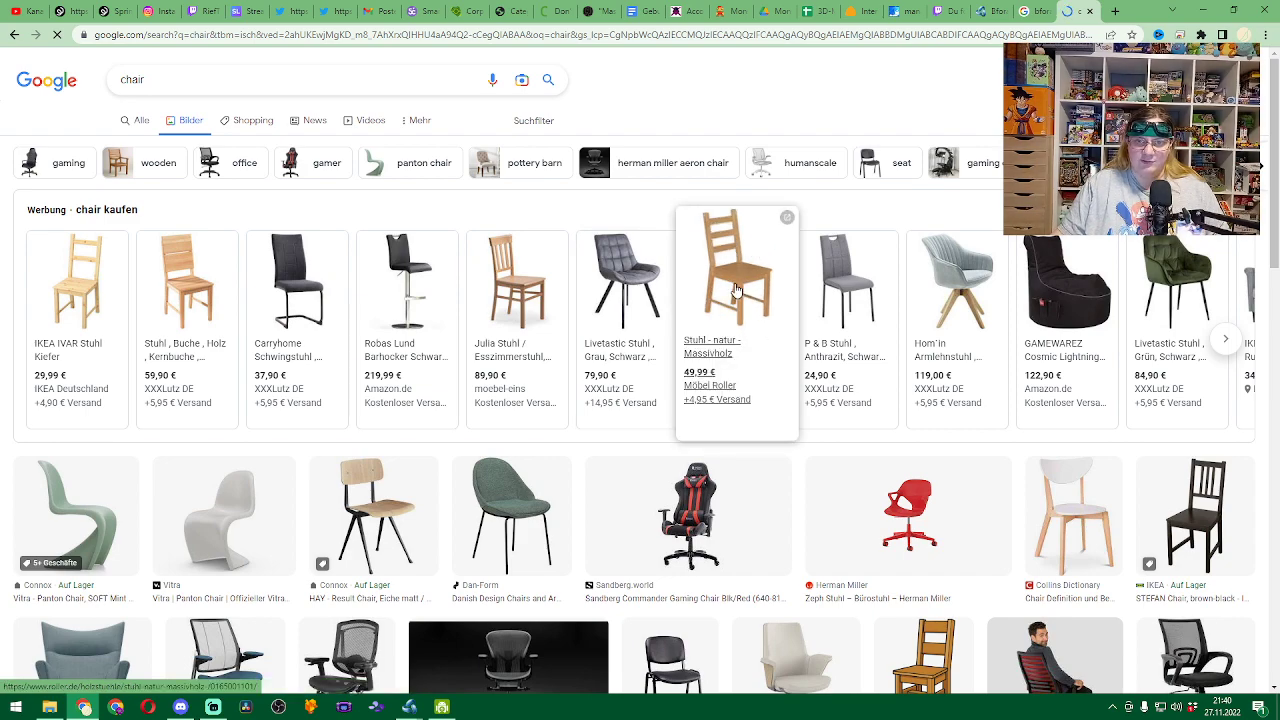
scroll(736, 290, "down", 3)
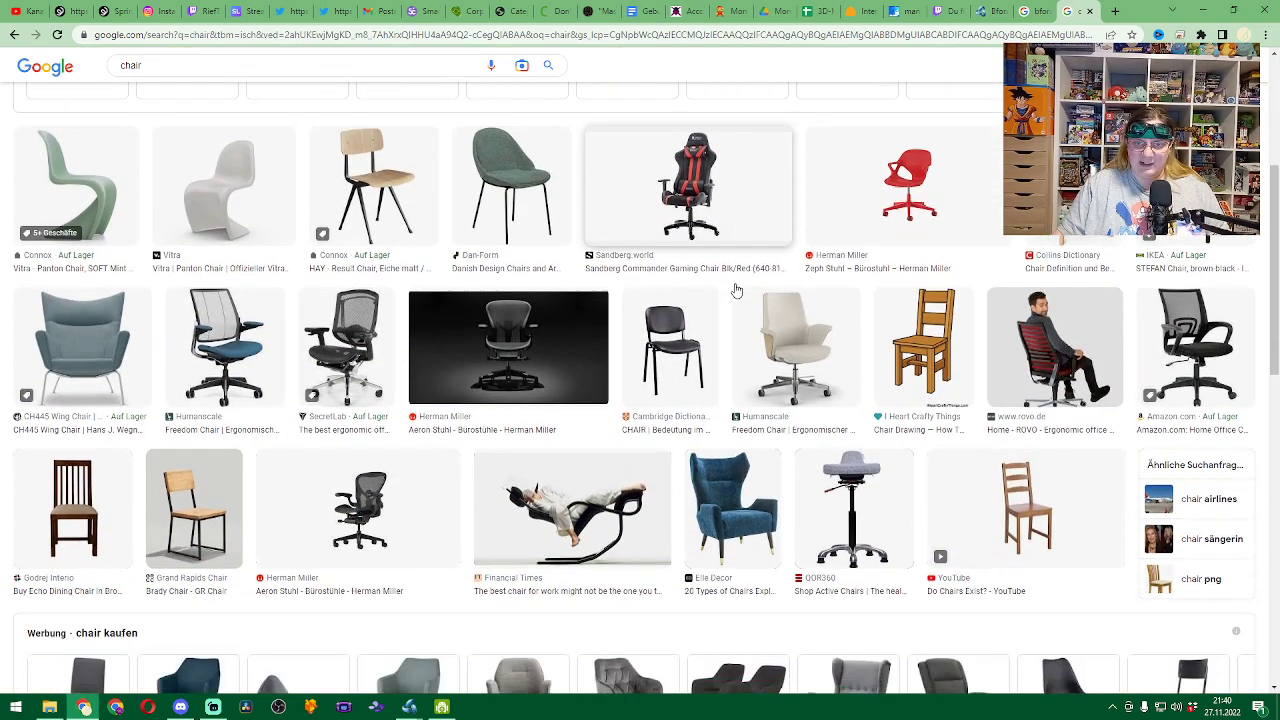
scroll(736, 290, "down", 1)
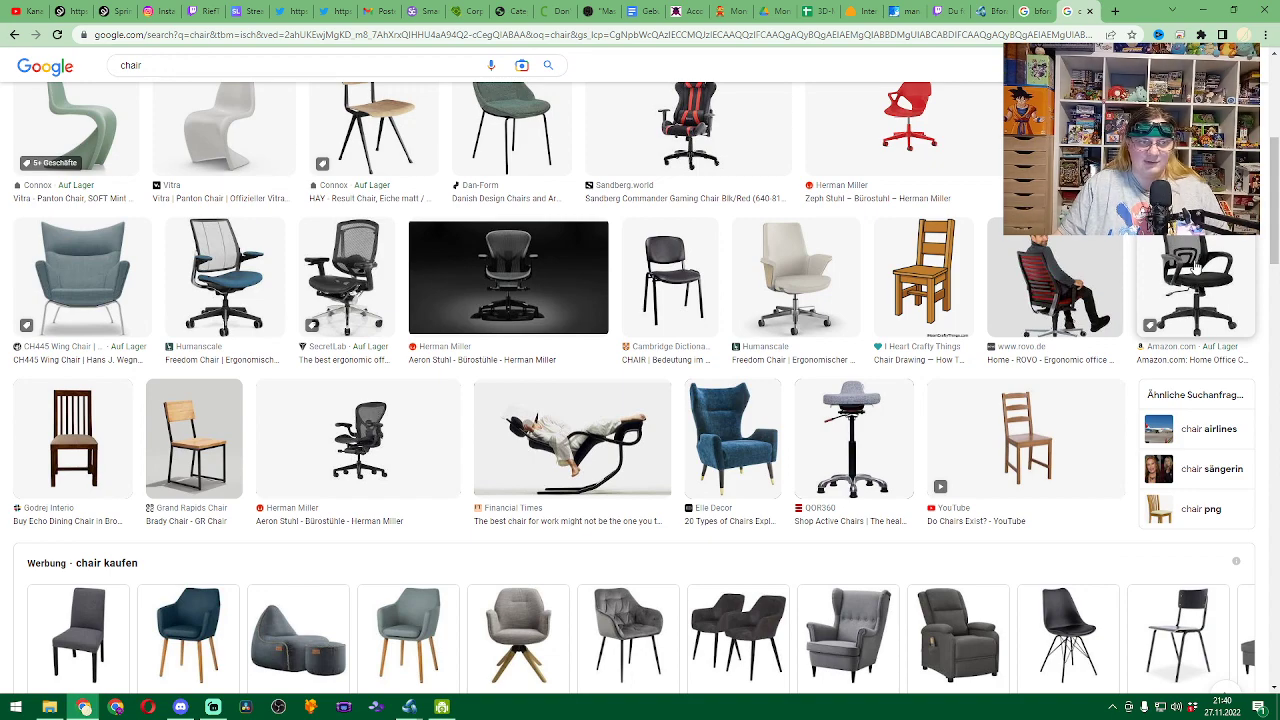
scroll(485, 288, "down", 5)
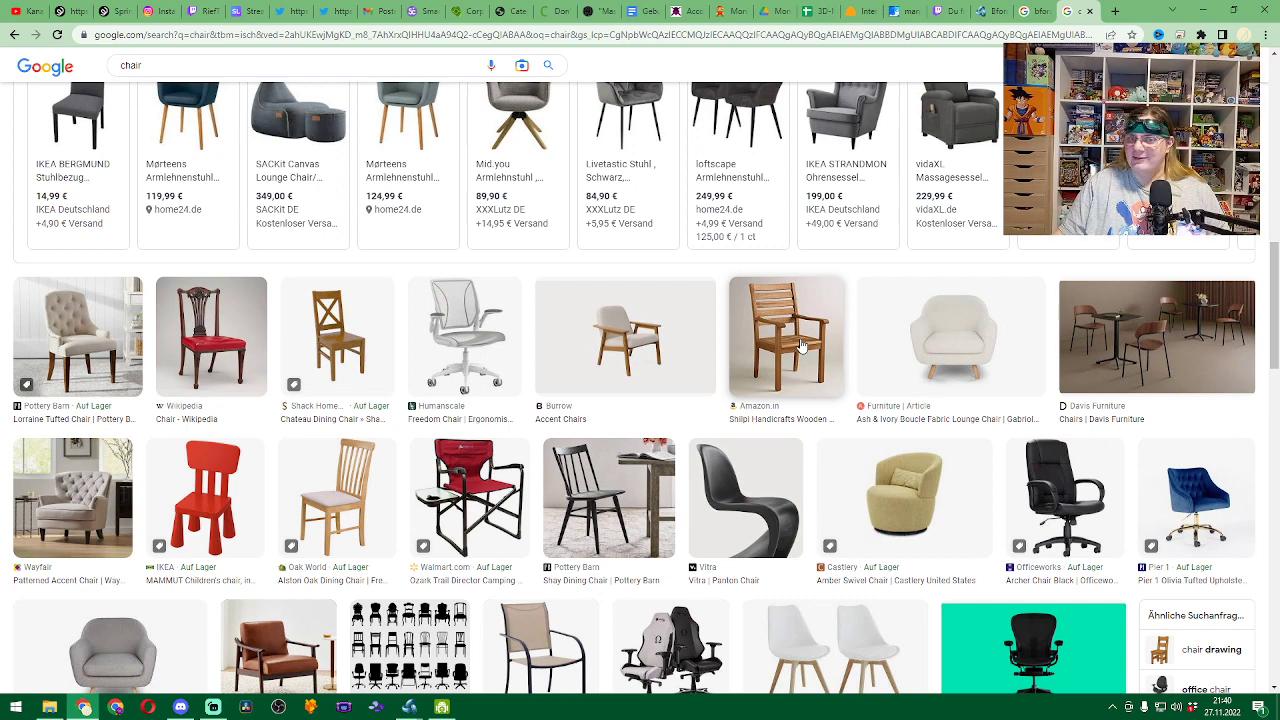
Switch back to Bforartists and save the file as Desk 01.blend in the Furniture folder.
key("alt+Tab")
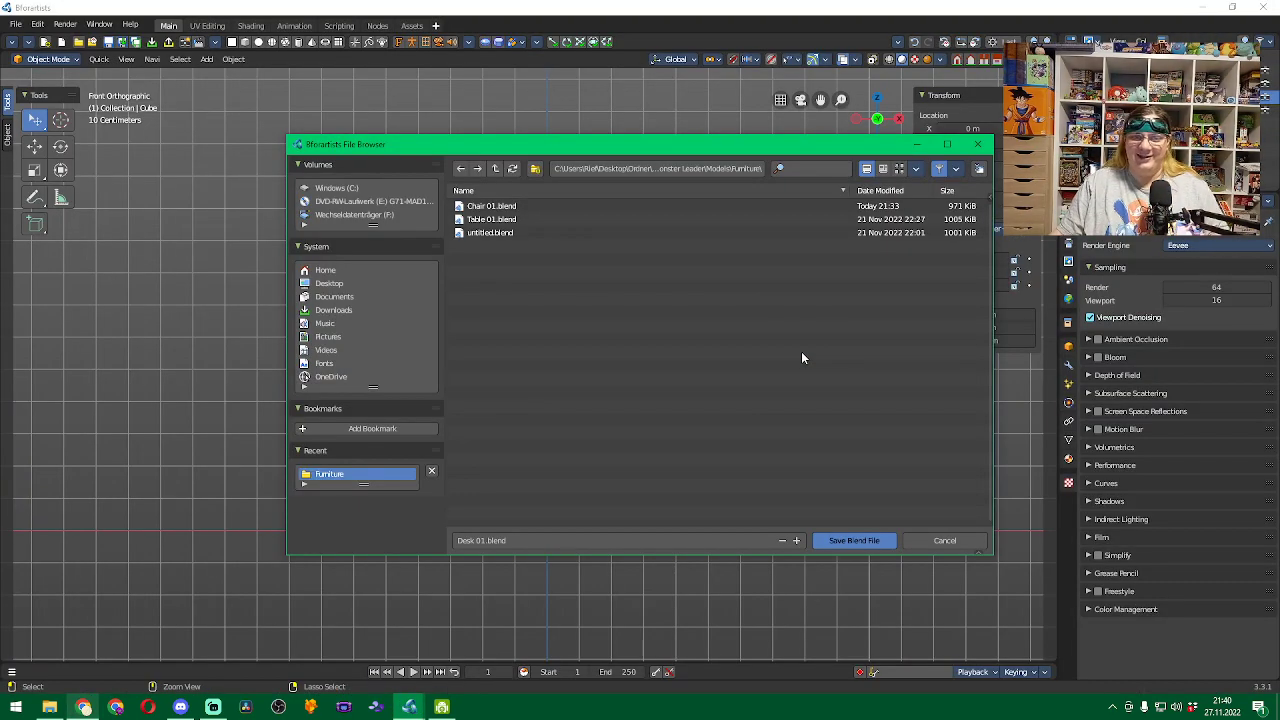
left_click(855, 541)
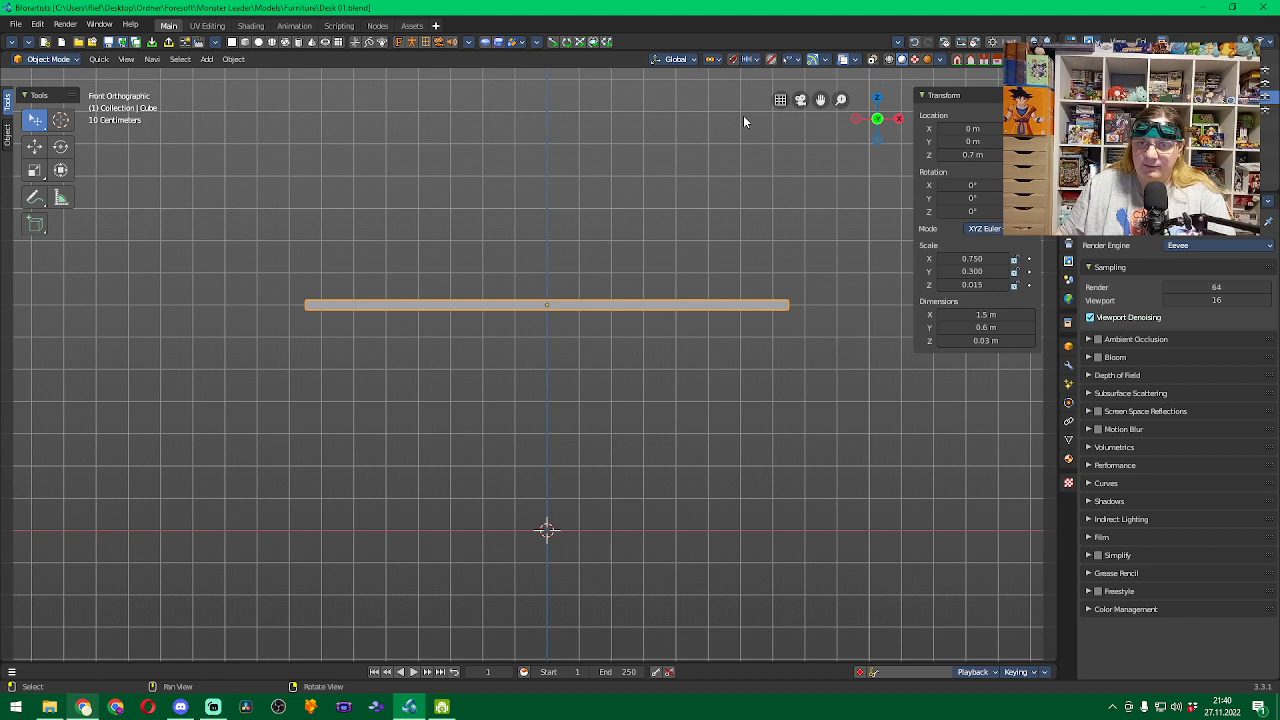
Apply the scale of the desktop slab while keeping its location and rotation unapplied.
left_click(636, 243)
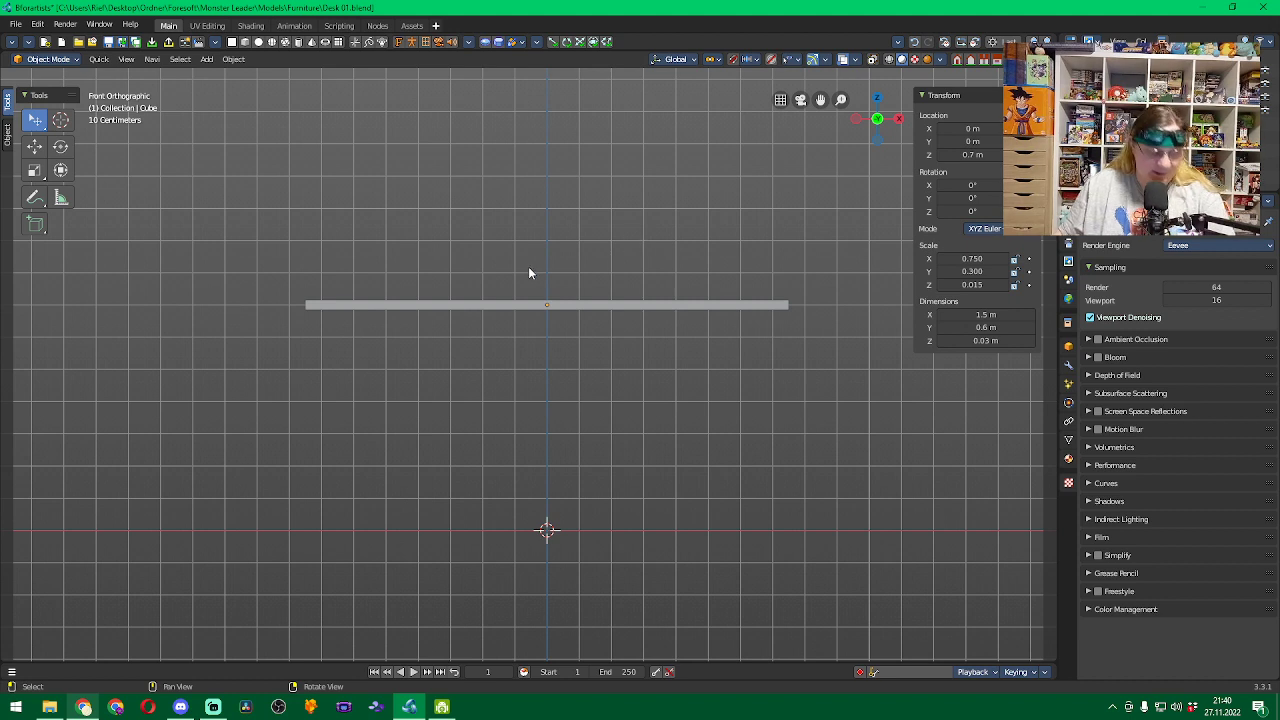
key("a")
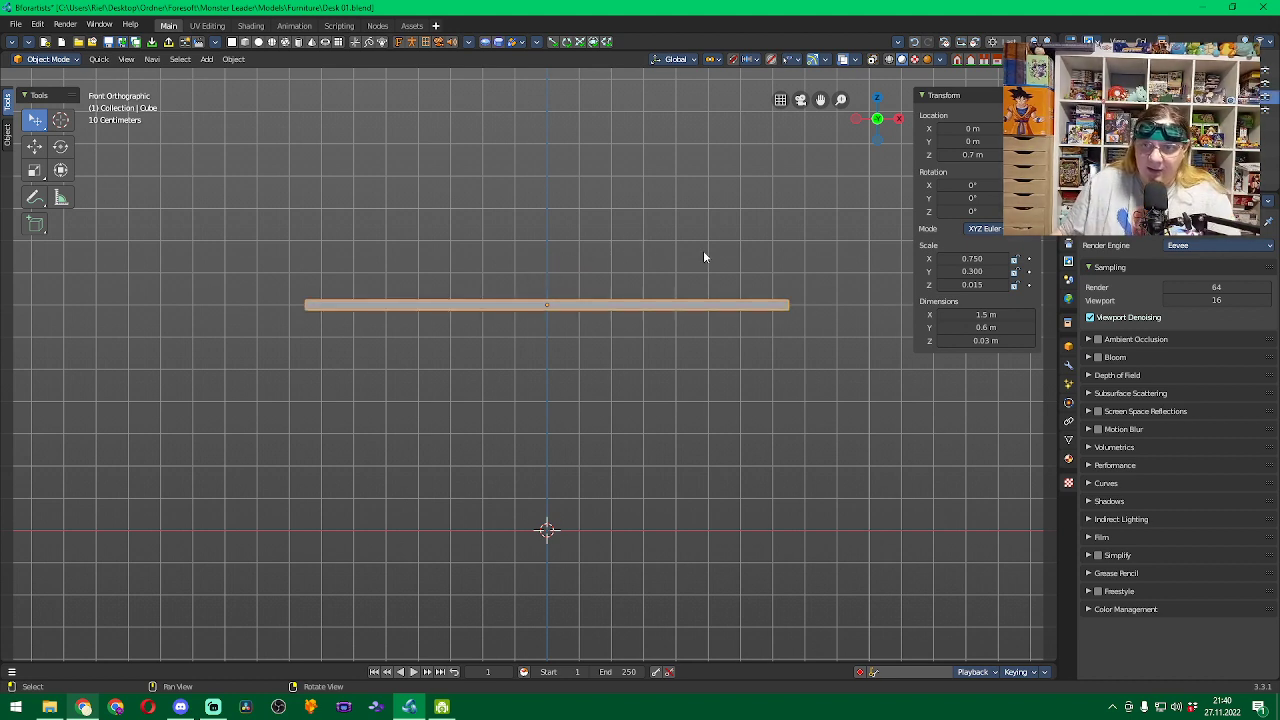
left_click(229, 60)
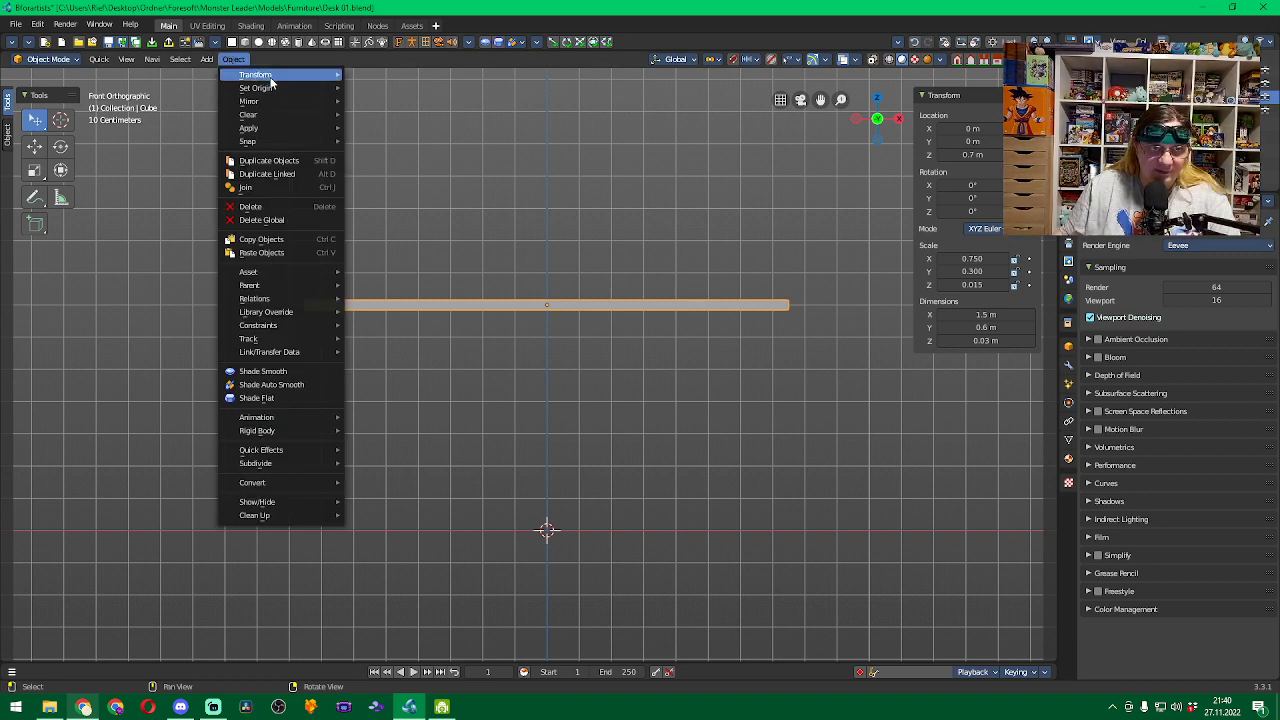
mouse_move(292, 78)
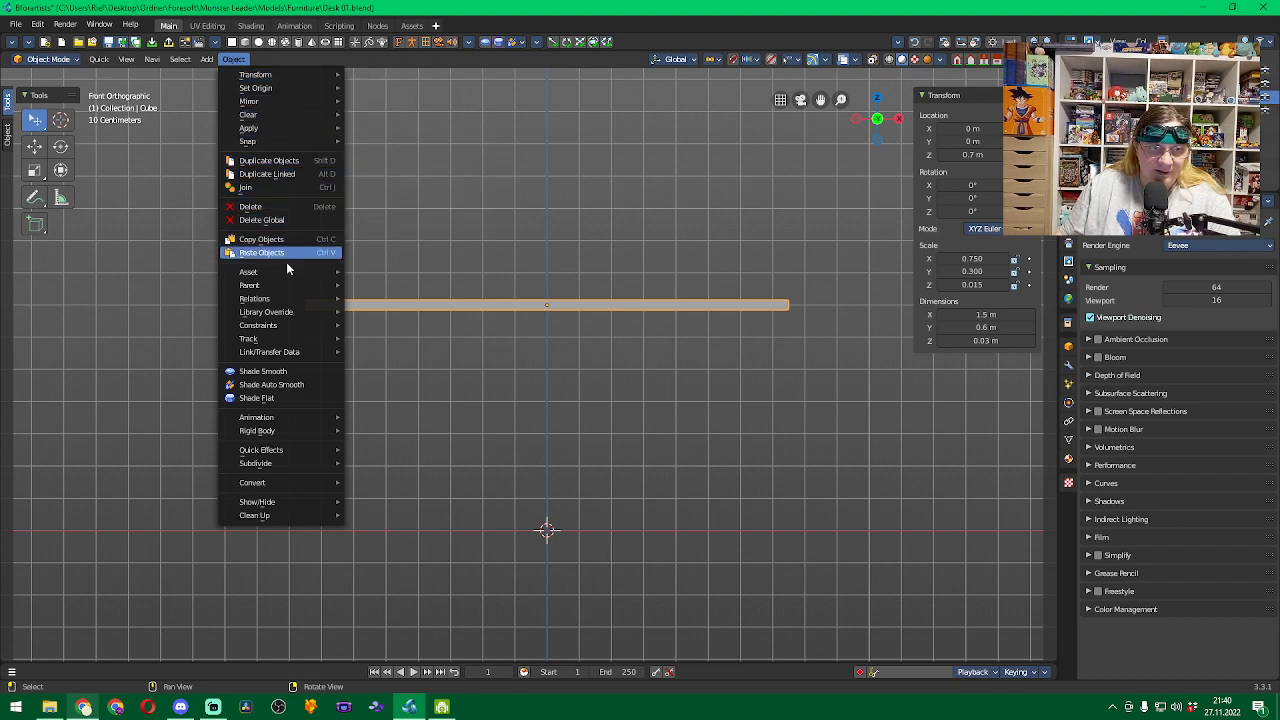
mouse_move(292, 289)
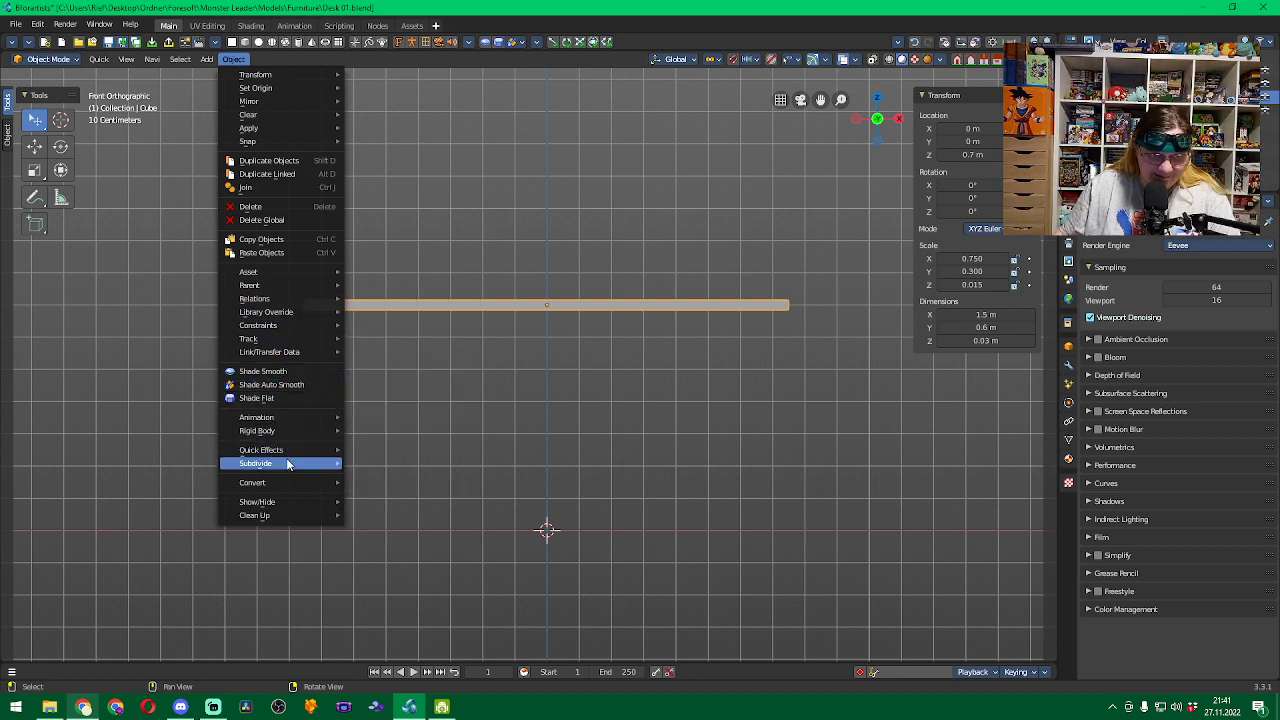
mouse_move(288, 465)
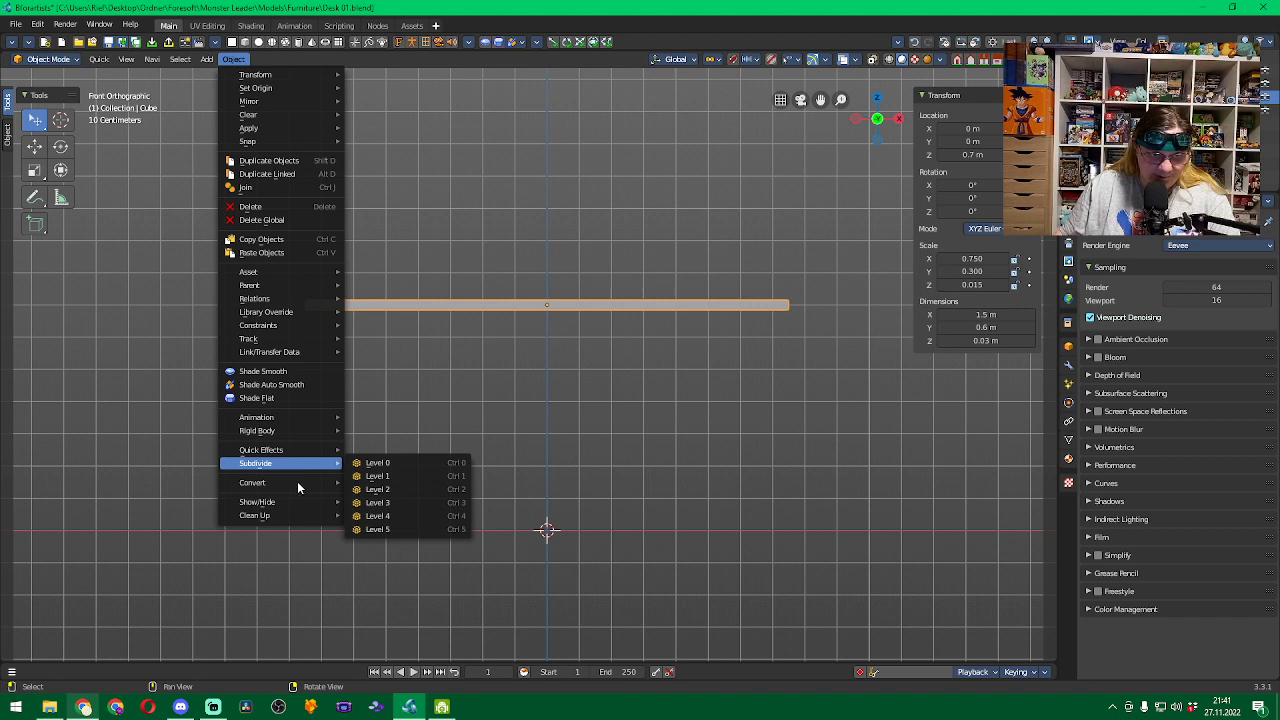
mouse_move(289, 491)
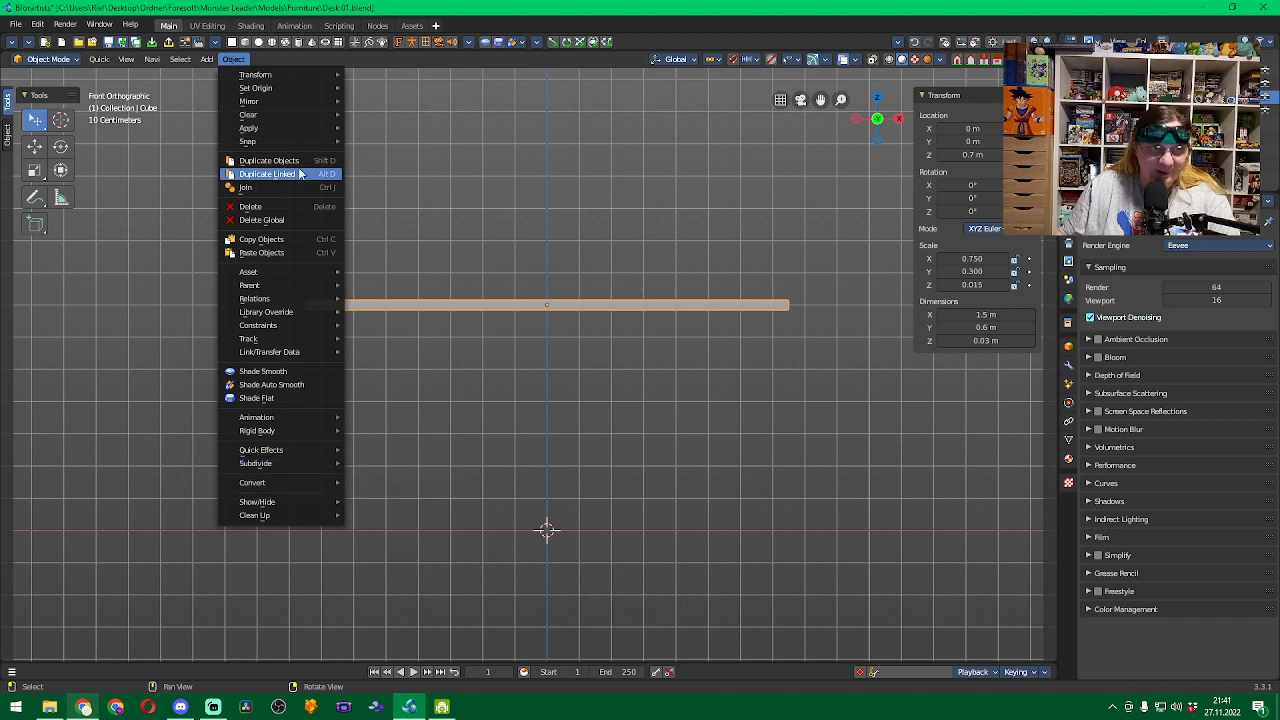
mouse_move(212, 62)
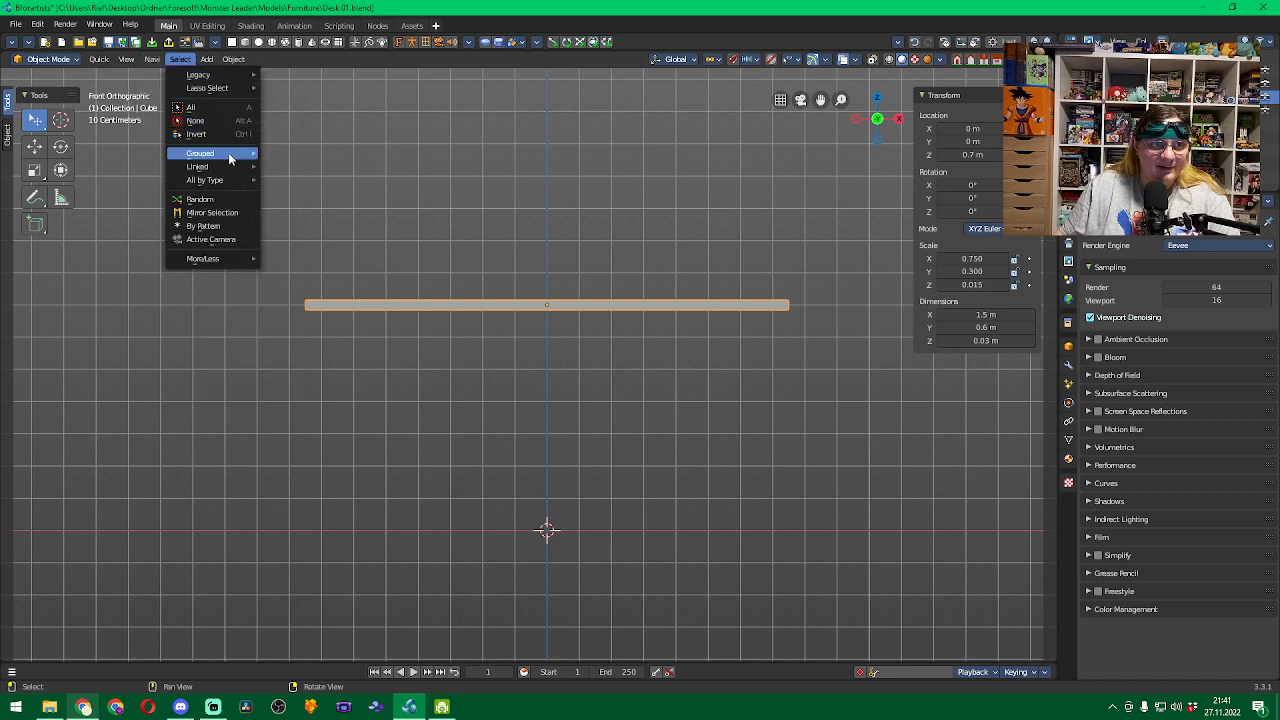
mouse_move(229, 158)
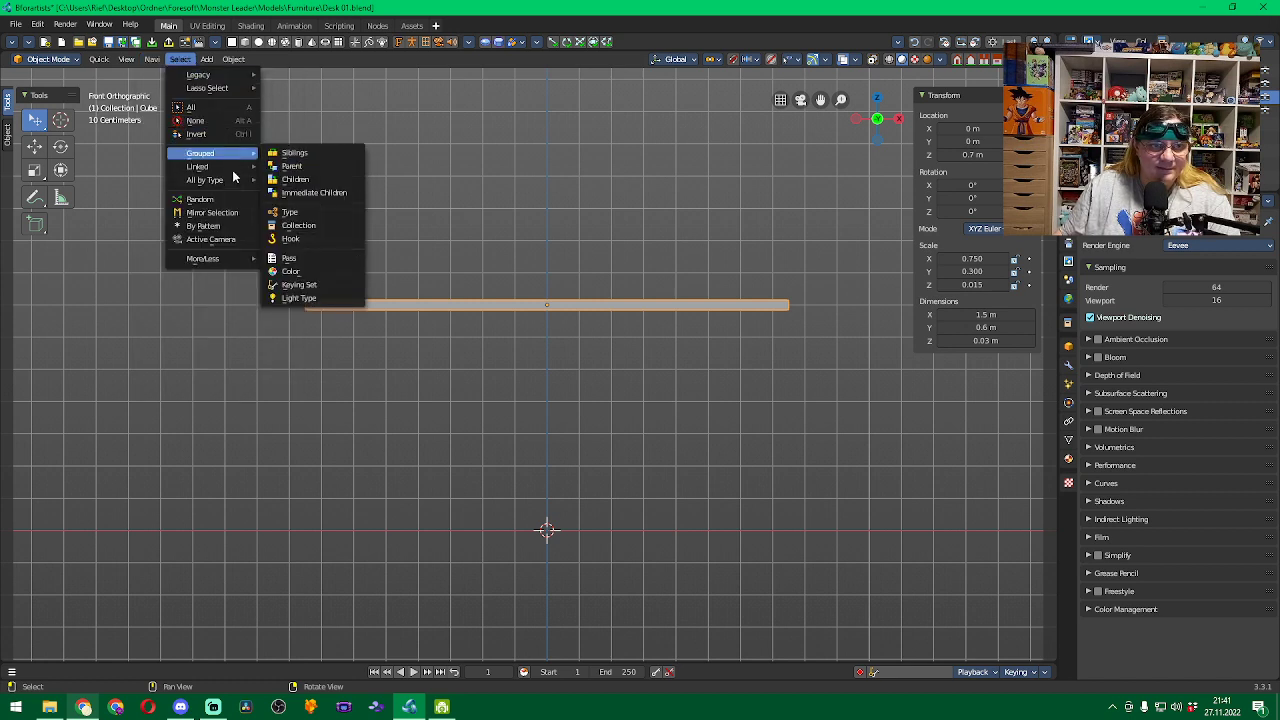
mouse_move(222, 180)
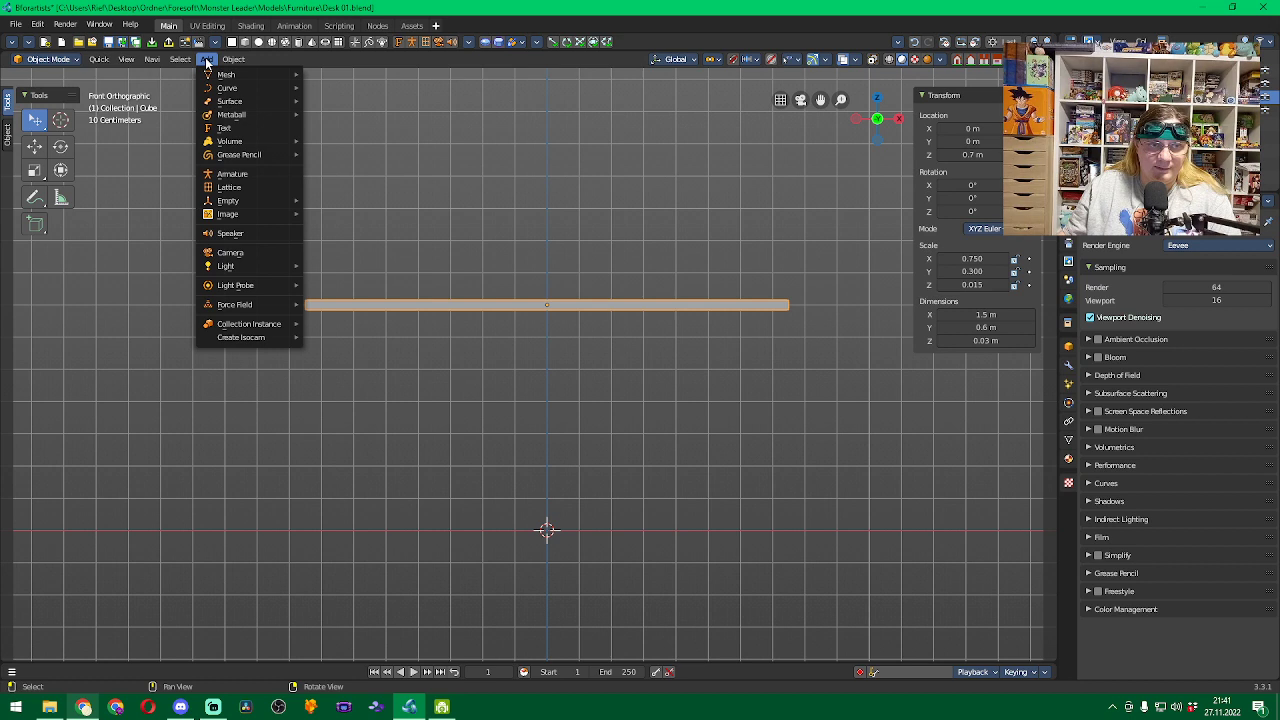
mouse_move(263, 222)
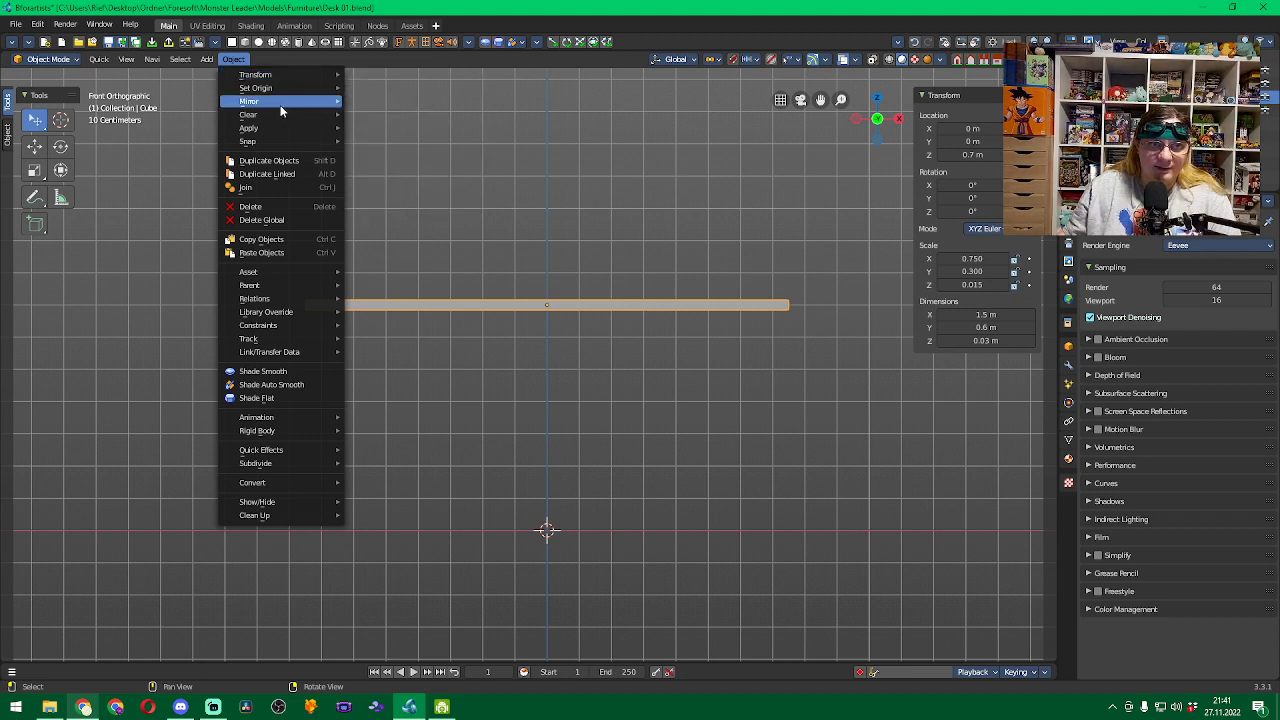
mouse_move(282, 128)
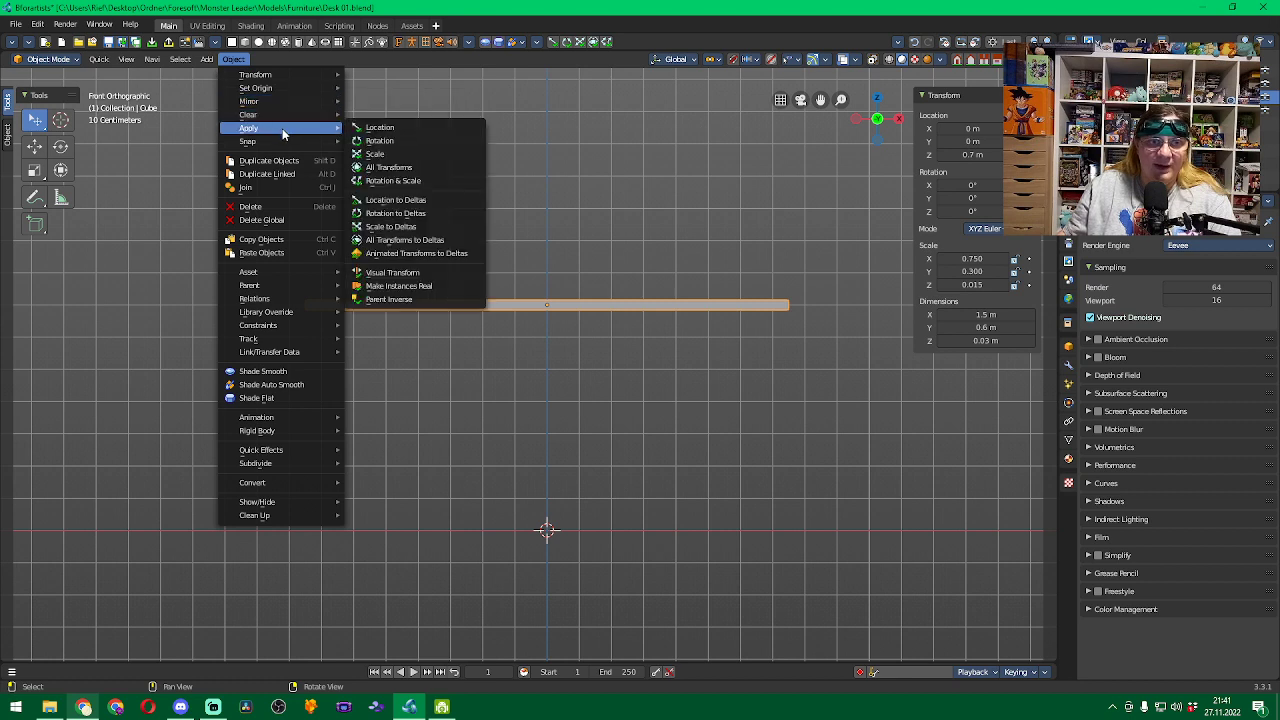
left_click(396, 154)
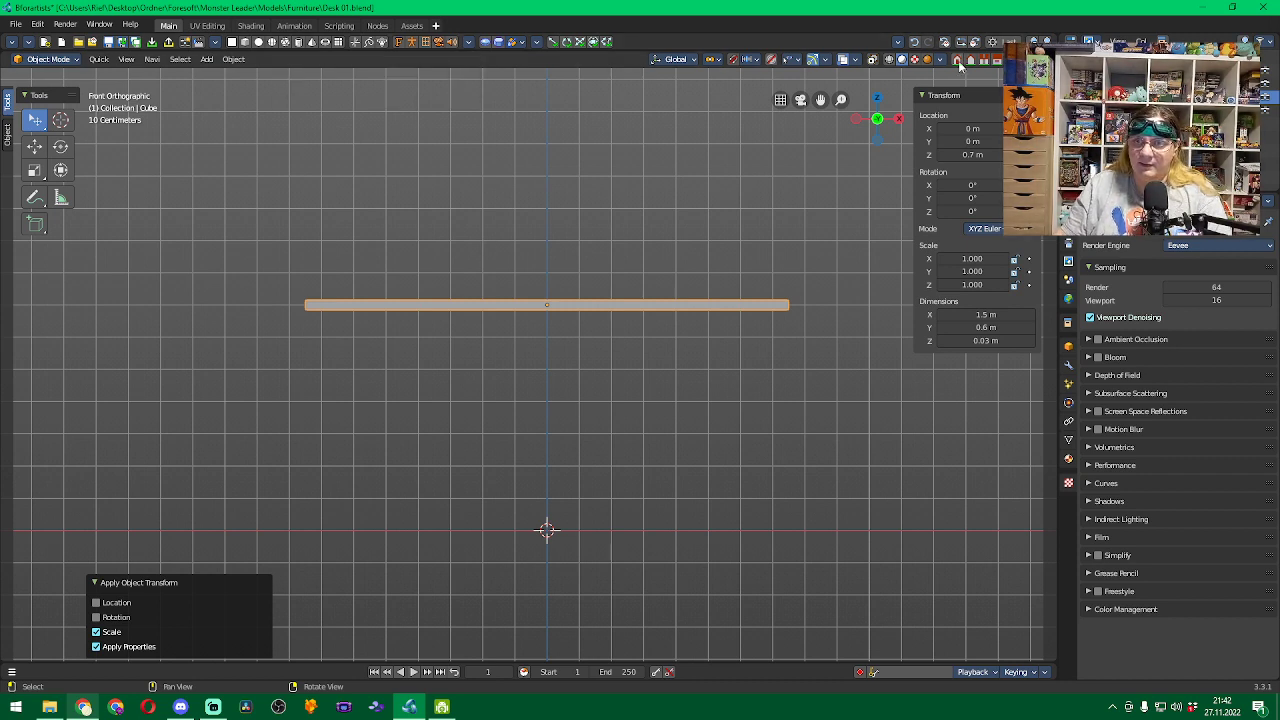
Add a cylinder at the origin for the desk leg and set its Z dimension to 0.7 m.
left_click(298, 42)
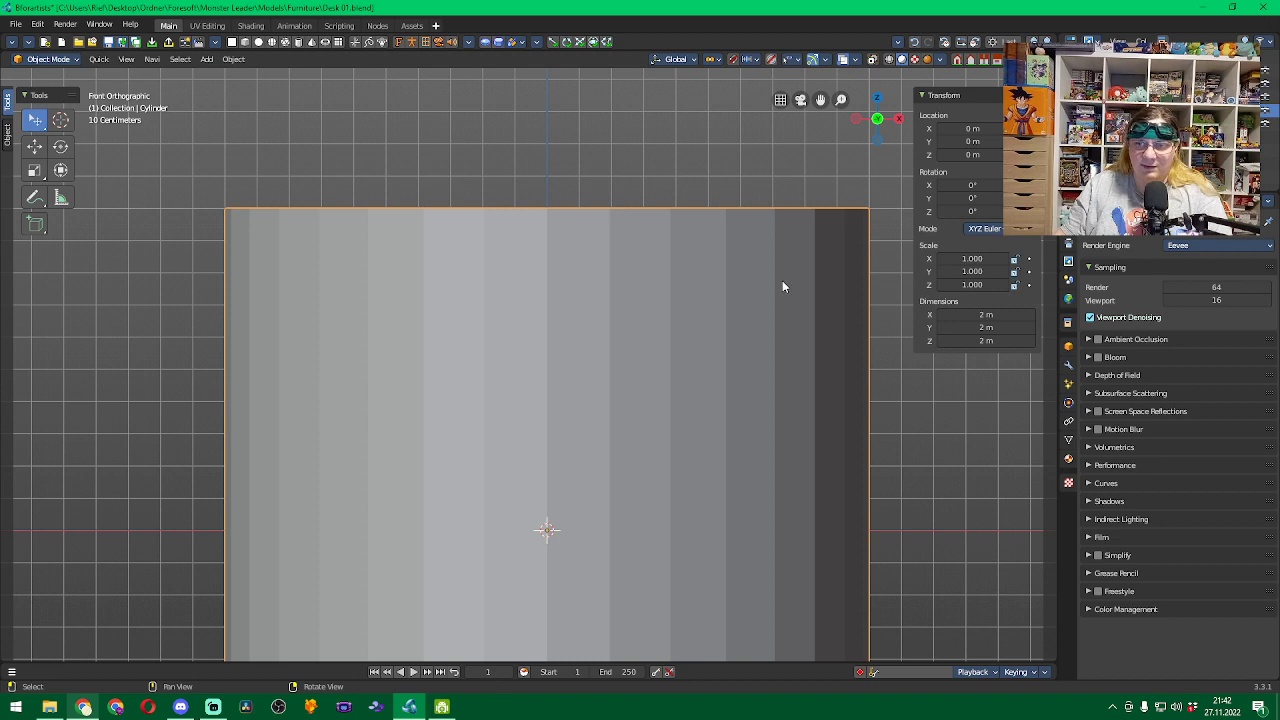
left_click(985, 341)
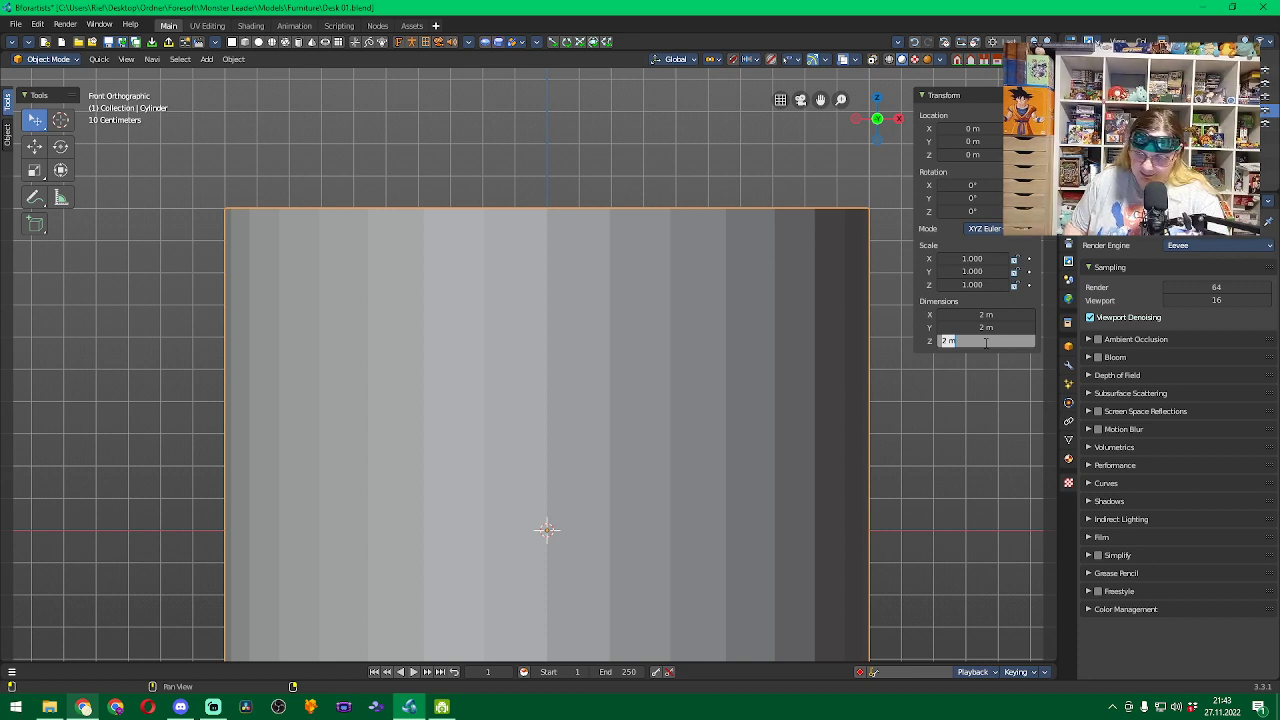
type("0.7")
key("Return")
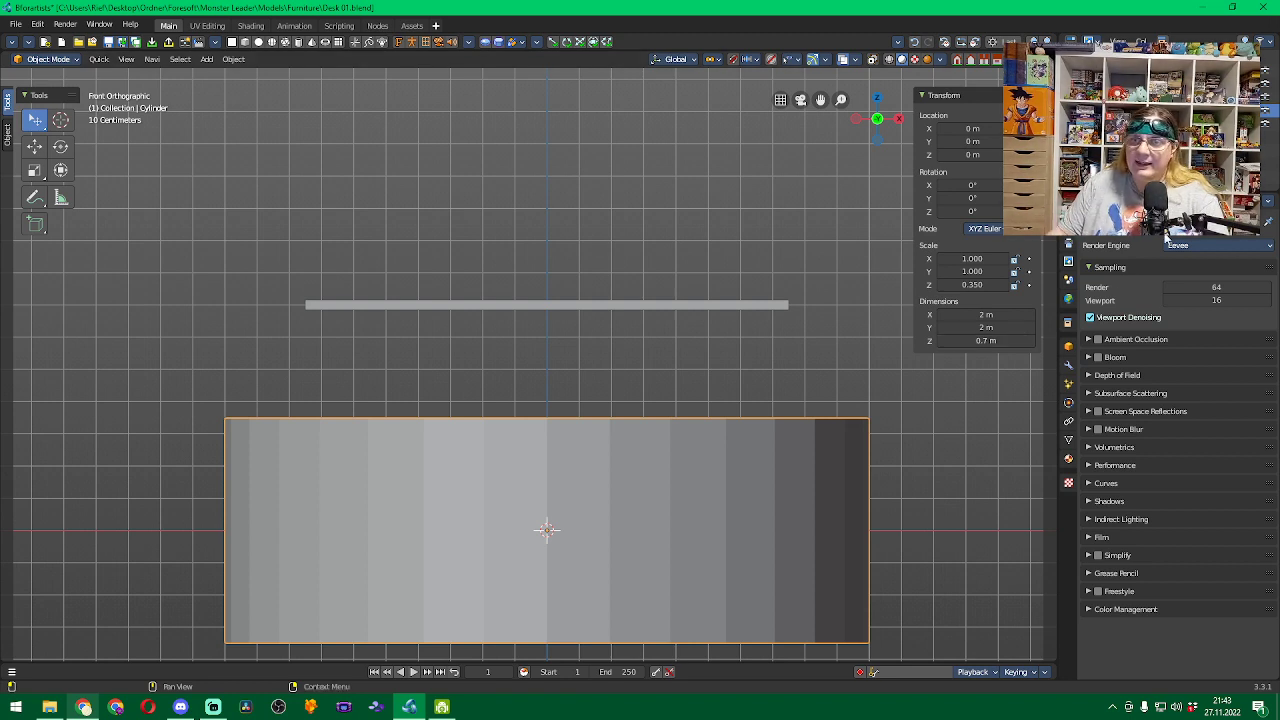
Set the cylinder's Z location to 0.35 m.
left_click(973, 155)
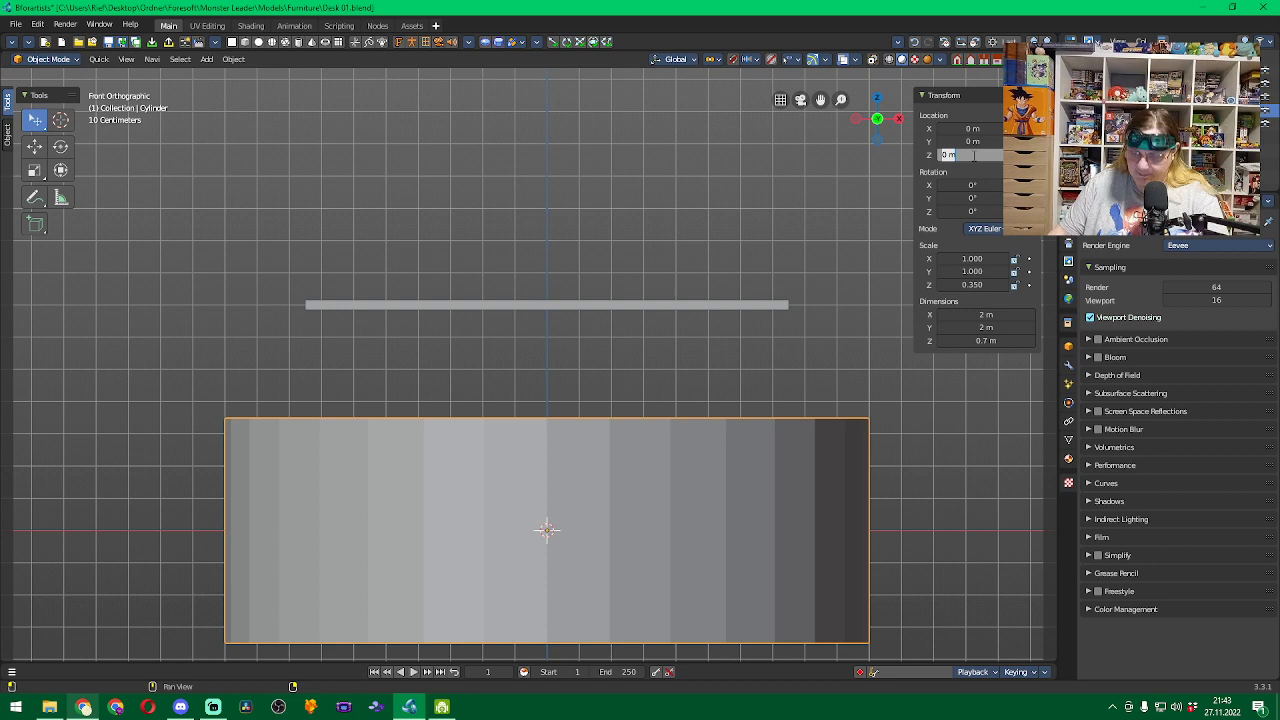
type("35")
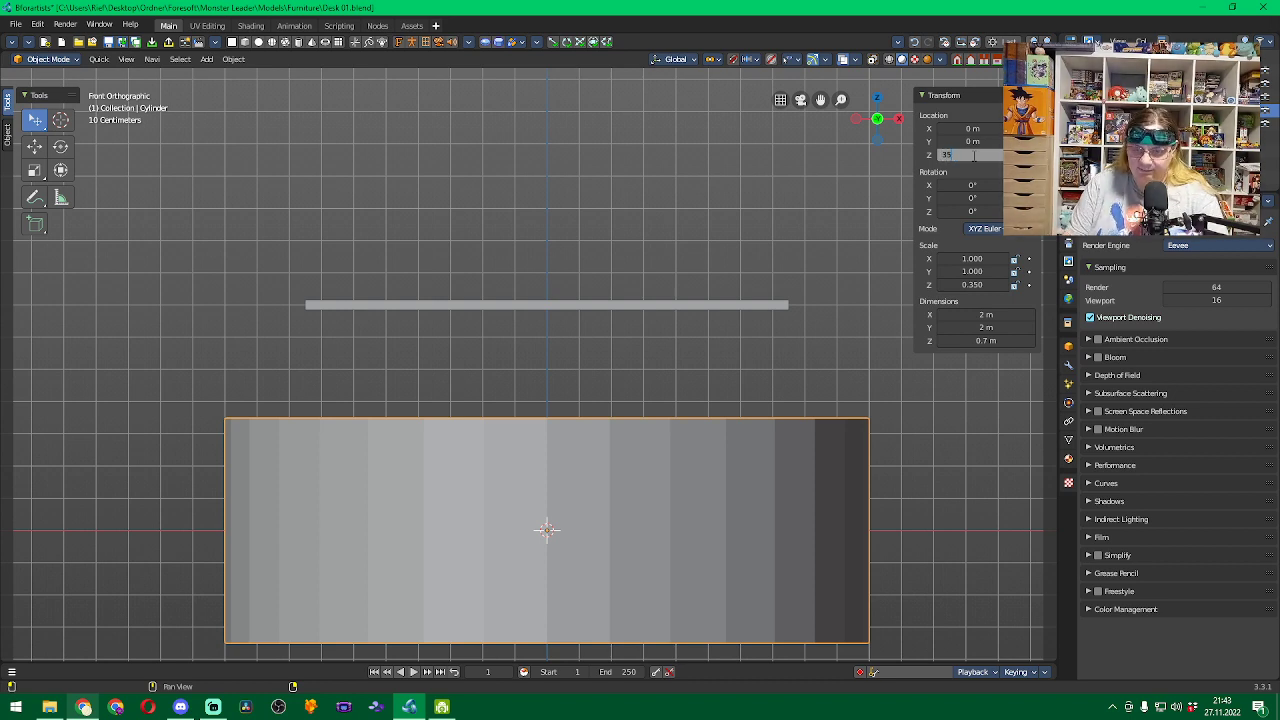
key("Home")
type("0.")
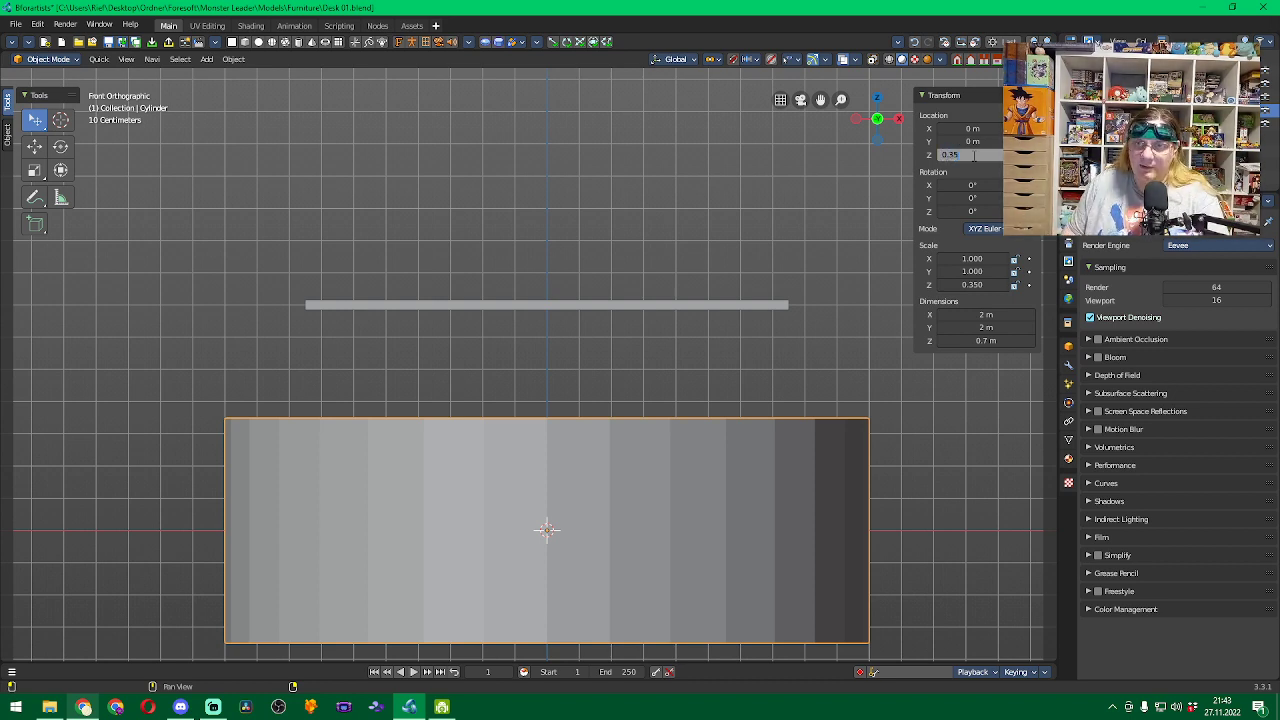
key("Return")
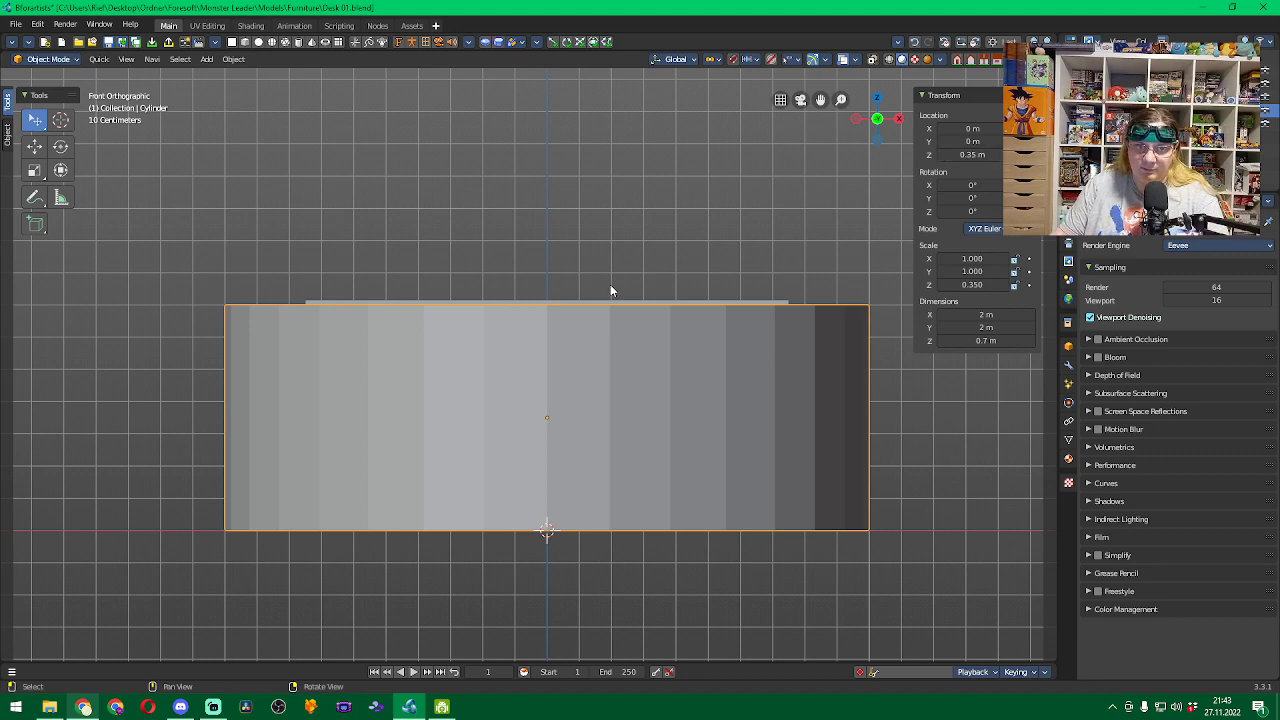
Raise the desktop slab by setting its Z location to 0.715 m.
scroll(558, 296, "up", 6)
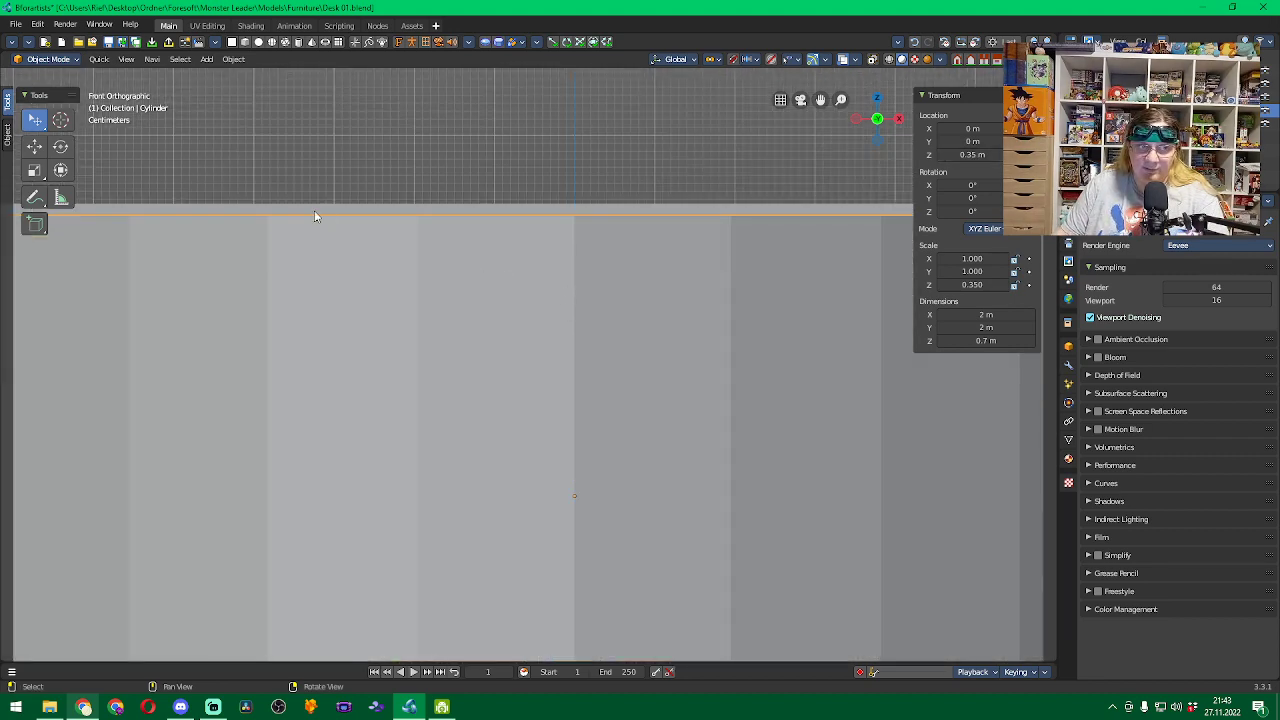
middle_click_drag(271, 178, 370, 252)
left_click(388, 310)
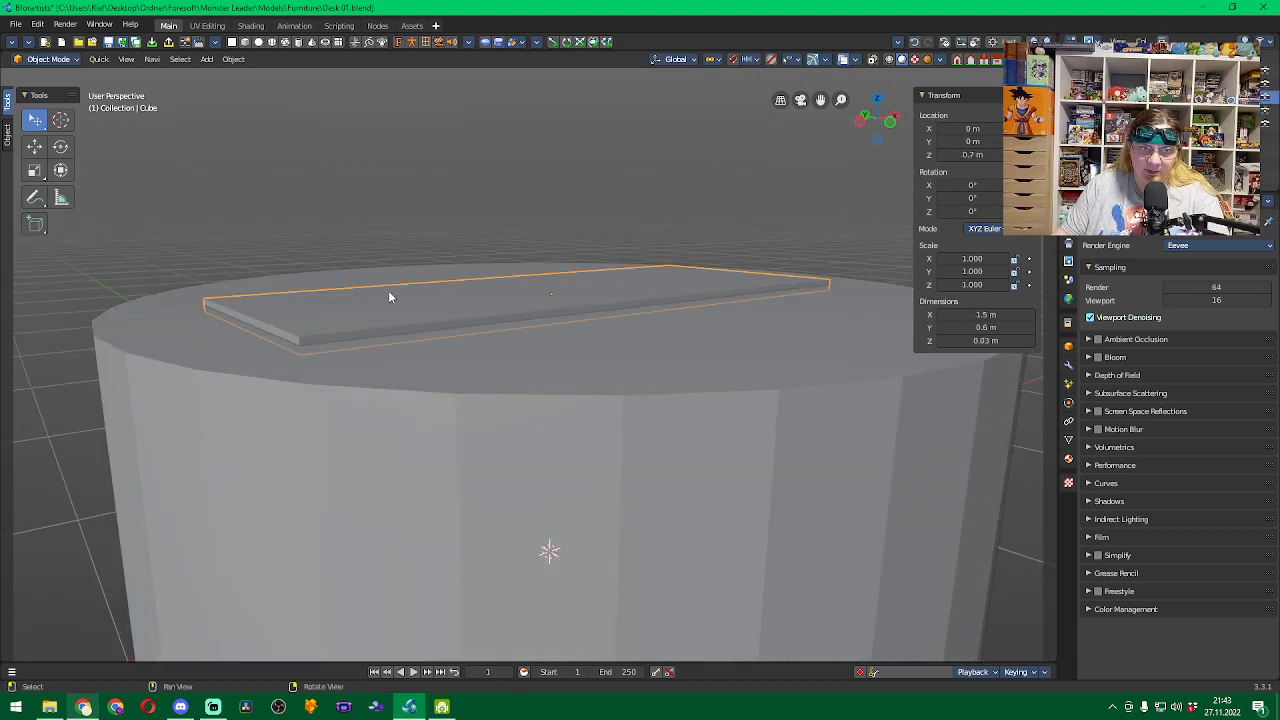
middle_click_drag(443, 222, 385, 210)
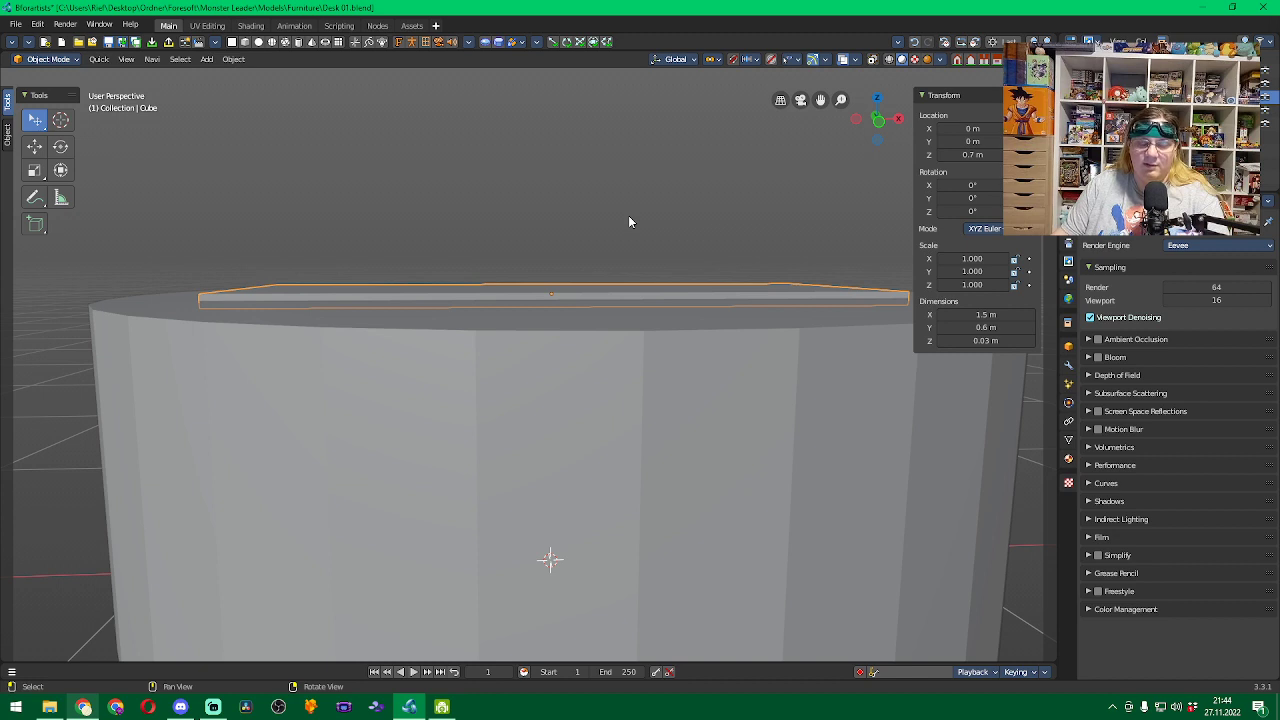
middle_click_drag(628, 215, 627, 209)
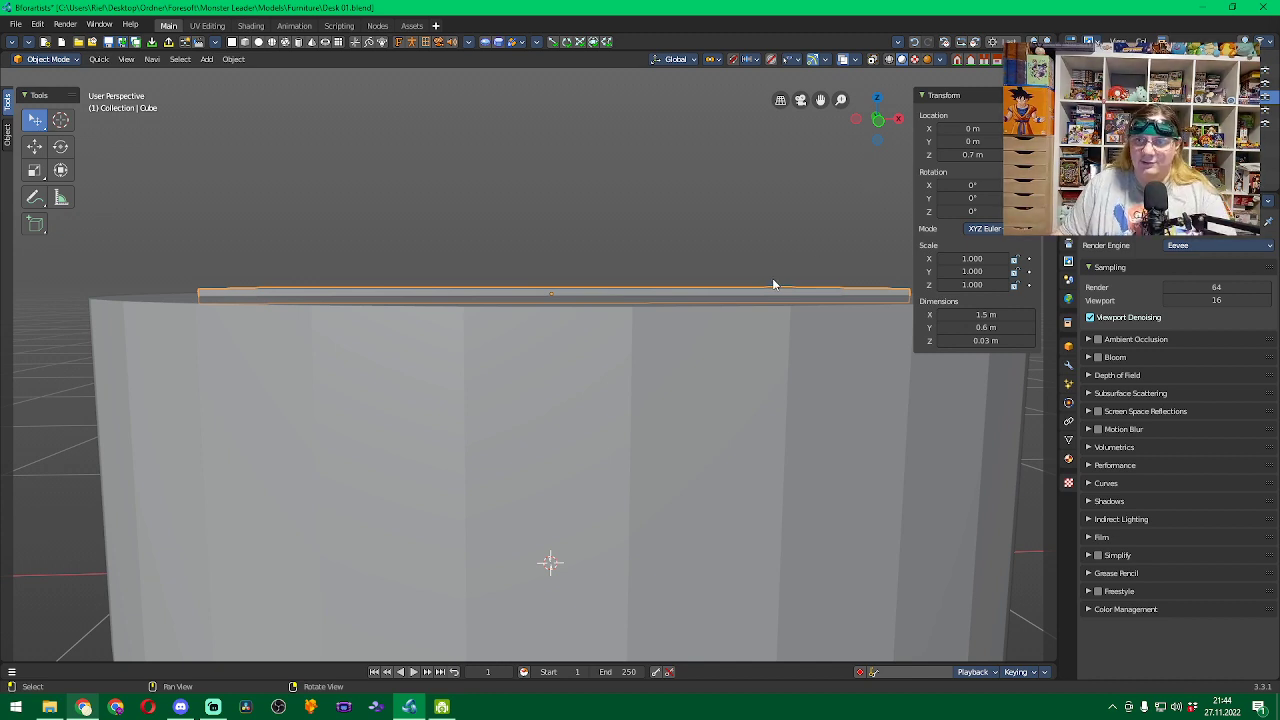
left_click(983, 156)
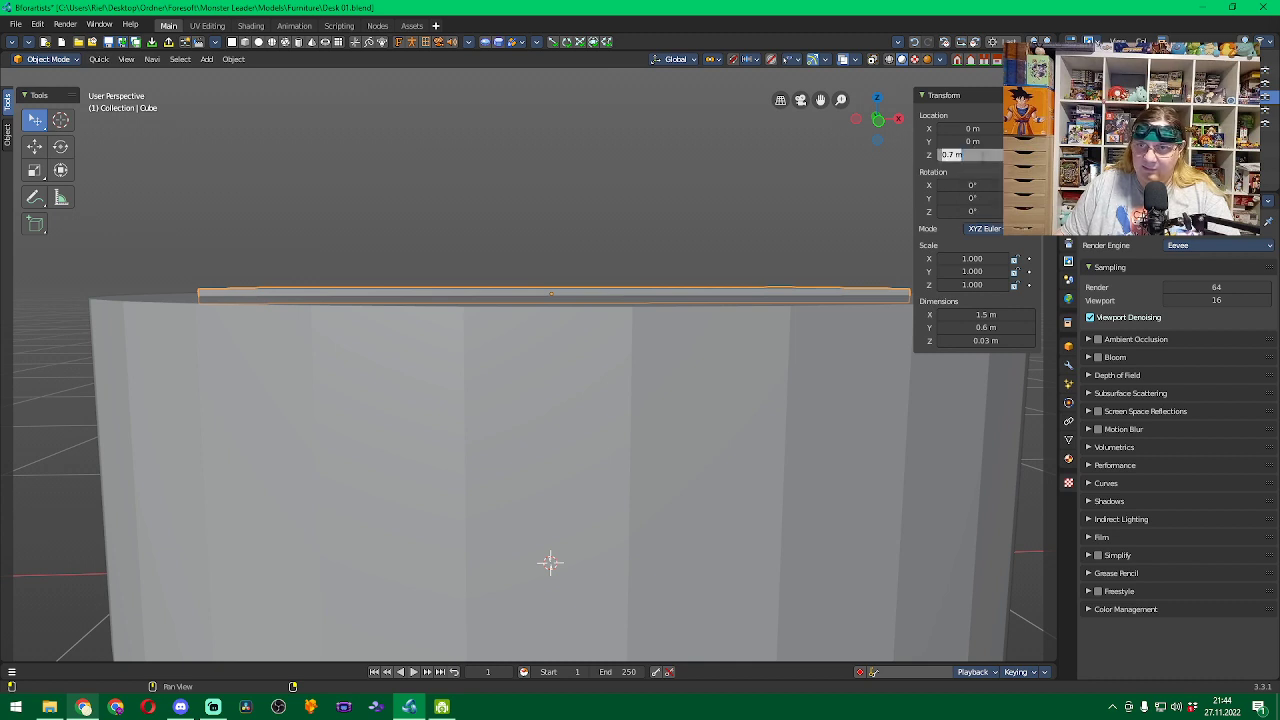
type("0.73")
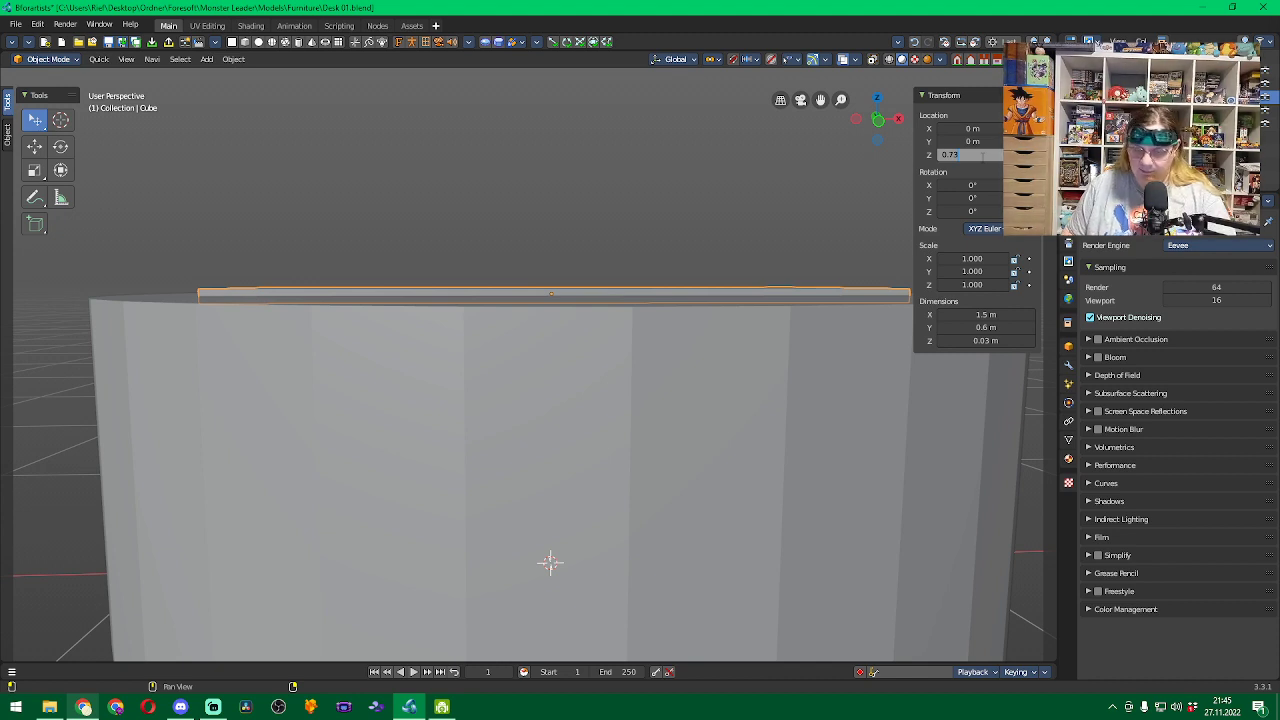
key("BackSpace")
type("15")
key("Return")
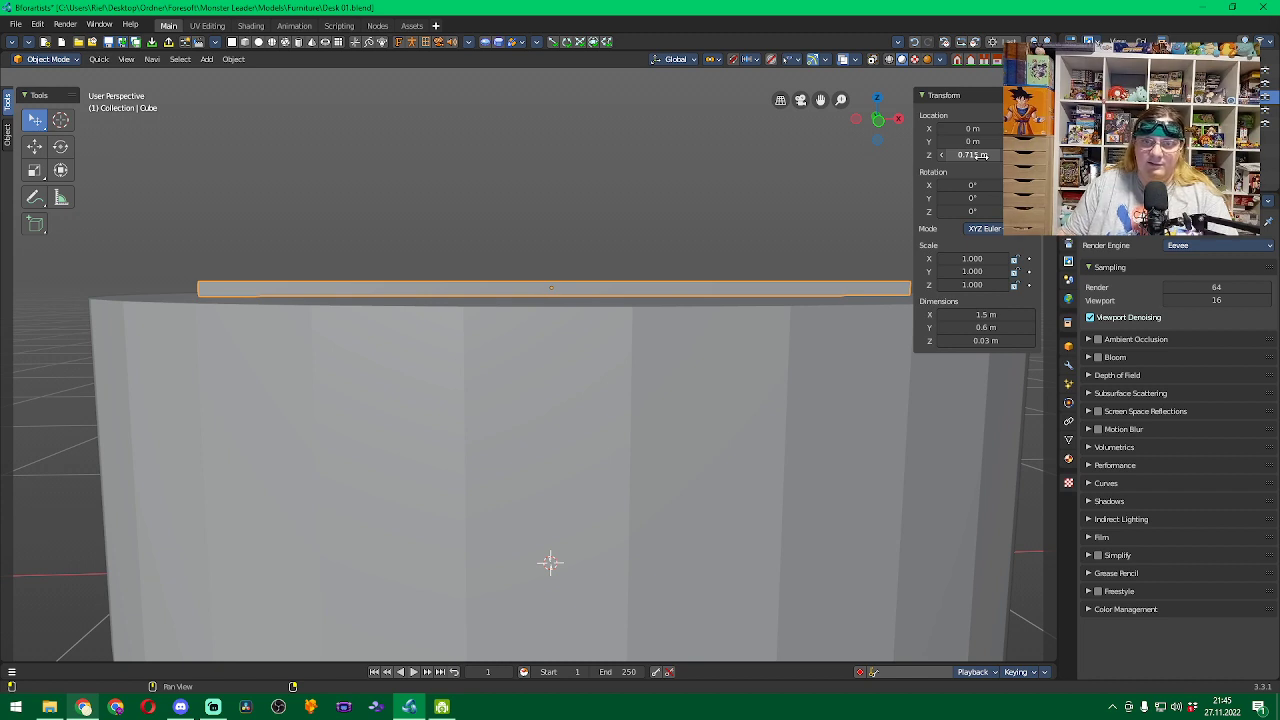
Inspect the contact between the desktop slab and the cylinder's upper face from the side and front.
left_click(460, 446)
scroll(333, 304, "up", 2)
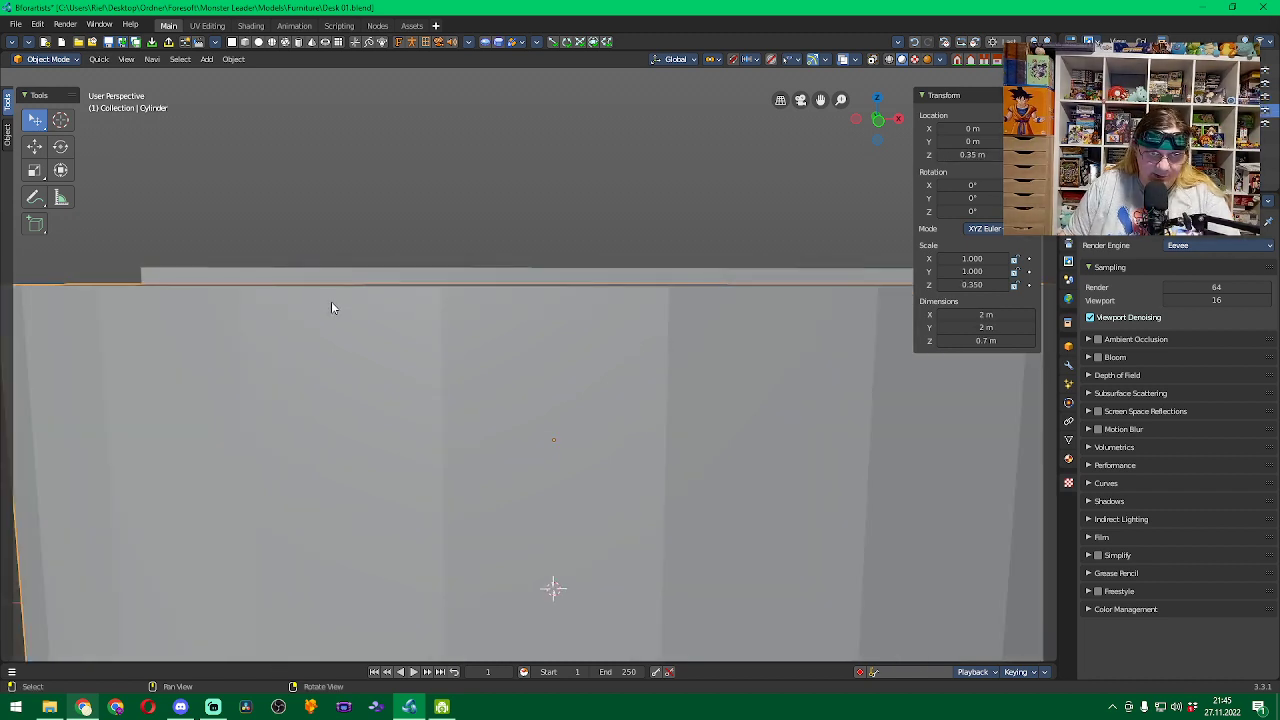
middle_click_drag(194, 237, 329, 237)
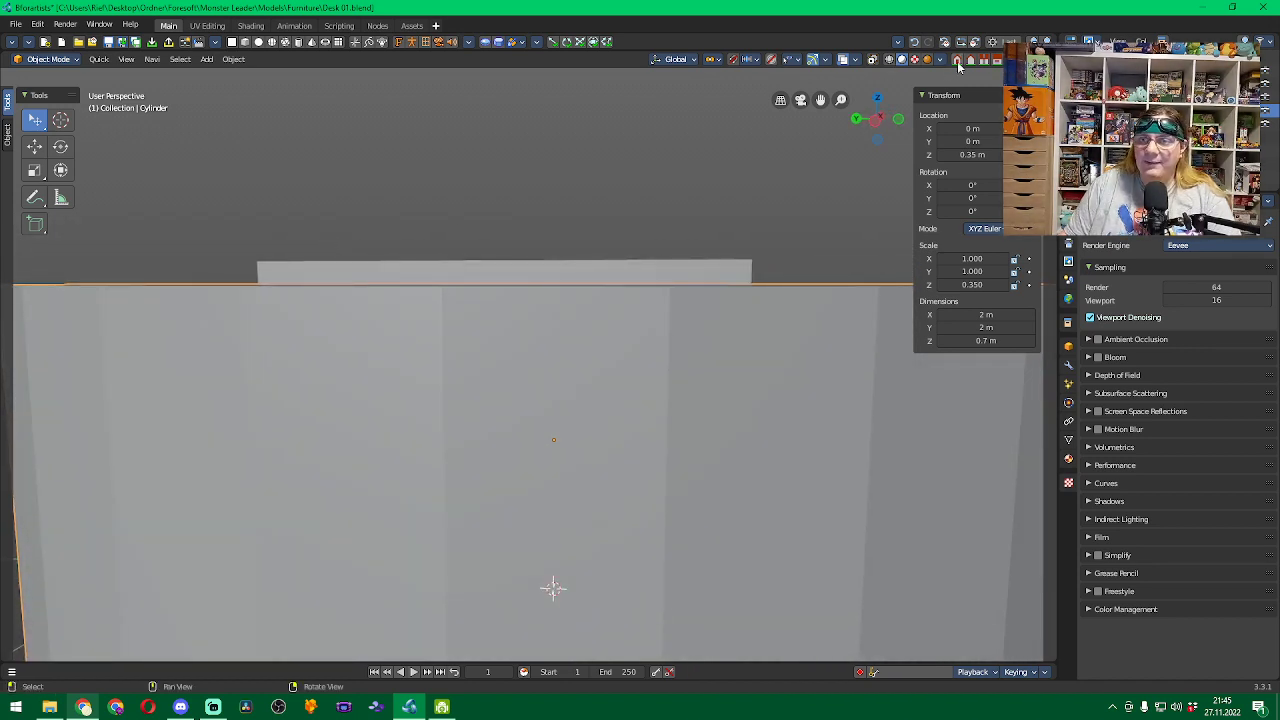
key("KP_1")
scroll(596, 256, "down", 4)
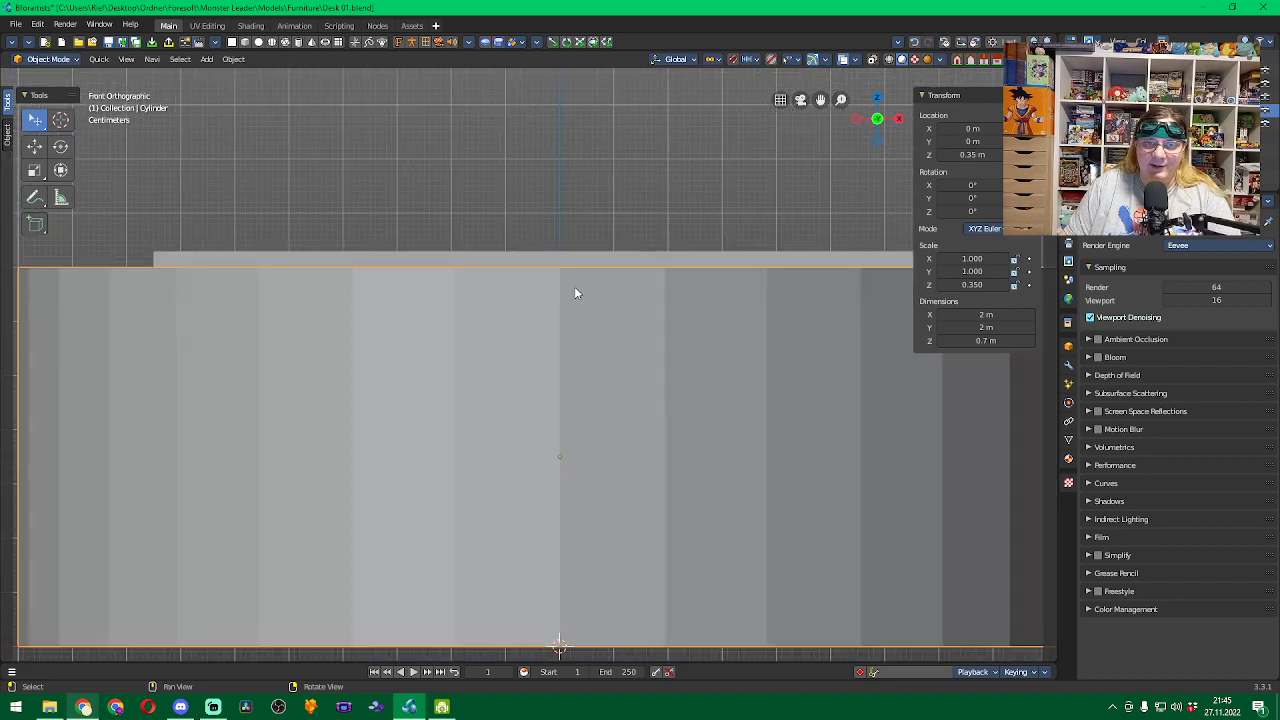
scroll(566, 208, "down", 3)
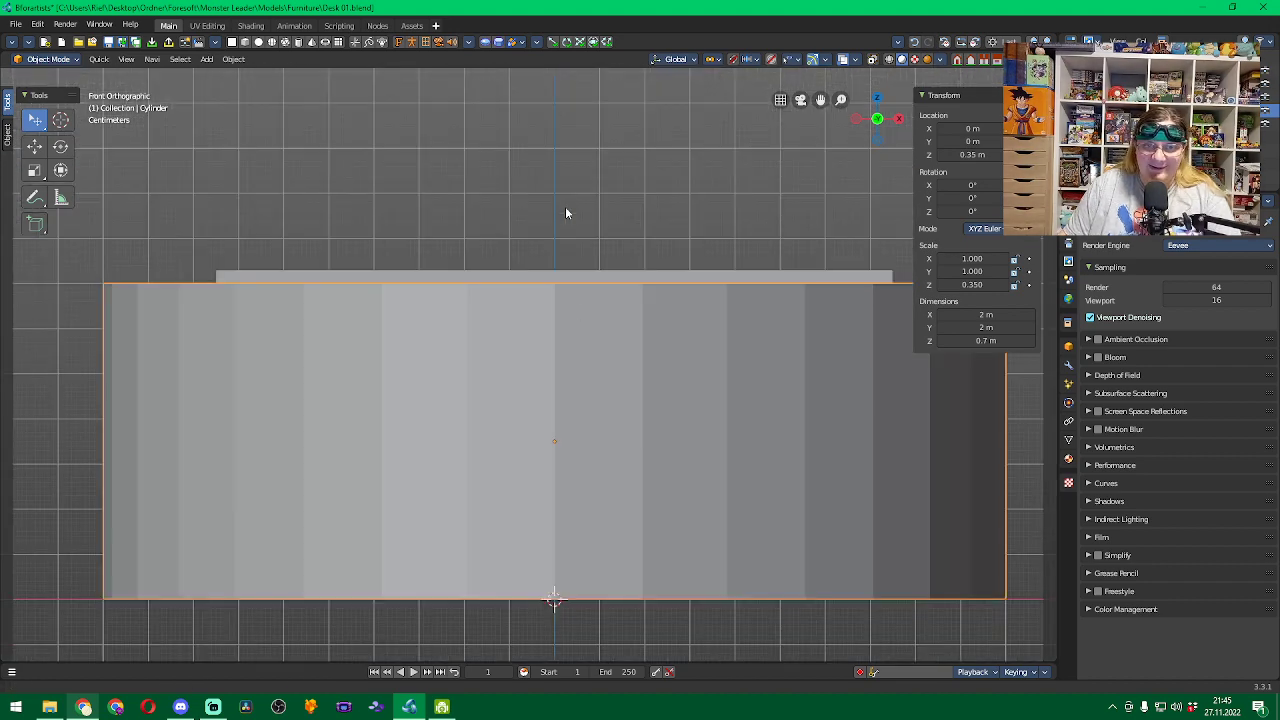
middle_click_drag(566, 168, 548, 160, "shift")
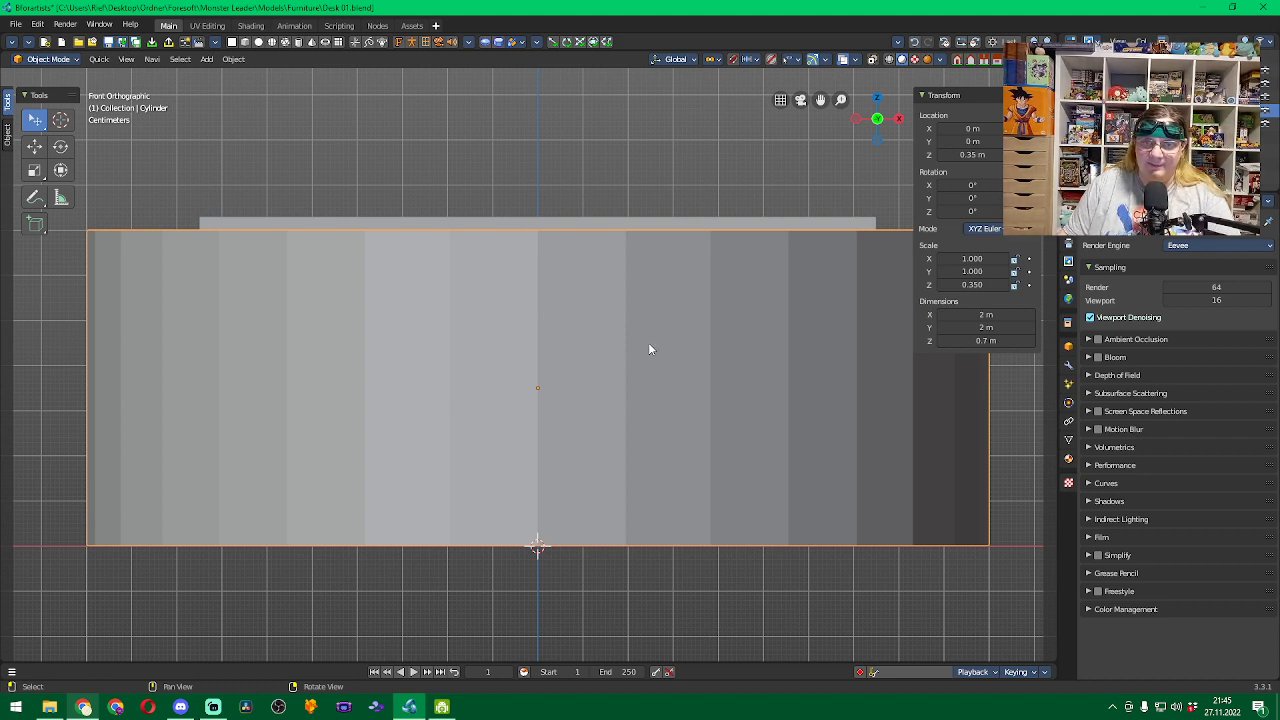
left_click(629, 143)
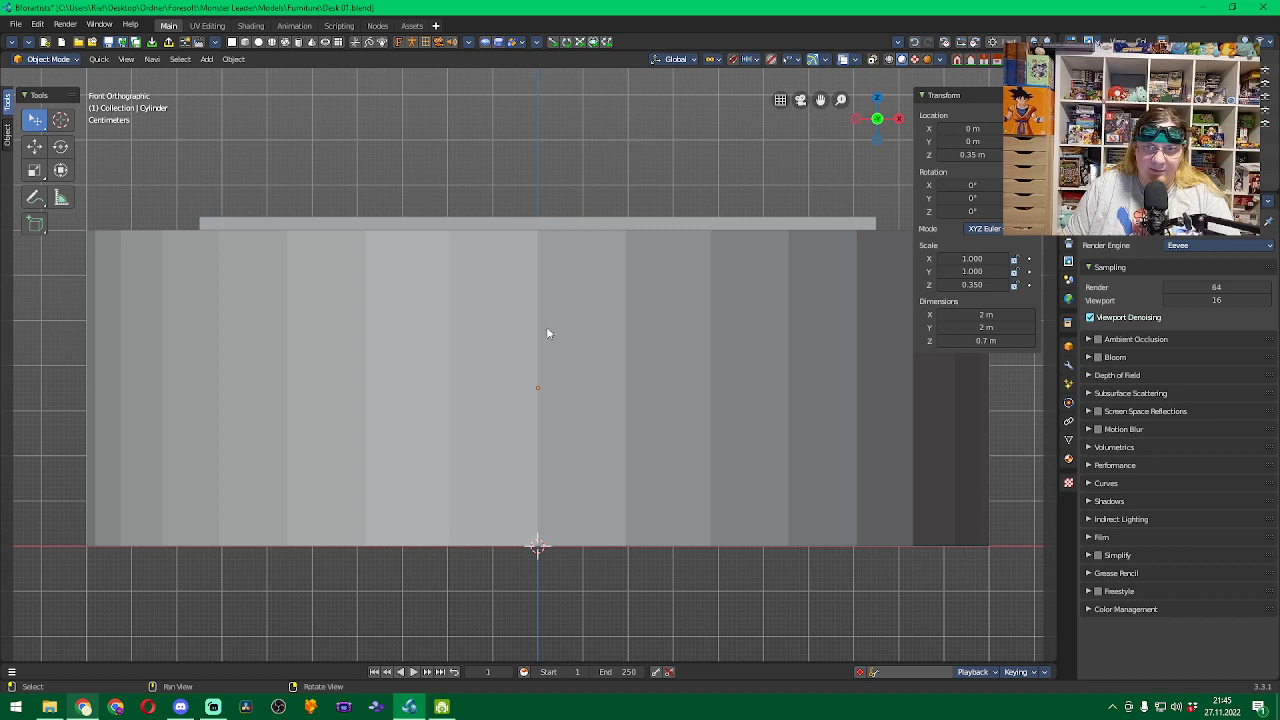
Slim the cylinder into a desk leg by setting its X and Y dimensions to 0.045 m.
left_click(630, 360)
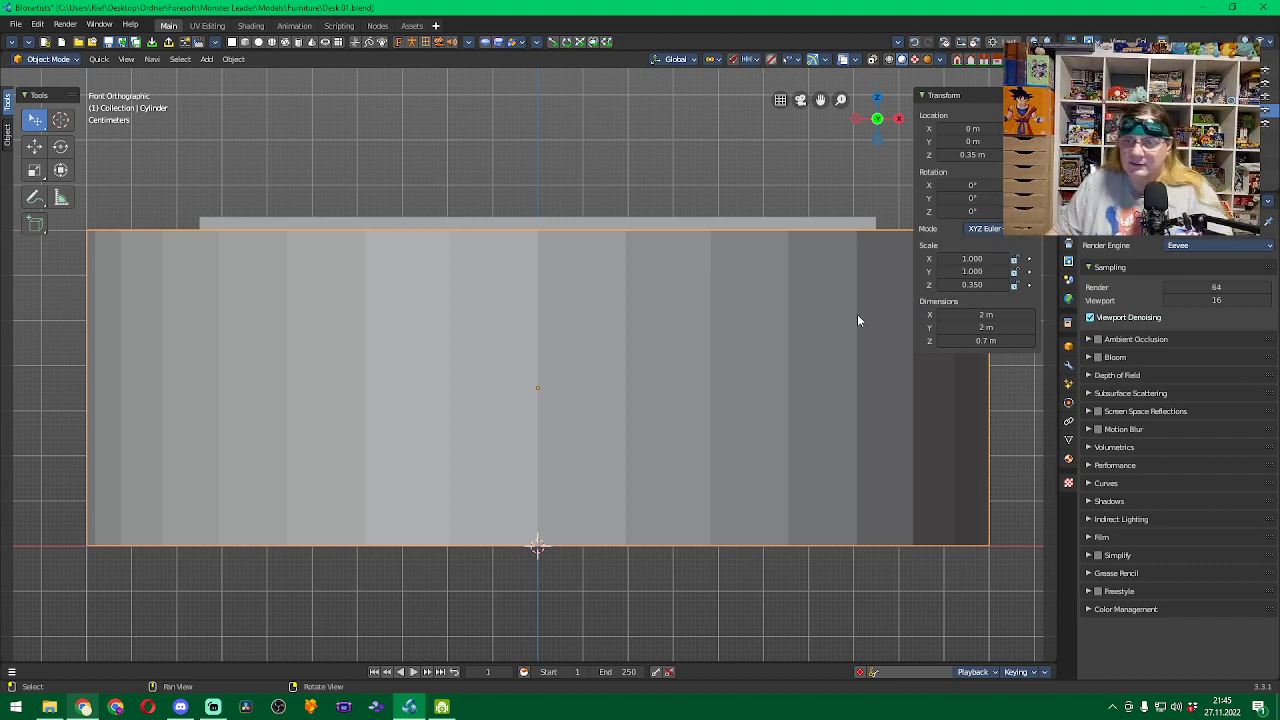
left_click(986, 315)
type("0.045")
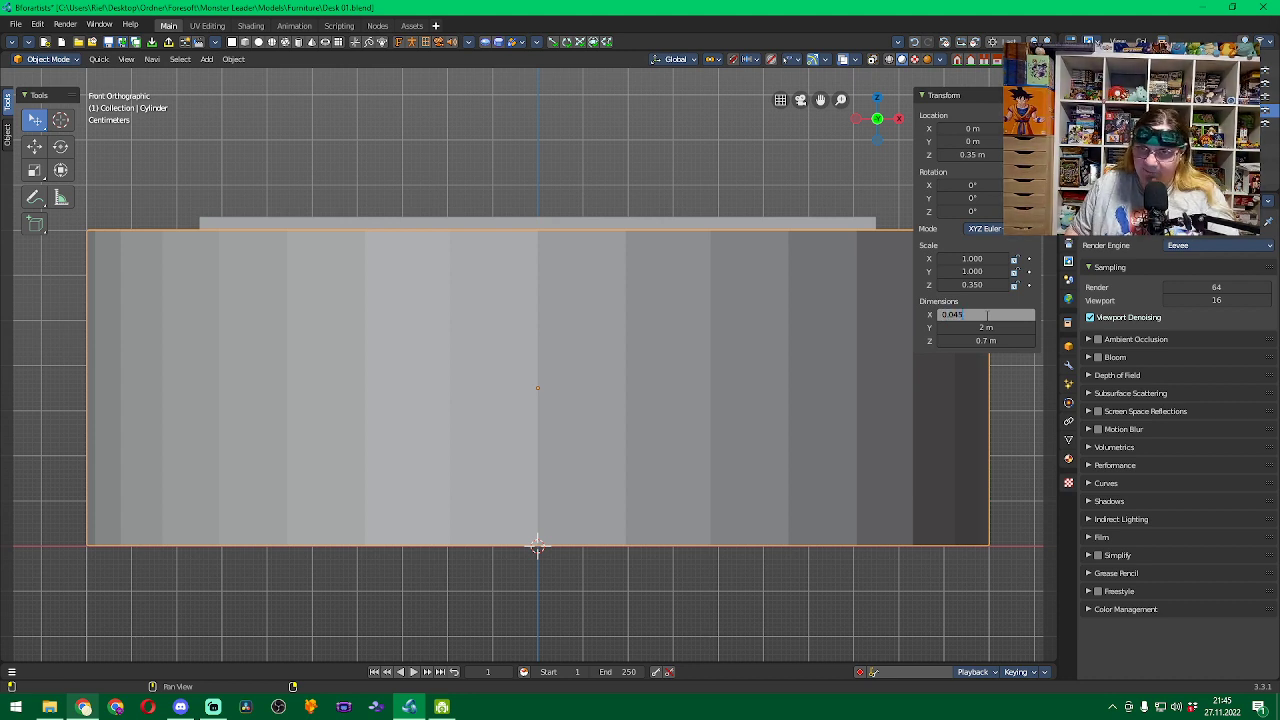
key("Return")
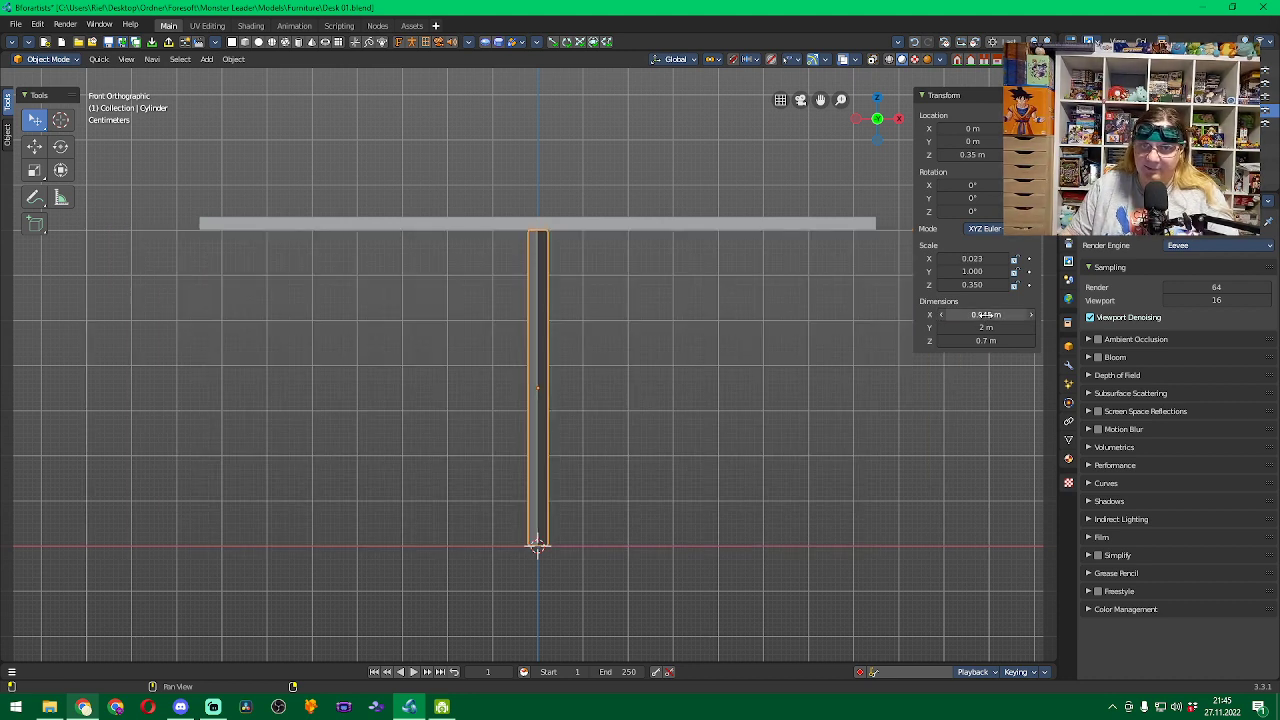
left_click(990, 328)
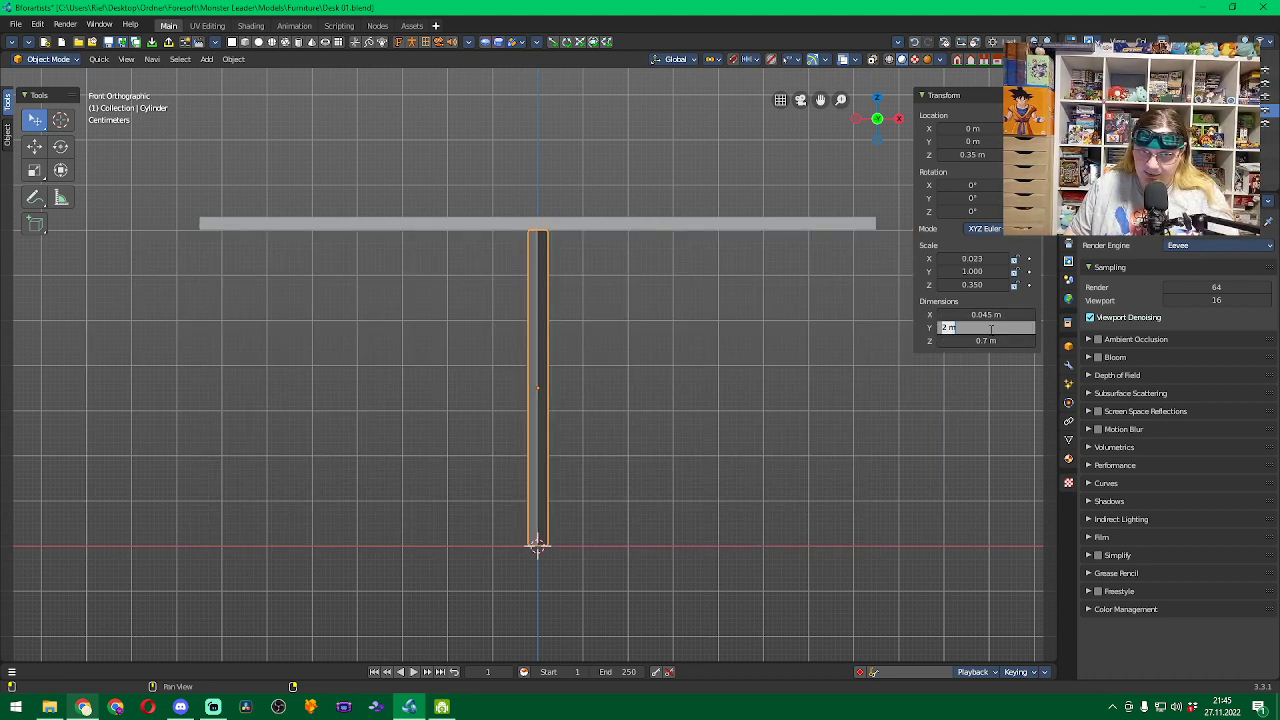
type("0.045")
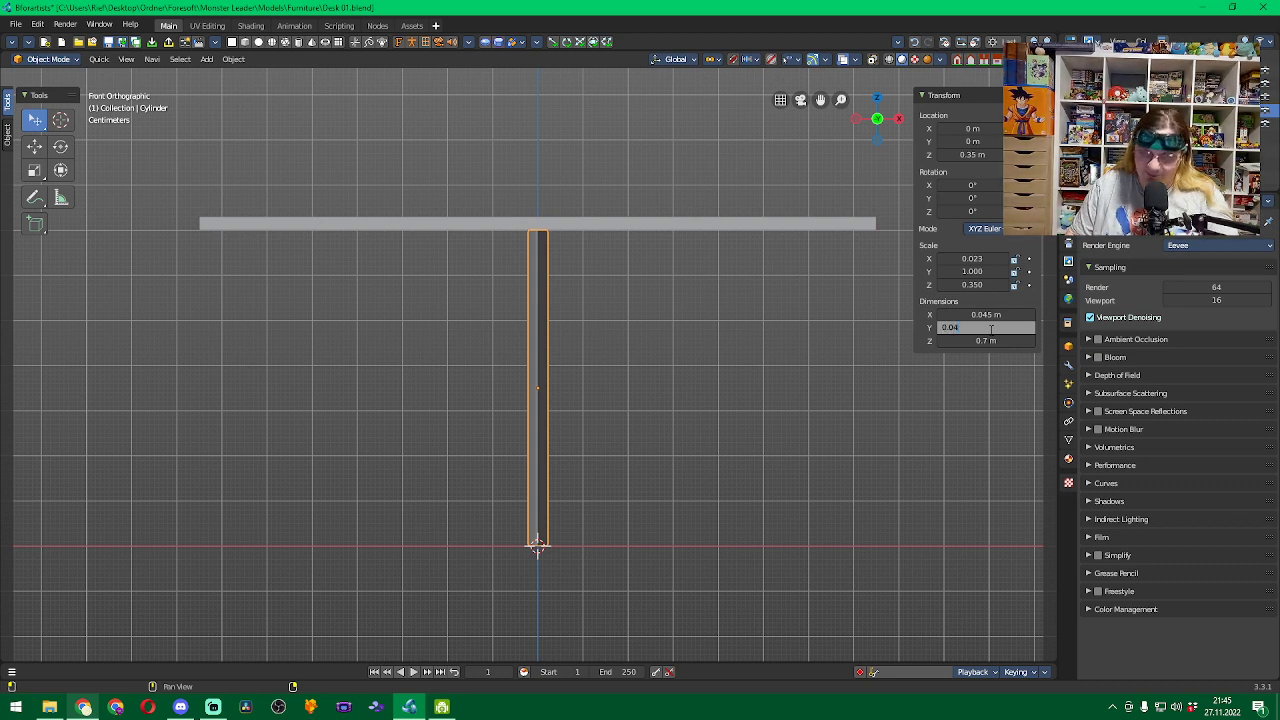
key("Return")
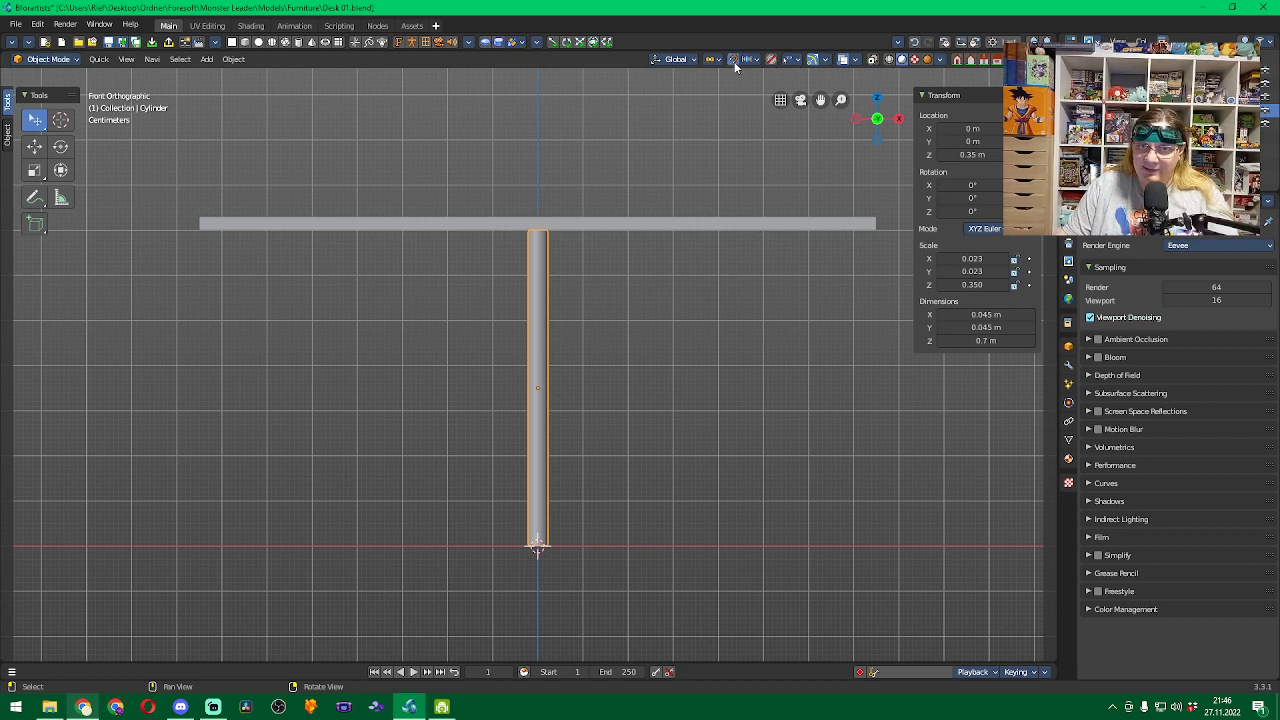
Move the leg under a back corner of the desktop, to X -0.68 m and Y 0.26 m.
key("g")
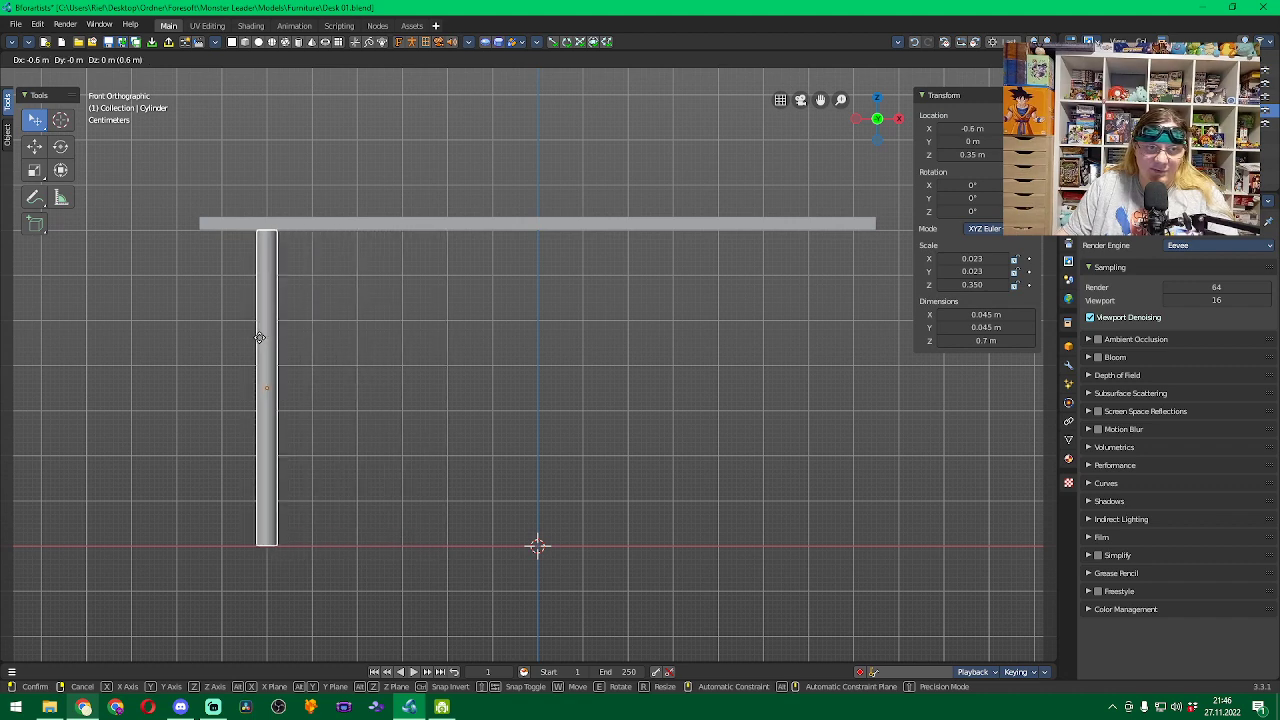
left_click(232, 338)
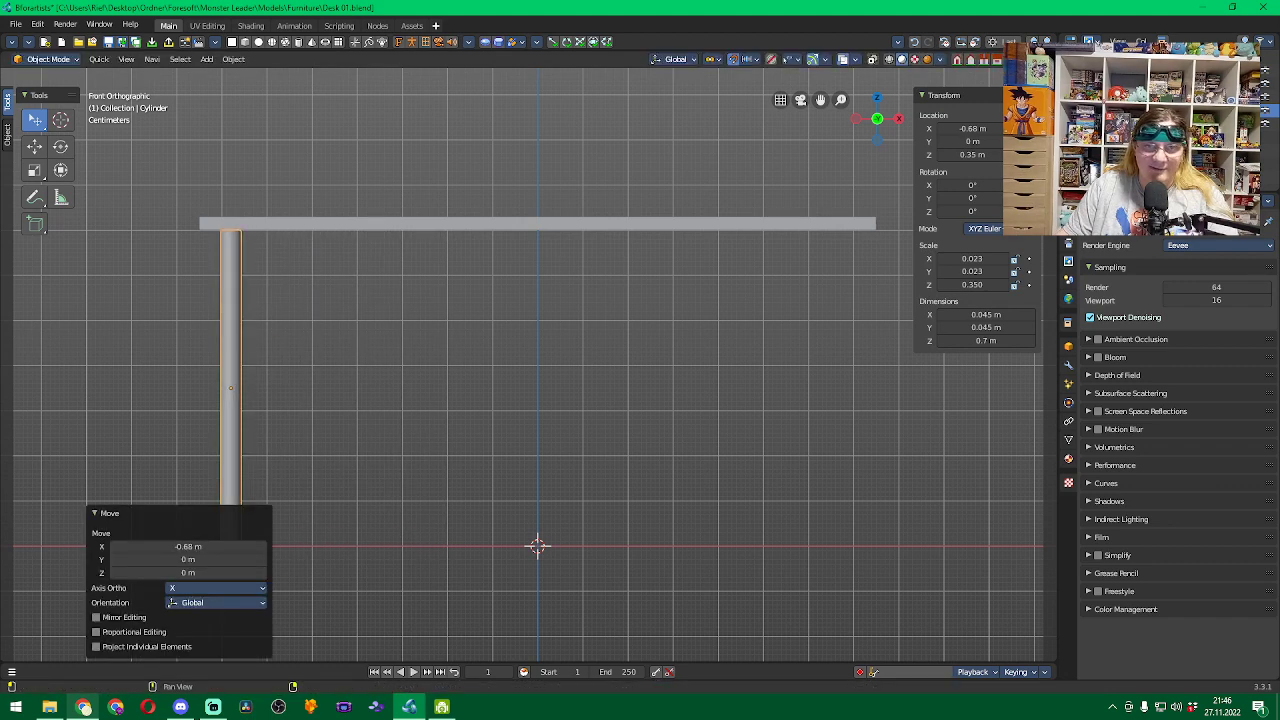
left_click(898, 118)
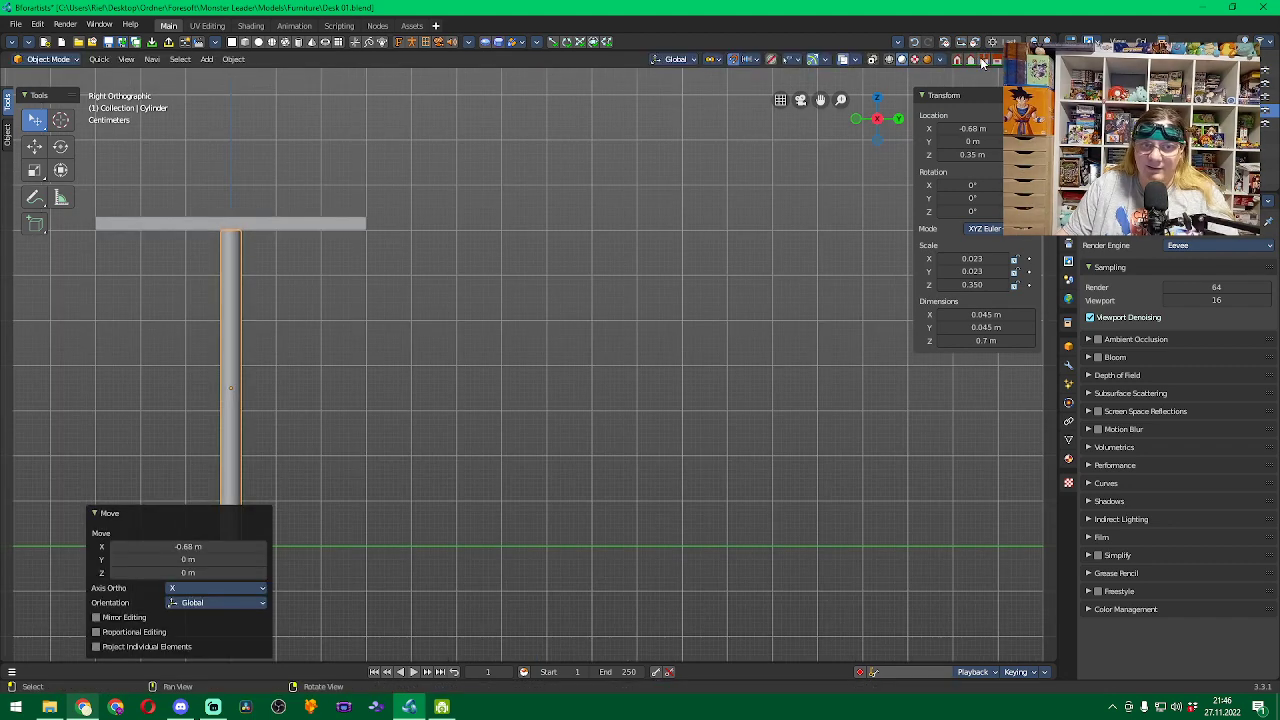
key("g")
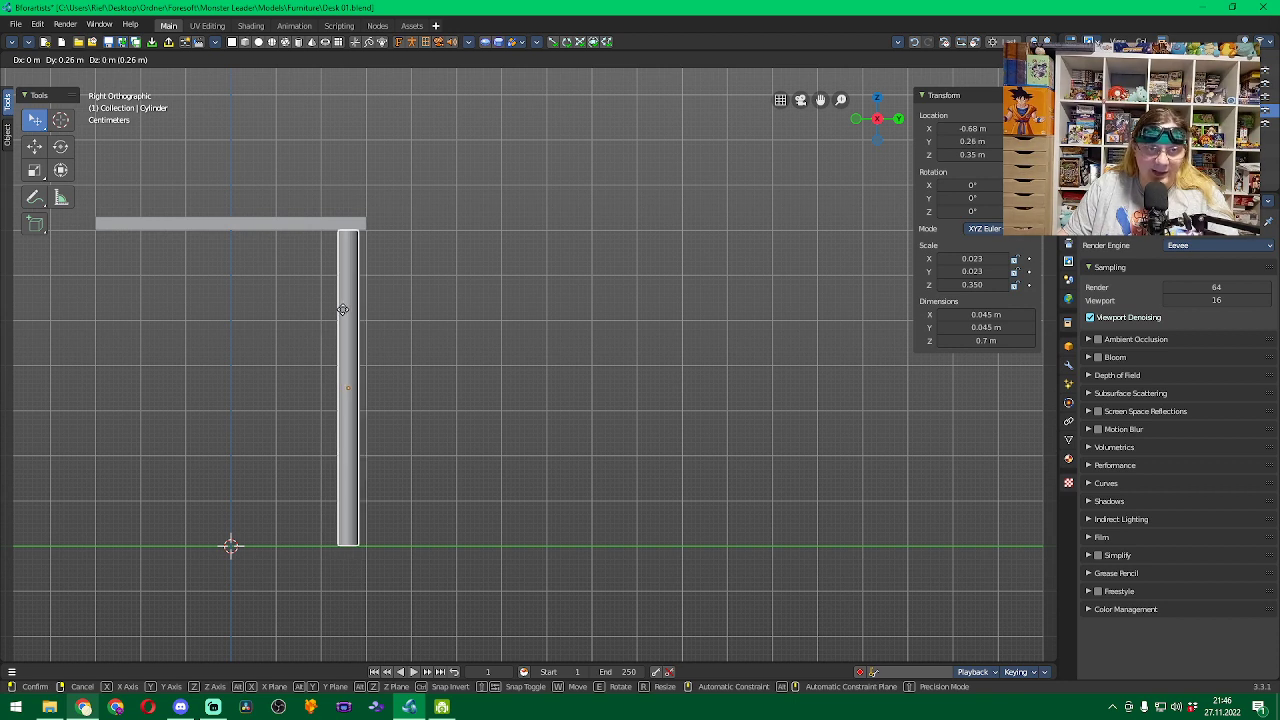
left_click(342, 309)
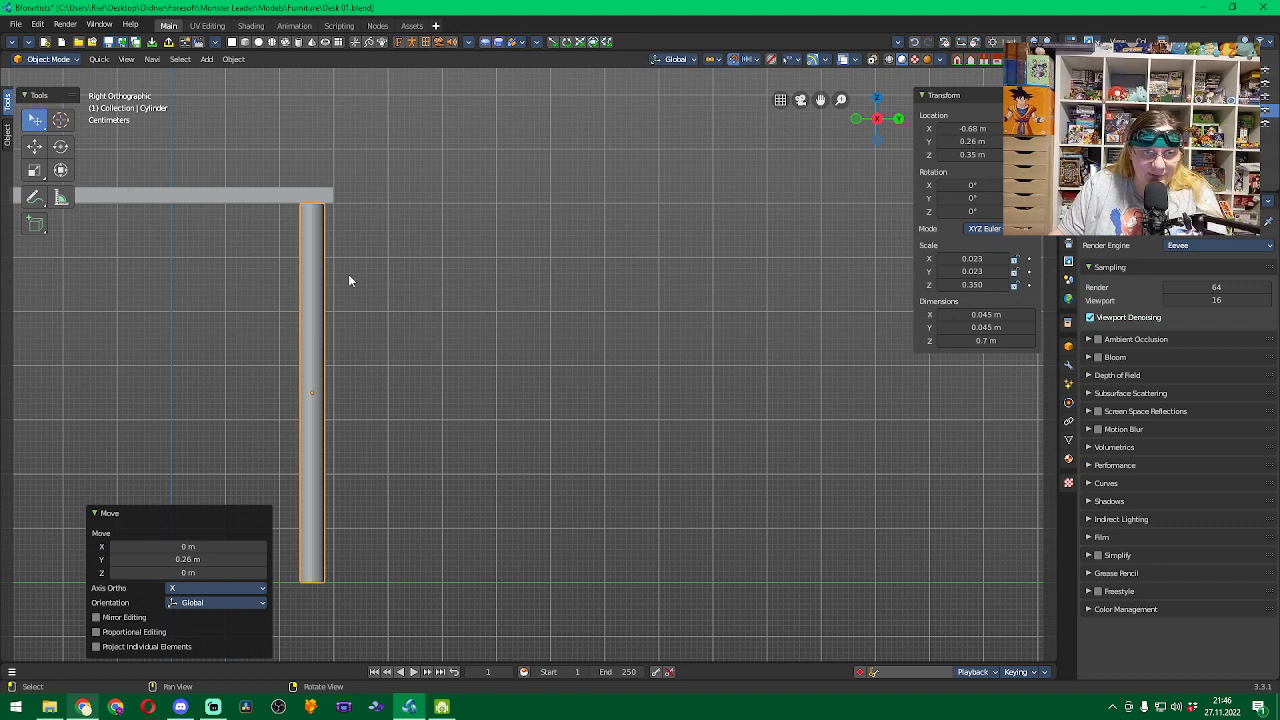
Paste a copy of the leg and move it -0.52 m along Y to the front corner at Y -0.26 m.
scroll(349, 281, "up", 1)
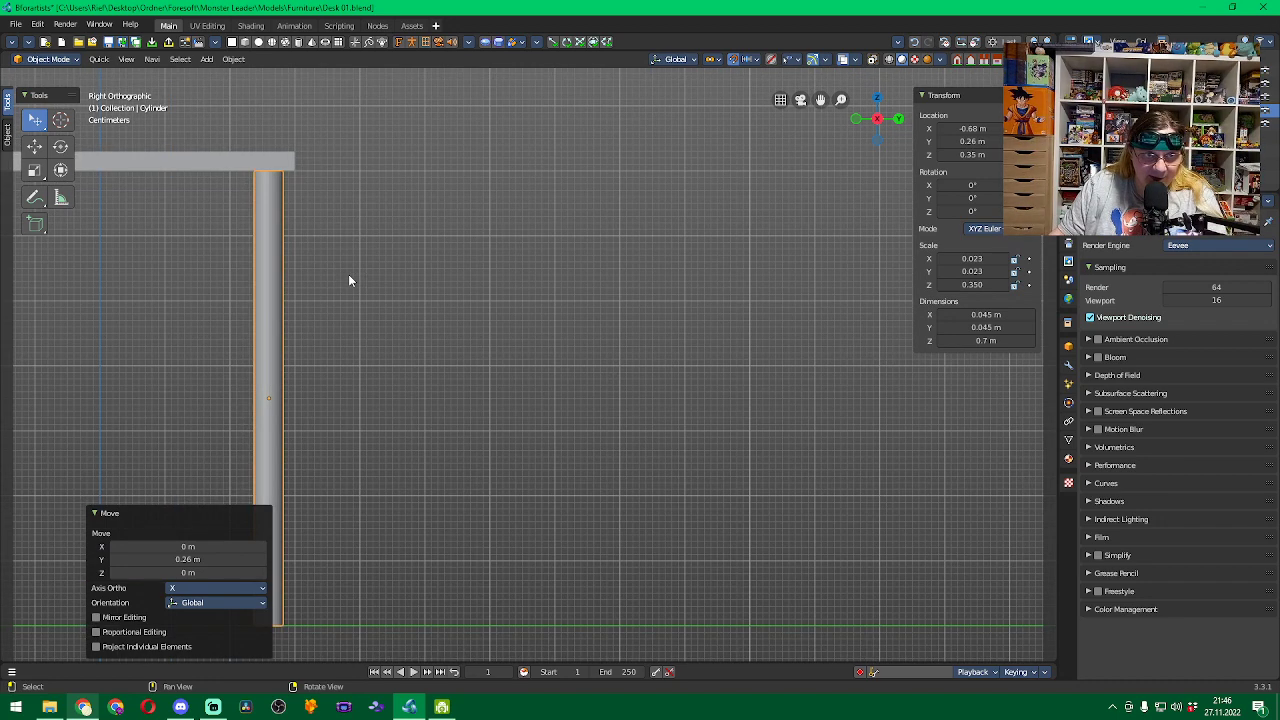
scroll(349, 281, "down", 2)
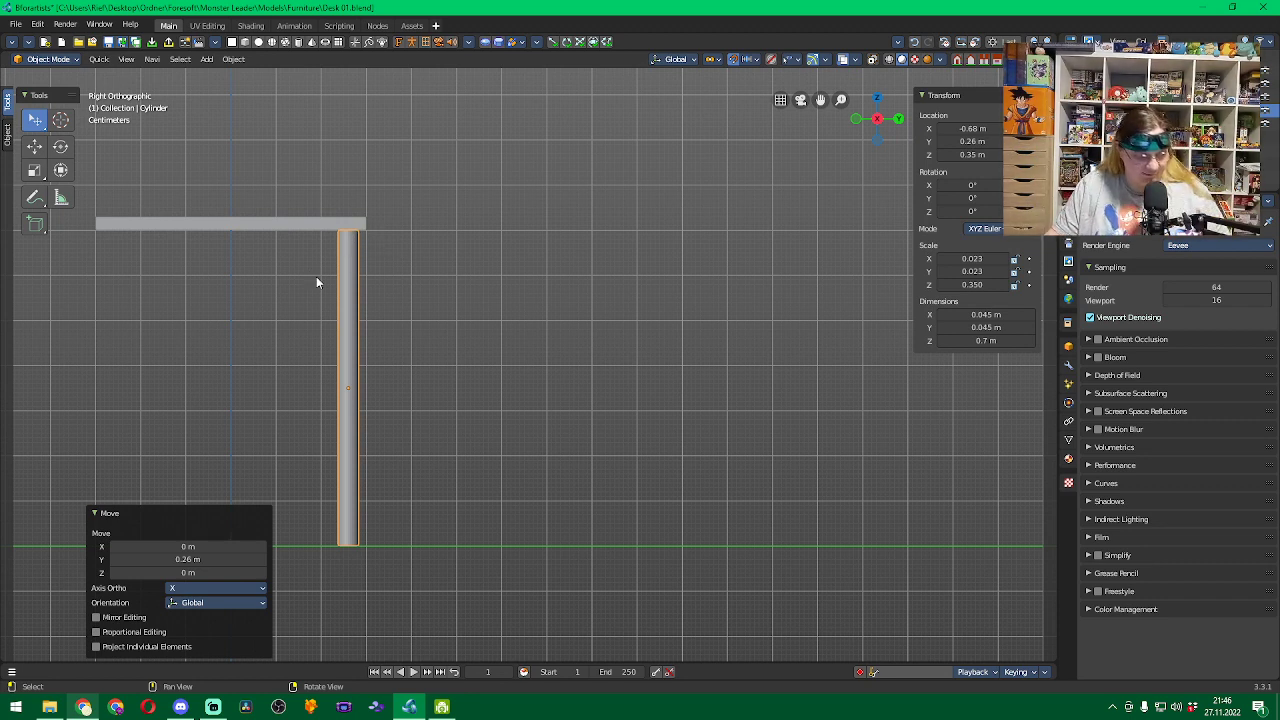
key("ctrl+v")
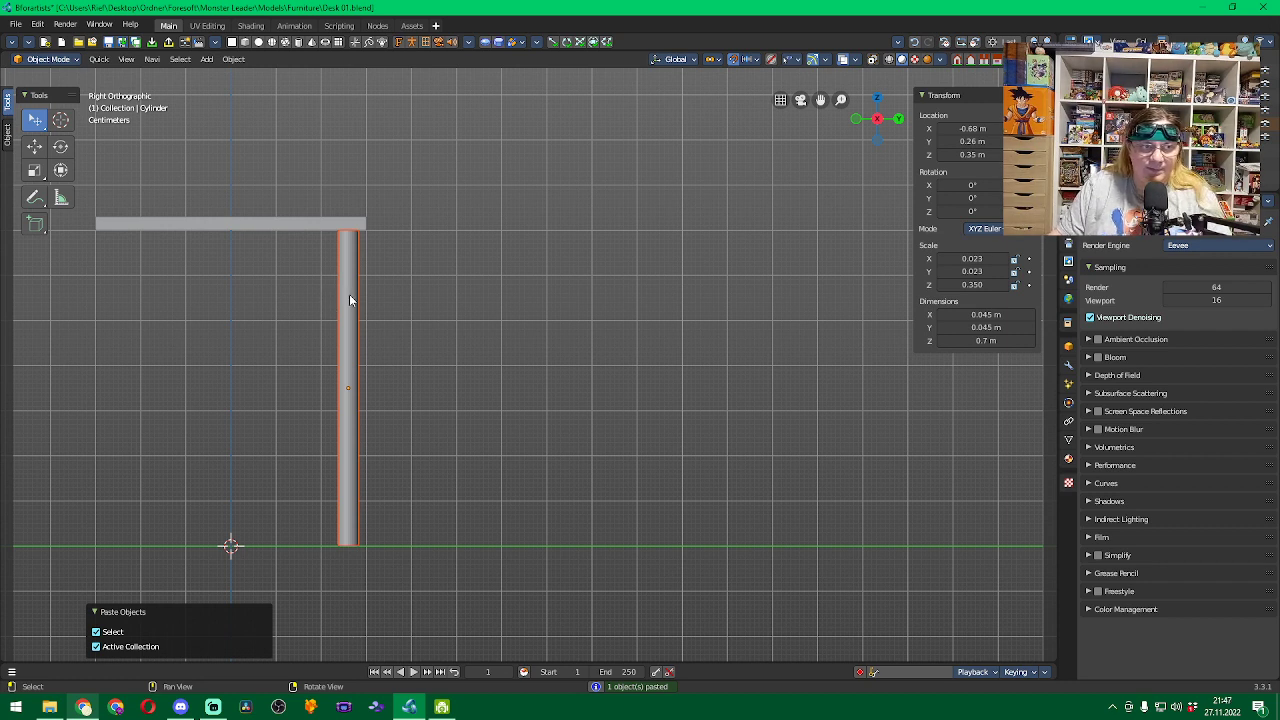
key("g")
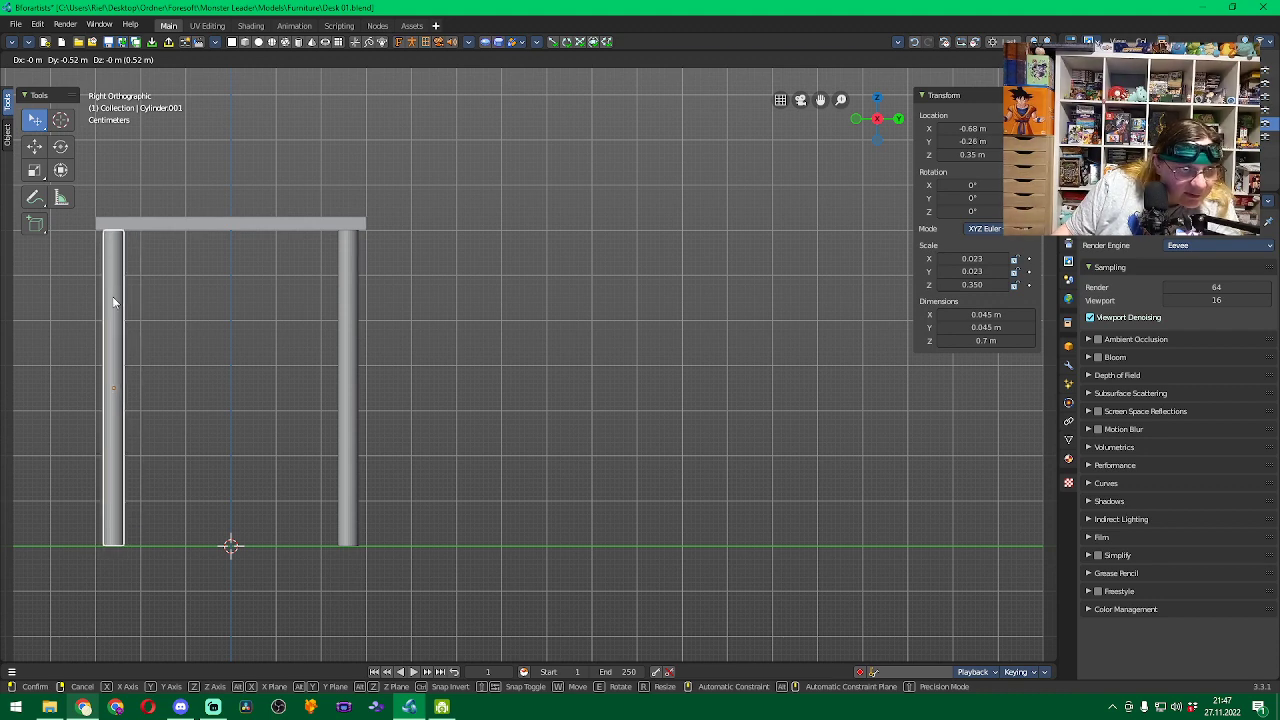
left_click(113, 297)
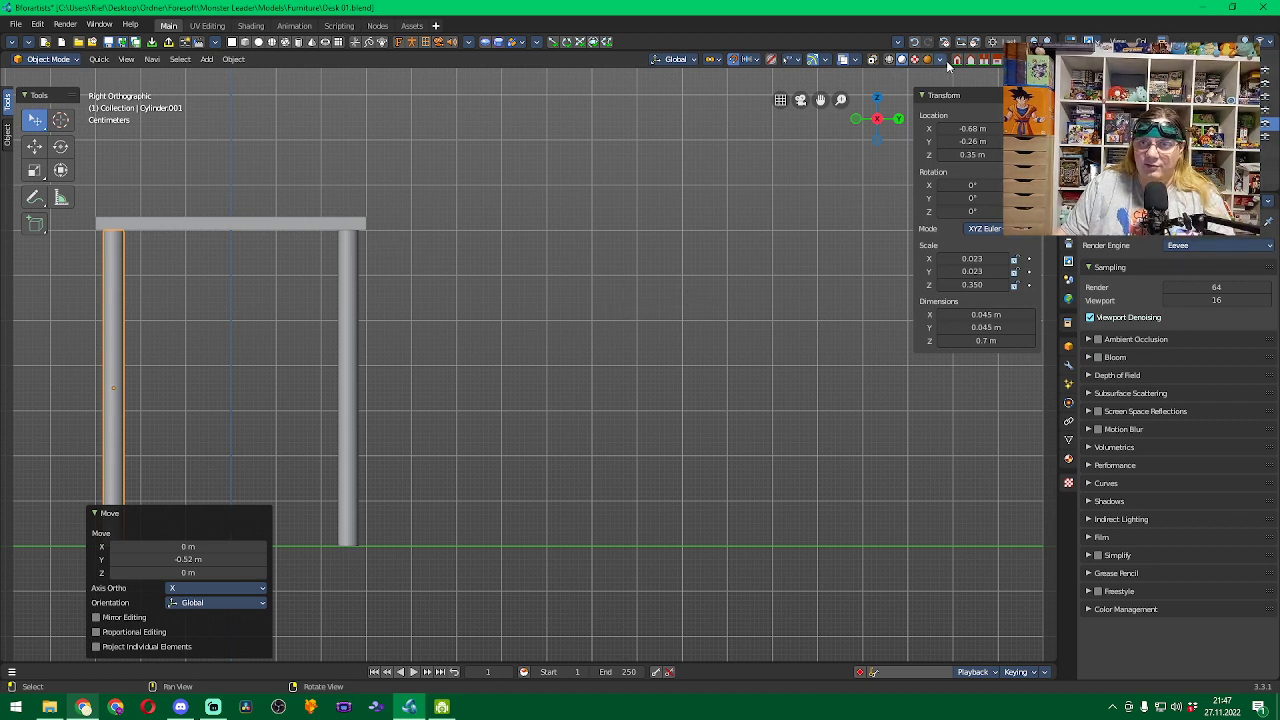
Examine the two legs and the underside of the desktop from the front and from below.
middle_click_drag(428, 296, 521, 256, "shift")
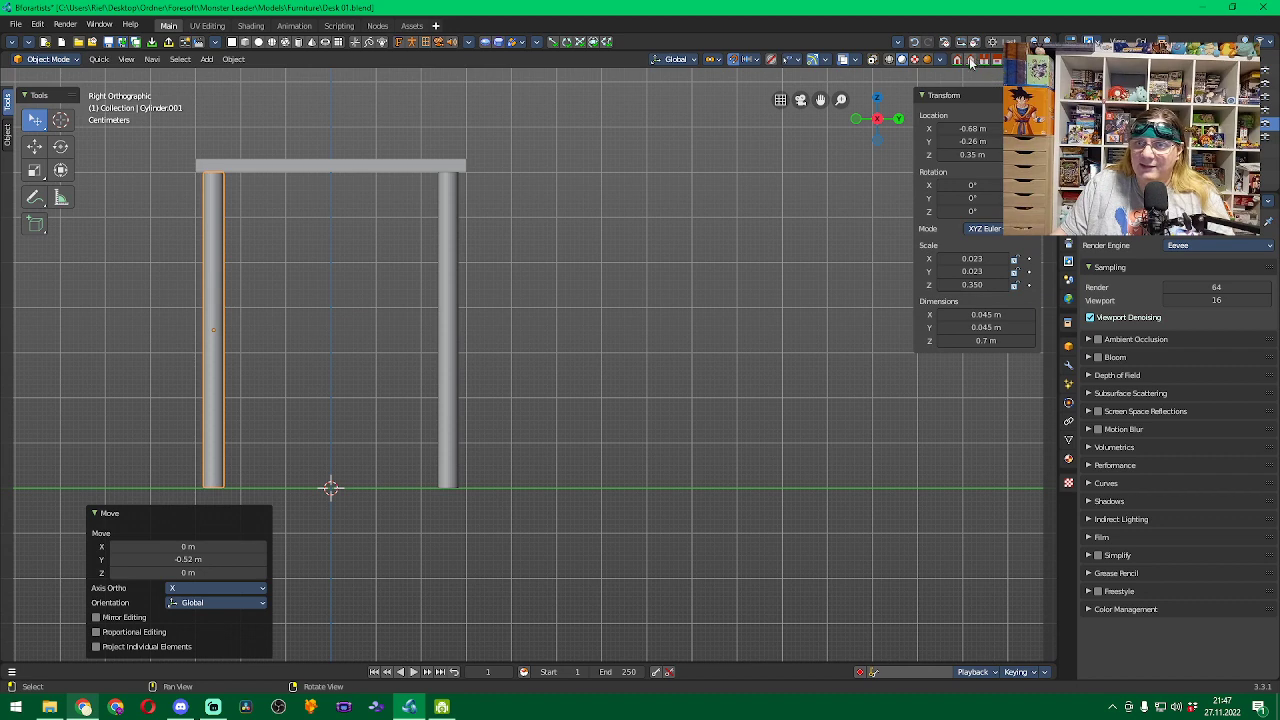
key("KP_4")
key("KP_1")
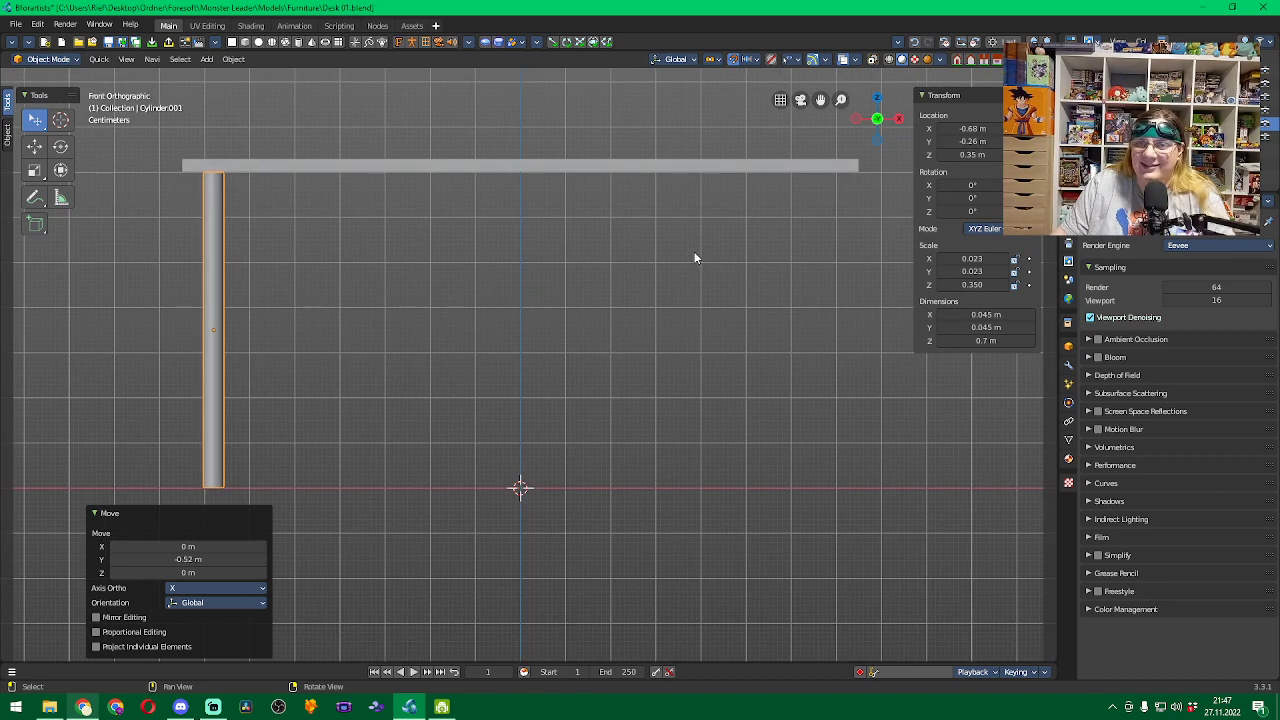
middle_click_drag(694, 257, 614, 240, "shift")
scroll(594, 245, "down", 1)
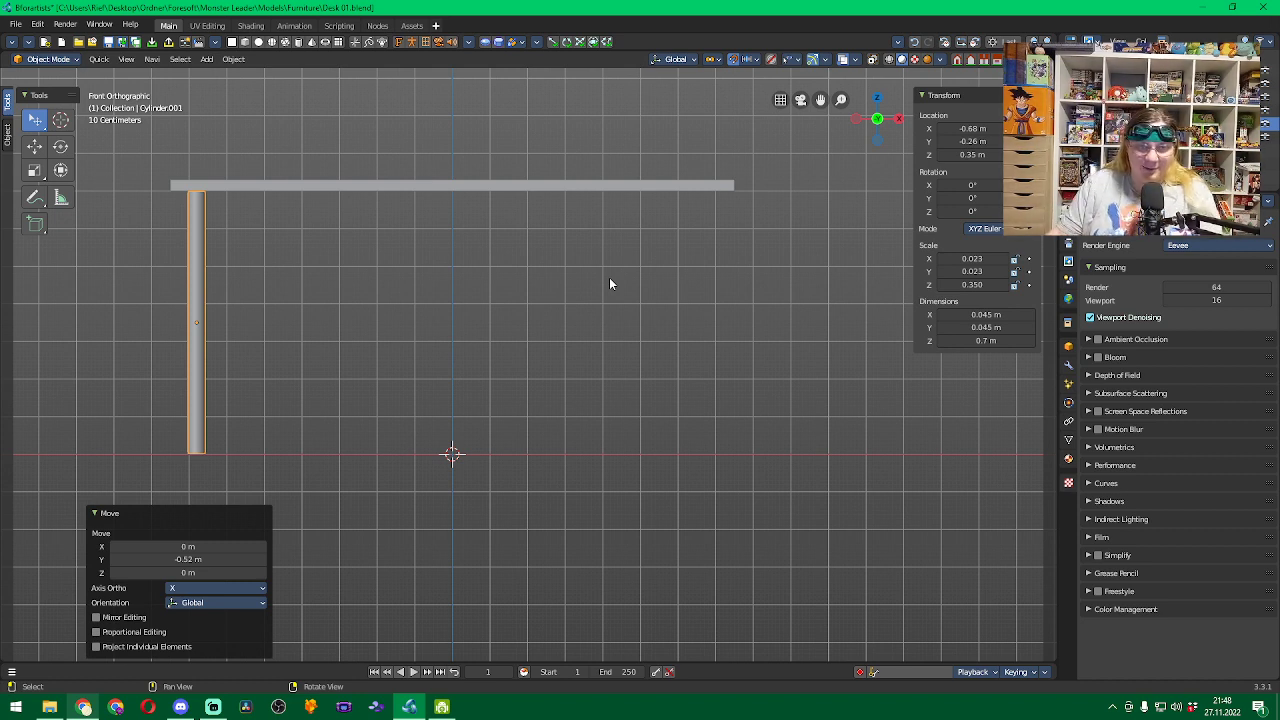
left_click(556, 305)
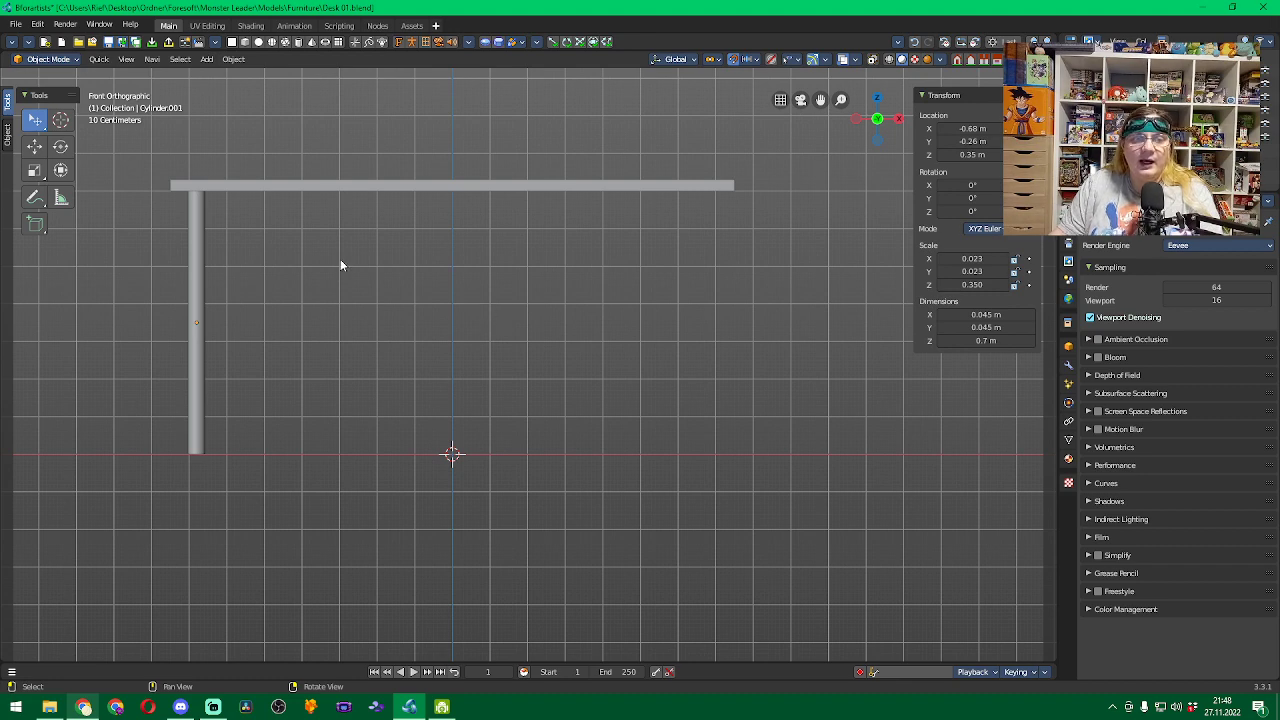
middle_click_drag(340, 263, 397, 203, "shift")
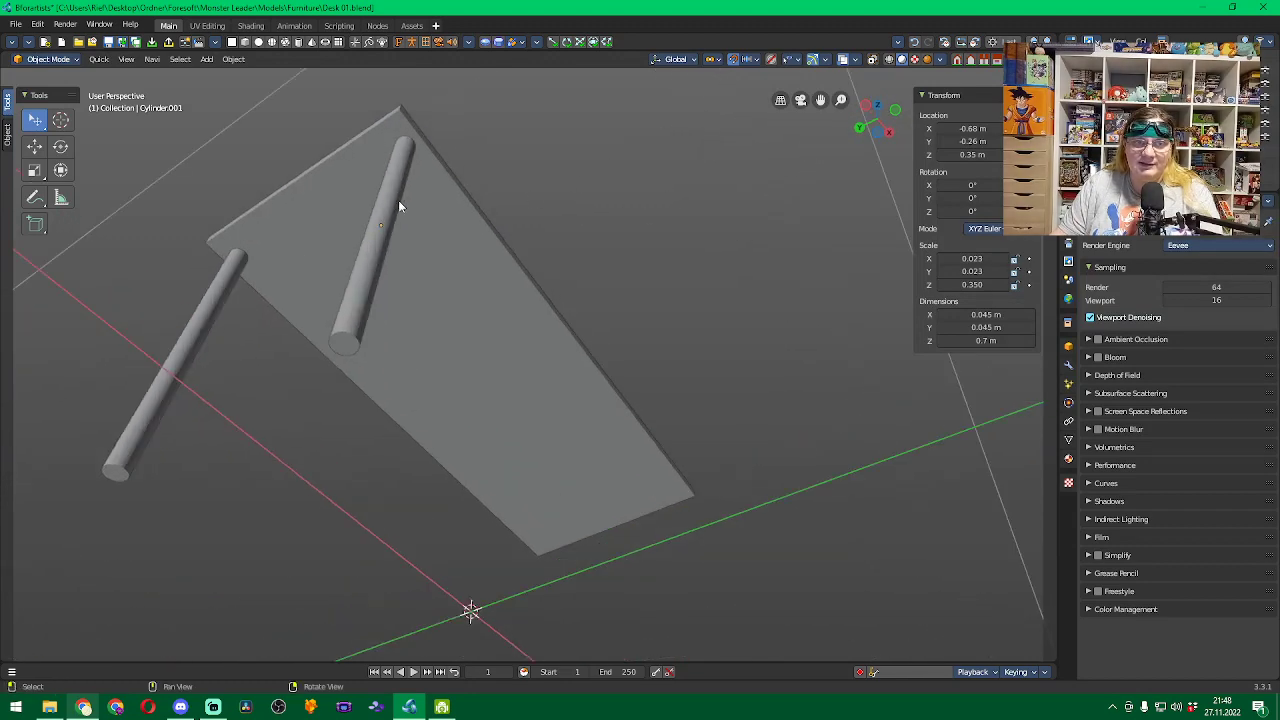
scroll(397, 170, "up", 5)
middle_click_drag(327, 150, 461, 392)
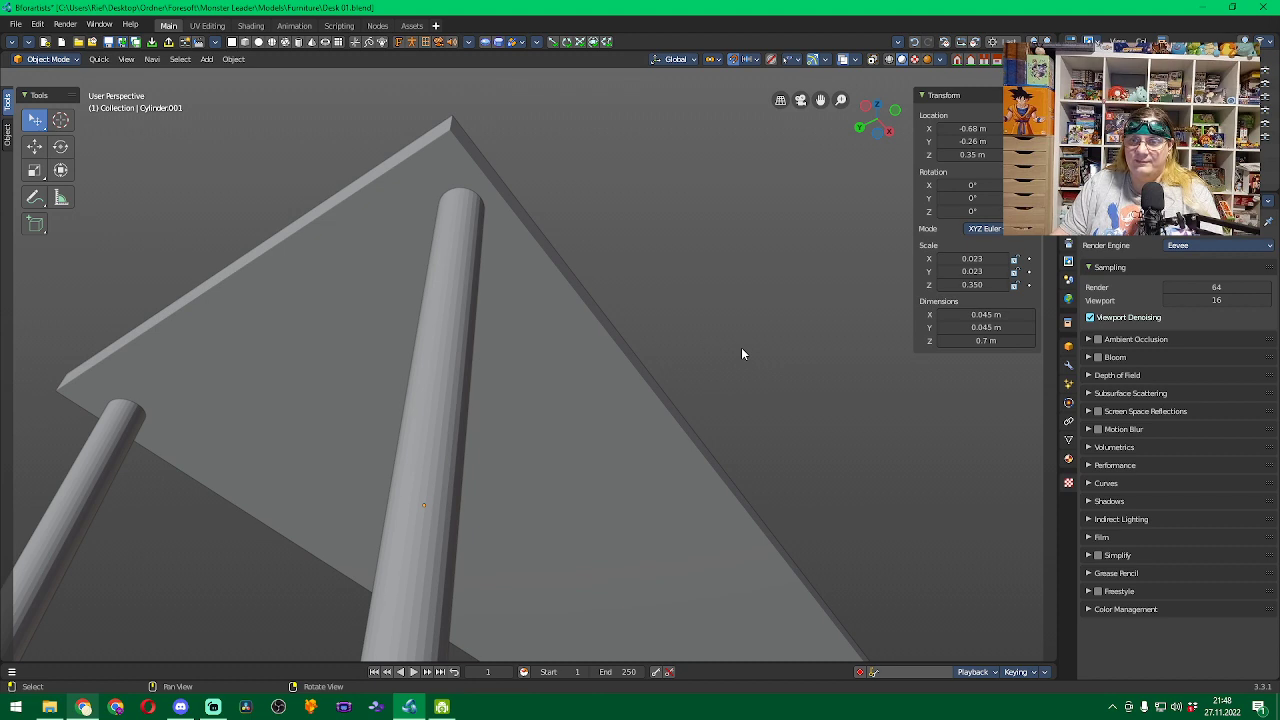
View the whole desk straight from the front, with the desktop and leg both in frame.
middle_click_drag(608, 269, 551, 217)
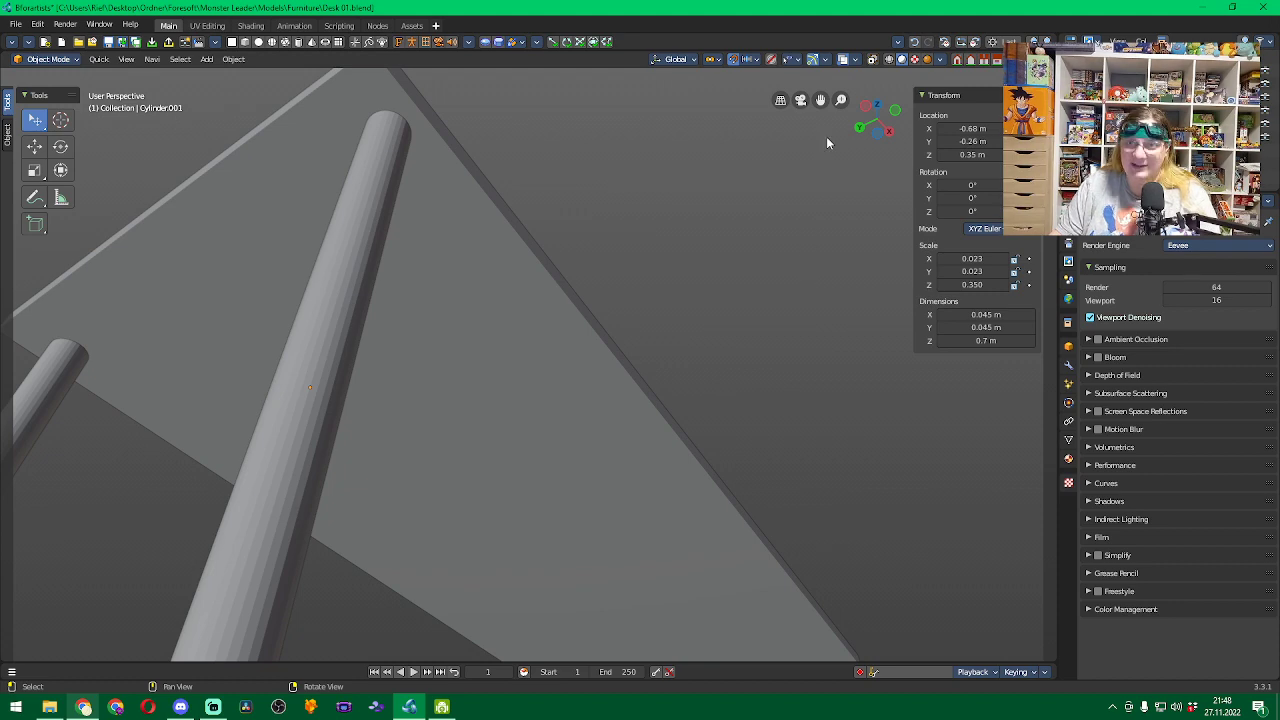
key("KP_1")
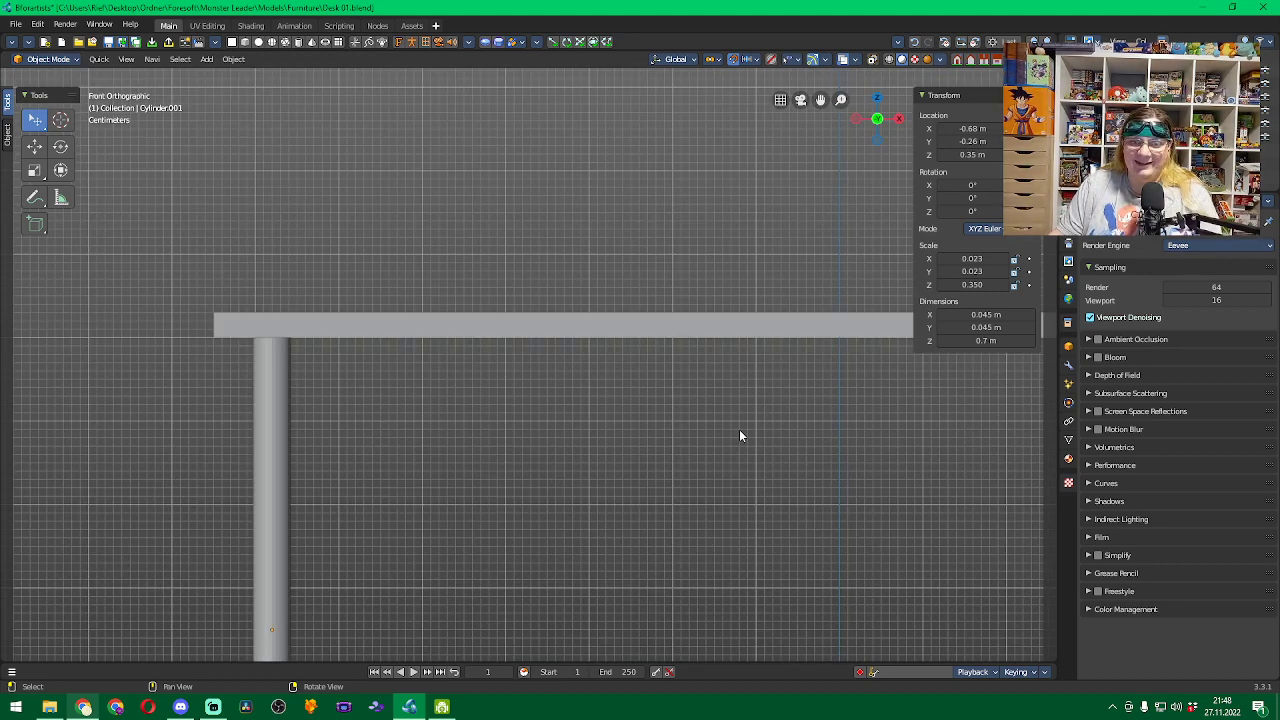
scroll(739, 429, "down", 2)
middle_click_drag(731, 423, 594, 316, "shift")
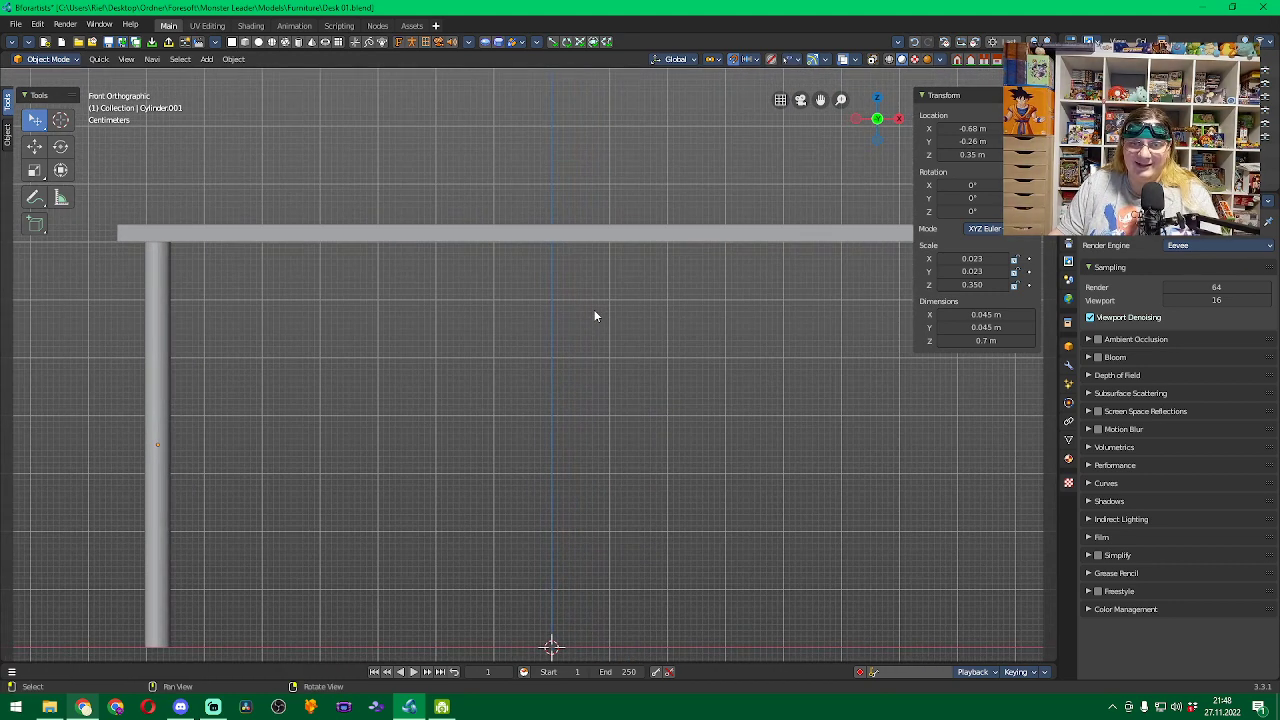
scroll(694, 351, "down", 1)
middle_click_drag(694, 351, 626, 346, "shift")
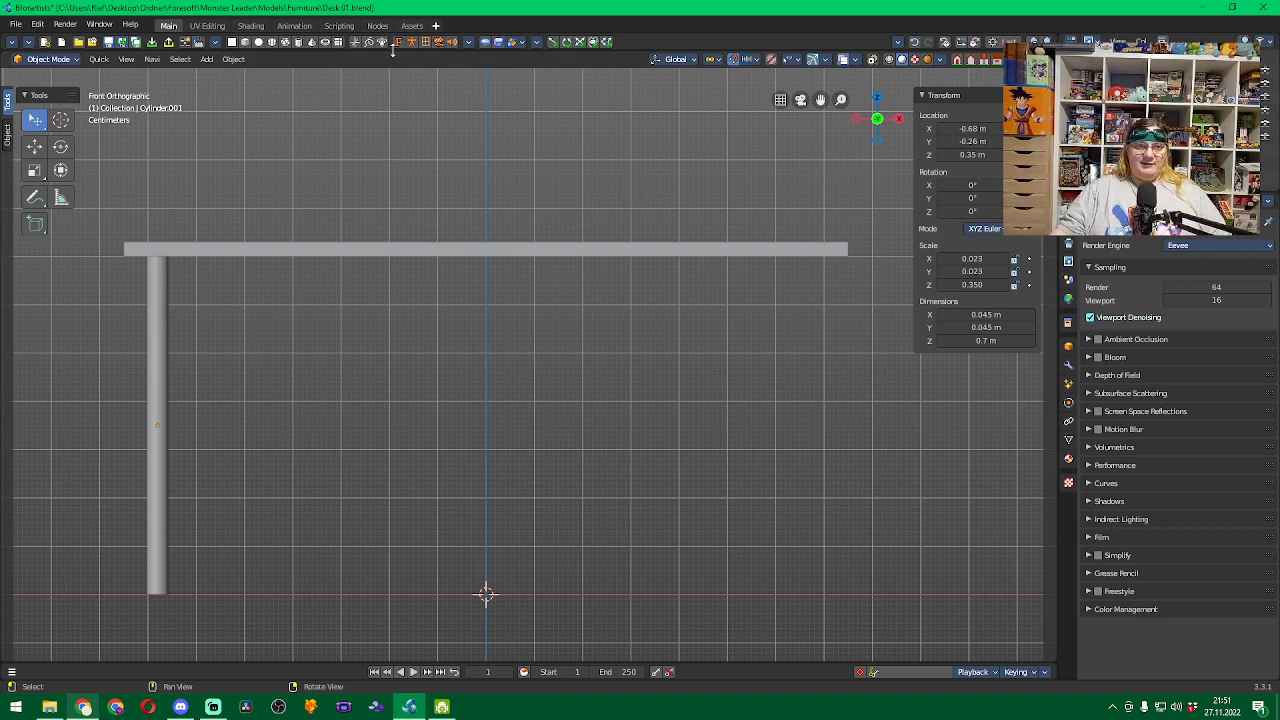
left_click(338, 42)
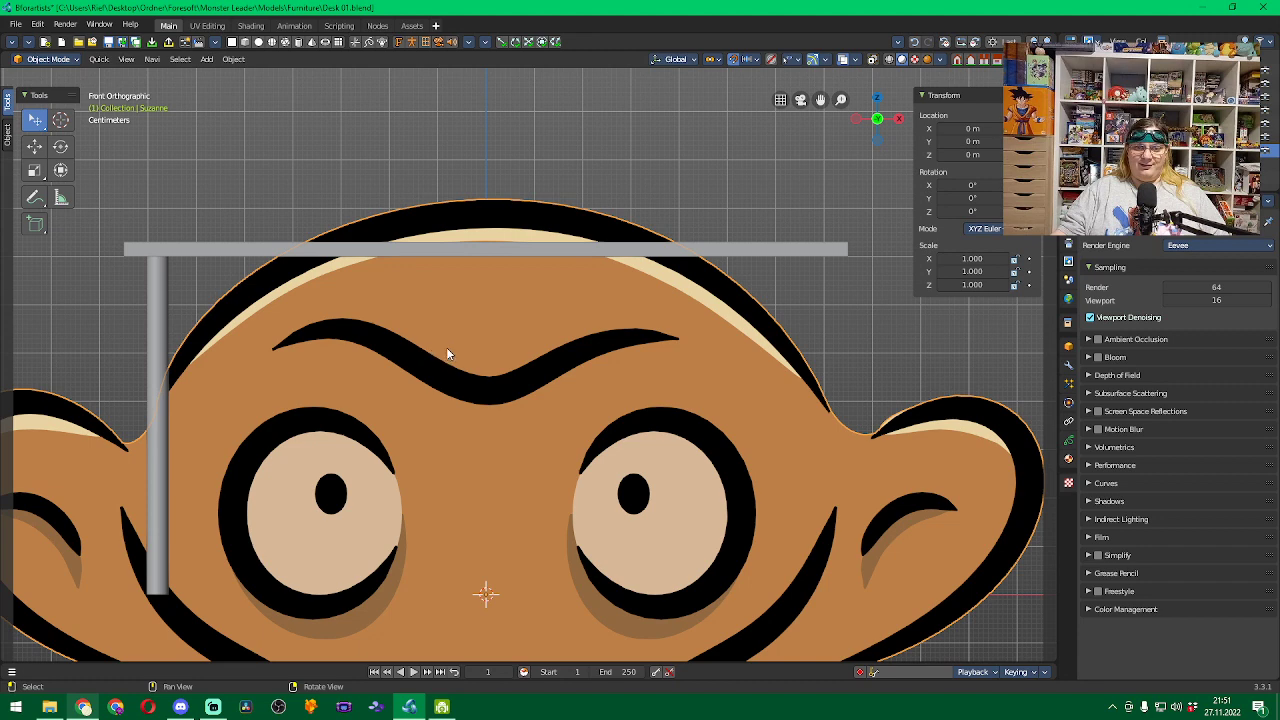
scroll(446, 347, "down", 7)
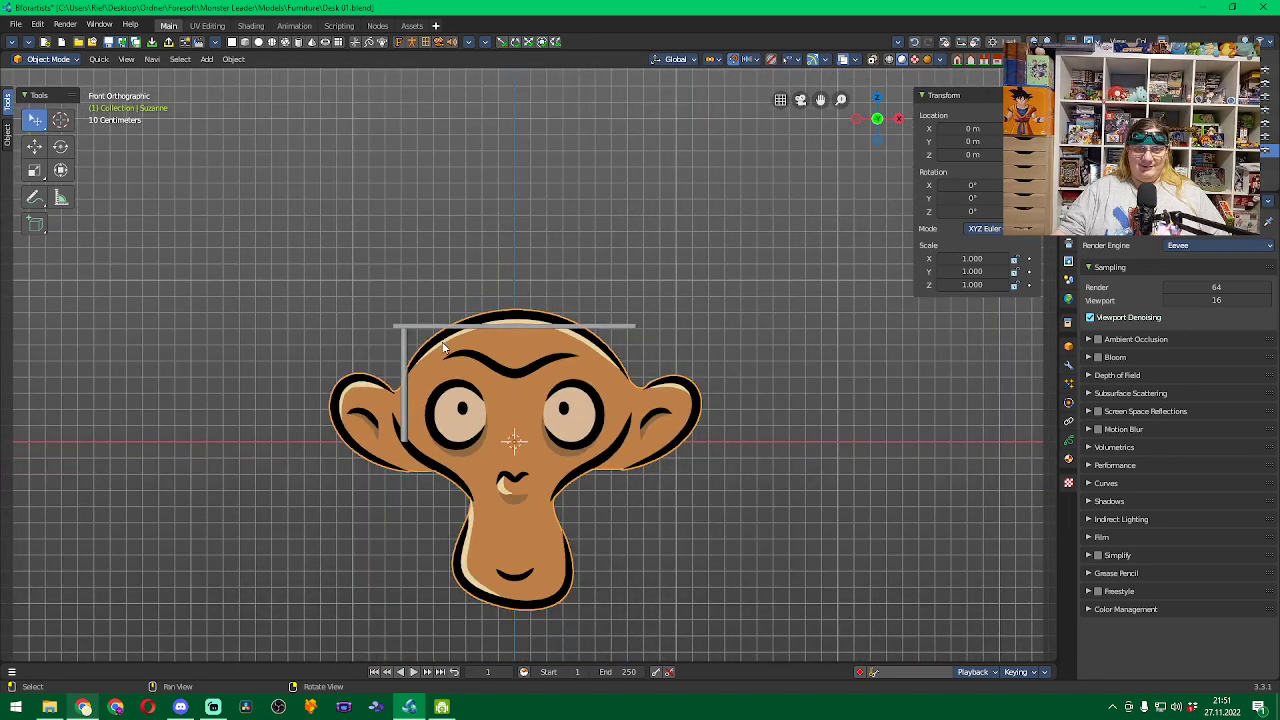
scroll(446, 347, "up", 4)
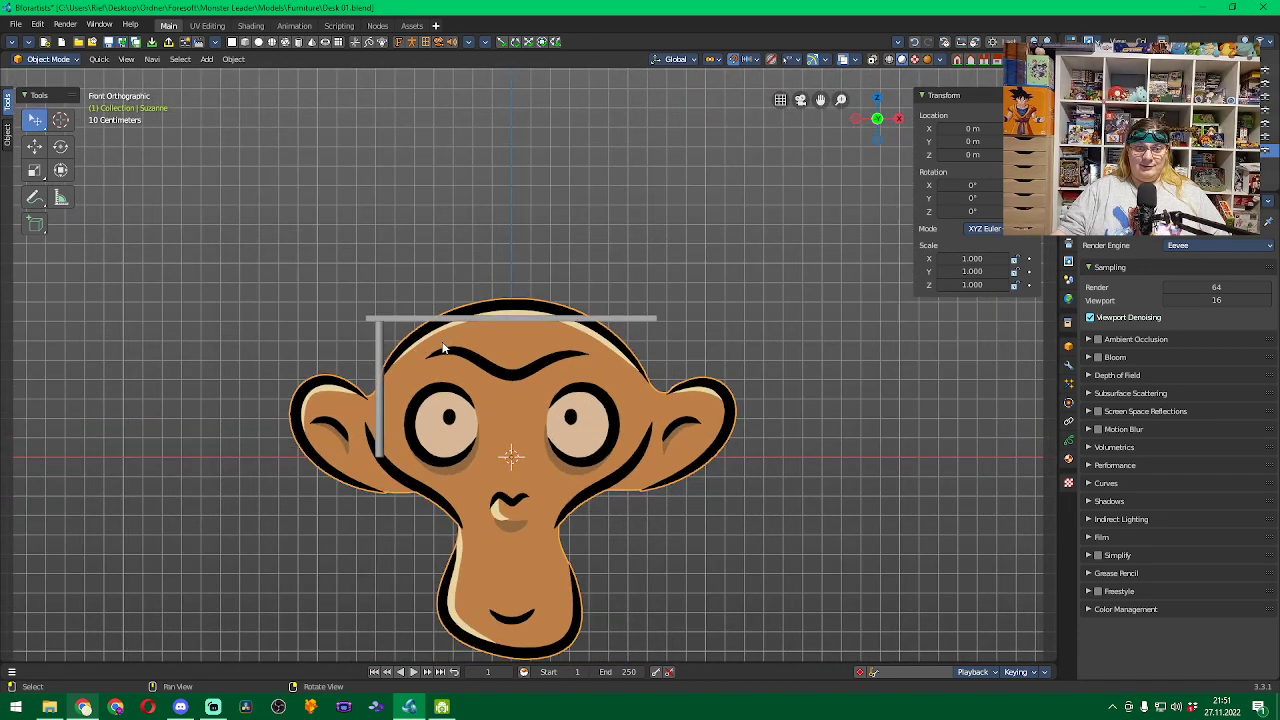
key("ctrl+z")
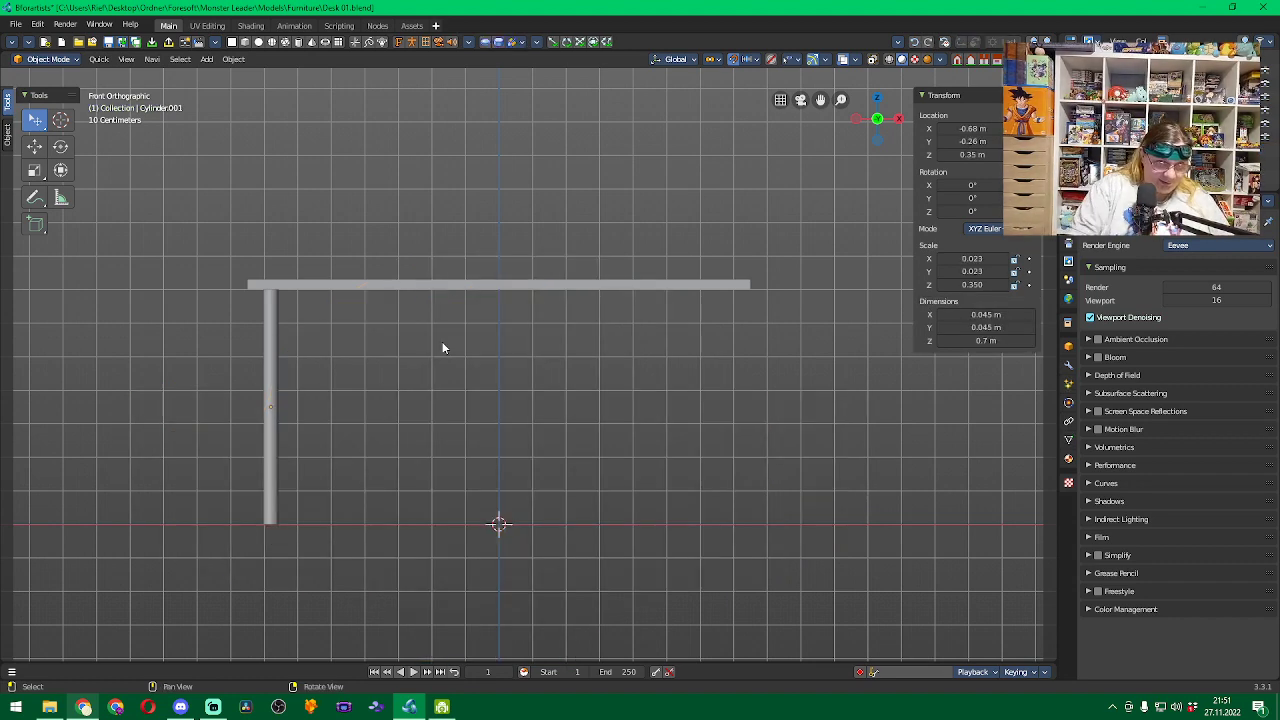
Add a new cube to the desk scene at the world origin.
scroll(443, 347, "up", 2)
scroll(443, 347, "up", 1)
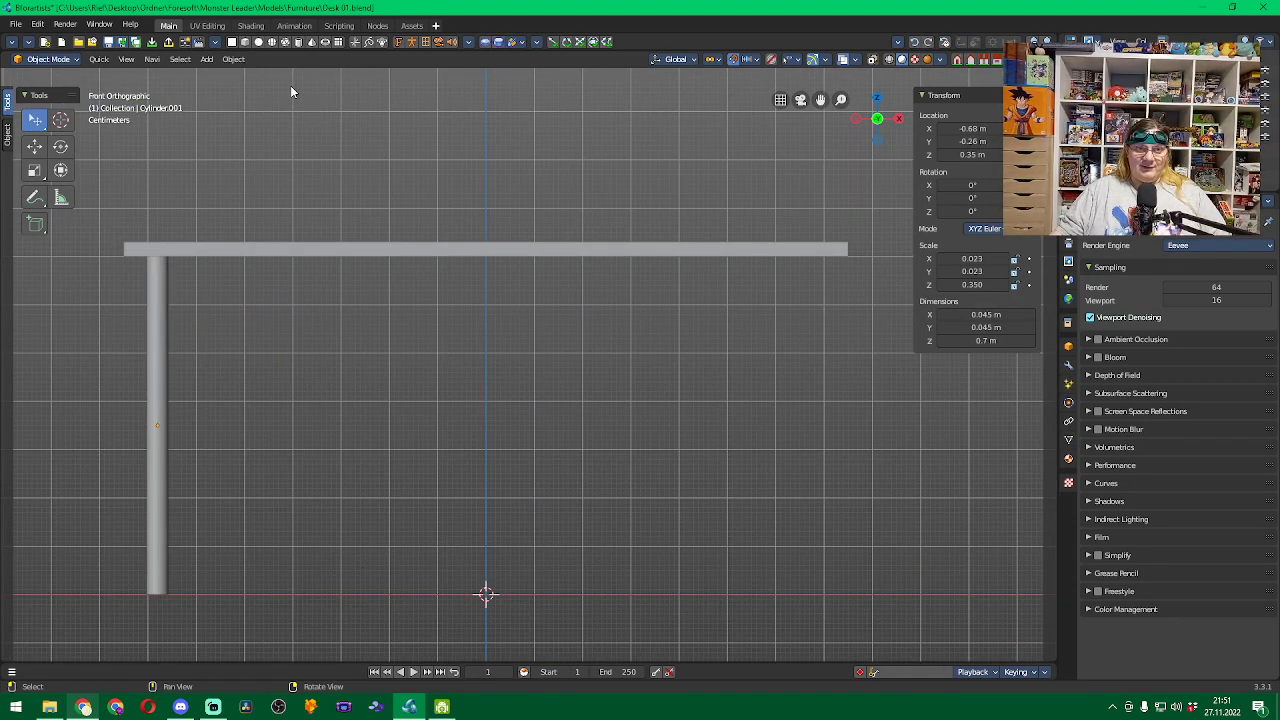
left_click(246, 43)
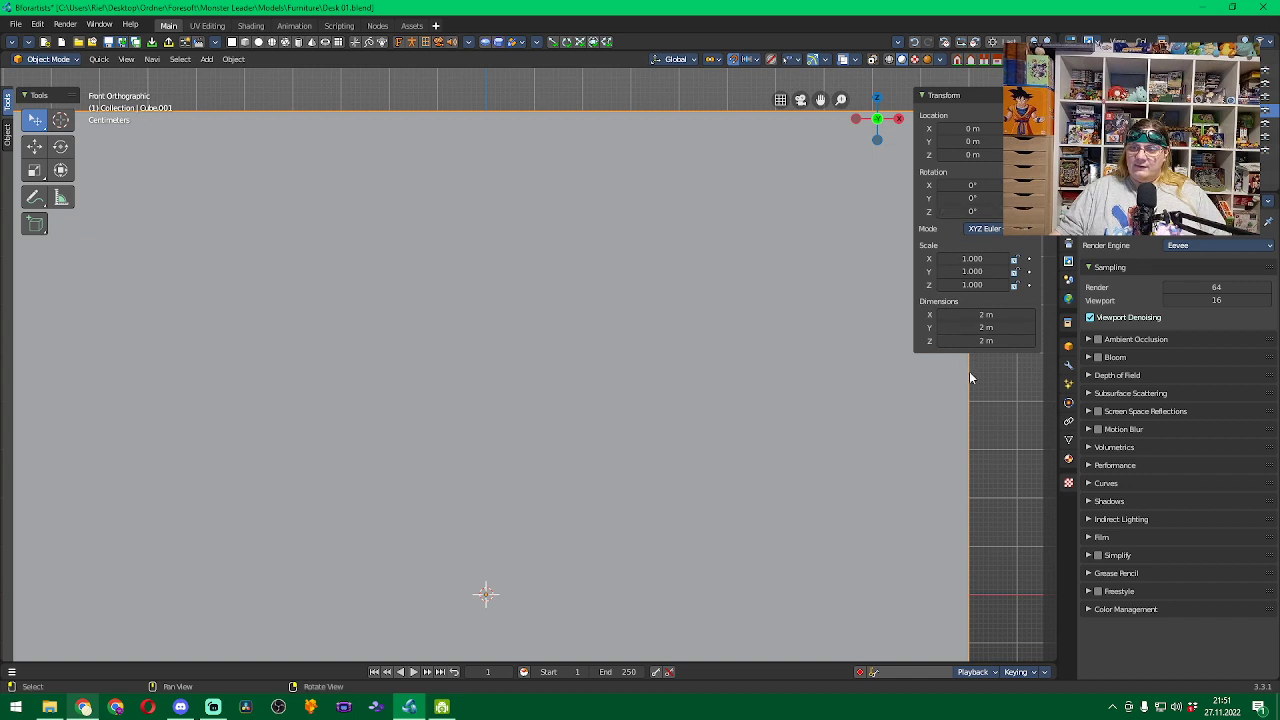
left_click(980, 341)
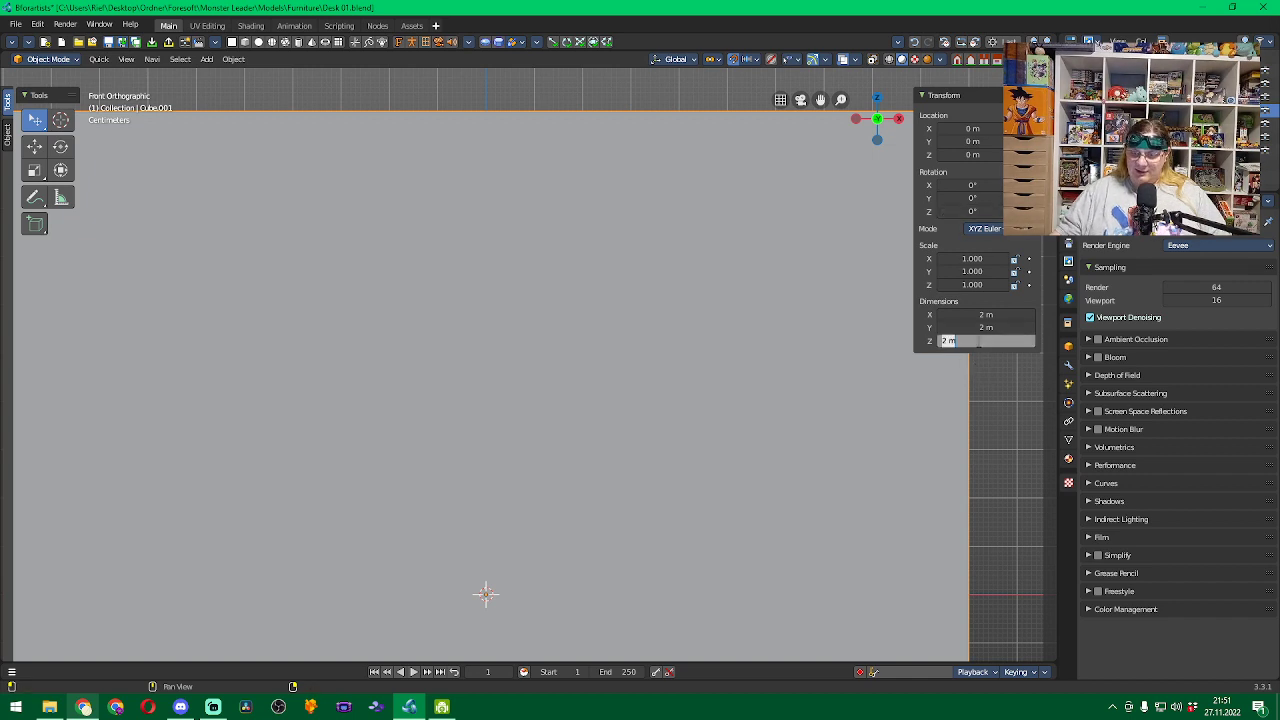
type("3")
type("5")
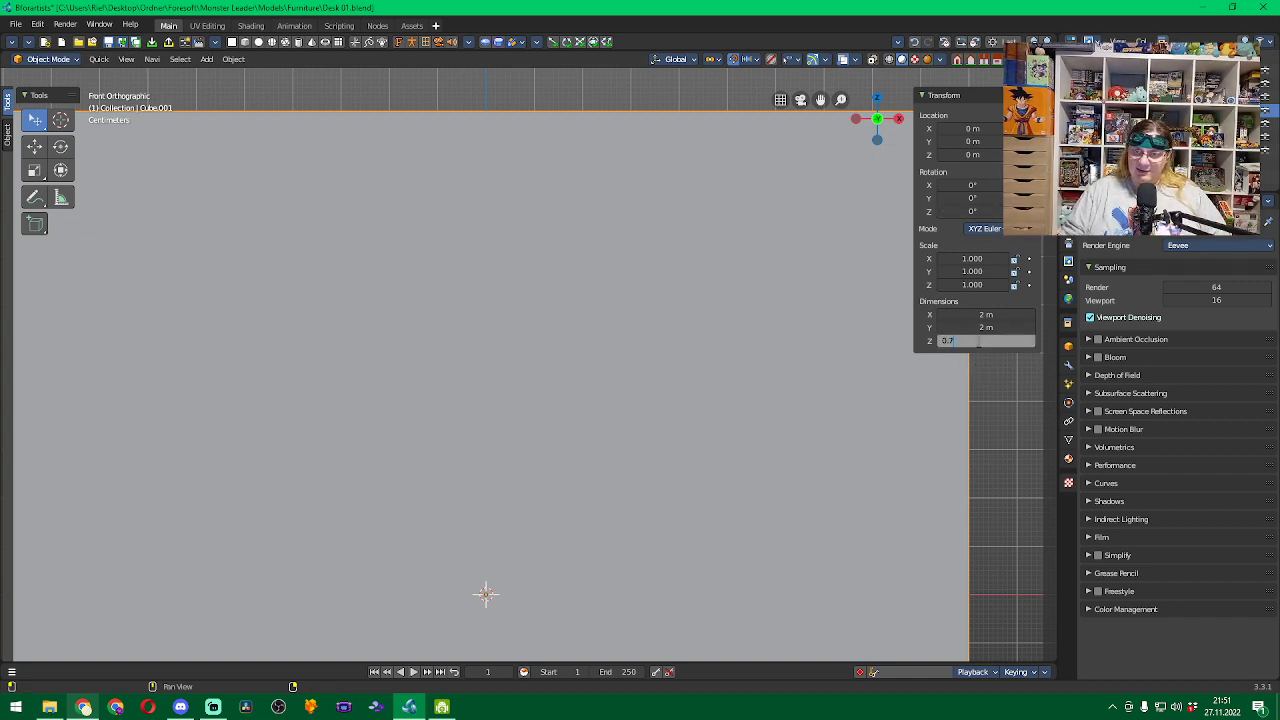
key("Return")
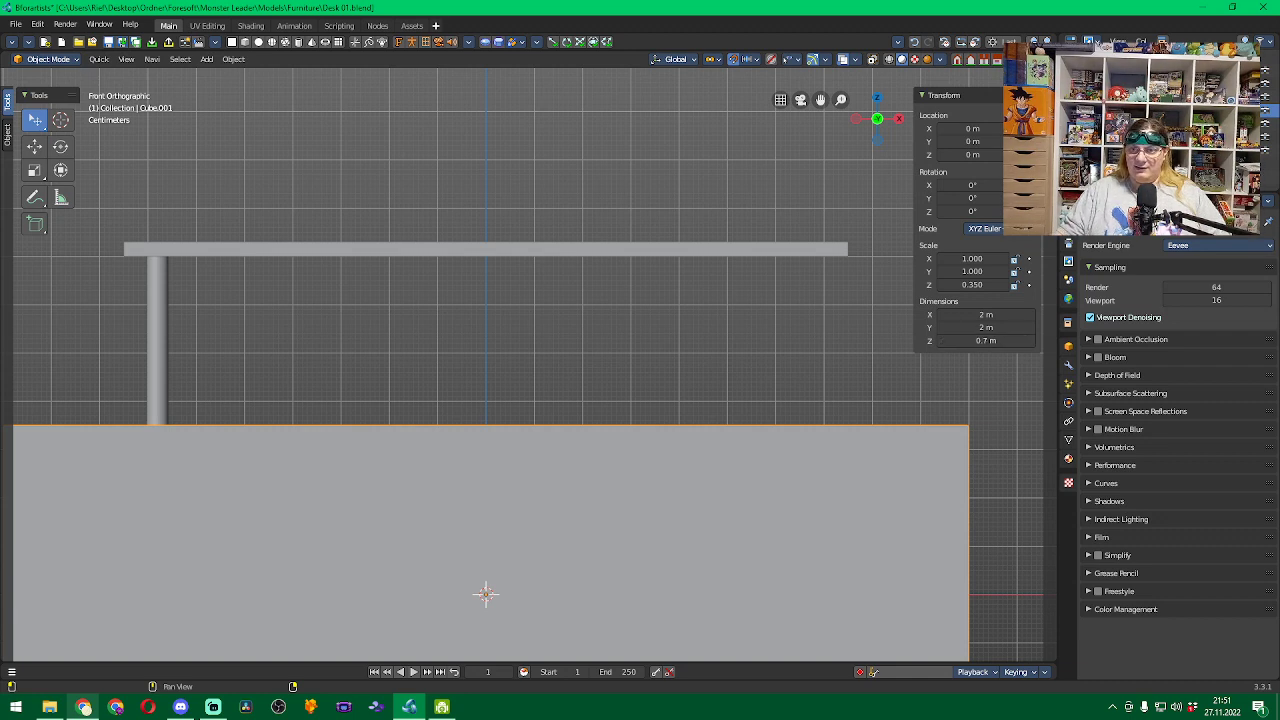
left_click(975, 155)
type("0.7")
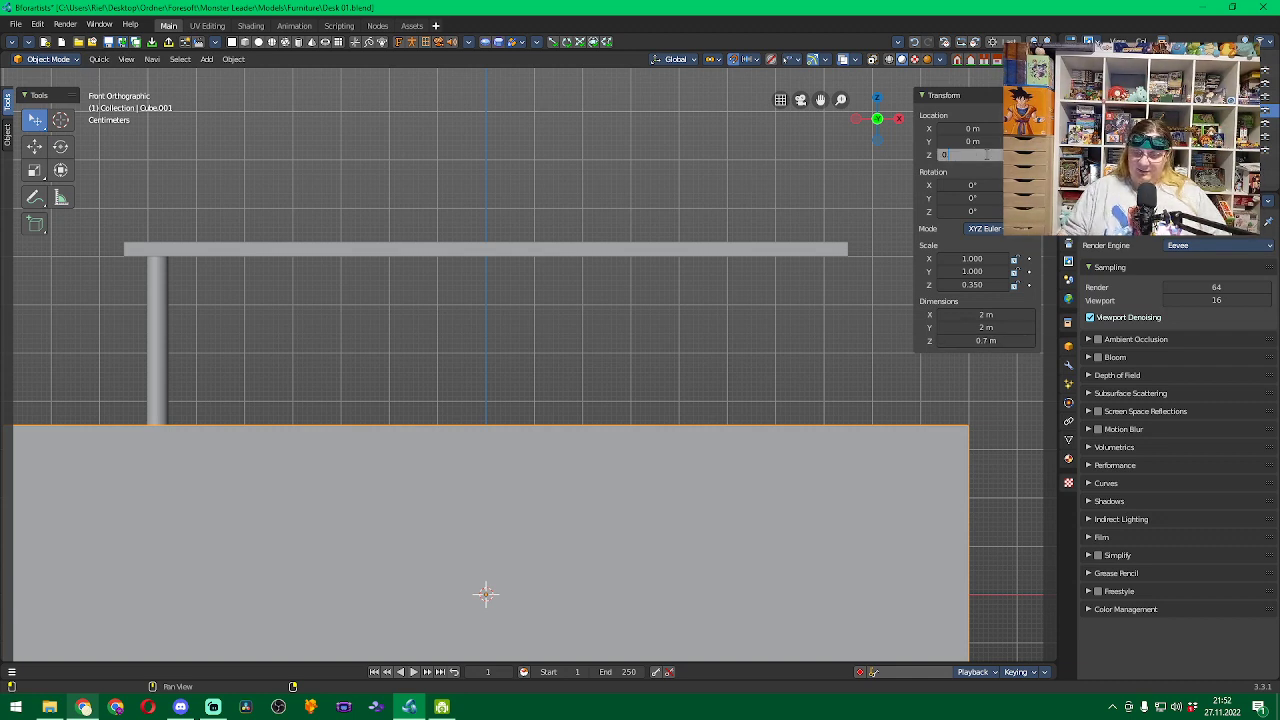
key("Return")
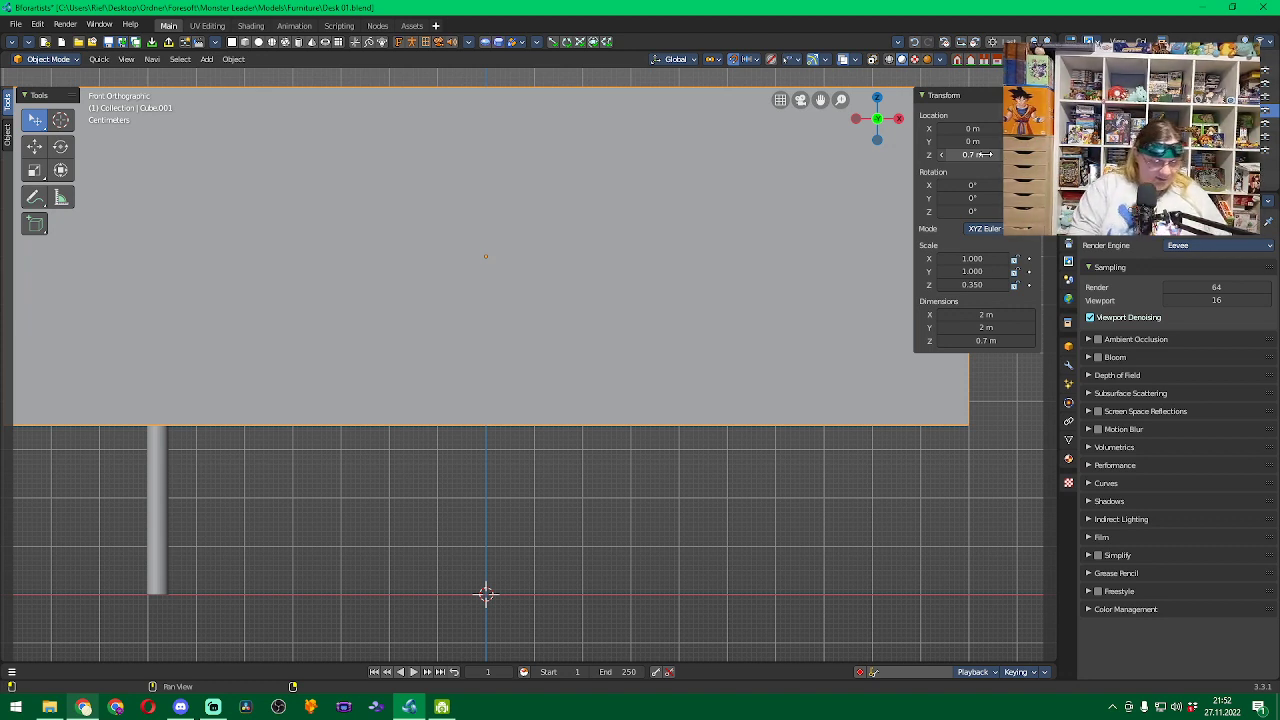
key("ctrl+z")
key("ctrl+z")
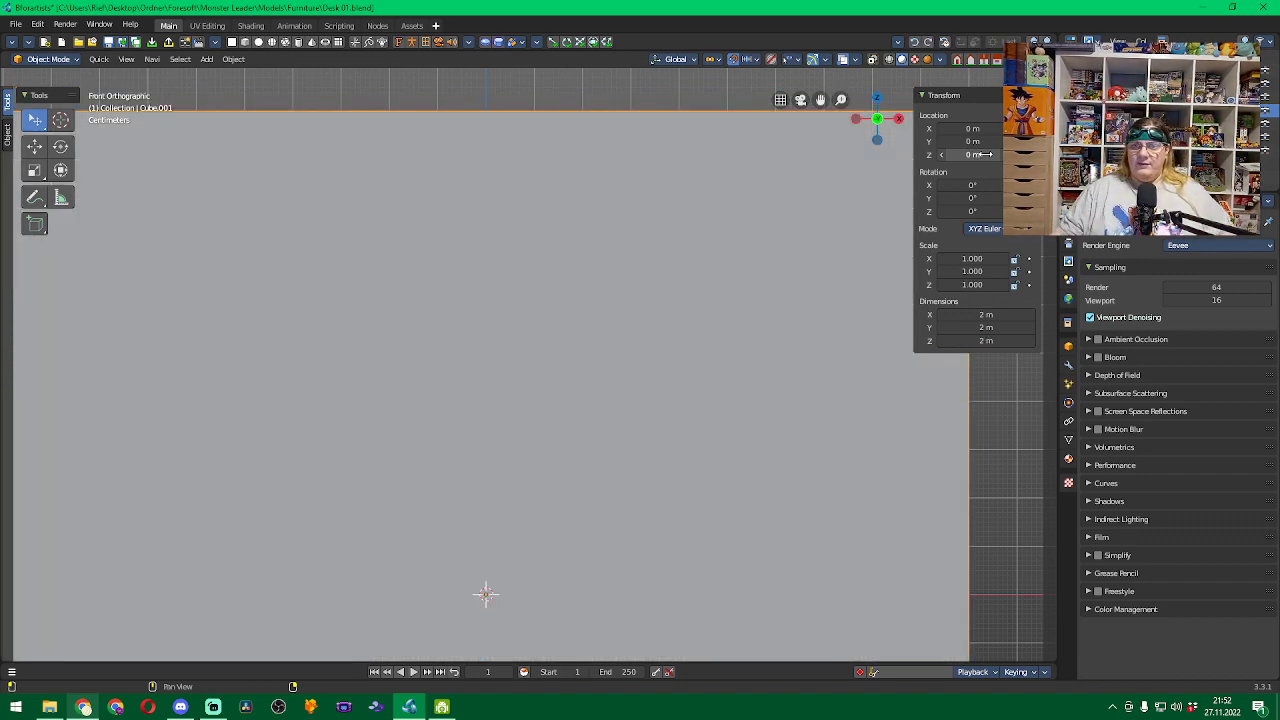
Set the new cube's Z dimension to 0.7 m and its Z location to 0.35 m.
left_click(985, 341)
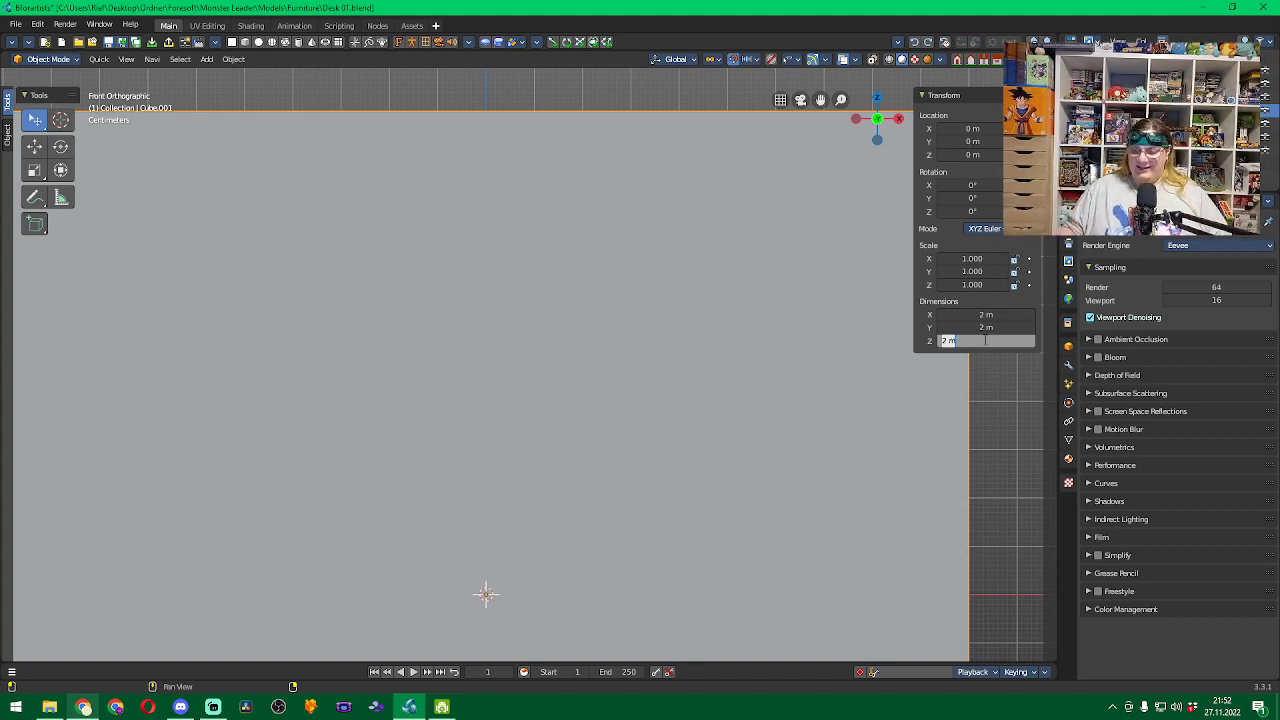
type("3.7")
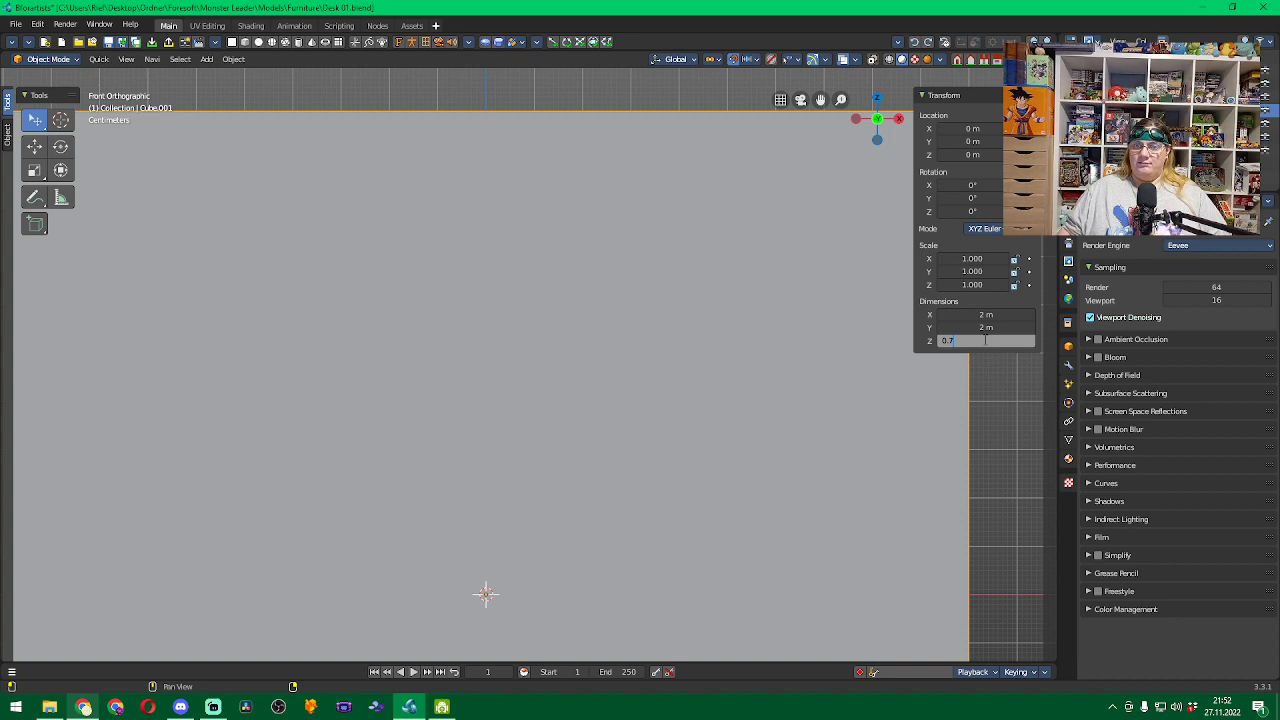
key("Return")
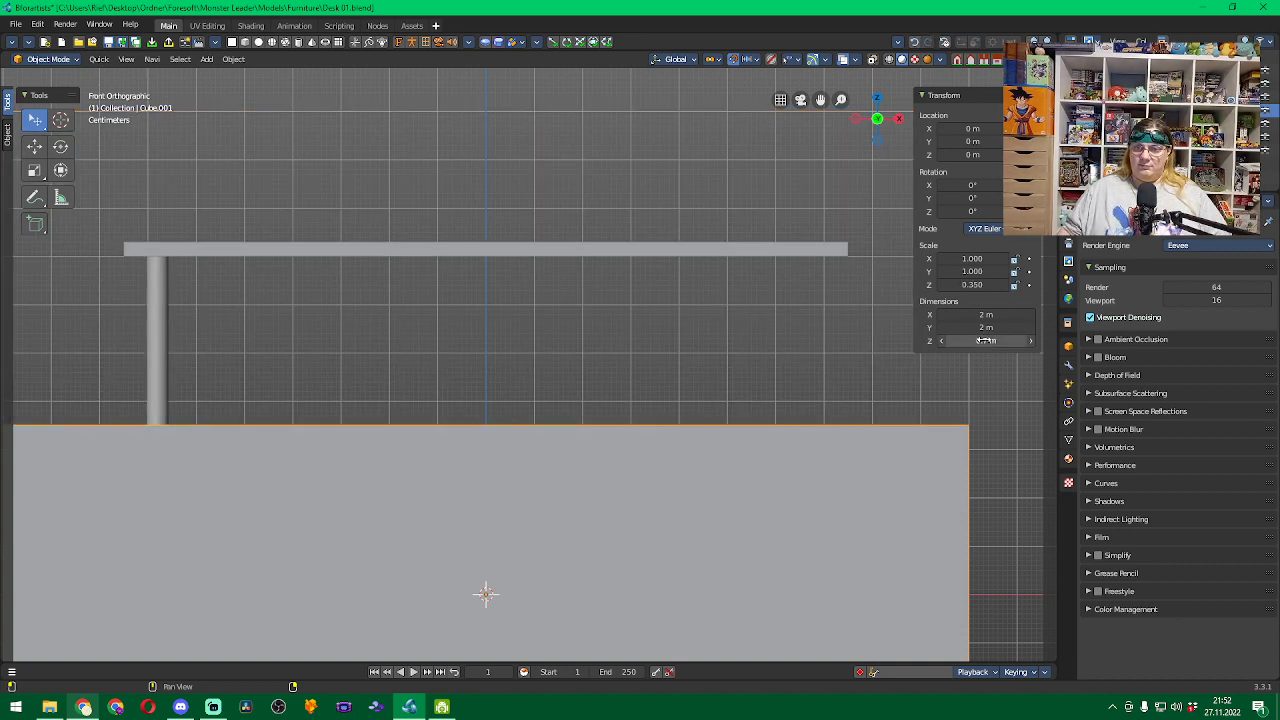
left_click(982, 155)
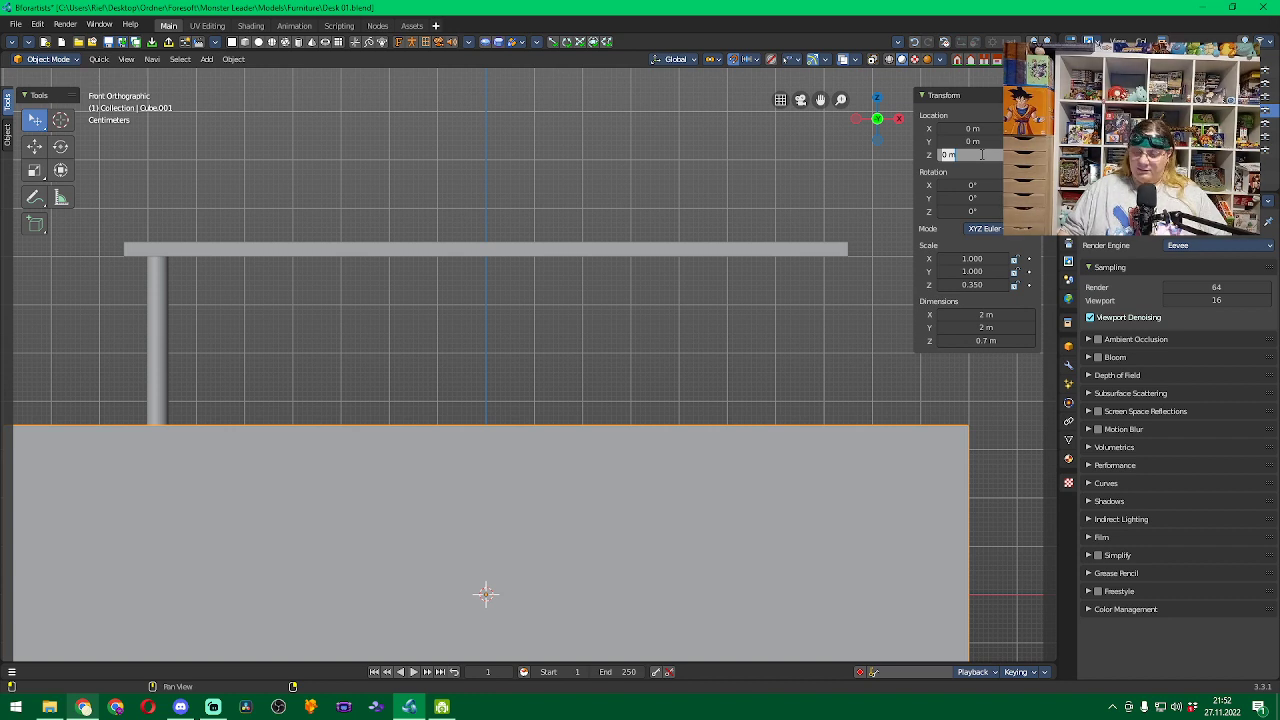
type("0.35")
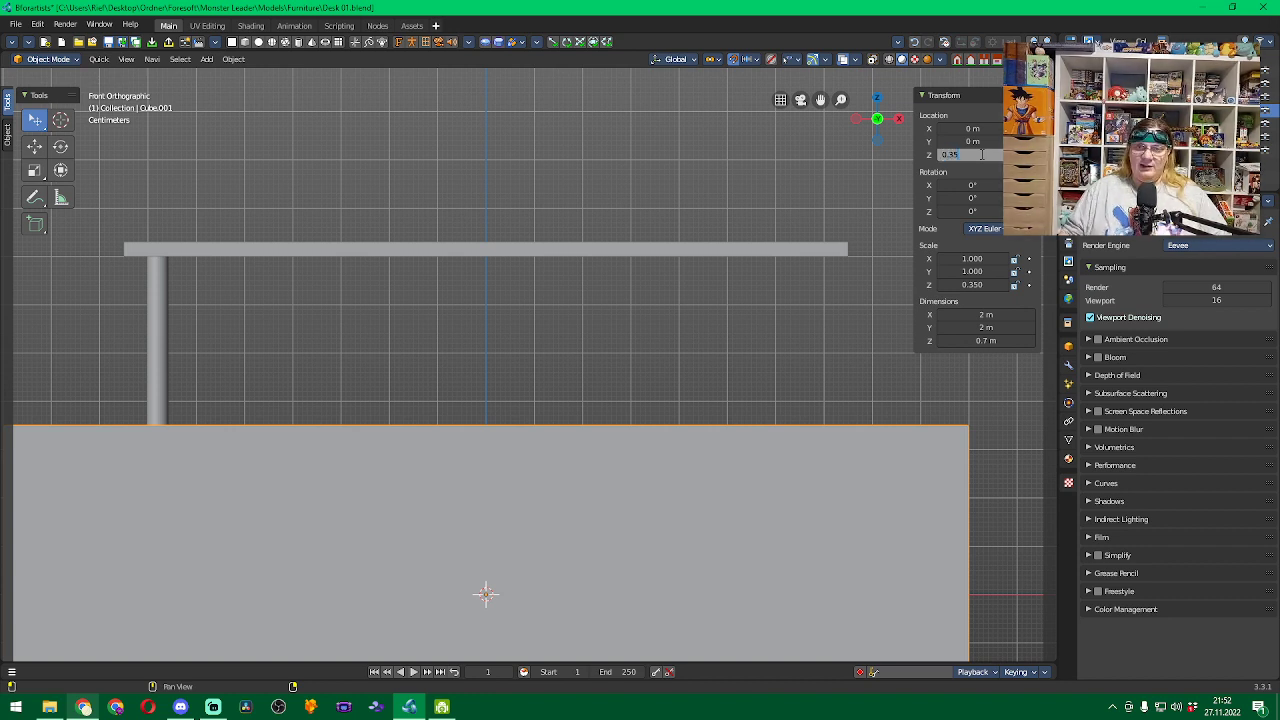
key("Return")
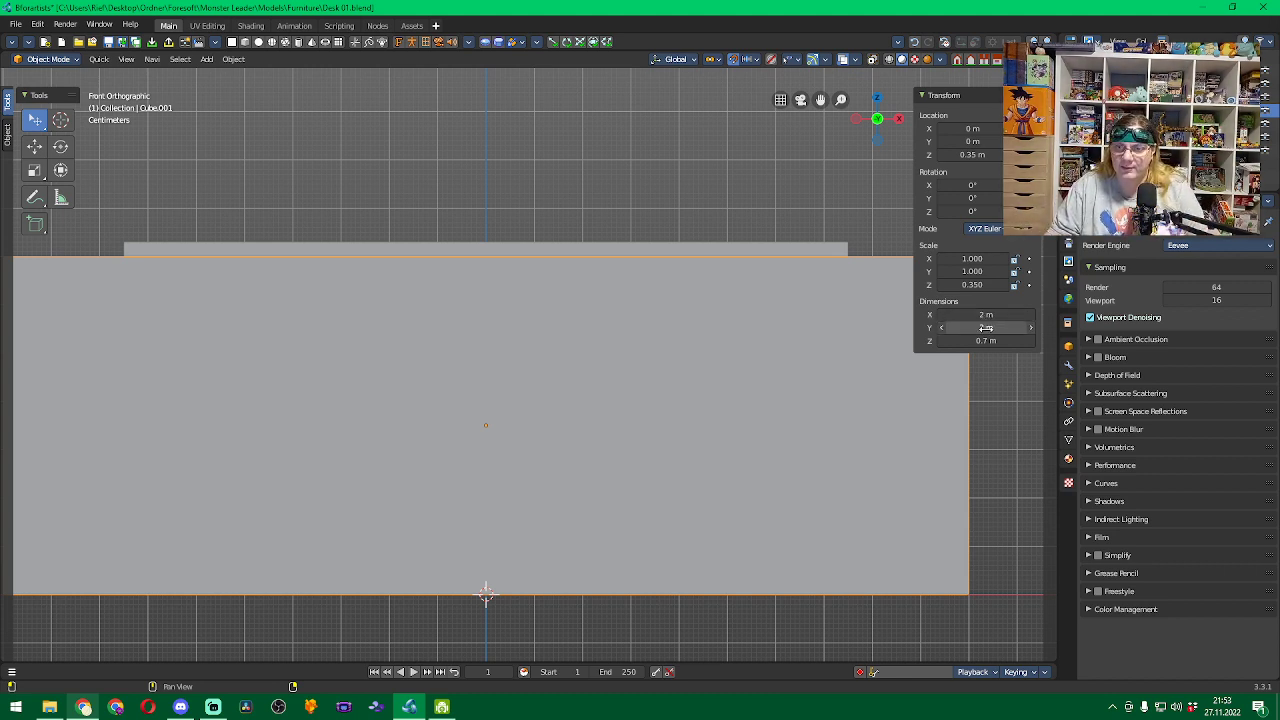
Set the cube's Y dimension to 0.6 m and its X dimension to 0.4 m.
left_click(987, 327)
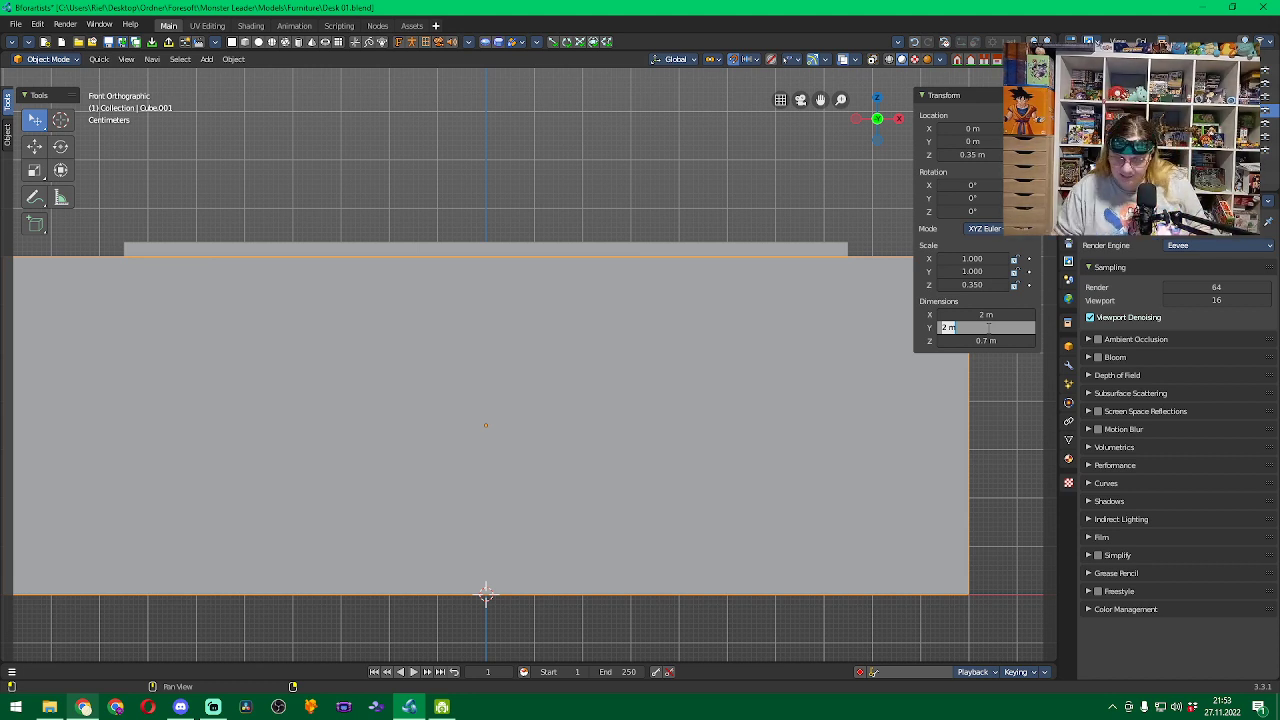
type("0.6")
key("Return")
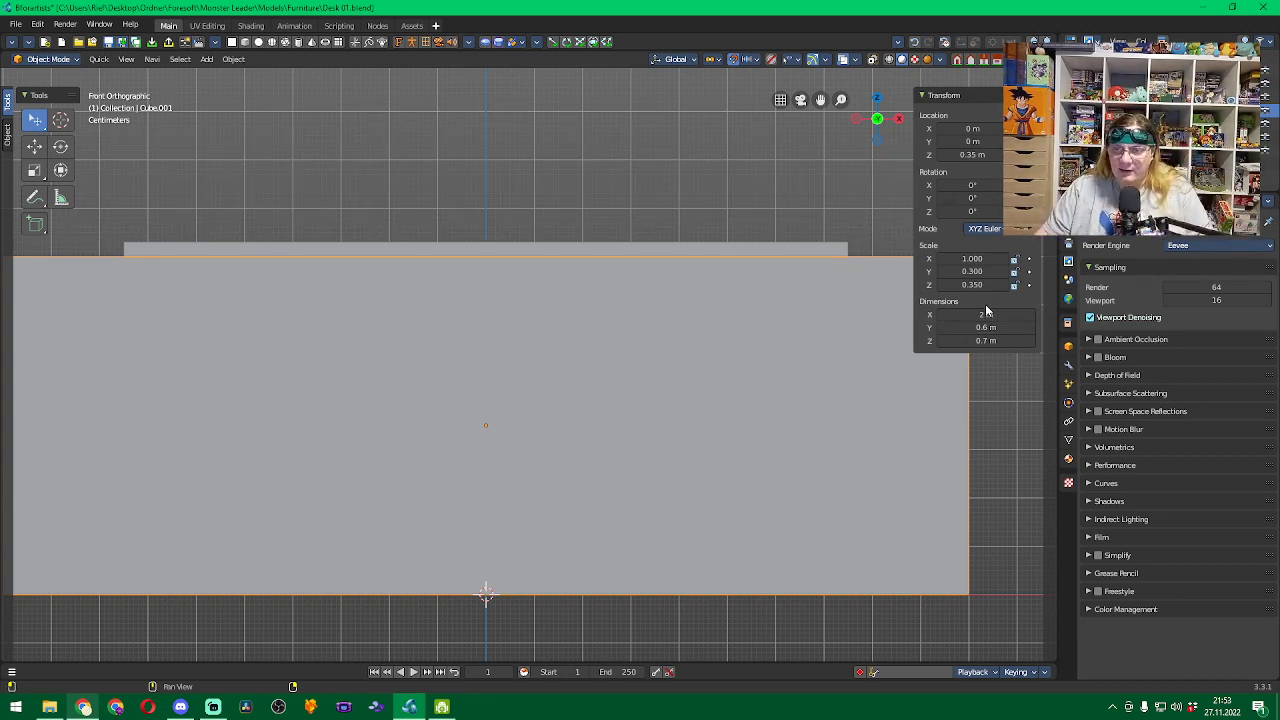
left_click(986, 314)
type("0.")
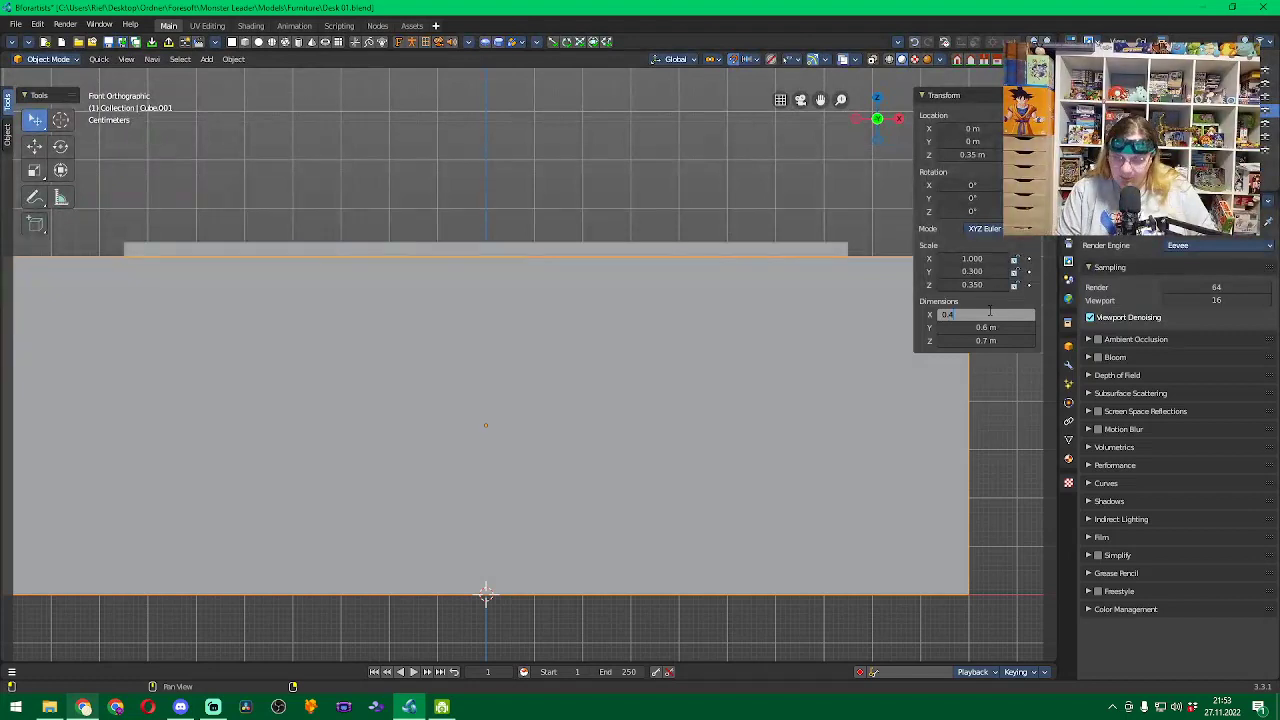
type("4")
key("Return")
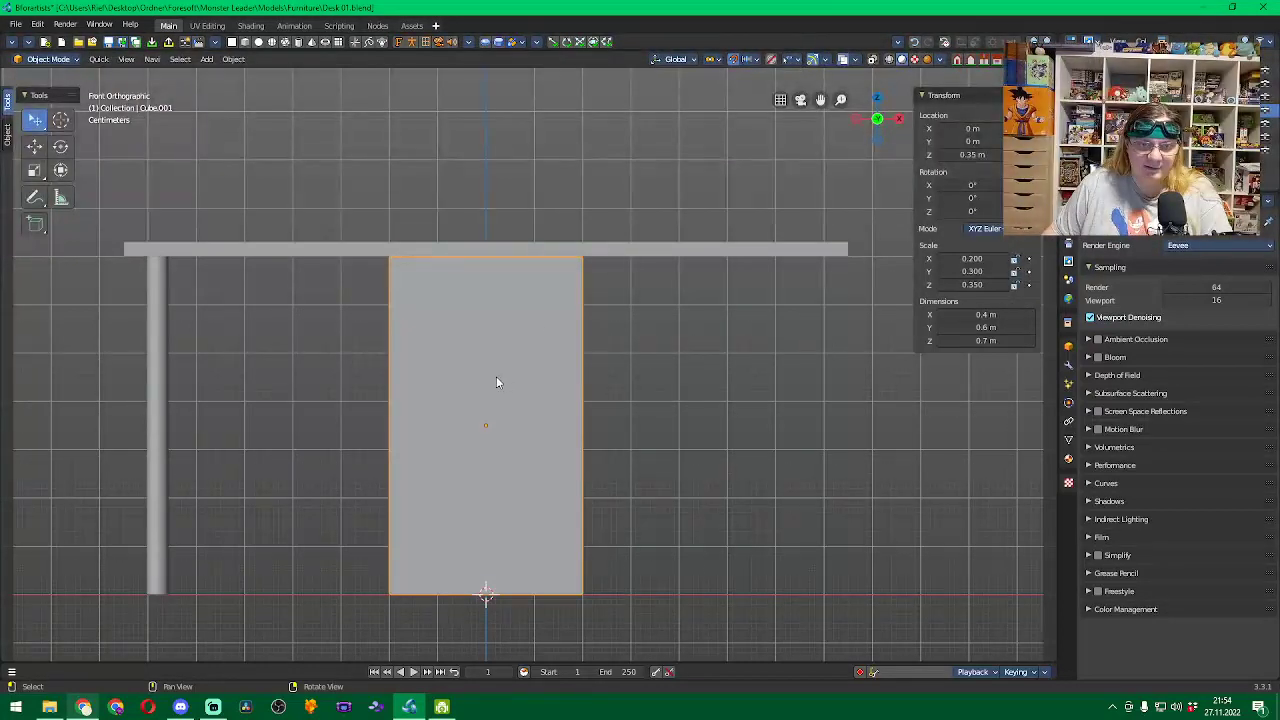
Move the cabinet block 0.55 m along X so its outer side is flush with the desktop's end opposite the legs.
key("g")
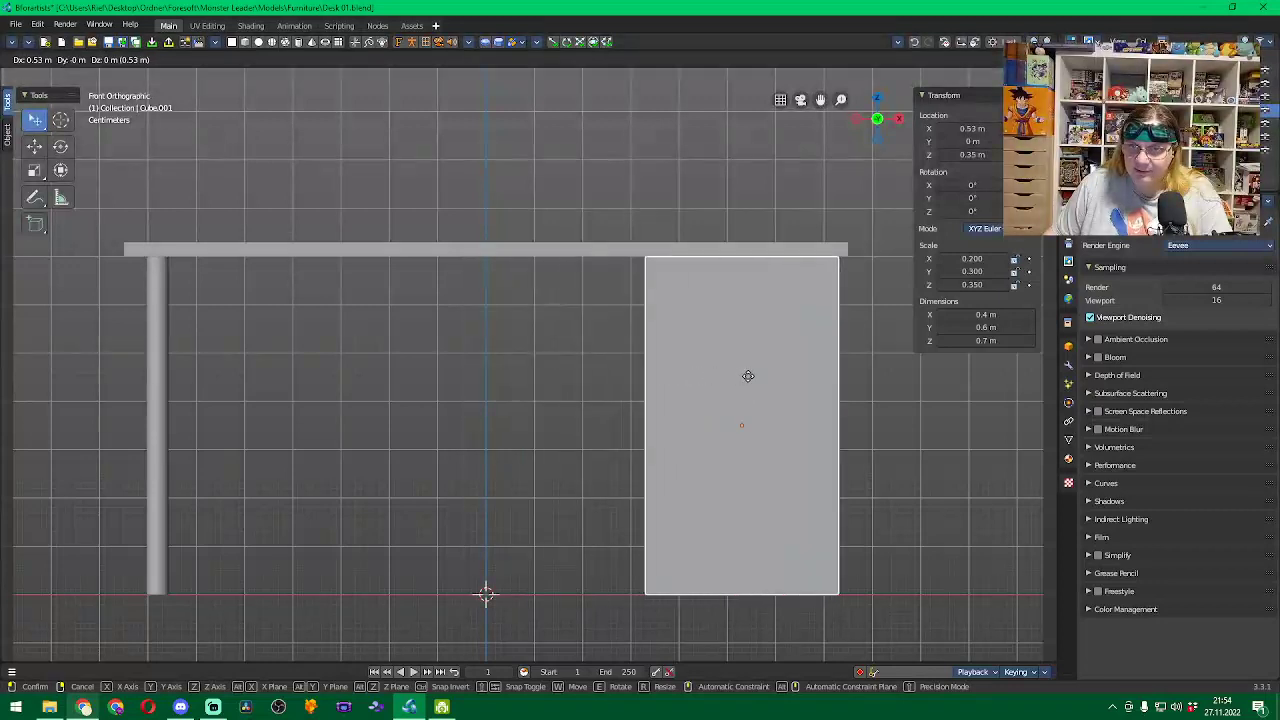
left_click(758, 380)
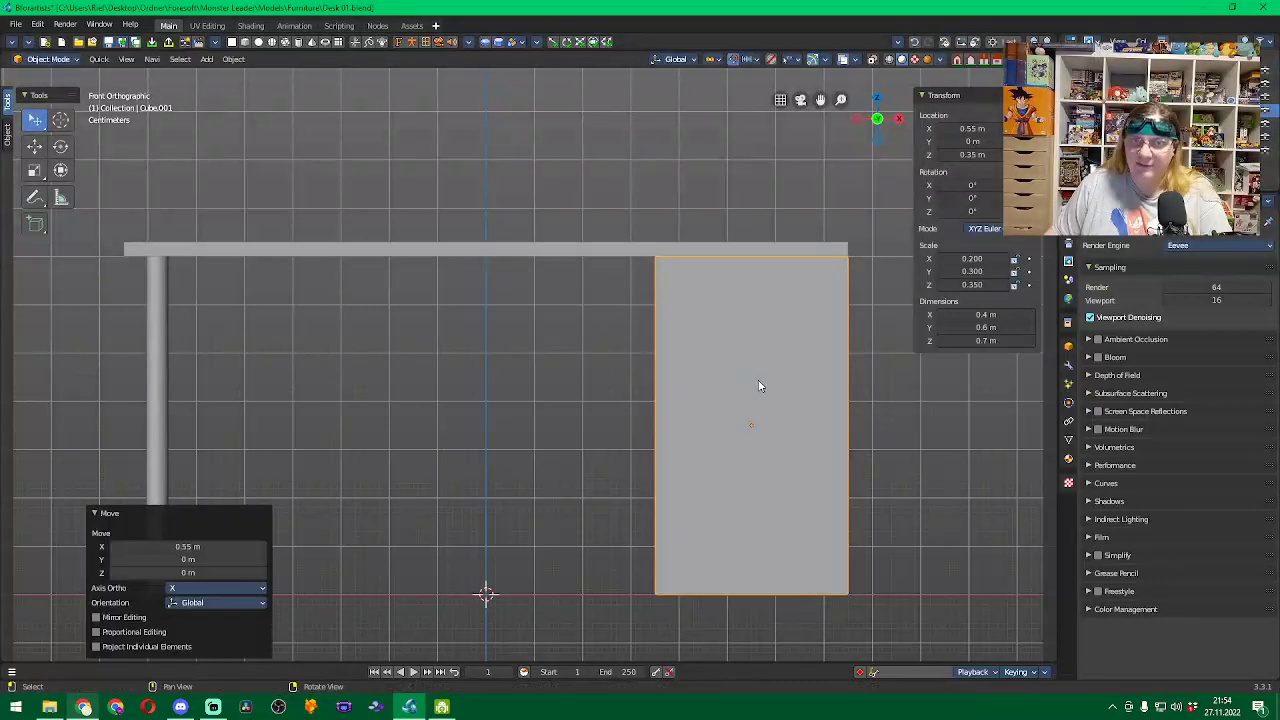
left_click(716, 197)
Select the desktop, both legs and the cabinet block, and apply their scale.
middle_click_drag(498, 389, 587, 396, "shift")
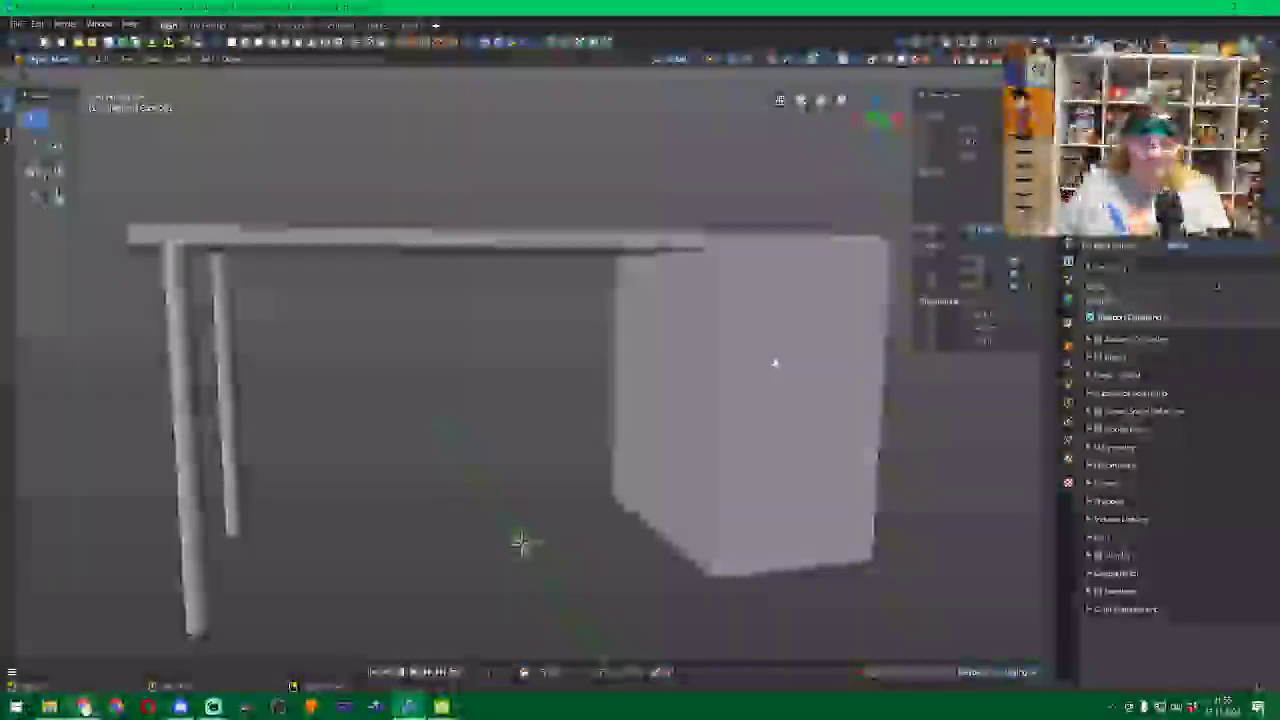
middle_click_drag(534, 343, 515, 344)
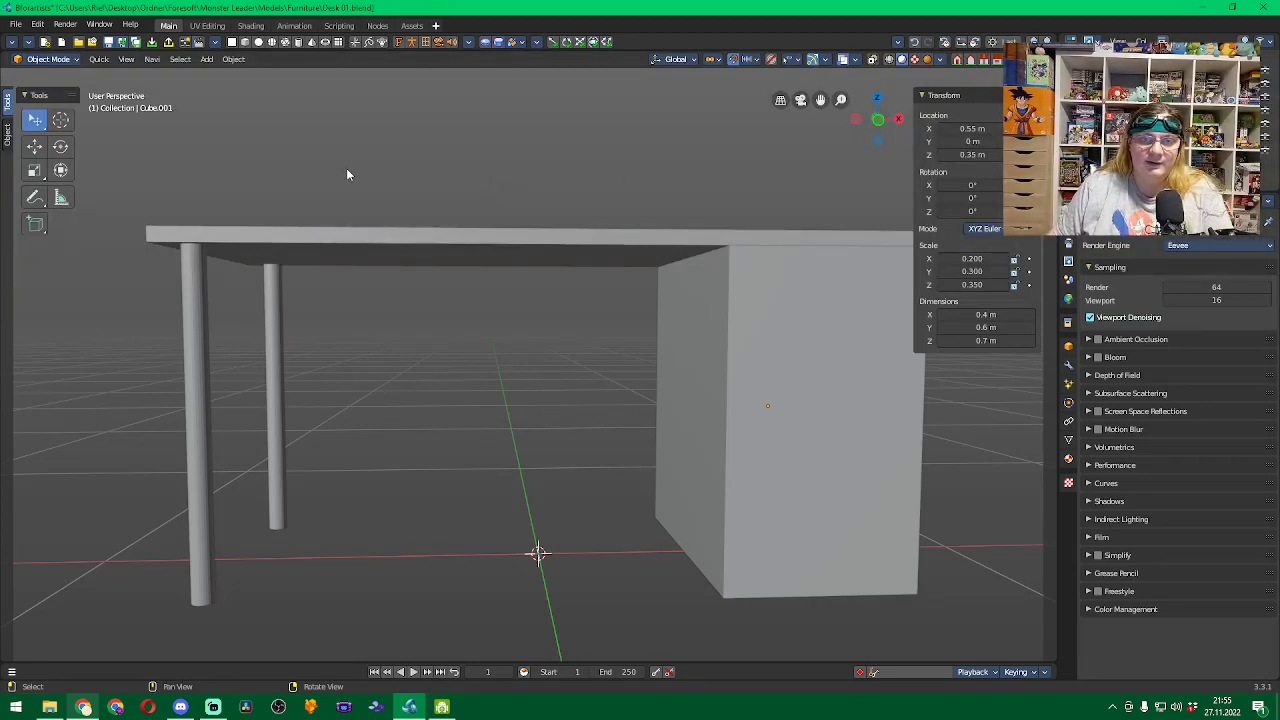
middle_click_drag(547, 175, 525, 174, "shift")
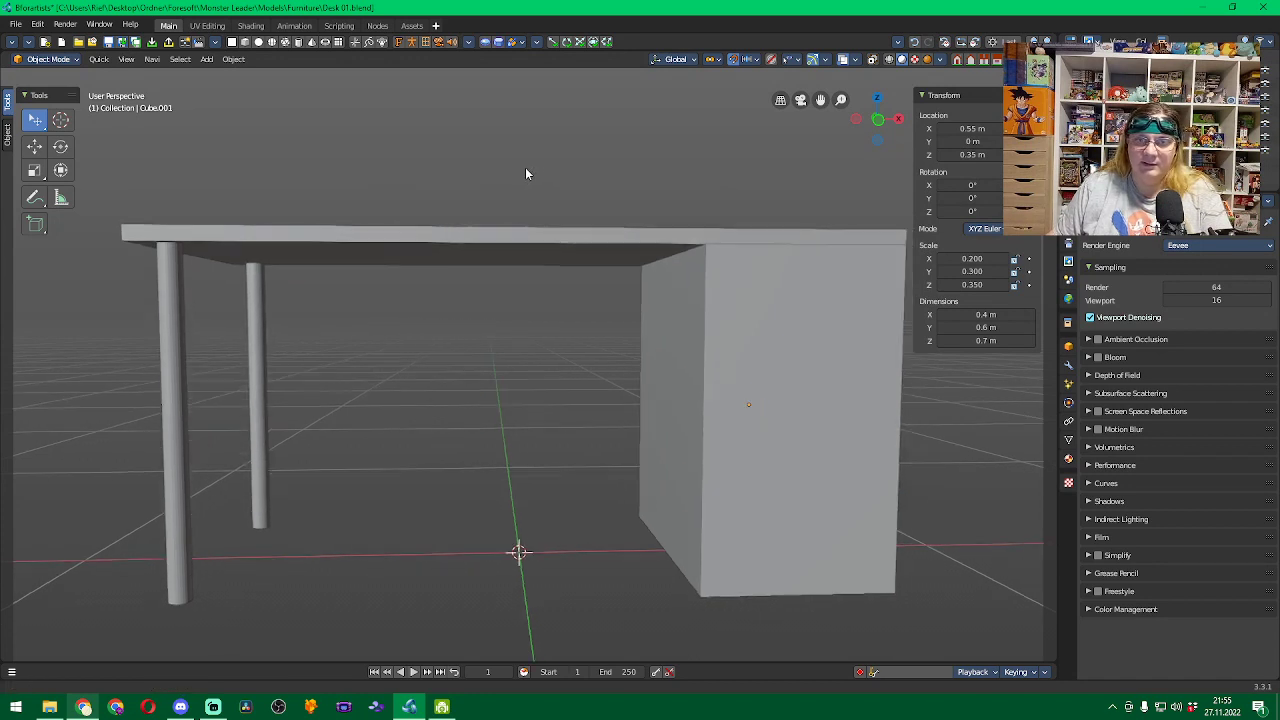
key("a")
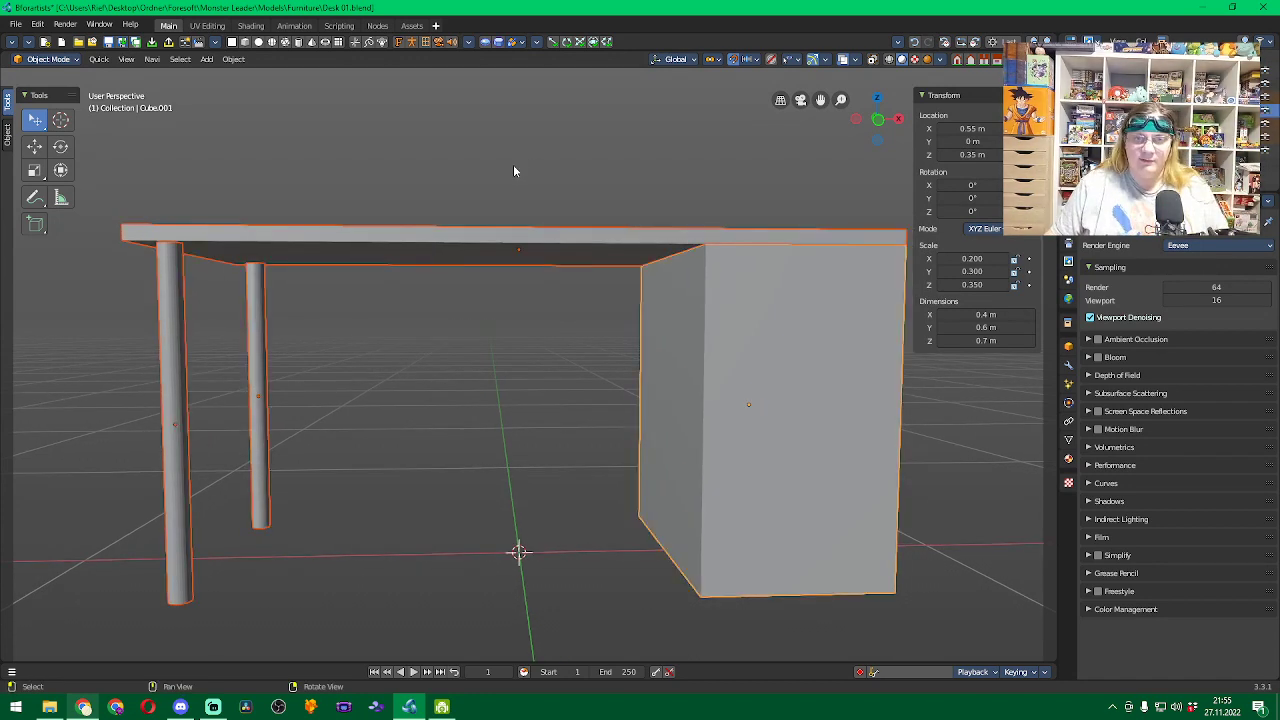
left_click(233, 60)
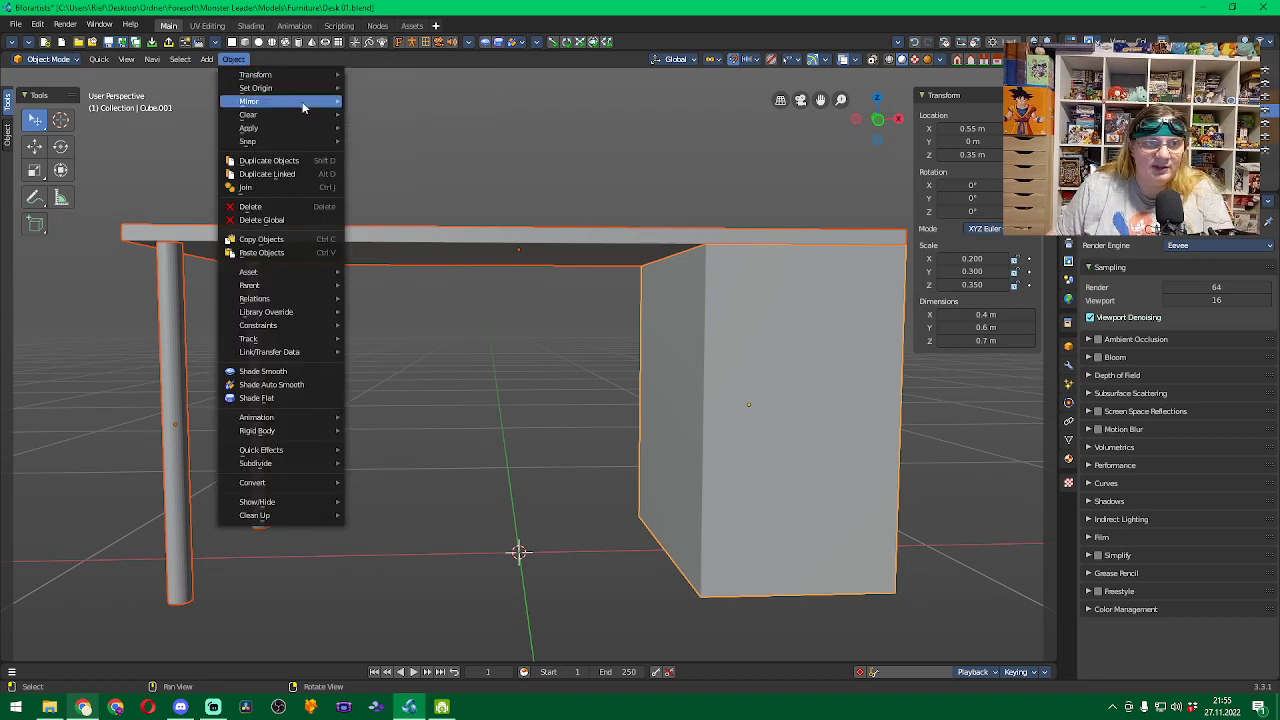
mouse_move(312, 130)
left_click(435, 152)
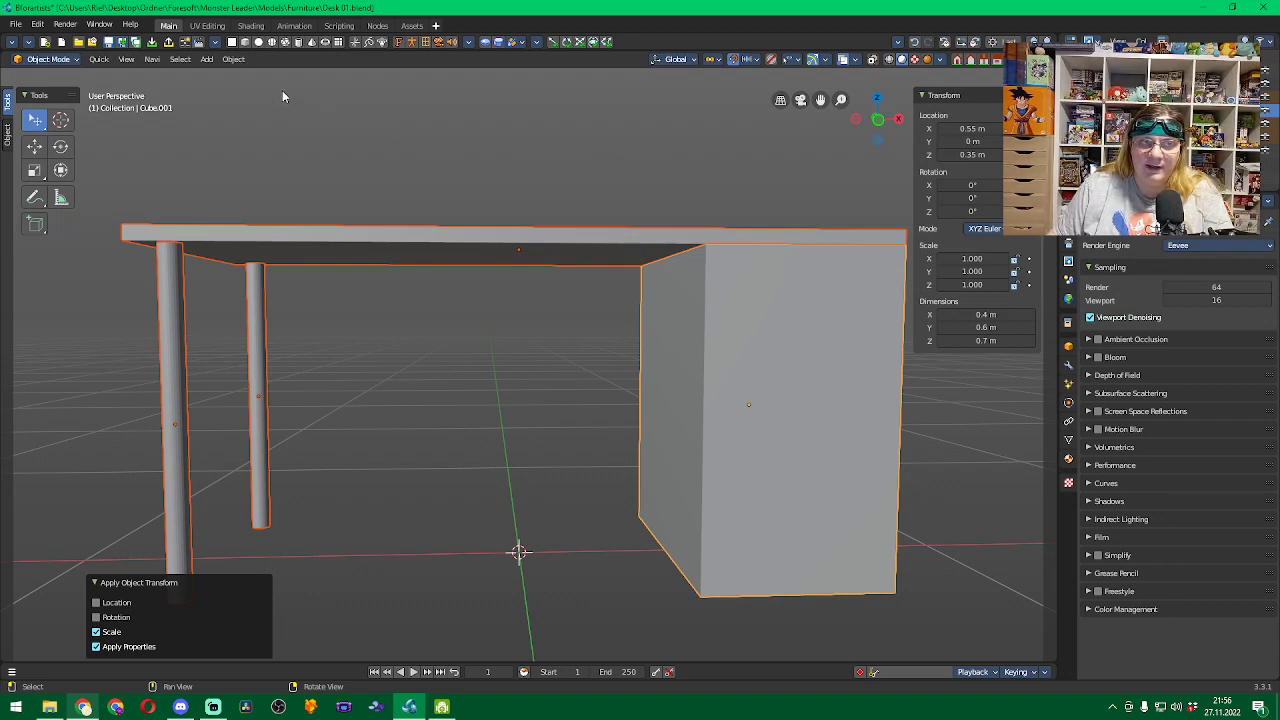
Try smooth shading on the desktop, both legs and the cabinet block, inspect it from several angles, and undo it.
left_click(234, 59)
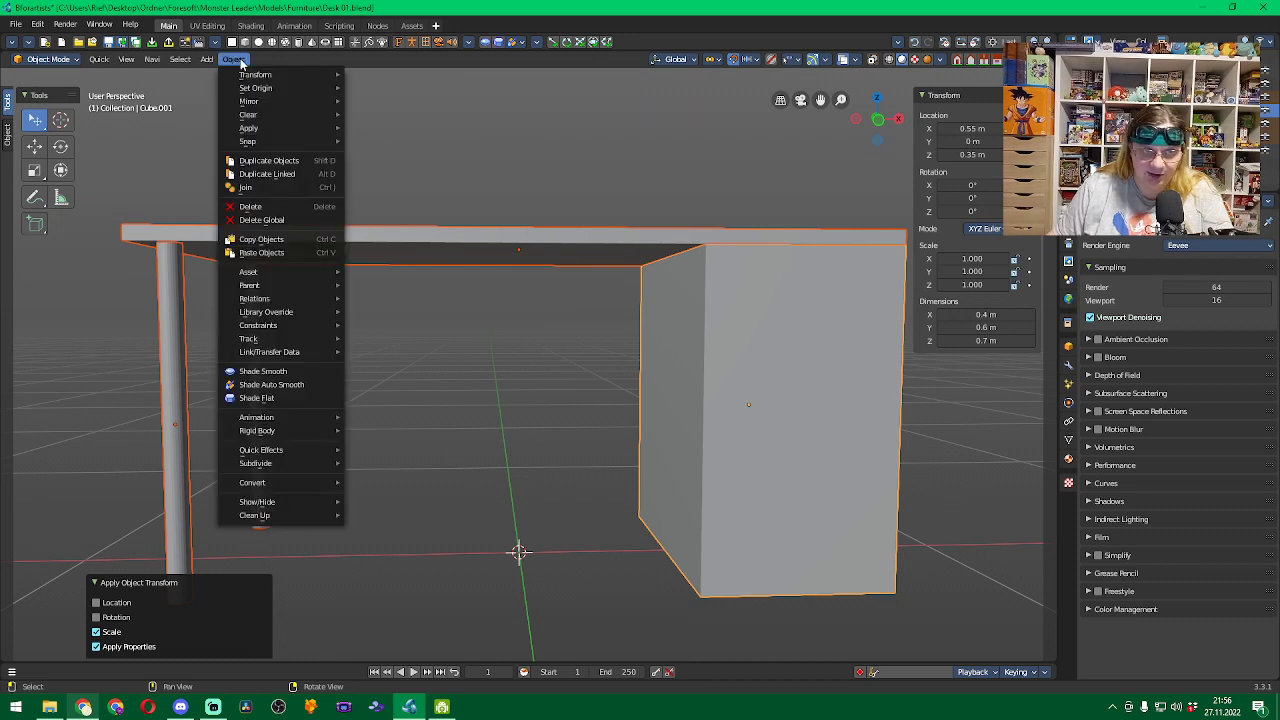
mouse_move(302, 129)
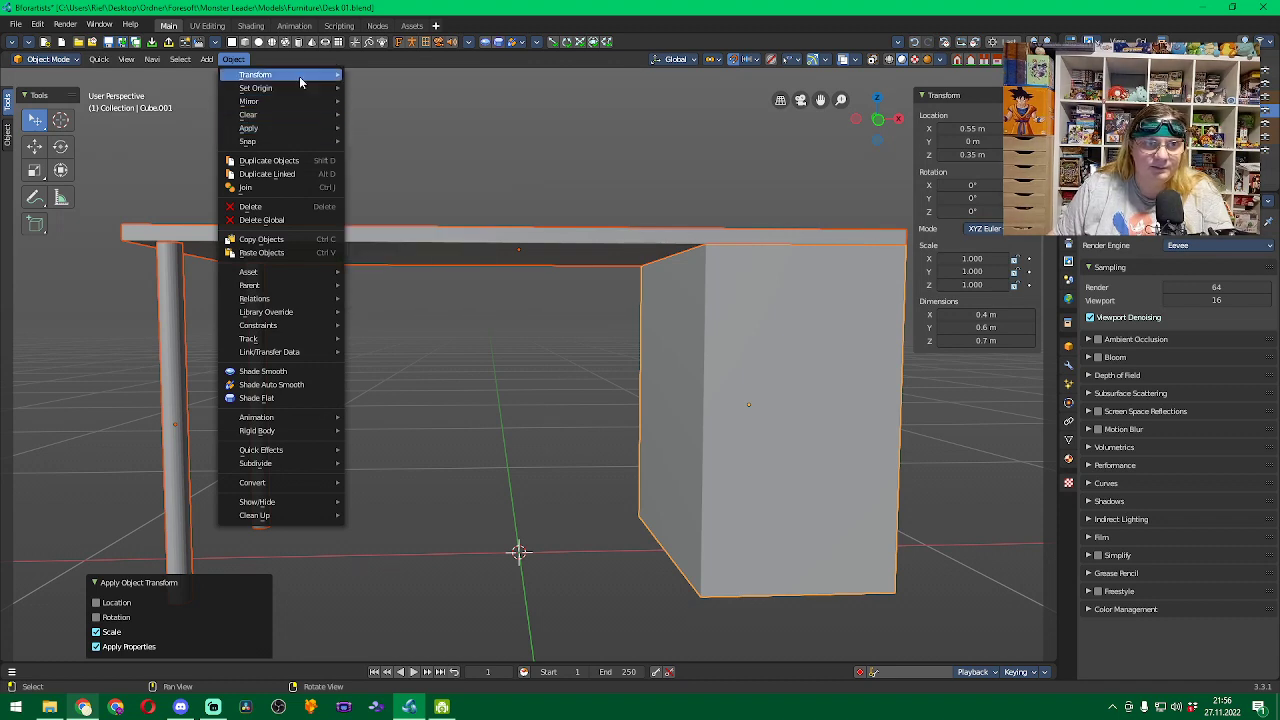
mouse_move(300, 80)
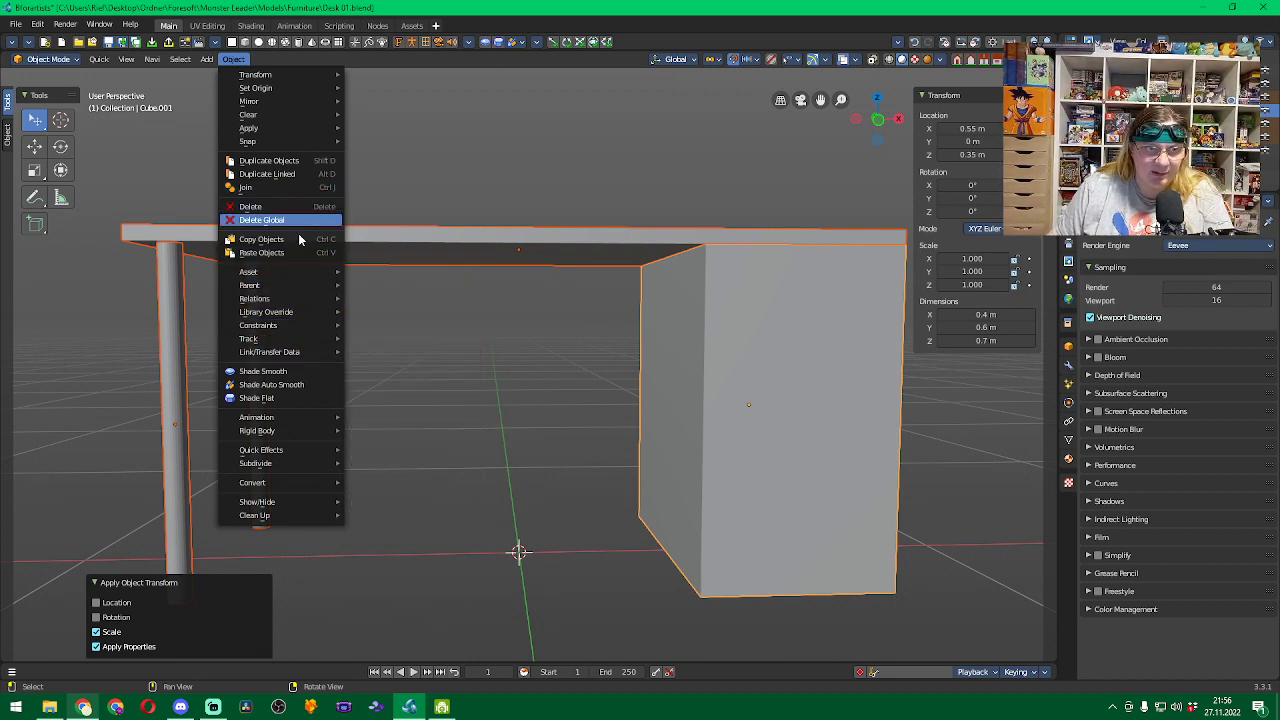
left_click(294, 374)
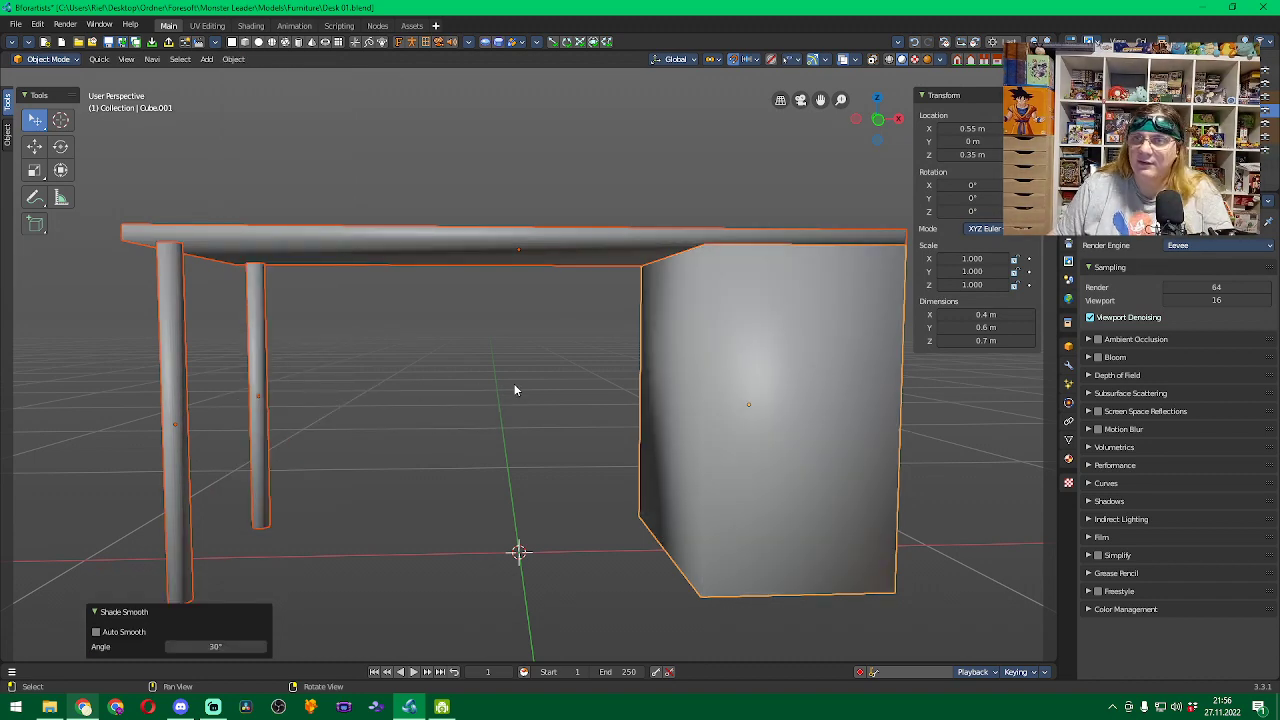
middle_click_drag(514, 389, 371, 355)
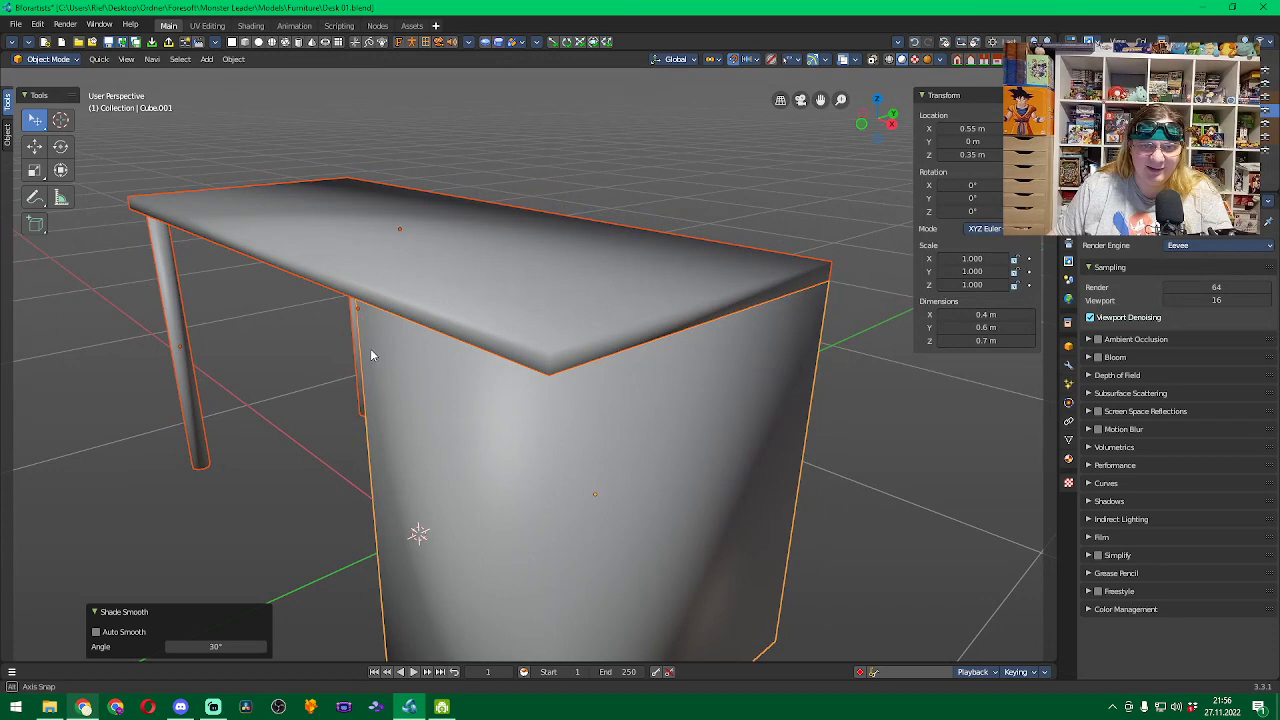
scroll(371, 355, "up", 4)
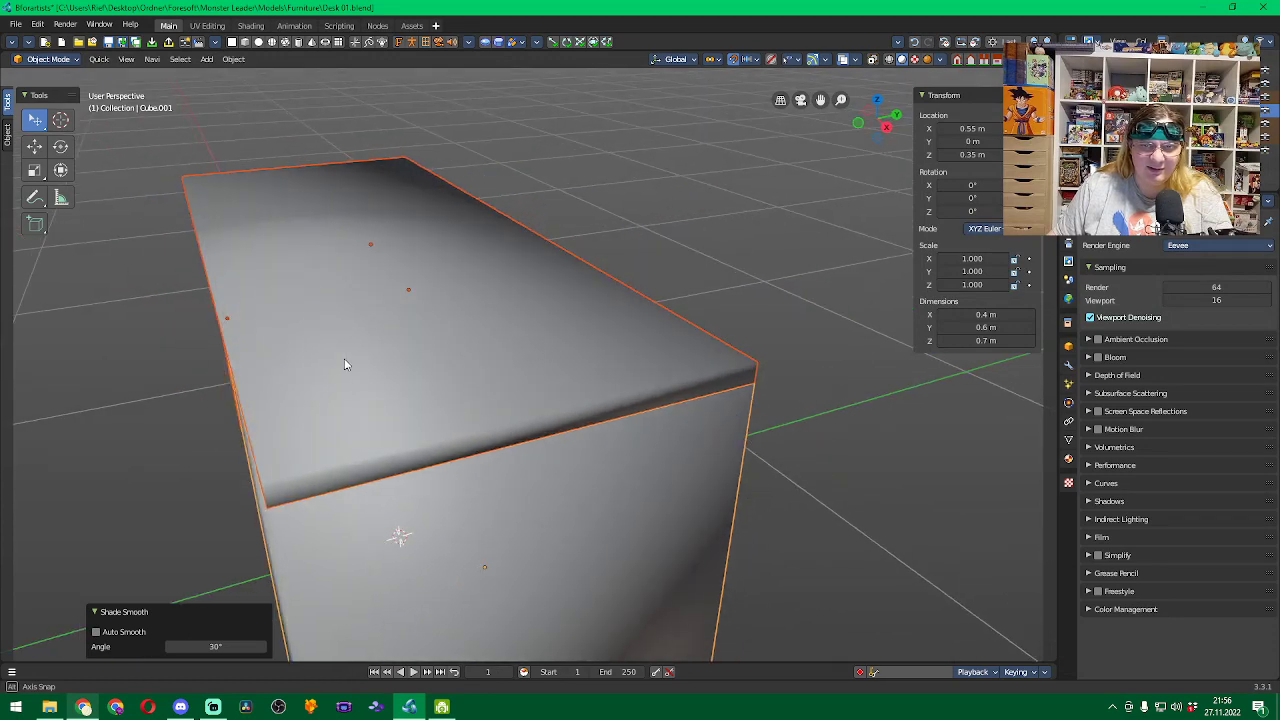
middle_click_drag(344, 364, 386, 328)
middle_click_drag(424, 337, 451, 339)
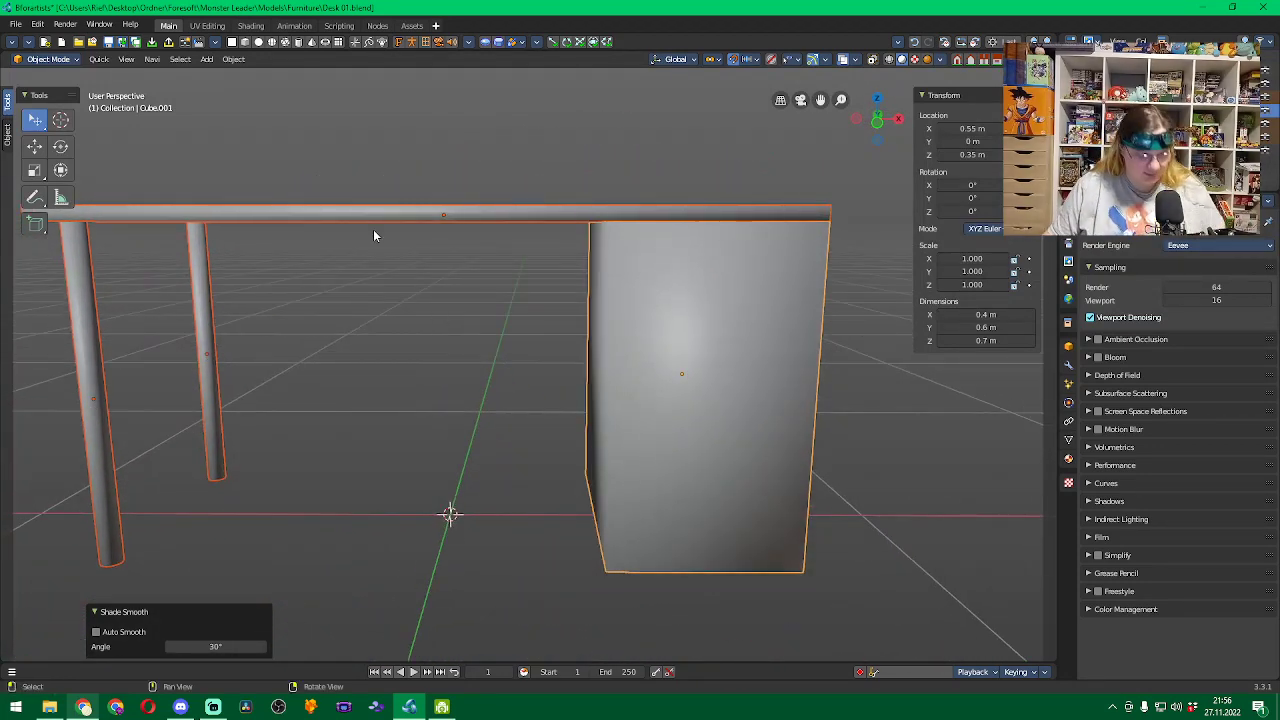
key("ctrl+z")
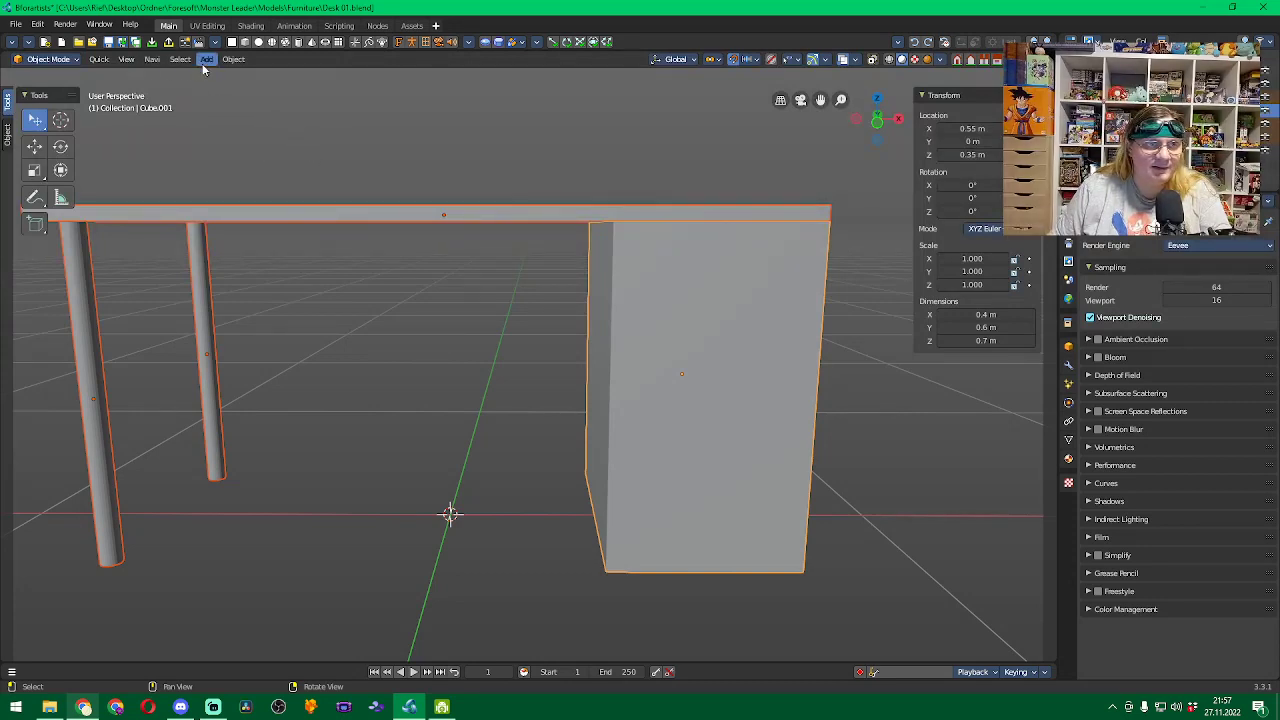
left_click(230, 60)
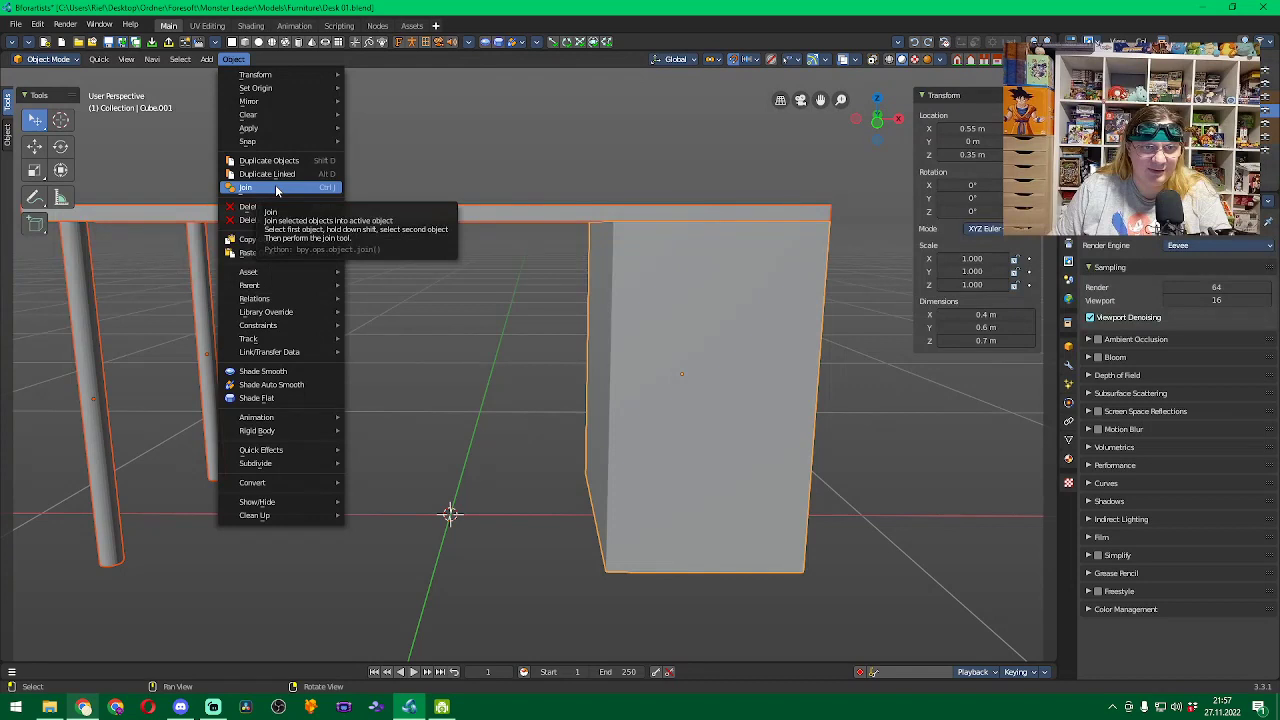
mouse_move(306, 286)
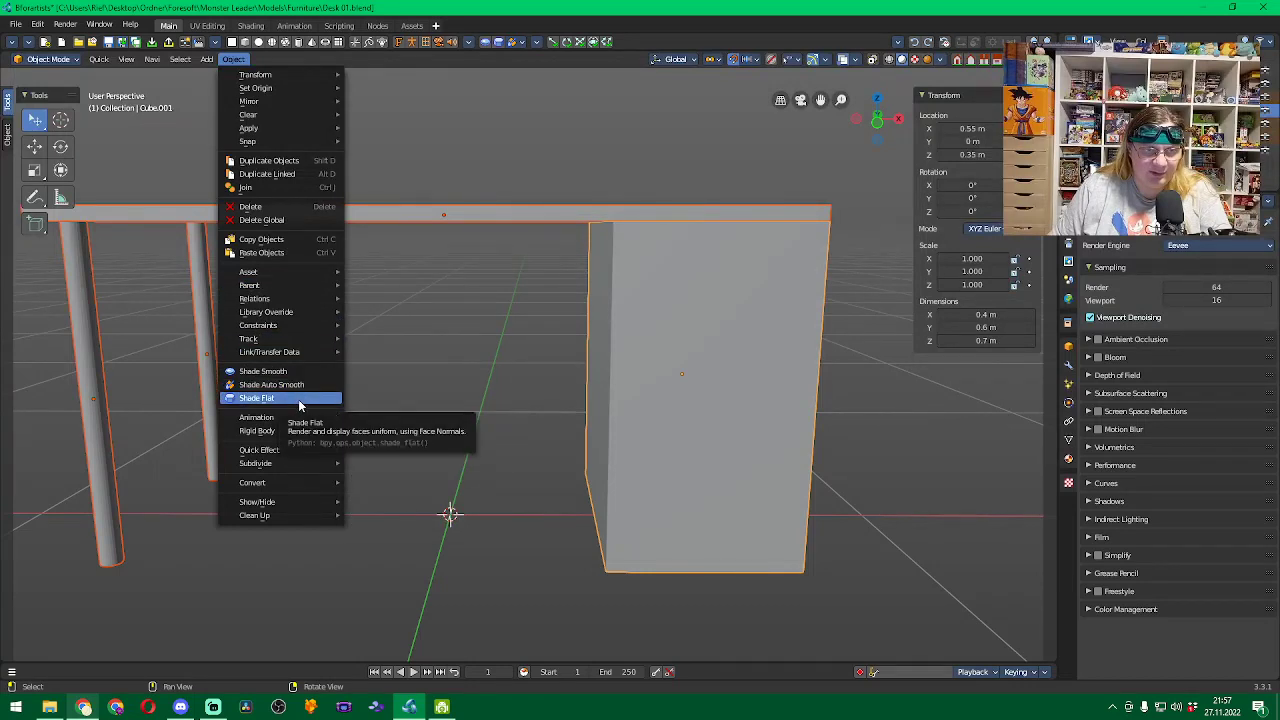
mouse_move(303, 422)
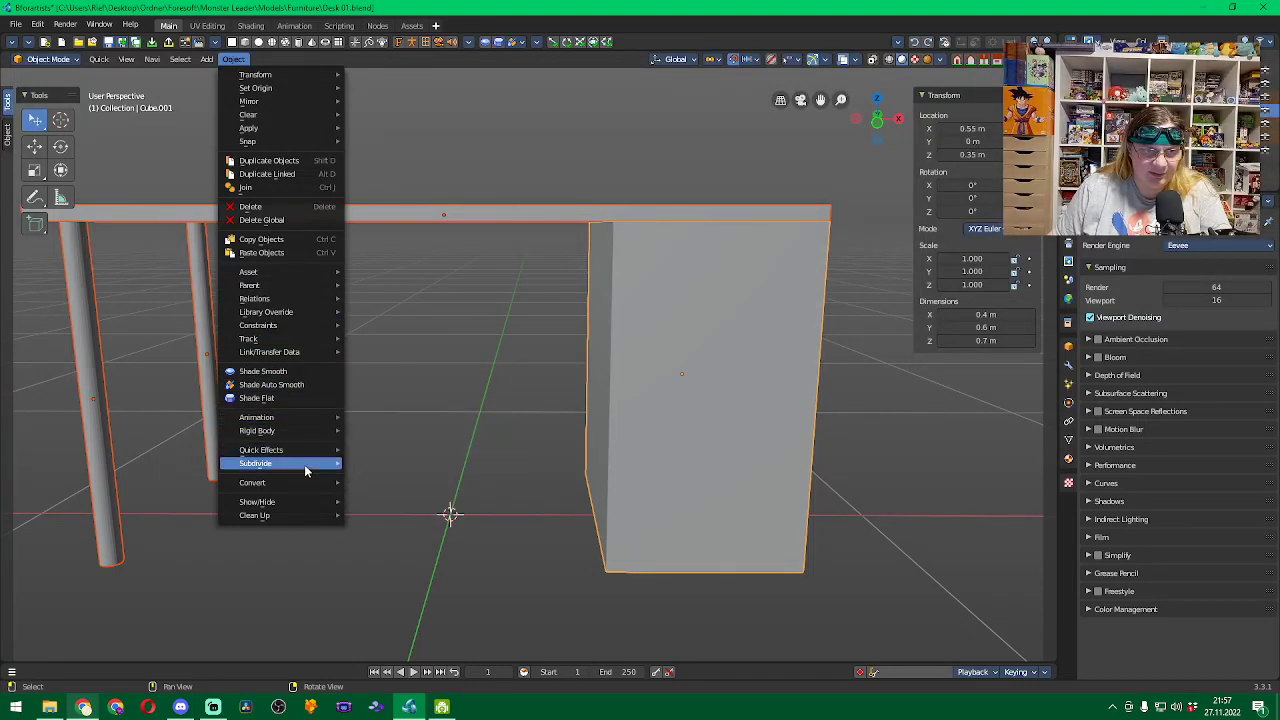
mouse_move(306, 518)
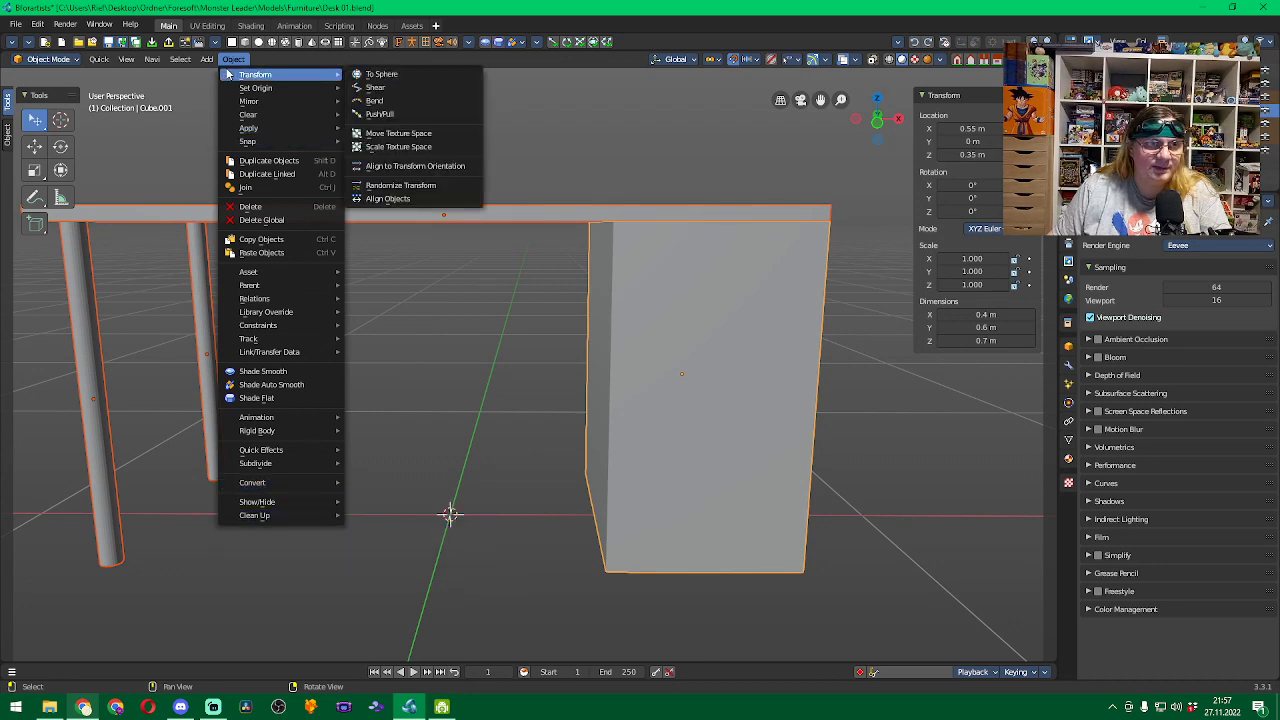
mouse_move(207, 61)
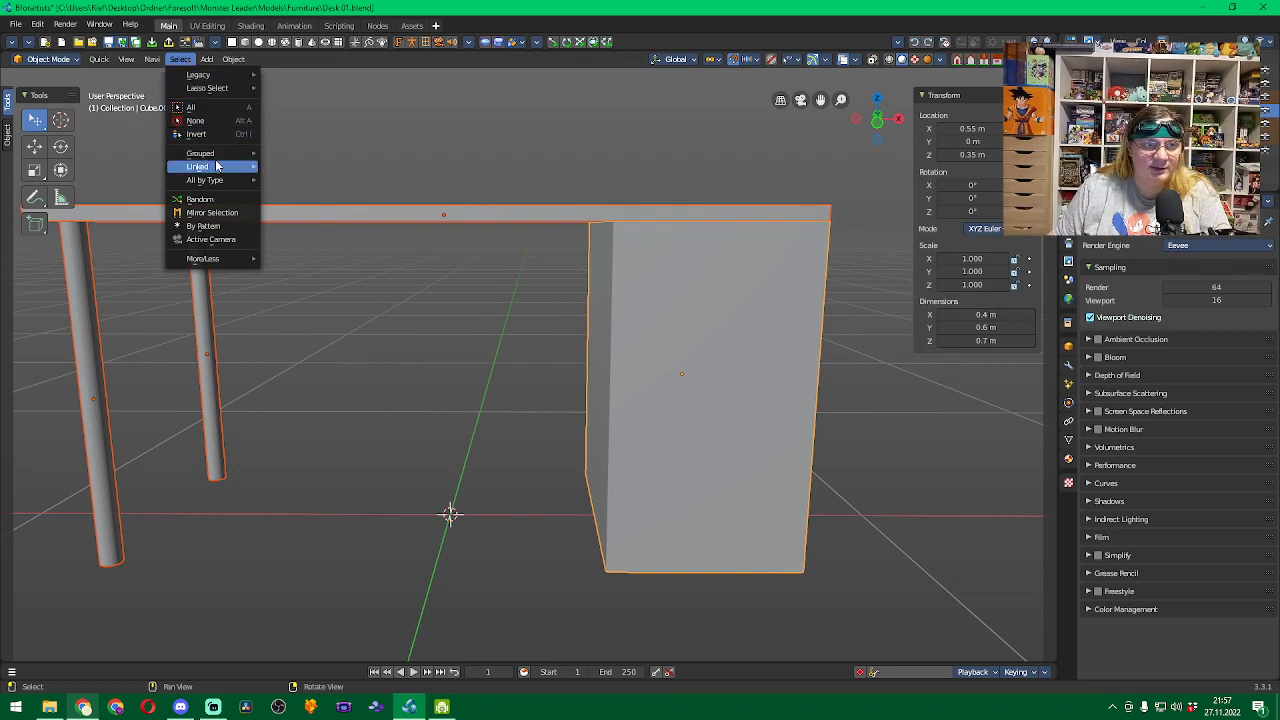
mouse_move(217, 166)
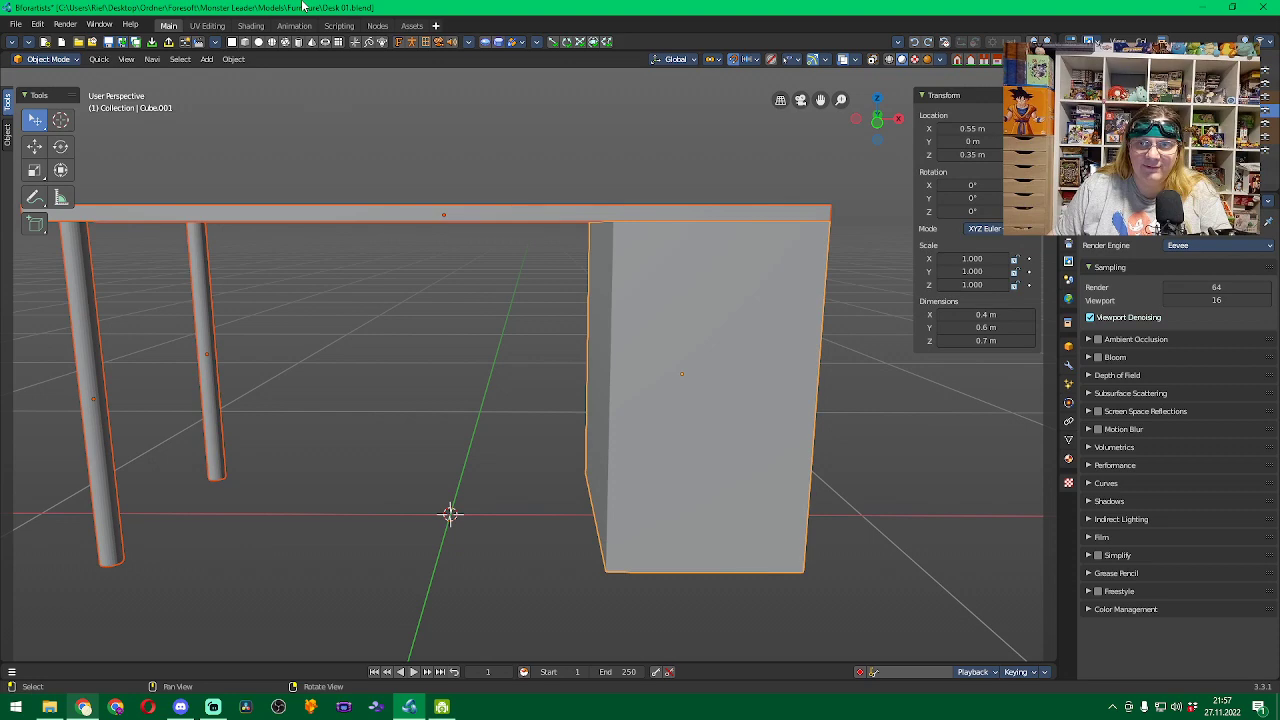
middle_click_drag(298, 320, 408, 305)
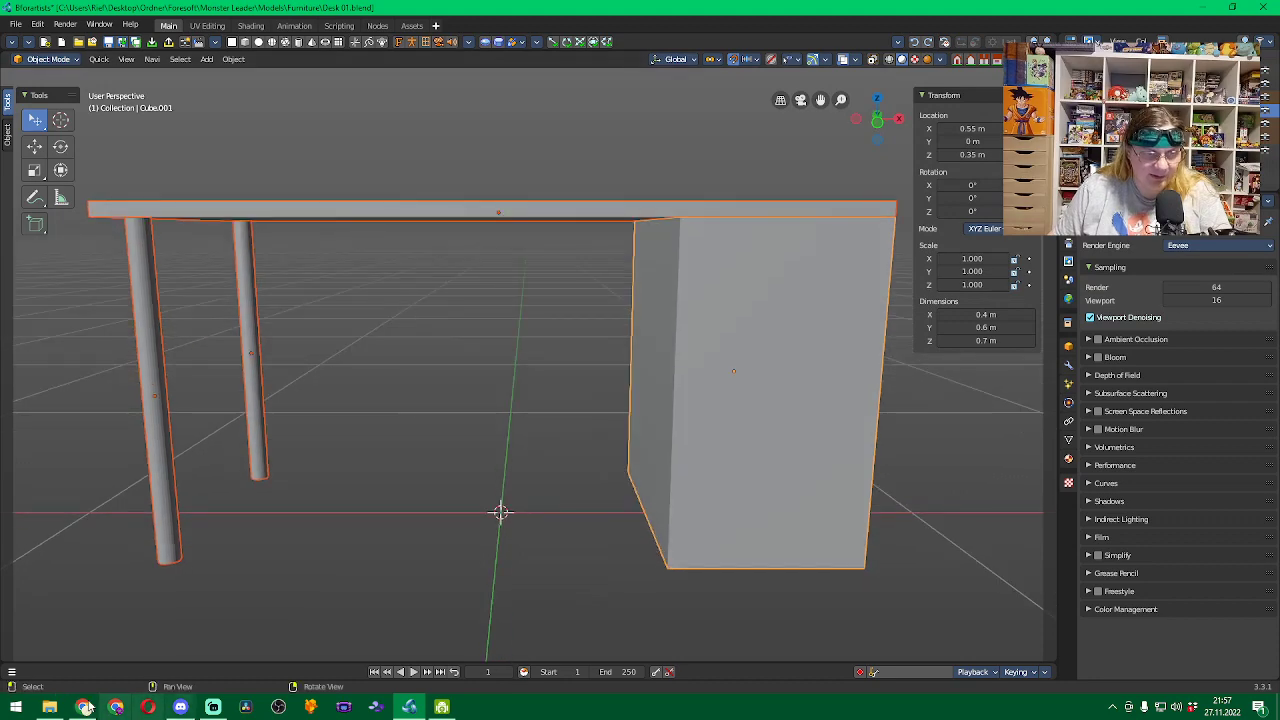
Switch to Chrome, close the chair image search, and search Google for "bforartists tutorials".
left_click(84, 707)
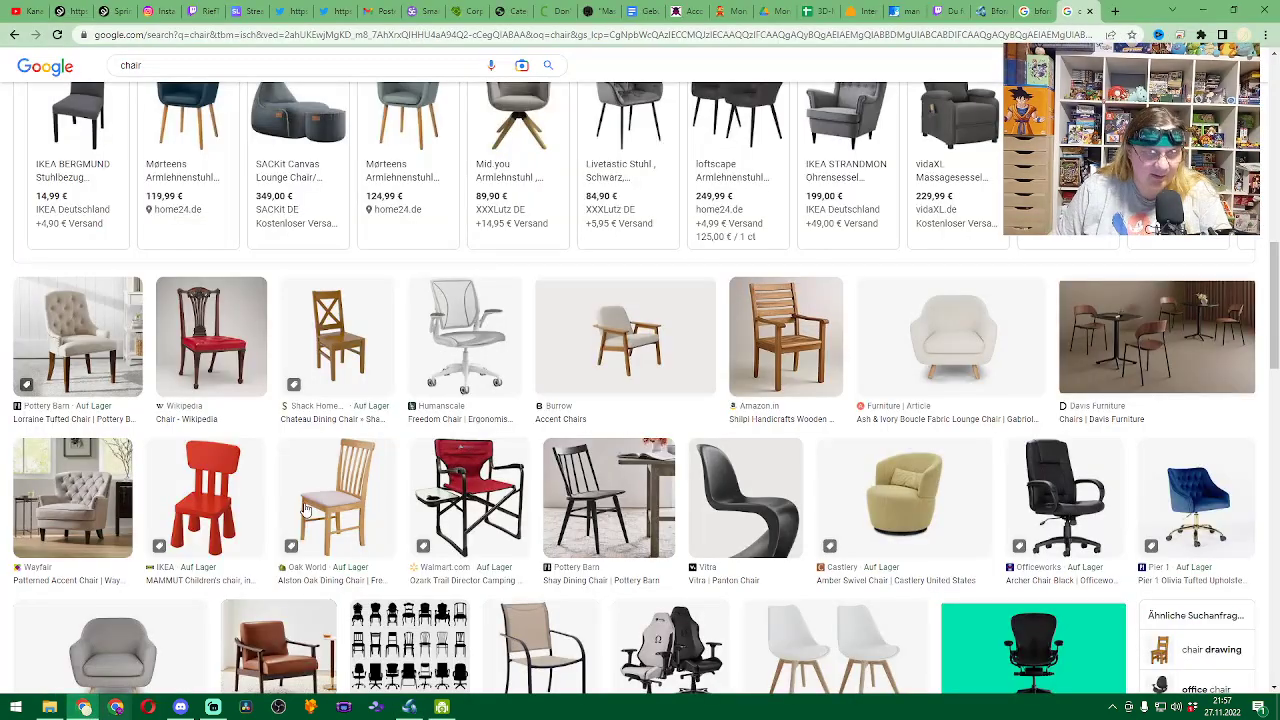
left_click(1089, 11)
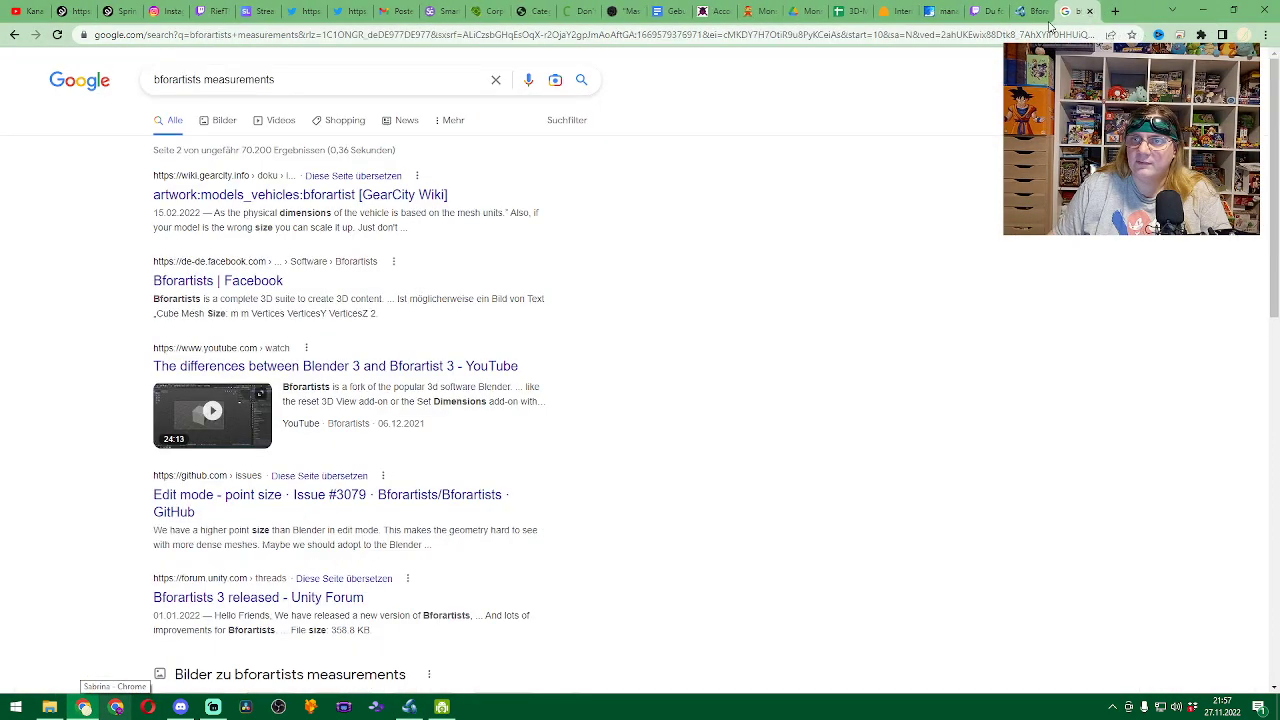
double_click(226, 80)
type("tut")
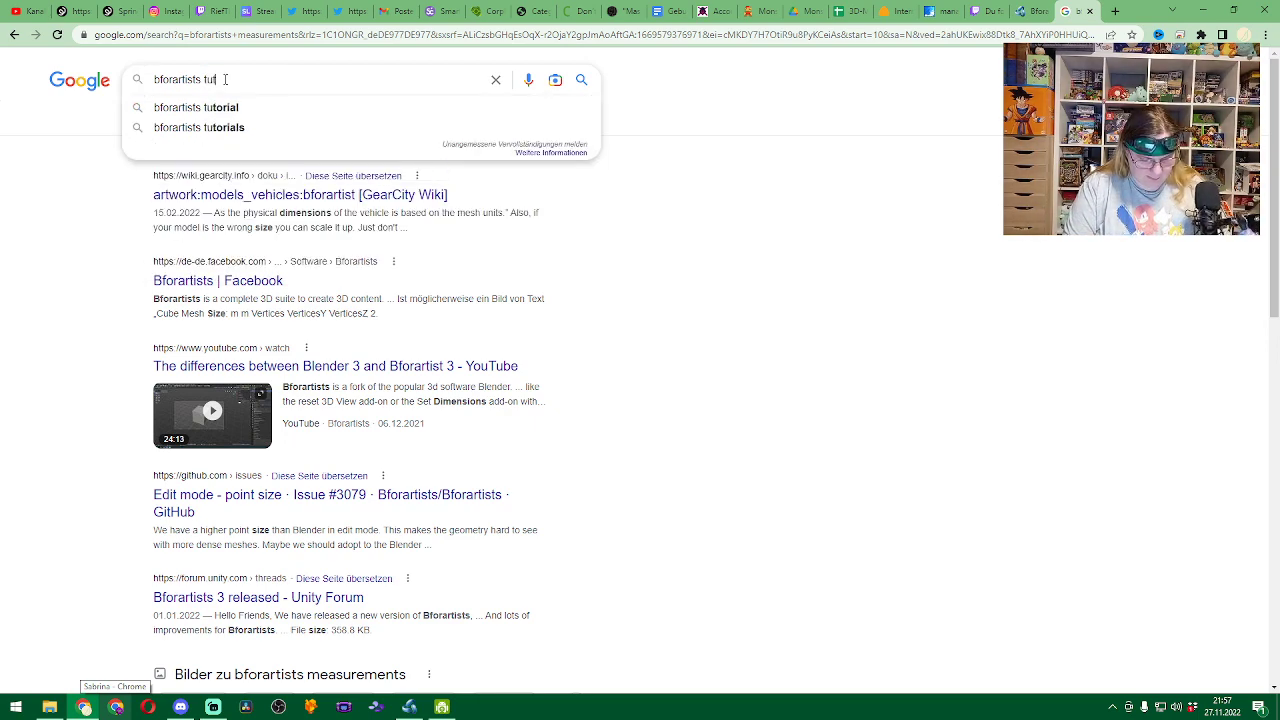
type("orials")
key("Return")
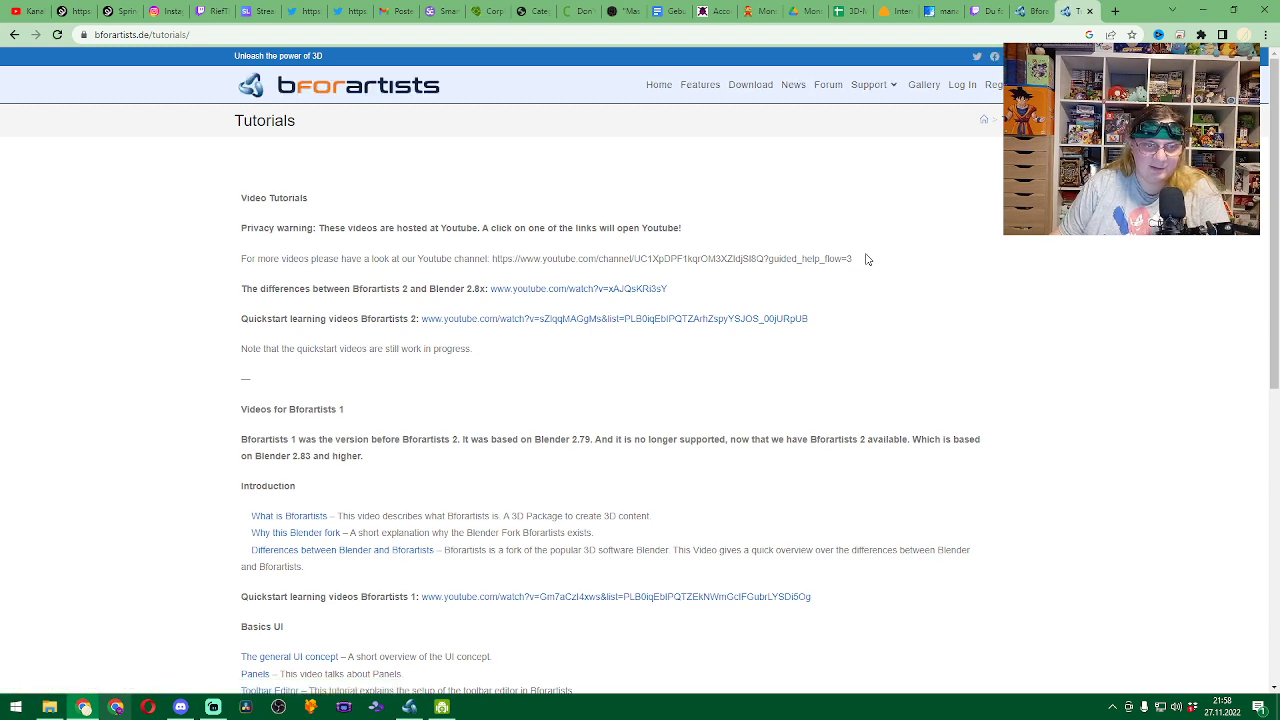
Open the Bforartists 2 quickstart playlist from the bforartists.de tutorials page and choose the video "Bforartists 2 Quickstart modeling Mesh primitives".
scroll(867, 259, "down", 1)
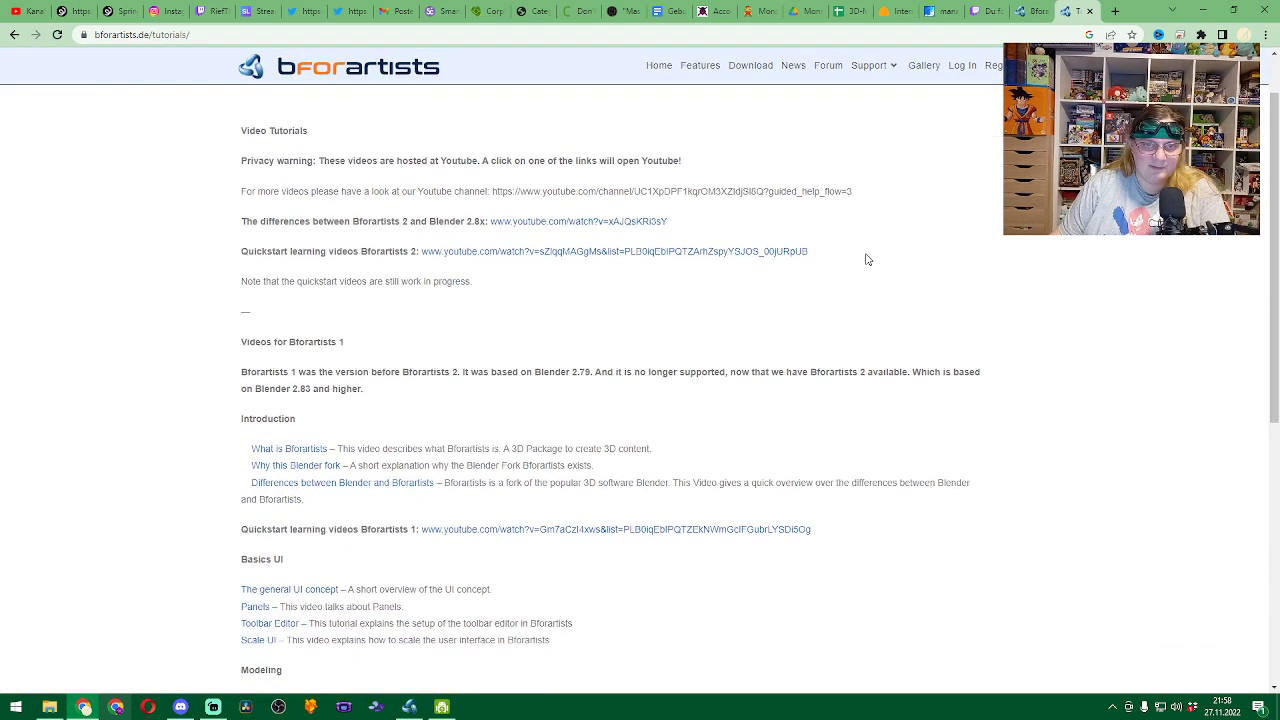
left_click(664, 254)
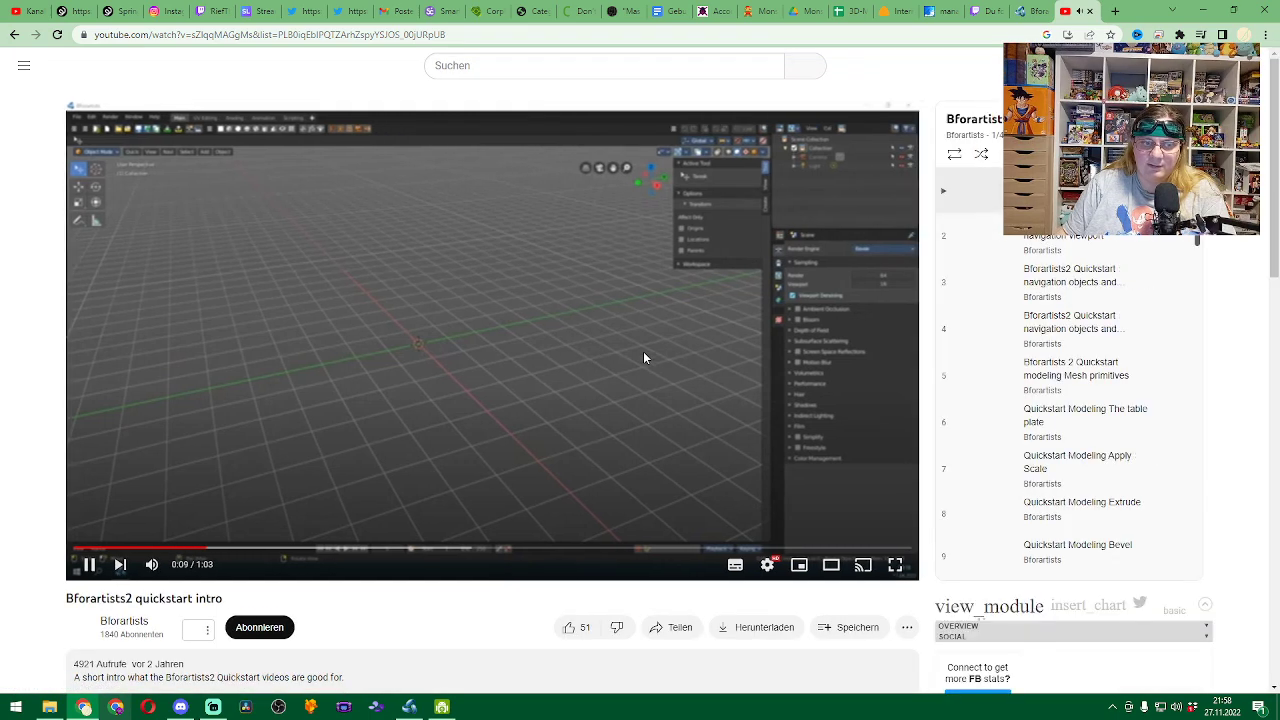
left_click(643, 351)
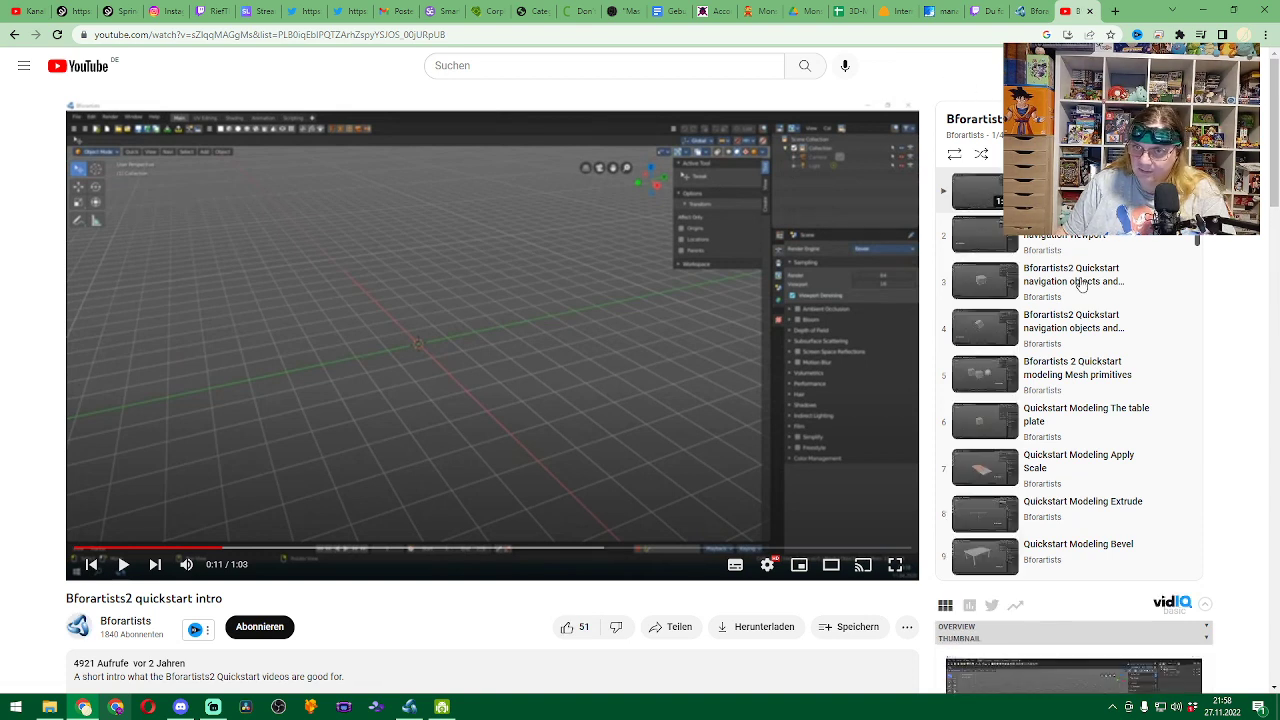
left_click(1073, 375)
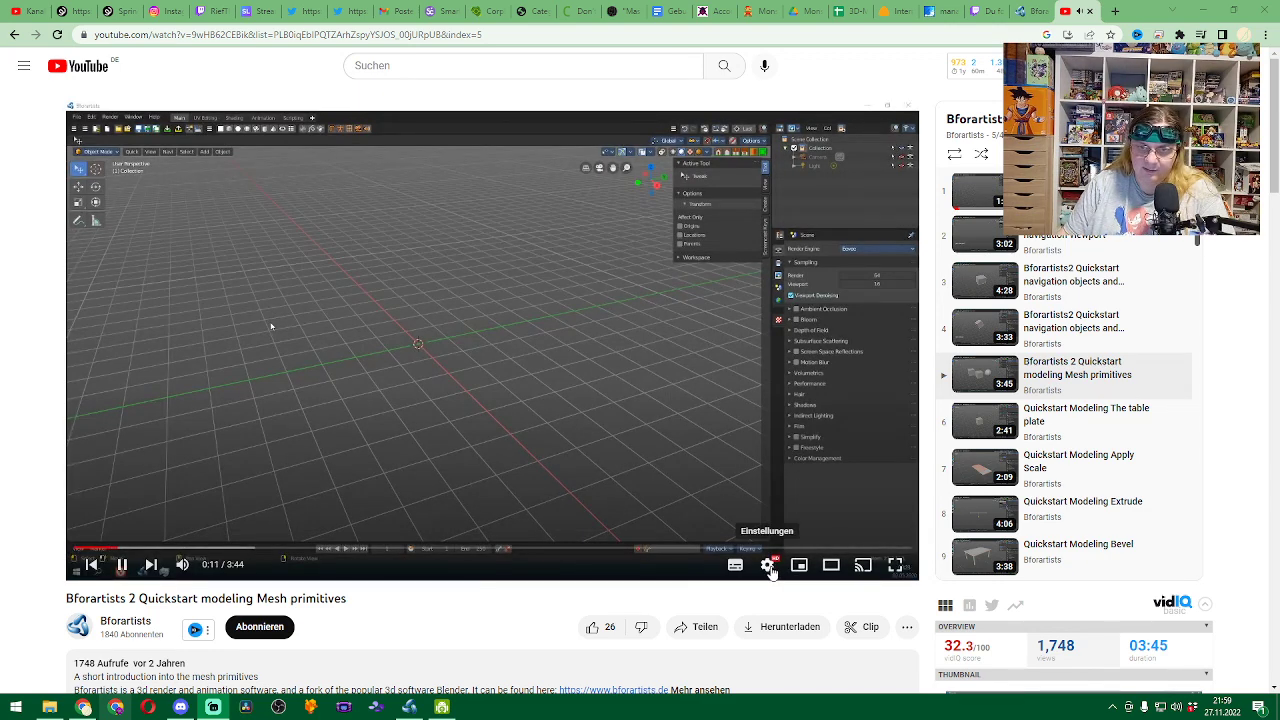
Set the Mesh primitives video's quality to 1080p60 and skip ahead to about the middle of the video.
left_click(768, 566)
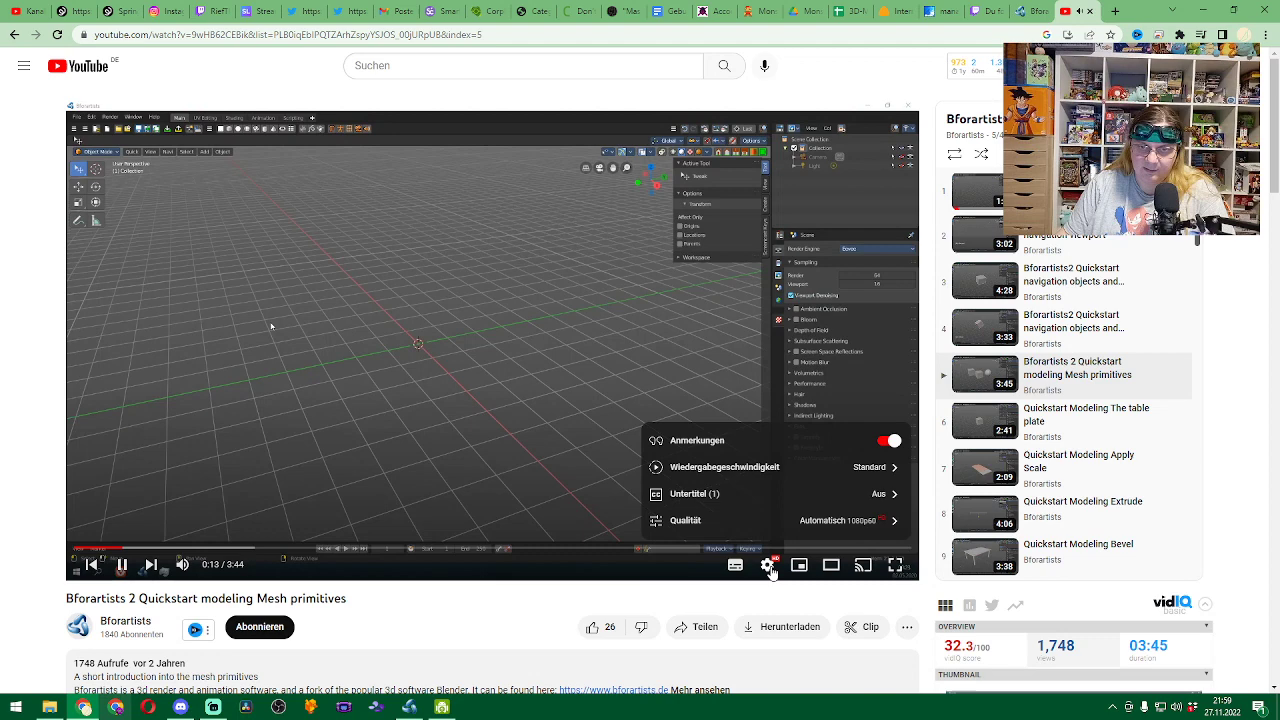
left_click(813, 524)
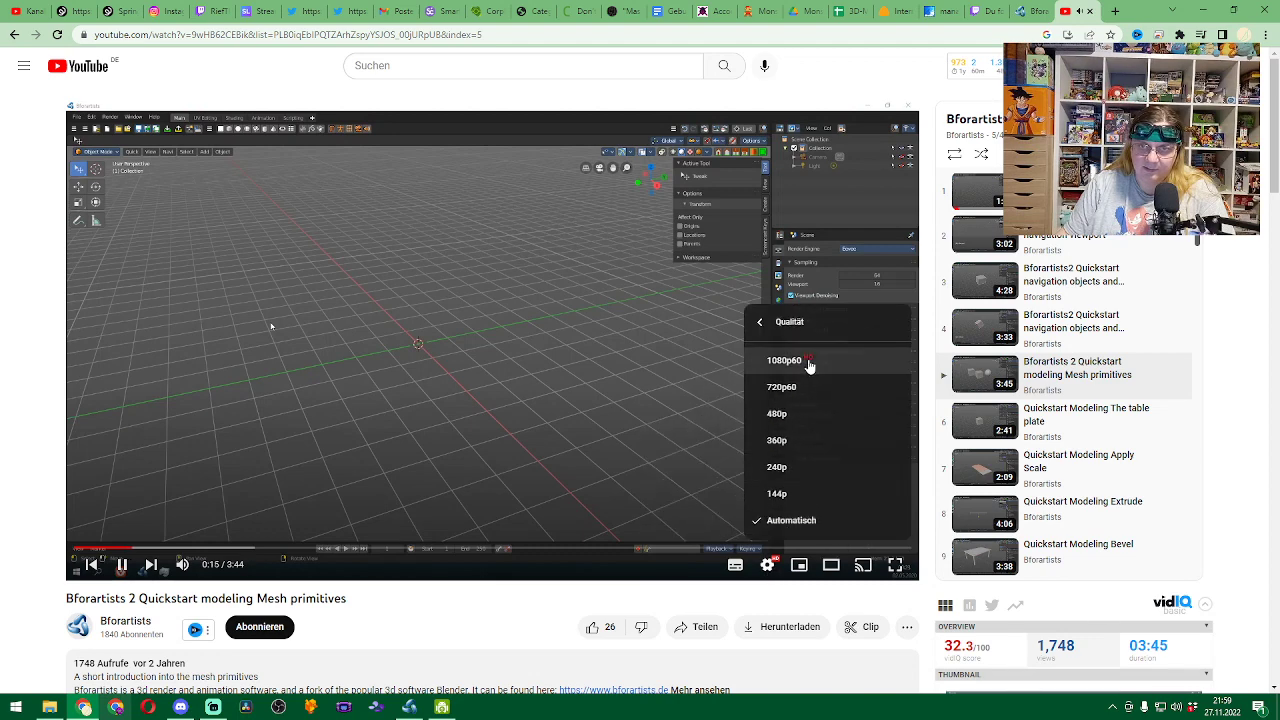
left_click(809, 364)
left_click(422, 387)
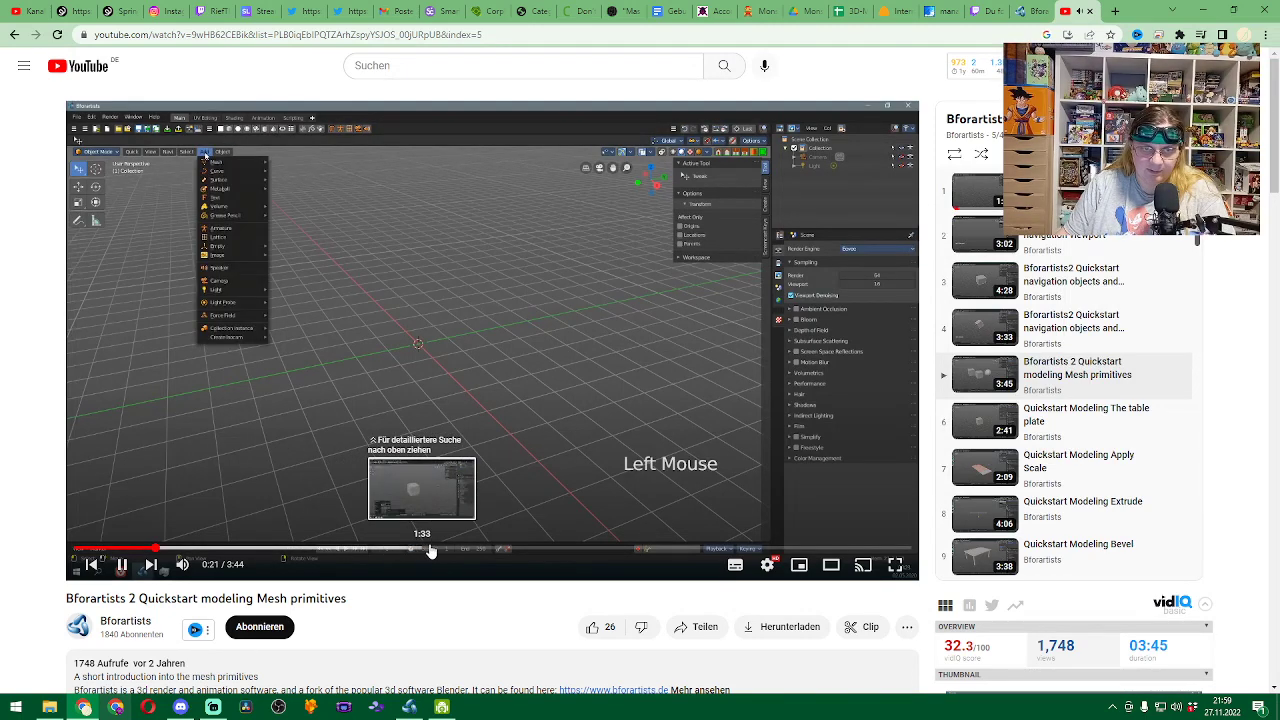
left_click(509, 550)
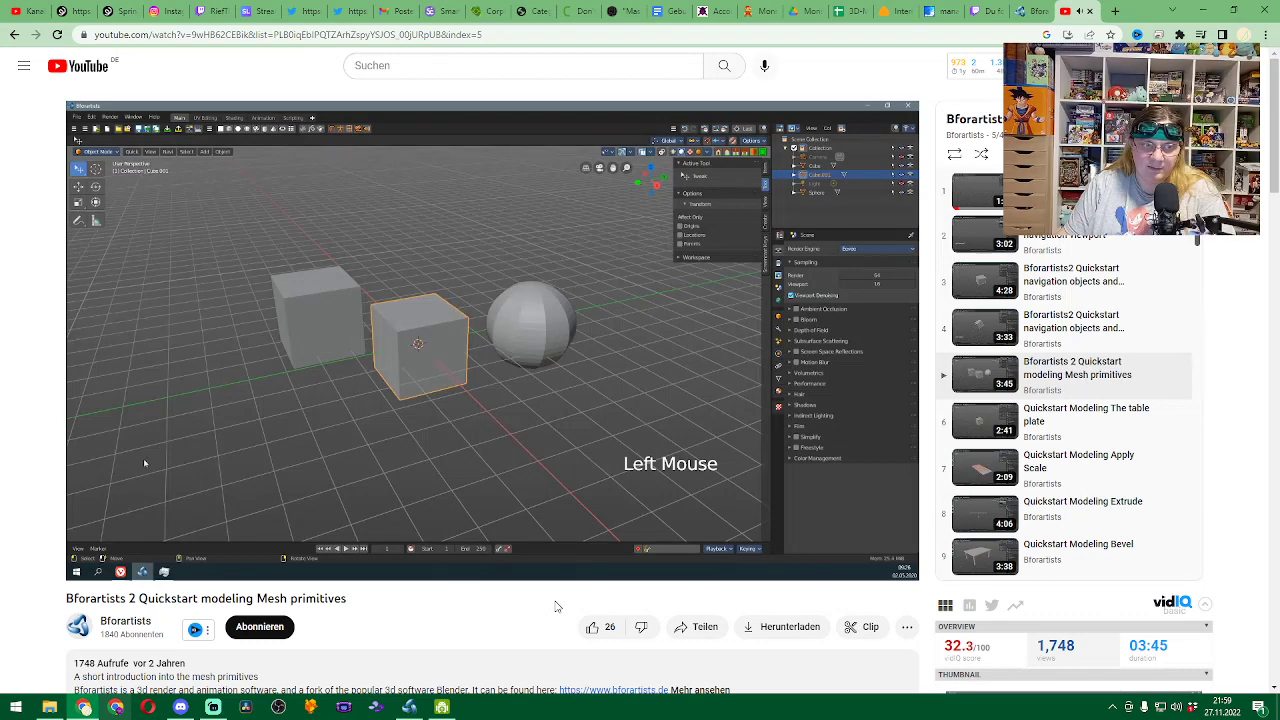
Look through the entire quickstart playlist to see which modeling, UV mapping, material, rendering and armature lessons it offers.
scroll(1075, 357, "down", 3)
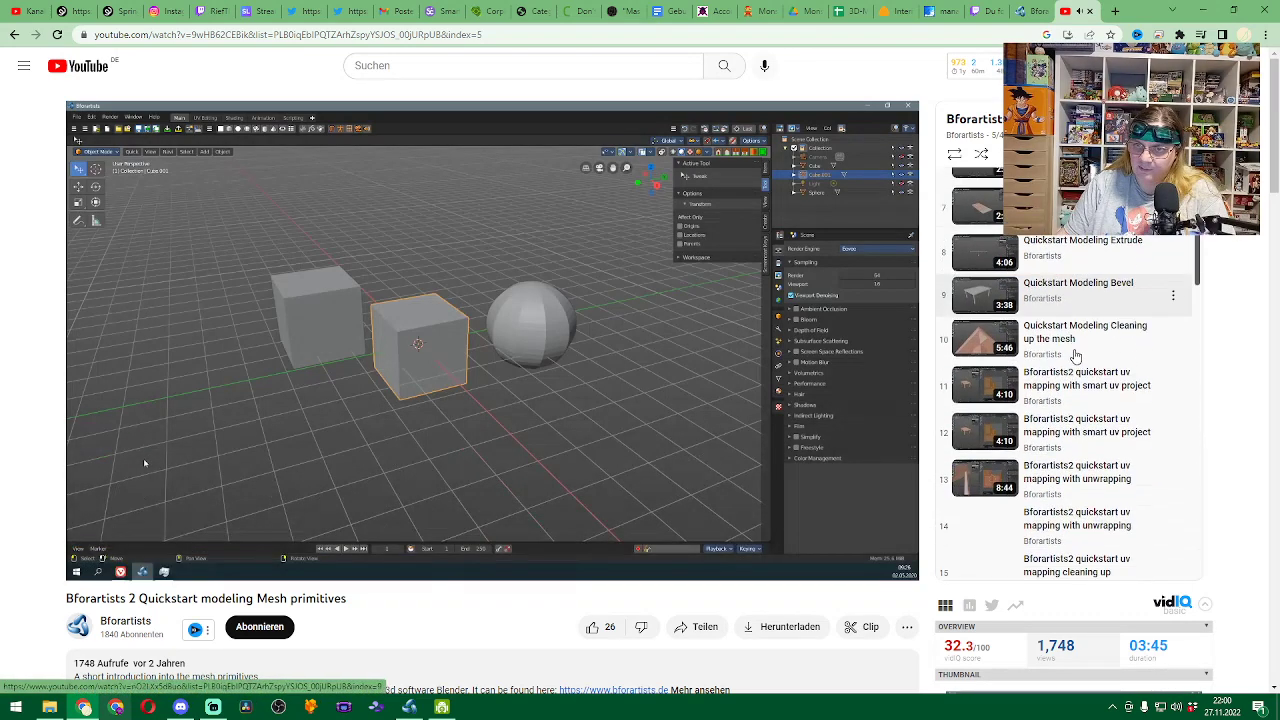
scroll(1075, 357, "down", 4)
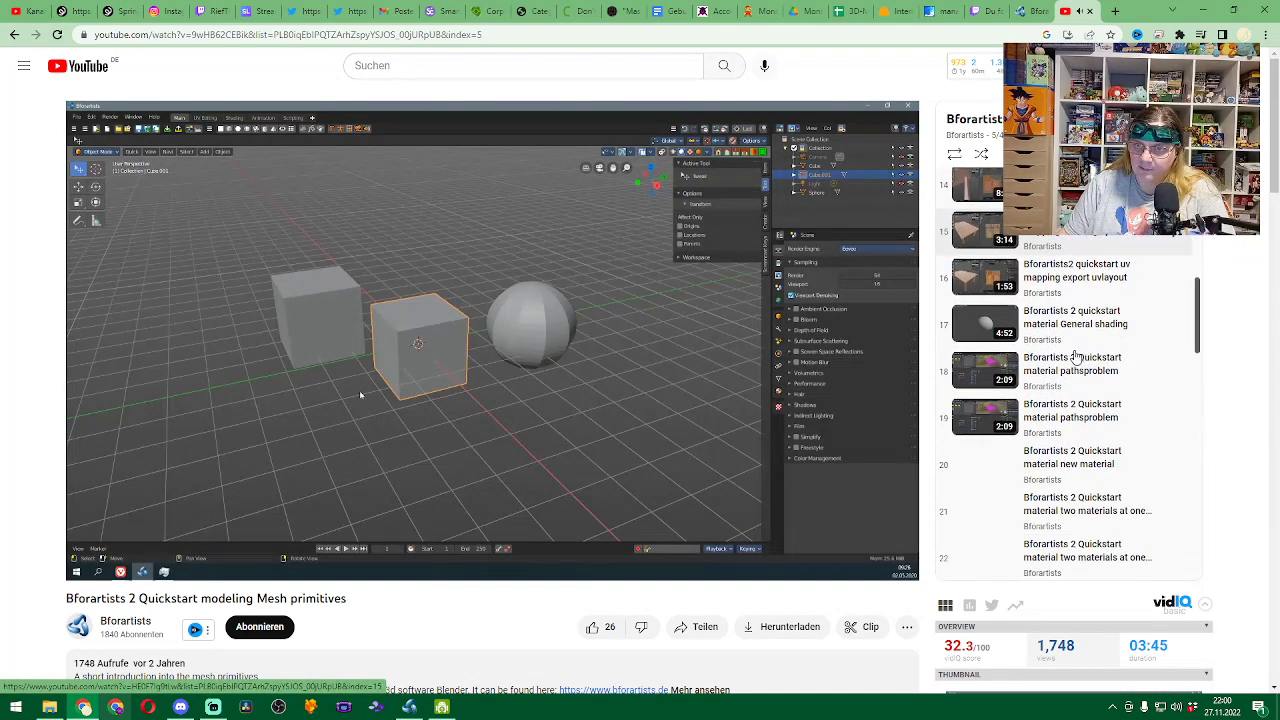
scroll(1075, 357, "down", 5)
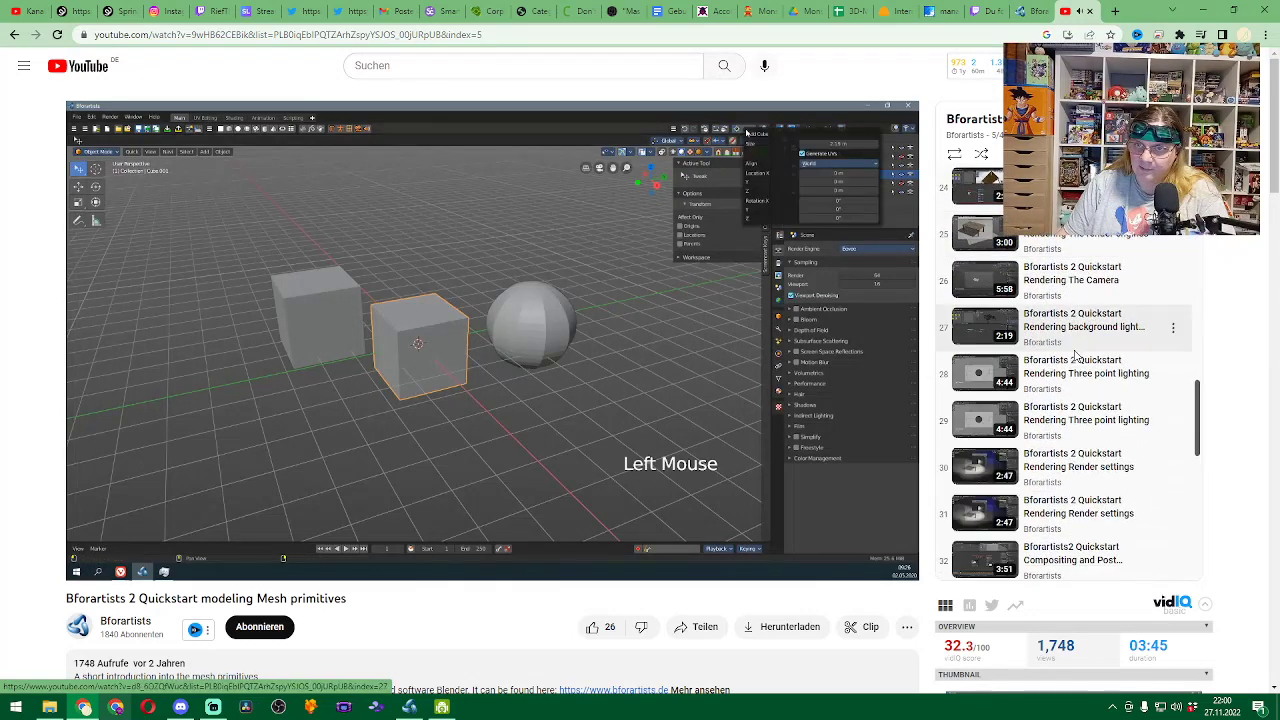
scroll(1075, 357, "down", 6)
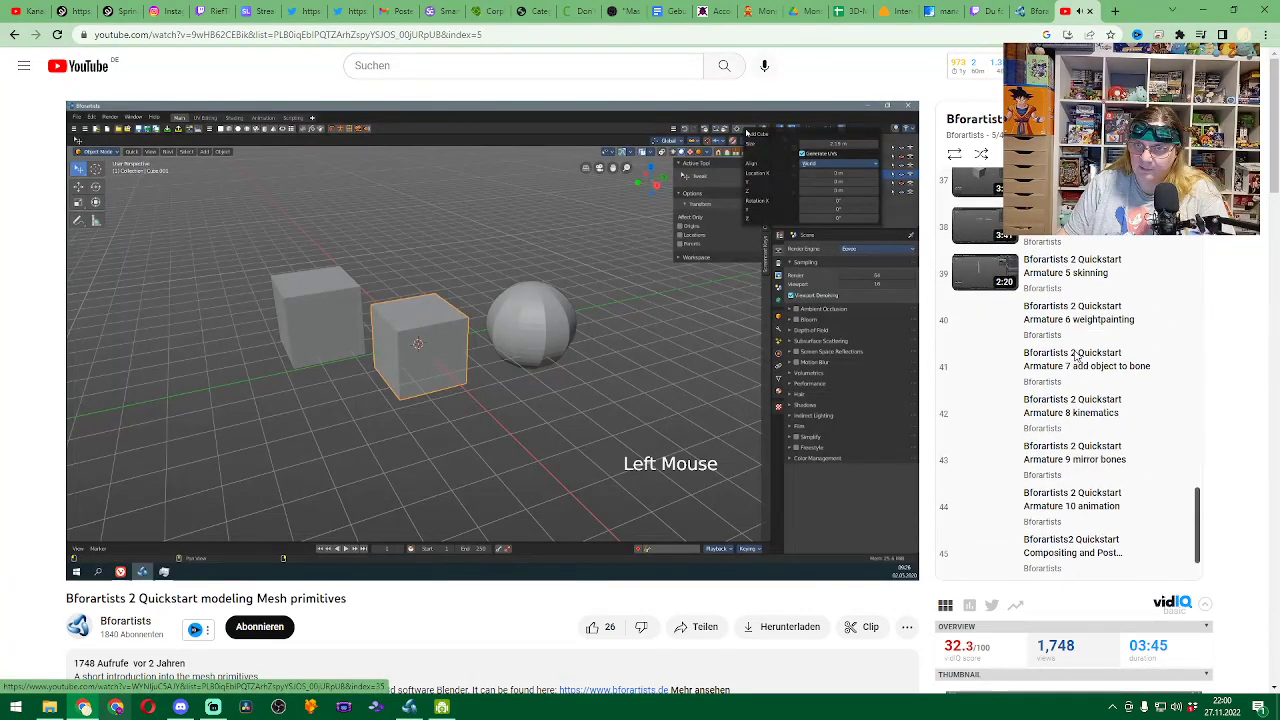
scroll(1075, 357, "up", 2)
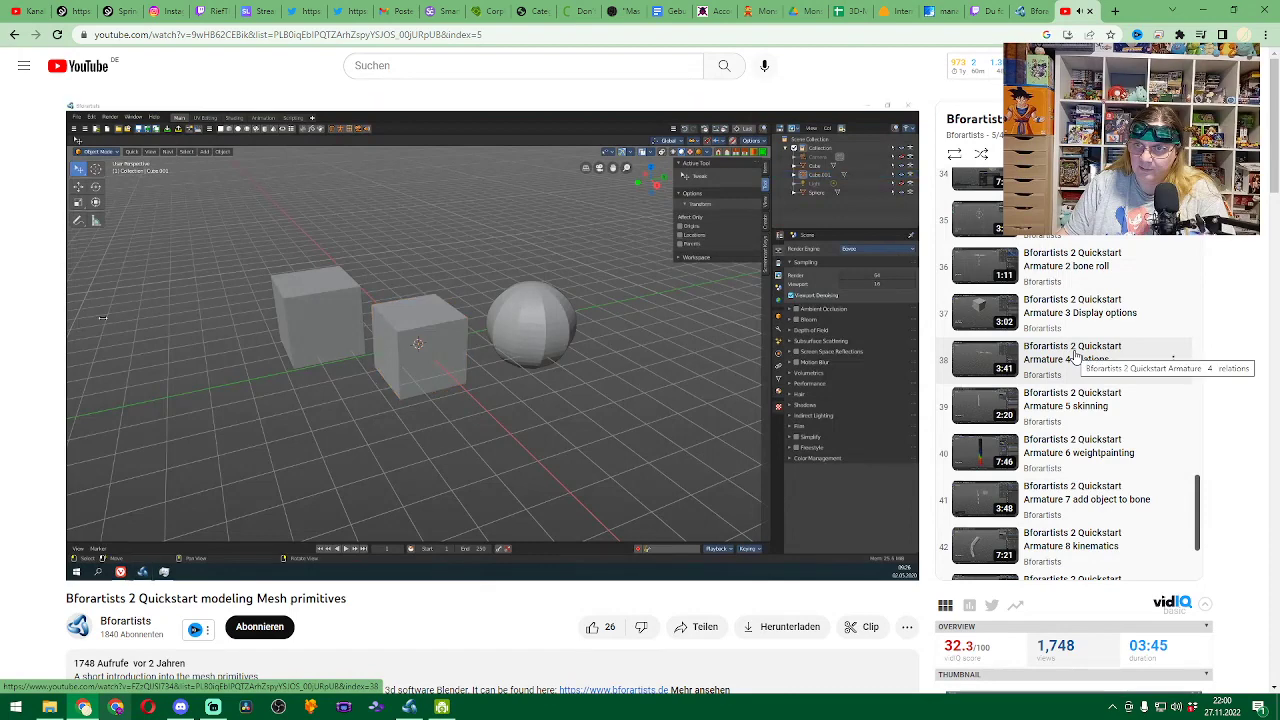
scroll(1075, 358, "down", 2)
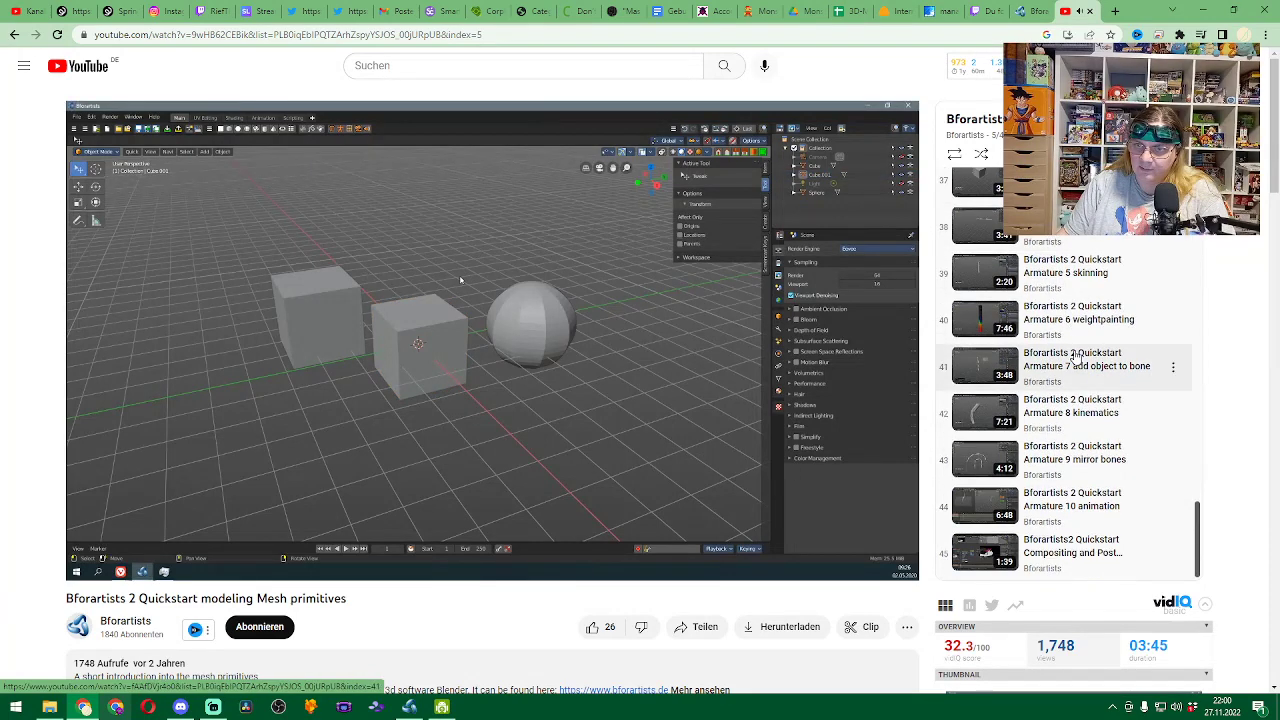
scroll(1075, 358, "up", 15)
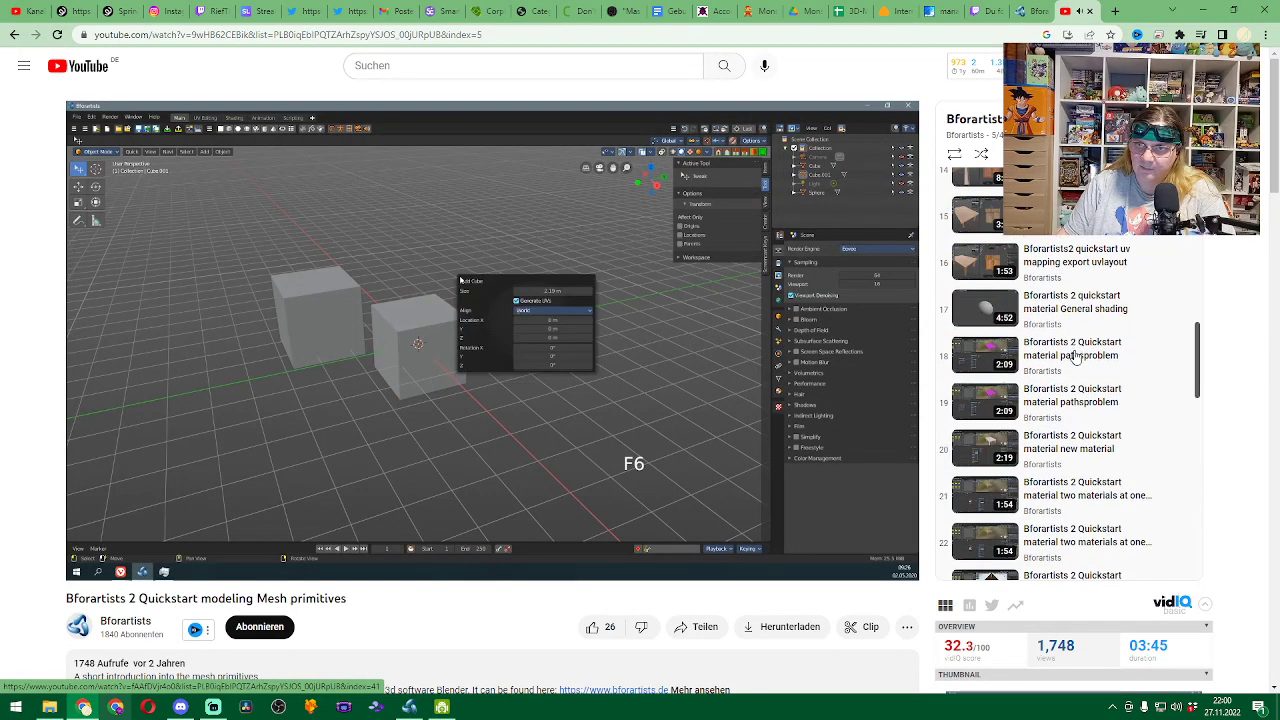
scroll(1075, 358, "up", 3)
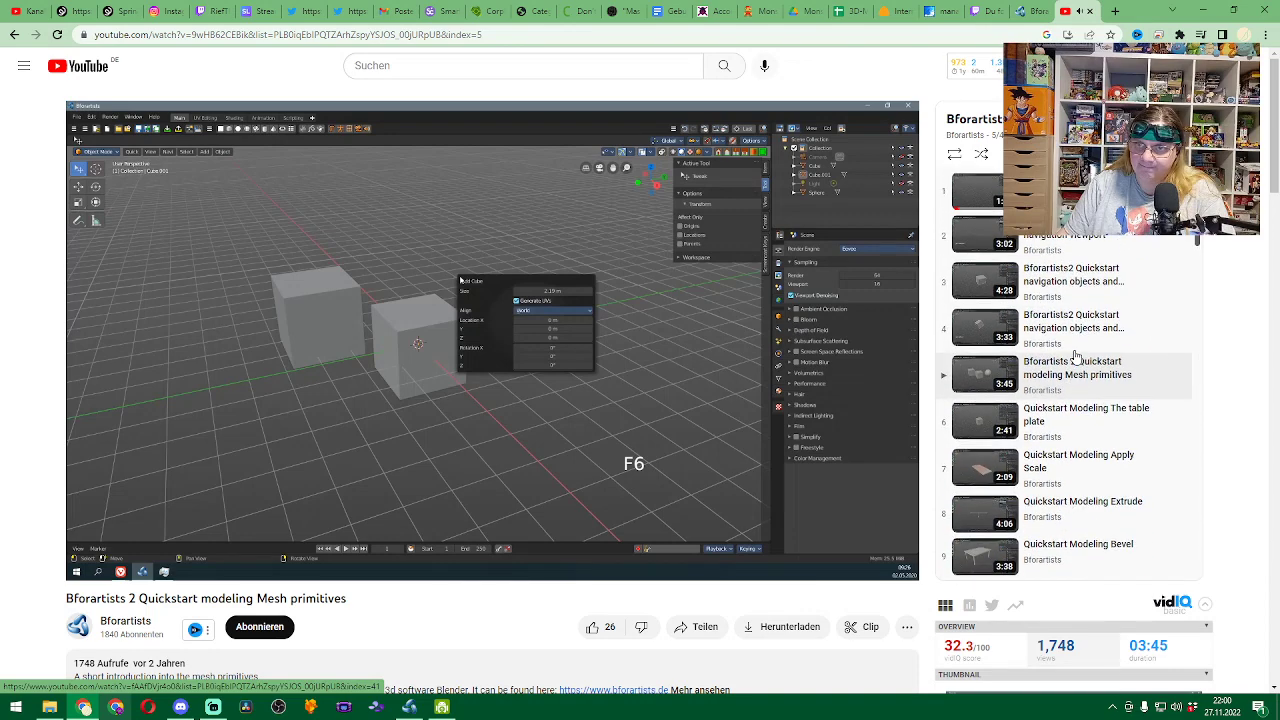
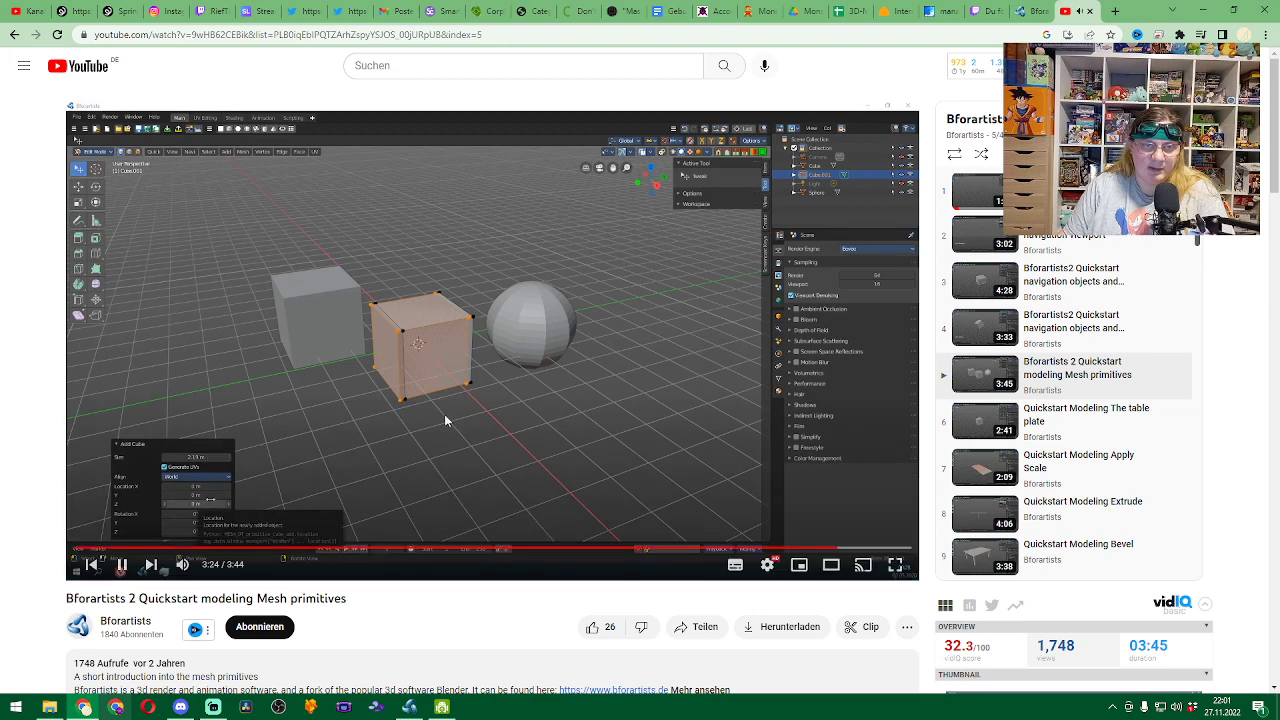
Look through the table modeling lessons in the playlist, opening Quickstart Modeling Bevel and Quickstart Modeling Extrude.
left_click(443, 368)
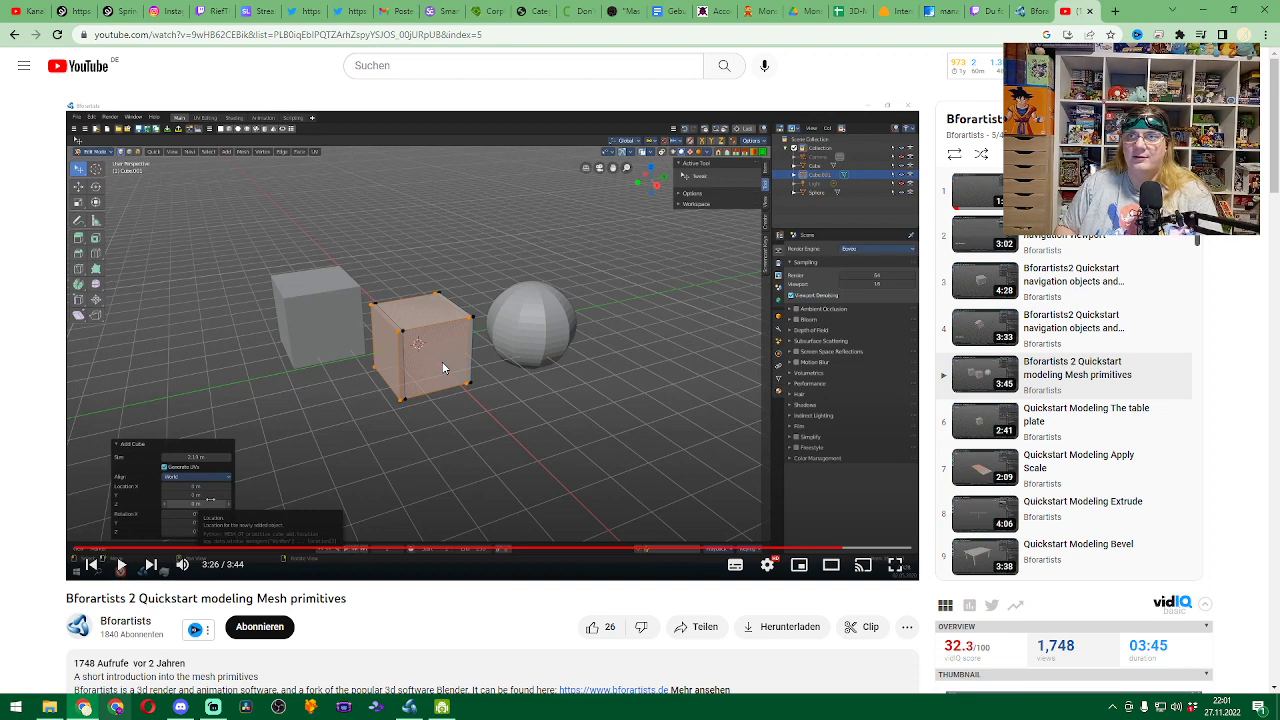
left_click(612, 394)
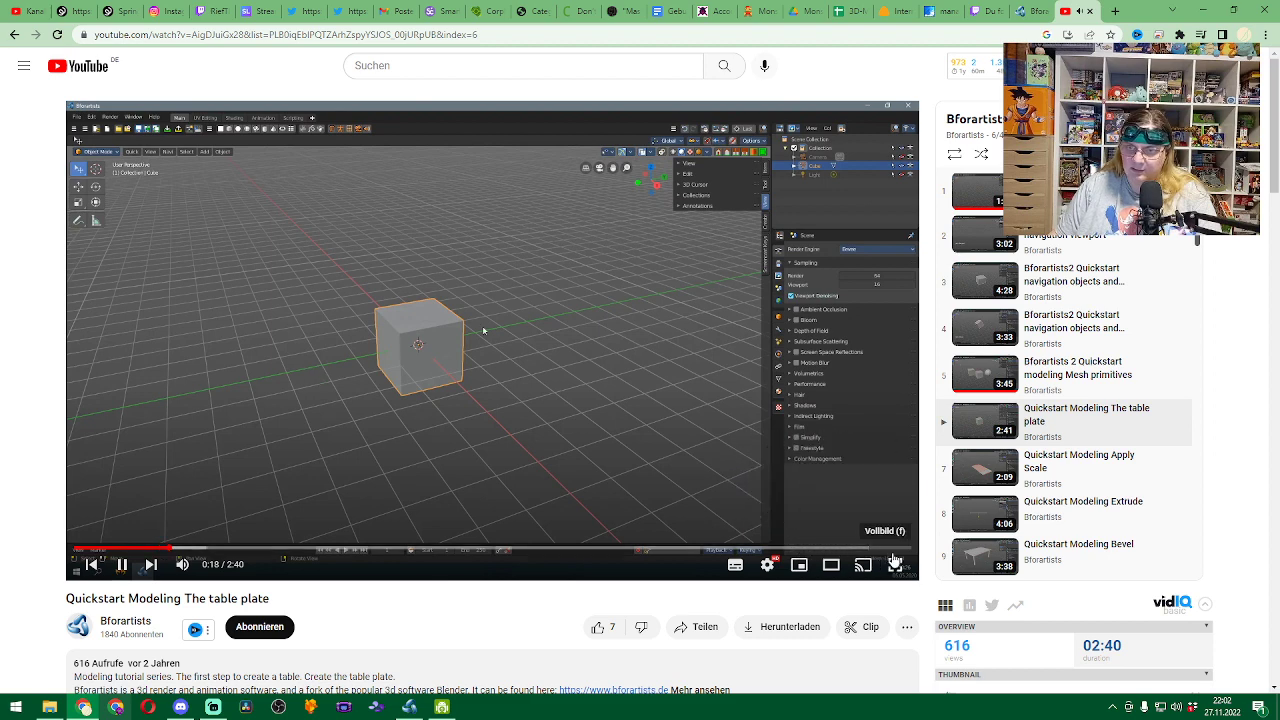
left_click(995, 556)
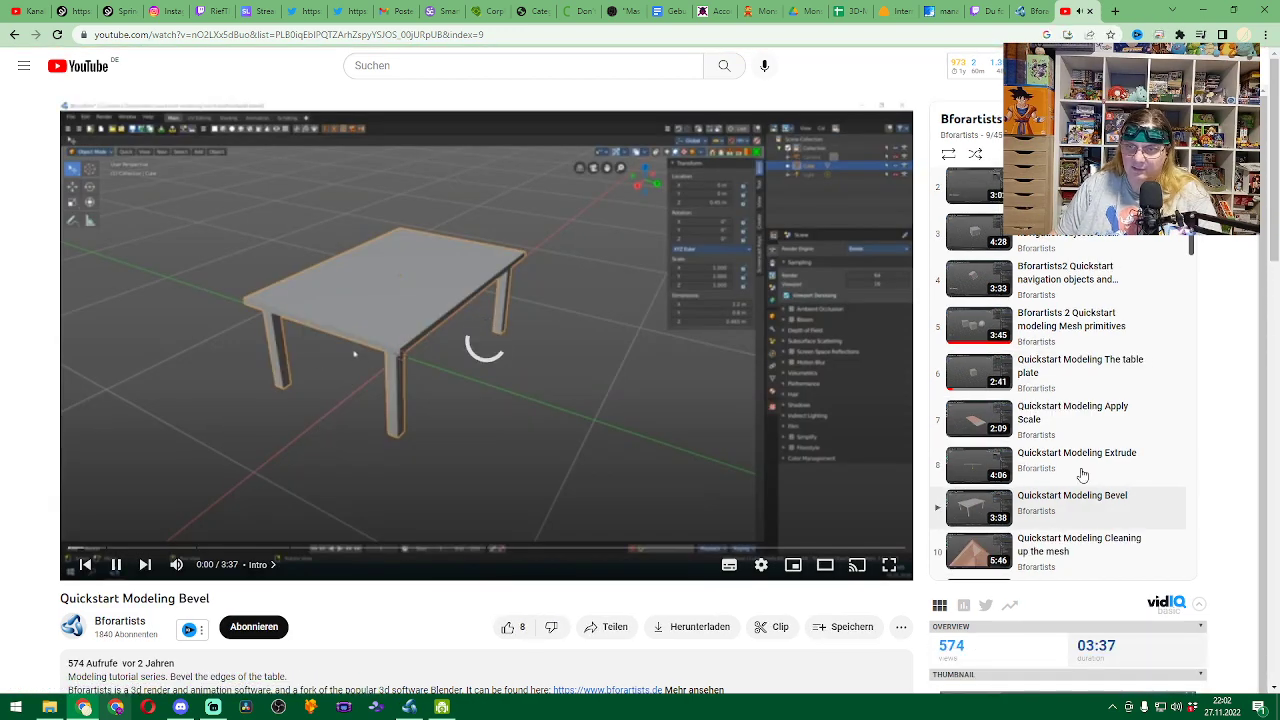
left_click(1058, 468)
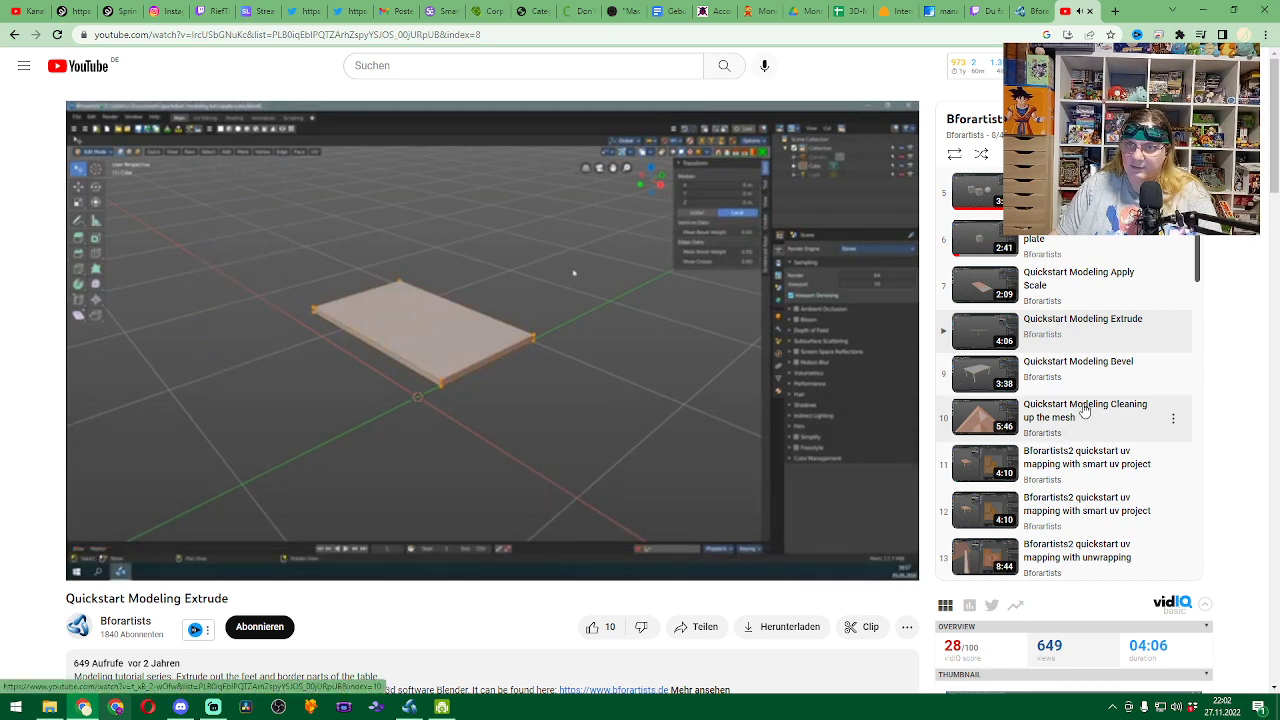
scroll(1085, 410, "down", 2)
scroll(1086, 410, "up", 3)
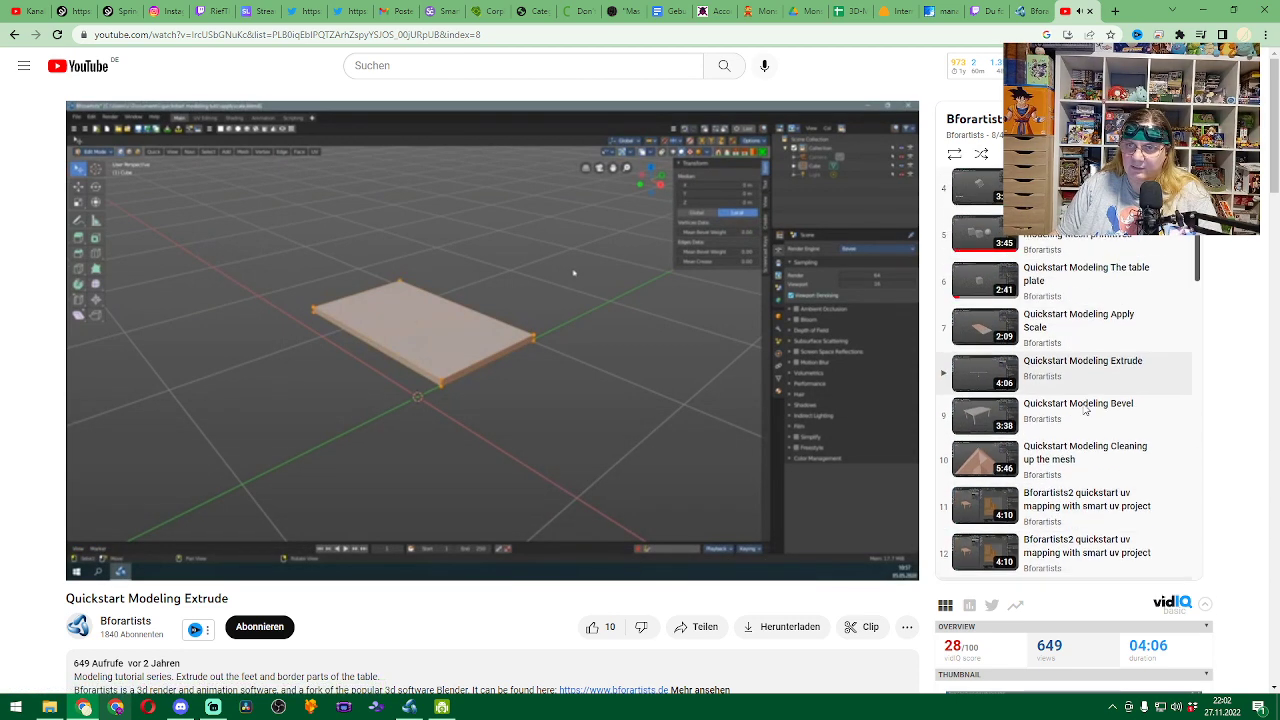
scroll(1084, 410, "up", 3)
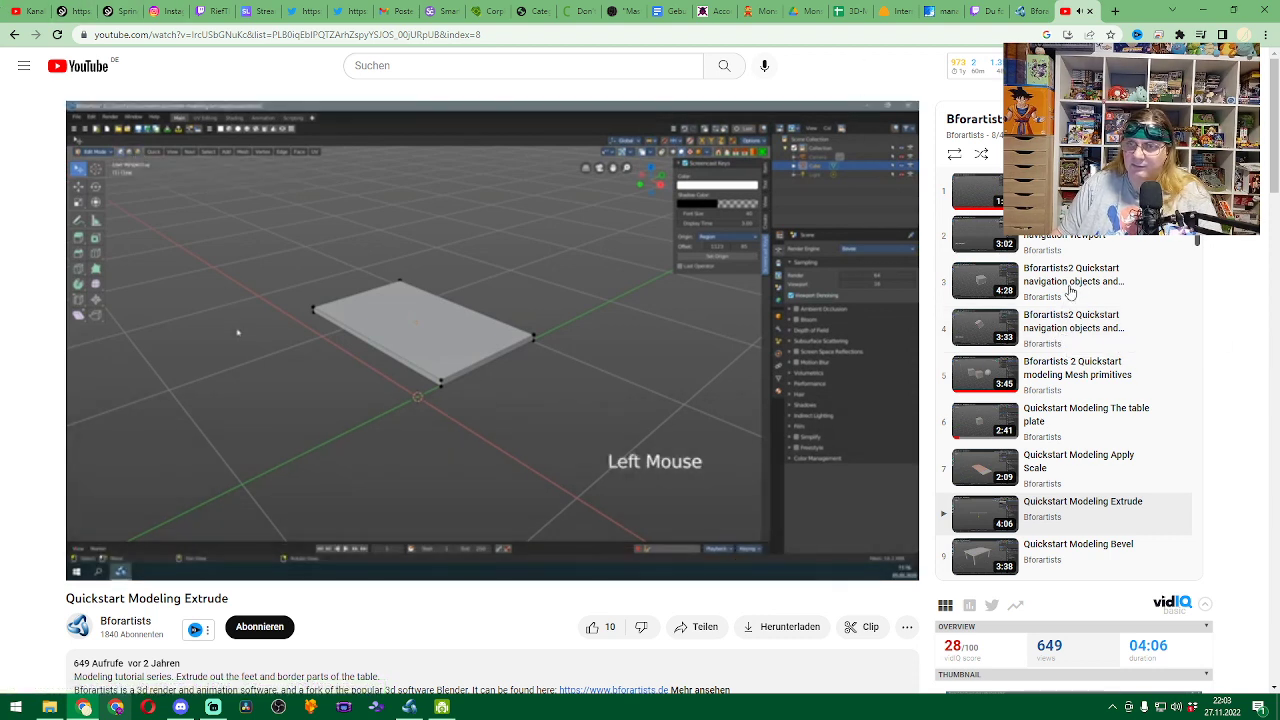
View the playlist's lessons on objects and selections, their advanced version from about 1:40, and viewport navigation, pausing the last one.
left_click(1062, 341)
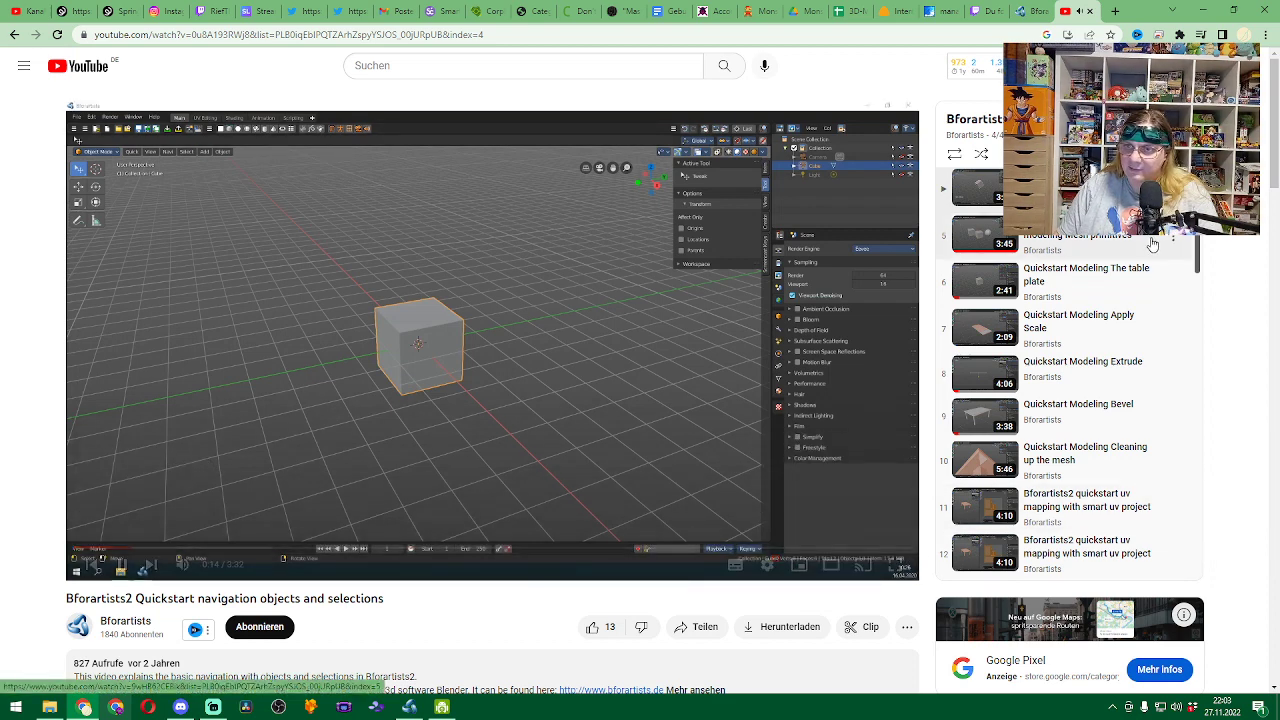
scroll(1088, 255, "up", 1)
scroll(1088, 258, "up", 2)
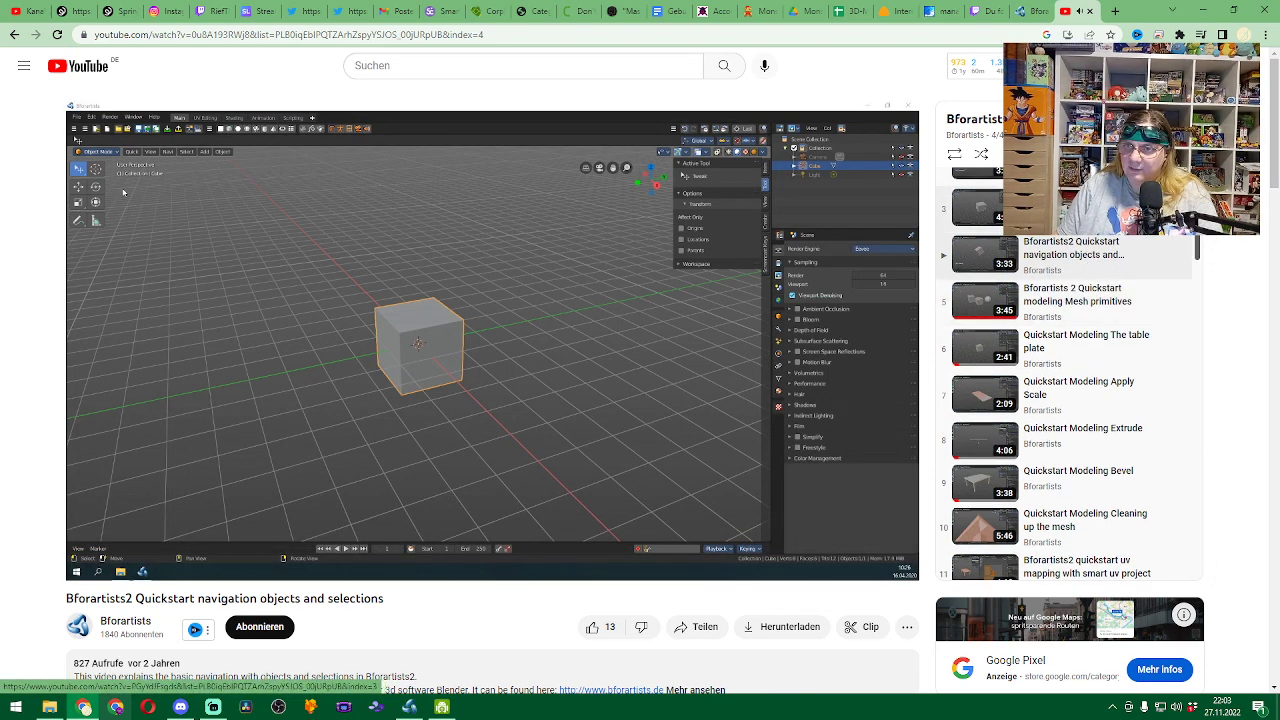
left_click(1070, 210)
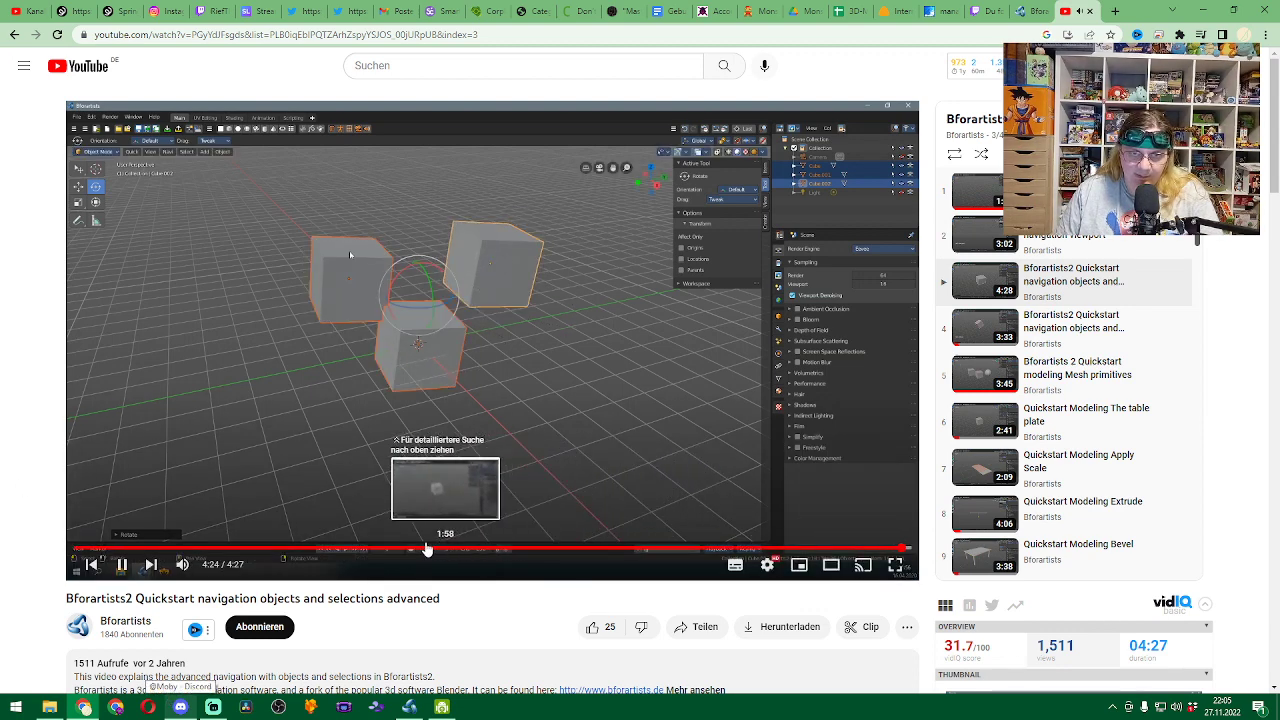
left_click(388, 549)
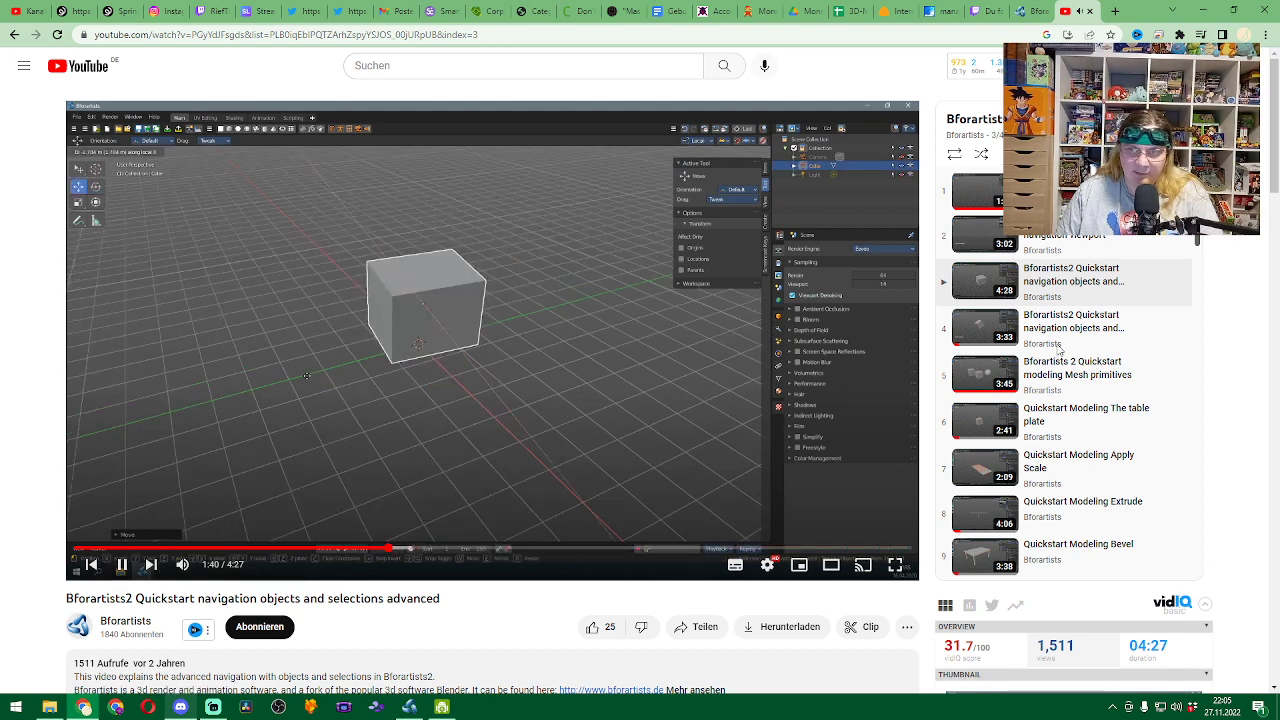
left_click(1091, 246)
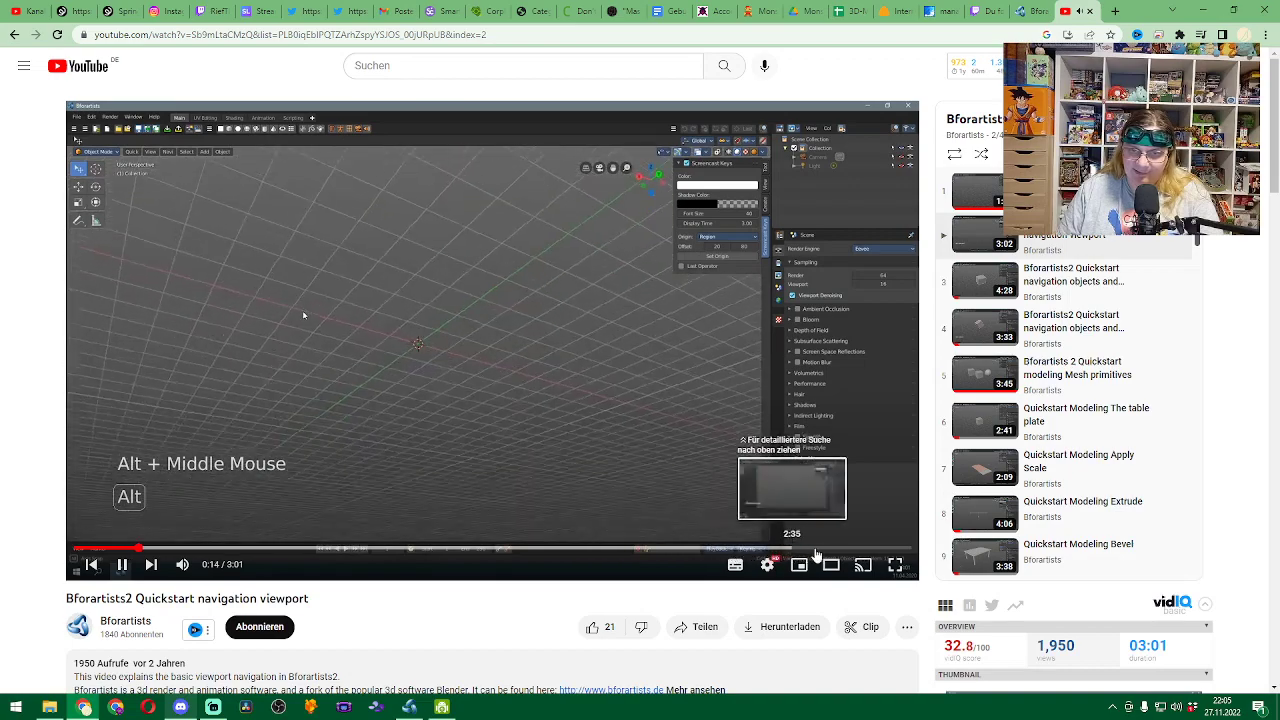
left_click(474, 343)
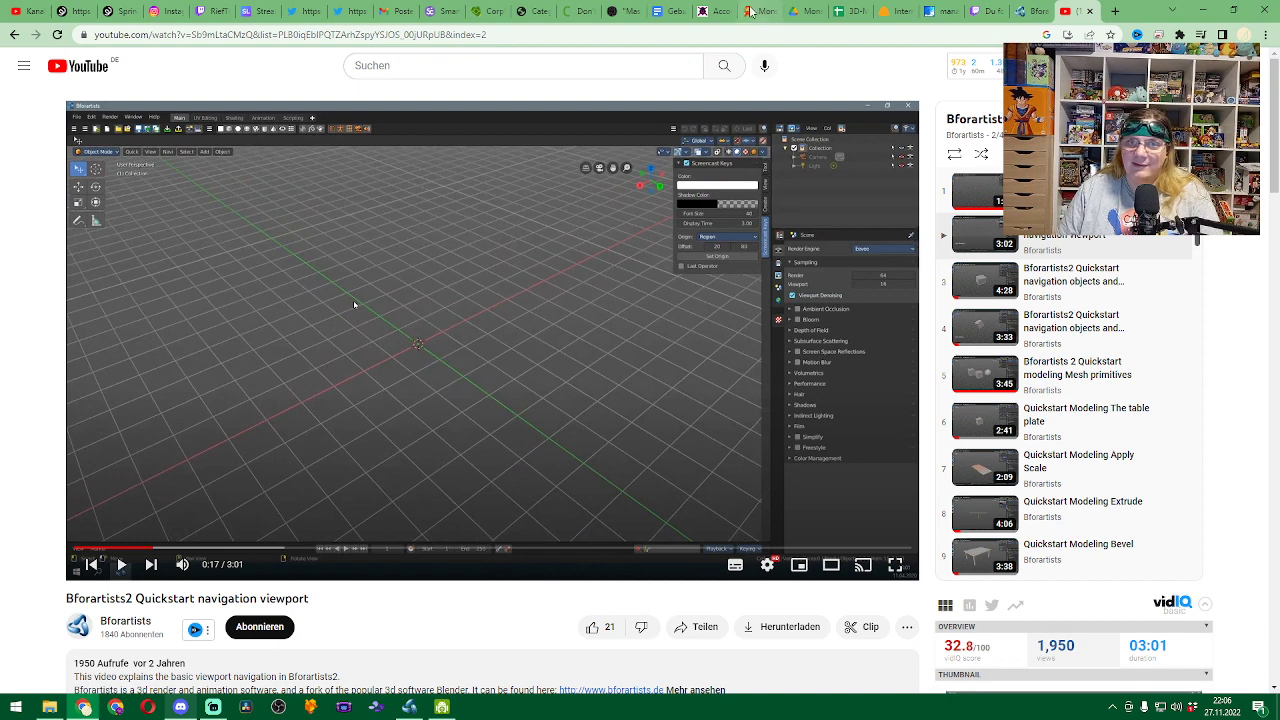
Search Google for "bforartists turn multiple objects into one" and open the forum topic "Creating New Object Group".
left_click(757, 36)
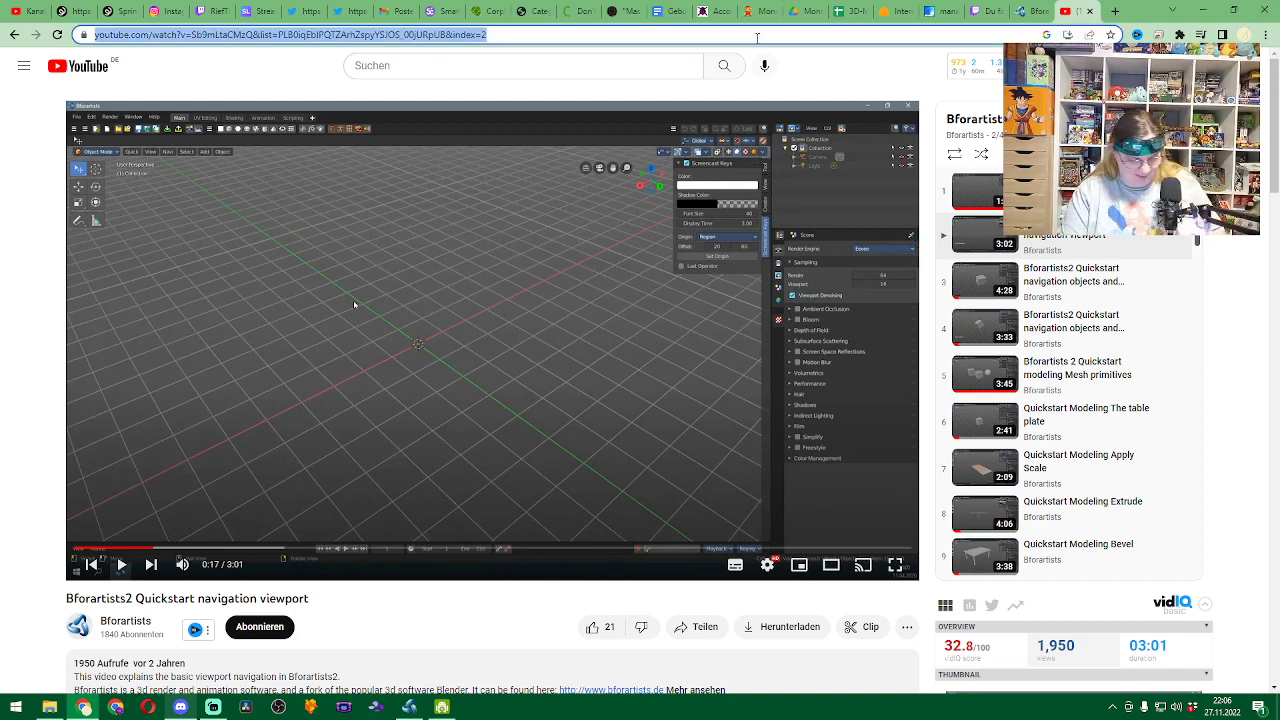
type("bfor")
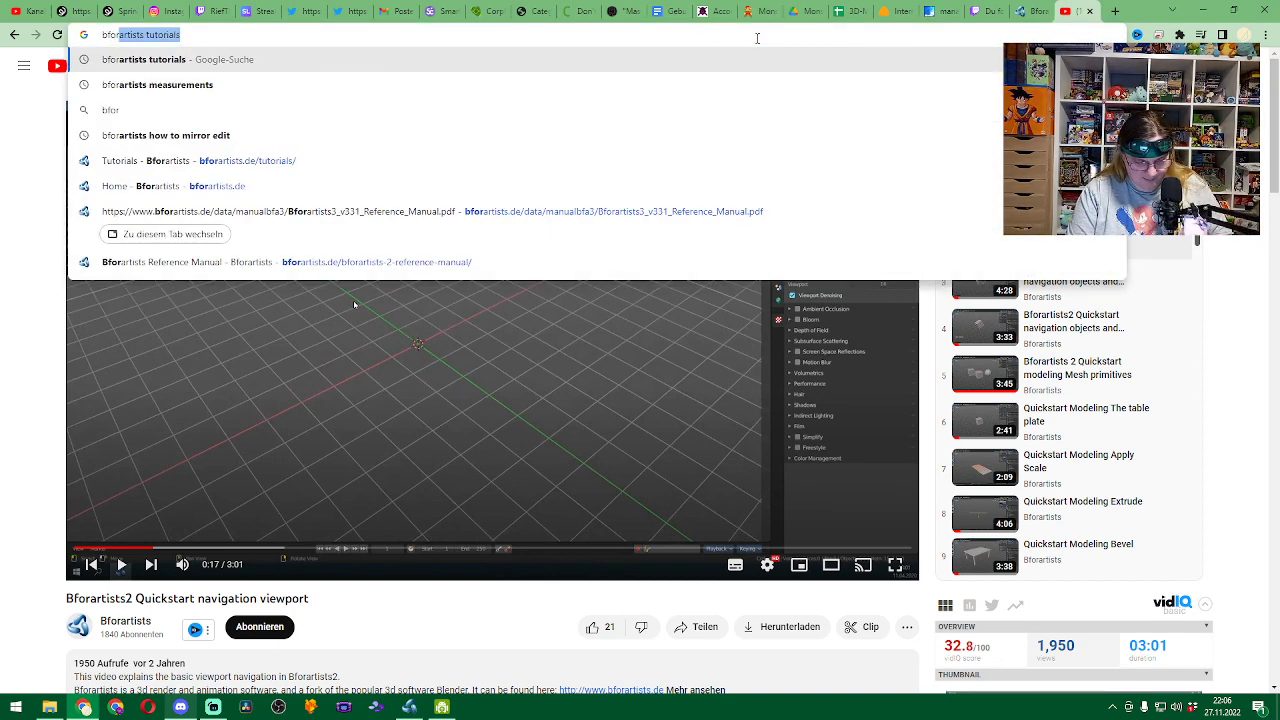
type("artists")
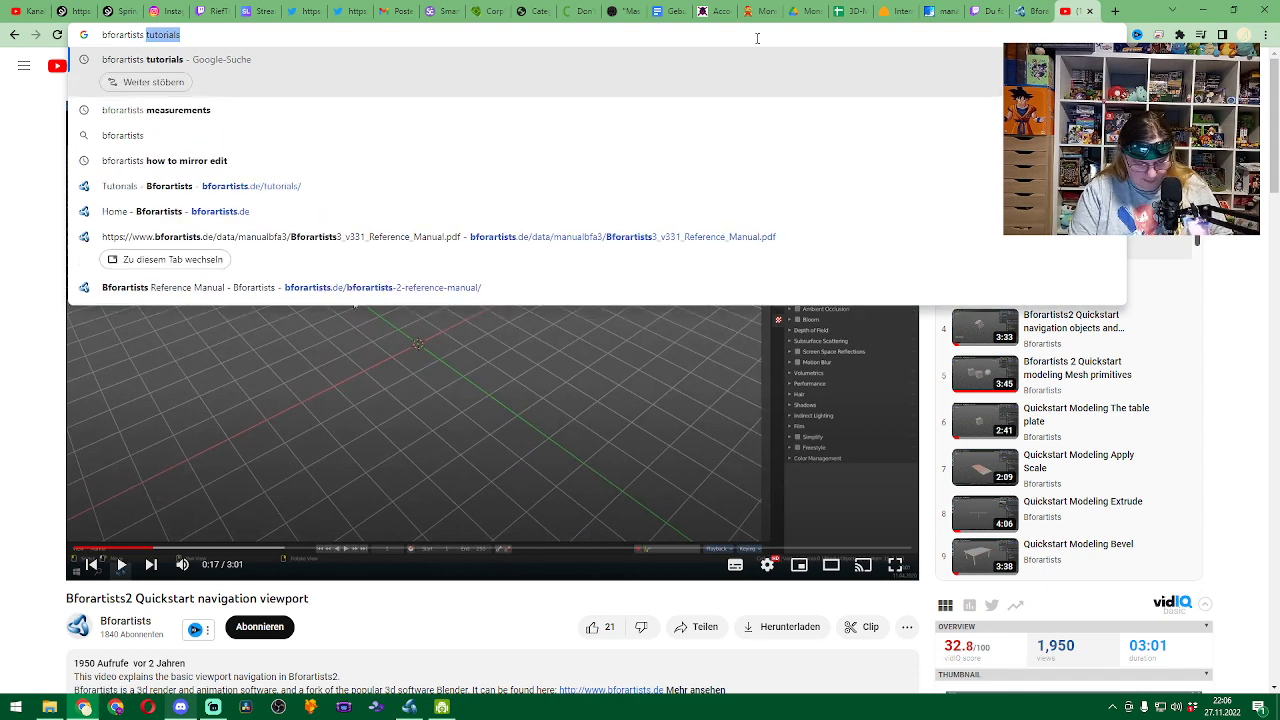
type(" turn multip")
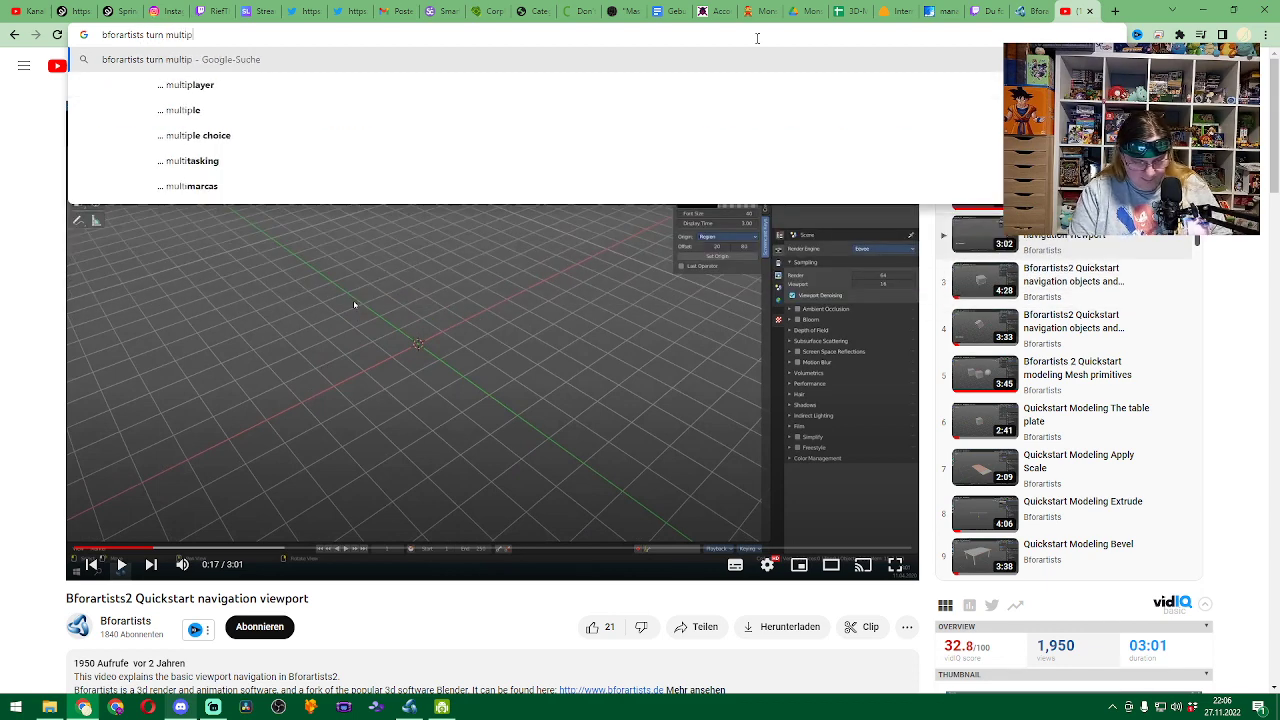
type("le obj")
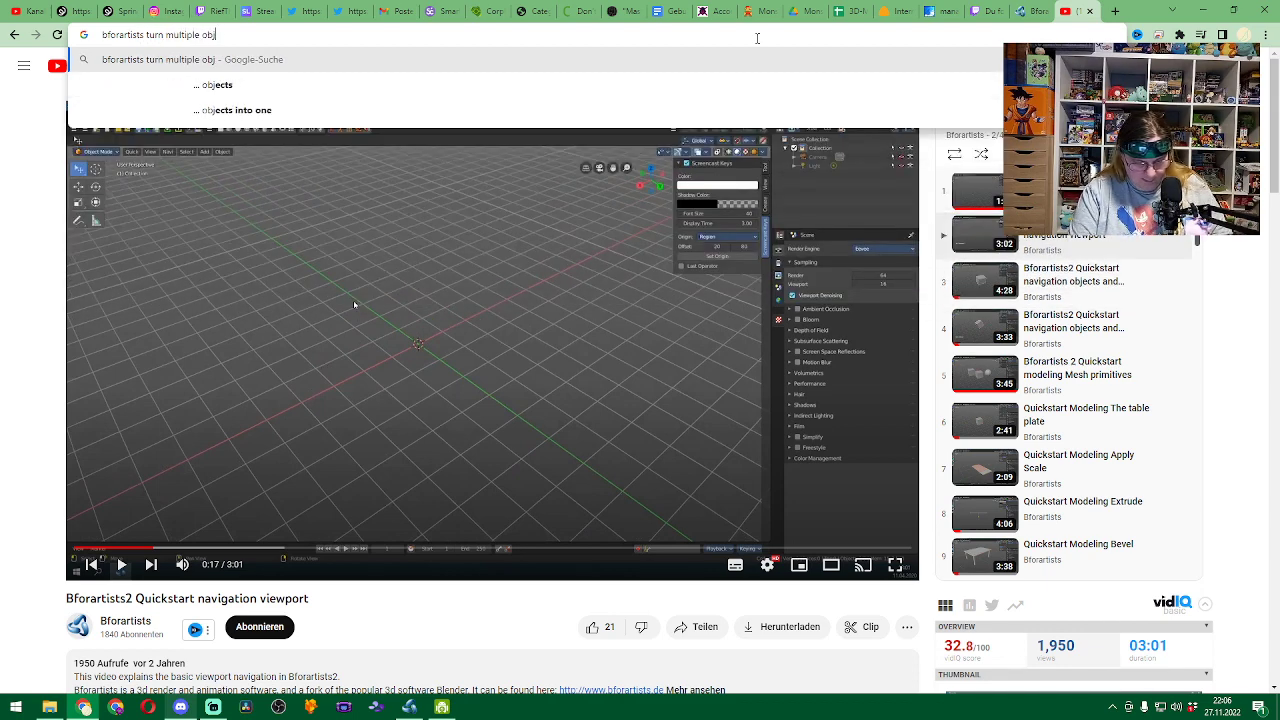
type("ects into one")
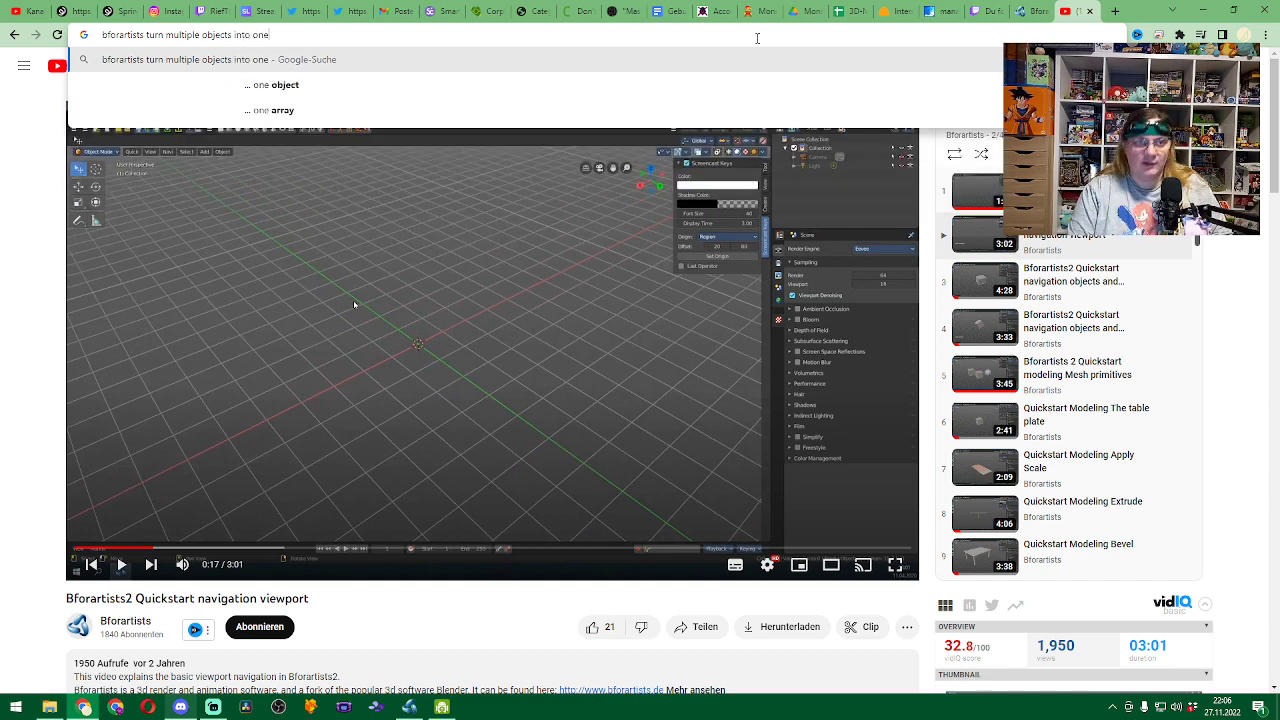
key("Return")
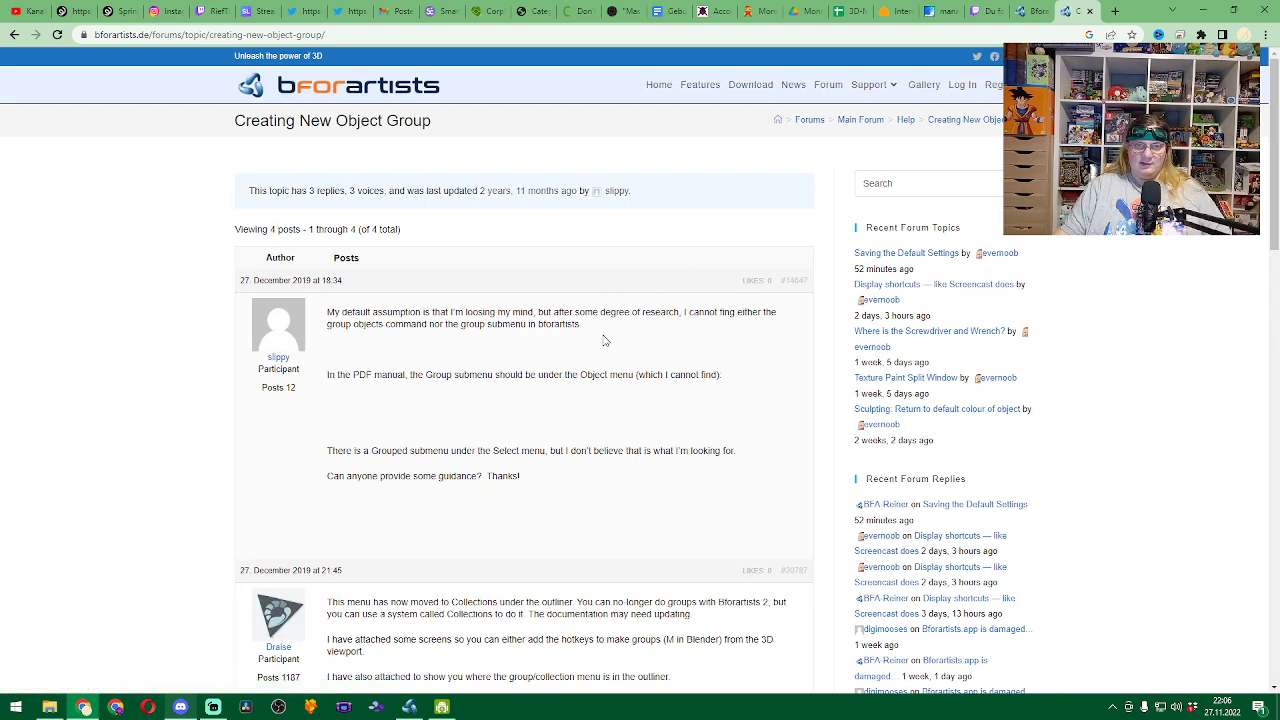
Return to the search results and change the query to "bforartists join objects".
left_click(14, 36)
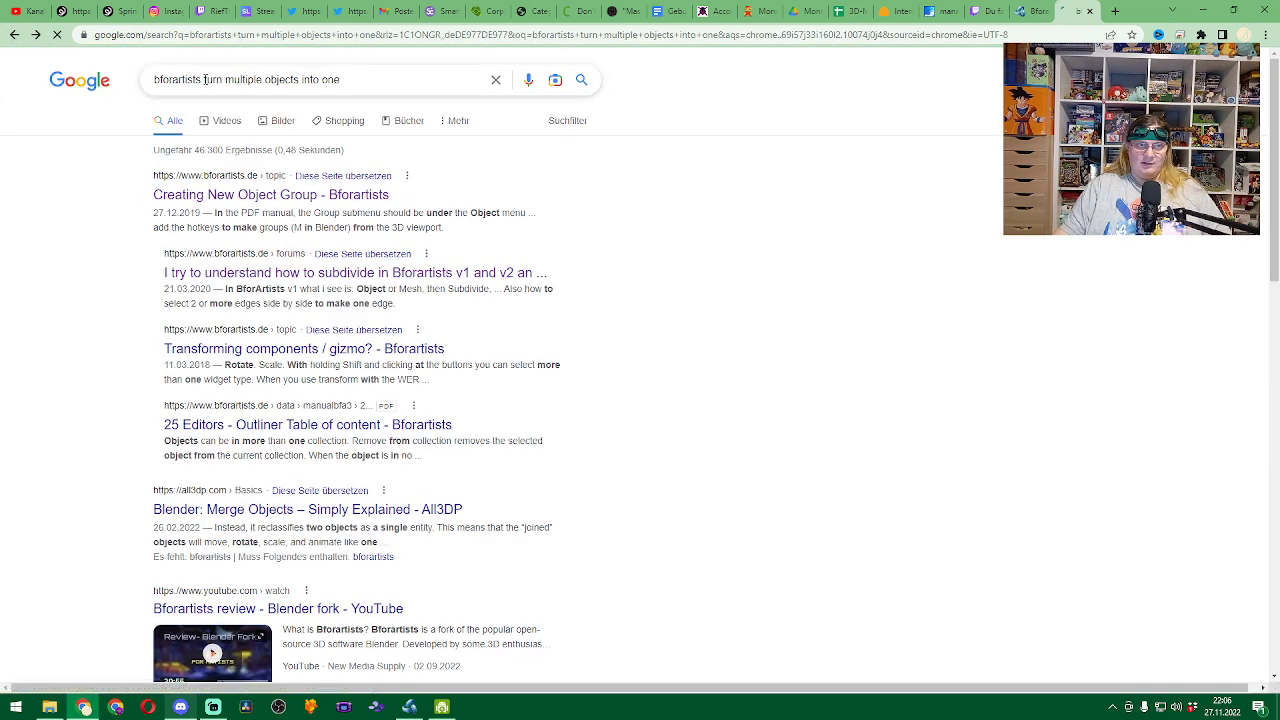
key("ctrl+shift+Left")
key("ctrl+shift+Left")
key("ctrl+shift+Left")
key("ctrl+shift+Left")
key("ctrl+shift+Left")
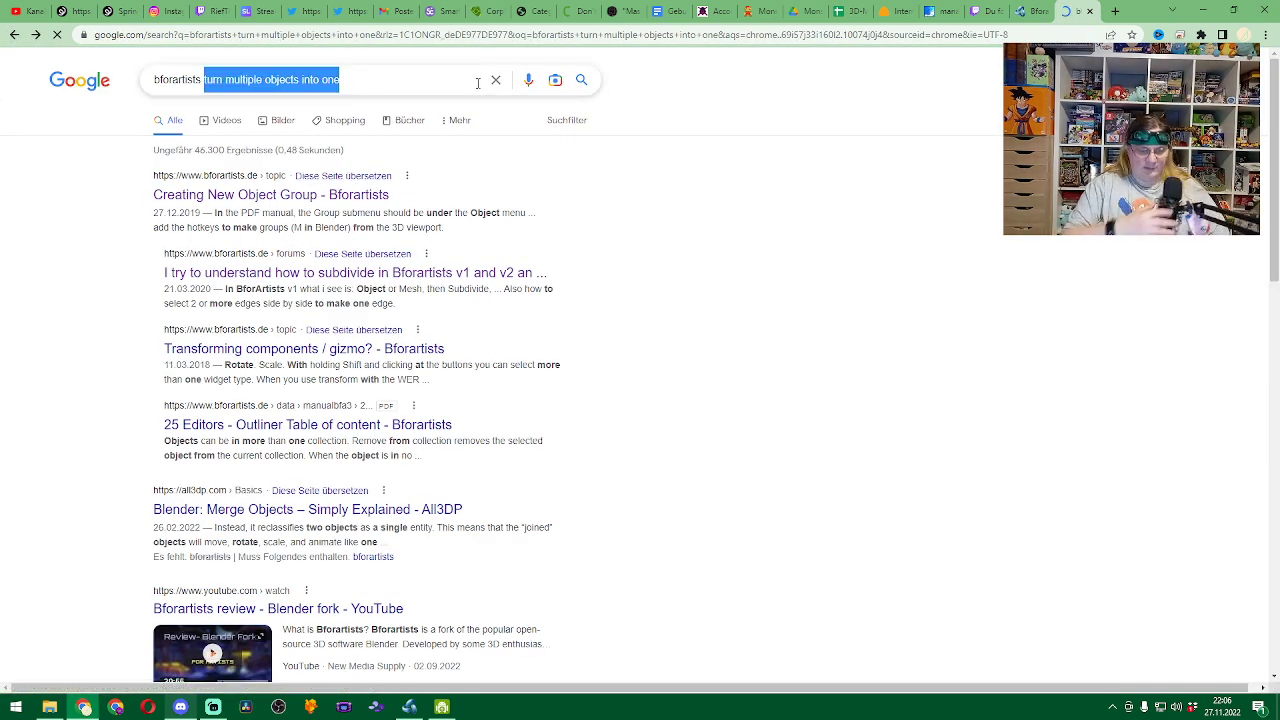
type("join ob")
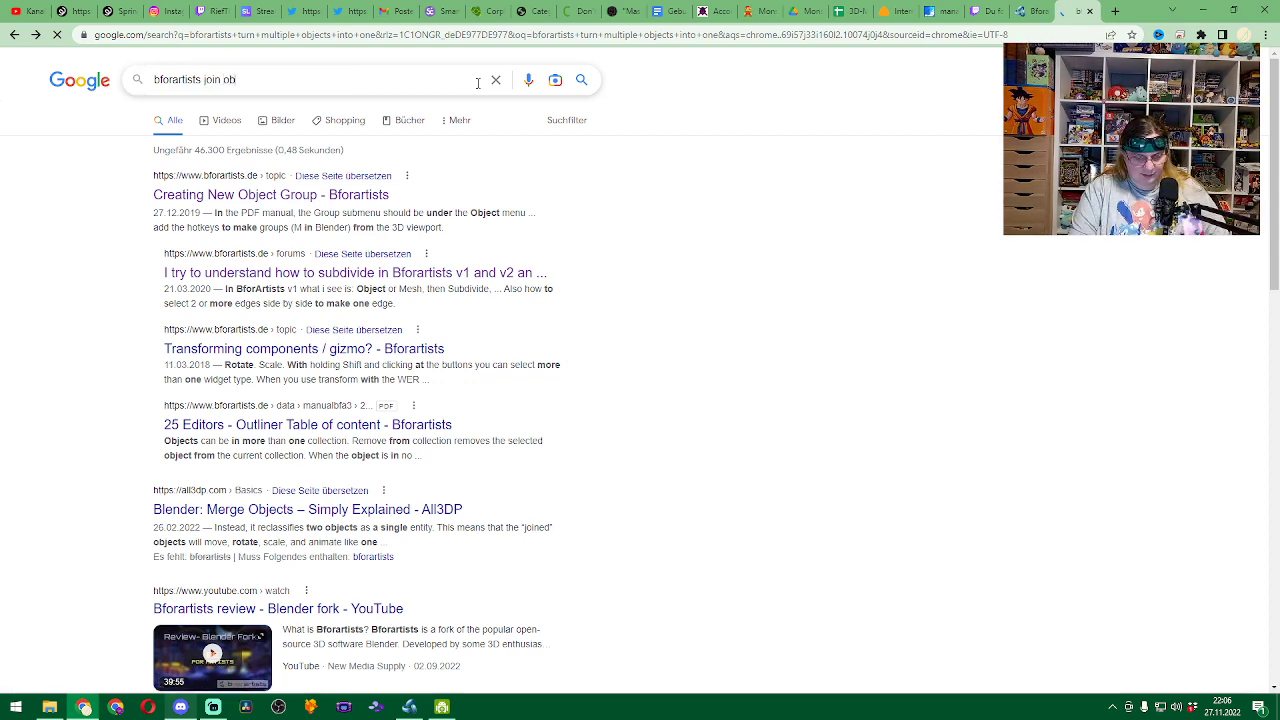
type("jects")
key("Return")
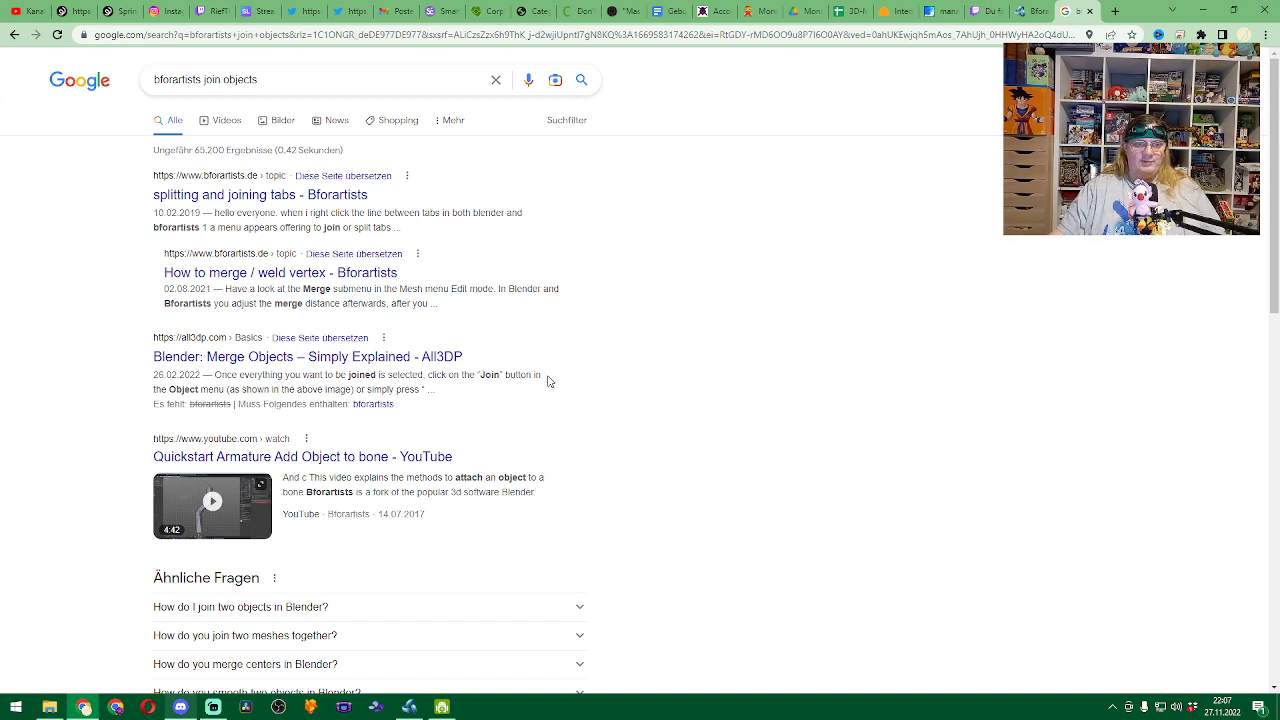
Switch to Bforartists and join the selected desktop, legs and cabinet block into one object.
key("alt+Tab")
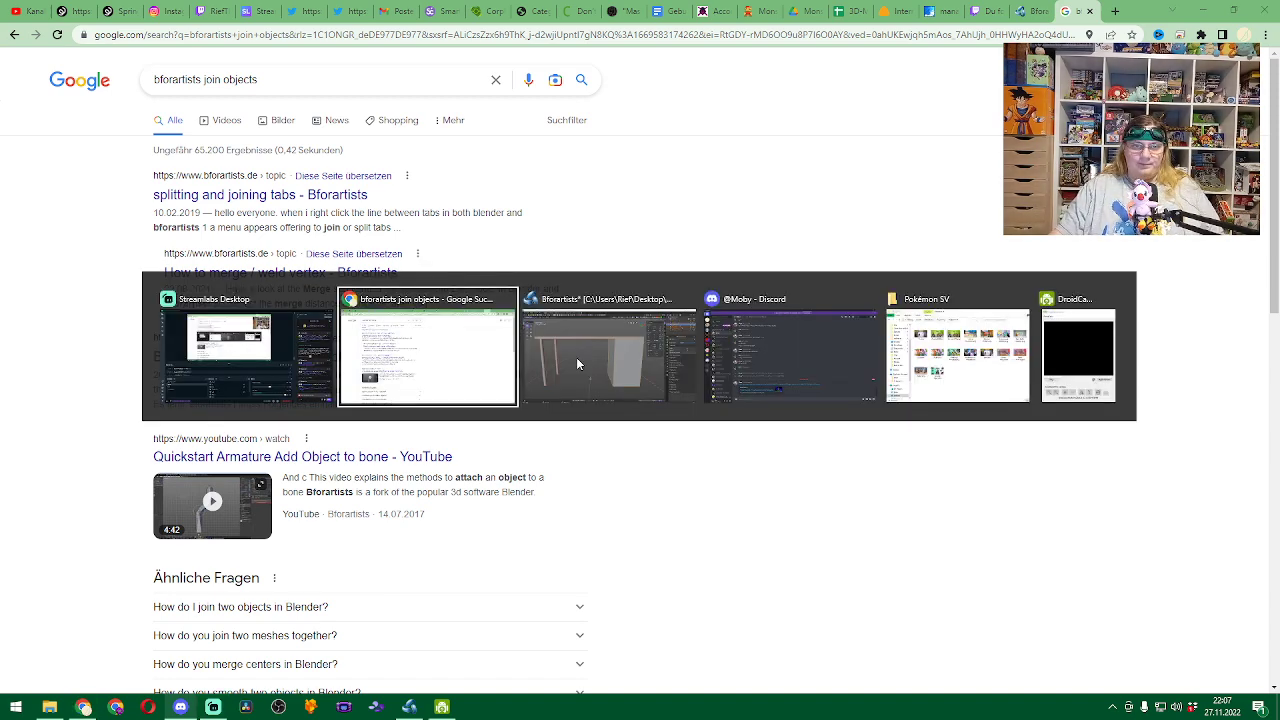
left_click(576, 357)
left_click(238, 60)
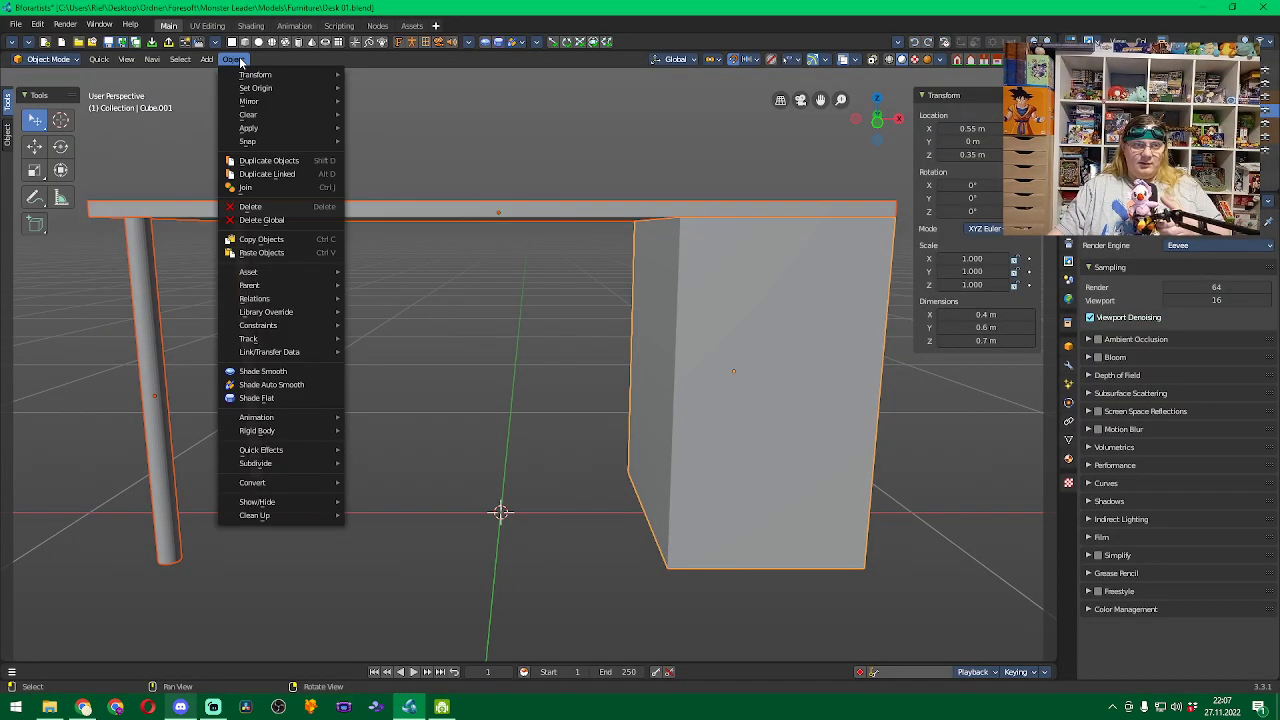
mouse_move(307, 78)
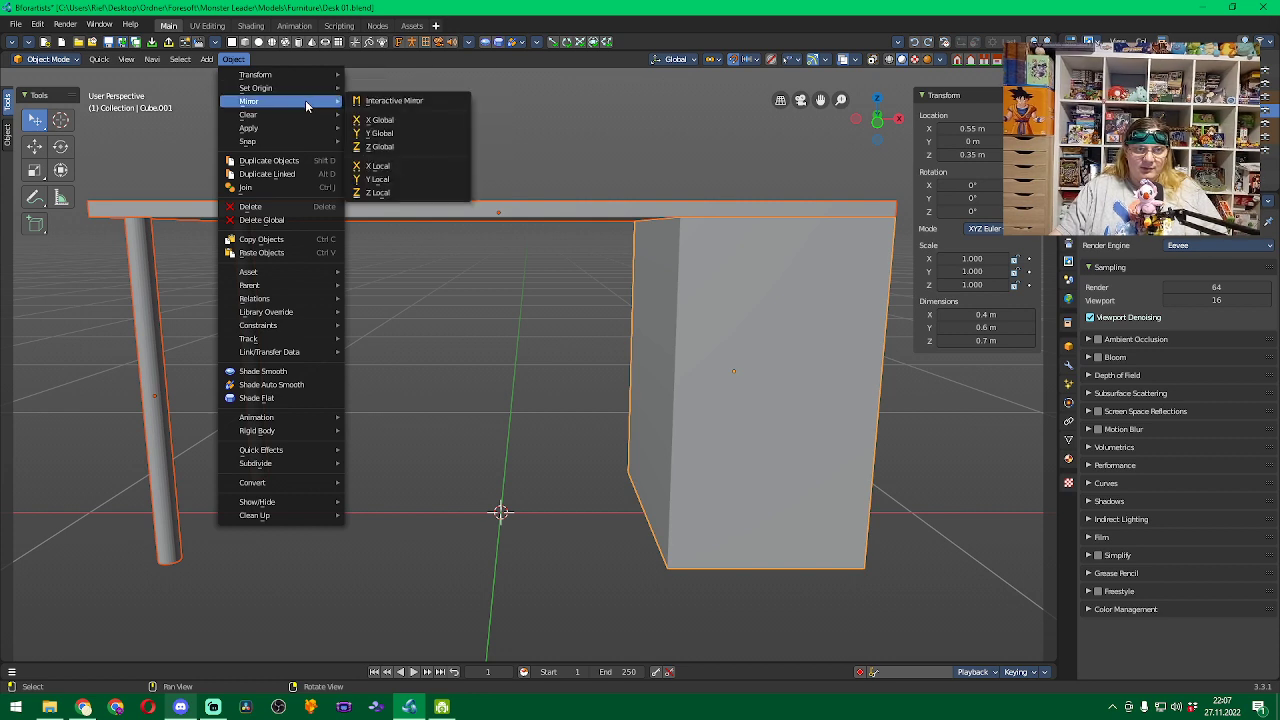
mouse_move(305, 113)
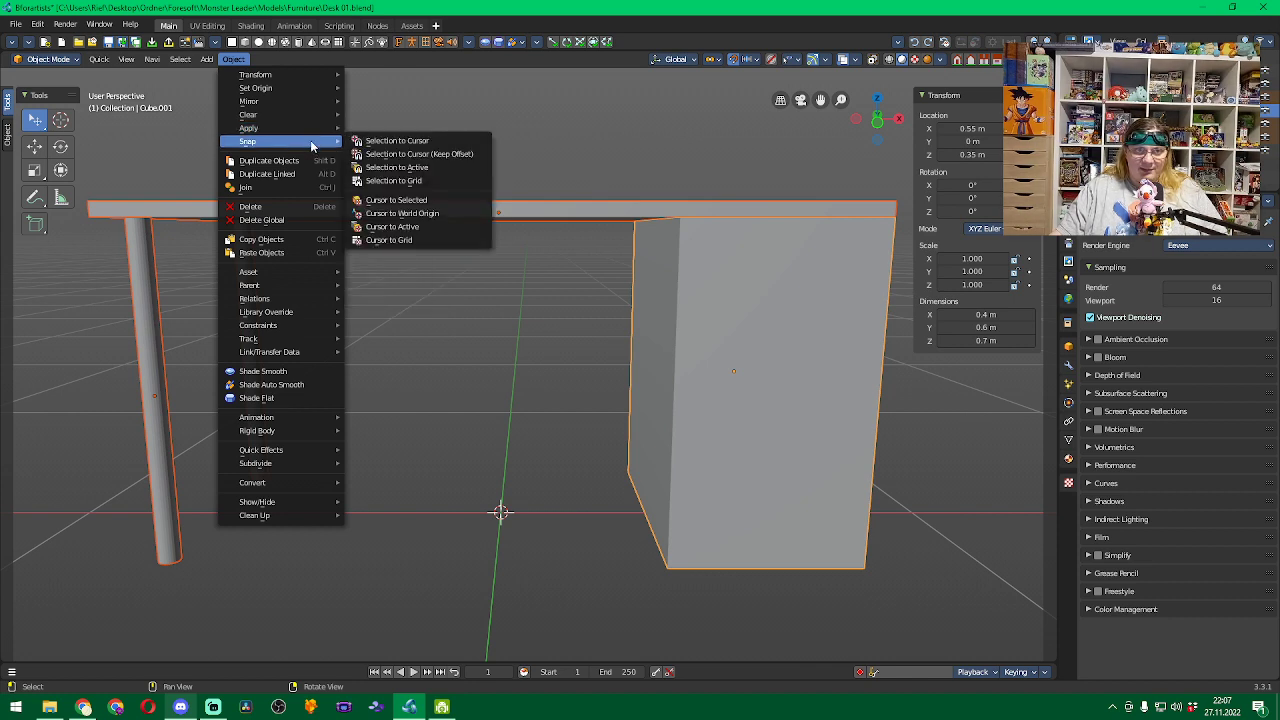
left_click(278, 188)
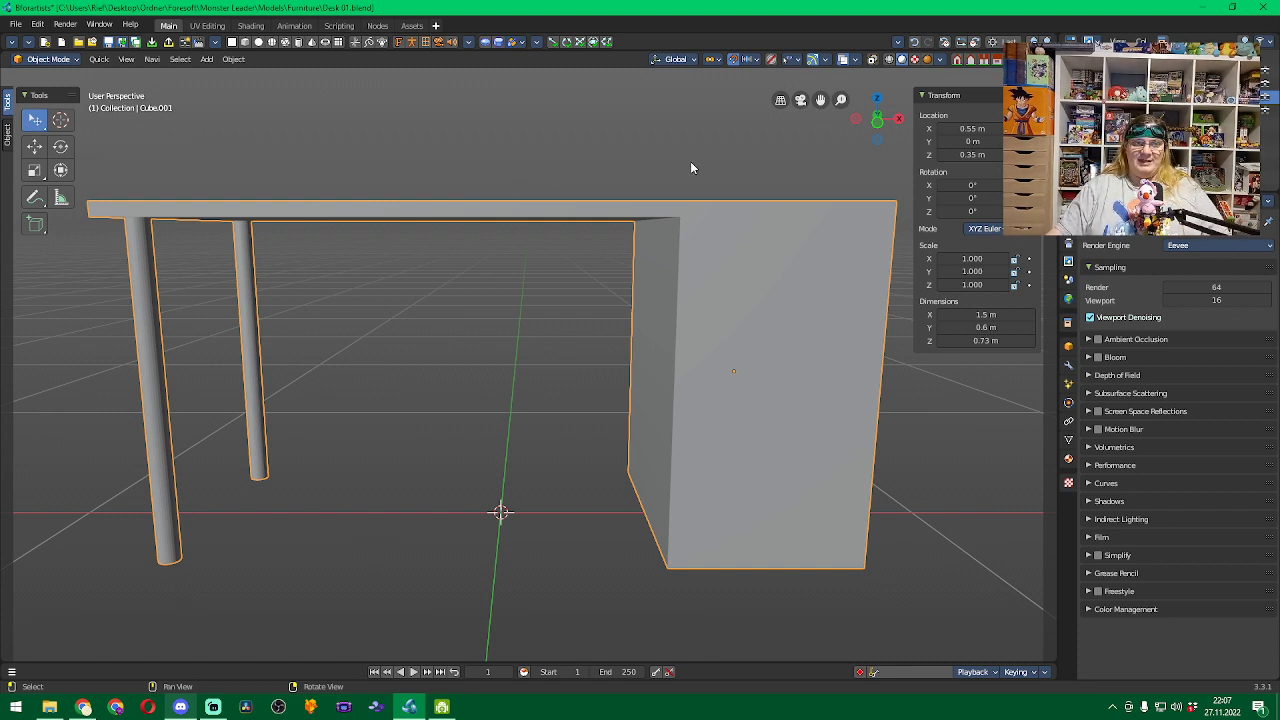
Put the joined desk into Edit Mode and deselect all of its geometry.
left_click(50, 59)
left_click(58, 90)
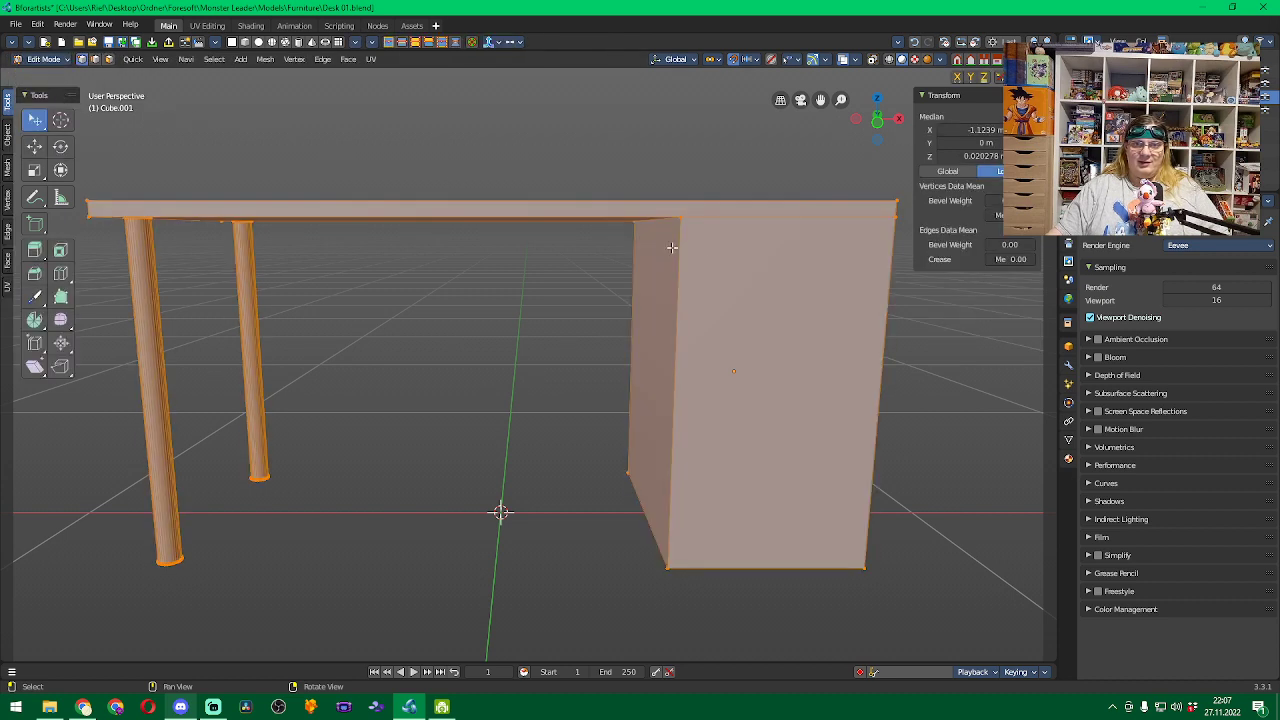
left_click(563, 285)
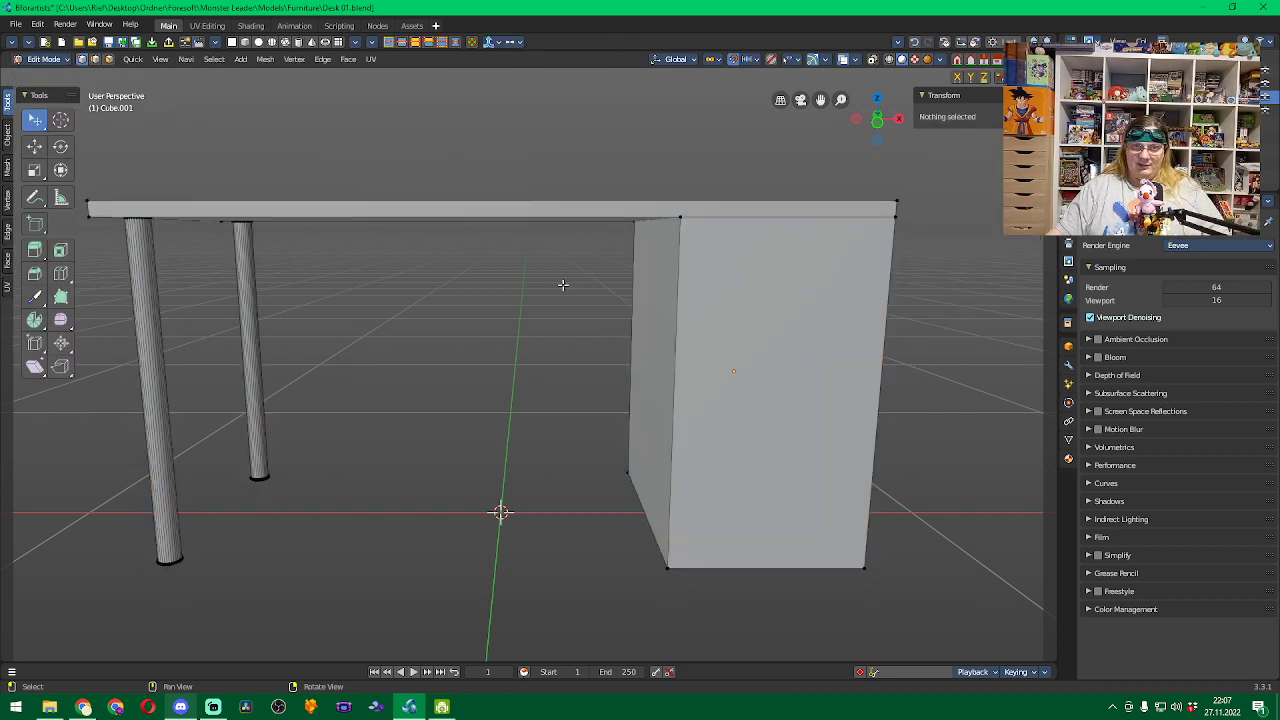
Try moving the cabinet's upper inner front corner vertex, first along the X axis and then freely.
left_click(680, 218)
key("g")
key("x")
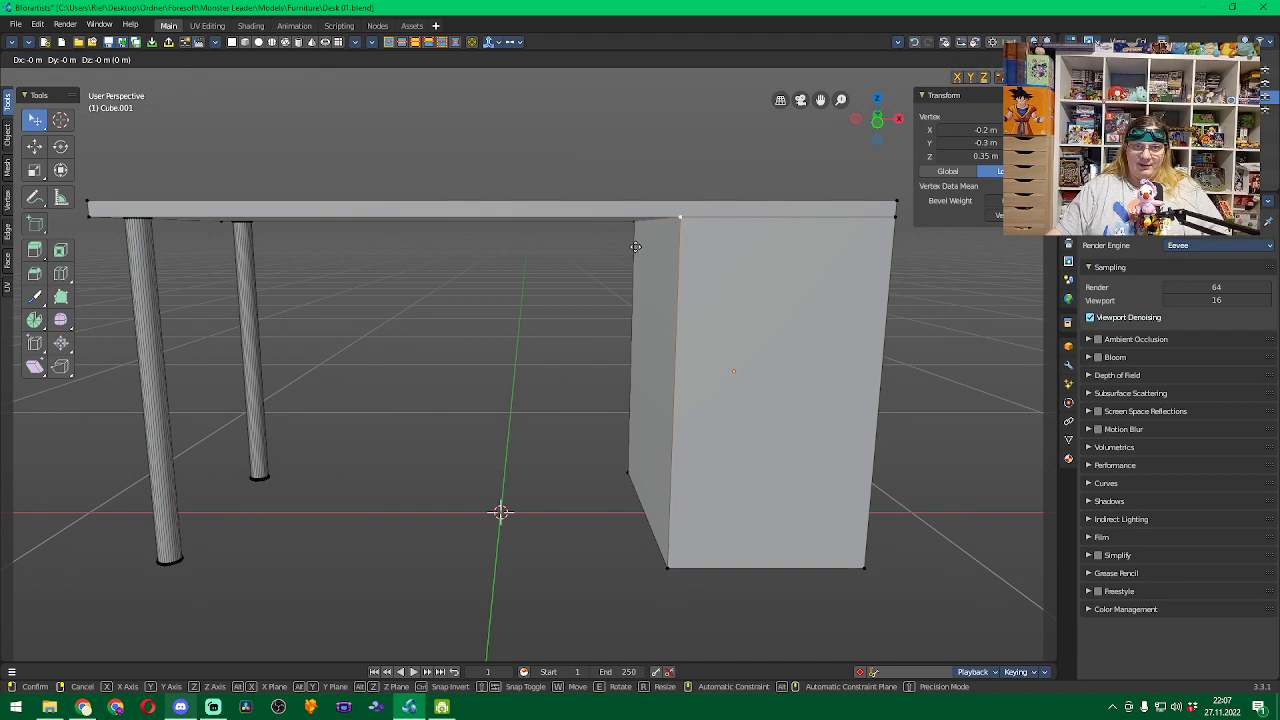
key("Return")
key("g")
key("Escape")
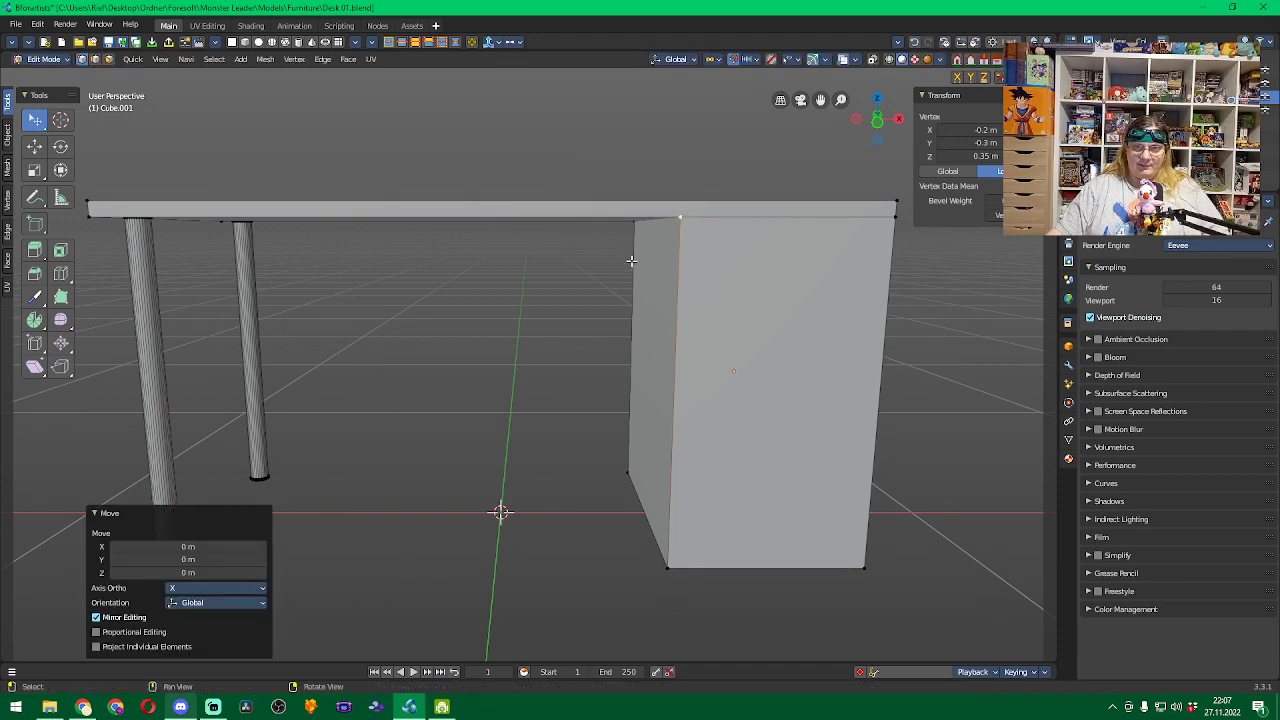
middle_click_drag(583, 263, 705, 185, "shift")
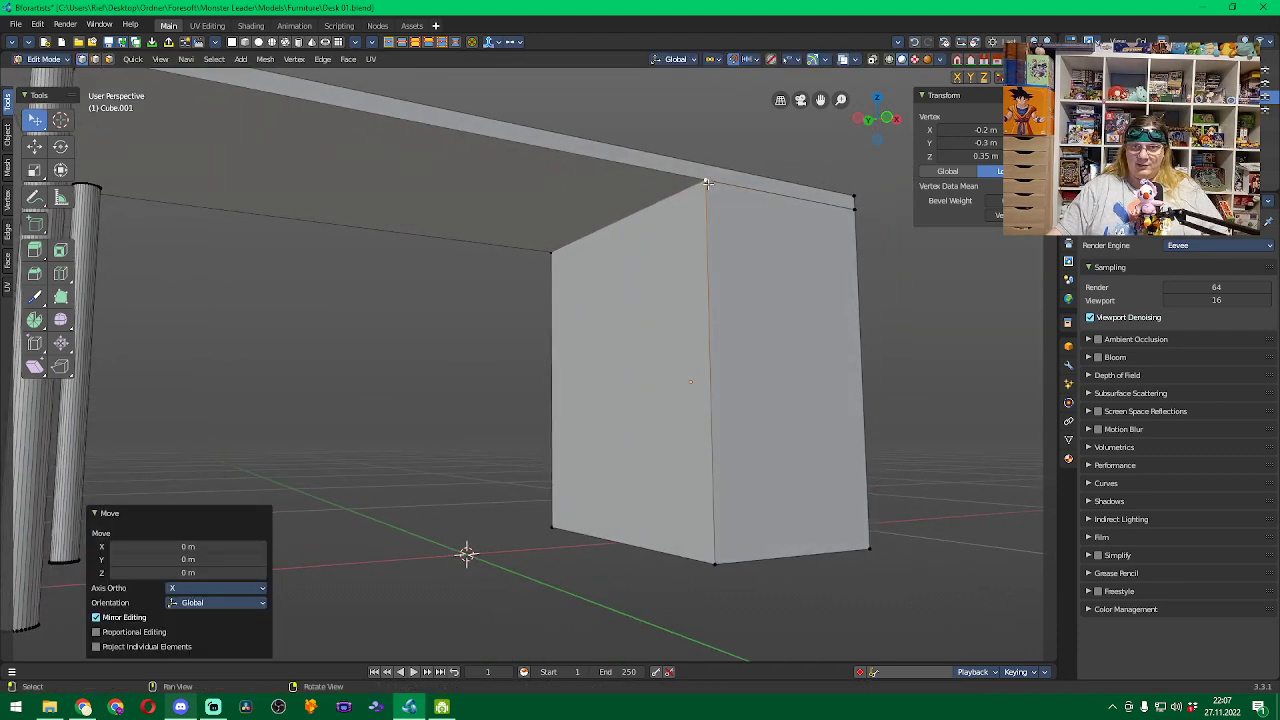
key("g")
key("Escape")
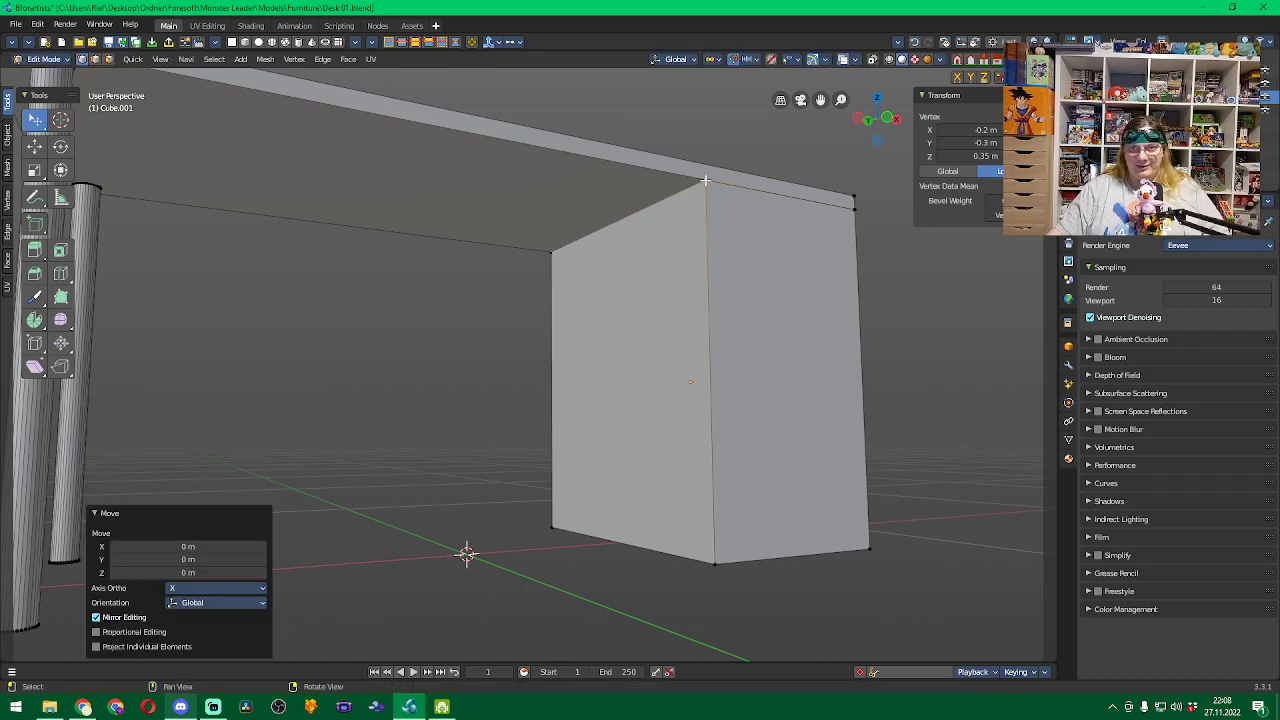
Try freely moving the cabinet's upper inner front corner vertex and the desktop's upper front corner vertex at the cabinet end.
key("g")
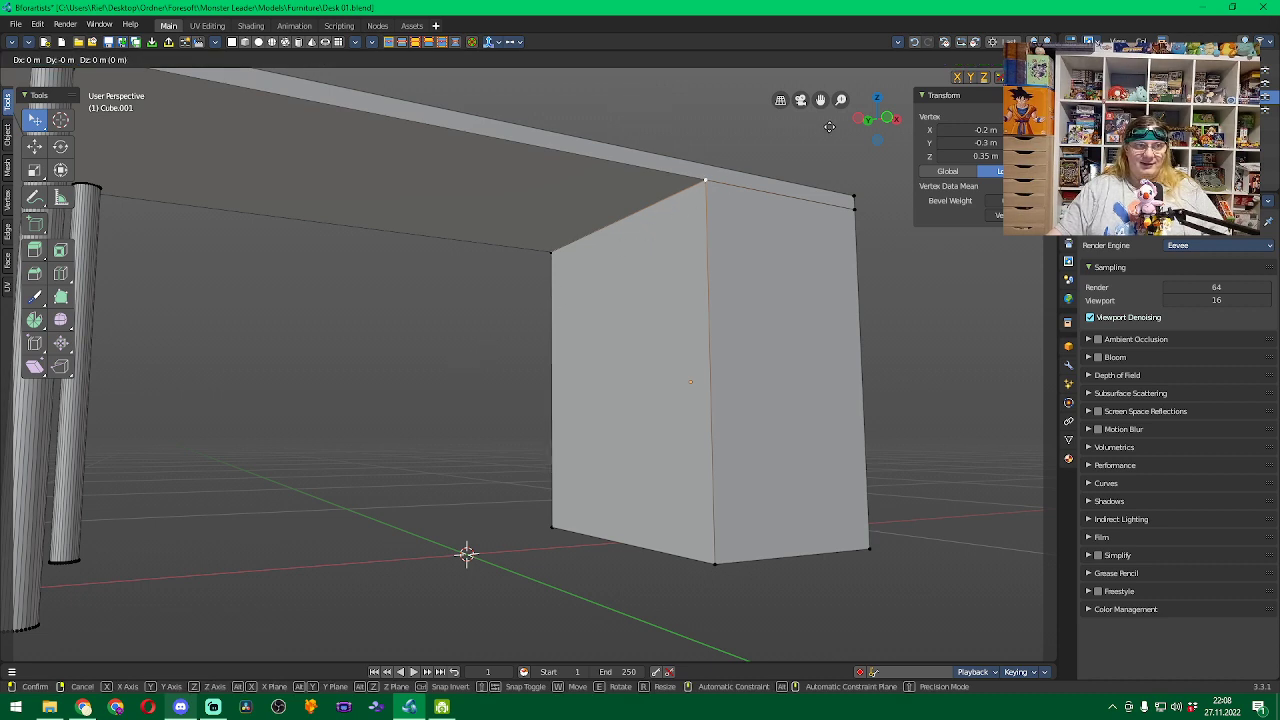
right_click(437, 386)
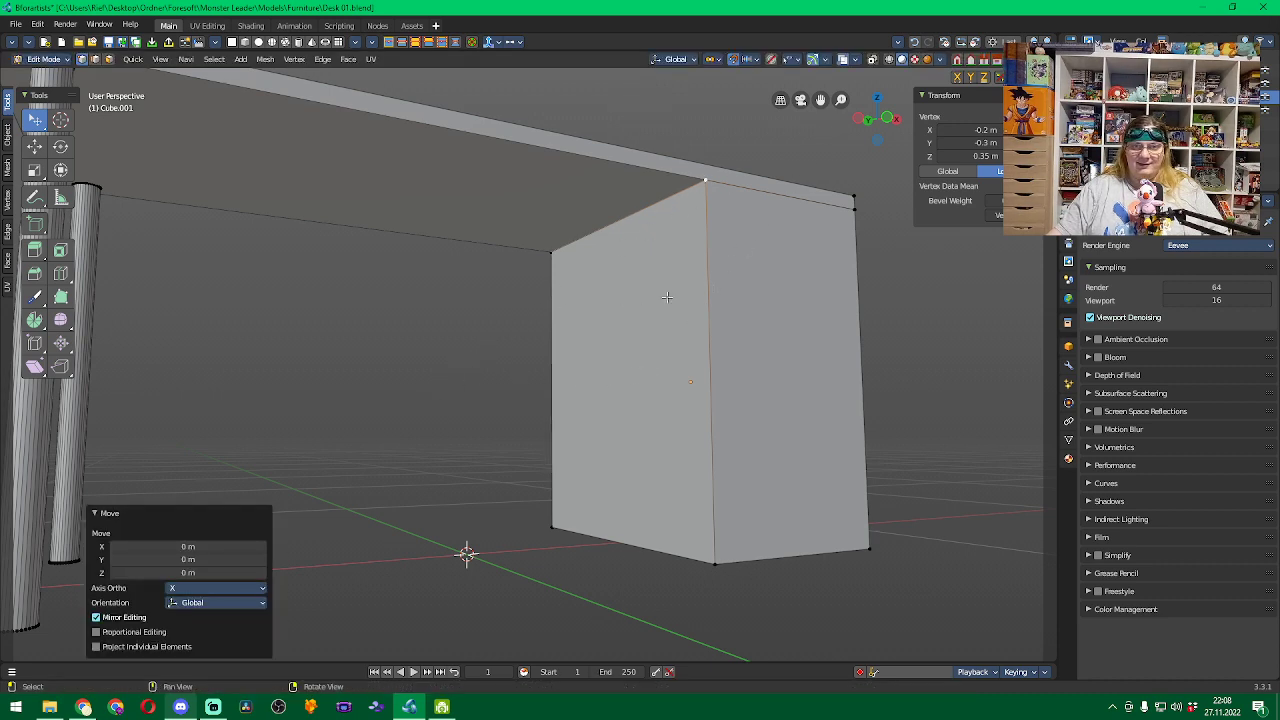
left_click(845, 192)
key("g")
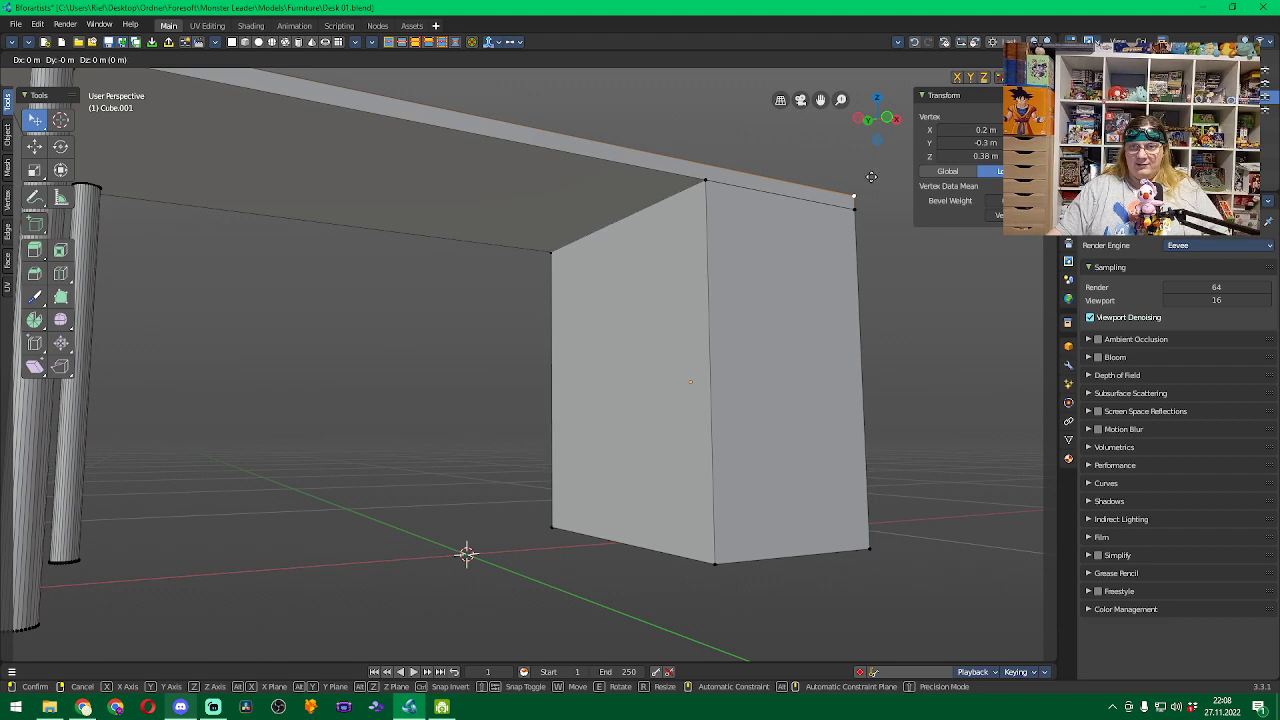
right_click(866, 184)
Try extruding the desktop's upper front corner vertex with the Extrude Region tool and undo back to an empty selection.
middle_click_drag(943, 286, 893, 340)
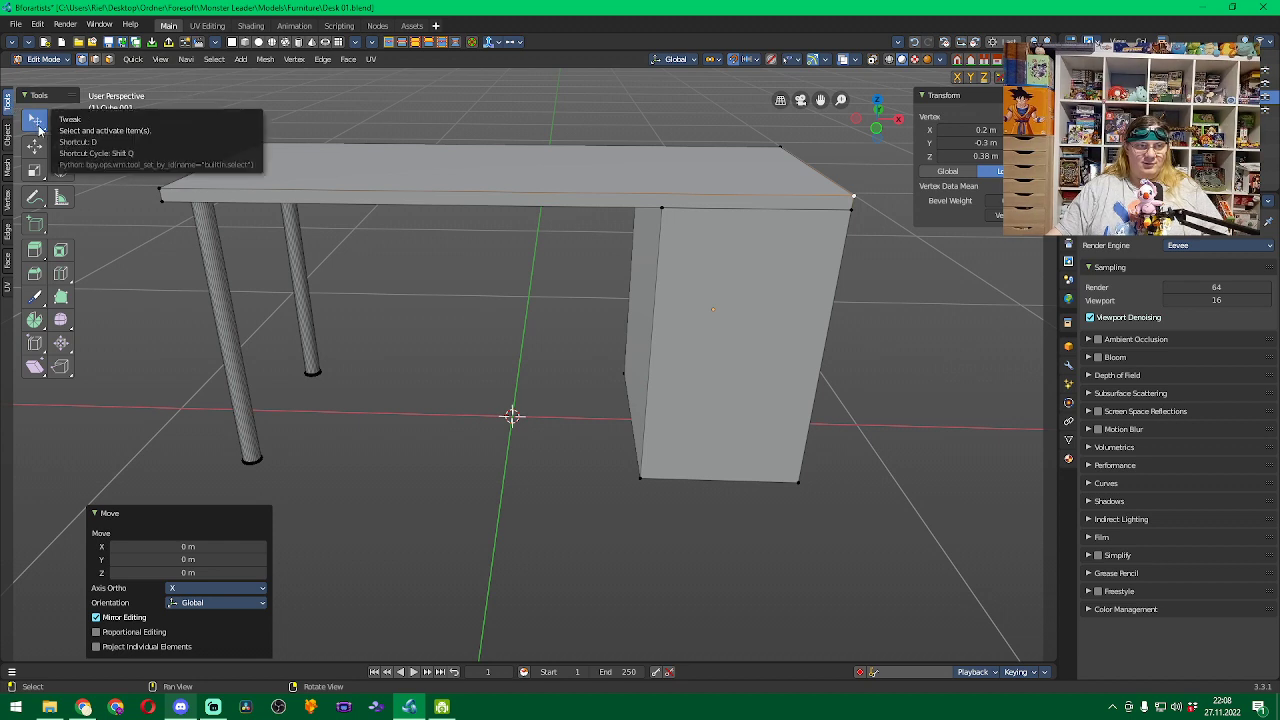
left_click(34, 249)
left_click_drag(902, 173, 859, 153)
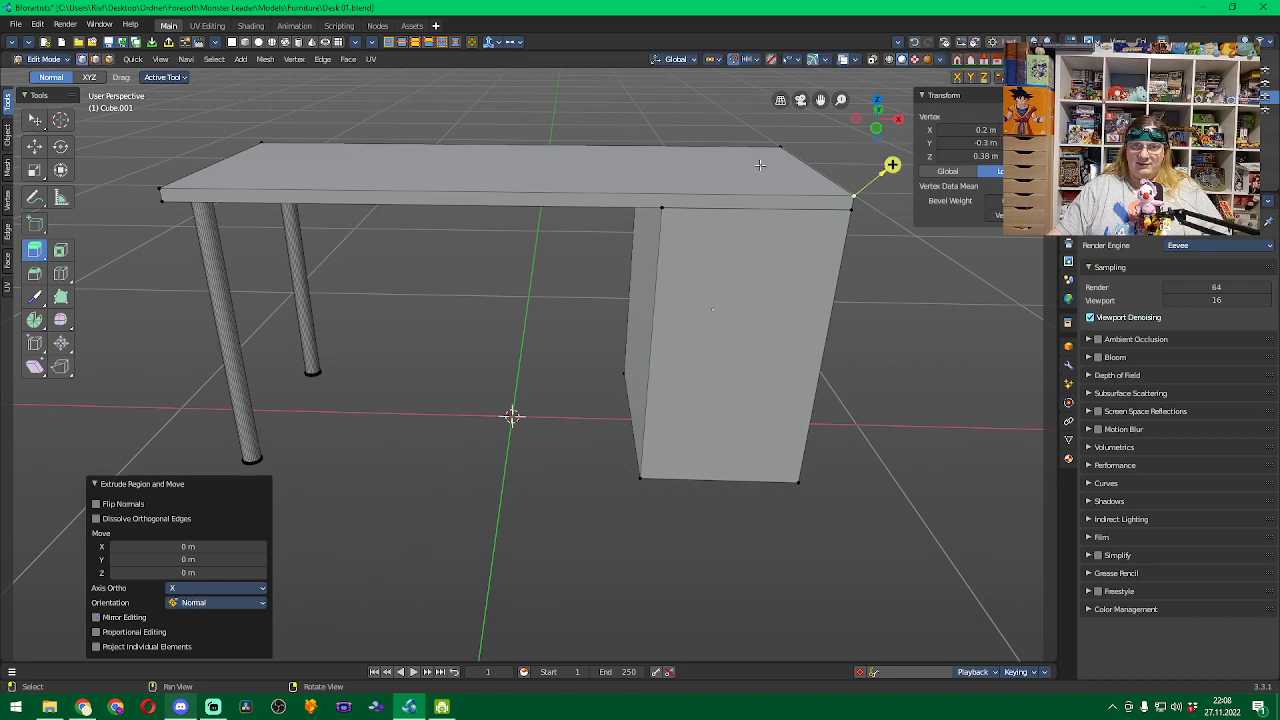
key("ctrl+z")
key("ctrl+z")
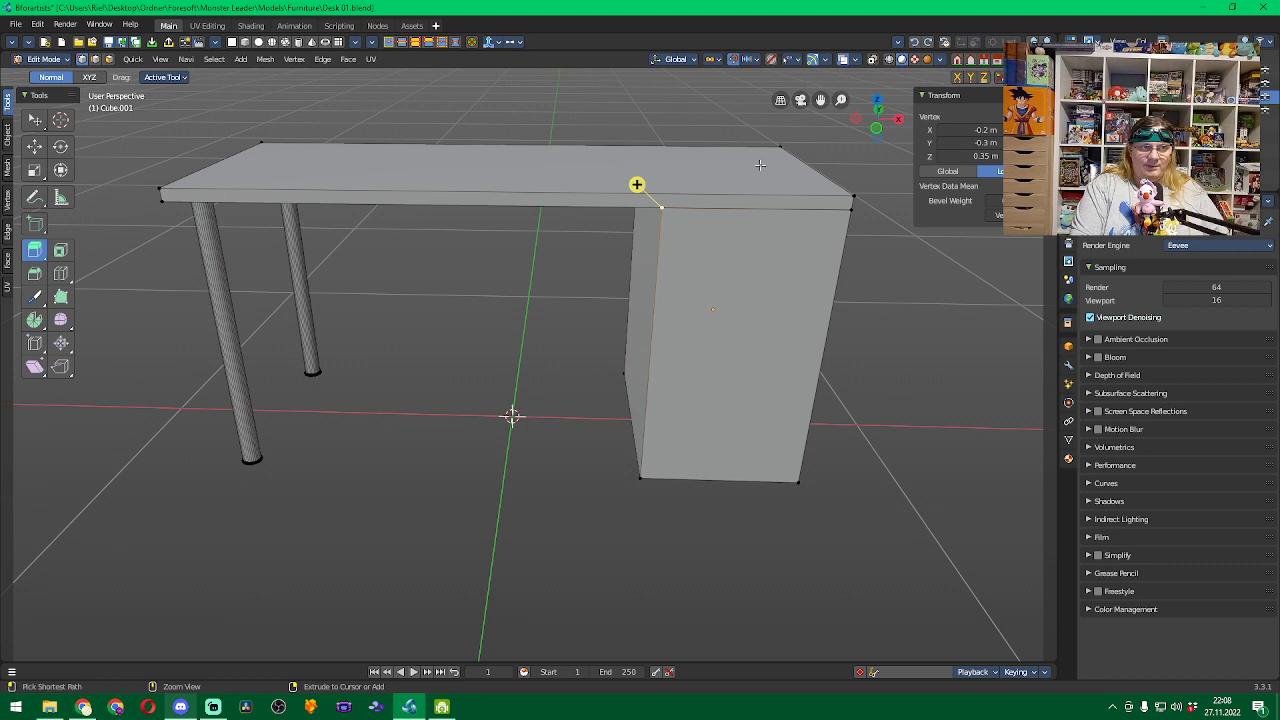
key("ctrl+z")
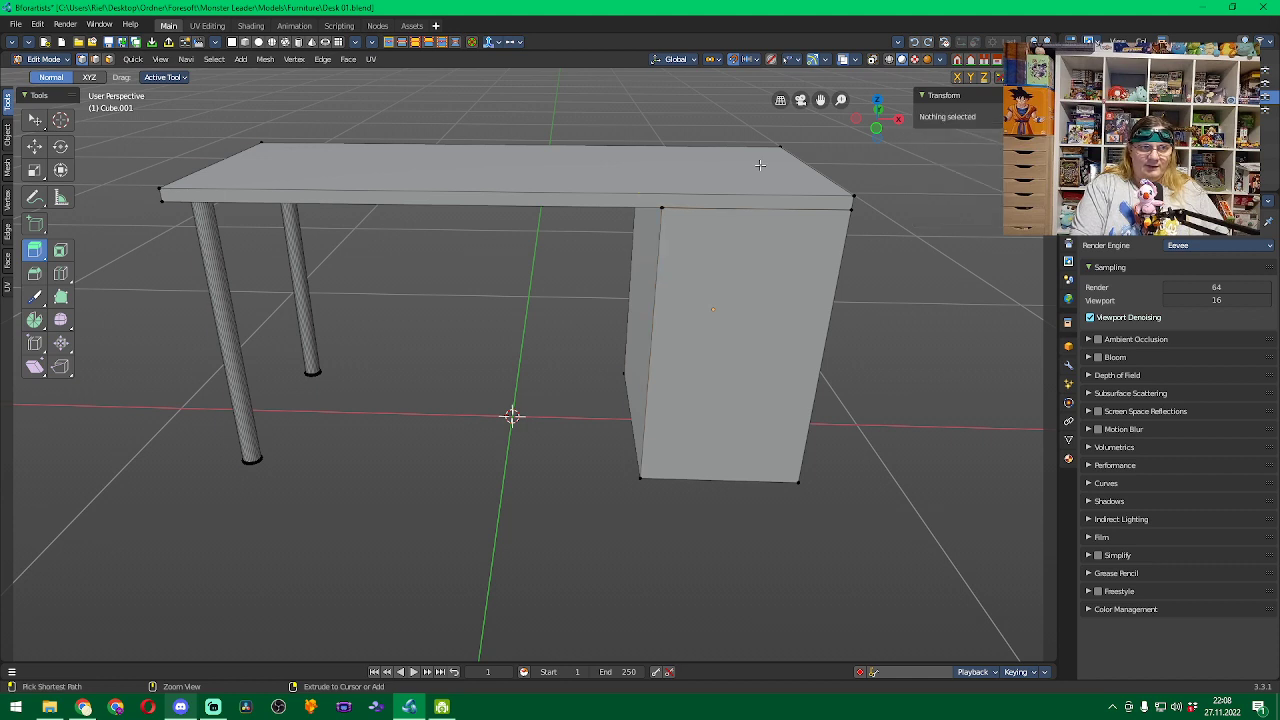
Switch the desk to Object Mode, deselect it, and return it to Edit Mode with no geometry selected.
key("a")
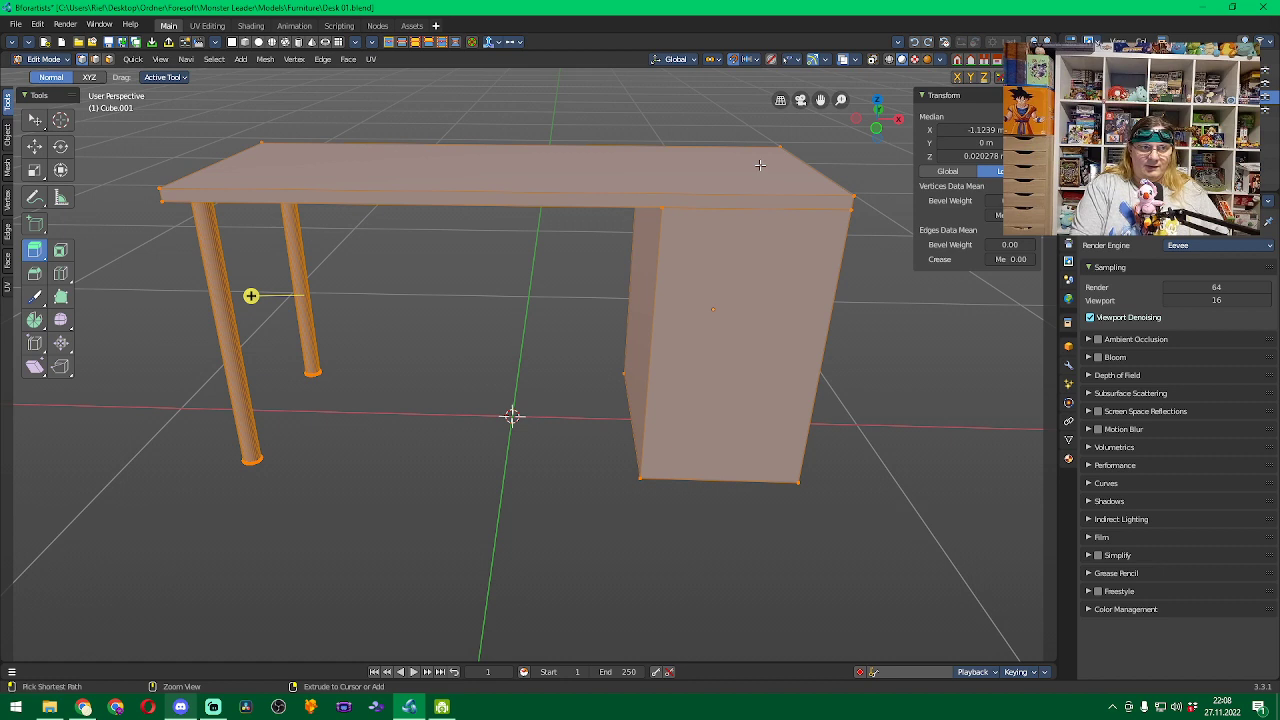
key("Tab")
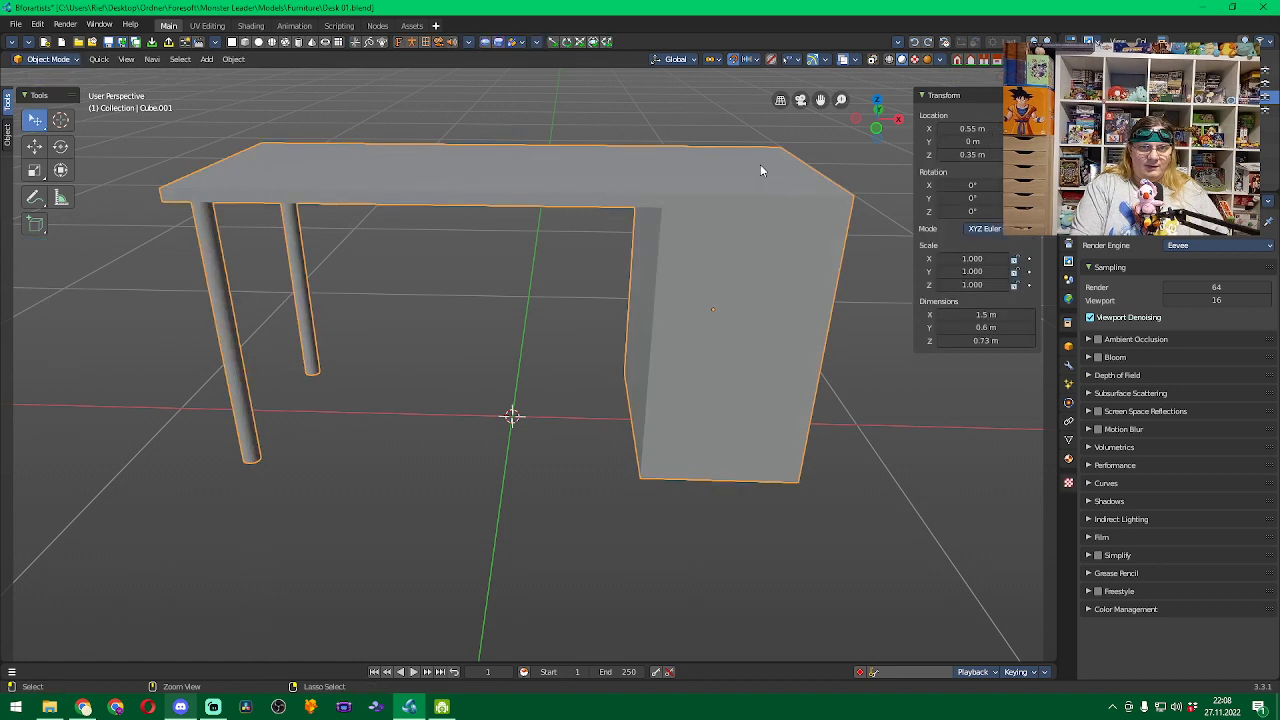
left_click(527, 299)
middle_click_drag(526, 286, 522, 242)
left_click(48, 59)
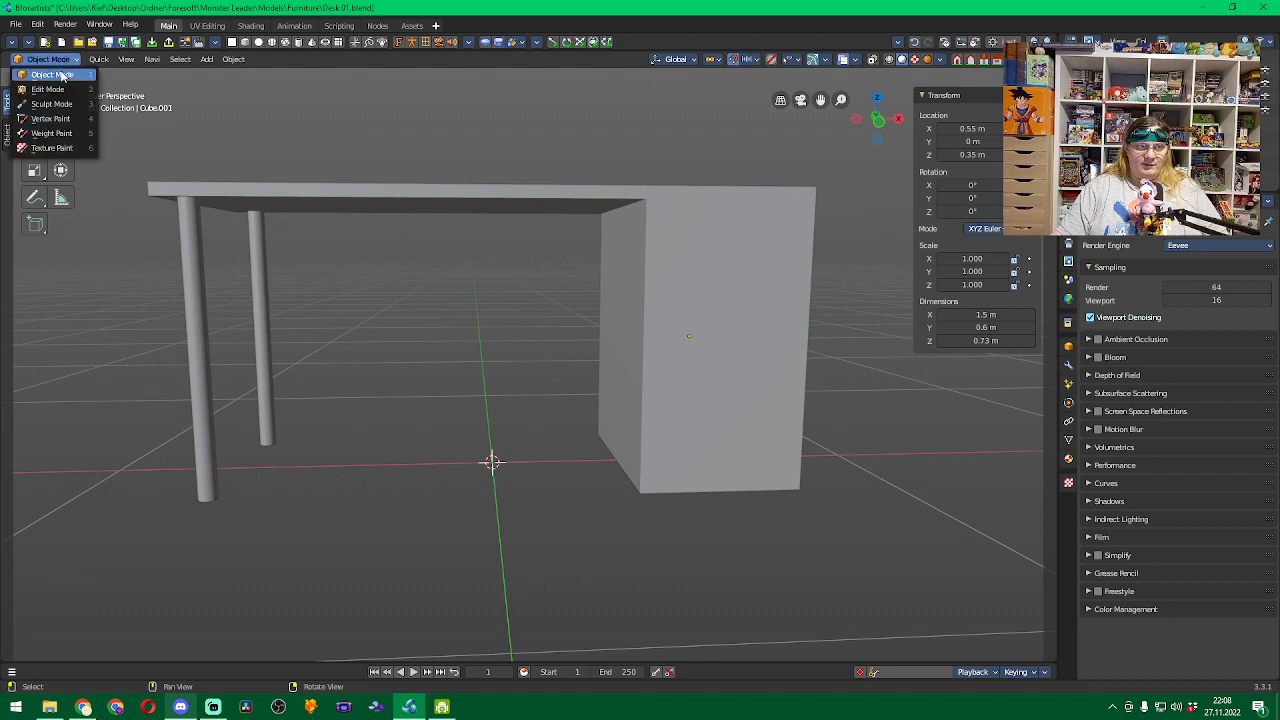
left_click(47, 89)
left_click(286, 246)
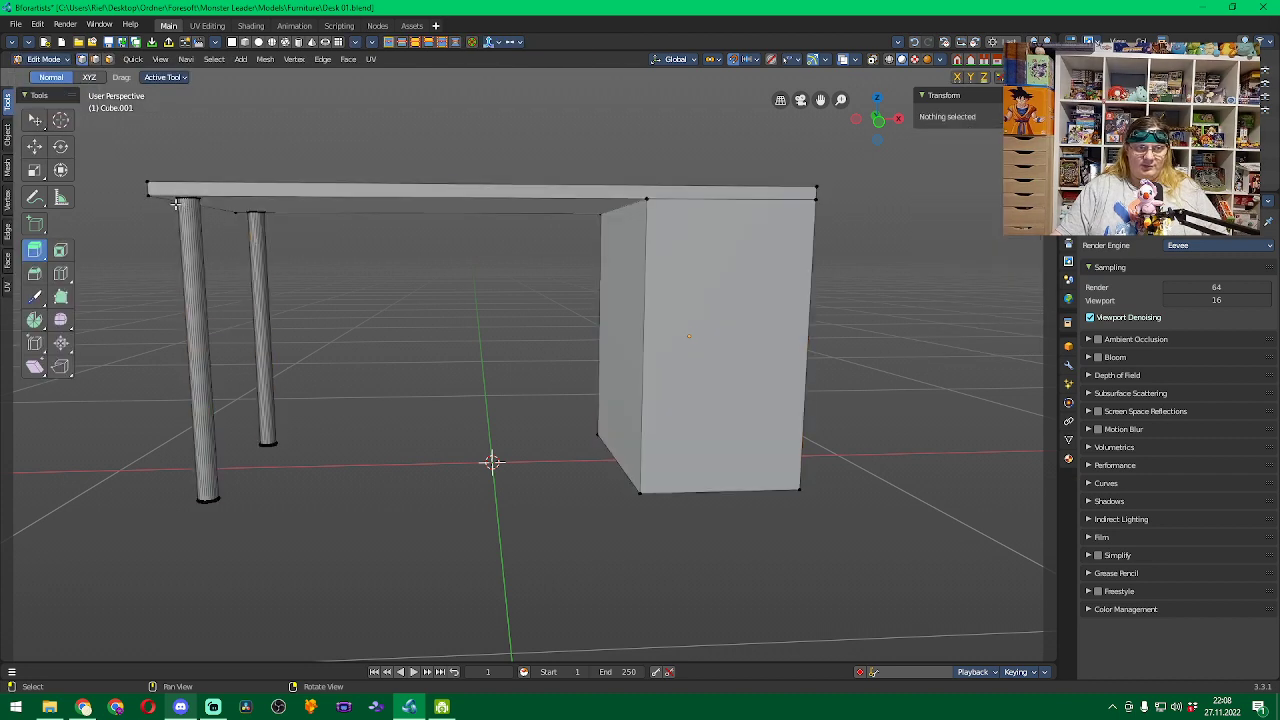
Switch back to the Tweak selection tool and try moving the desktop's lower front corner vertex at the leg end.
left_click(148, 195)
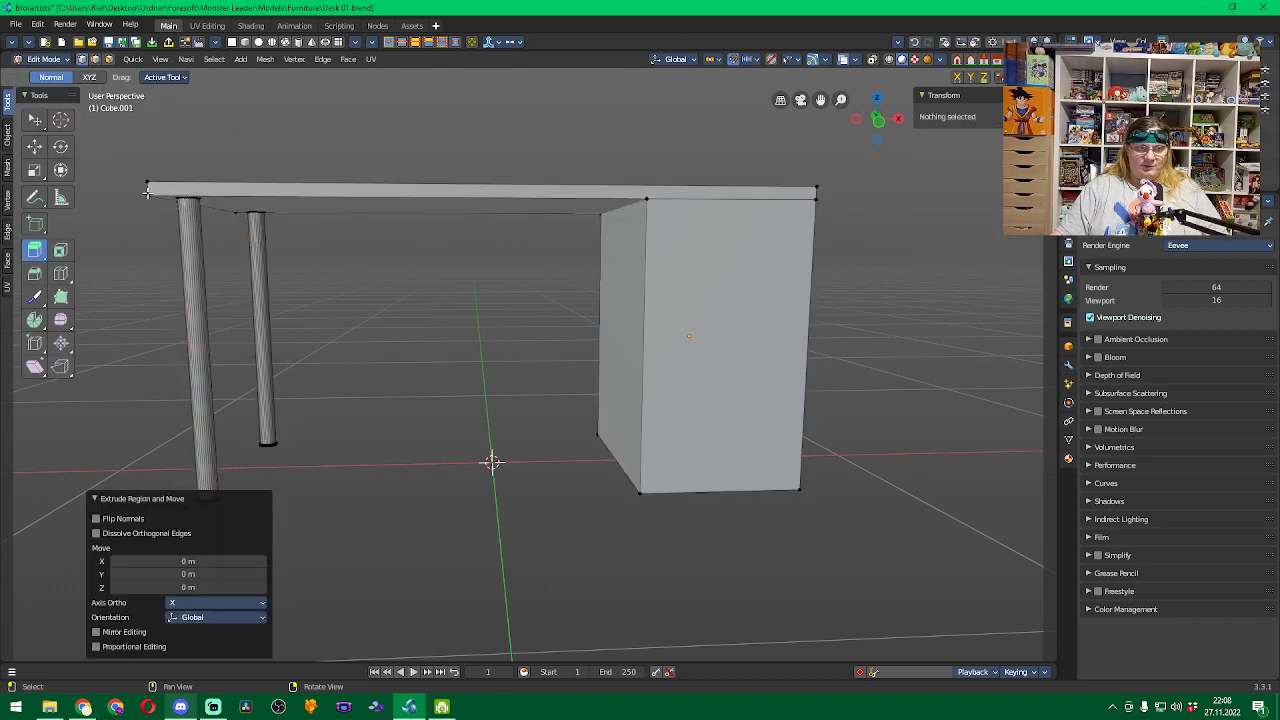
left_click(35, 120)
left_click(148, 194)
key("g")
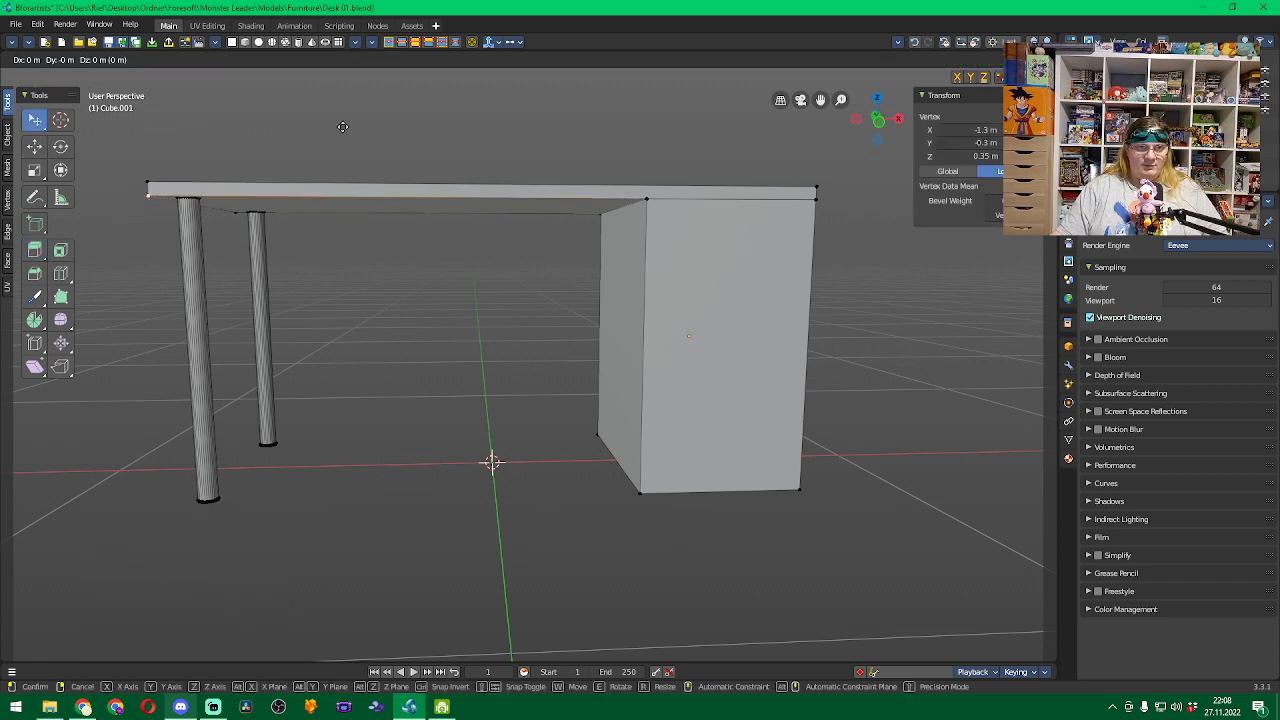
left_click(128, 208)
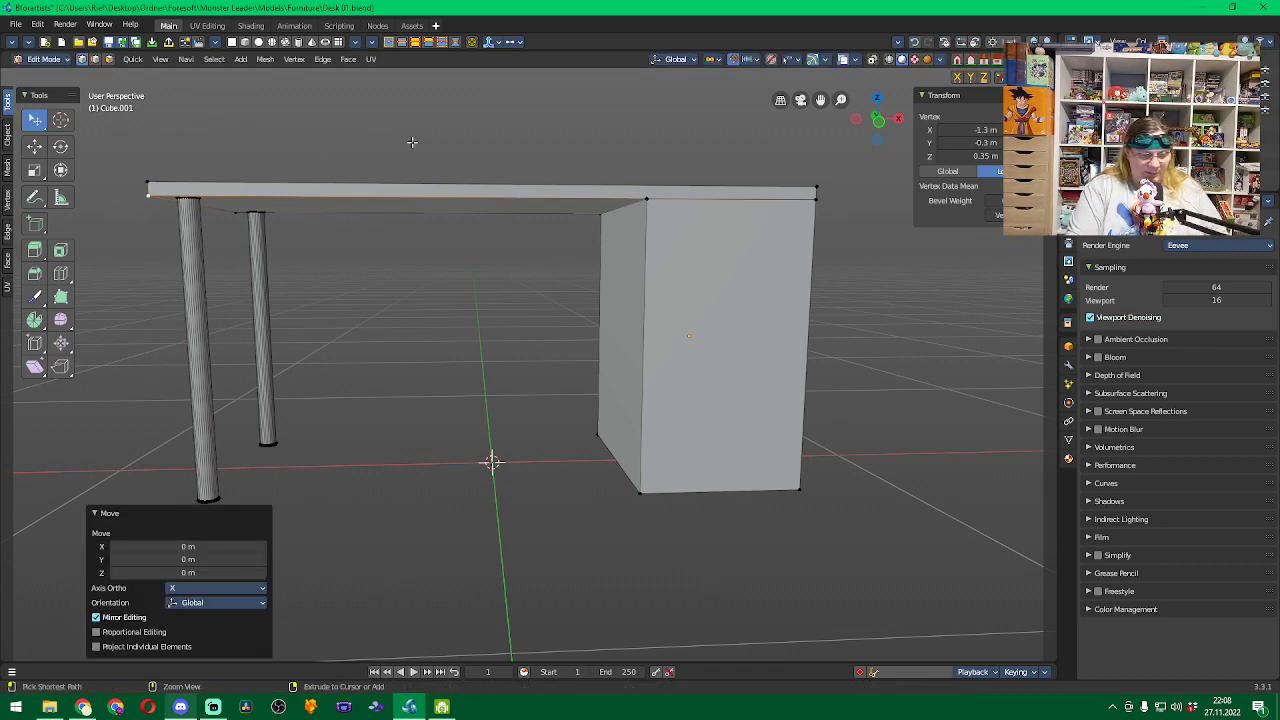
key("ctrl+z")
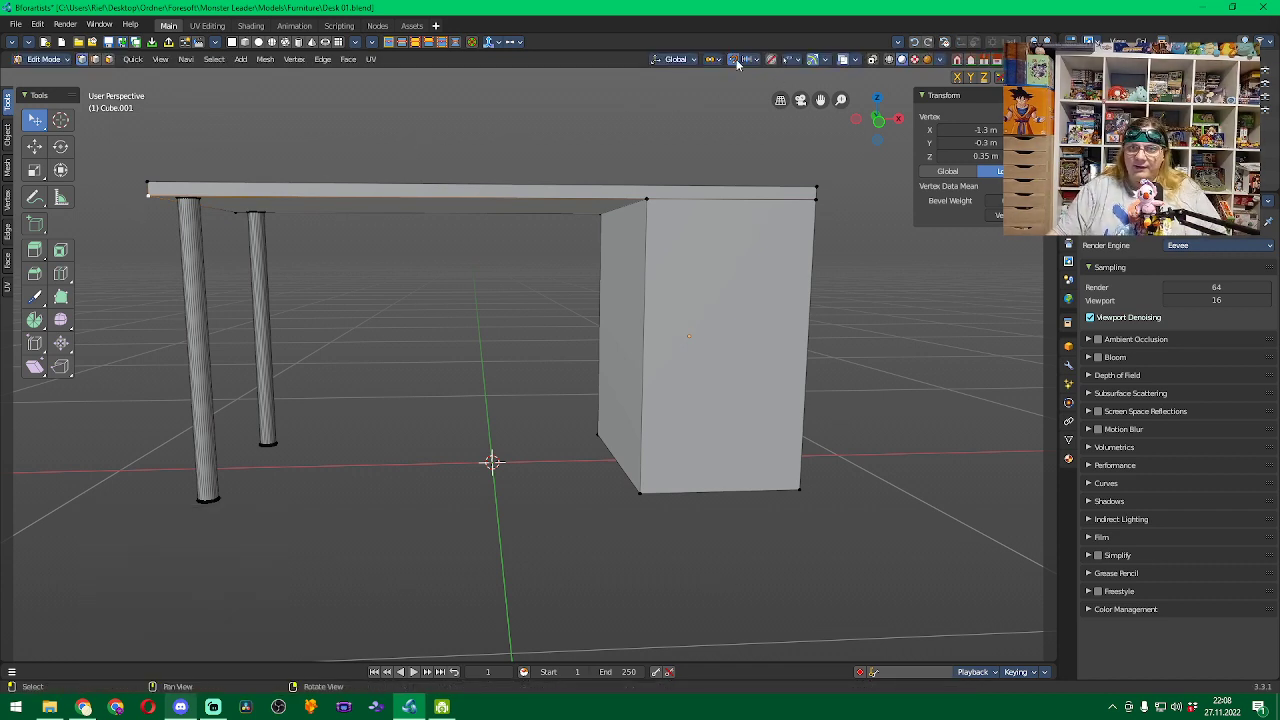
Move the cabinet's upper inner front vertex about -0.24 m in X and -0.15 m in Z and undo the move.
left_click(646, 199)
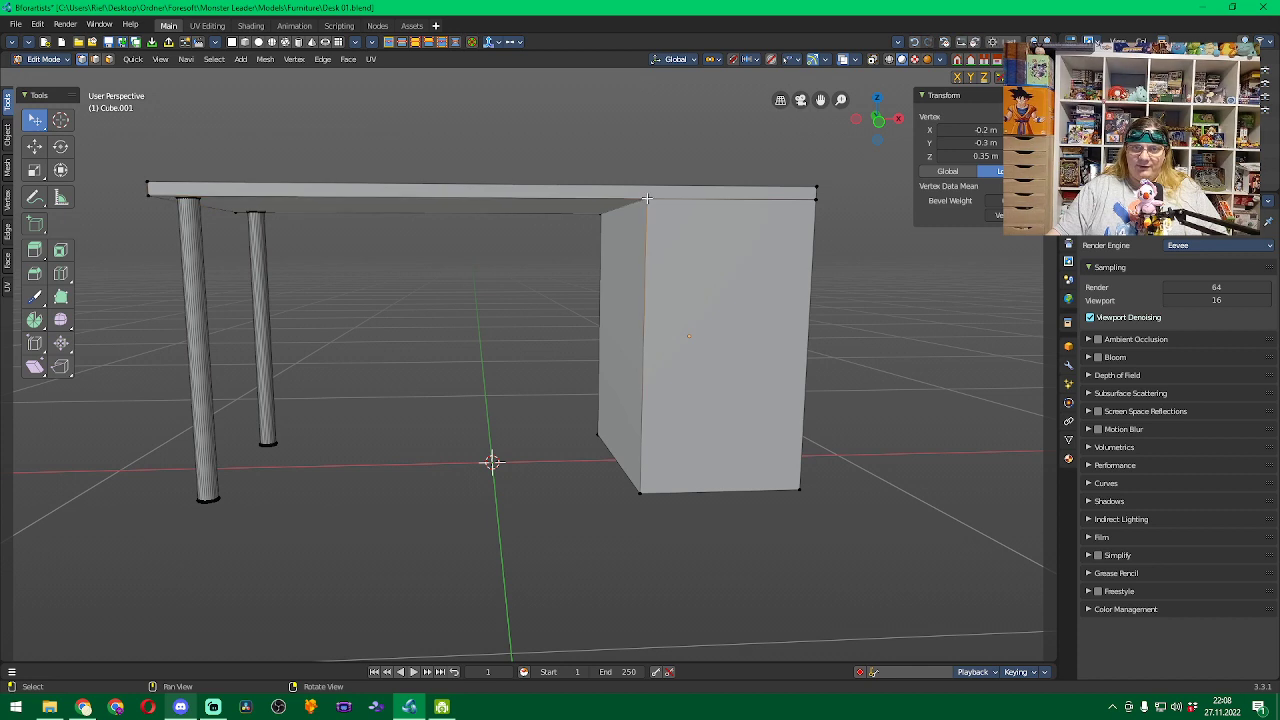
key("g")
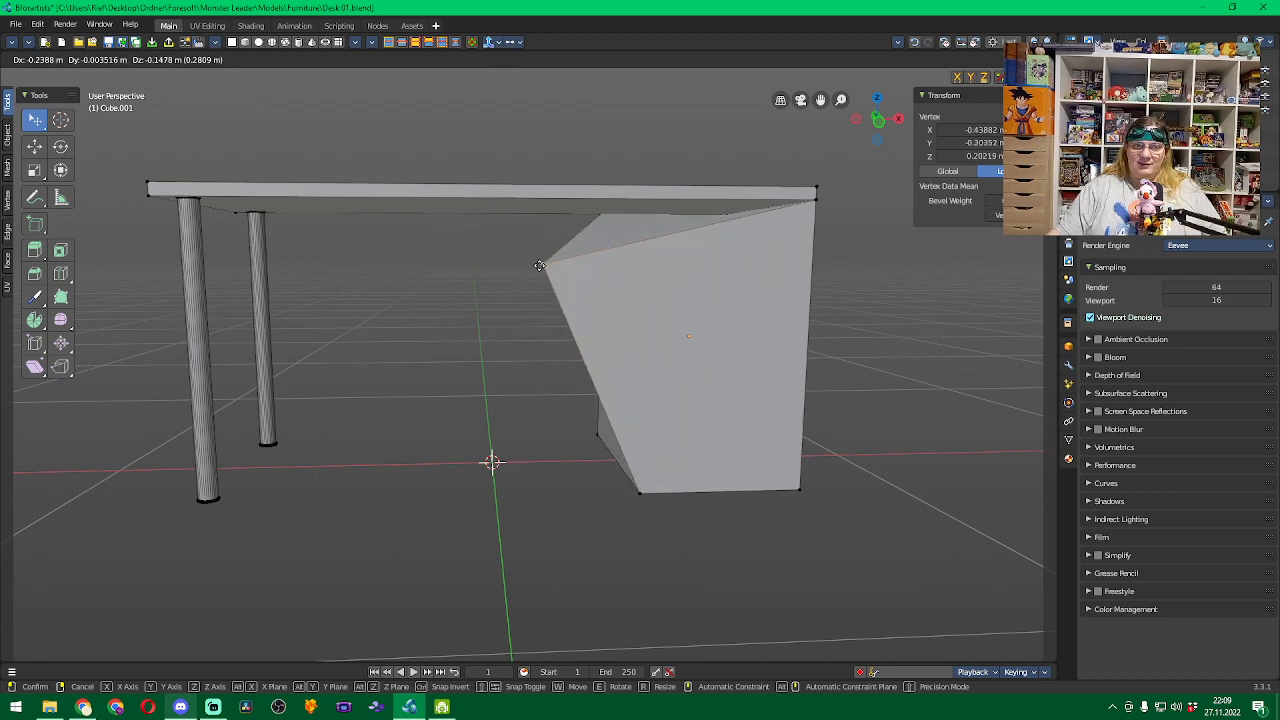
left_click(539, 265)
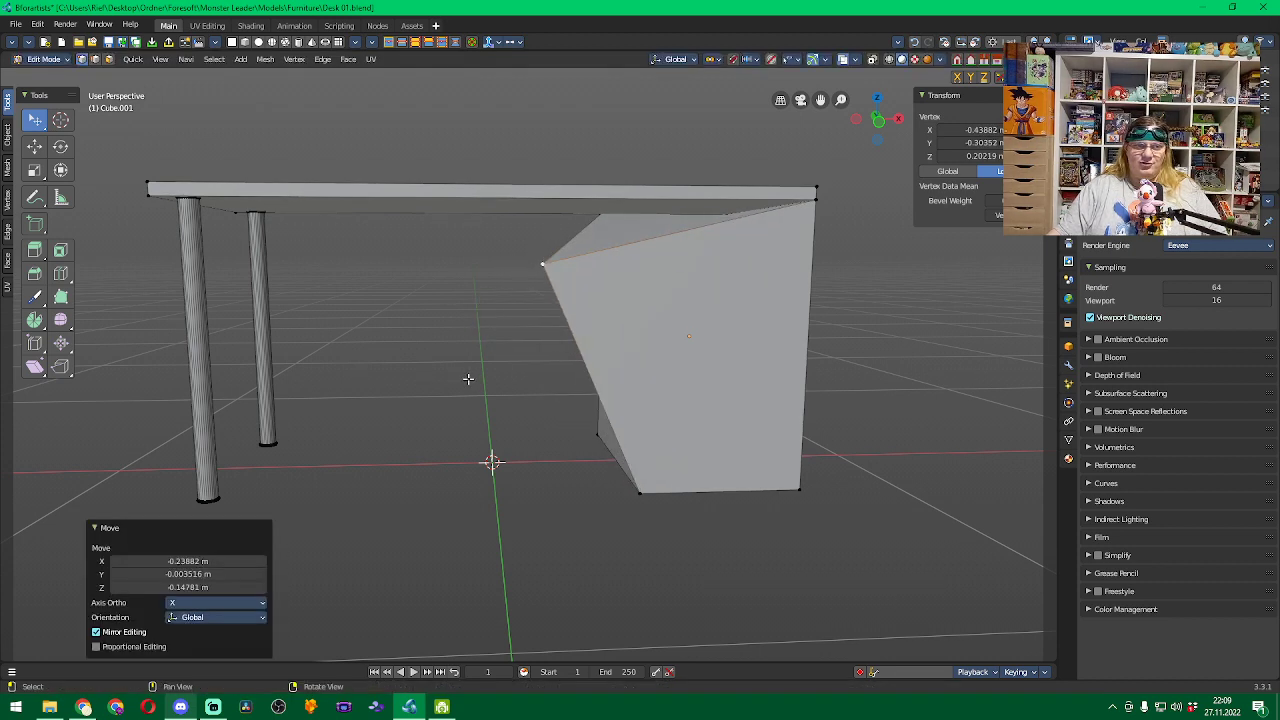
key("ctrl+z")
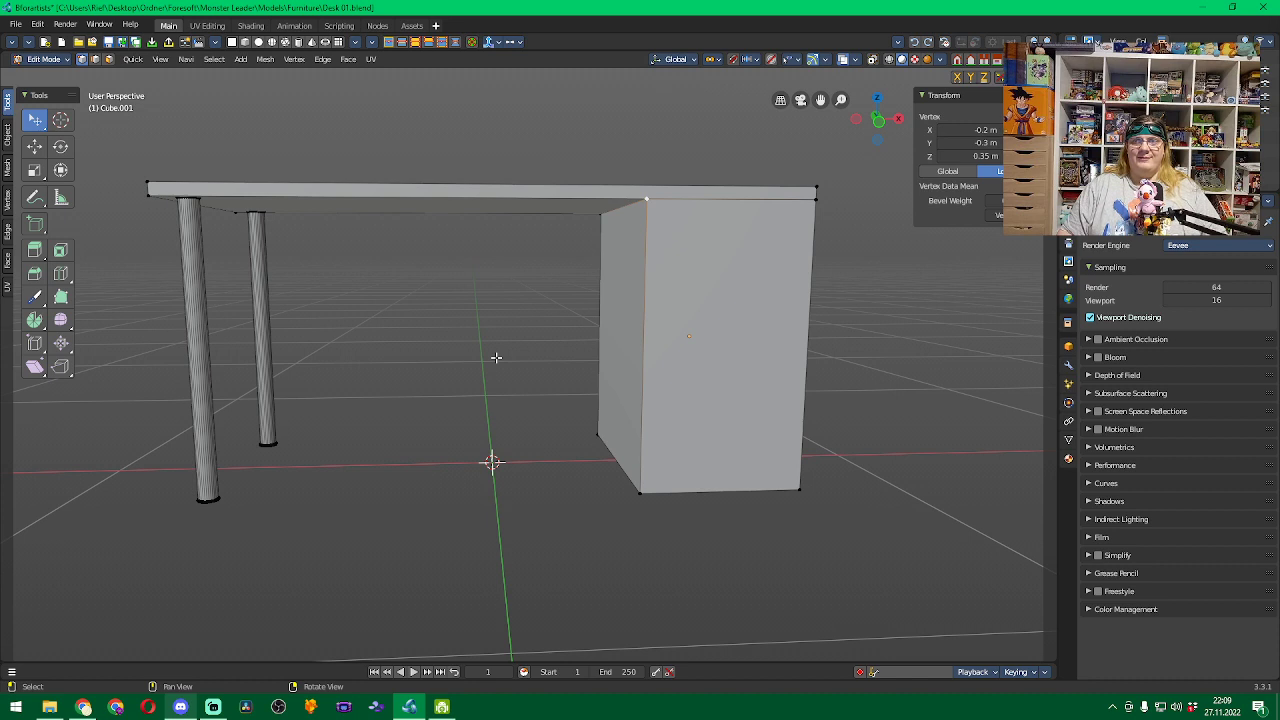
Pull the cabinet's upper inner front vertex straight down about 0.07 m and undo the move.
left_click(471, 367)
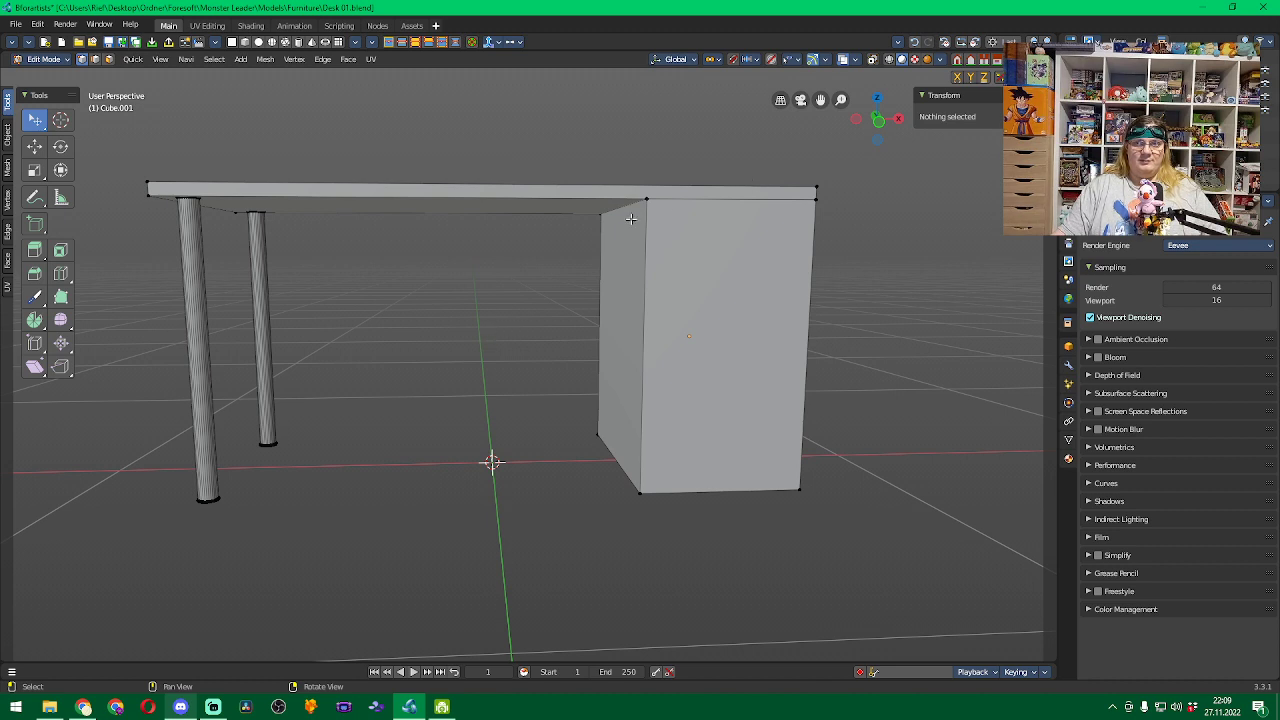
scroll(760, 206, "up", 3)
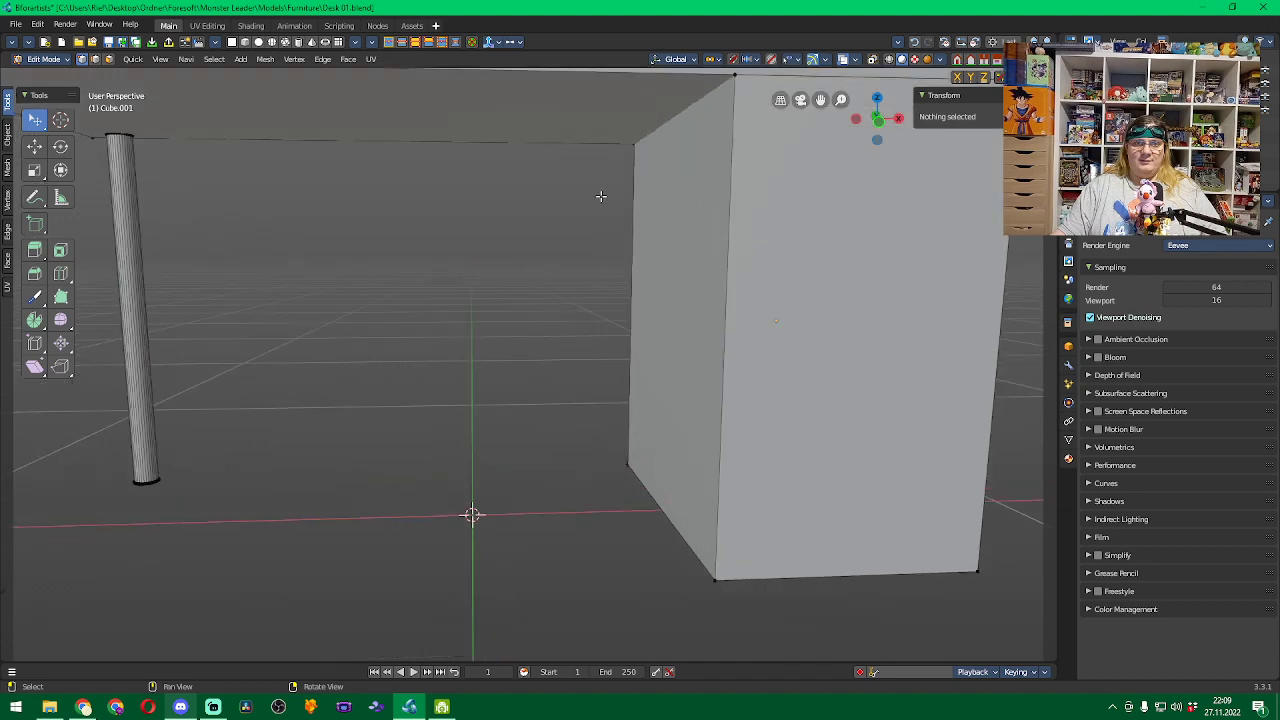
middle_click_drag(600, 196, 854, 316)
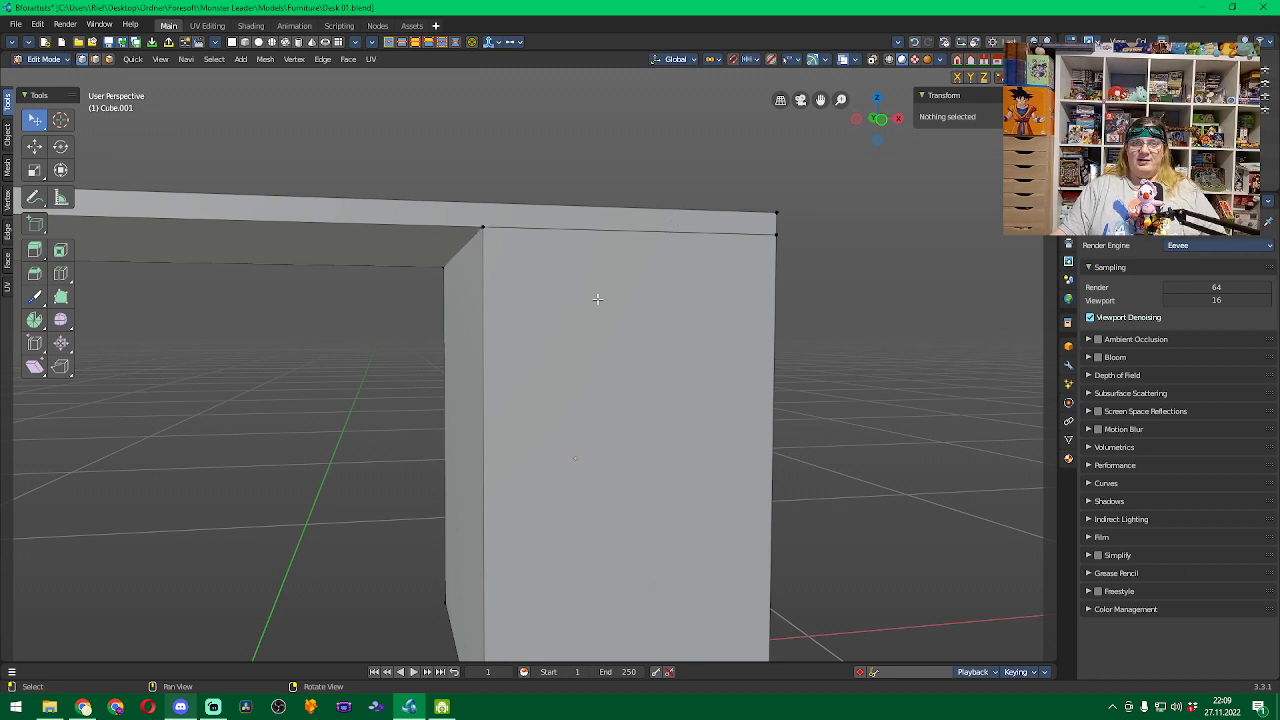
left_click_drag(483, 228, 483, 285)
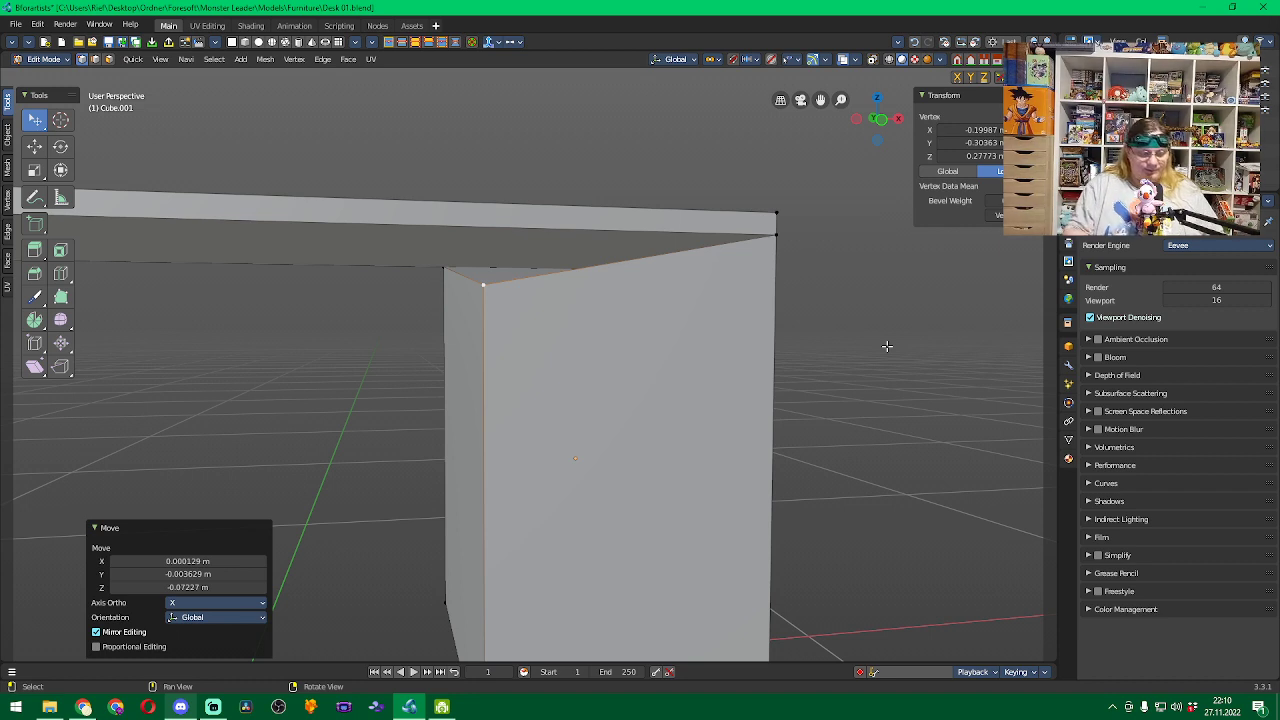
key("ctrl+z")
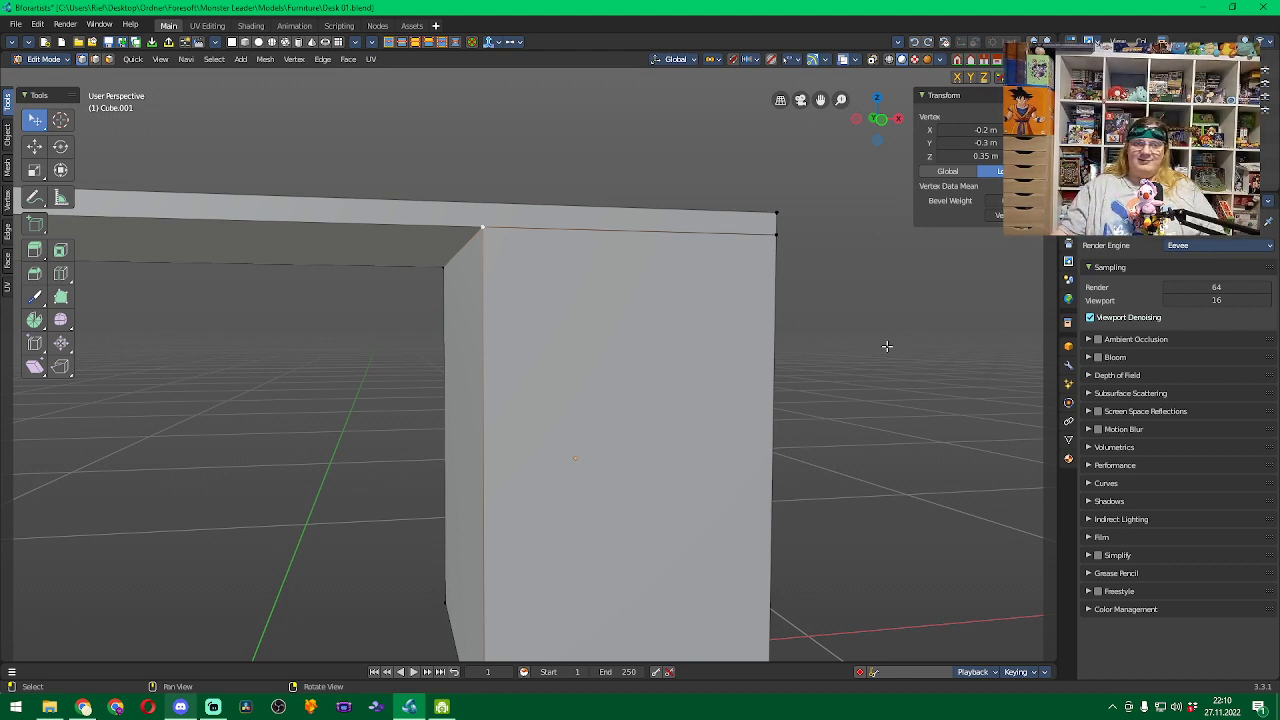
Box-select the bottom-end vertices of both legs with X-ray display turned on, and return to the opaque display.
scroll(286, 408, "down", 1)
middle_click_drag(286, 408, 417, 381)
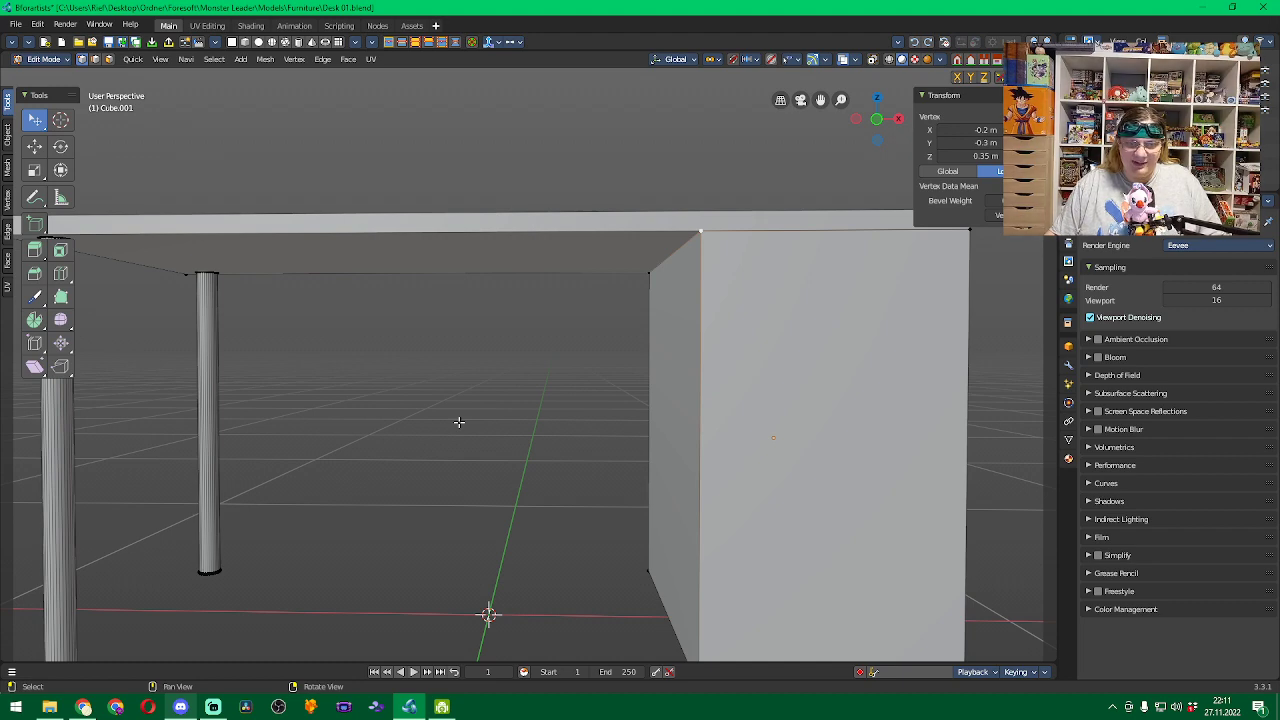
left_click(459, 422)
middle_click_drag(389, 451, 449, 433)
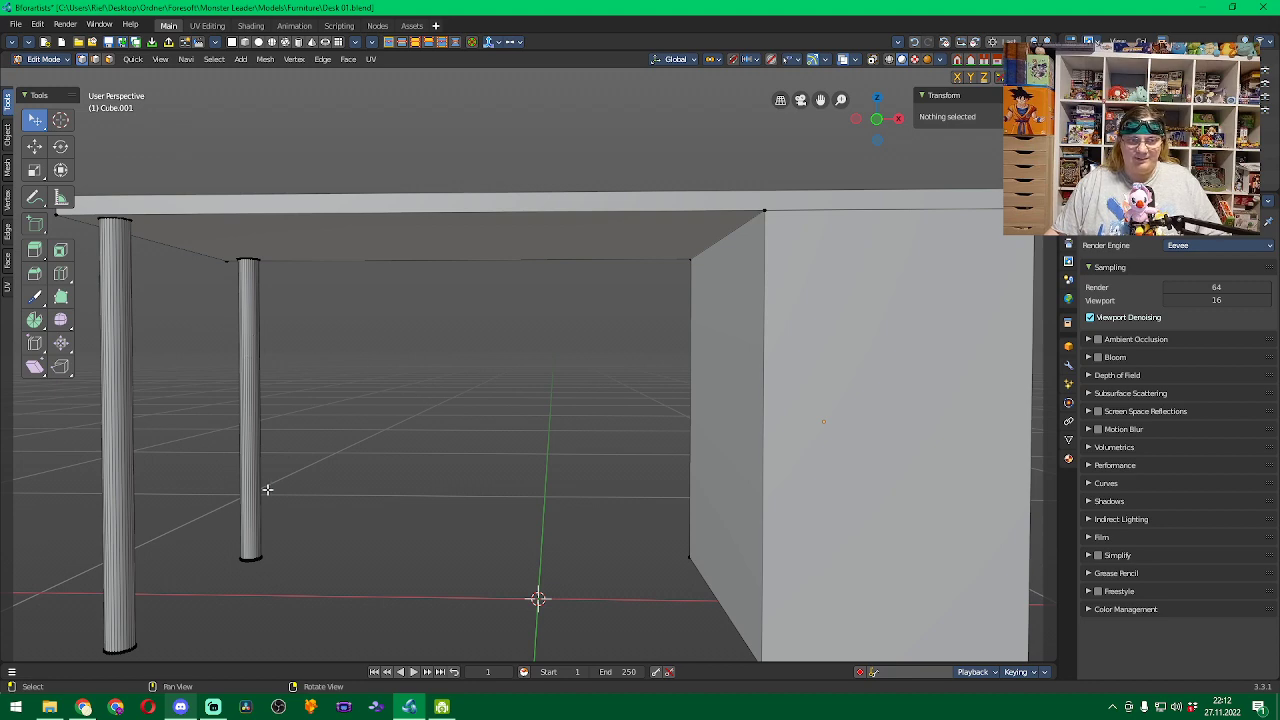
middle_click_drag(316, 524, 429, 433, "shift")
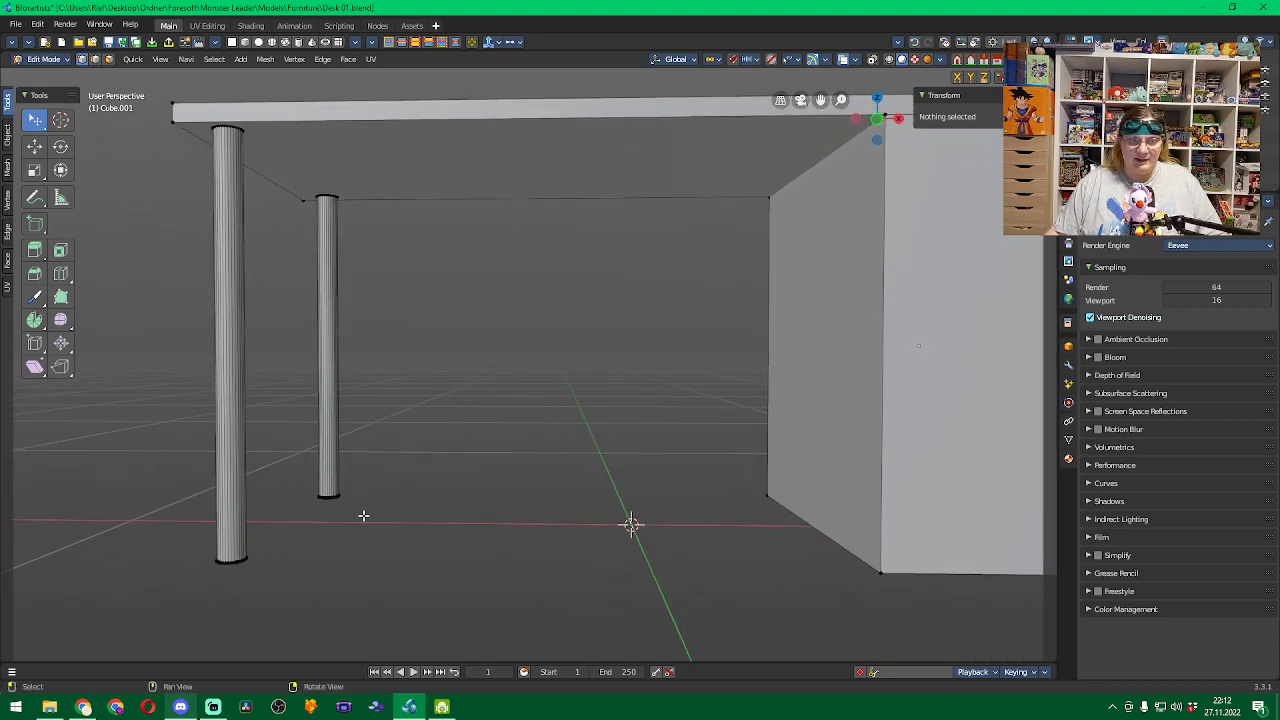
left_click(44, 127)
left_click(72, 151)
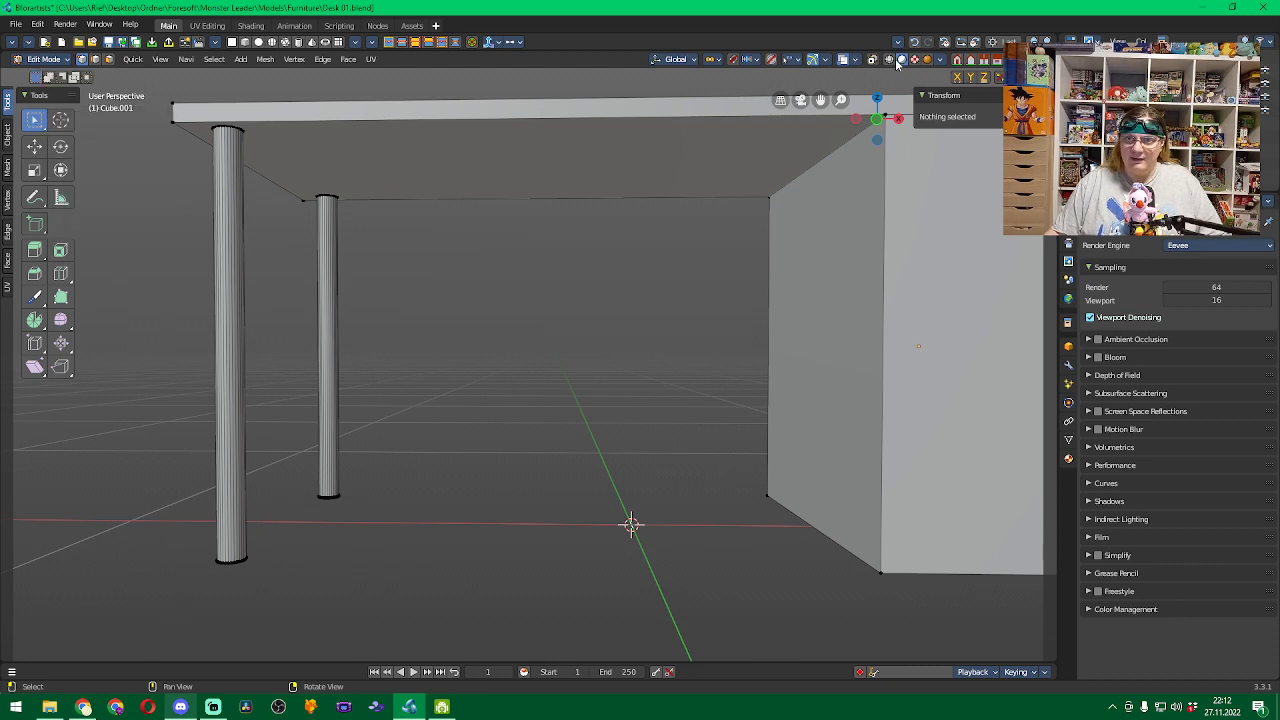
left_click(873, 60)
left_click_drag(184, 573, 403, 481)
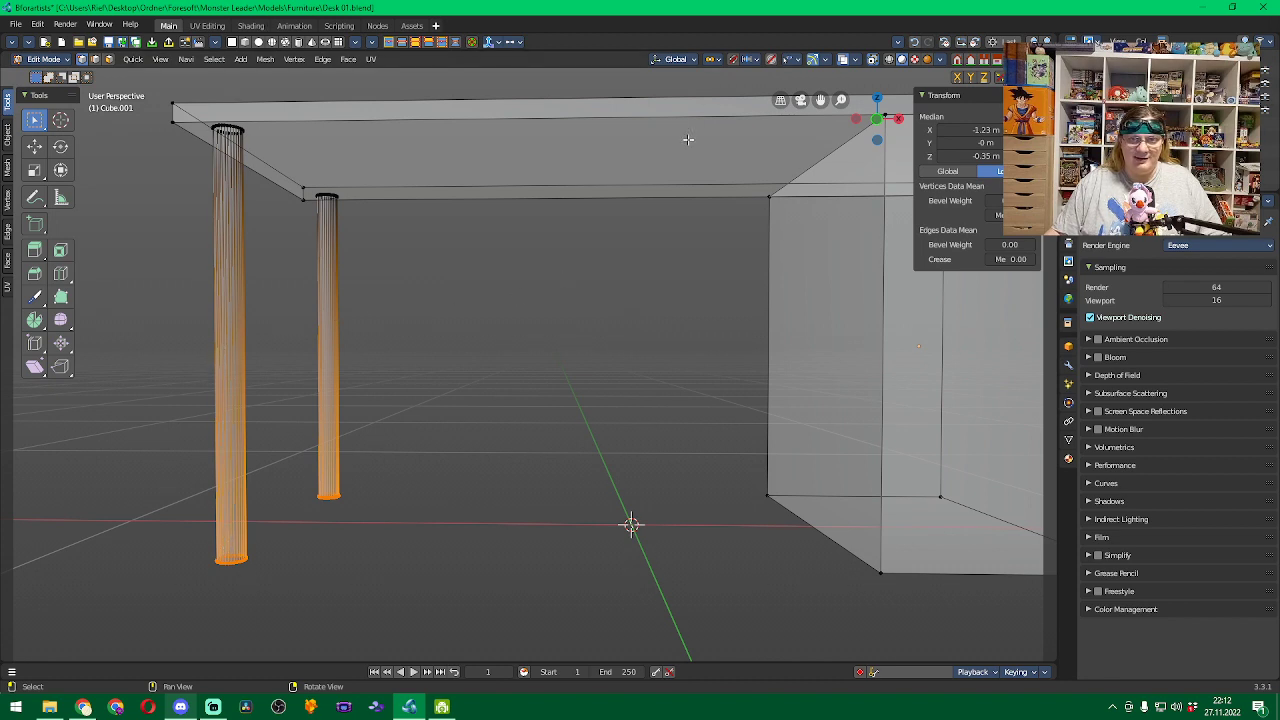
left_click(871, 60)
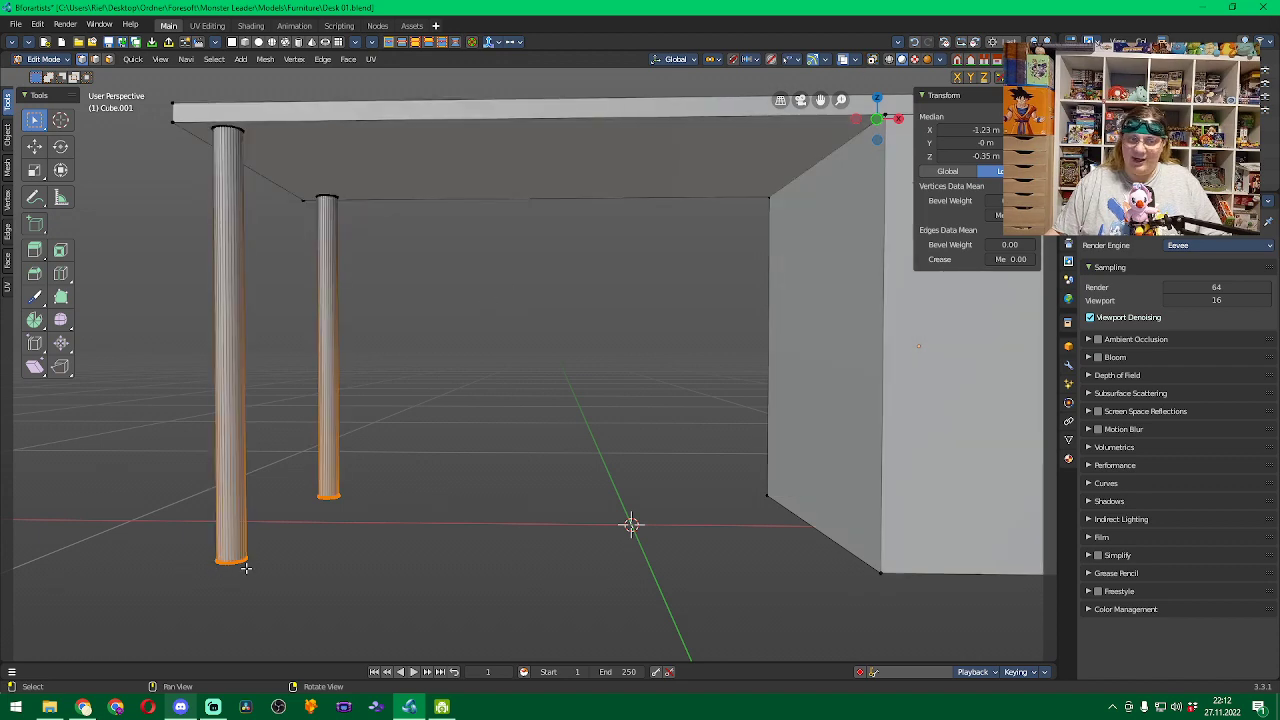
Add the desktop's lower and upper long front edges to the leg selection with Loop Select.
middle_click_drag(443, 311, 570, 368)
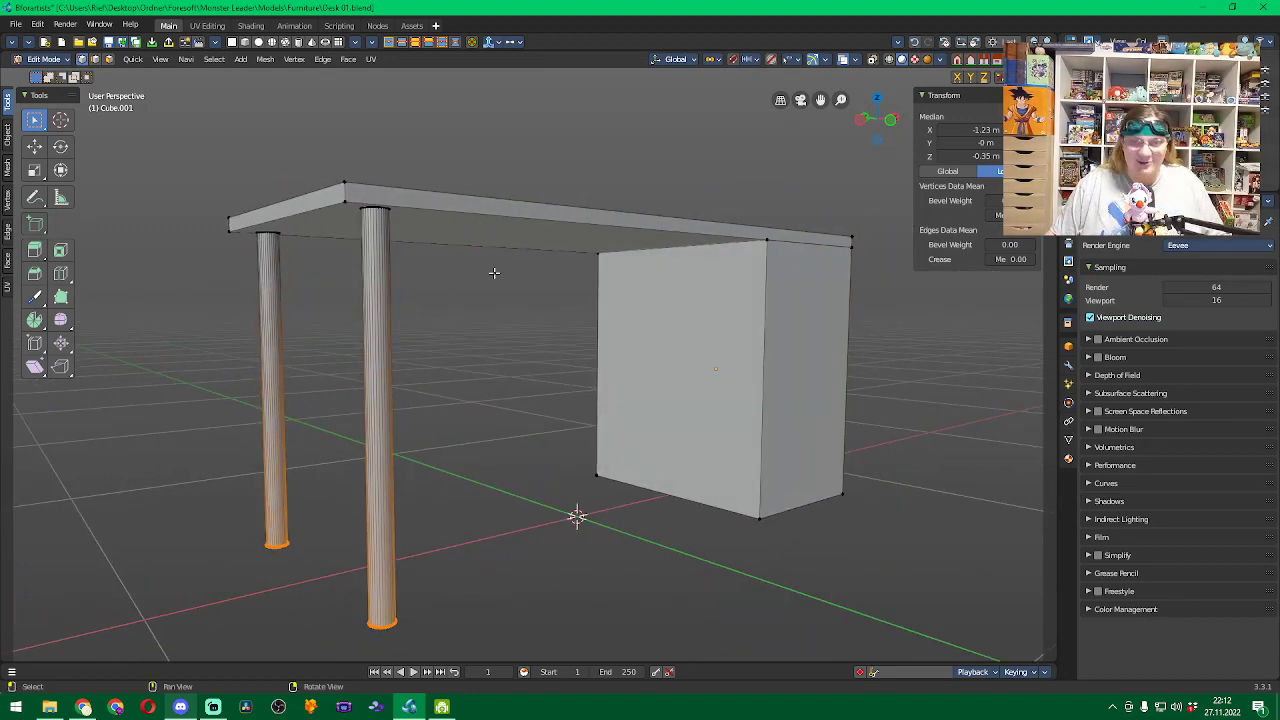
left_click(511, 216, "alt+shift")
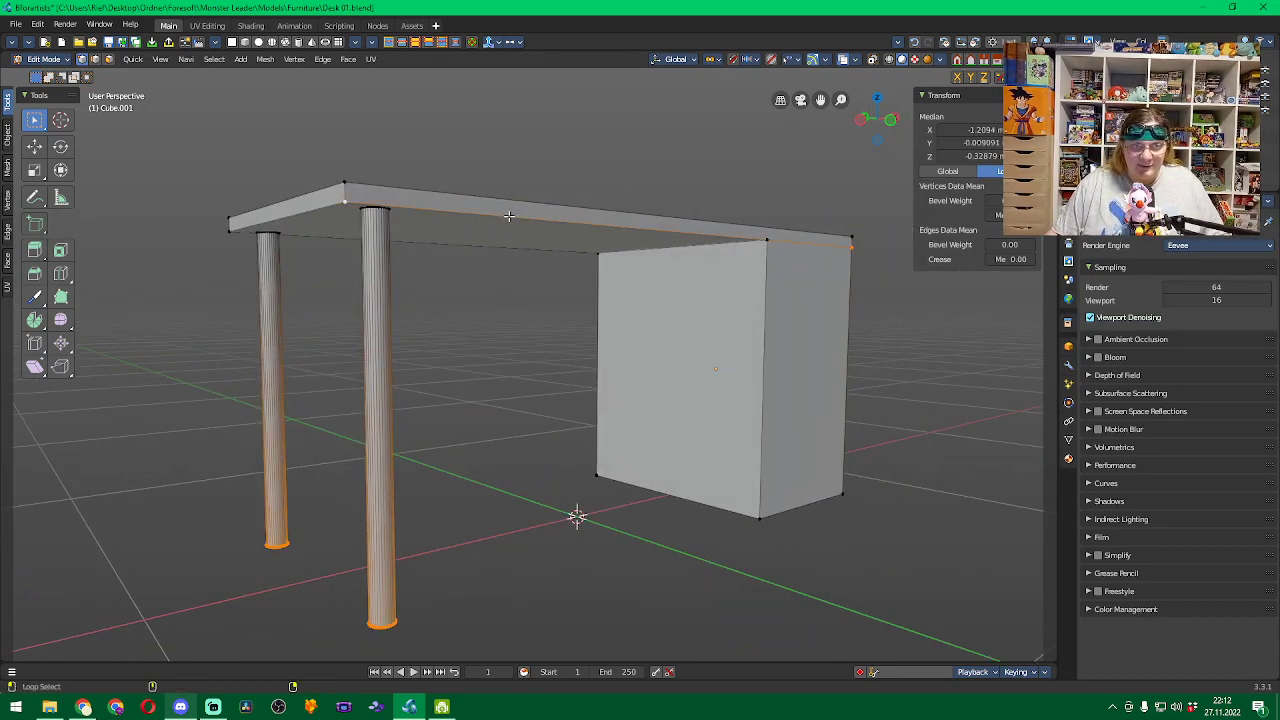
left_click(497, 198, "alt+shift")
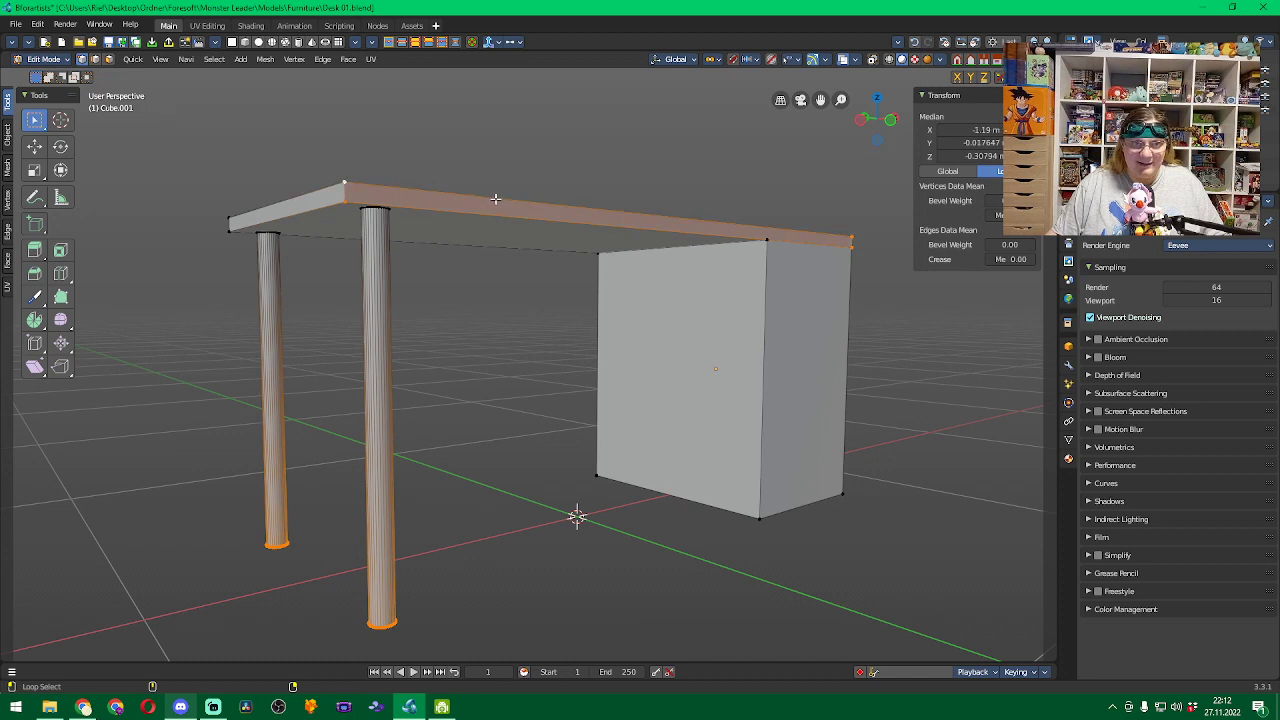
Switch the mesh selection to edge mode and deselect all geometry.
middle_click_drag(301, 301, 315, 298)
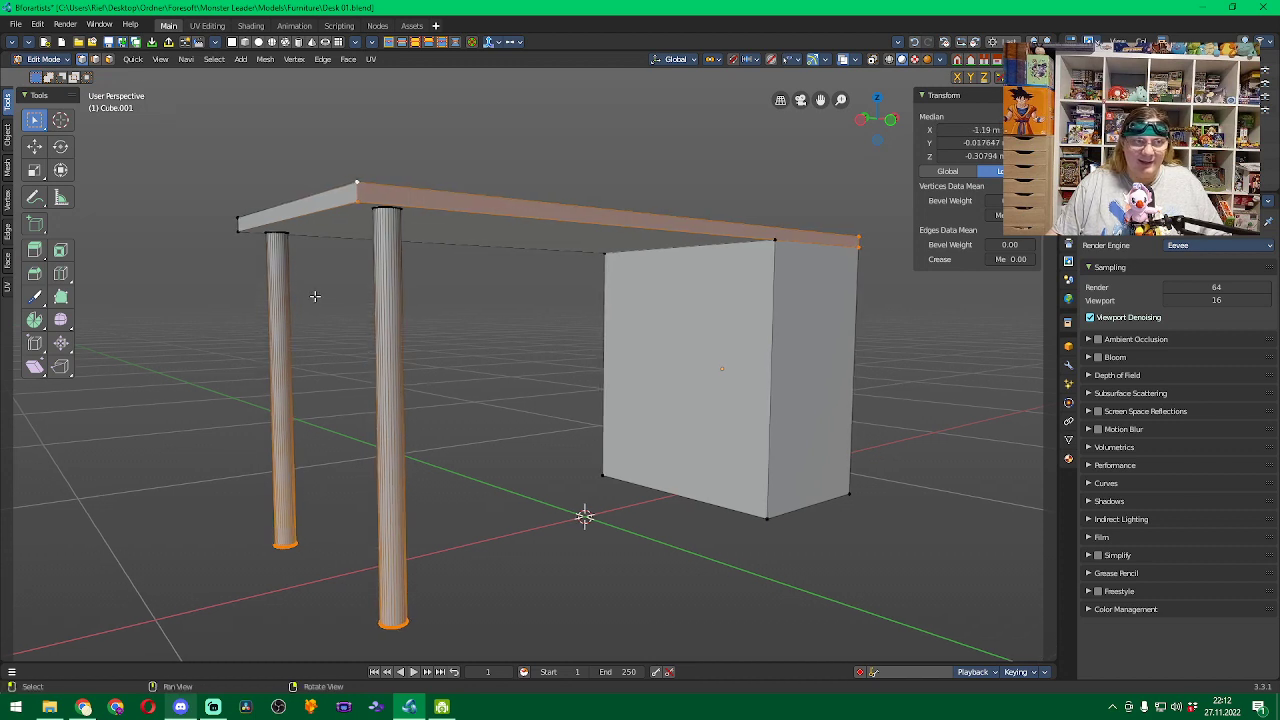
left_click(98, 60)
left_click(507, 409)
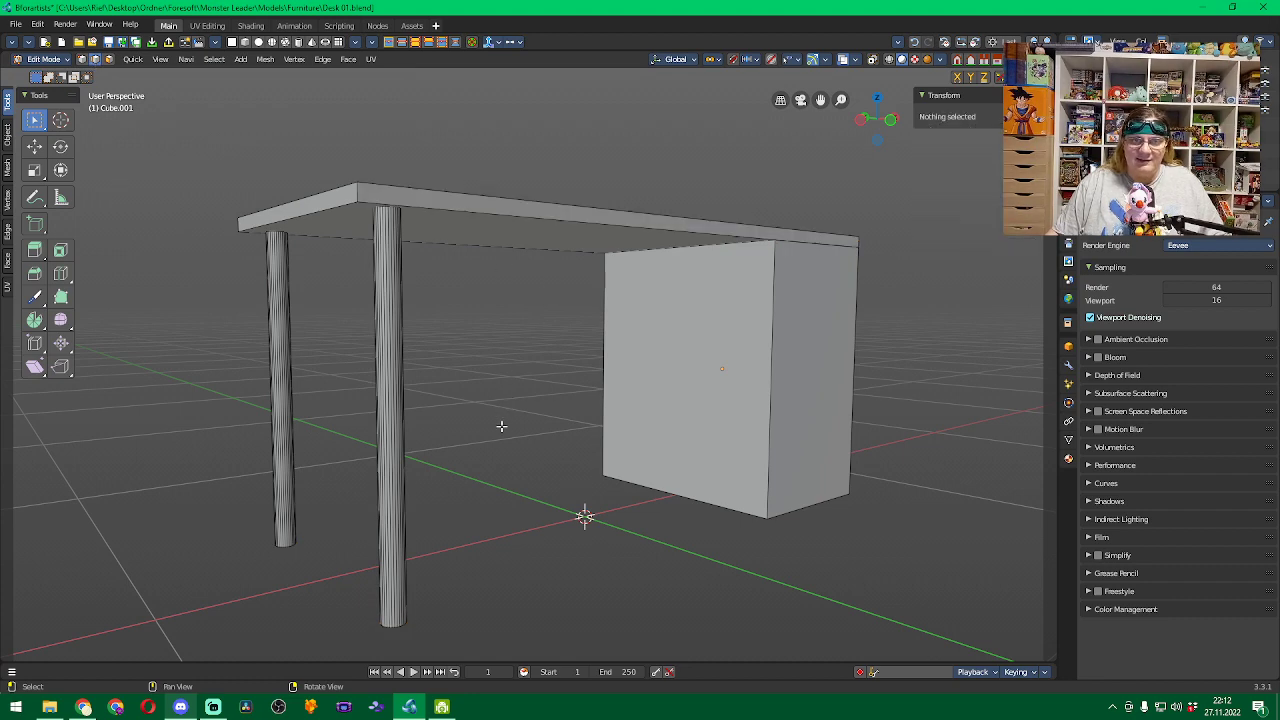
Box-select the bottom-end edges of both legs with X-ray display turned on, and return to the opaque display.
middle_click_drag(500, 427, 543, 205)
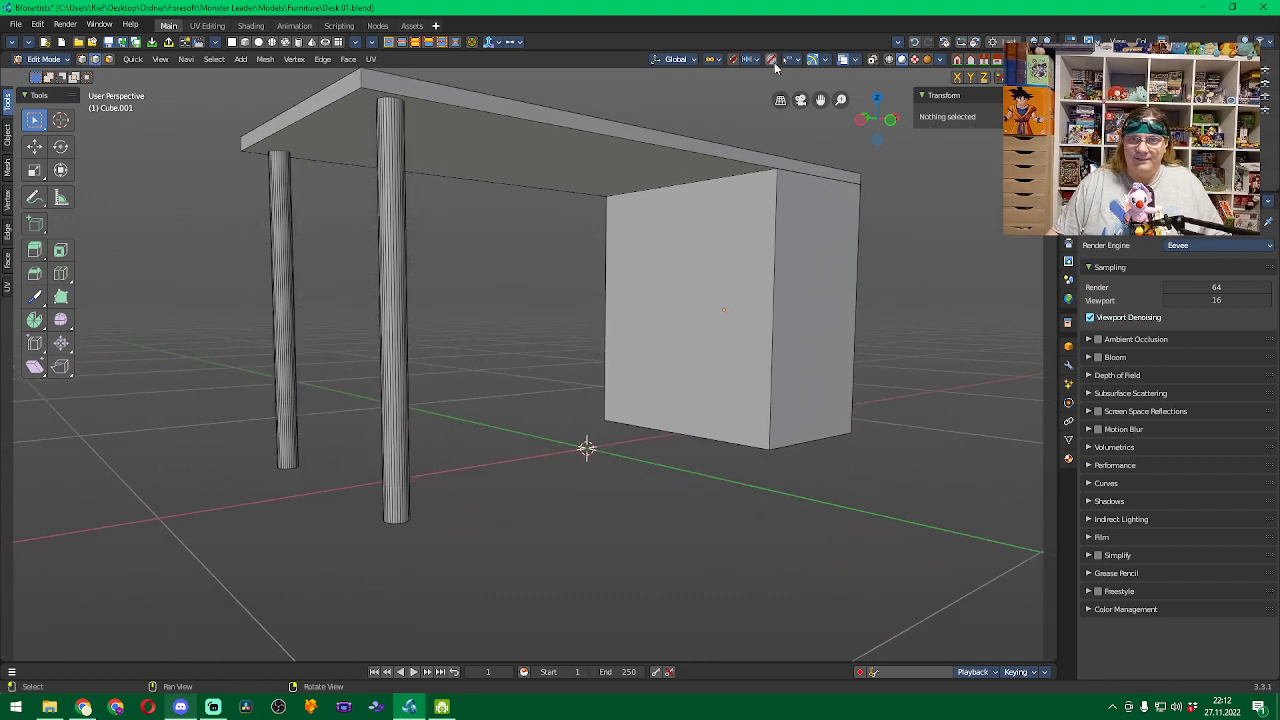
left_click(873, 61)
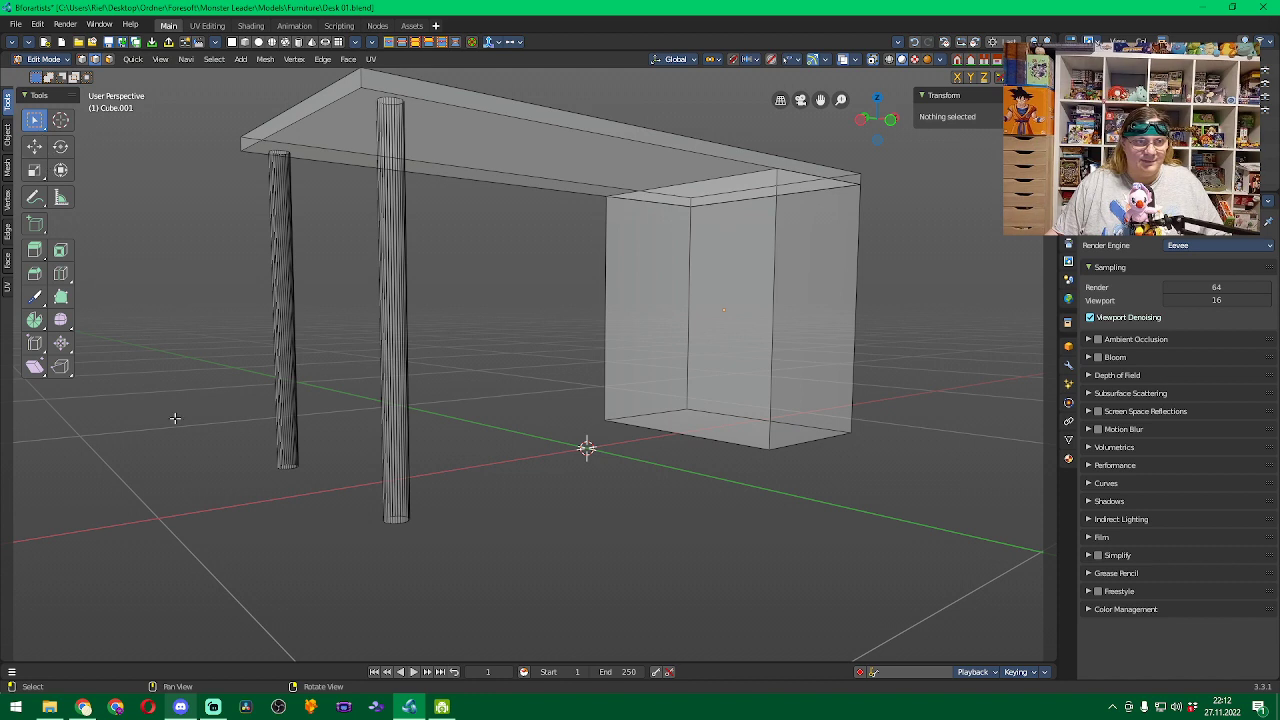
left_click_drag(210, 461, 510, 557)
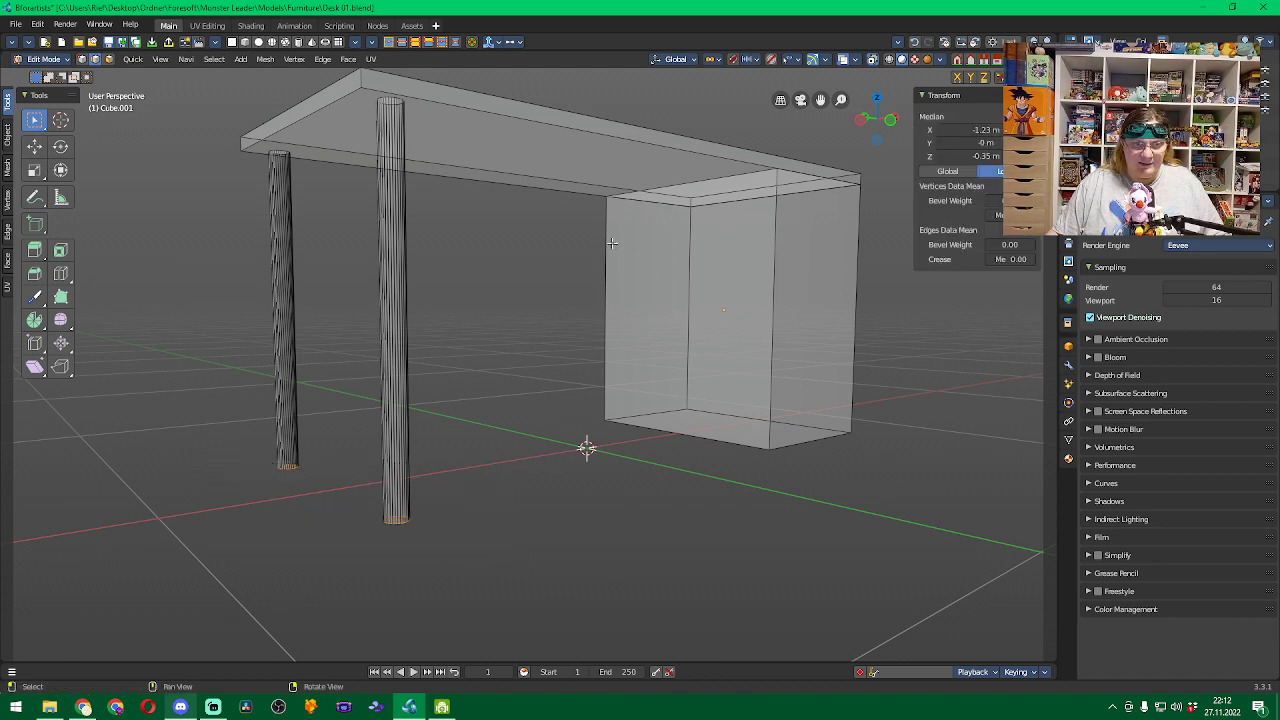
left_click(873, 61)
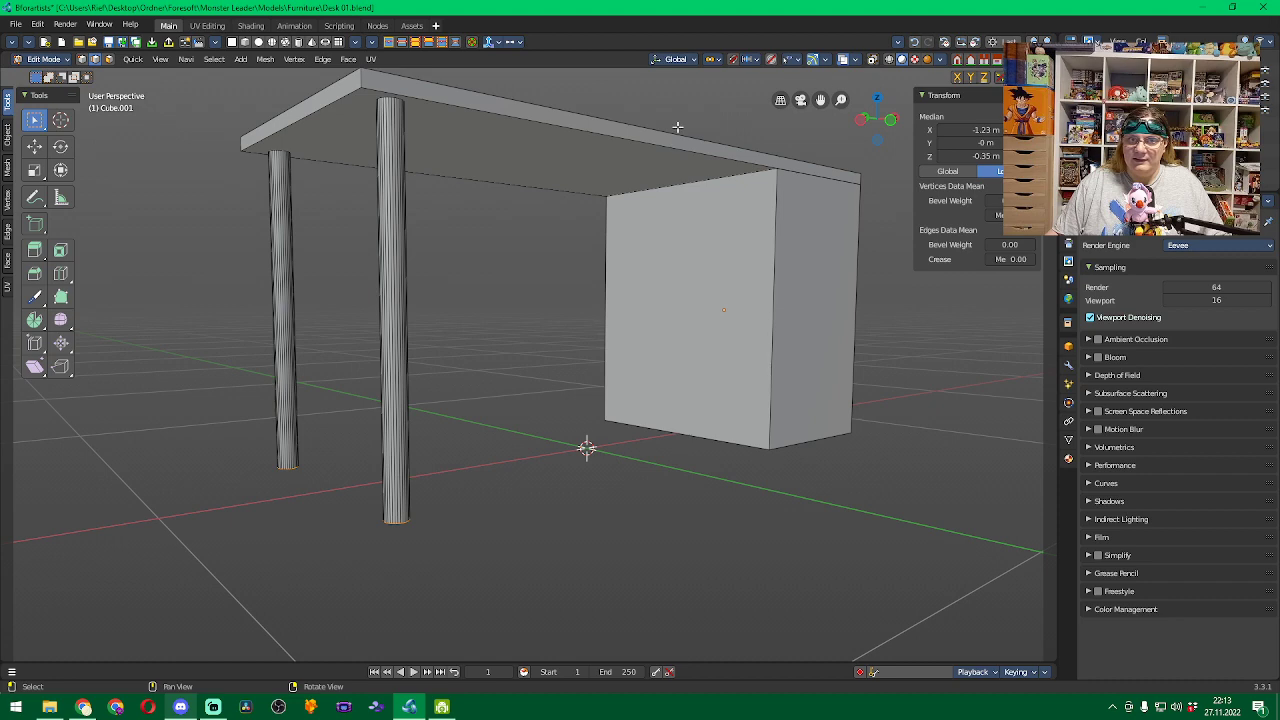
Add the desktop's lower and upper long edges on one side and the edges around its leg end to the selection.
left_click(582, 130, "alt")
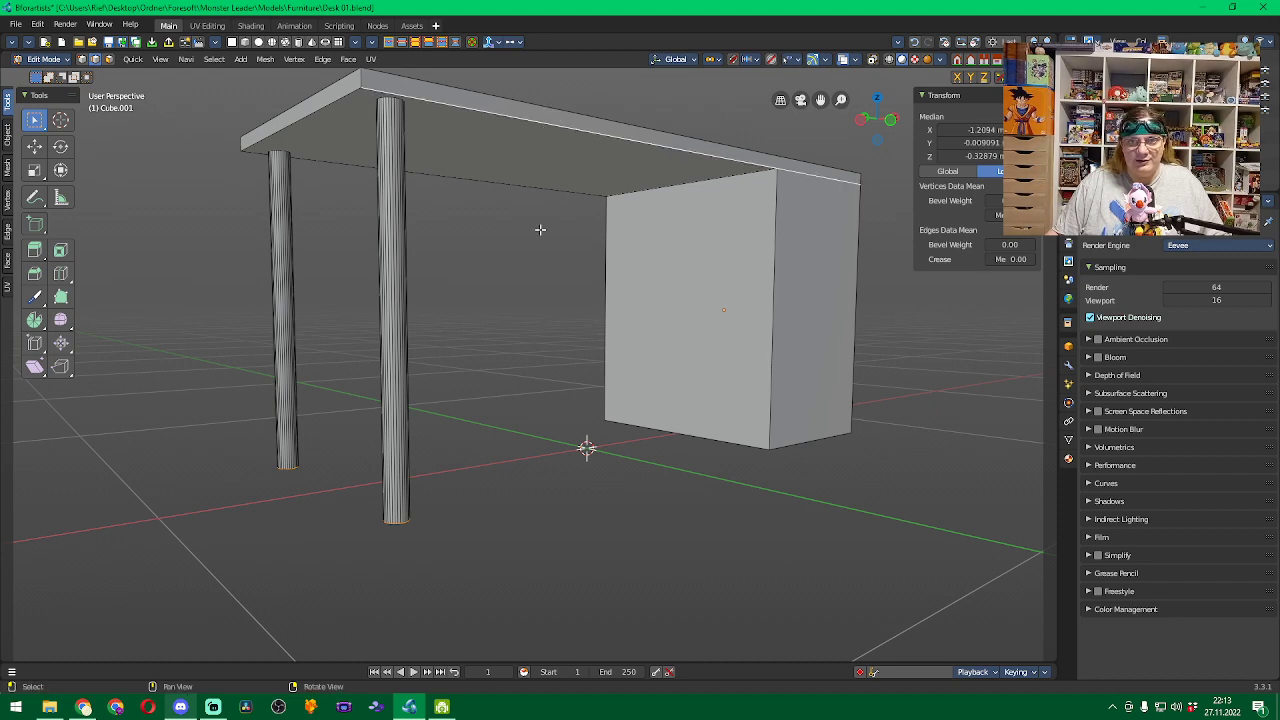
middle_click_drag(512, 253, 592, 266)
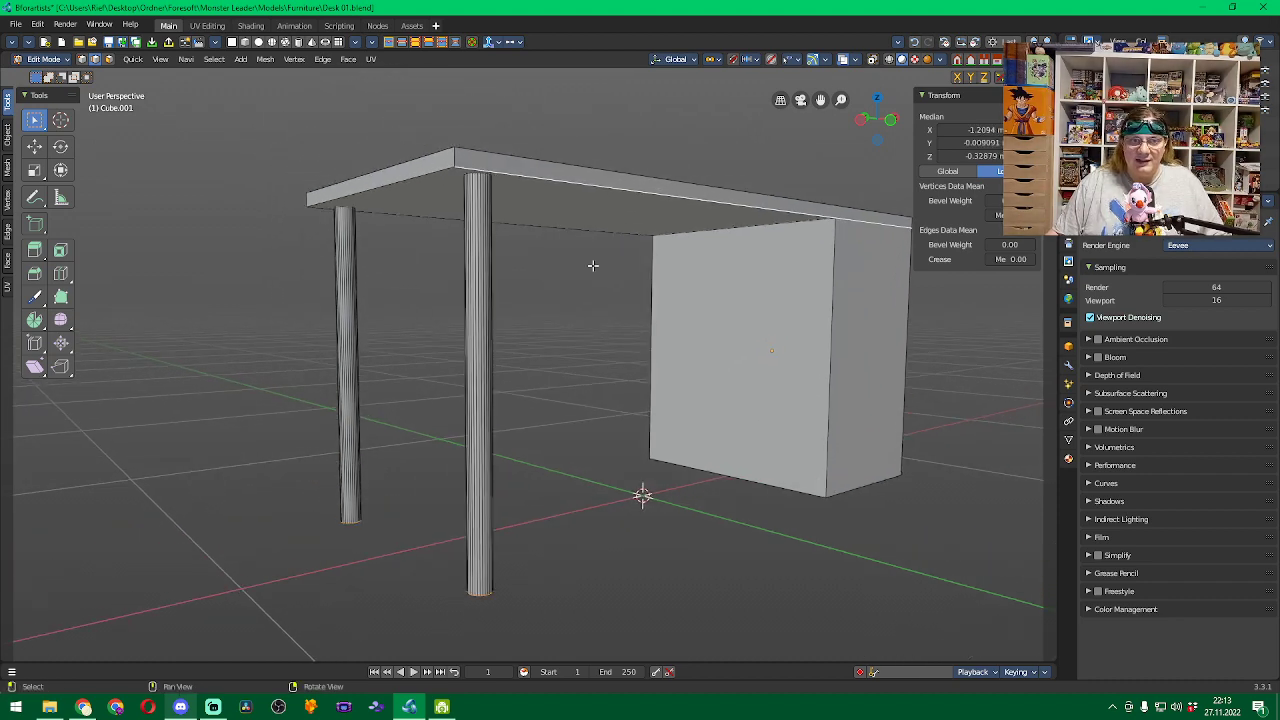
left_click(591, 166, "alt")
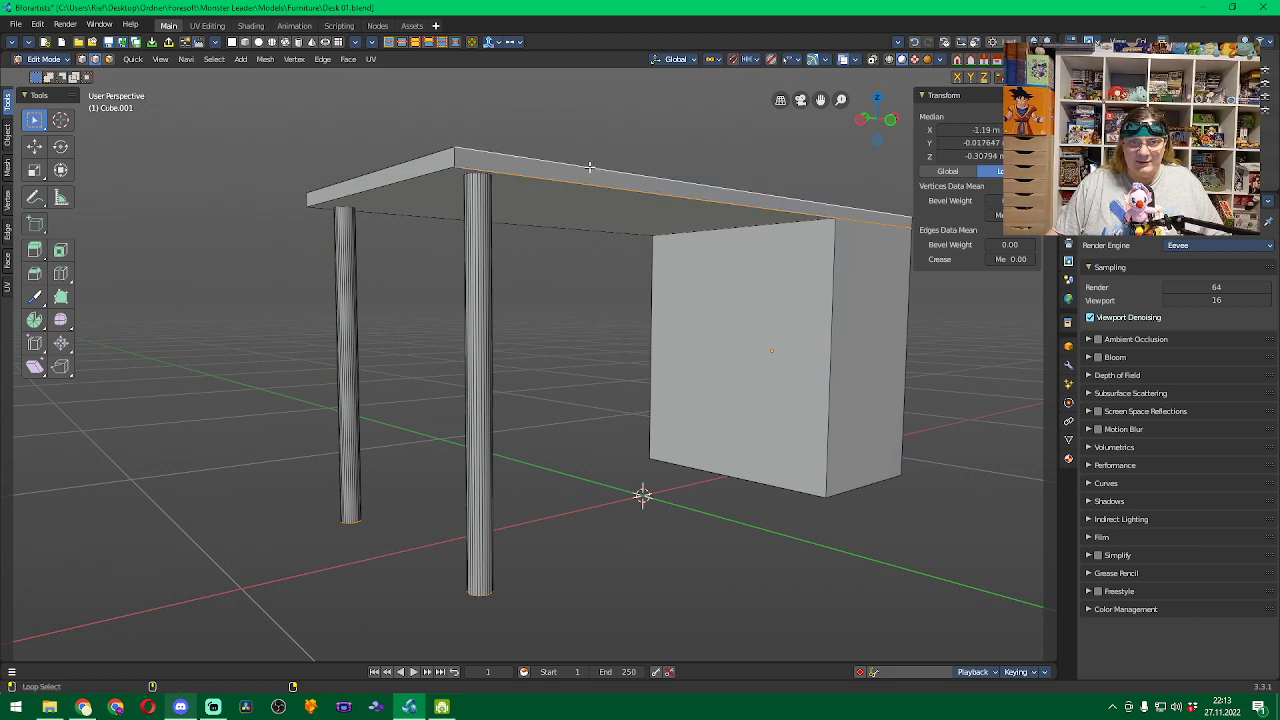
middle_click_drag(406, 261, 577, 157)
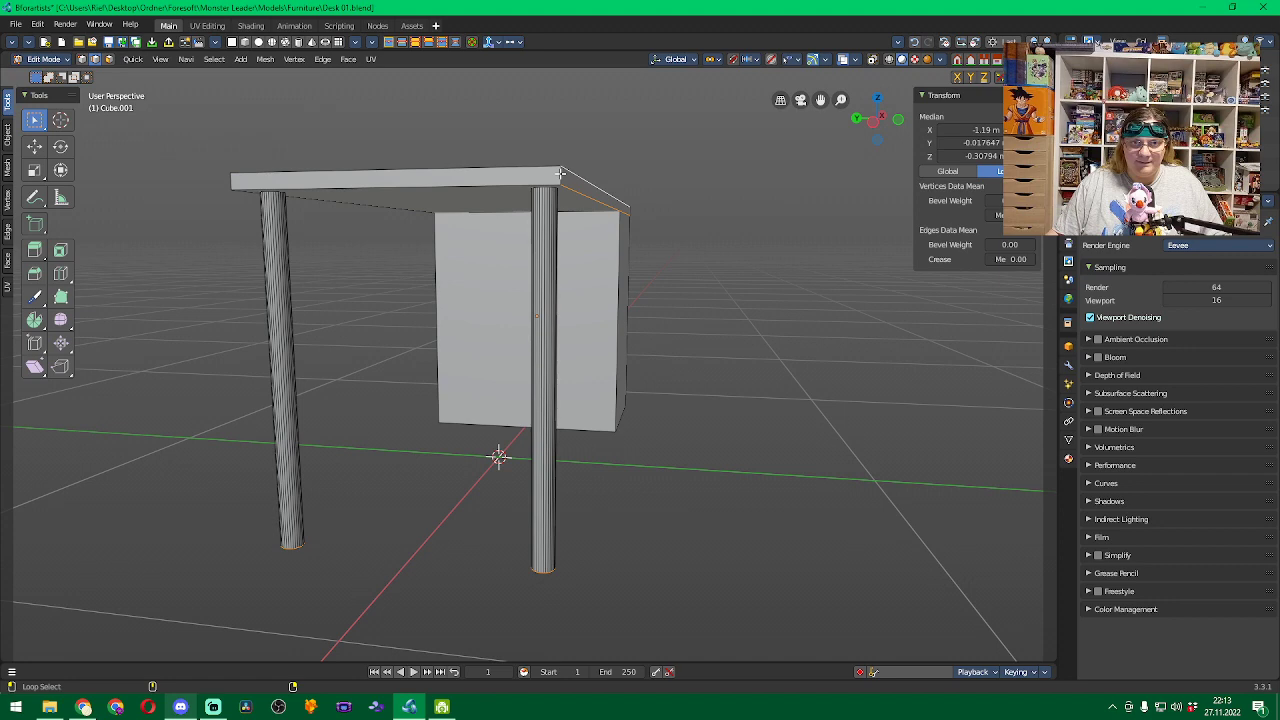
left_click(561, 174, "alt")
left_click(517, 166, "alt+shift")
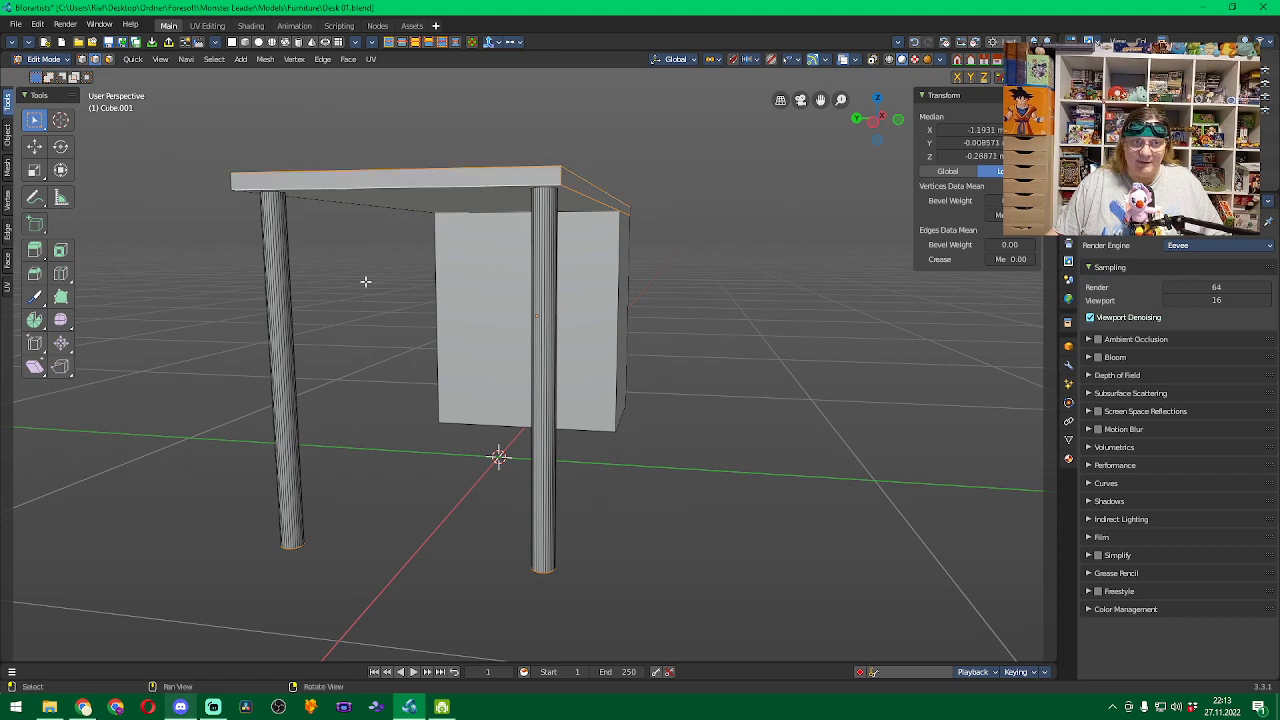
middle_click_drag(363, 280, 476, 286)
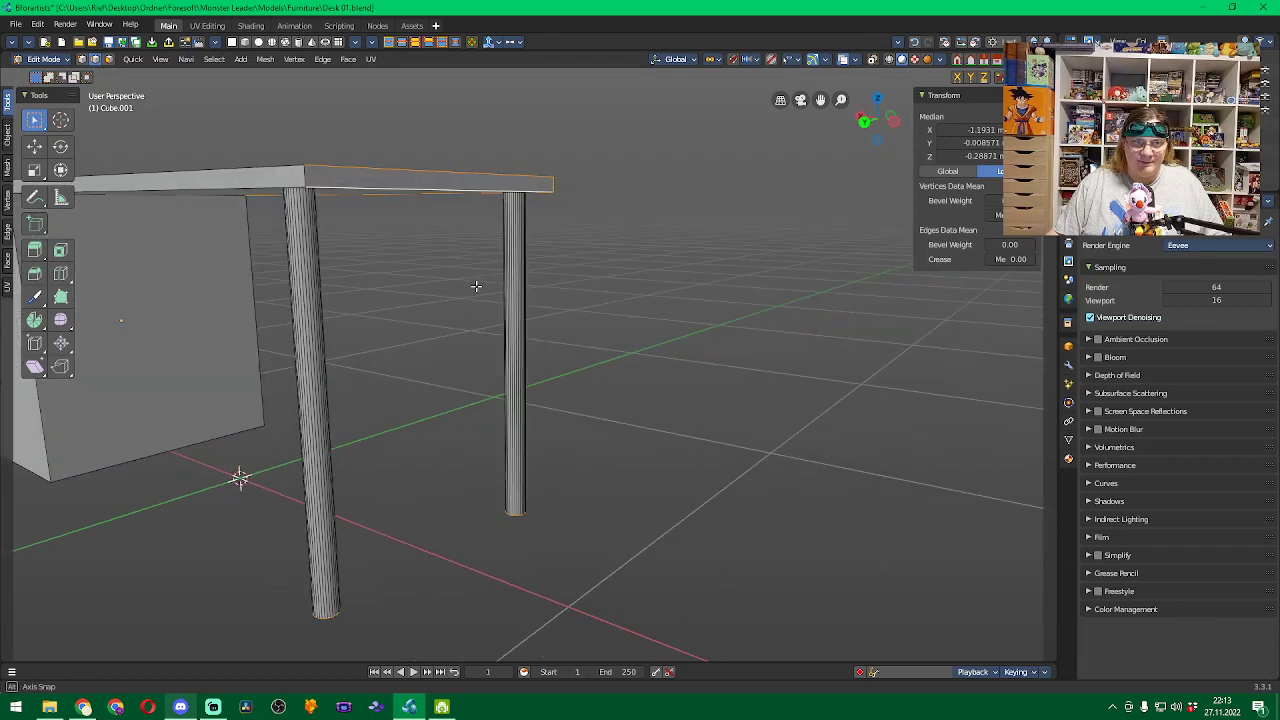
left_click(305, 176, "alt+shift")
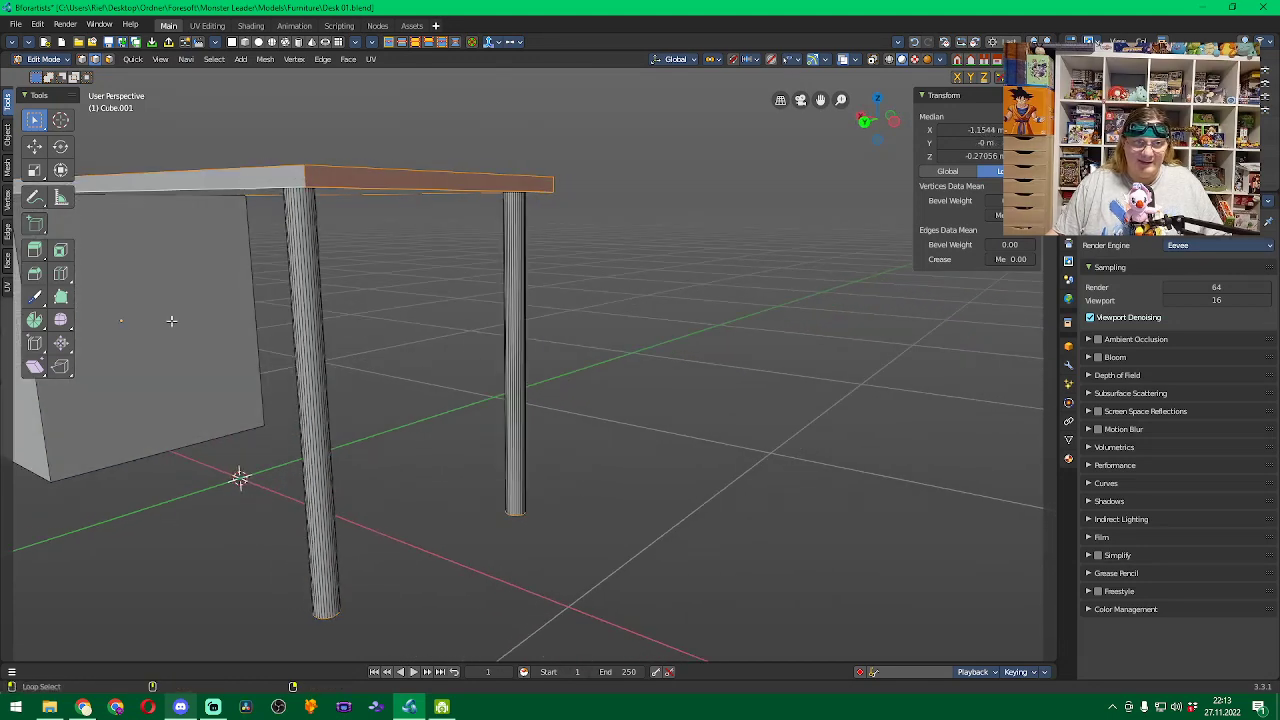
Add the desktop's short vertical corner edge at the cabinet end to the edge selection.
middle_click_drag(165, 490, 370, 465)
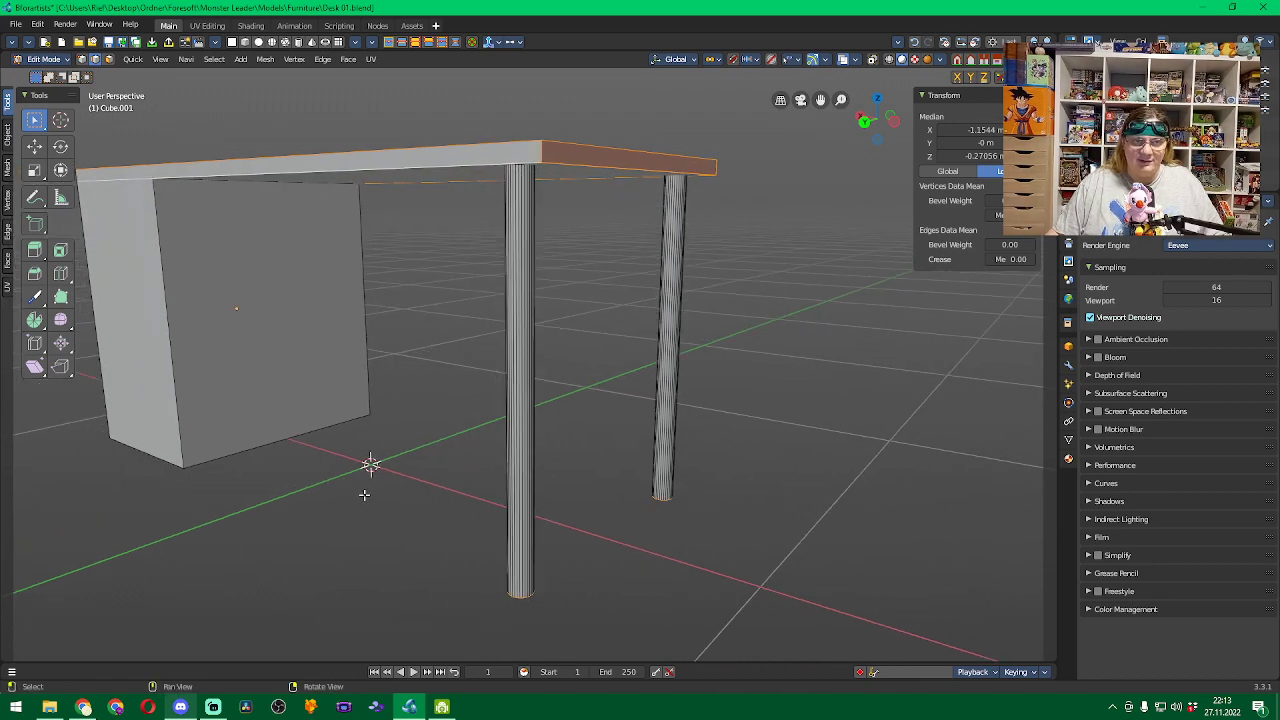
middle_click_drag(330, 486, 388, 474)
middle_click_drag(393, 479, 314, 423)
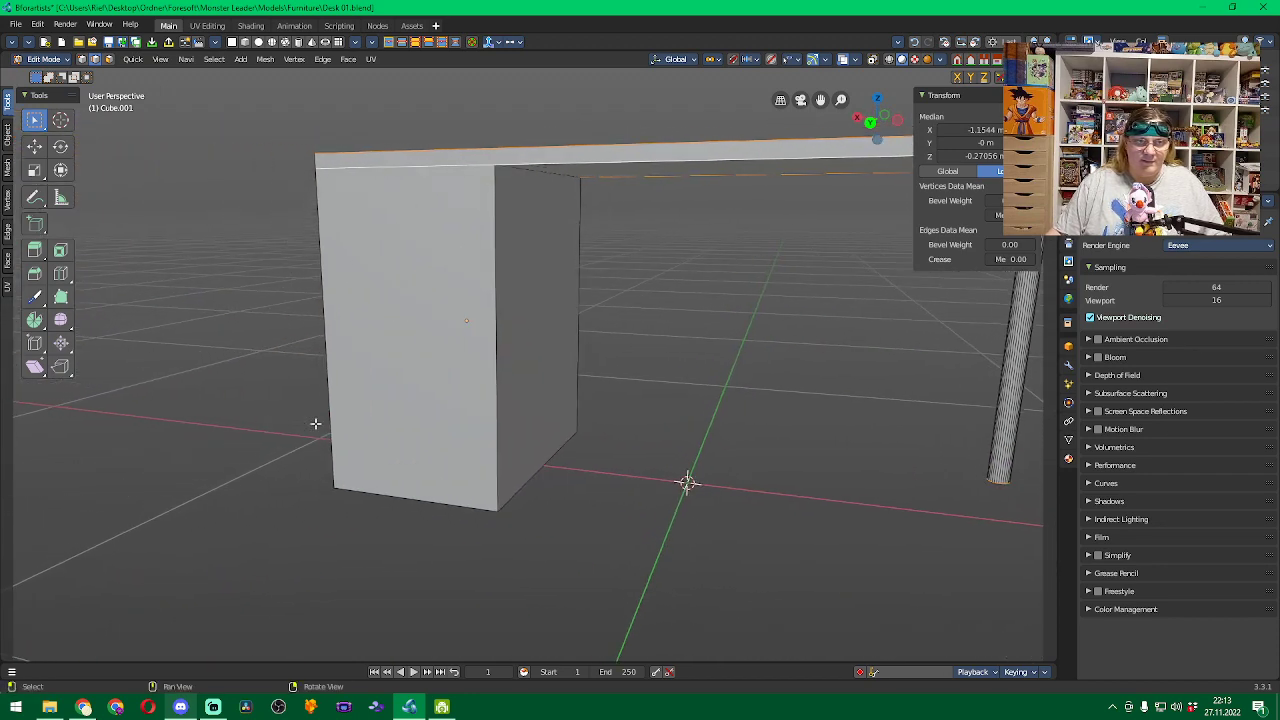
middle_click_drag(246, 349, 334, 354)
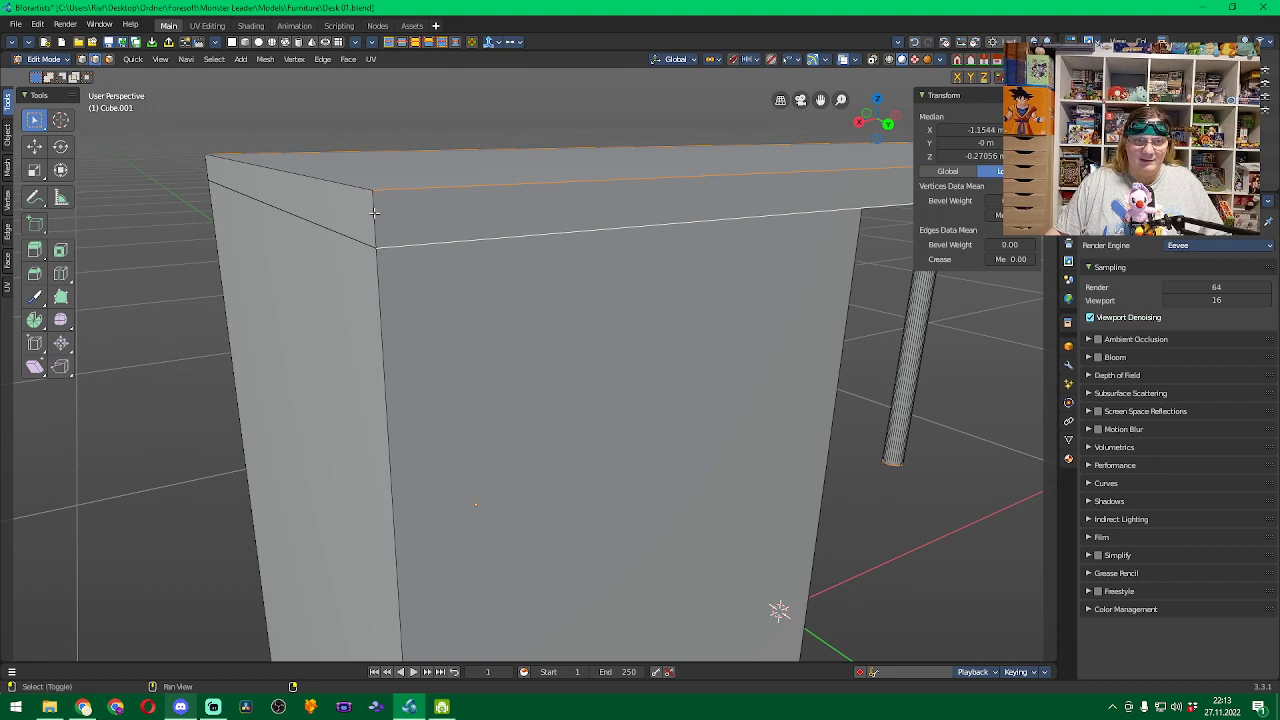
left_click(375, 209, "alt")
Switch to face mode and add the desktop's cabinet-end face, its remaining long side face and the cabinet's four side faces to the selection.
left_click(109, 60)
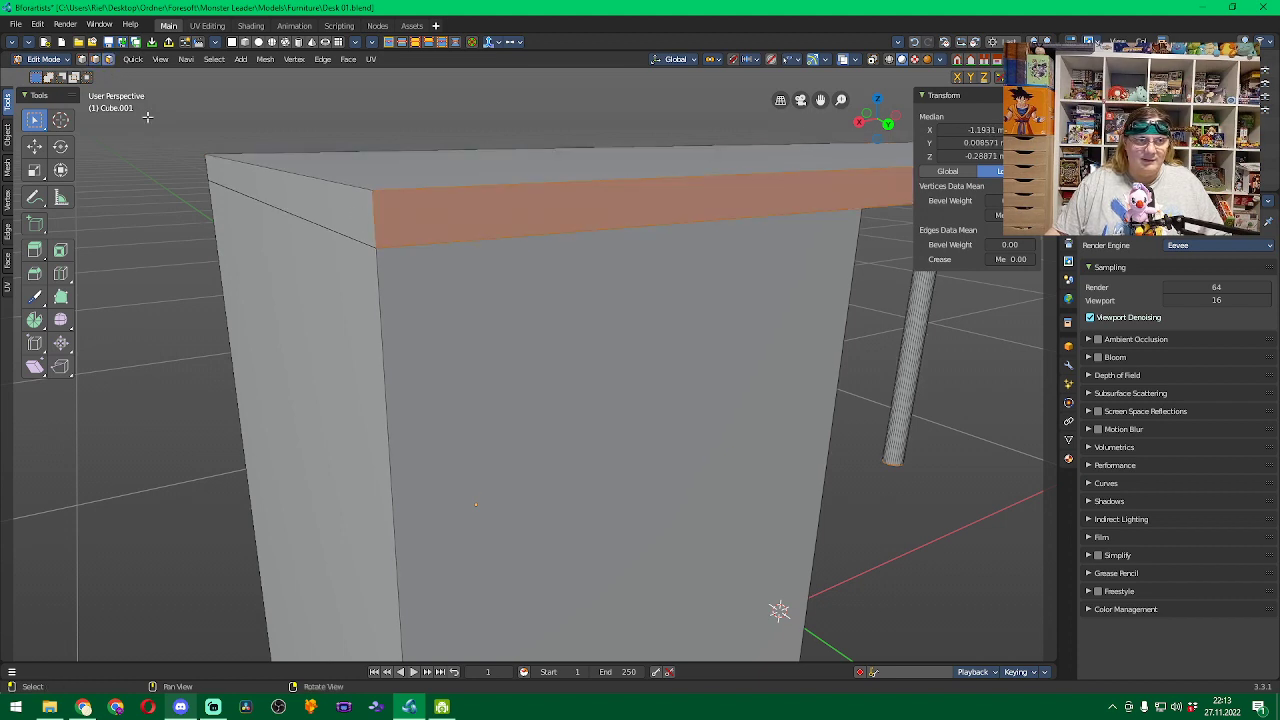
left_click(304, 208, "shift")
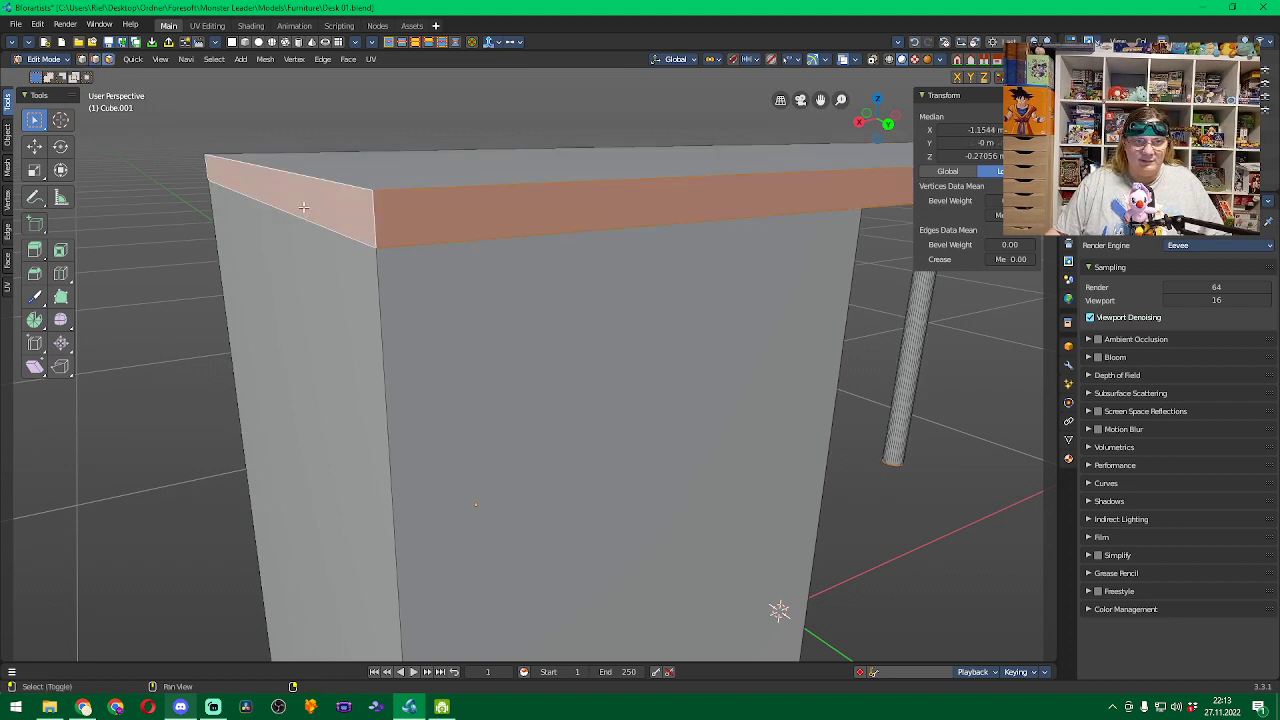
left_click(309, 389, "shift")
left_click(530, 388, "shift")
middle_click_drag(955, 499, 626, 426)
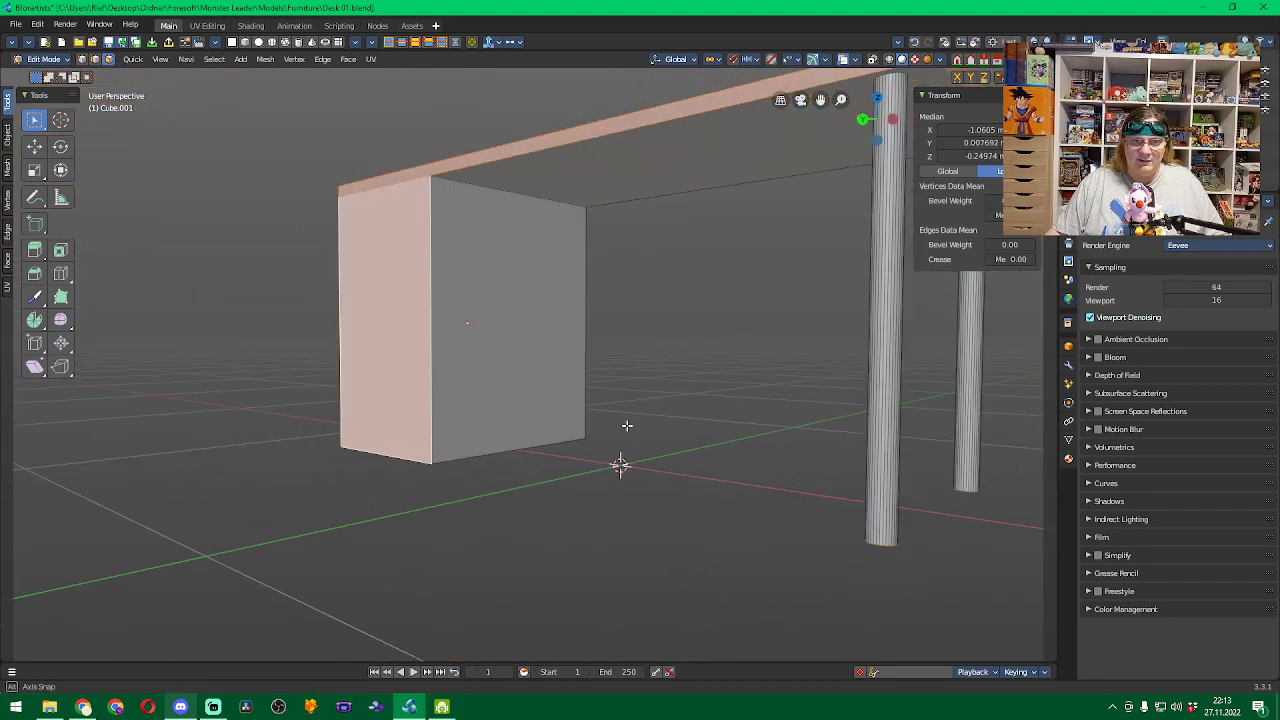
left_click(521, 328, "shift")
middle_click_drag(645, 329, 557, 317)
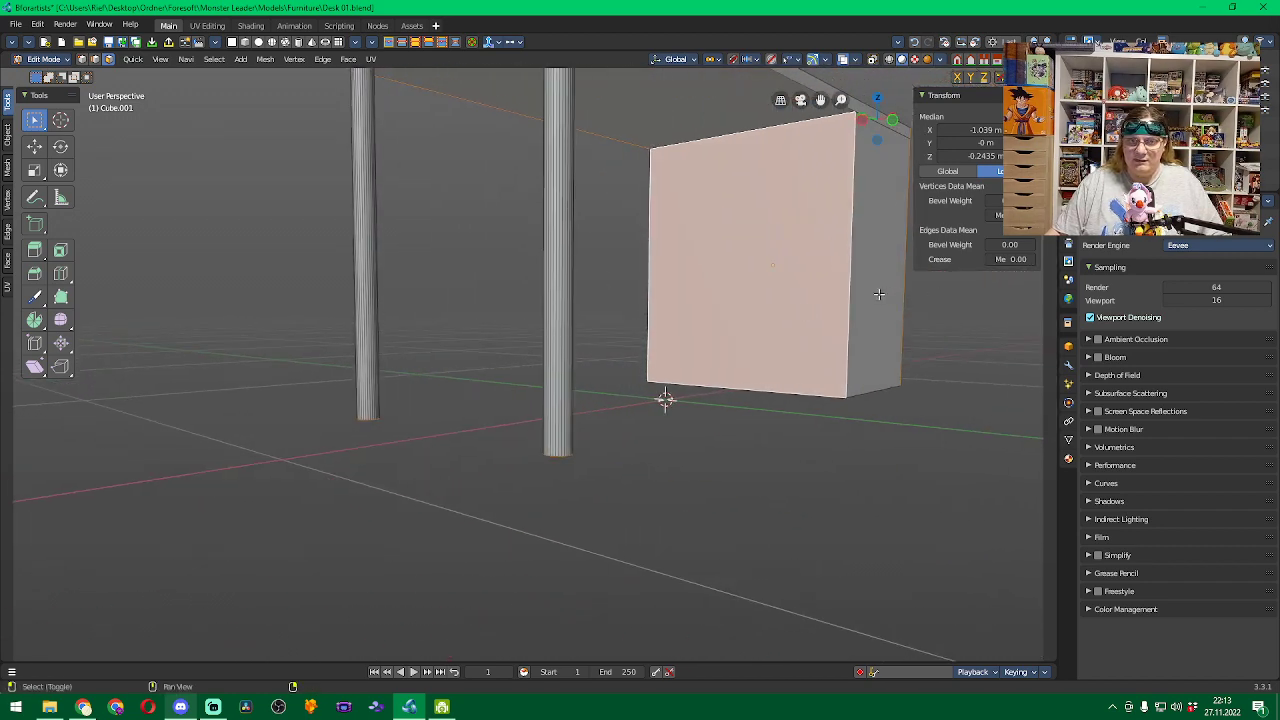
left_click(878, 293, "shift")
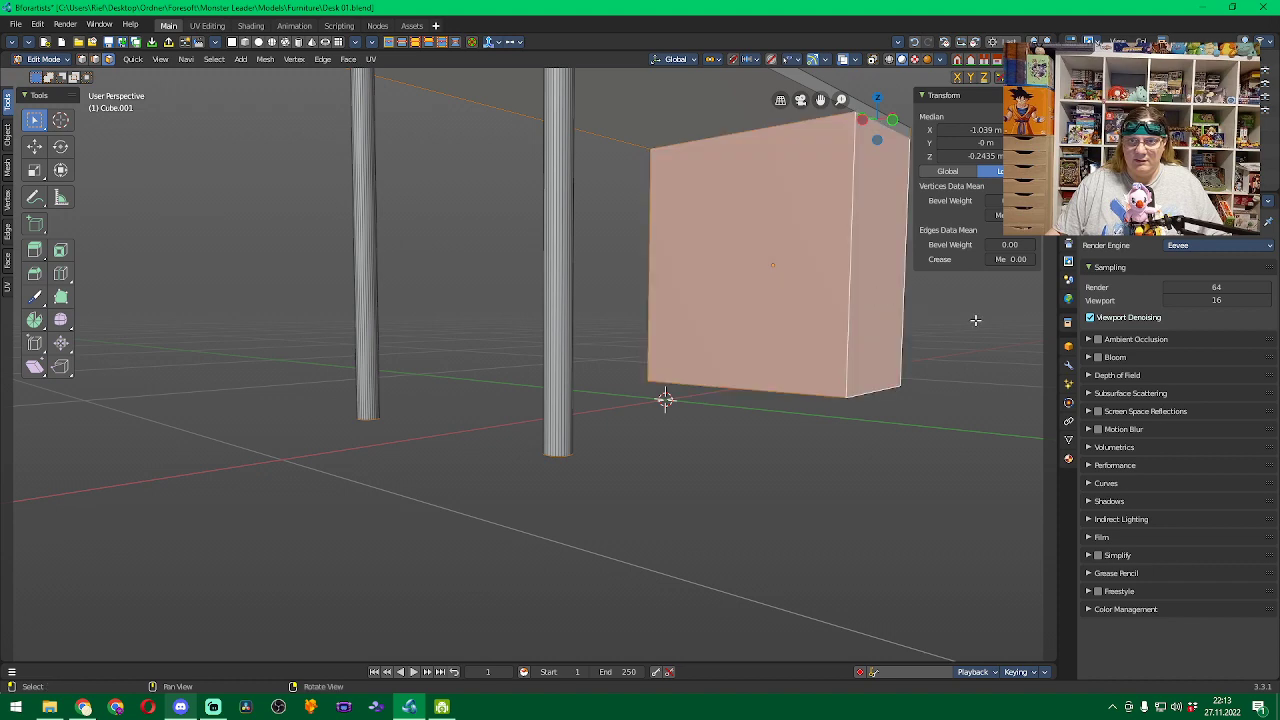
middle_click_drag(974, 317, 670, 336)
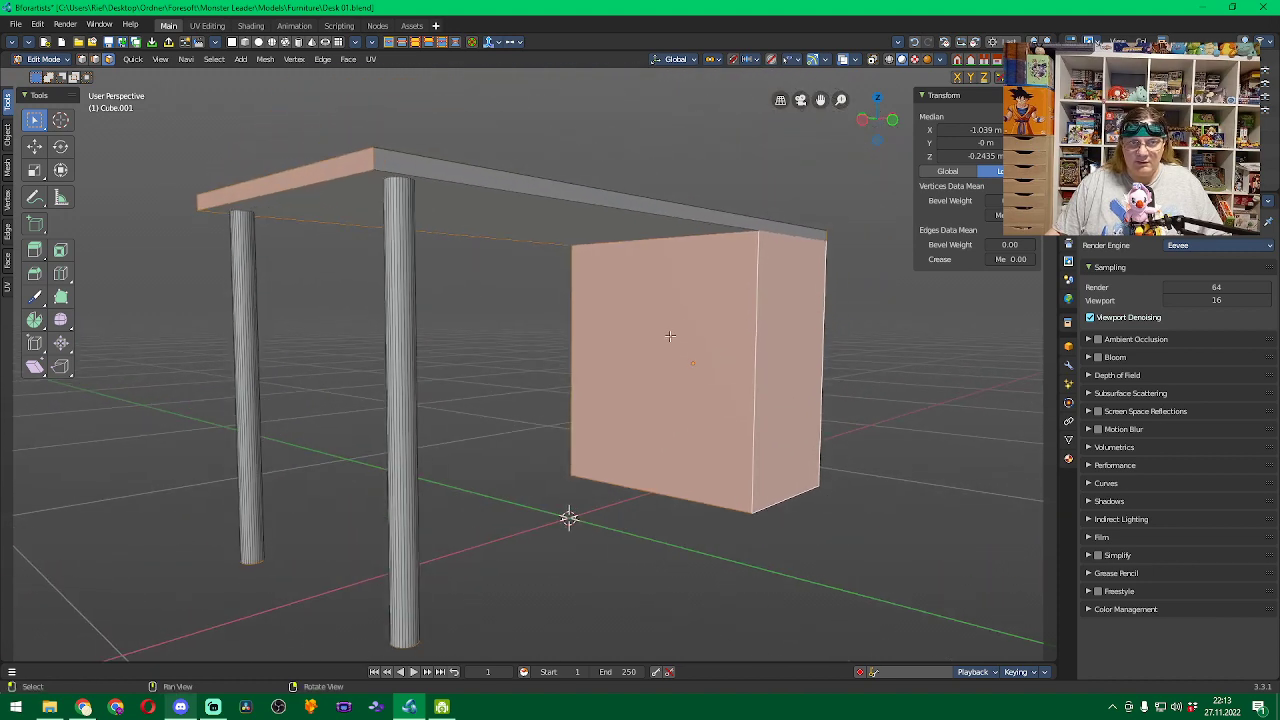
left_click(611, 206, "shift")
Bevel the selected edges of the desktop, cabinet and leg ends with a width of 0.001 m, and deselect all geometry.
middle_click_drag(917, 284, 343, 266)
middle_click_drag(340, 377, 289, 400)
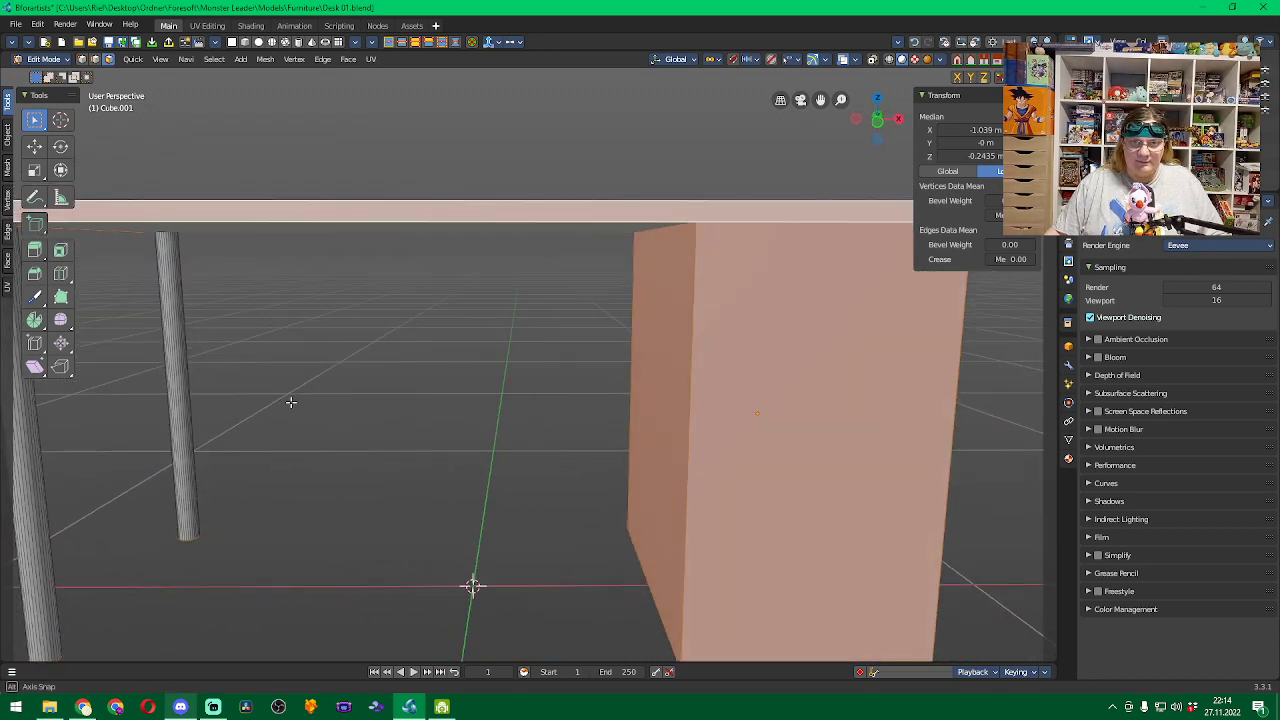
left_click(34, 273)
left_click_drag(571, 274, 609, 271)
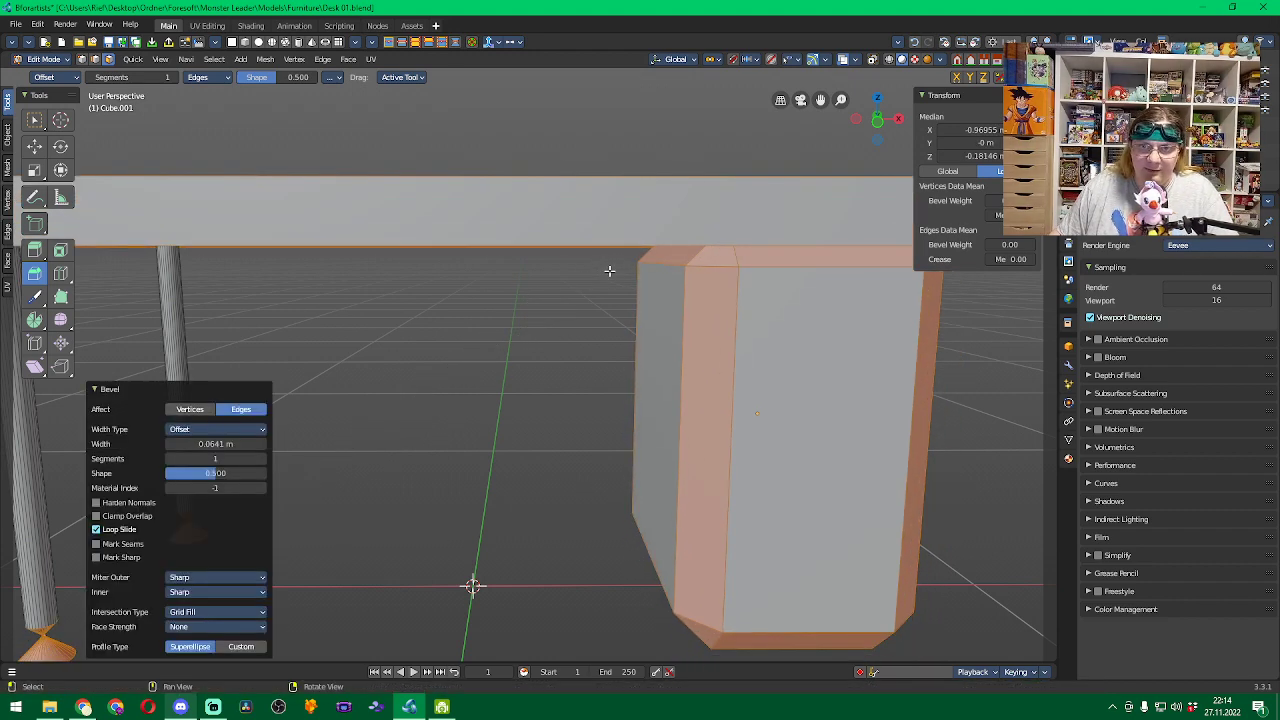
left_click(210, 444)
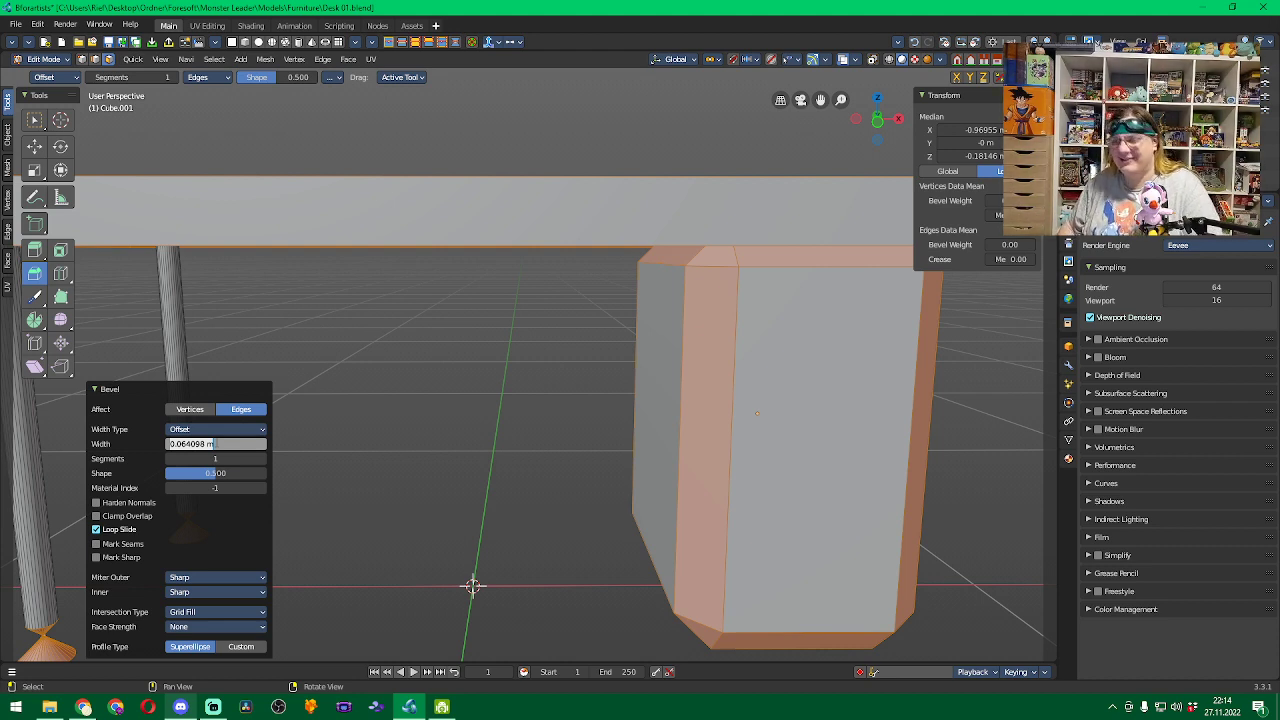
type("0.00")
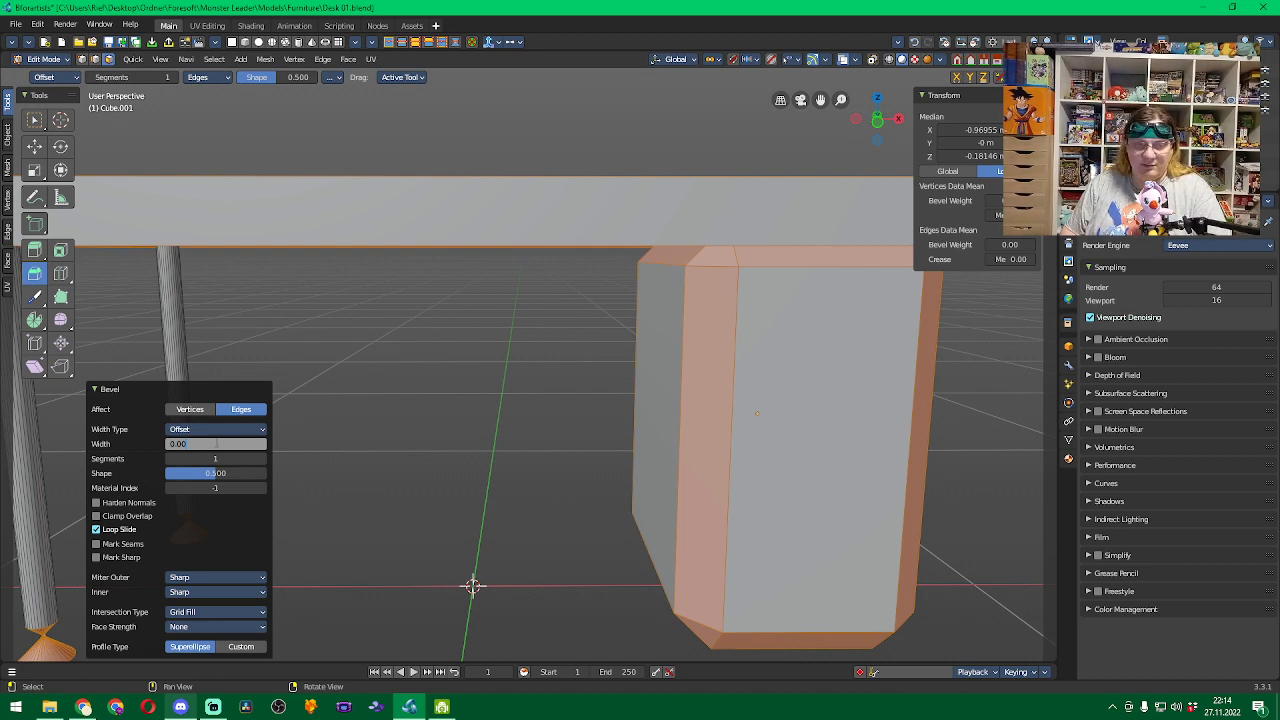
type("1")
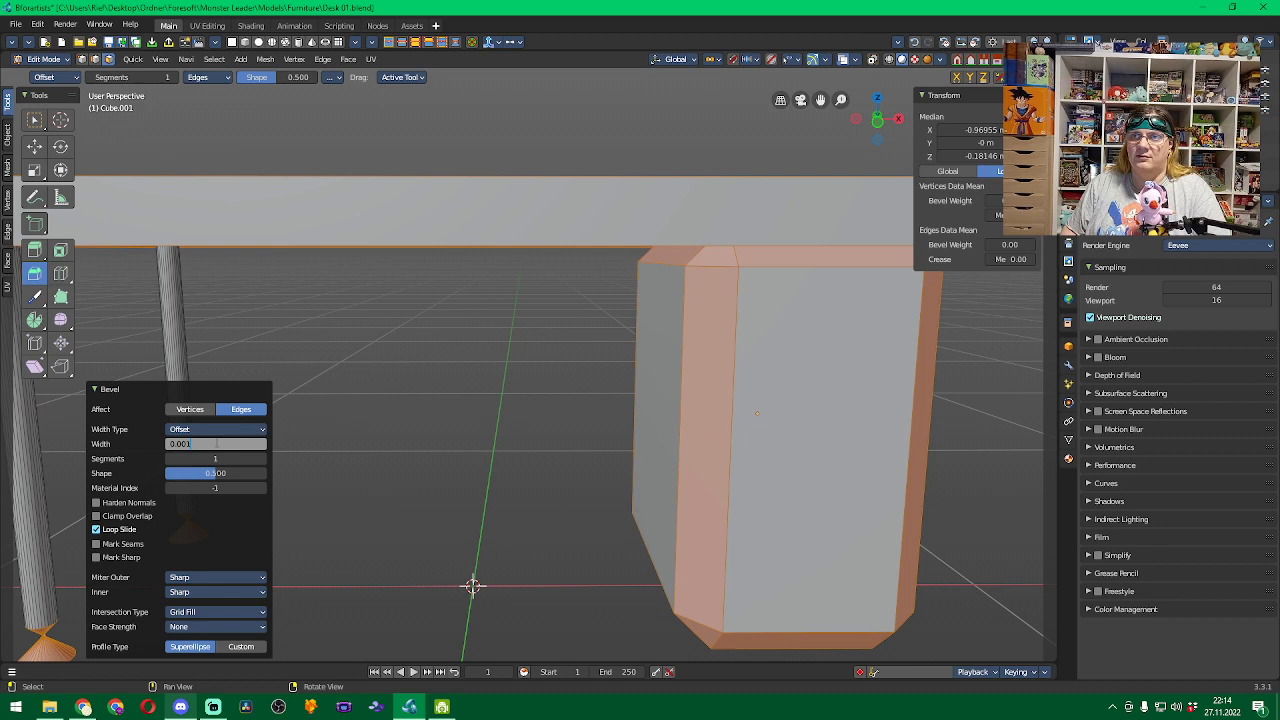
key("Return")
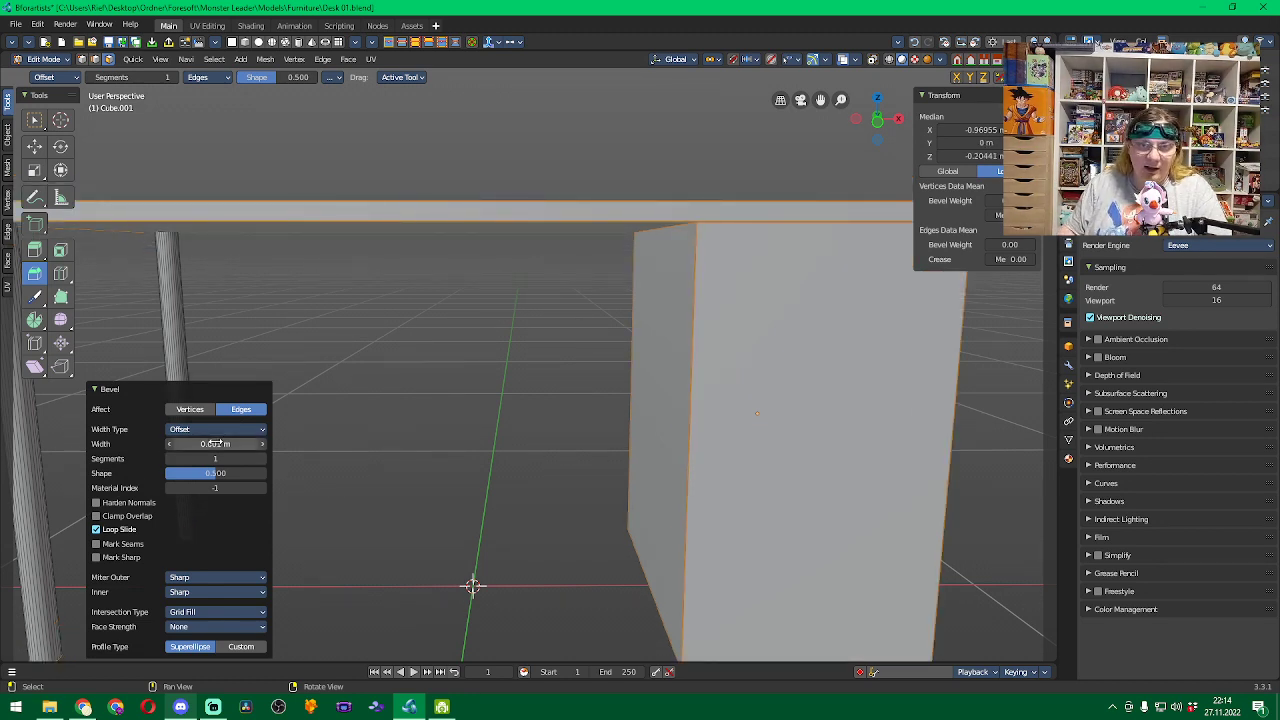
left_click(546, 309)
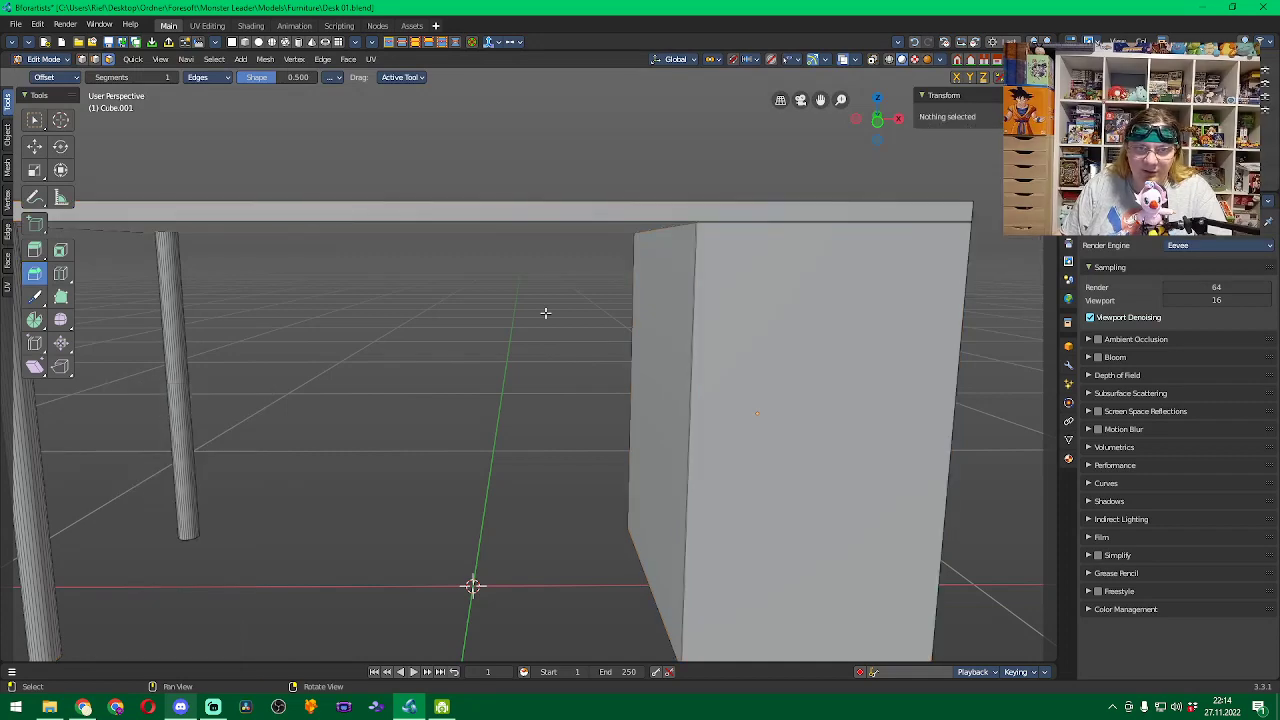
Examine the bevelled edges of the desktop and cabinet up close and from several sides.
middle_click_drag(560, 297, 482, 338)
scroll(482, 338, "down", 2)
middle_click_drag(915, 338, 826, 320)
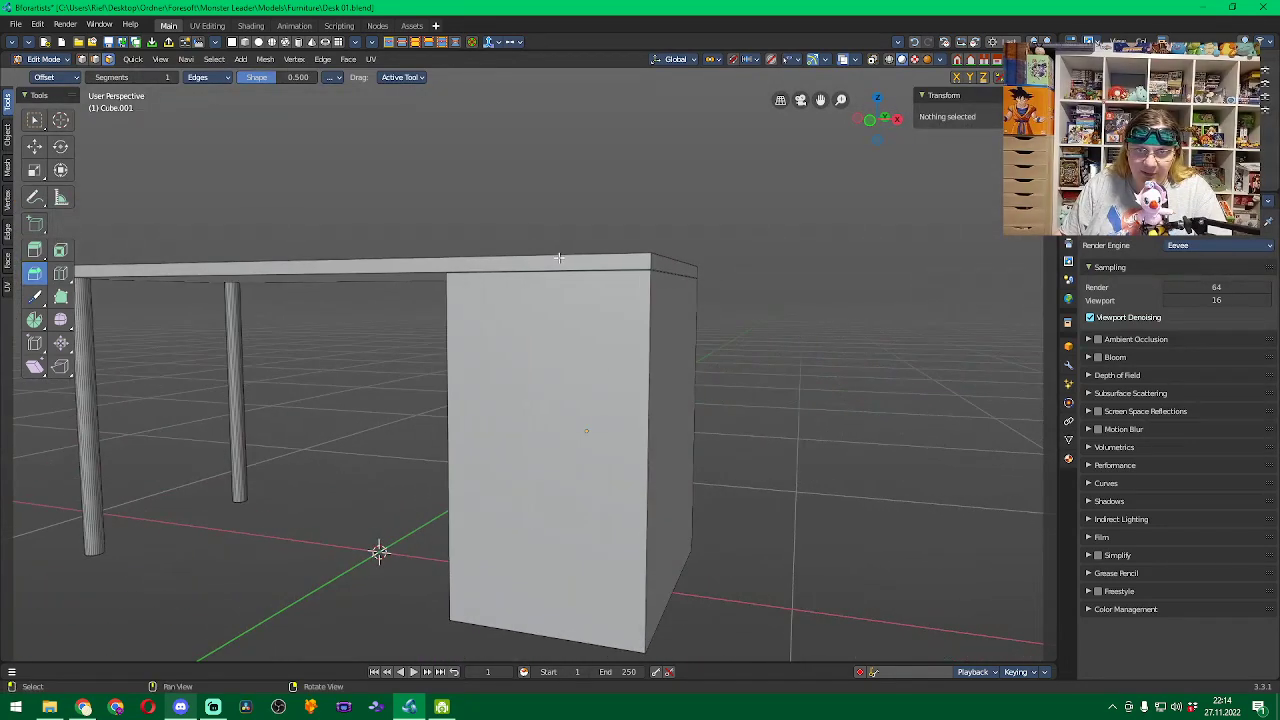
scroll(559, 258, "up", 5)
middle_click_drag(457, 191, 491, 257, "shift")
middle_click_drag(456, 209, 498, 231)
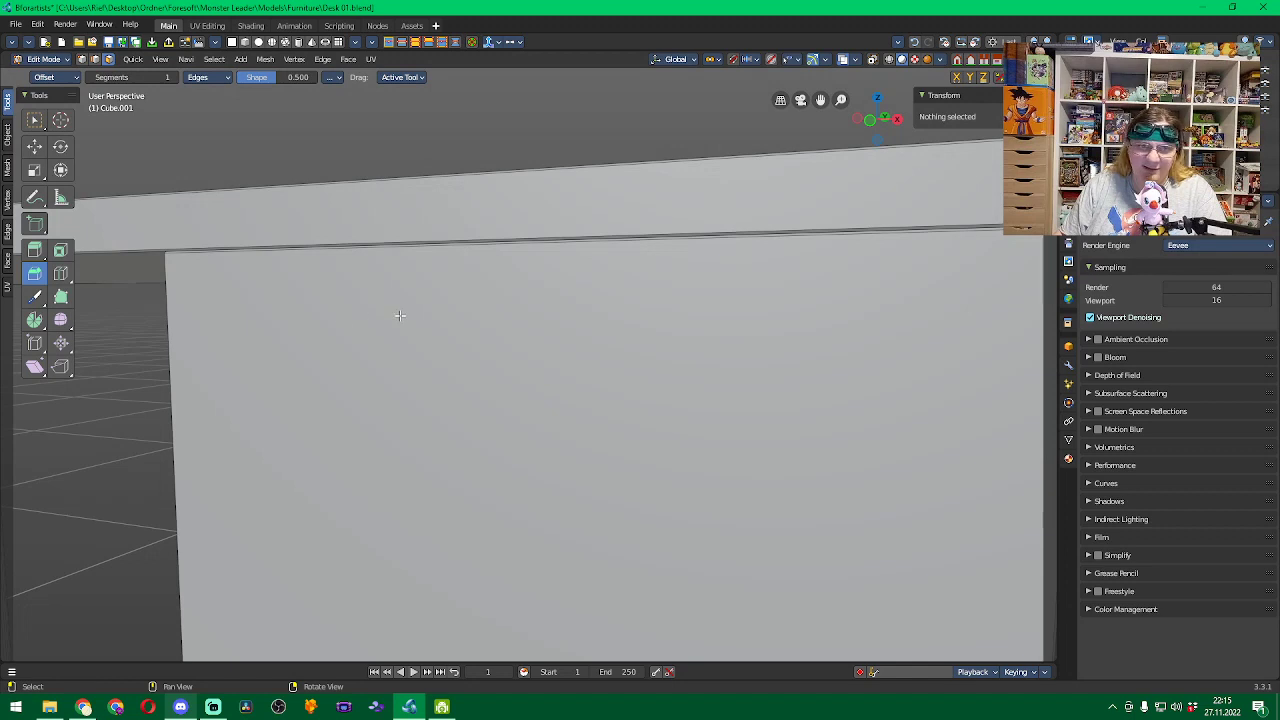
middle_click_drag(791, 310, 601, 303)
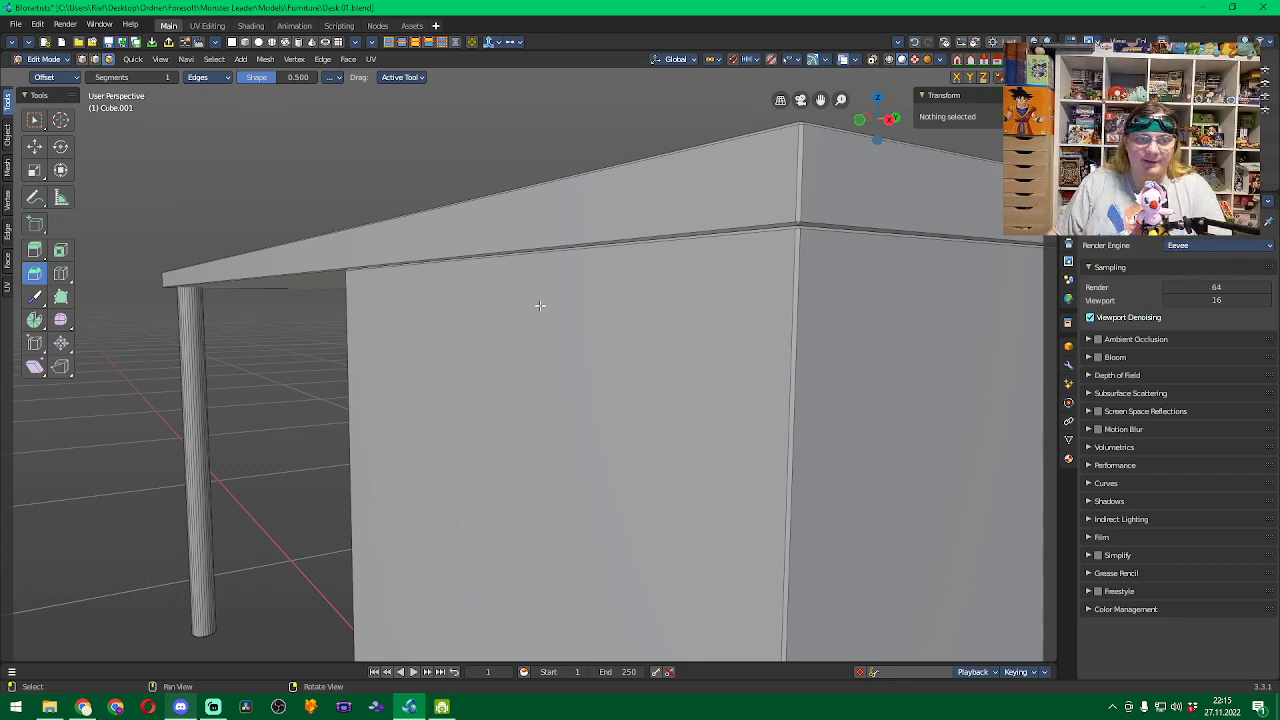
middle_click_drag(251, 389, 560, 394)
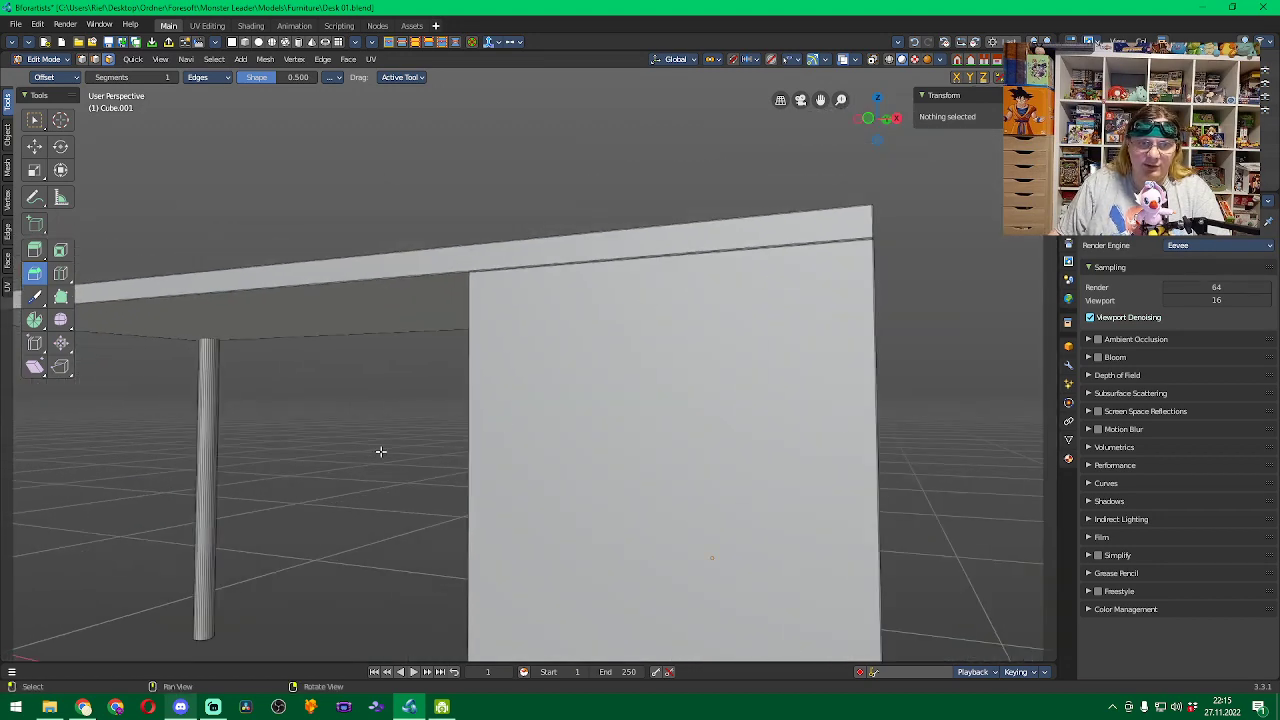
middle_click_drag(381, 452, 606, 343)
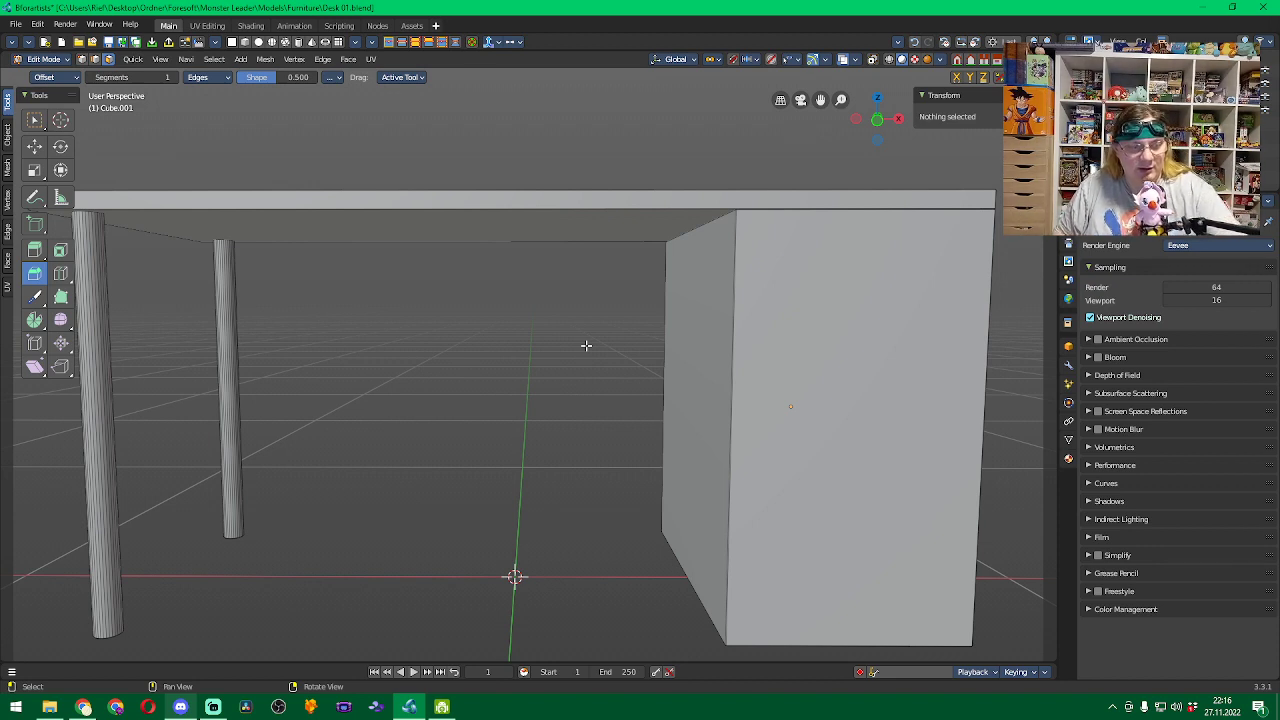
Save the desk model to its existing file.
key("ctrl+s")
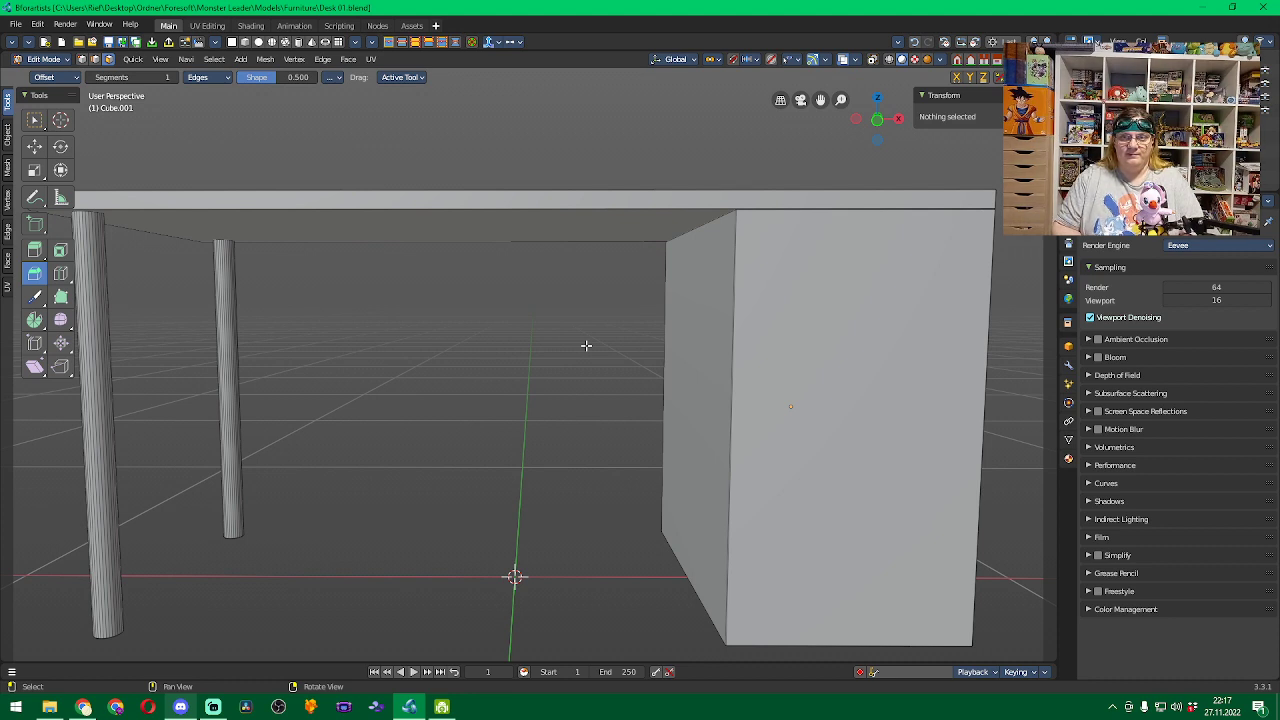
key("ctrl+s")
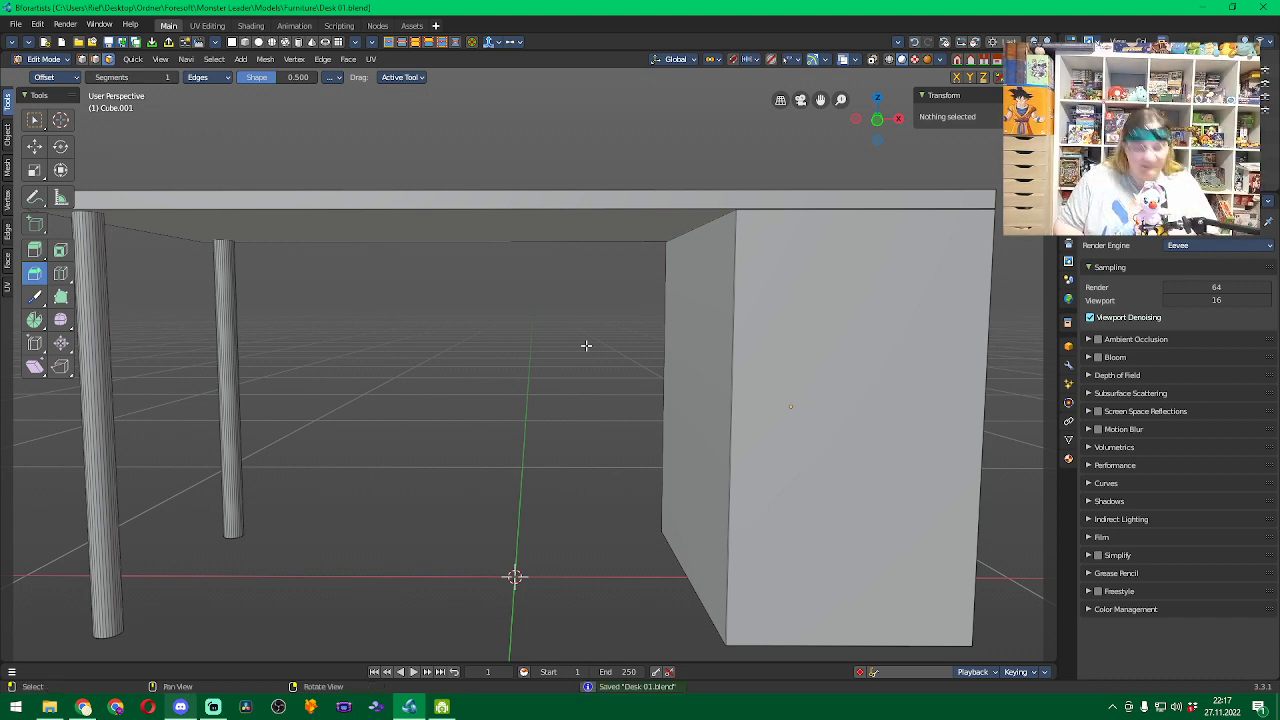